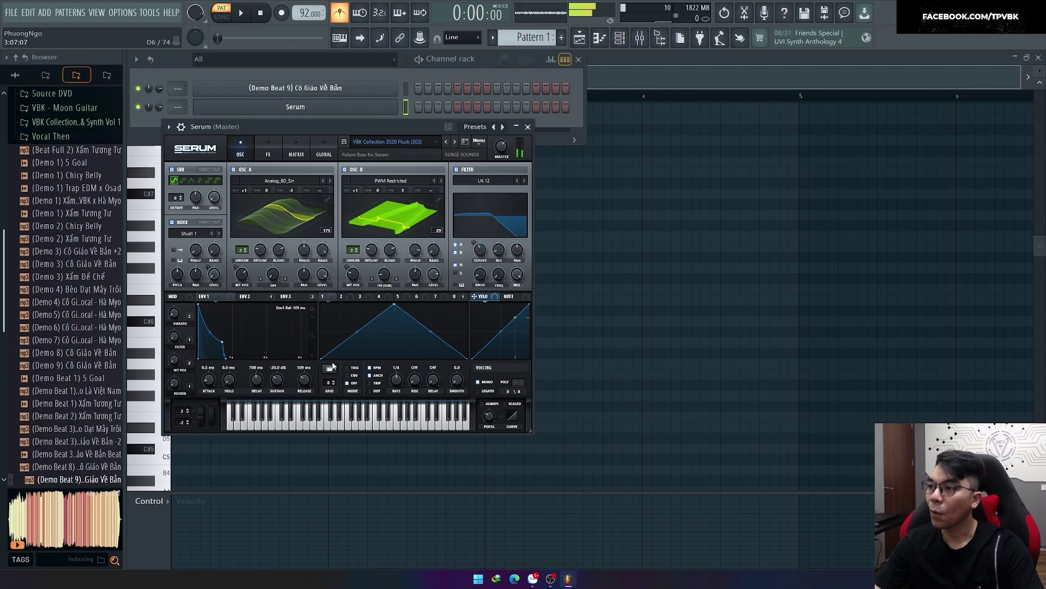
Close the Serum plugin window and open the Serum channel's piano roll.
click(528, 126)
right_click(401, 103)
click(423, 104)
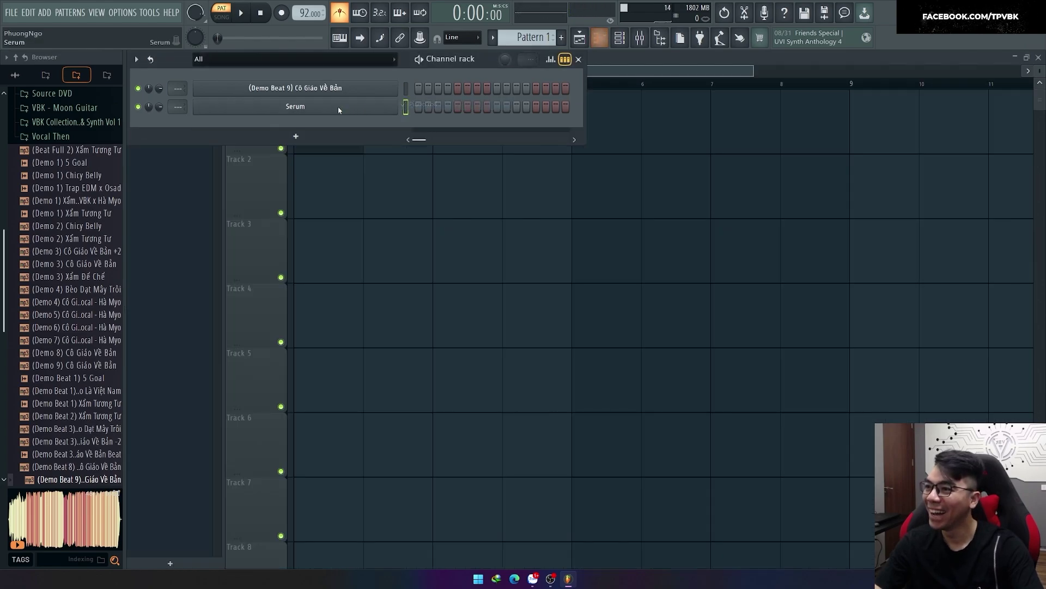
Place a C4 note at the start of bar 1 with a G4 above it, and play the pattern.
scroll(206, 290, down, 5)
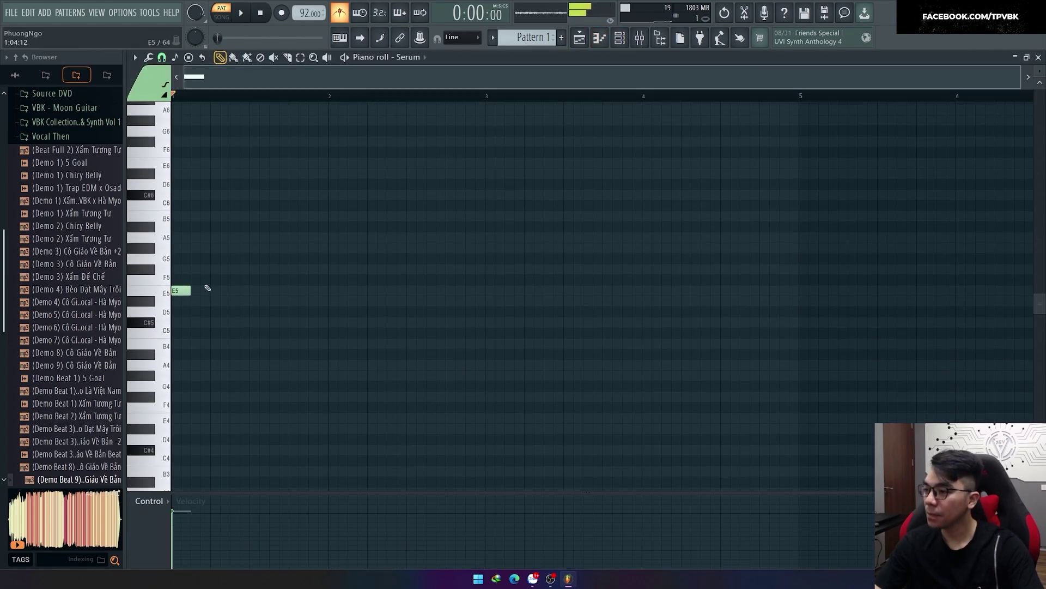
right_click(182, 262)
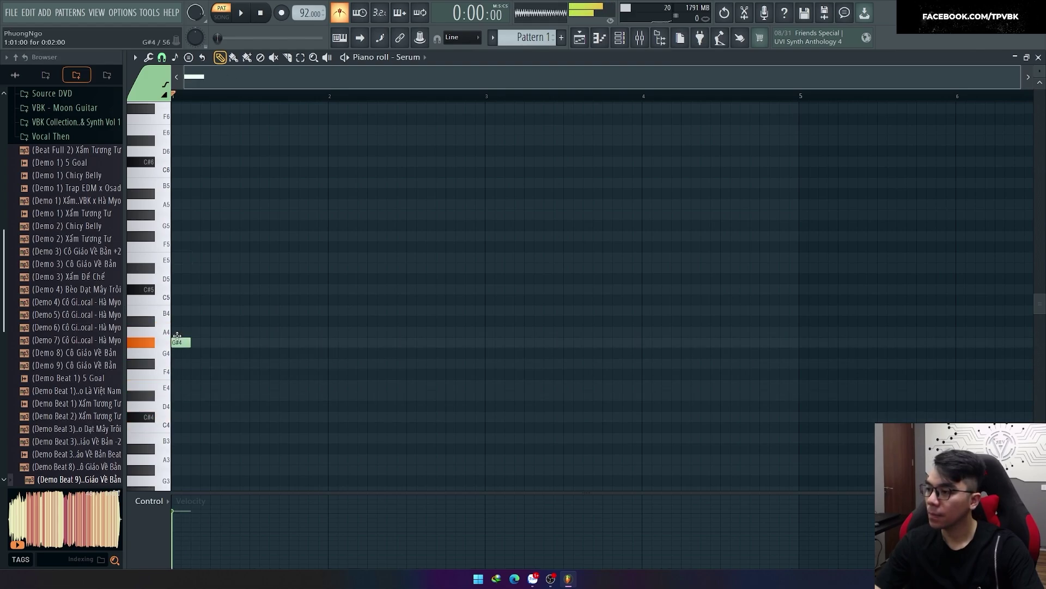
scroll(116, 384, up, 5)
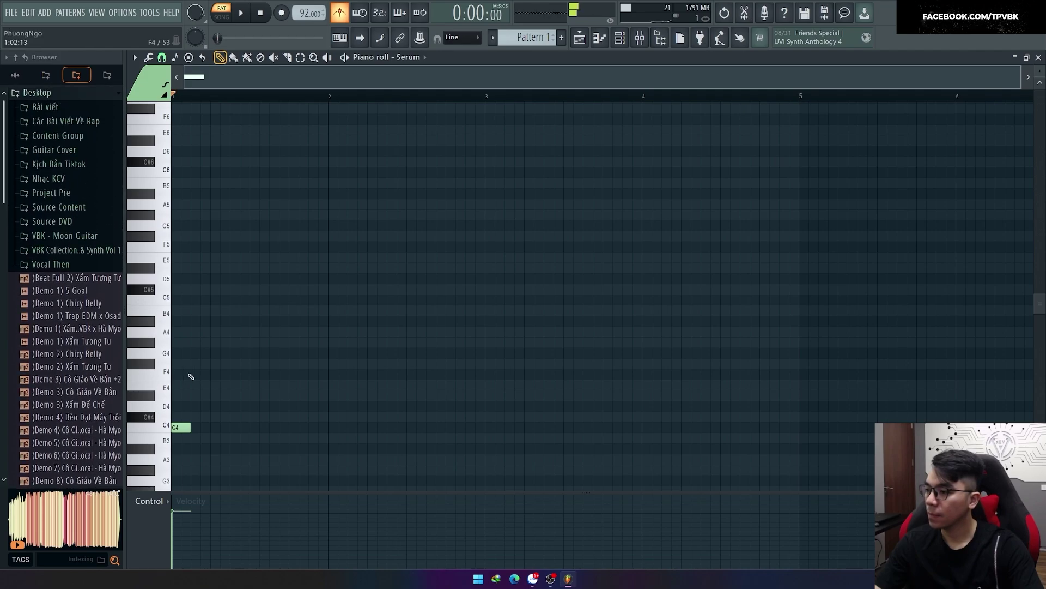
click(181, 363)
scroll(180, 349, up, 2)
key(space)
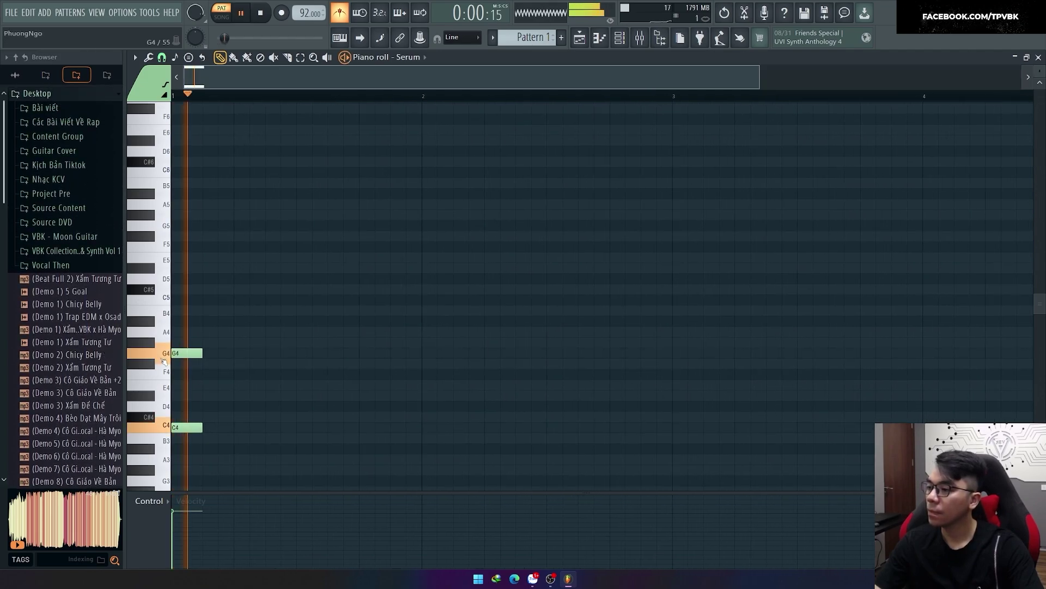
key(space)
key(space)
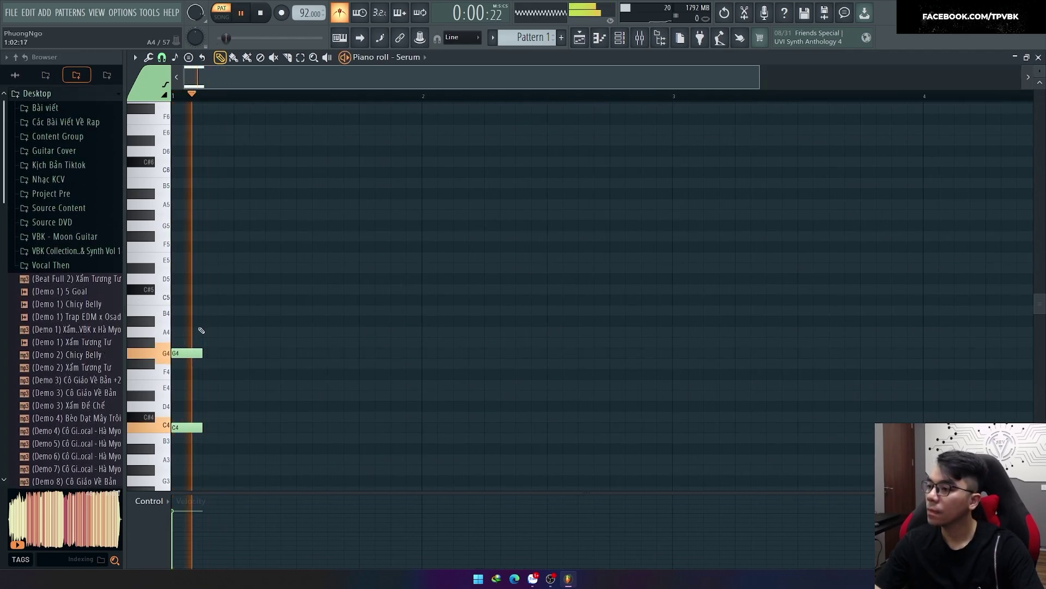
Set the piano roll's scale highlighting to root note C with the Major (Ionian) scale.
key(F6)
click(321, 114)
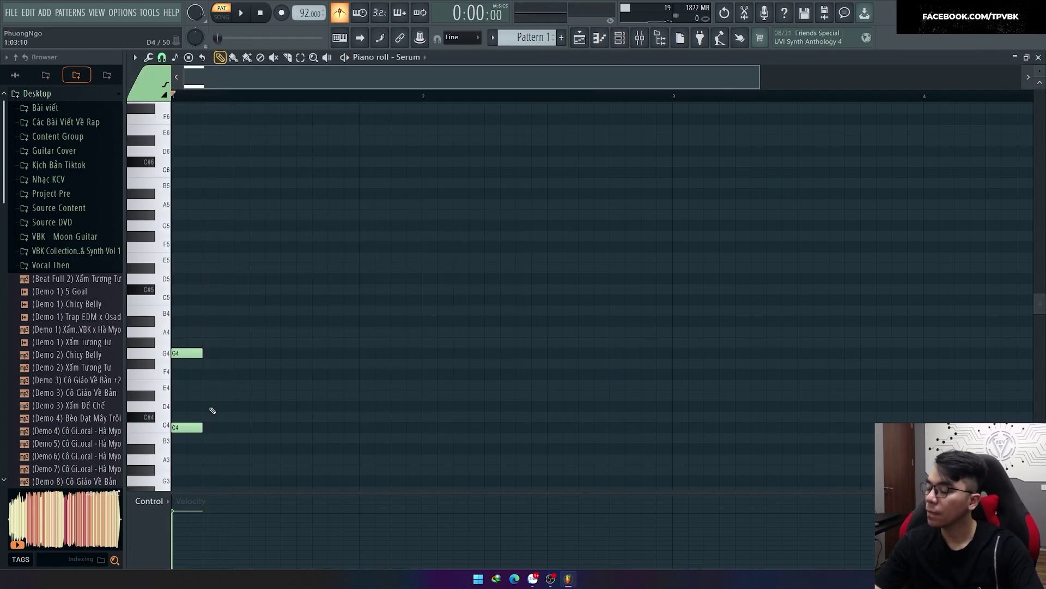
click(175, 58)
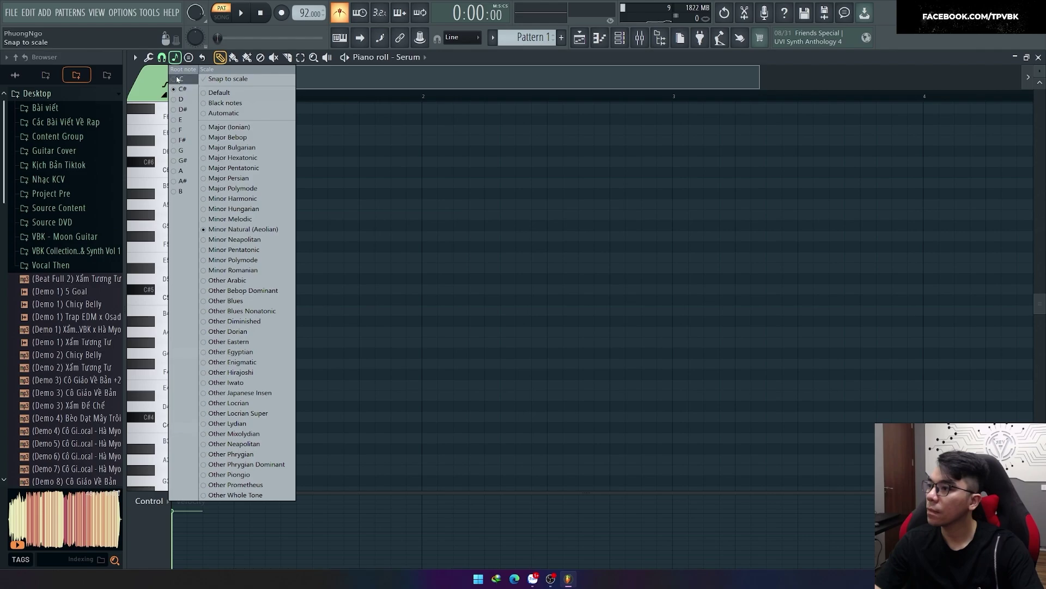
click(181, 79)
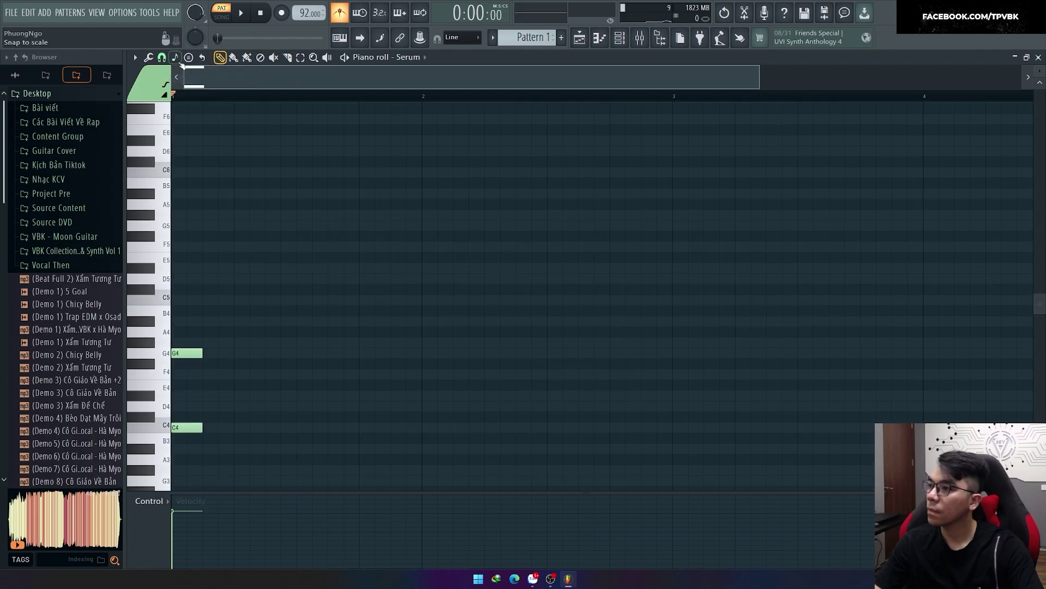
click(175, 57)
click(224, 129)
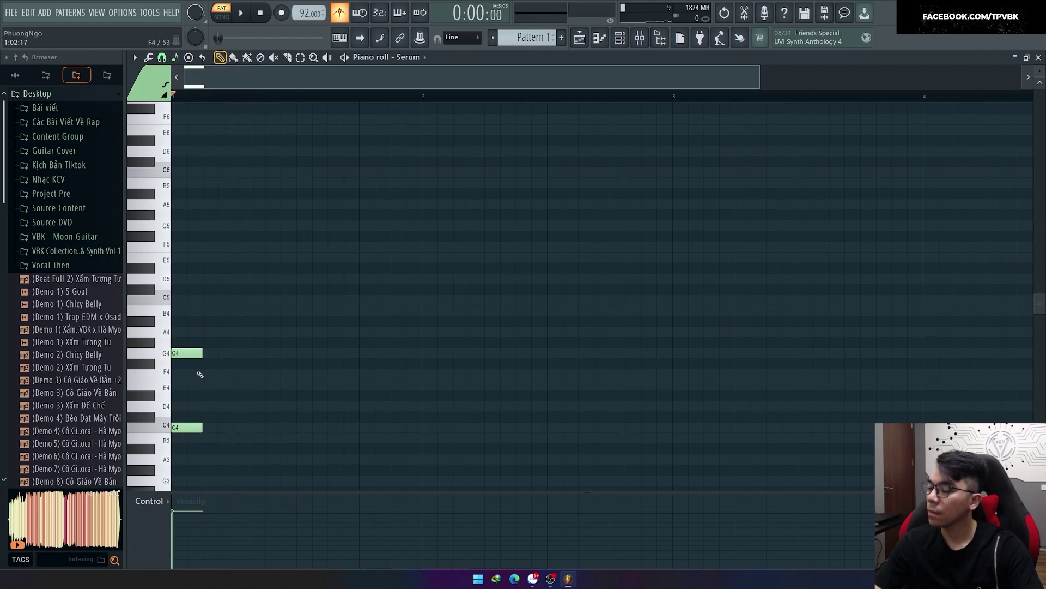
Add E4 between C4 and G4, copy the three-note chord three steps after the first, and audition the pattern.
key(space)
key(space)
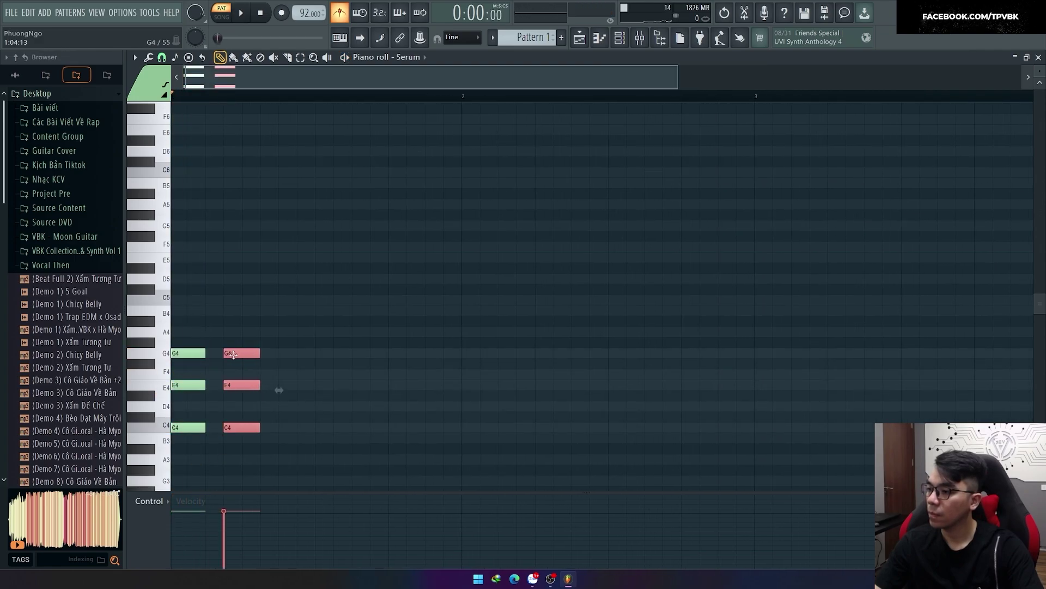
key(space)
scroll(240, 359, down, 2)
key(space)
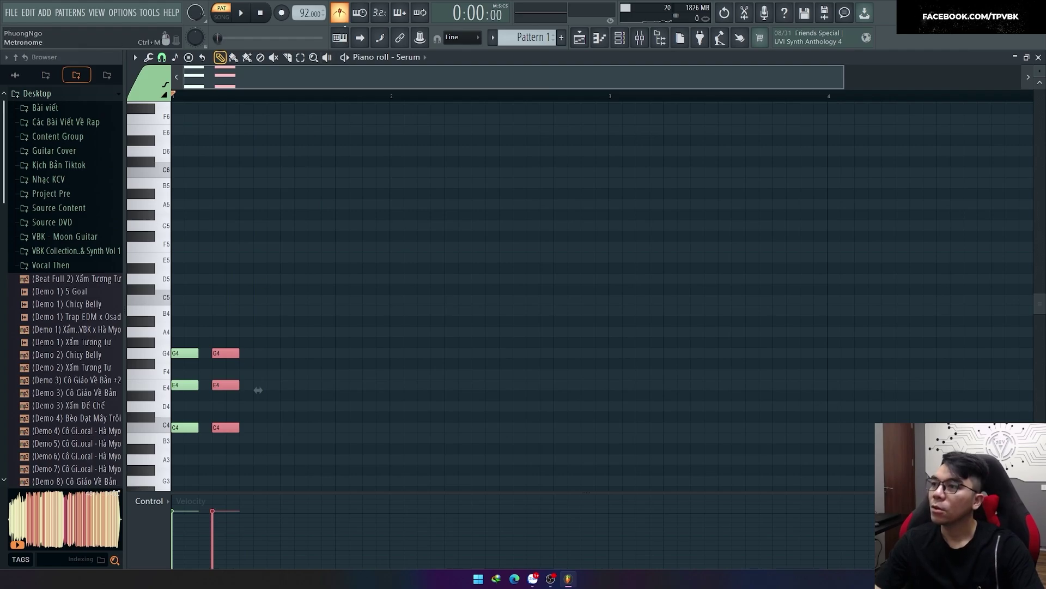
key(space)
key(space)
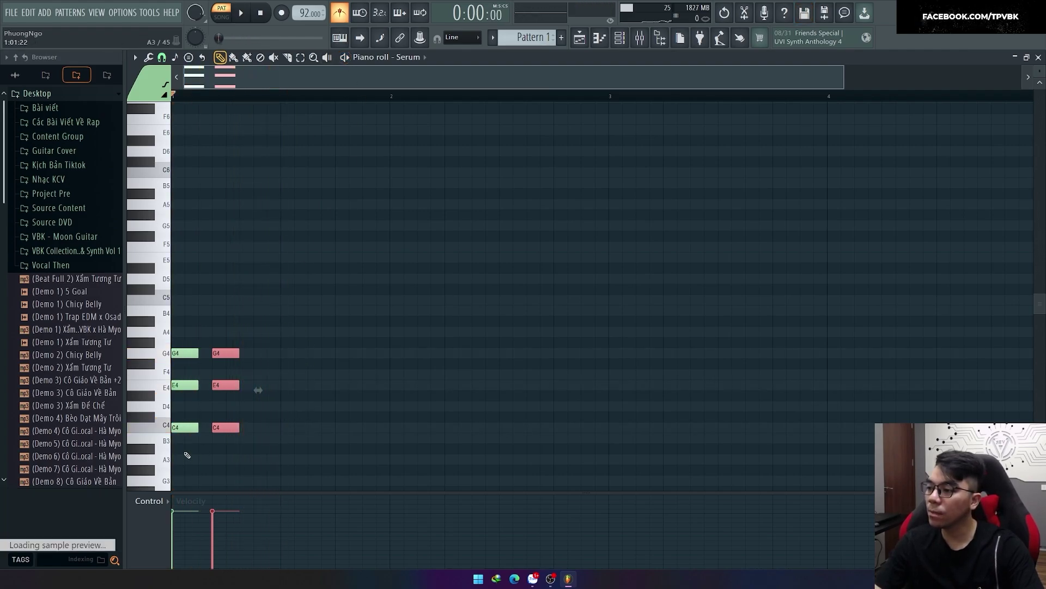
Add a top melody note to each chord, D5 over the first and E5 over the second, and play them.
scroll(318, 359, down, 2)
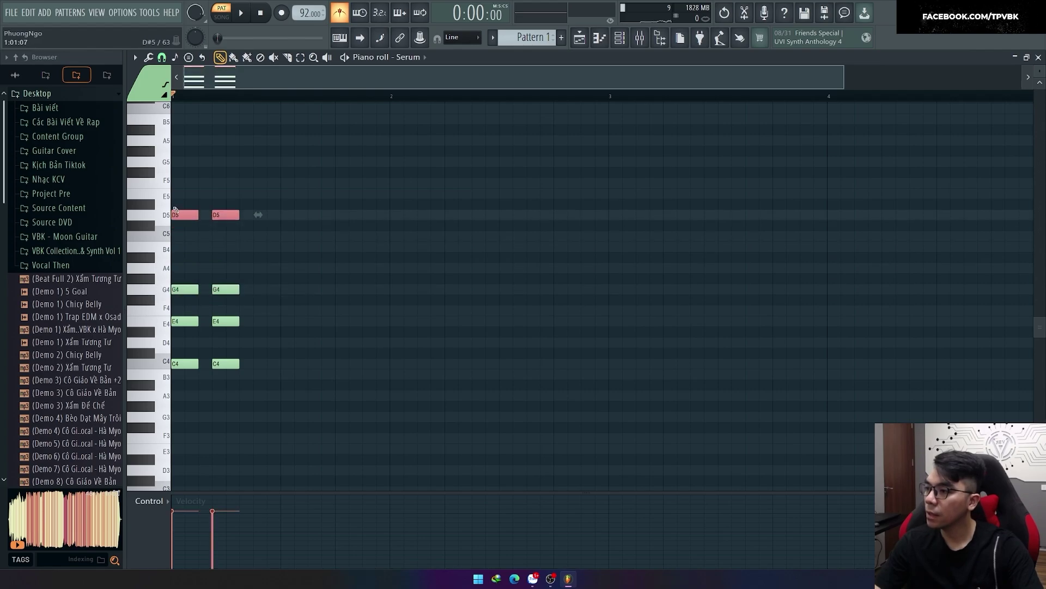
key(space)
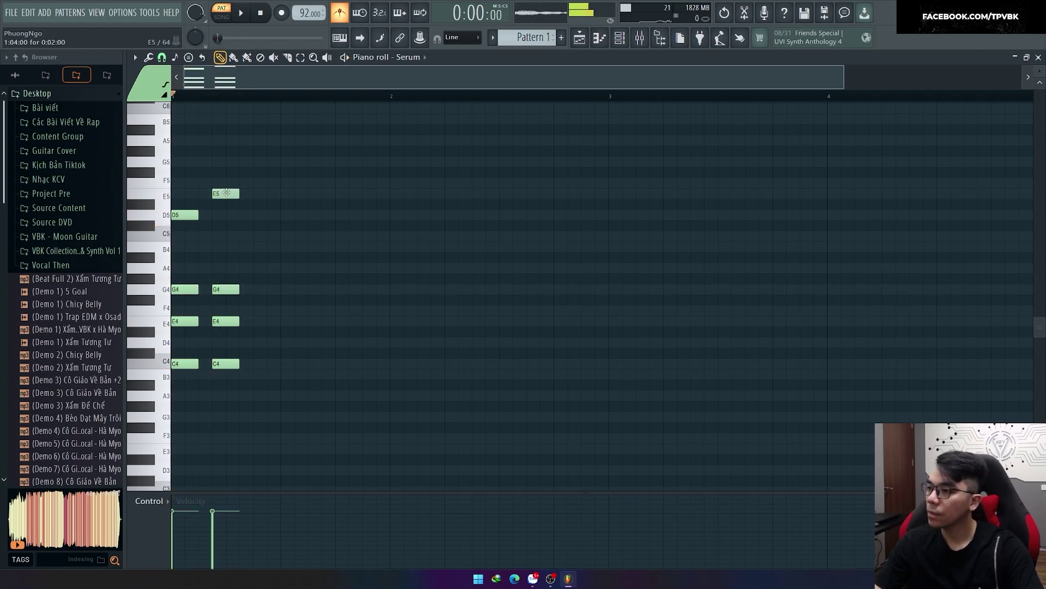
key(space)
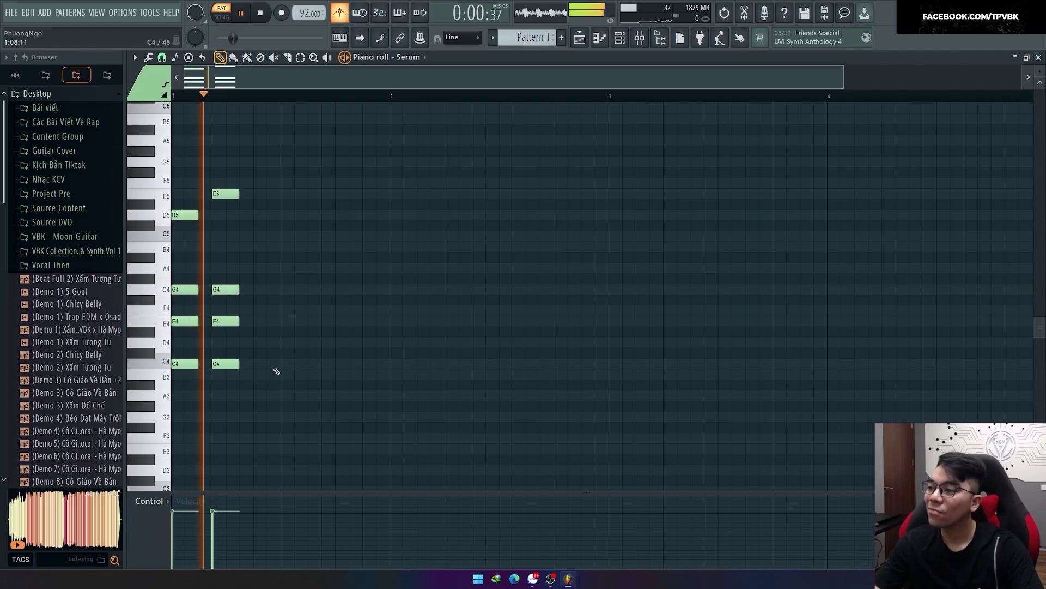
Copy both chords to the second half of bar 1, make the last top note C5, and add A3 under each copy.
key(ctrl+b)
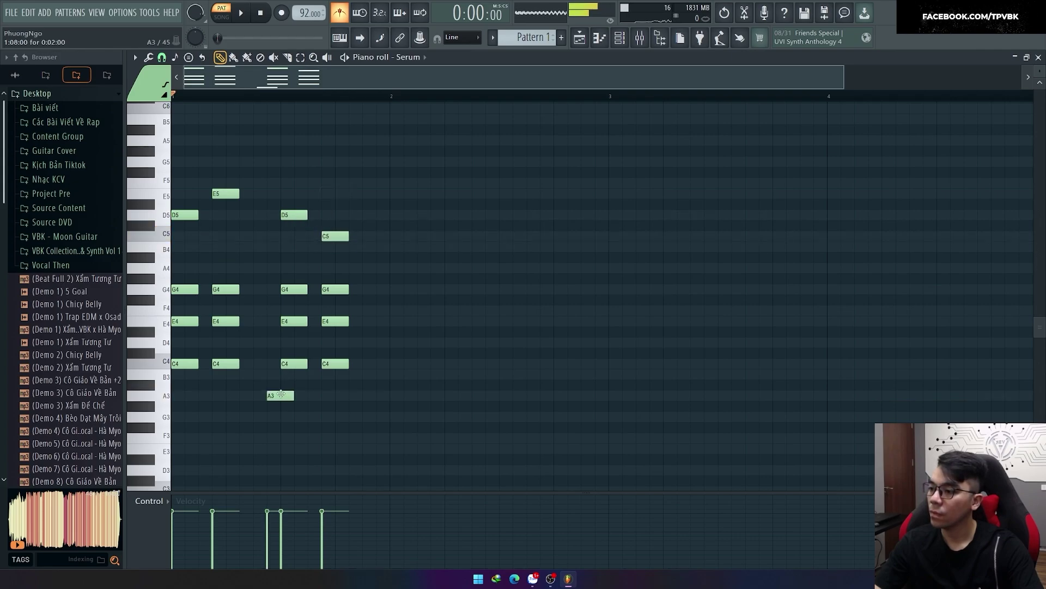
key(space)
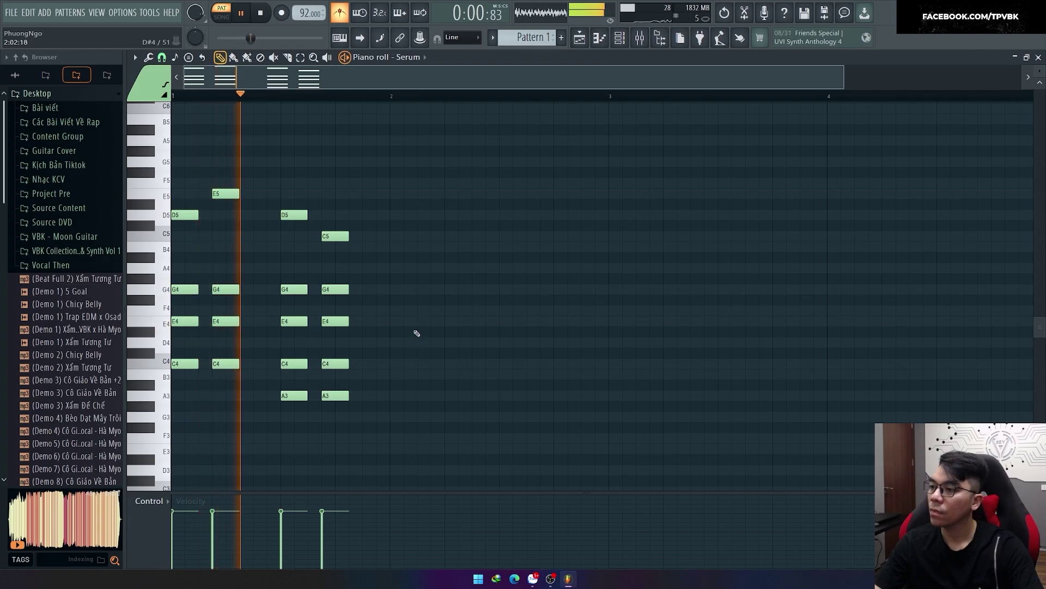
key(space)
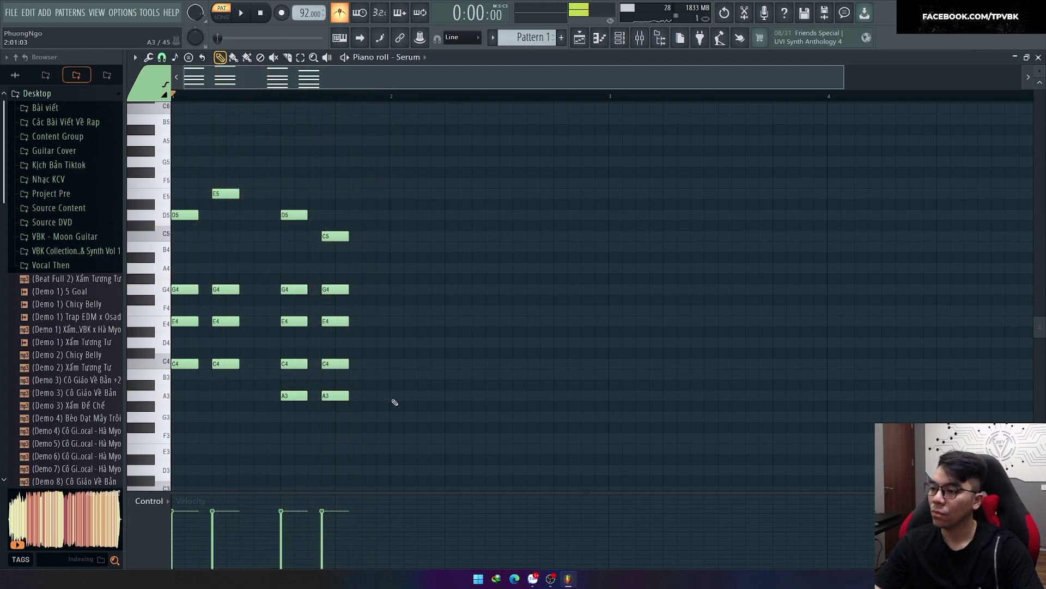
Try a single G3 bass note at the start of bar 2 while playing the pattern.
drag(402, 406, 406, 427)
key(space)
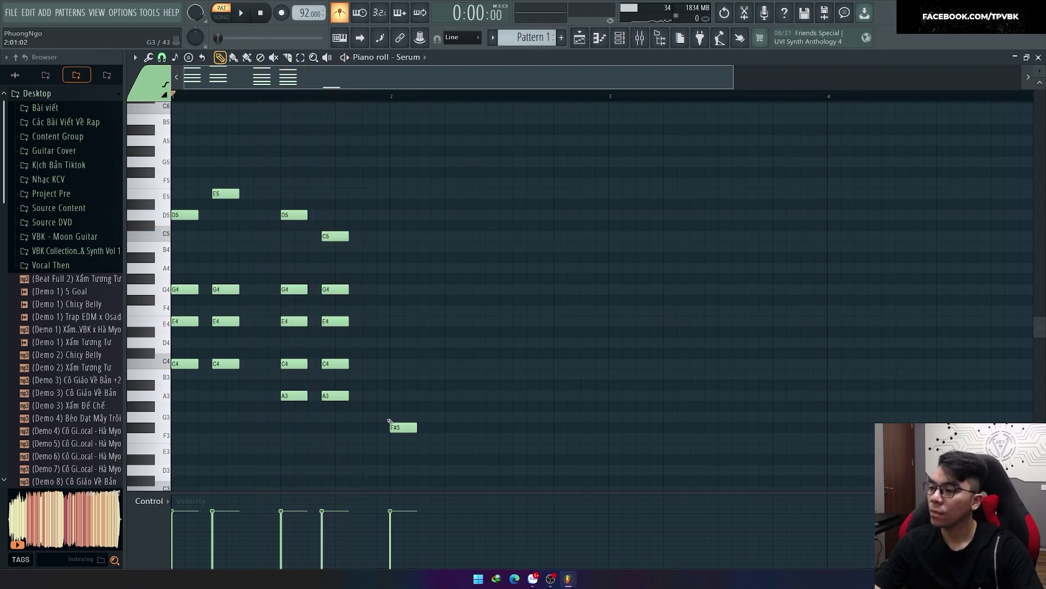
key(space)
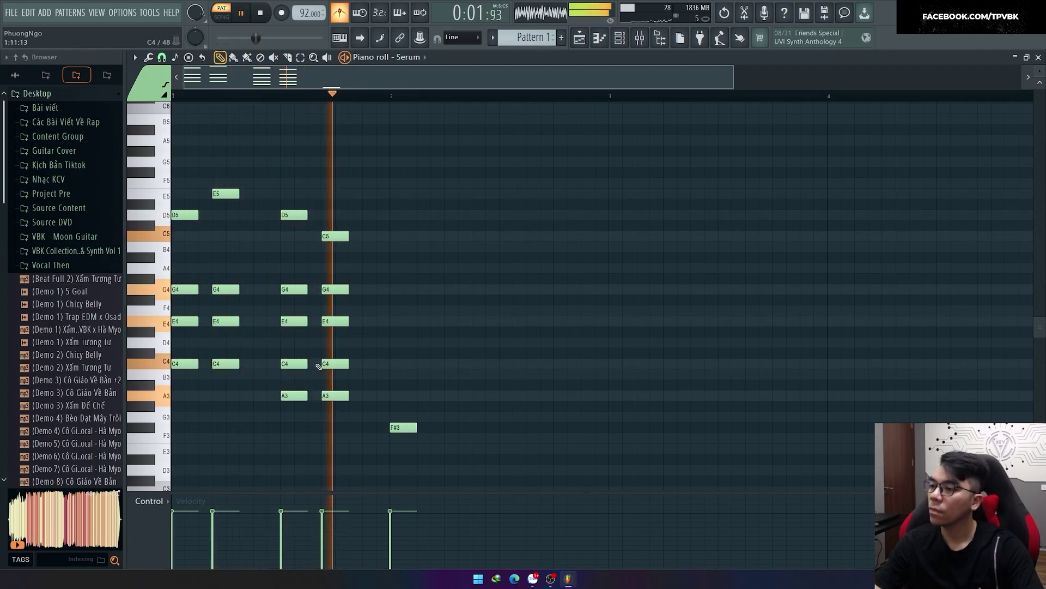
key(space)
key(space)
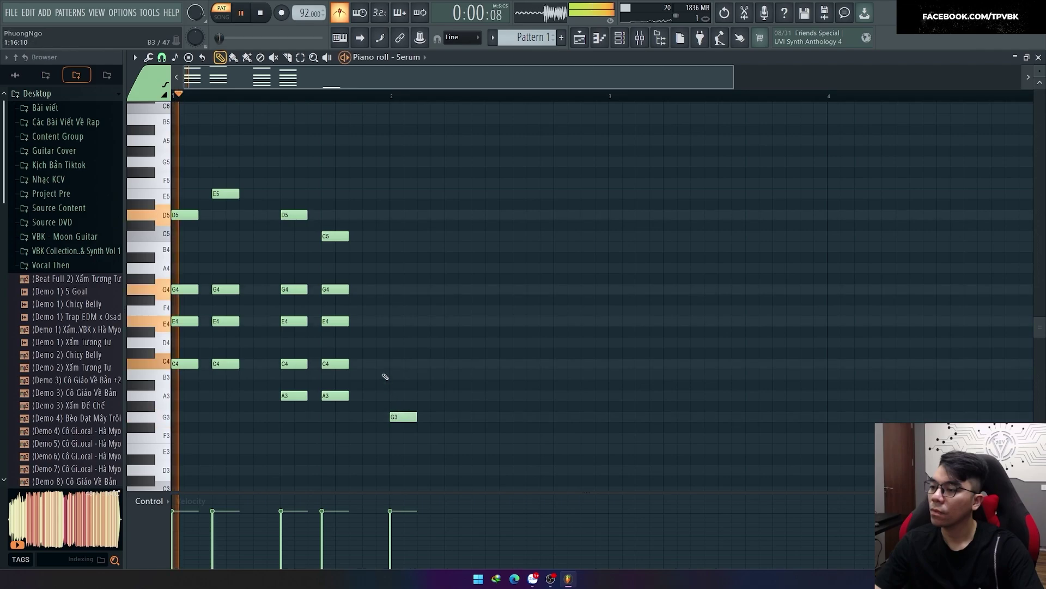
Repeat the last A3 chord near the end of bar 1 and build an F3, A3, C4, E4, G4 chord at bar 2.
drag(352, 226, 400, 440)
key(space)
key(space)
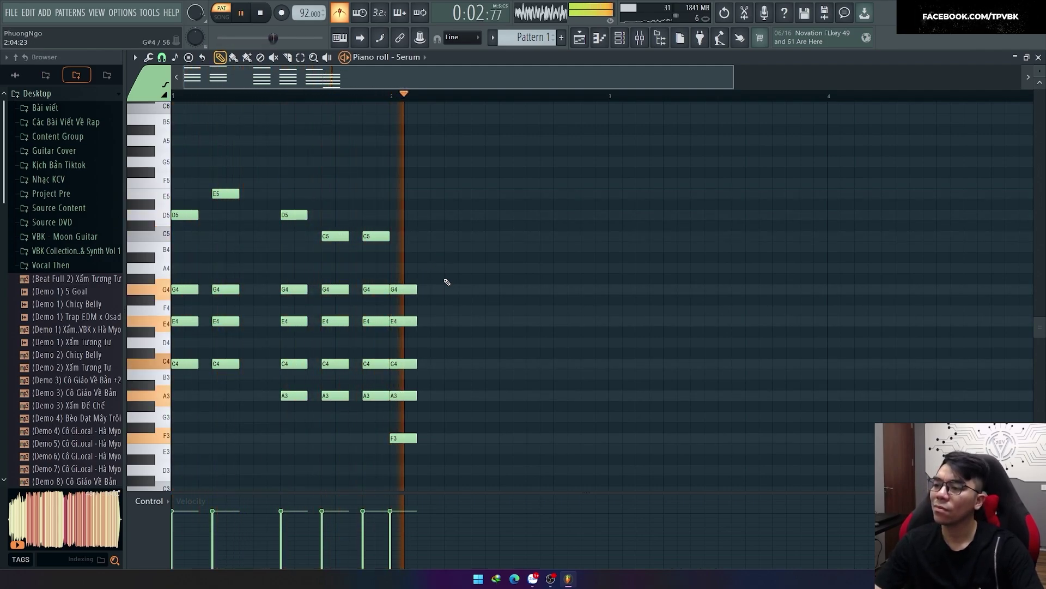
Raise the A3 and E4 notes of the bar 2 chord by an octave to A4 and E5, and play the pattern.
click(404, 360)
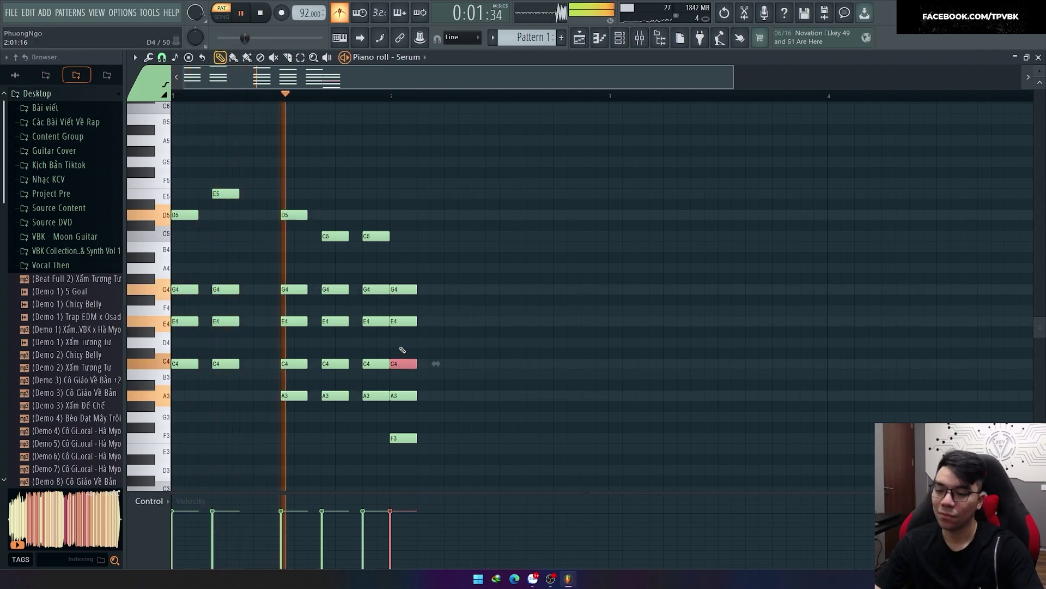
key(ctrl+Up)
key(ctrl+d)
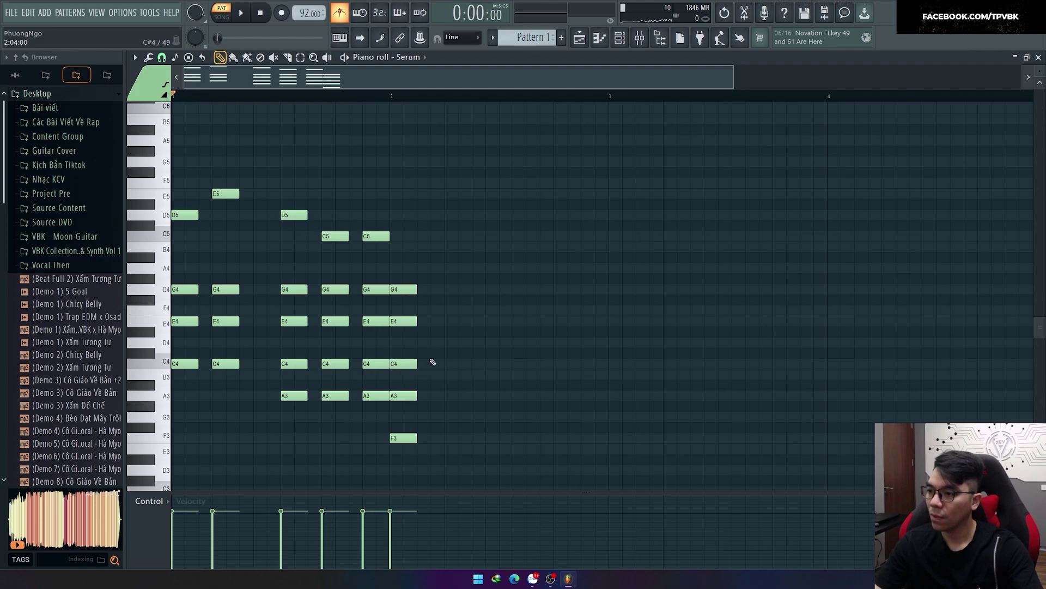
key(ctrl+Up)
key(space)
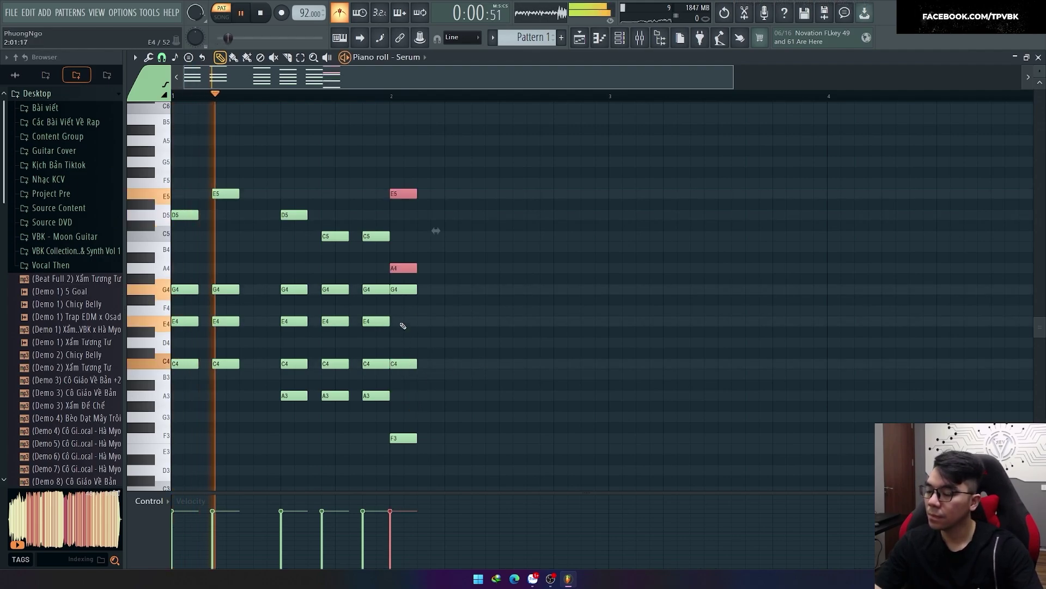
Replace the bar 2 chord's top E5 note with C5 and play the pattern.
key(ctrl+d)
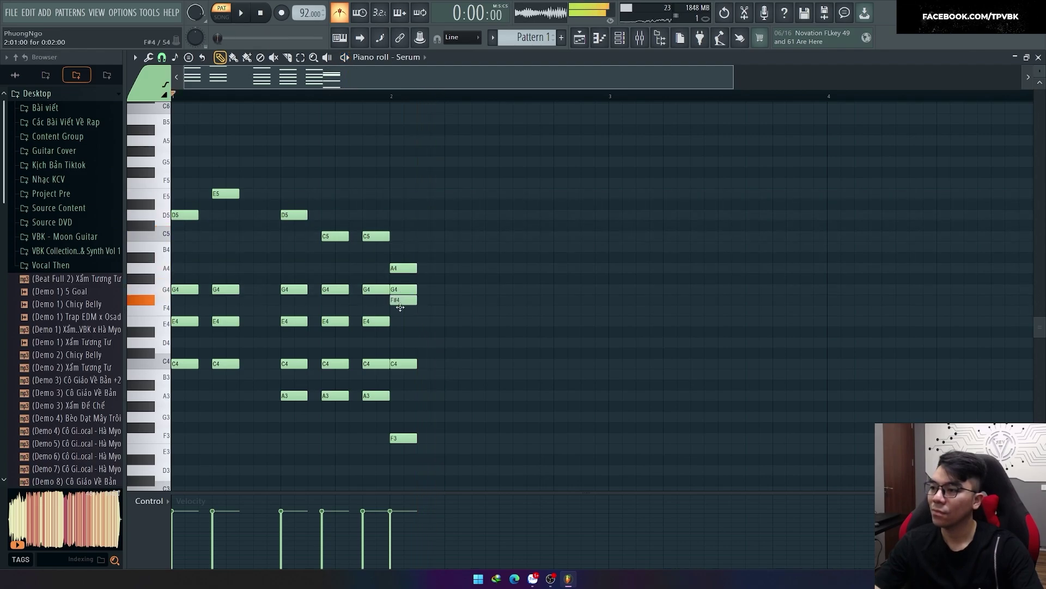
key(space)
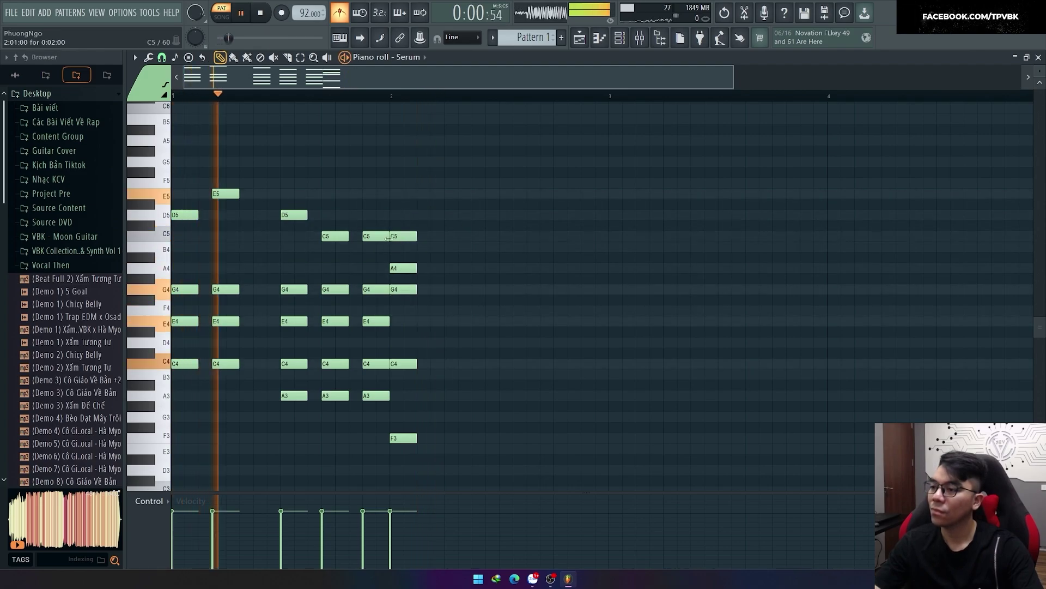
Duplicate the whole F3 chord three steps further into bar 2 and audition the progression.
key(space)
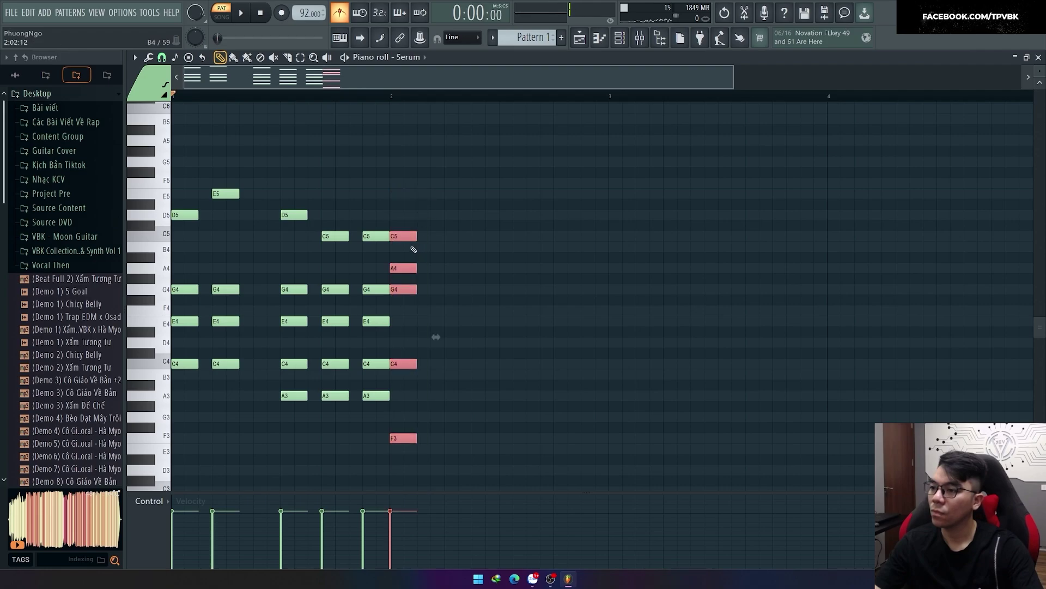
key(space)
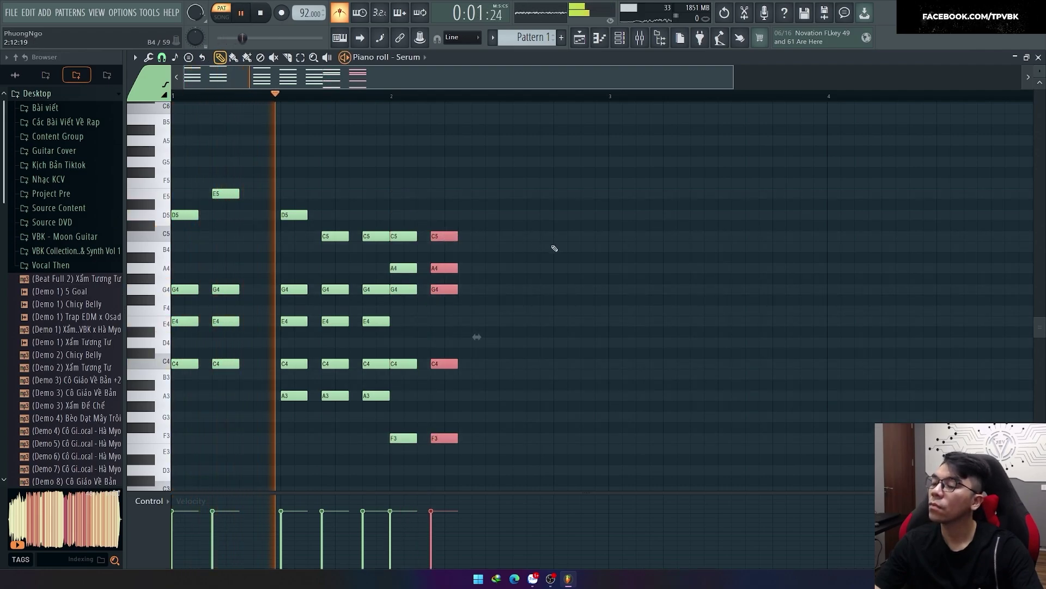
key(space)
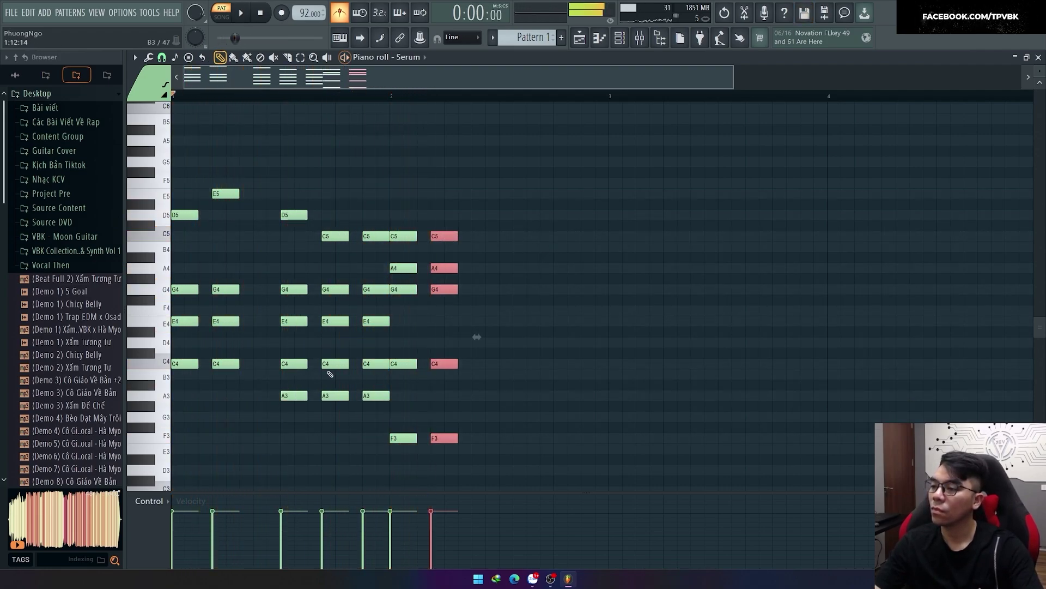
Delete the C4 note from the three A3 chords in bar 1 and play the progression.
drag(287, 361, 377, 374)
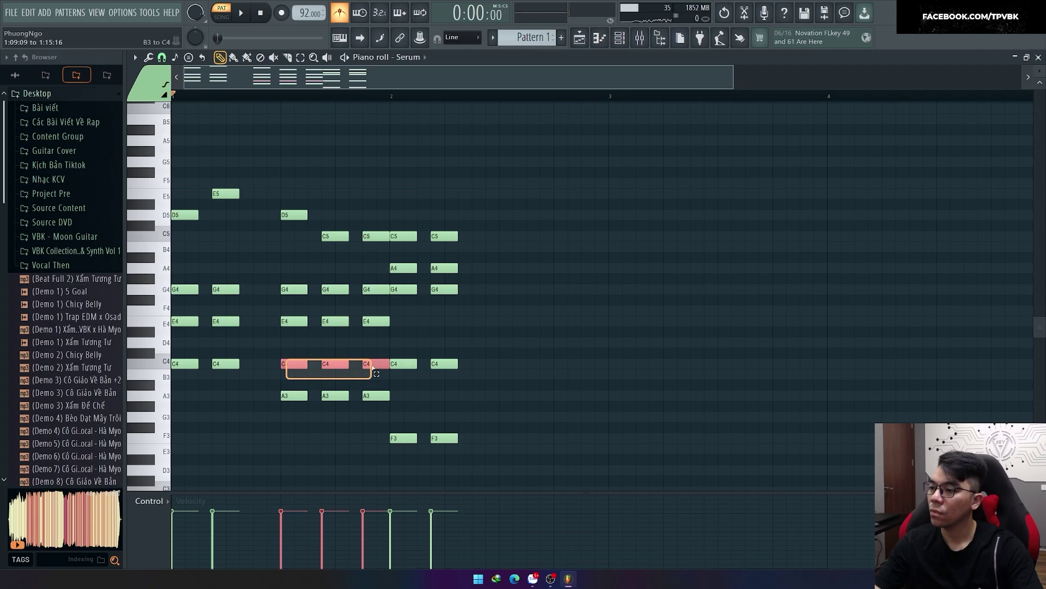
right_click(282, 368)
key(space)
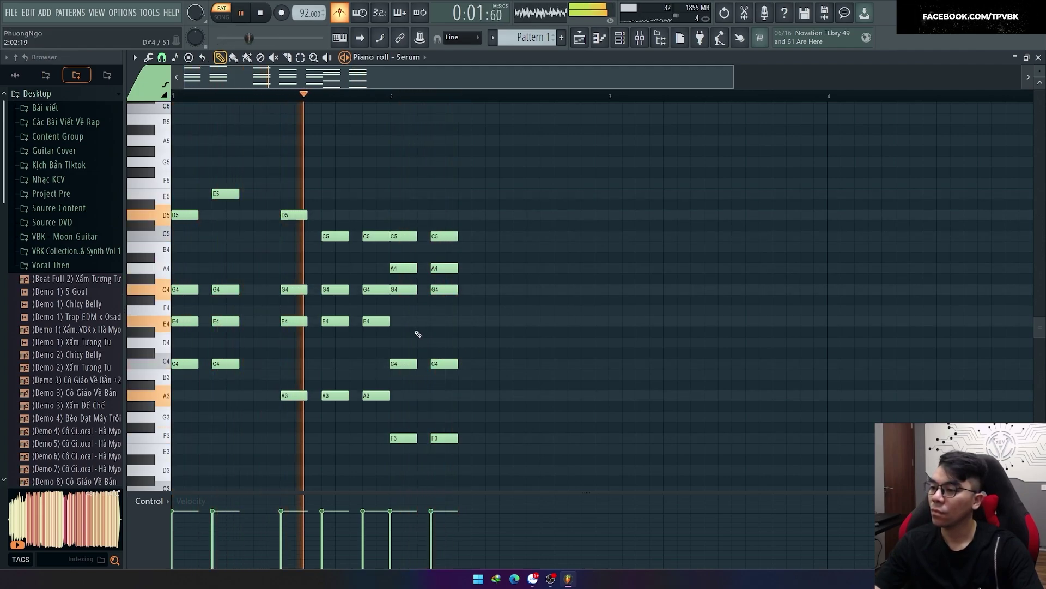
Remove the C5 note from the first bar 2 chord, select all notes across the two bars, and play them.
key(space)
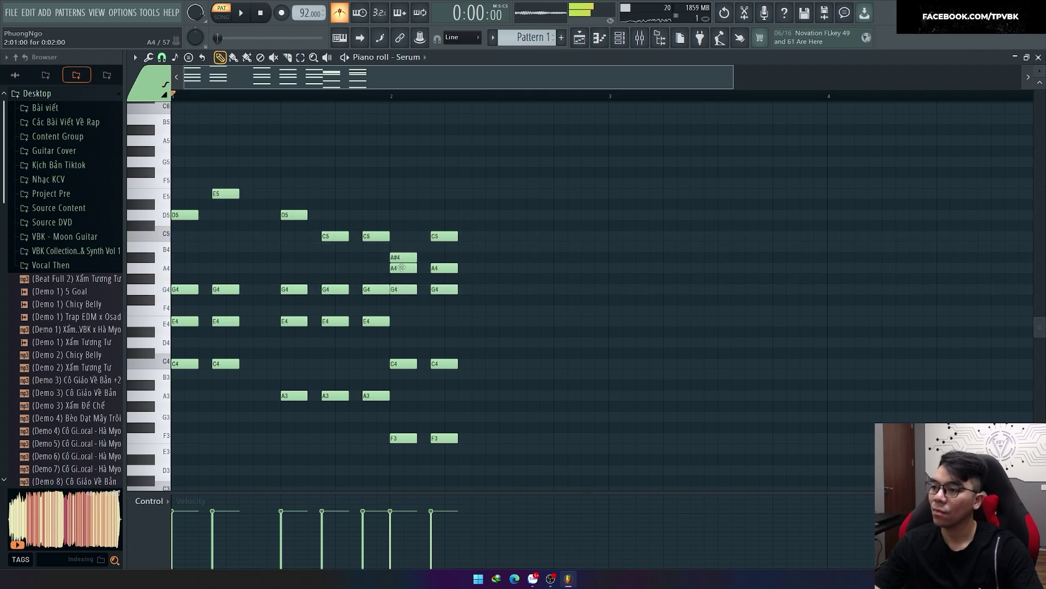
key(space)
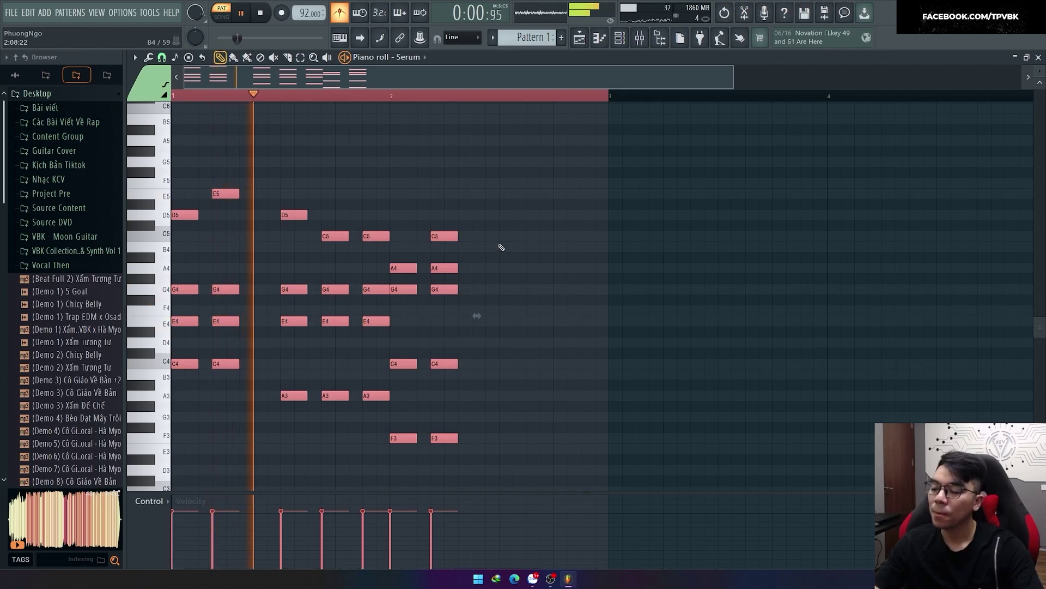
Duplicate the two F3 chords into bar 2's second half, revoice them as G3-D4-A4-C5 and G3-D4-A4-B4, and play the pattern.
drag(495, 157, 391, 464)
key(ctrl+b)
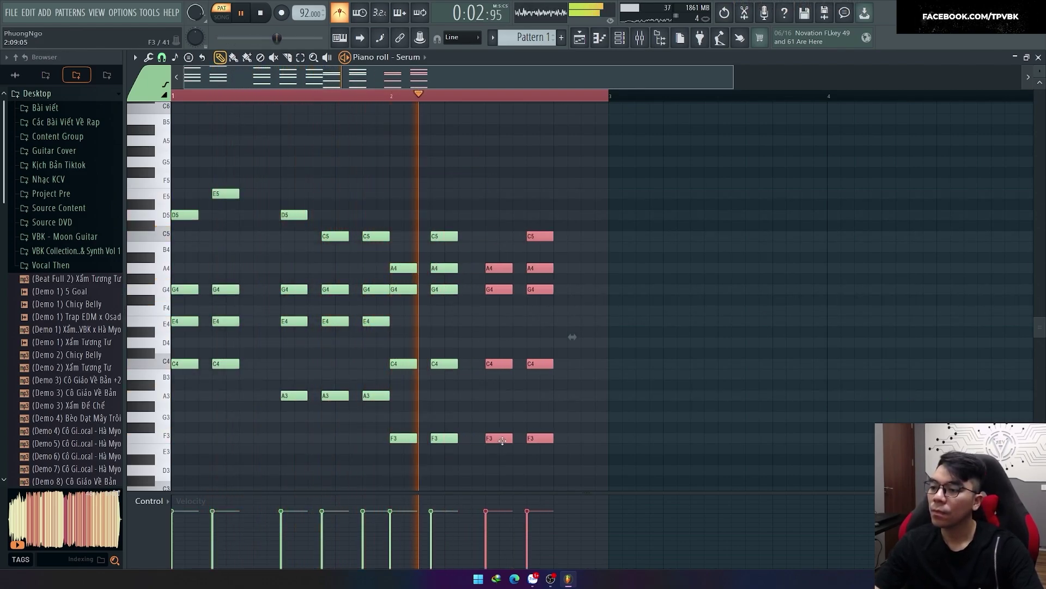
drag(513, 438, 512, 416)
key(space)
key(ctrl+d)
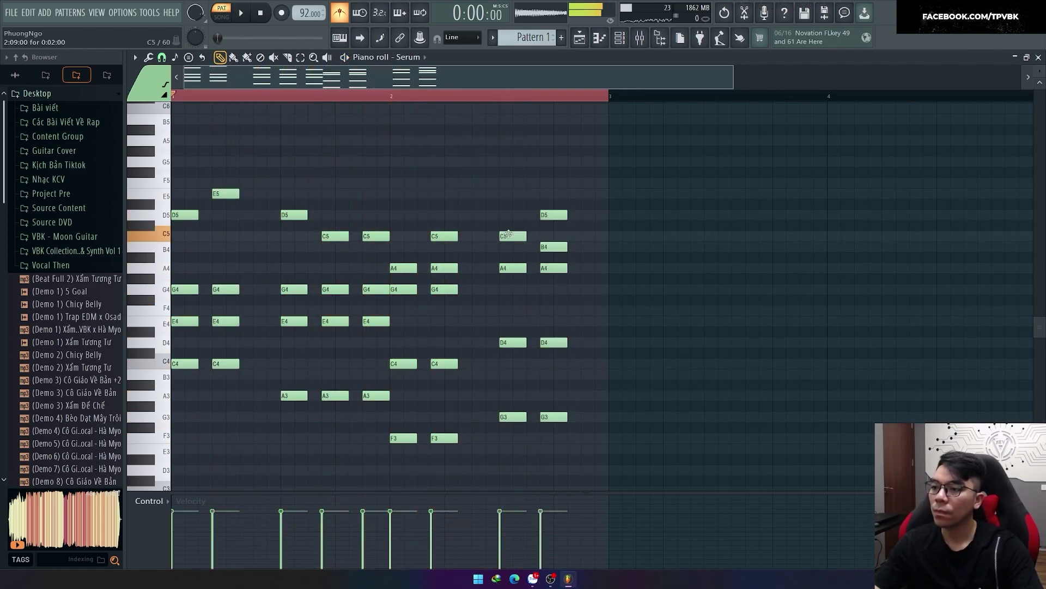
right_click(554, 216)
key(space)
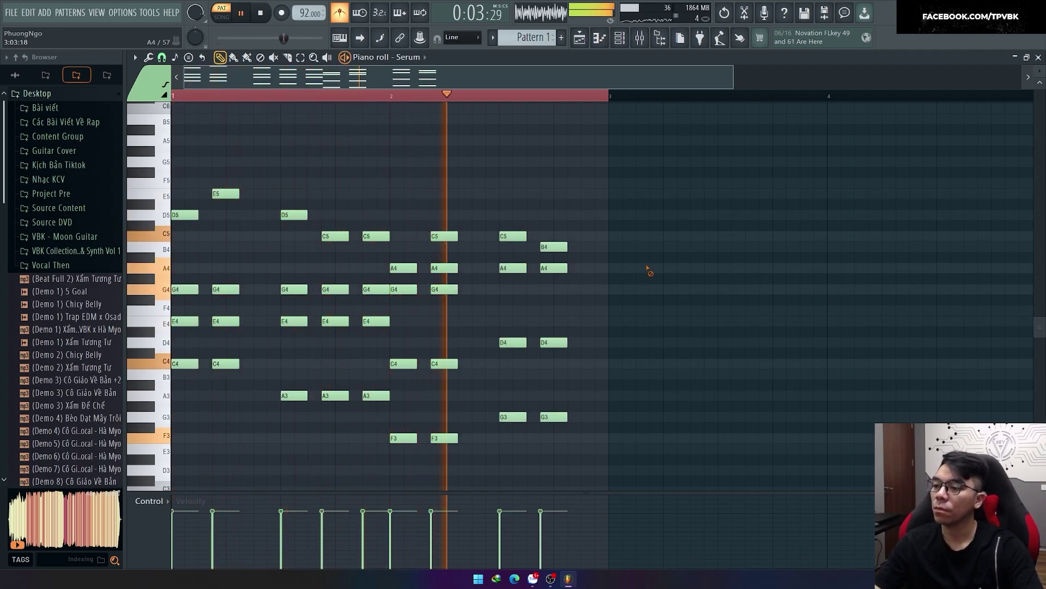
Copy the last G3 chord, with B4 on top, to the end of bar 2 and audition the progression.
key(ctrl+v)
key(space)
key(space)
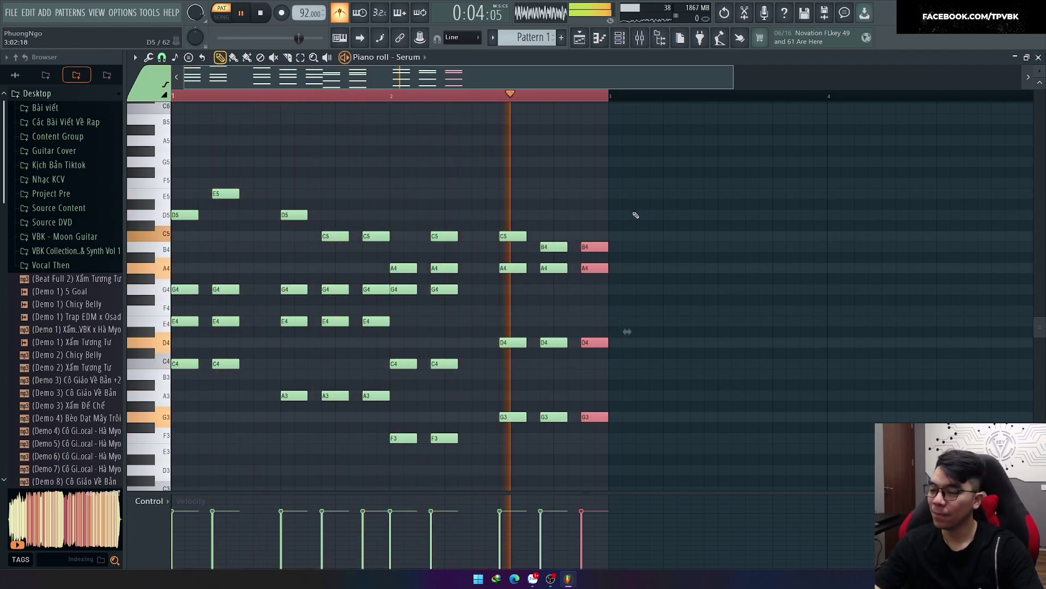
click(300, 193)
key(space)
key(space)
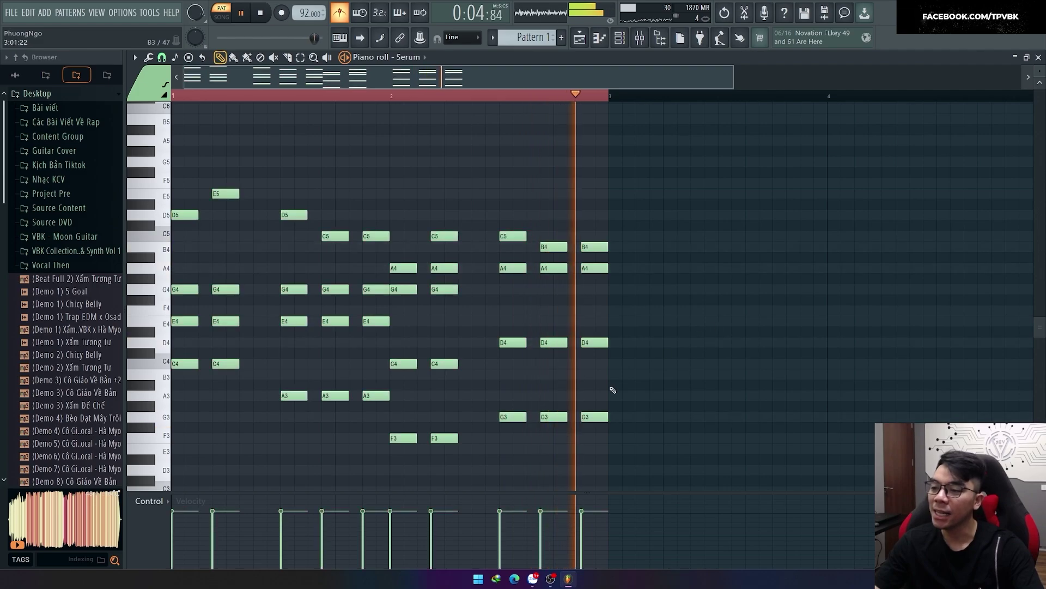
key(space)
Copy bar 1's two C4 chords to the start of bar 3, transposed up to D4, and play them.
key(ctrl+a)
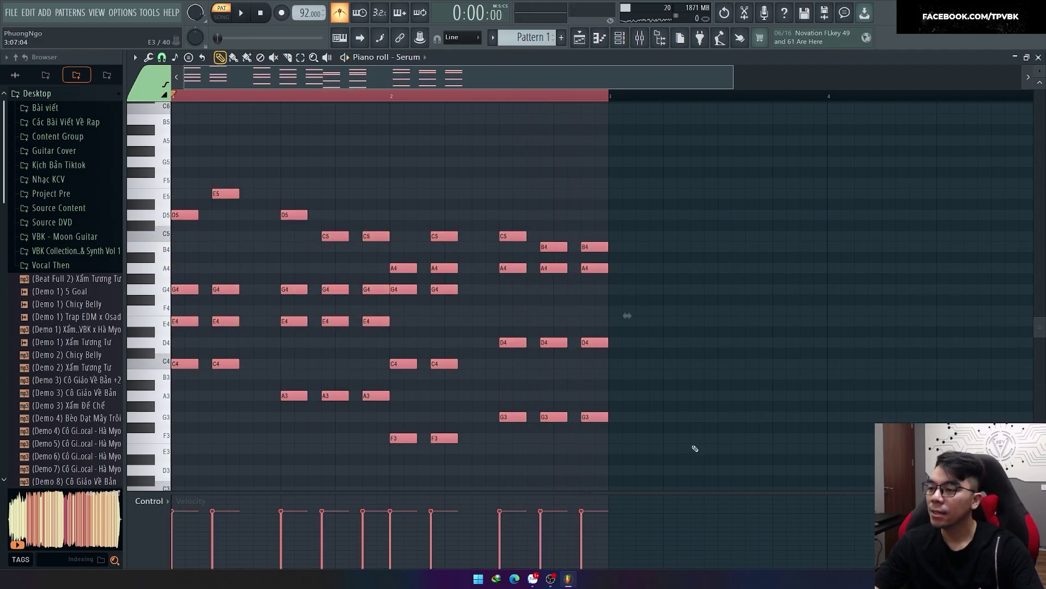
drag(616, 226, 532, 430)
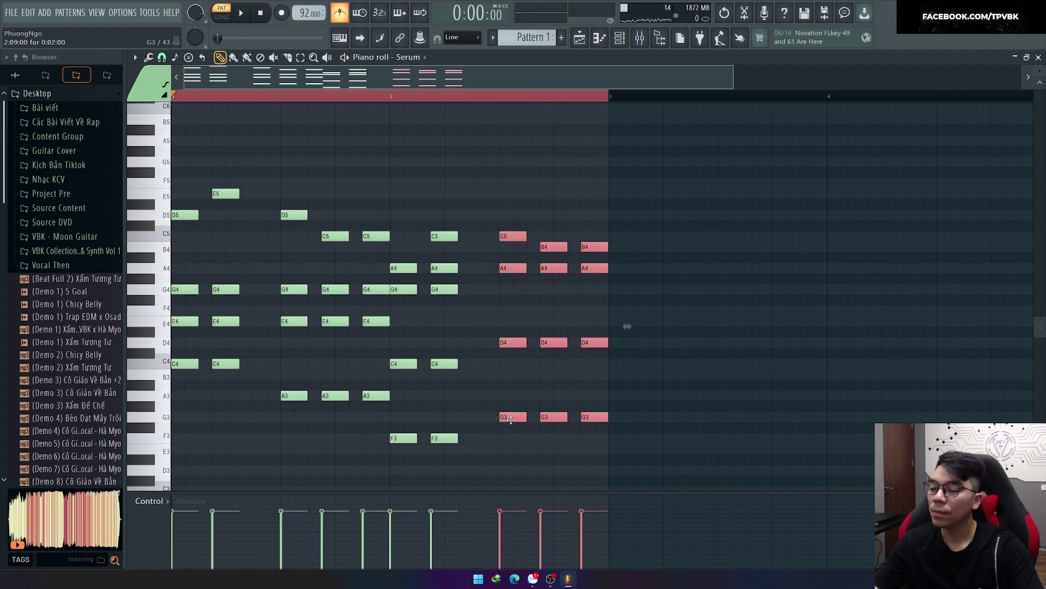
drag(277, 395, 107, 175)
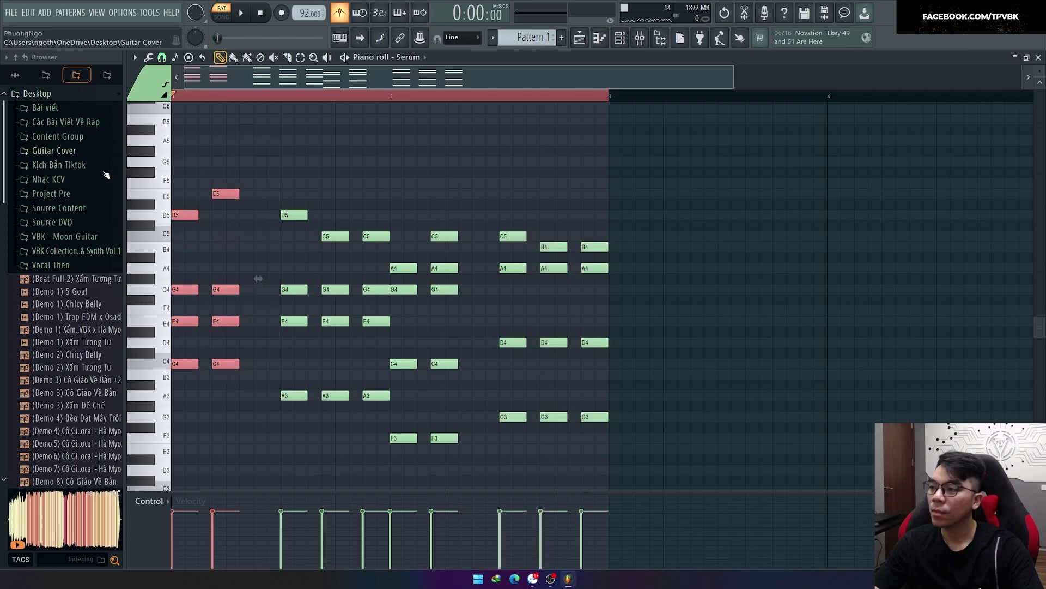
drag(182, 364, 619, 343)
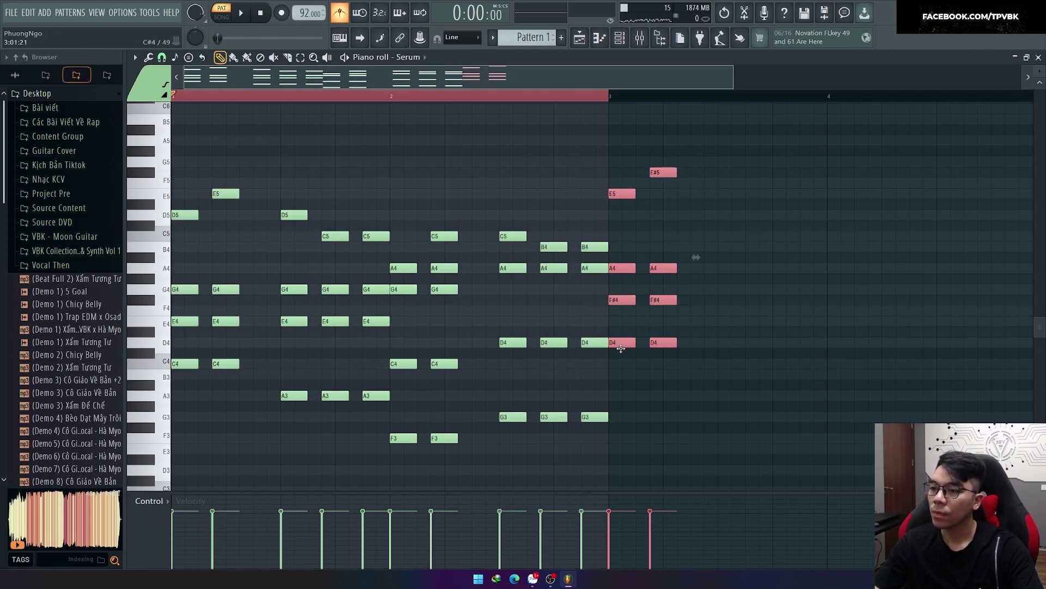
key(space)
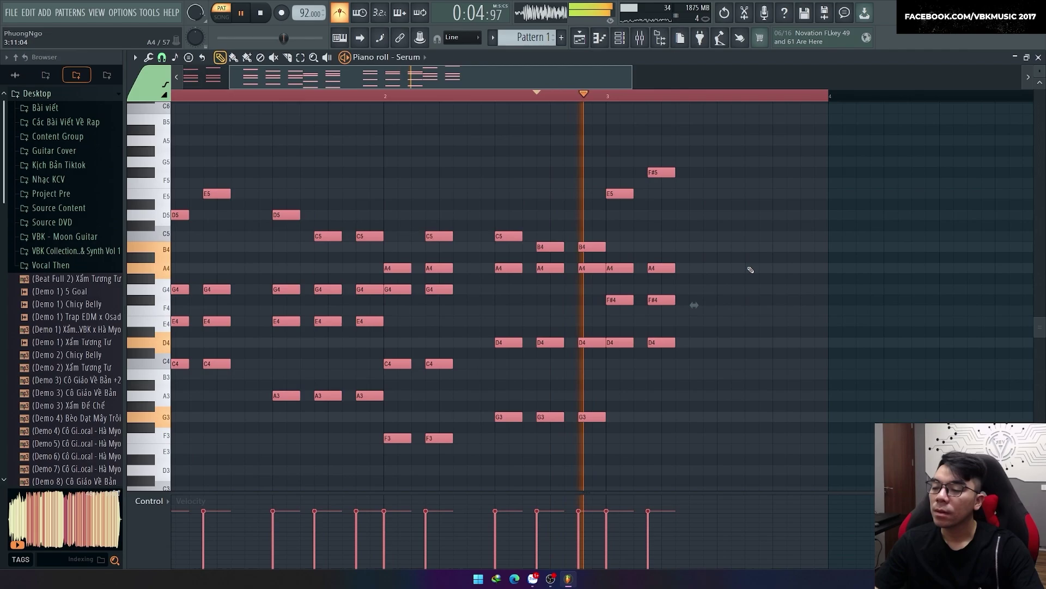
click(602, 209)
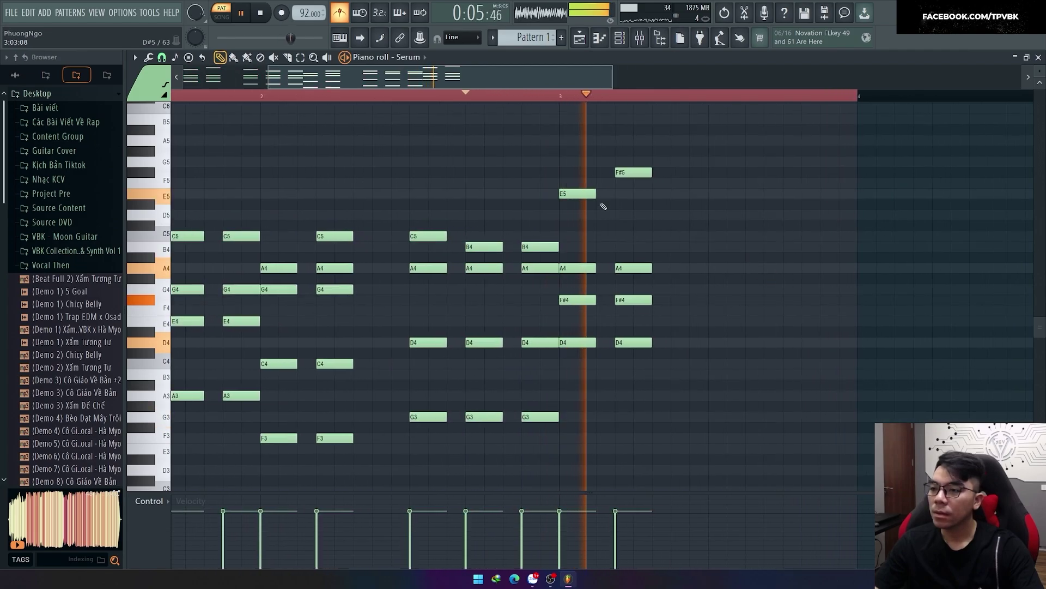
Lower the F#4 notes in bar 3's two chords to F4 and the first chord's top note to D5, auditioning the changes.
key(space)
drag(578, 196, 578, 222)
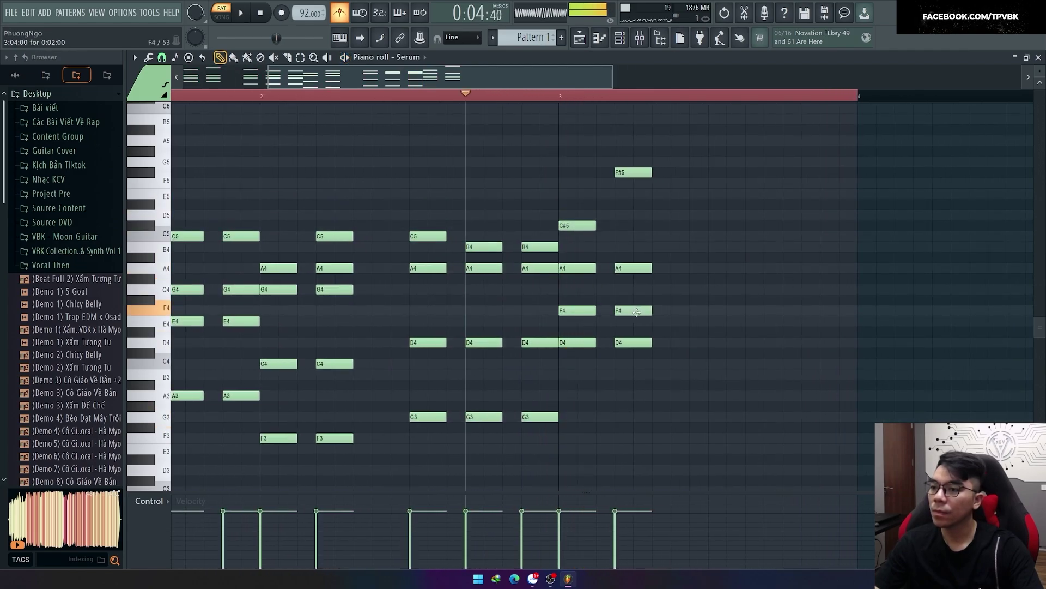
key(space)
key(space)
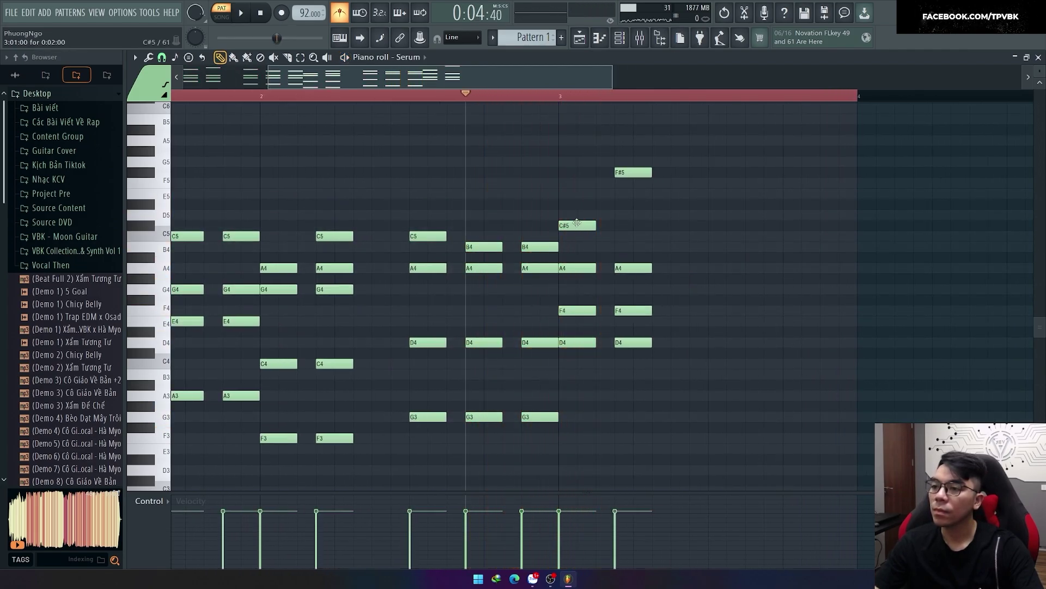
key(space)
key(space)
key(space)
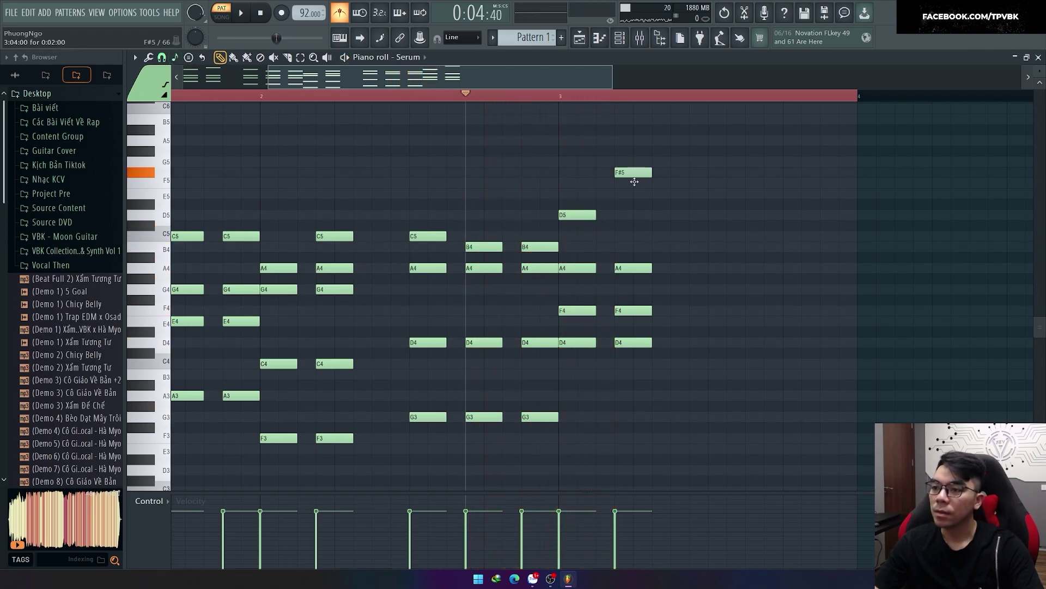
Set the top notes of bar 3's two D4 chords to C5 and D5 and play the progression.
drag(635, 182, 635, 224)
key(space)
key(space)
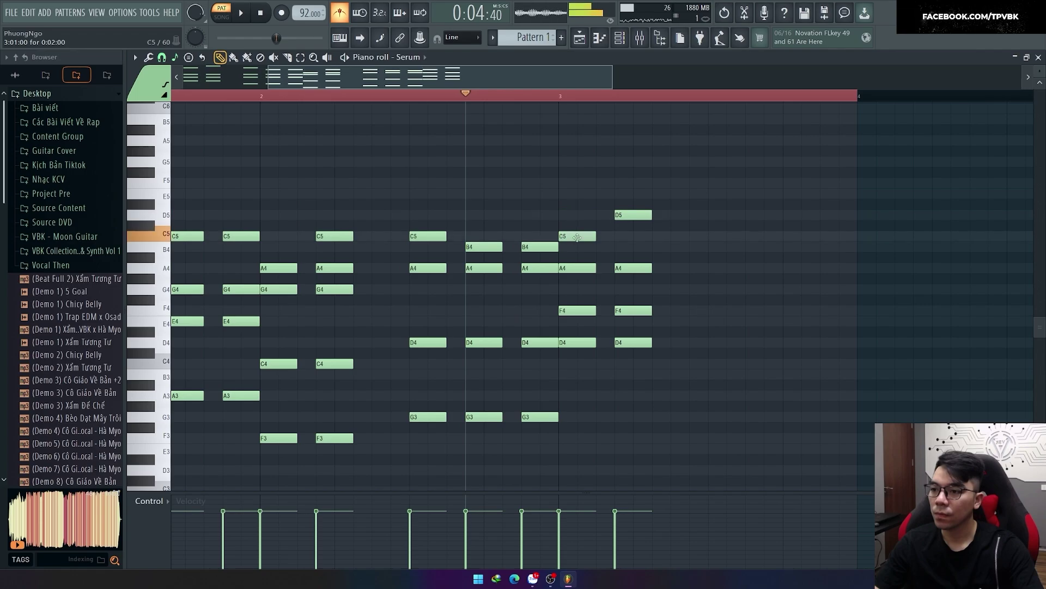
key(space)
drag(583, 354, 711, 158)
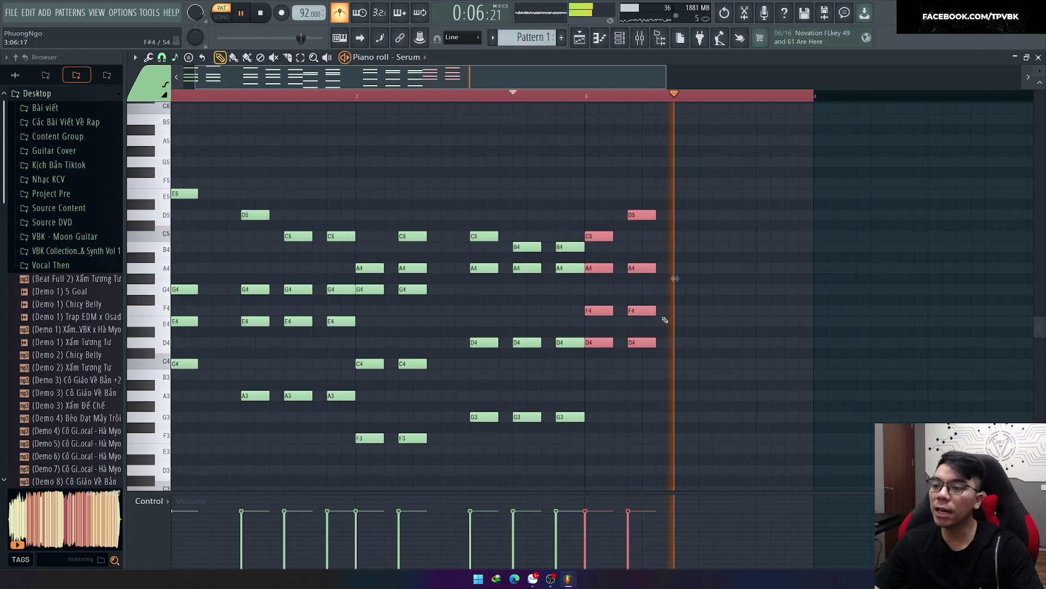
key(space)
Copy the two F3 chords from bar 2 into the second half of bar 3 and play the pattern.
drag(381, 461, 450, 220)
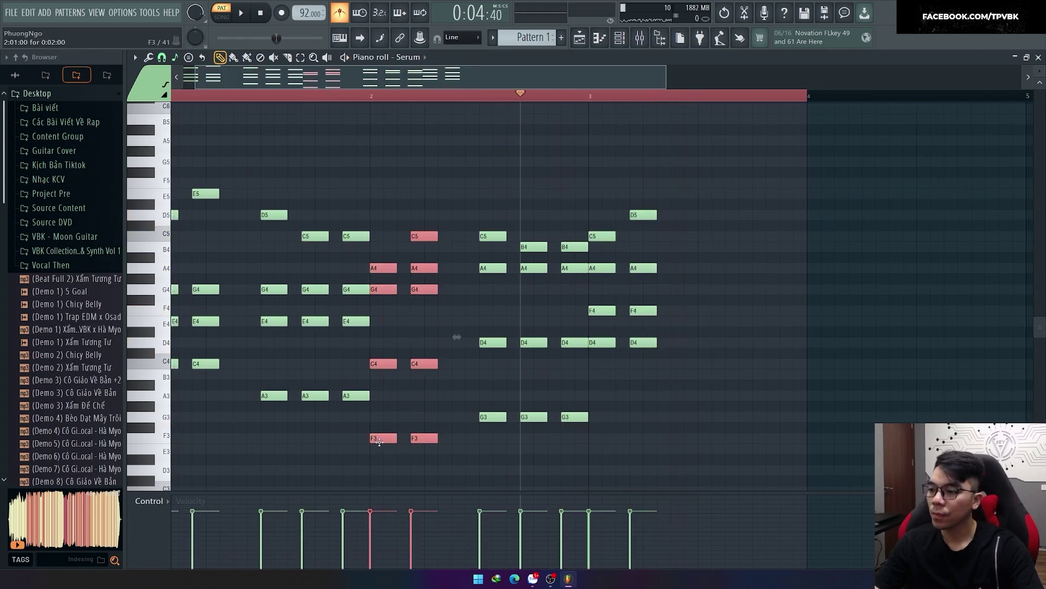
drag(383, 436, 712, 426)
key(ctrl+a)
key(space)
scroll(708, 431, down, 2)
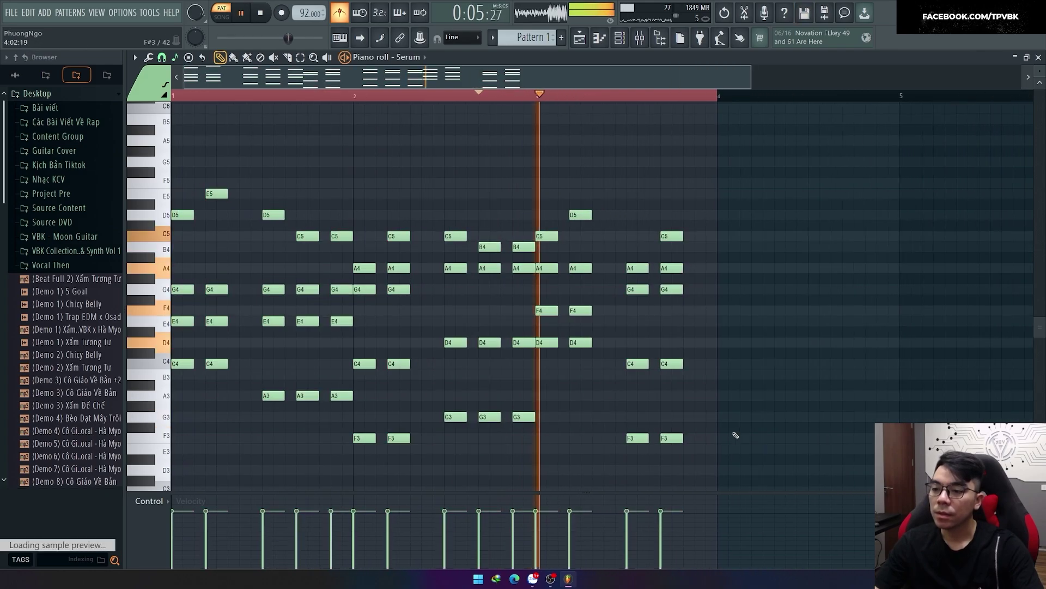
Copy the last F3 chord to the end of bar 3 as a third hit and audition the pattern.
drag(661, 198, 707, 435)
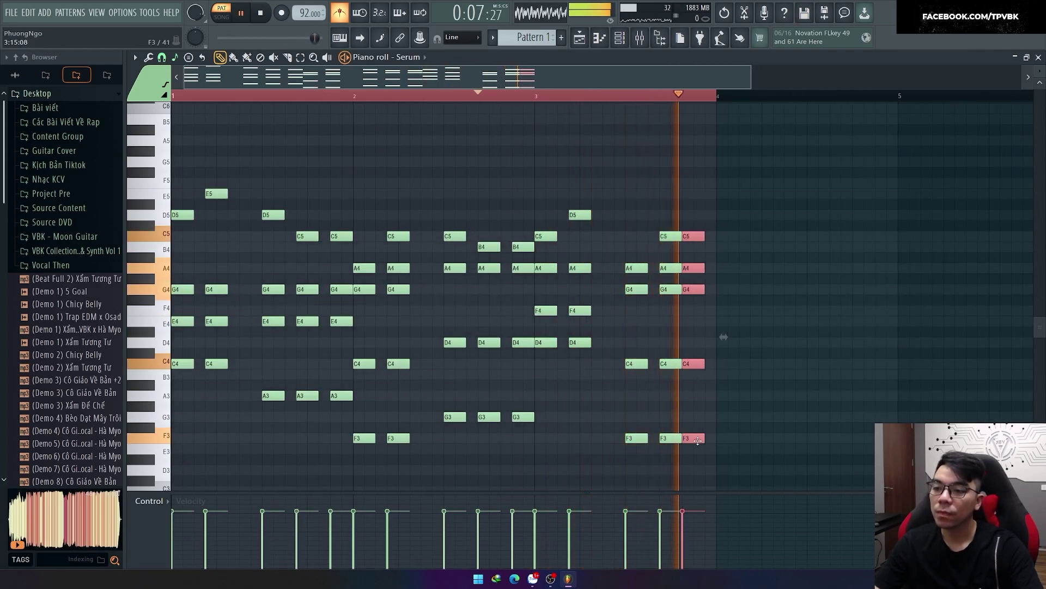
key(ctrl+a)
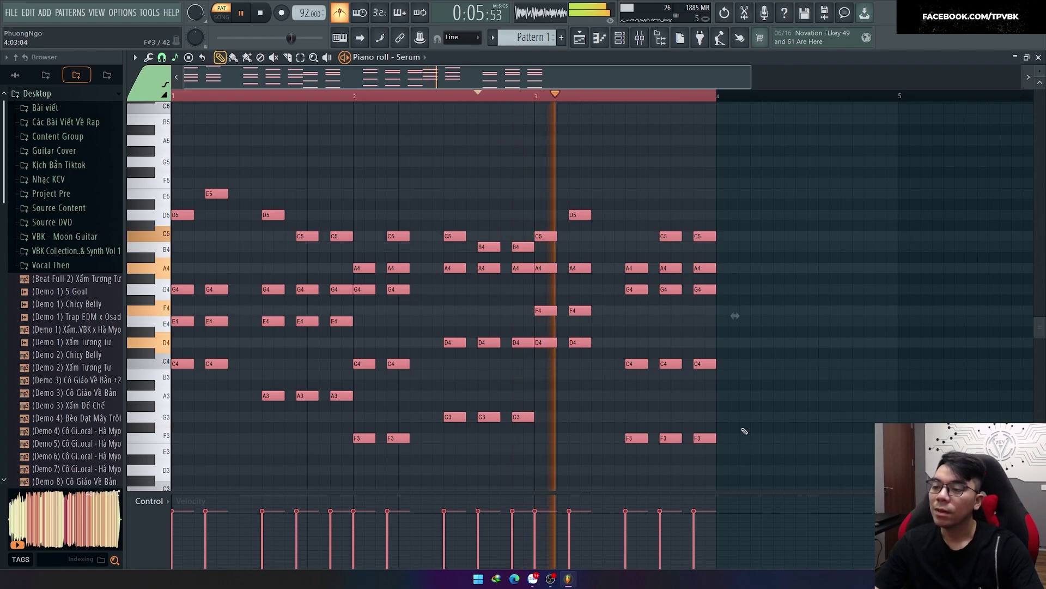
click(758, 408)
key(F6)
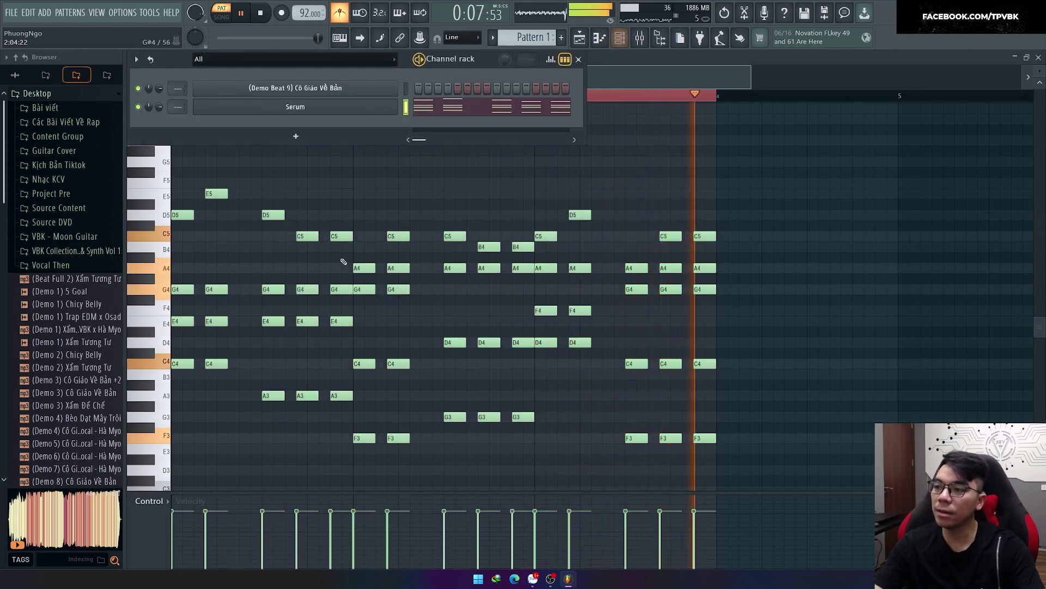
key(space)
key(F6)
key(space)
Copy the three F3 chords from the second half of bar 3 to the start of bar 4.
drag(625, 475, 717, 228)
drag(637, 438, 895, 124)
key(space)
Try raising the three copied bar 4 chords to a G3 bass, and undo the move.
drag(732, 423, 734, 411)
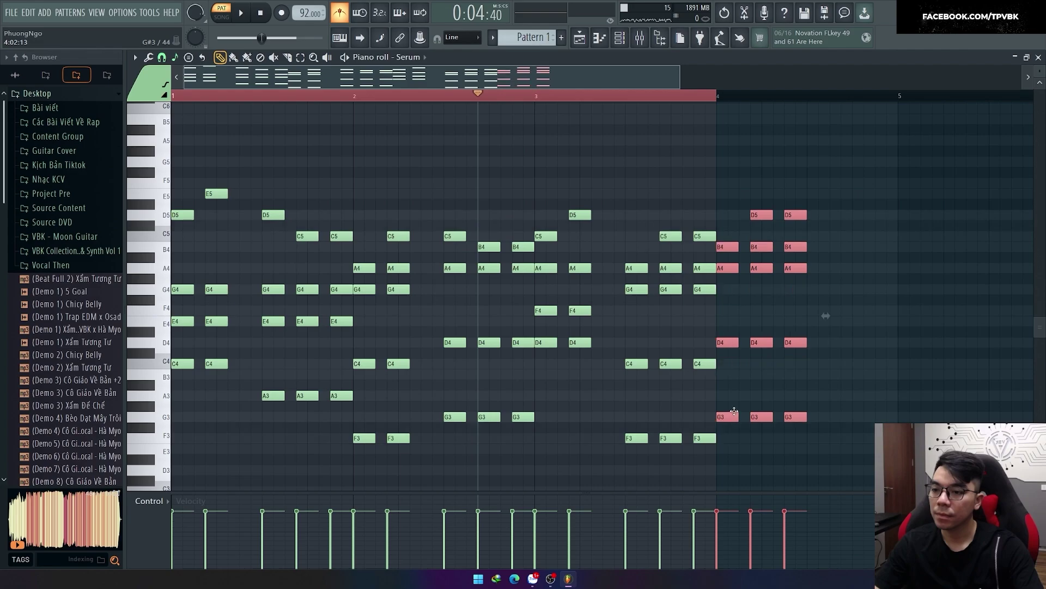
key(ctrl+z)
key(ctrl+z)
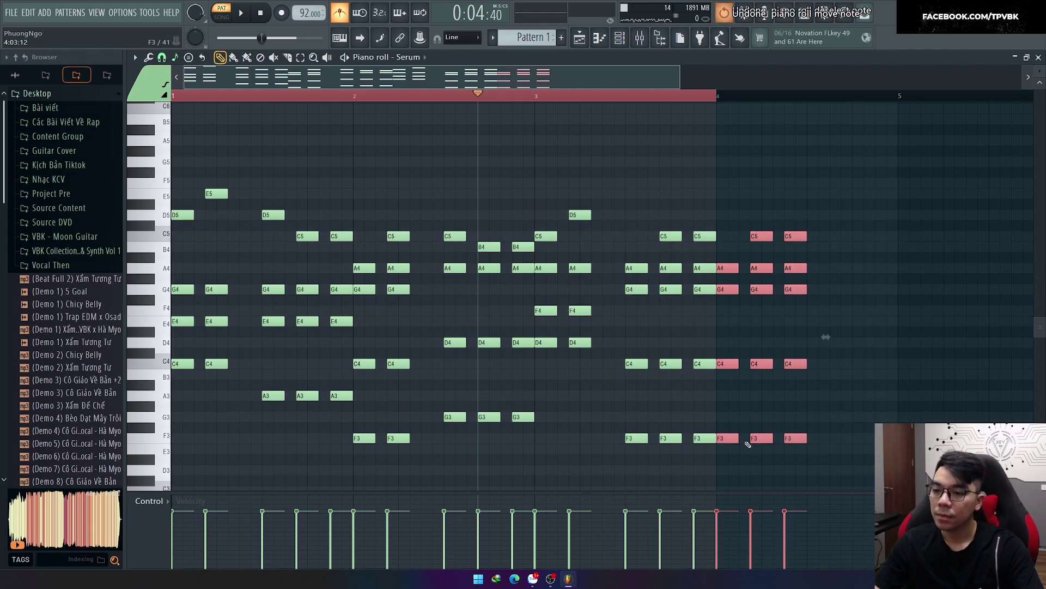
Revoice the three chords at the start of bar 4 as F#3, D4, A4 and D5, and play the progression.
key(space)
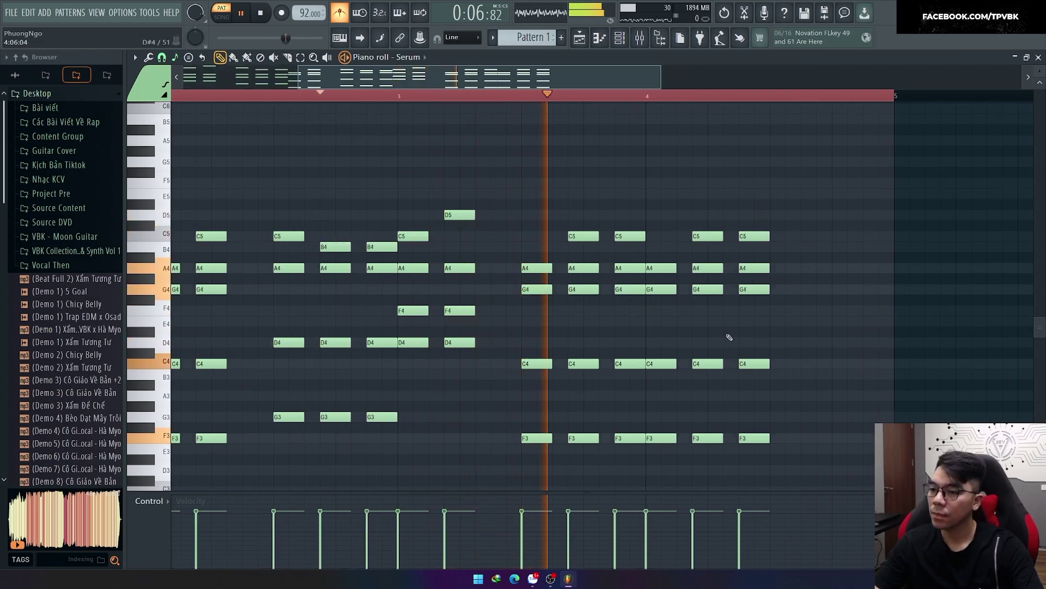
key(space)
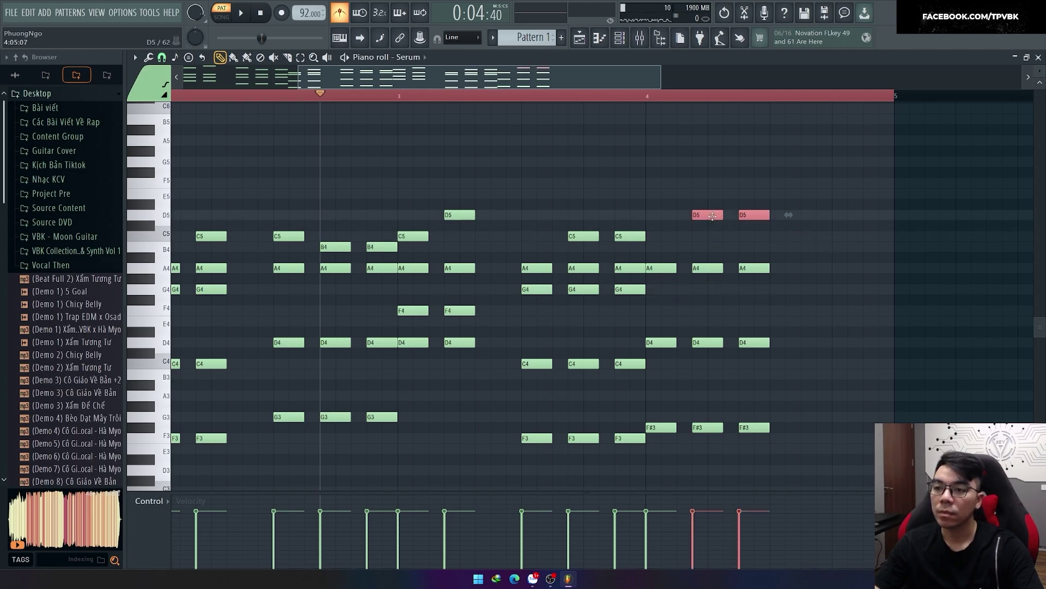
key(space)
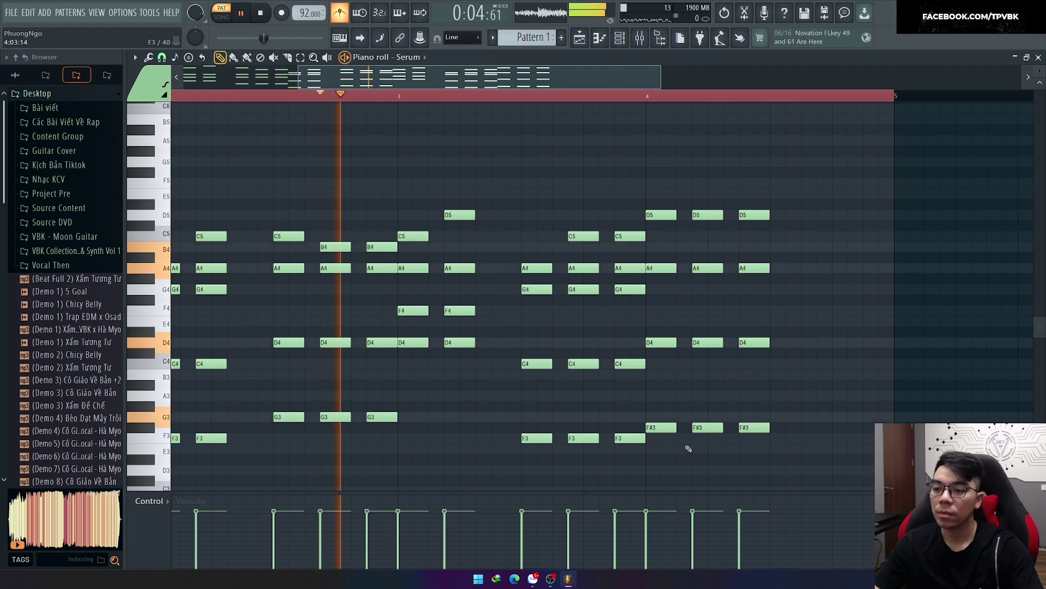
key(ctrl+a)
scroll(507, 434, down, 1)
key(ctrl+d)
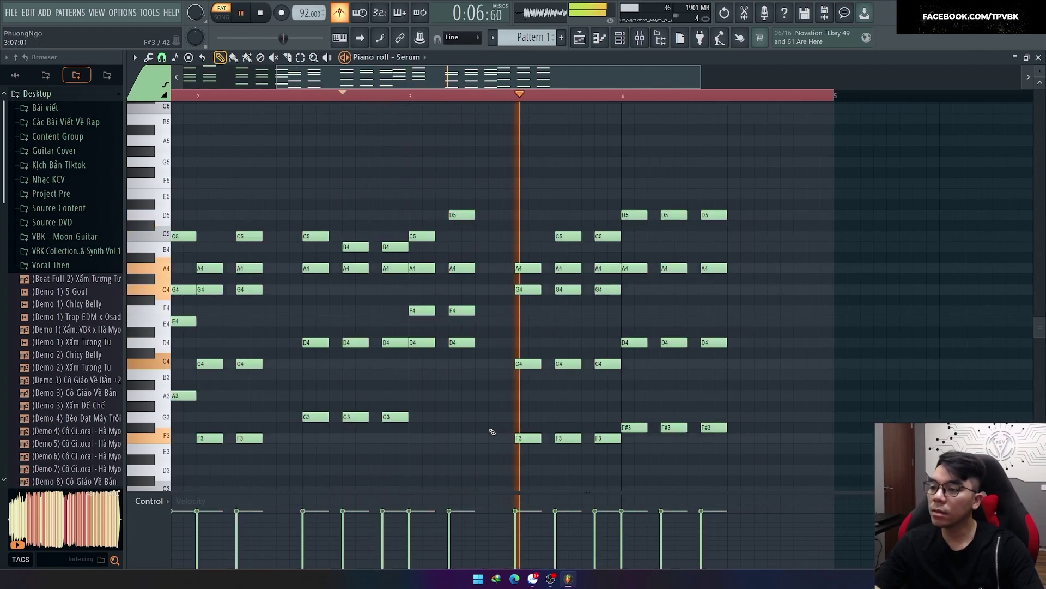
scroll(614, 456, up, 1)
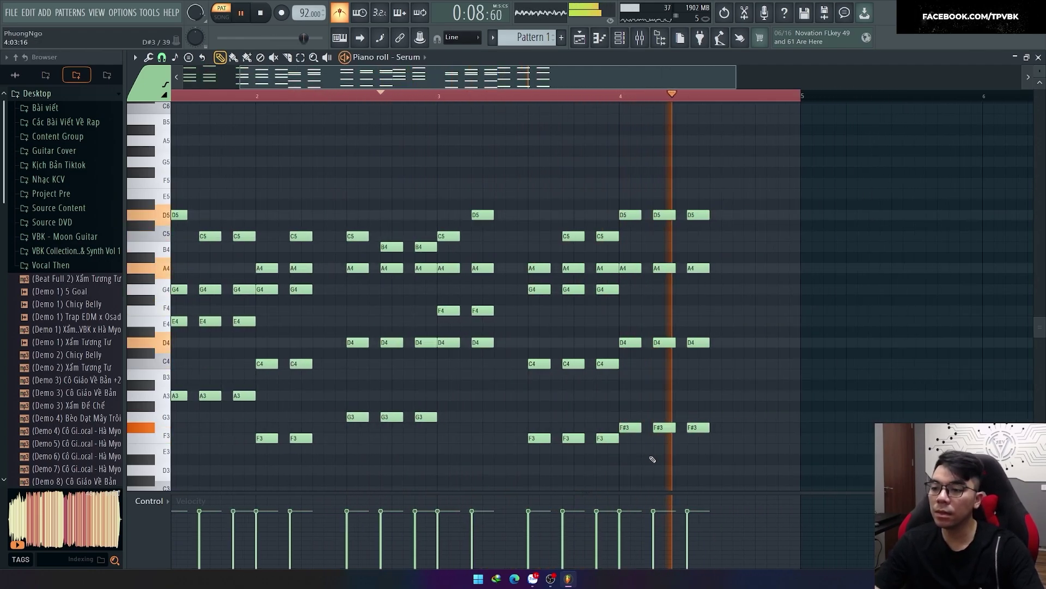
key(space)
Copy the three G3 chords from bar 2 into the second half of bar 4 and play the whole progression.
drag(606, 473, 545, 211)
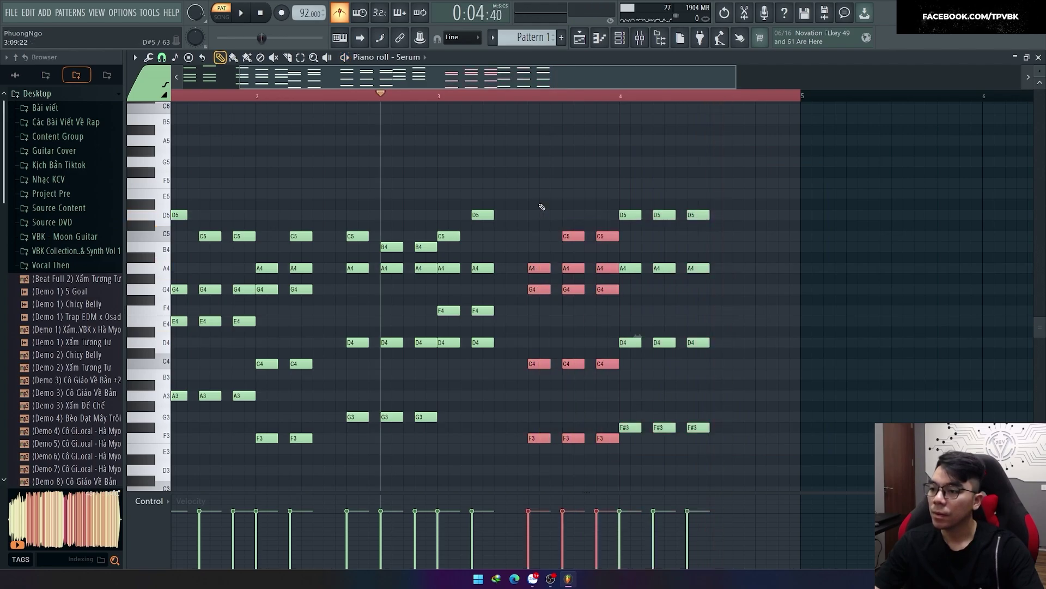
scroll(325, 459, down, 1)
drag(344, 442, 410, 223)
drag(353, 422, 557, 422)
key(space)
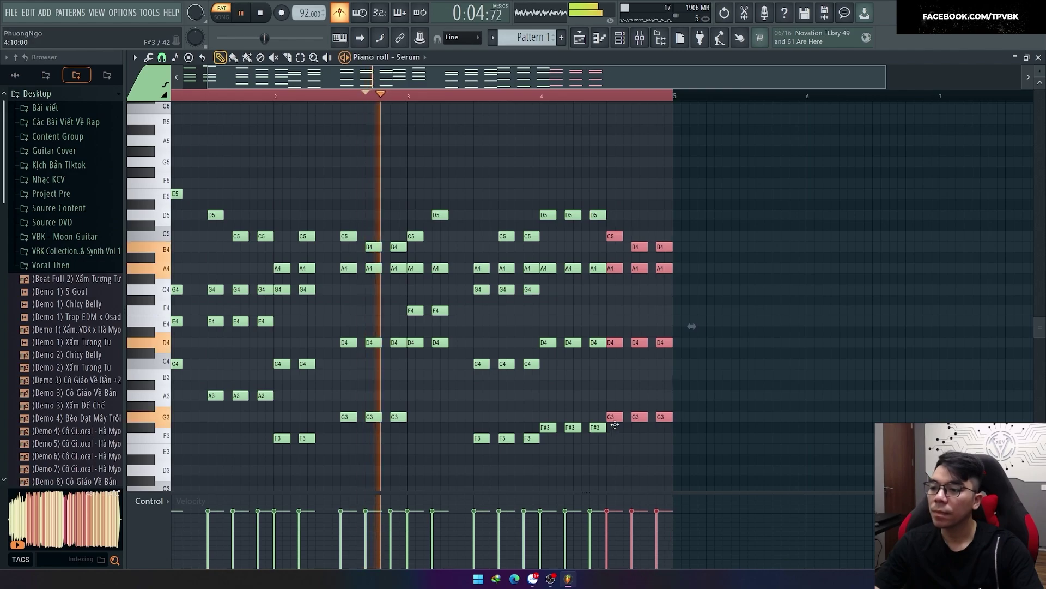
key(ctrl+a)
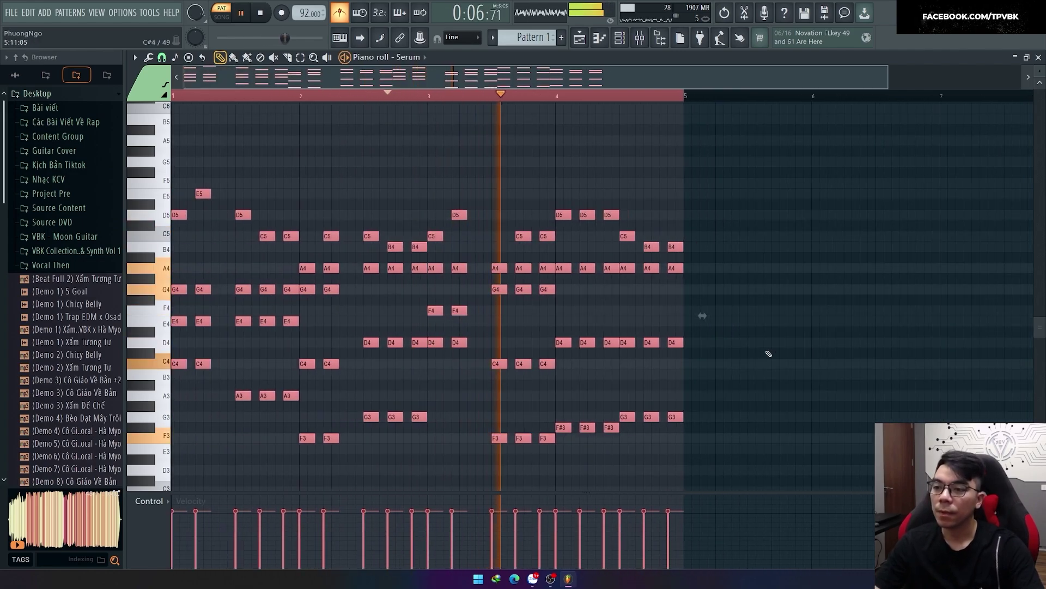
Show the playlist and play the Pattern 1 clip in song mode.
key(F5)
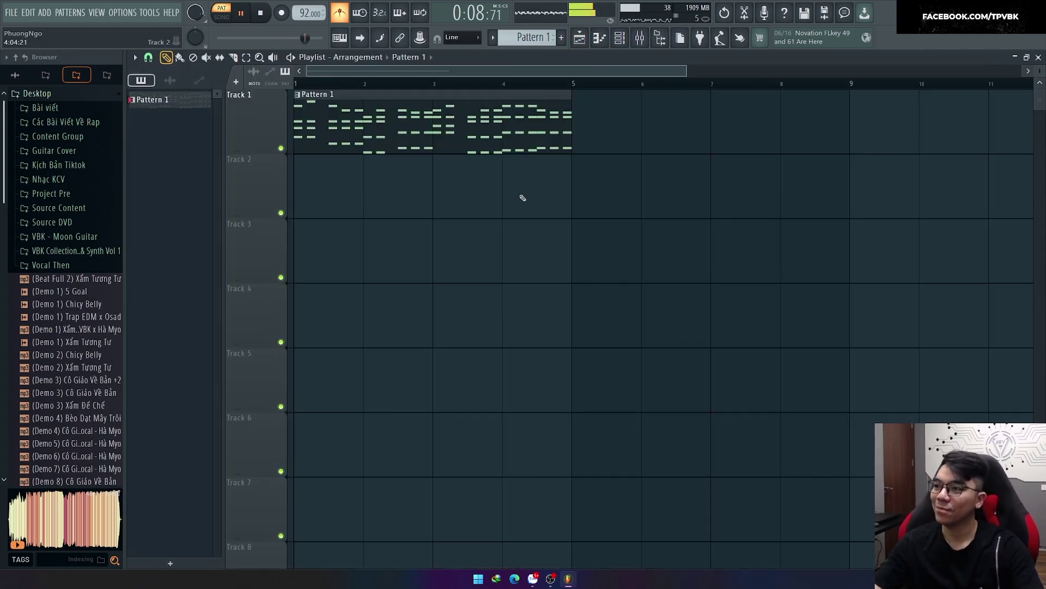
scroll(523, 198, down, 1)
key(l)
Open the Serum channel's effects page and switch off its Distortion effect.
key(F6)
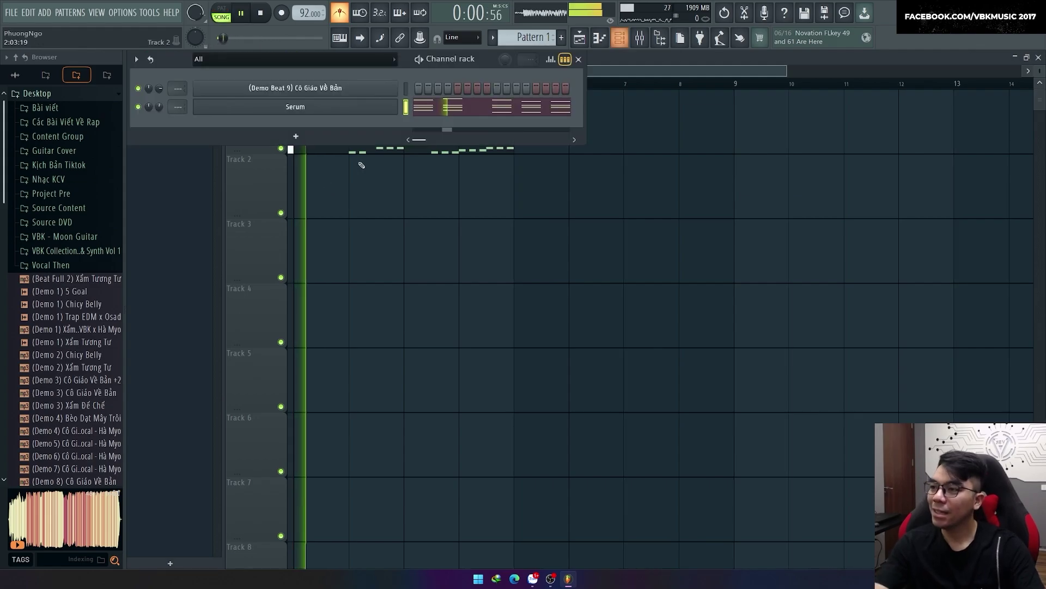
click(322, 108)
click(268, 148)
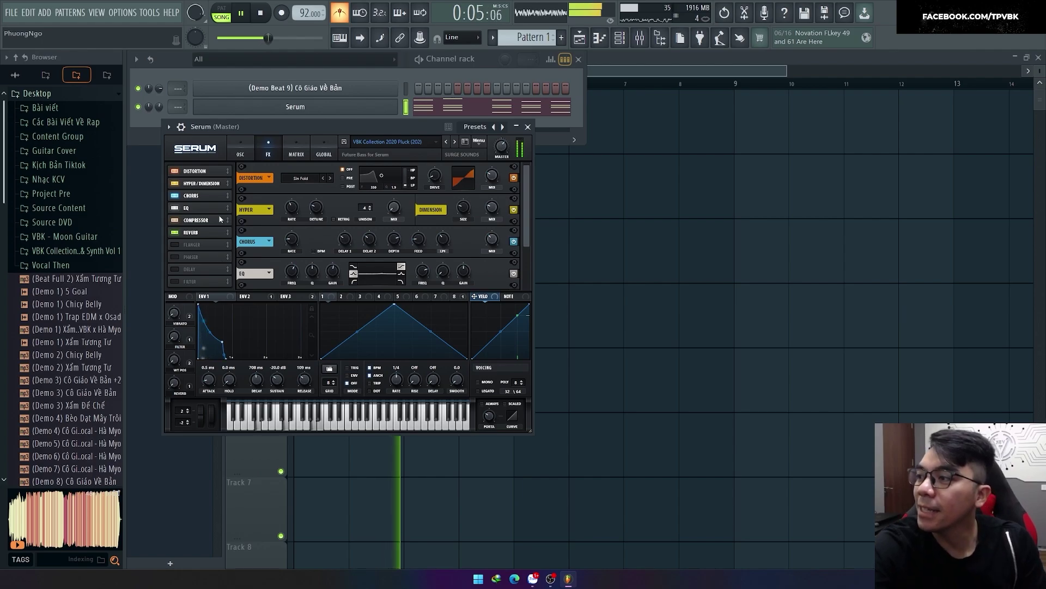
click(175, 172)
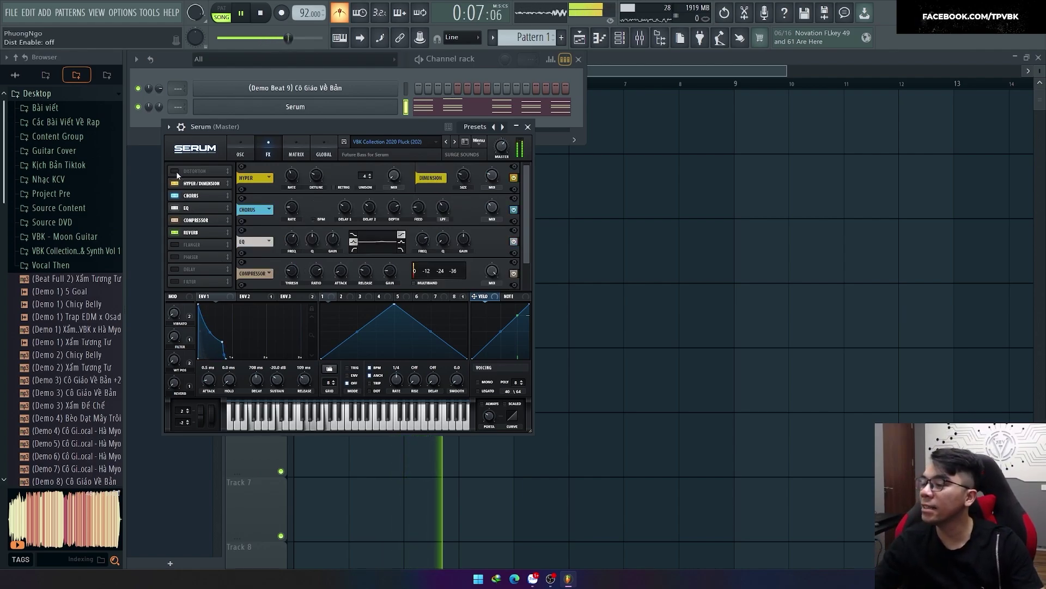
Switch off Serum's Hyper/Dimension effect, return to the playlist and stop playback.
click(175, 183)
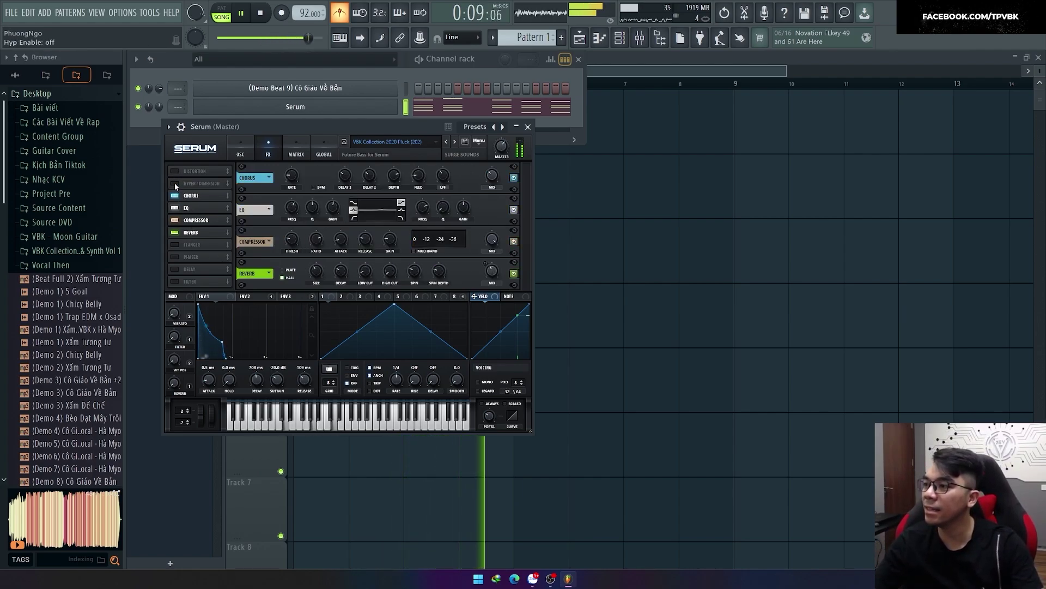
key(F5)
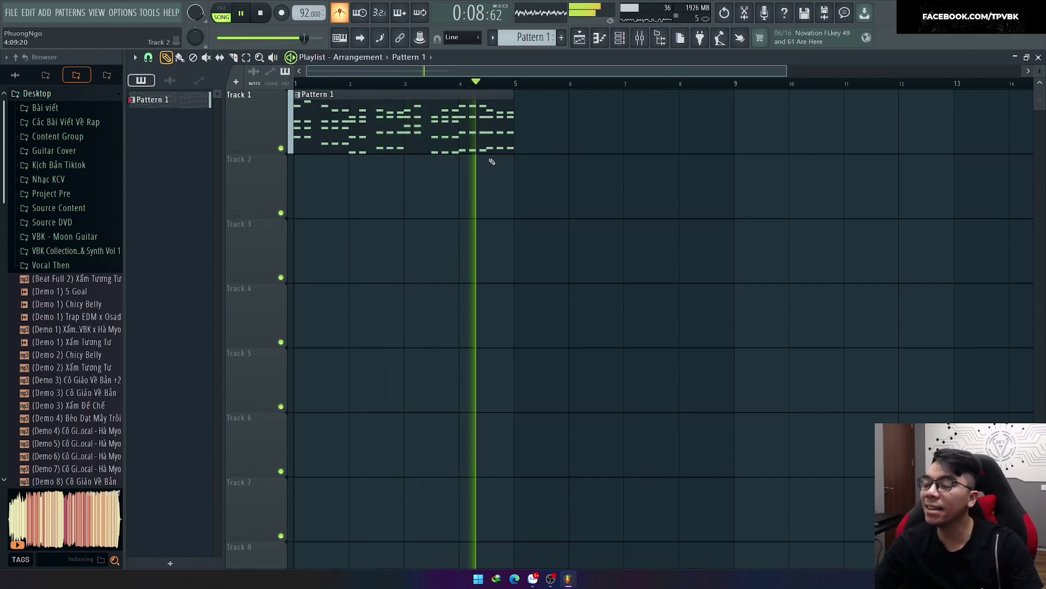
key(space)
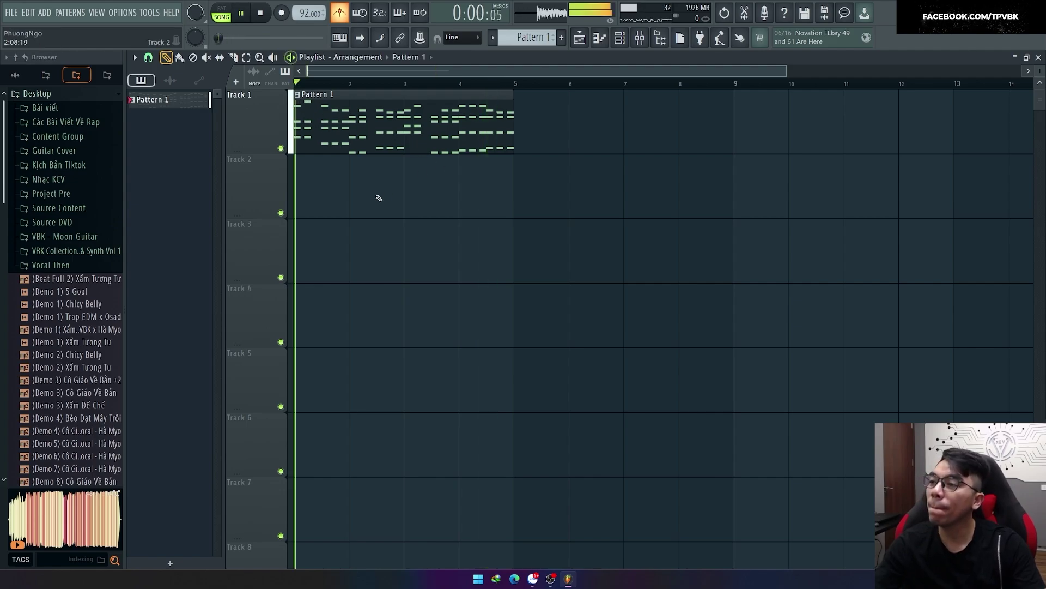
Create a new pattern named Snap.
key(F4)
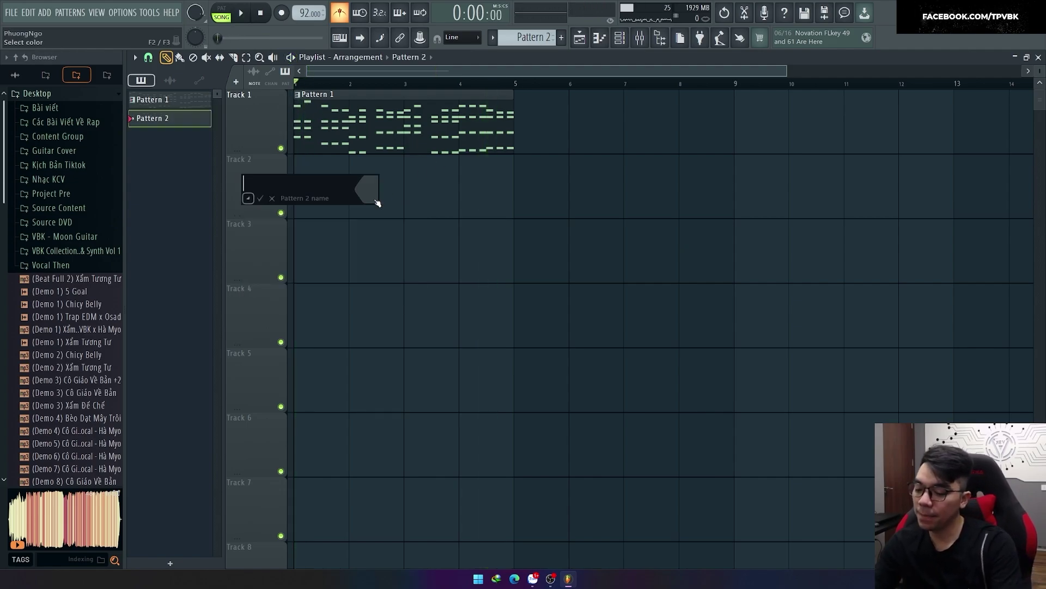
text(Snap)
key(Return)
Play the song and show the mixer.
key(space)
key(F10)
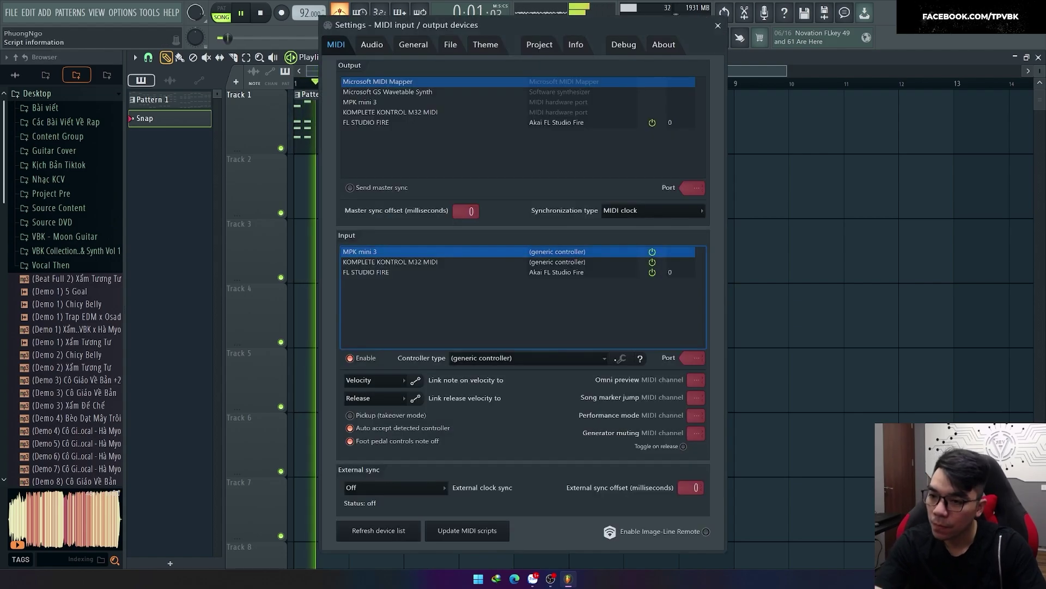
key(F10)
key(F9)
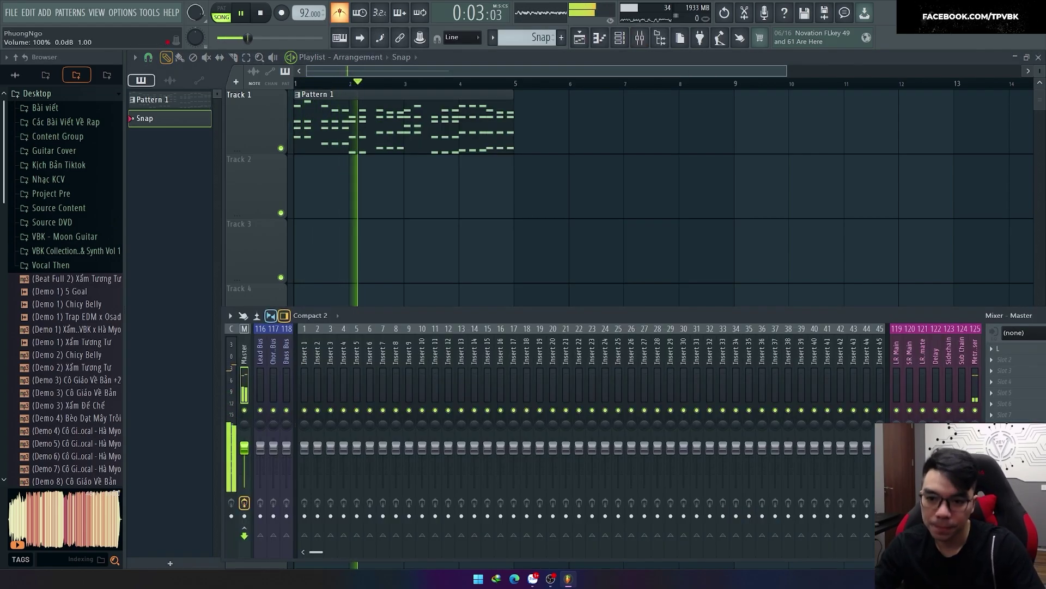
Show the channel rack, stop playback and try to search the sample library for KSHMR snaps.
key(F6)
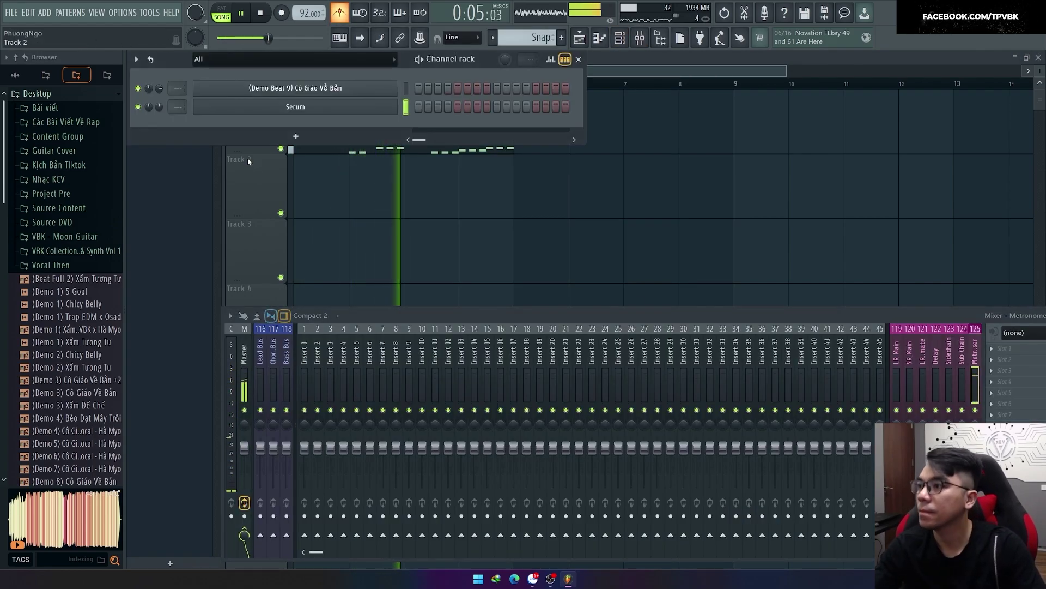
key(space)
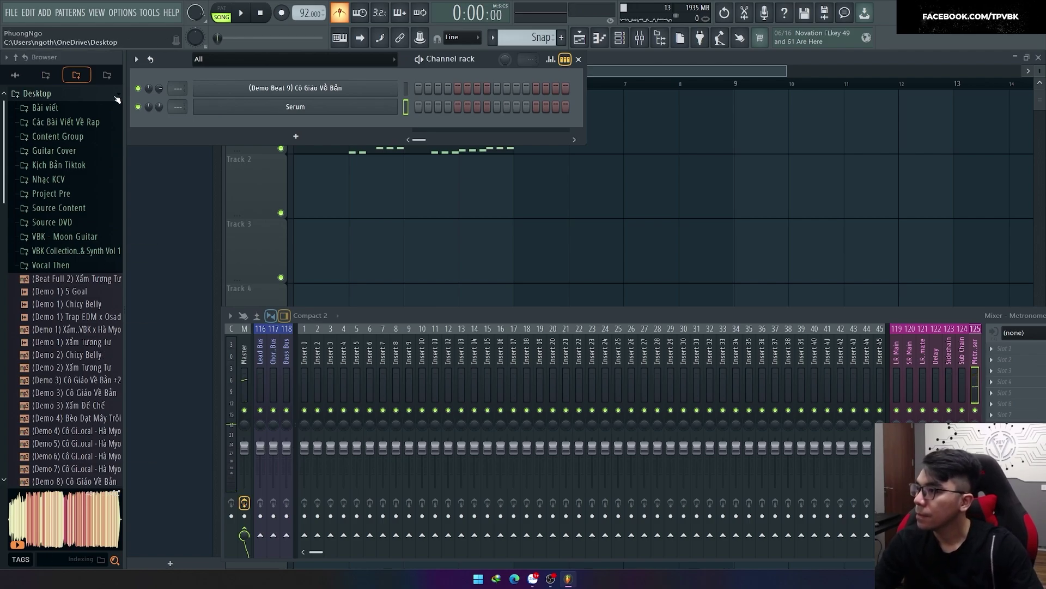
click(106, 74)
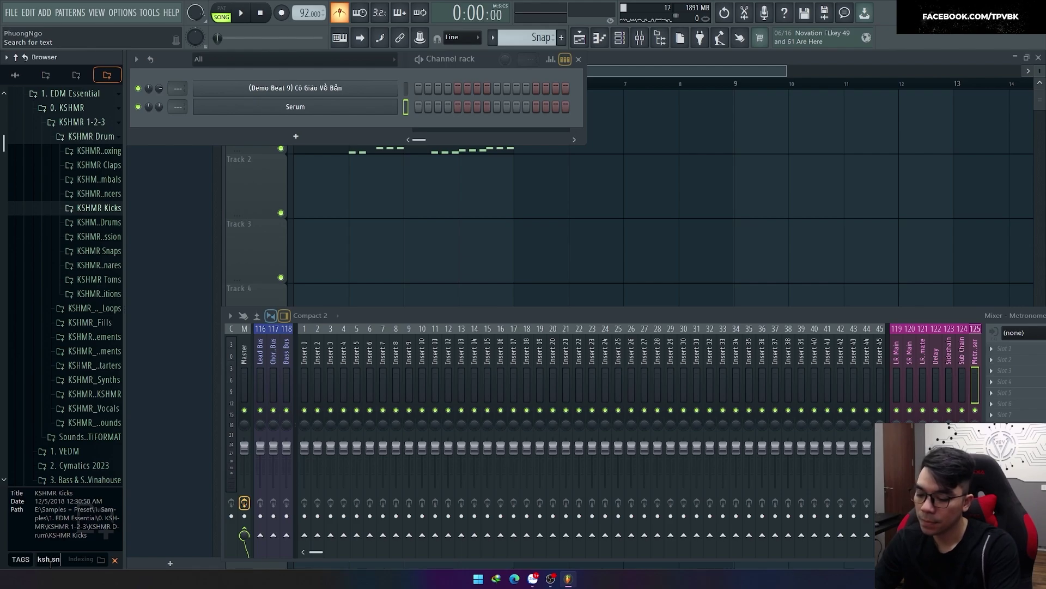
key(BackSpace)
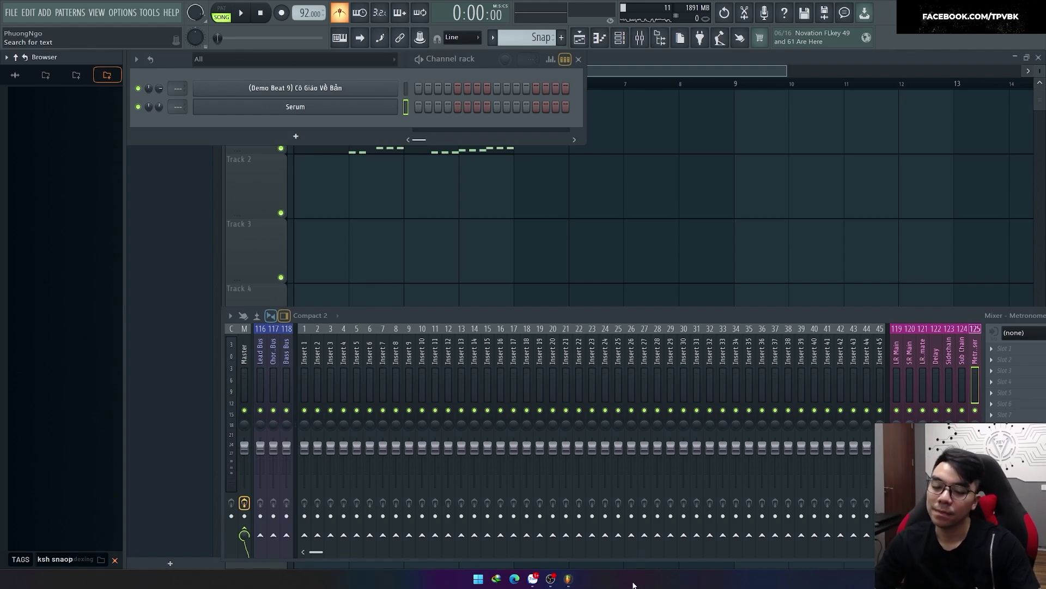
Kill the FL64 process from Flow Launcher and start FL Studio 21 again.
key(alt+space)
text(kill fl)
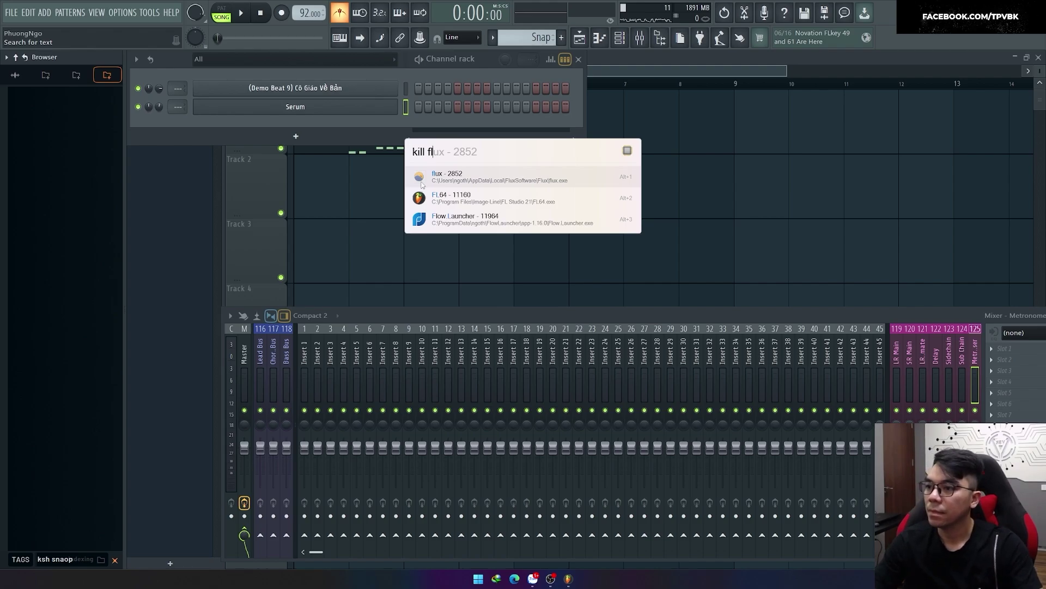
click(453, 197)
key(alt+space)
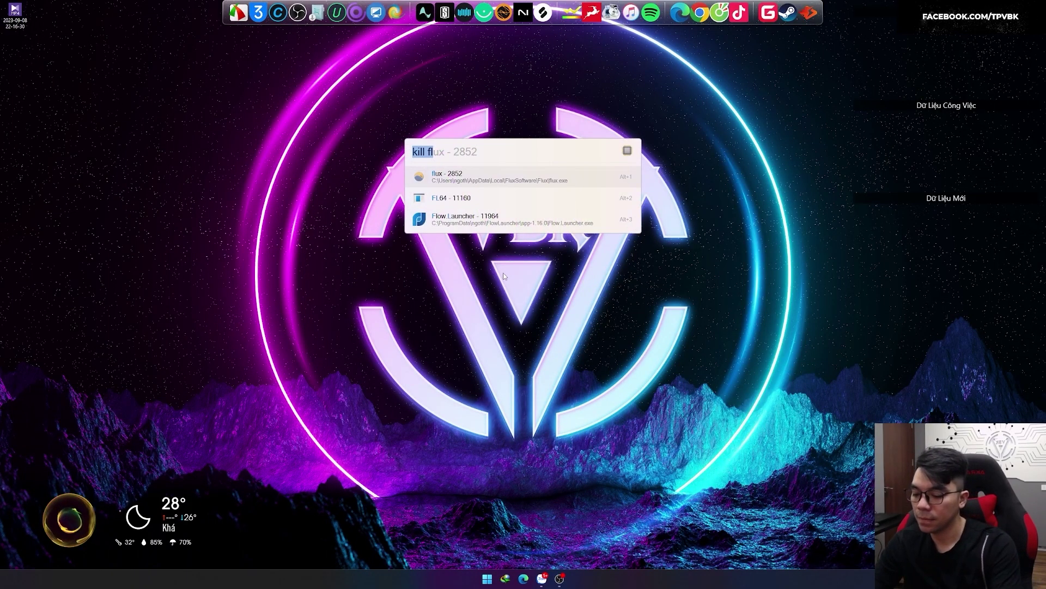
text(fl)
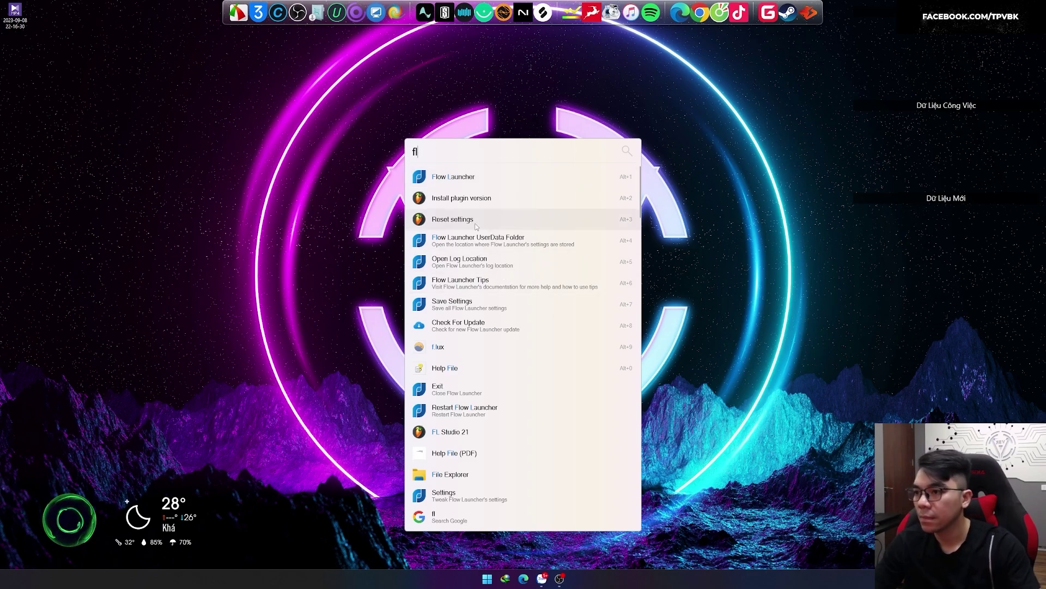
click(480, 438)
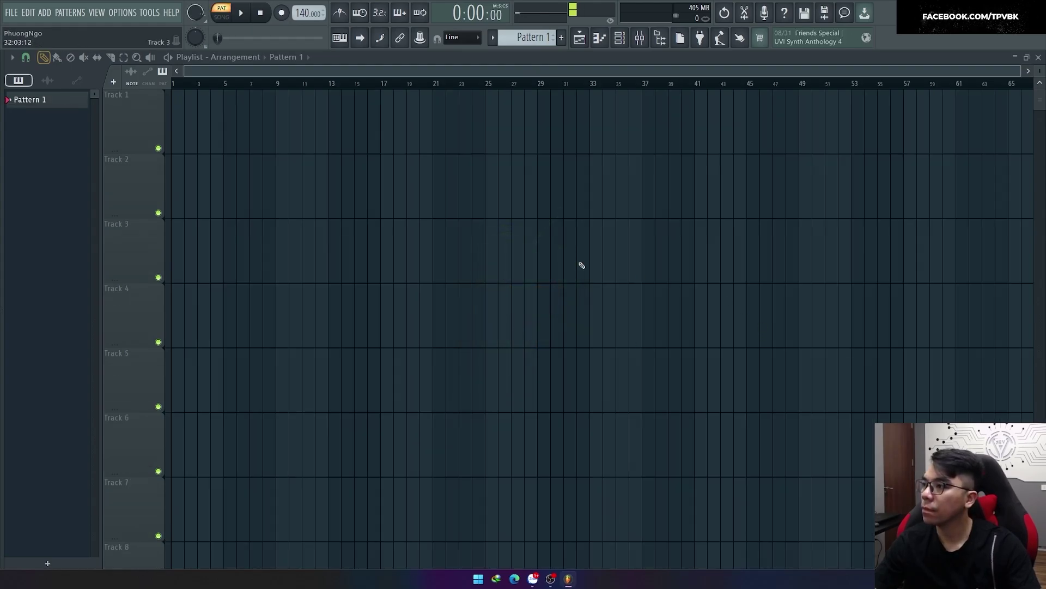
Show the browser, open the 22h21 autosaved backup of the untitled project, play it and show the Serum piano roll.
drag(1, 183, 124, 187)
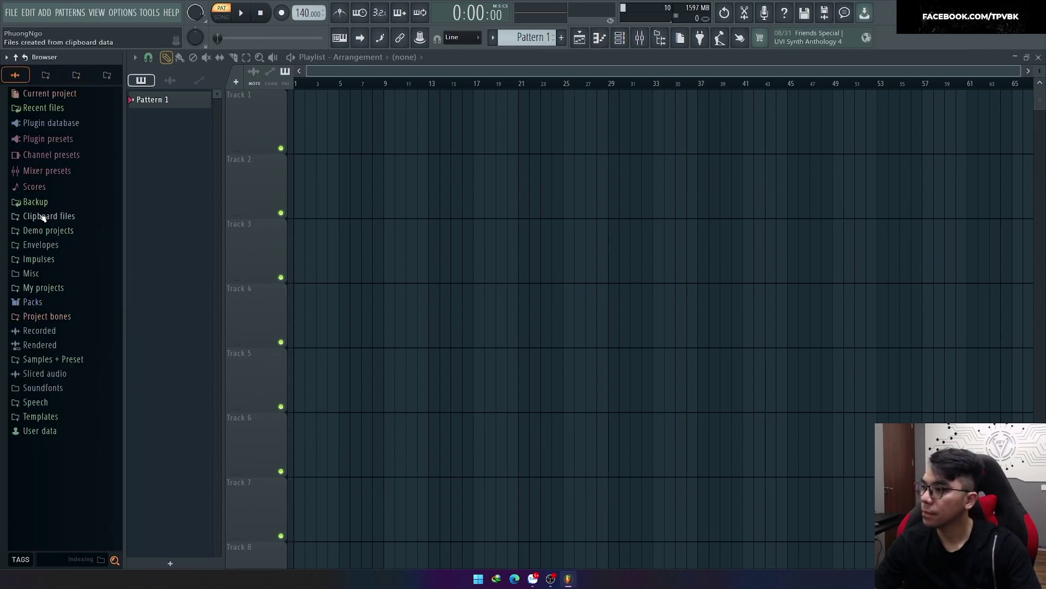
click(35, 201)
double_click(51, 215)
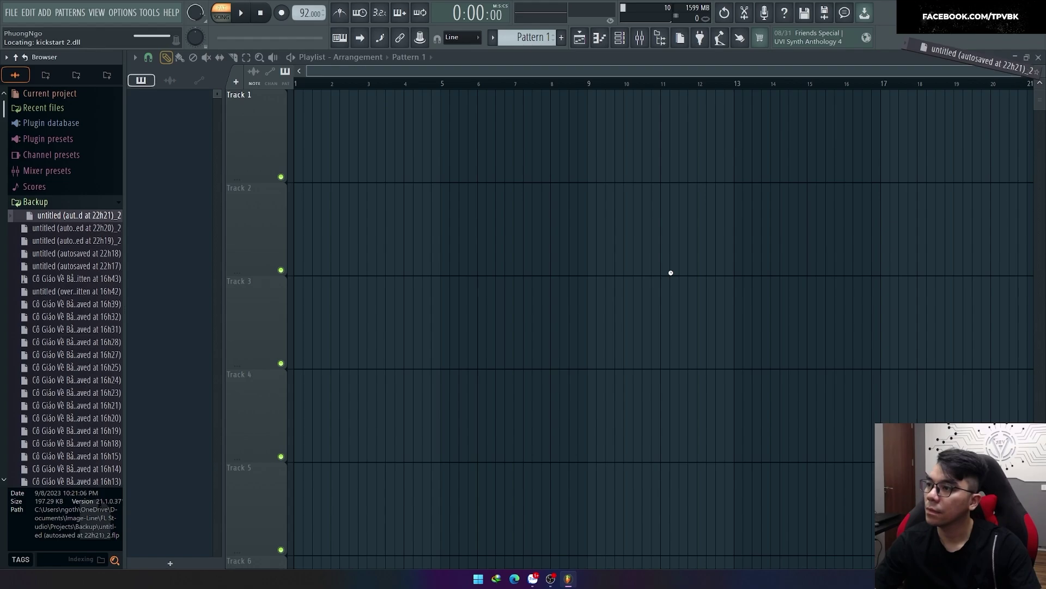
key(space)
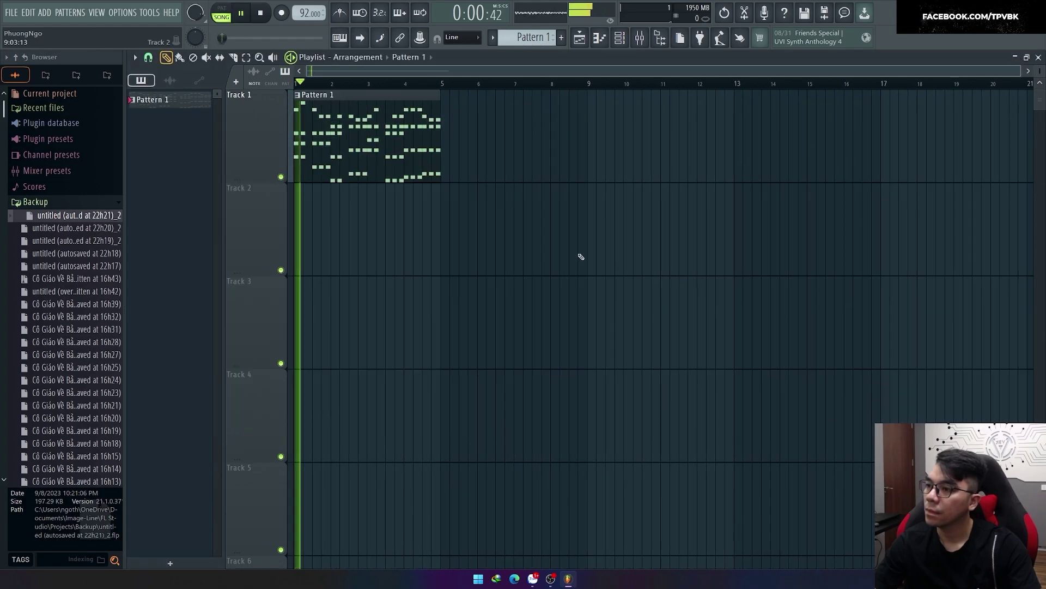
key(F7)
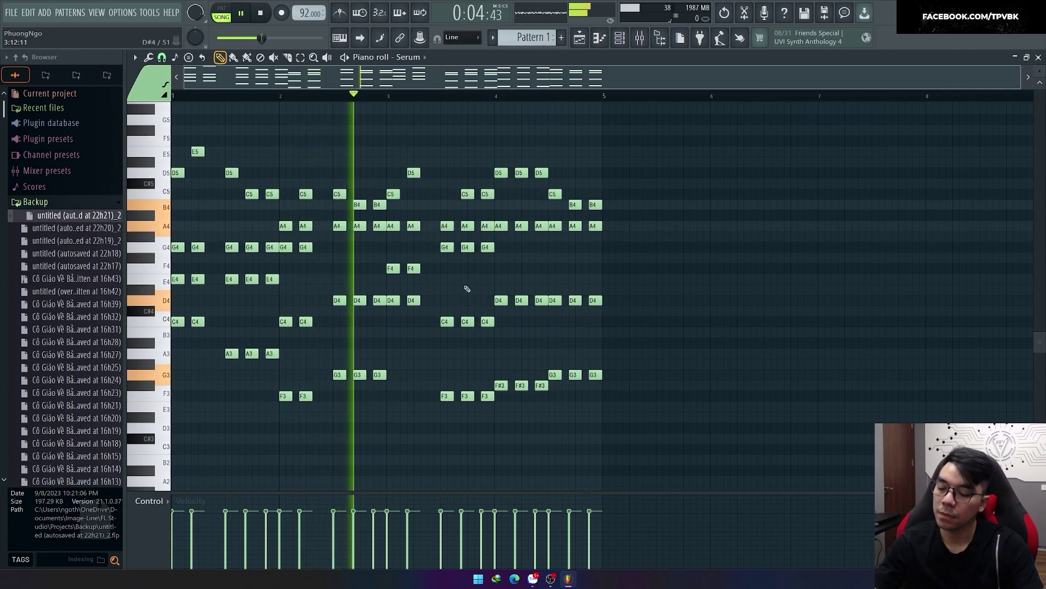
Widen the sample browser, stop playback and load KSHMR Snap 08 from the KSHMR Snaps folder into a new sampler channel.
click(107, 75)
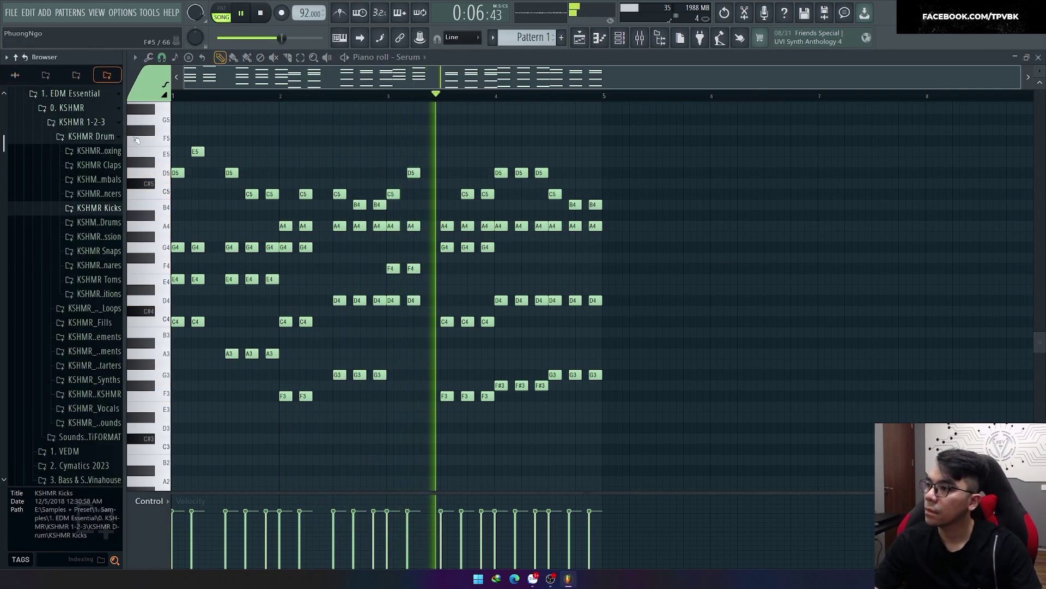
drag(123, 136, 163, 138)
key(space)
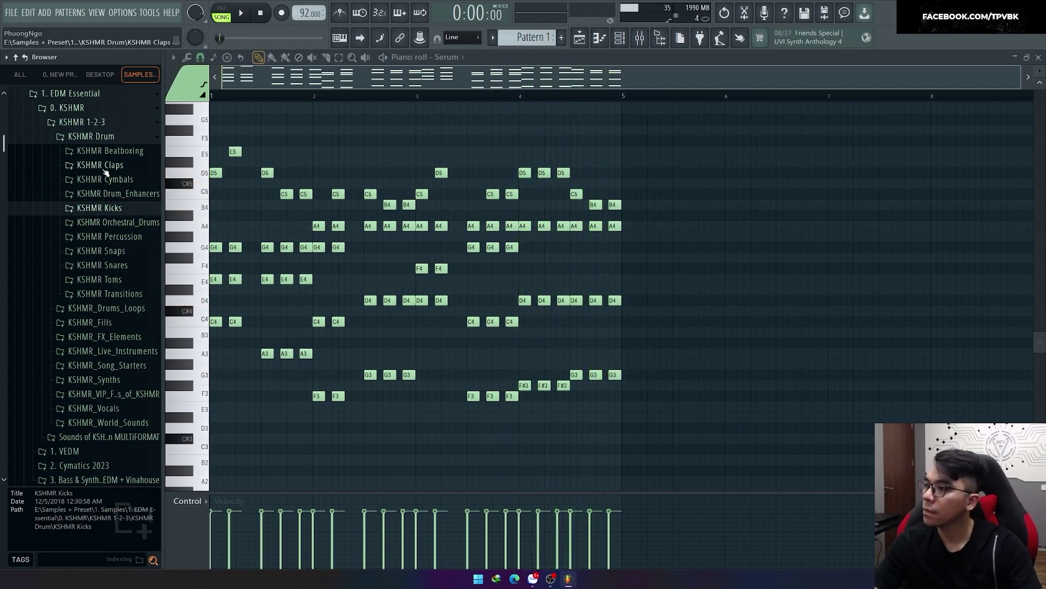
click(116, 255)
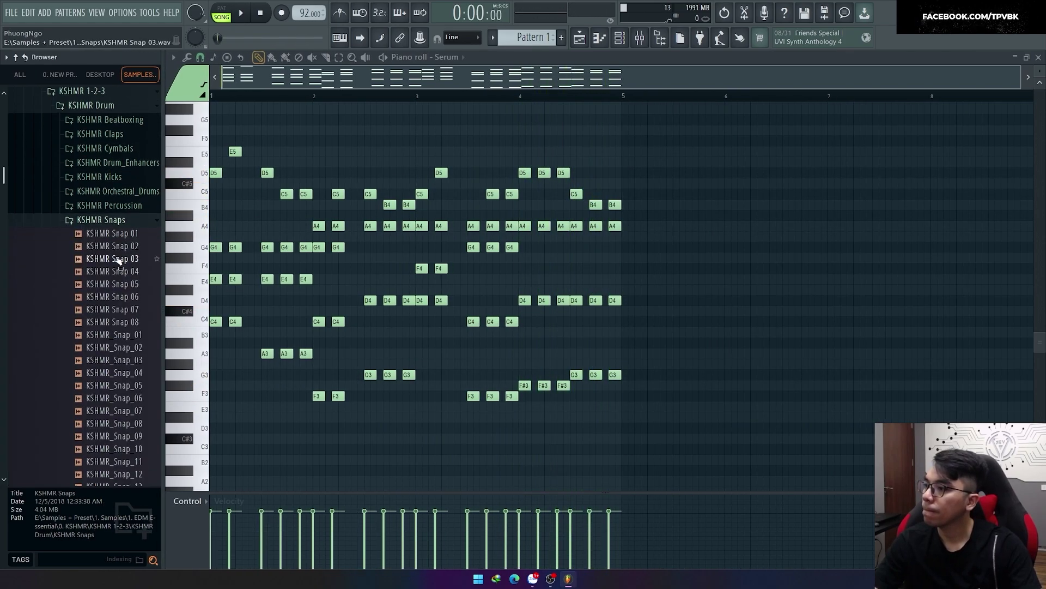
click(113, 253)
right_click(114, 256)
click(136, 269)
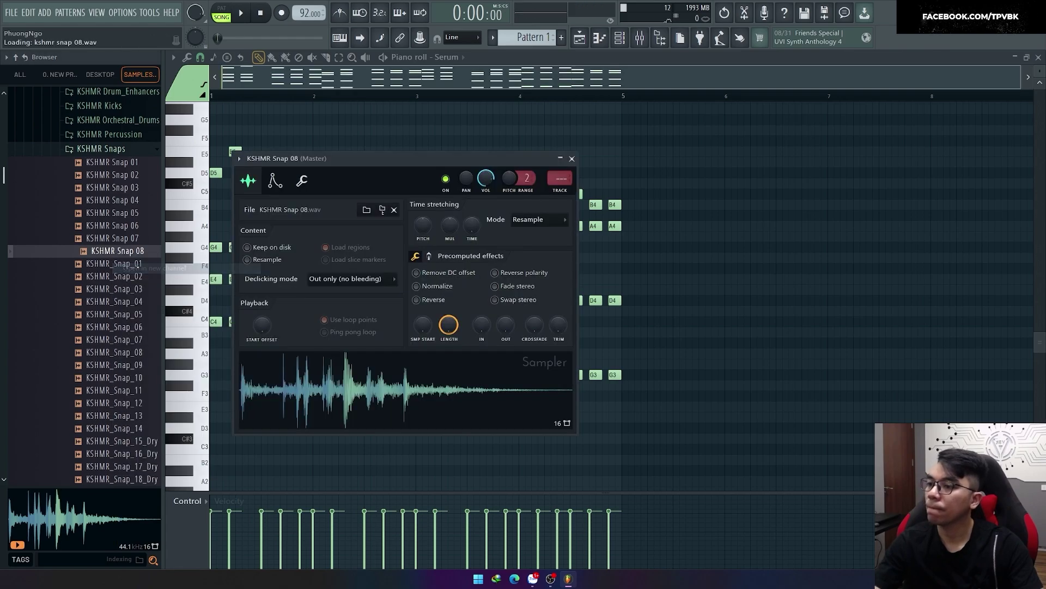
Create a new pattern named Snap and show the playlist.
text(Snap)
key(Return)
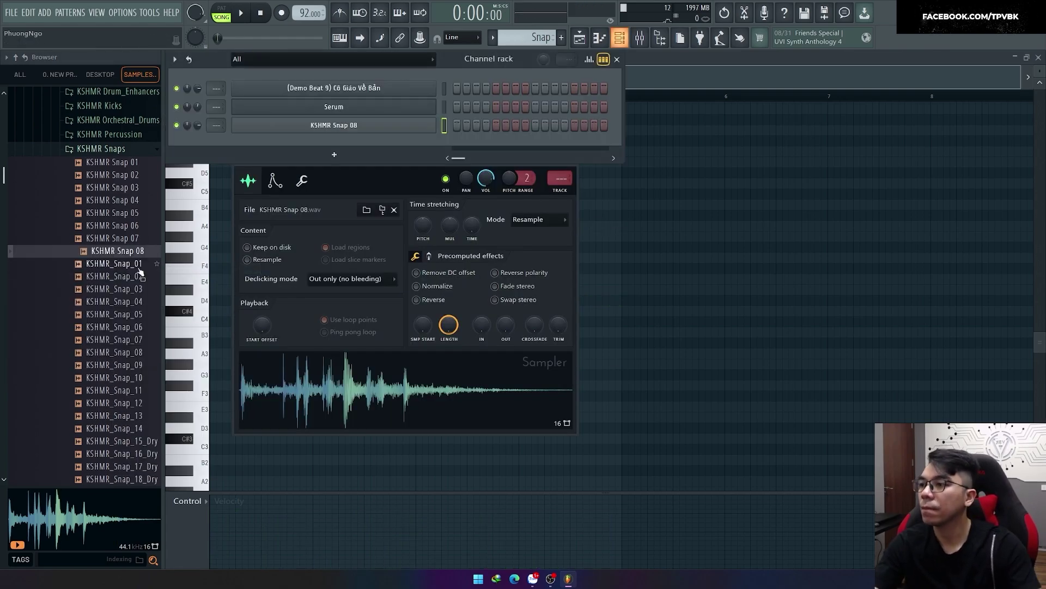
key(F5)
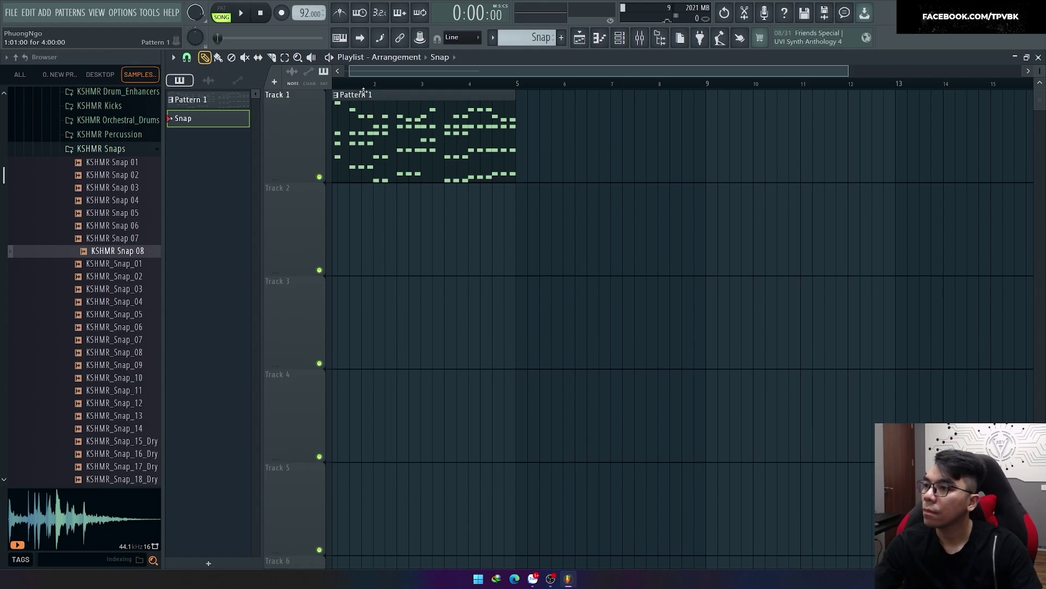
Play the song and set the reverb mix to 28% on Serum's effects page.
key(space)
key(F6)
click(331, 108)
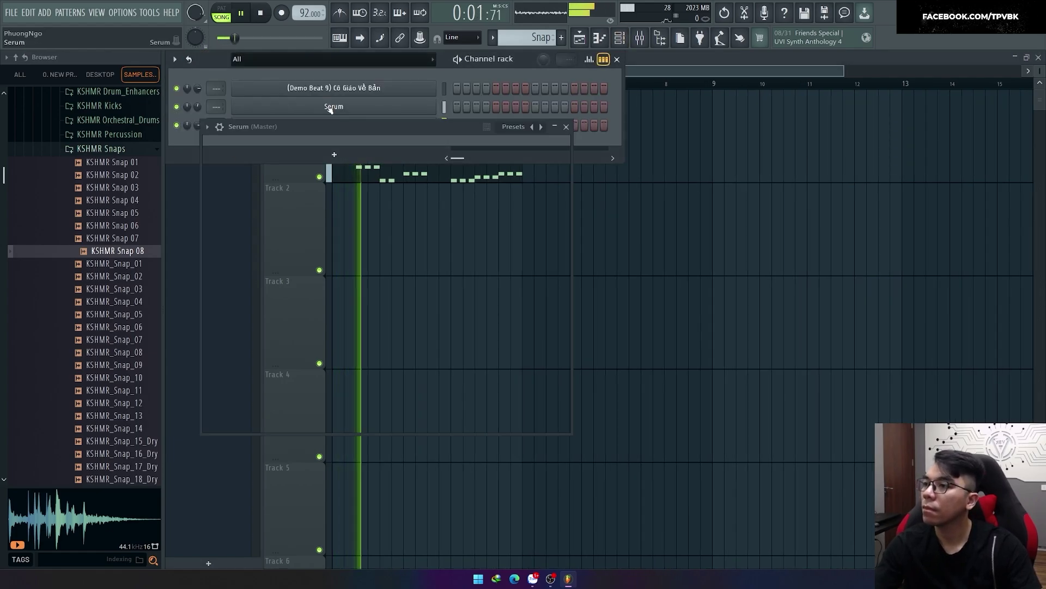
click(306, 148)
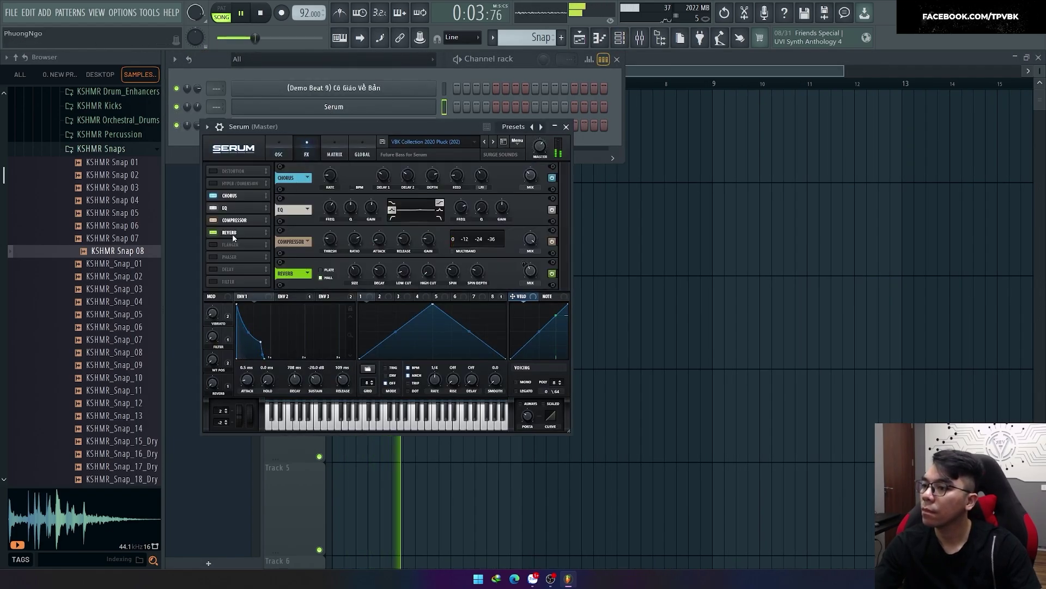
drag(530, 271, 534, 279)
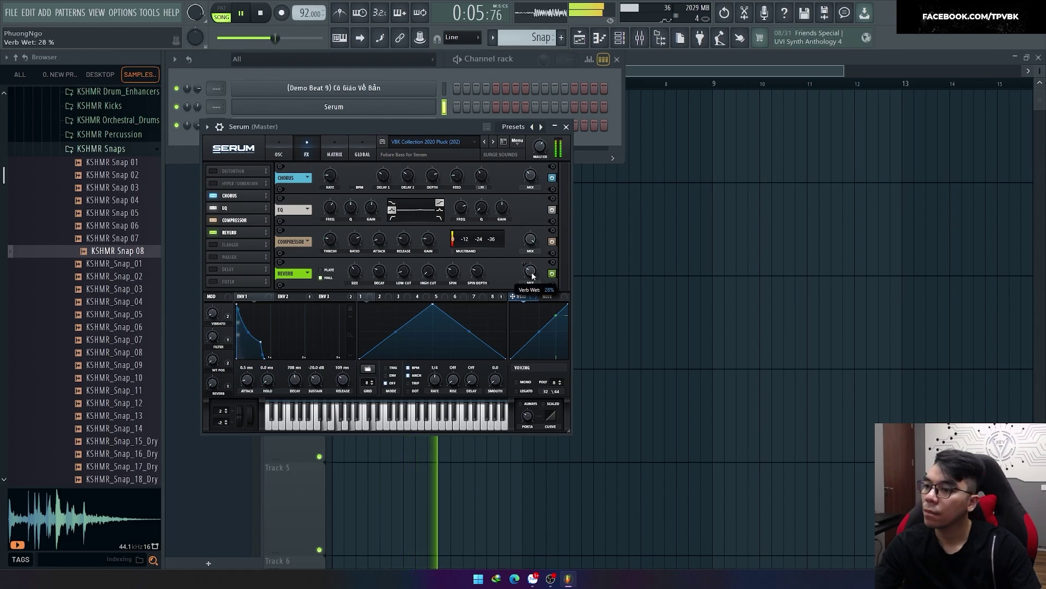
scroll(532, 276, up, 1)
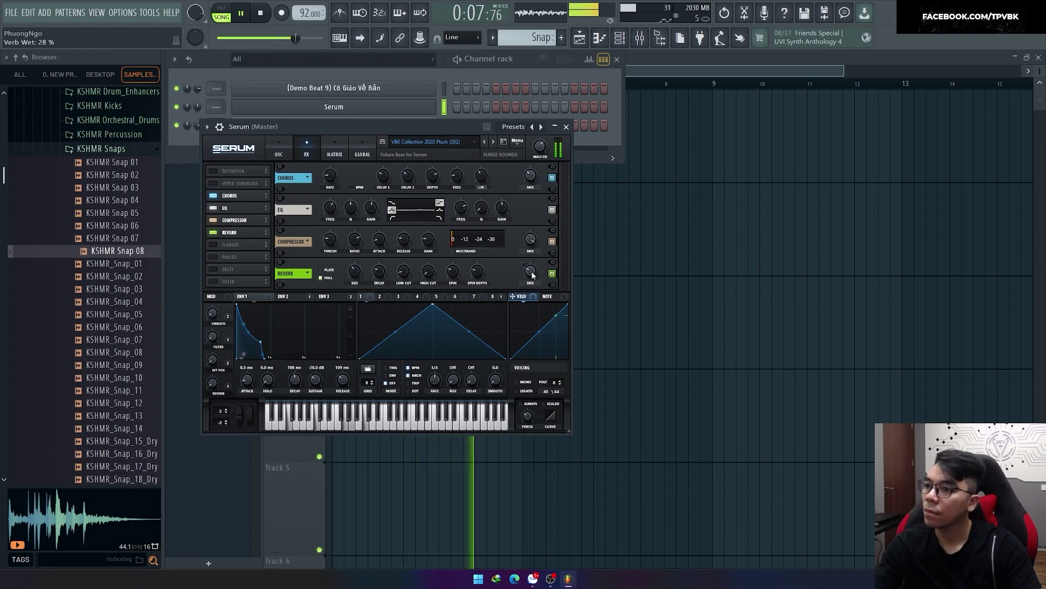
Return to Serum's oscillator page and switch off the noise oscillator.
click(326, 150)
click(315, 150)
click(279, 150)
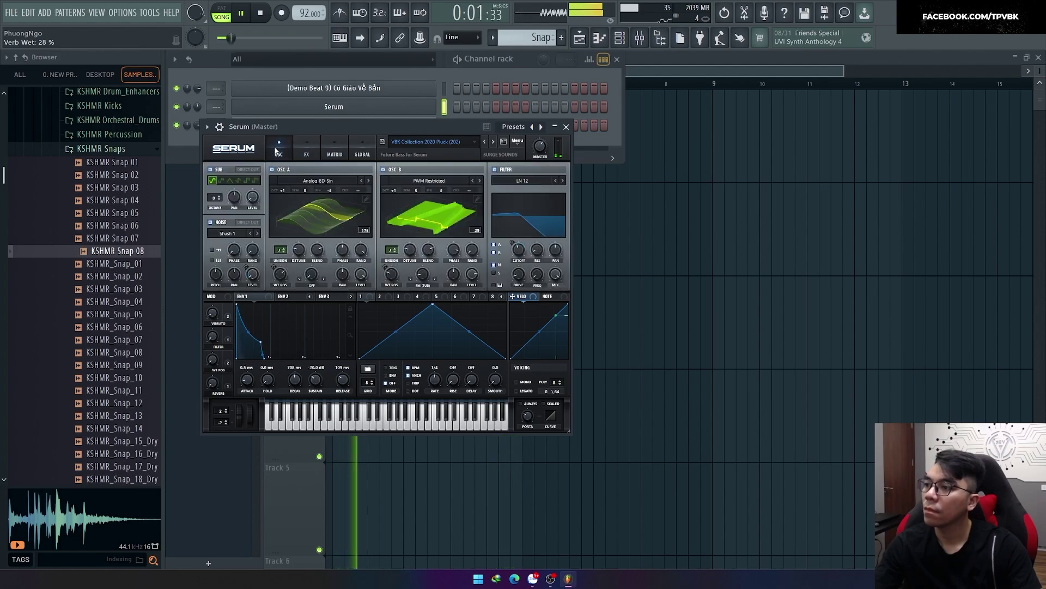
click(210, 222)
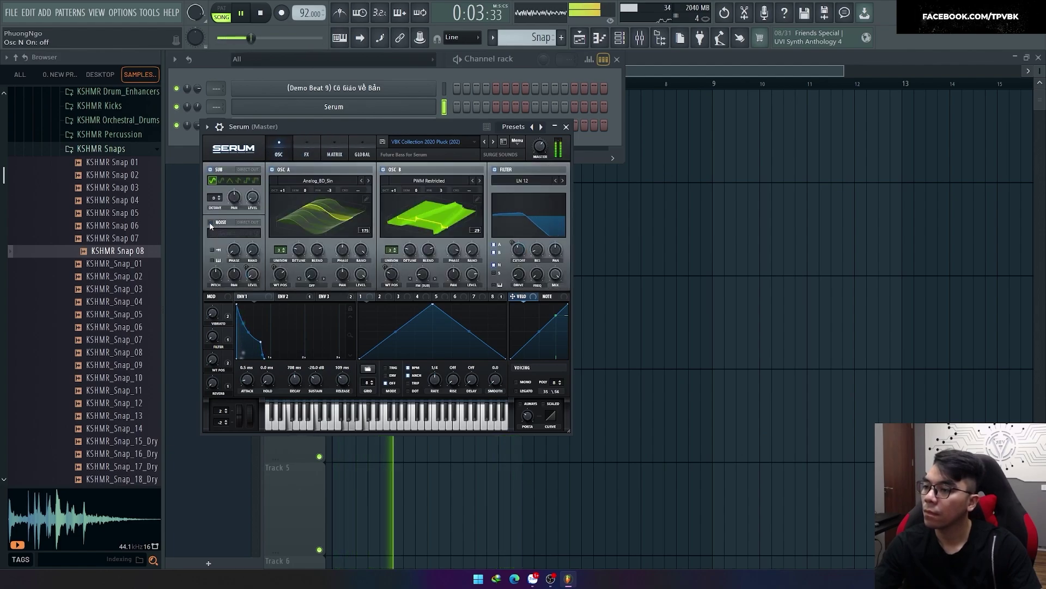
Compare Serum's oscillators A and B by toggling them during playback, leaving A on and B off.
click(383, 170)
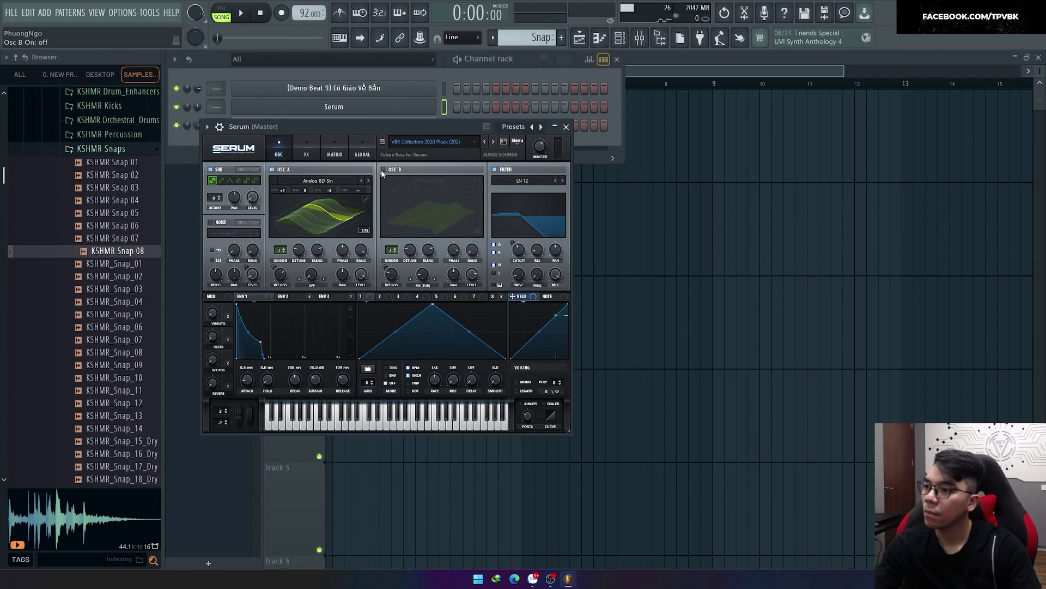
click(272, 169)
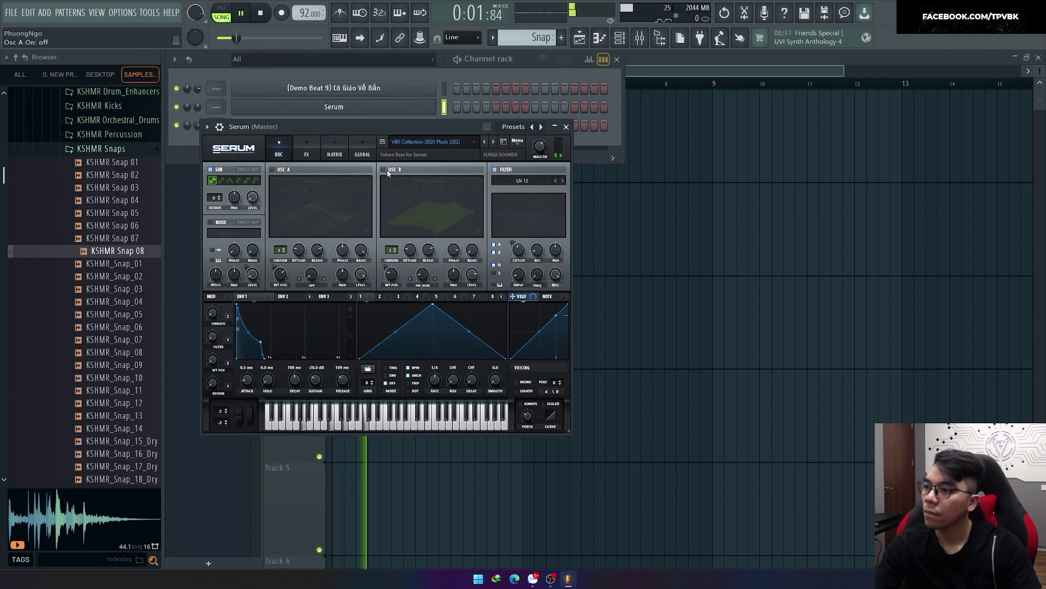
click(383, 169)
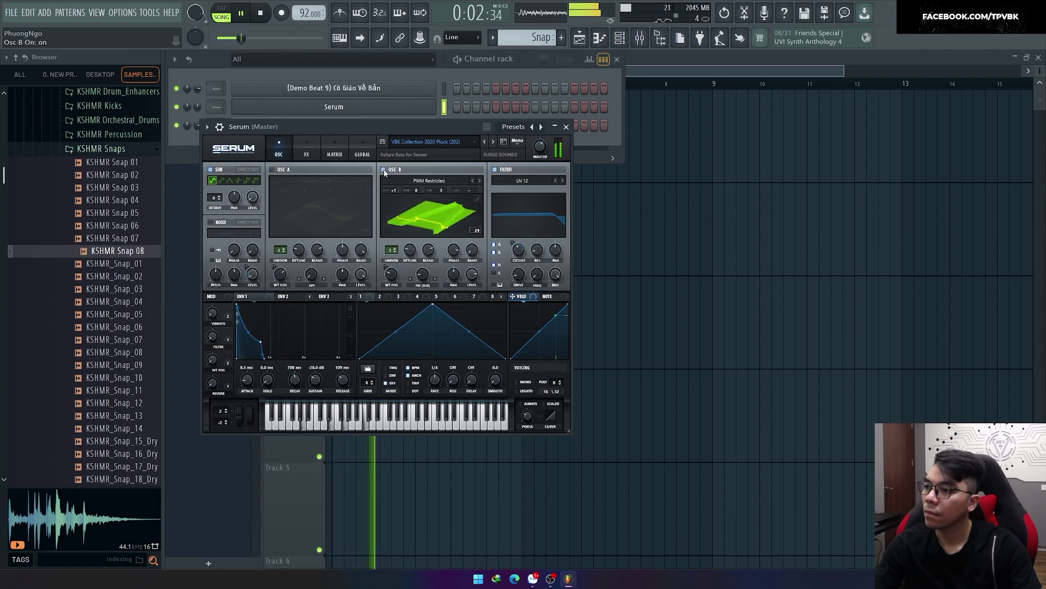
click(273, 169)
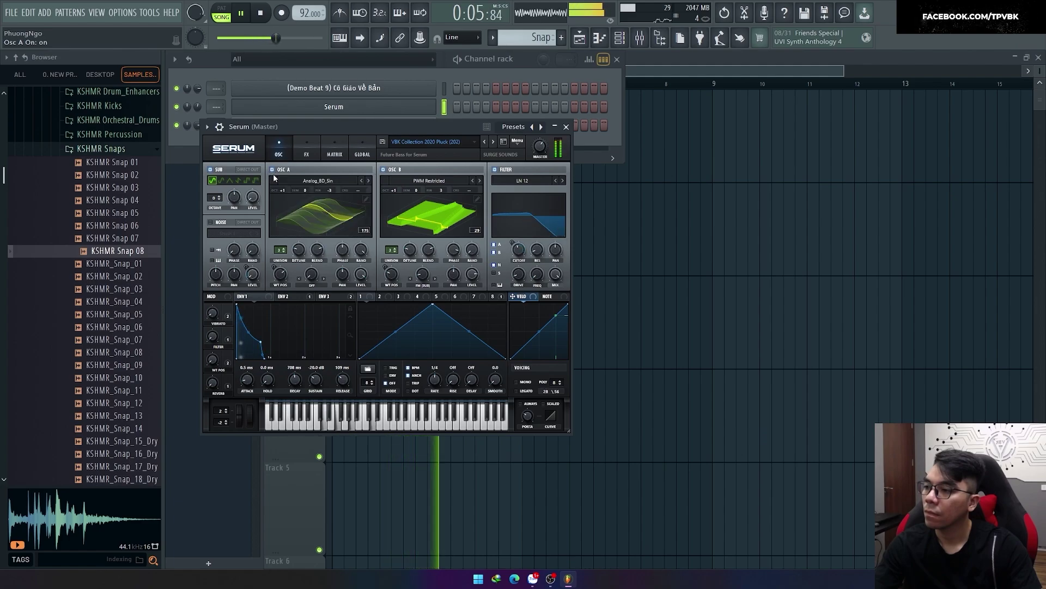
click(383, 170)
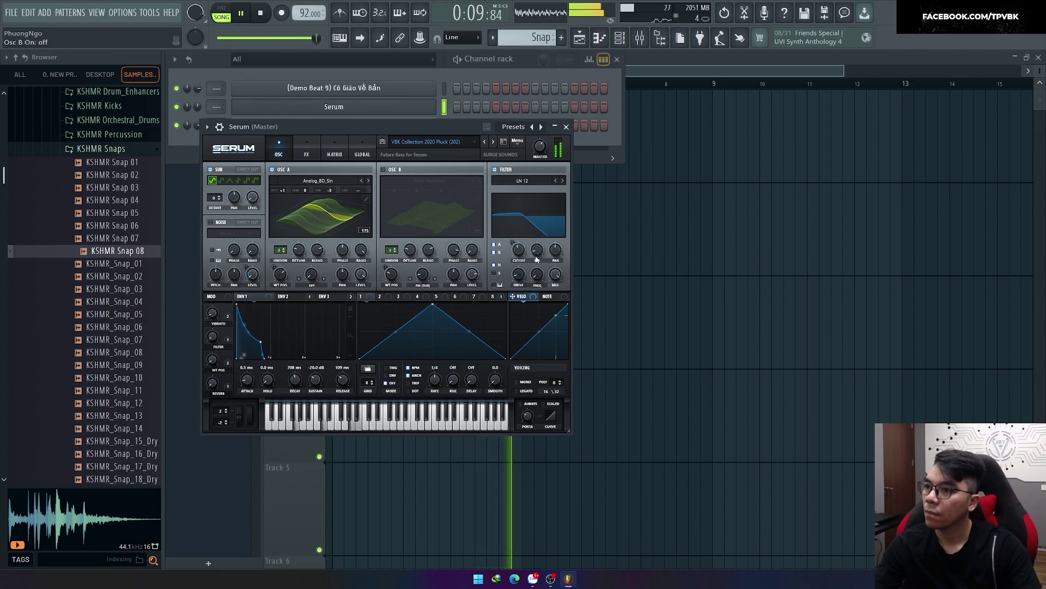
Set oscillator A's level to 55%, switch oscillator B on with its level at 50%, and close Serum.
drag(362, 274, 361, 313)
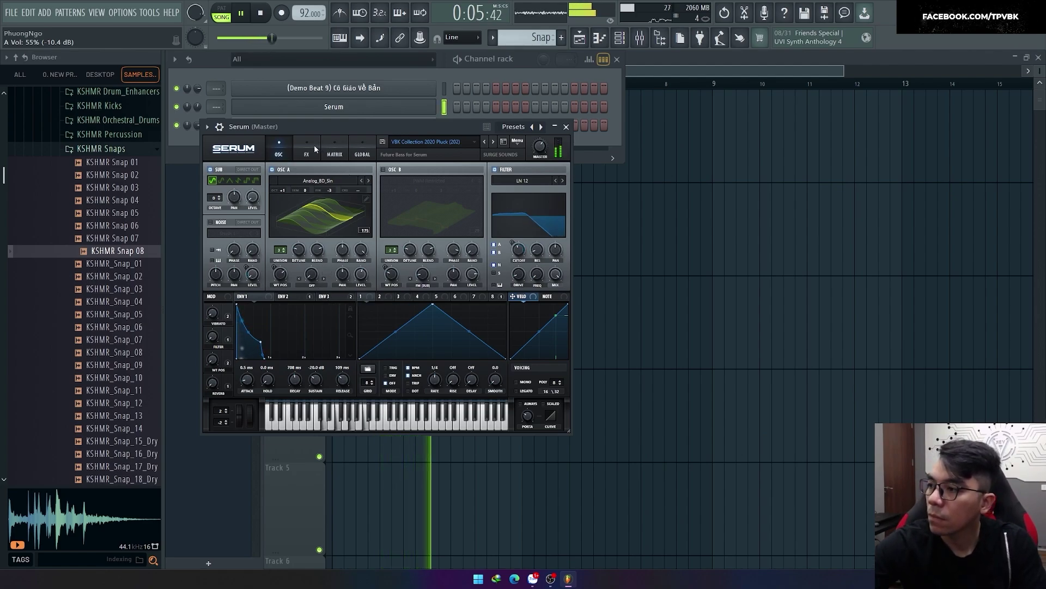
click(382, 170)
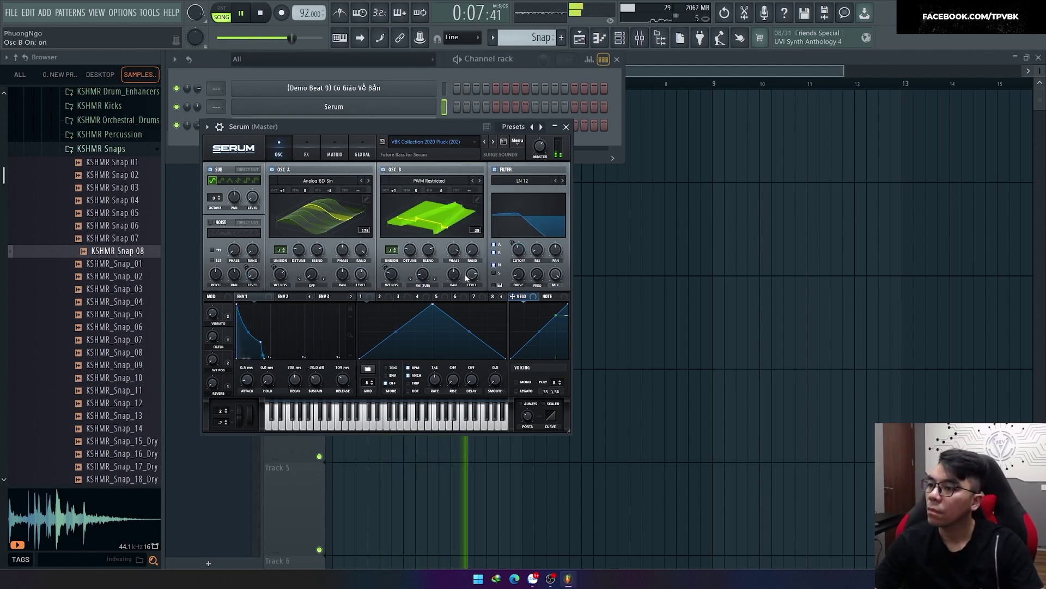
mouse_move(472, 275)
mouse_down()
mouse_move(472, 309)
mouse_move(479, 276)
mouse_up()
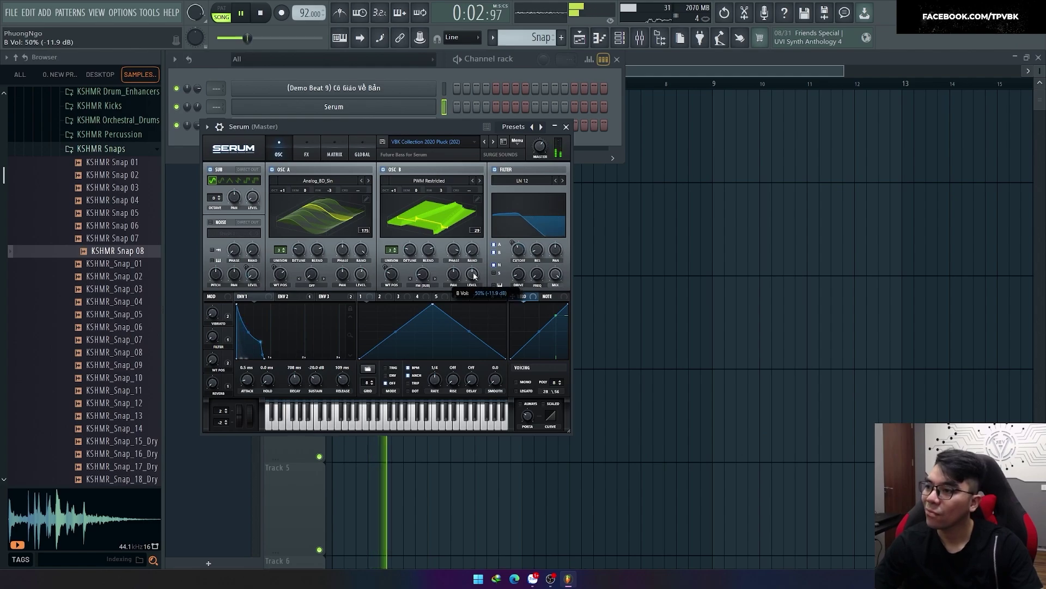
click(566, 127)
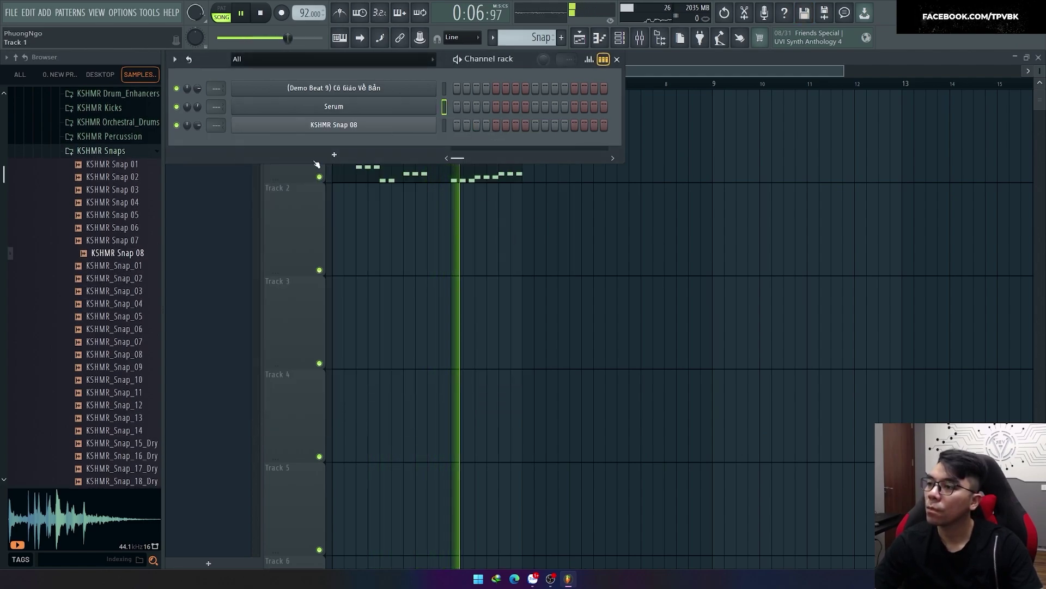
Stop playback and lay Snap pattern clips end to end on Track 2 across bars 1 to 4 of the playlist.
key(space)
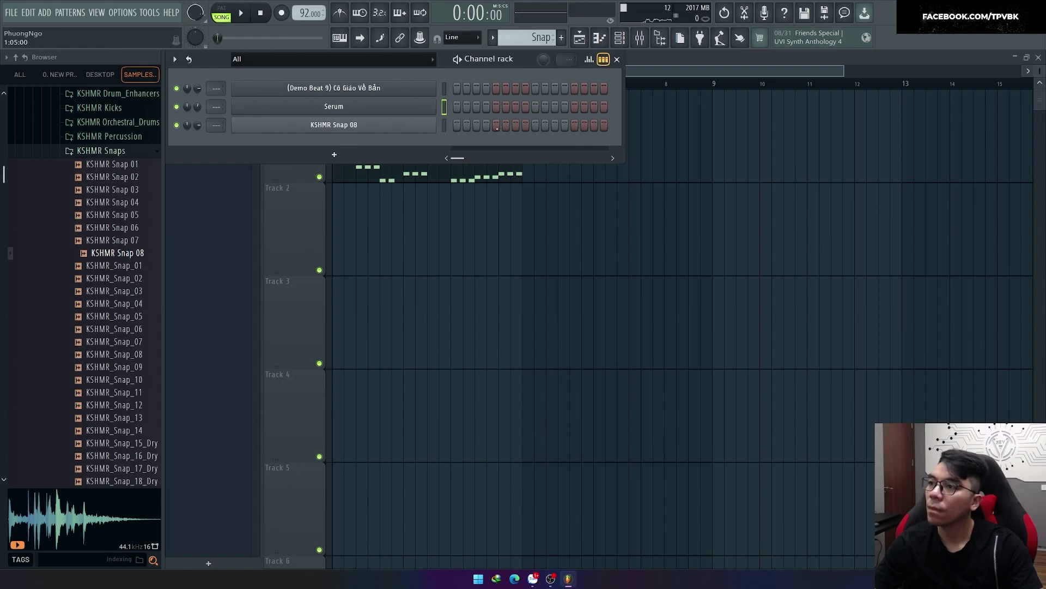
click(510, 180)
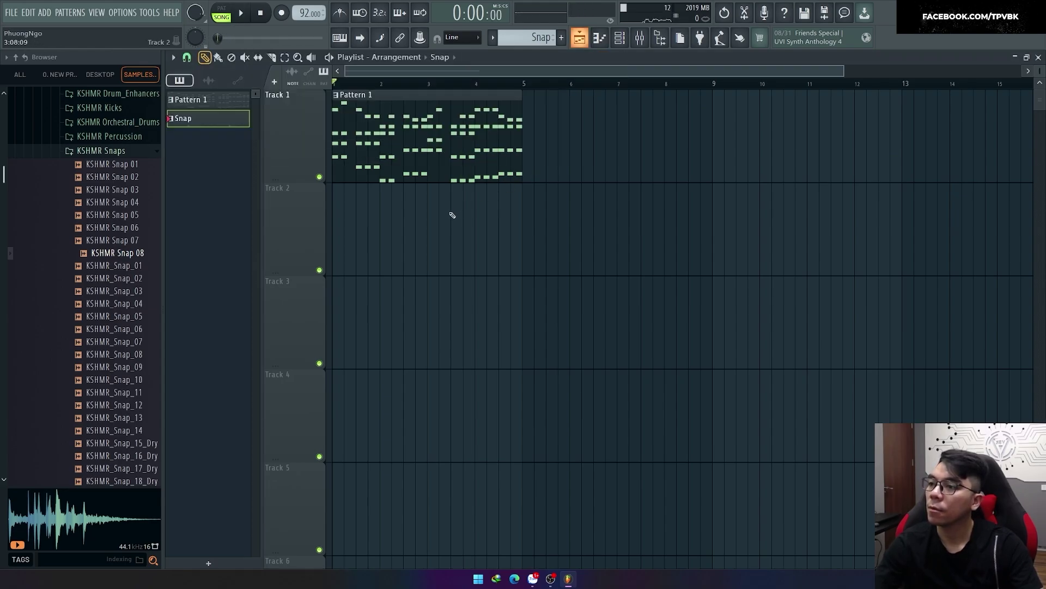
drag(499, 217, 376, 216)
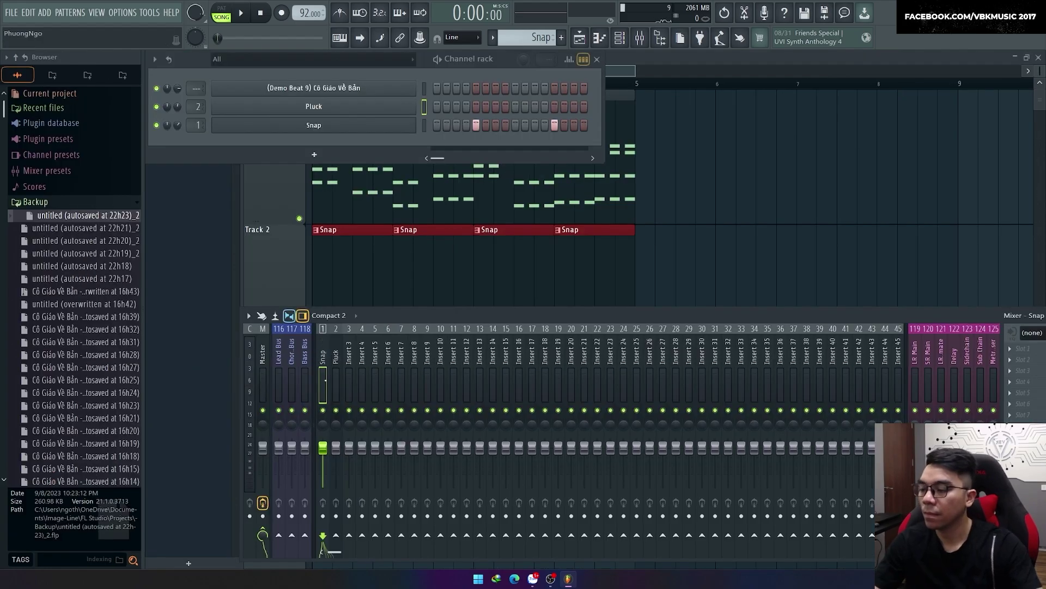
Play the song with the Snap clips and check the track levels in the mixer before hiding it.
key(space)
key(F9)
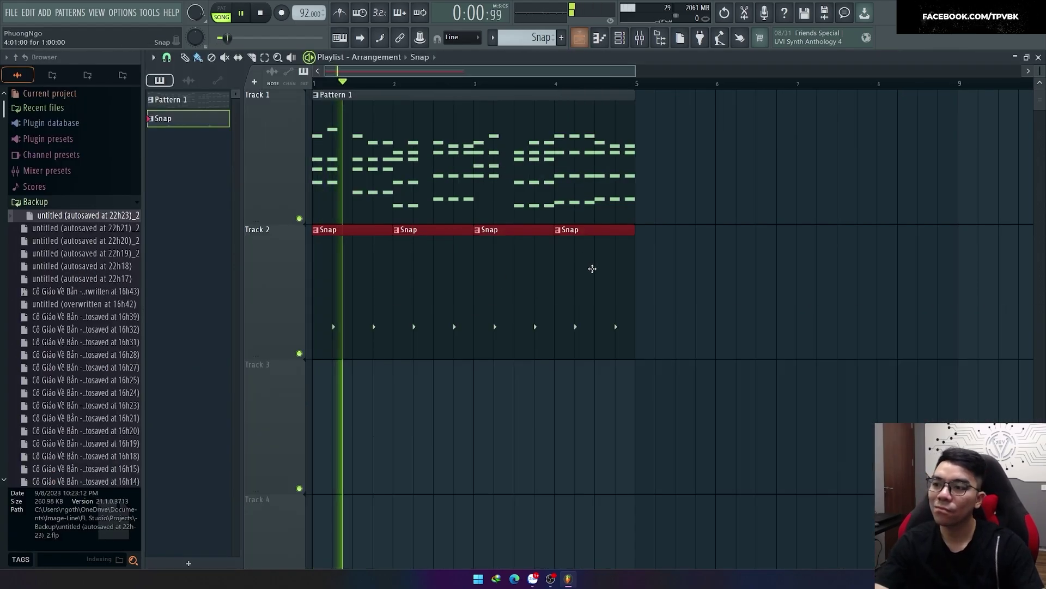
key(F9)
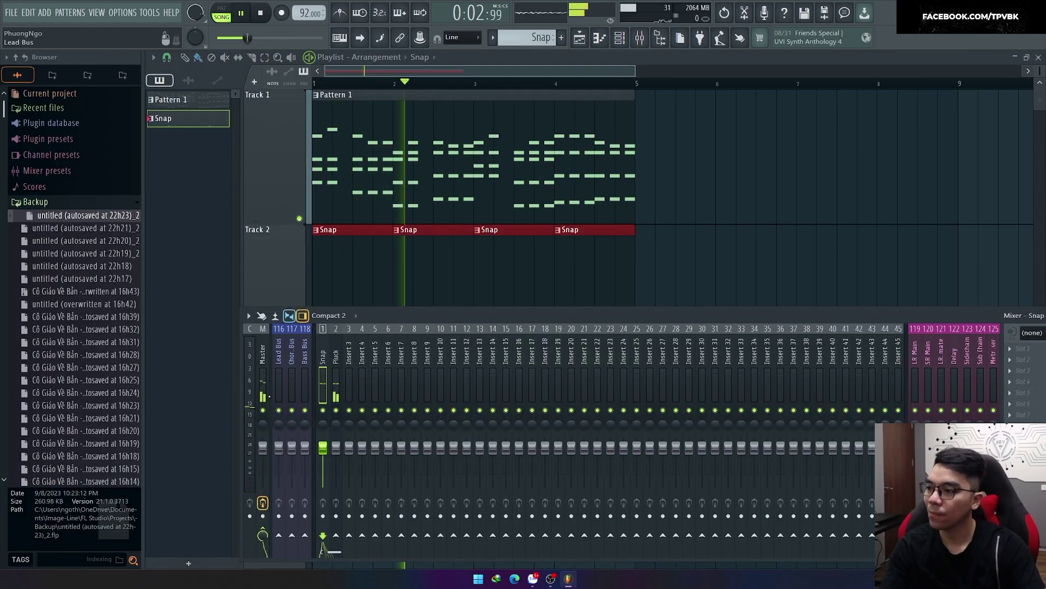
drag(520, 310, 426, 317)
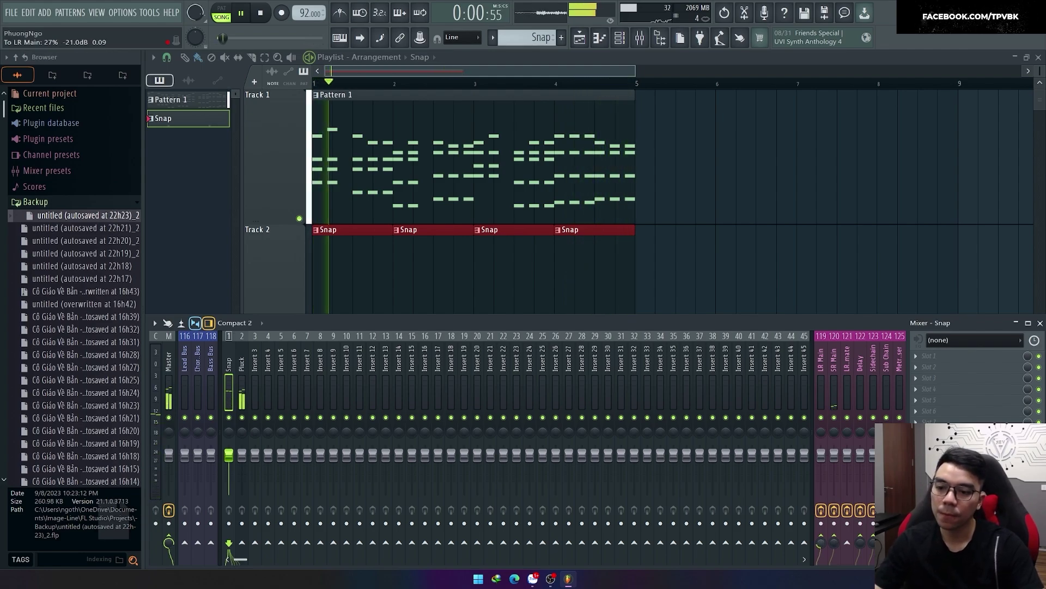
key(F9)
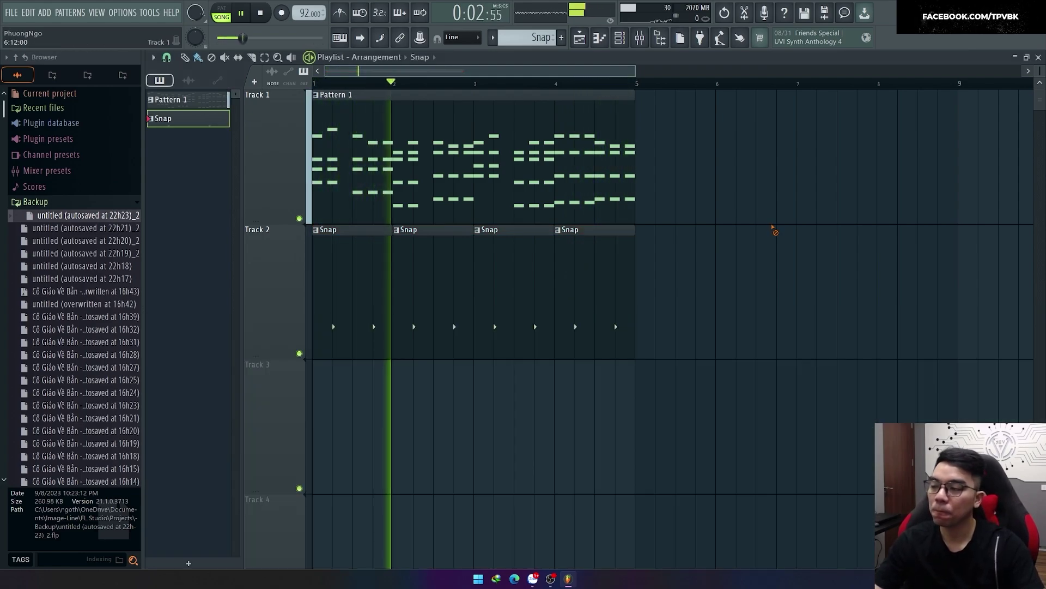
Collapse the Backup folder, stop playback, and tidy the Samples + Preset library by collapsing its KSHMR and EDM Essential folders.
click(36, 201)
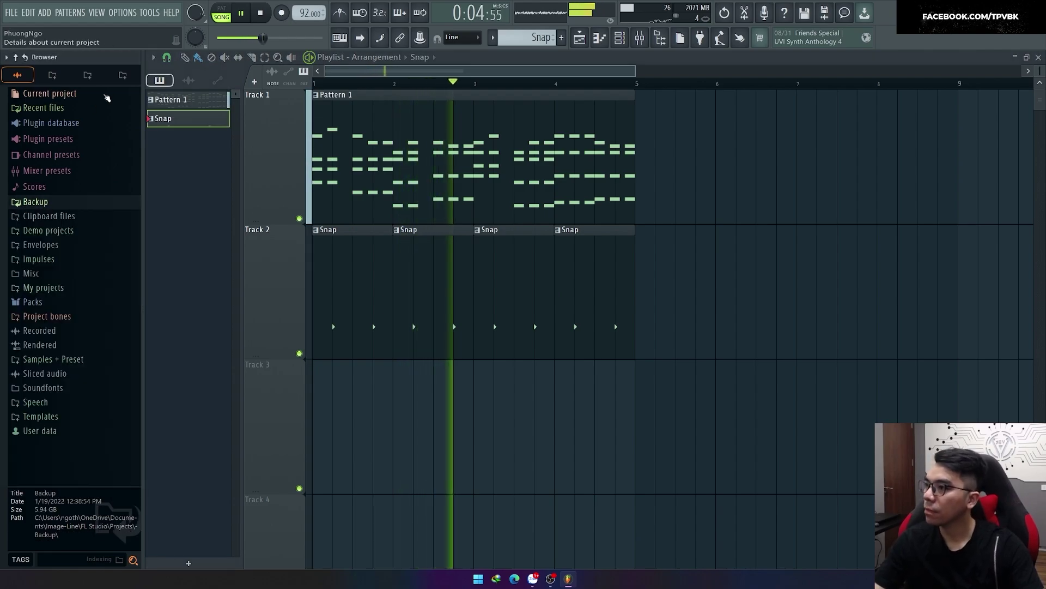
click(122, 75)
key(space)
click(82, 121)
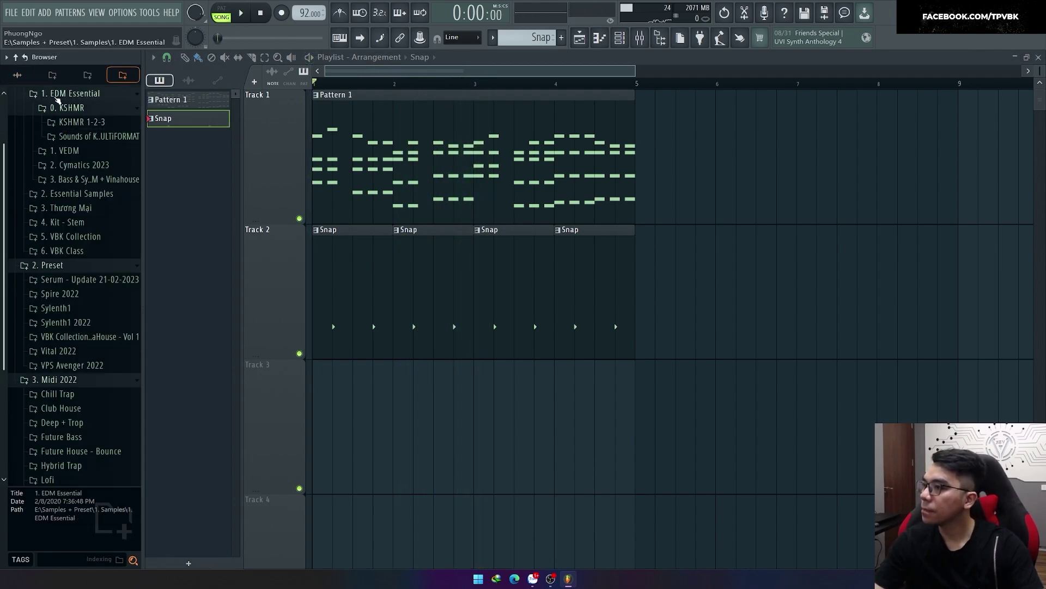
click(57, 97)
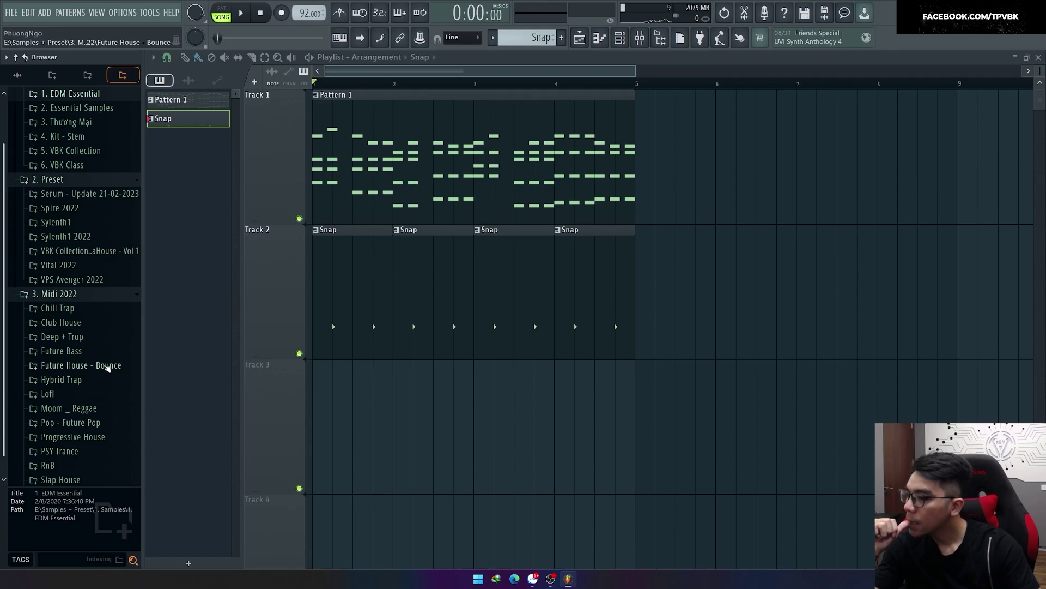
Look into the Future House - Bounce, Kit - Stem and Thương Mại folders, and collapse the Preset and Midi 2022 folders.
click(108, 366)
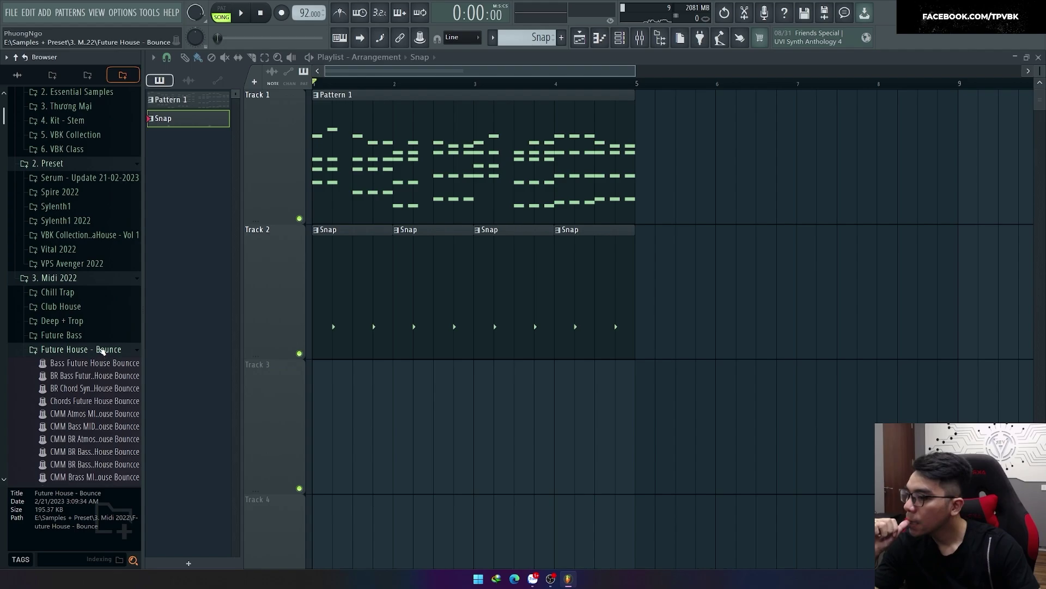
click(103, 349)
click(67, 167)
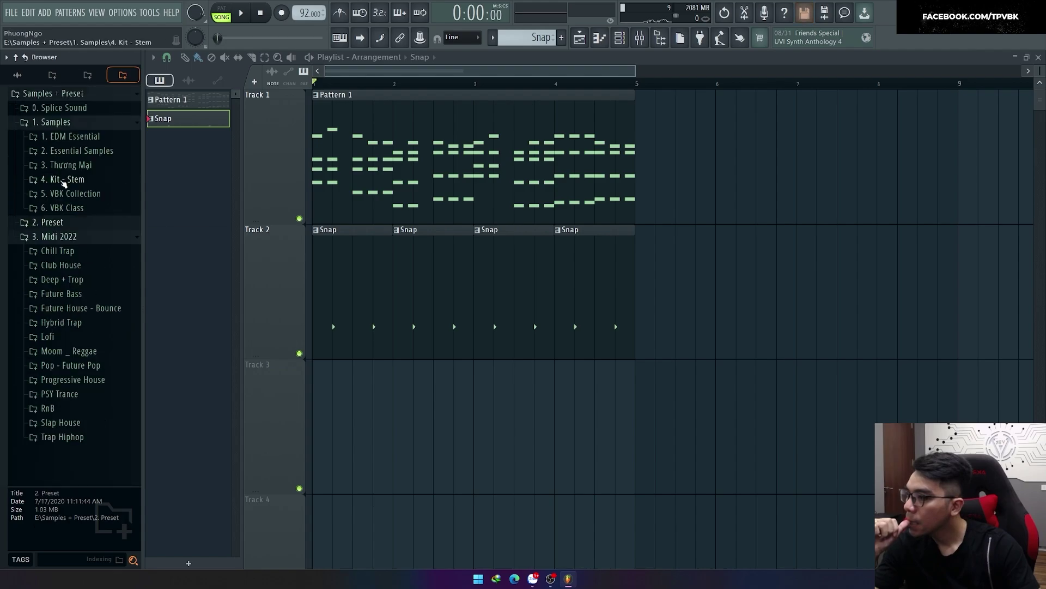
click(65, 239)
click(65, 239)
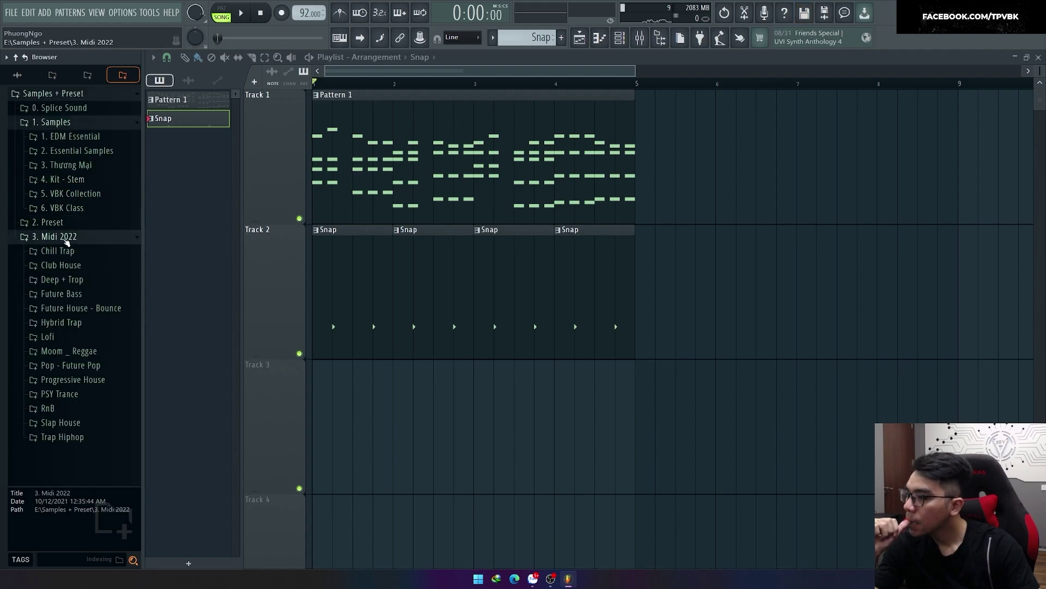
click(61, 235)
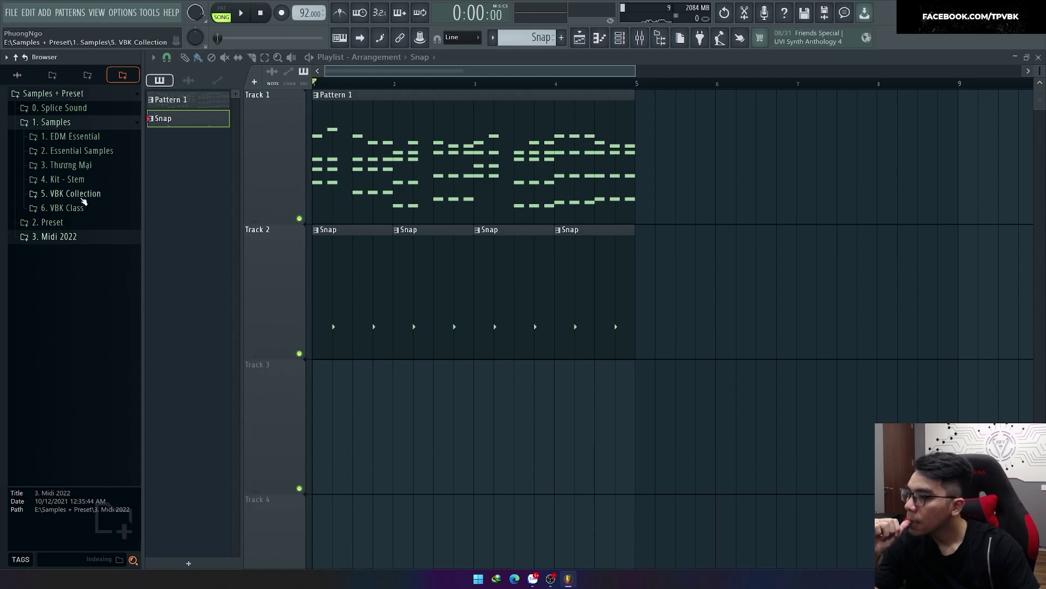
click(77, 180)
click(81, 181)
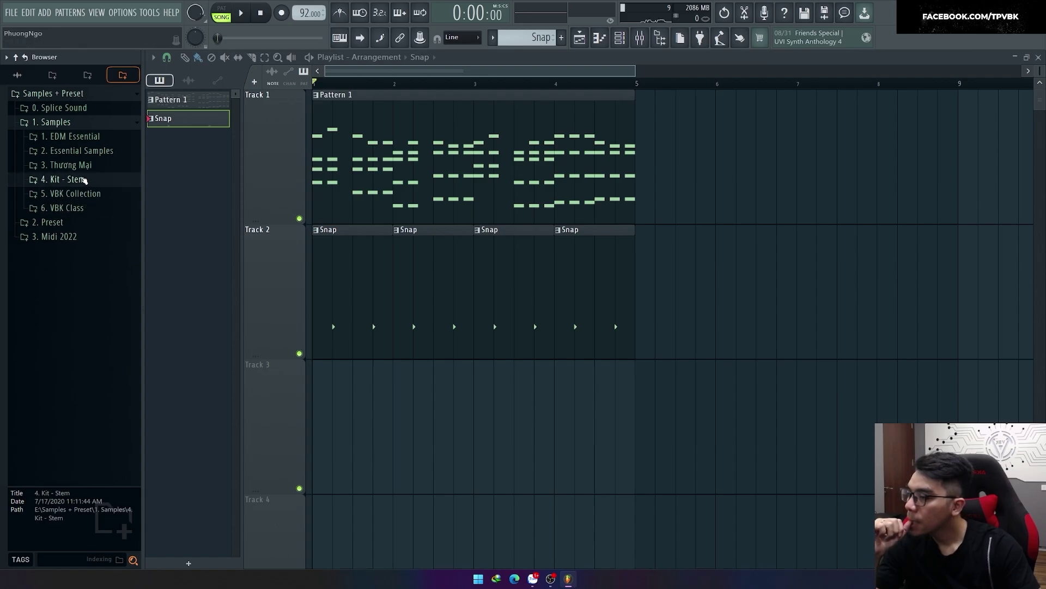
click(86, 166)
click(86, 166)
Browse the 2022 Essential Samples to the Trap and Pop - Future Pop folders, widening the browser to read the names.
click(99, 153)
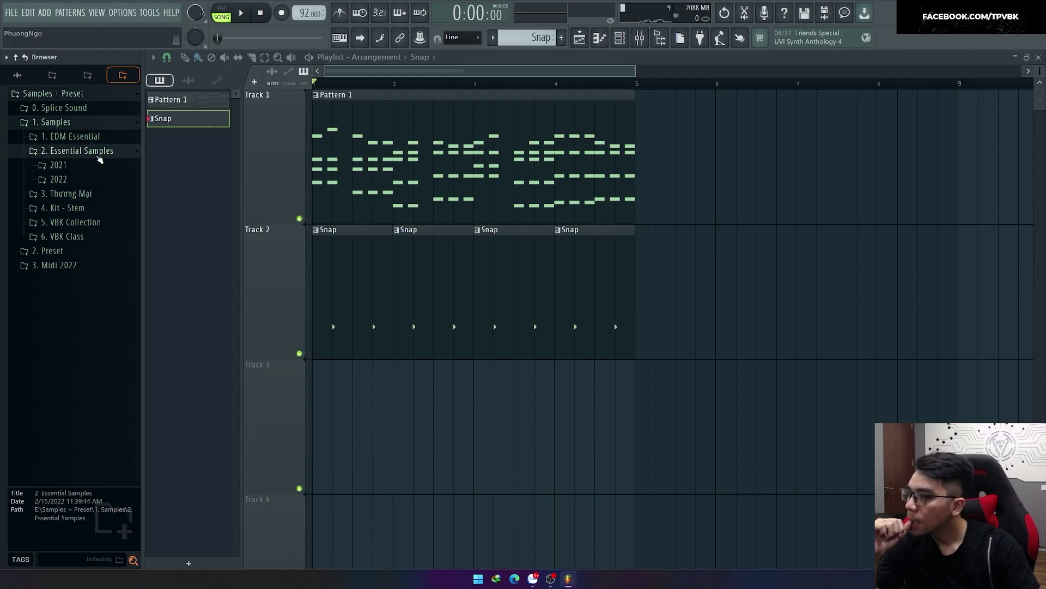
click(80, 180)
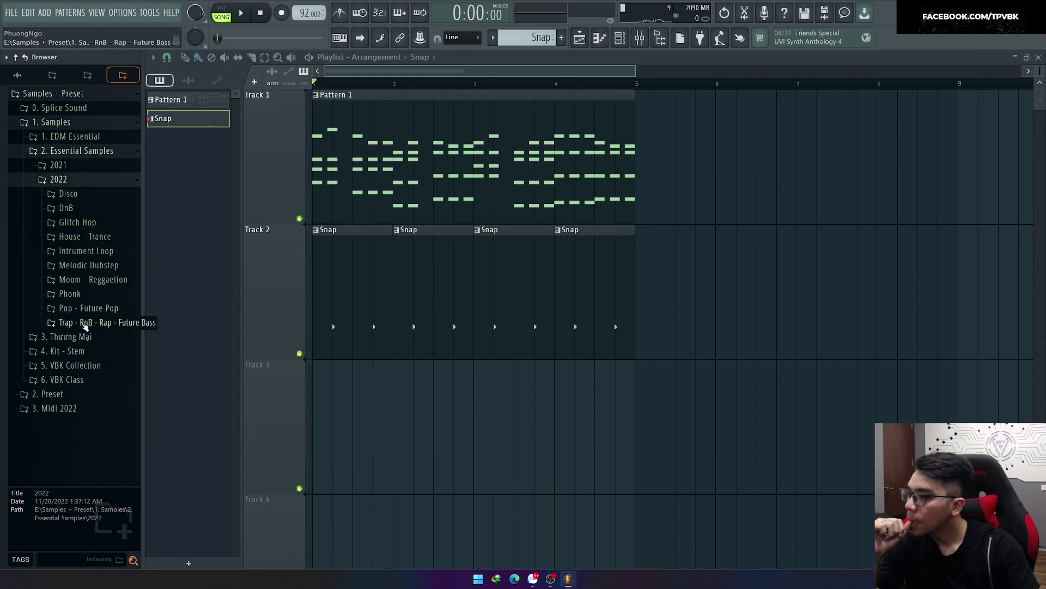
click(85, 324)
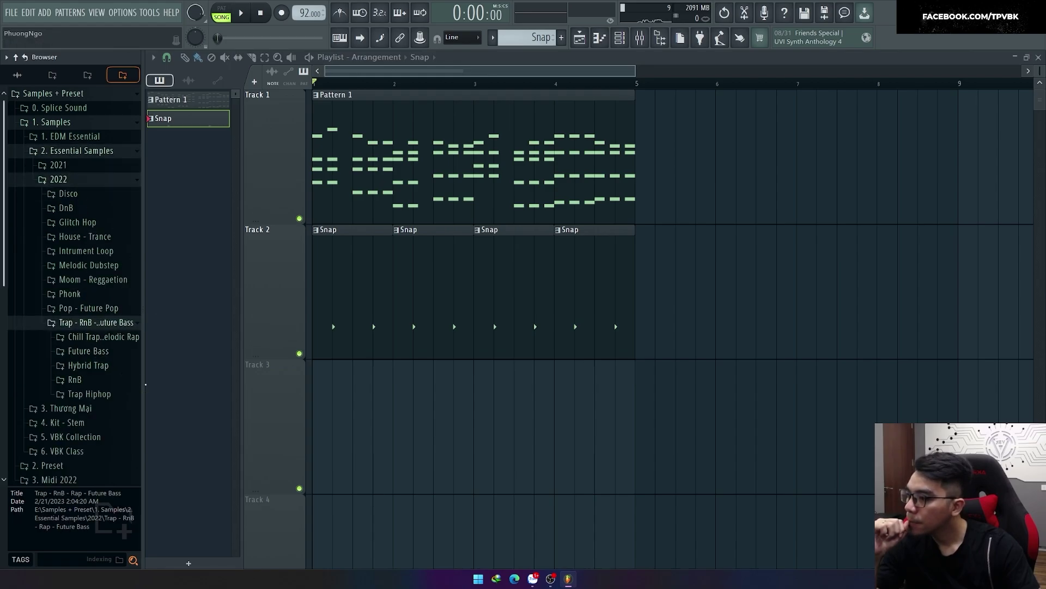
drag(145, 385, 185, 382)
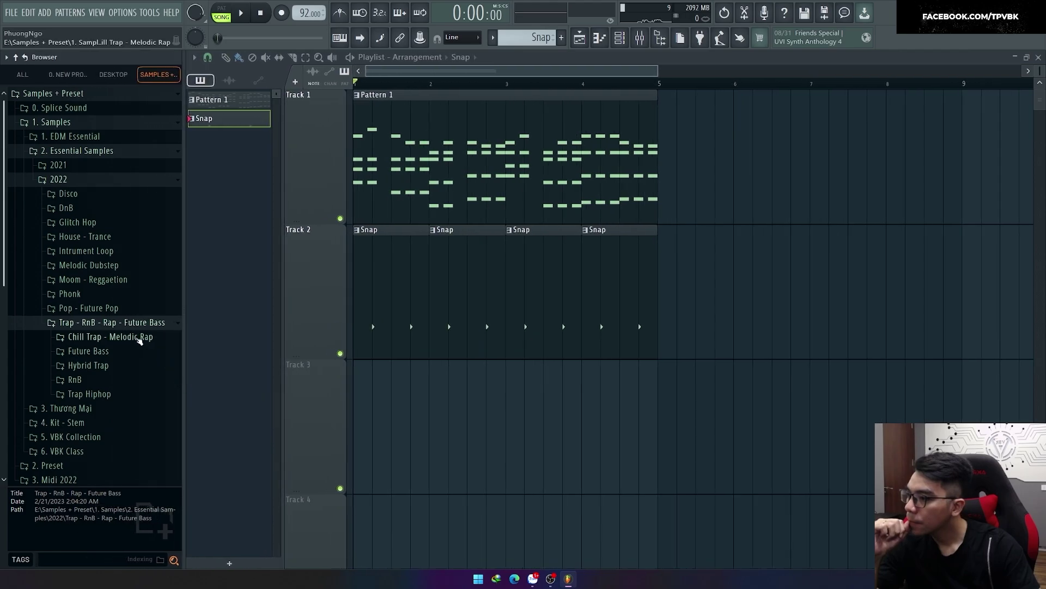
click(98, 308)
Open the cymbal drum loops of the Dropgun Samples ARCANDO Vocal Future Pop 3 pack.
scroll(115, 302, down, 3)
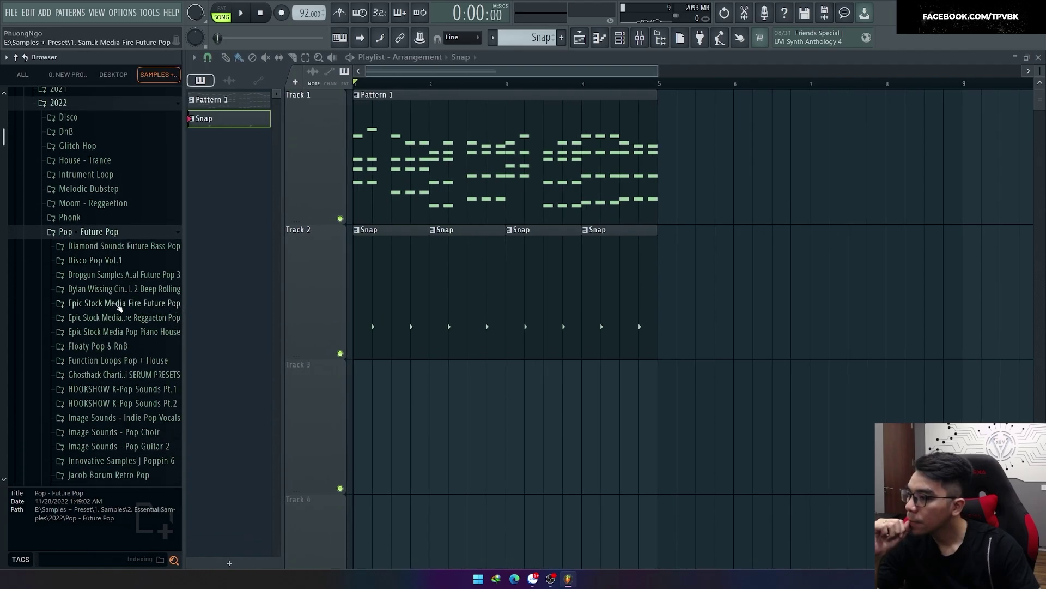
click(123, 274)
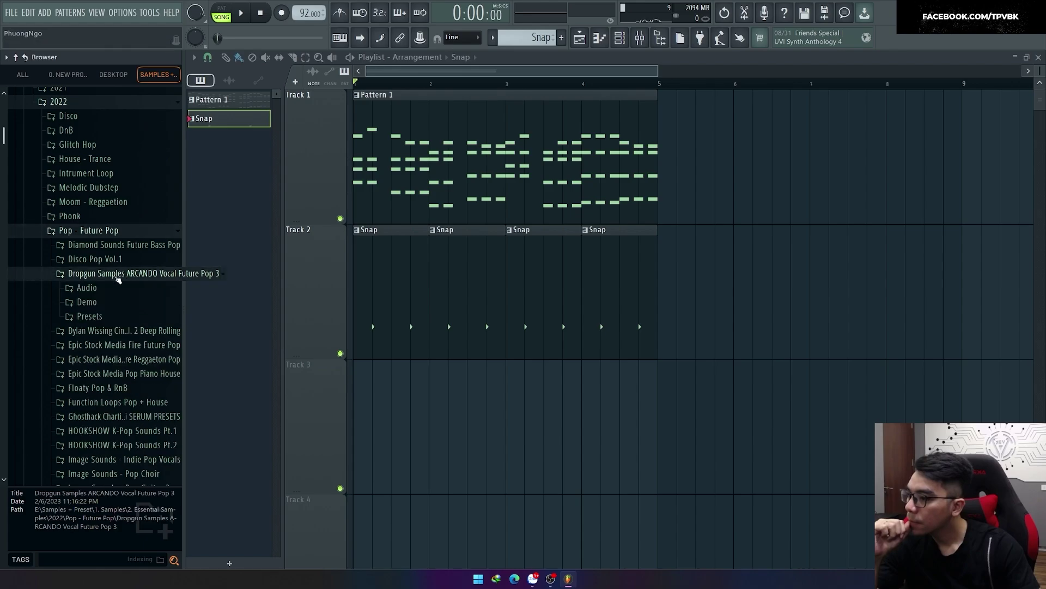
click(101, 289)
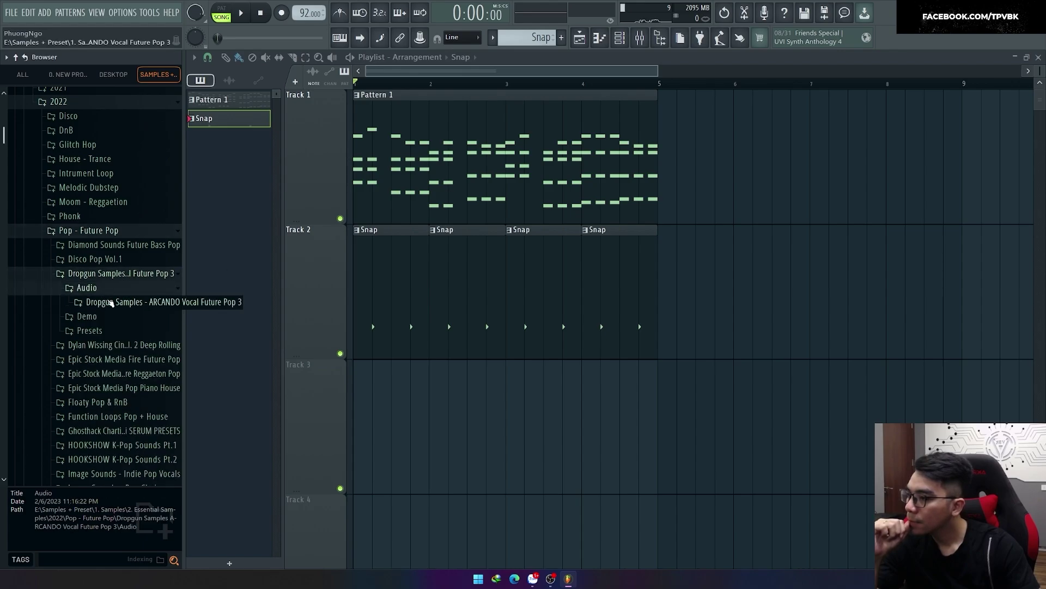
click(113, 303)
click(105, 317)
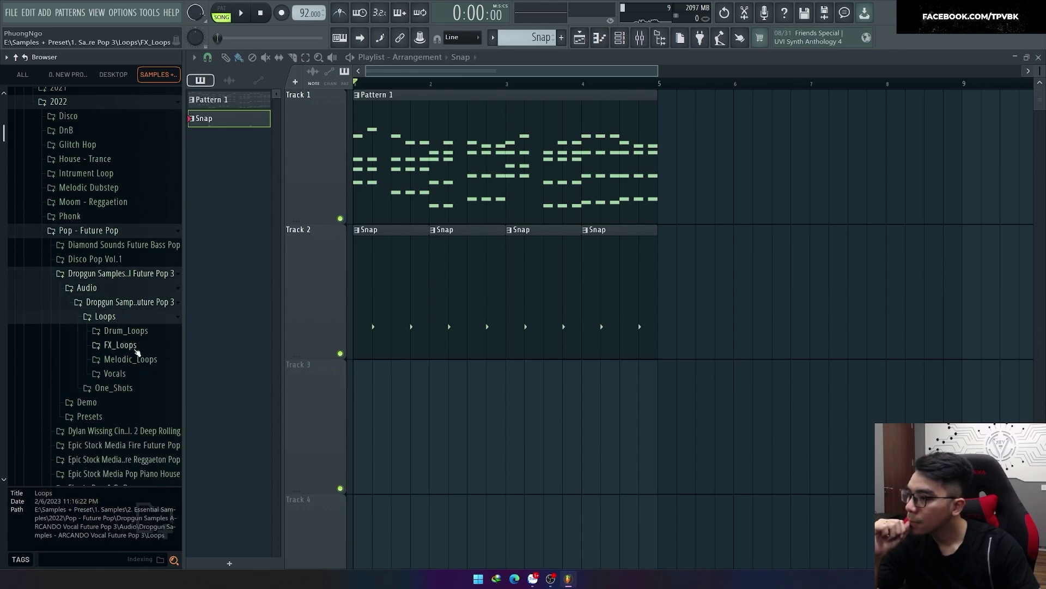
click(131, 331)
click(136, 345)
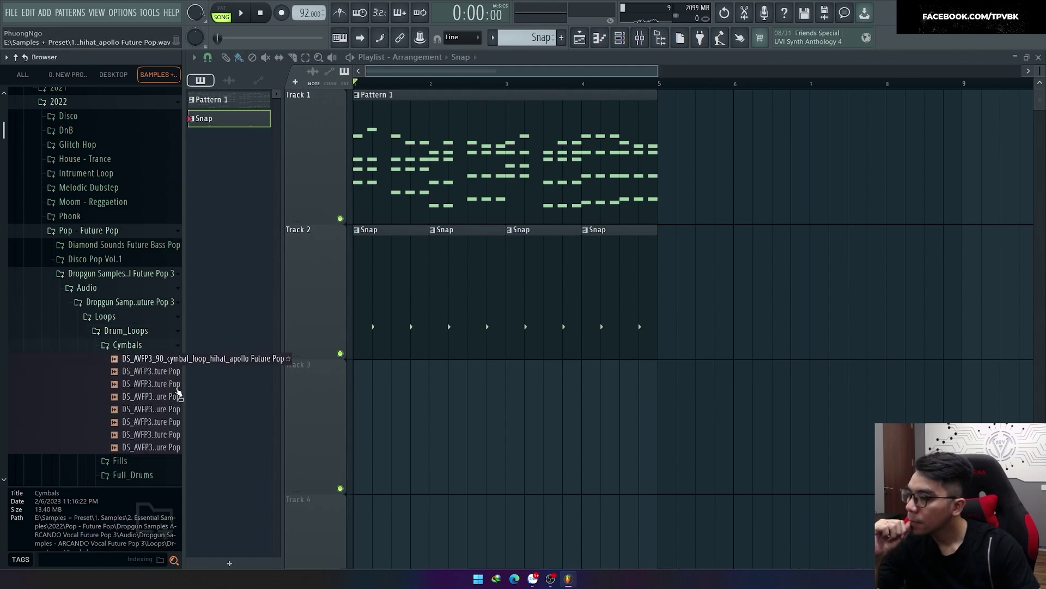
Audition the cymbal and hi-hat loops in the Cymbals folder one after another, widening the browser slightly.
key(Down)
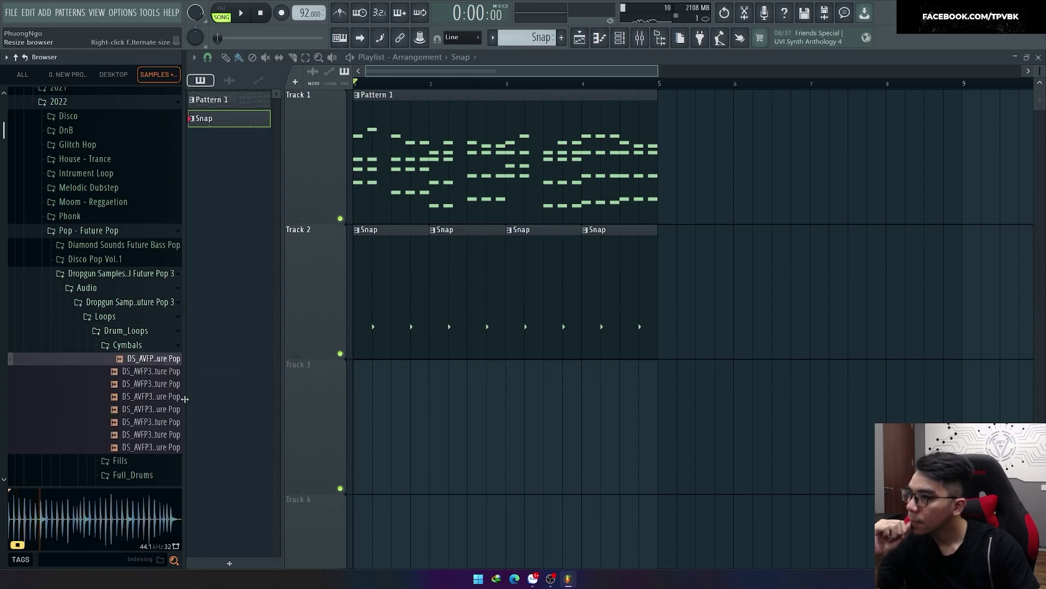
drag(187, 400, 199, 399)
key(Down)
key(Down)
key(Down)
scroll(166, 331, down, 3)
key(Down)
key(Down)
key(Down)
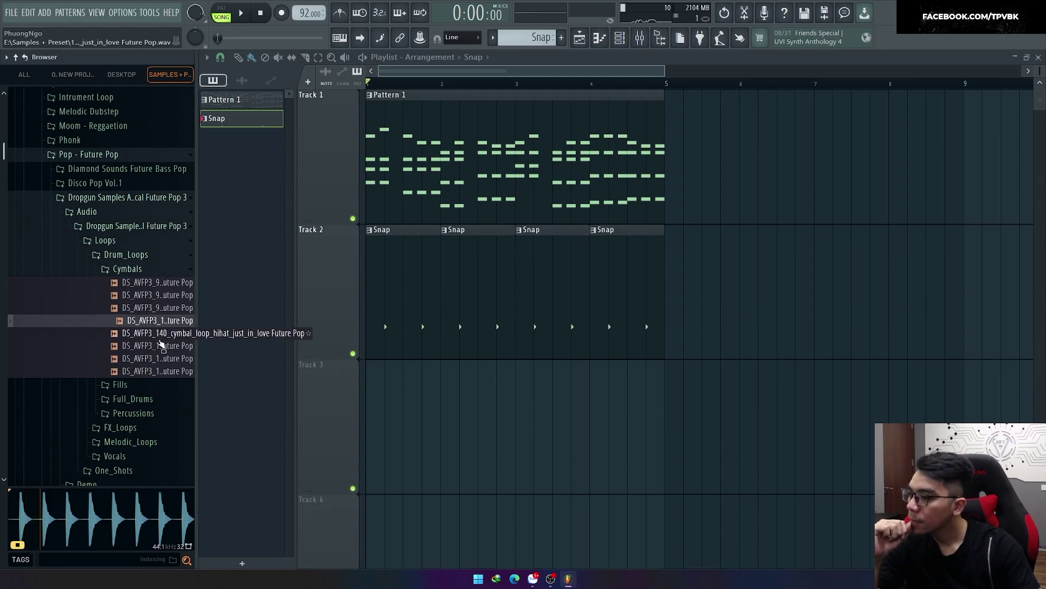
scroll(159, 360, down, 1)
scroll(159, 362, down, 2)
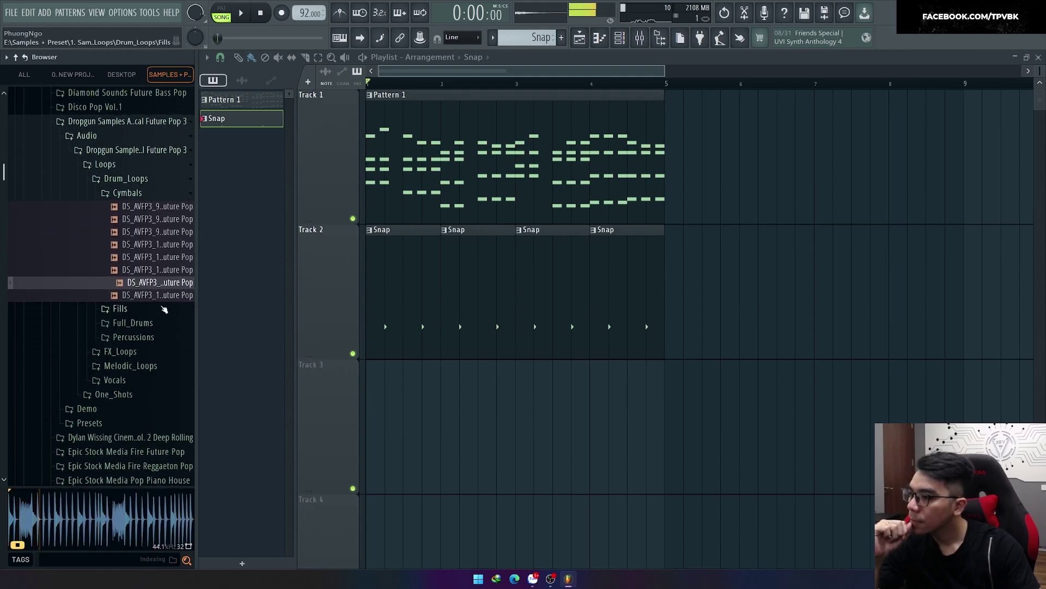
click(158, 294)
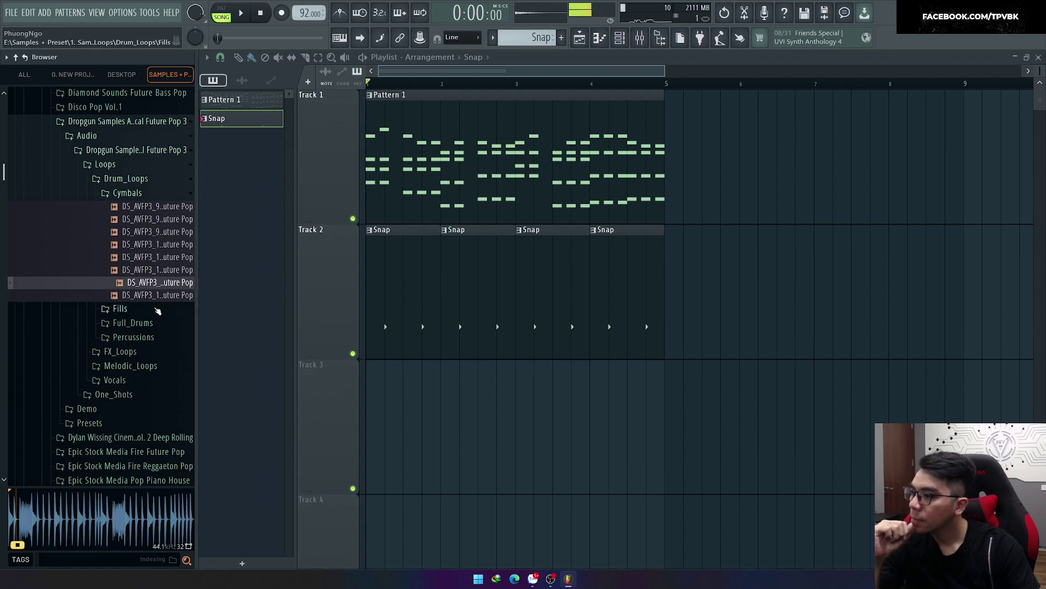
Collapse the Dropgun pack's loop folders and open the Cinematic Pop Drums Vol. 2 Deep Rolling sample folder.
click(131, 309)
click(130, 288)
click(130, 158)
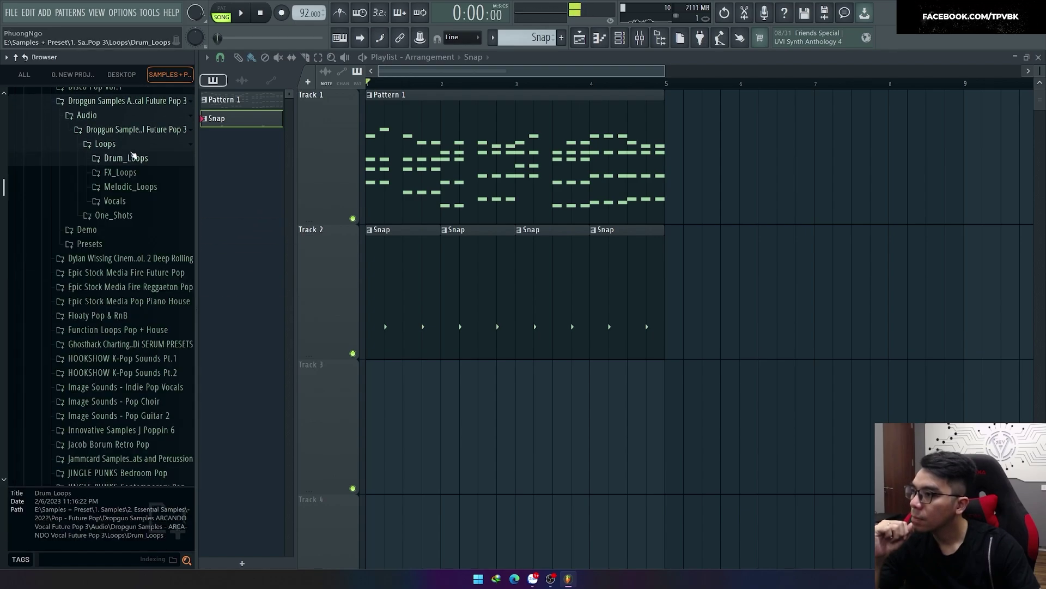
click(109, 143)
click(139, 131)
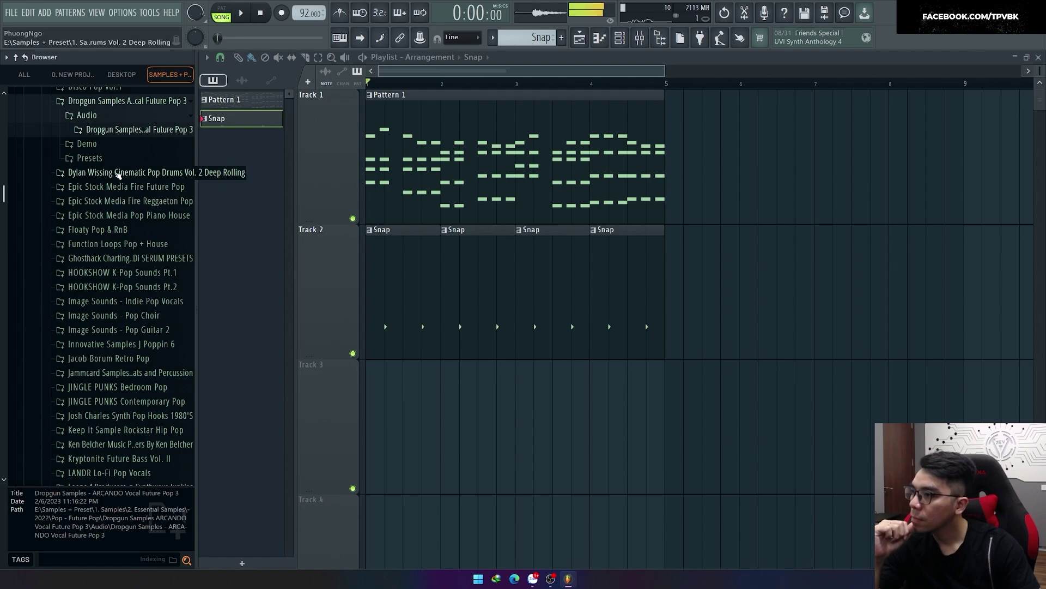
click(119, 172)
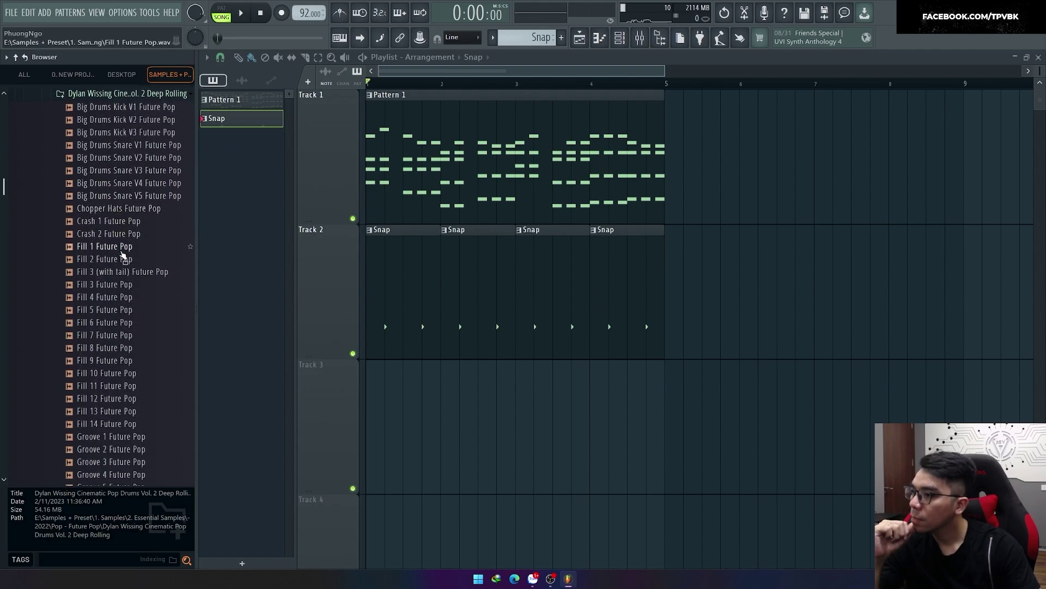
Collapse the Deep Rolling folder and open the Drum_Perc_Loops folder in the Epic Stock Media Fire Reggaeton Pop pack's Loops.
scroll(125, 256, up, 3)
click(117, 184)
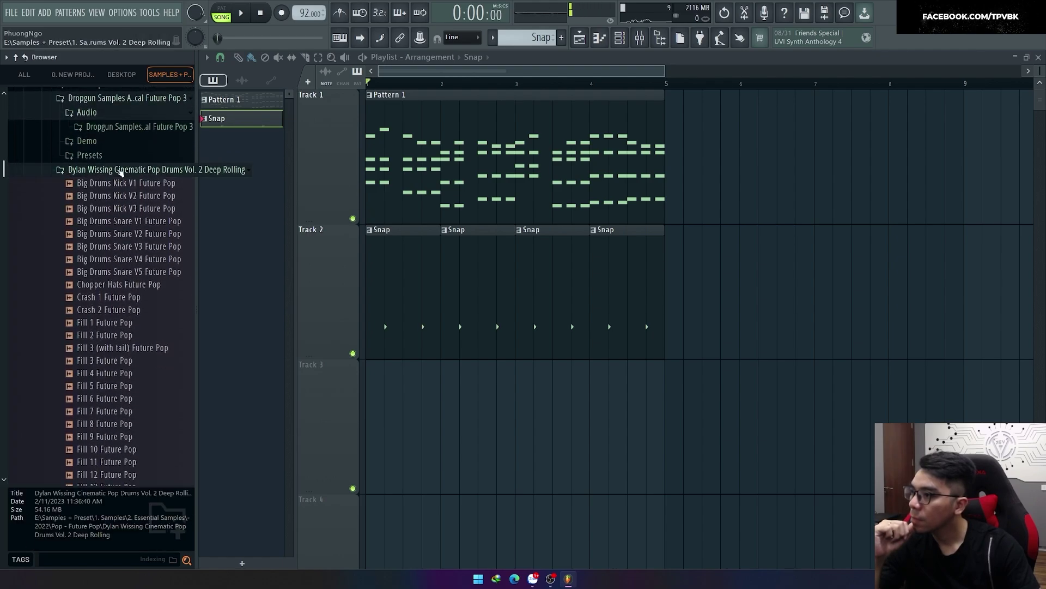
click(121, 173)
scroll(103, 240, up, 3)
click(112, 274)
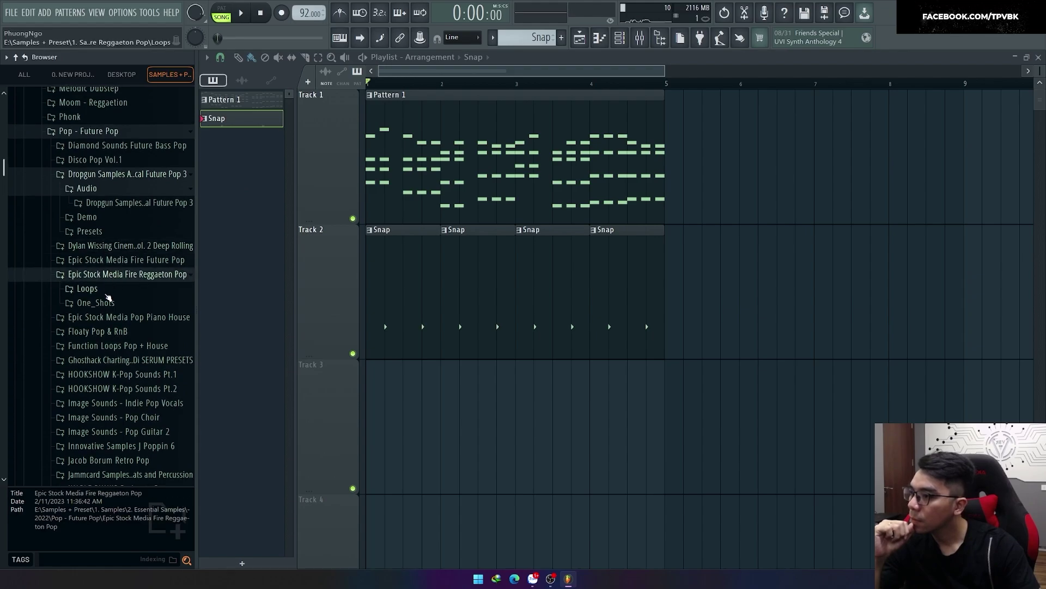
click(109, 294)
click(116, 316)
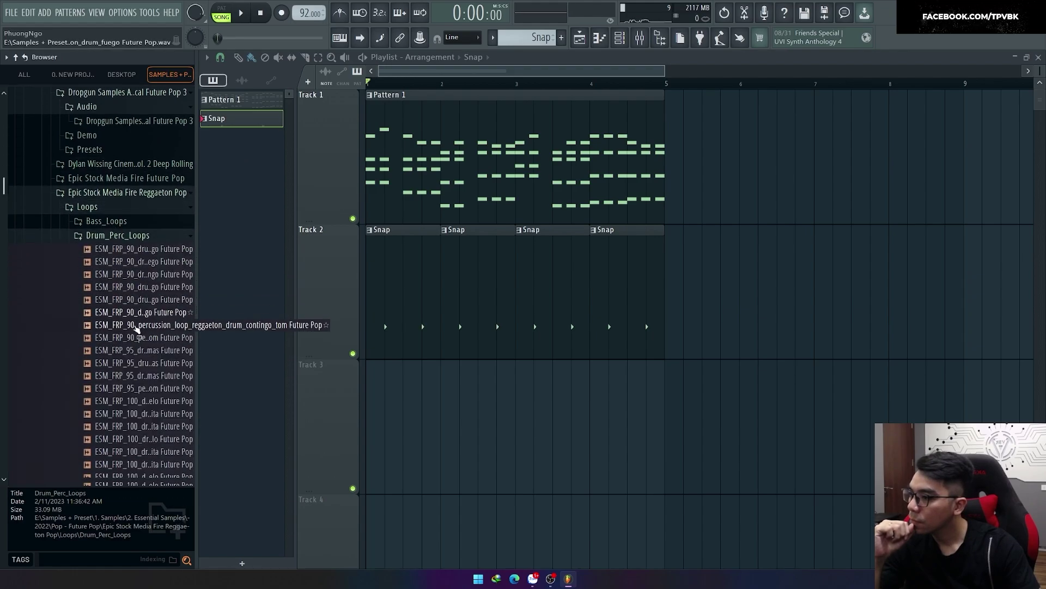
Audition several 90, 95 and 100 BPM reggaeton drum loops, widening the browser to read their names.
click(132, 225)
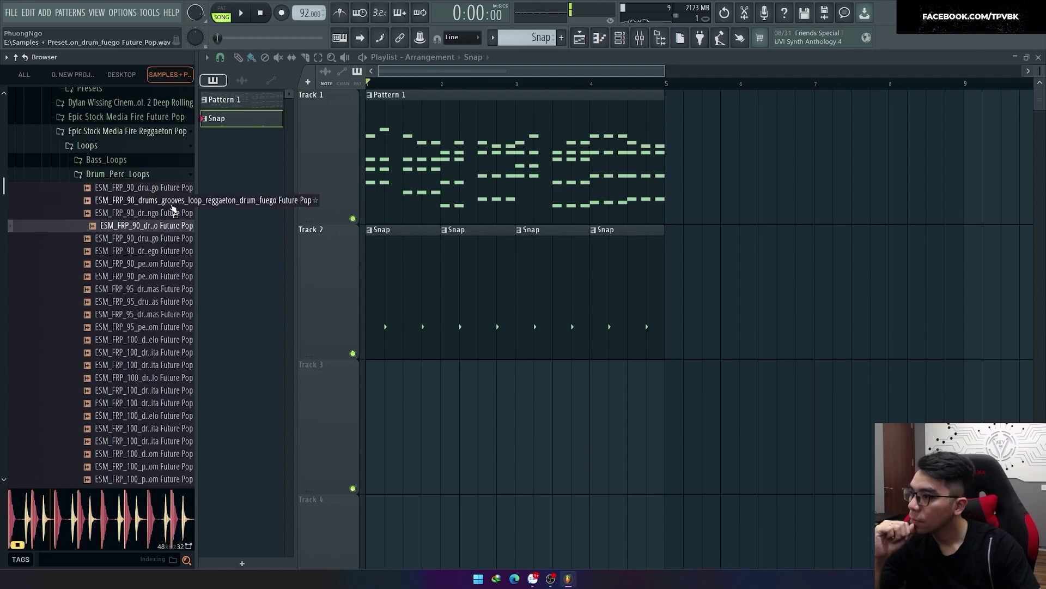
click(200, 306)
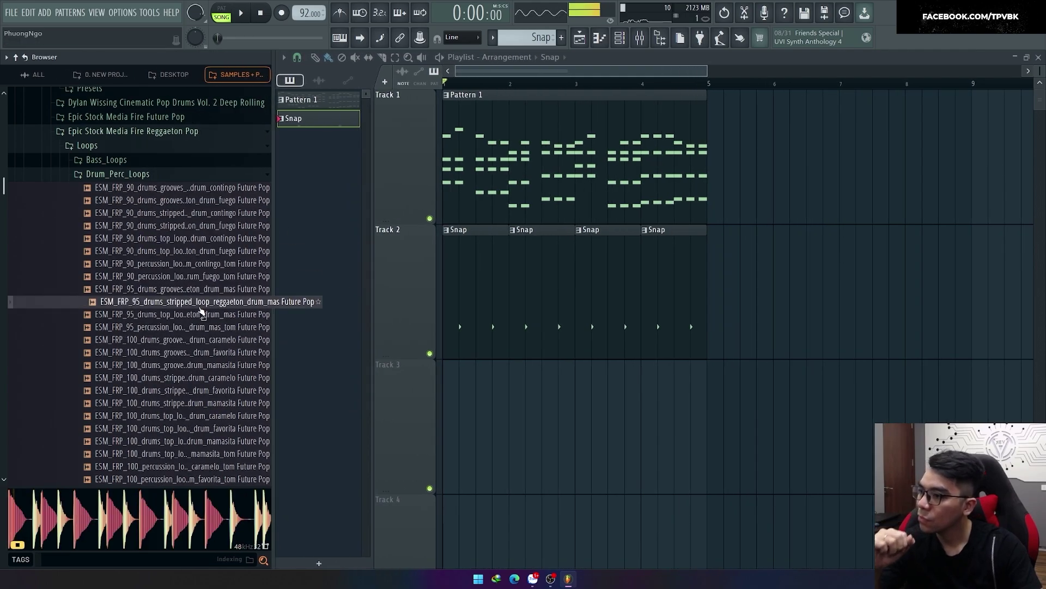
scroll(210, 332, down, 2)
click(207, 289)
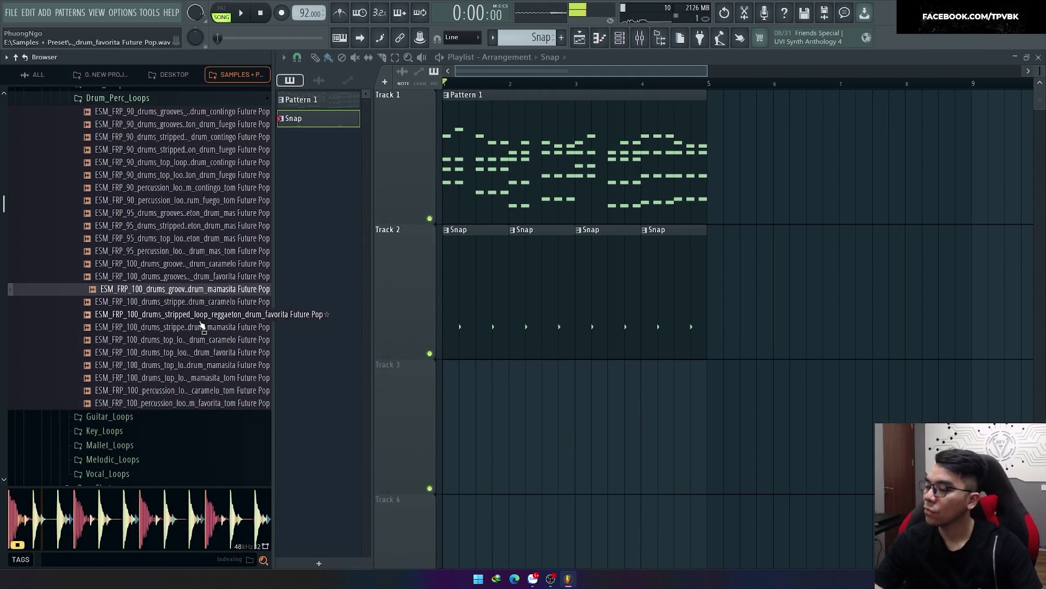
click(199, 315)
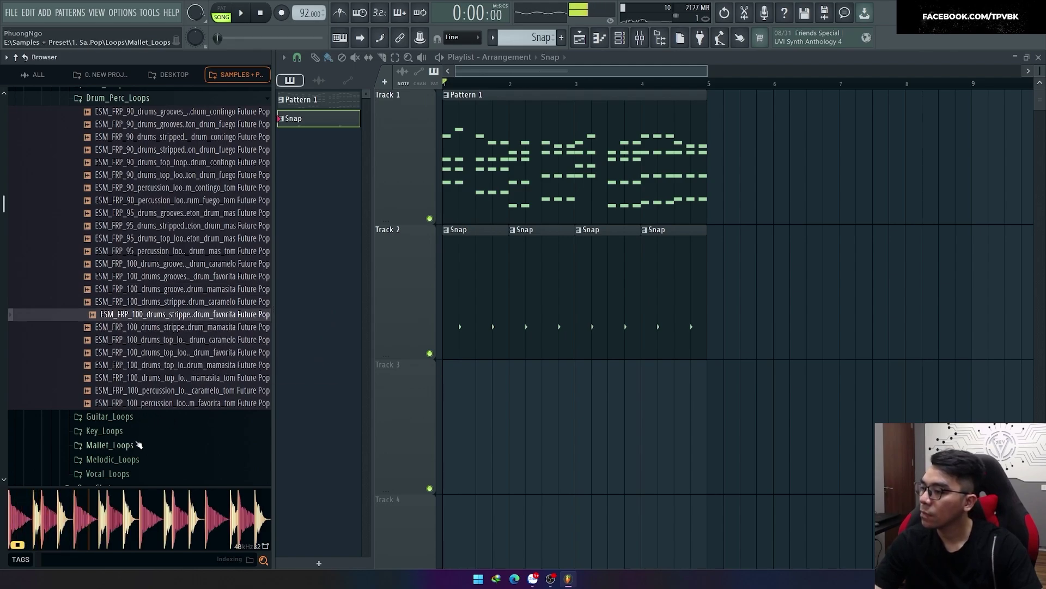
Open the Floaty Pop & RnB folder, preview its 01 Flute Loop and 02 Bass Loop, and stop the preview.
scroll(139, 444, down, 3)
scroll(196, 398, down, 3)
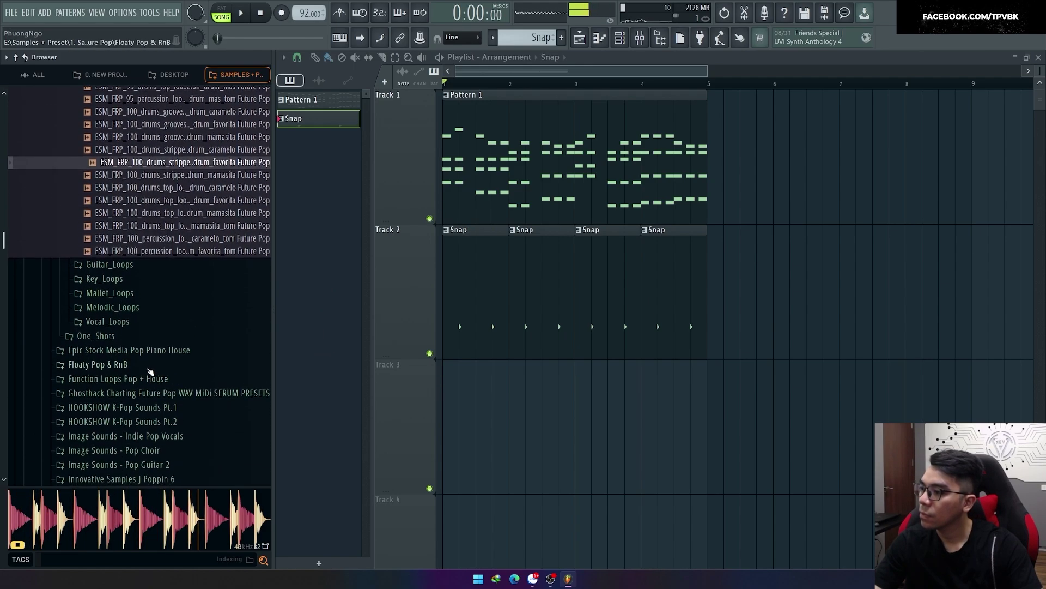
click(149, 369)
click(136, 145)
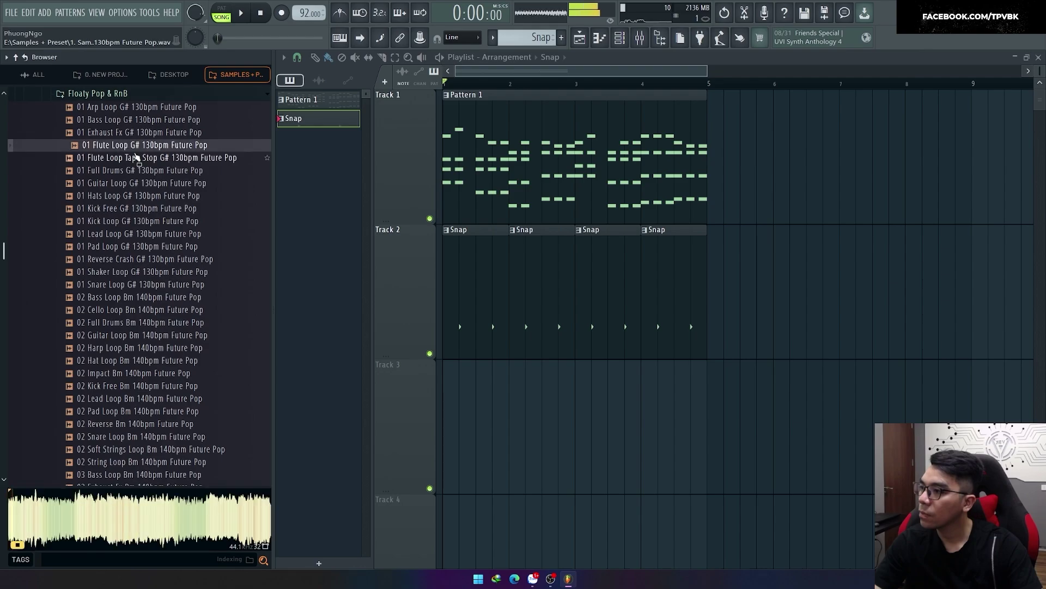
click(171, 298)
scroll(169, 338, down, 10)
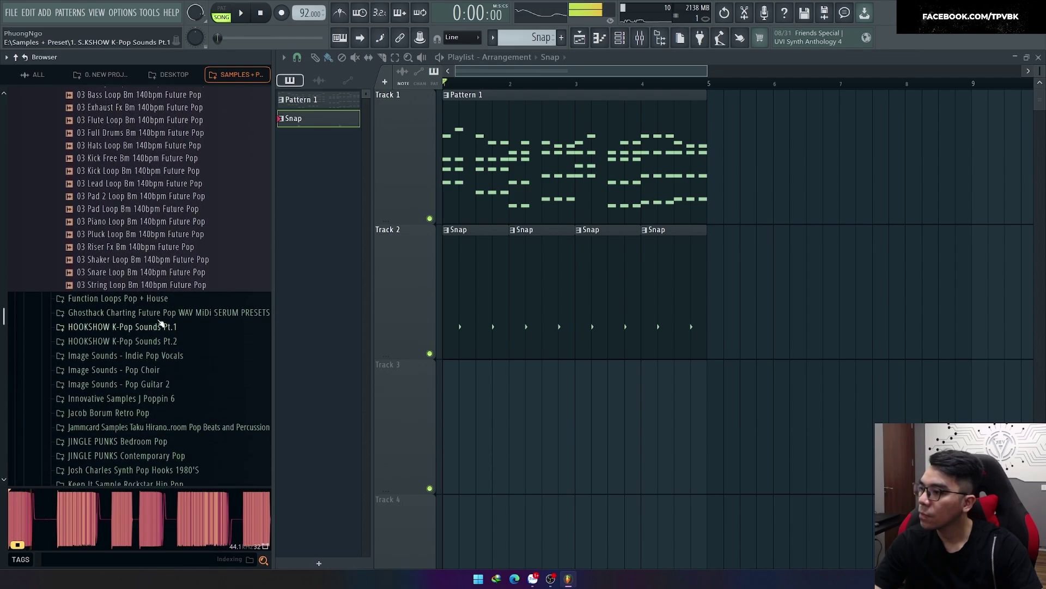
scroll(162, 374, up, 10)
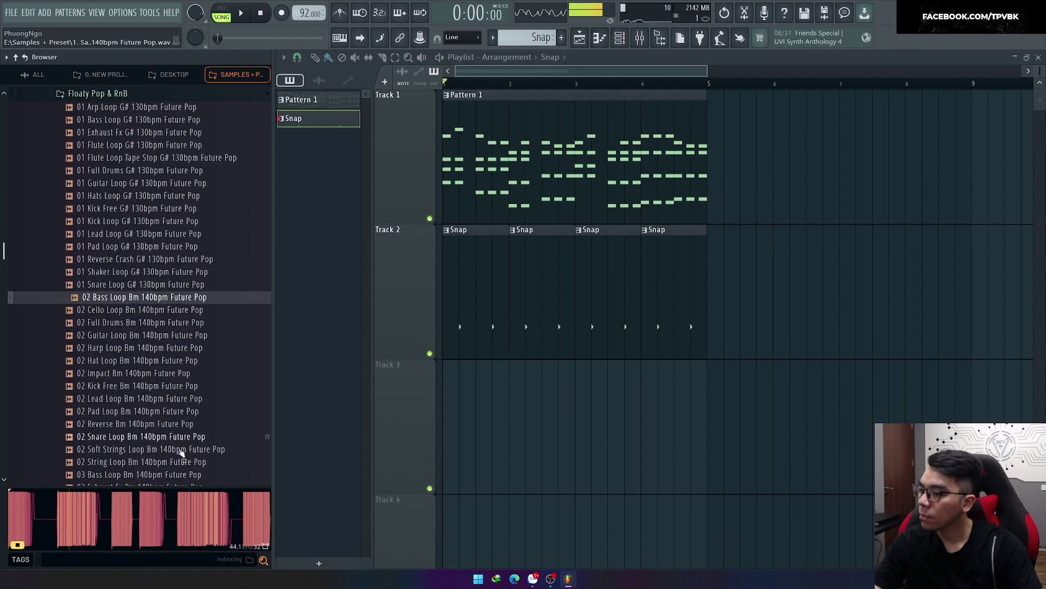
click(262, 525)
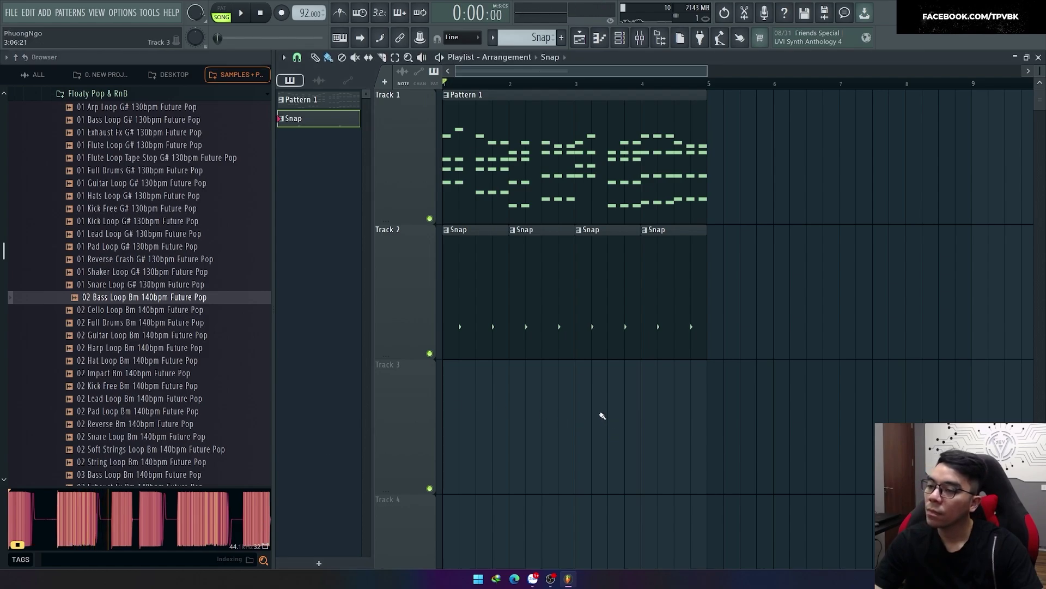
Save the project as a zipped song file named "Cây Đa Quán Dốc" in the 0. New Project folder.
key(ctrl+s)
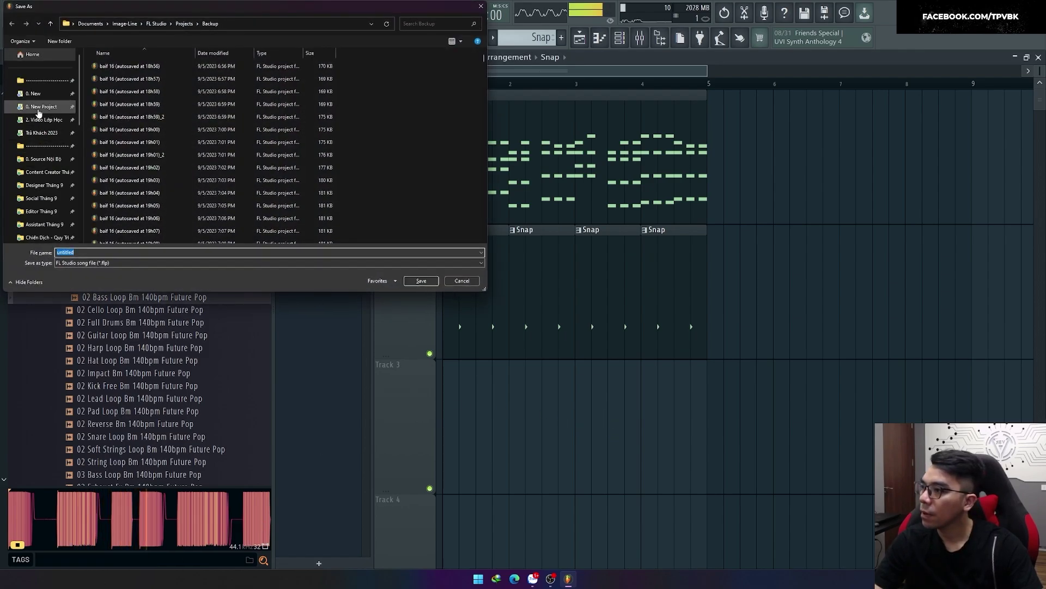
click(38, 107)
click(85, 262)
click(85, 279)
double_click(85, 252)
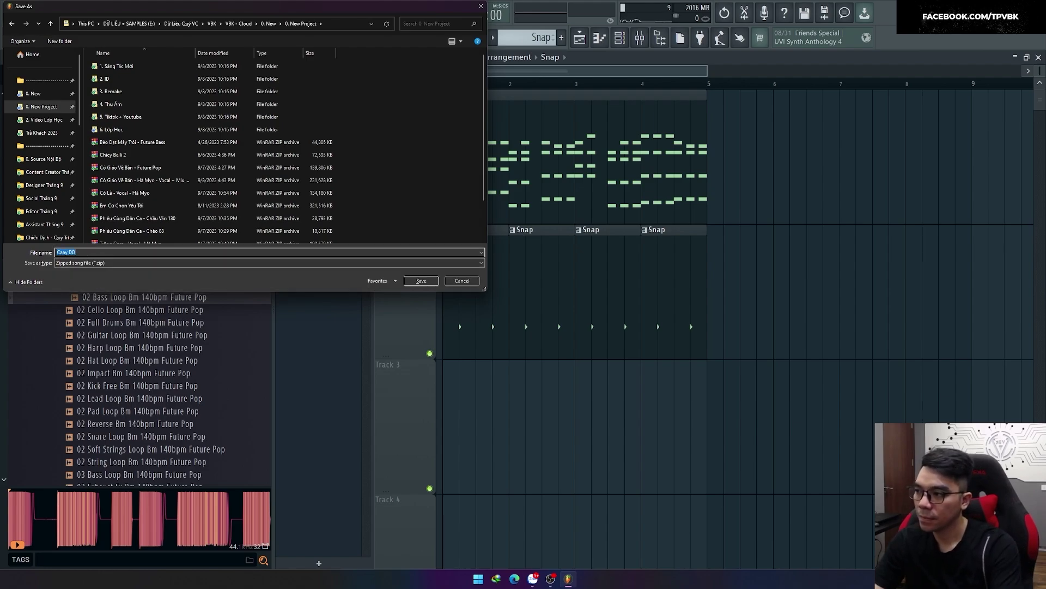
text(Cây)
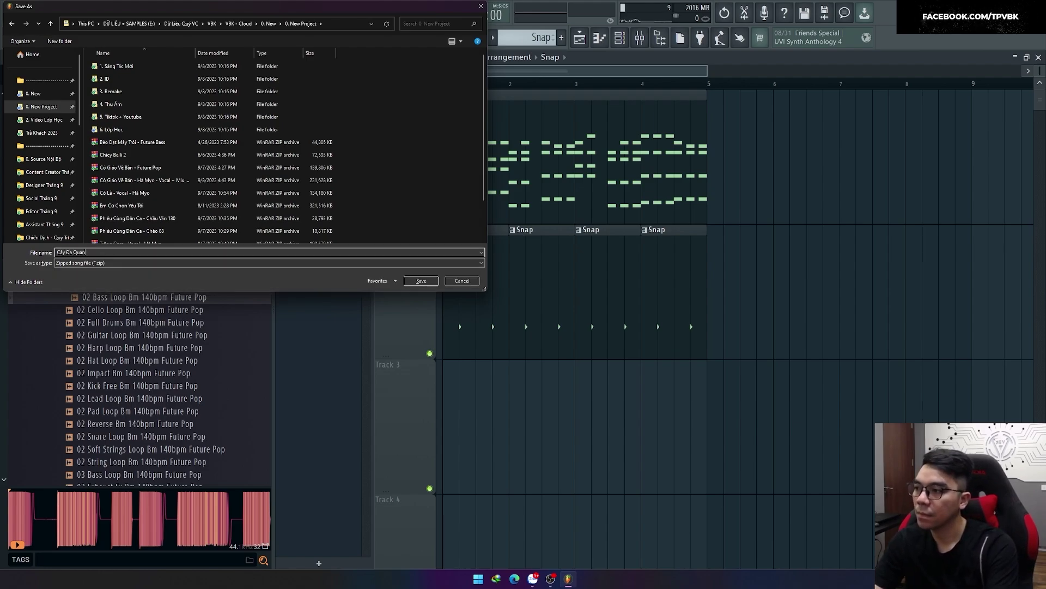
text( Đa Quán Dốc)
key(Return)
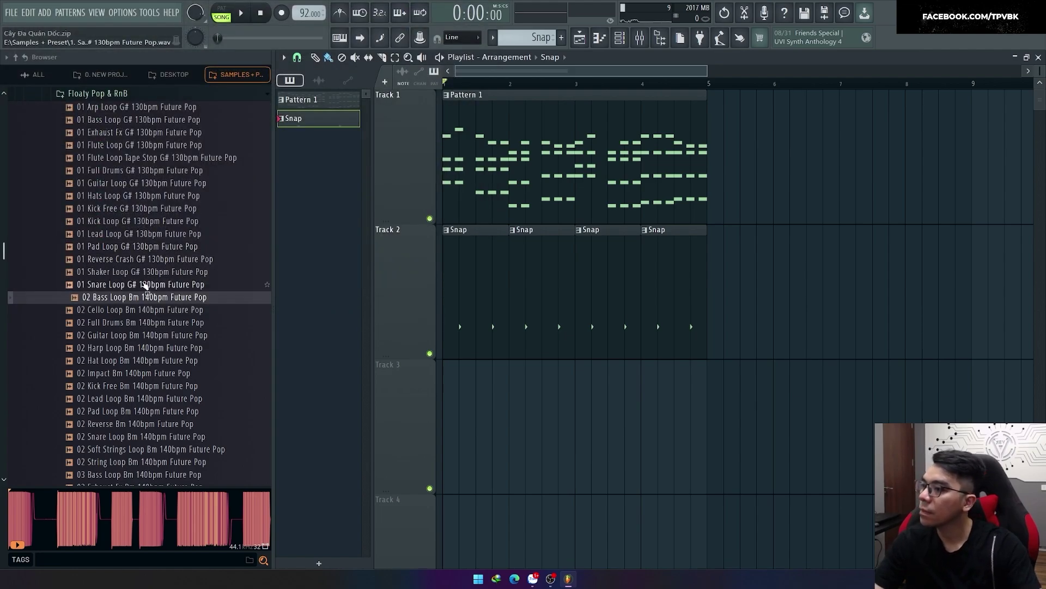
Preview the 01 Arp and 01 Bass loops of Floaty Pop & RnB, then play the arrangement briefly for comparison.
scroll(145, 286, up, 8)
click(139, 414)
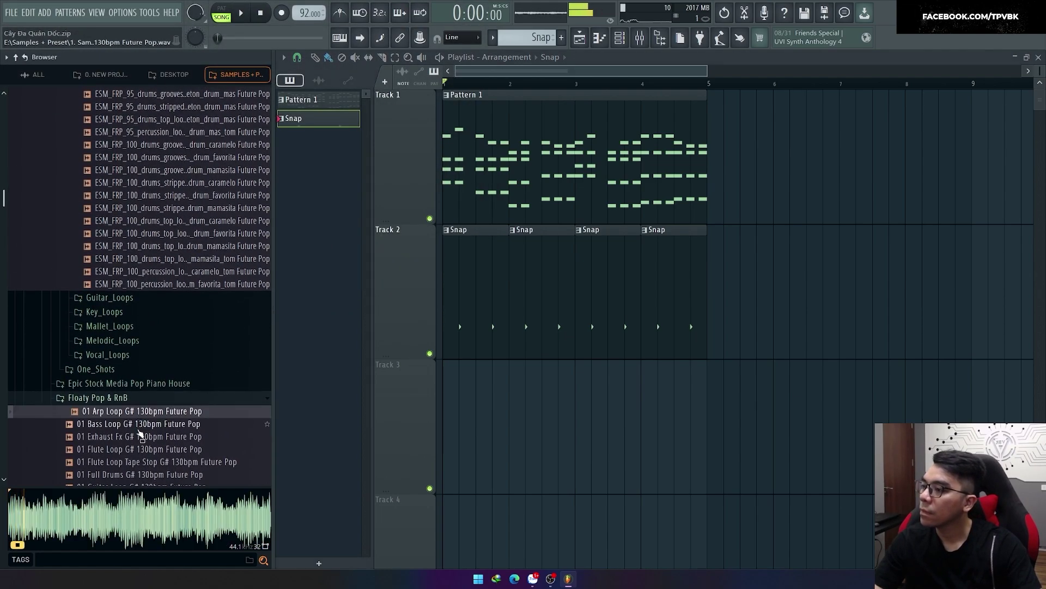
click(139, 427)
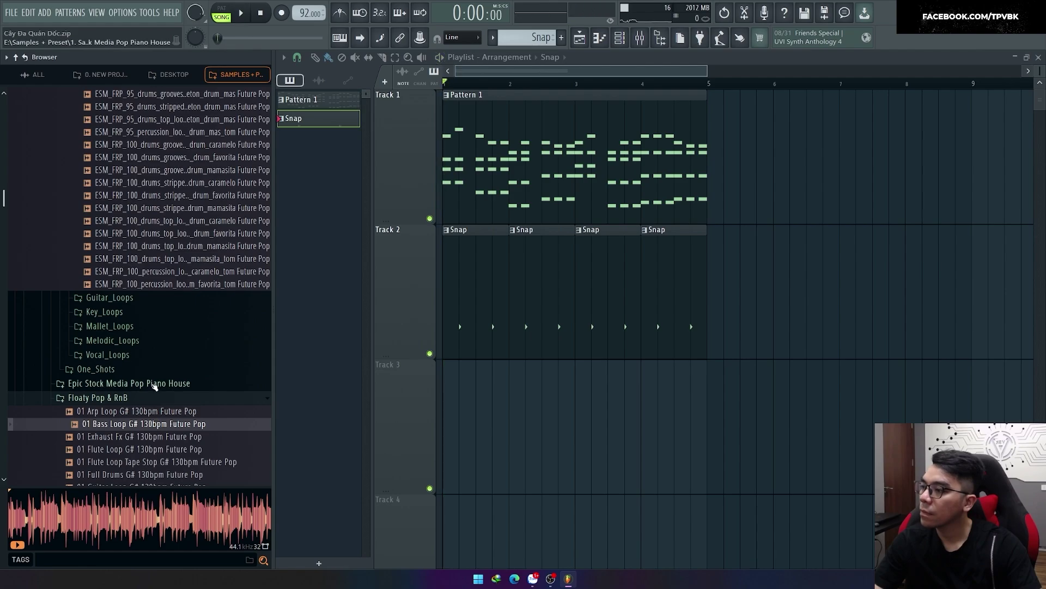
key(space)
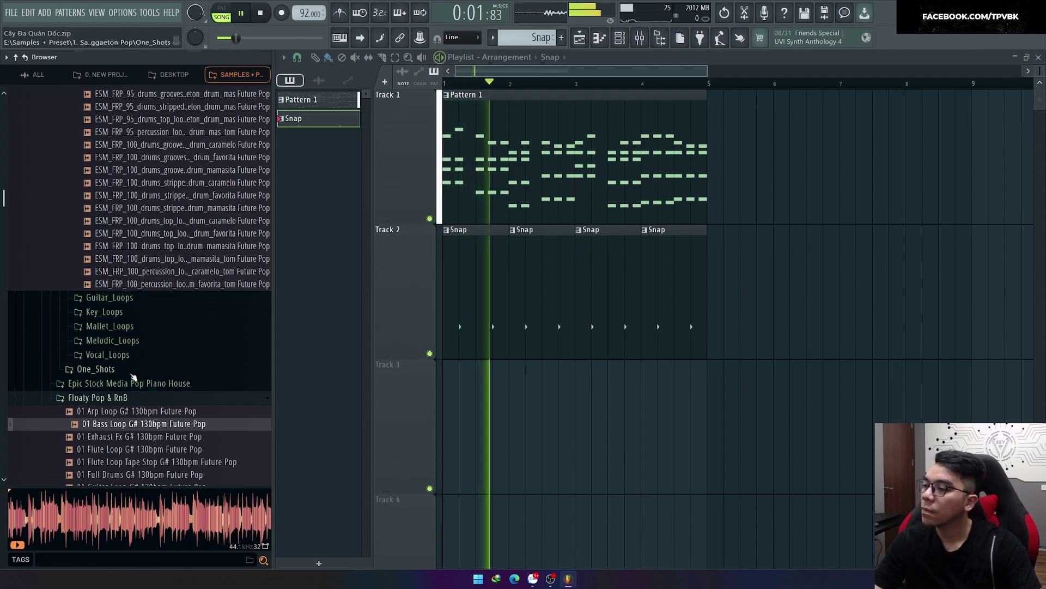
scroll(135, 379, down, 6)
scroll(136, 379, up, 15)
key(space)
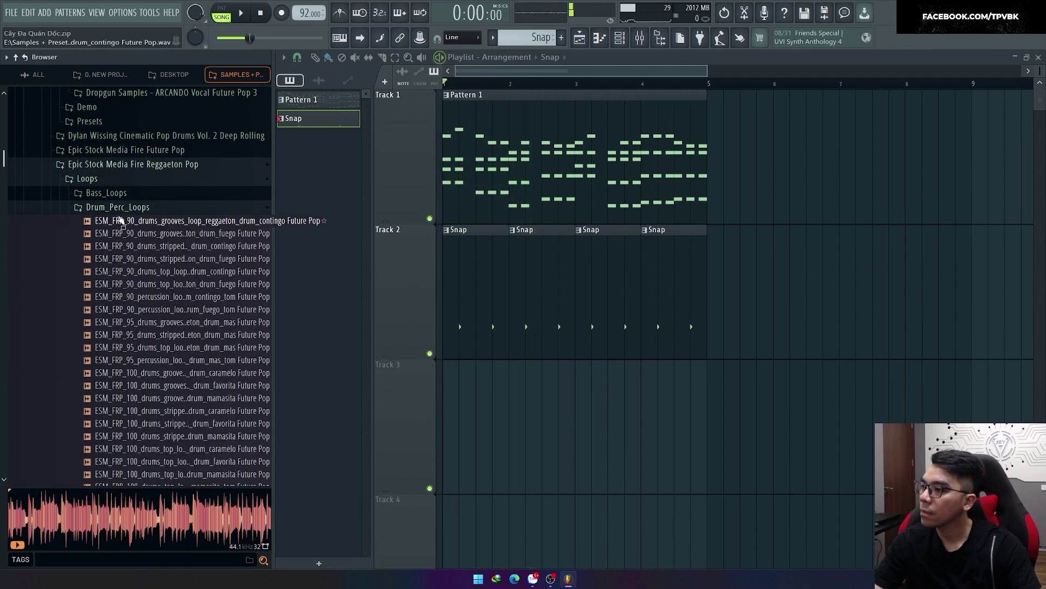
Collapse the reggaeton loops and the 2022 folder, and open the Hat Loop - Hihat Loop folder under 2021 Future Pop drum loops.
click(96, 207)
click(101, 180)
scroll(109, 206, up, 10)
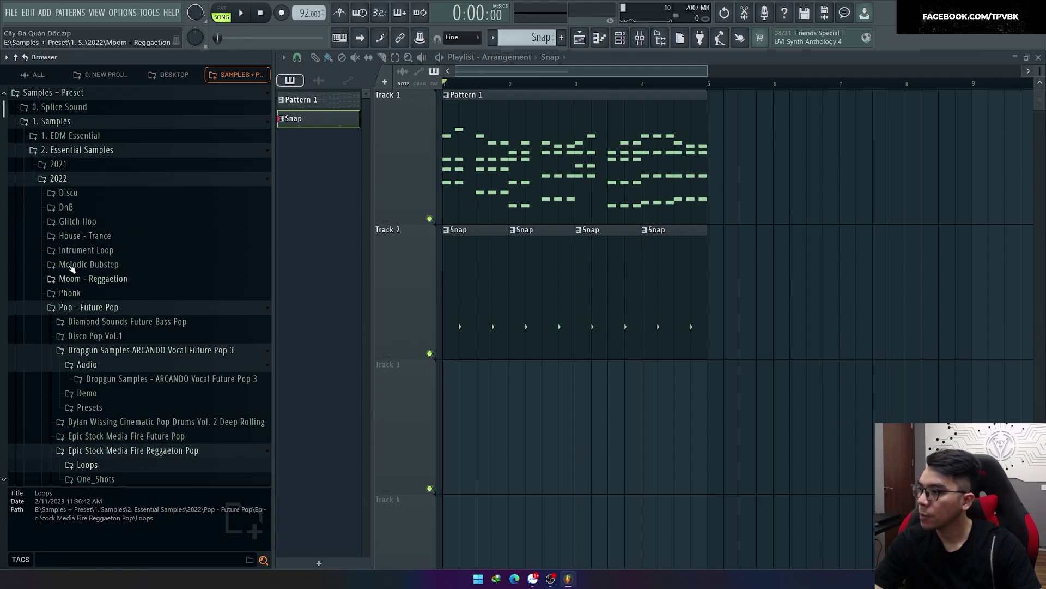
click(66, 178)
click(58, 165)
click(96, 185)
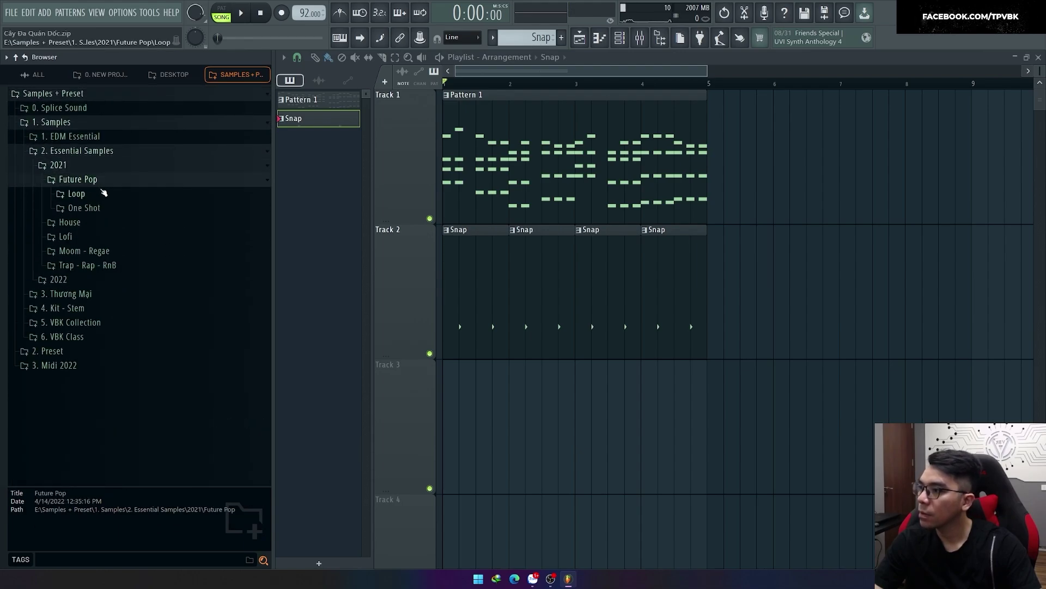
click(103, 193)
click(104, 236)
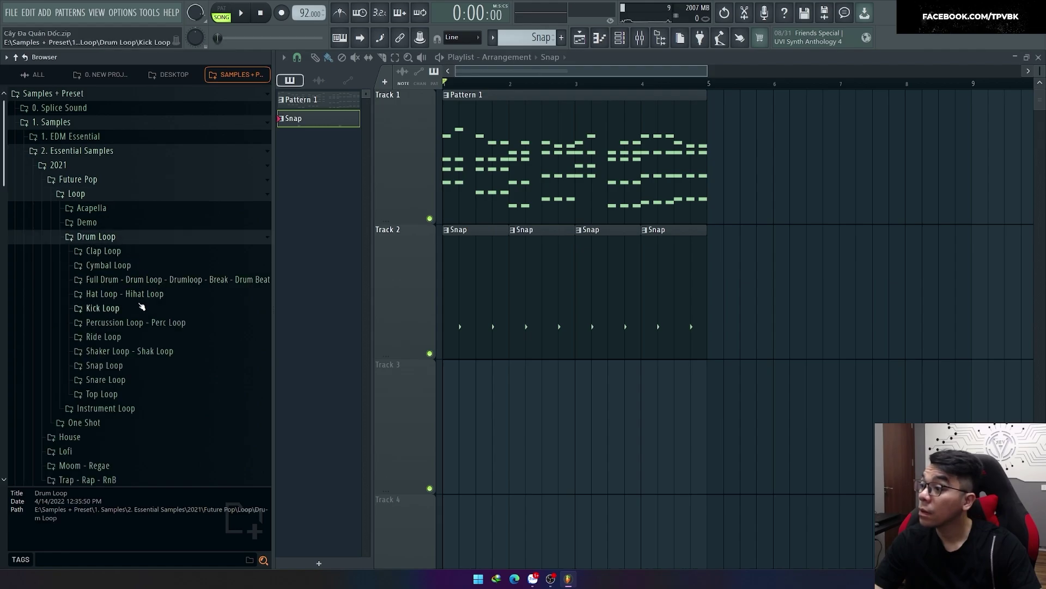
click(125, 293)
click(143, 303)
Audition the VBK Collection Future Pop Vol 1 hi-hat loops, including kit5_drop_hi_hats_145, Hihat 2 and Hihat 3.
click(183, 382)
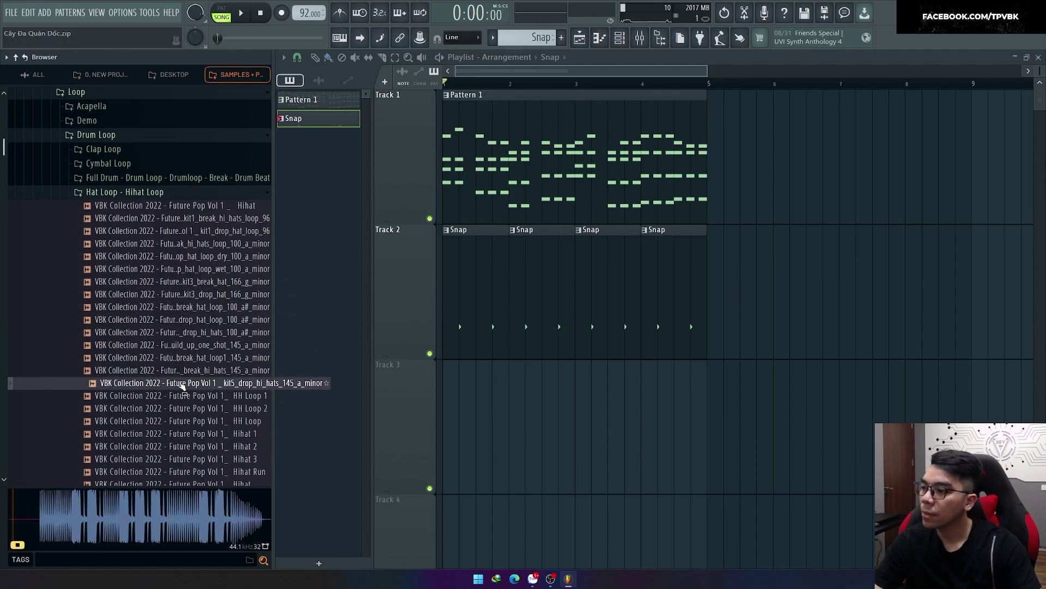
scroll(182, 386, down, 3)
click(188, 373)
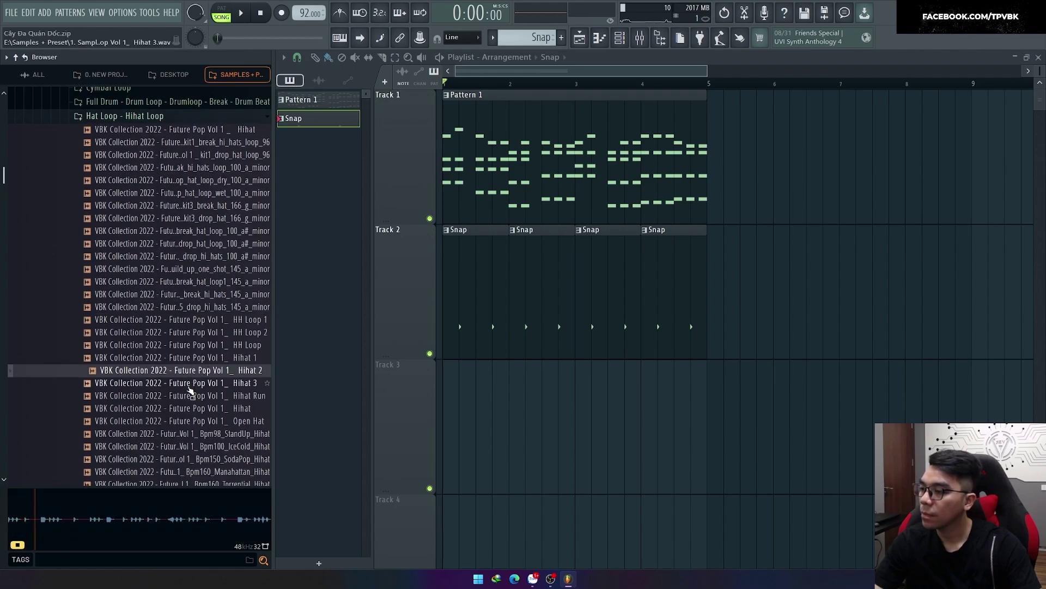
click(189, 388)
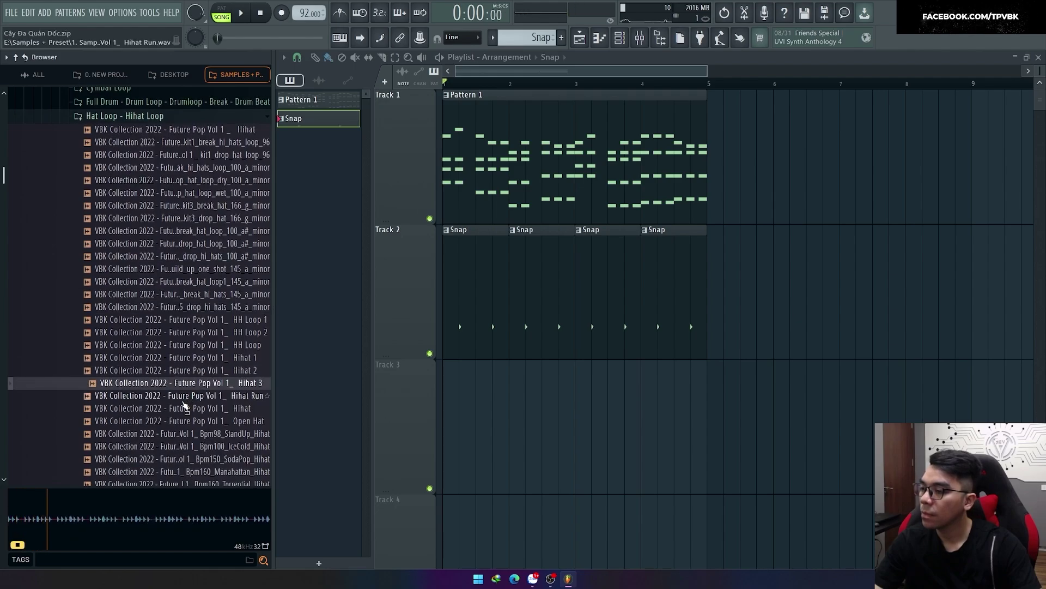
Place the Hihat 3 loop at the start of Track 3 and time-stretch it to 4:00:00 in its clip settings.
drag(184, 406, 468, 412)
double_click(571, 415)
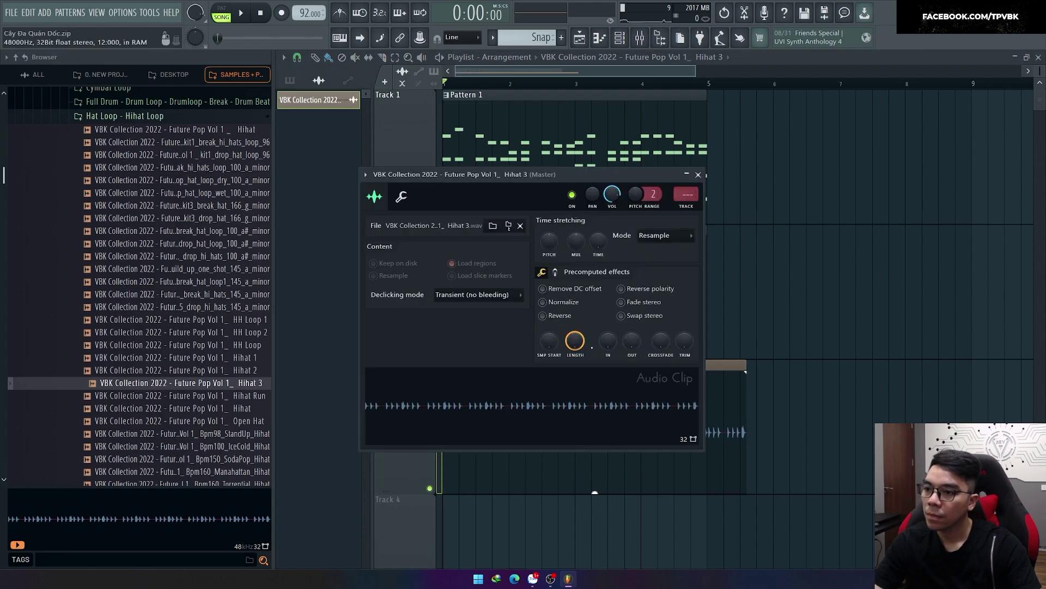
drag(568, 176, 953, 183)
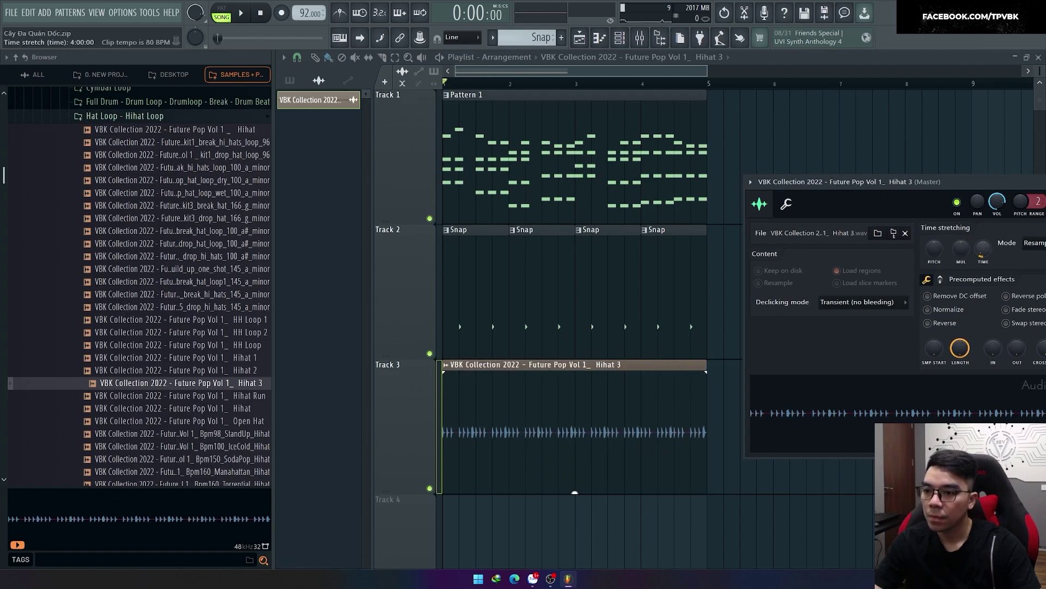
Set the Hihat 3 clip's time-stretching mode to Auto while playing the arrangement, and stop playback.
key(space)
drag(953, 183, 856, 187)
click(953, 247)
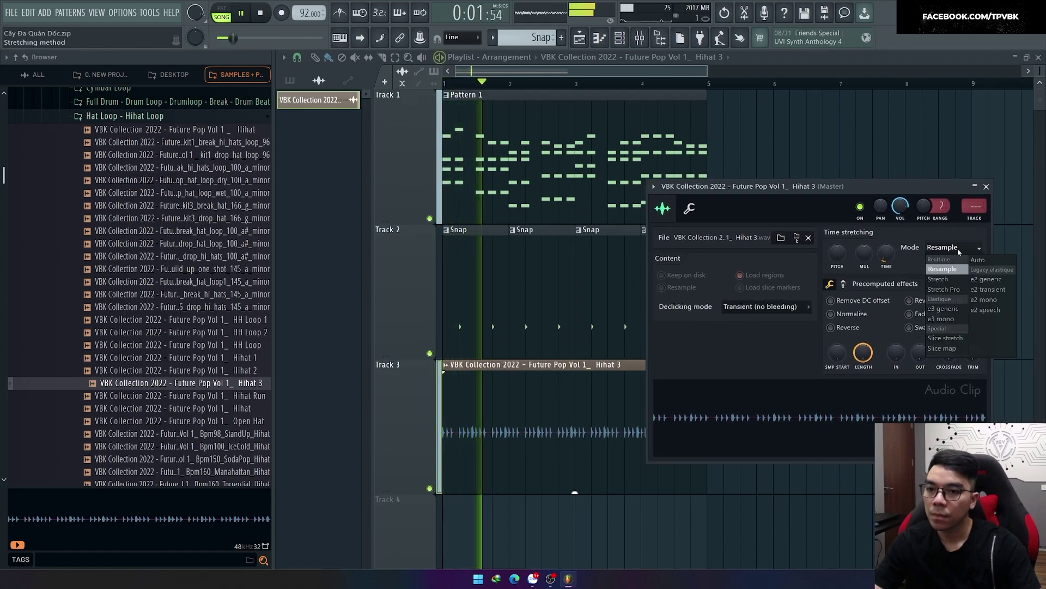
click(948, 260)
key(space)
Audition more hi-hat loops from Hihat Run through Bpm160_Manahattan_Hihat, widening the browser to read the names.
click(185, 395)
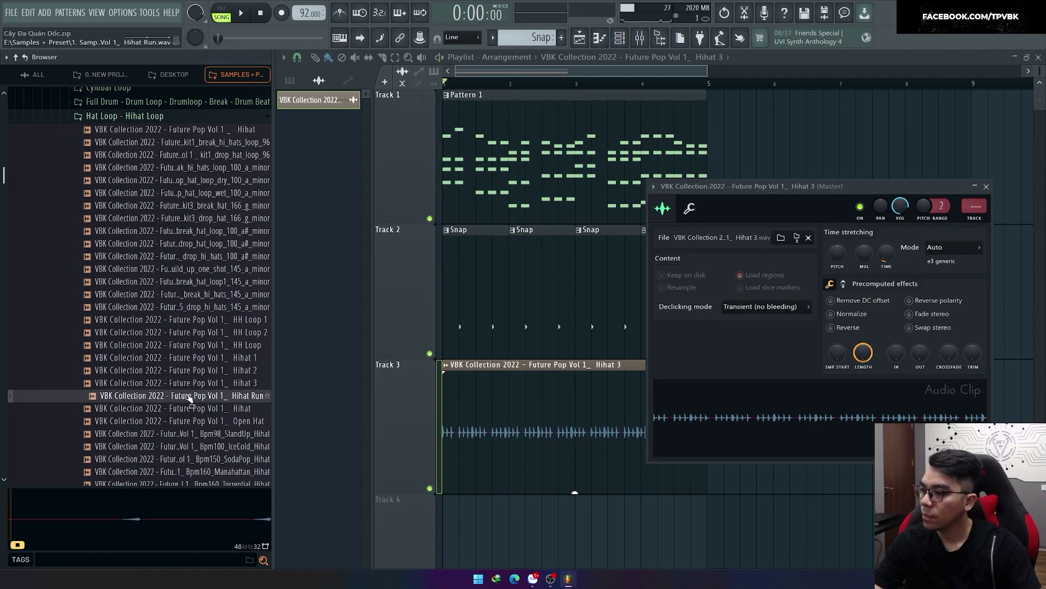
click(187, 407)
click(193, 426)
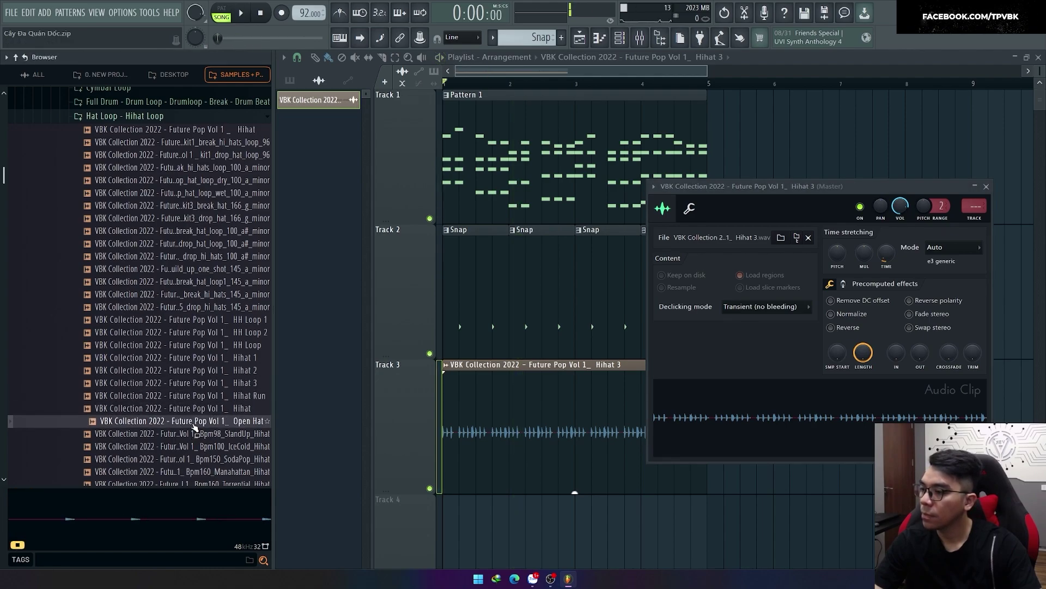
click(195, 433)
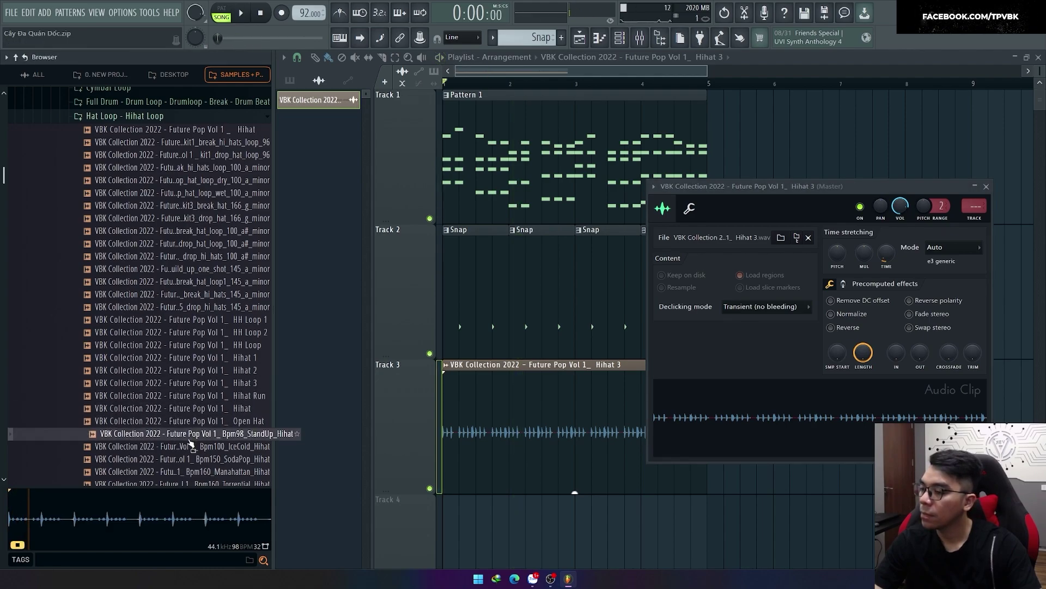
click(194, 446)
scroll(198, 376, down, 4)
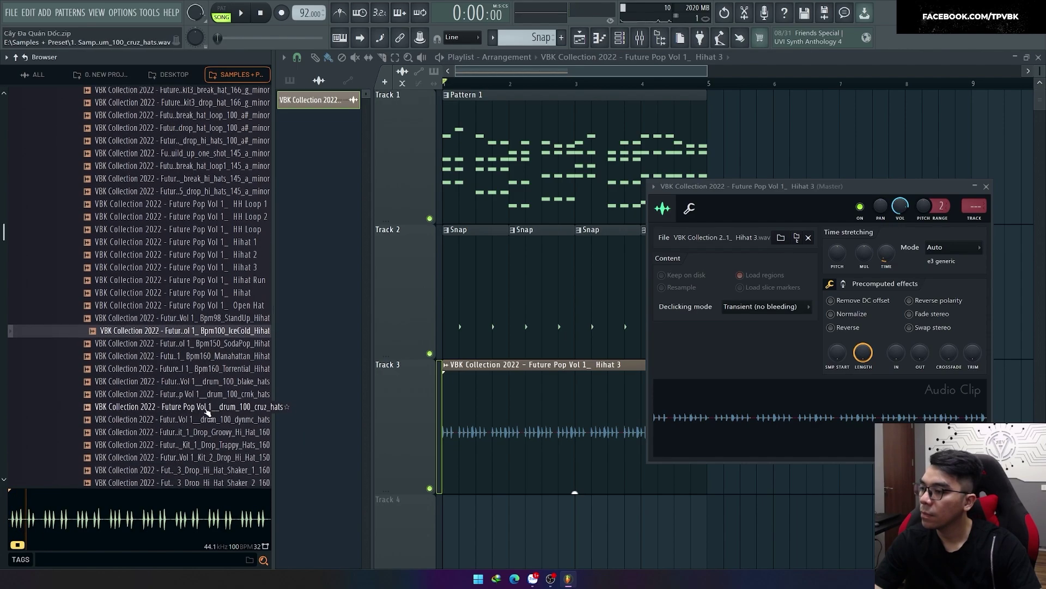
click(202, 307)
click(202, 319)
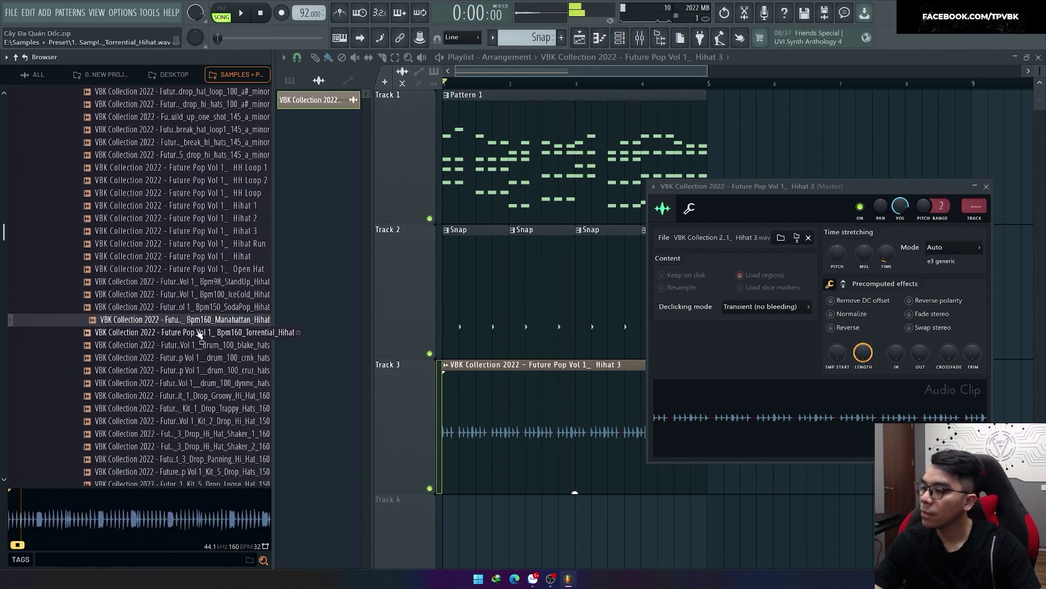
drag(274, 334, 306, 334)
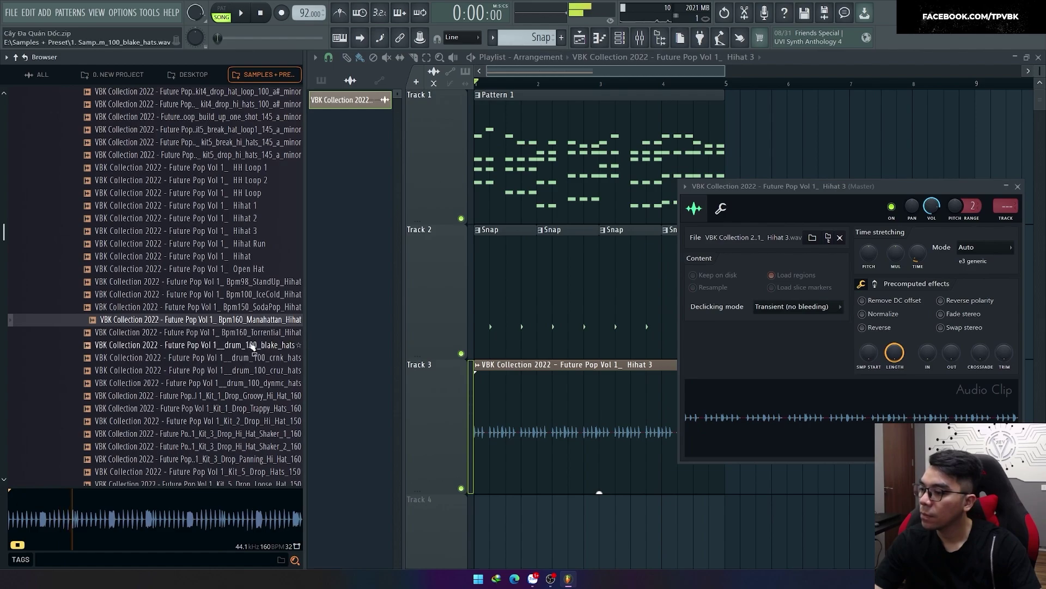
Search the samples for "future pop hat" and audition several of the hi-hats, including SL_DPB_Hat_Tech and 01_Poppin_Drill_2 open hat.
scroll(191, 381, down, 3)
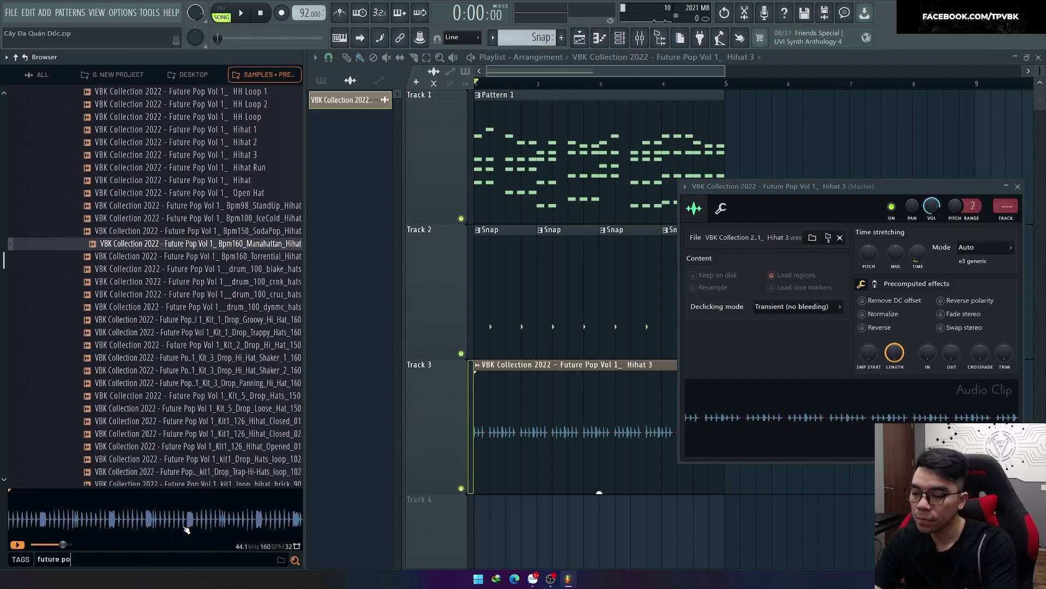
text(at)
click(65, 182)
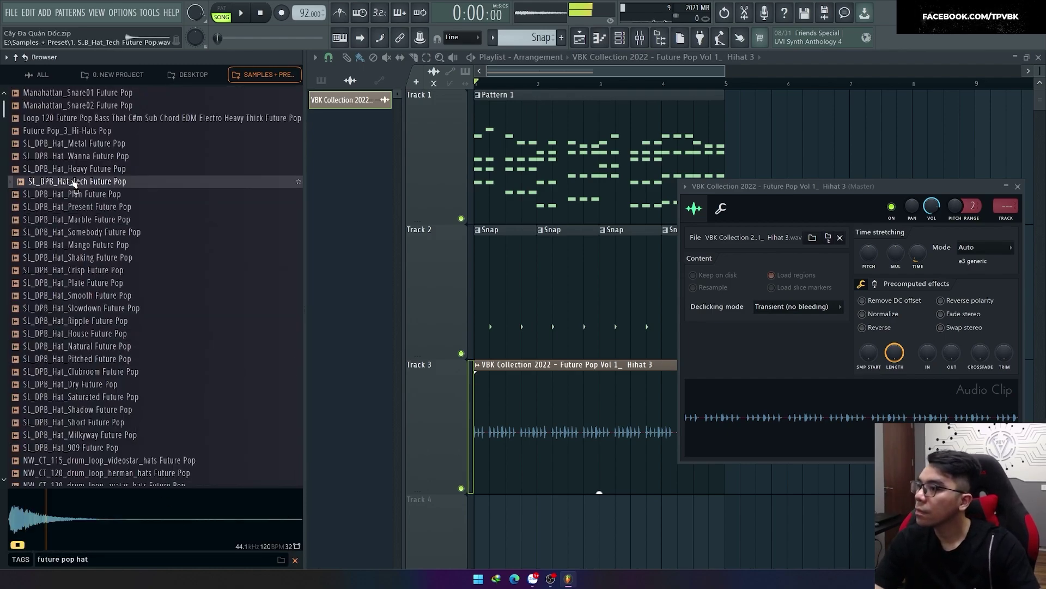
click(76, 207)
click(22, 132)
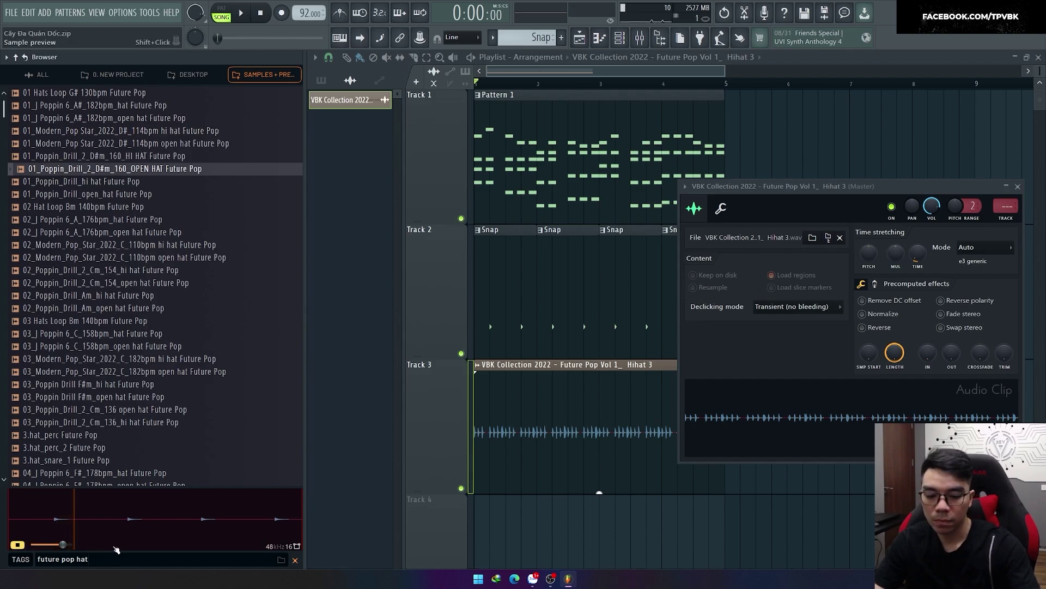
Narrow the search to "future pop hat 90" and audition the chorus swing groove, distorted 909 and broken hi-hat loops.
click(89, 157)
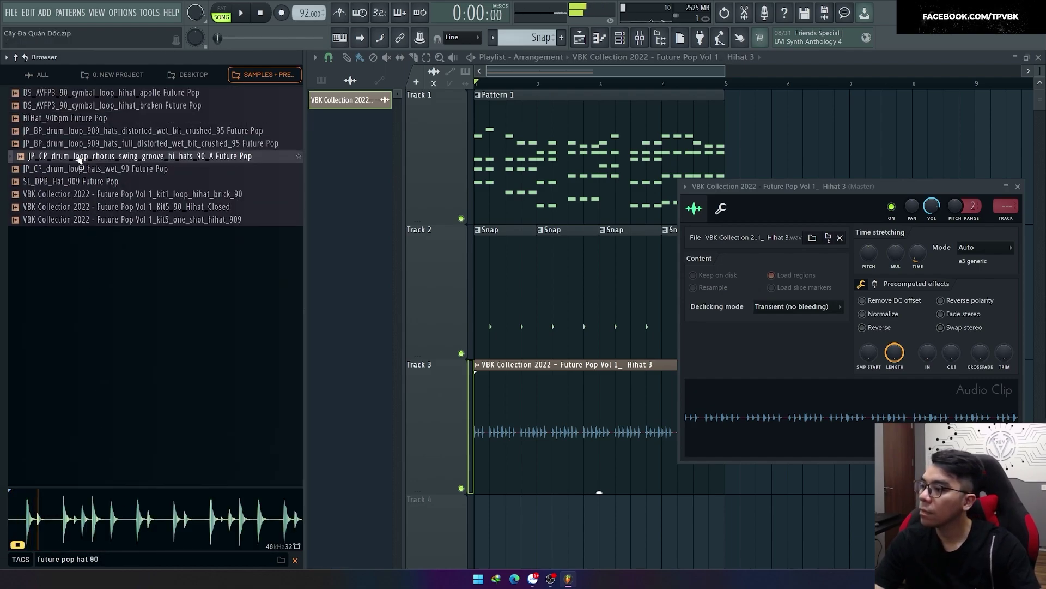
click(76, 132)
click(84, 107)
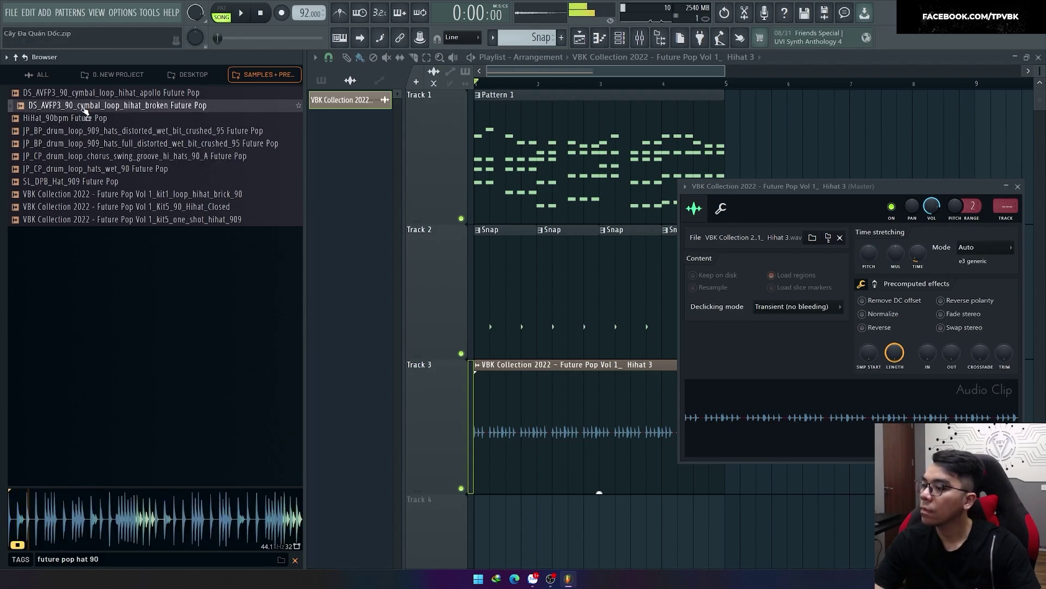
Replace the loop on Track 3 with DS_AVFP3_90_cymbal_loop_hihat_broken Future Pop and time-stretch it to four bars.
drag(93, 108, 599, 439)
double_click(635, 382)
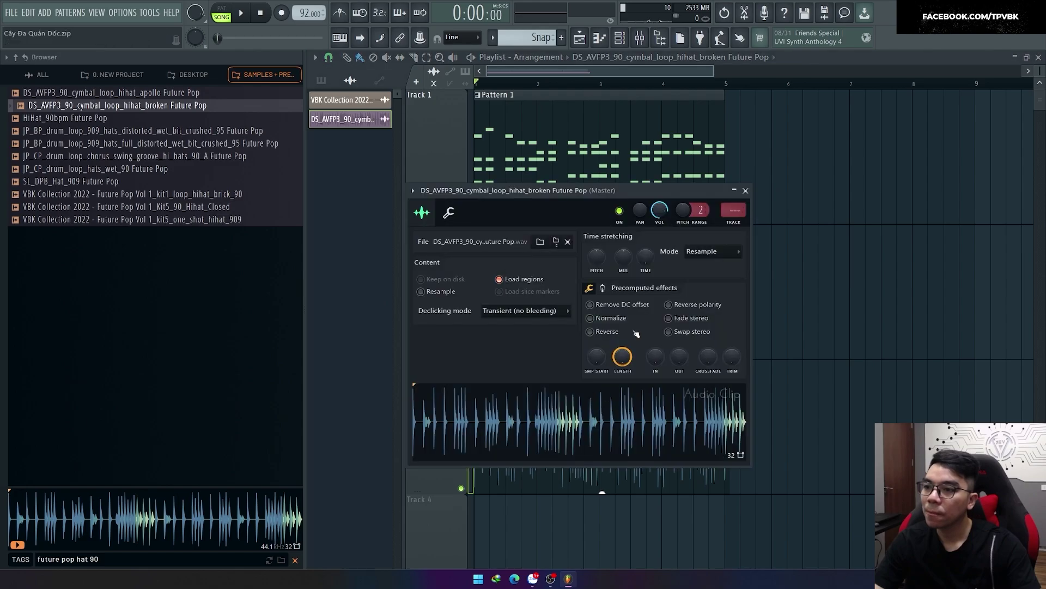
drag(633, 188, 898, 178)
drag(910, 251, 910, 246)
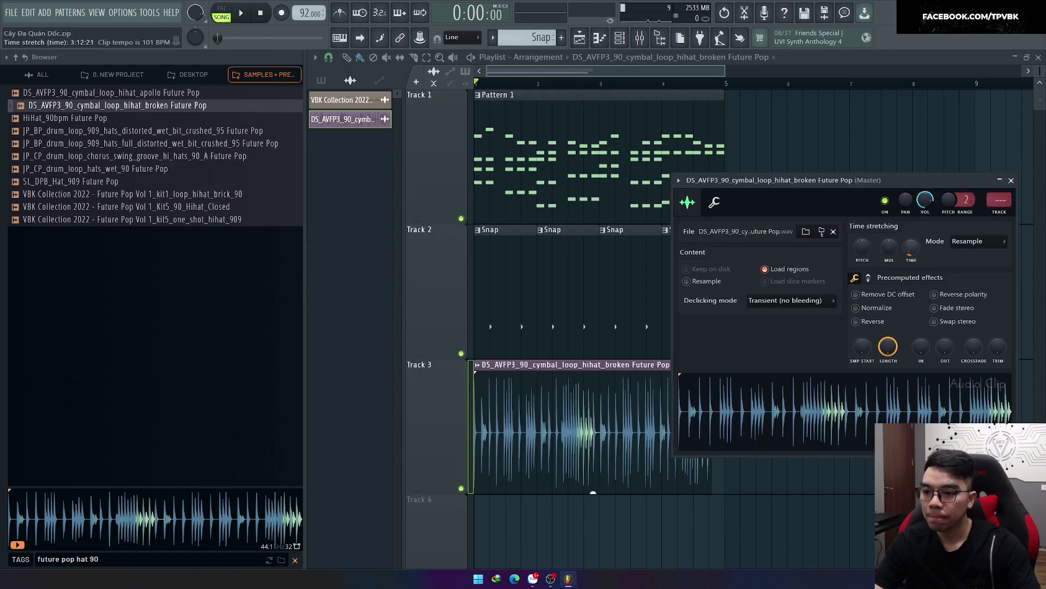
Play the arrangement with the new hi-hat loop, close its clip settings, narrow the browser, reduce the track heights and stop playback.
key(space)
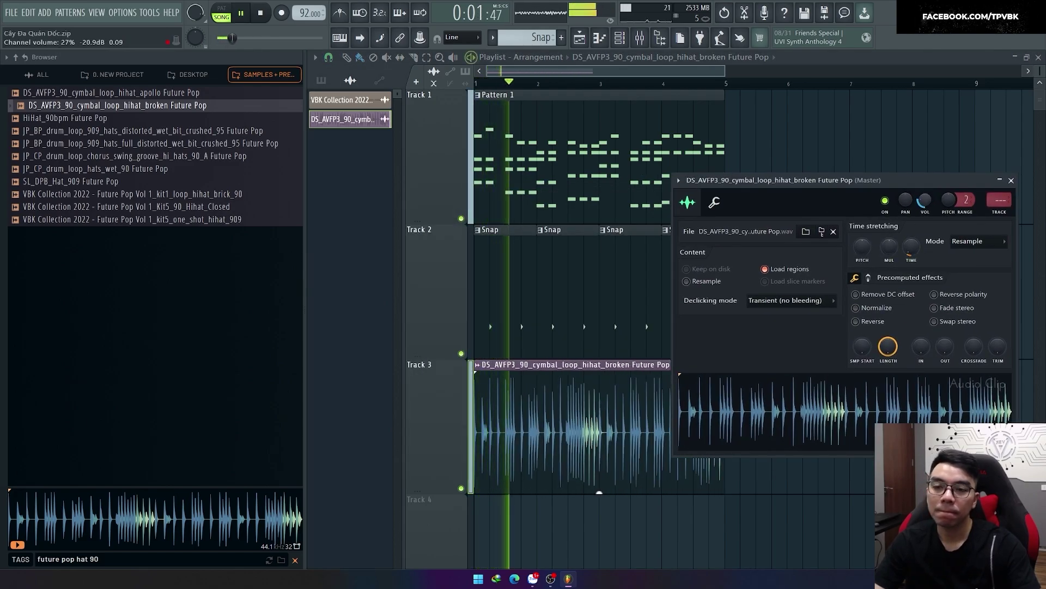
key(Escape)
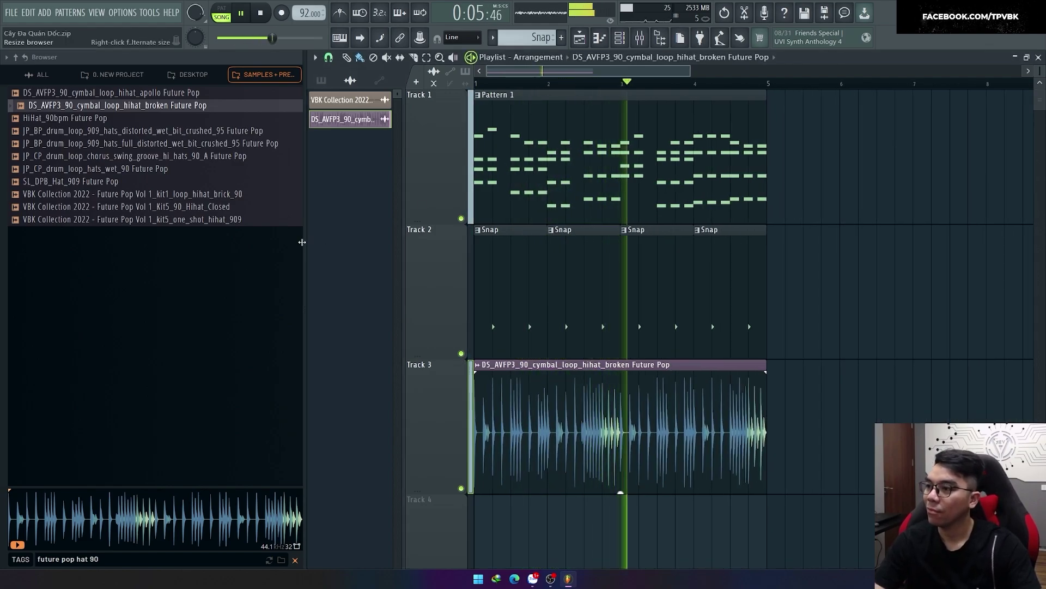
drag(305, 251, 206, 250)
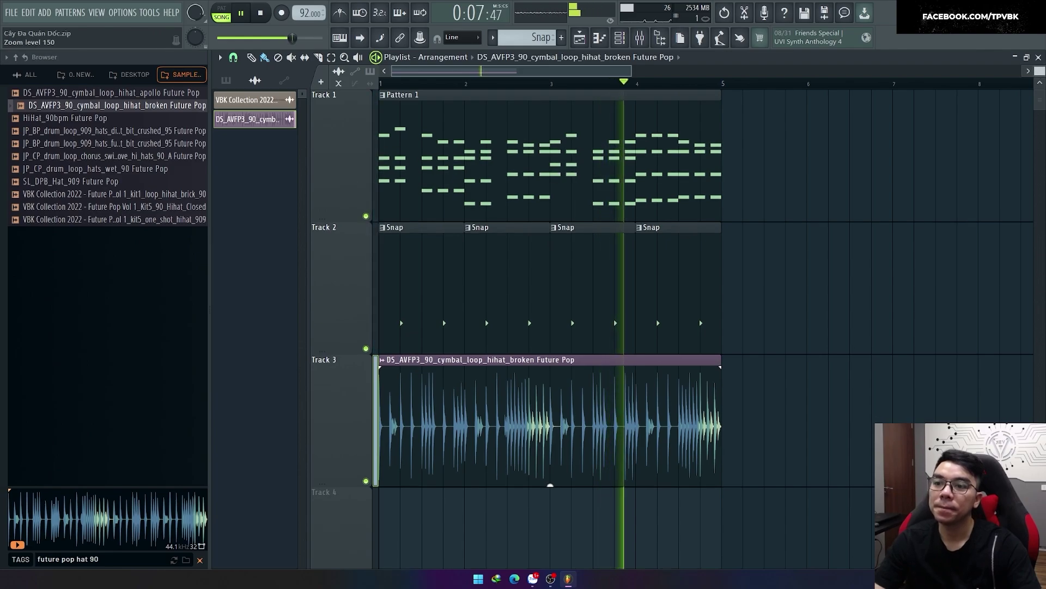
scroll(836, 137, down, 3)
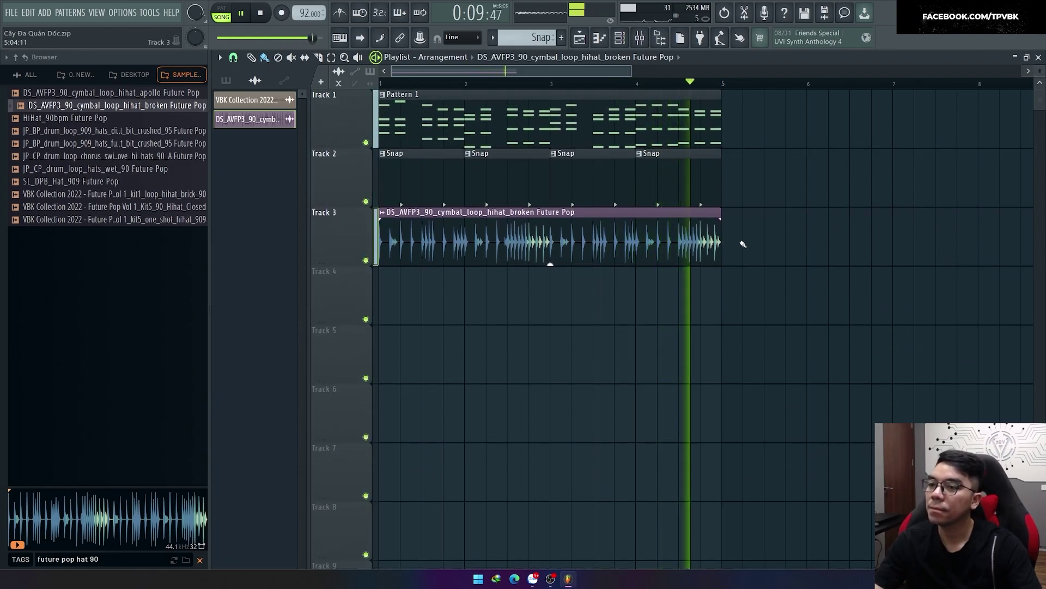
key(space)
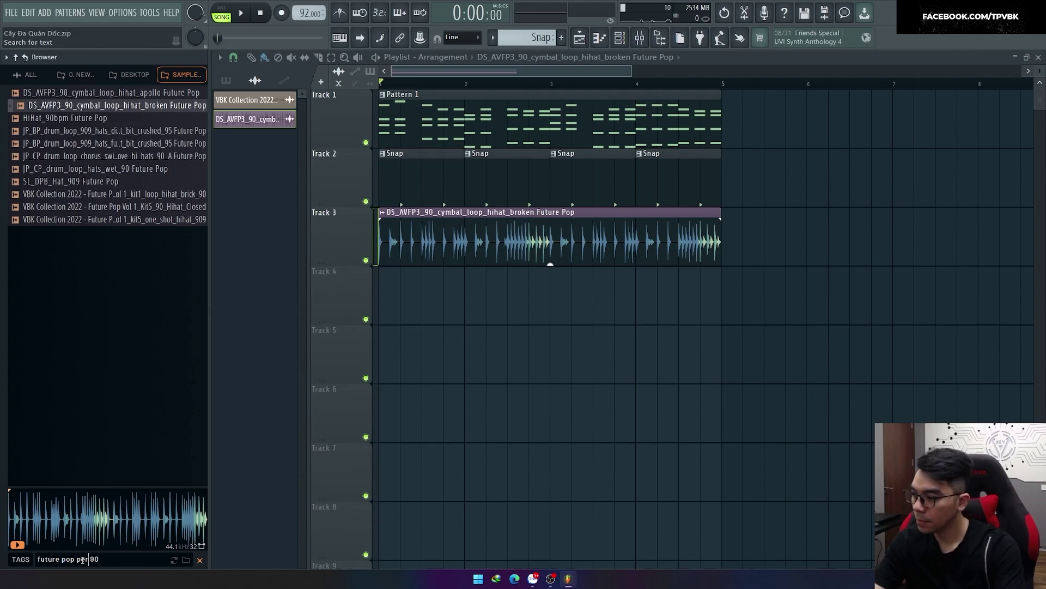
Search the samples for "future pop perc 90" and audition the snaps_stereo and snare_apollo percussion loops.
text(c)
click(77, 169)
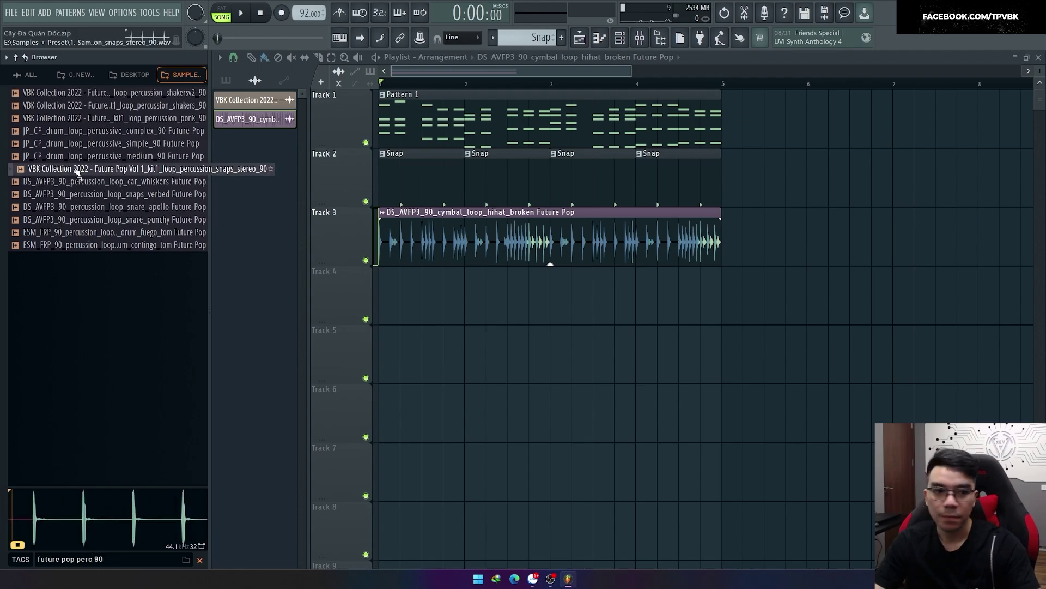
click(91, 208)
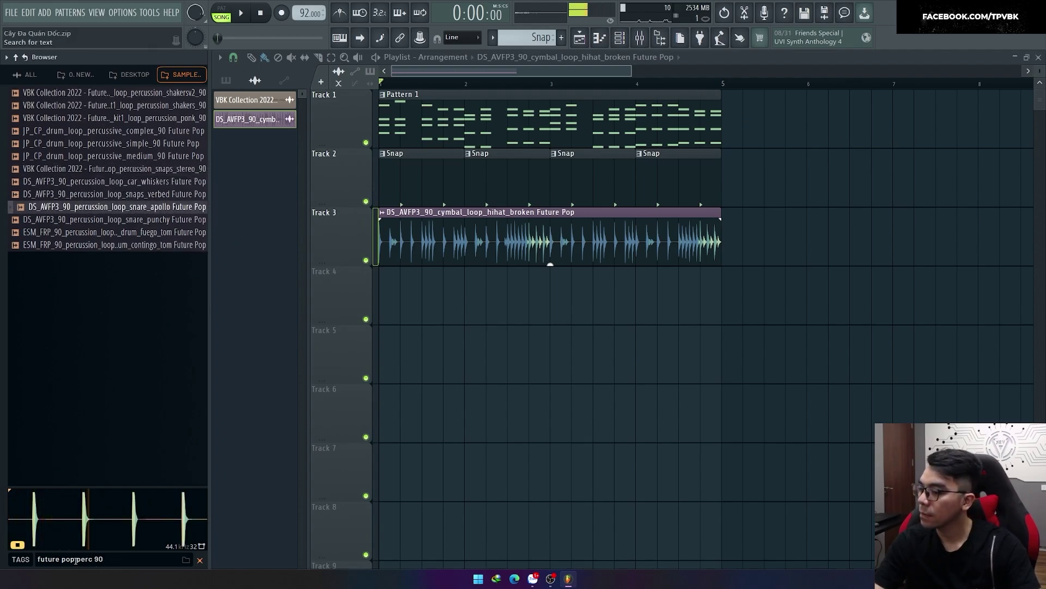
Broaden the search to "perc 90" and audition percussion loops from 01 RNB MOODS through 5A - 90 drums32 Salsa Percucion.
key(Return)
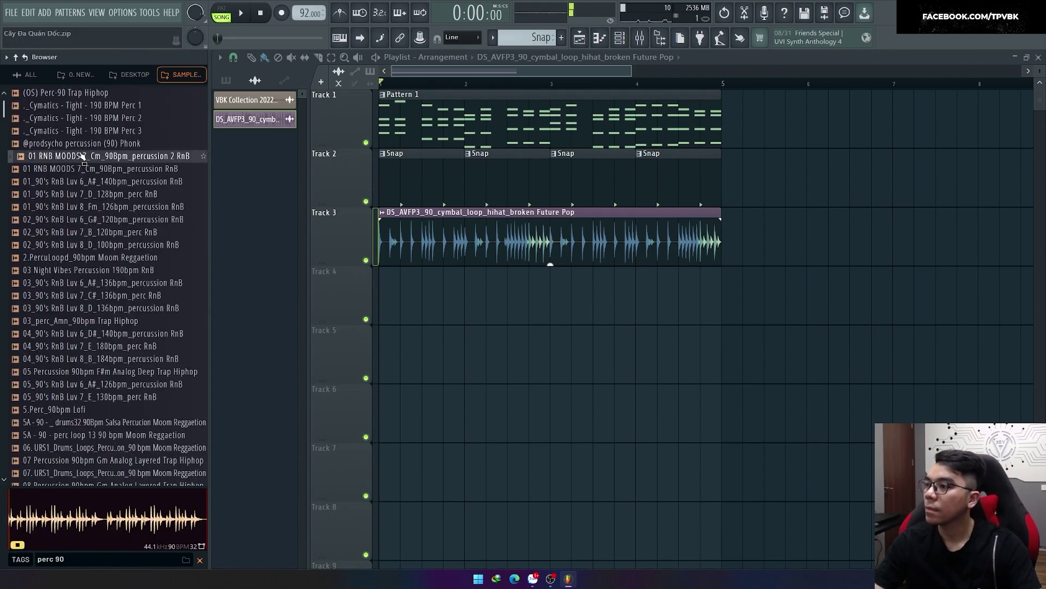
click(75, 246)
click(104, 321)
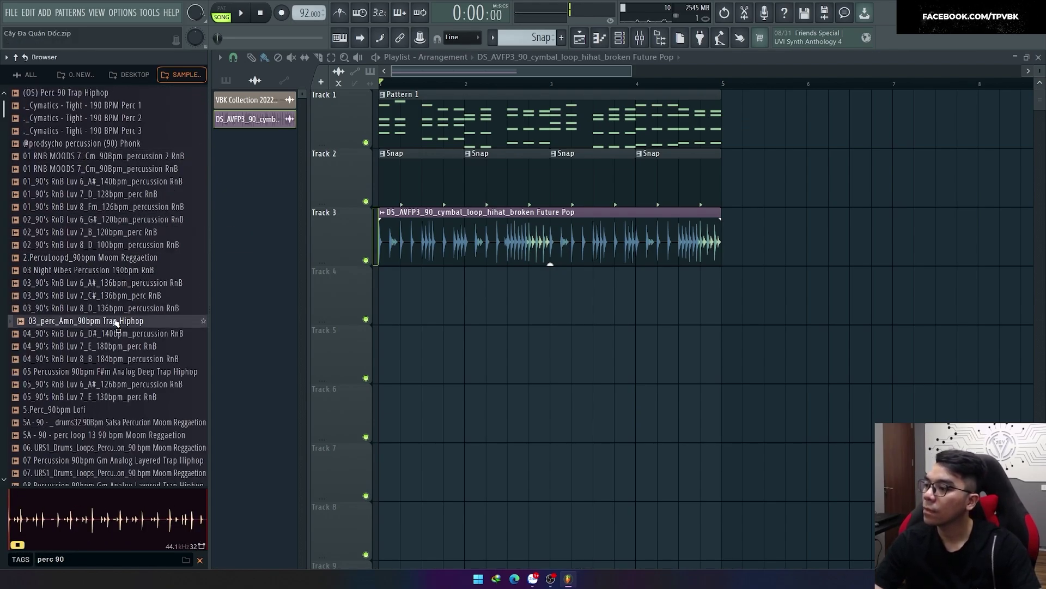
scroll(115, 294, down, 2)
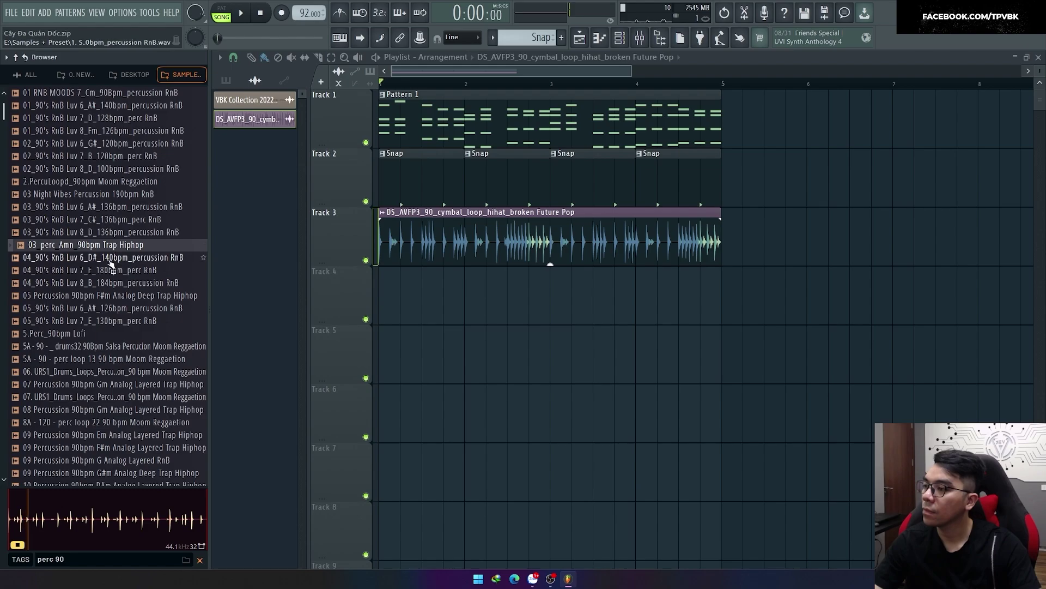
click(110, 260)
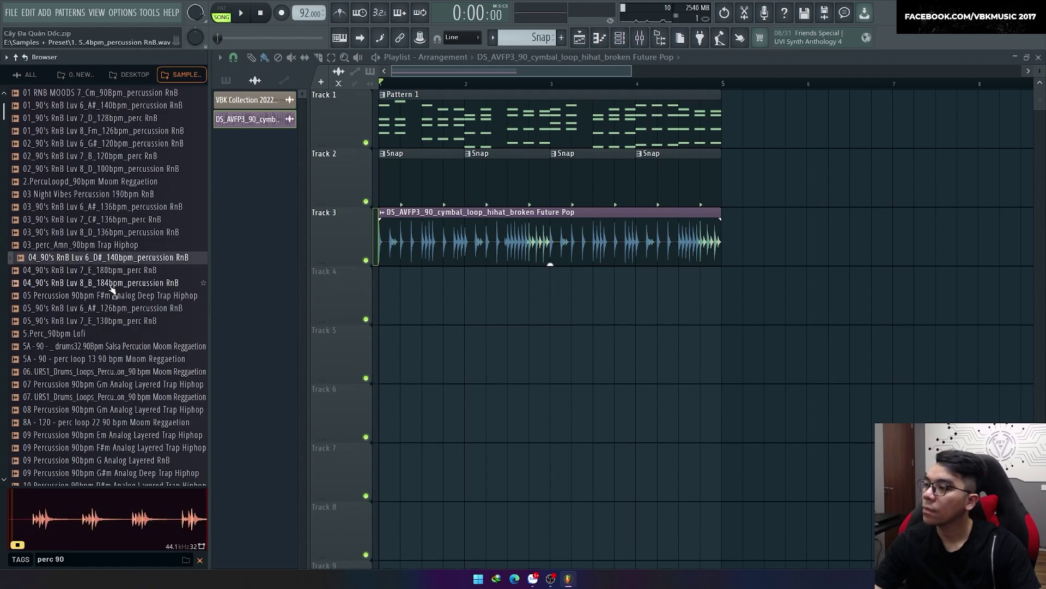
click(107, 347)
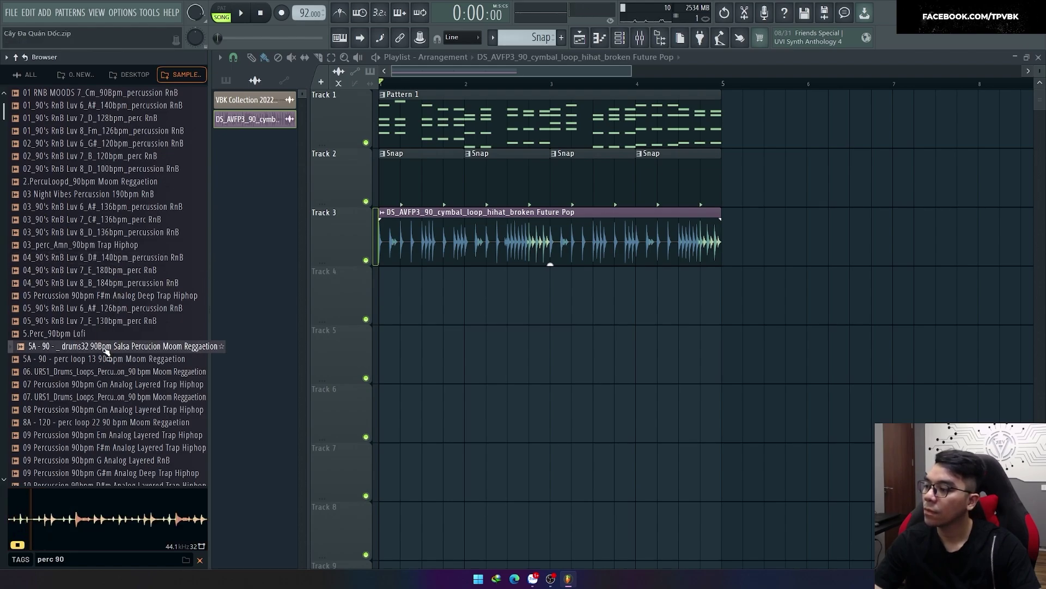
Try the 5A - 90 drums32 Salsa Percucion loop at the start of Track 4, time-stretched to two bars, while playing the arrangement.
drag(106, 354, 375, 306)
double_click(382, 299)
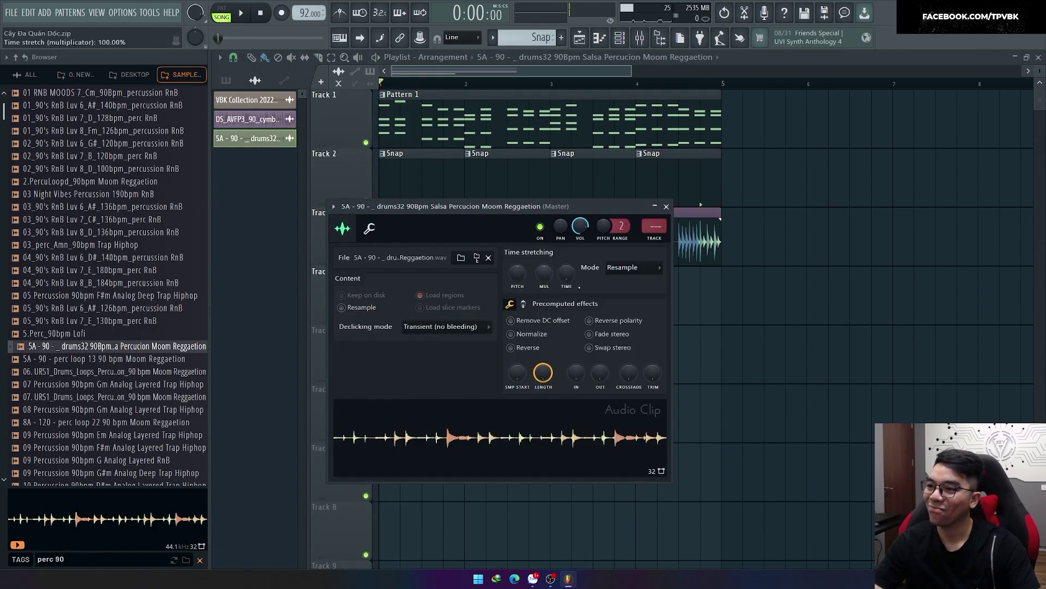
drag(600, 206, 922, 281)
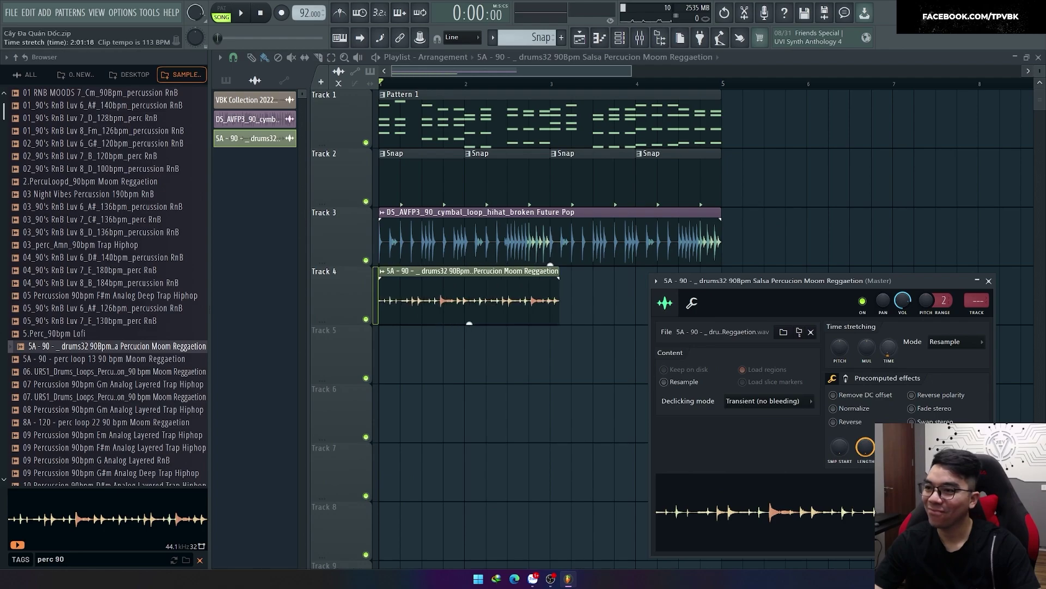
key(space)
click(988, 282)
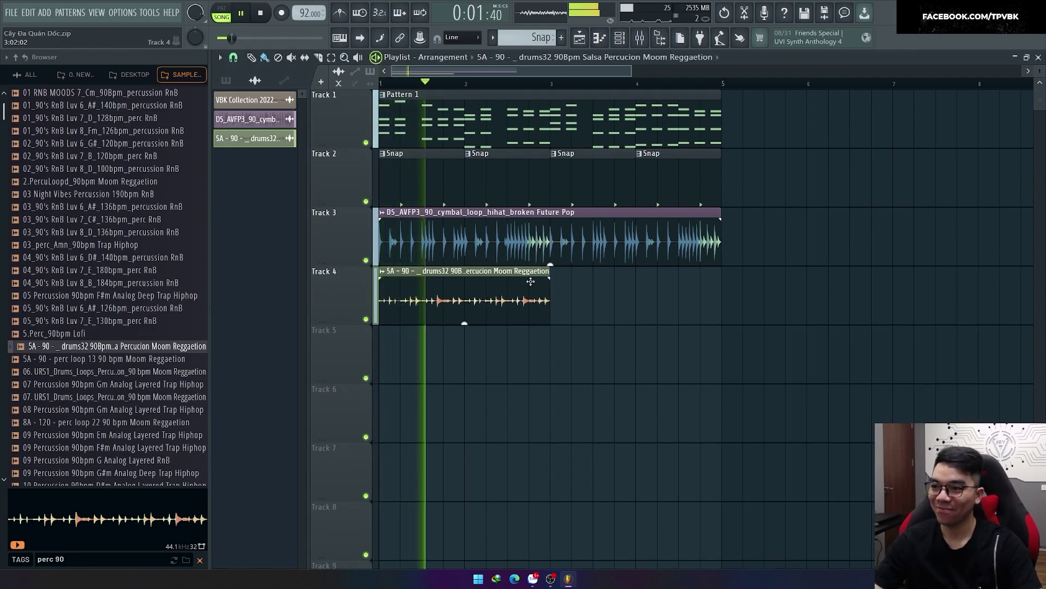
Stop playback and remove the Salsa Percucion loop from Track 4.
click(630, 299)
key(space)
right_click(630, 299)
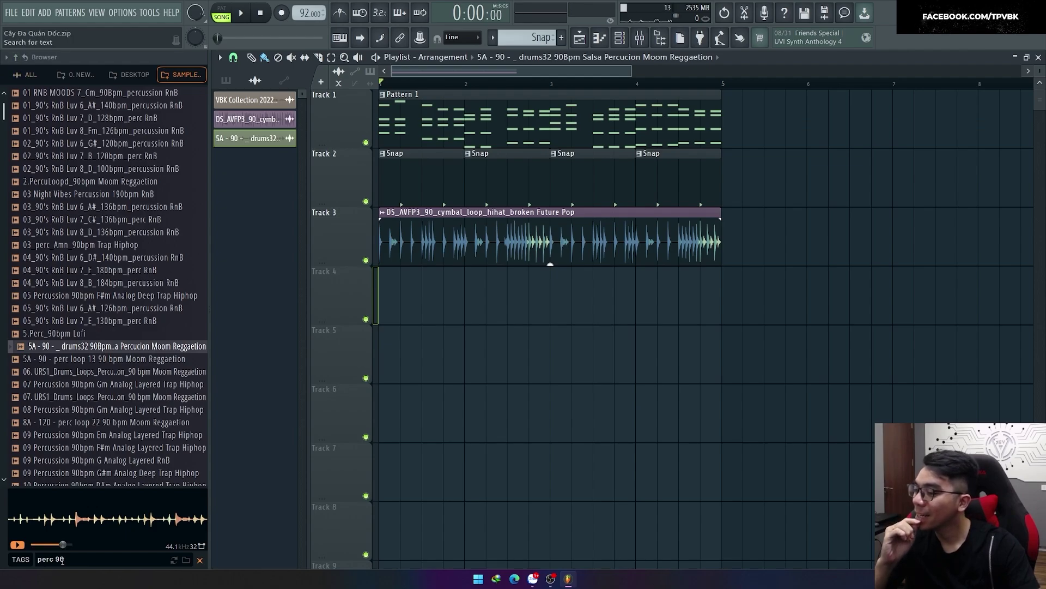
Look through the browser's project folders, return to Samples + Preset and collapse its expanded 1. Samples tree.
click(116, 76)
click(68, 76)
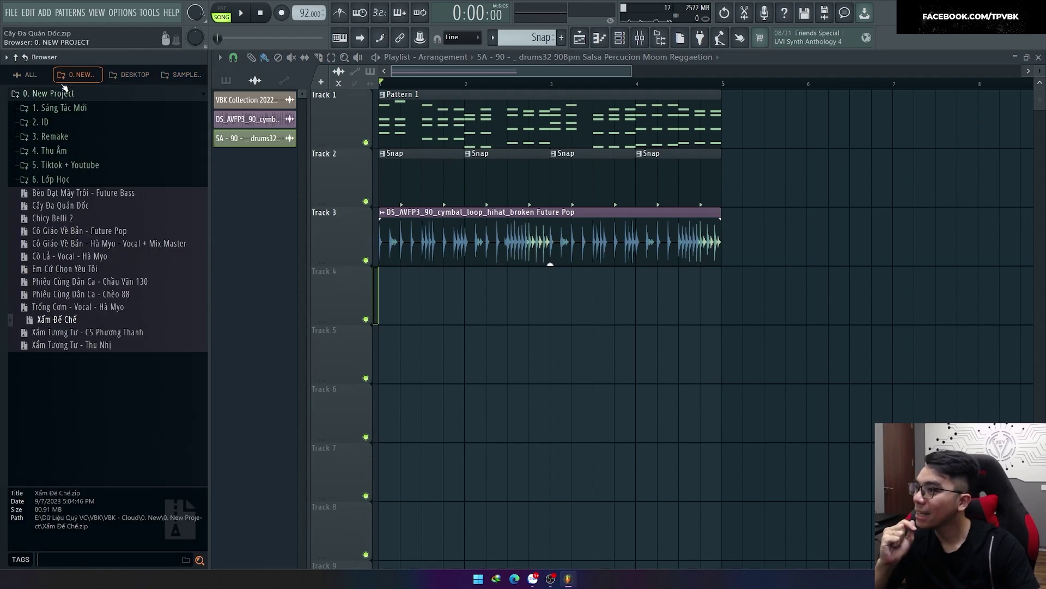
click(183, 75)
scroll(40, 165, up, 10)
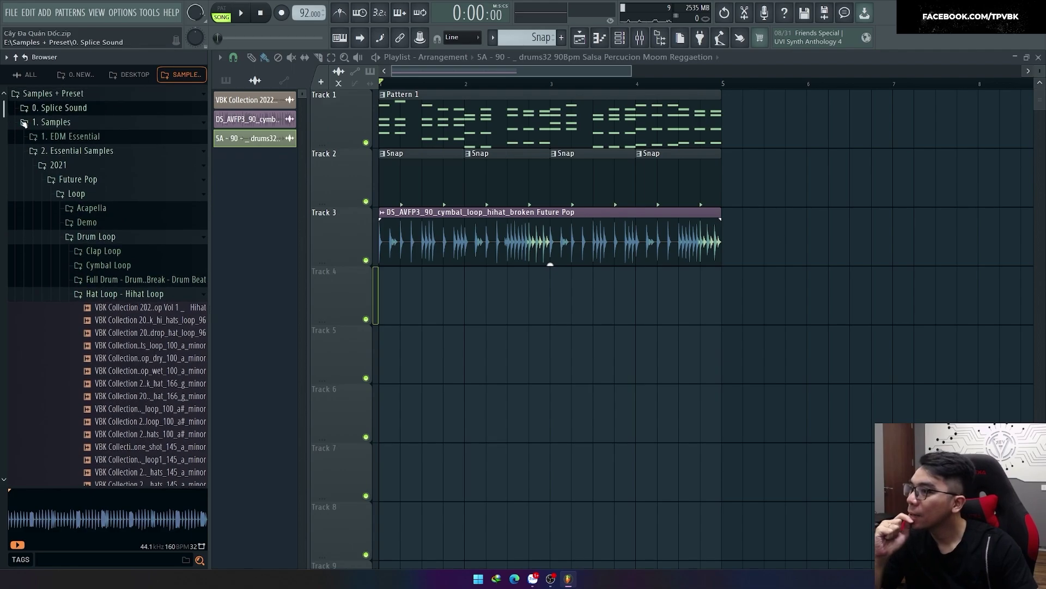
click(35, 151)
click(37, 124)
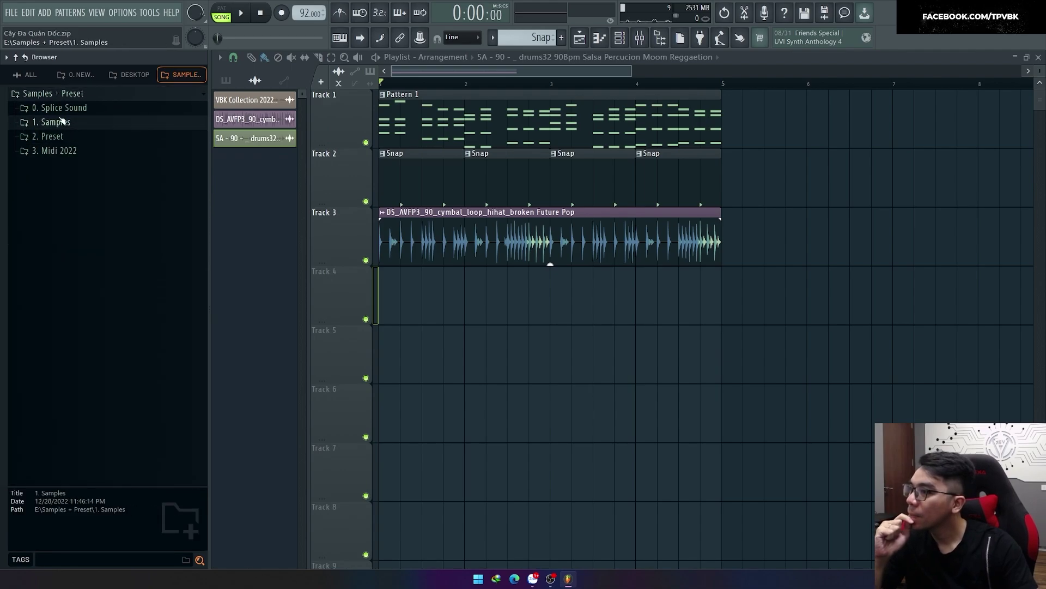
Open the ACID WAV folder of the THIS_IS_VIETNAM pack under 1. Samples, 3. Thương Mại.
click(61, 121)
click(69, 165)
click(81, 251)
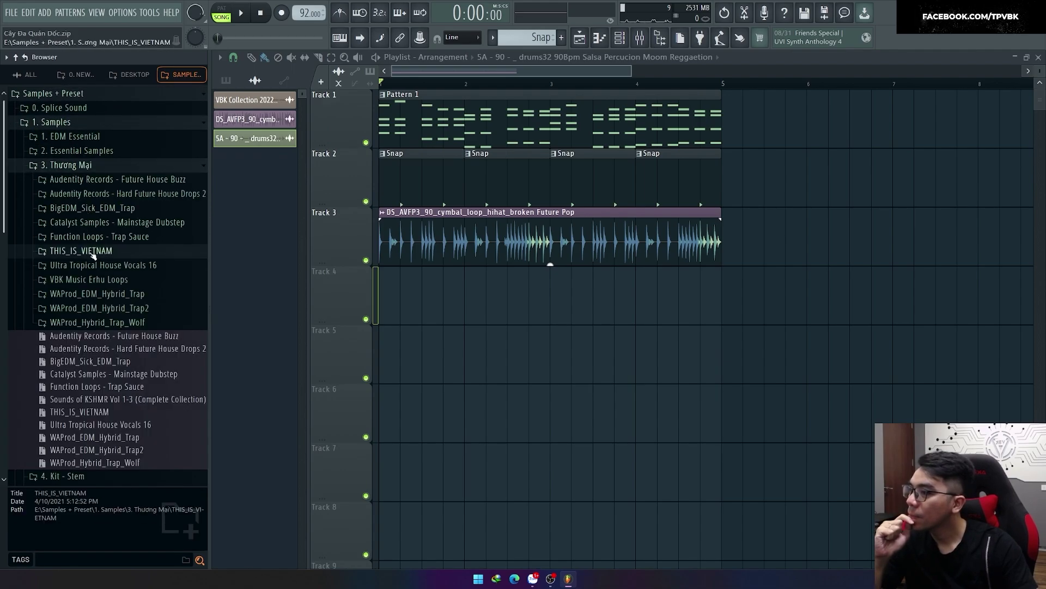
click(76, 265)
click(109, 281)
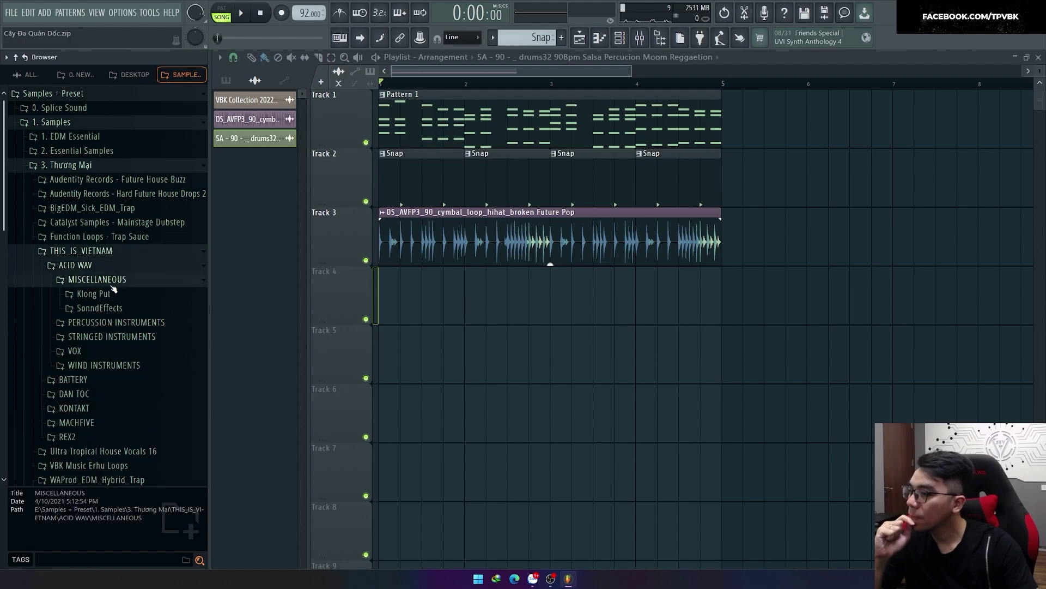
Open the Loops folder under PERCUSSION INSTRUMENTS and audition Dan Moi_Loop_02_bpm_86.3_C and Misc_Loop_04_bpm_93.2.
click(113, 283)
click(115, 294)
click(121, 307)
scroll(119, 324, down, 4)
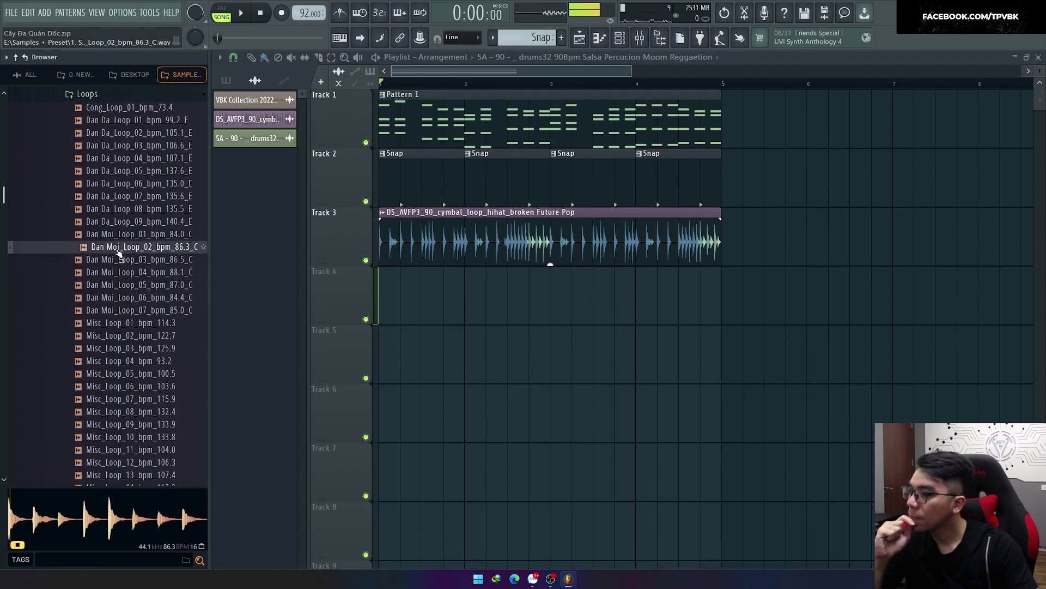
click(134, 360)
scroll(134, 364, down, 2)
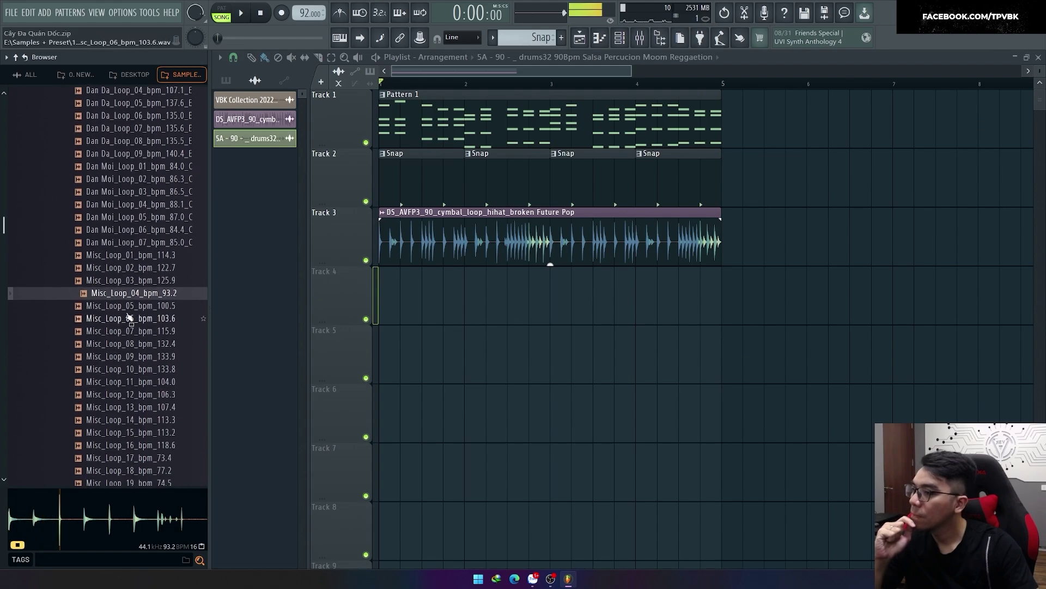
Place Misc_Loop_04_bpm_93.2 at the start of Track 4 and autodetect its tempo for time-stretching to the project.
drag(147, 288, 393, 297)
double_click(414, 294)
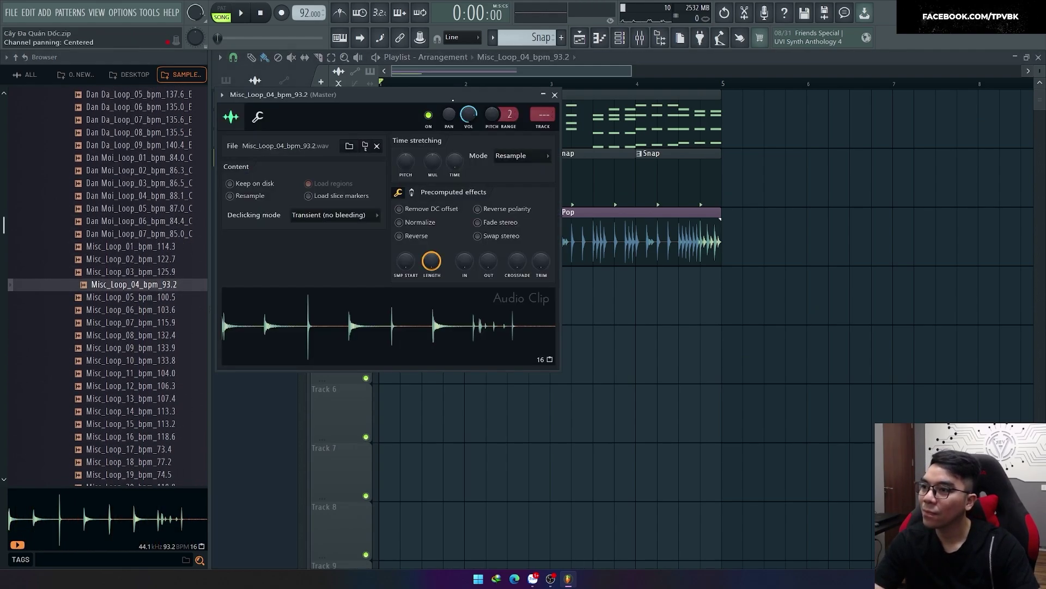
drag(452, 99, 793, 175)
right_click(796, 236)
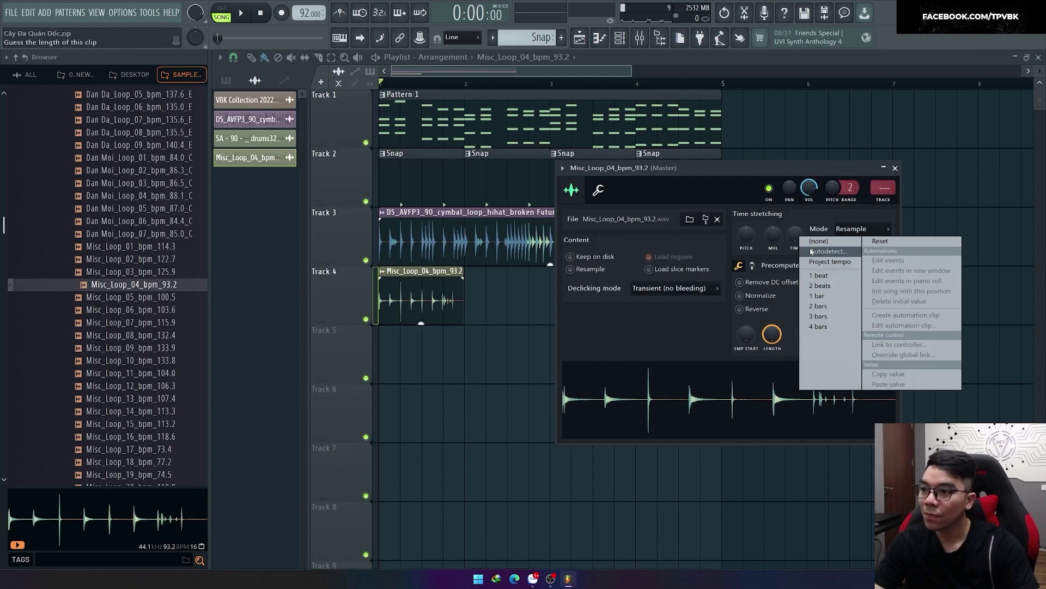
click(826, 251)
click(533, 287)
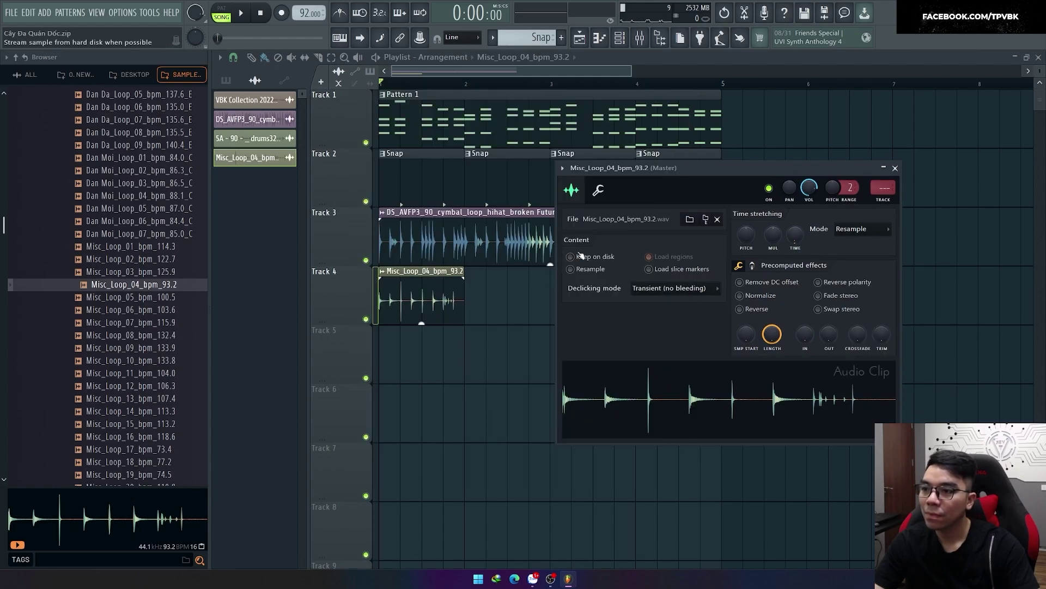
Close the clip settings and repeat Misc_Loop_04 along Track 4 to fill all four bars while playing the arrangement.
key(space)
right_click(689, 285)
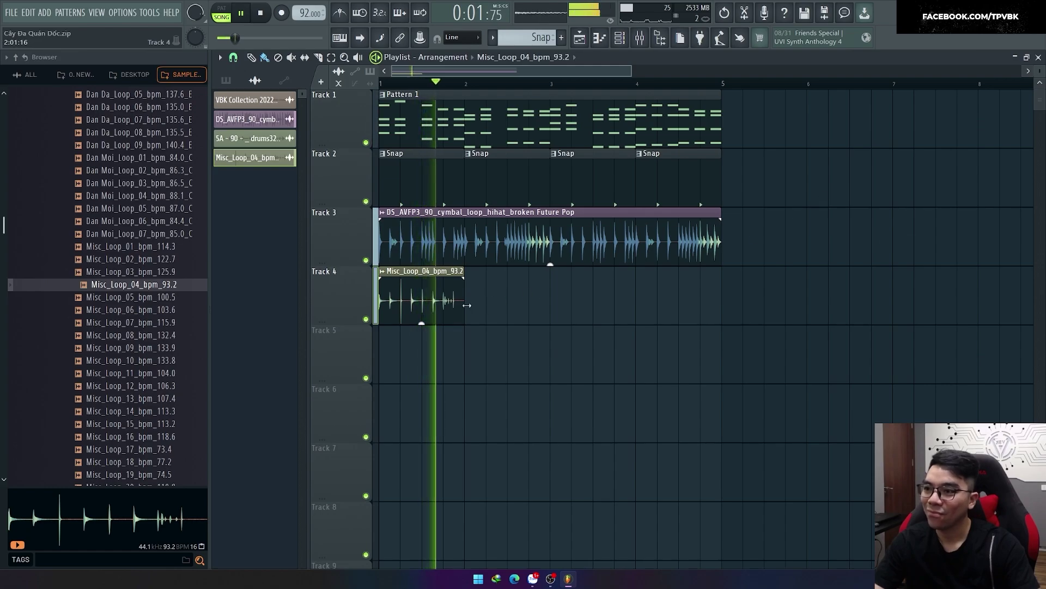
key(space)
drag(474, 297, 654, 308)
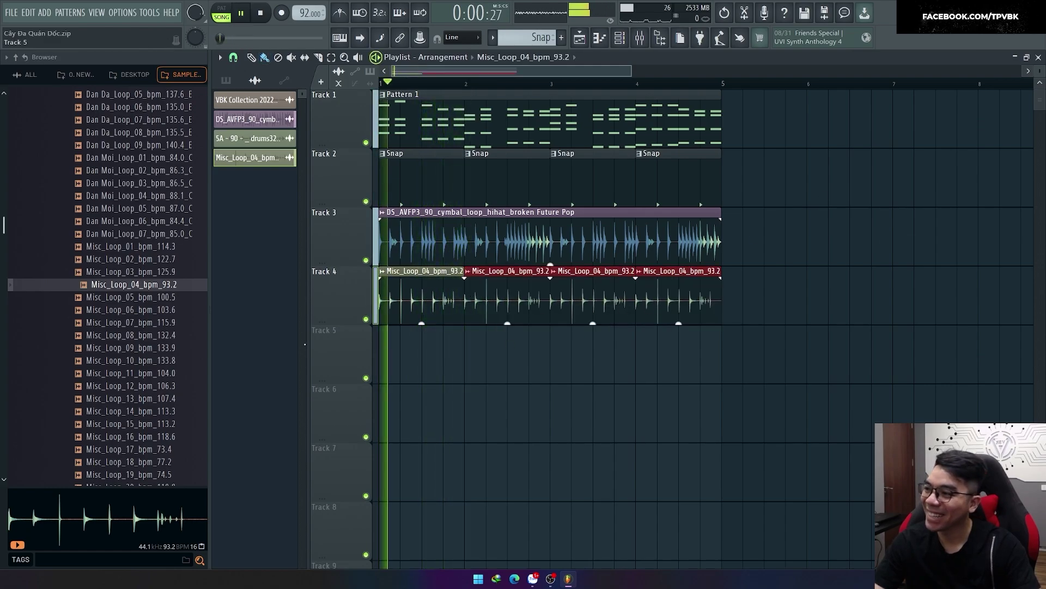
Place Misc_Loop_05_bpm_100.5 at bar 2 of Track 5 and remove the repeated Misc_Loop_04 clips from bars 2 to 4 of Track 4.
click(161, 297)
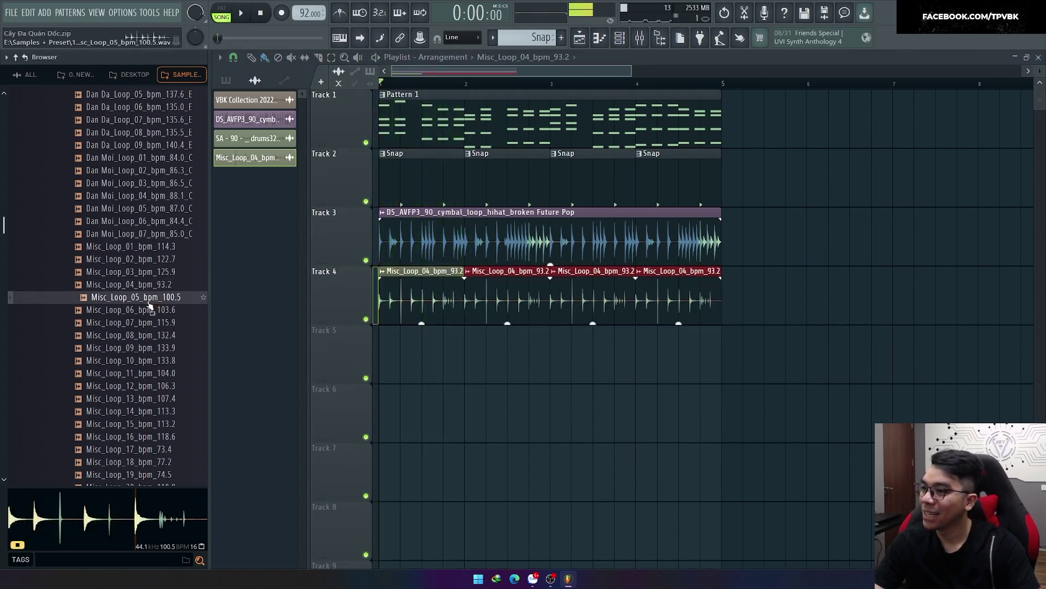
drag(151, 306, 467, 354)
key(Delete)
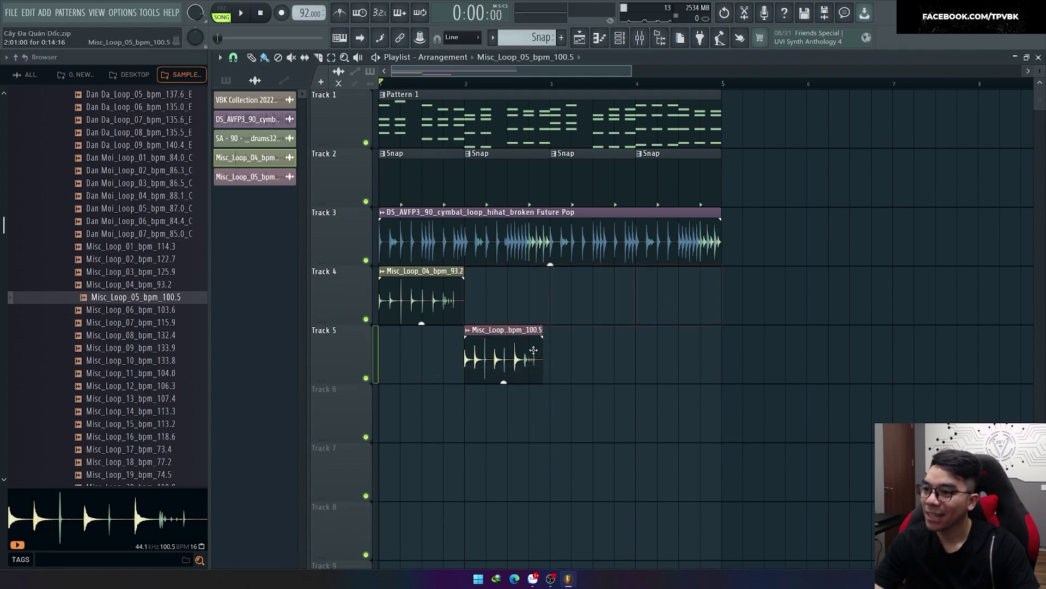
Time-stretch the Misc_Loop_05 clip to fill exactly one bar at the project tempo, using the Auto stretch mode, and close its settings.
double_click(509, 354)
drag(450, 112, 803, 160)
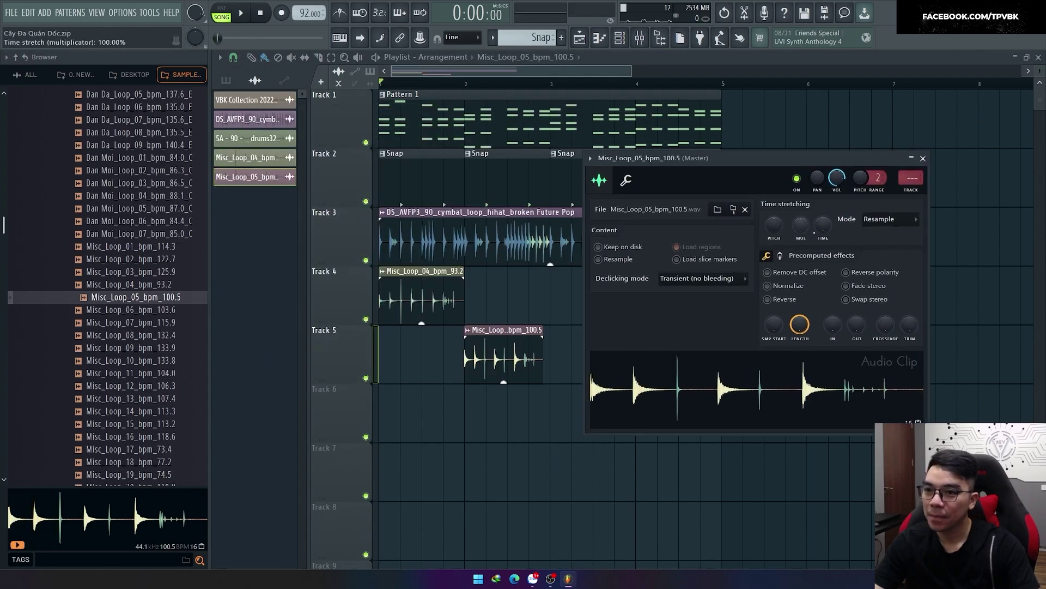
drag(822, 224, 823, 213)
click(890, 218)
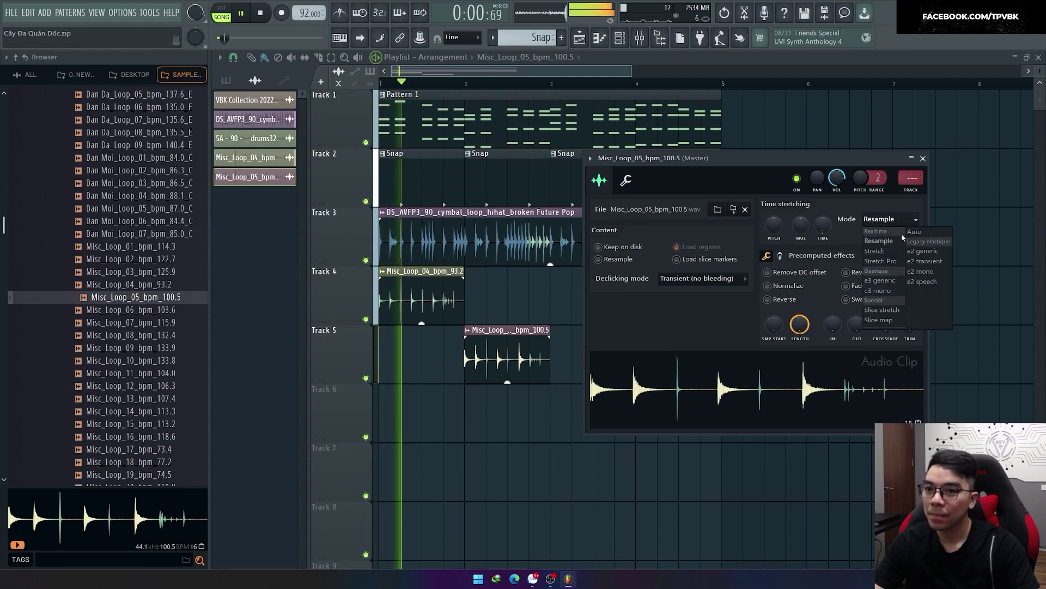
click(883, 256)
click(923, 158)
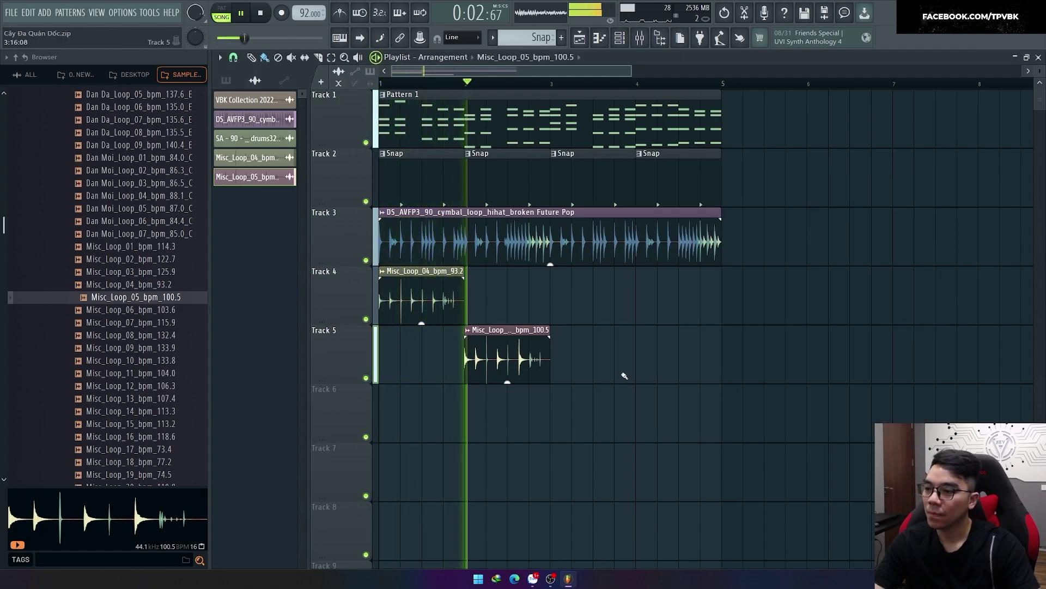
double_click(507, 357)
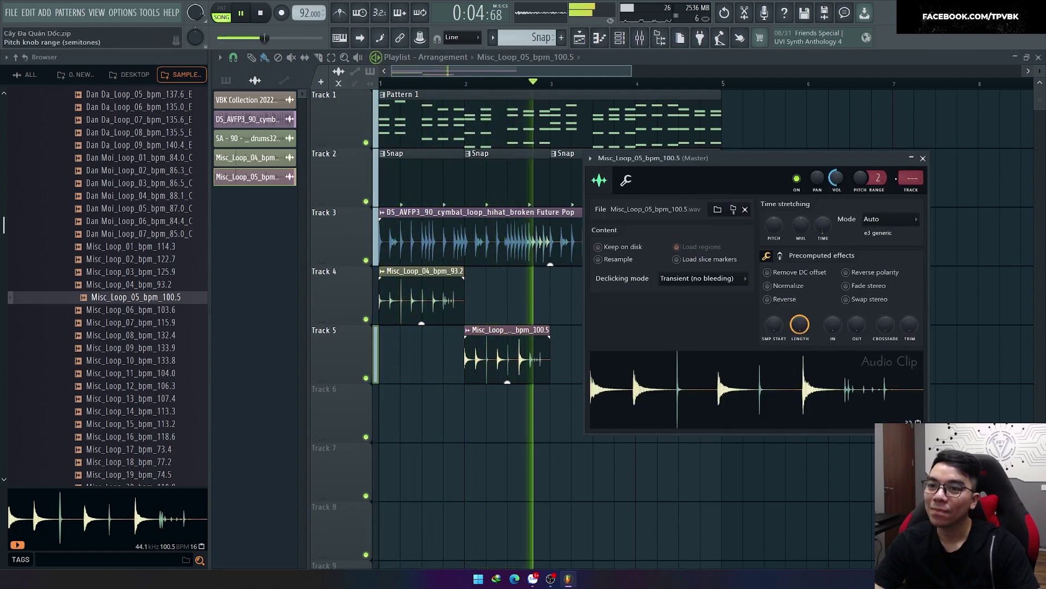
click(922, 158)
Move Misc_Loop_05 to bar 2 of Track 4, repeat the two-loop sequence over bars 3 and 4, and play the arrangement.
key(space)
drag(505, 345, 526, 286)
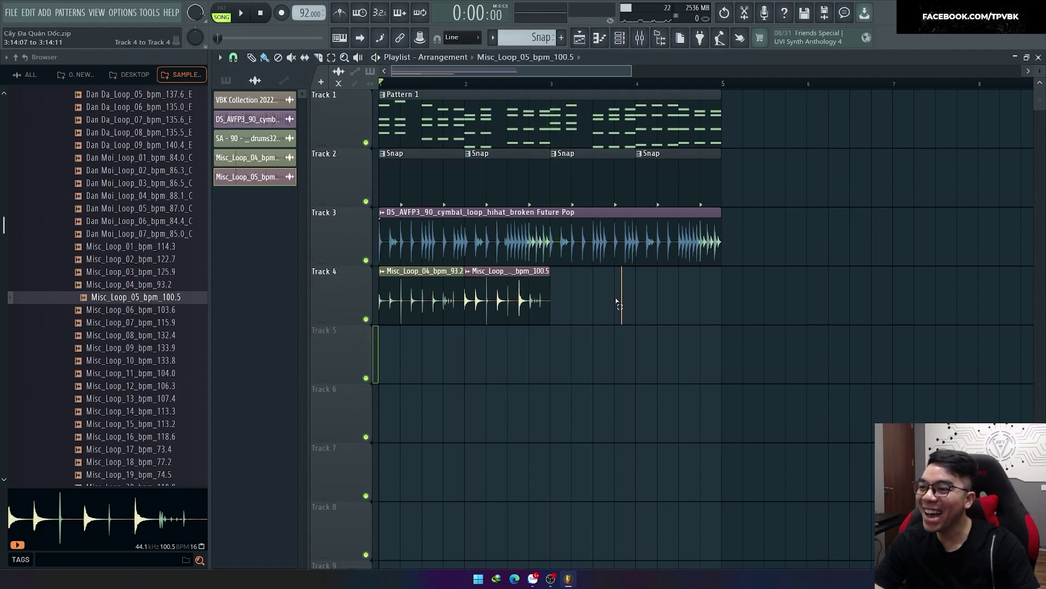
key(ctrl+b)
key(space)
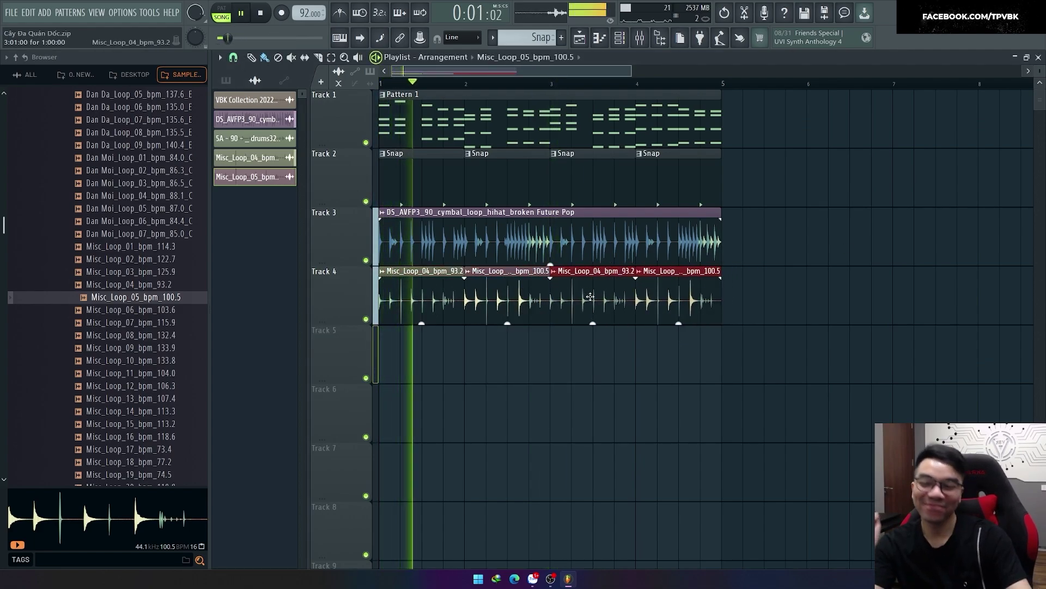
click(528, 355)
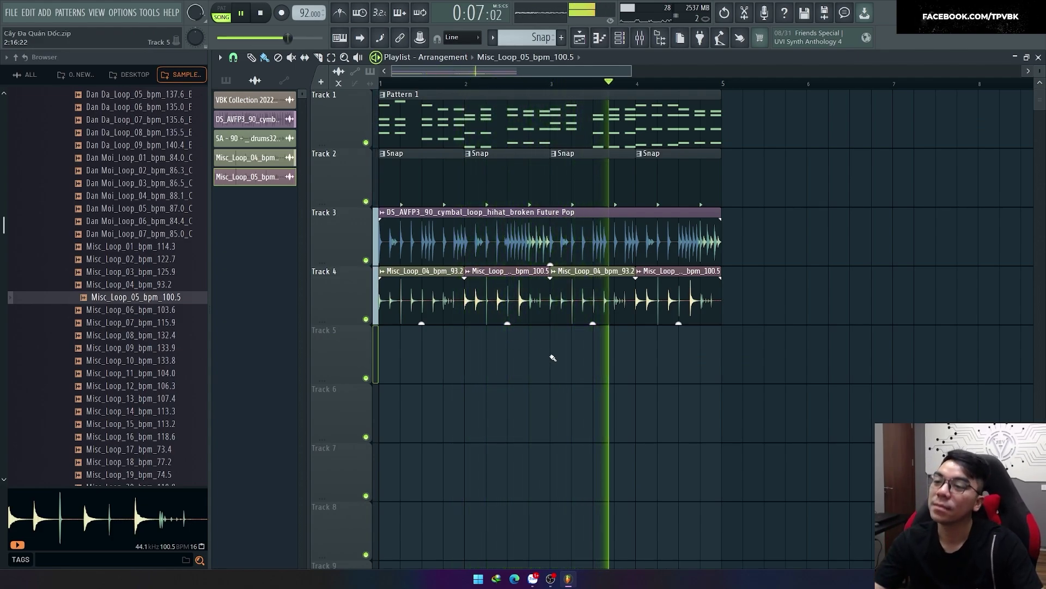
double_click(479, 290)
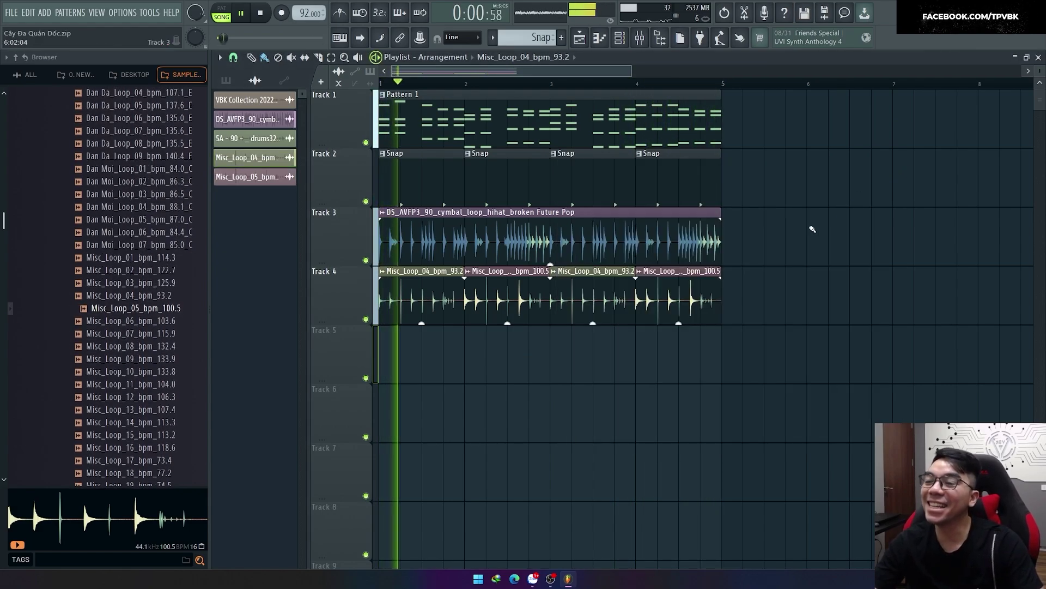
click(895, 167)
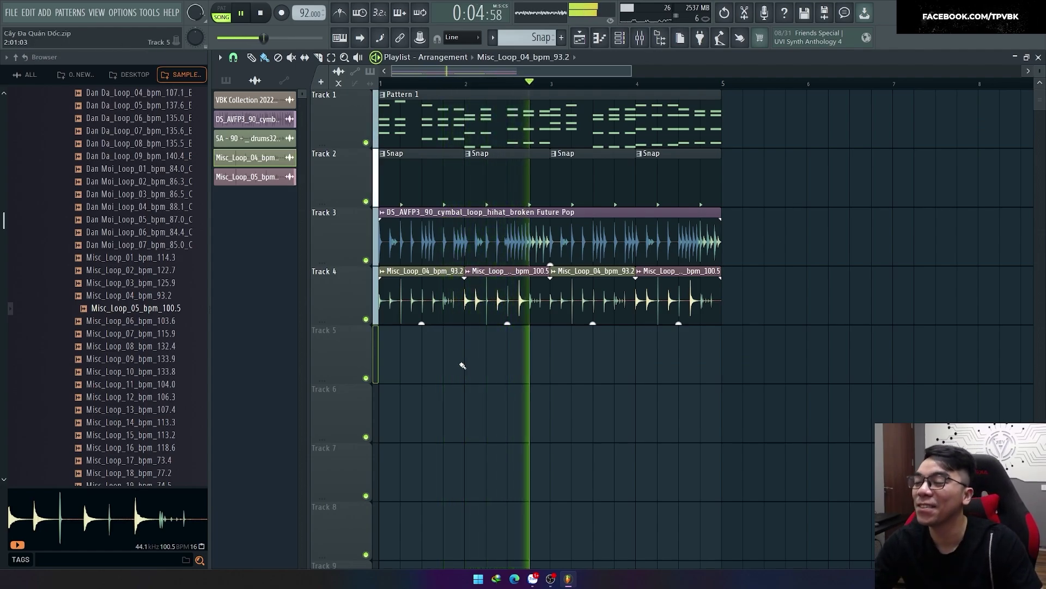
Duplicate the entire four-bar arrangement on all four tracks into bars 5 to 8 and play from bar 5.
scroll(424, 347, down, 2)
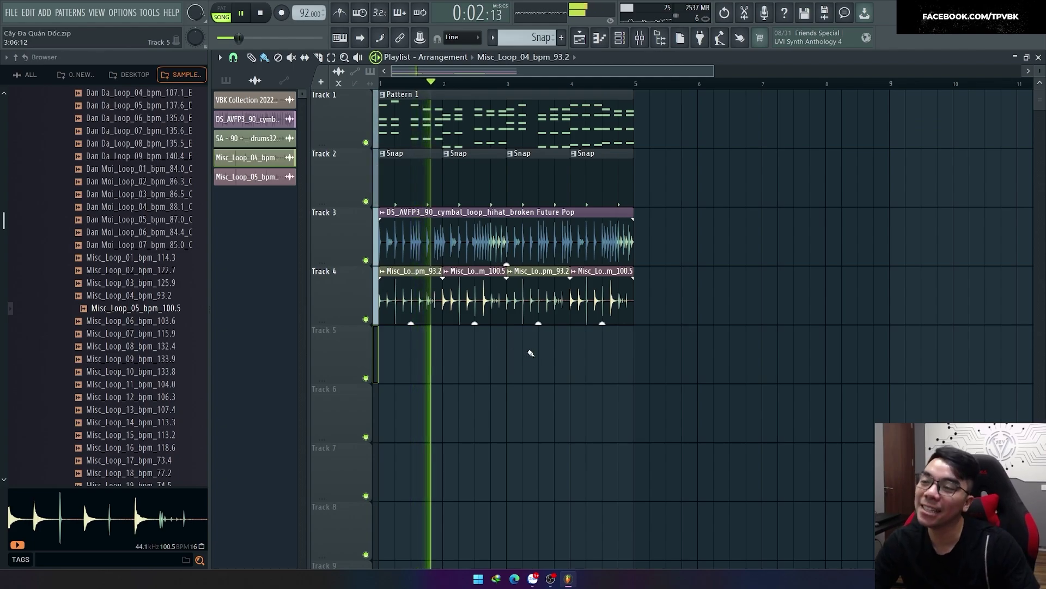
scroll(425, 332, down, 2)
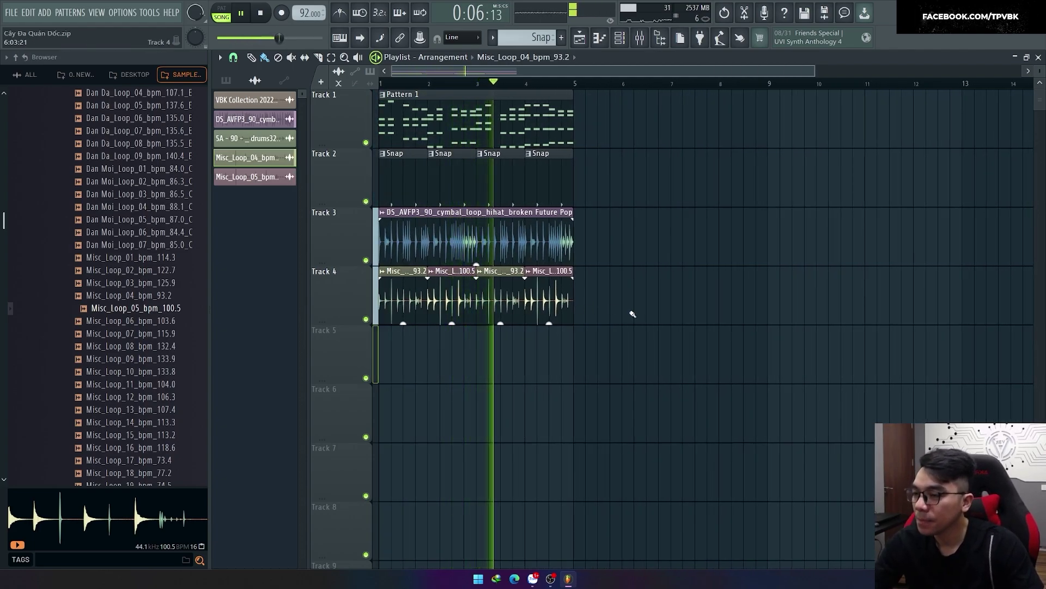
key(ctrl+a)
key(space)
key(ctrl+b)
key(space)
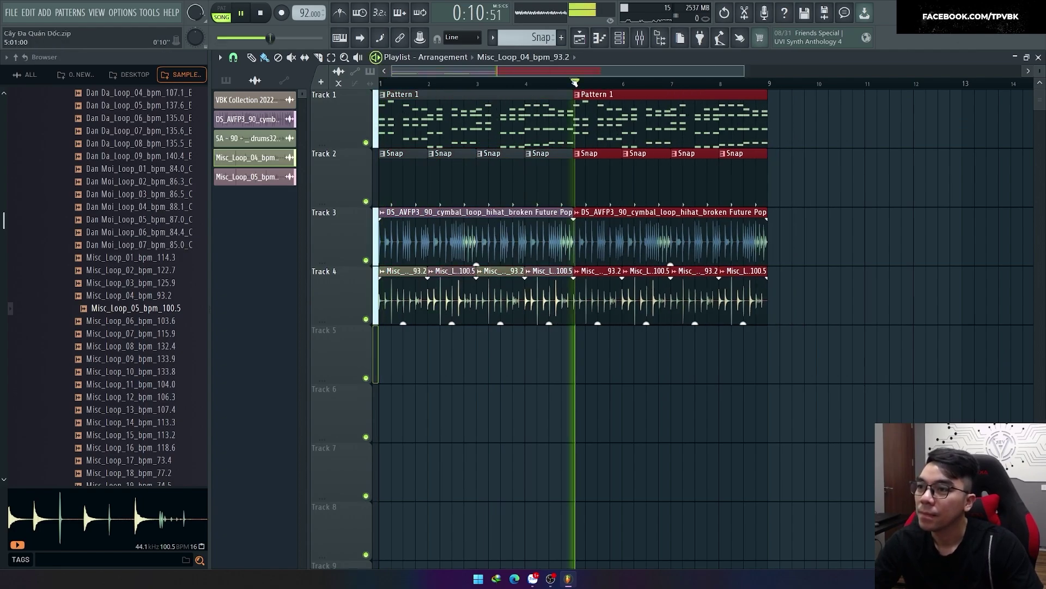
click(678, 165)
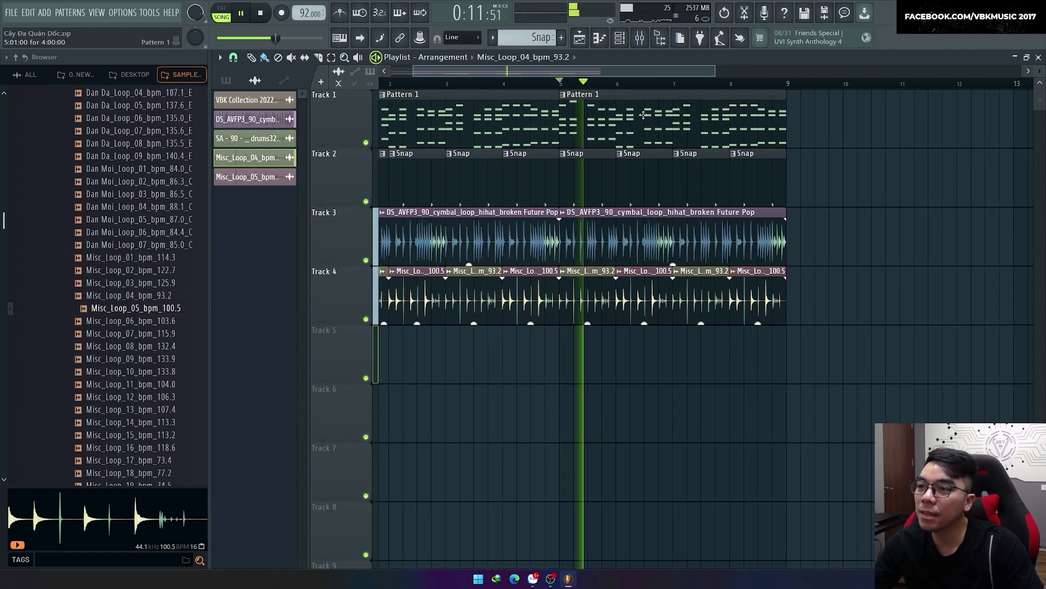
Make the second Pattern 1 clip at bar 5 unique and open its Pluck notes in the piano roll.
click(570, 94)
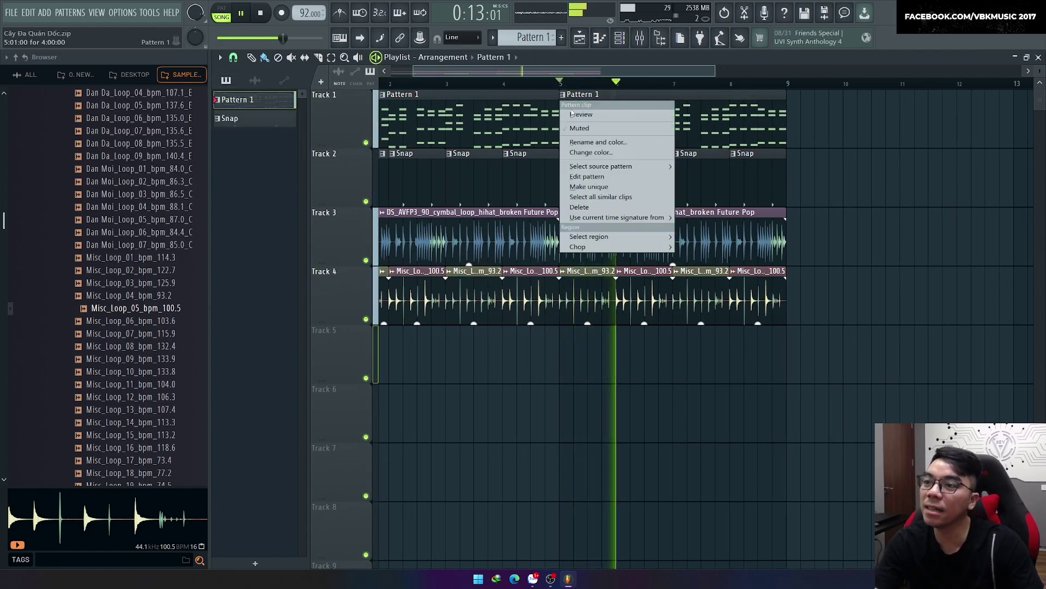
click(597, 187)
scroll(537, 142, down, 2)
double_click(536, 120)
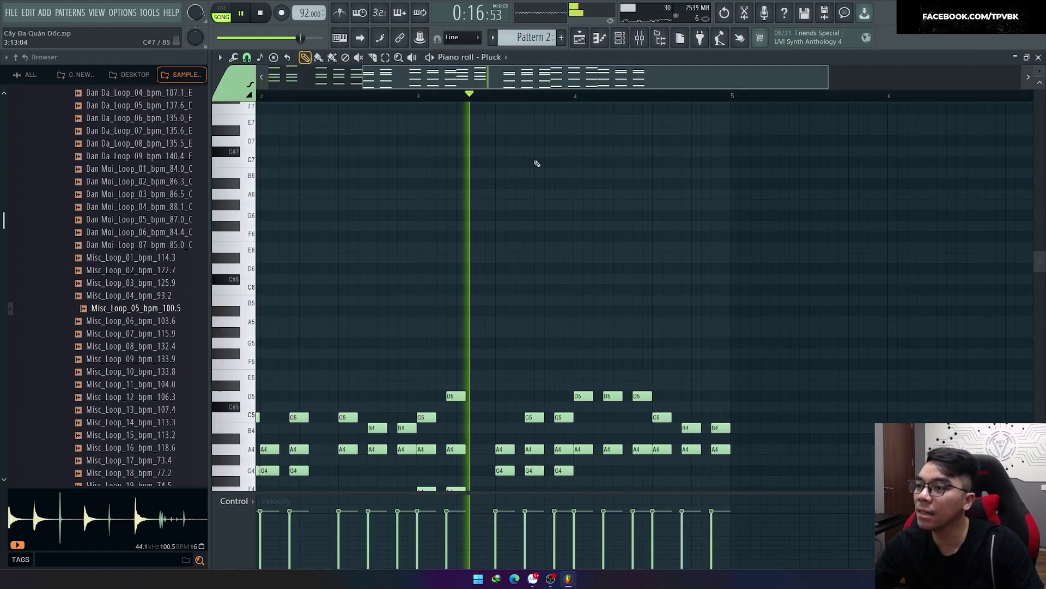
Delete the three chords with F#3 in the bass at the start of bar 4 in Pattern 2.
scroll(535, 245, down, 8)
scroll(579, 311, up, 3)
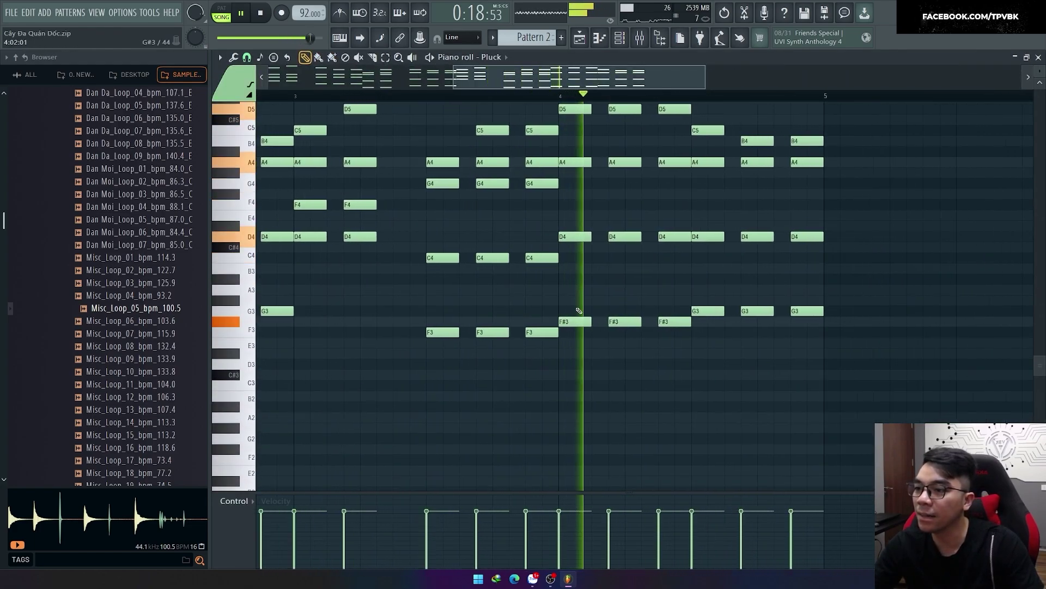
key(space)
drag(569, 345, 678, 105)
scroll(719, 218, up, 3)
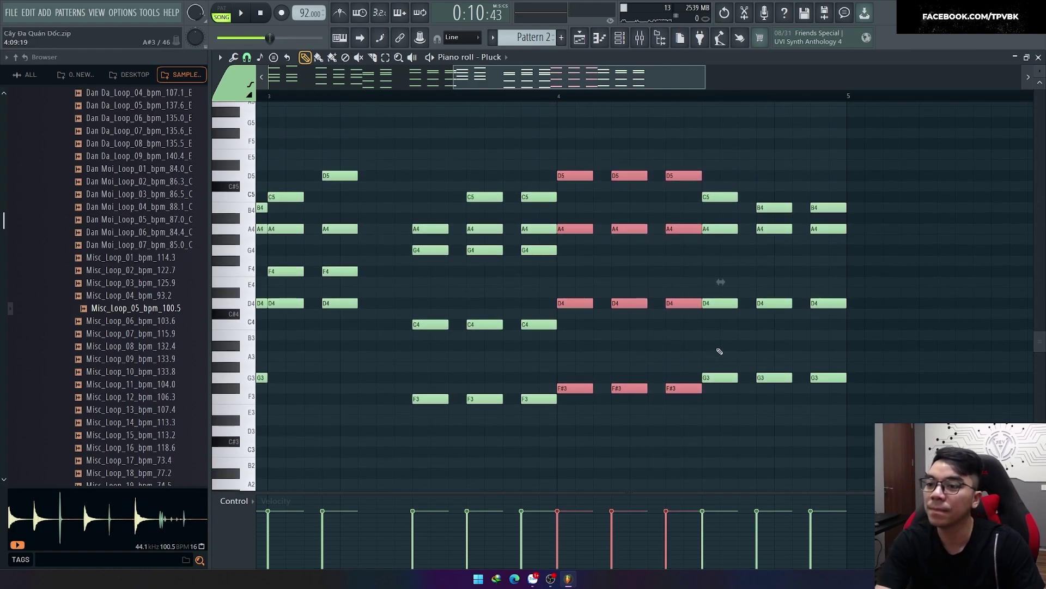
key(Delete)
Shift the remaining three G3-bass chords of bar 4 earlier so that they begin at the start of the bar.
drag(718, 413, 869, 206)
key(shift+Left)
key(shift+Left)
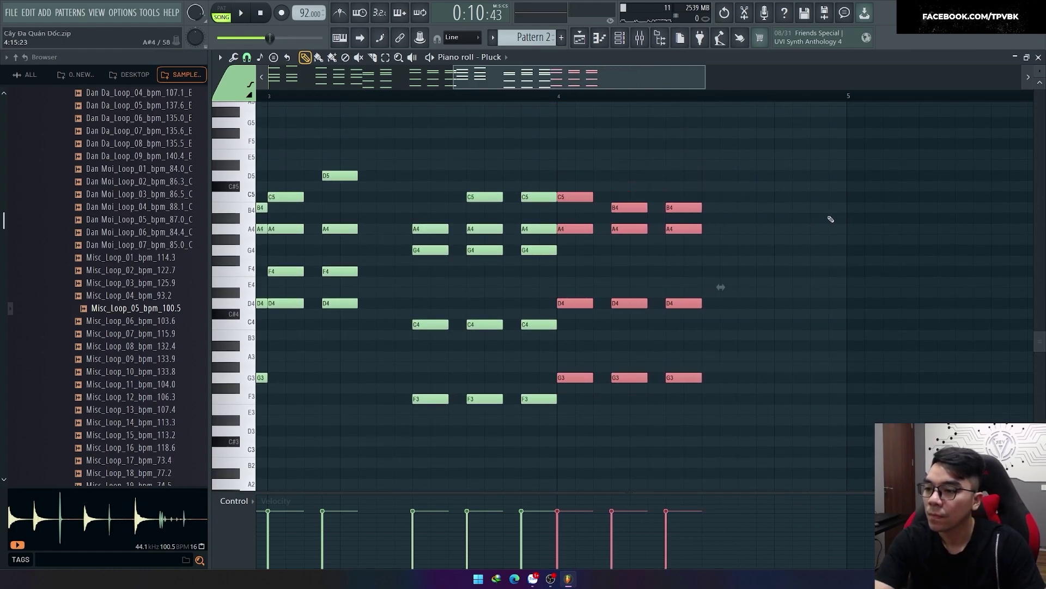
ctrl+scroll(709, 257, down, 2)
Add F4 to the three chords at the start of bar 4, and replace the first chord's C5 and A4 with B4.
click(593, 194)
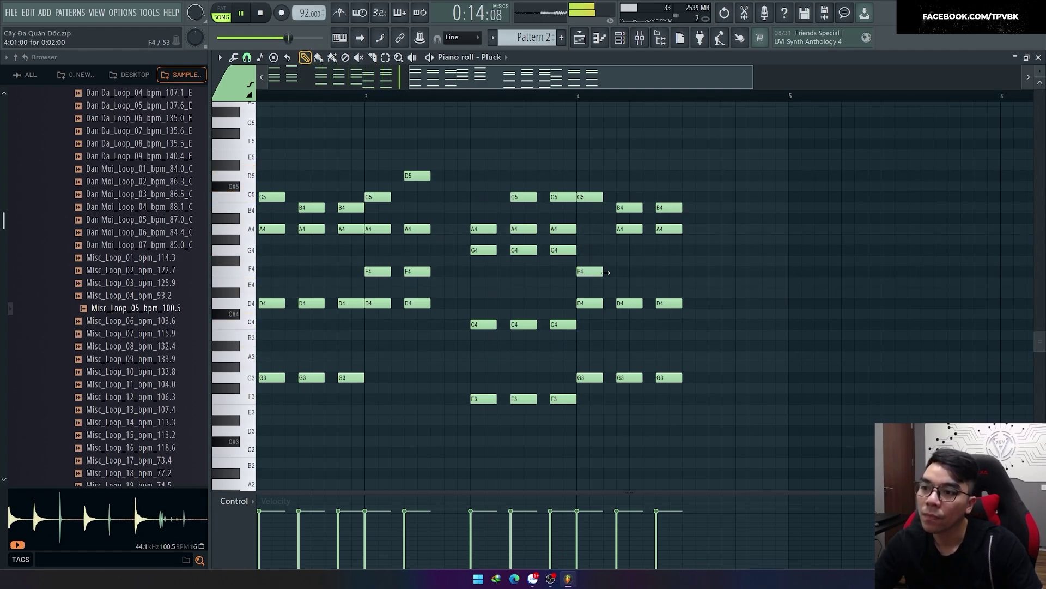
right_click(590, 196)
click(626, 271)
click(666, 271)
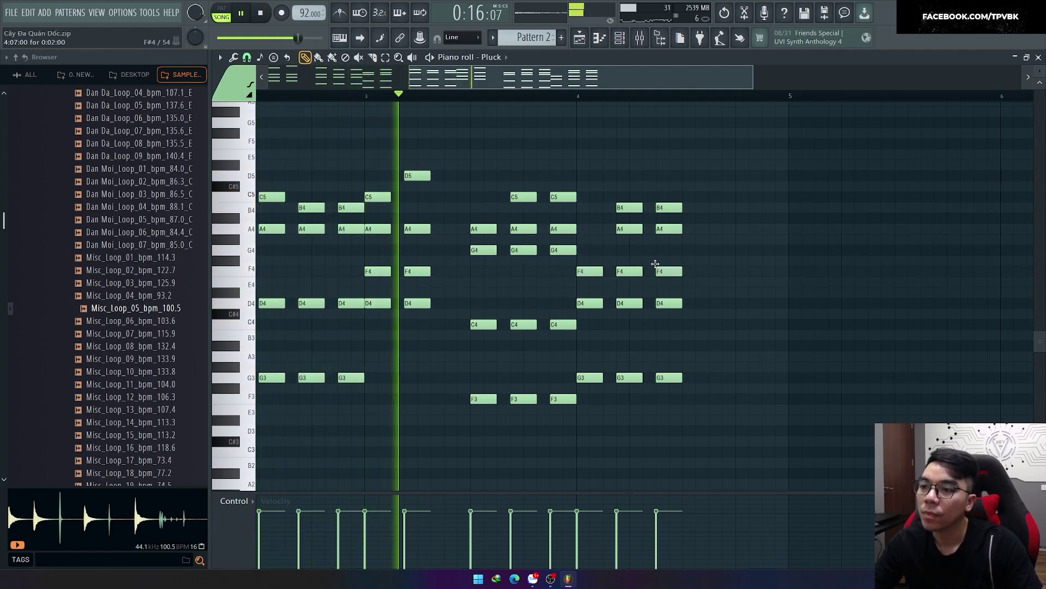
click(585, 210)
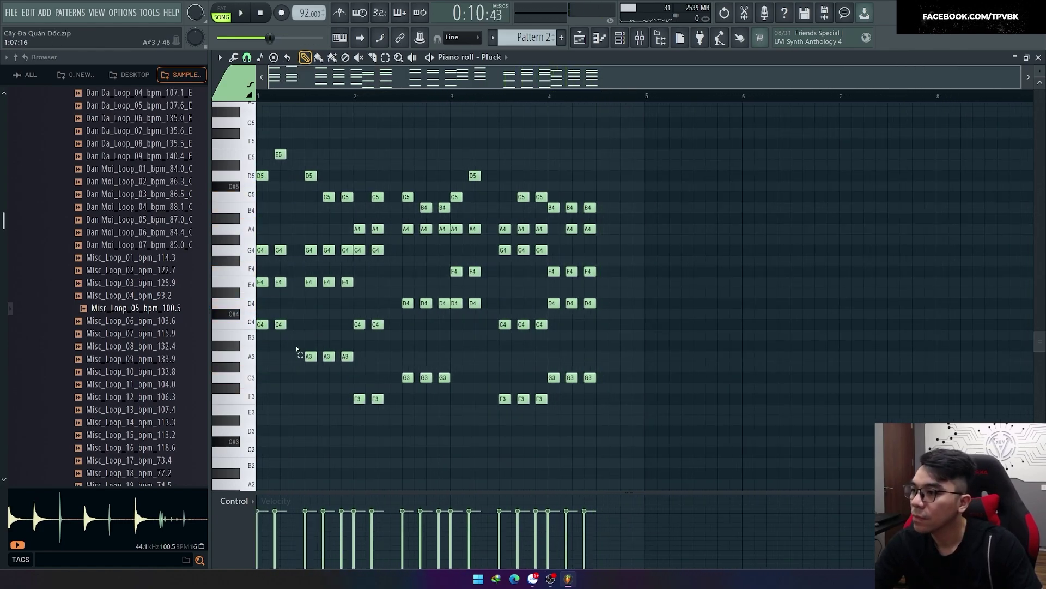
Copy the two opening C4-bass chords of bar 1 into the second half of bar 4 and repeat the last one up to bar 5.
drag(297, 350, 257, 109)
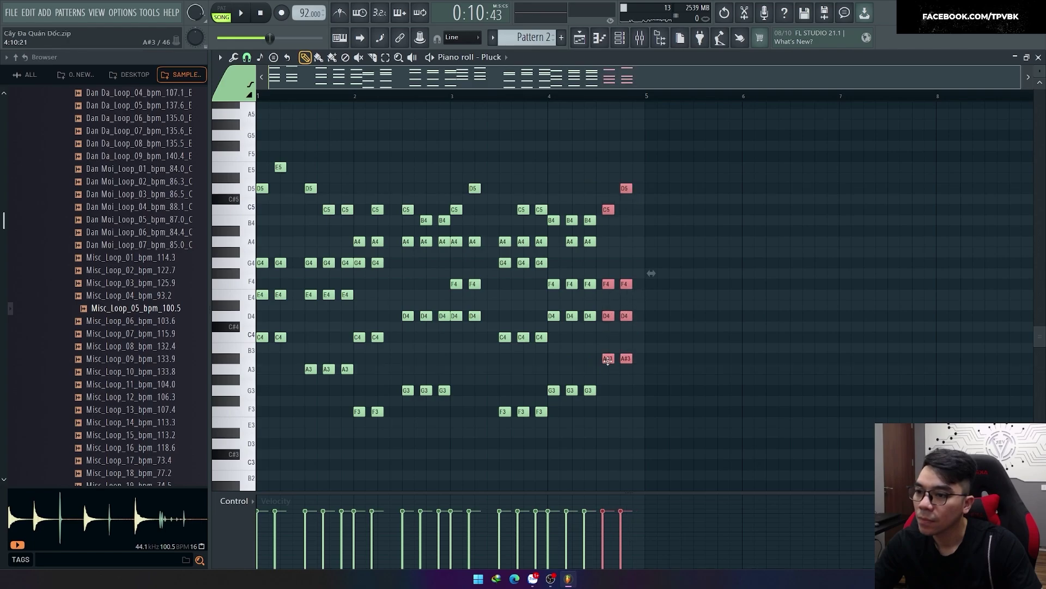
key(space)
ctrl+scroll(611, 361, up, 6)
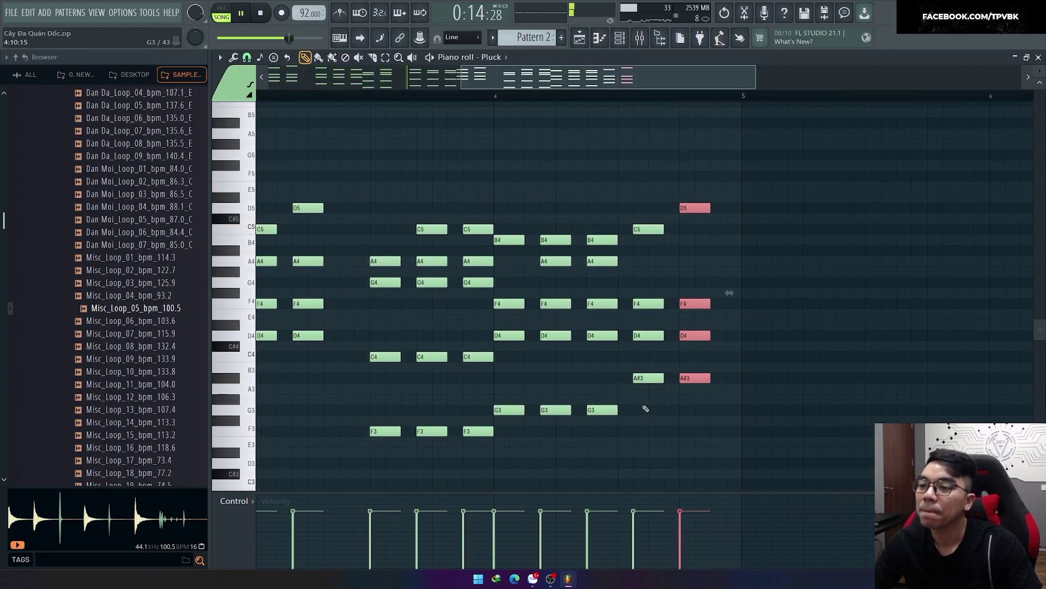
click(678, 403)
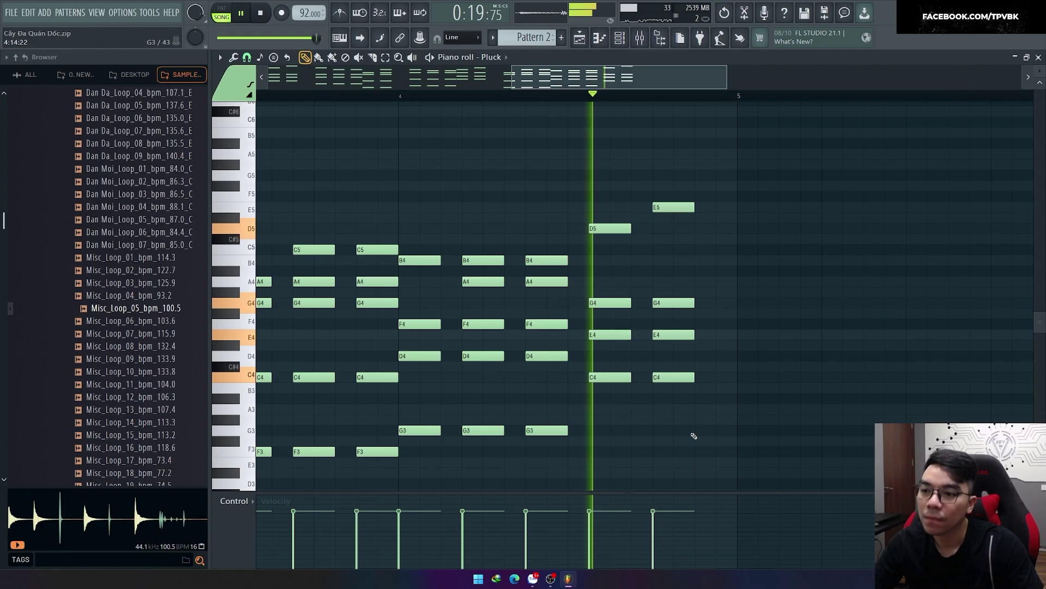
drag(691, 434, 649, 202)
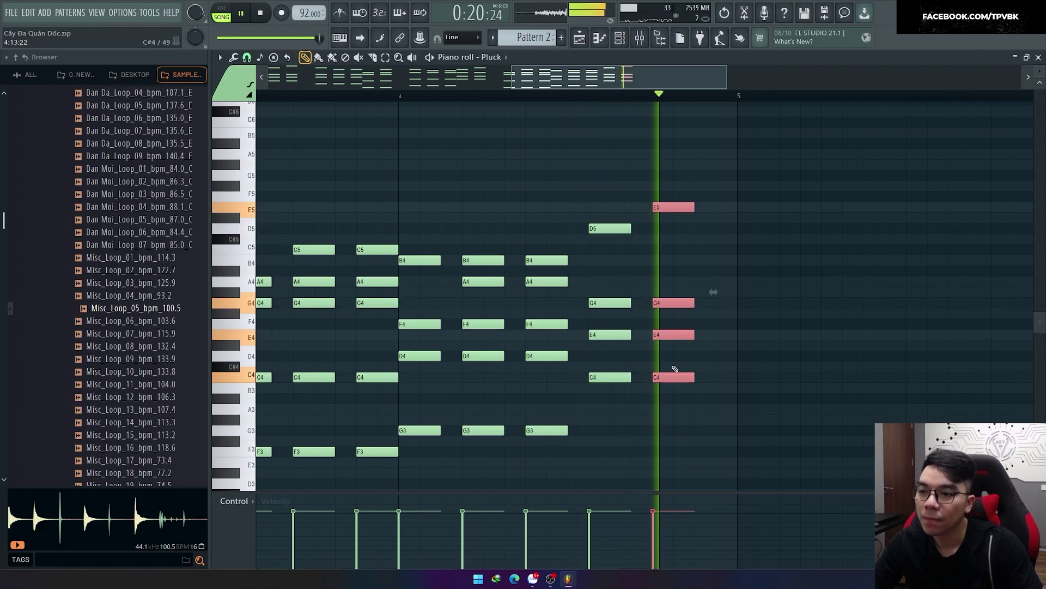
key(ctrl+b)
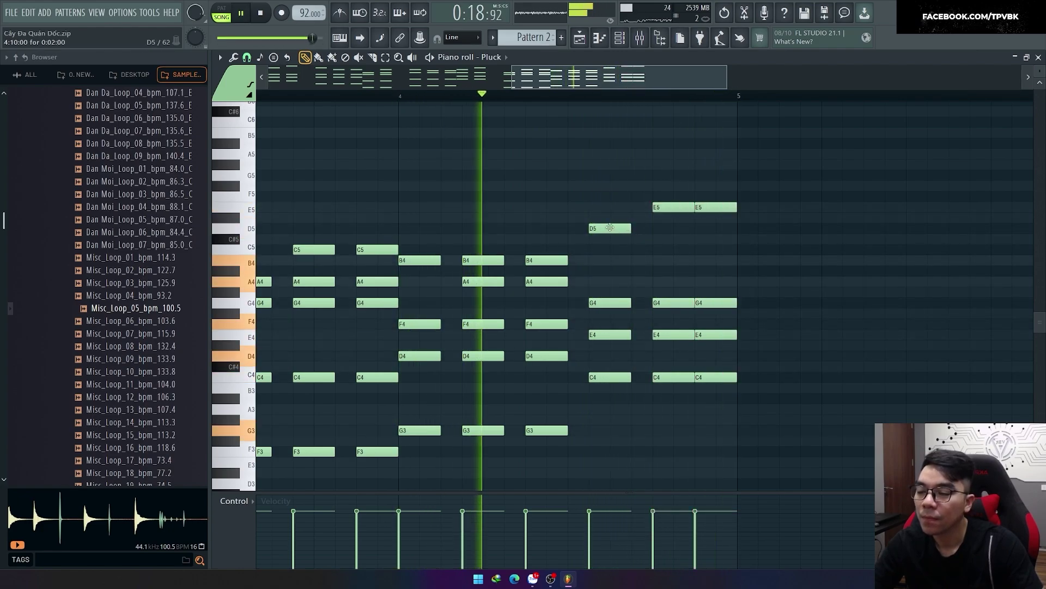
Lower the top notes of the first two ending chords to C5 and D5, and play the playlist arrangement from bar 1.
drag(610, 229, 610, 250)
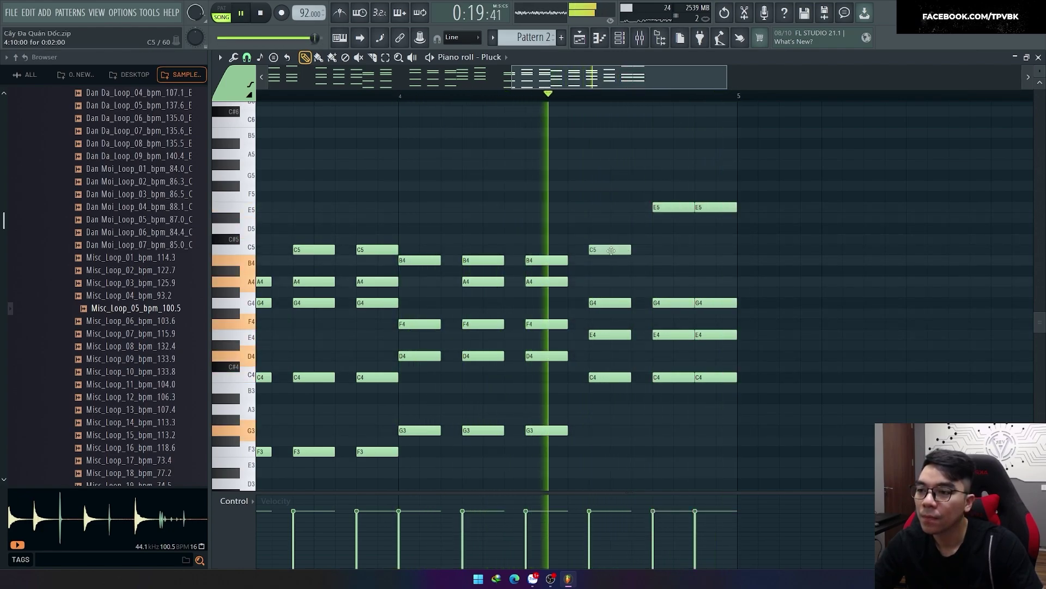
key(space)
drag(669, 207, 673, 229)
key(space)
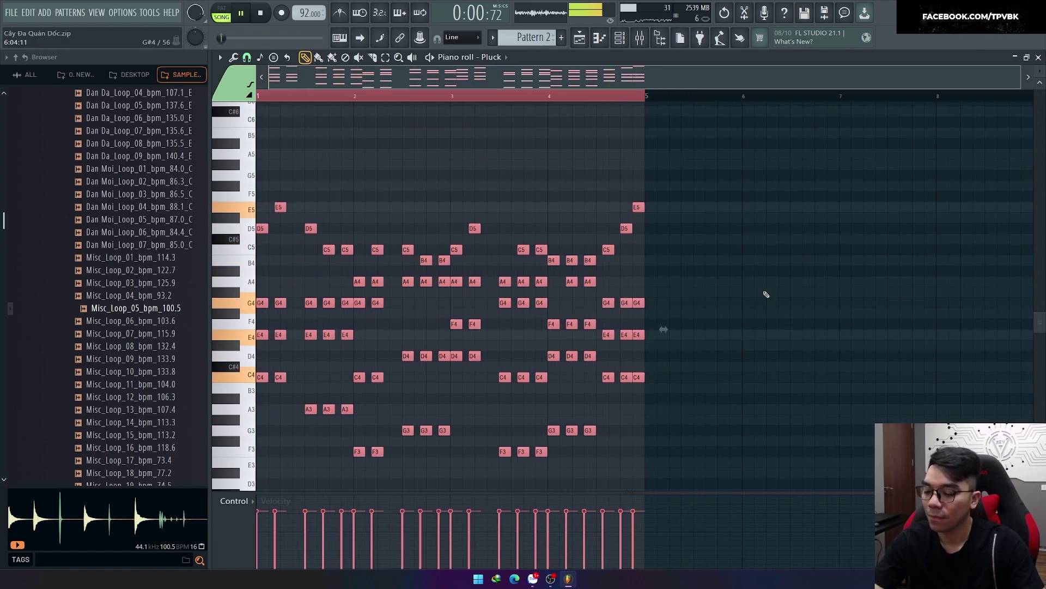
key(F5)
click(381, 85)
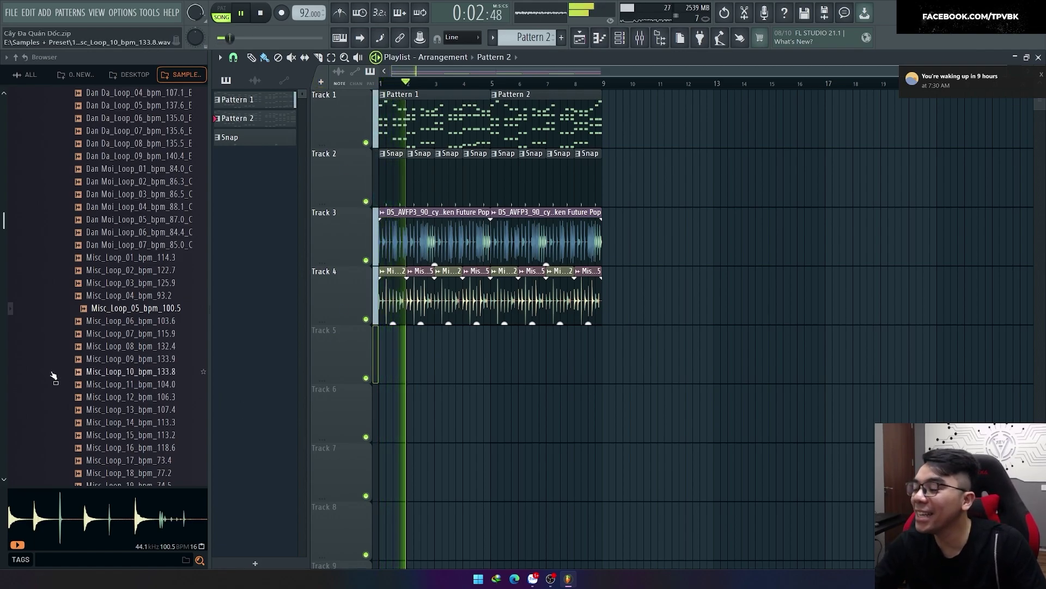
Search the sample browser for "regg kick", browse the matching kick samples and stop the playback.
click(76, 558)
text(re)
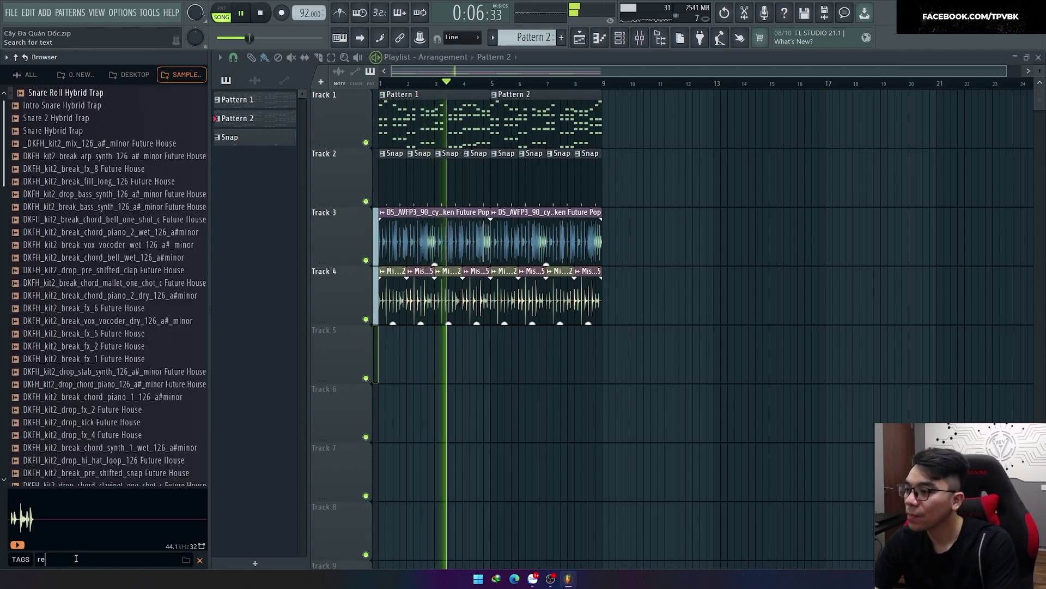
key(BackSpace)
key(BackSpace)
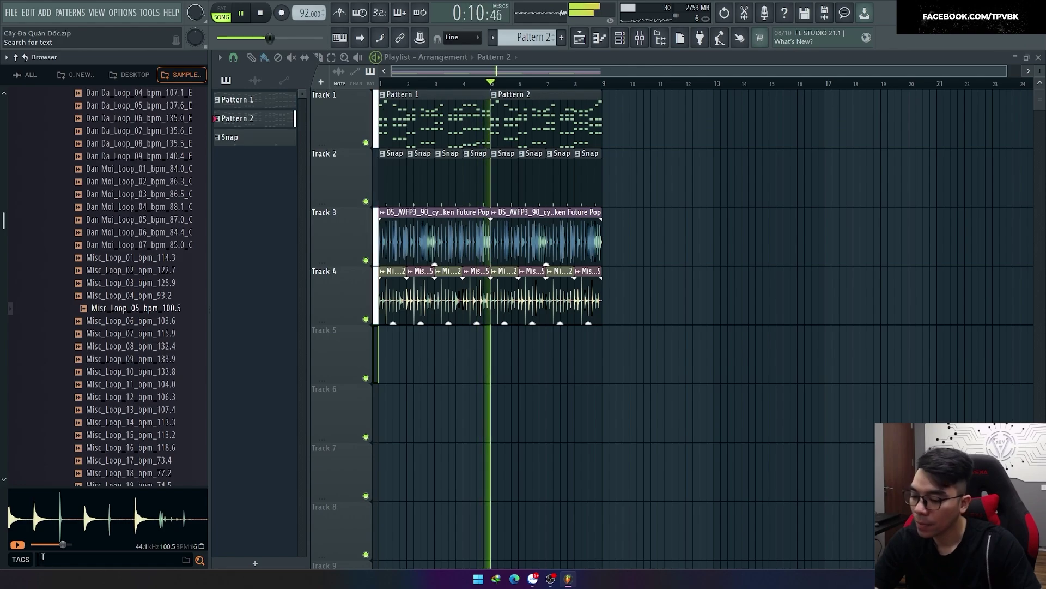
text(re)
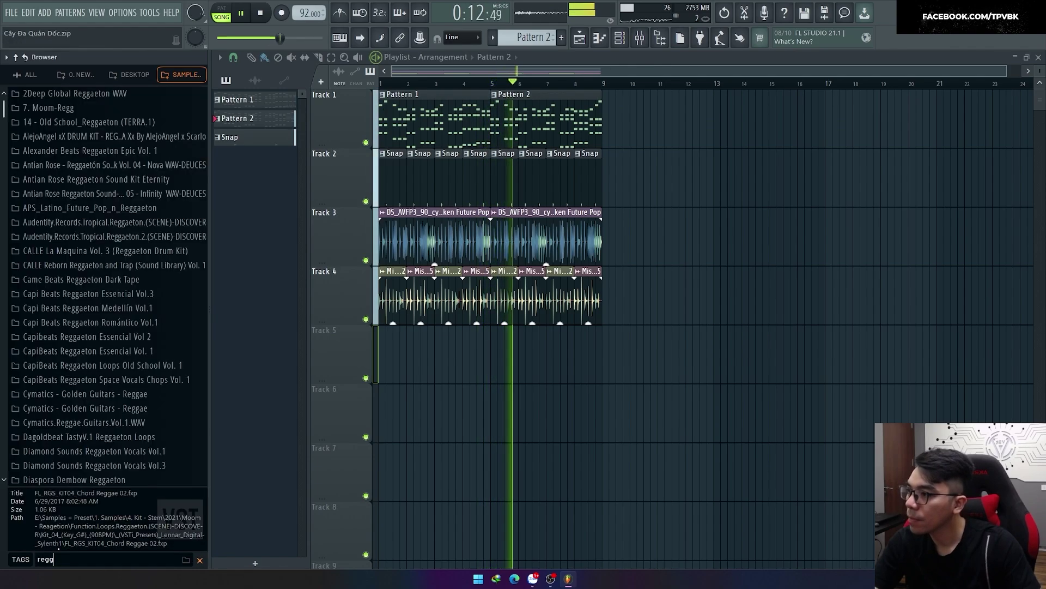
text(gg)
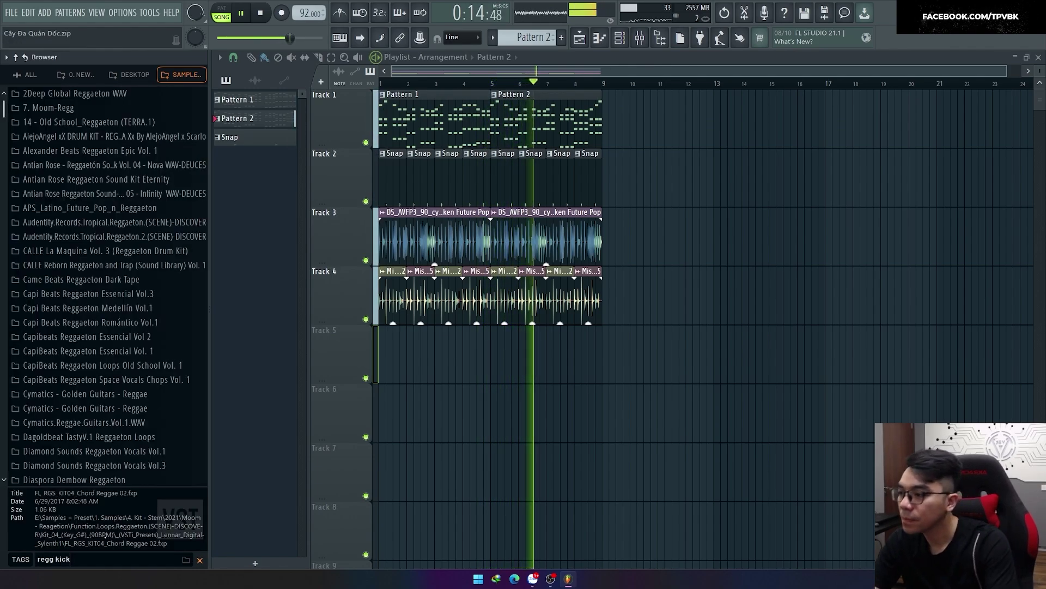
click(104, 181)
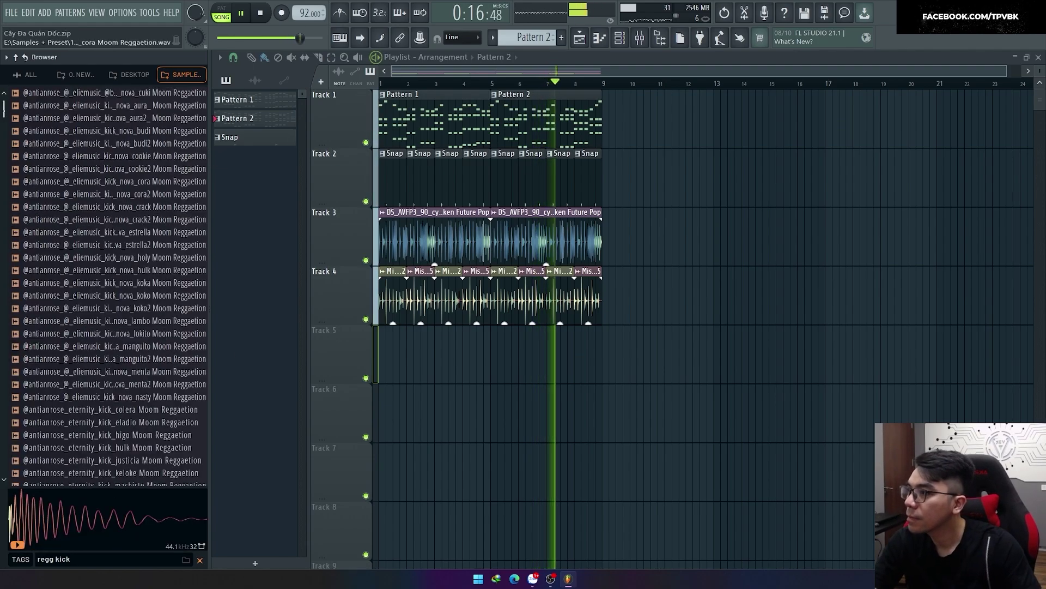
scroll(109, 286, down, 15)
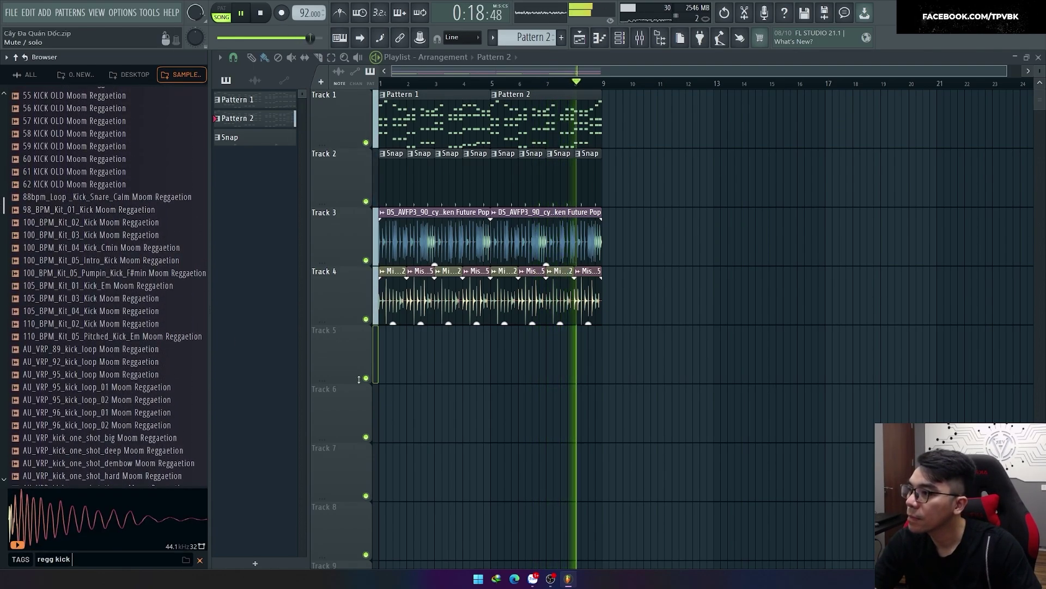
key(Return)
key(space)
scroll(69, 218, down, 15)
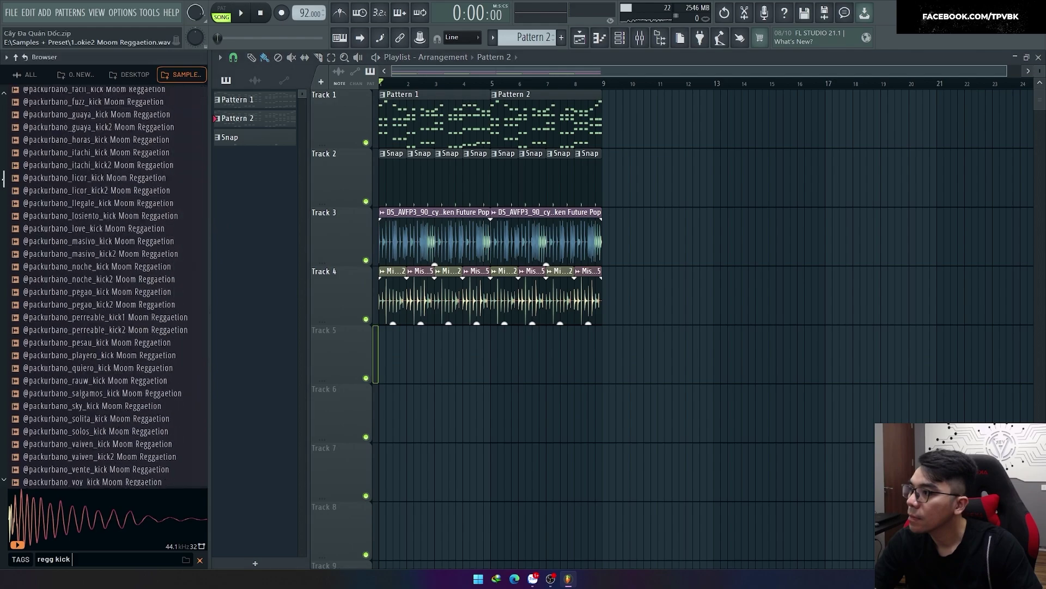
Audition several DS_OR kick one-shots and the DS_VDR kick and snare drum loops.
click(69, 209)
click(87, 169)
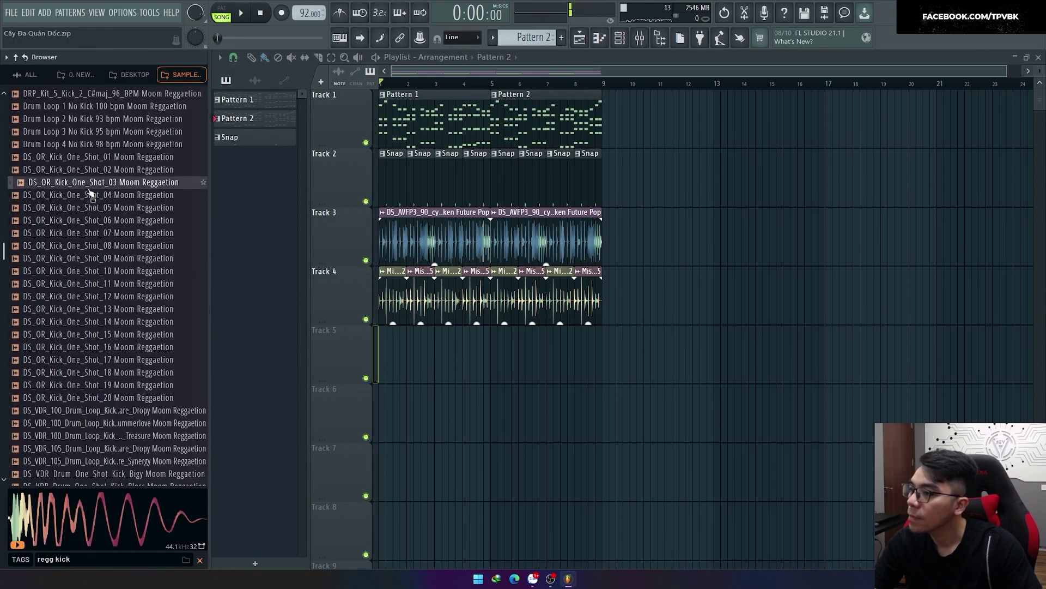
click(96, 161)
click(107, 133)
click(101, 334)
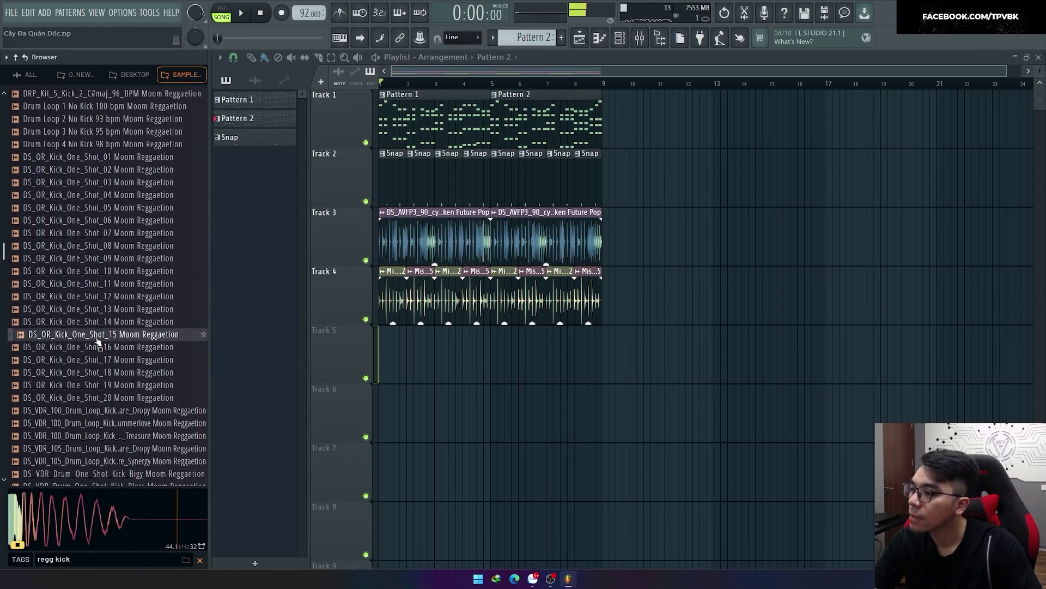
click(100, 359)
click(101, 372)
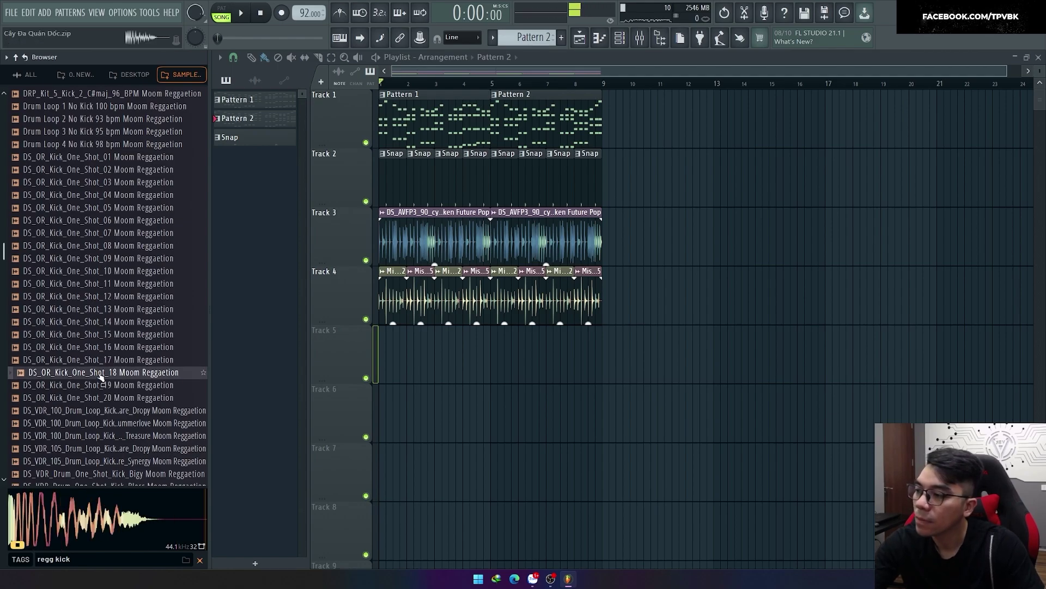
click(101, 384)
scroll(103, 327, down, 4)
click(105, 307)
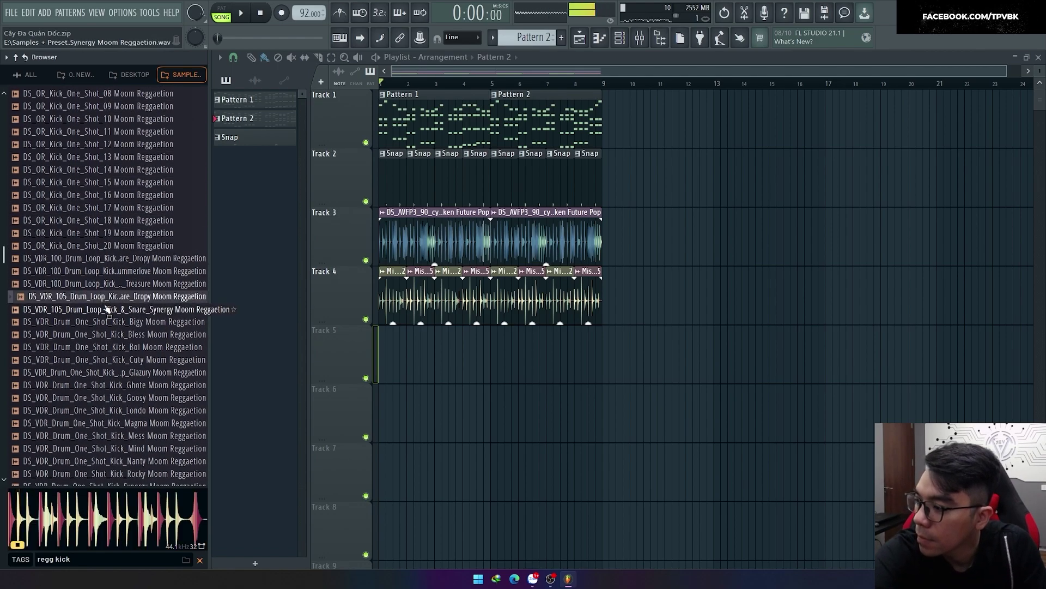
Audition the DS_VDR drum one-shot kicks and the ELCOMBO kicks through ELCOMBO_kick_juego.
scroll(109, 316, down, 4)
click(119, 322)
scroll(117, 327, down, 4)
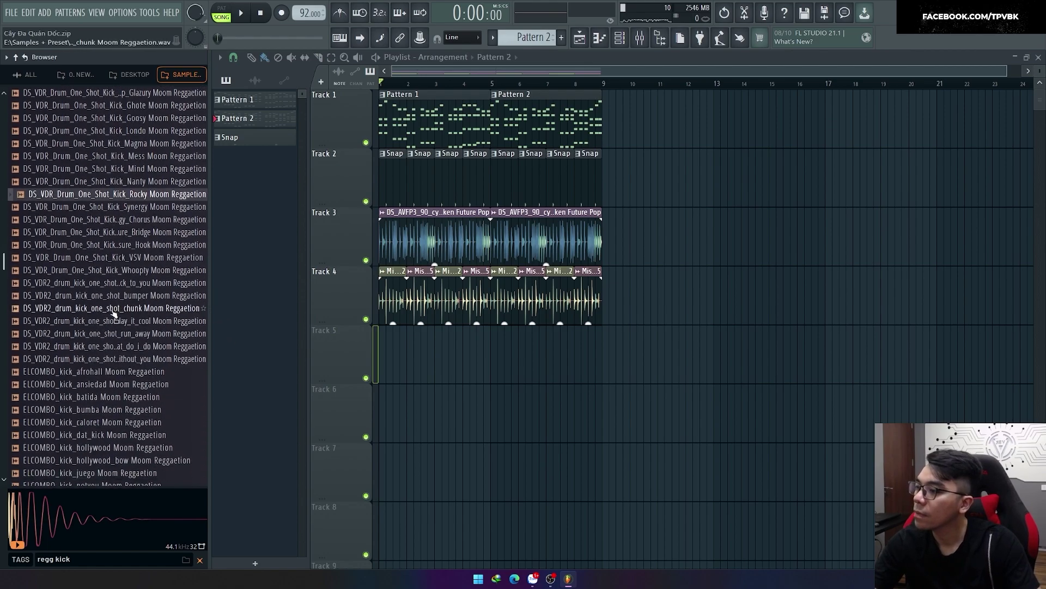
click(98, 372)
scroll(98, 315, down, 2)
click(98, 310)
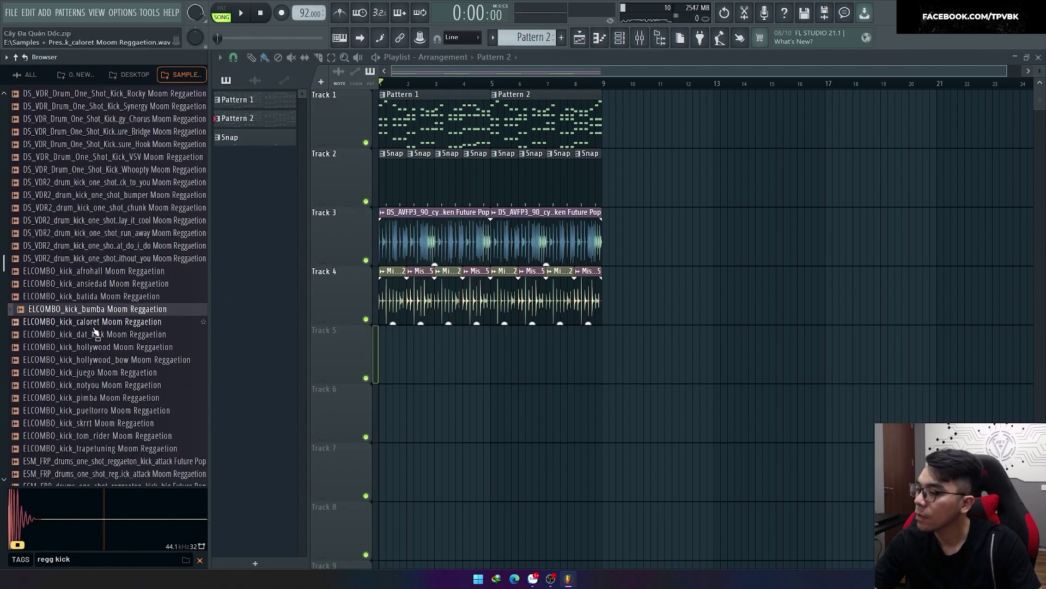
click(97, 321)
click(96, 334)
click(94, 346)
click(95, 359)
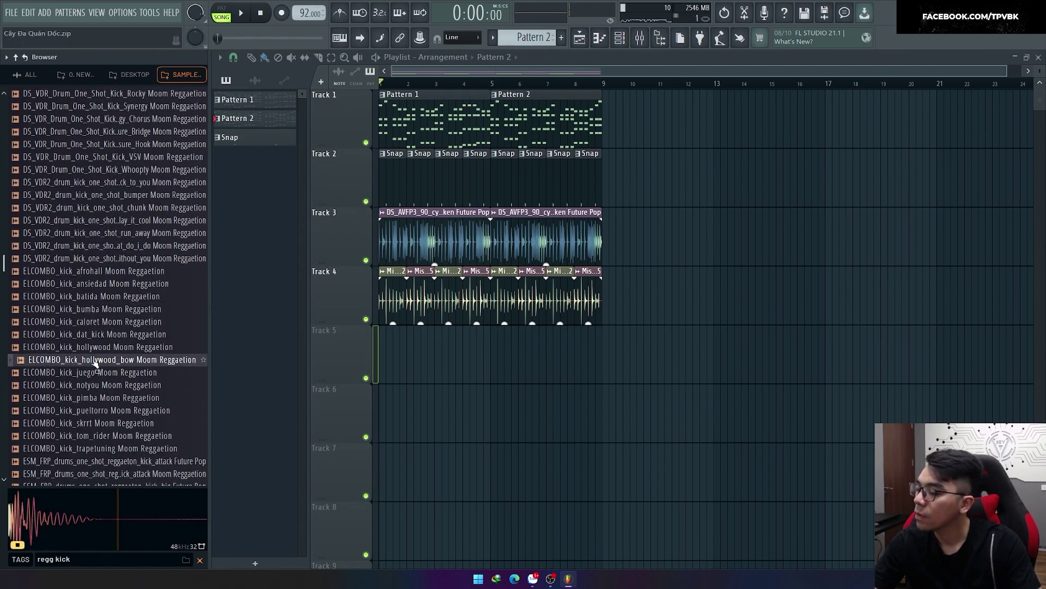
click(96, 372)
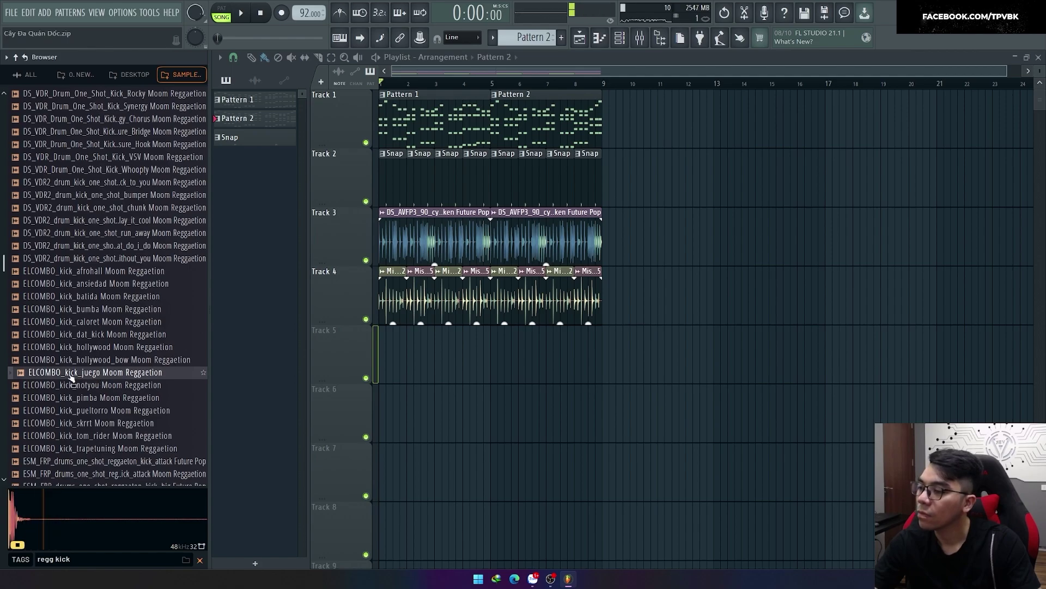
Load ELCOMBO_kick_juego into a new sampler channel and create a new pattern named Kick.
right_click(71, 378)
click(109, 354)
key(F6)
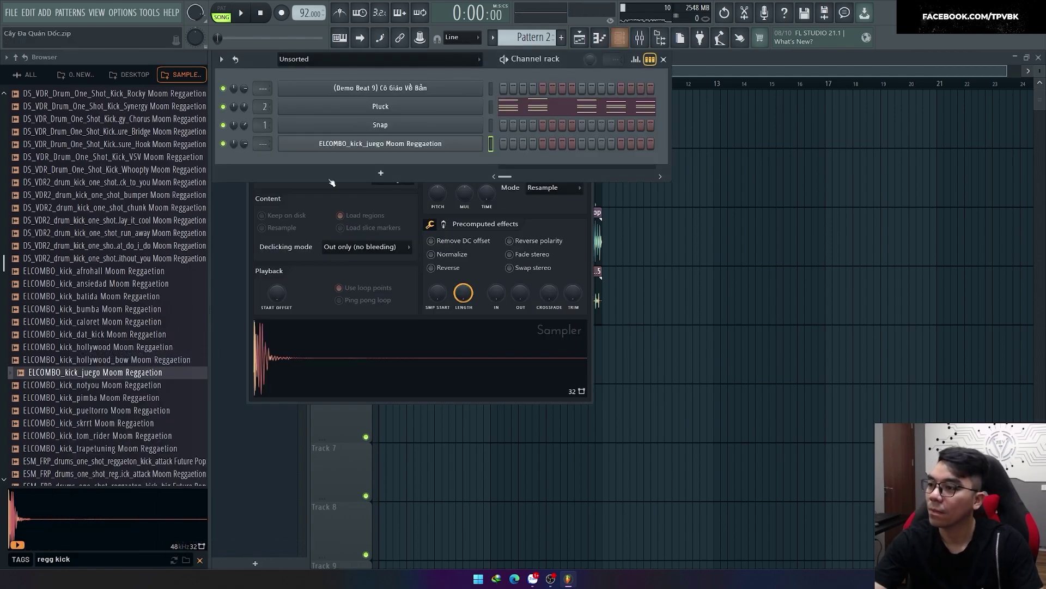
right_click(480, 139)
click(635, 186)
key(F4)
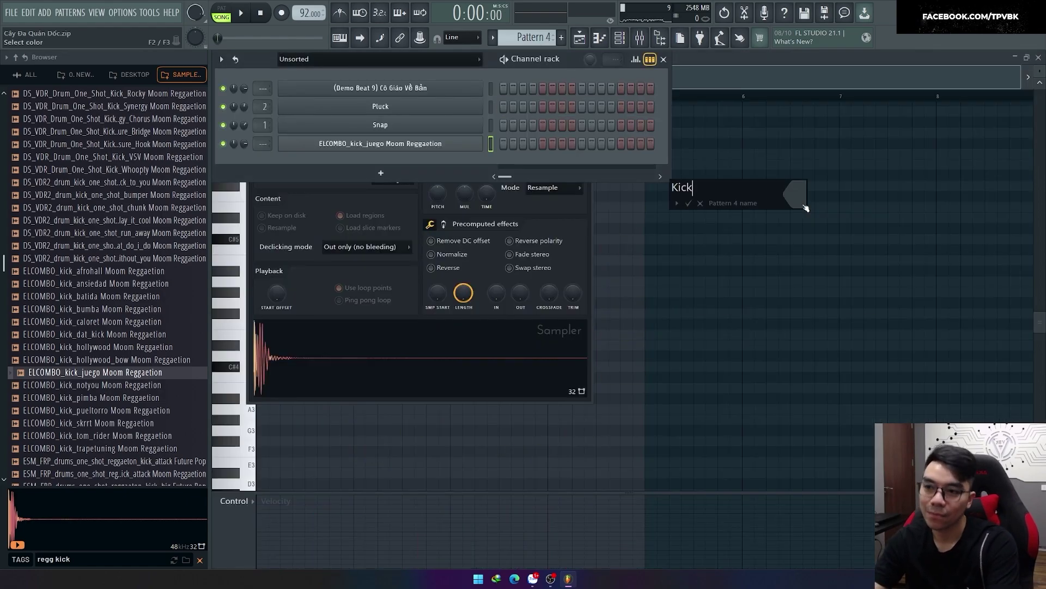
Fill every fourth step of the ELCOMBO_kick_juego channel in the Kick pattern.
right_click(480, 139)
click(481, 142)
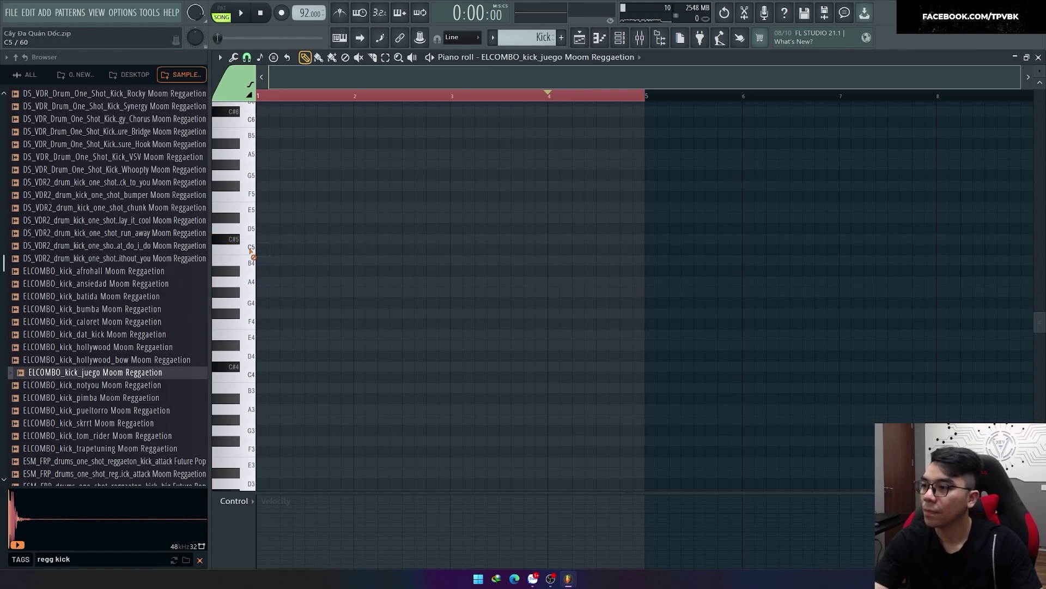
key(F6)
right_click(376, 143)
click(628, 196)
Place the Kick pattern repeatedly on Track 5 across bars 1 to 8, and raise the kick channel's volume slightly during playback.
key(F5)
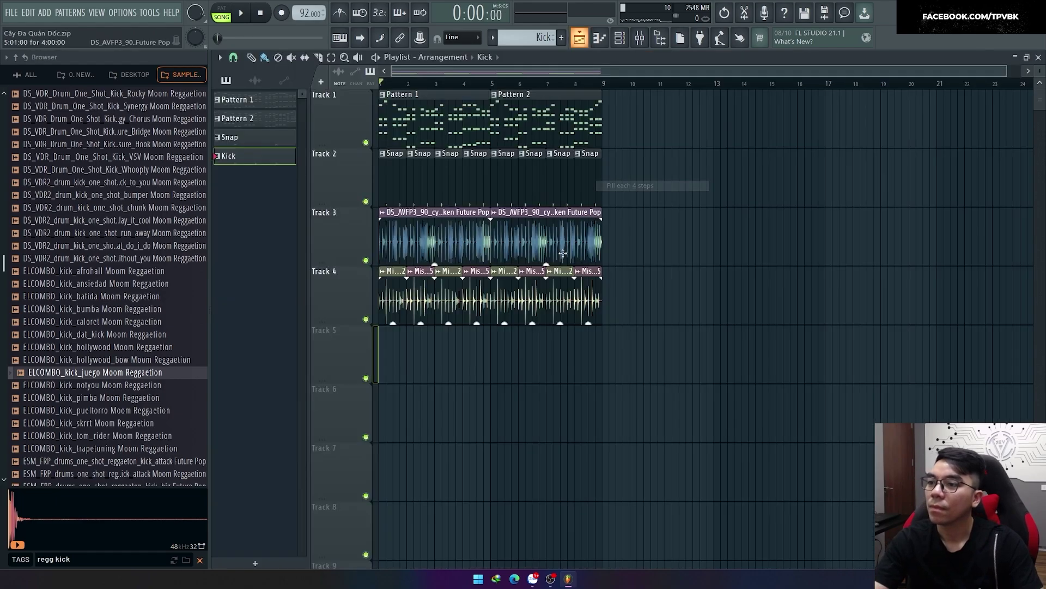
mouse_move(393, 354)
mouse_down()
mouse_move(603, 354)
mouse_move(389, 356)
mouse_up()
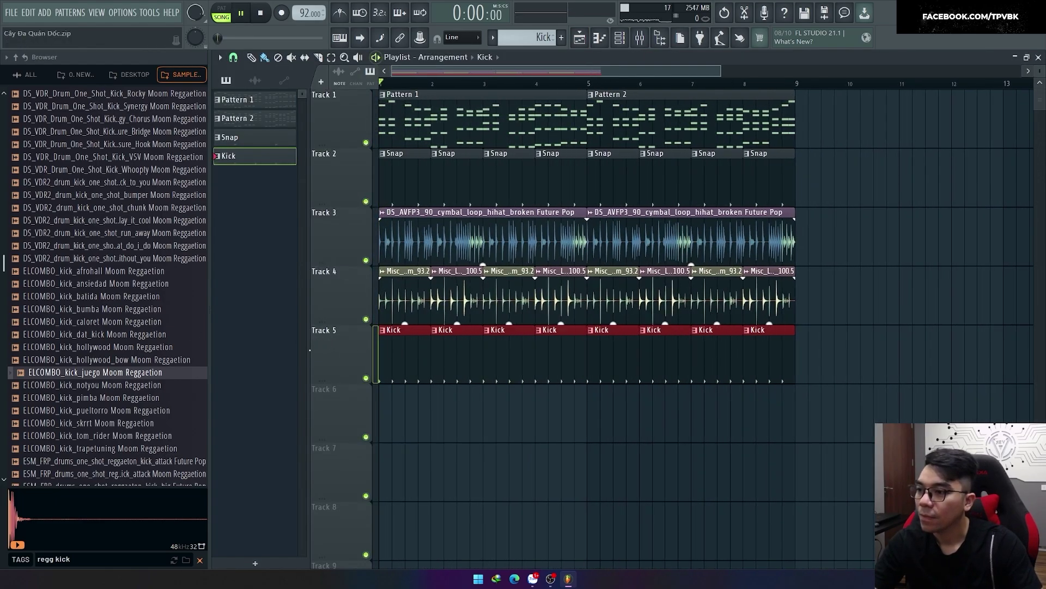
key(space)
key(F6)
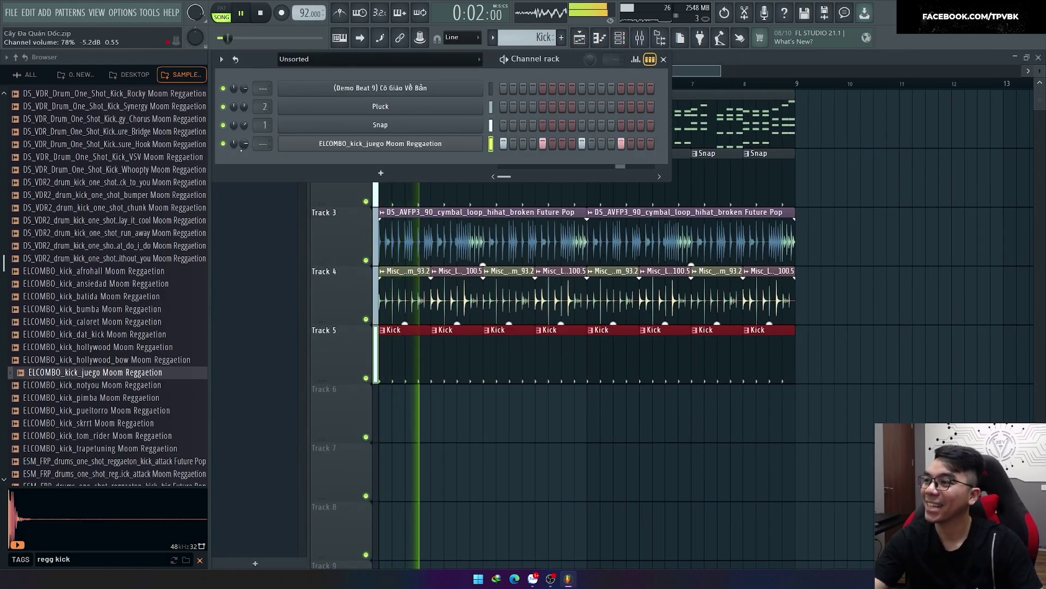
drag(244, 144, 244, 139)
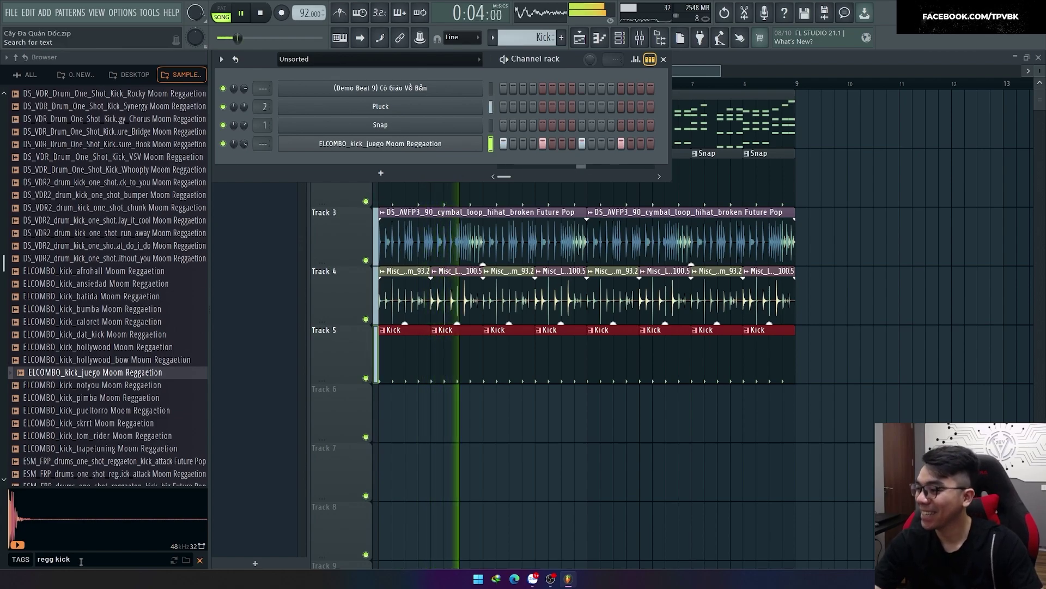
Change the sample search to "regg perc 90" to find reggaeton percussion loops.
drag(81, 561, 56, 561)
text(pe)
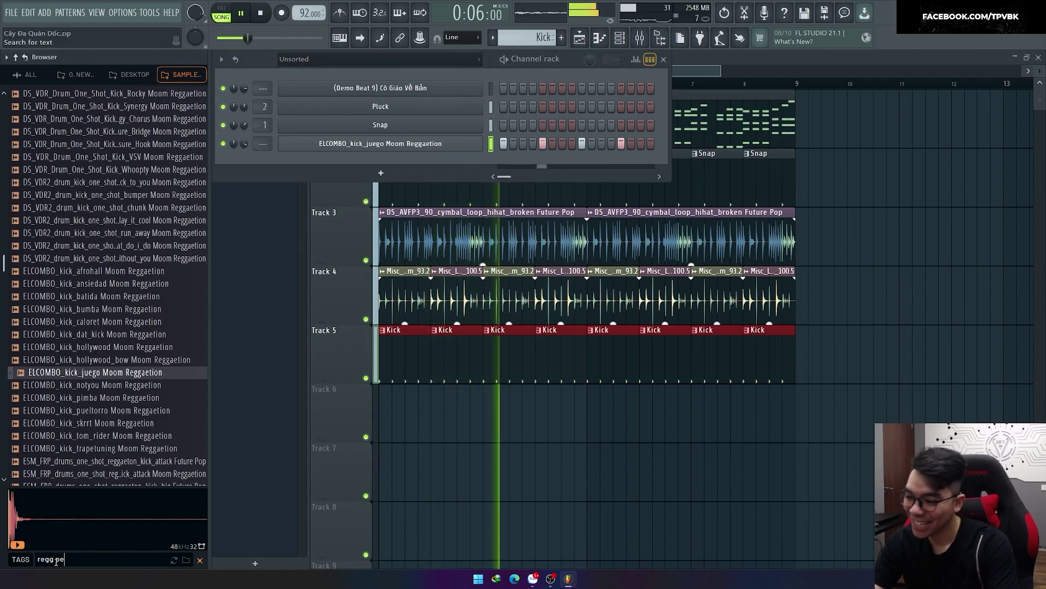
text(rc)
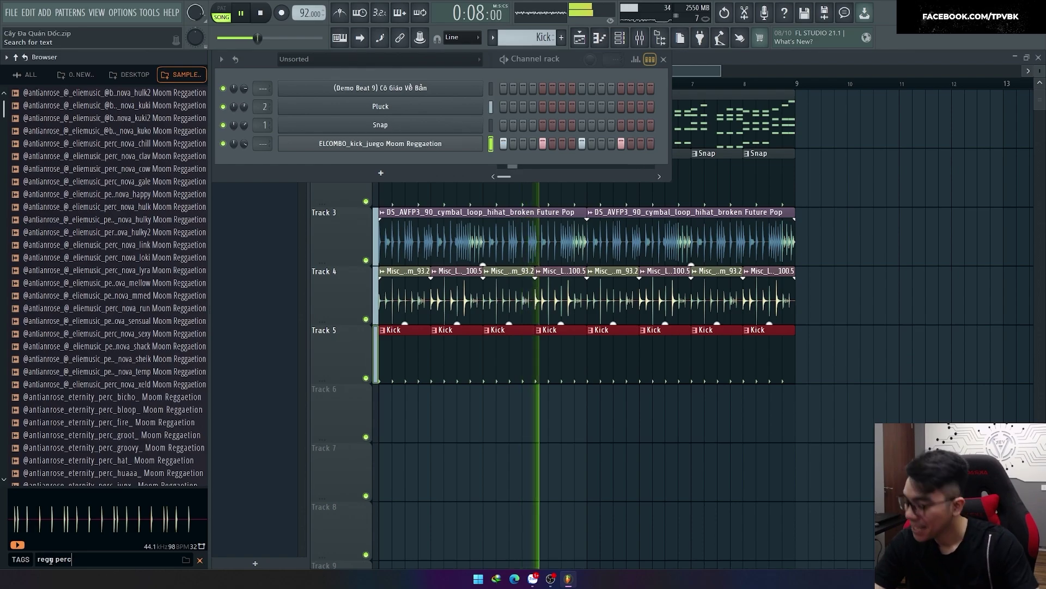
text( 90)
Stop the playback and audition the 90 BPM perc loops, including perc loop 13 and perc loop 23.
click(163, 371)
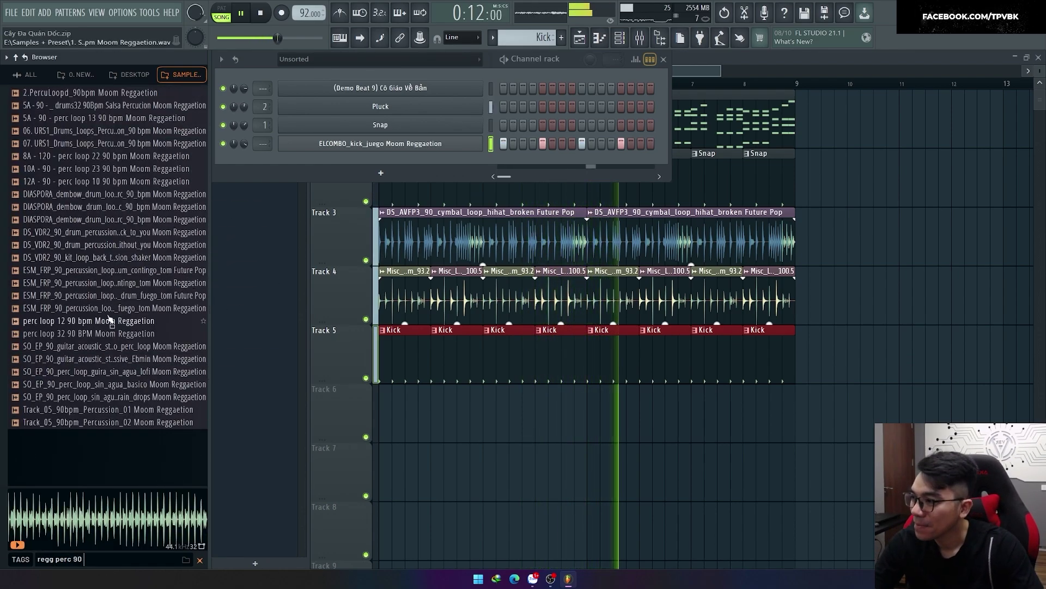
click(112, 247)
key(space)
key(F6)
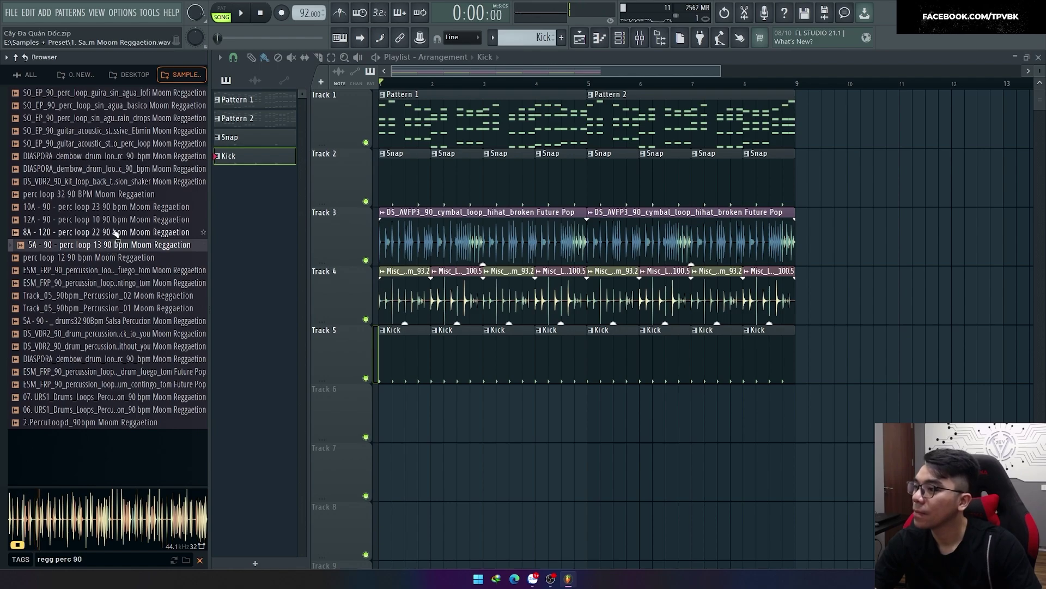
click(116, 233)
click(119, 209)
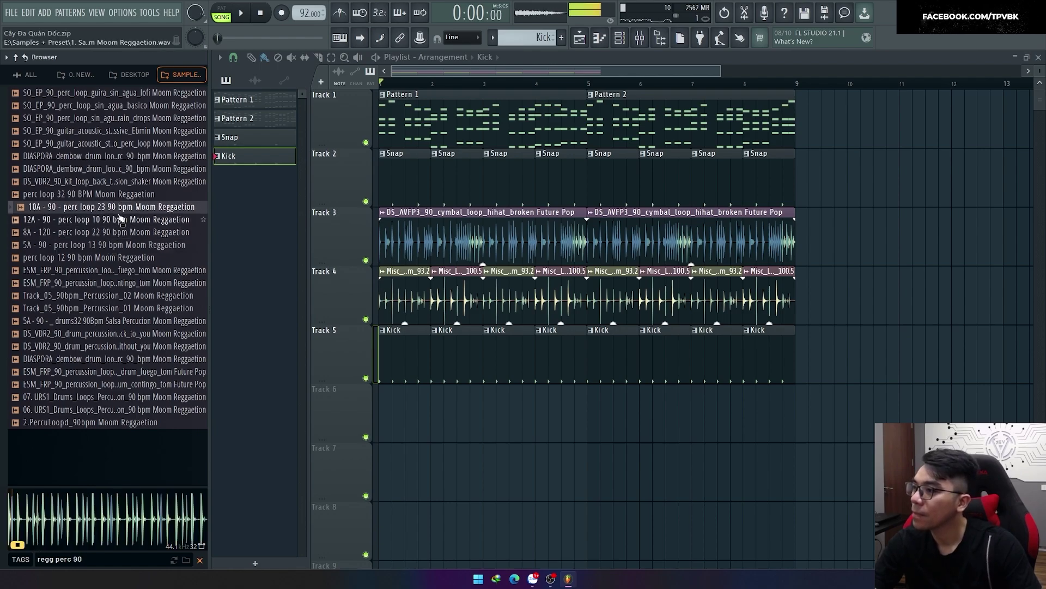
Place "10A - 90 - perc loop 23 90 bpm" on Track 6 starting at bar 1 and open its sample settings.
drag(119, 212, 442, 411)
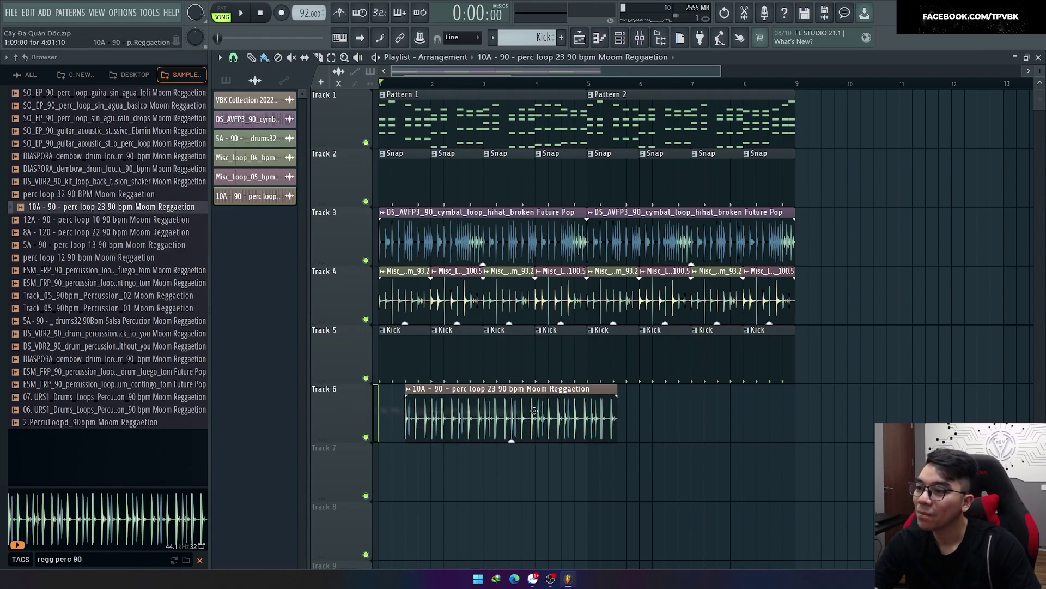
double_click(474, 404)
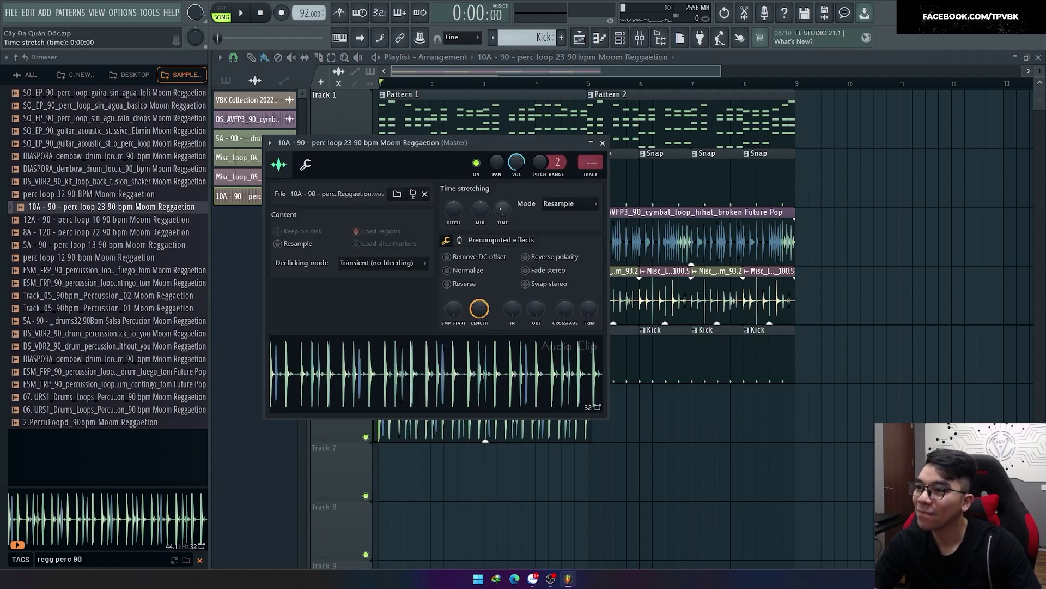
Assign the 92 BPM project tempo to the perc loop 23 sample through tempo detection.
right_click(502, 210)
click(512, 241)
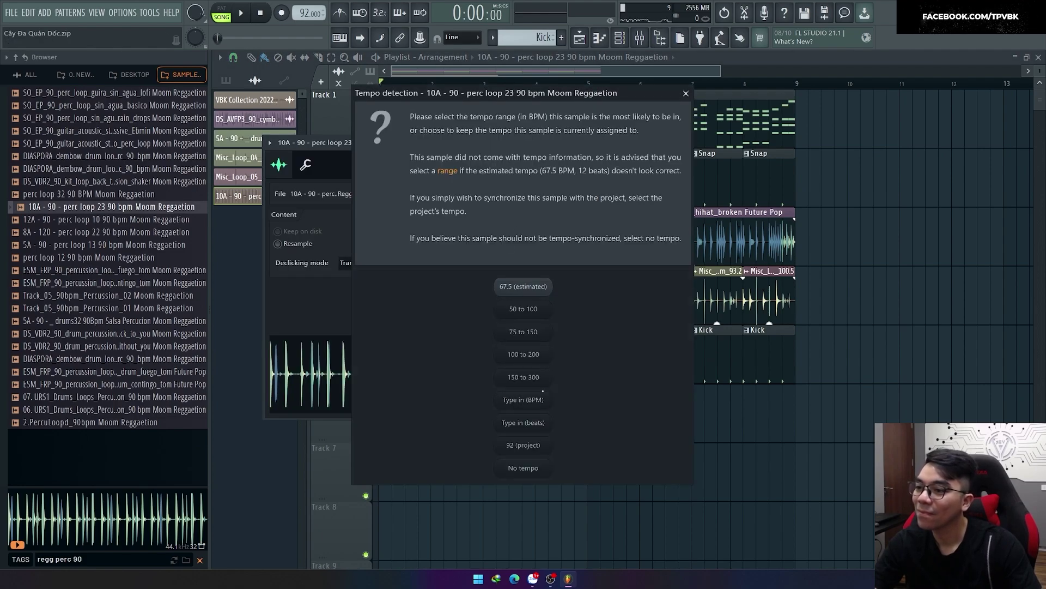
click(524, 446)
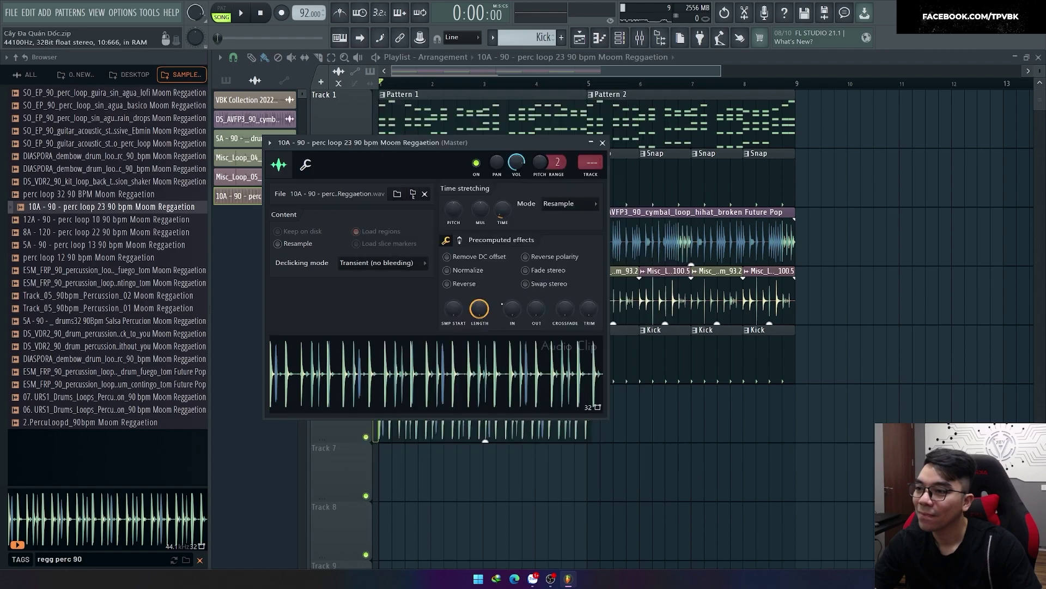
Stretch perc loop 23 to the project tempo by manually entering the sample's BPM, and listen to it in the arrangement.
right_click(504, 213)
click(515, 241)
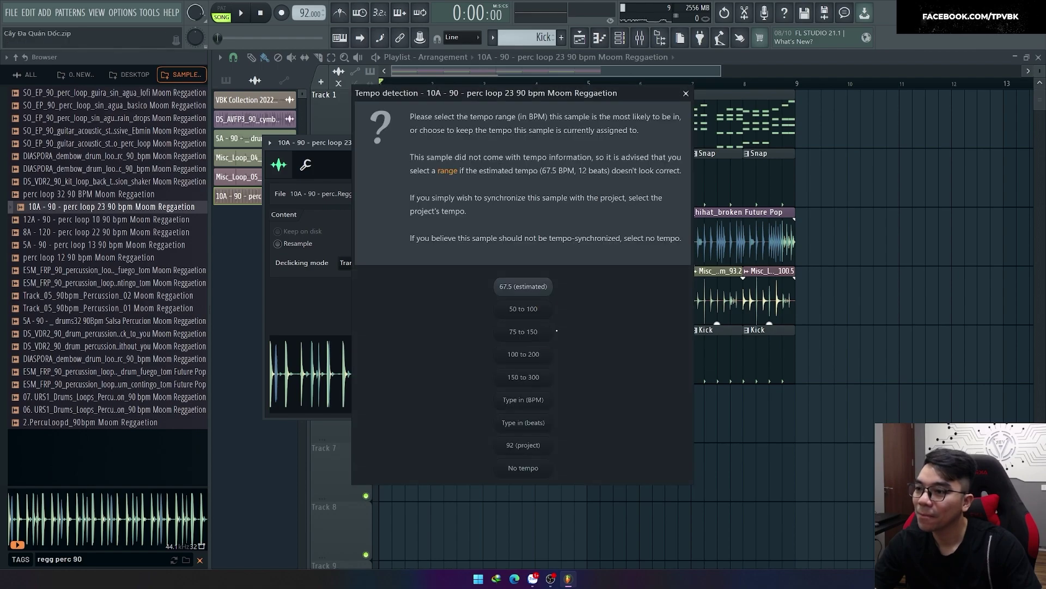
click(534, 402)
text(9)
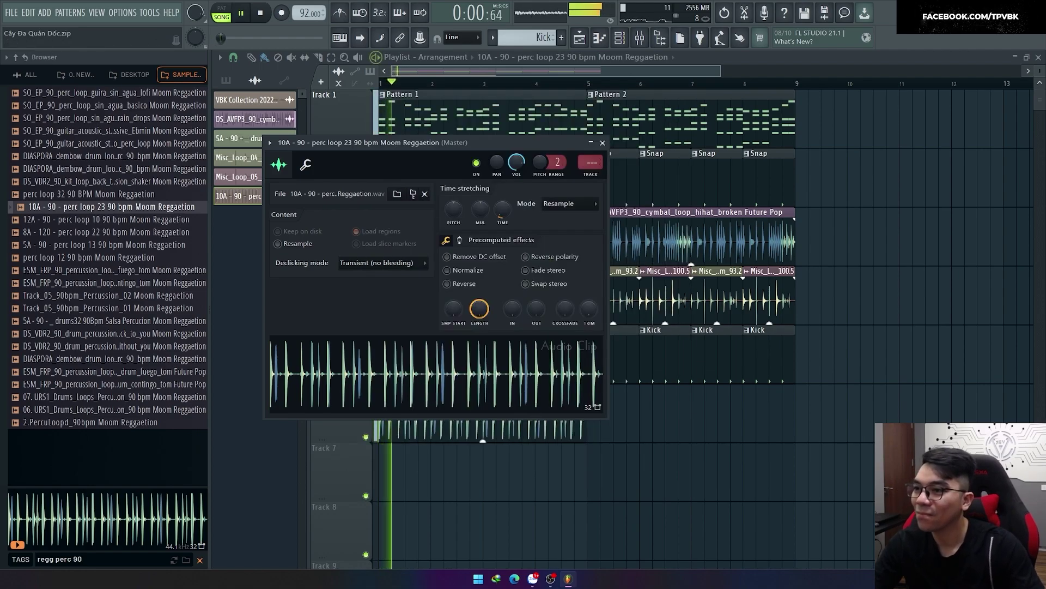
click(603, 143)
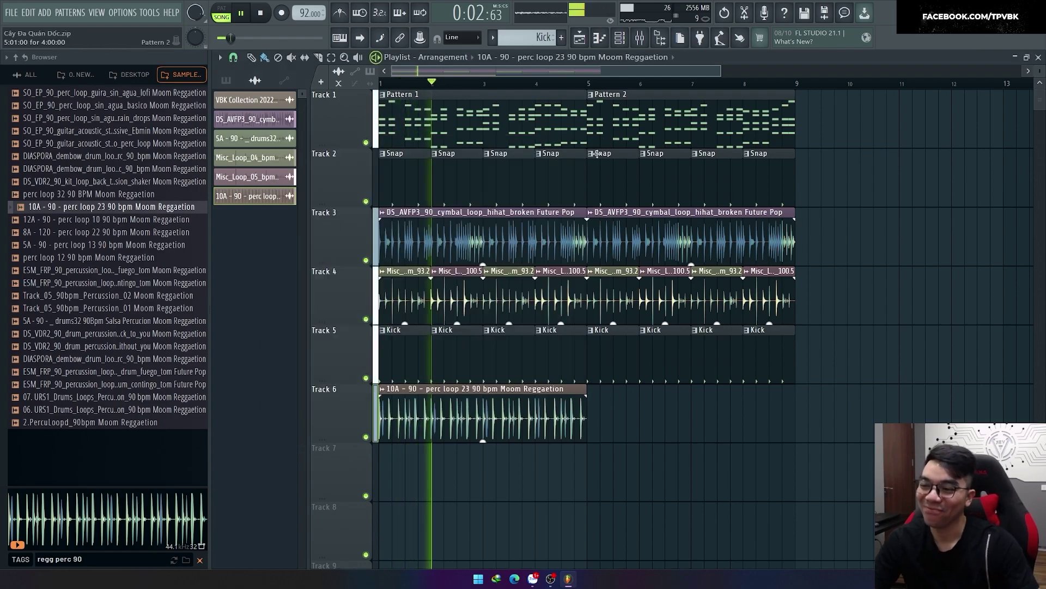
scroll(322, 82, down, 2)
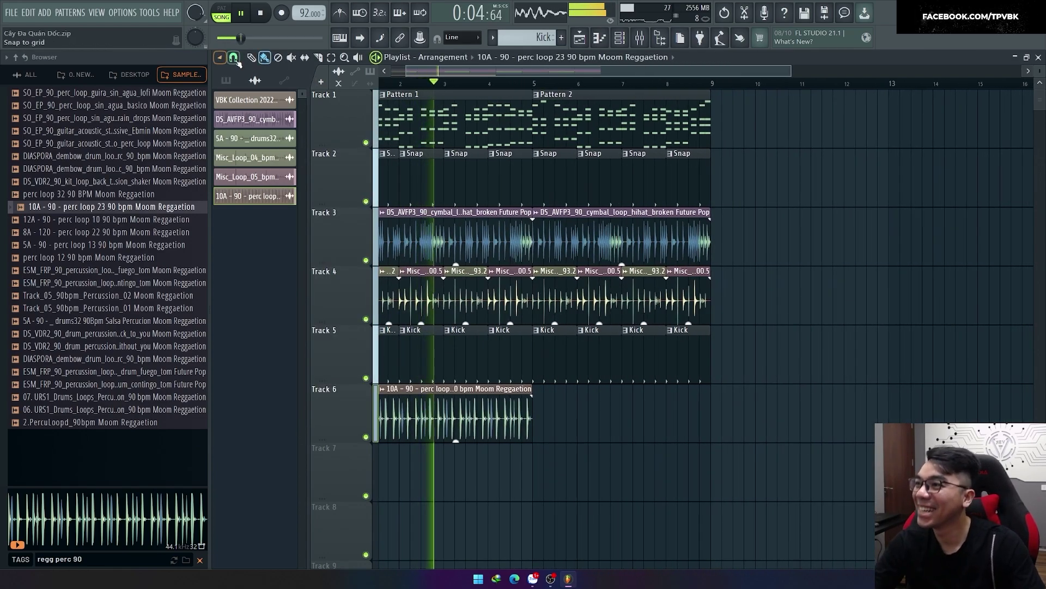
Repeat the perc loop 23 clip at bar 5 on Track 6 and lower its channel volume to 33%.
click(220, 57)
click(248, 215)
drag(445, 419, 533, 424)
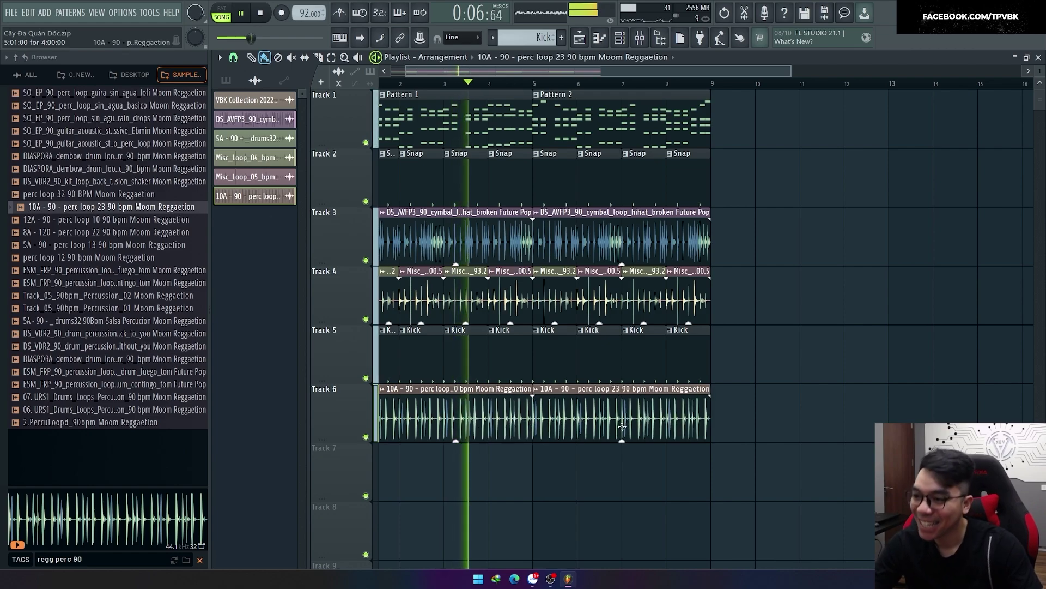
scroll(457, 447, down, 2)
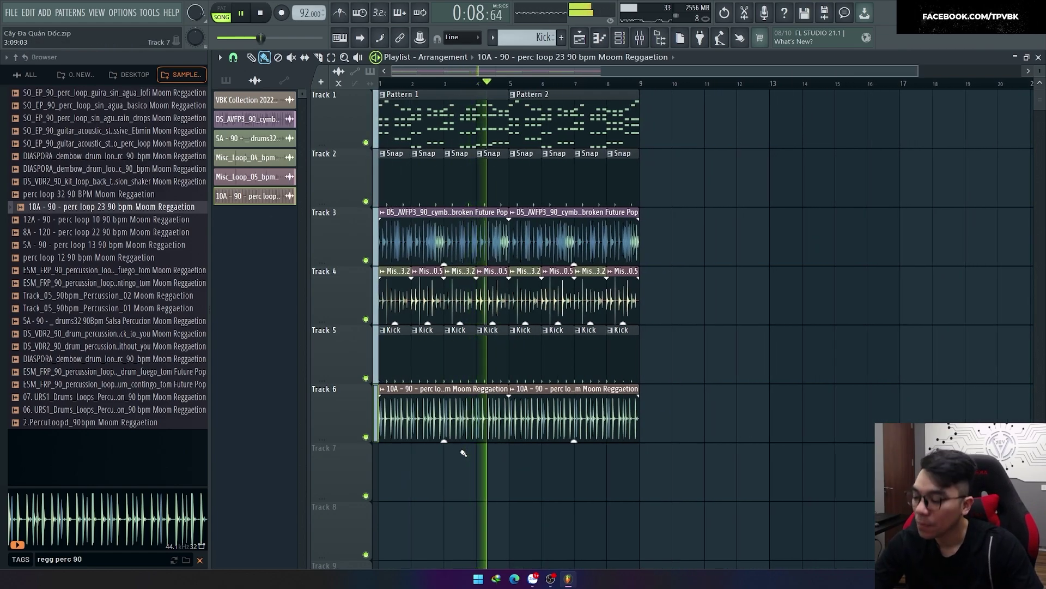
double_click(463, 420)
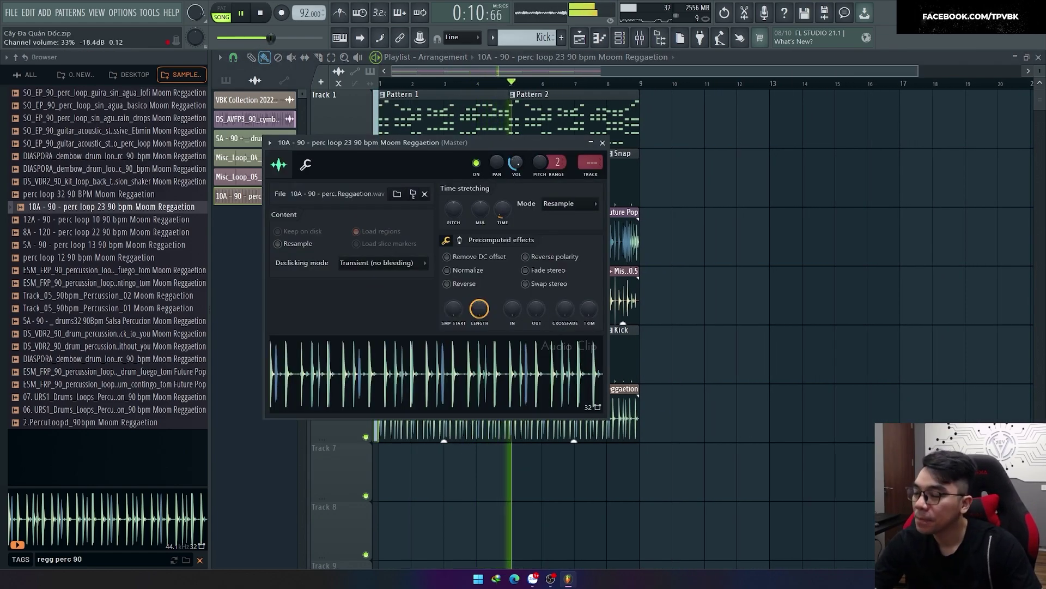
click(603, 144)
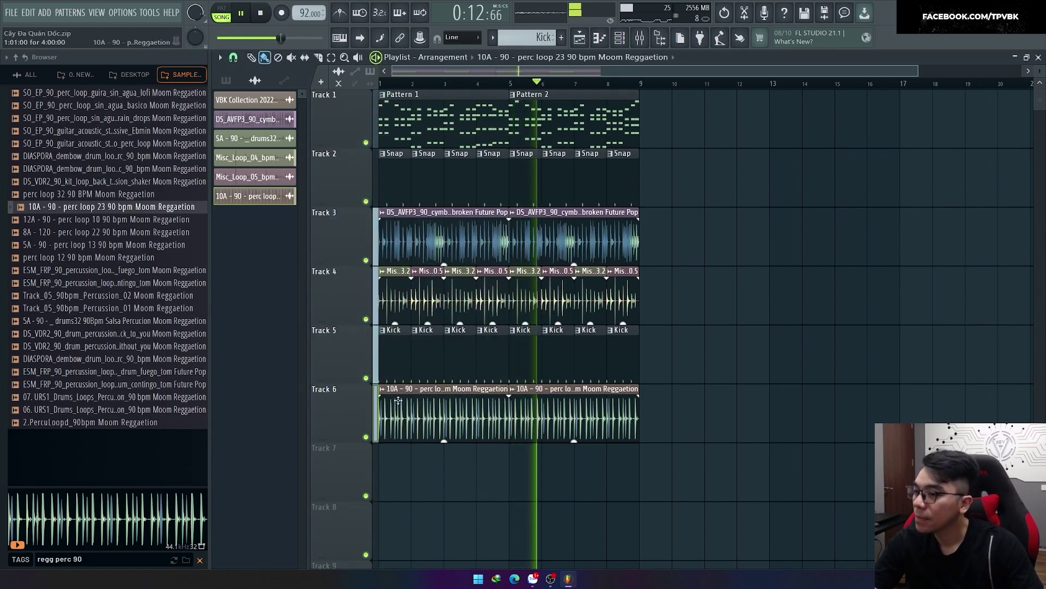
Stop the playback and audition the 90 BPM percussion samples from perc loop 22 down to 2.PercuLoopd_90bpm.
key(space)
click(65, 244)
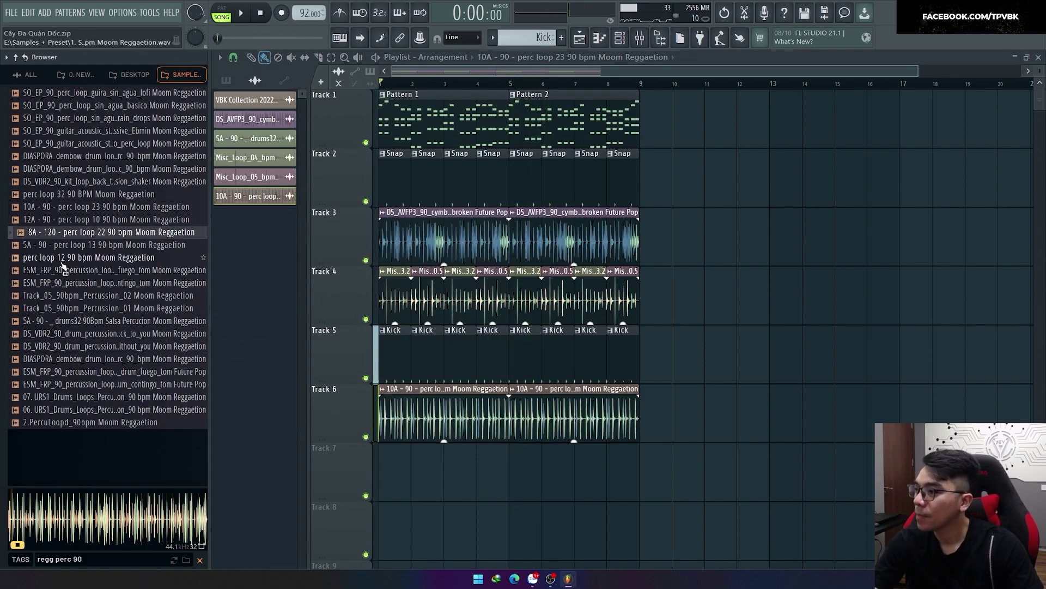
click(65, 269)
click(64, 295)
click(72, 309)
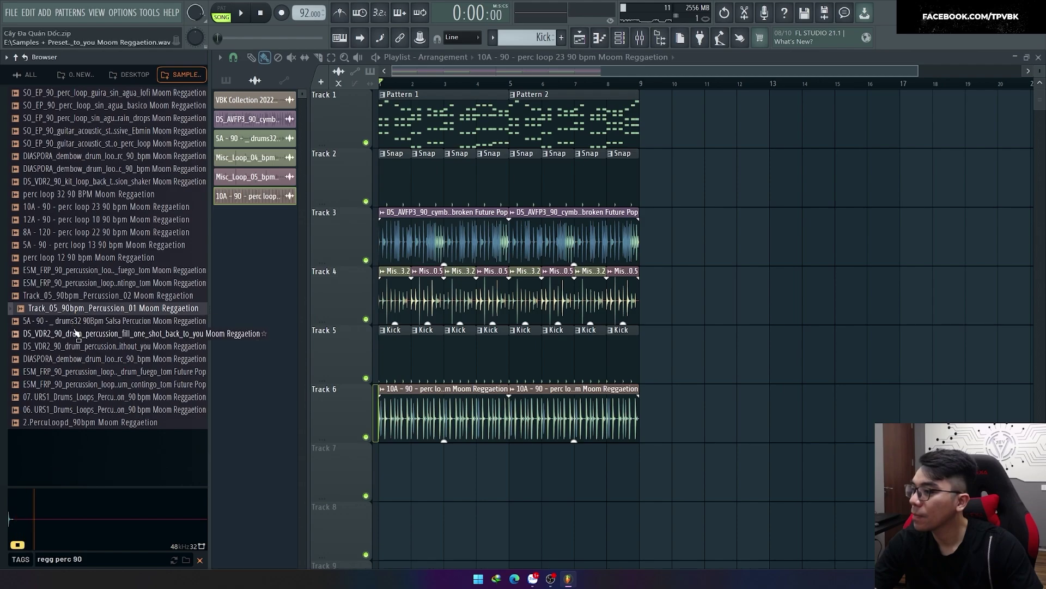
click(77, 334)
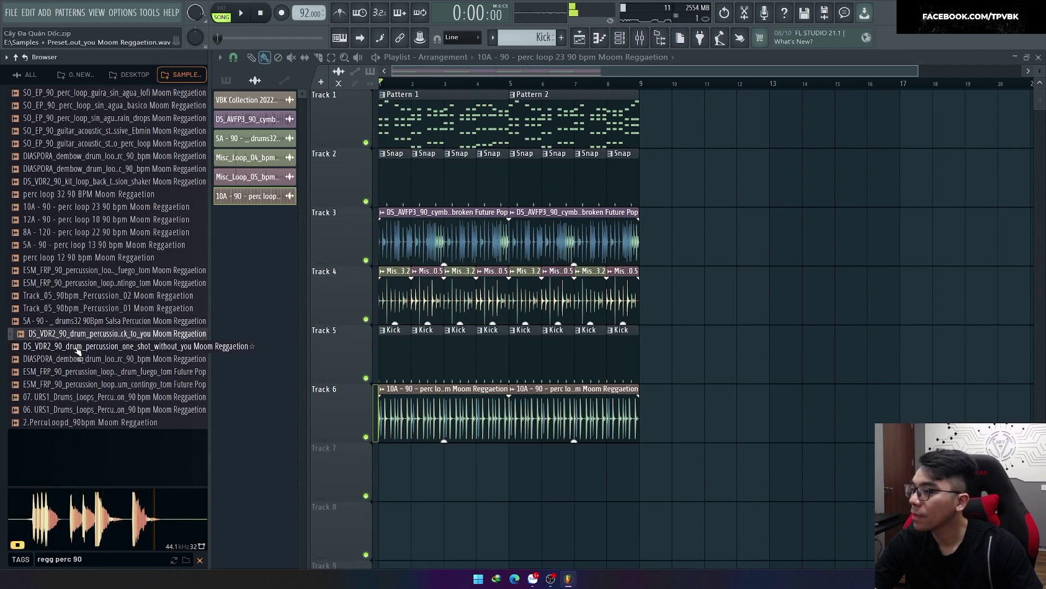
click(78, 352)
click(82, 371)
click(85, 384)
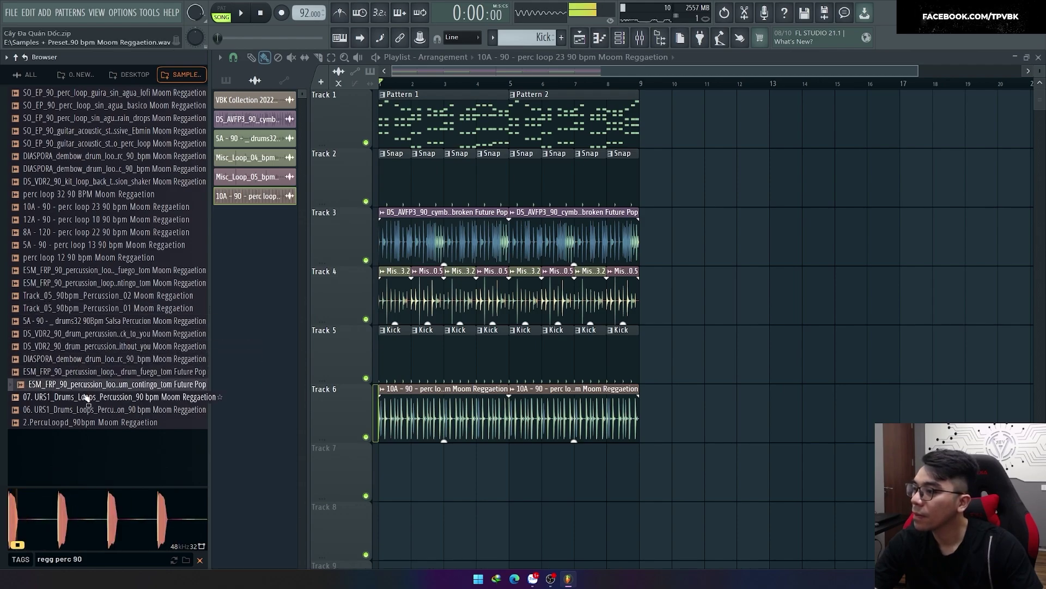
click(87, 397)
click(92, 409)
click(94, 423)
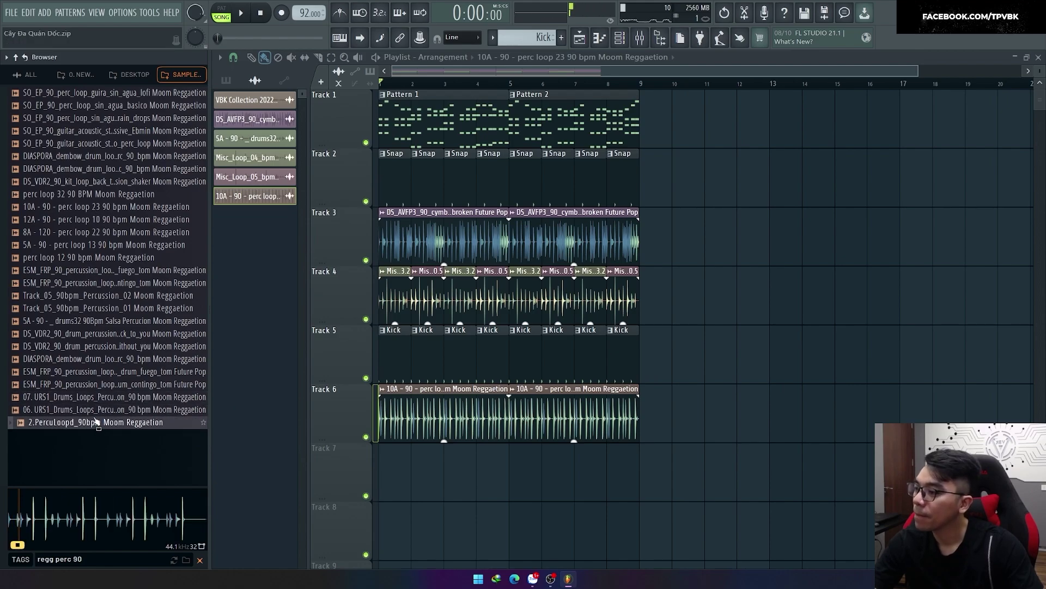
Place "2.PercuLoopd_90bpm" on Track 7 at bar 1 and stretch it to four bars.
drag(98, 429, 436, 469)
double_click(437, 473)
drag(414, 158, 709, 134)
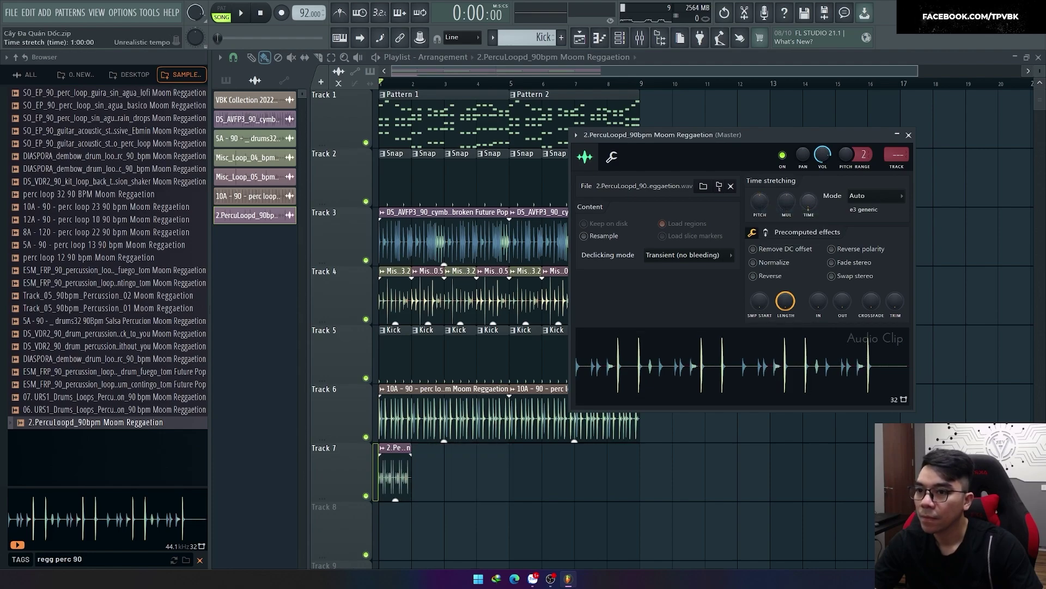
drag(411, 449, 476, 449)
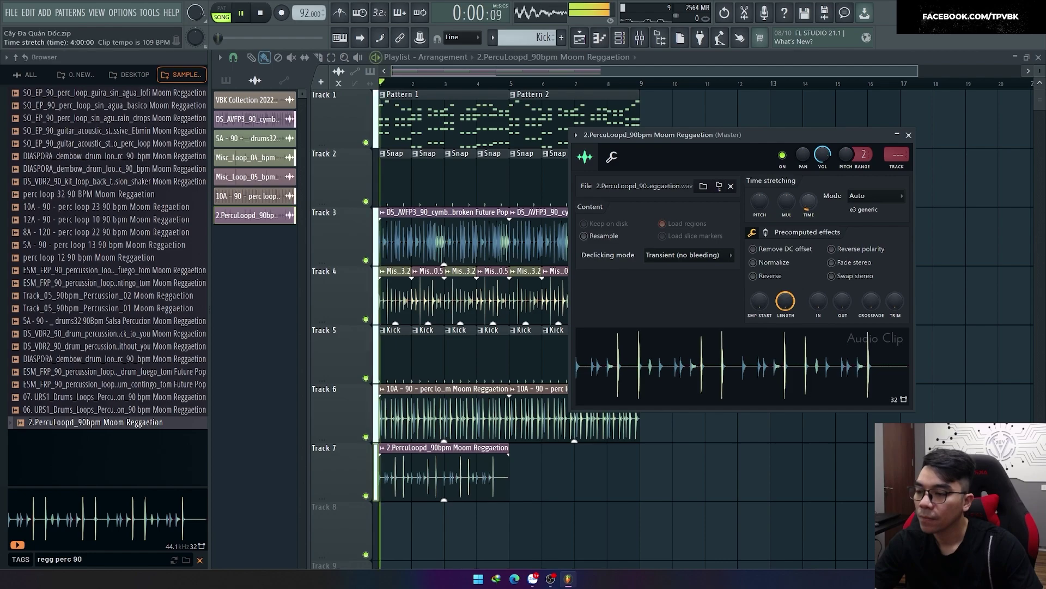
key(Escape)
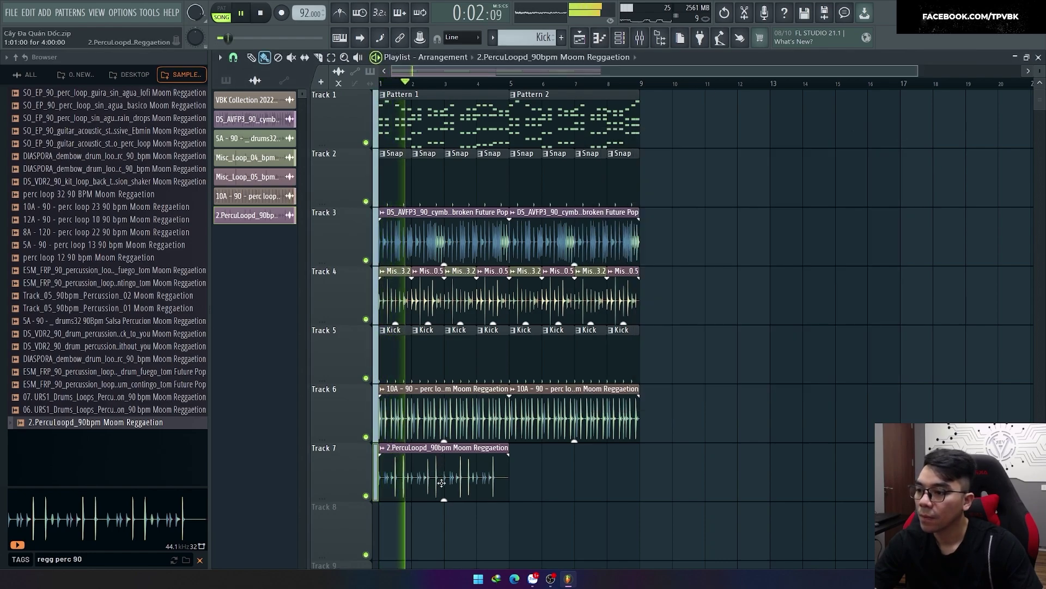
Lower the PercuLoopd sample's channel volume slightly and repeat its clip at bar 5 on Track 7.
drag(822, 155, 822, 169)
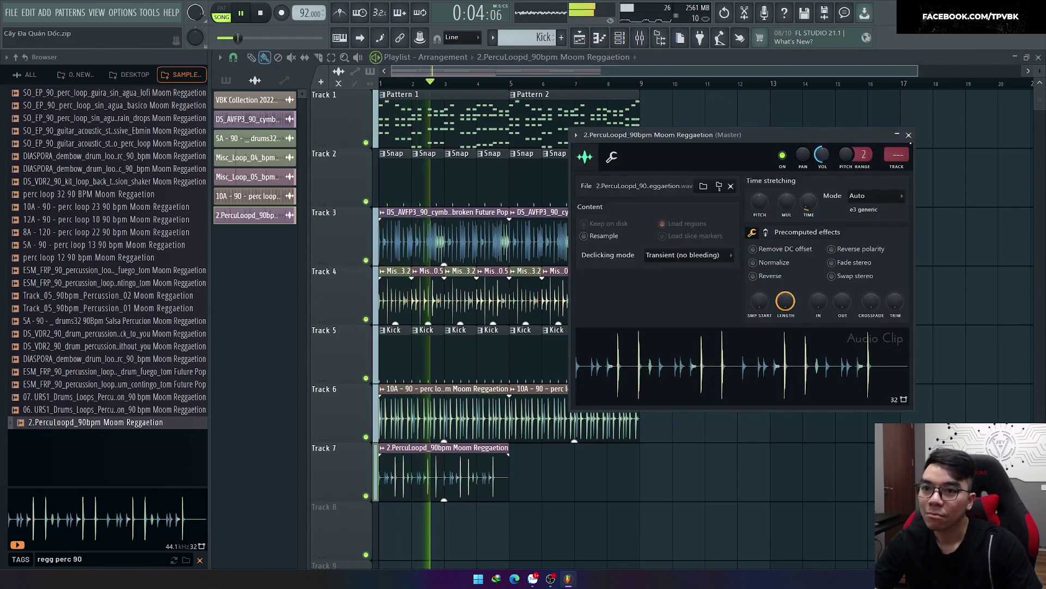
key(Escape)
click(526, 476)
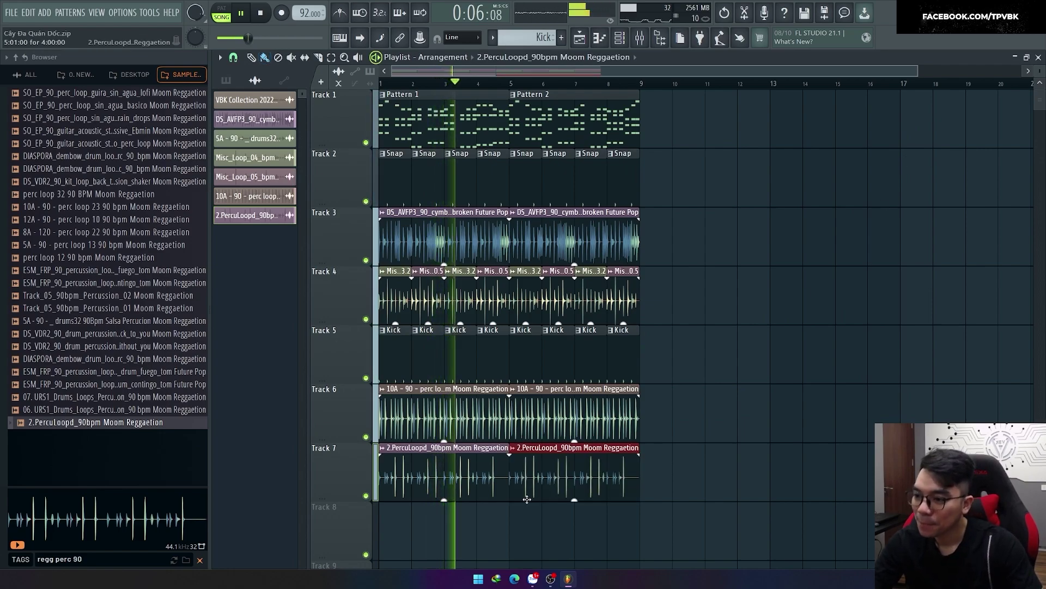
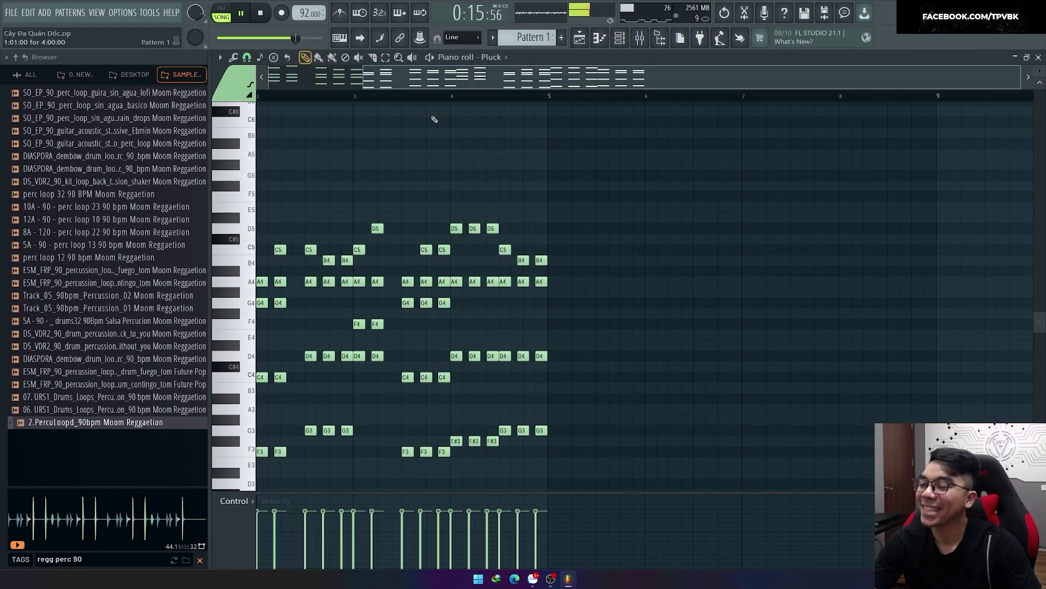
Stop the playback and add a VPS Avenger instrument as a new channel for the bass.
double_click(432, 117)
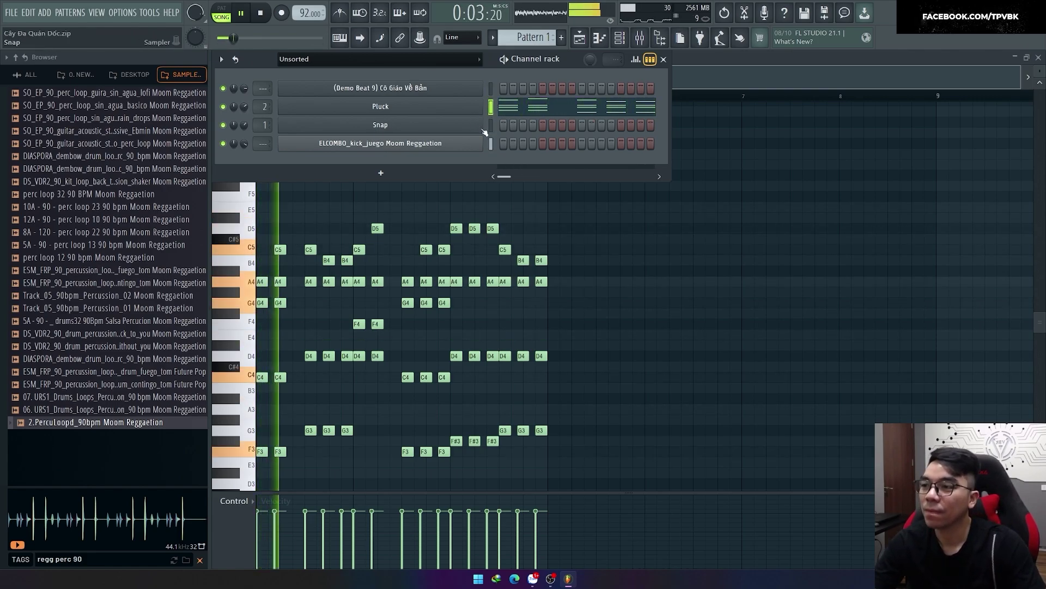
key(space)
click(406, 173)
click(316, 383)
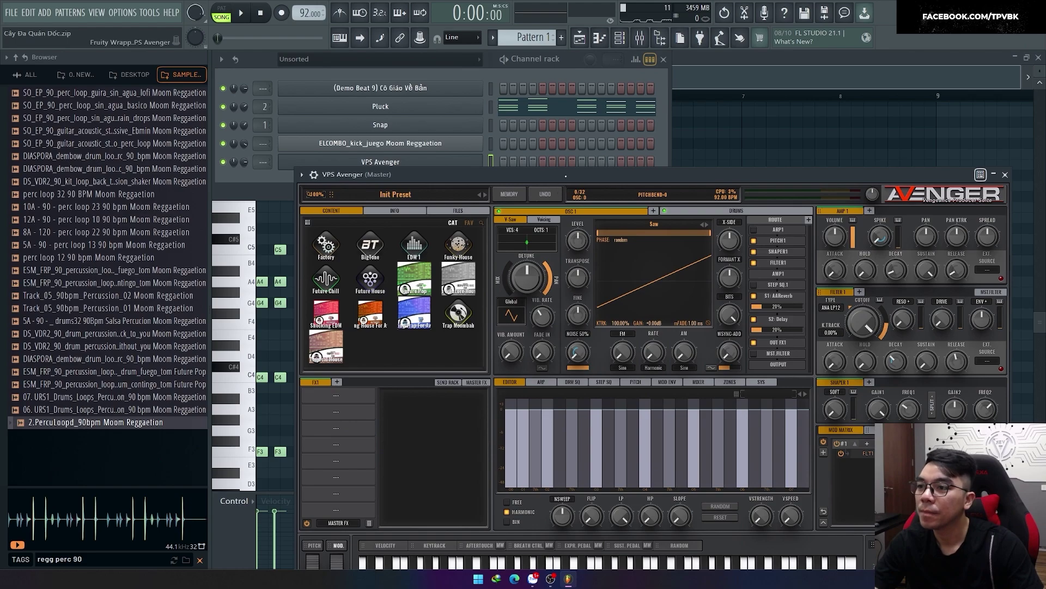
drag(566, 175, 661, 152)
Browse Avenger's Factory and Trap Moombah bass presets and audition BA FM Amped.
click(433, 223)
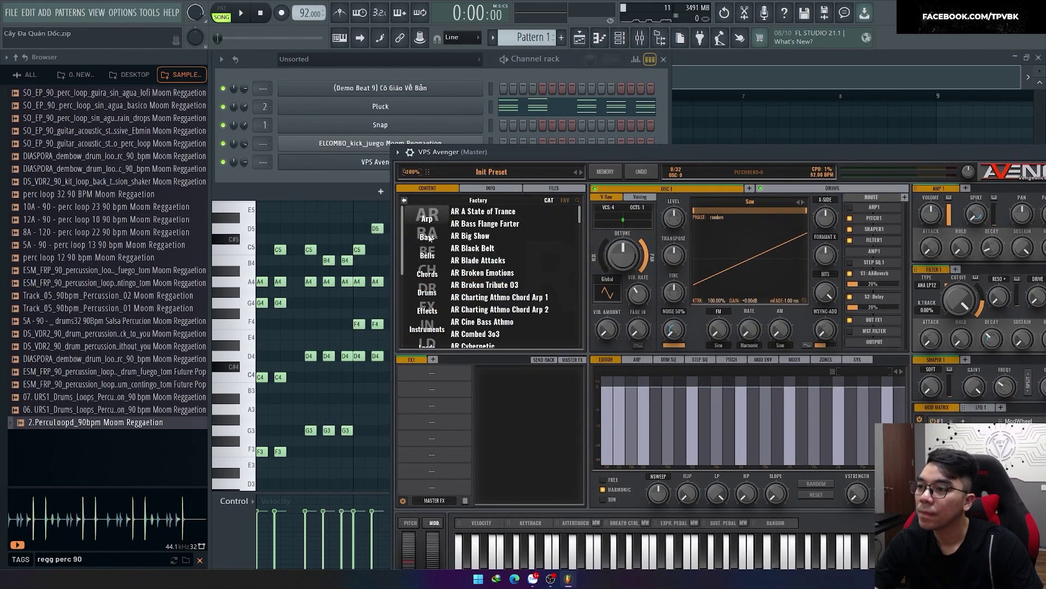
click(430, 237)
scroll(474, 256, down, 5)
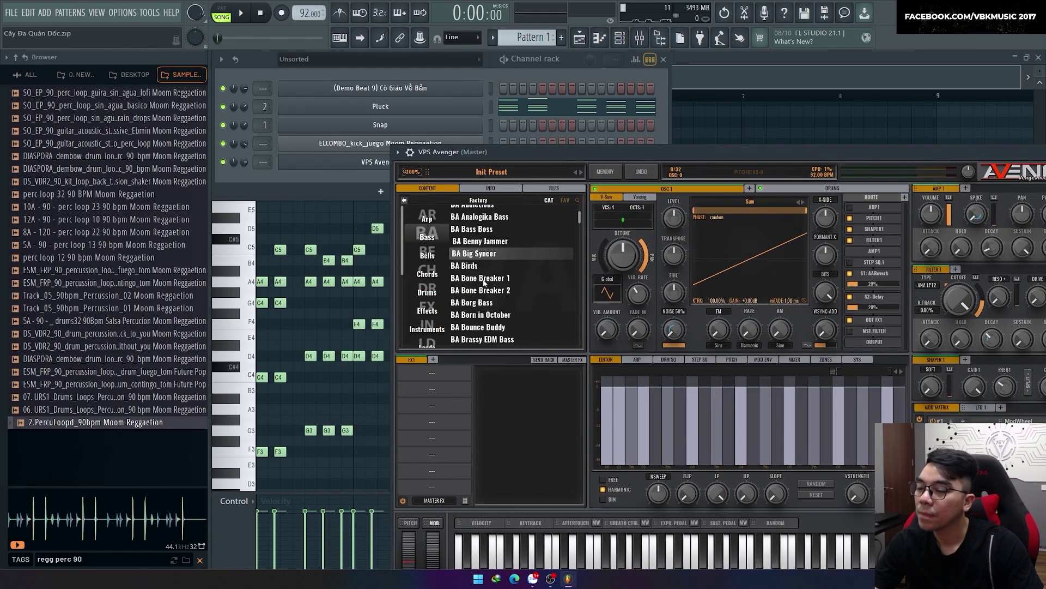
click(404, 200)
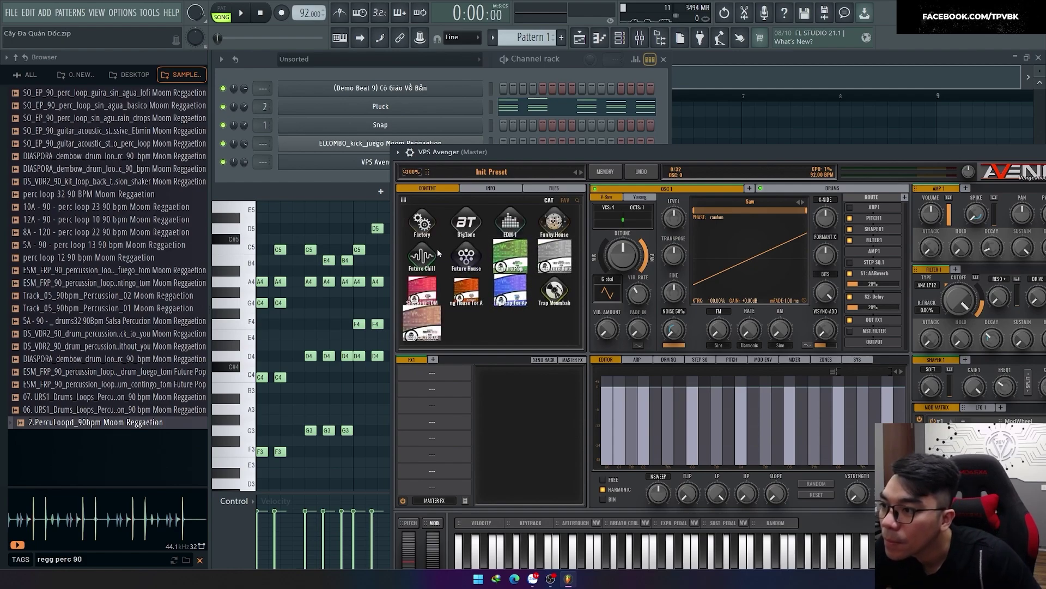
click(552, 292)
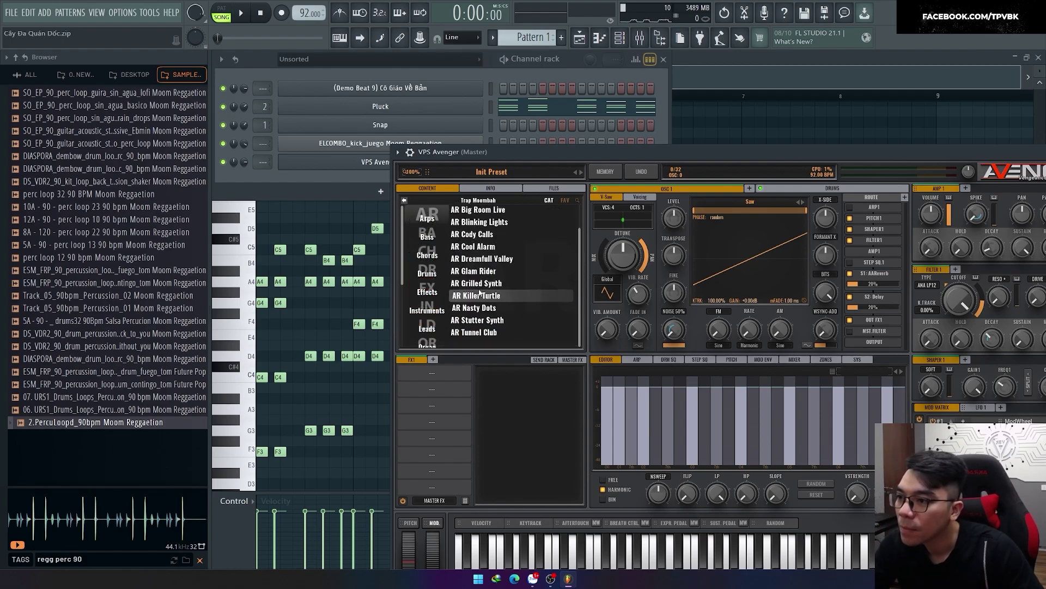
click(428, 233)
click(474, 243)
click(574, 553)
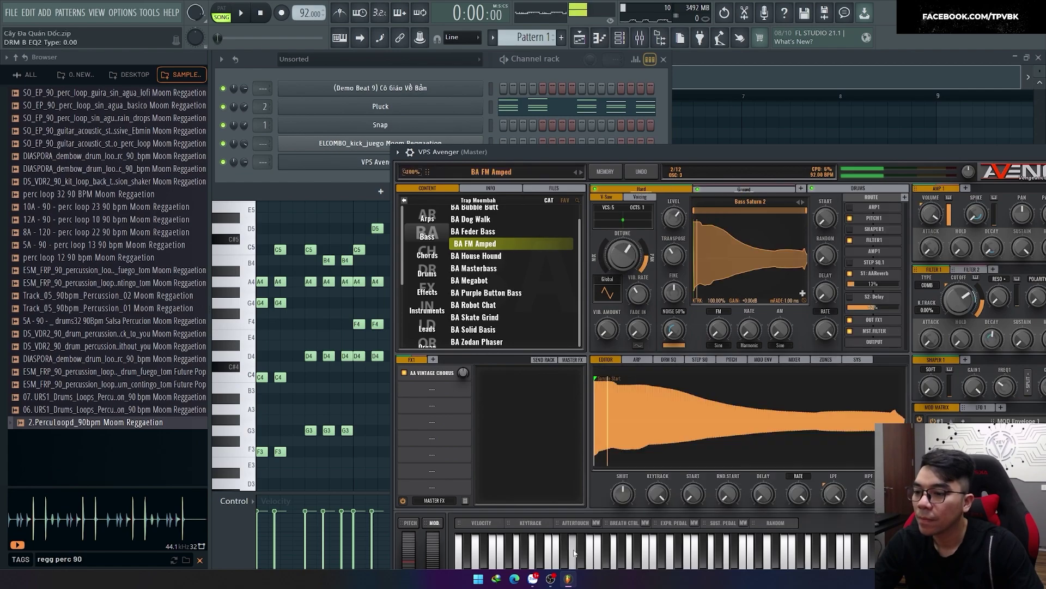
Audition the Trap Moombah presets BA Feder Bass, BA Megabot, BA Dog Walk, BA Bubble Butt, BA Robot Chat and BA Skate Grind.
click(474, 231)
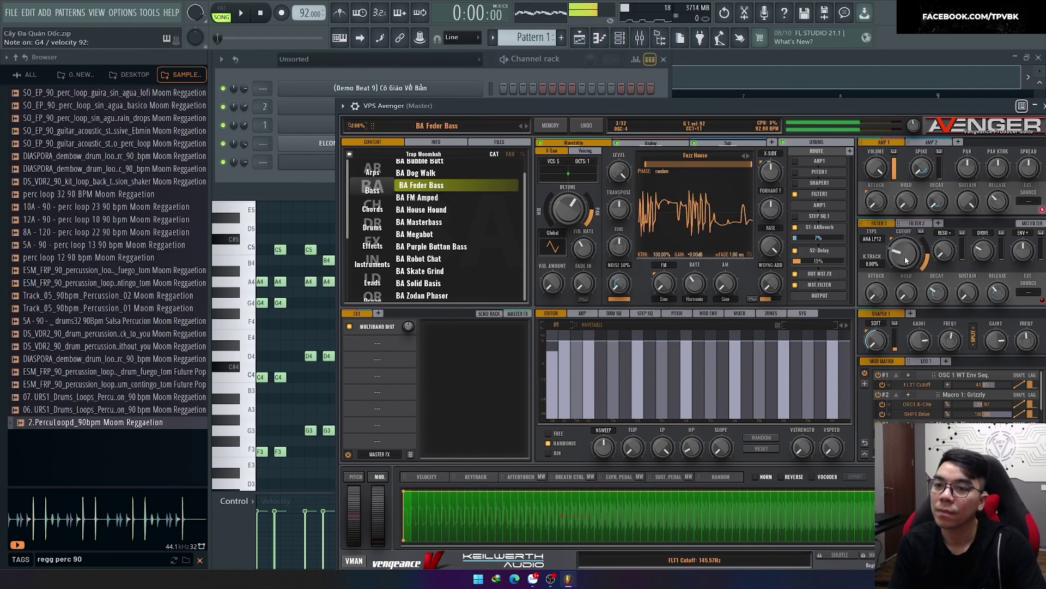
click(438, 235)
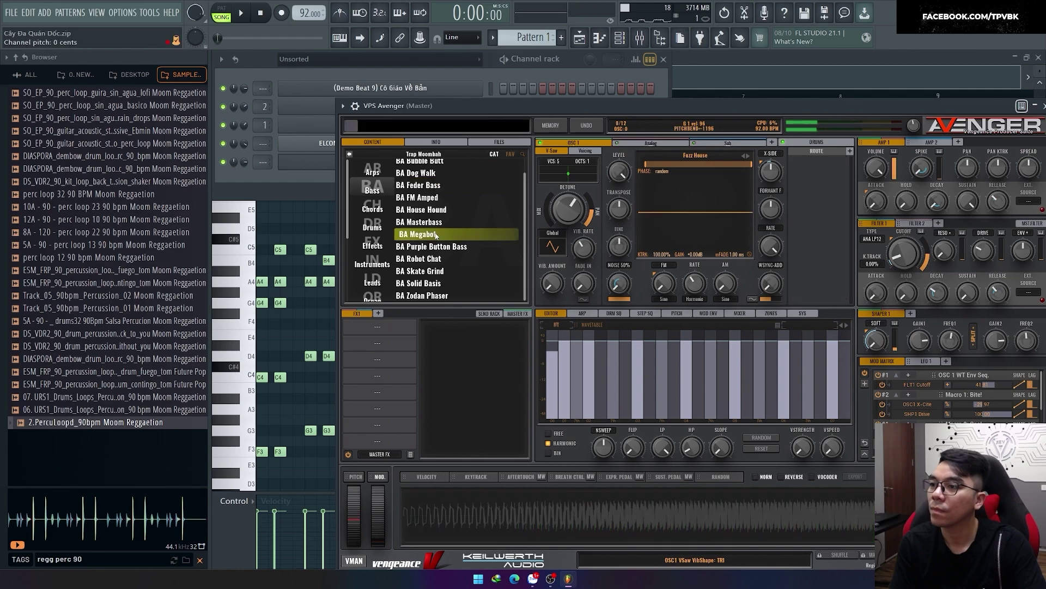
click(436, 173)
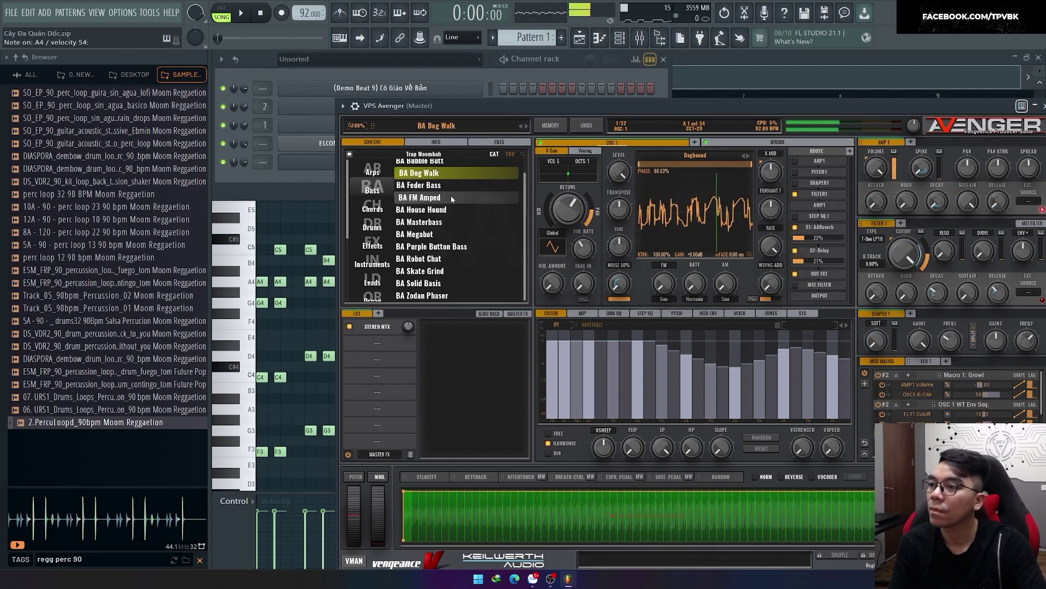
click(436, 164)
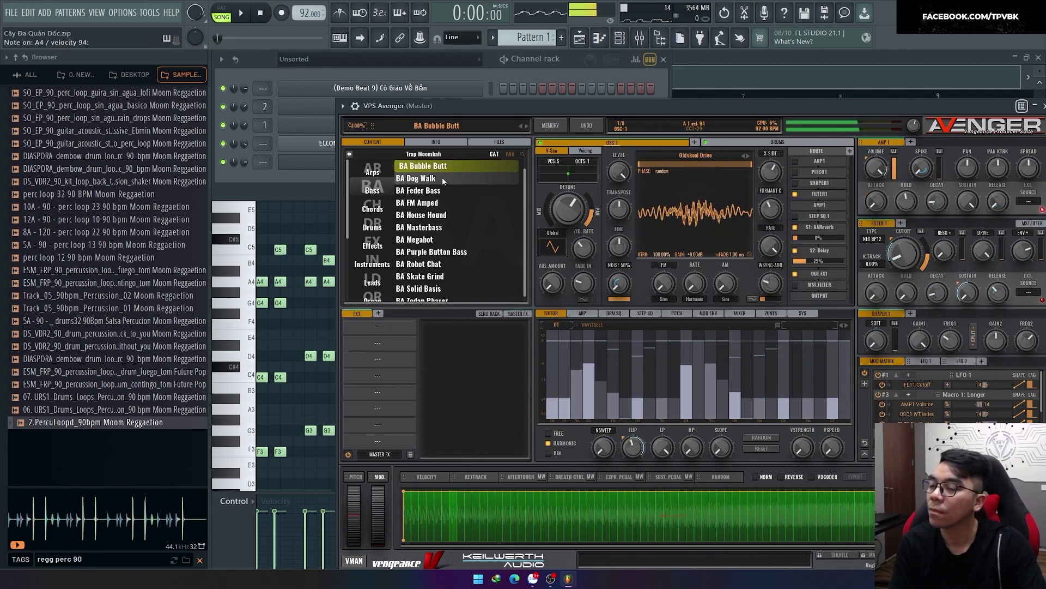
click(446, 265)
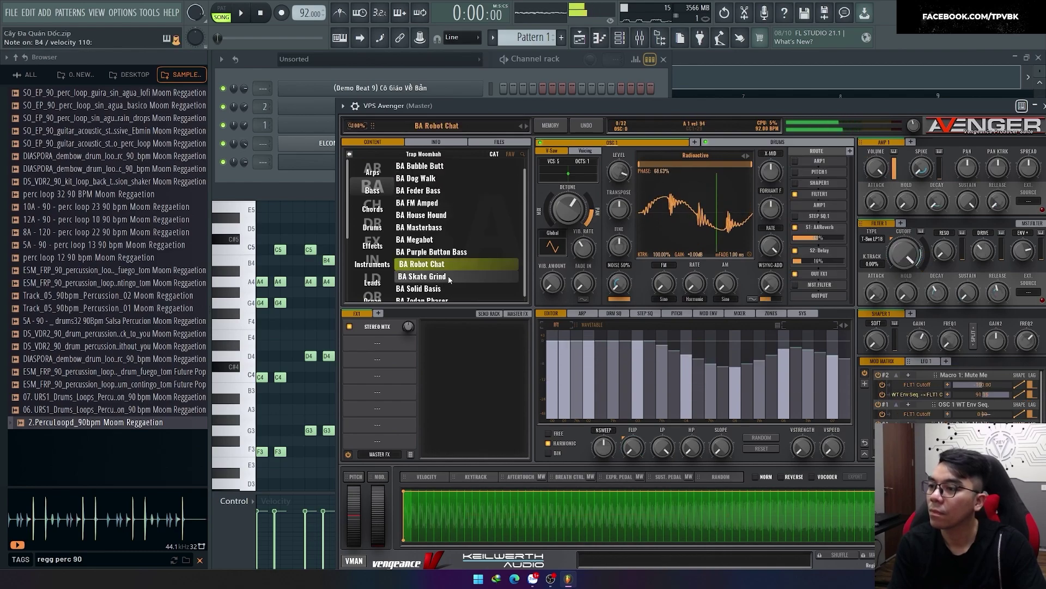
click(448, 277)
Audition bass presets from the Future Pop library, load BS_Dreaming Kids and close the Avenger window.
click(349, 155)
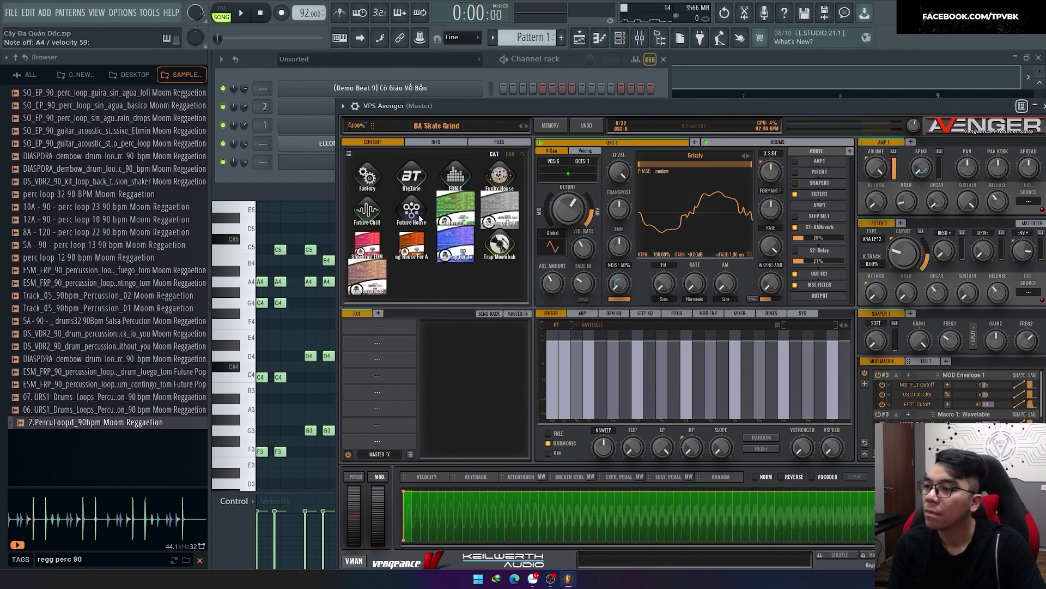
click(458, 212)
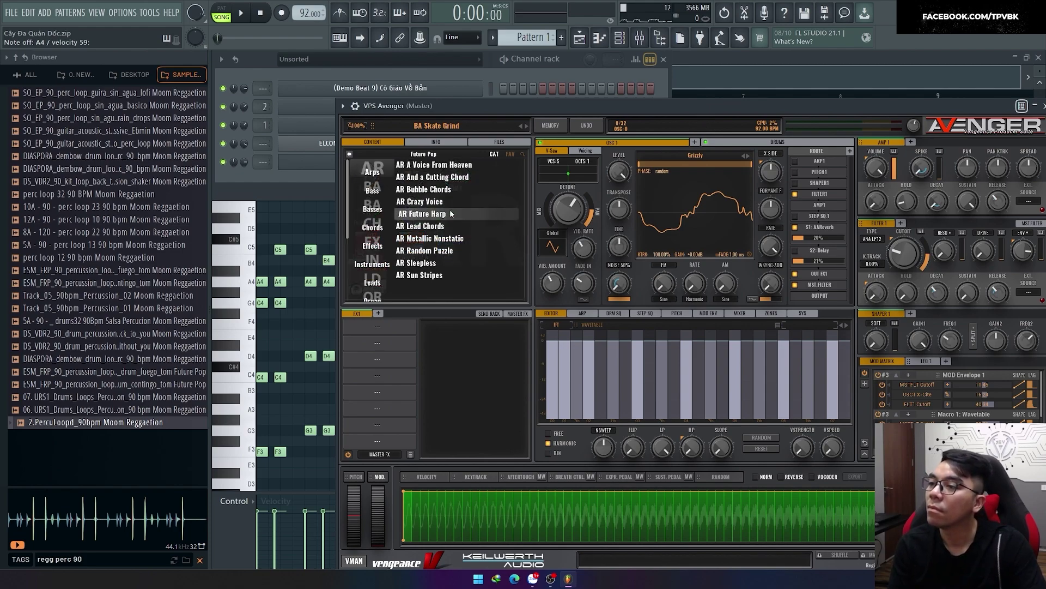
click(384, 190)
click(418, 178)
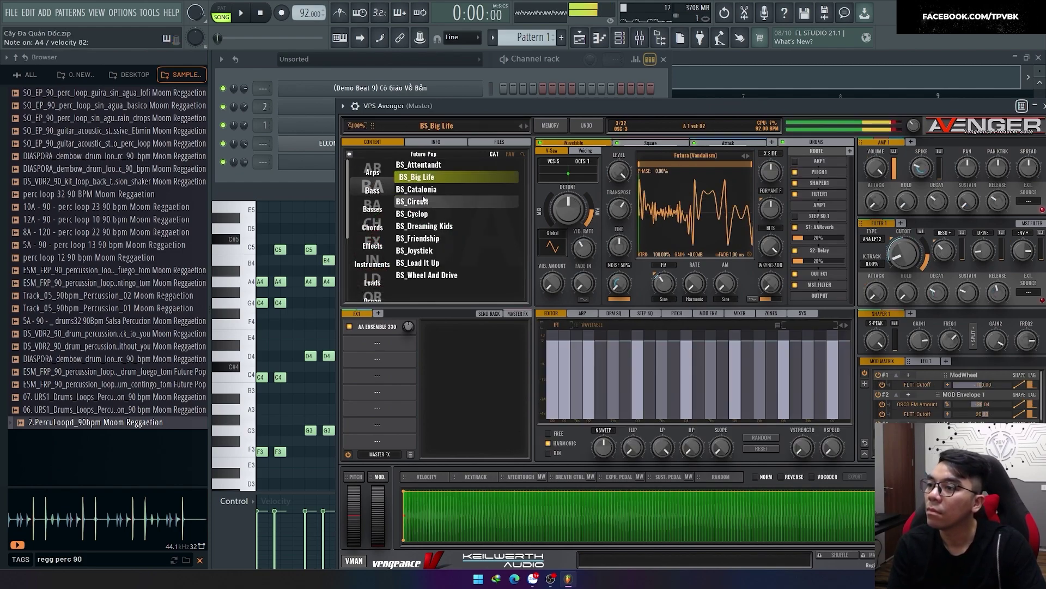
click(440, 167)
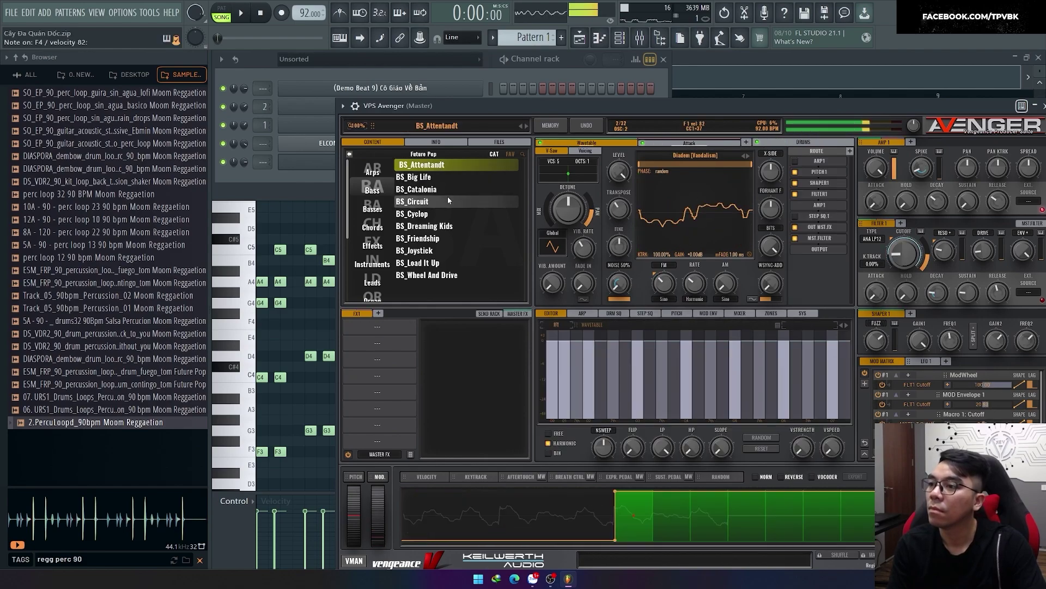
click(446, 215)
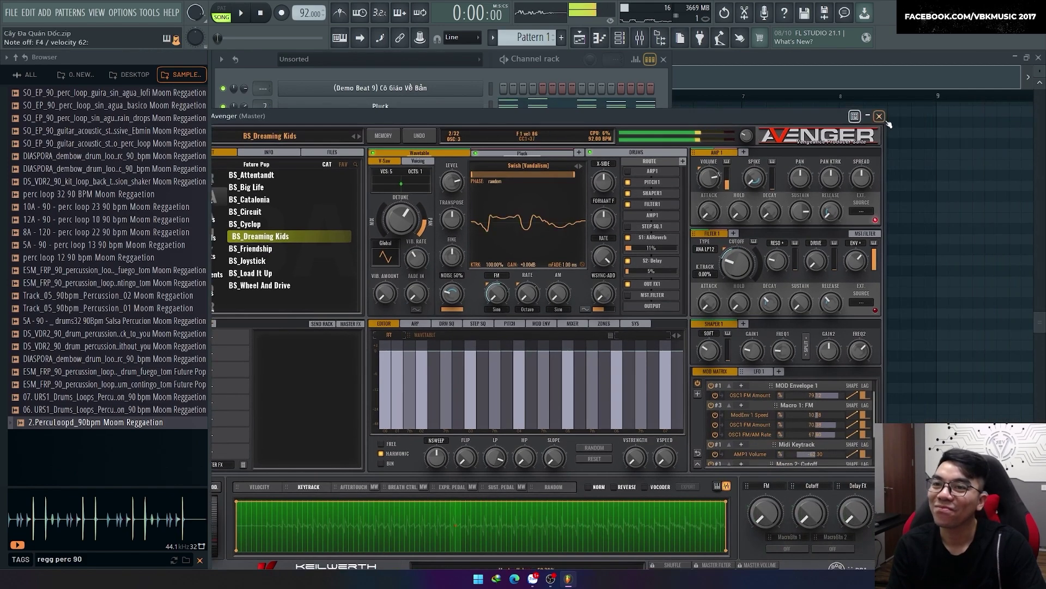
click(865, 117)
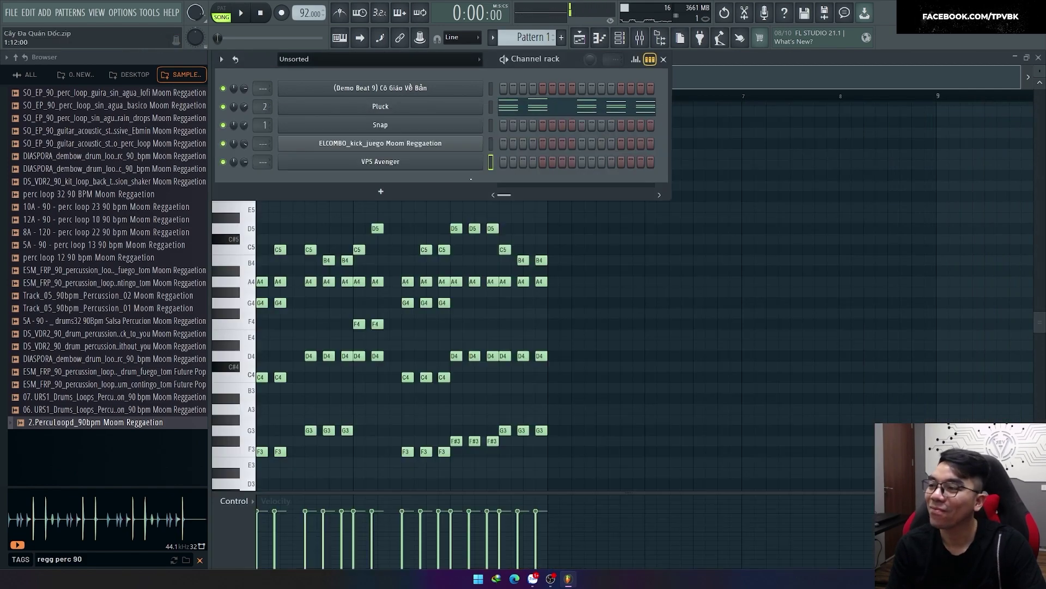
Rename the VPS Avenger channel to "Bass" and route it to mixer track 3.
shift+click(385, 163)
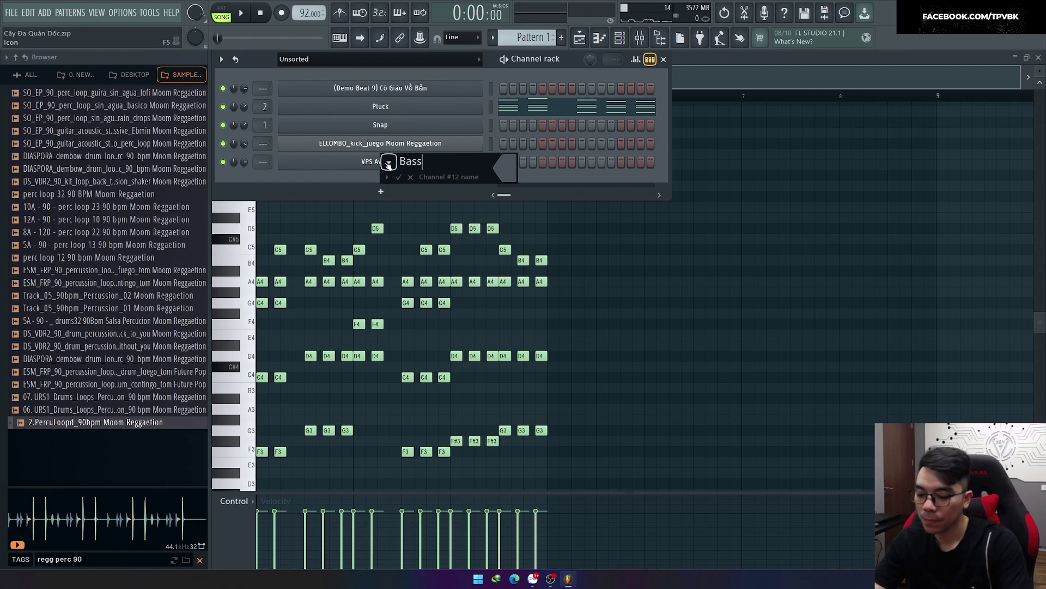
text(Bass)
key(Return)
key(ctrl+l)
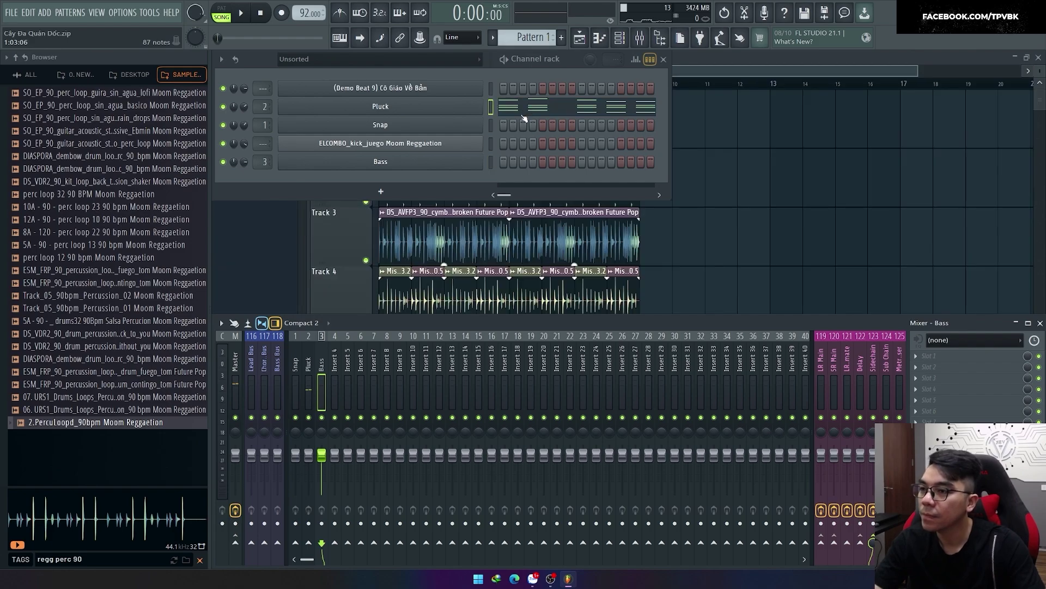
Select and copy the lower notes, from F3 to D4, of the Pluck part in Pattern 1.
click(532, 108)
scroll(652, 430, down, 1)
drag(759, 478, 146, 328)
key(F6)
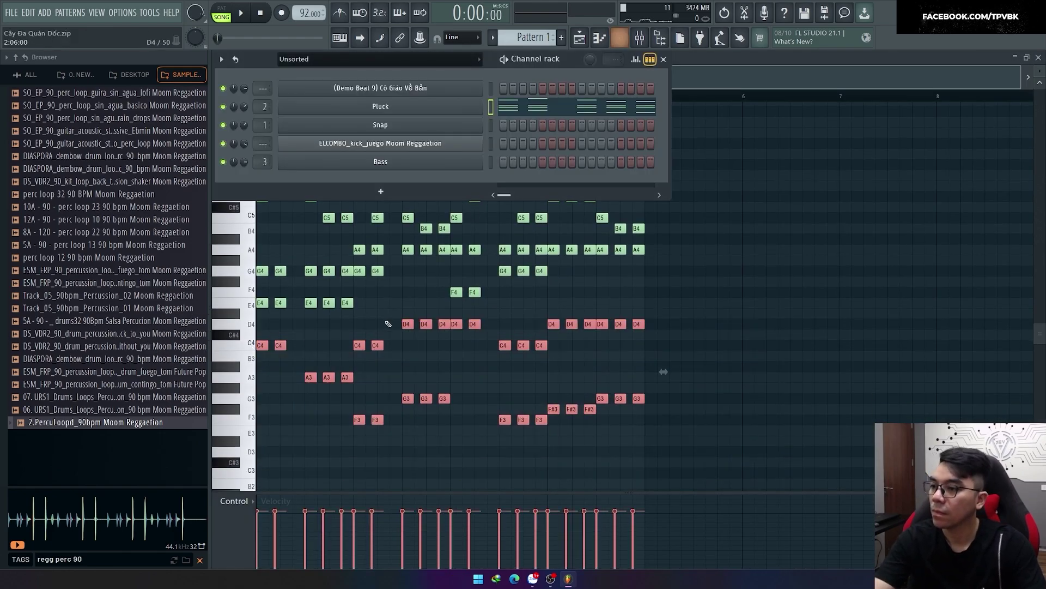
Create a new pattern named "Bass" and paste the copied notes into the Bass channel's piano roll.
key(F6)
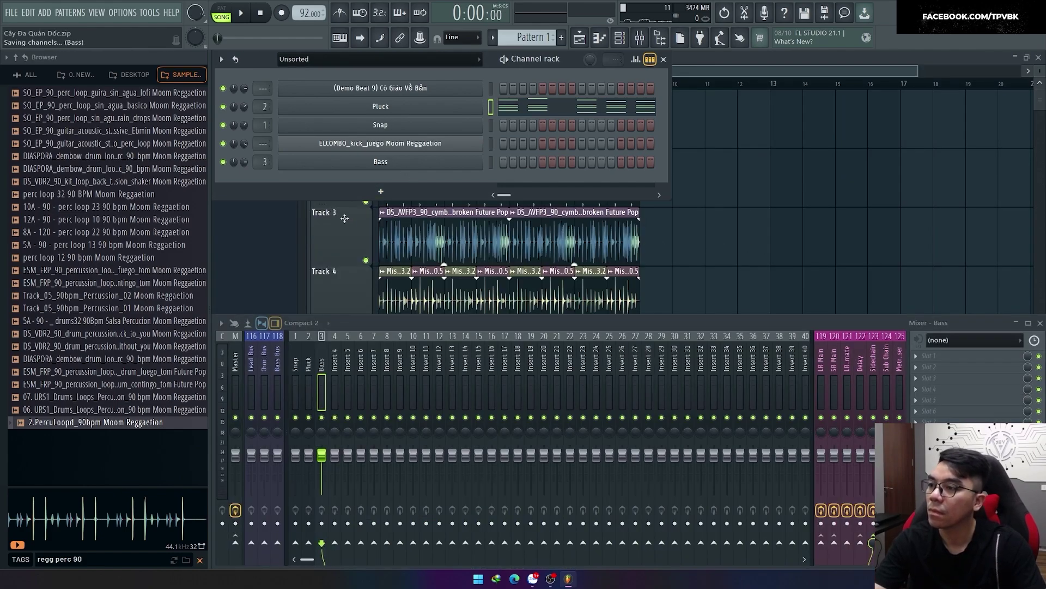
click(318, 201)
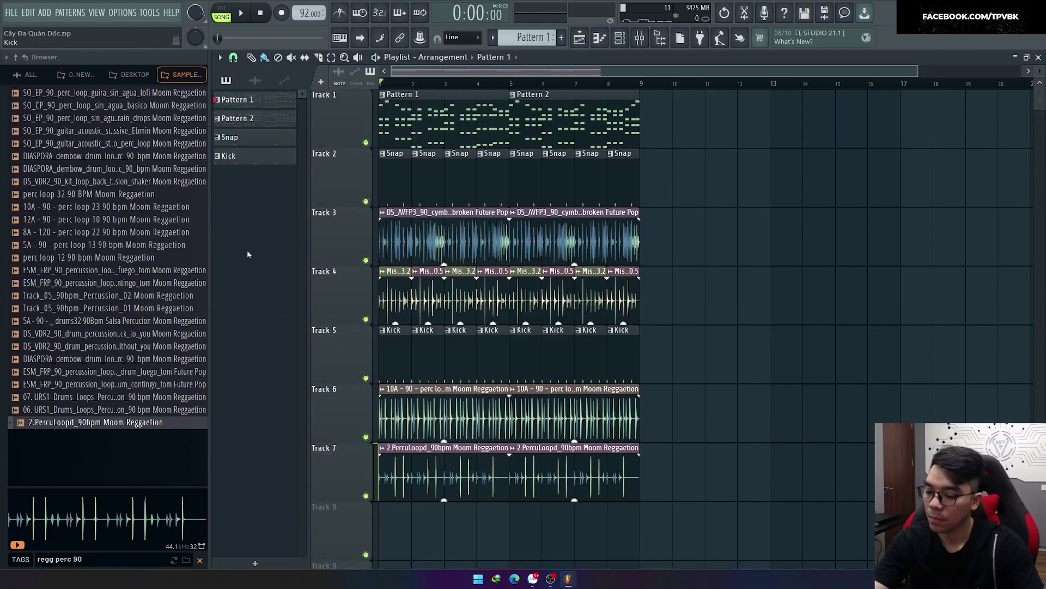
key(F4)
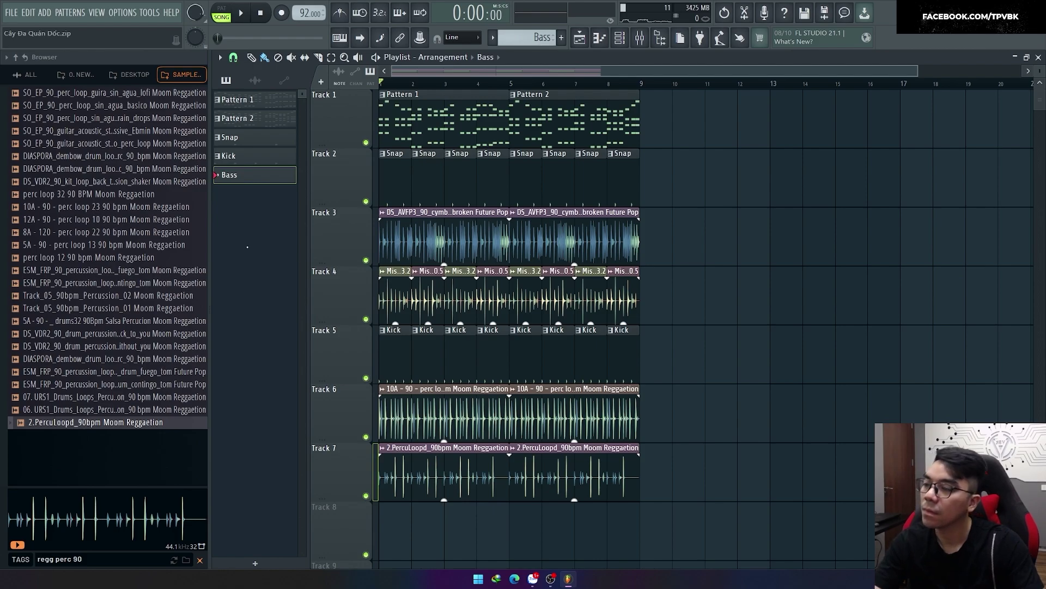
click(620, 37)
right_click(345, 163)
click(508, 160)
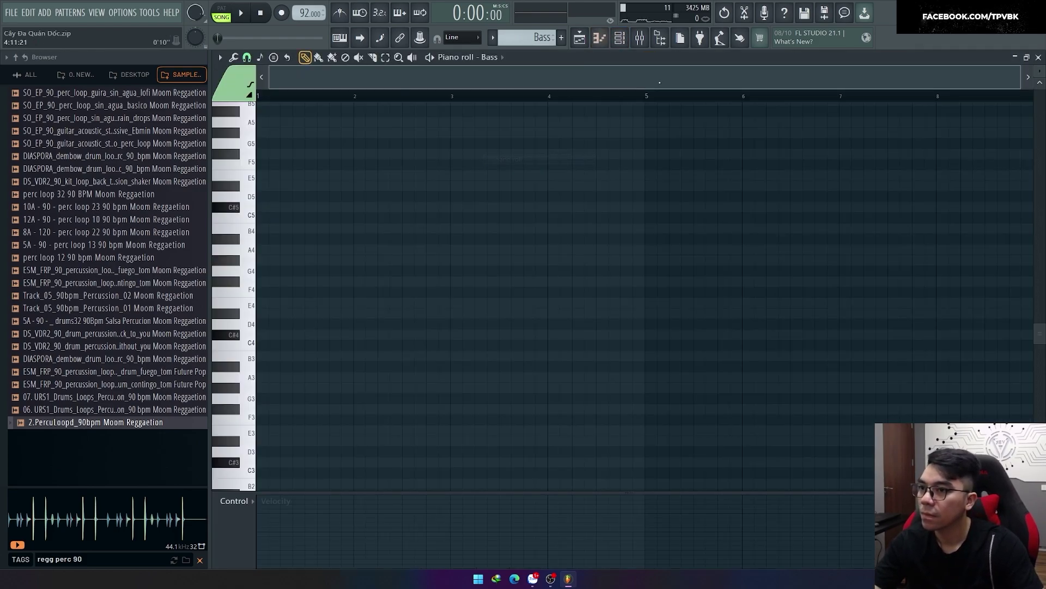
Place the Bass pattern at bar 1 of Track 8 in the playlist and play the arrangement.
key(F5)
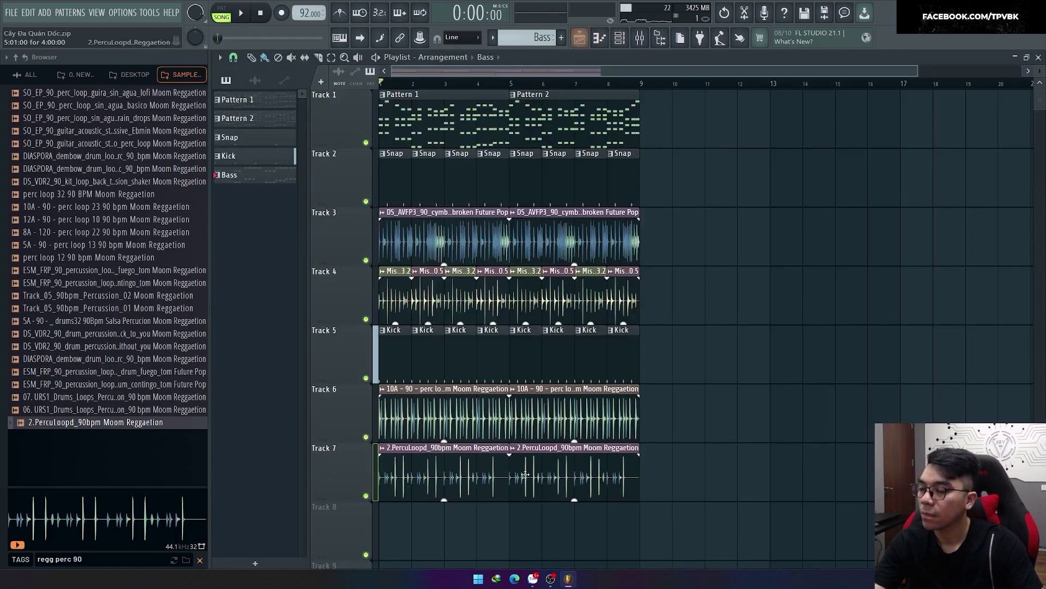
click(420, 531)
key(space)
scroll(367, 422, down, 3)
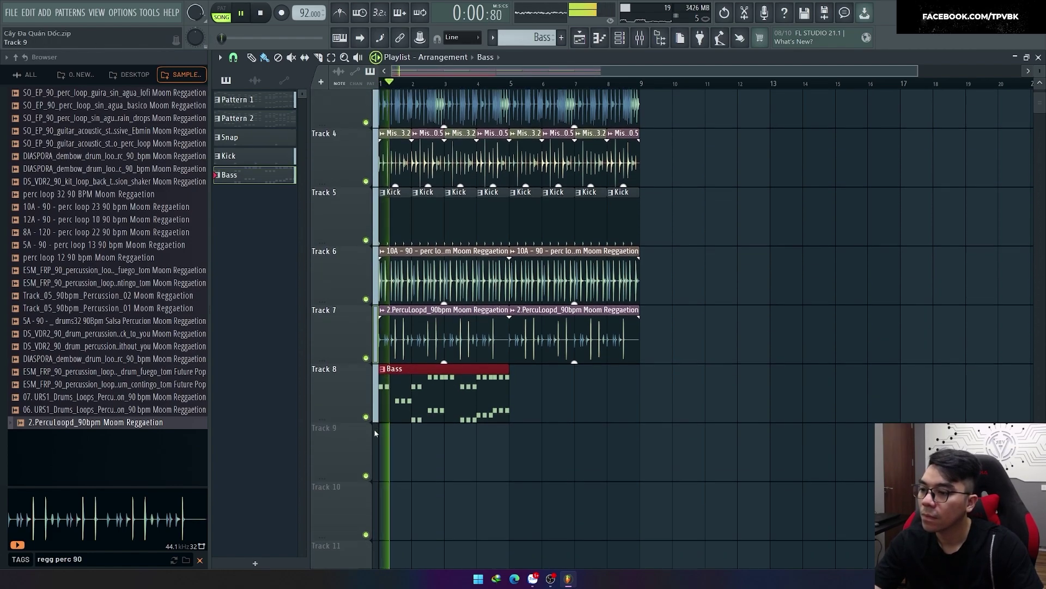
Delete the C4 and D4 notes doubling the F3 and G3 bass notes in bar 2 of the Bass pattern.
scroll(368, 422, up, 2)
key(F7)
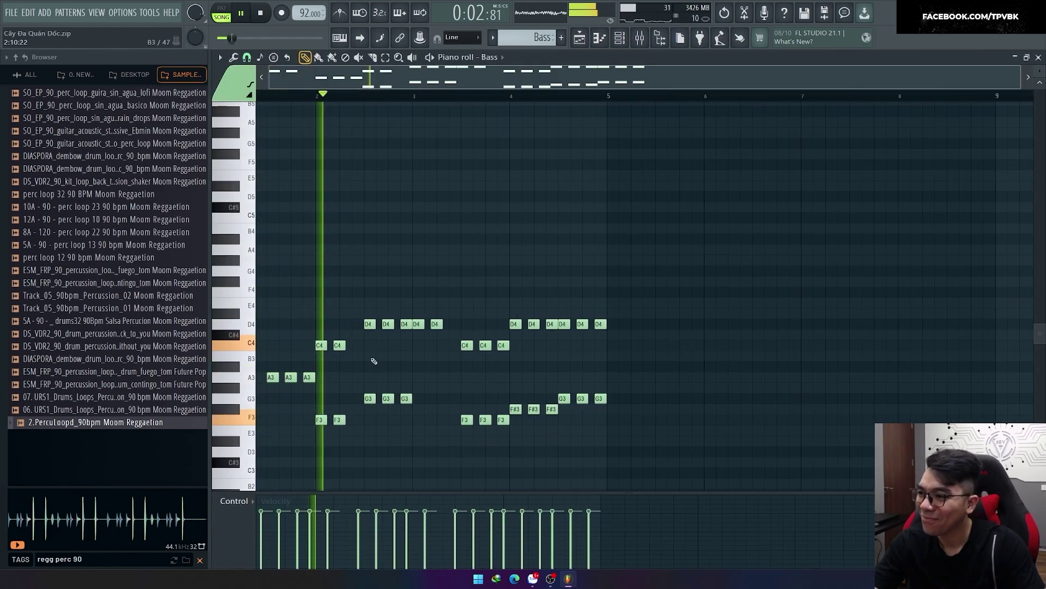
key(space)
right_click(359, 345)
right_click(377, 345)
key(space)
right_click(407, 324)
right_click(425, 324)
right_click(443, 324)
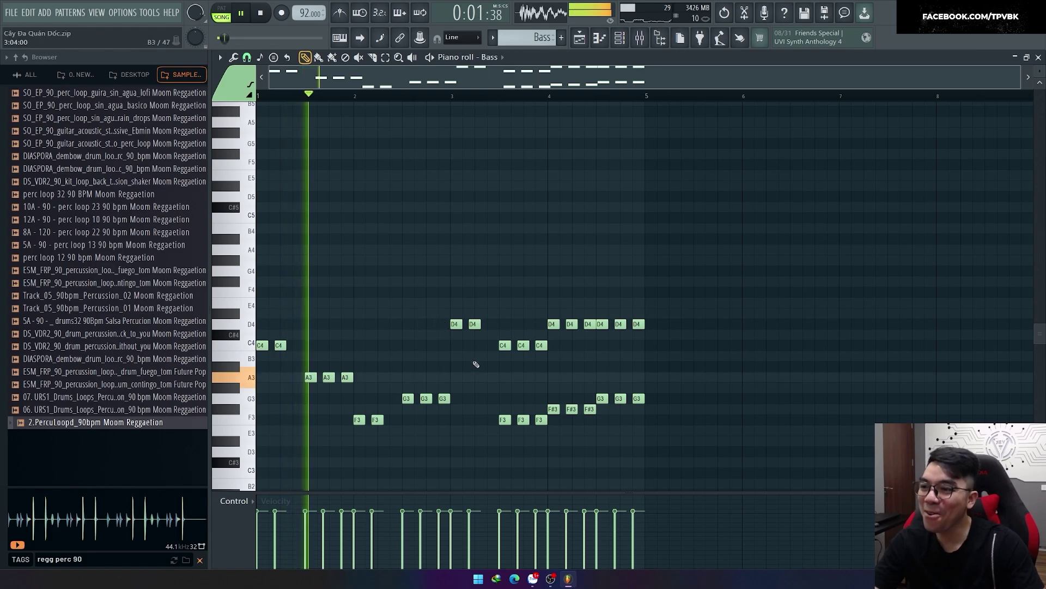
Delete the C4 notes late in bar 3 and all D4 notes in bar 4 of the Bass pattern.
right_click(504, 345)
right_click(523, 345)
right_click(541, 345)
right_click(553, 323)
right_click(571, 324)
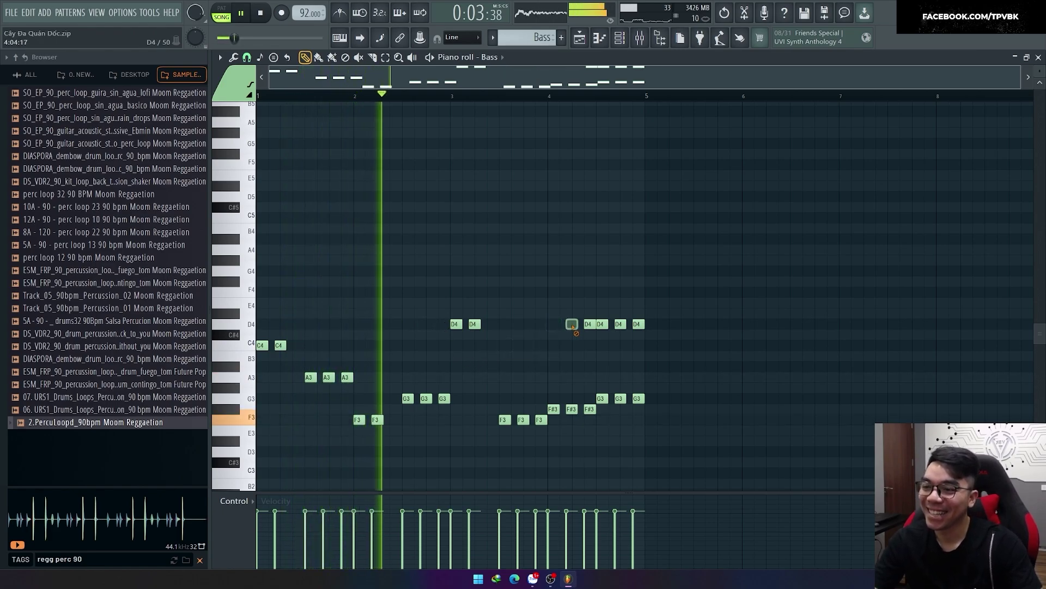
right_click(588, 324)
right_click(600, 324)
right_click(618, 324)
right_click(636, 323)
Duplicate the four-bar bass line into bars 5 to 8 and clear the note selection.
key(ctrl+a)
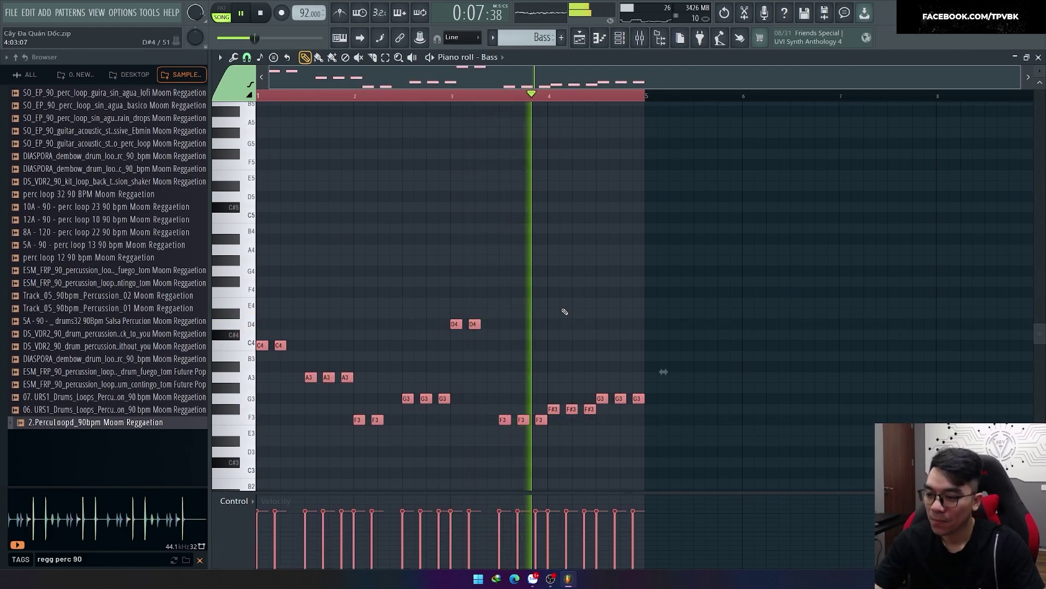
key(ctrl+b)
key(ctrl+a)
scroll(433, 322, right, 5)
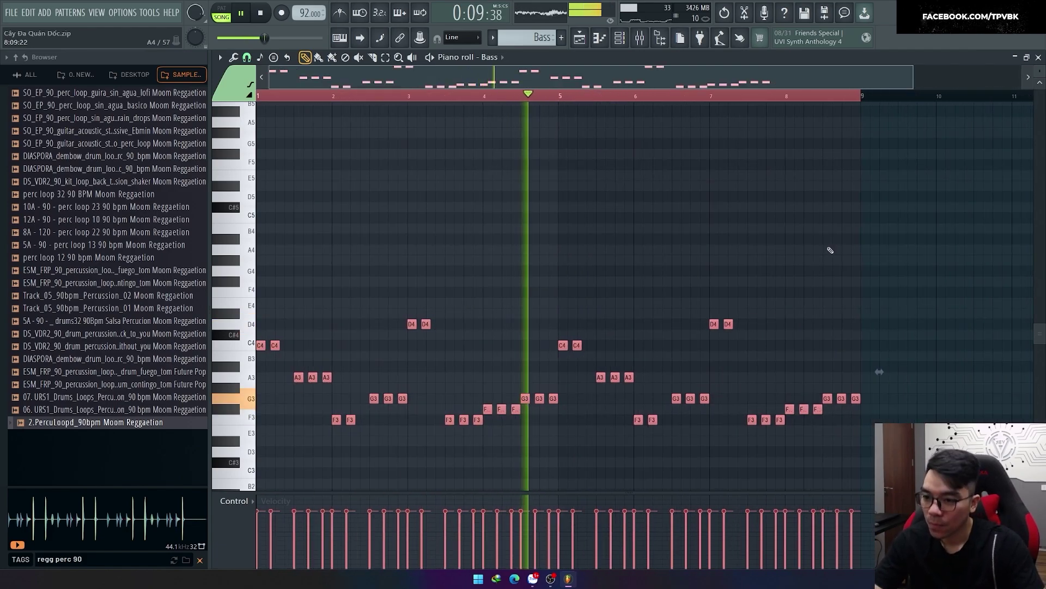
key(ctrl+d)
In bar 8 of the Bass pattern, raise the three F#3 notes to G3 and the three G3 notes to C4.
scroll(831, 281, up, 3)
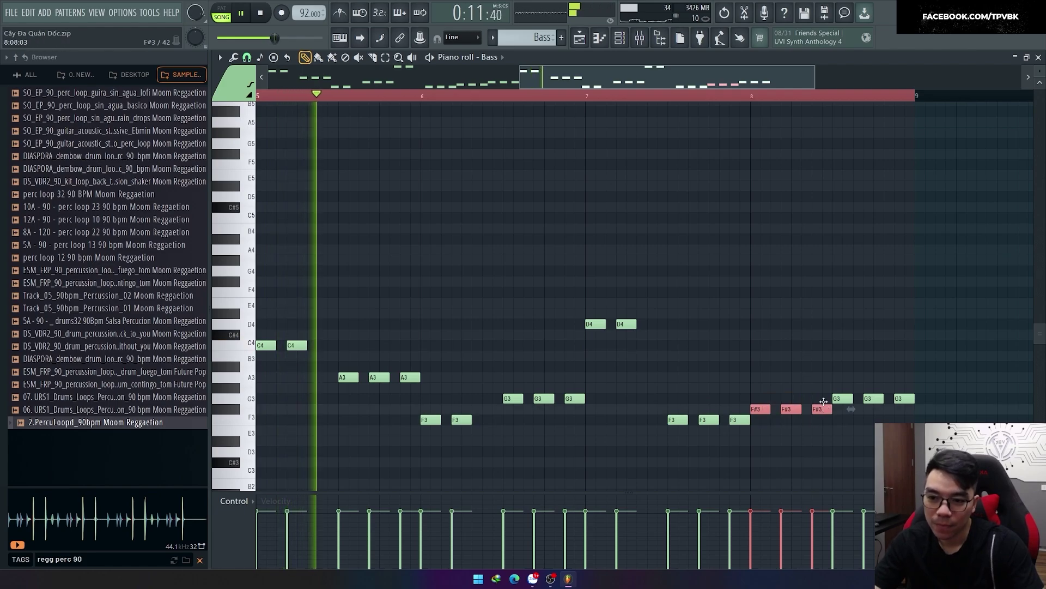
drag(837, 421, 918, 375)
drag(838, 402, 840, 348)
scroll(551, 374, down, 3)
key(ctrl+a)
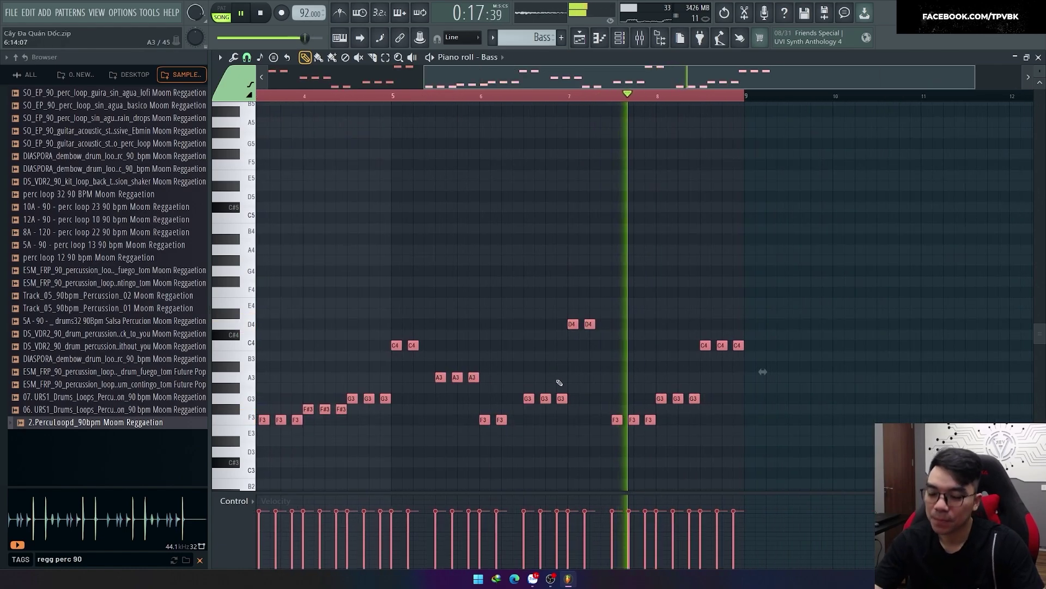
Solo Track 1 in the playlist, turn Track 2 back on and play the plucks and snaps from the start.
key(F5)
scroll(697, 144, up, 3)
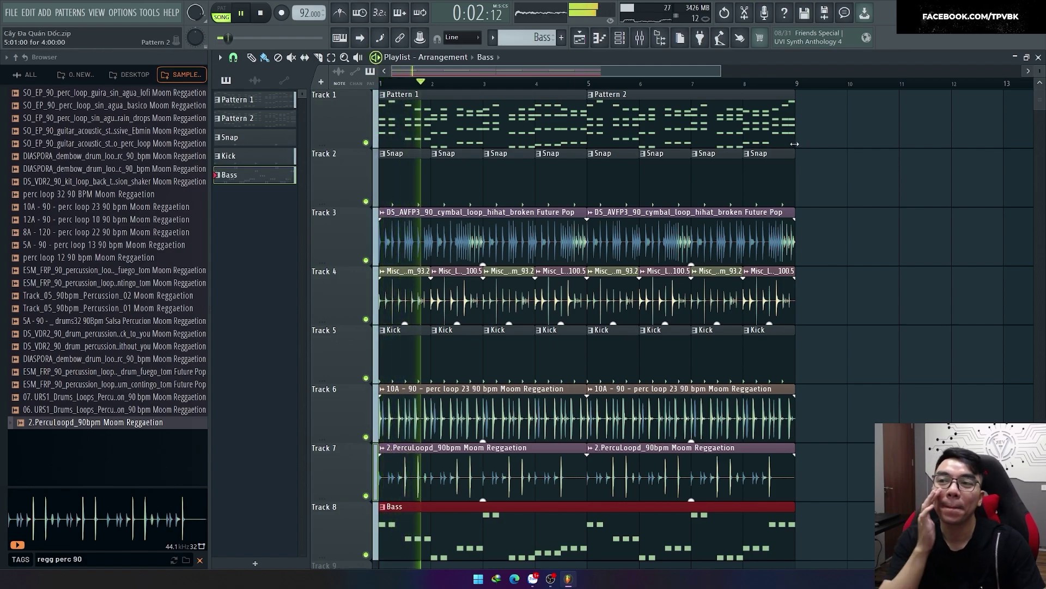
scroll(813, 309, down, 3)
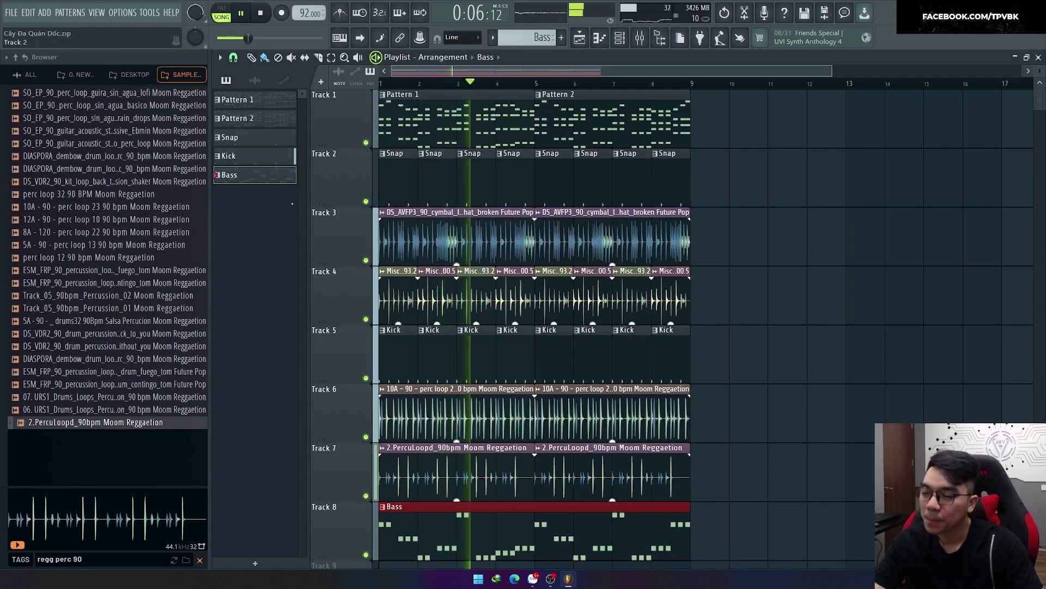
right_click(366, 144)
scroll(357, 147, up, 2)
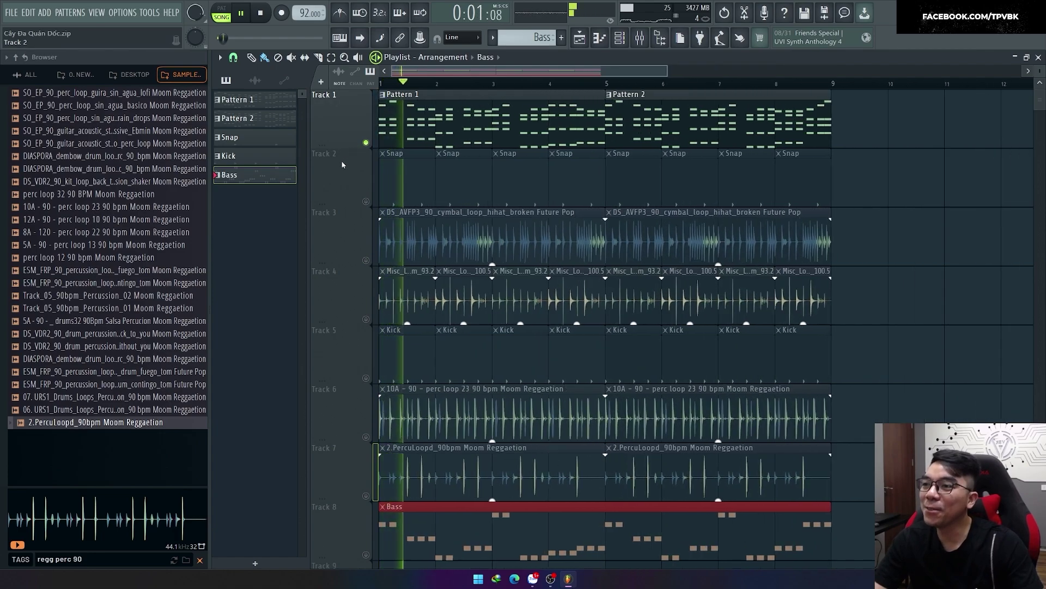
key(space)
click(366, 202)
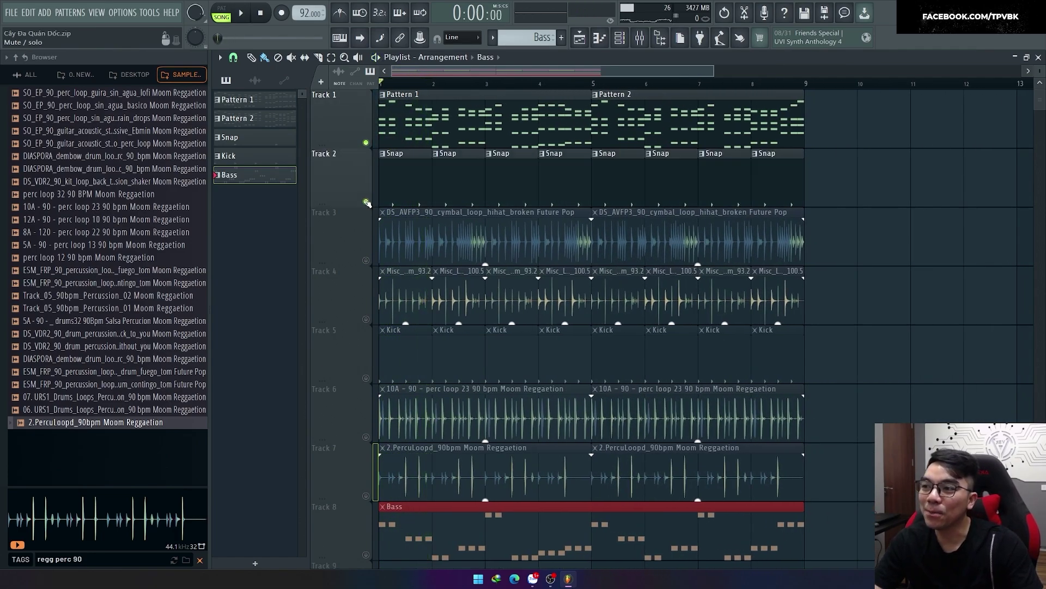
key(space)
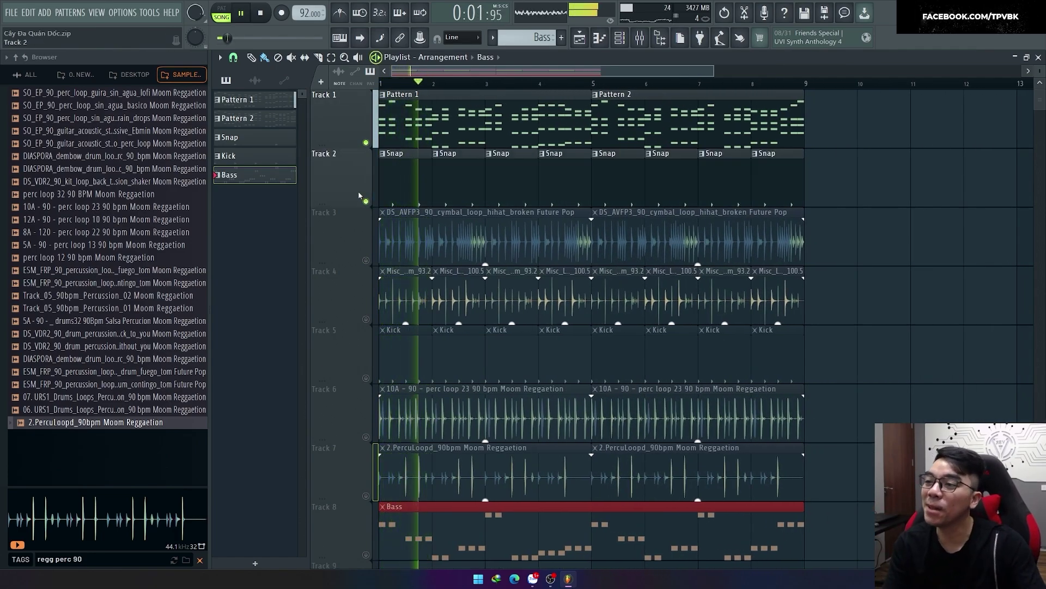
Delete the first hi-hat loop clip on Track 3, turn Track 4 back on and replay from the start.
right_click(556, 237)
key(space)
click(366, 319)
key(space)
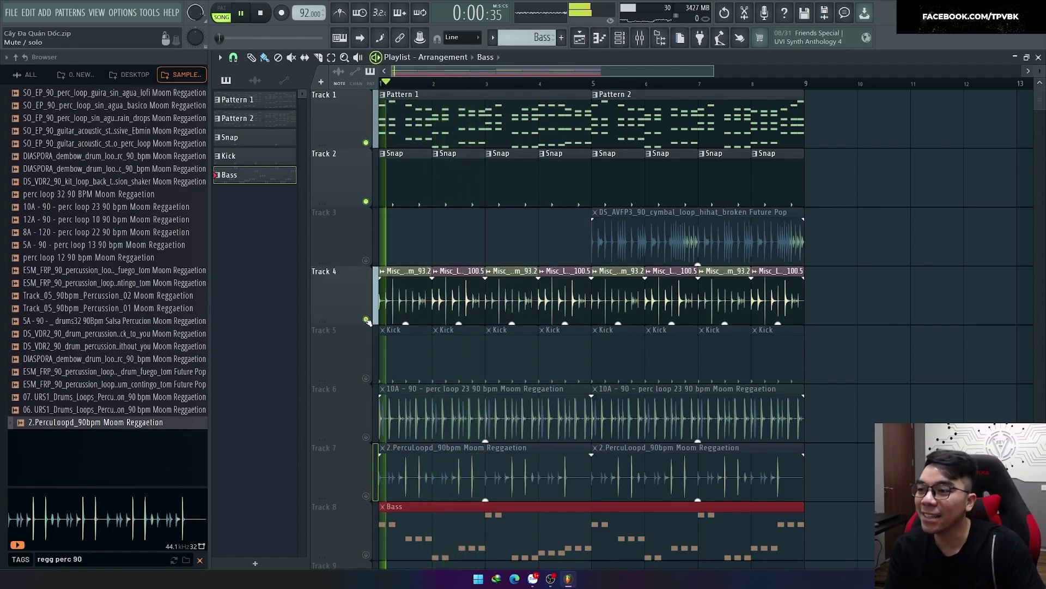
Move all kick, percussion loop and bass clips on Tracks 5 to 8 so they start at bar 9.
scroll(823, 424, down, 2)
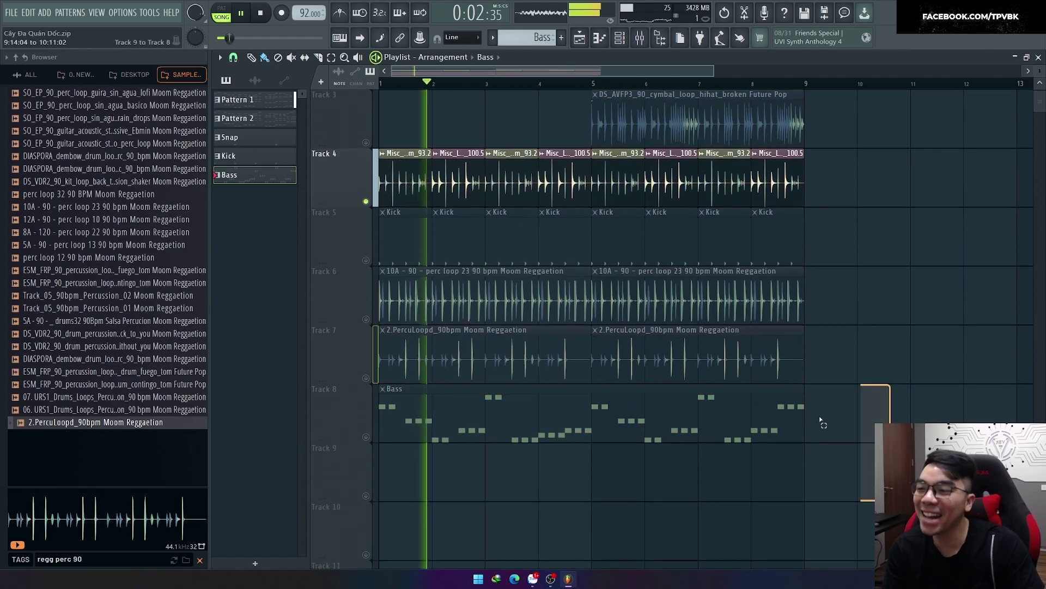
drag(891, 501, 379, 206)
drag(414, 284, 727, 273)
scroll(727, 273, up, 1)
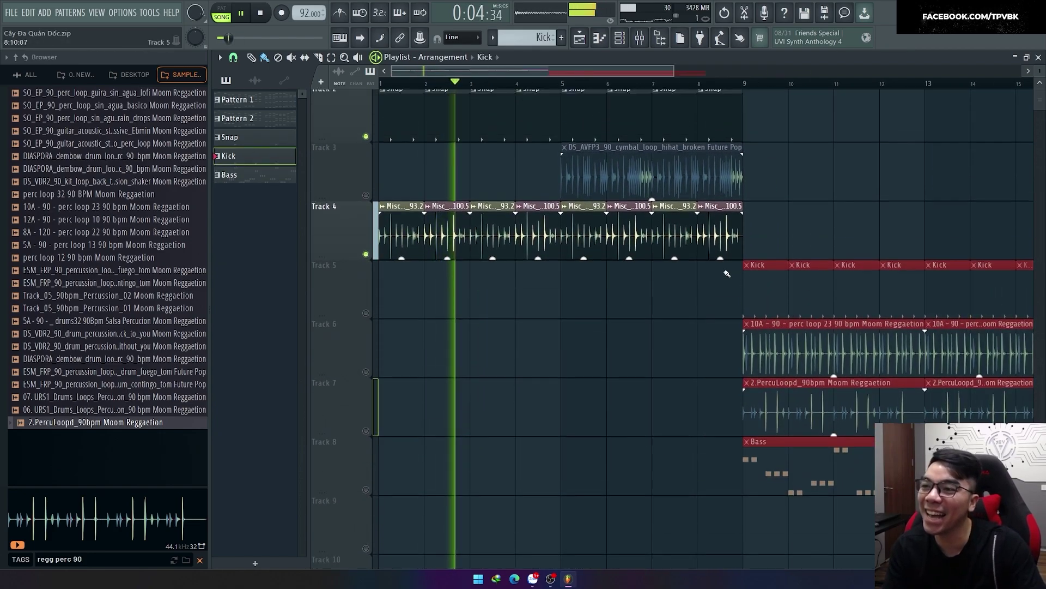
Duplicate the bar 5 to 8 clips on Tracks 1 to 4 into bars 9 to 12.
scroll(727, 273, up, 1)
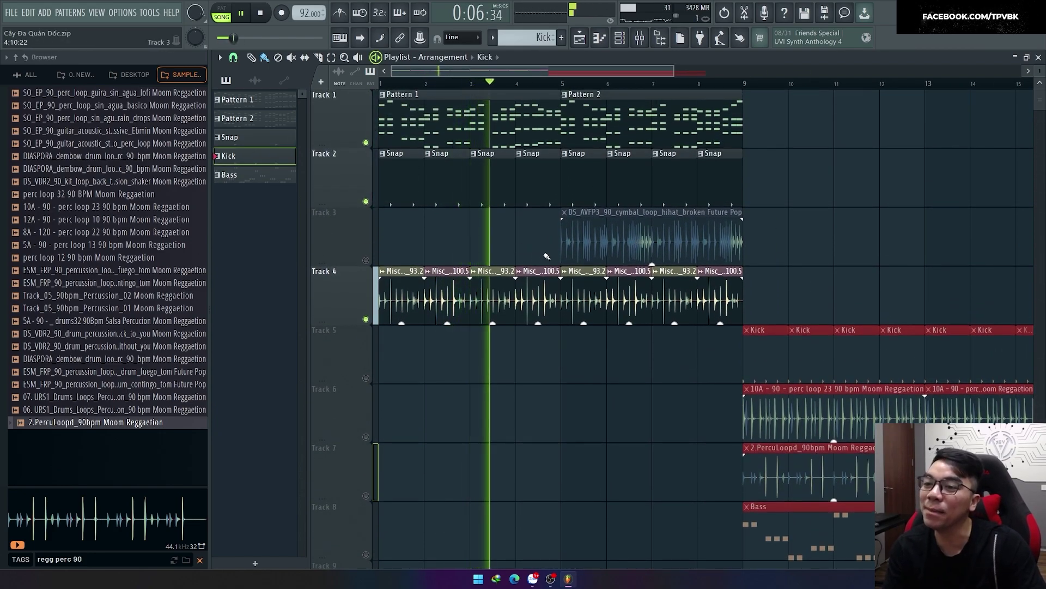
drag(777, 240, 602, 127)
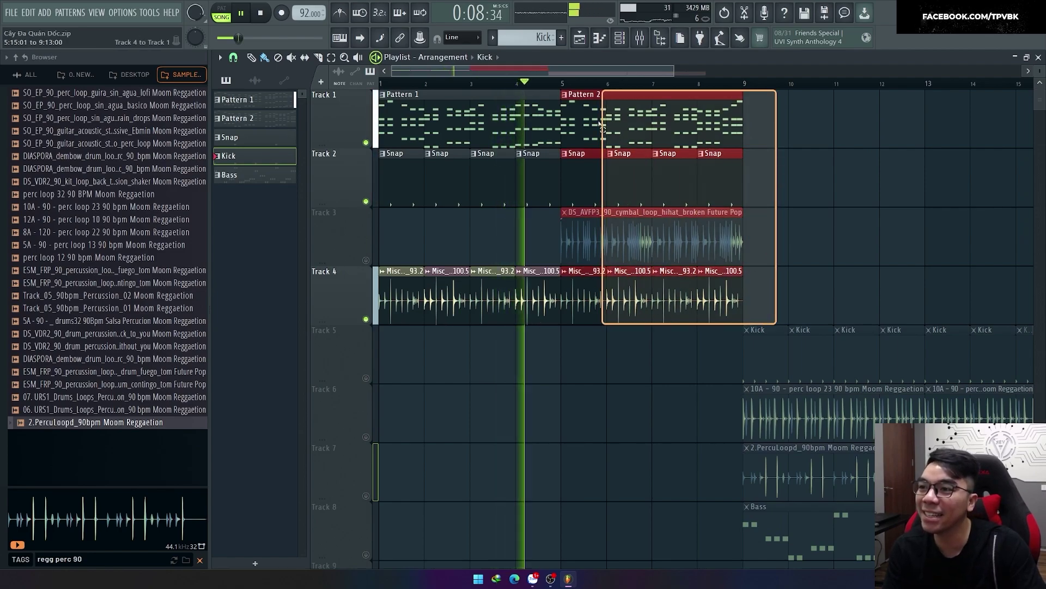
key(ctrl+b)
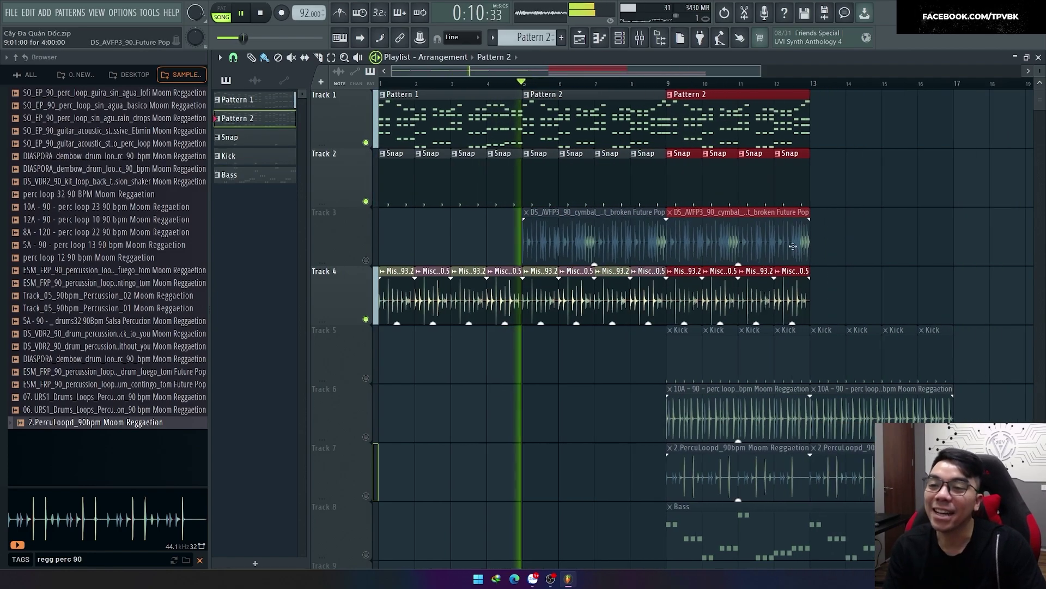
Duplicate the bar 9 to 12 clips on Tracks 1 to 4 into bars 13 to 16.
drag(703, 89, 845, 324)
key(ctrl+b)
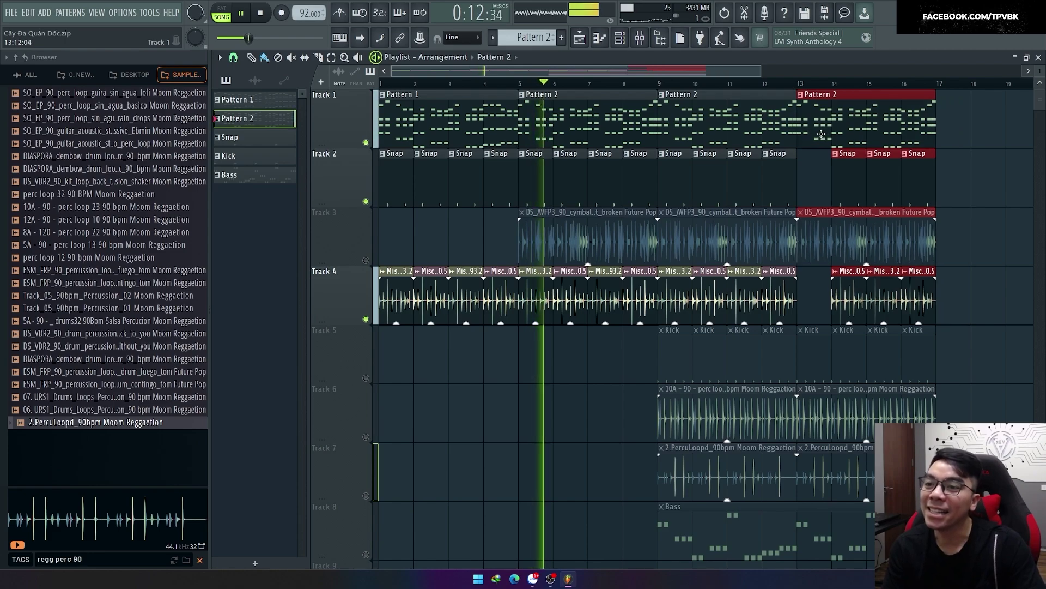
click(852, 272)
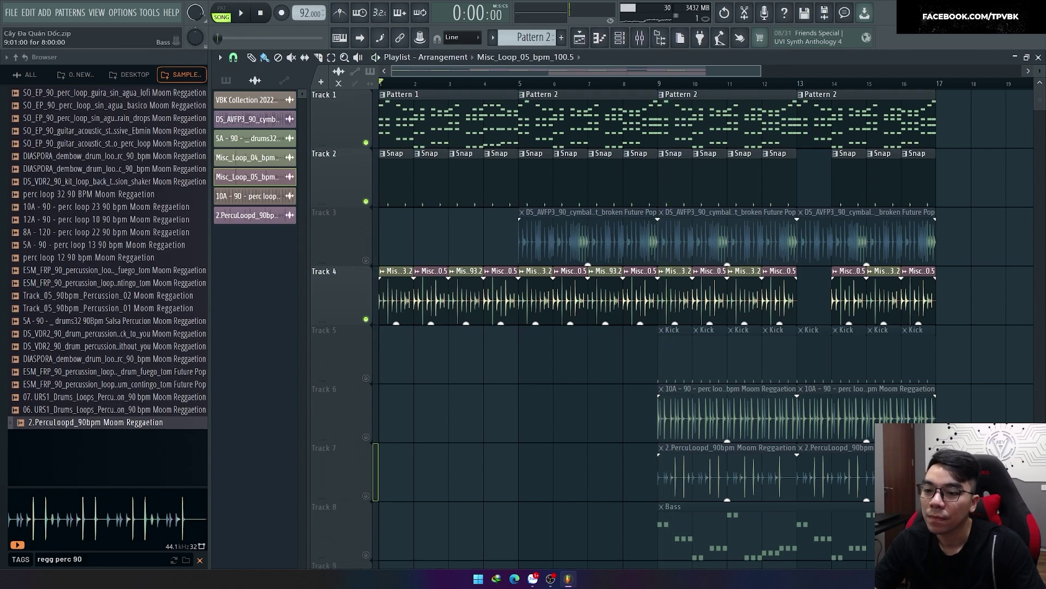
Shift every clip from bar 9 onward to start at bar 11, and play from about bar 8.
drag(979, 561, 710, 94)
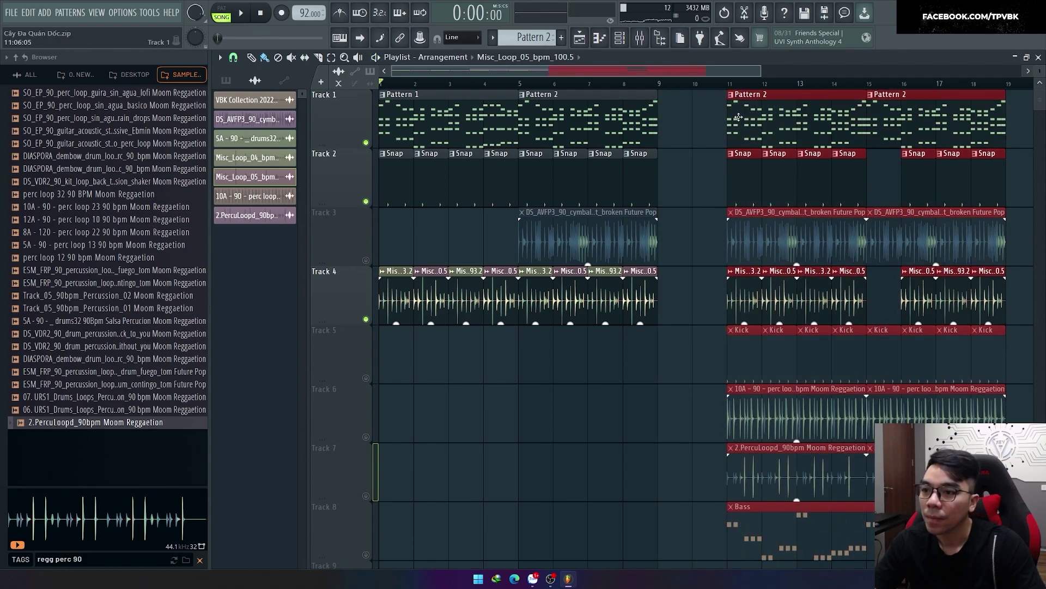
click(628, 86)
key(space)
In Pattern 2's Pluck part, duplicate the closing chords from the second half of bar 4 to the start of bar 5 and listen.
key(F7)
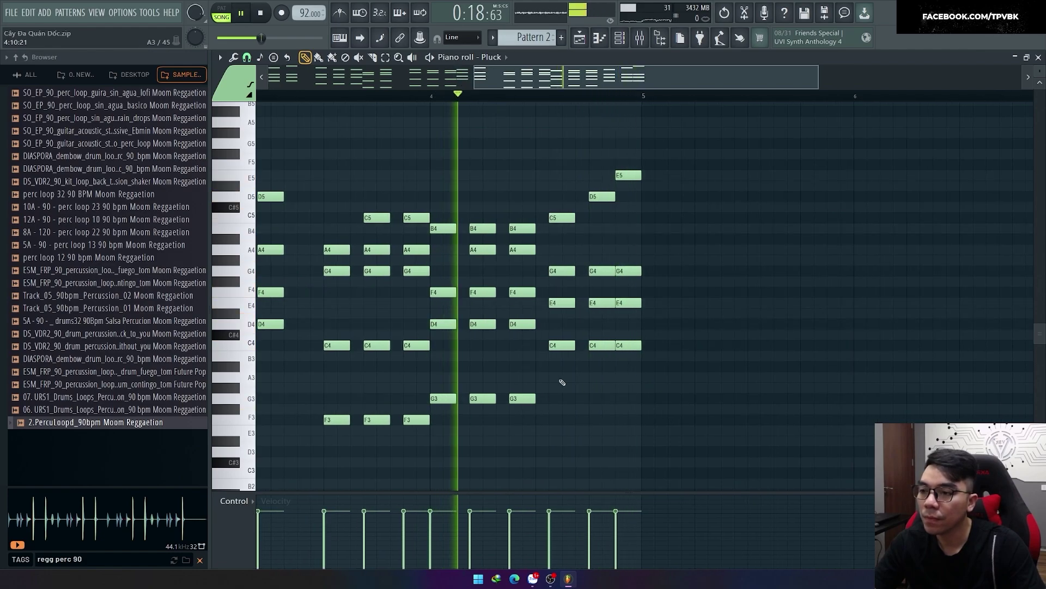
drag(548, 385, 716, 103)
scroll(605, 328, up, 1)
key(ctrl+b)
key(ctrl+d)
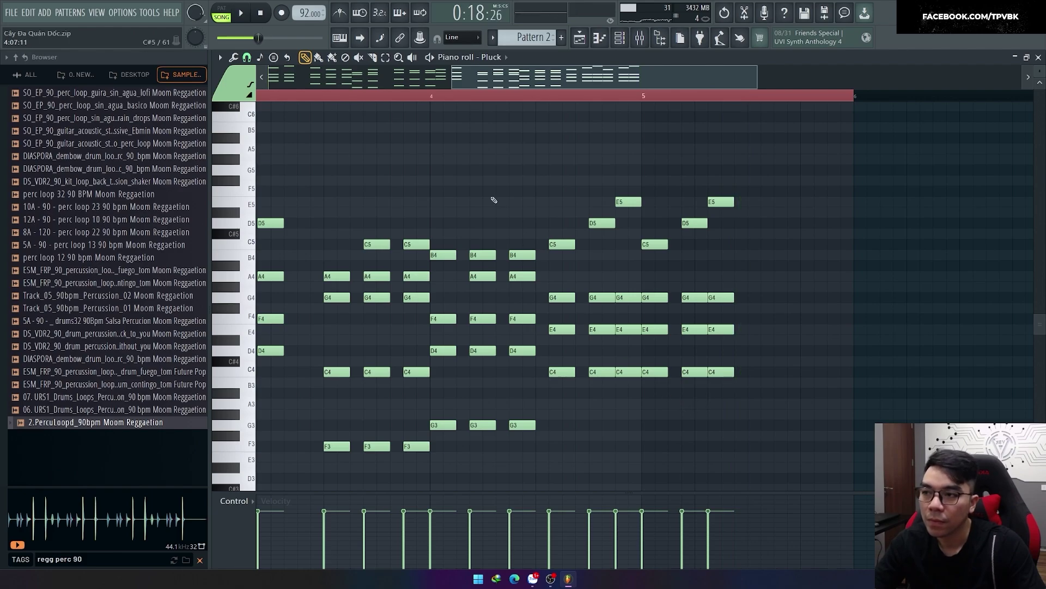
key(space)
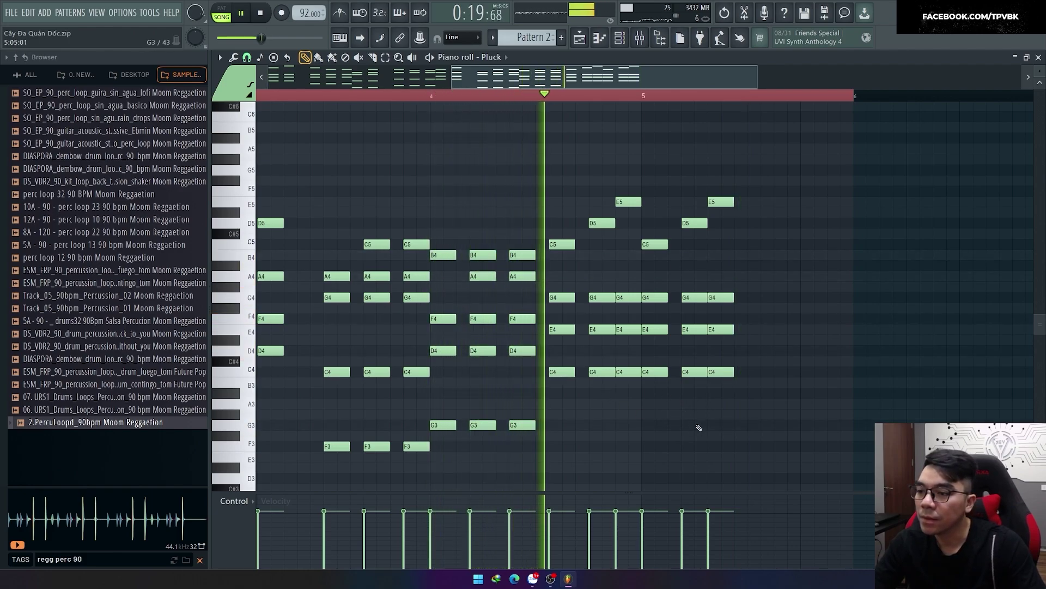
ctrl+scroll(627, 409, down, 1)
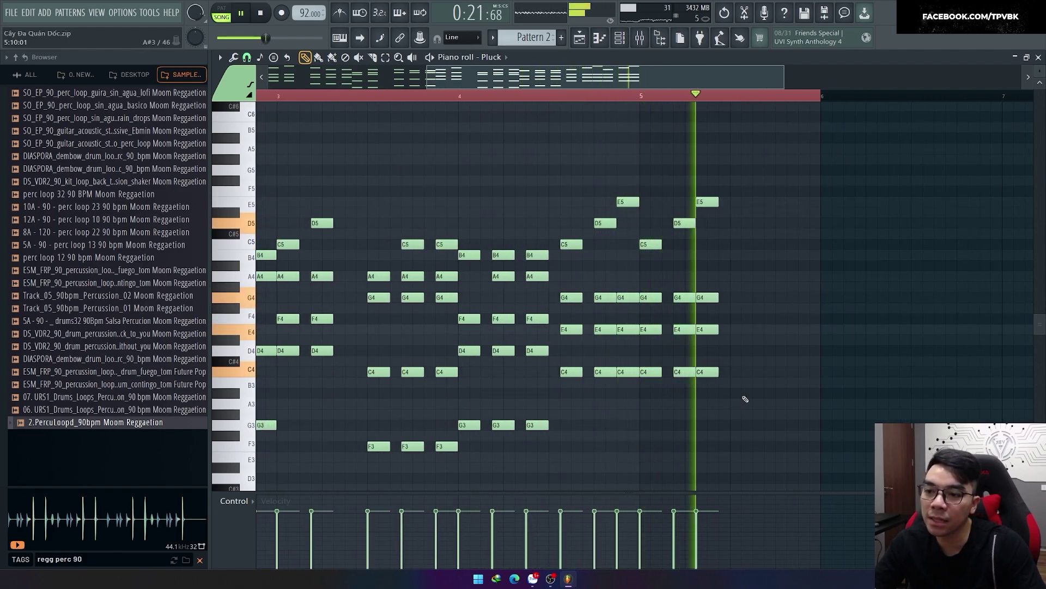
Duplicate the new bar 5 Pluck chords into the second half of bar 5, play them and select all notes.
drag(638, 410, 730, 198)
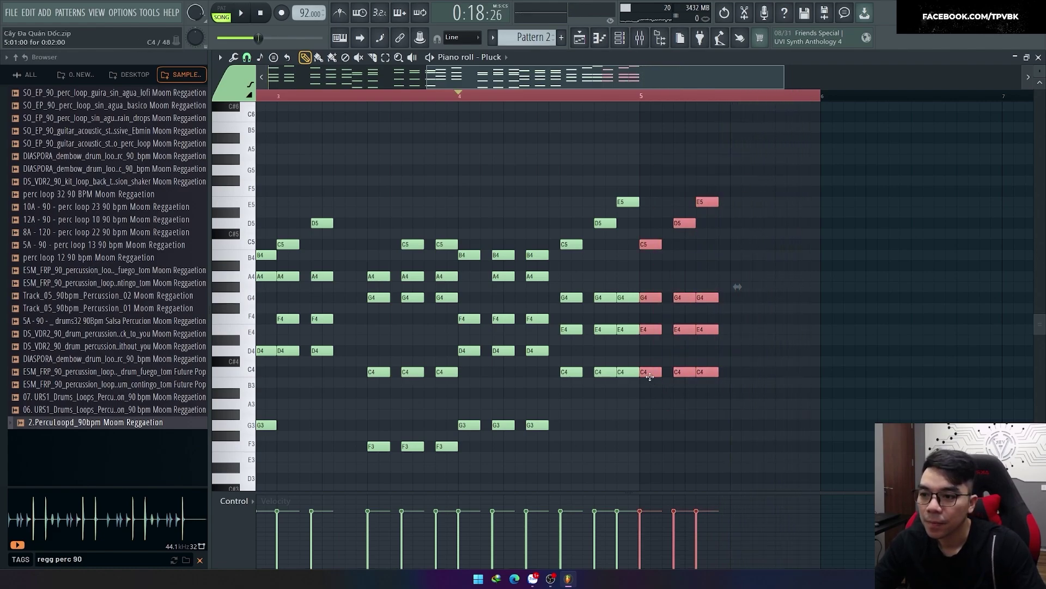
key(ctrl+b)
key(space)
ctrl+scroll(711, 400, up, 1)
key(ctrl+d)
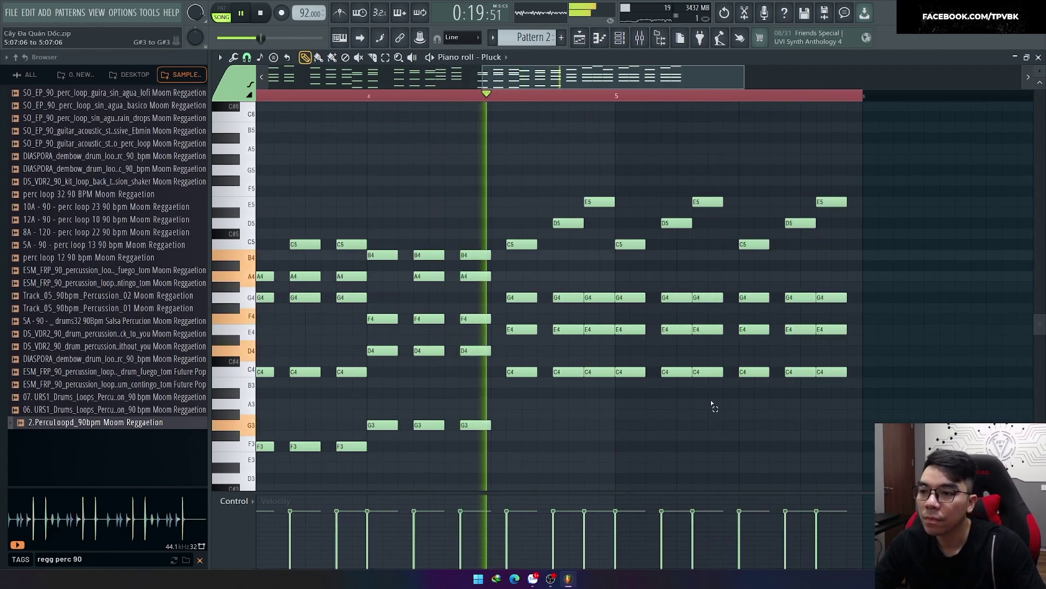
drag(711, 400, 703, 199)
key(ctrl+a)
scroll(660, 416, down, 1)
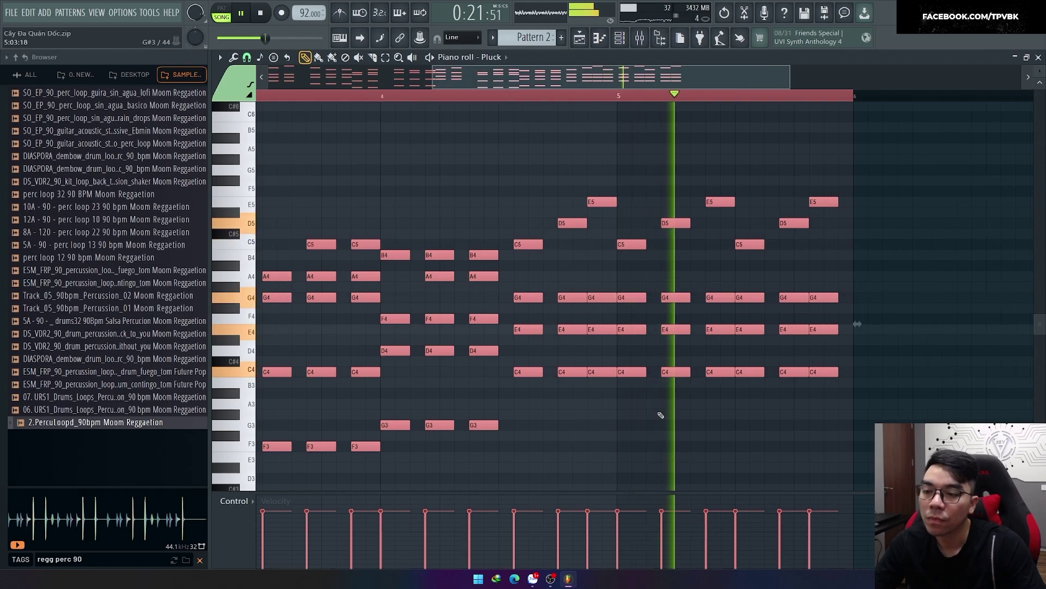
In Pattern 2's Pluck part, shift the last three chords of bar 5 one step later.
key(ctrl+d)
scroll(758, 417, up, 1)
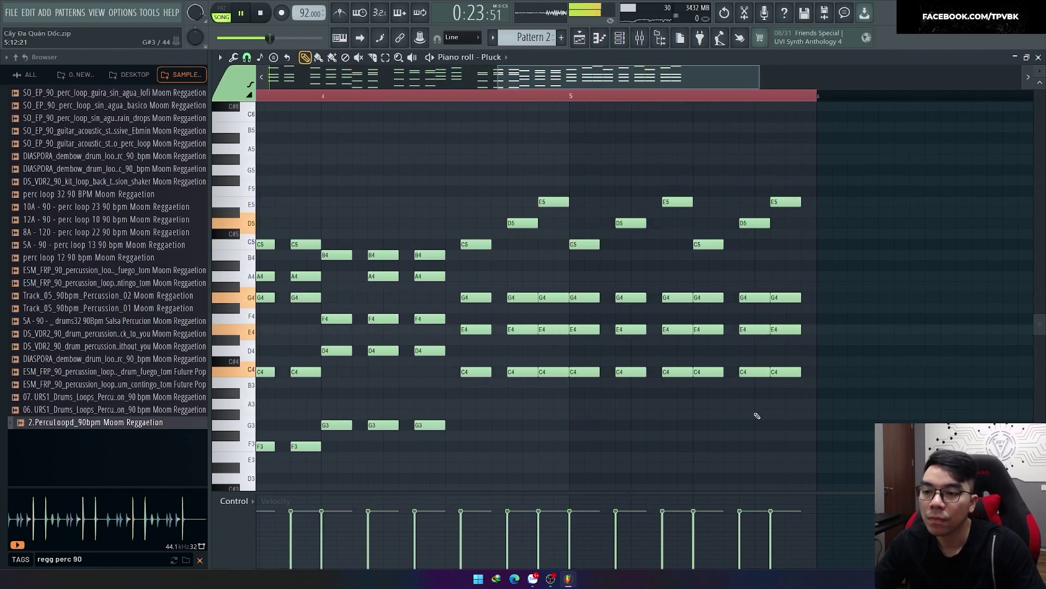
drag(720, 420, 702, 164)
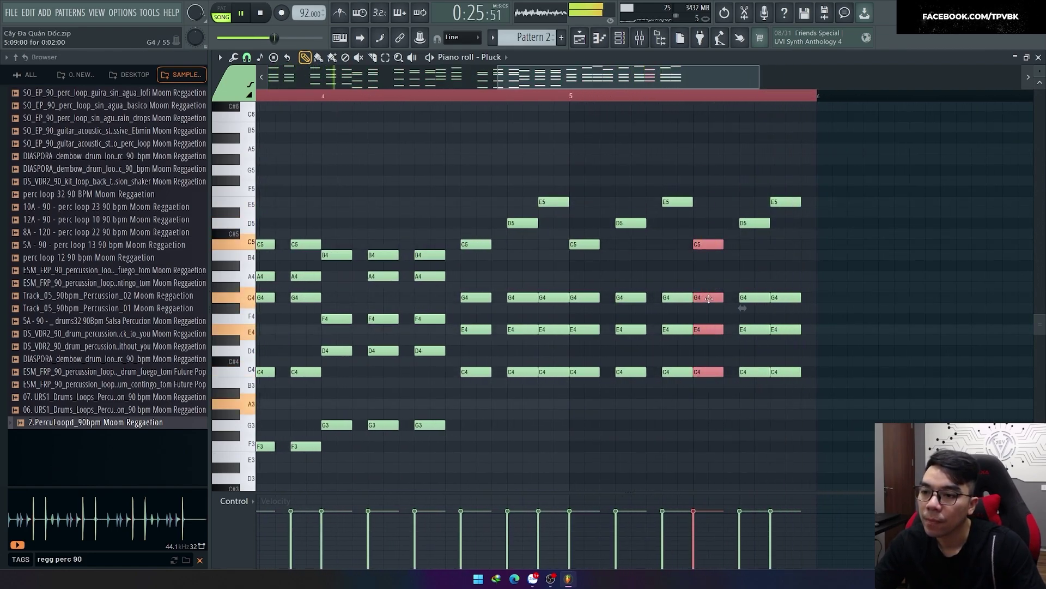
drag(766, 370, 806, 198)
scroll(759, 393, up, 1)
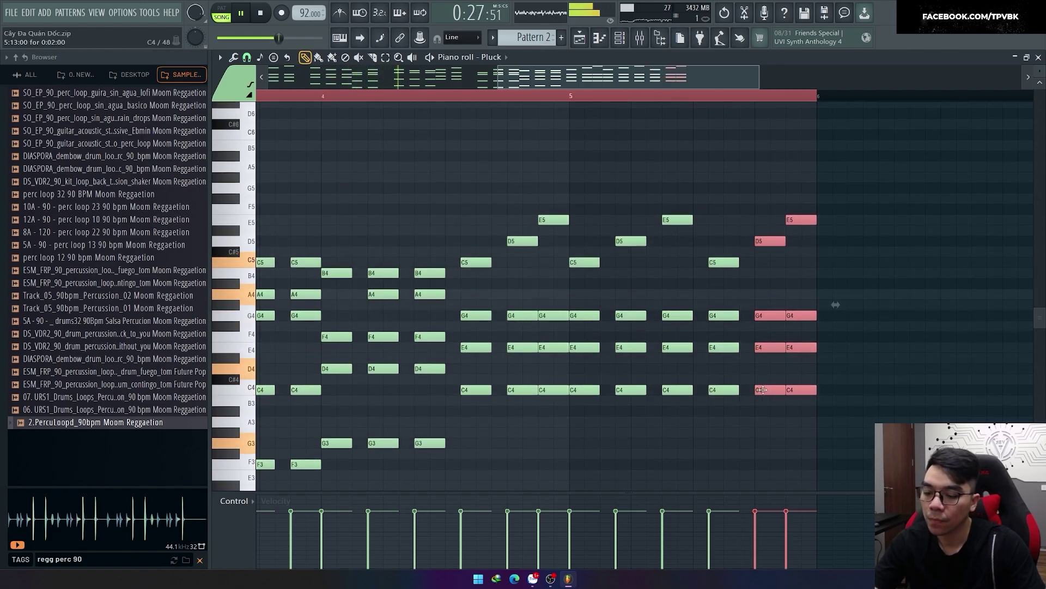
Unmute the hi-hat loop on Track 3 in the playlist and play the arrangement from the start.
key(F5)
scroll(681, 358, down, 3)
scroll(682, 358, up, 3)
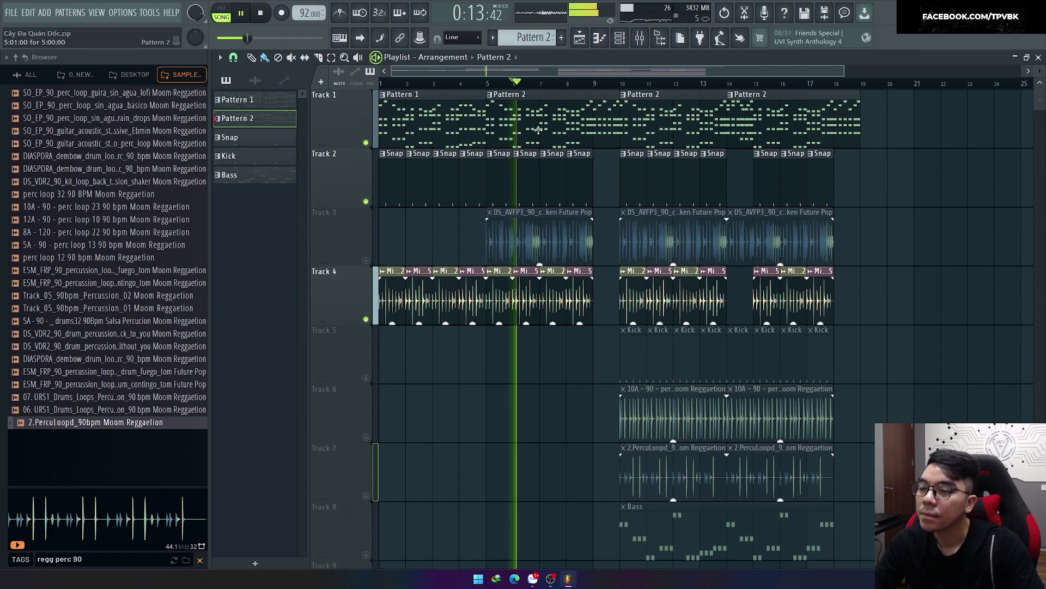
scroll(538, 130, up, 2)
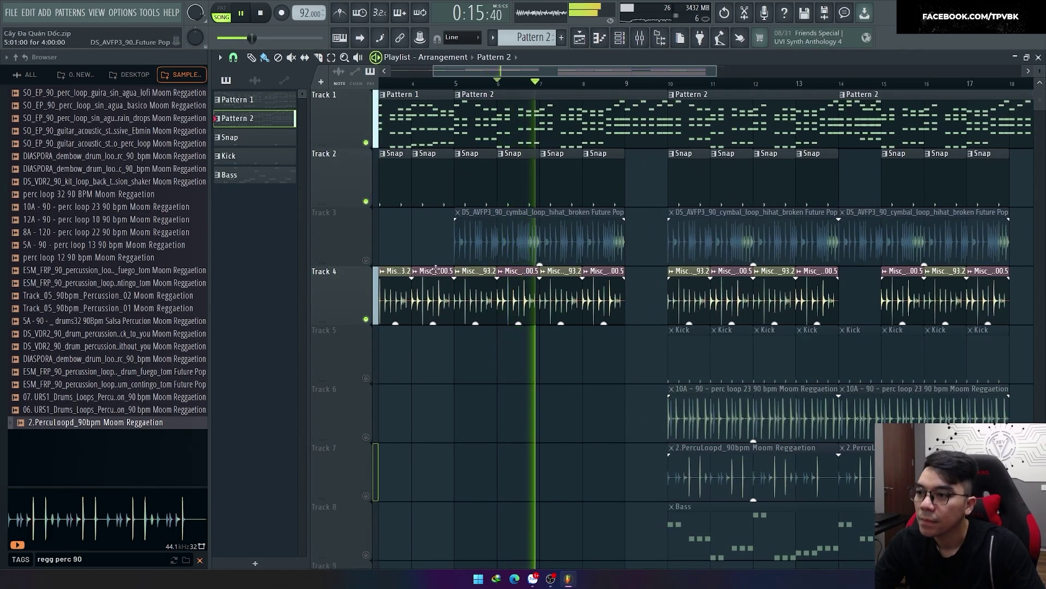
scroll(374, 270, up, 3)
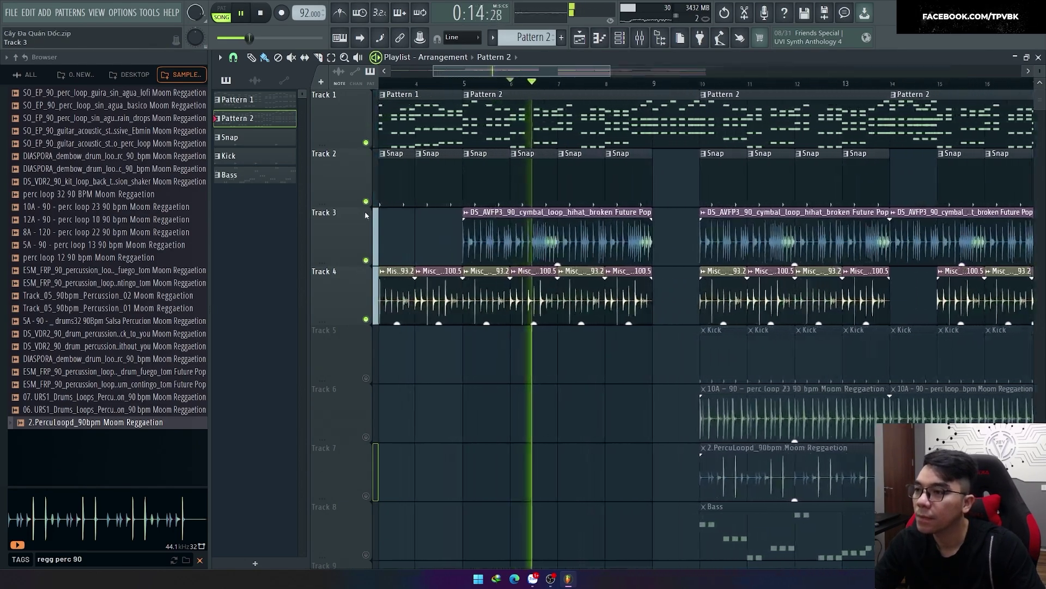
scroll(445, 138, down, 4)
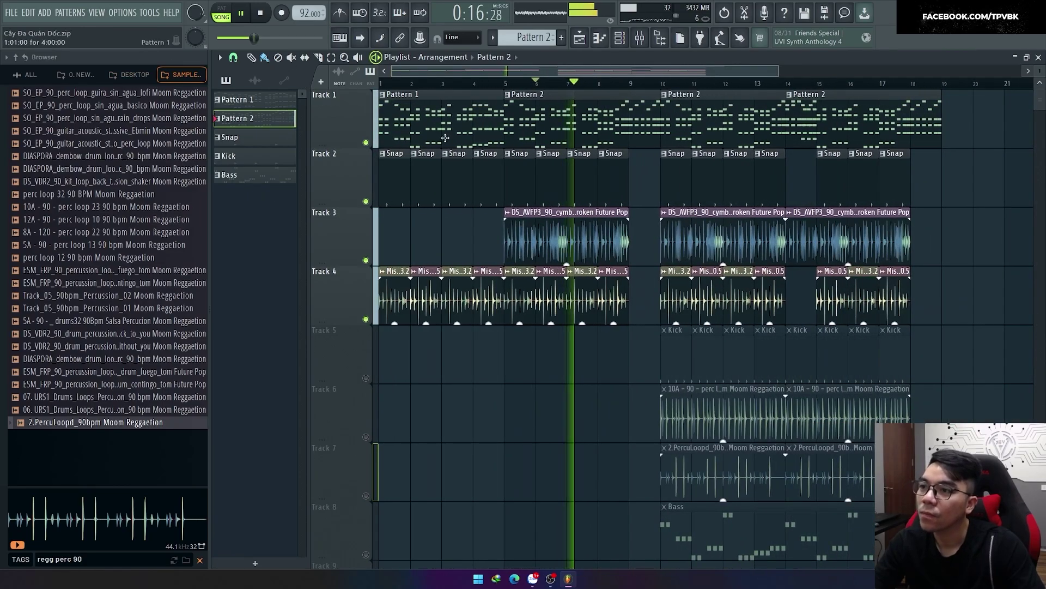
scroll(654, 406, up, 1)
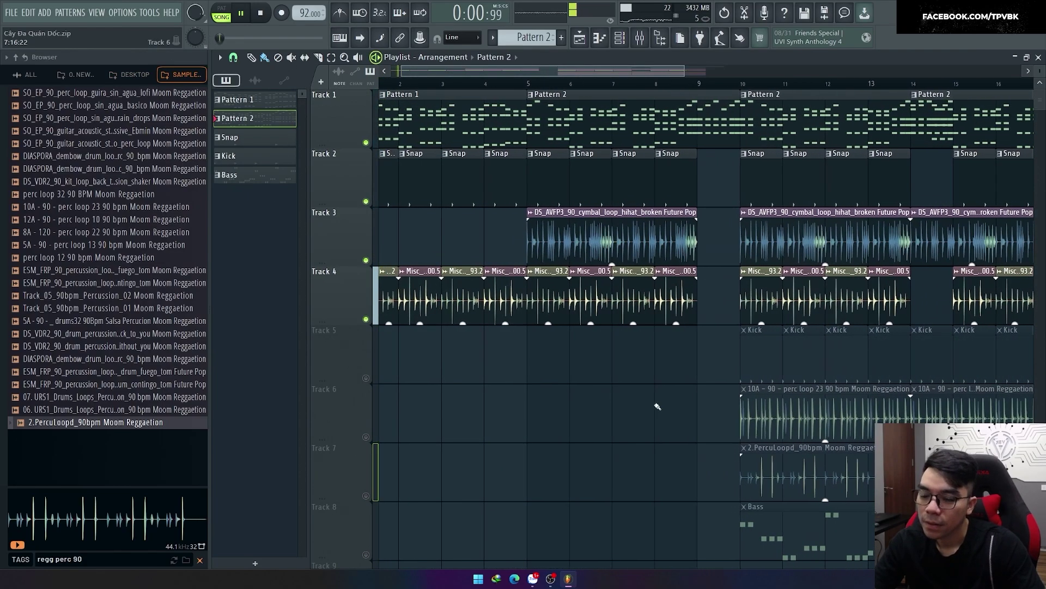
scroll(622, 404, down, 1)
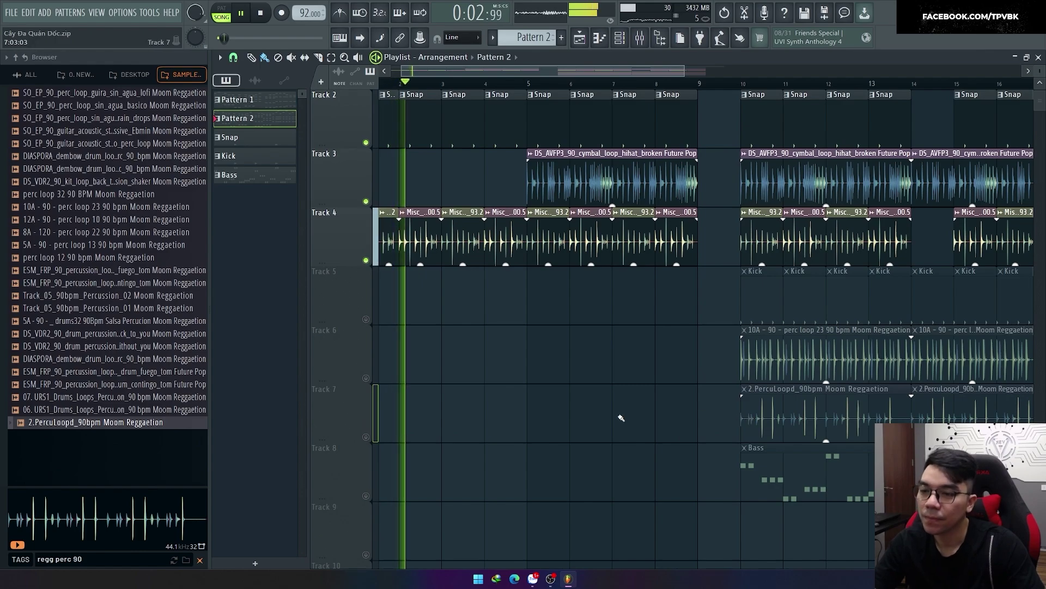
Move the Bass clip on Track 8 from bar 10 to bar 1 and trim it to start at bar 5.
scroll(622, 418, down, 1)
drag(742, 404, 348, 416)
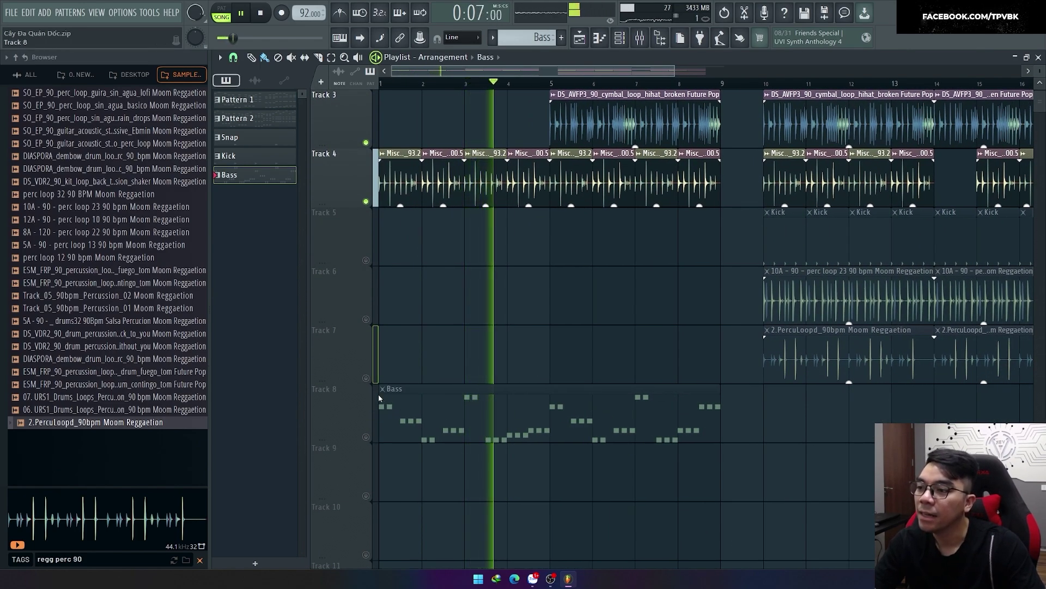
In the Bass pattern, duplicate the closing three G3 and three C4 notes into bar 9 and transpose the copied G3 notes to C4.
double_click(539, 401)
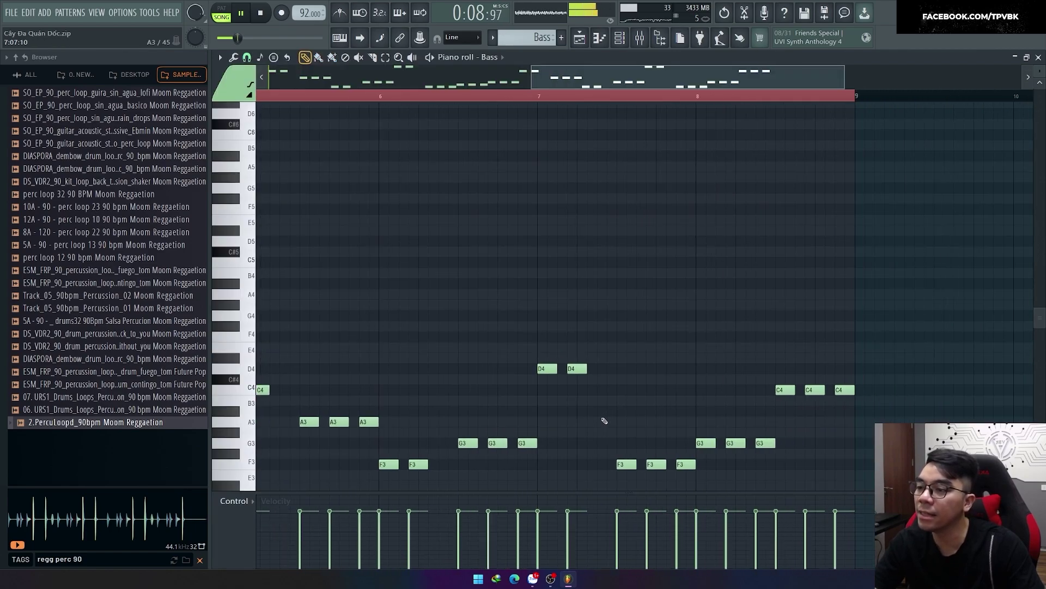
drag(943, 400, 696, 236)
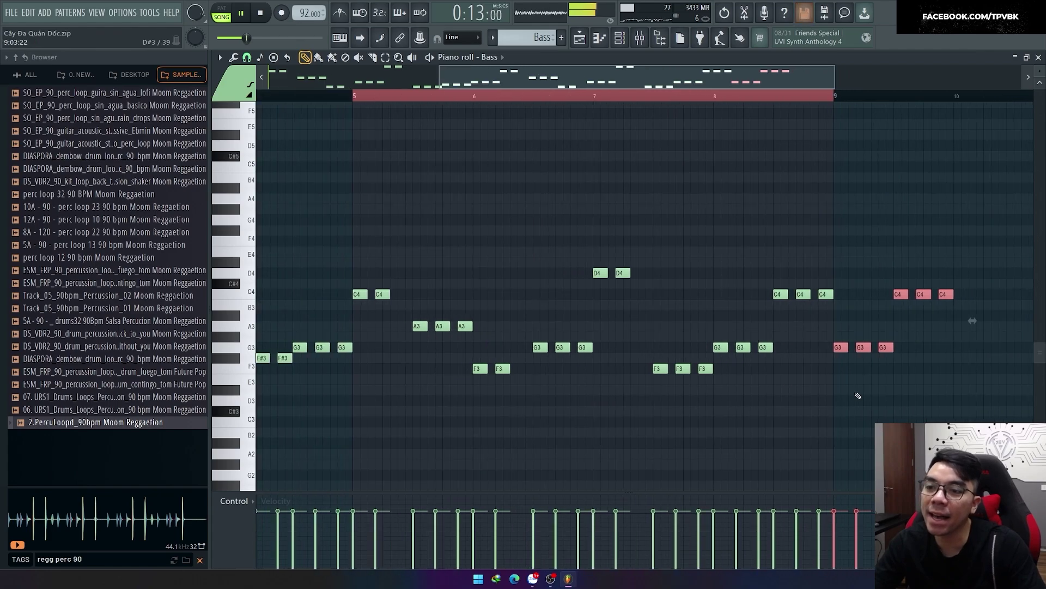
drag(827, 373, 887, 339)
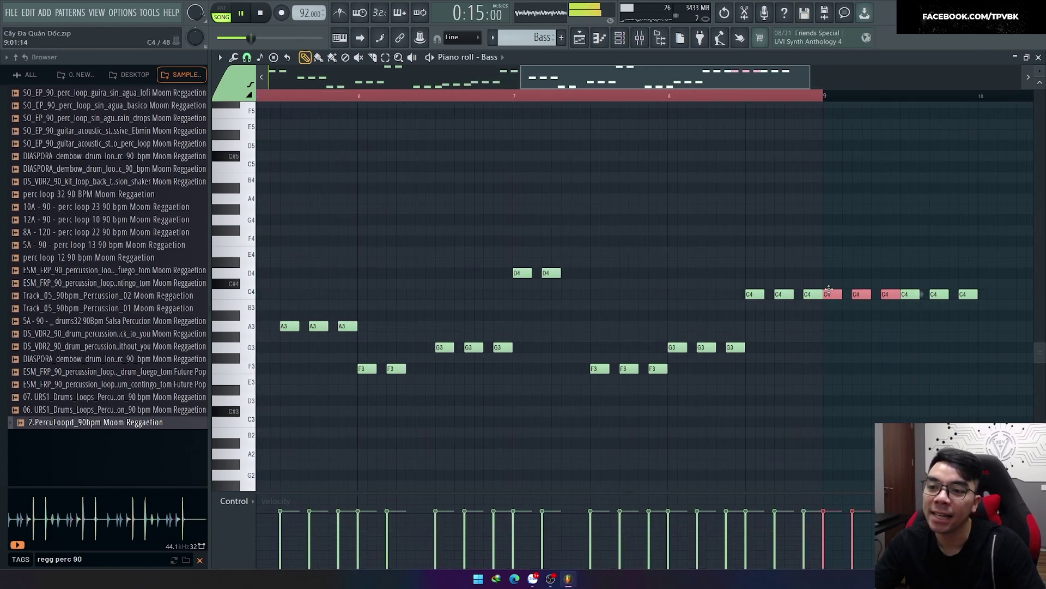
Fill the bar 9 gap in the playlist by extending the Bass clip to bar 10 and adding a Snap clip on Track 2.
key(F5)
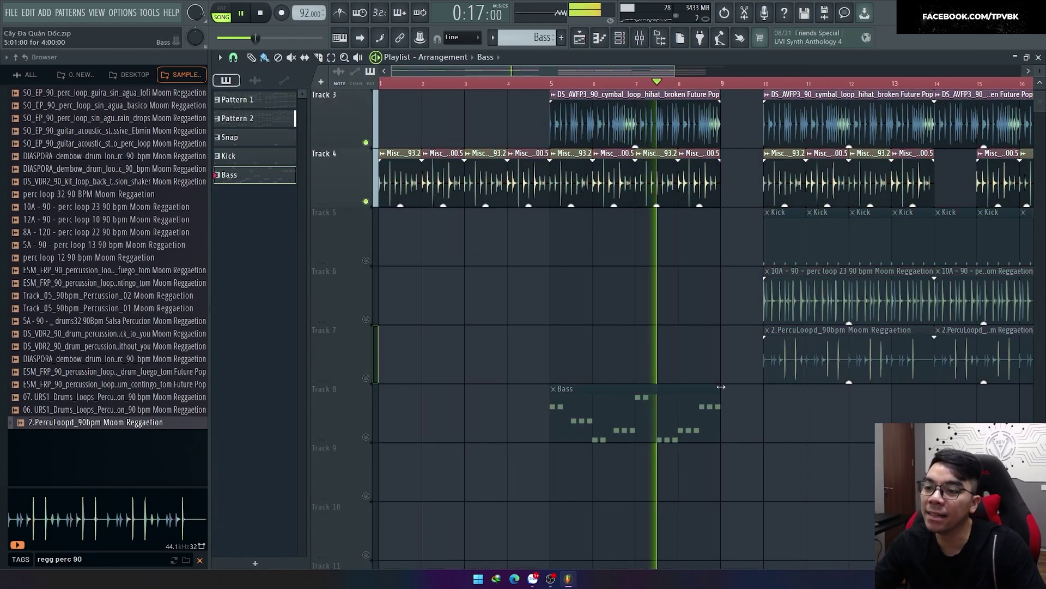
scroll(654, 366, up, 2)
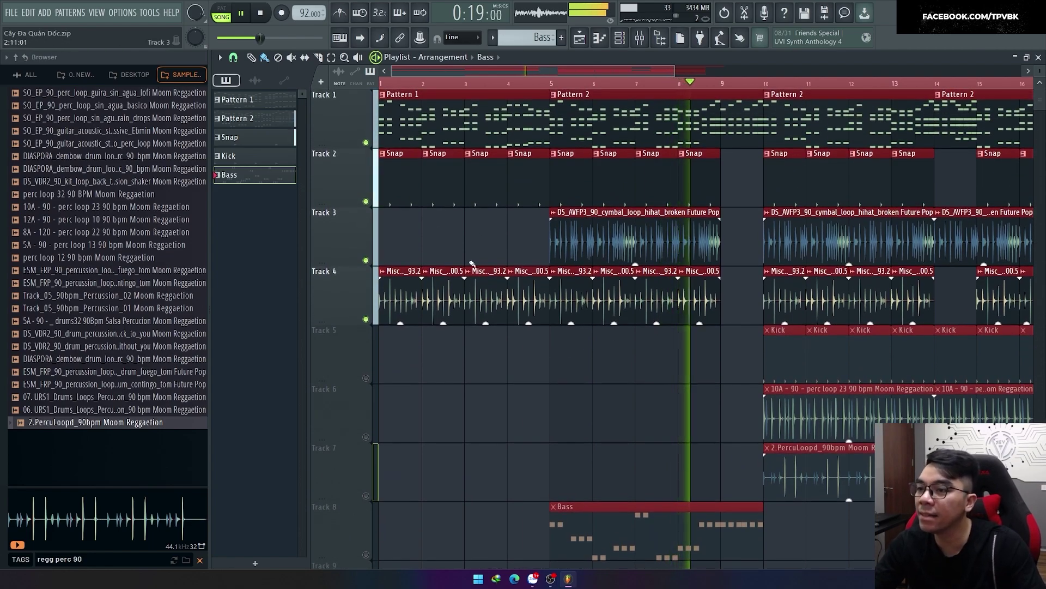
scroll(698, 191, up, 2)
click(681, 236)
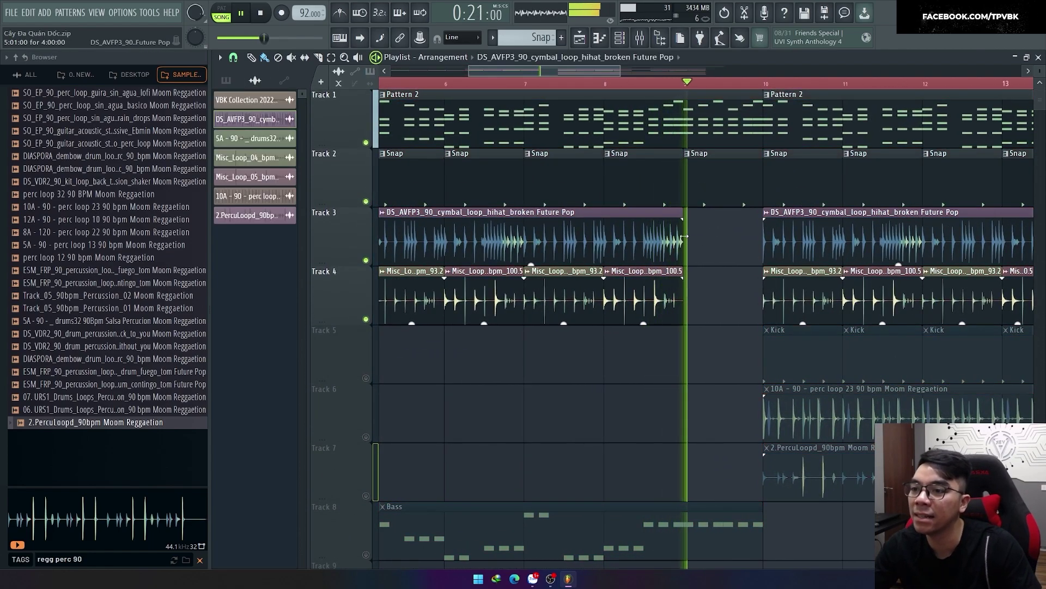
Duplicate the bar 8 clips of the hi-hat loop on Track 3 and the Misc_Loop on Track 4 into bar 9.
drag(632, 381, 640, 237)
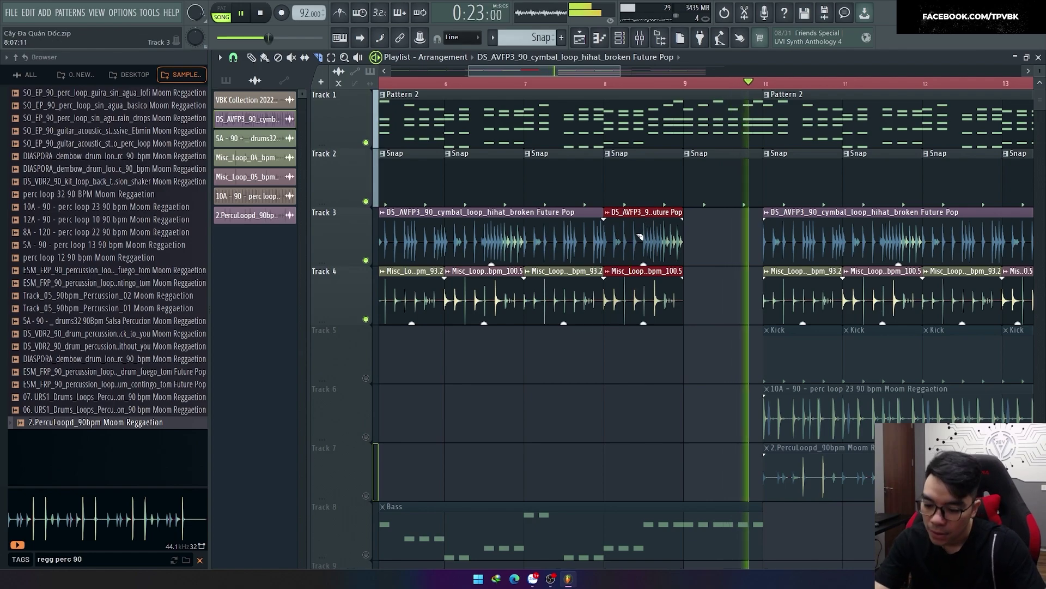
key(ctrl+b)
scroll(606, 104, down, 1)
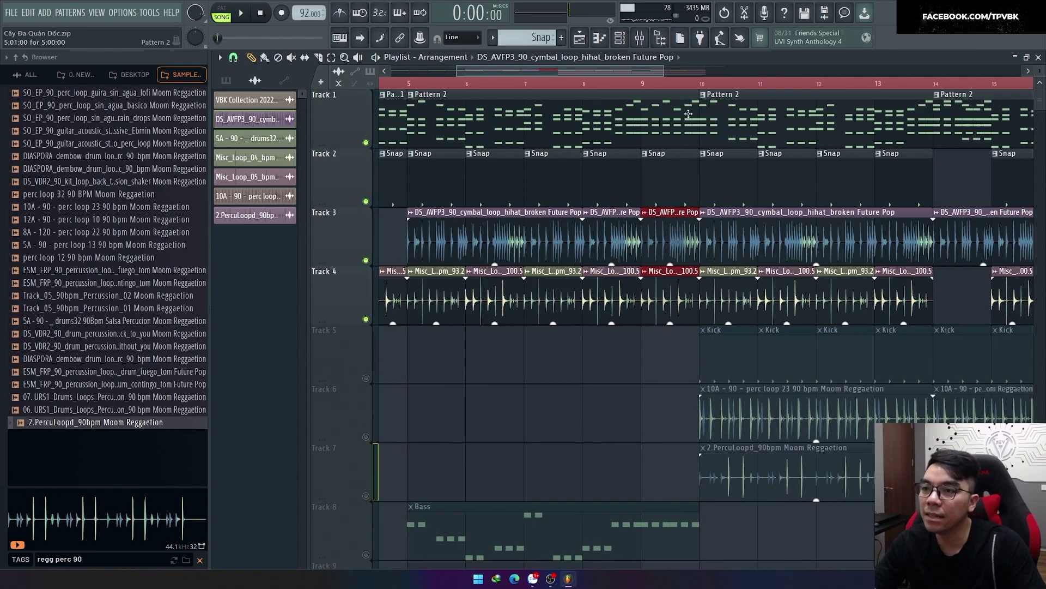
Unmute the Bass on Track 8 and play the arrangement from bar 5.
key(space)
click(367, 553)
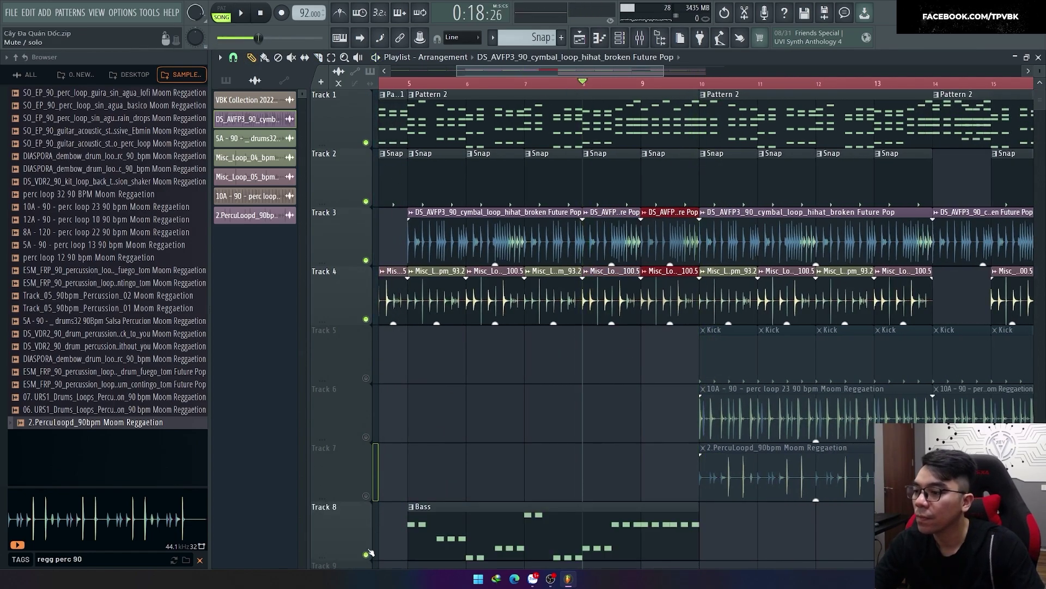
key(space)
key(space)
scroll(408, 245, up, 1)
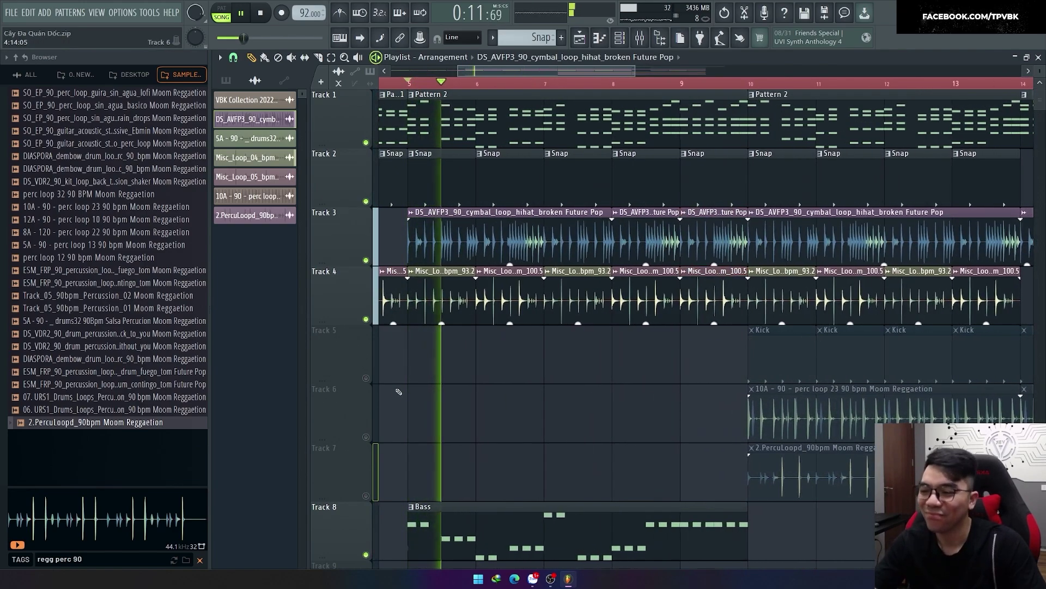
click(398, 391)
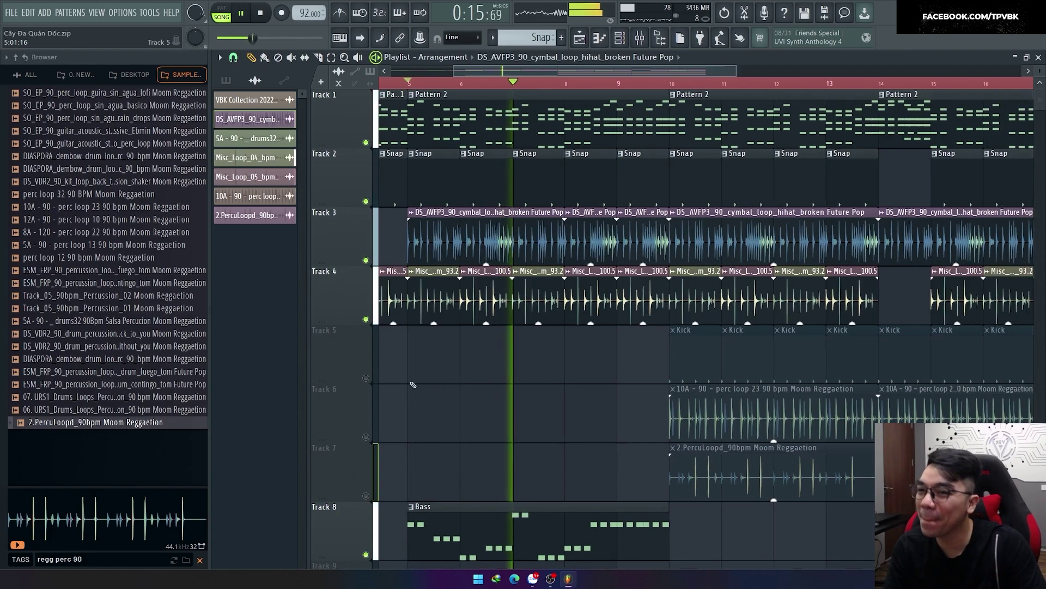
Fill the empty bar 14 with the Snap pattern on Track 2 and the Misc_Loop_05 clip on Track 4.
scroll(765, 373, down, 1)
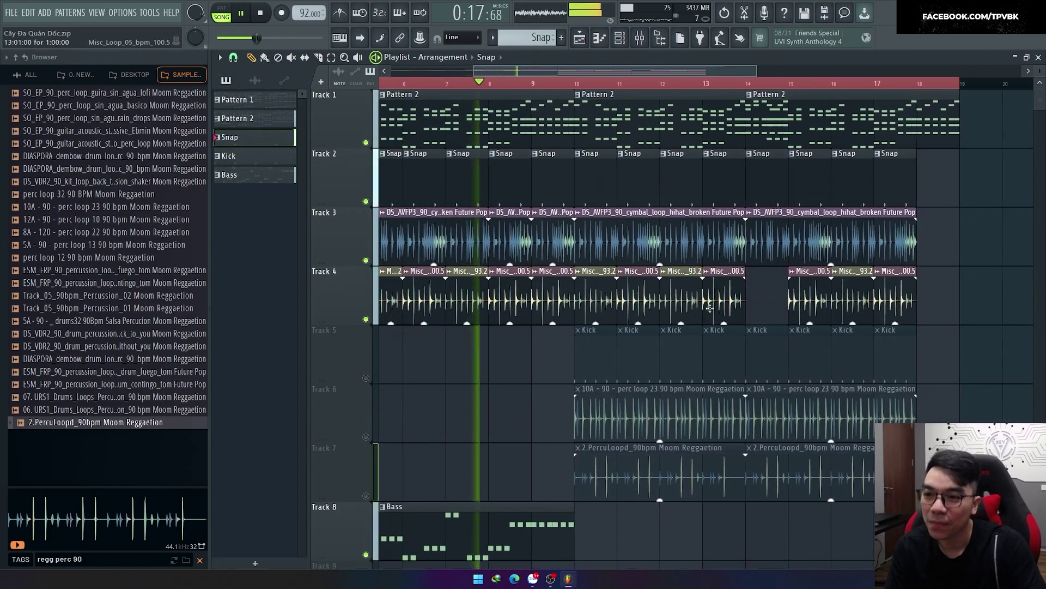
click(739, 302)
click(763, 300)
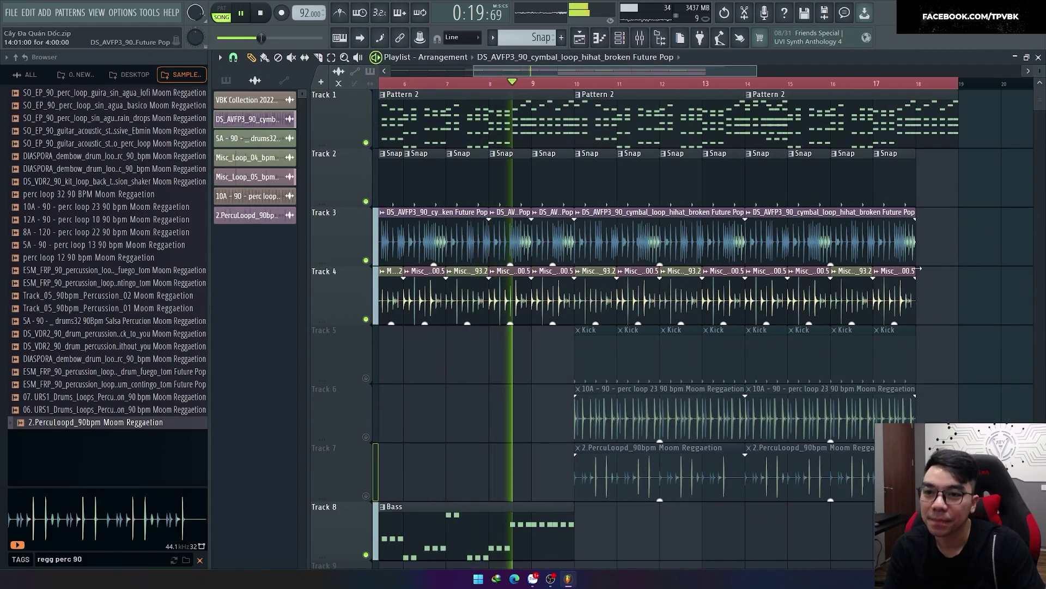
Unmute the kick and percussion loops on Tracks 5, 6 and 7 and restart playback.
scroll(627, 362, up, 1)
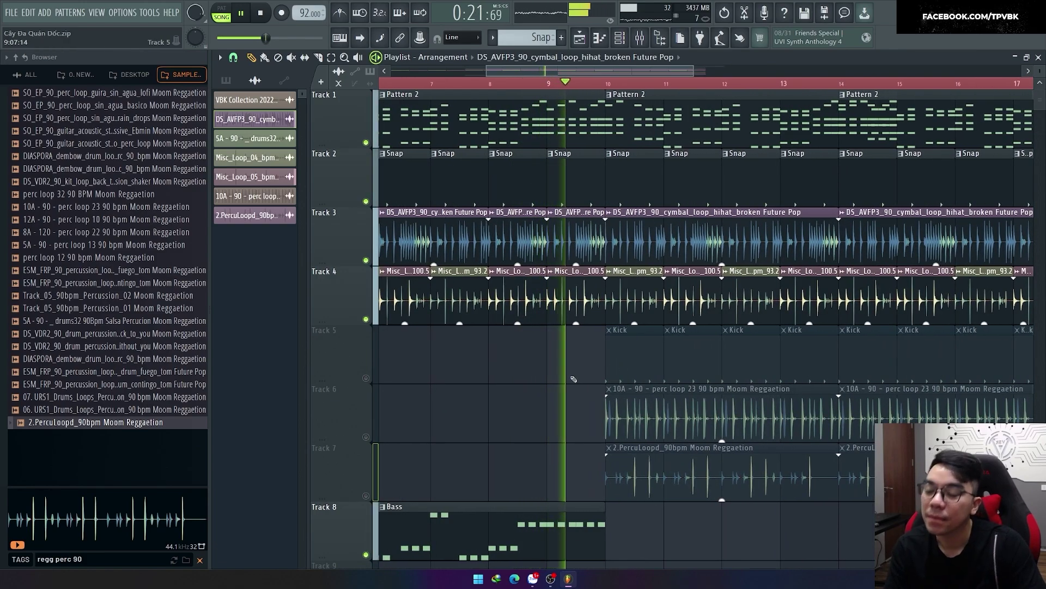
scroll(578, 381, down, 1)
scroll(610, 414, up, 2)
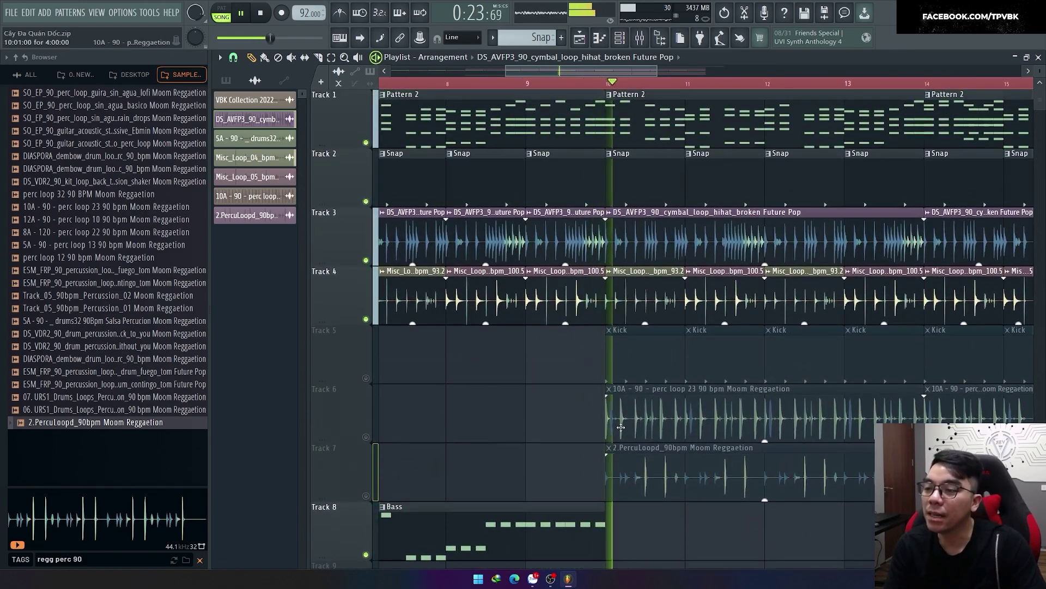
click(365, 378)
click(366, 436)
click(366, 496)
key(space)
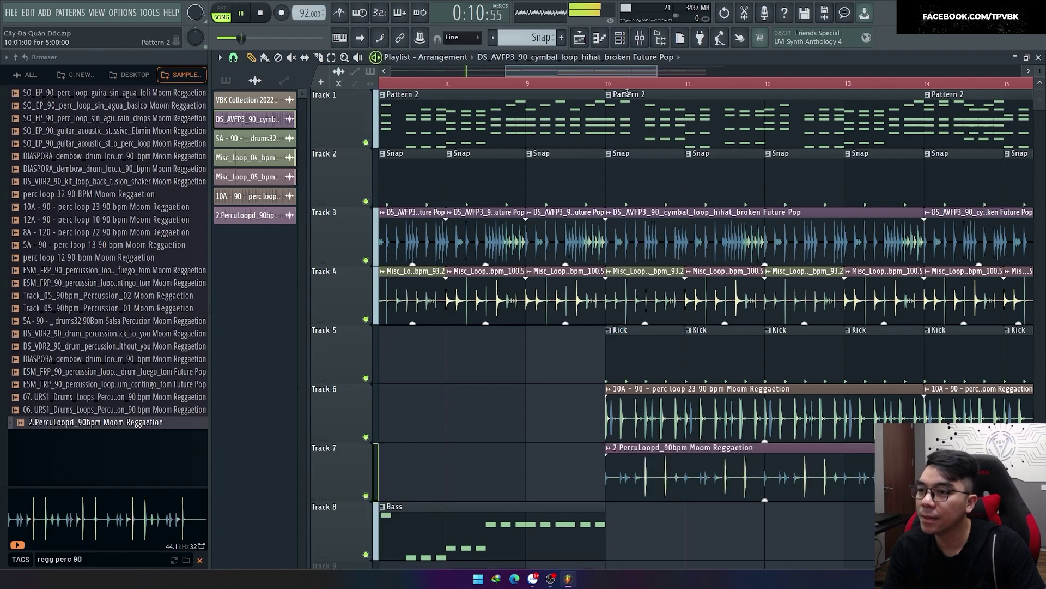
Make the Pattern 2 clip at bar 10 unique and open its Pluck notes in the piano roll.
right_click(609, 97)
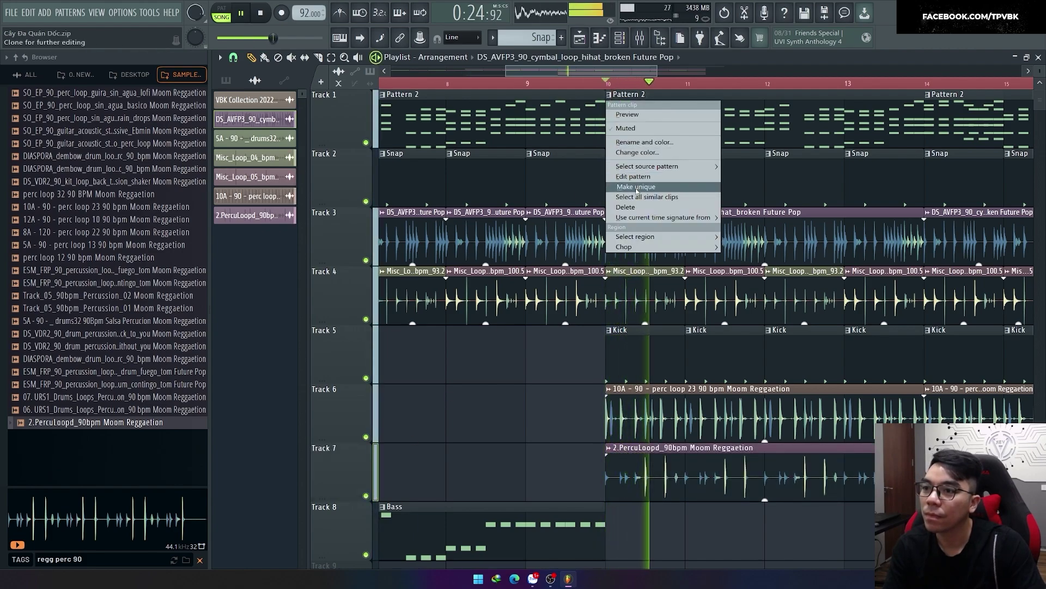
click(637, 187)
key(space)
double_click(626, 120)
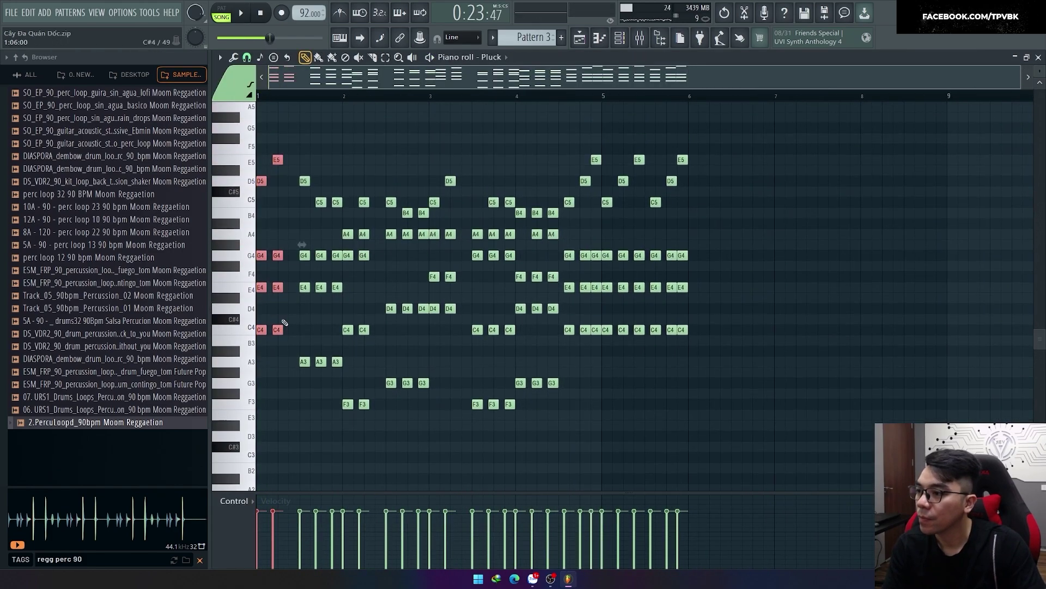
Set the piano roll snap to Beat and move the first two chords to beat 2 of bar 6.
click(247, 56)
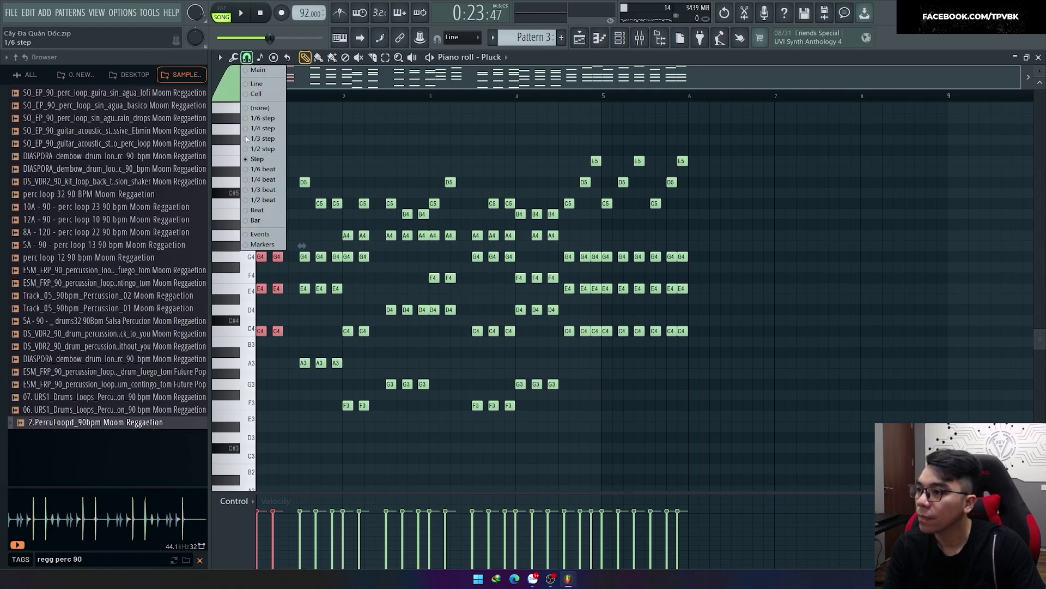
click(254, 211)
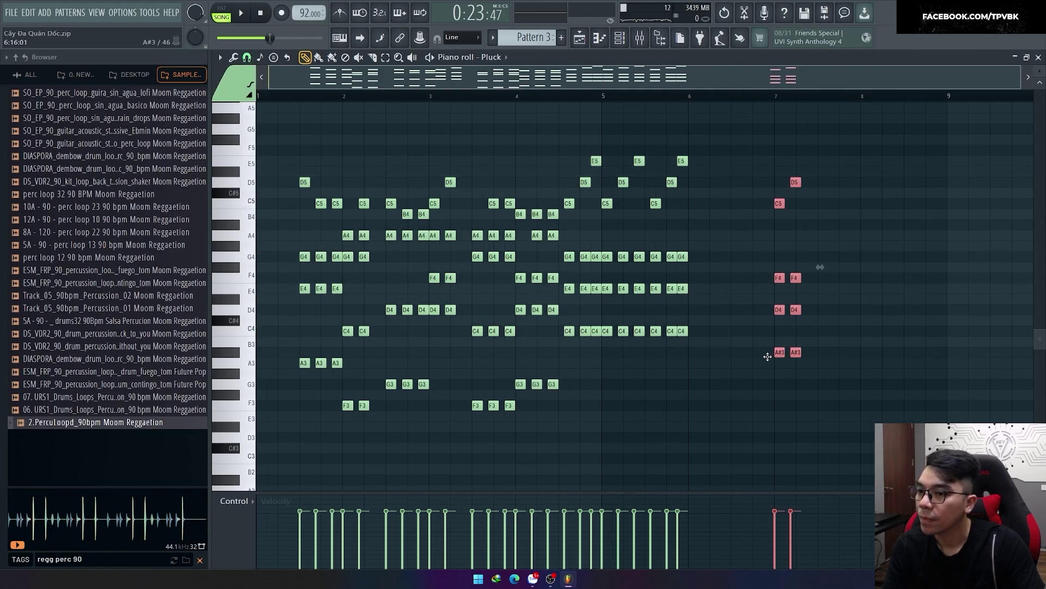
drag(768, 356, 710, 347)
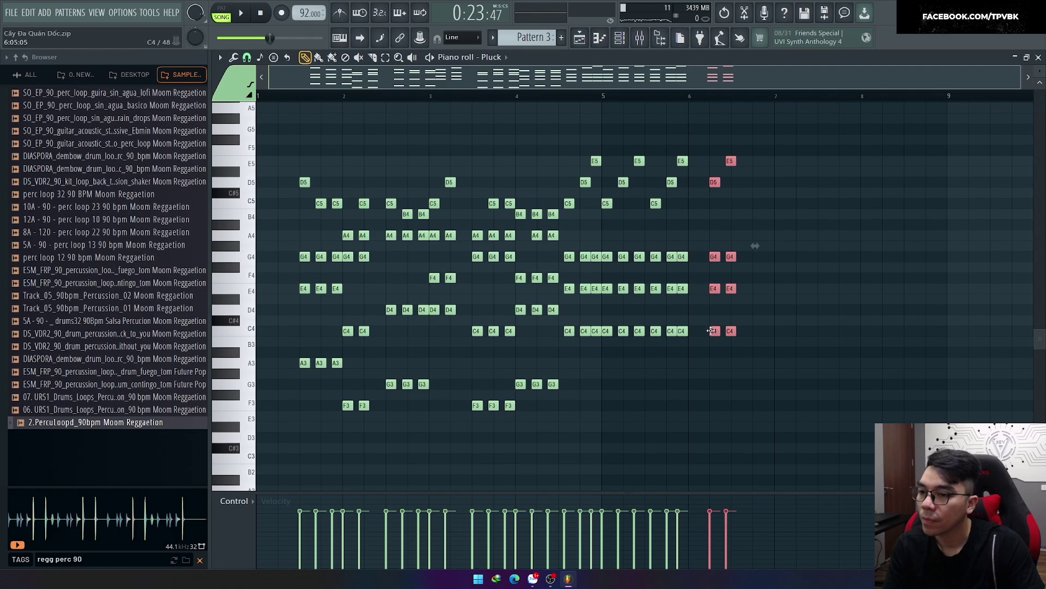
Move the two F3 chords from bar 2 to the start of bar 1 and the three A3 chords to beat 4 of bar 6.
drag(351, 432, 375, 165)
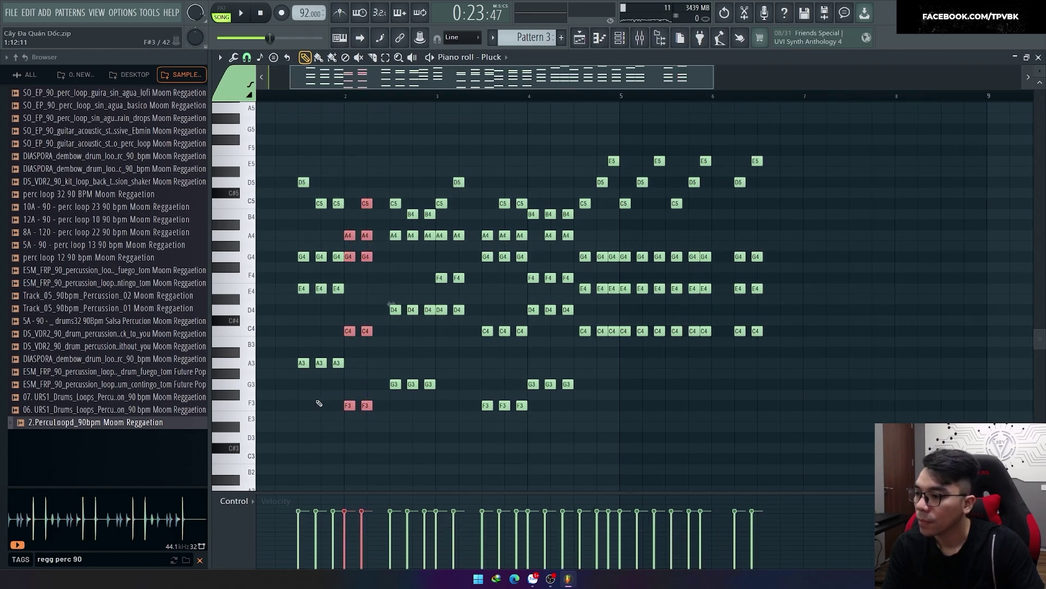
scroll(250, 403, up, 3)
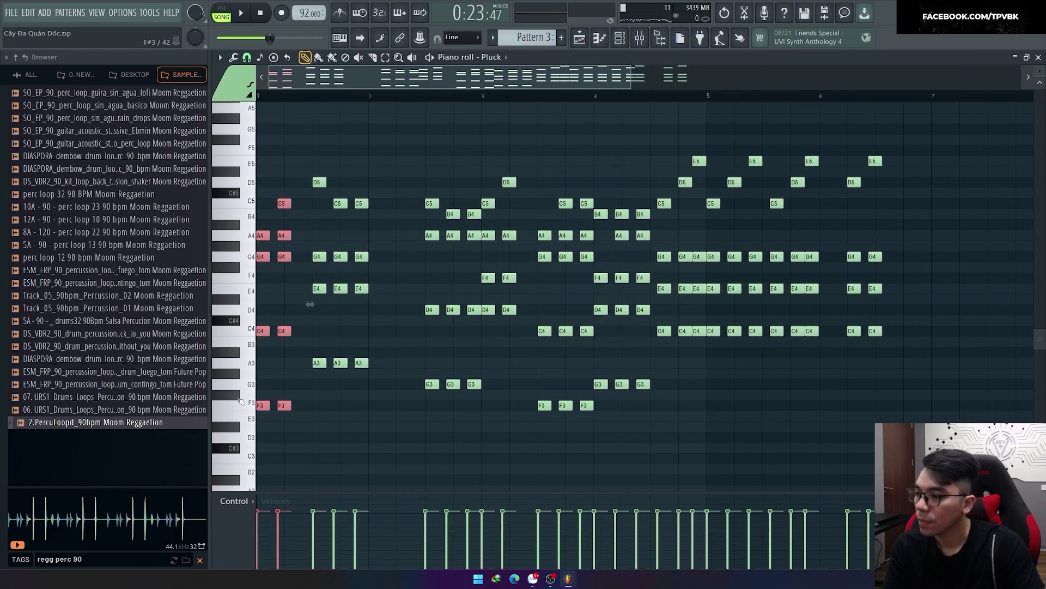
drag(338, 388, 420, 161)
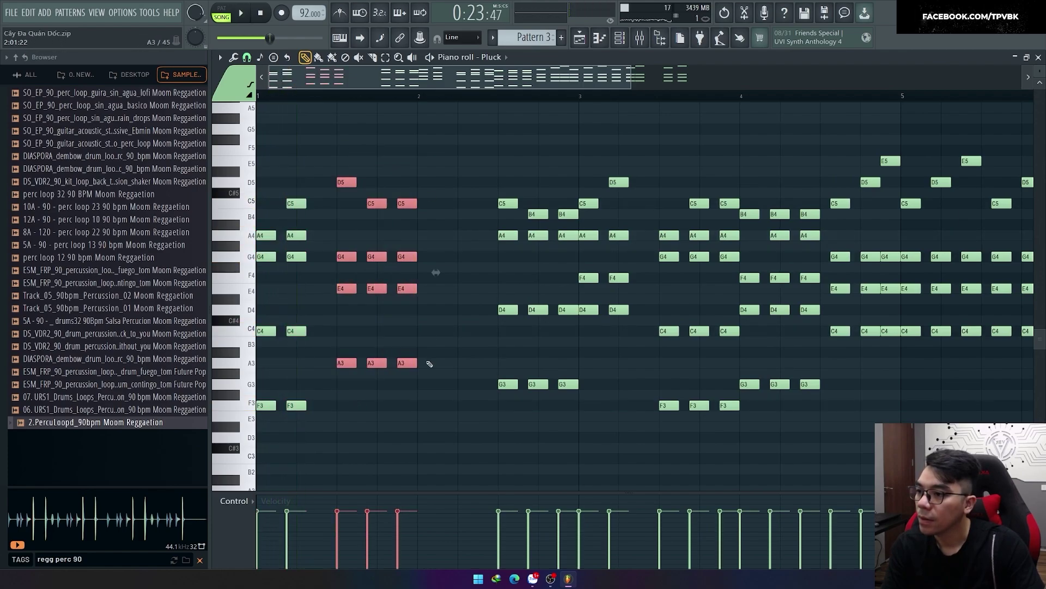
scroll(405, 364, down, 2)
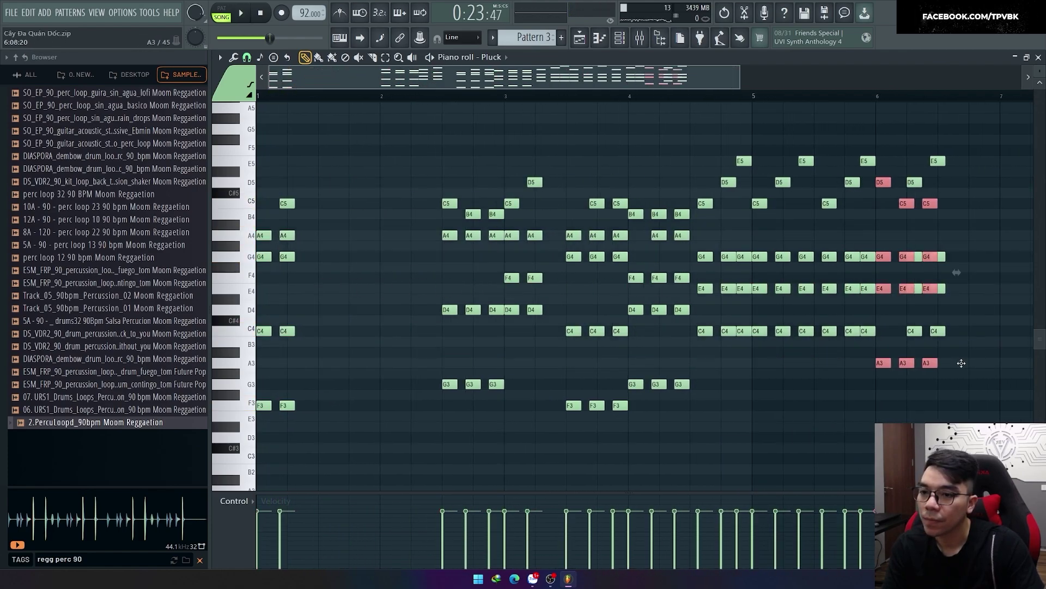
scroll(270, 346, up, 2)
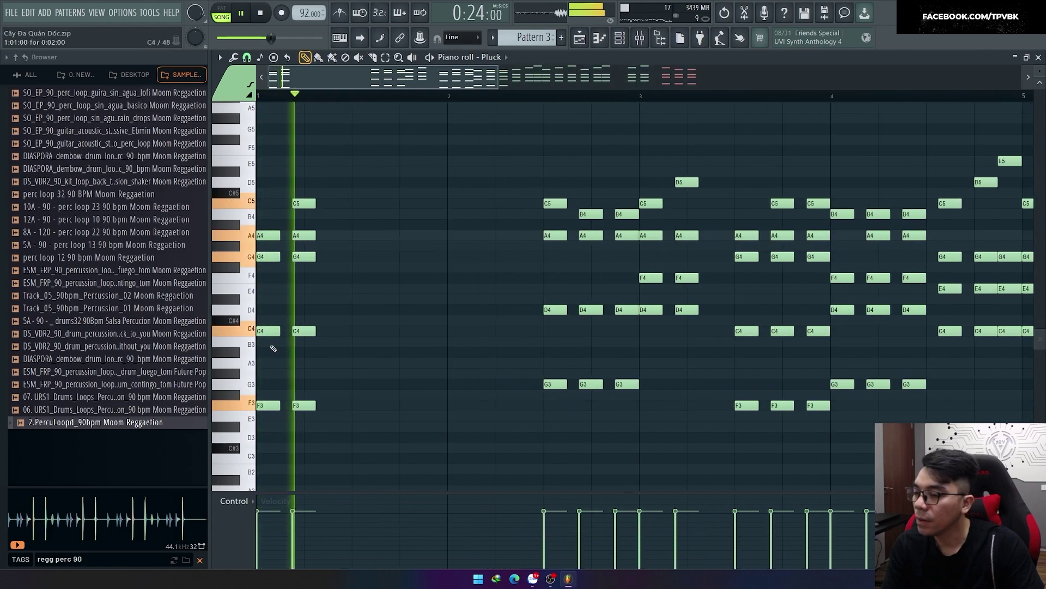
Duplicate the two F3 chords at the start of bar 1 to beat 3 of the same bar and play the pattern.
key(space)
key(space)
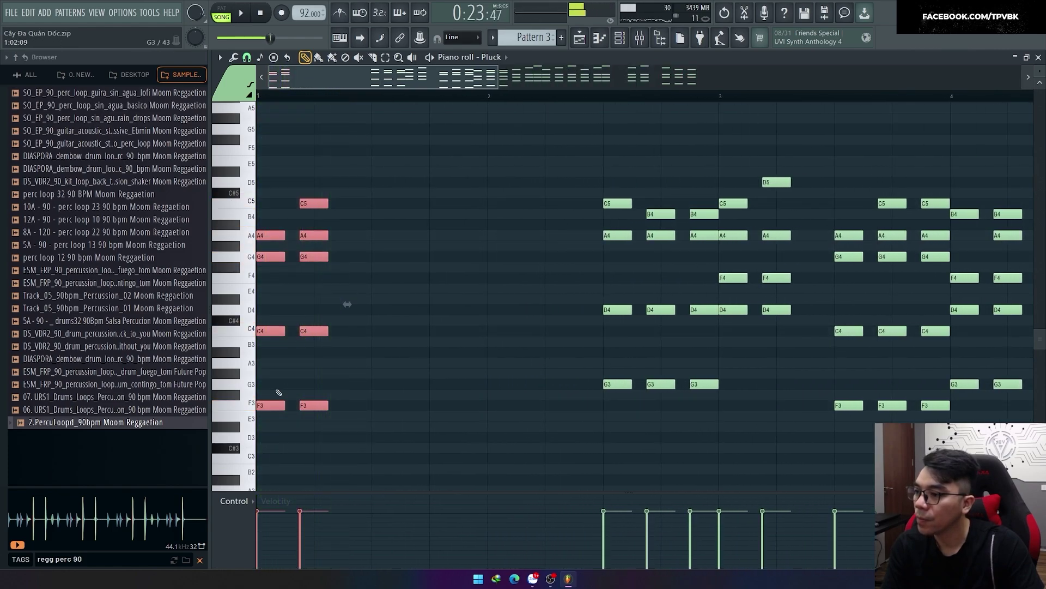
key(ctrl+b)
key(space)
Set the snap to Step and repeat the F3 chord on step 15 of bar 1 and steps 1 and 4 of bar 2.
click(246, 56)
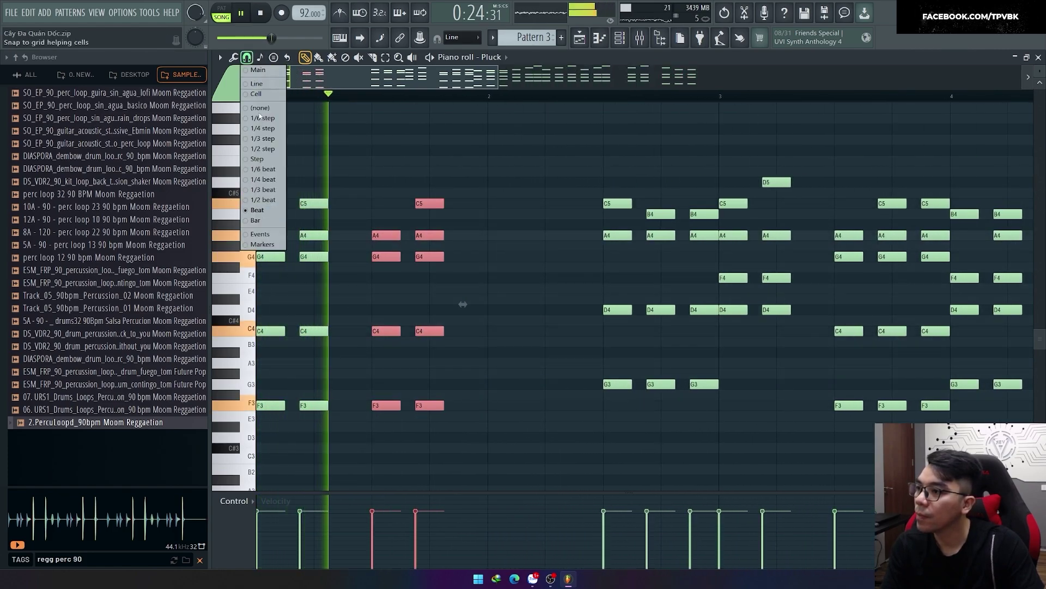
click(262, 158)
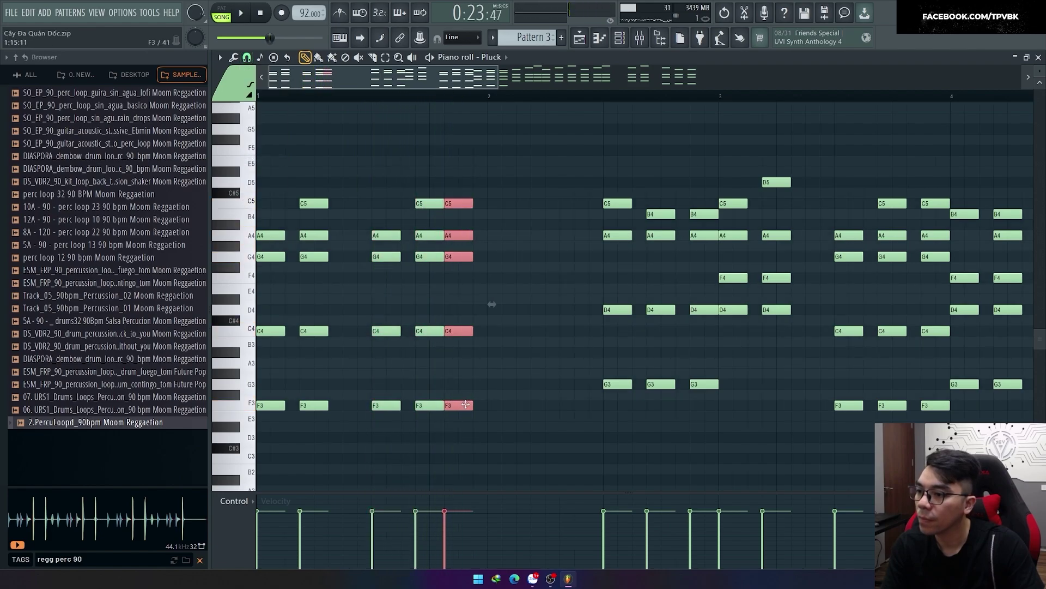
key(space)
scroll(430, 425, down, 3)
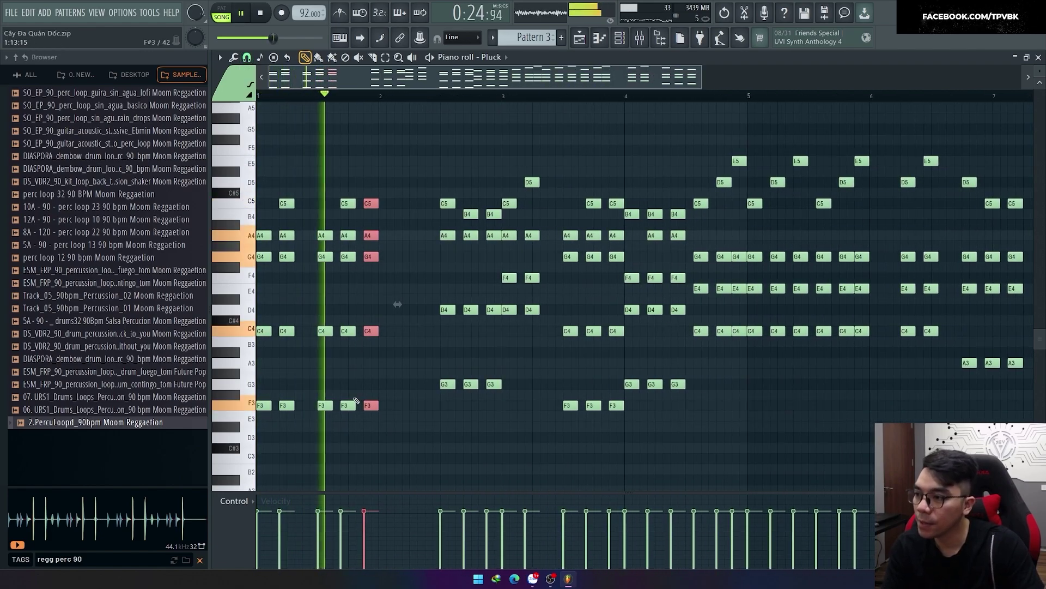
key(space)
drag(377, 441, 373, 210)
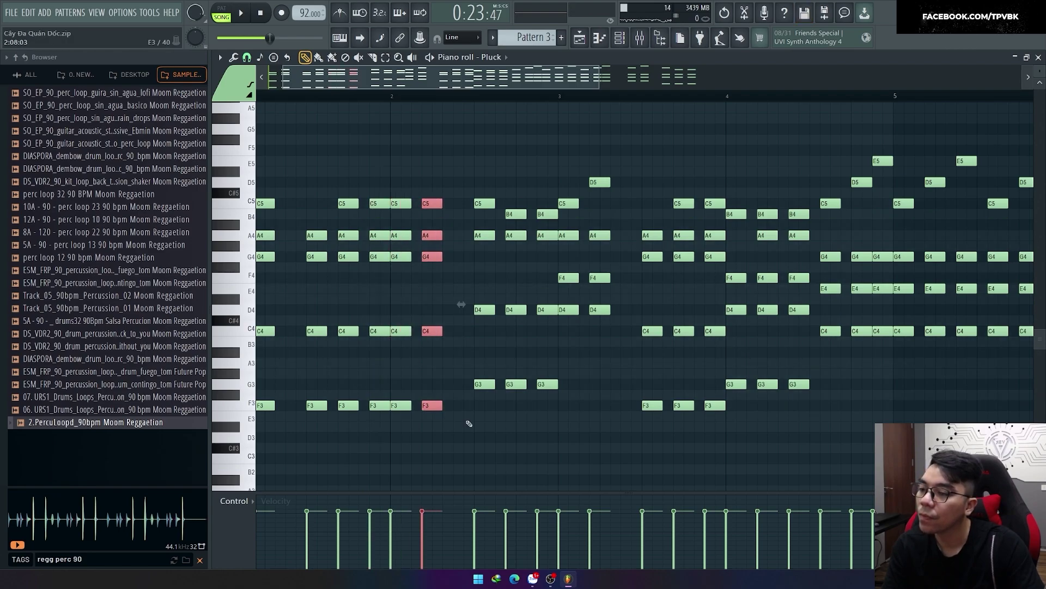
Shift all chords following the repeated F3 chords half a bar so they start at bar 3, and play the pattern.
drag(440, 473, 1030, 153)
scroll(675, 273, down, 2)
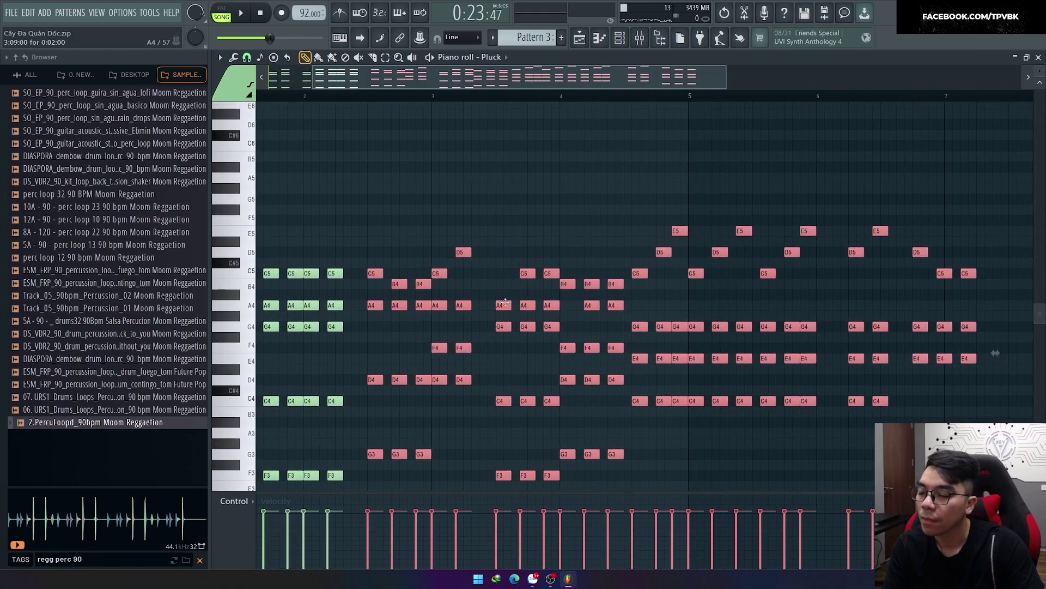
scroll(698, 433, down, 2)
click(450, 462)
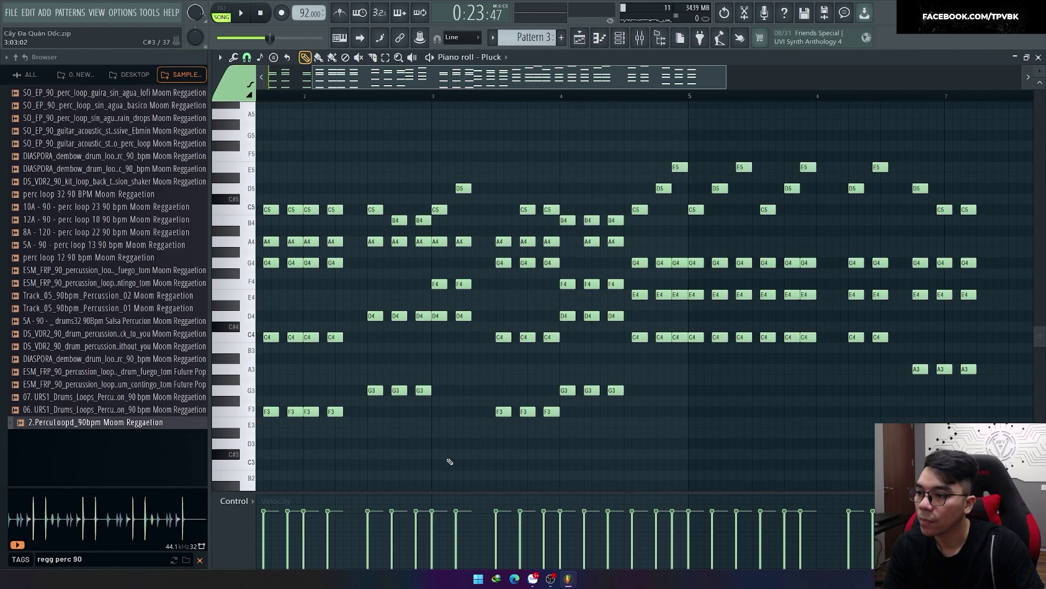
key(ctrl+a)
scroll(708, 360, up, 2)
drag(687, 364, 760, 364)
key(space)
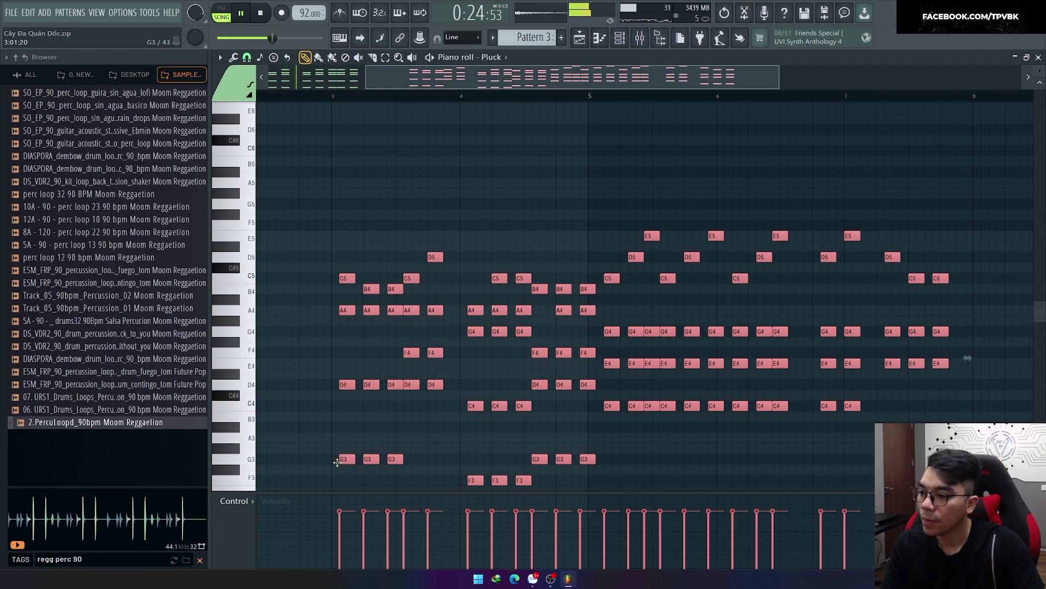
scroll(335, 355, left, 3)
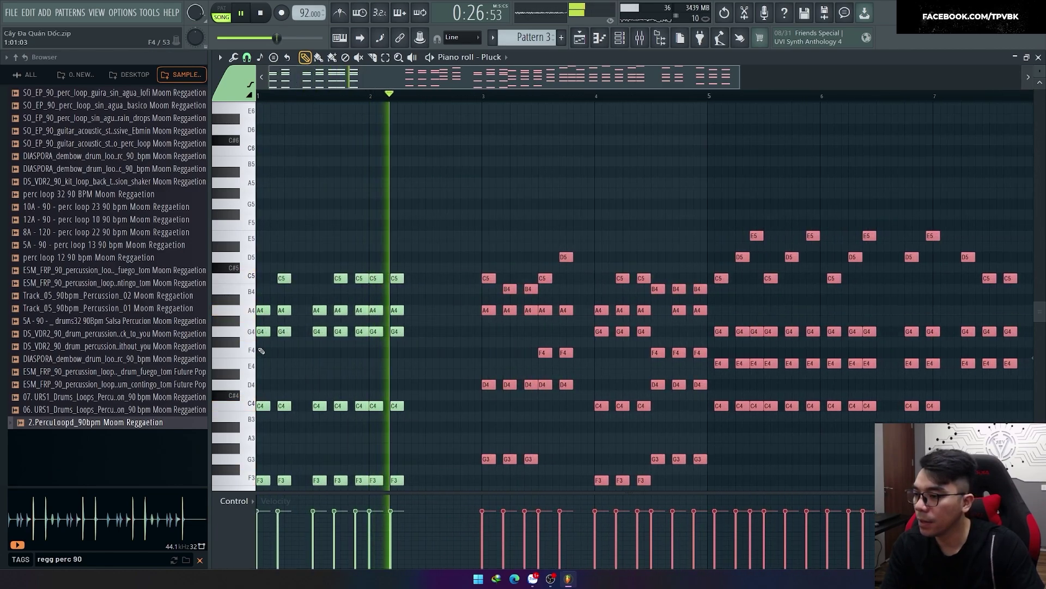
key(space)
Copy two of the F3 chords to beat 3 of bar 2 and lower them to E3, B3, F#4, A4 and B4.
scroll(354, 294, up, 1)
drag(431, 469, 58, 173)
drag(442, 475, 366, 241)
scroll(382, 468, up, 2)
scroll(370, 465, up, 1)
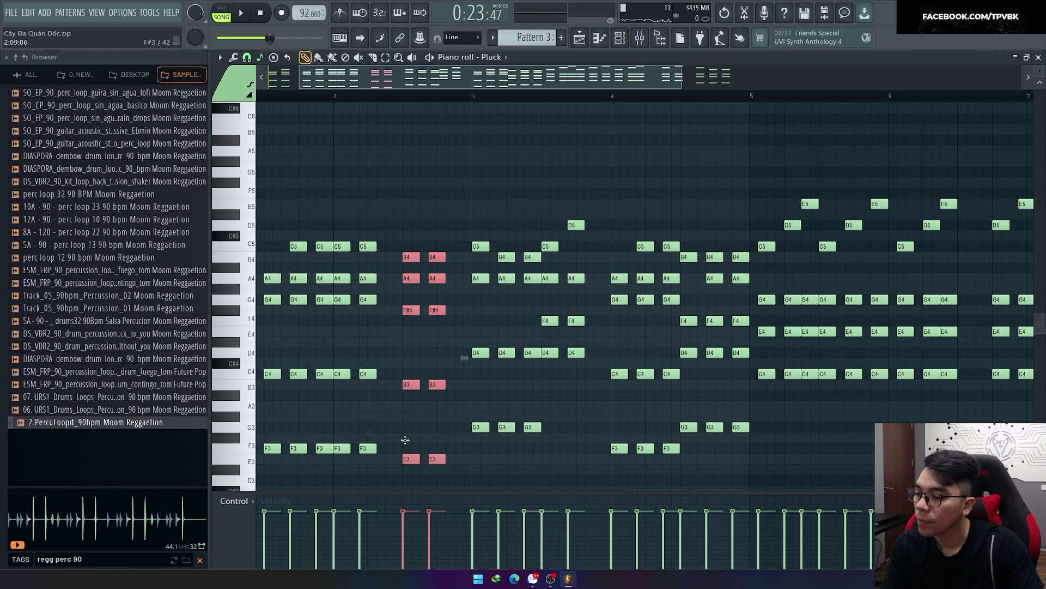
scroll(369, 435, up, 1)
Lower the F#4 notes of both E3 chords in bar 2 to E4 and change the first chord's A4 to G#4.
key(ctrl+d)
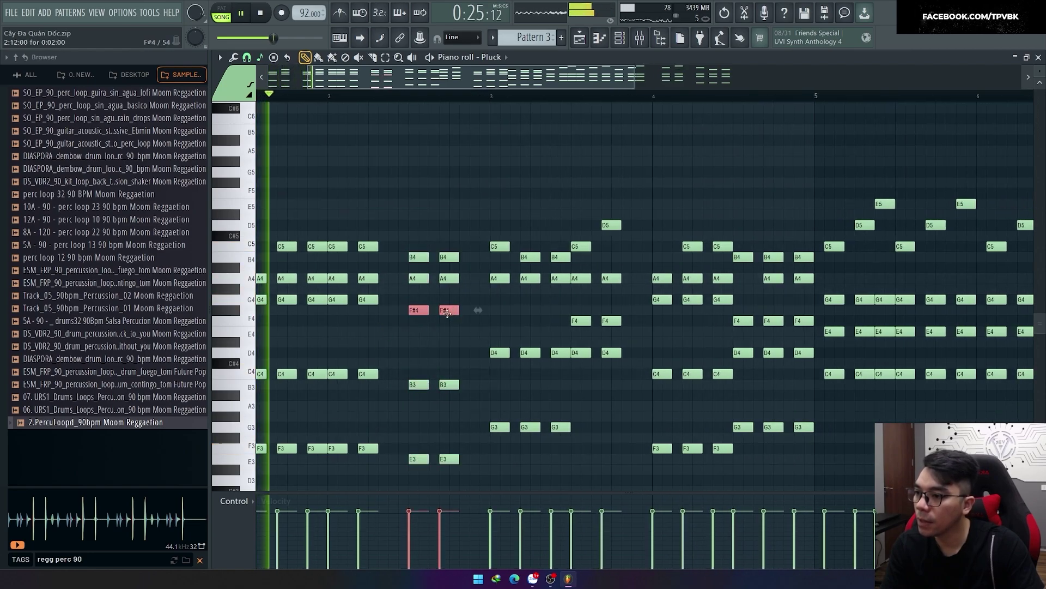
key(ctrl+d)
key(space)
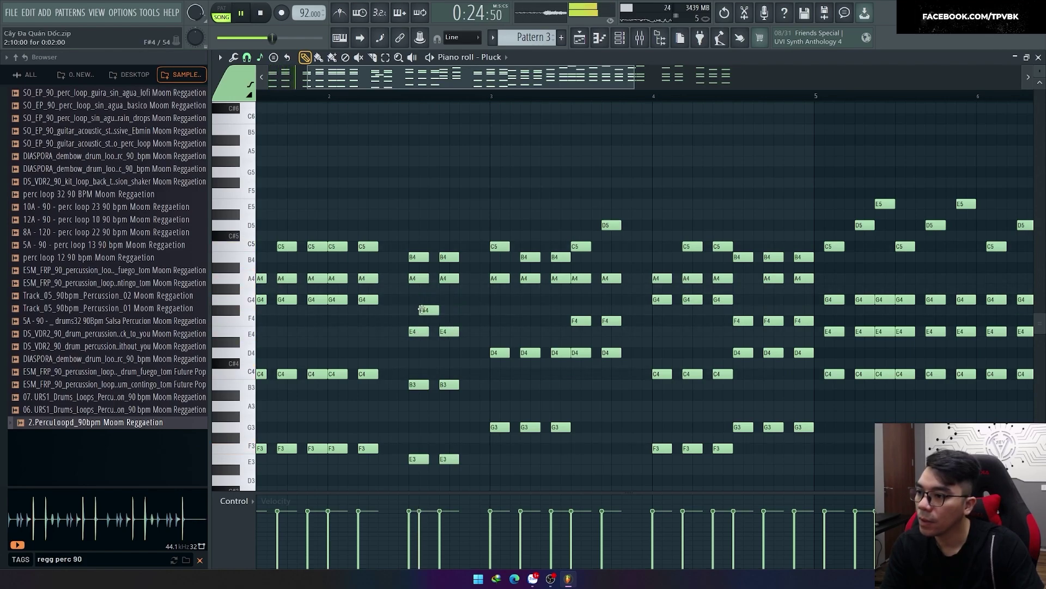
drag(421, 279, 421, 289)
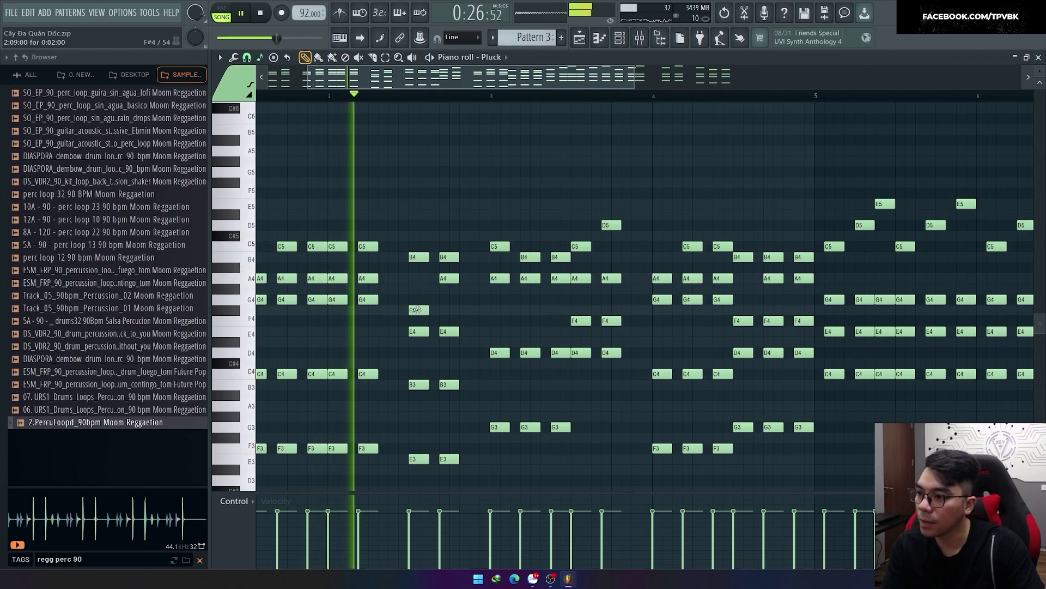
key(space)
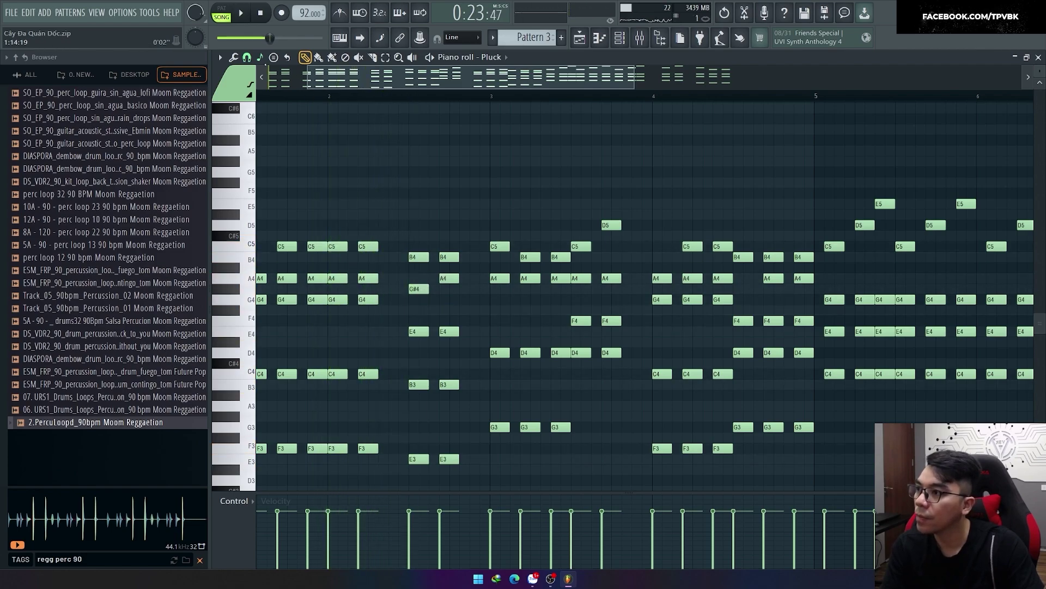
Lower the G#4 of the first bar 2 E3 chord and the A4 of the second to G4, and play the pattern.
click(260, 57)
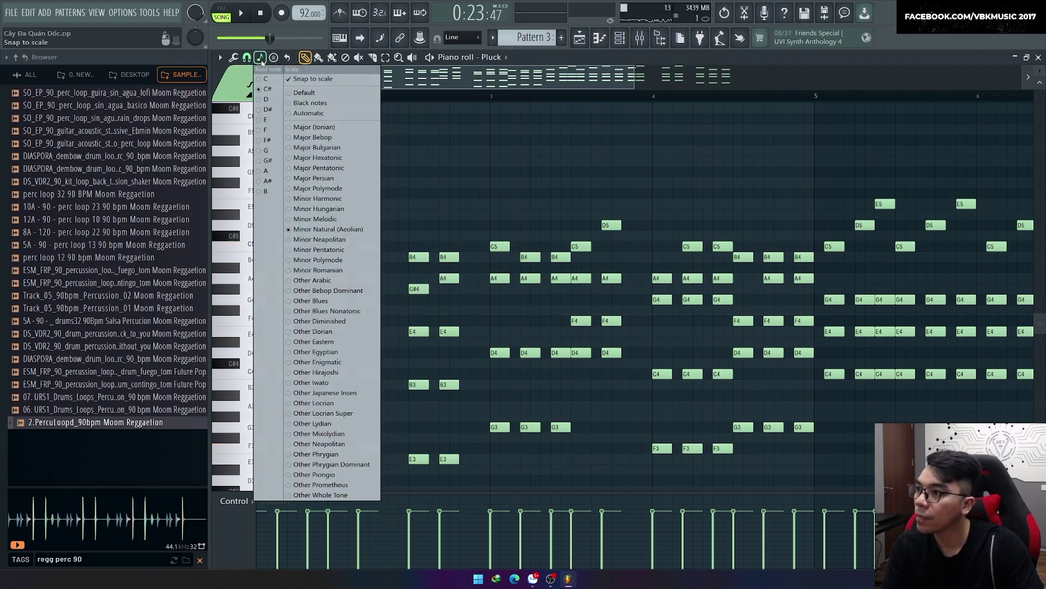
click(302, 128)
key(space)
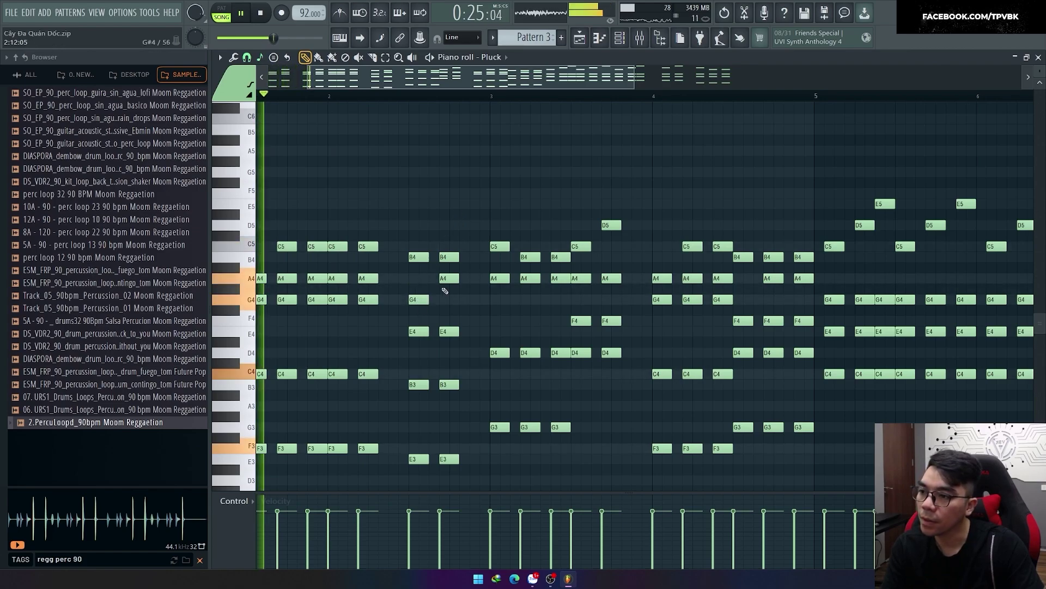
drag(444, 289, 445, 300)
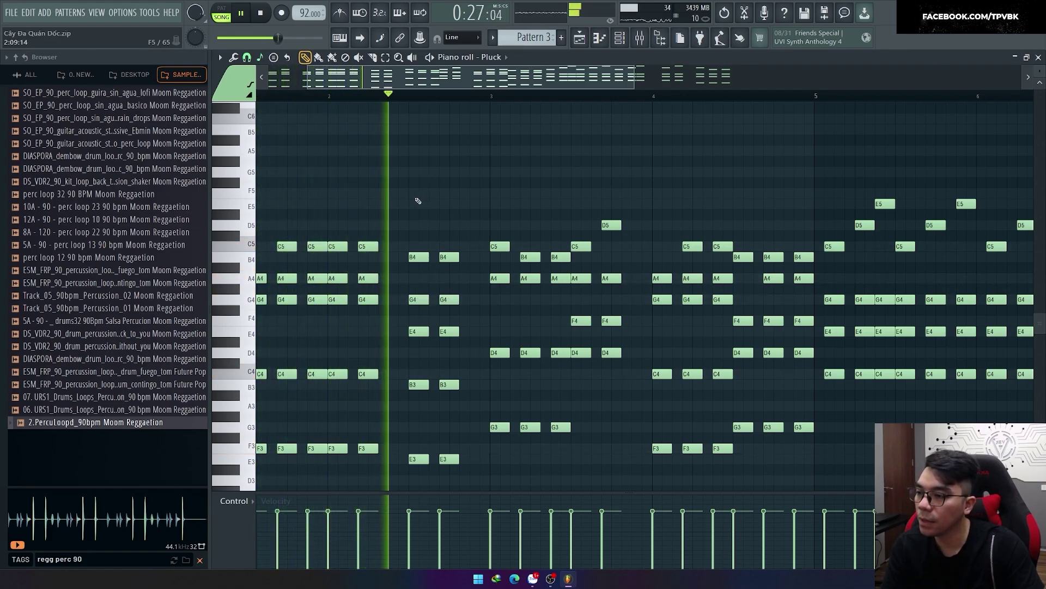
key(space)
Add a D5 note on top of each of the two E3 chords in bar 2 and play the pattern.
scroll(418, 201, down, 1)
click(418, 236)
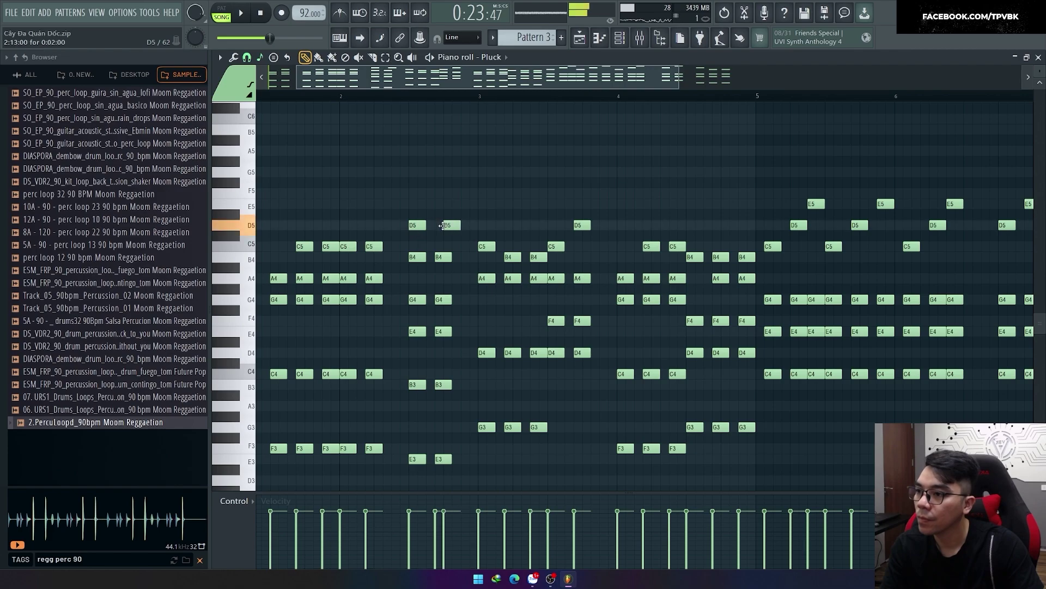
right_click(441, 226)
scroll(441, 226, up, 1)
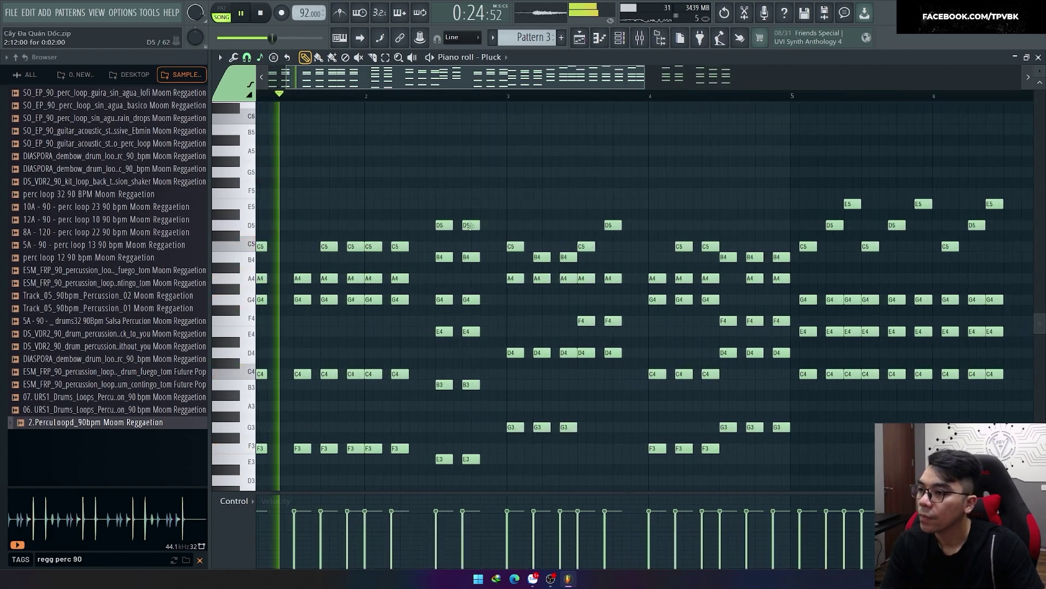
click(477, 226)
scroll(433, 239, down, 1)
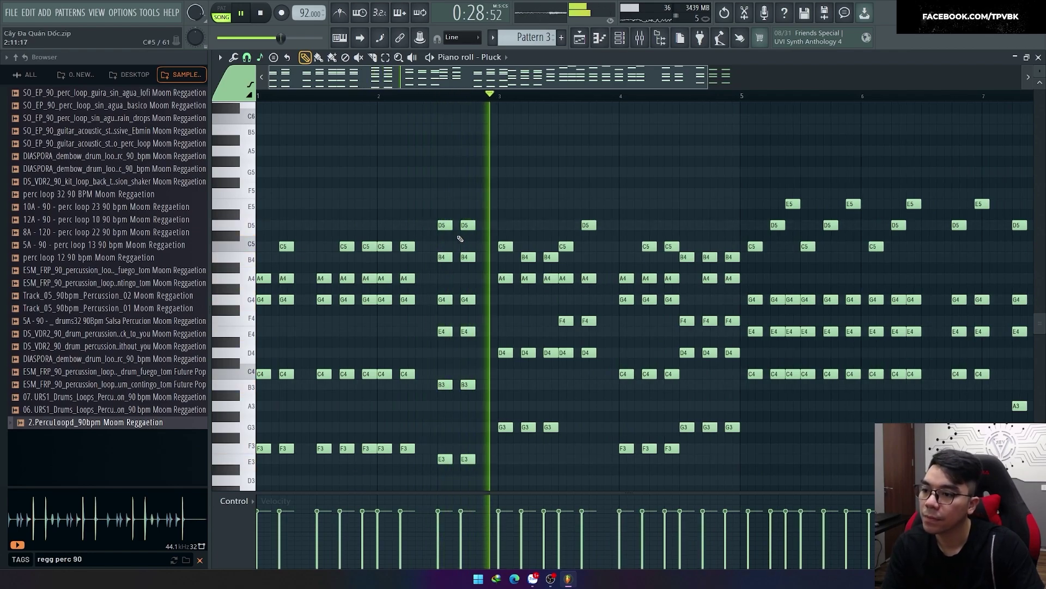
key(space)
scroll(458, 231, down, 1)
key(space)
scroll(259, 142, up, 1)
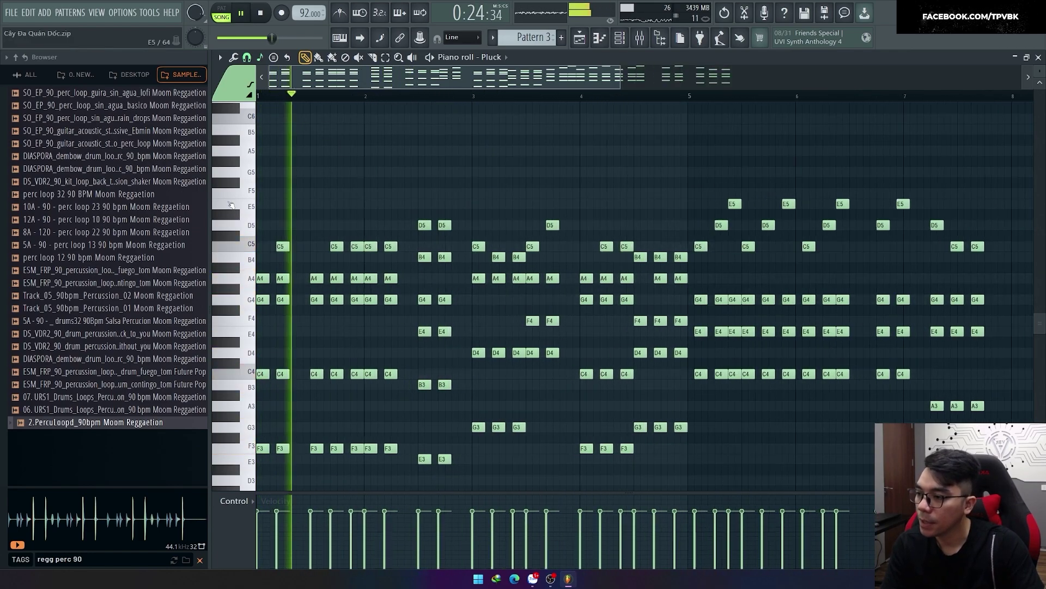
Mute Track 7 with the 2.PercuLoopd percussion loop in the playlist and play the arrangement from bar 10.
key(F6)
key(space)
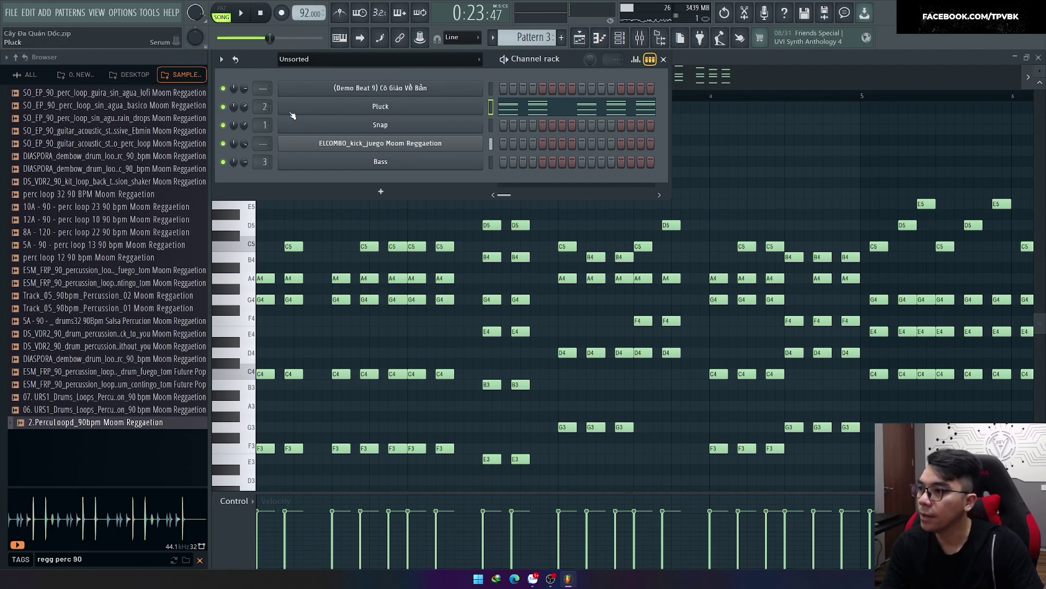
key(F9)
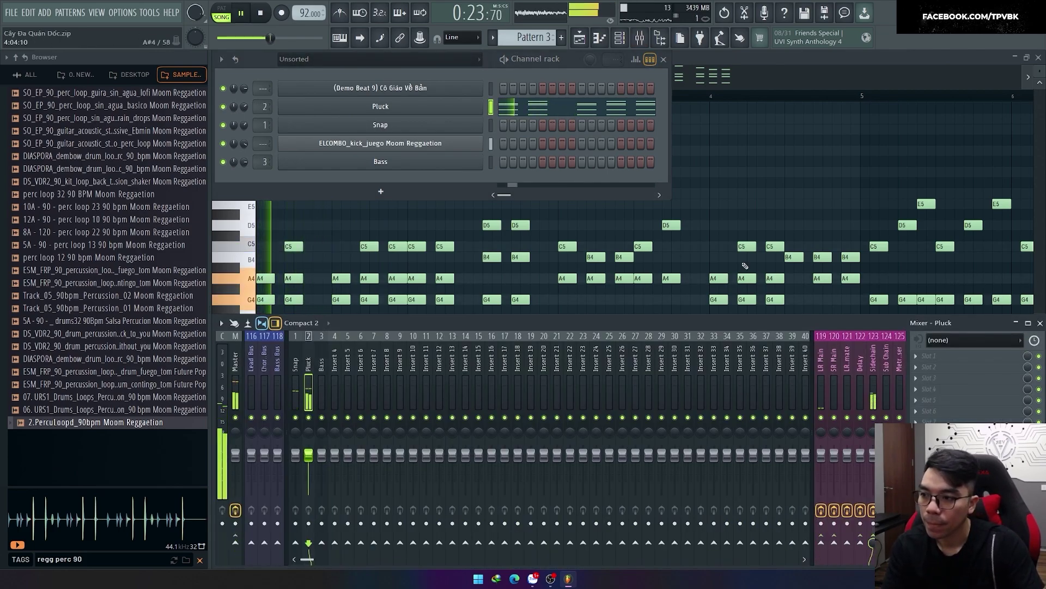
key(F7)
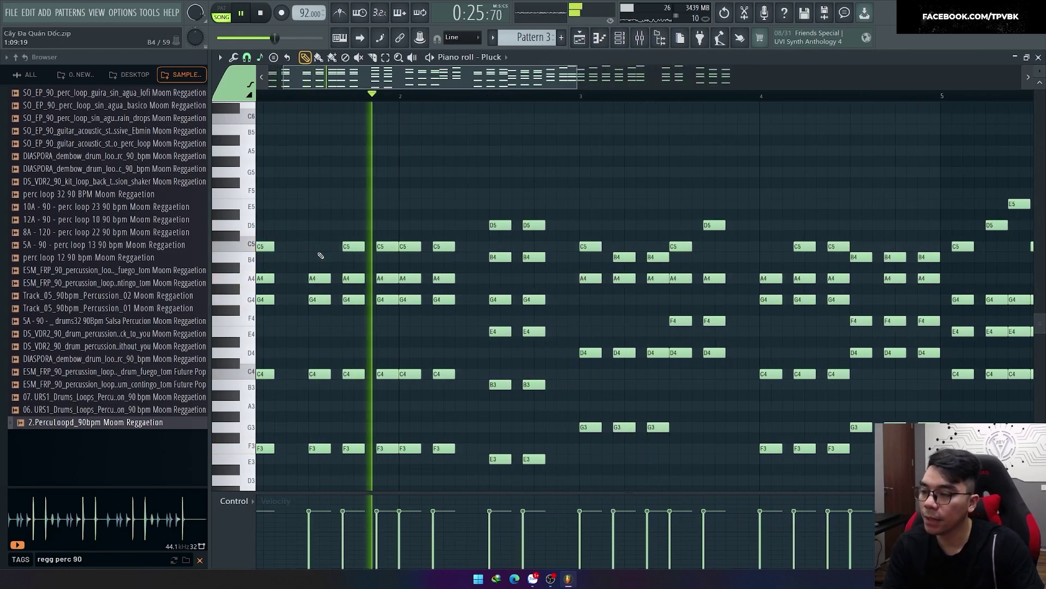
key(F5)
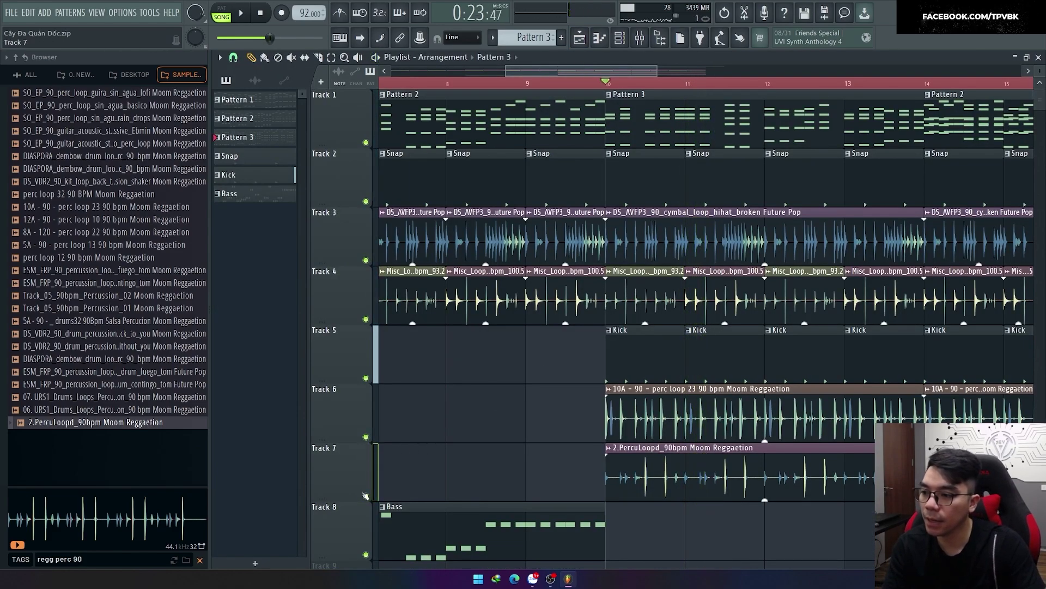
click(366, 496)
scroll(345, 468, down, 2)
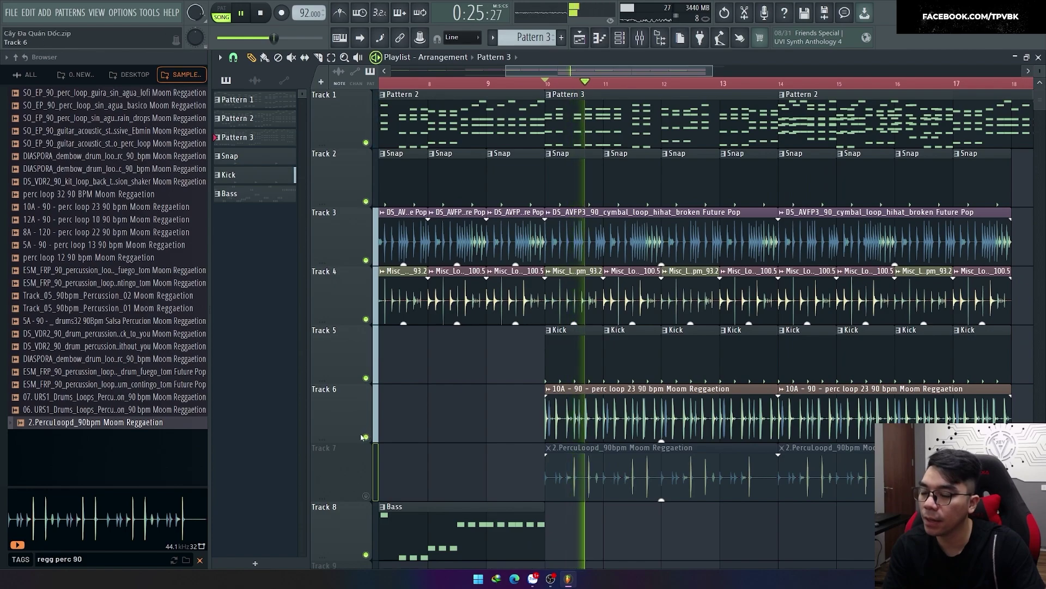
scroll(545, 420, up, 3)
key(space)
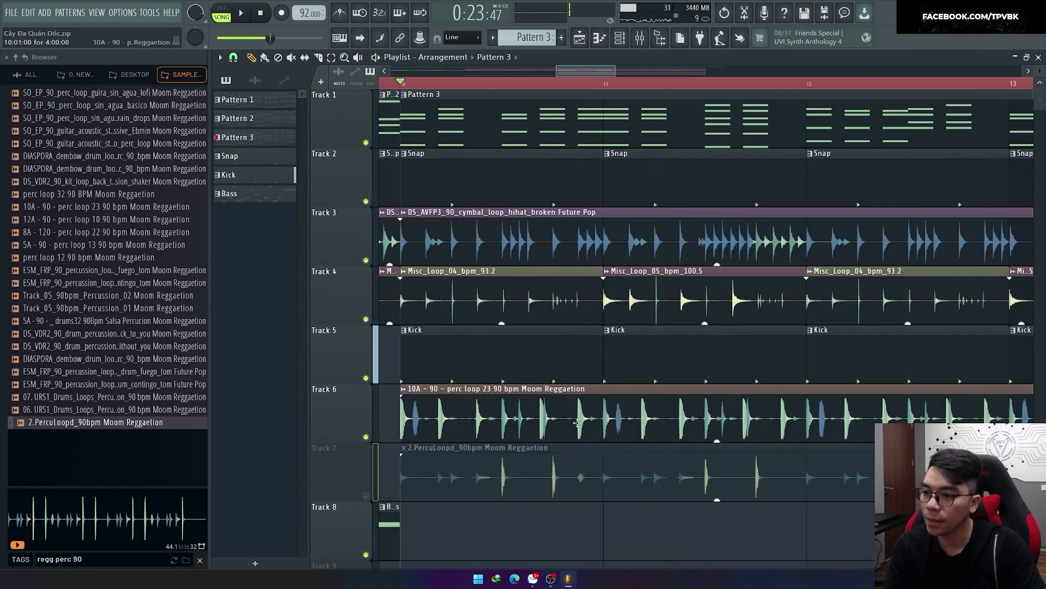
Rename the percussion loop clip on Track 6 as Perc 2, route it to mixer track 4, and play the song.
click(578, 426)
key(F2)
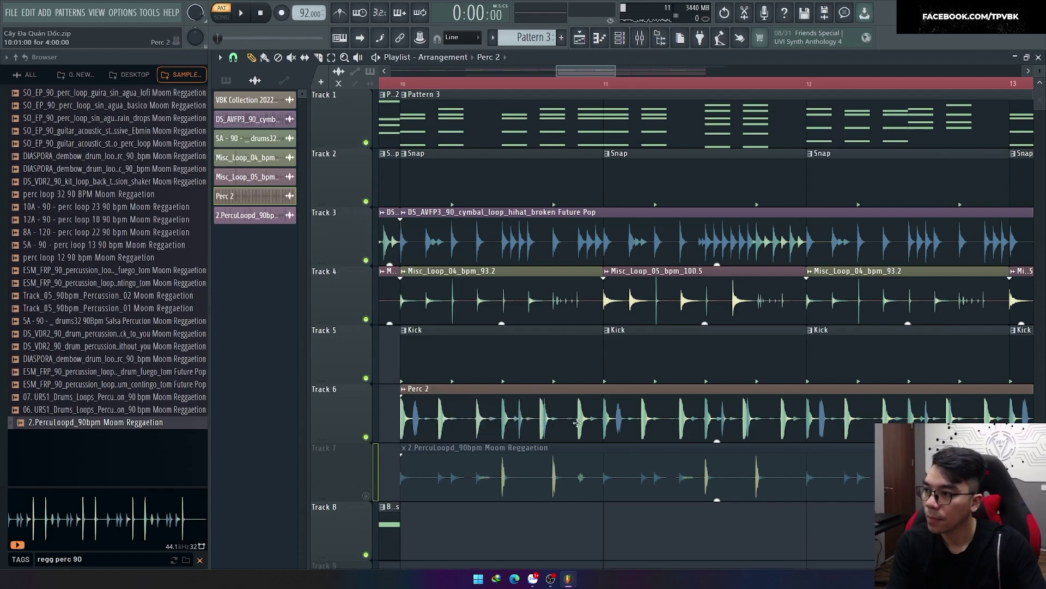
double_click(577, 423)
key(F9)
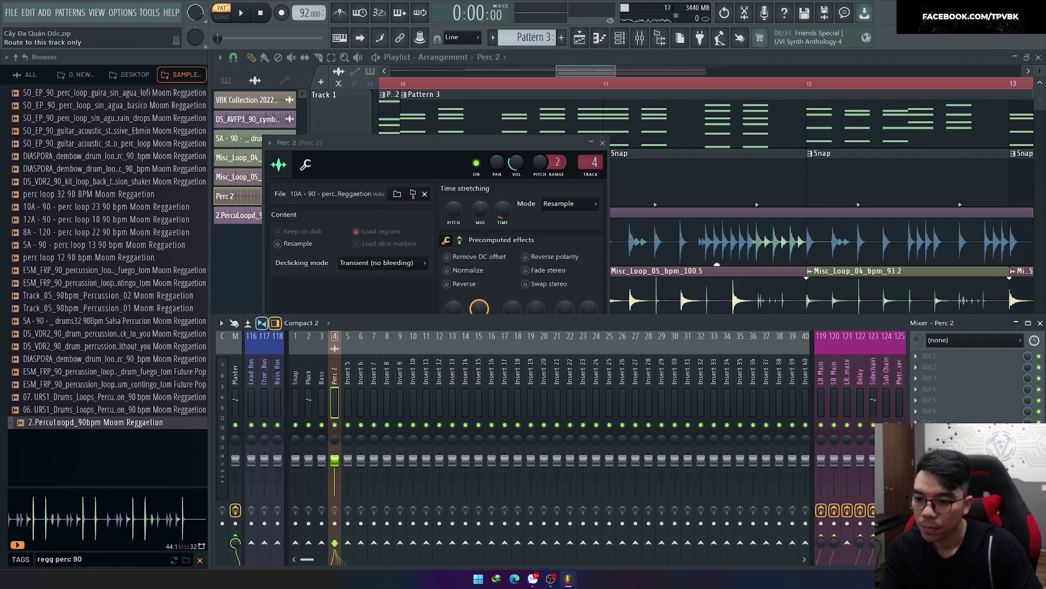
key(space)
click(396, 89)
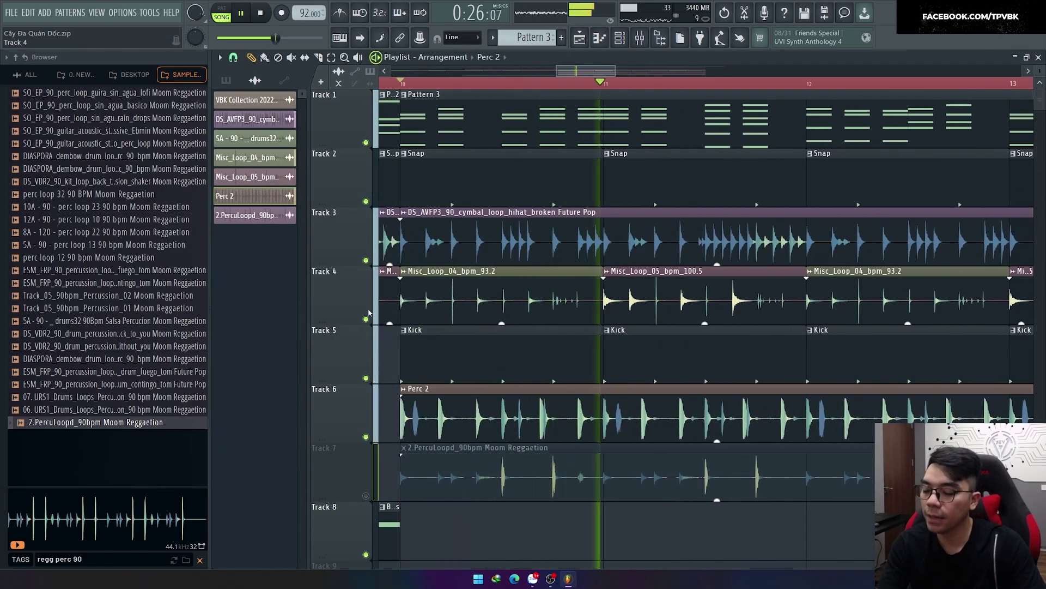
In the Pluck piano roll, shift all chords from bar 3 onwards two bars later so they start at bar 5.
key(F6)
key(F6)
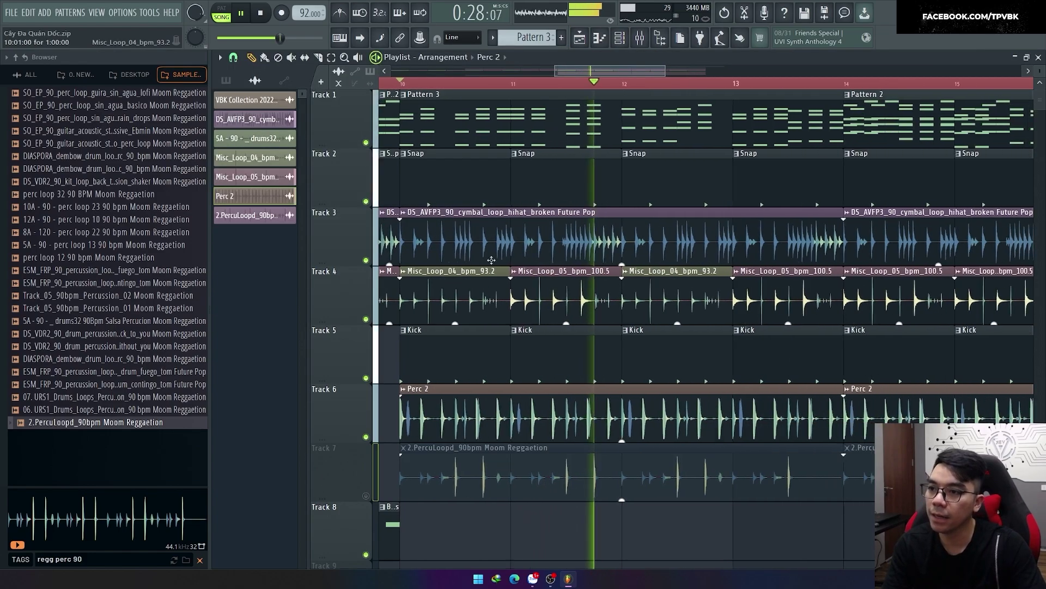
key(F7)
key(space)
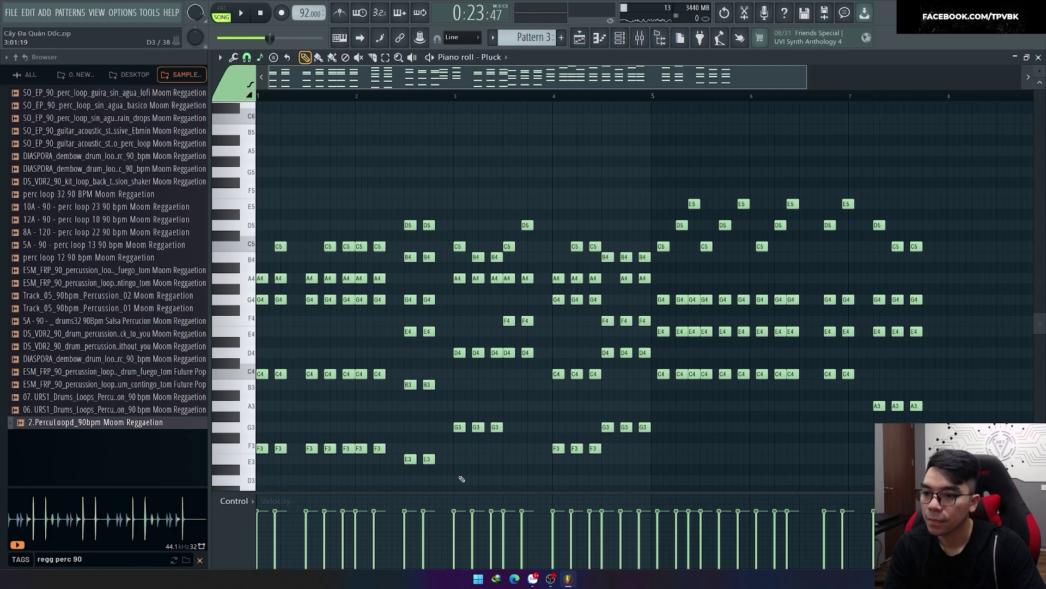
drag(464, 476, 1005, 145)
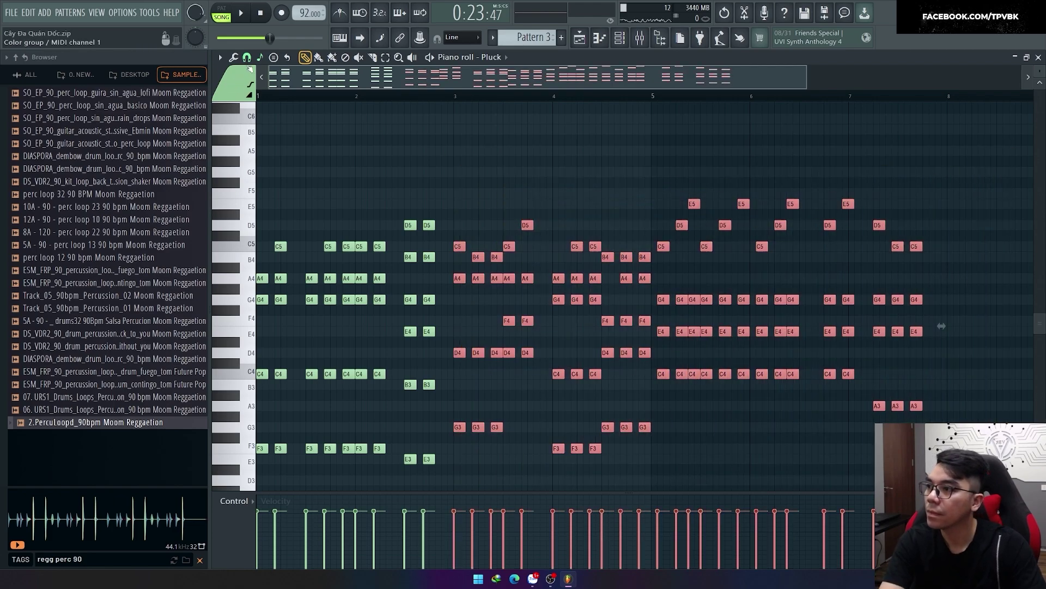
click(246, 57)
click(262, 239)
key(shift+Right)
key(shift+Right)
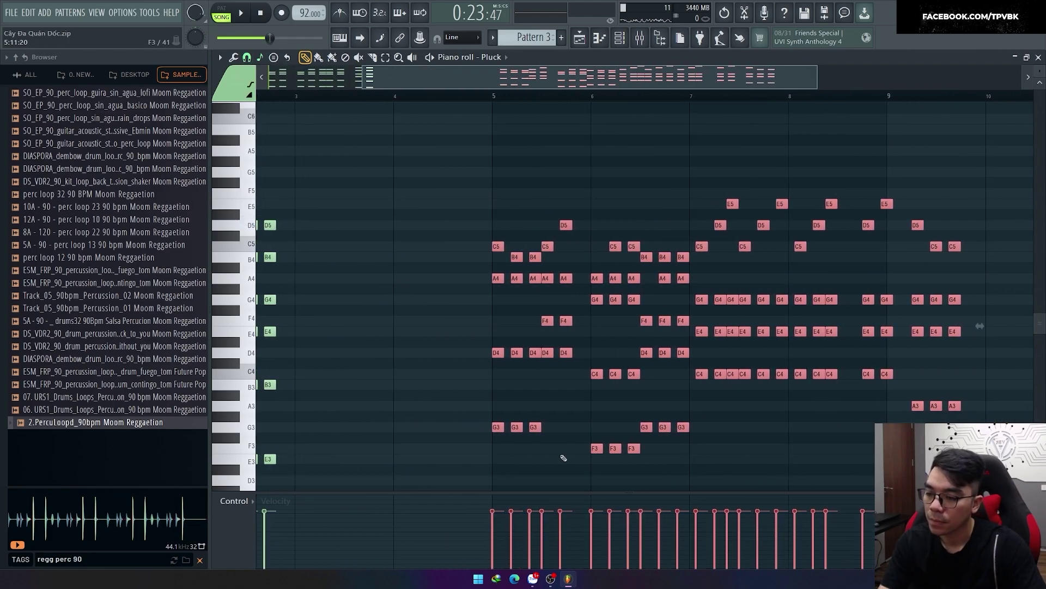
Move the three G3 chords at the start of bar 5 back to bar 3 and play the pattern.
scroll(564, 458, down, 2)
drag(448, 473, 549, 200)
scroll(549, 199, up, 2)
drag(526, 427, 399, 422)
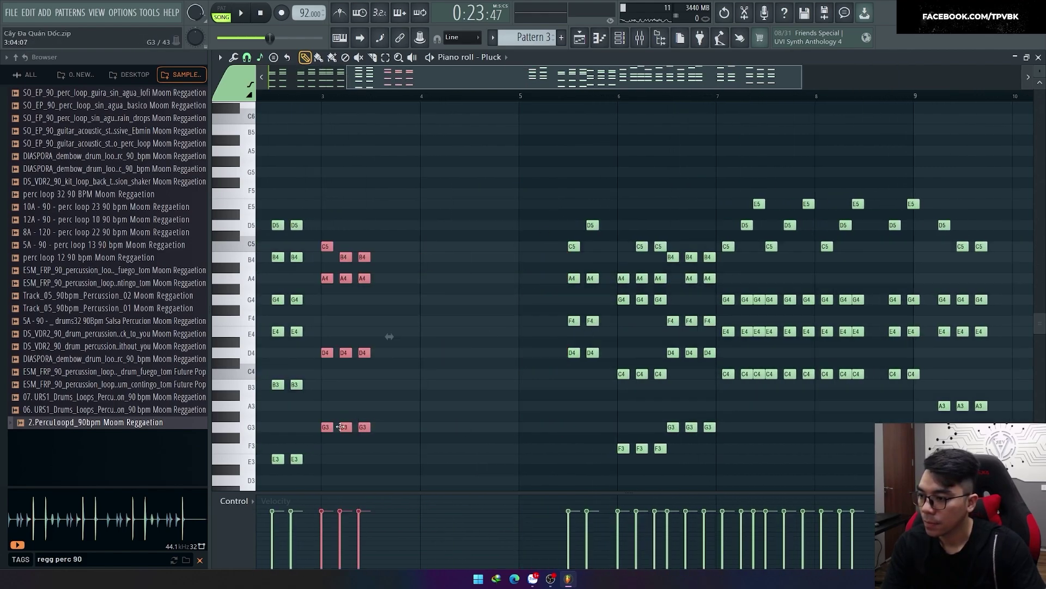
scroll(341, 426, up, 2)
key(space)
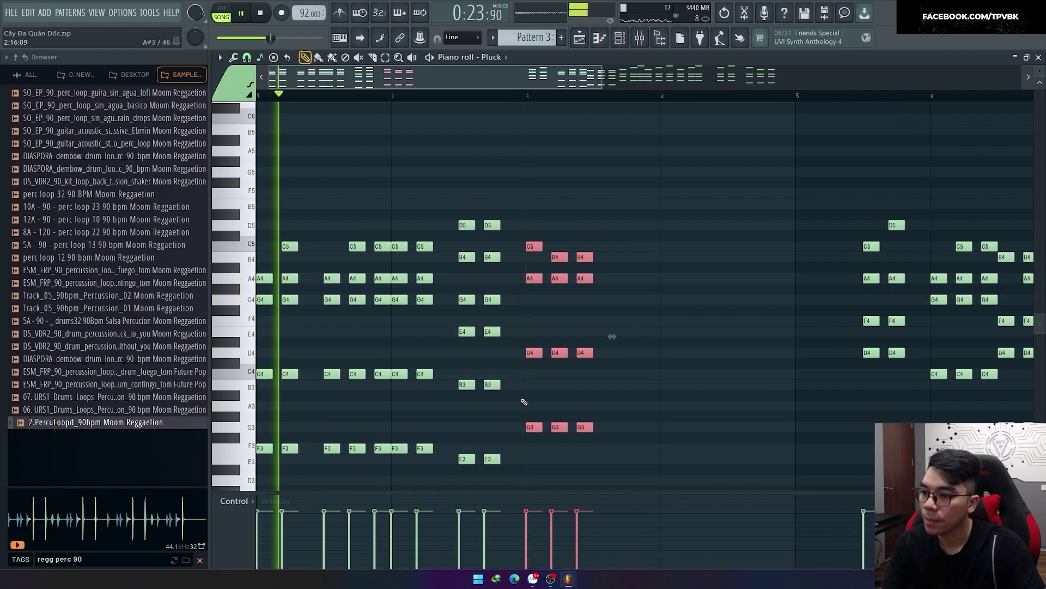
Raise the three bar 3 chords to A3, E4 and B4, with C#5 as their top note.
key(shift+Up)
key(shift+Up)
key(ctrl+d)
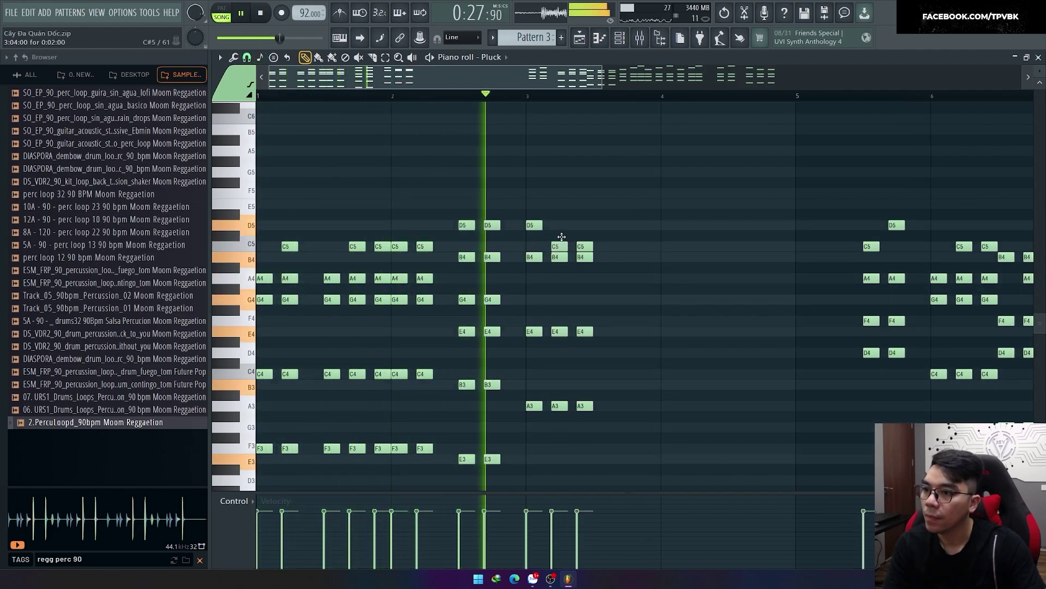
drag(562, 246, 584, 236)
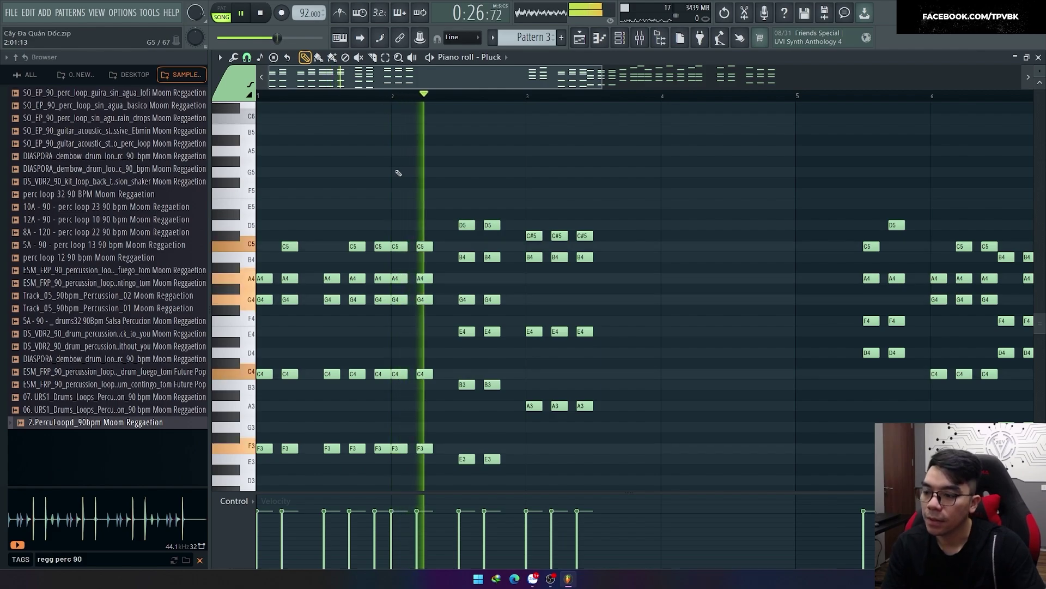
scroll(397, 177, down, 3)
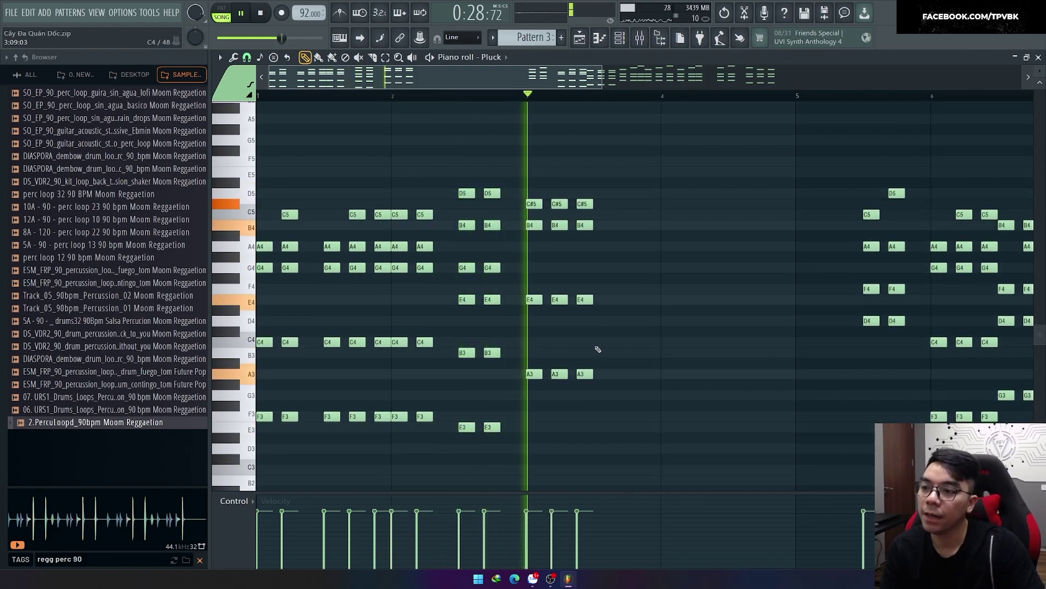
Add a G4 note to each of the three A3 chords in bar 3 and play the result.
key(space)
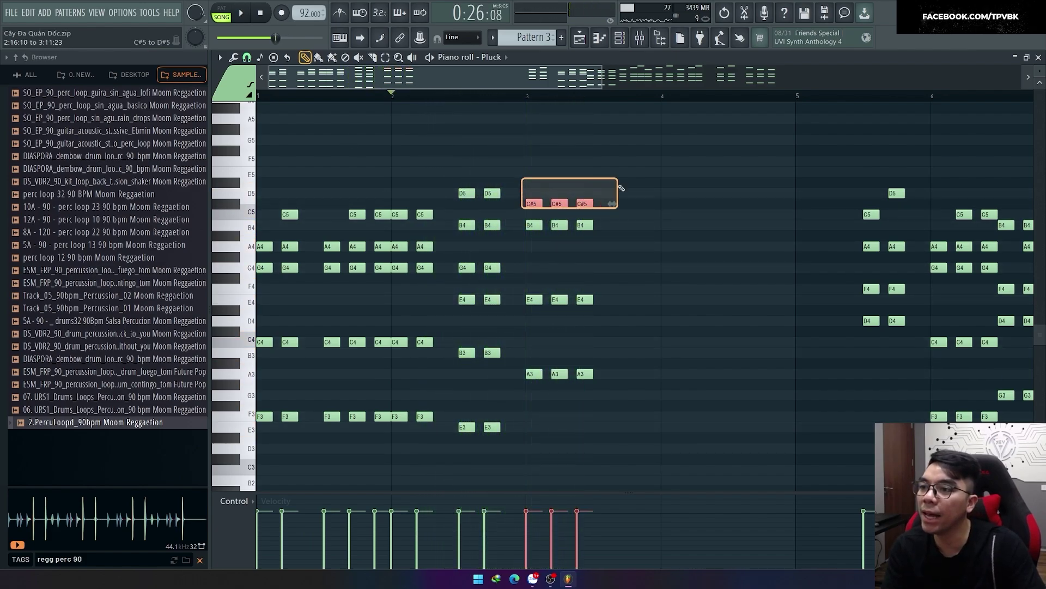
key(space)
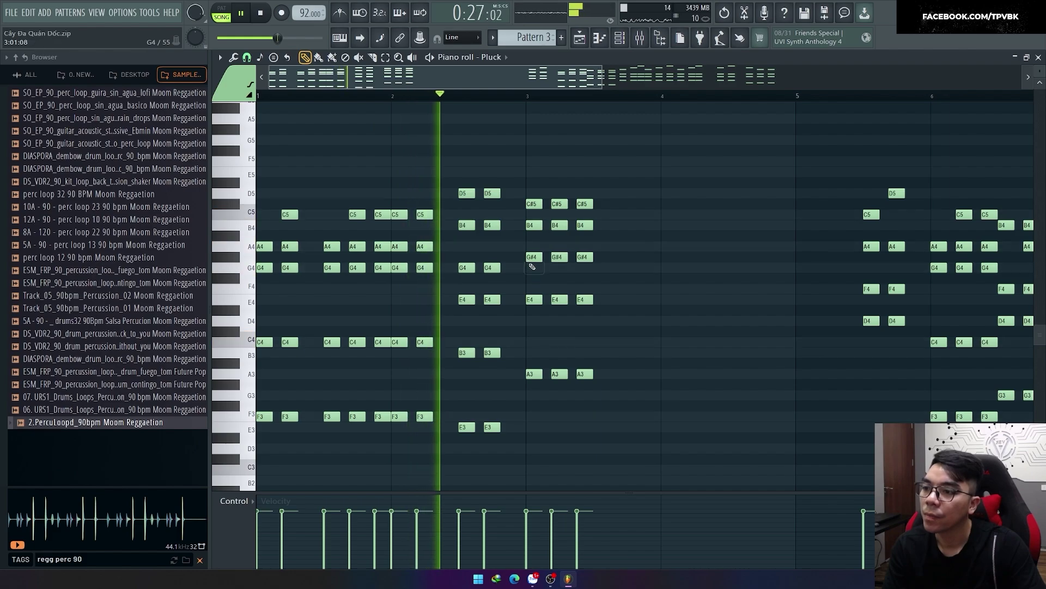
key(Delete)
key(ctrl+a)
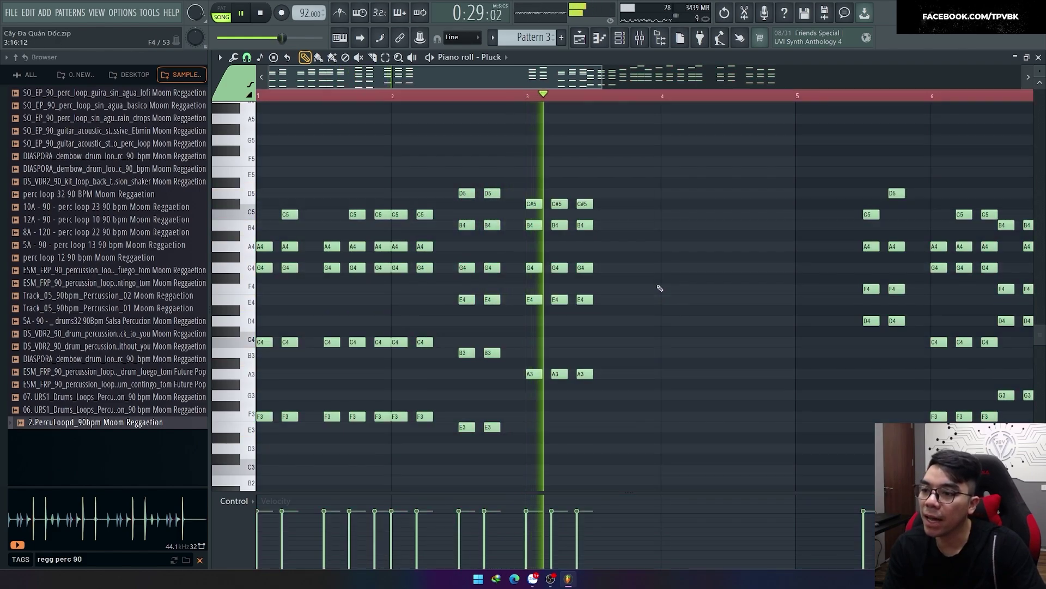
Copy the two D4 chords from the middle of bar 5 to the second half of bar 3 and play them.
scroll(657, 293, down, 2)
drag(647, 356, 738, 158)
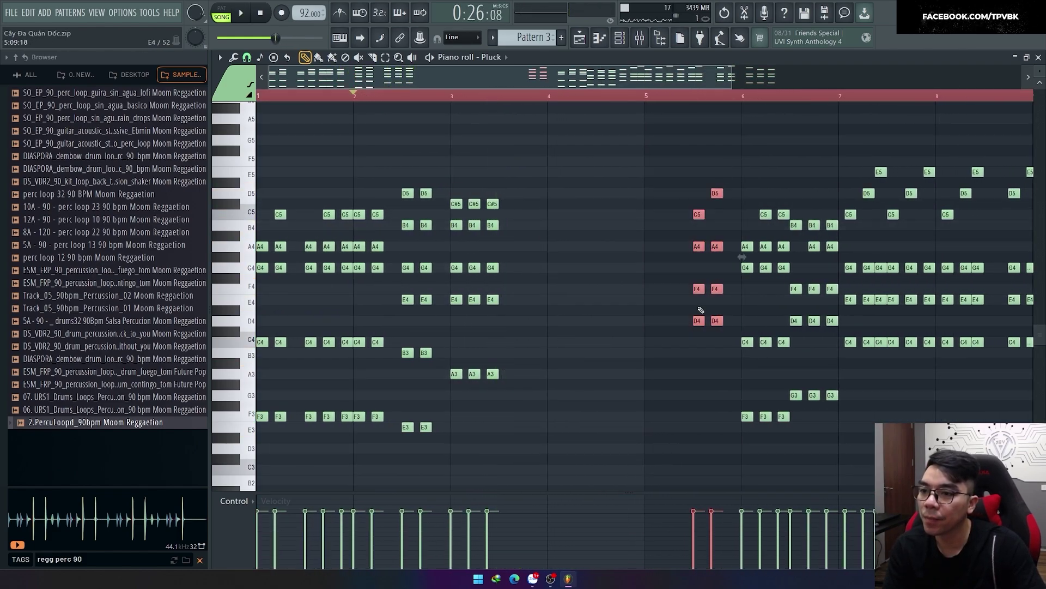
key(space)
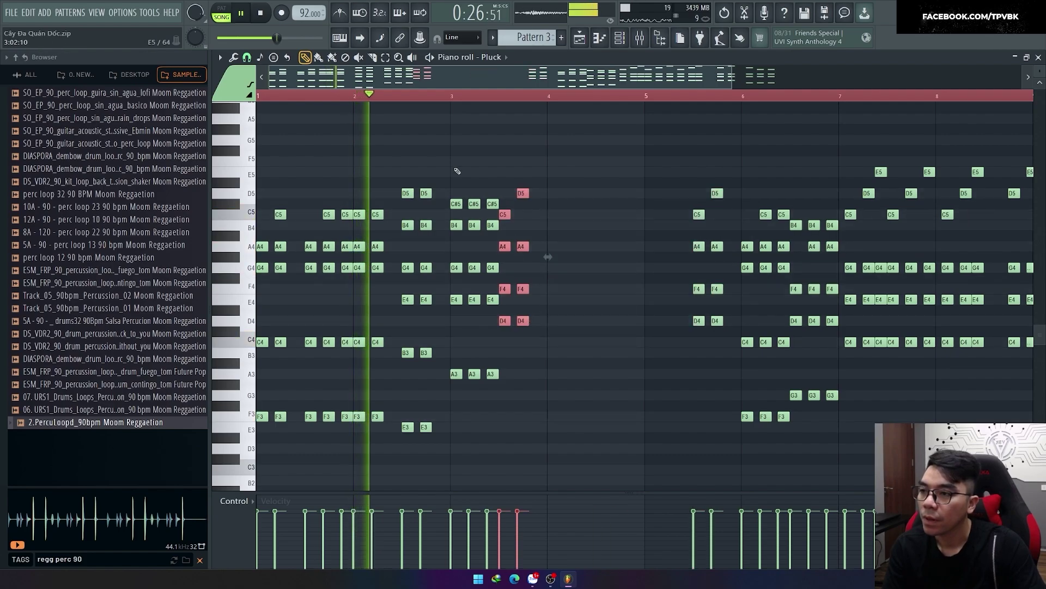
key(ctrl+d)
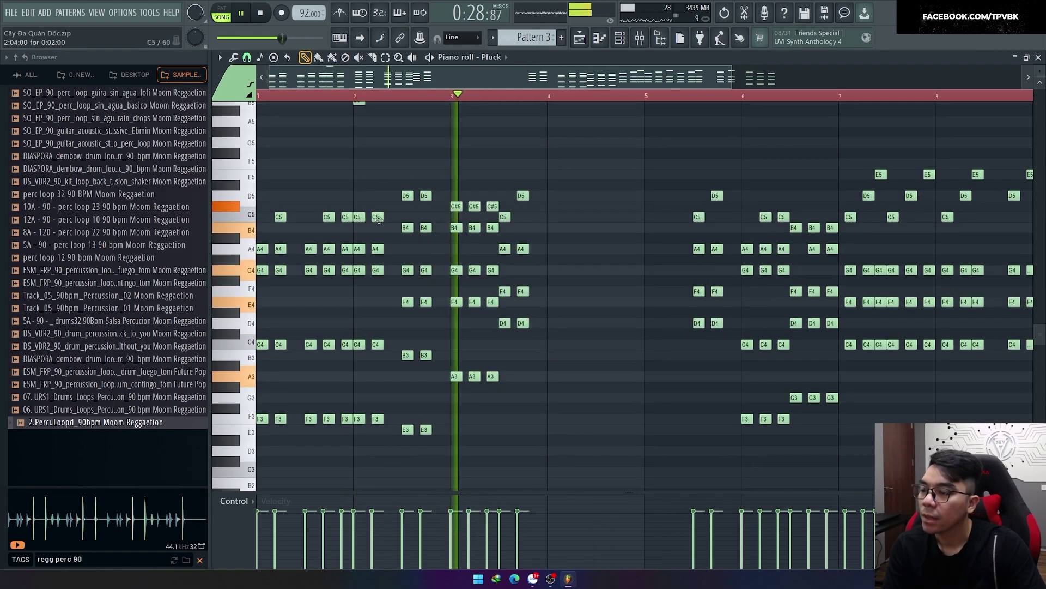
scroll(391, 105, up, 1)
key(space)
key(space)
Copy the three G3 chords from bar 6 to the start of bar 4 and play the result.
key(ctrl+a)
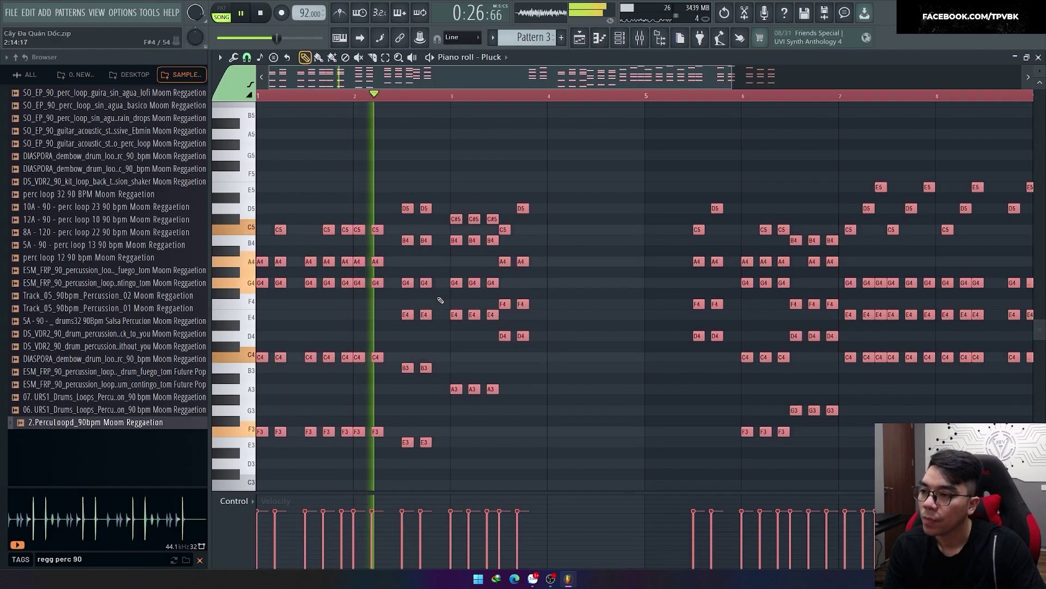
ctrl+scroll(642, 390, up, 1)
key(ctrl+d)
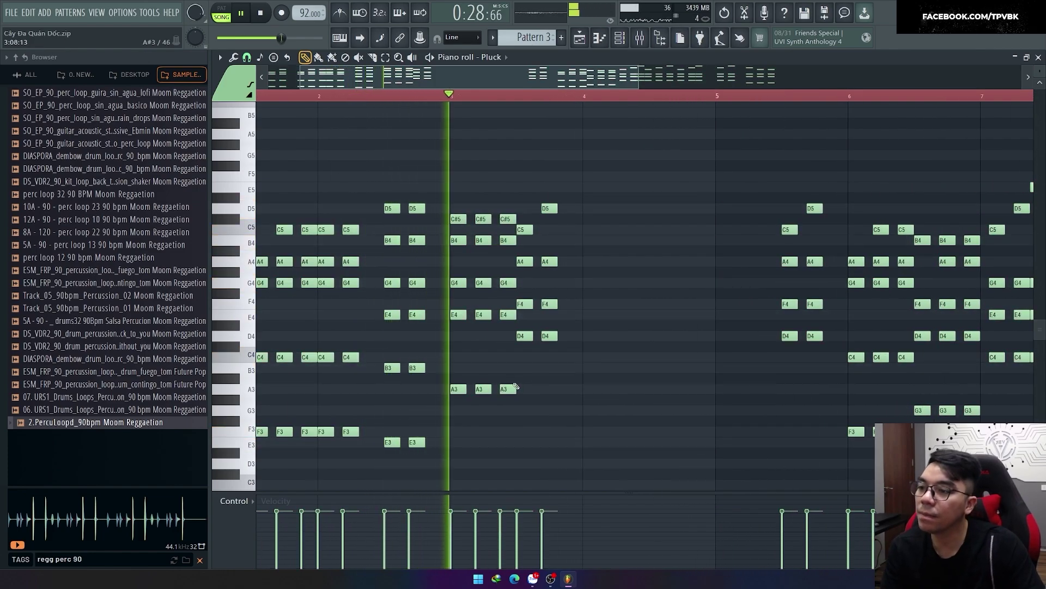
ctrl+scroll(555, 381, down, 1)
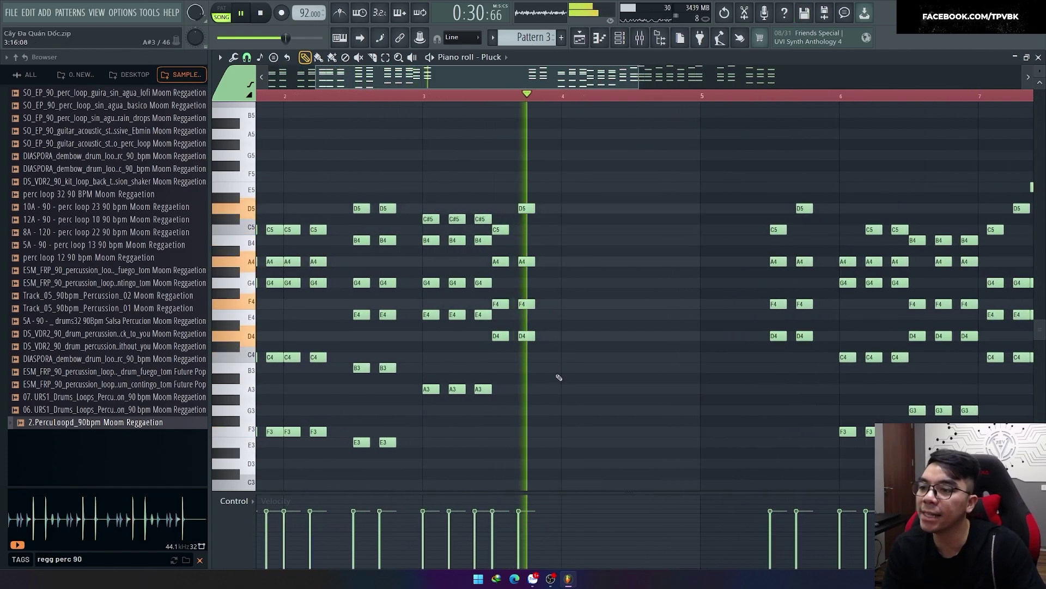
key(space)
drag(879, 401, 923, 243)
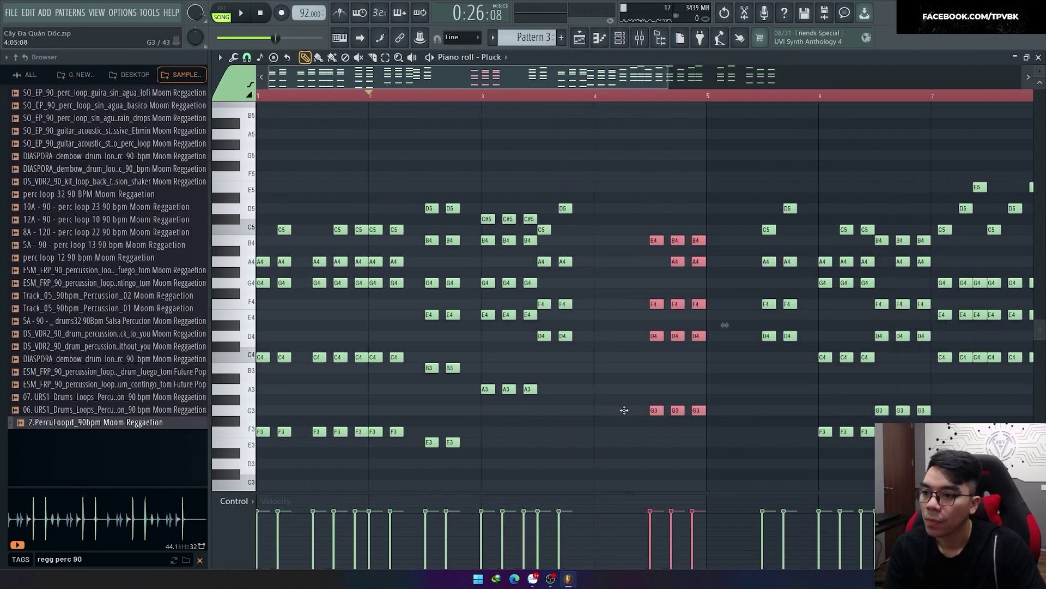
key(space)
click(254, 220)
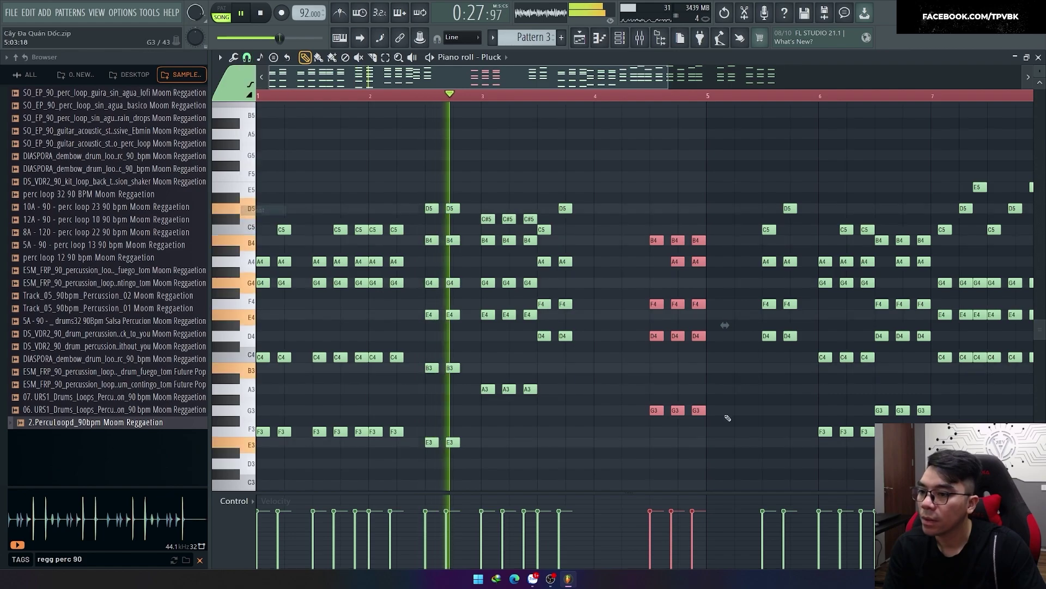
drag(672, 395, 615, 395)
key(ctrl+a)
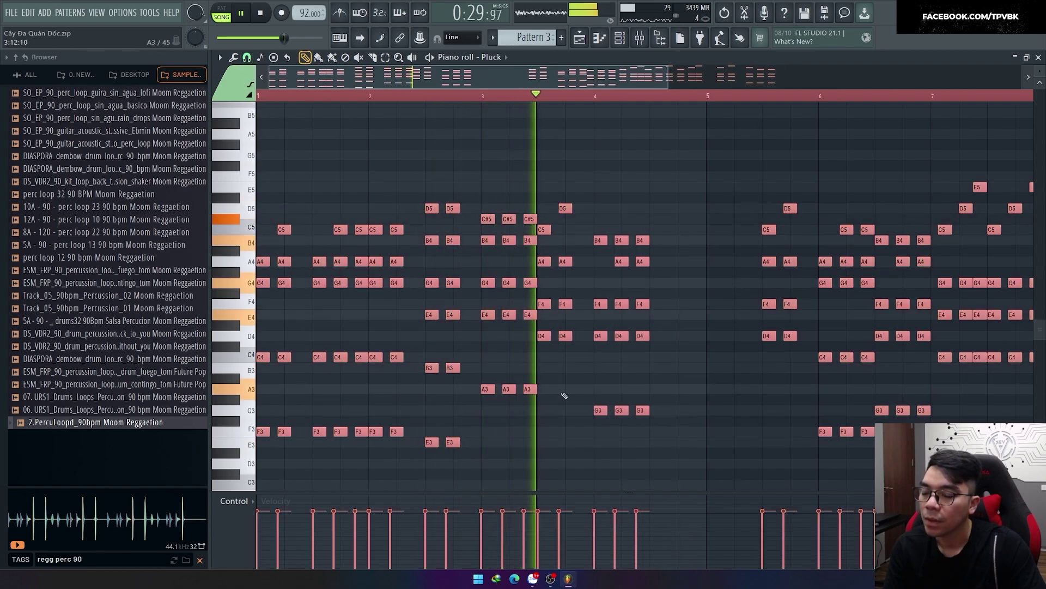
key(ctrl+d)
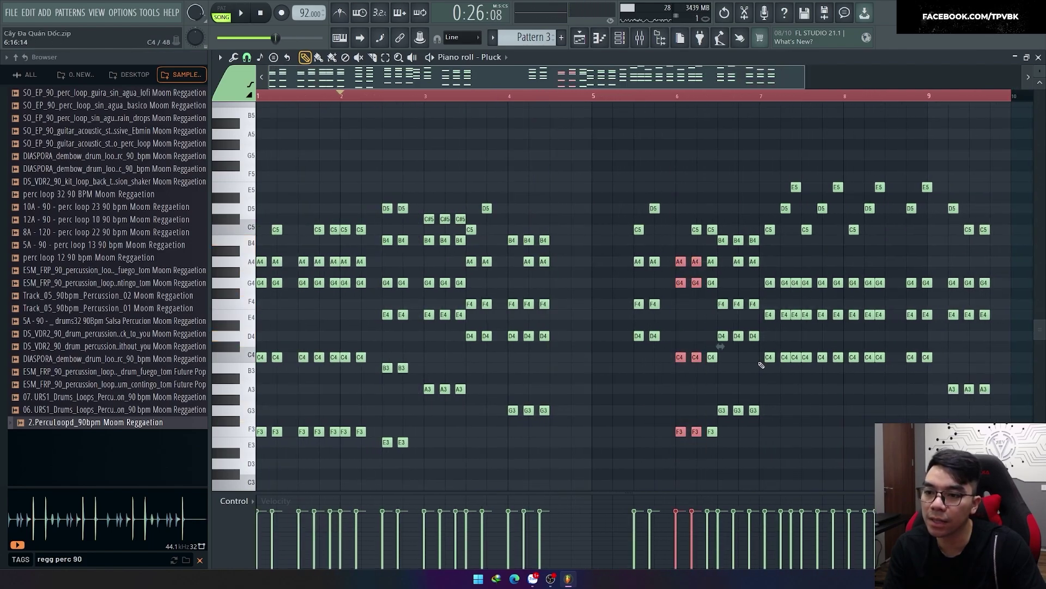
Copy the first three C4 chords of bar 7, with top notes C5, D5 and E5, to the end of bar 4 and play them.
drag(799, 170, 799, 172)
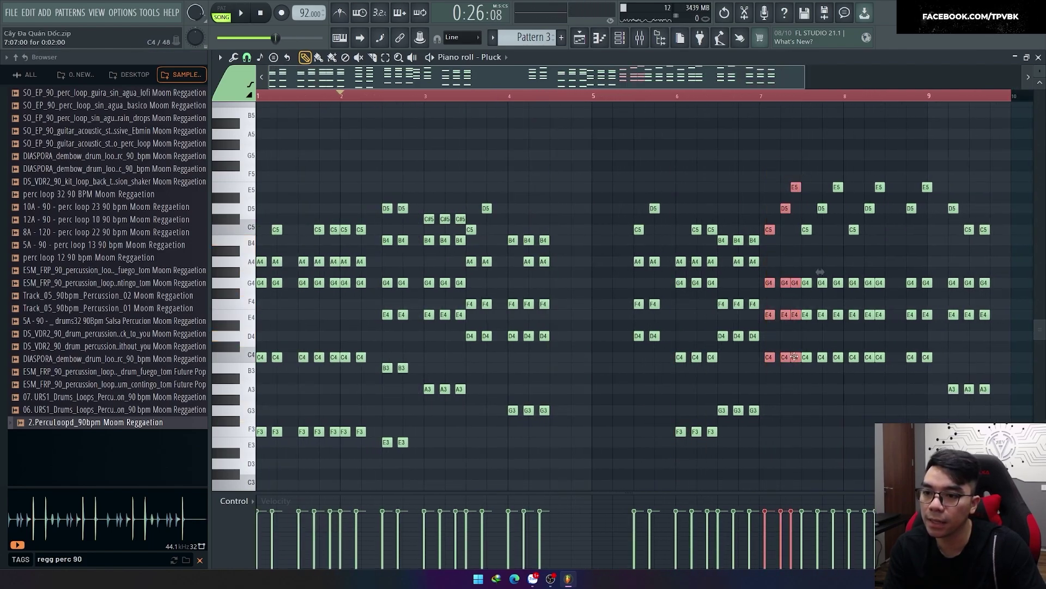
key(ctrl+a)
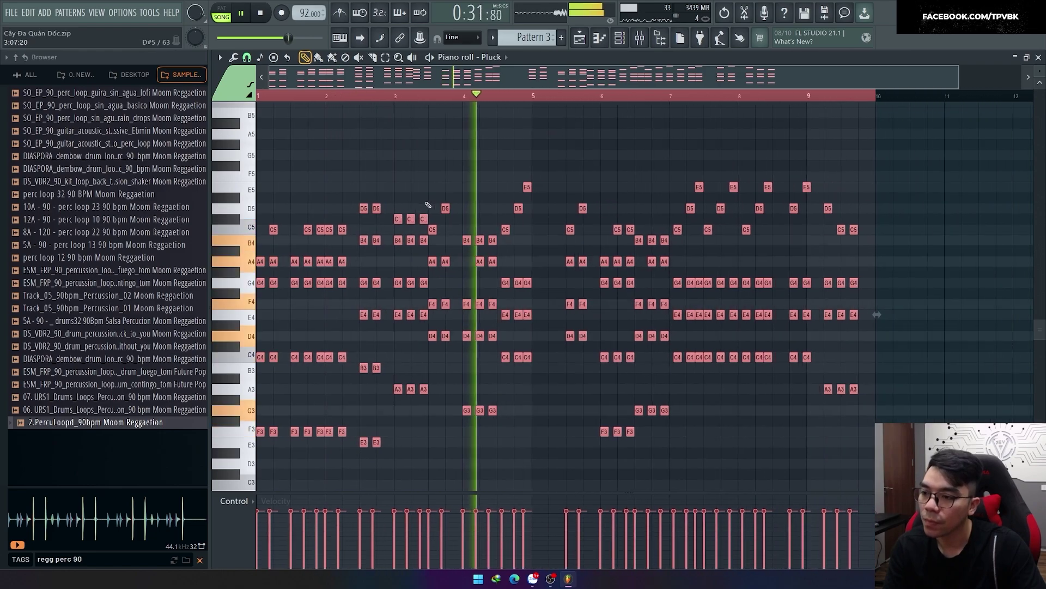
click(573, 350)
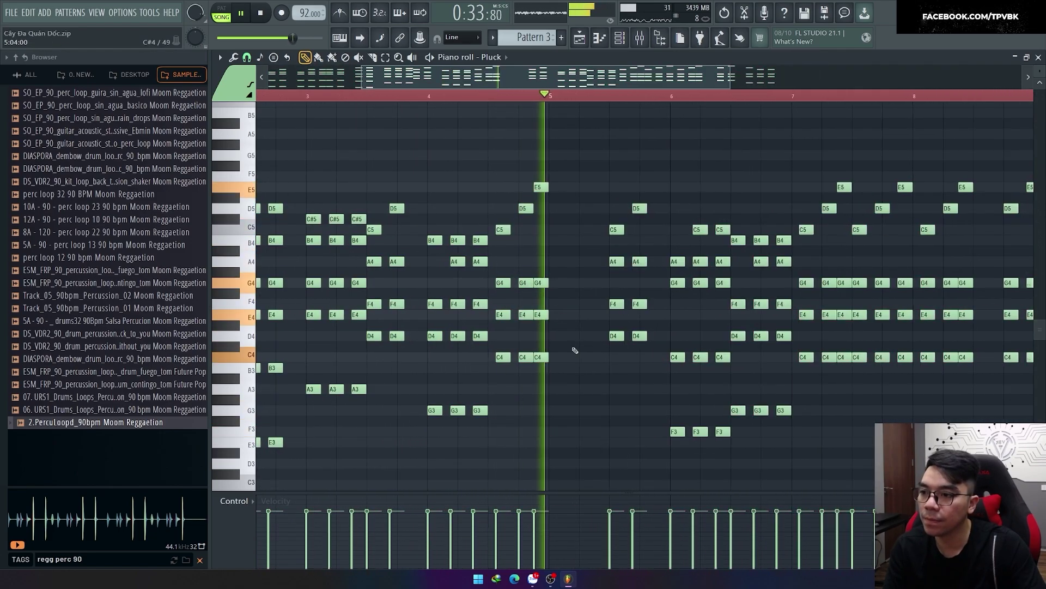
key(space)
Shift all leftover chords after bar 4 to the right so they start at bar 7, and play the first four bars.
drag(569, 485, 872, 171)
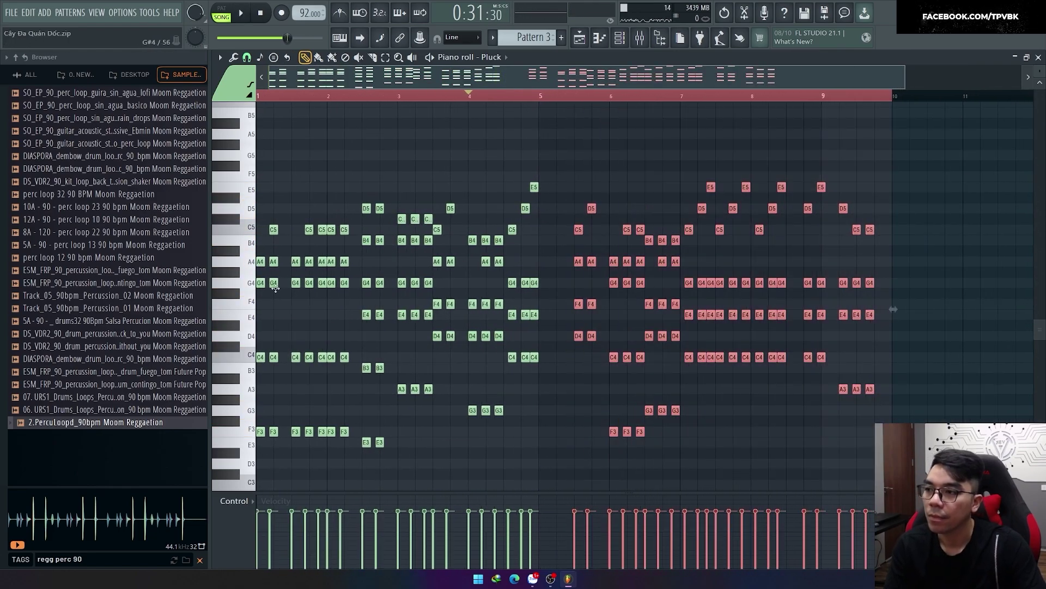
key(shift+Right)
key(shift+Right)
key(shift+Right)
key(shift+Right)
key(shift+Right)
key(shift+Right)
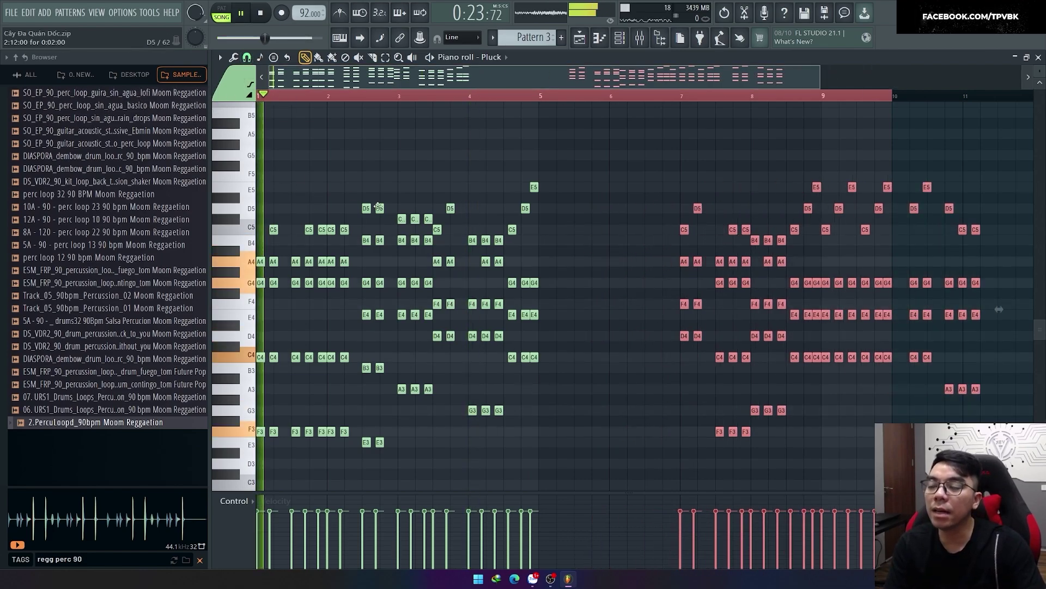
scroll(304, 203, up, 3)
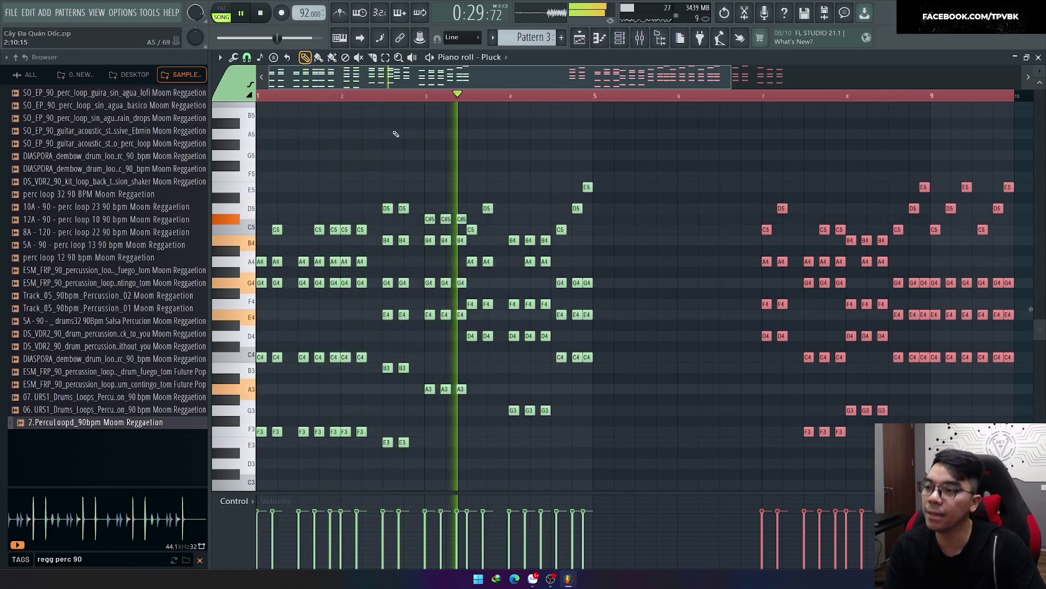
scroll(612, 182, right, 2)
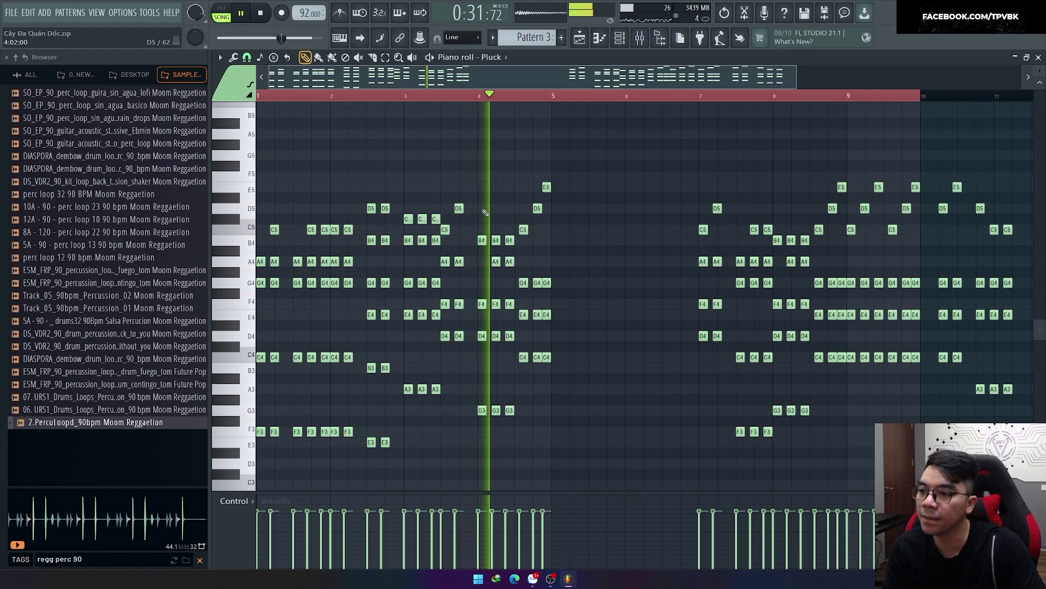
scroll(554, 332, down, 3)
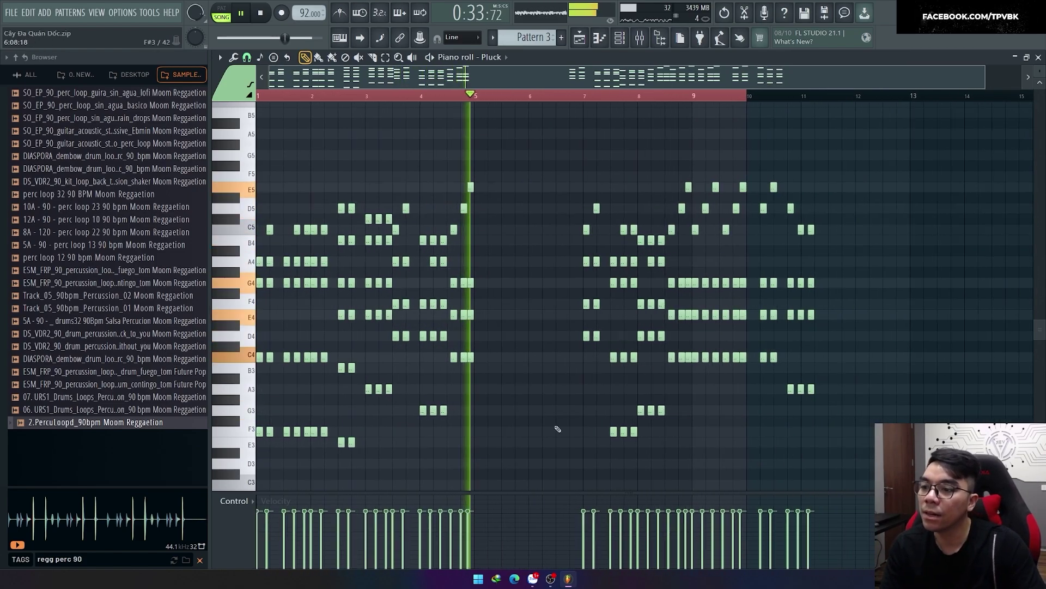
Delete the leftover chords after bar 4, duplicate the four-bar progression into bars 5 to 8 and play it.
drag(556, 436, 900, 180)
key(space)
key(Delete)
key(ctrl+a)
key(ctrl+b)
key(space)
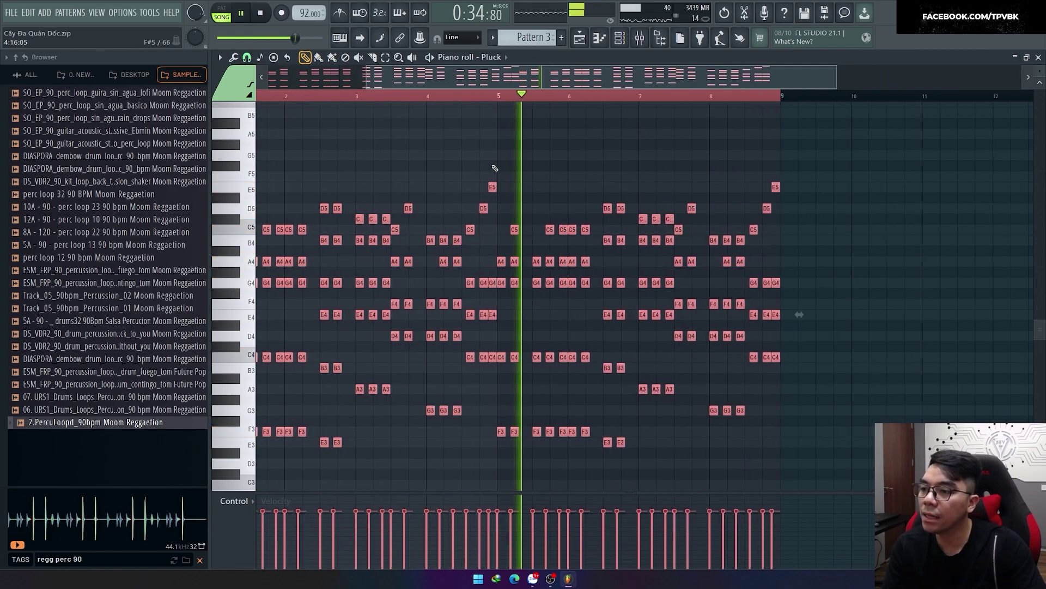
click(491, 97)
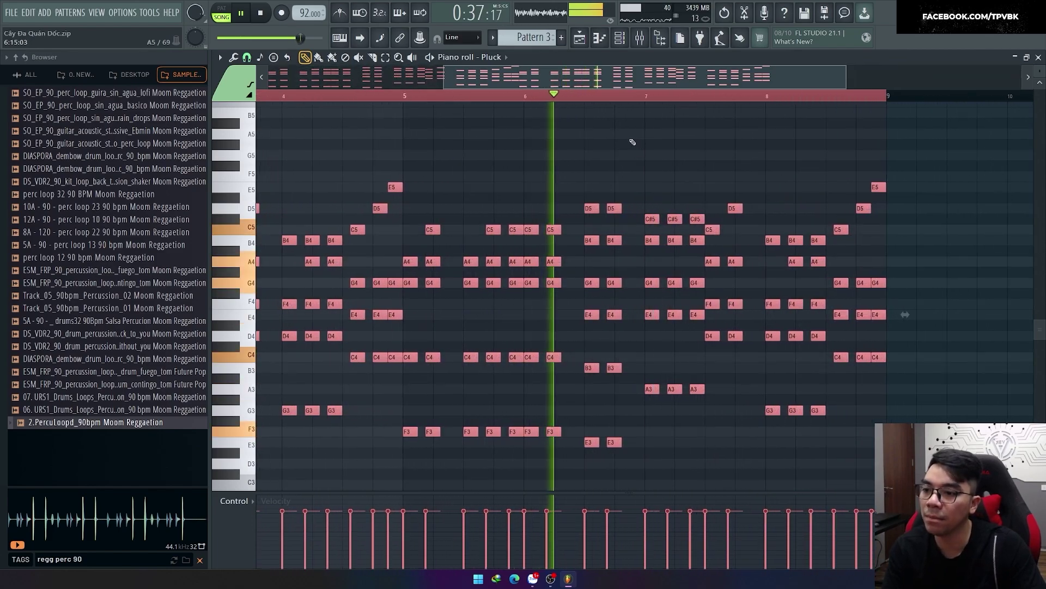
key(ctrl+d)
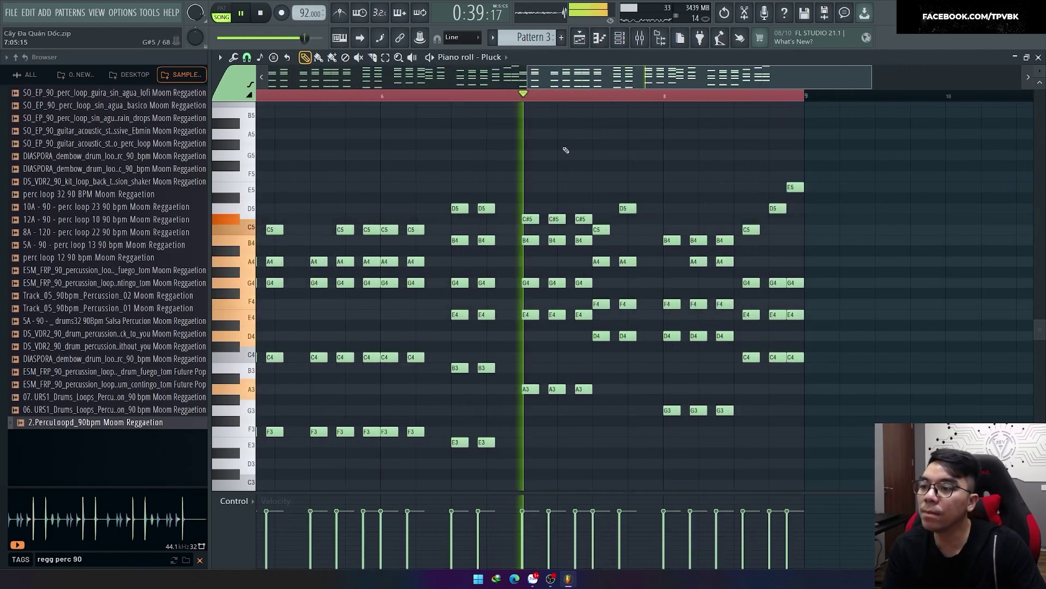
Play through the eight-bar chord progression and review how the repeated bars 5 to 8 sound.
scroll(616, 158, down, 2)
scroll(621, 154, up, 3)
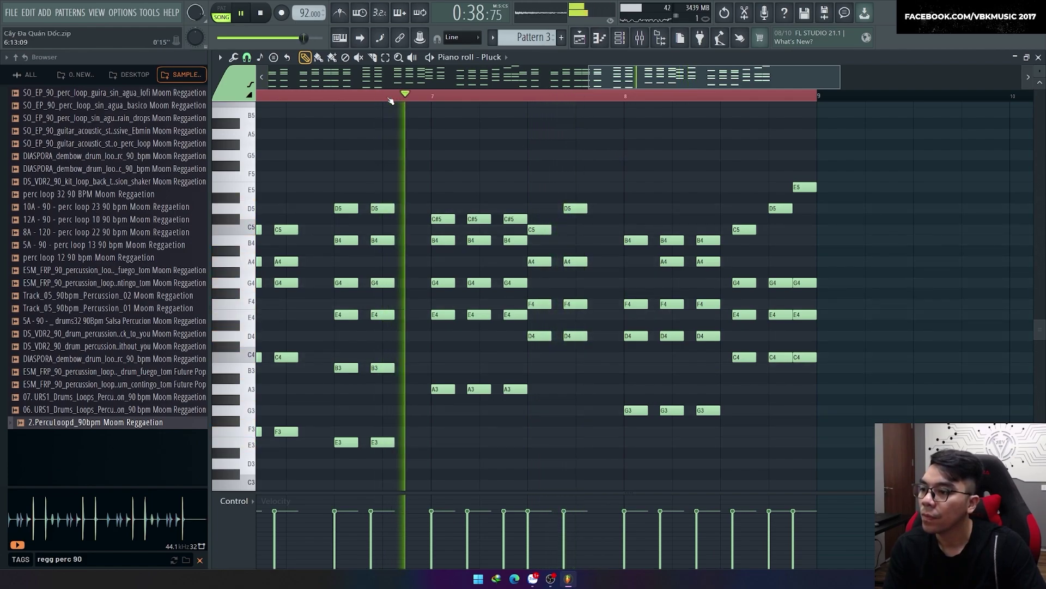
scroll(374, 101, down, 2)
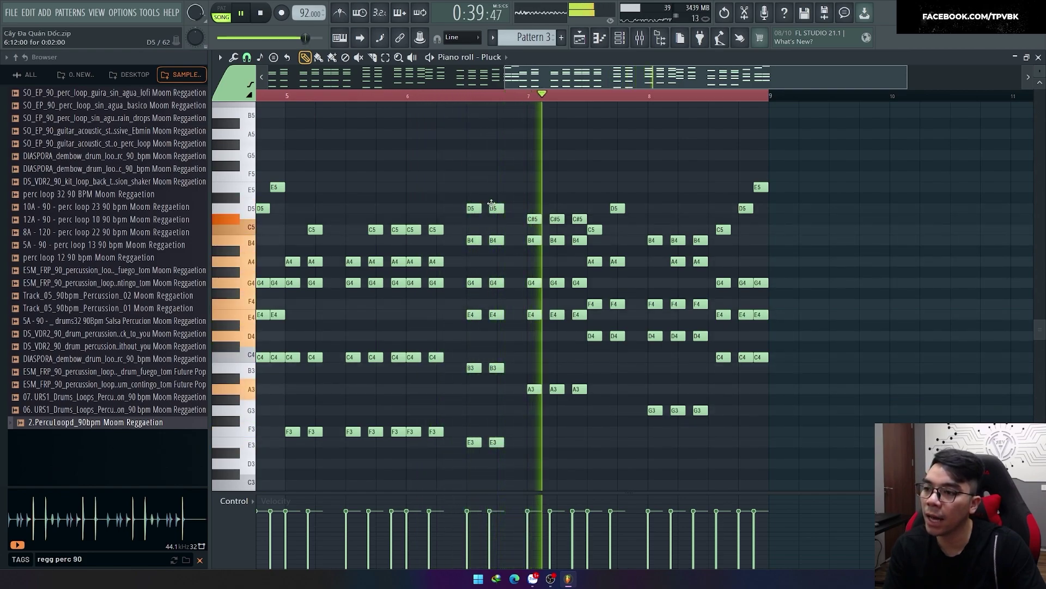
scroll(671, 259, up, 1)
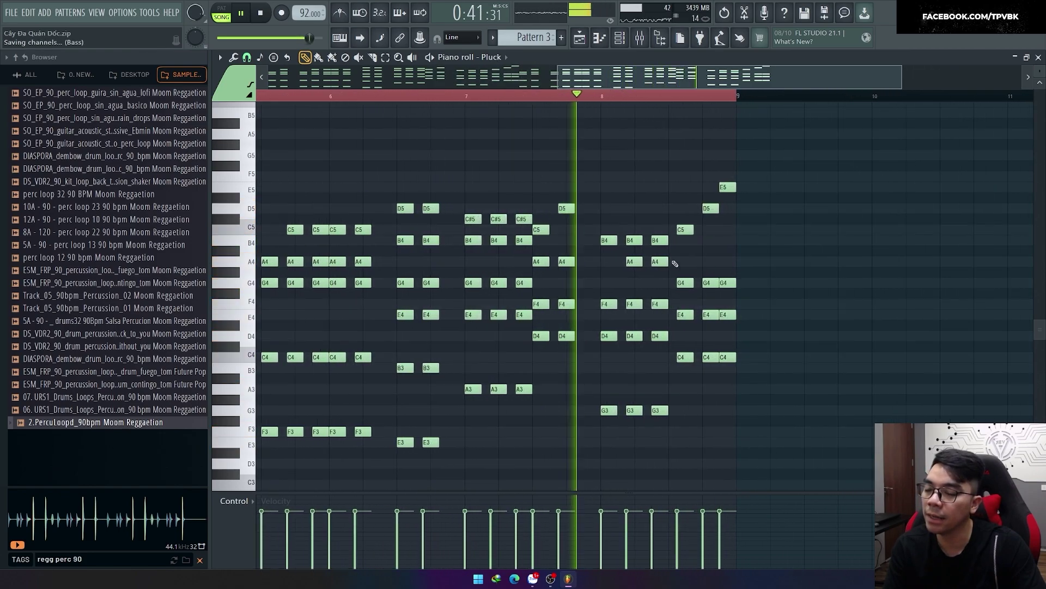
key(space)
scroll(457, 99, down, 1)
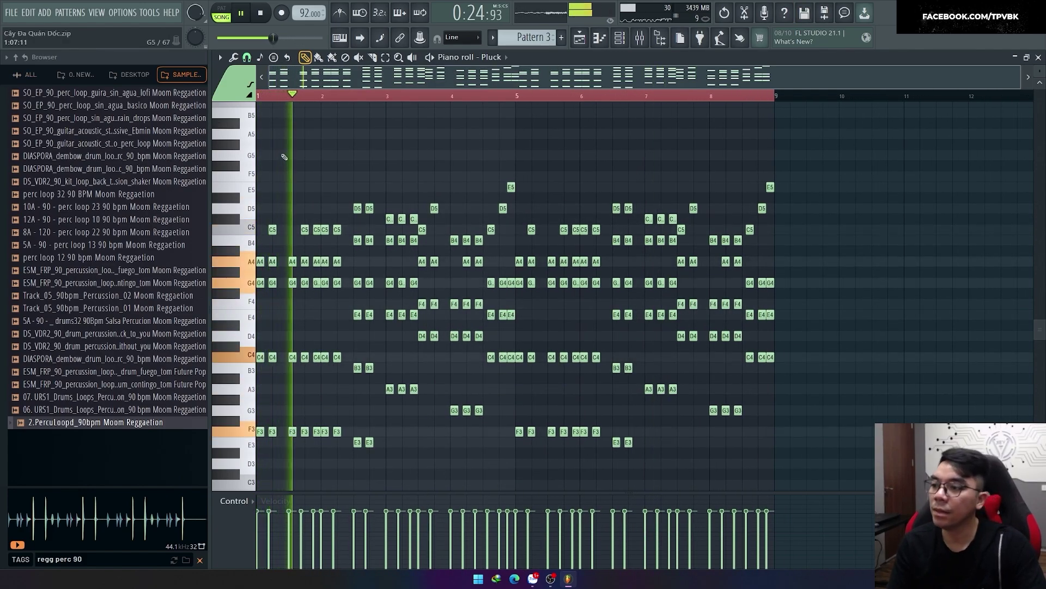
scroll(284, 157, up, 2)
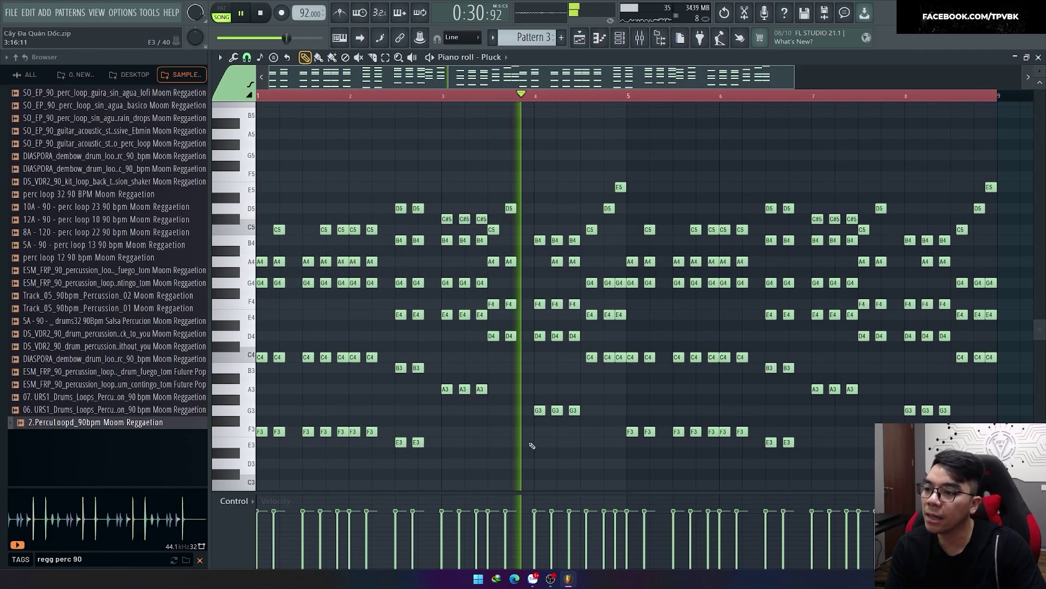
scroll(518, 442, down, 2)
scroll(522, 451, up, 1)
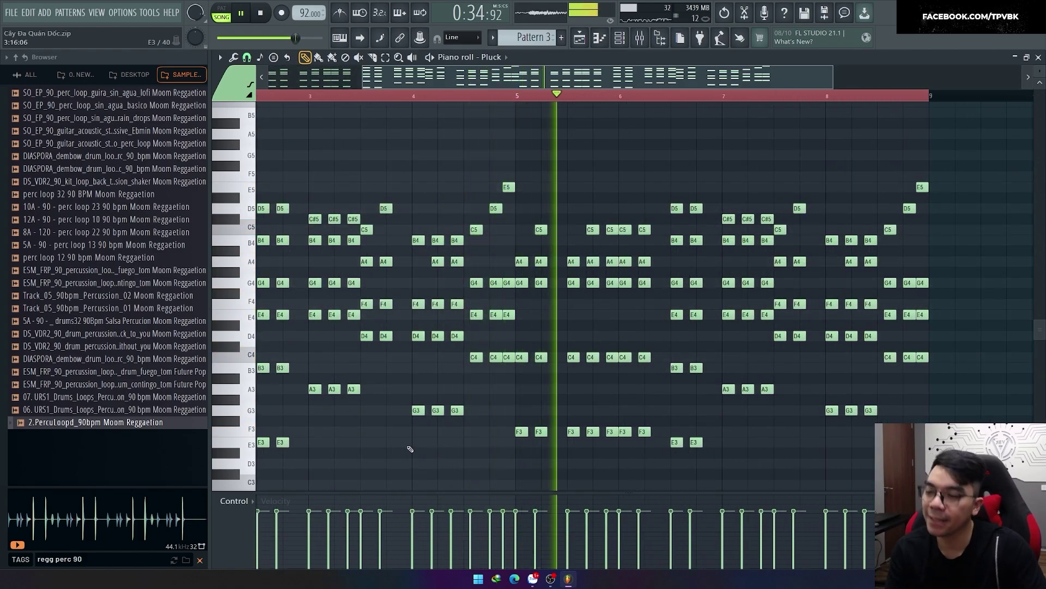
scroll(413, 446, down, 1)
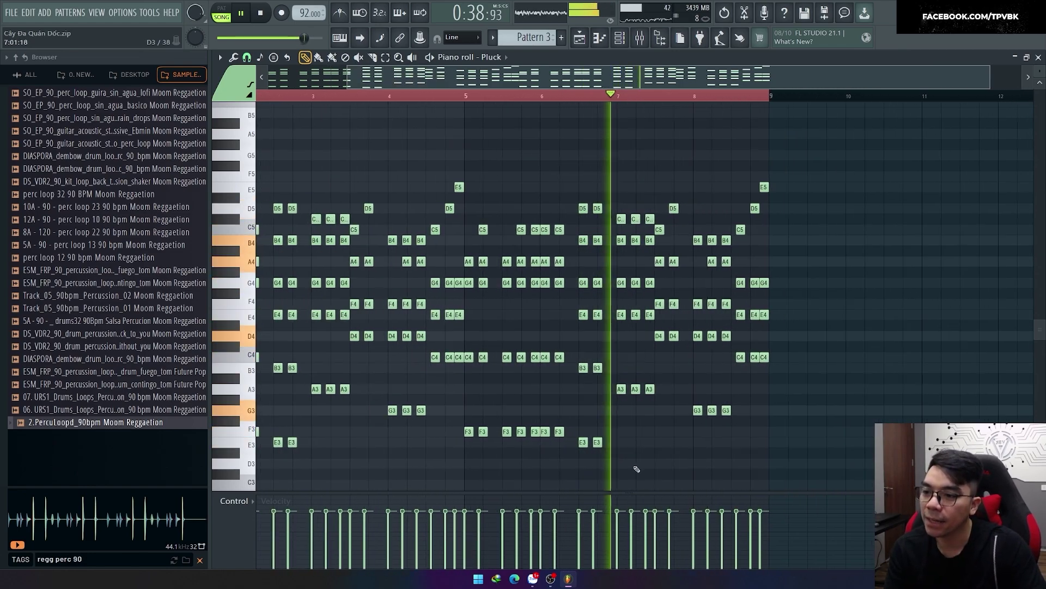
scroll(637, 469, up, 2)
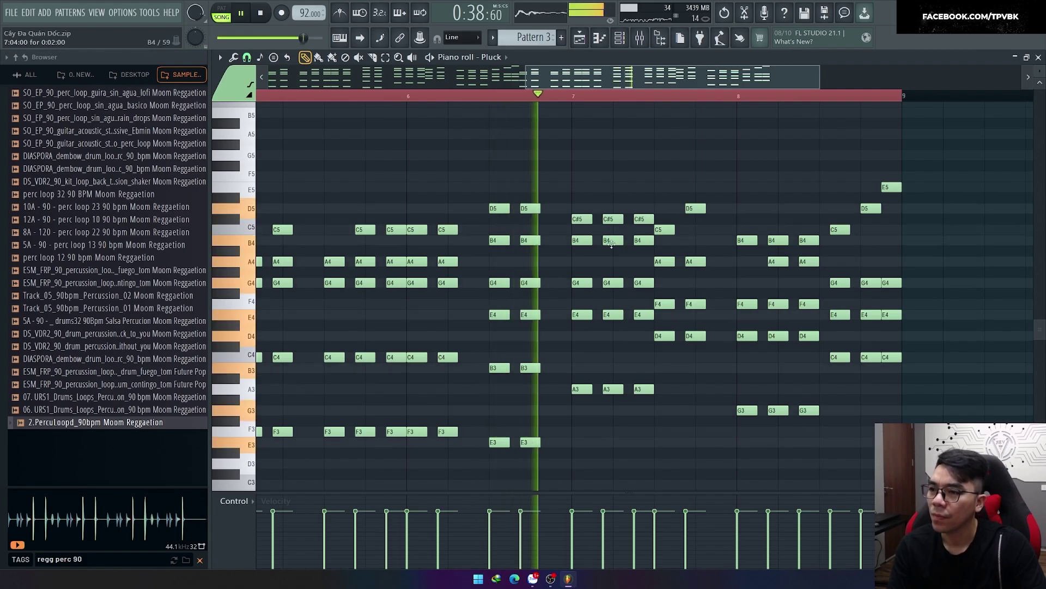
Open the Pluck channel's Serum synth to check its settings, and return to the piano roll.
key(space)
key(F6)
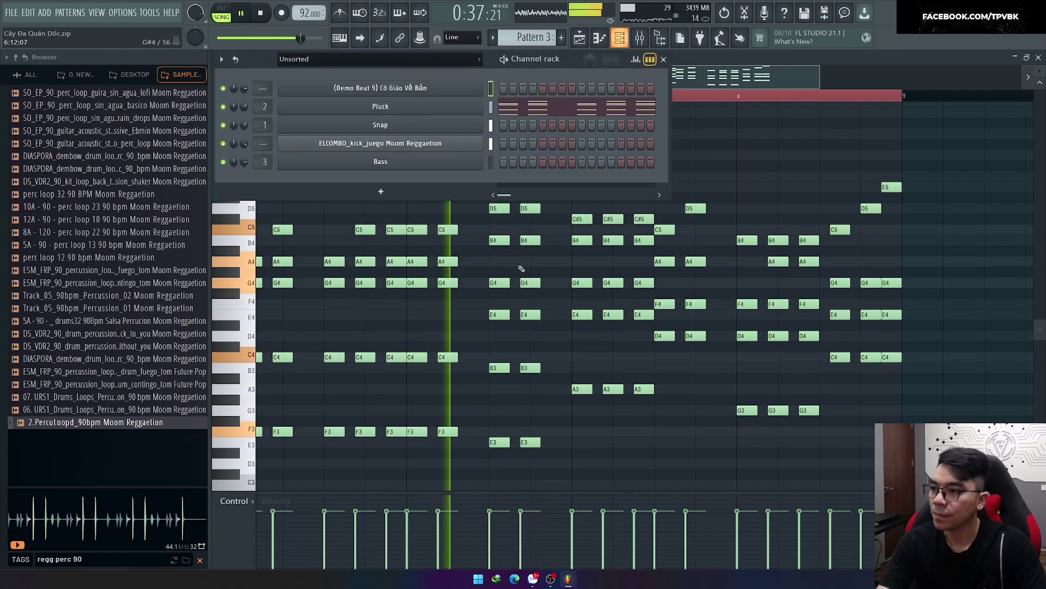
click(381, 106)
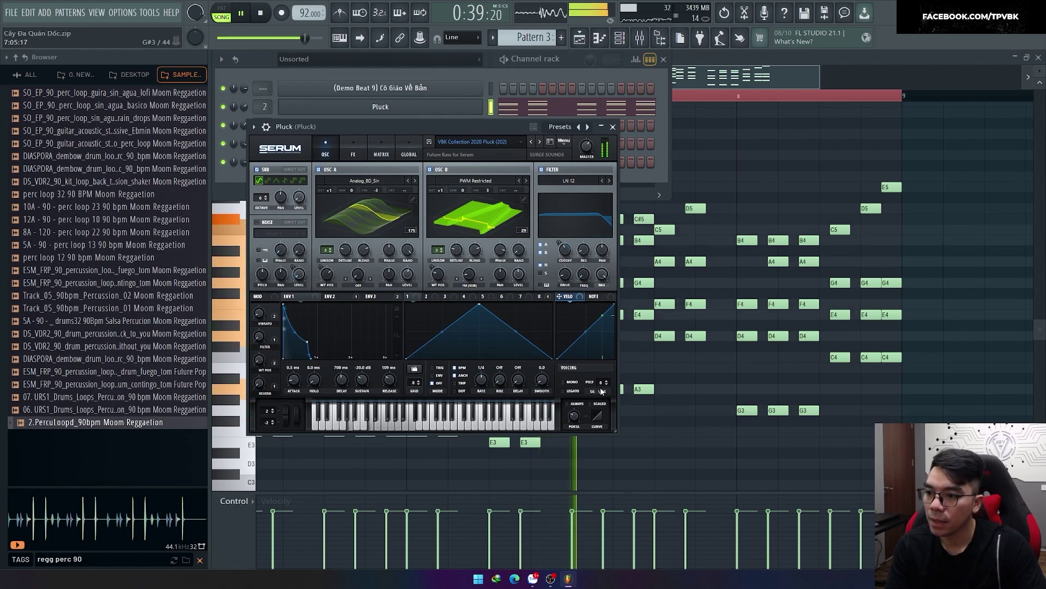
click(656, 422)
key(space)
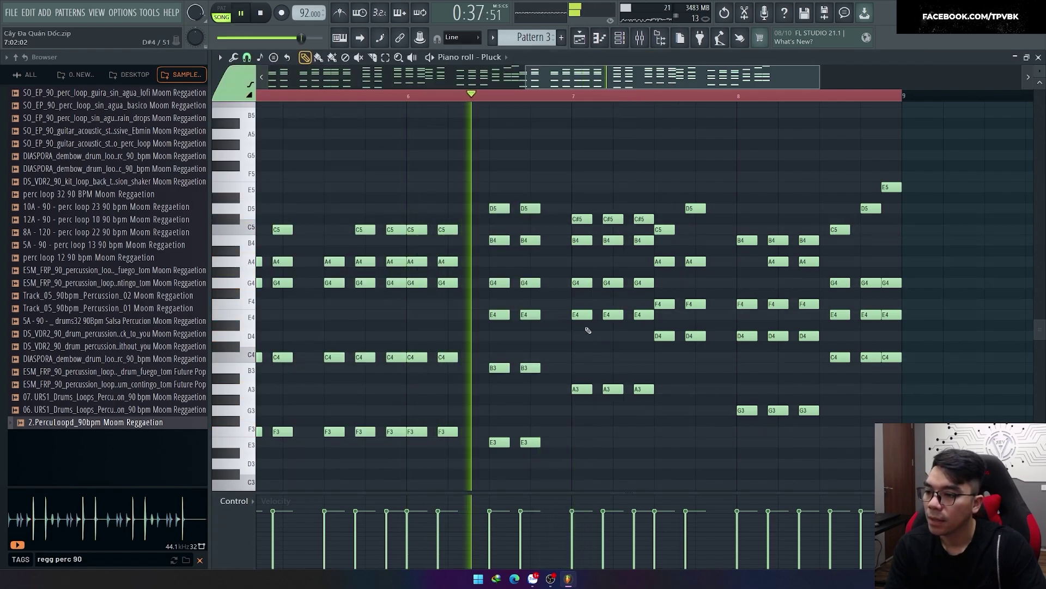
Remove the three A3 chords from bar 7, move the two D4 chords to the bar's start and play them.
ctrl+scroll(597, 381, up, 1)
key(space)
mouse_move(556, 425)
ctrl+mouse_down()
mouse_move(575, 350)
mouse_move(643, 210)
ctrl+mouse_up()
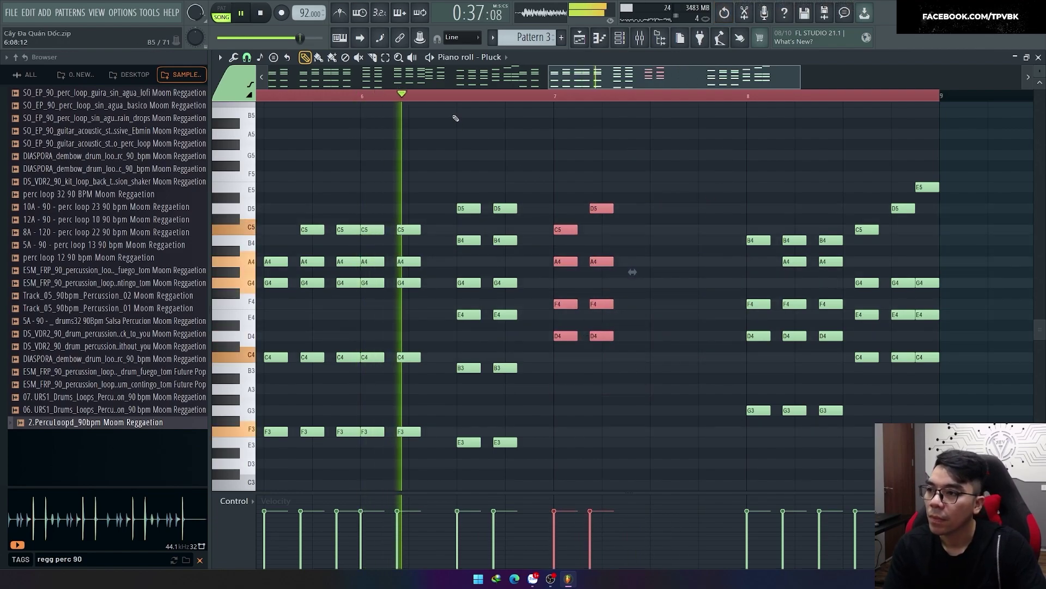
key(ctrl+a)
key(ctrl+d)
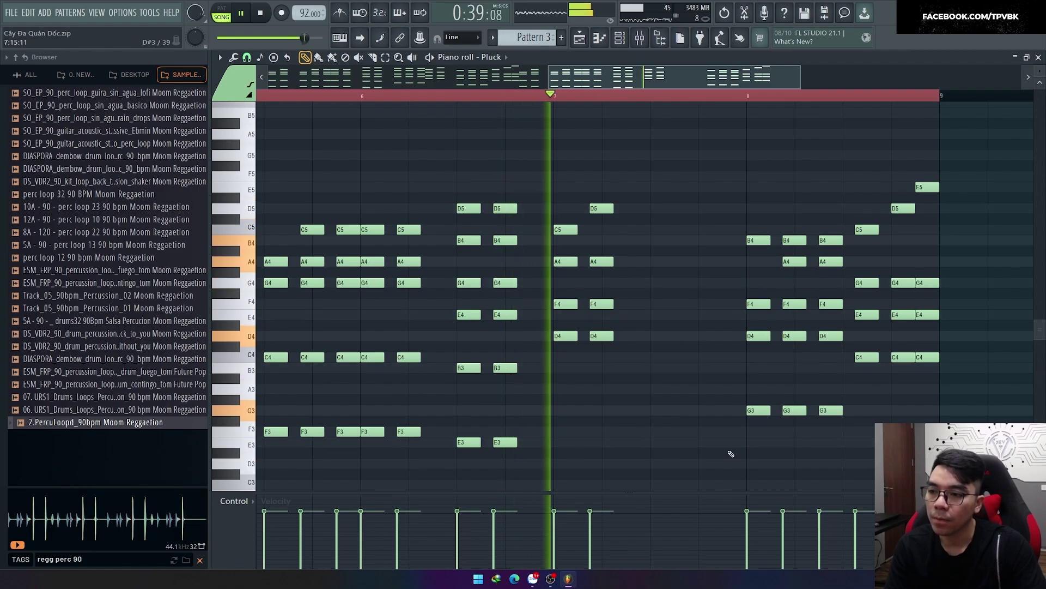
Move the three G3 chords from the start of bar 8 to the middle of bar 7 and play the result.
ctrl+drag(750, 451, 844, 223)
key(ctrl+a)
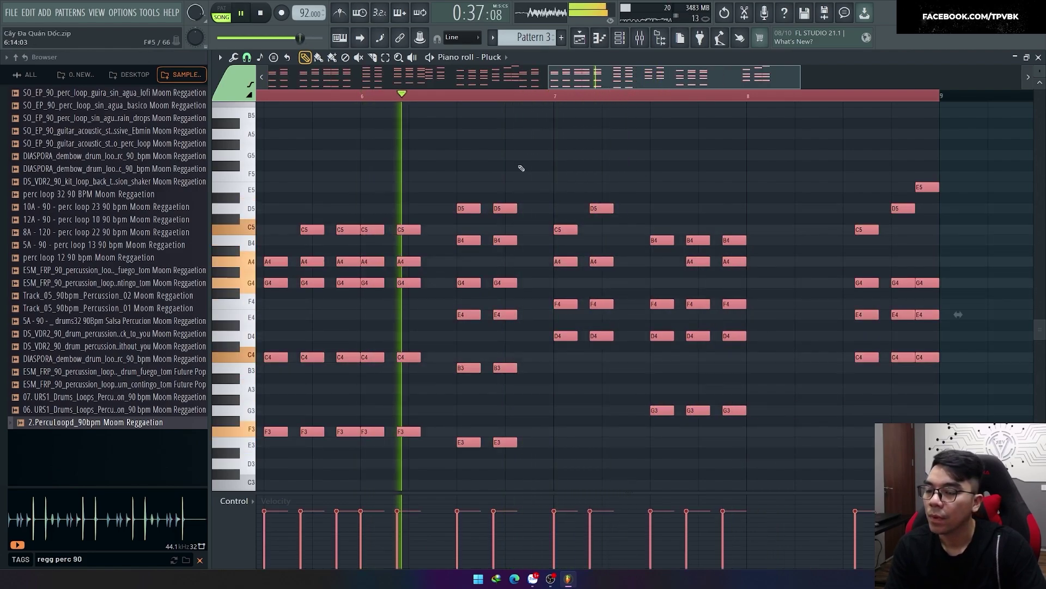
key(ctrl+d)
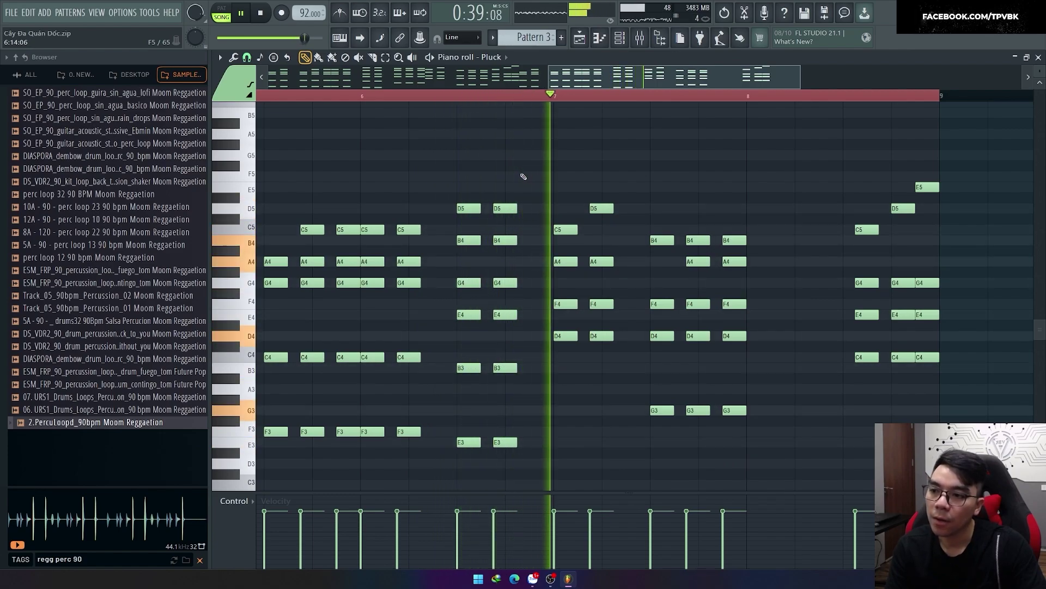
Revoice the three G3 chords in the middle of bar 7 with G4 in place of their F4 and A4 notes.
ctrl+scroll(524, 177, down, 2)
key(ctrl+a)
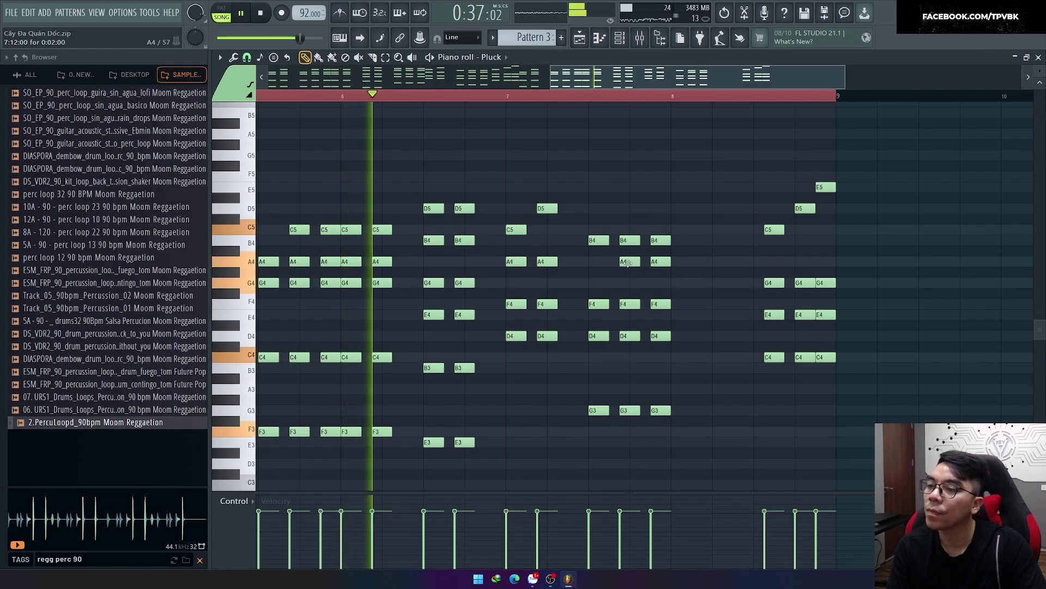
drag(635, 259, 628, 278)
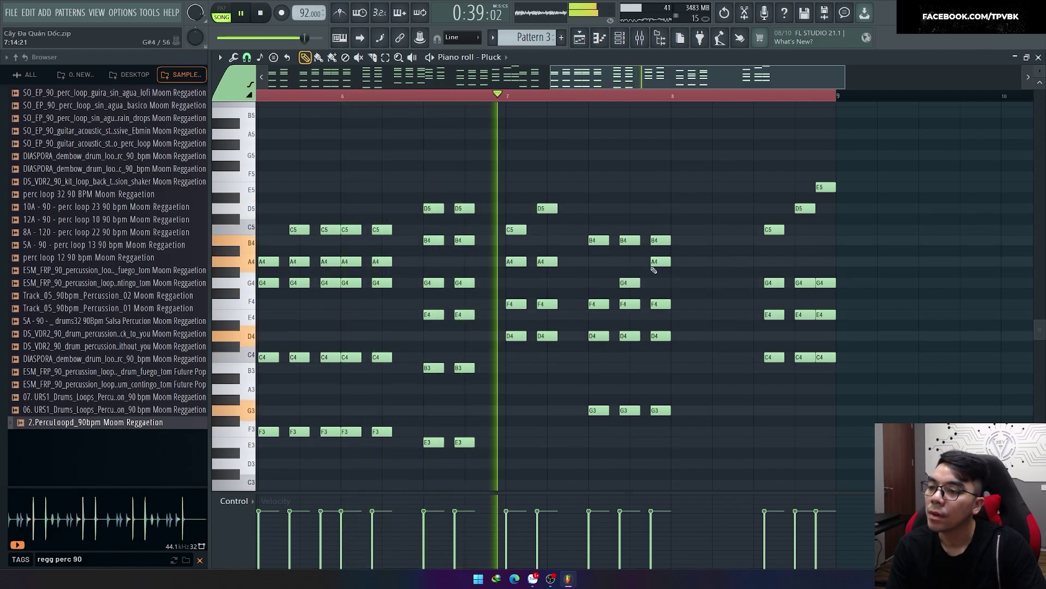
right_click(630, 272)
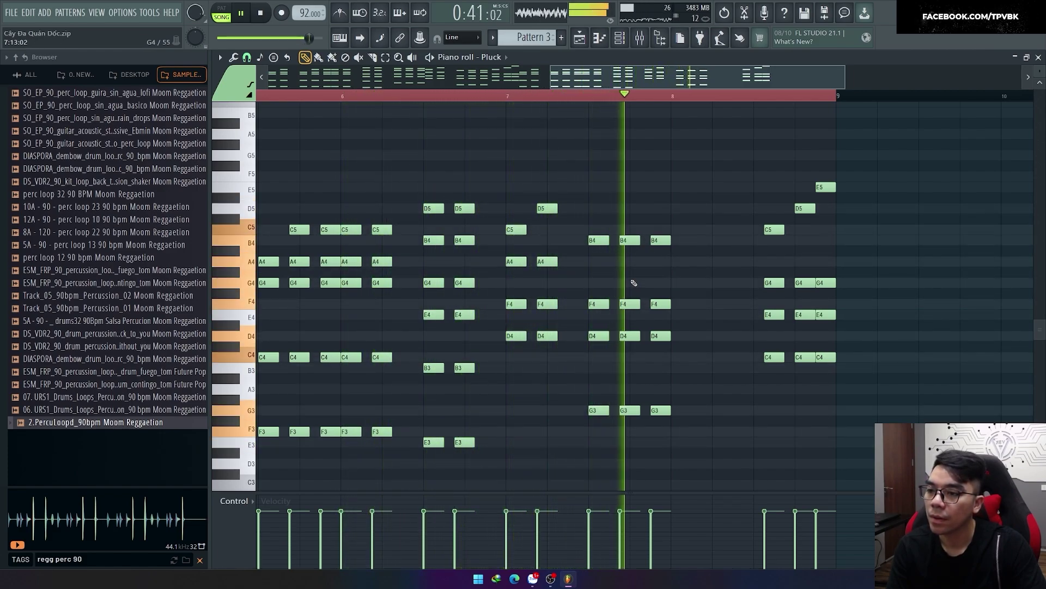
key(ctrl+a)
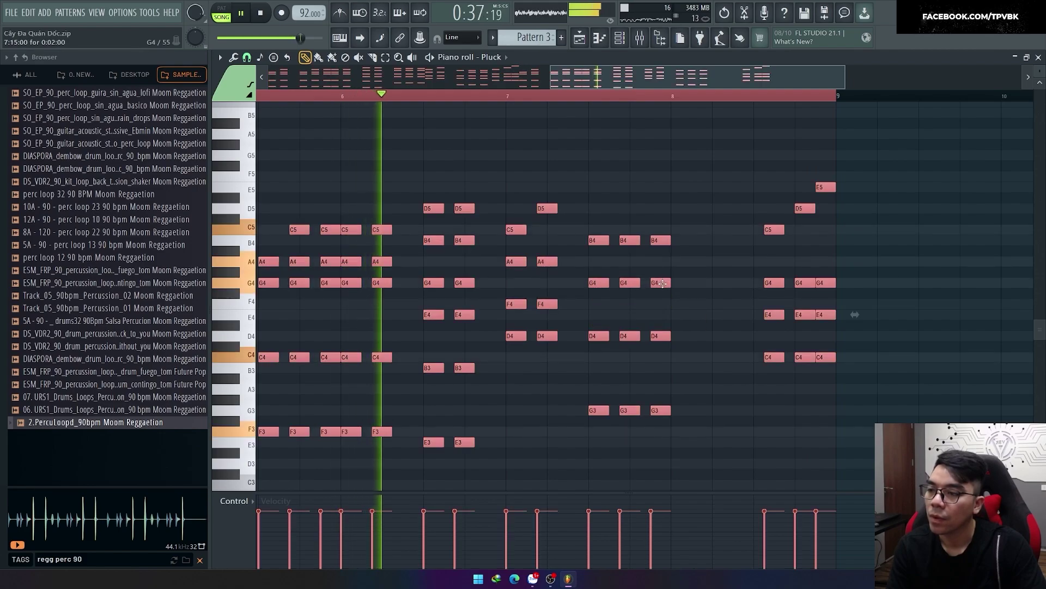
Copy the three C4 chords ending bar 8 into that bar's first half and play the new ending.
scroll(668, 282, down, 3)
scroll(667, 282, up, 2)
scroll(745, 390, down, 2)
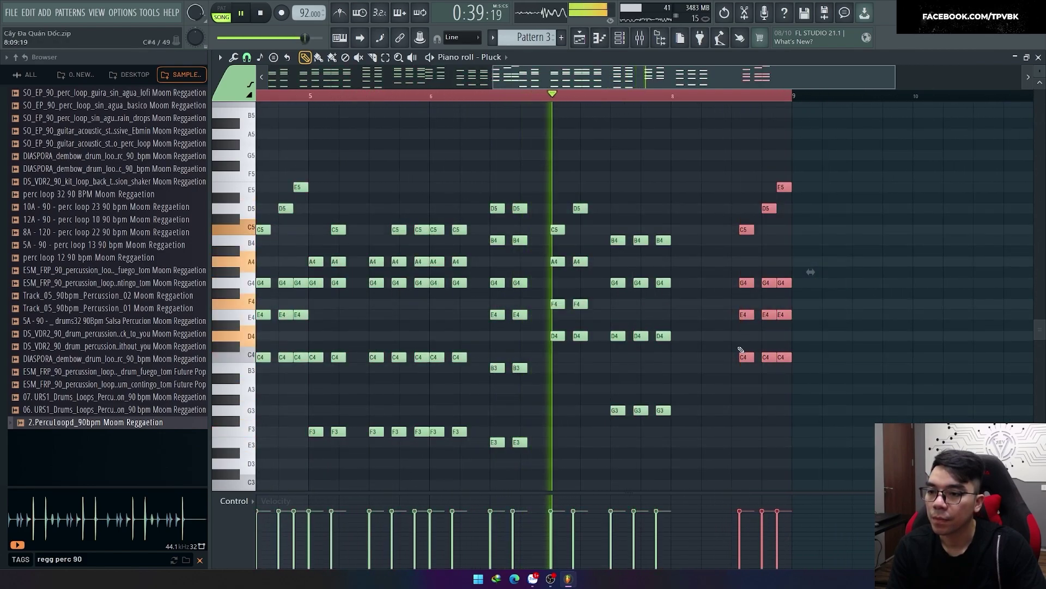
drag(763, 282, 731, 282)
key(space)
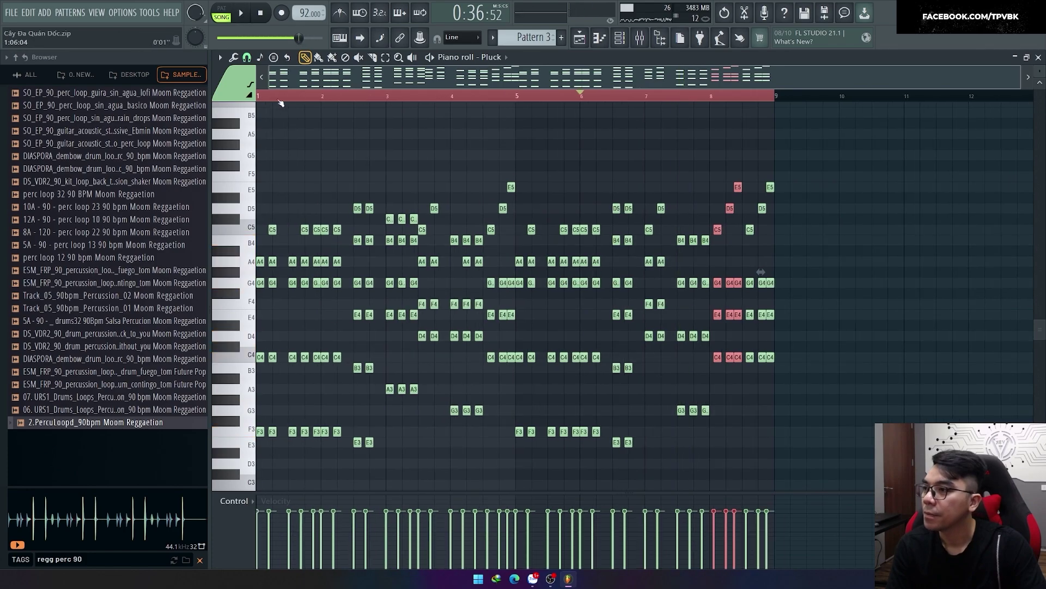
scroll(318, 198, up, 2)
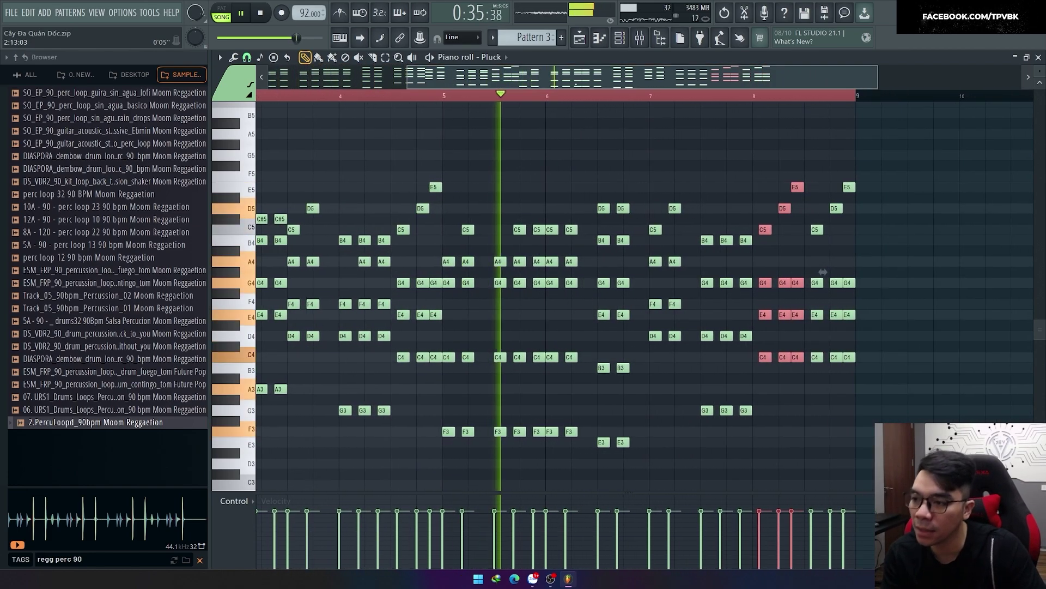
scroll(490, 158, up, 2)
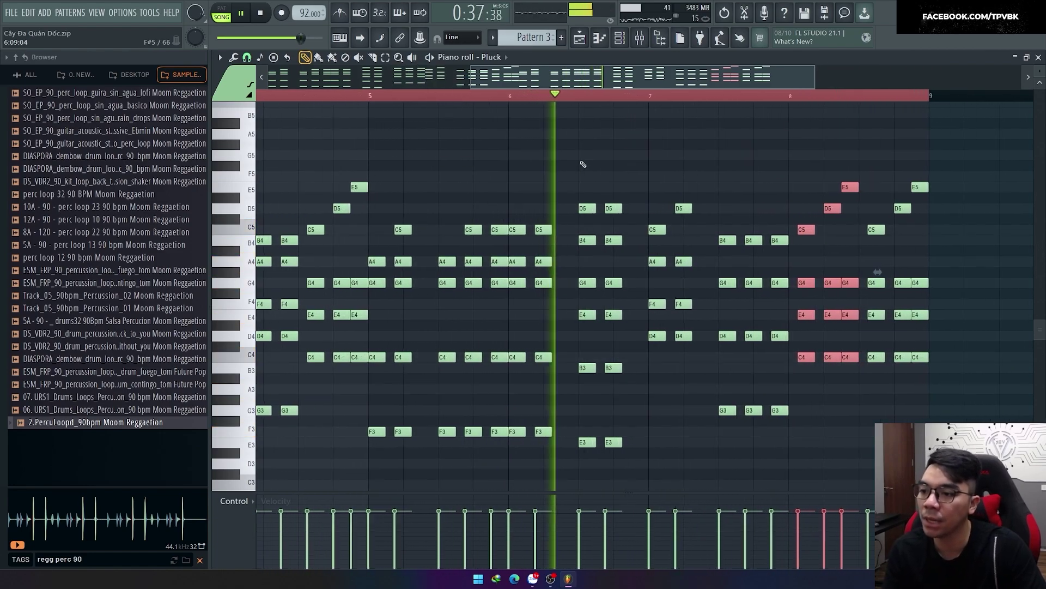
scroll(603, 205, up, 1)
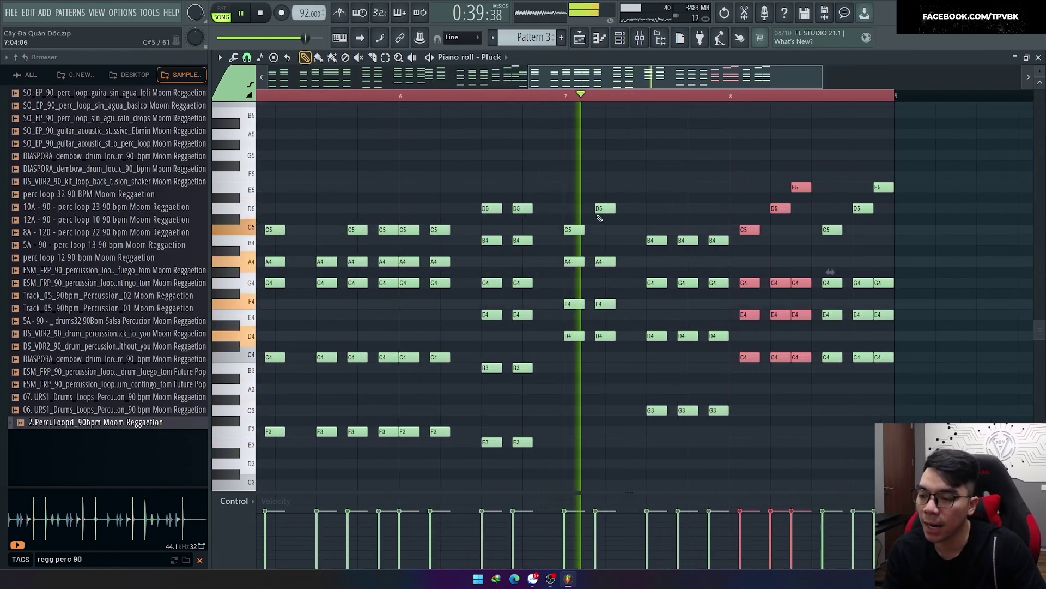
Transpose the two D4 chords at the start of bar 7 down one semitone and play from bar 5.
key(space)
drag(577, 385, 613, 153)
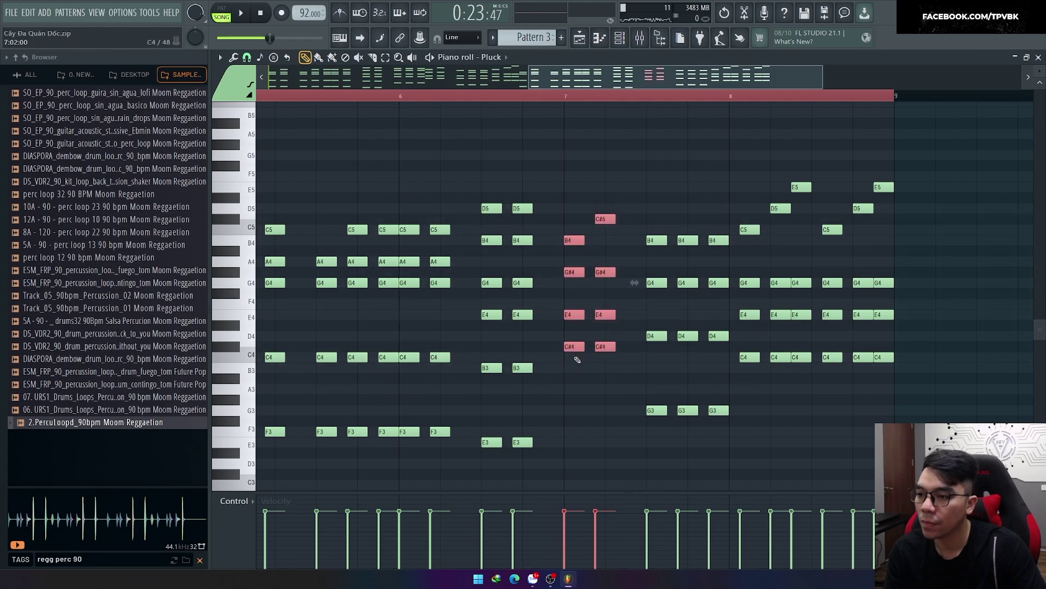
scroll(575, 354, down, 3)
click(516, 97)
key(space)
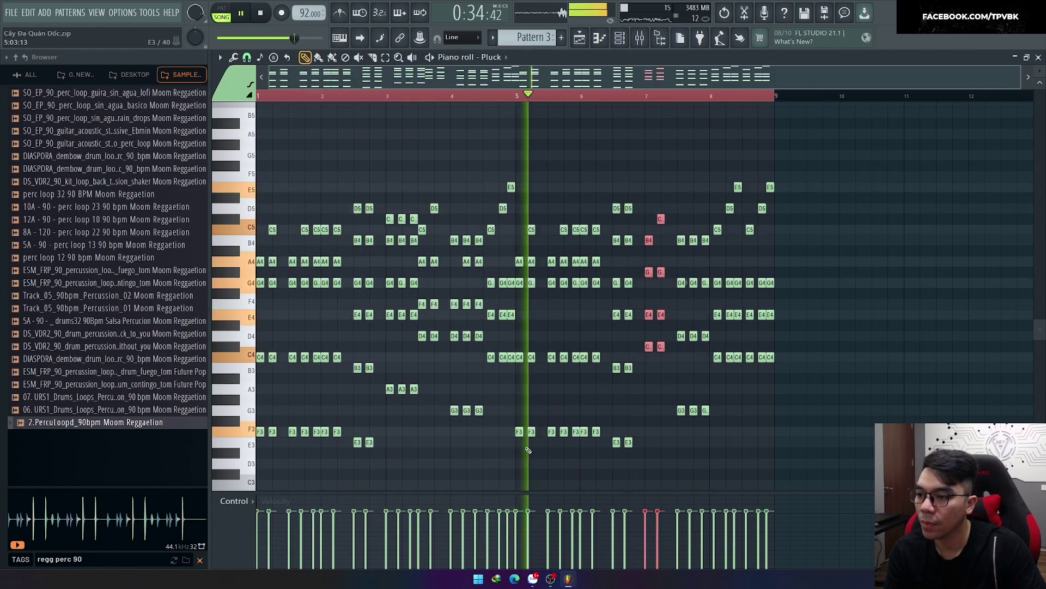
Delete the chords in bars 5 to 8 and refill them with a duplicate of bars 1 to 4.
drag(528, 450, 678, 297)
key(space)
key(Delete)
key(ctrl+a)
key(ctrl+b)
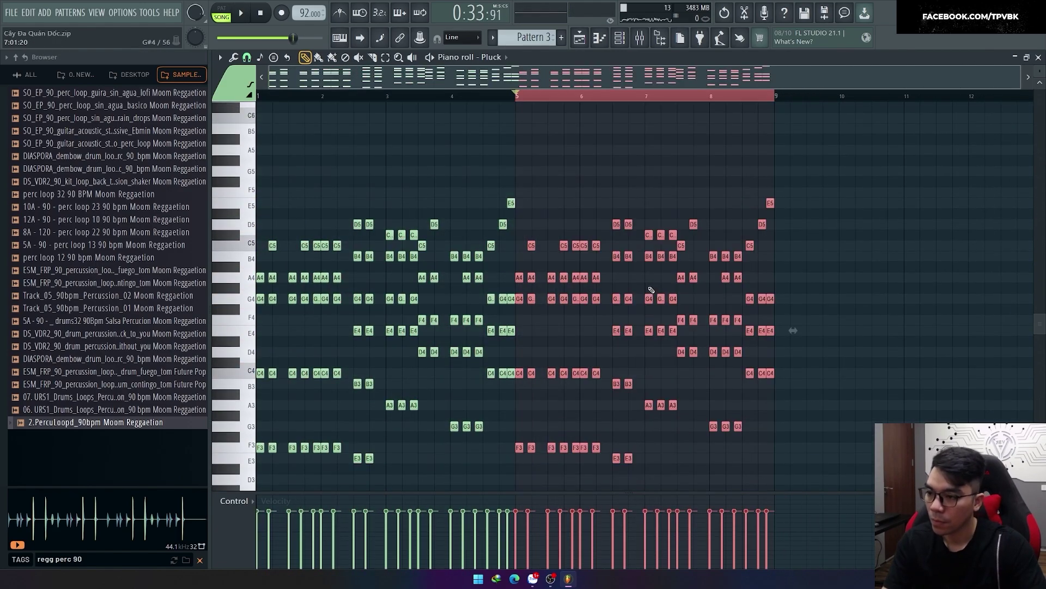
Play bars 5 to 8 repeatedly and review the transition from the E3 chords into bar 7's A3 chords.
key(space)
scroll(627, 360, up, 3)
click(680, 170)
click(650, 95)
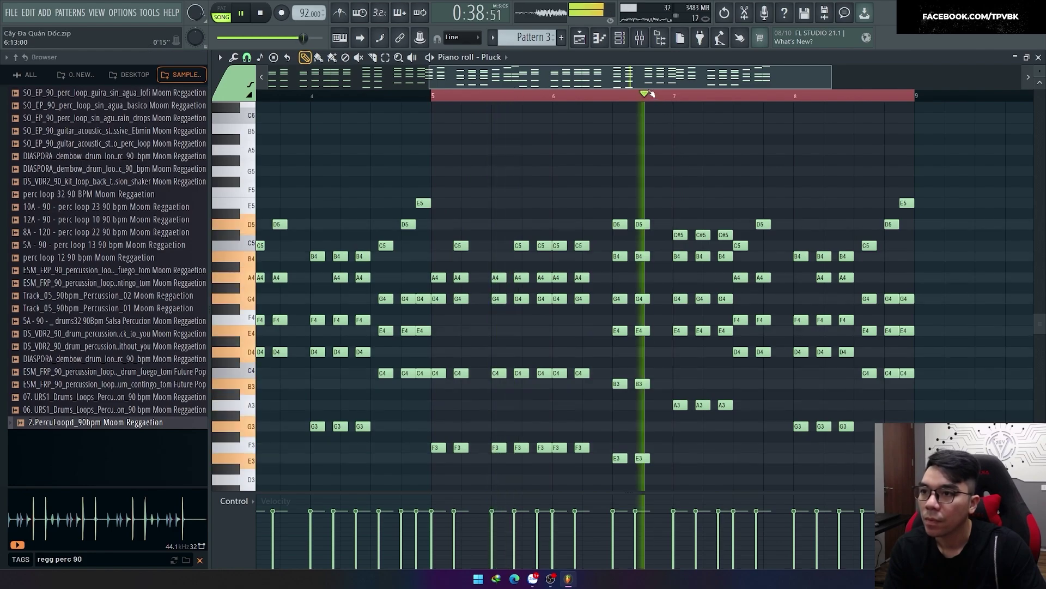
scroll(652, 95, up, 3)
click(466, 96)
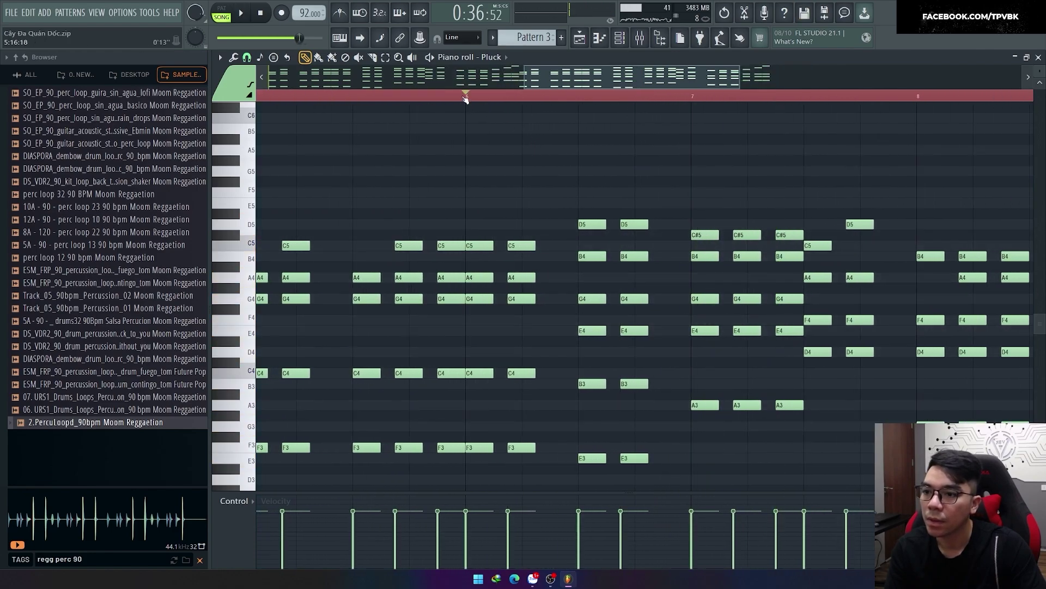
scroll(618, 210, down, 1)
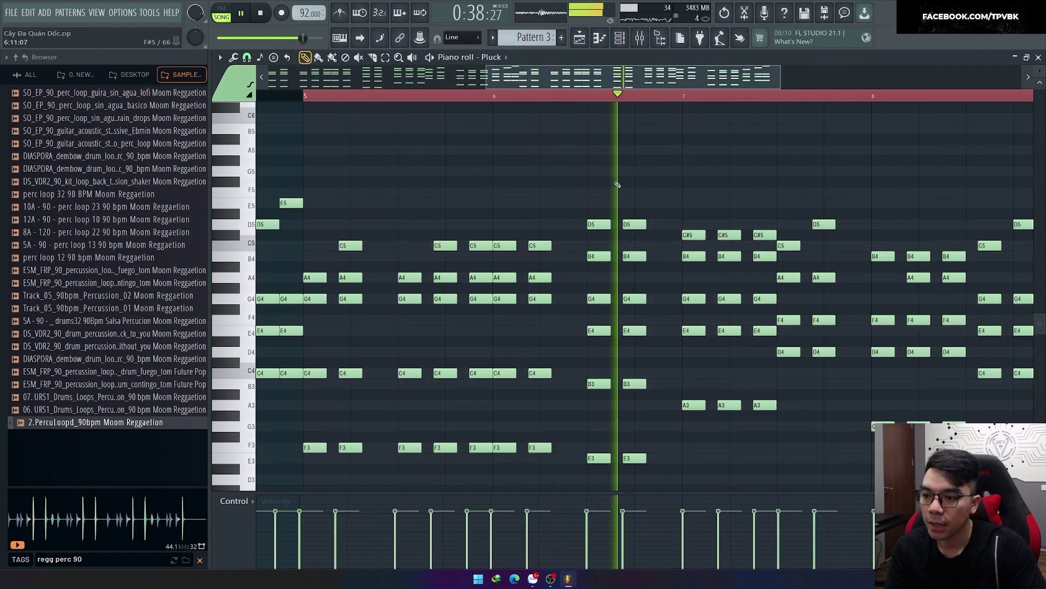
scroll(615, 182, down, 1)
scroll(727, 255, up, 1)
key(space)
key(space)
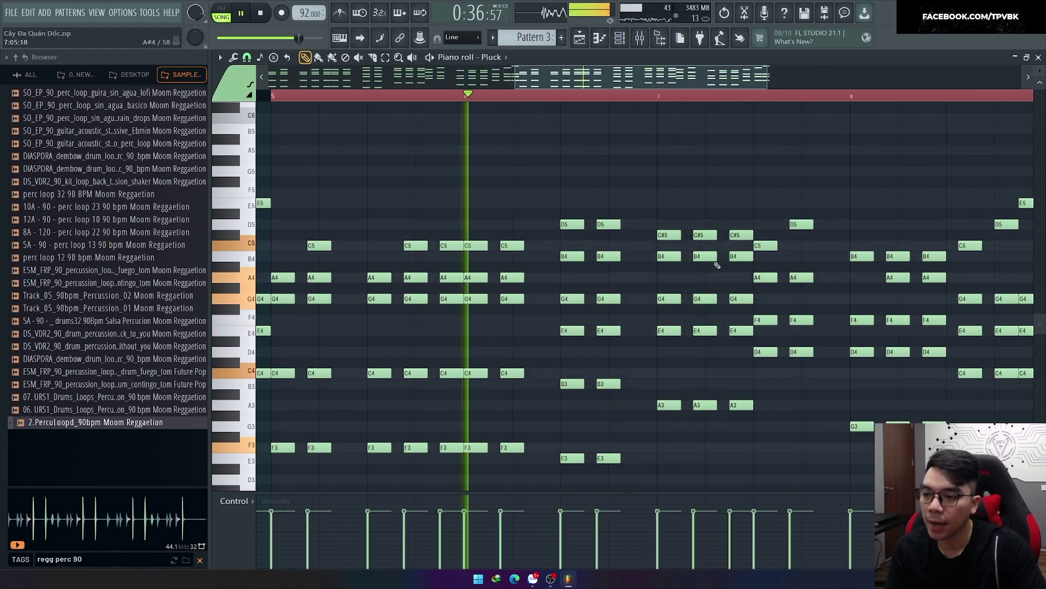
Lower the B4 notes of the three A3 chords in bar 7 to A4 and play the result.
scroll(706, 278, up, 1)
scroll(705, 278, down, 1)
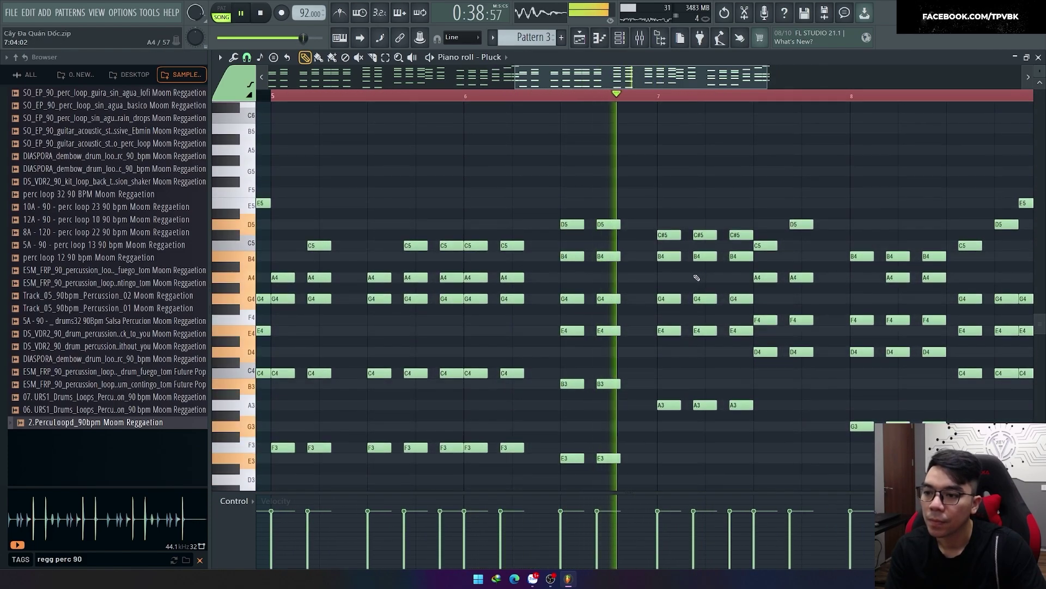
key(space)
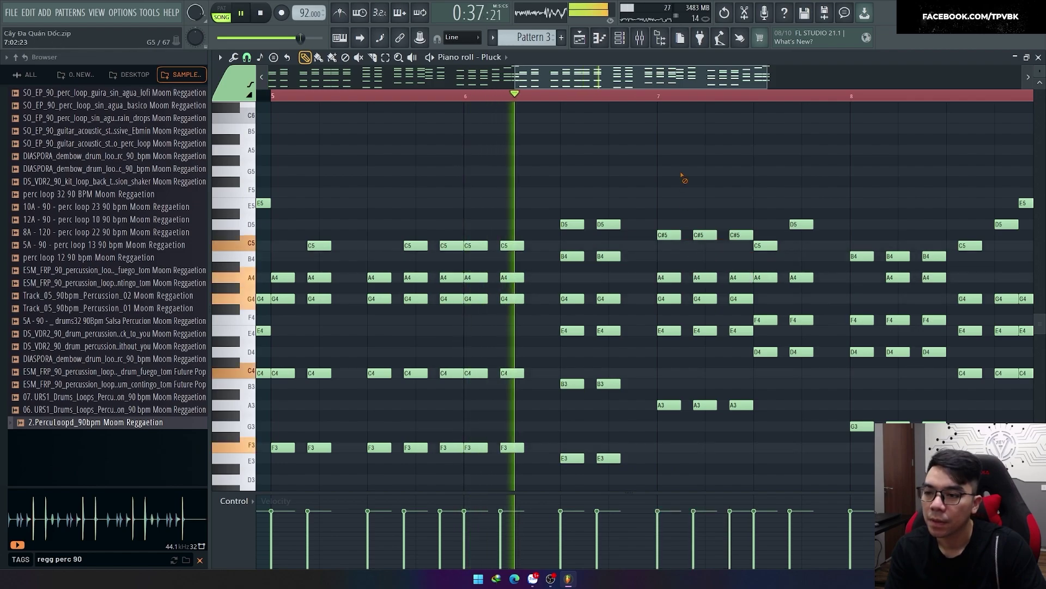
Remove the G4 notes from the three A3 chords in bar 7 and play the change.
scroll(685, 198, down, 2)
key(ctrl+a)
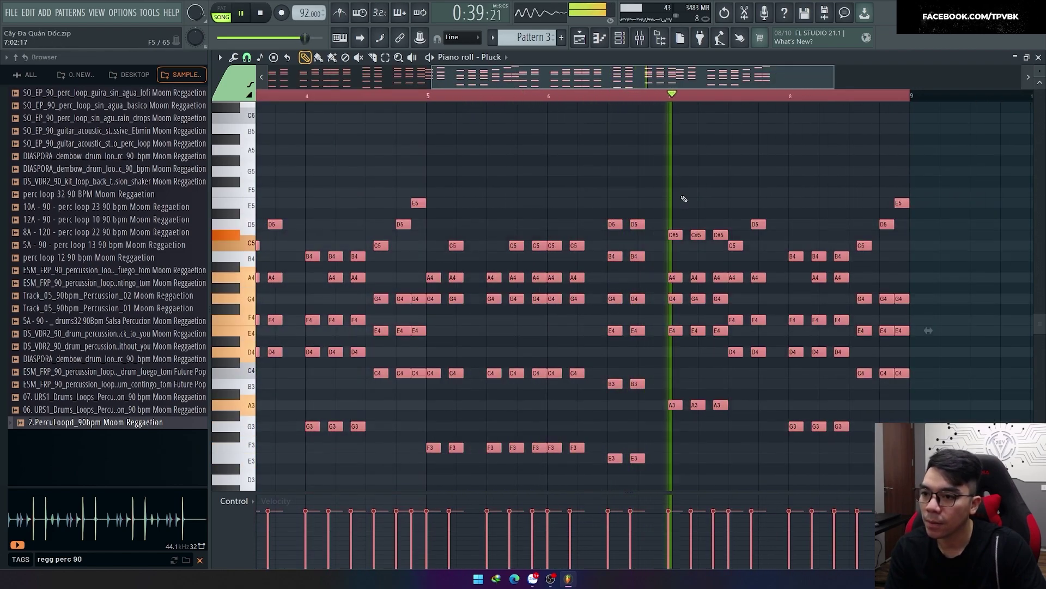
key(ctrl+d)
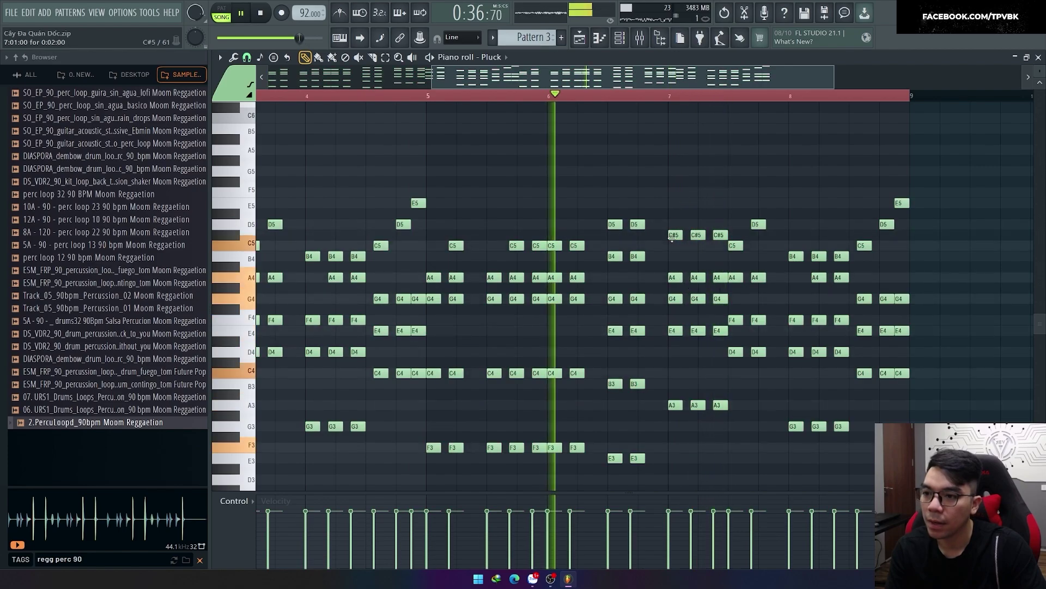
right_click(673, 298)
right_click(696, 299)
right_click(719, 299)
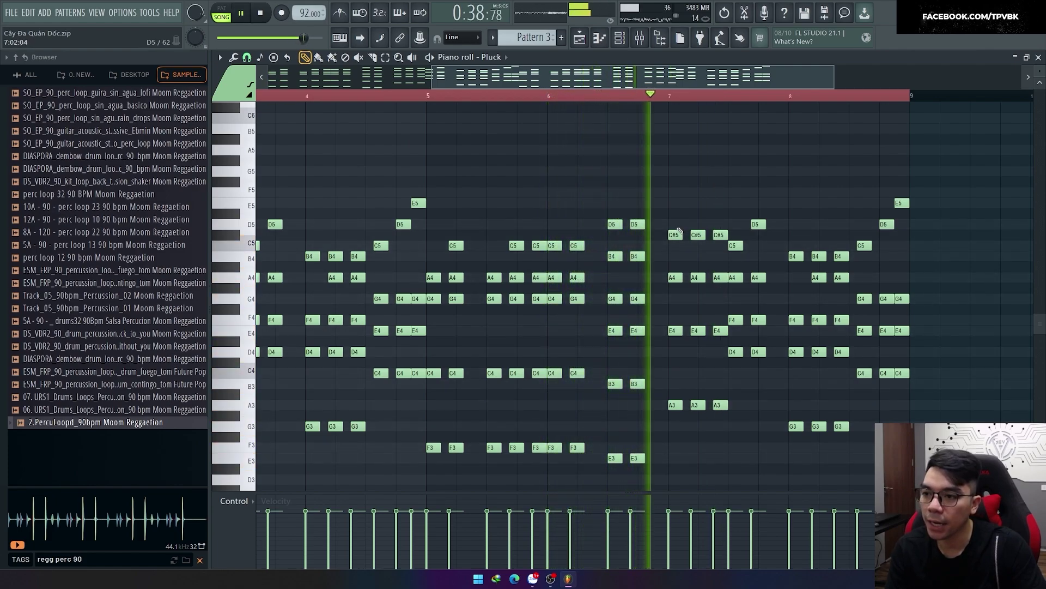
key(space)
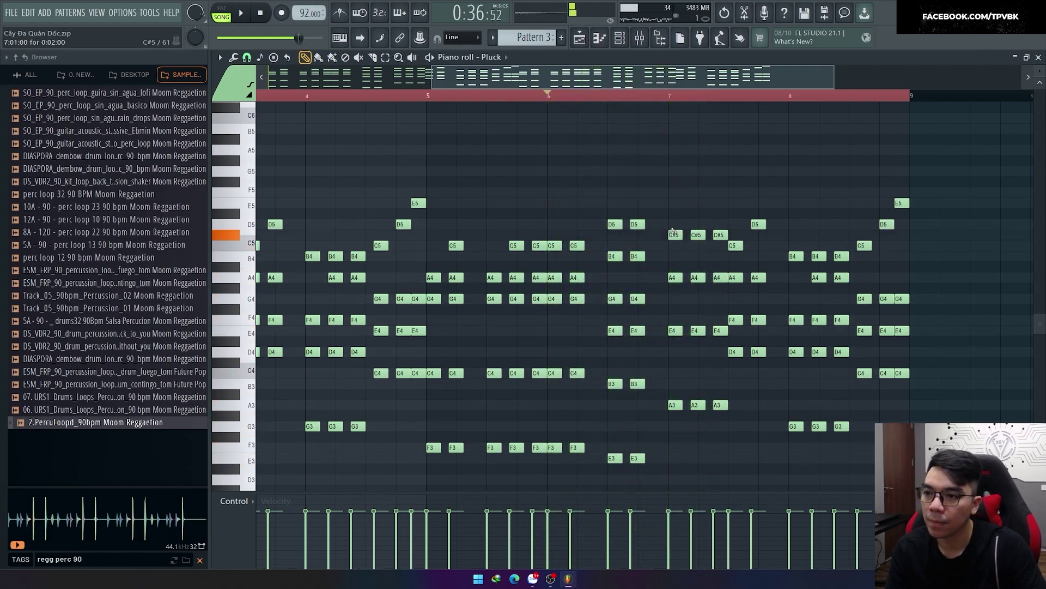
Reset oscillator A's fine tuning in the Pluck channel's Serum, play the result, and return to the piano roll.
key(F6)
click(435, 109)
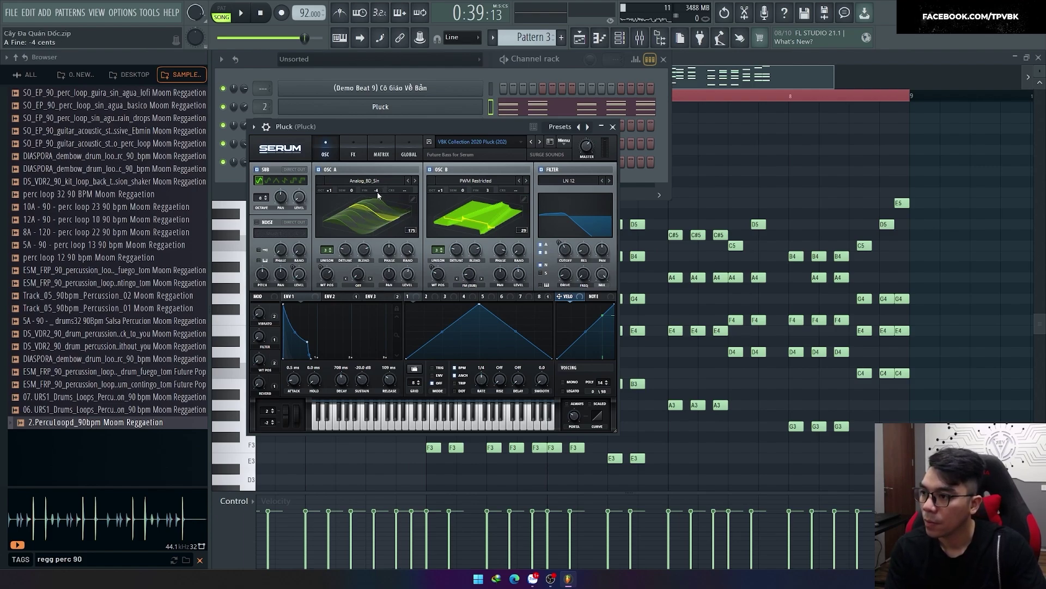
double_click(377, 194)
key(space)
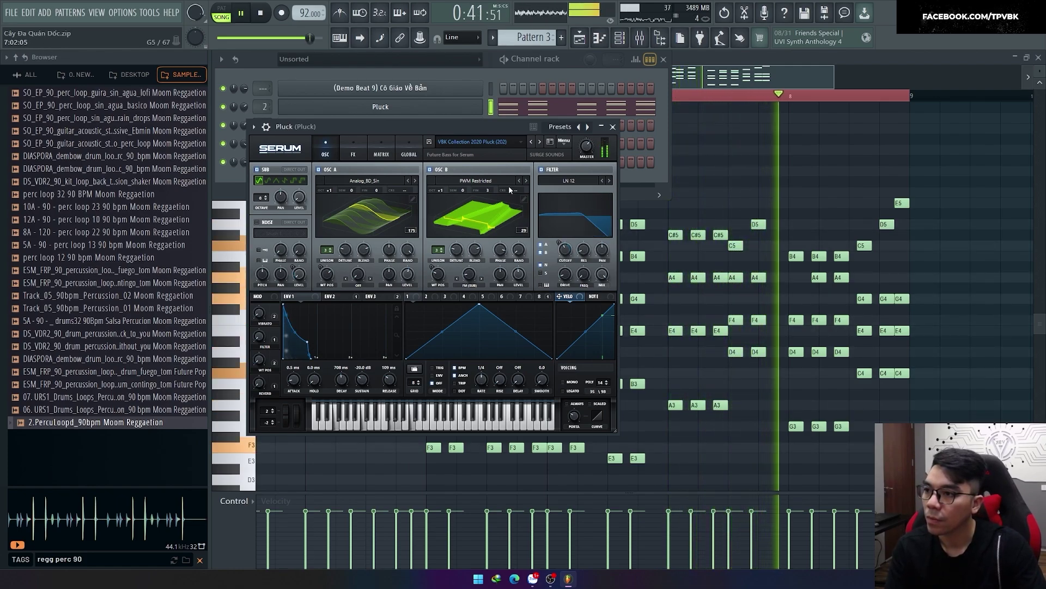
key(space)
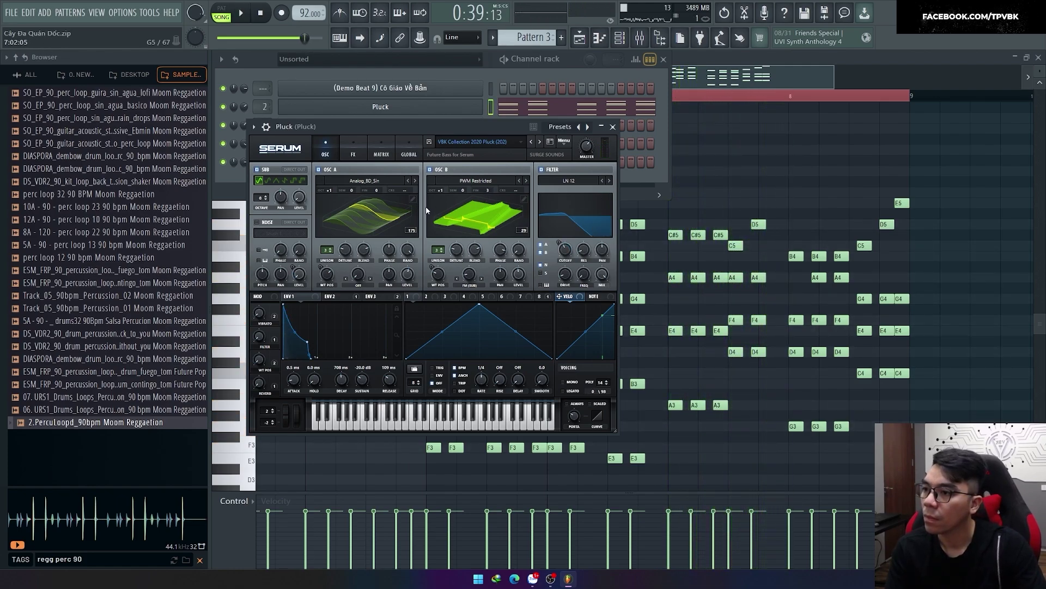
key(space)
click(806, 159)
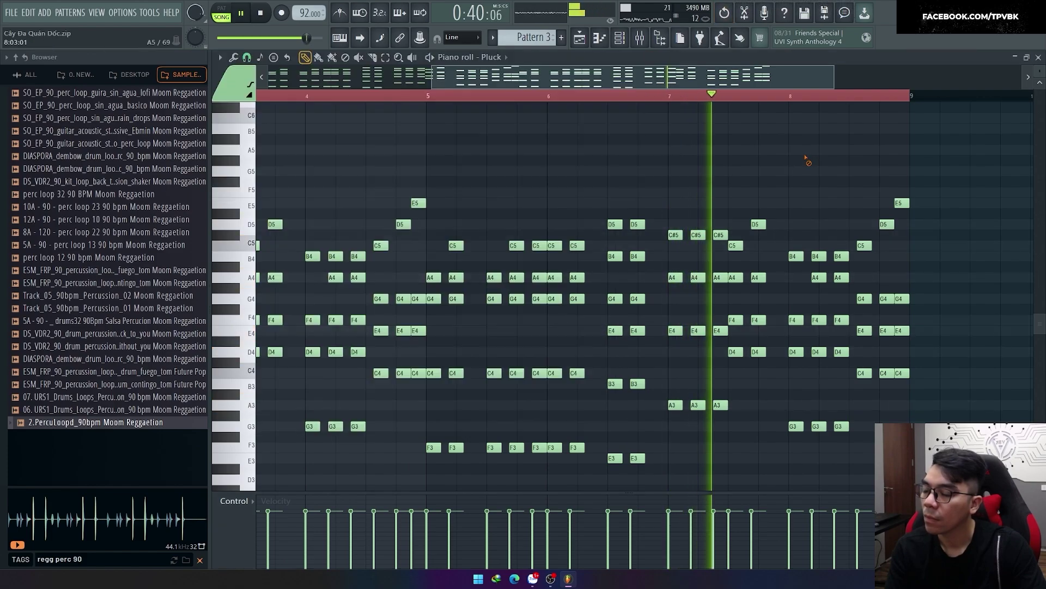
Play the progression from bar 1 and examine the A3 chords in bar 3.
key(space)
click(281, 98)
key(space)
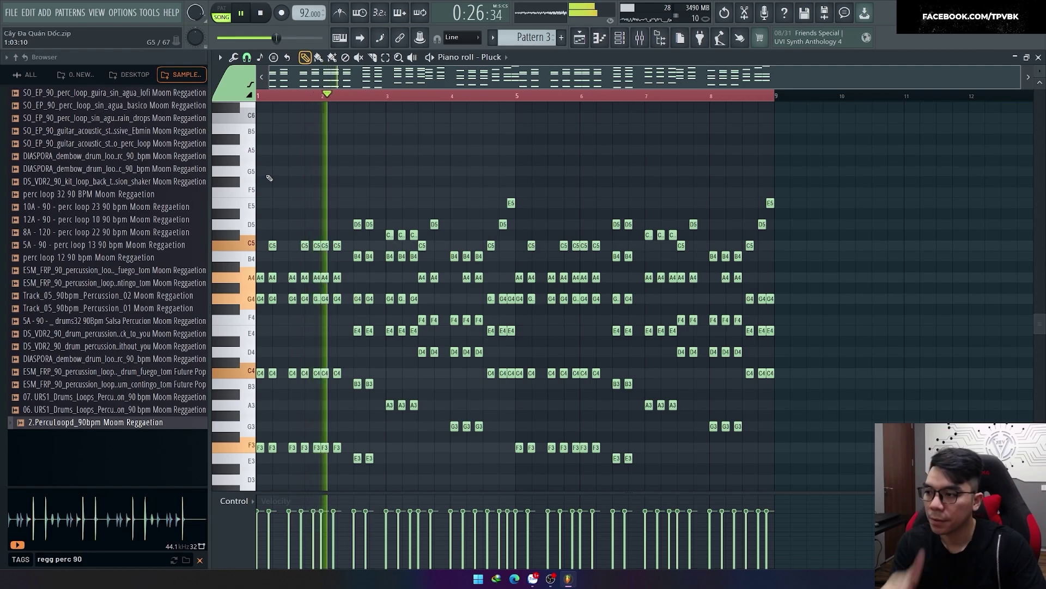
scroll(305, 184, up, 1)
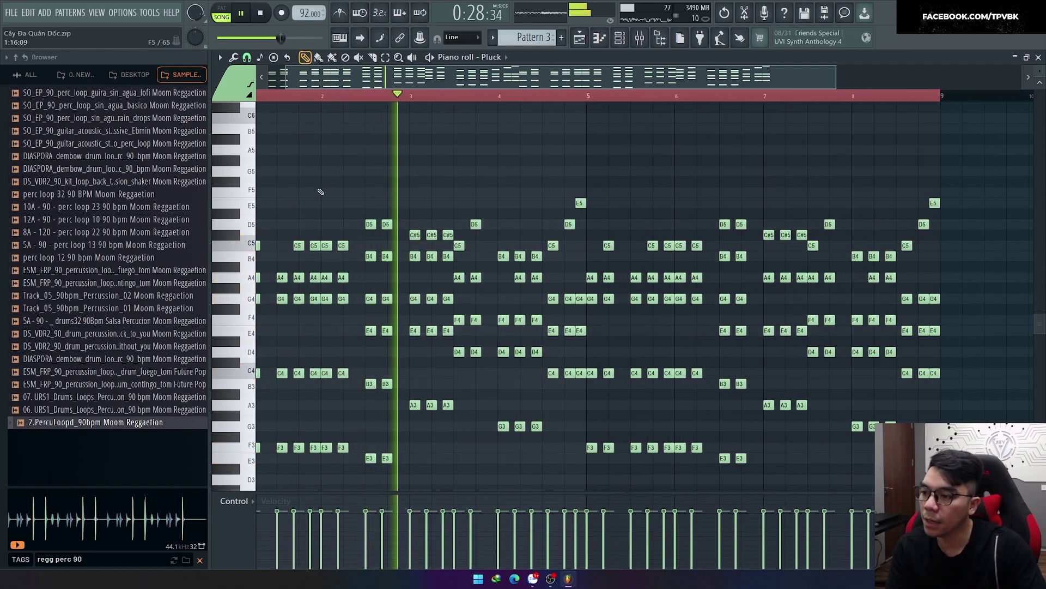
scroll(432, 205, up, 1)
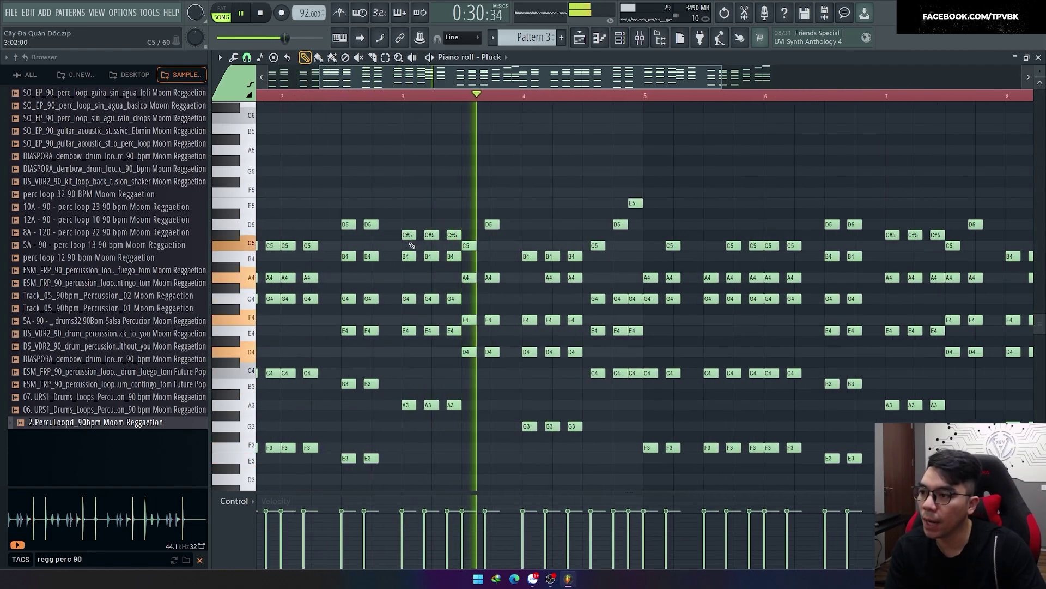
Try the C#5 notes of bar 3's A3 chords at C5, and lower those chords' B4 notes to A4.
drag(411, 242, 481, 234)
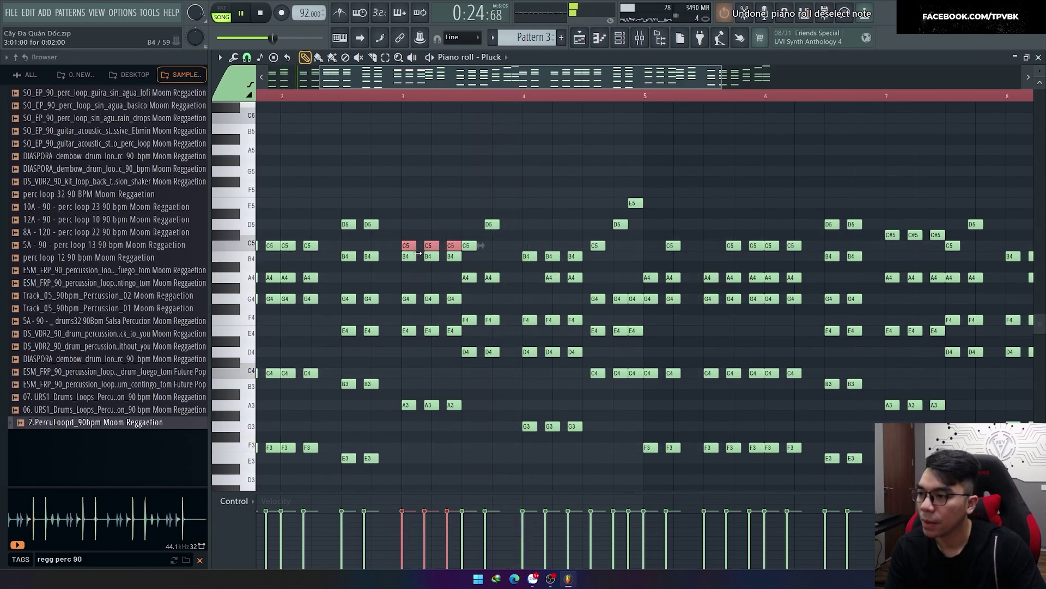
drag(402, 252, 439, 261)
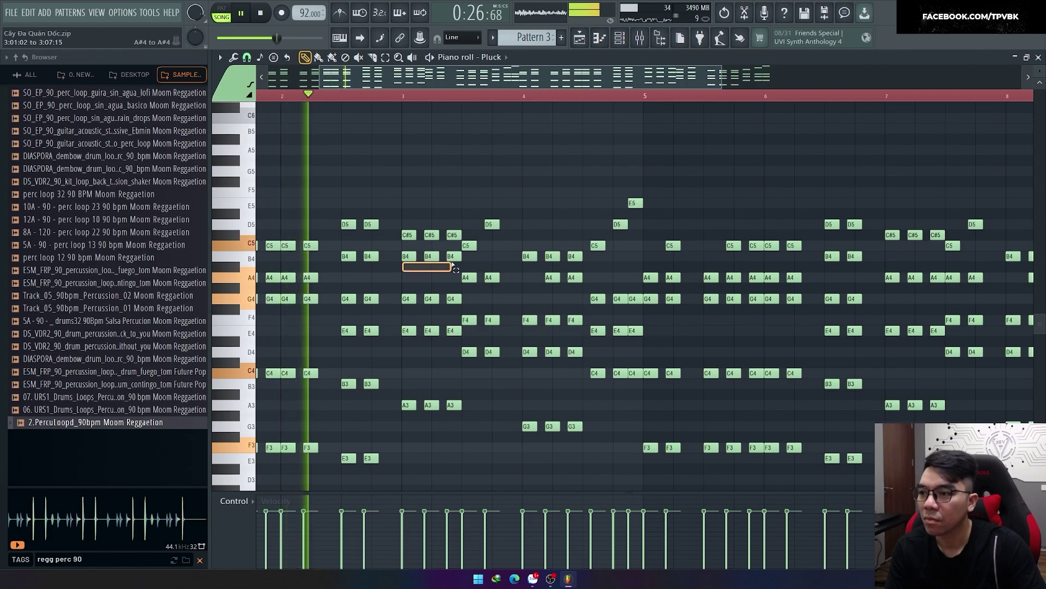
scroll(454, 278, down, 2)
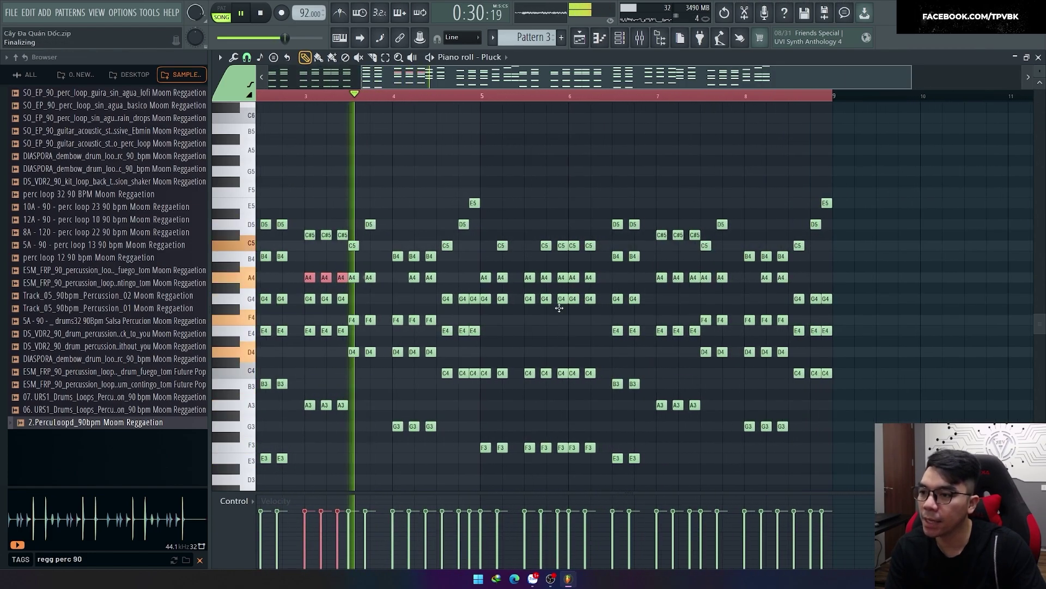
Remove the G4 notes from bar 3's A3 chords, and lower the A4 notes to G4 in the A3 chords of bars 3 and 7.
scroll(559, 308, up, 2)
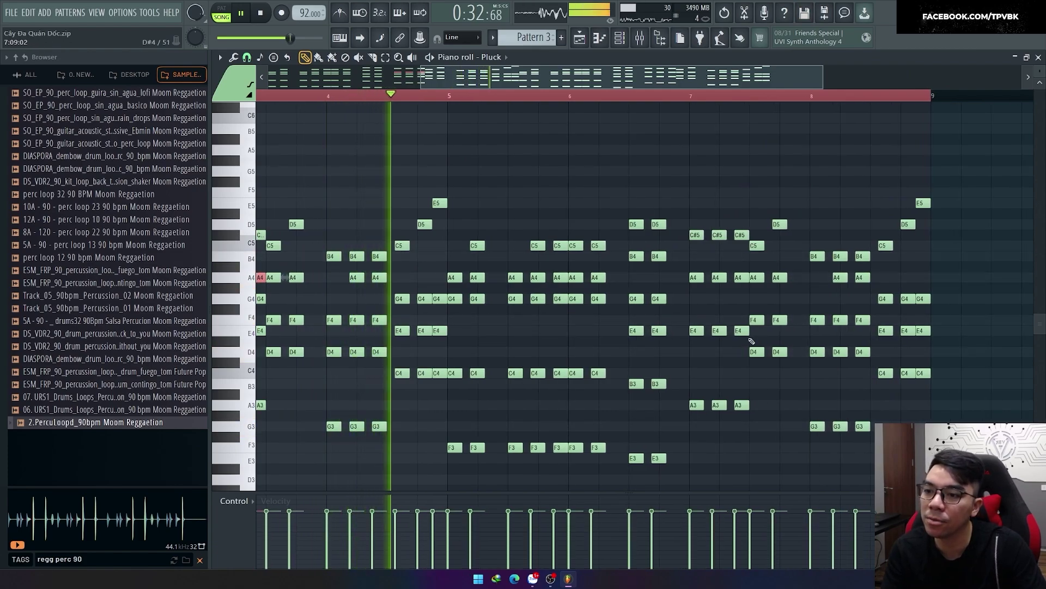
drag(686, 273, 739, 279)
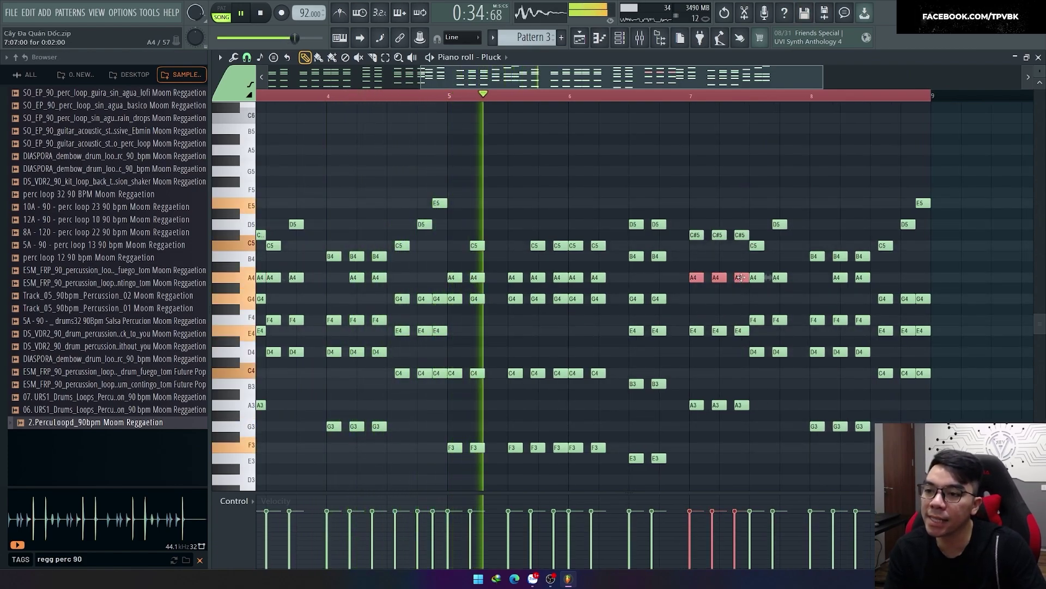
key(ctrl+a)
scroll(663, 182, down, 2)
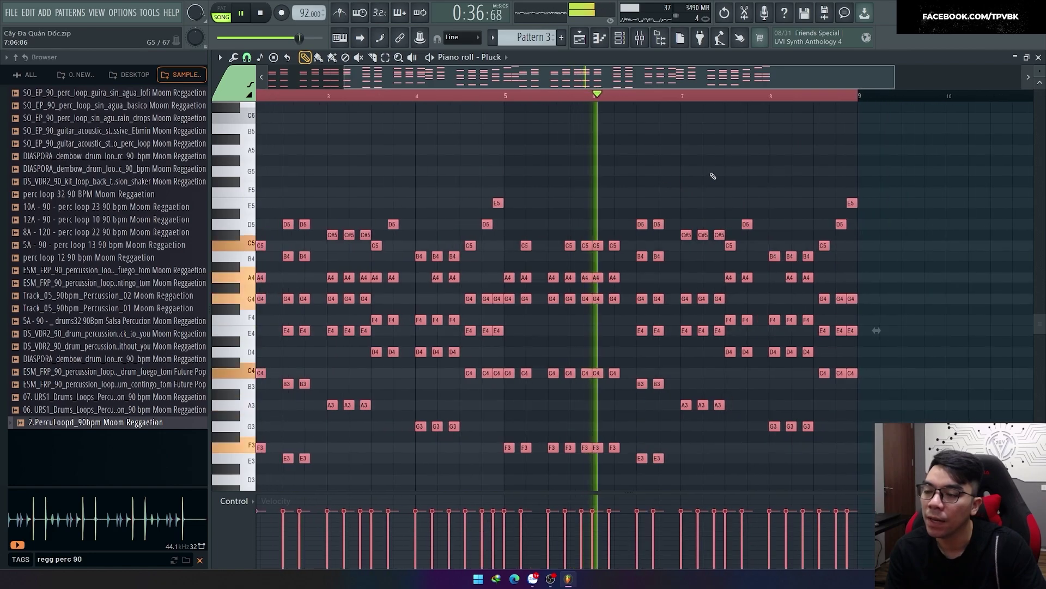
Play Pattern 3's Pluck progression around bar 7 and from bar 2, and examine how the A3 chords fit.
click(708, 172)
scroll(703, 169, up, 2)
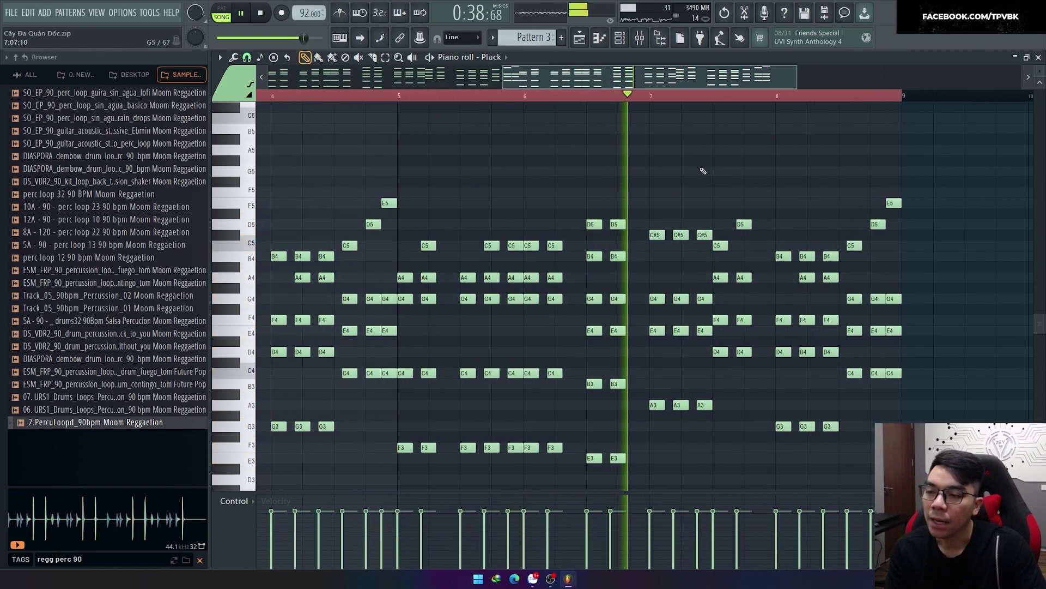
scroll(600, 166, up, 1)
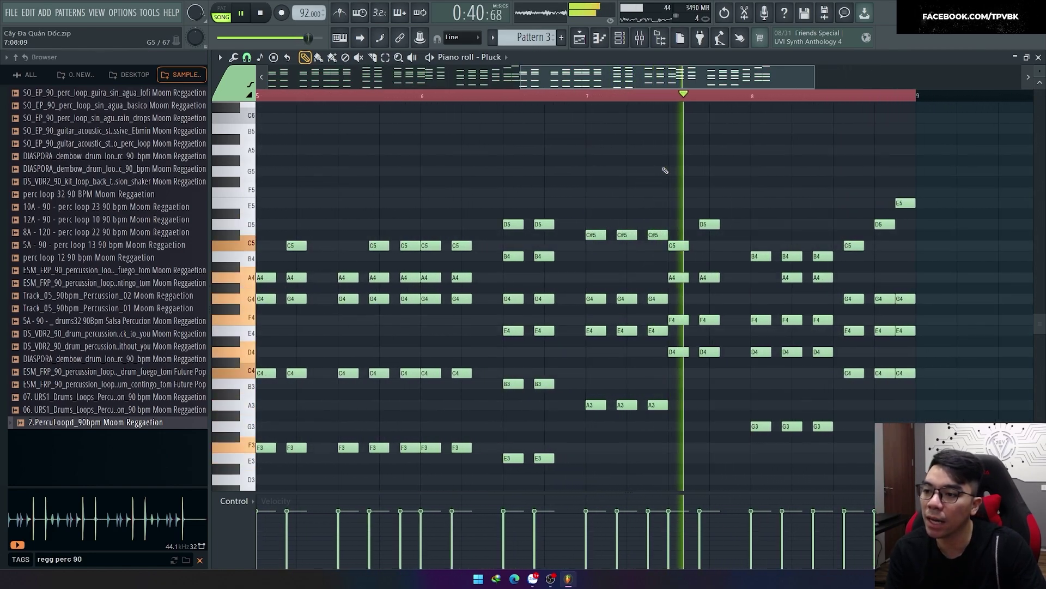
key(space)
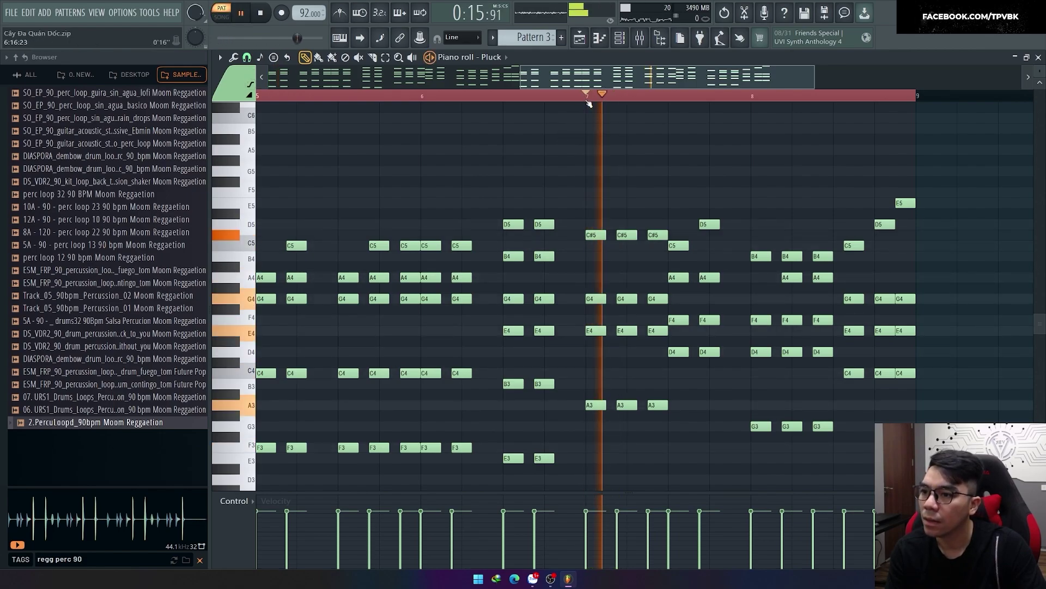
scroll(600, 120, down, 3)
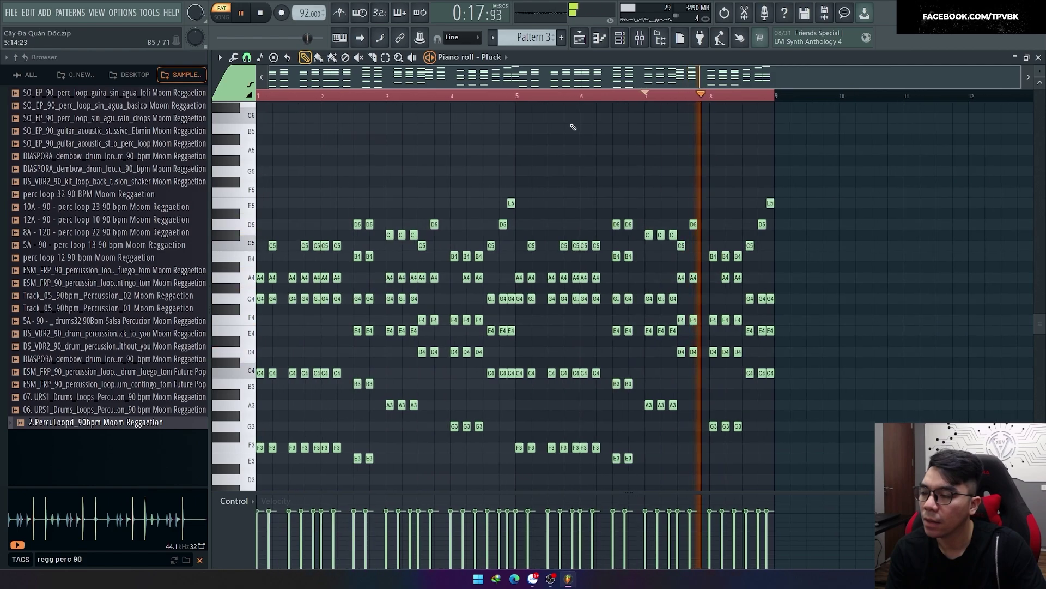
key(space)
click(325, 97)
key(space)
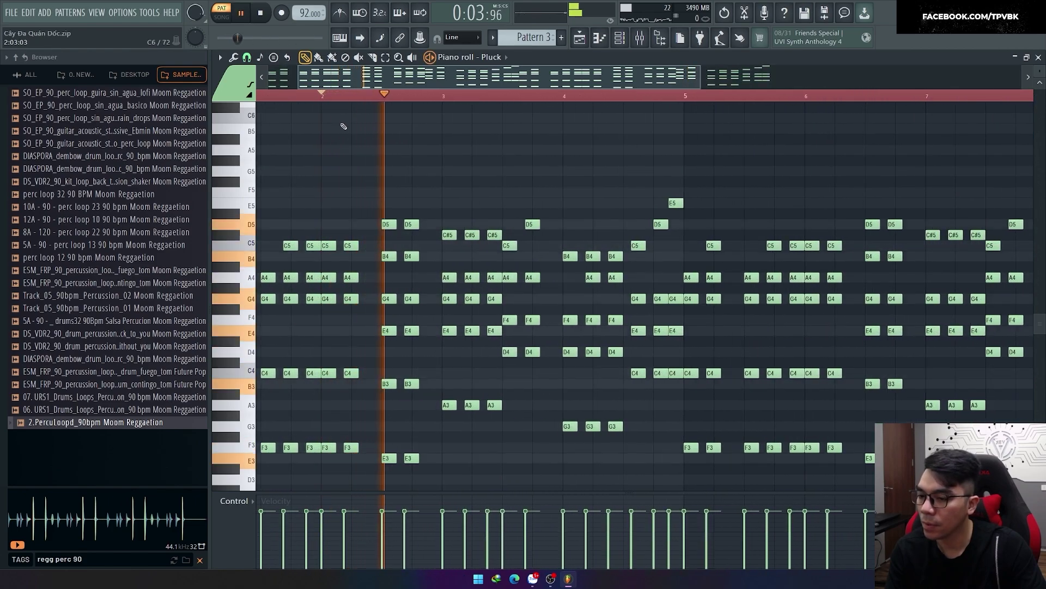
scroll(357, 133, up, 2)
scroll(357, 133, up, 2)
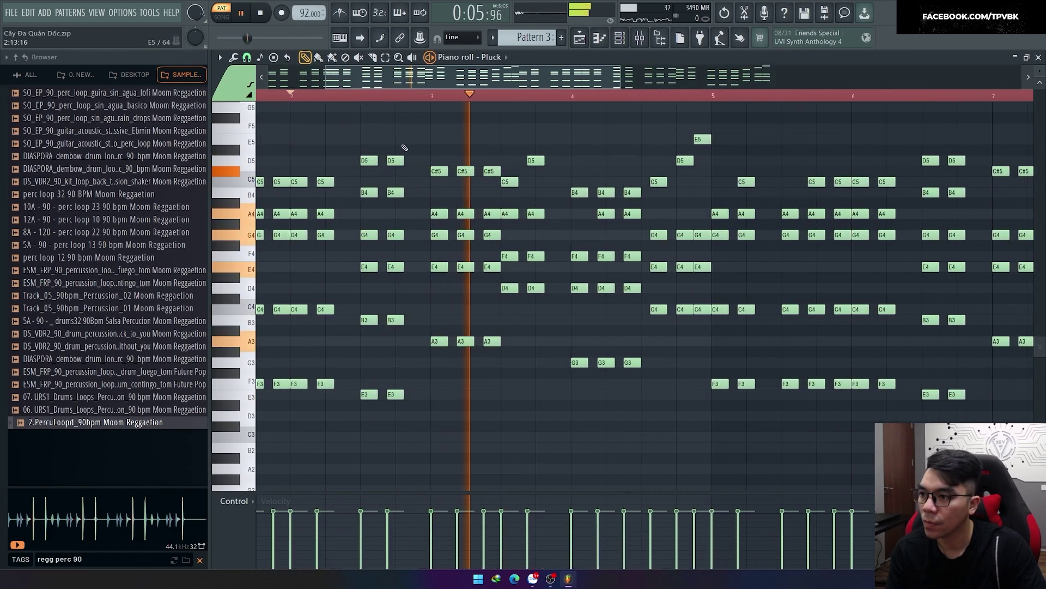
key(space)
Extend Track 1's Pattern 3 clip to eight bars from bar 10, replacing the Pattern 2 clip at bar 14, and play the song.
scroll(665, 135, down, 2)
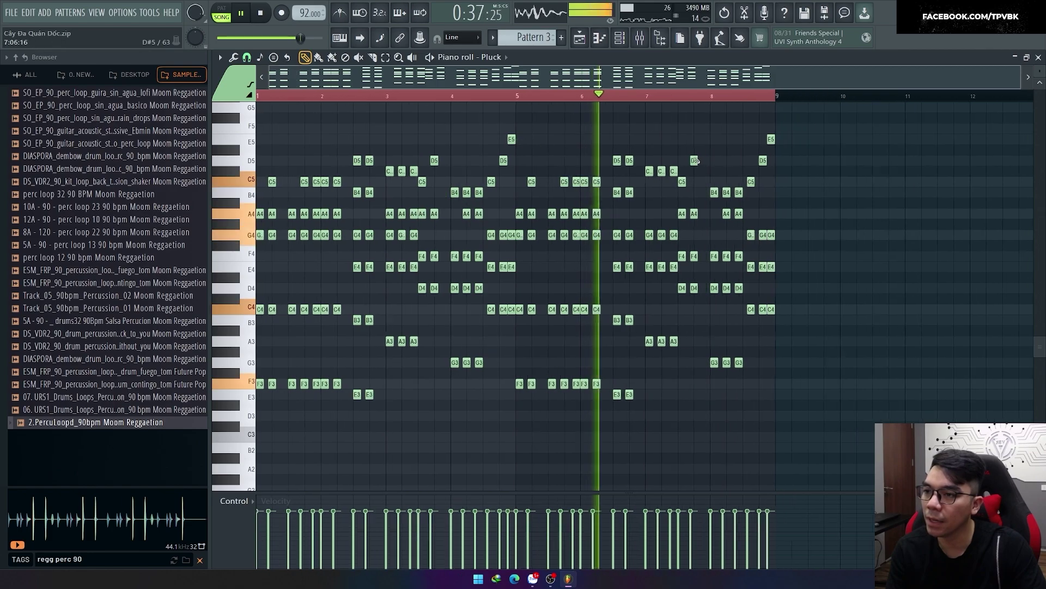
scroll(642, 141, up, 3)
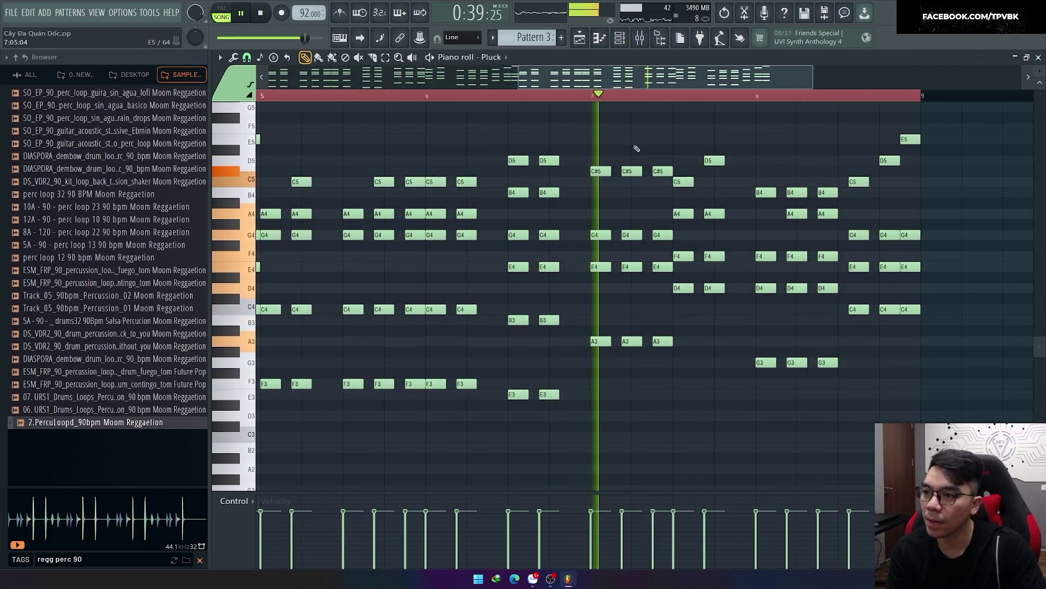
key(F5)
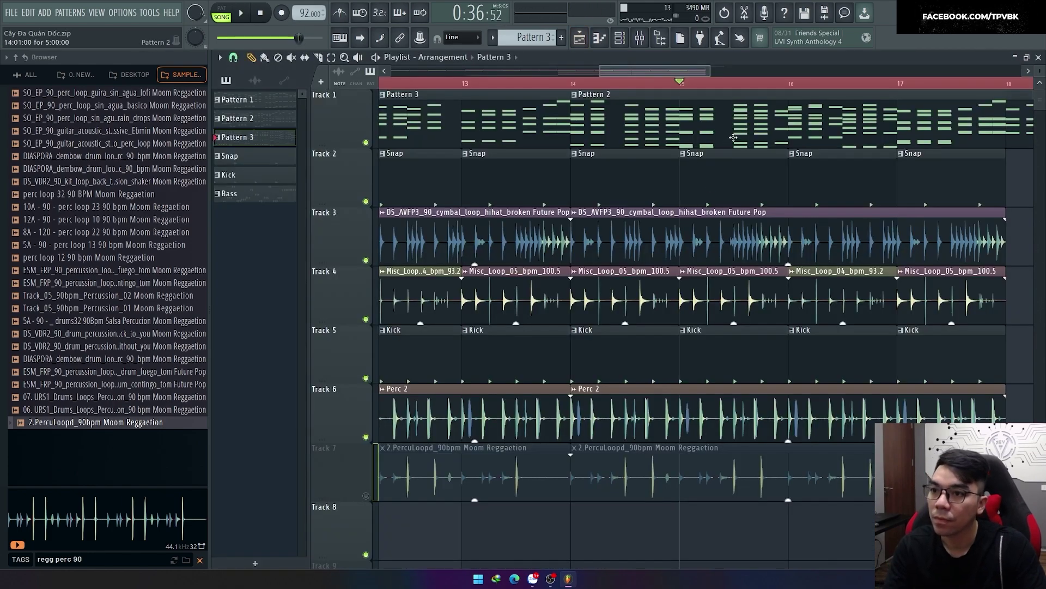
key(space)
key(F7)
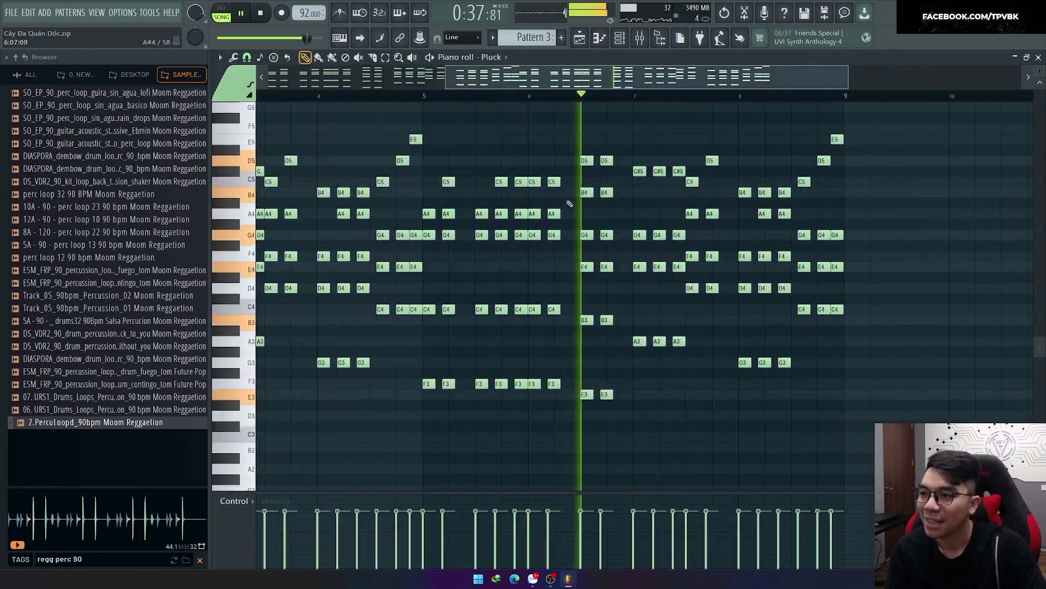
Play the song from bar 14 and examine the chords in bars 5 to 8 of Pattern 3's Pluck part.
key(space)
scroll(452, 259, down, 2)
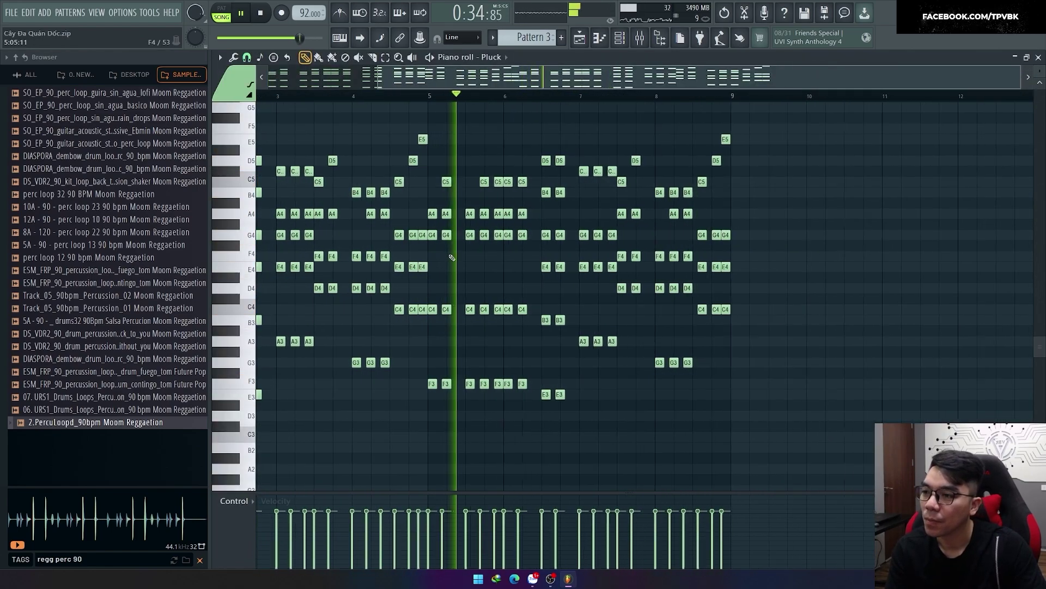
scroll(507, 283, up, 1)
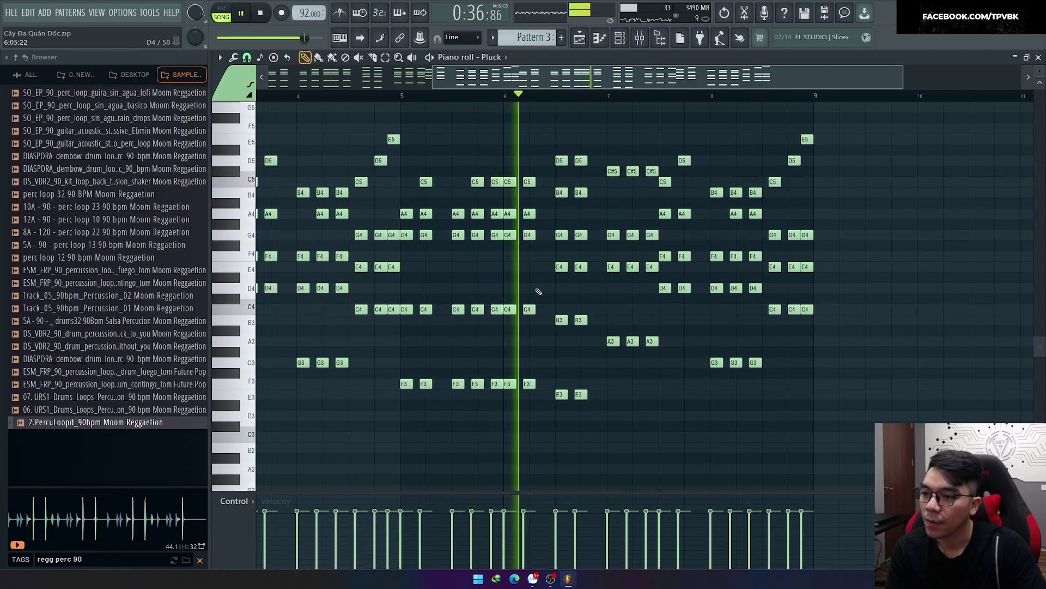
scroll(627, 396, up, 1)
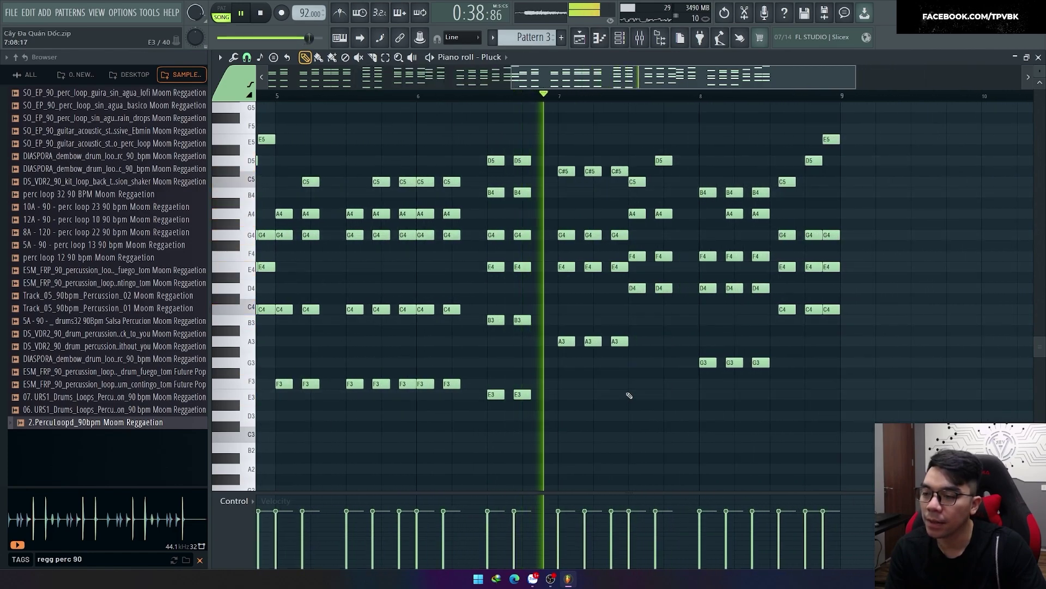
scroll(610, 391, up, 3)
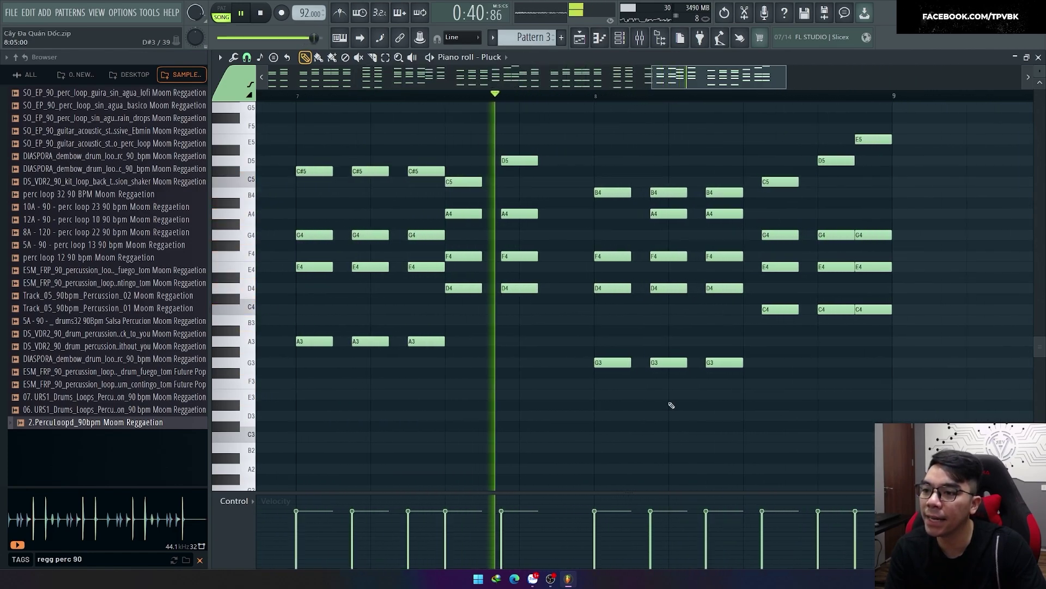
scroll(613, 390, down, 3)
scroll(635, 387, down, 2)
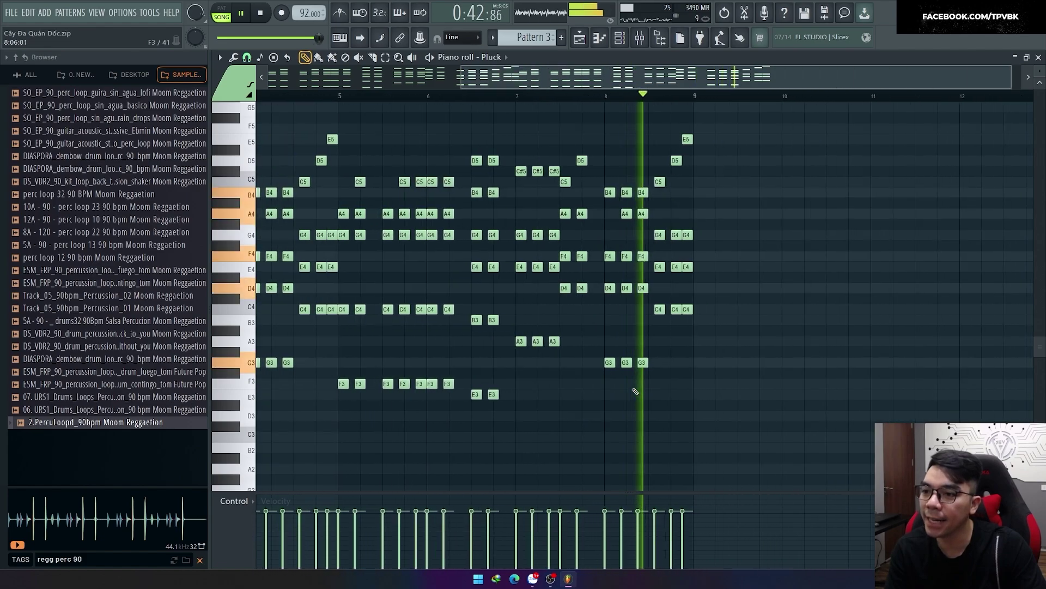
scroll(711, 402, down, 2)
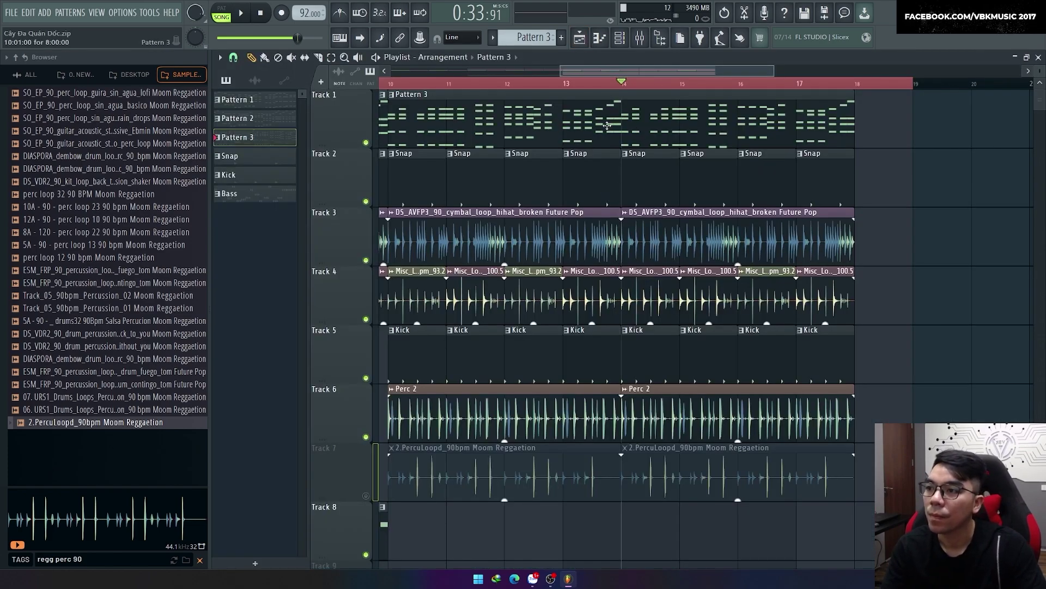
Make a copy of the Pattern 3 clip at bar 18 unique, and copy the Track 2 to 7 clips from bars 10–17 to bar 18.
scroll(607, 125, down, 4)
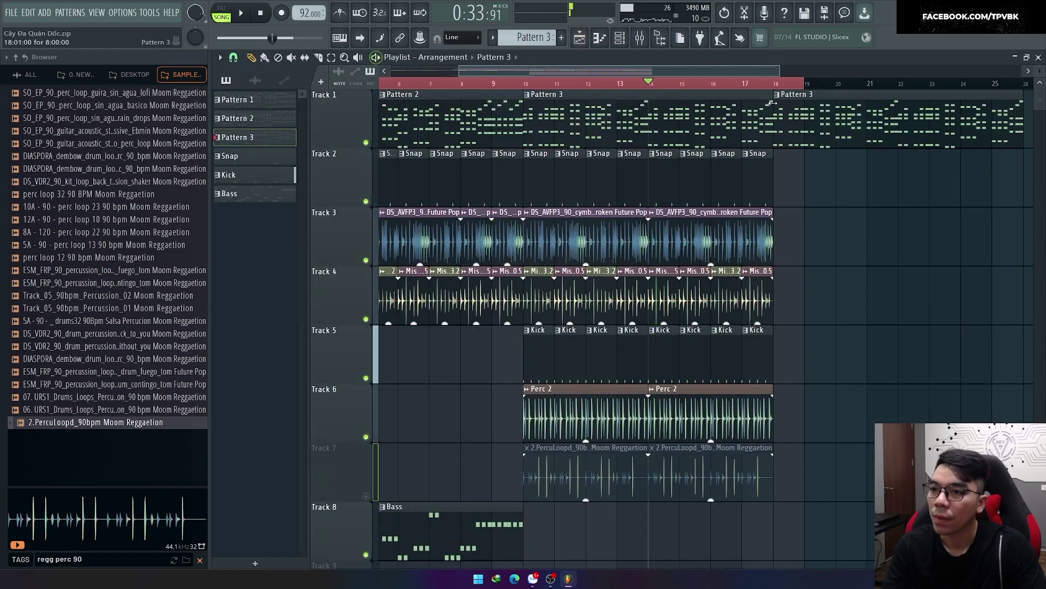
right_click(776, 104)
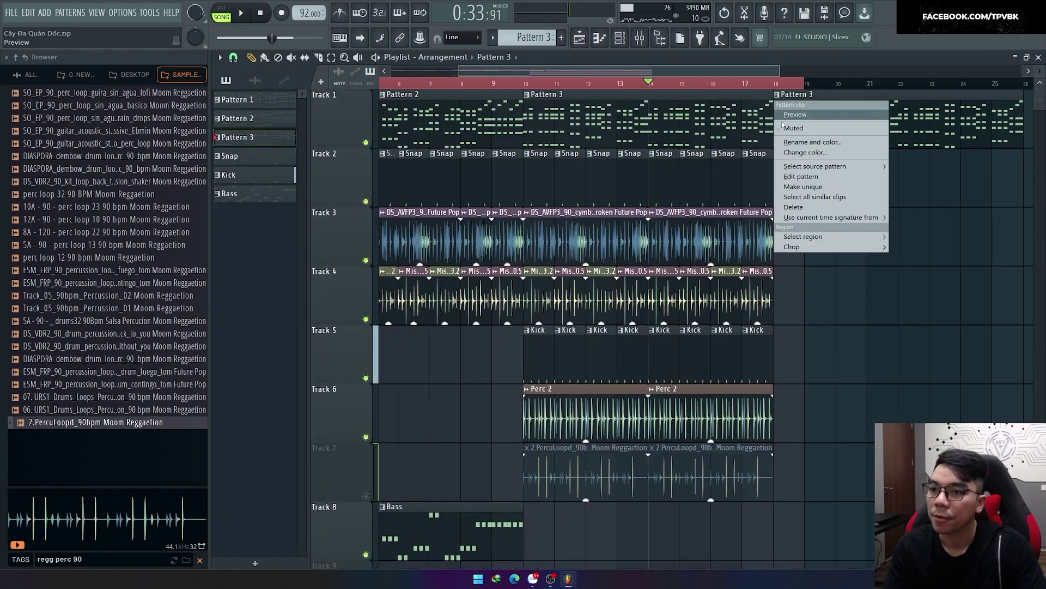
click(803, 187)
drag(852, 502, 789, 207)
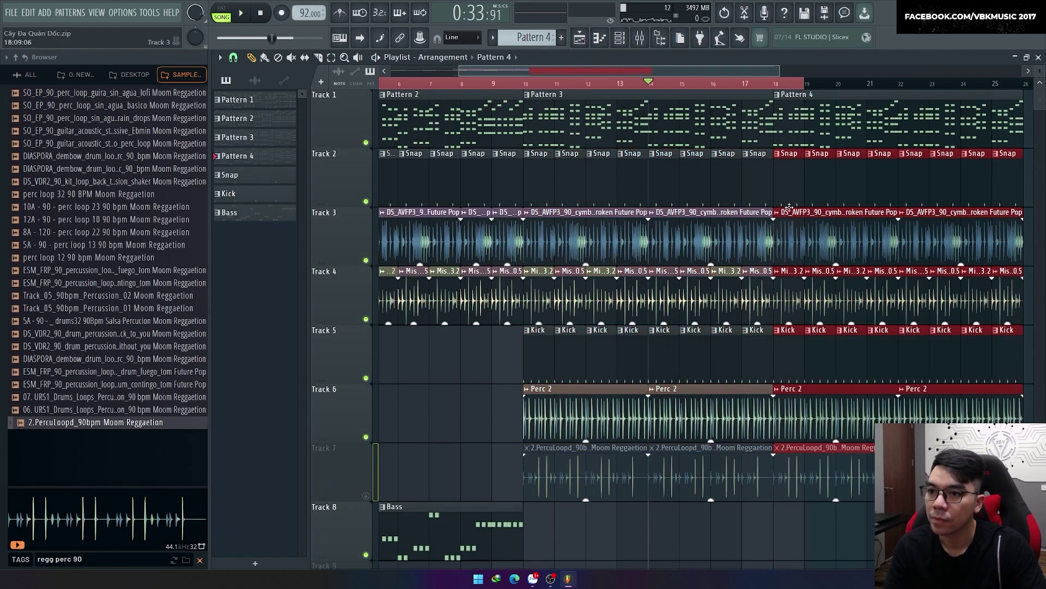
Open Pattern 4's Pluck notes and lower the third to fifth chords of bar 1 to E3, B3, F4, G4 and B4.
double_click(776, 93)
key(space)
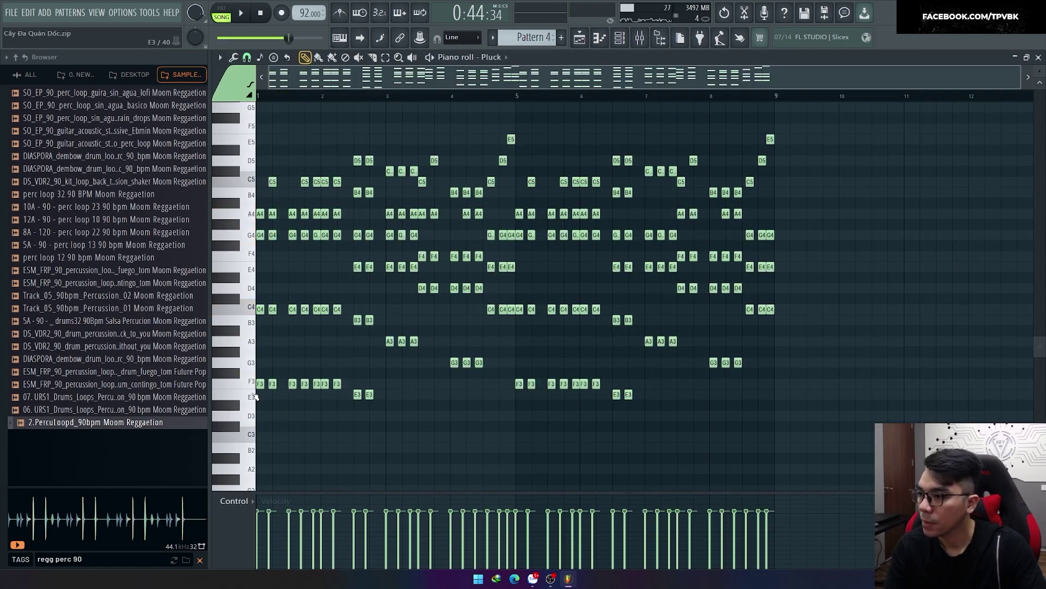
scroll(262, 398, up, 4)
drag(339, 419, 416, 180)
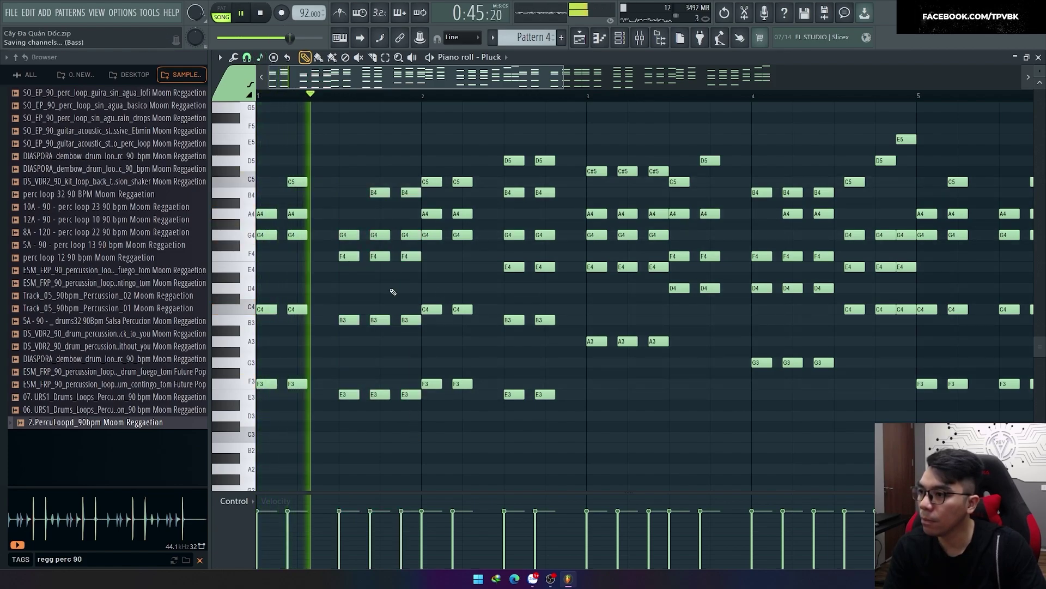
key(space)
Lower the F4 notes of bar 1's three E3 chords to D4 and play the result.
drag(347, 282, 377, 264)
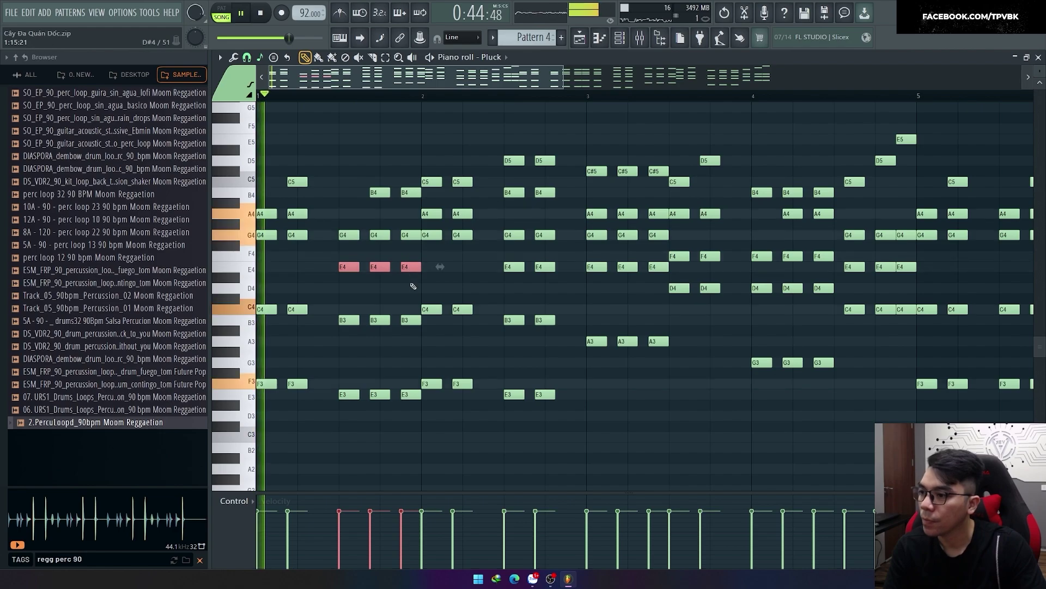
ctrl+click(347, 289)
key(space)
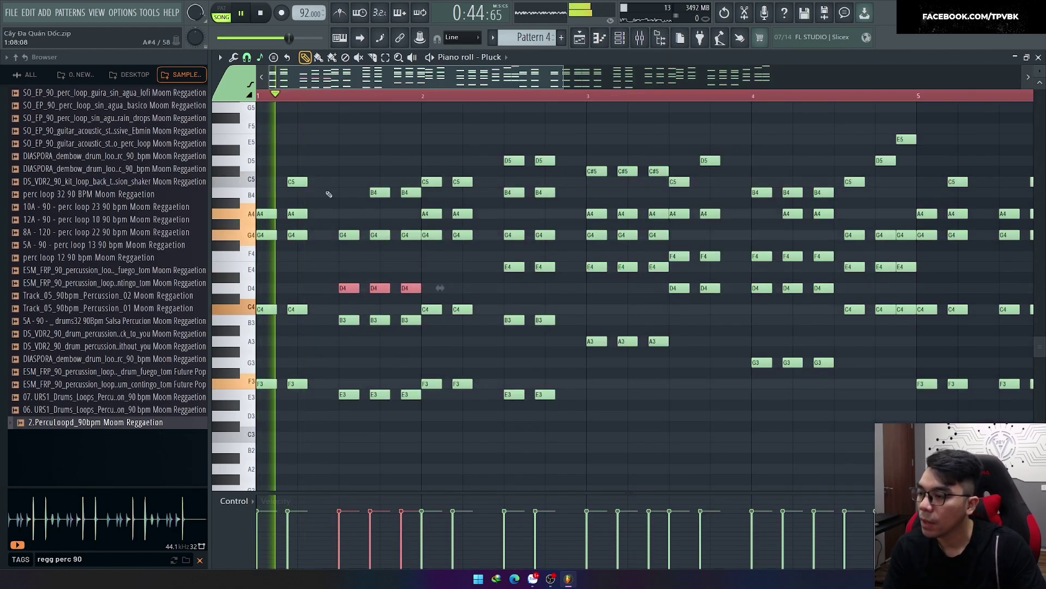
scroll(305, 169, up, 1)
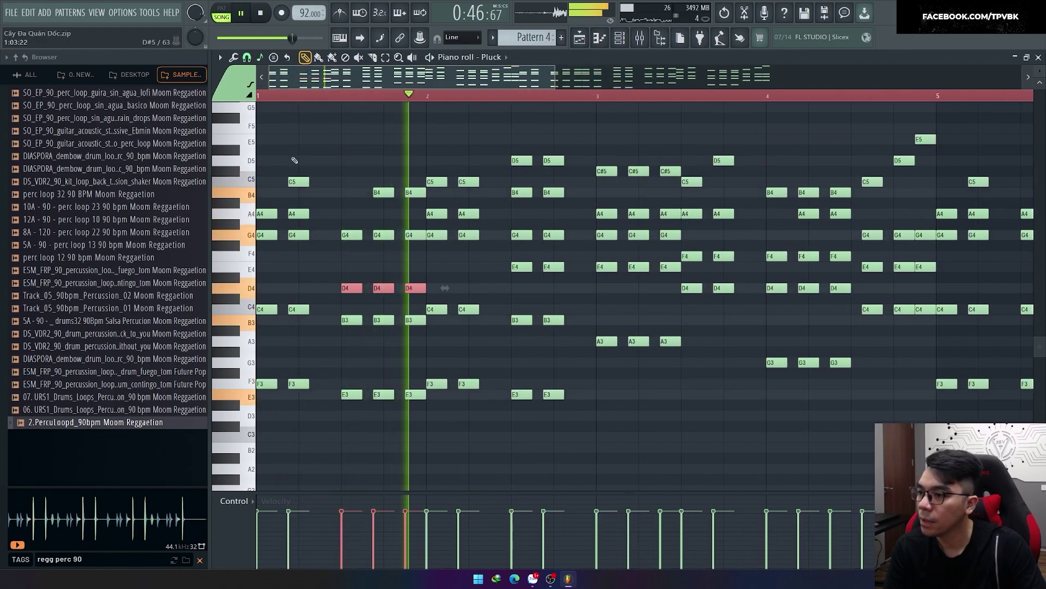
Set the piano roll snap to Step and add an E4 note to each of bar 1's two F3 chords.
key(space)
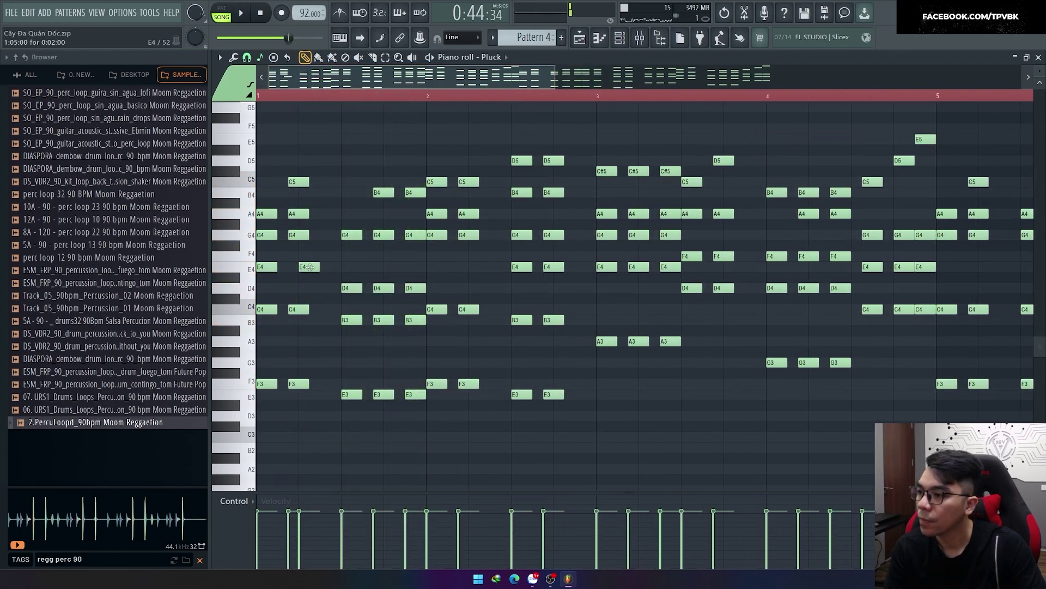
click(246, 57)
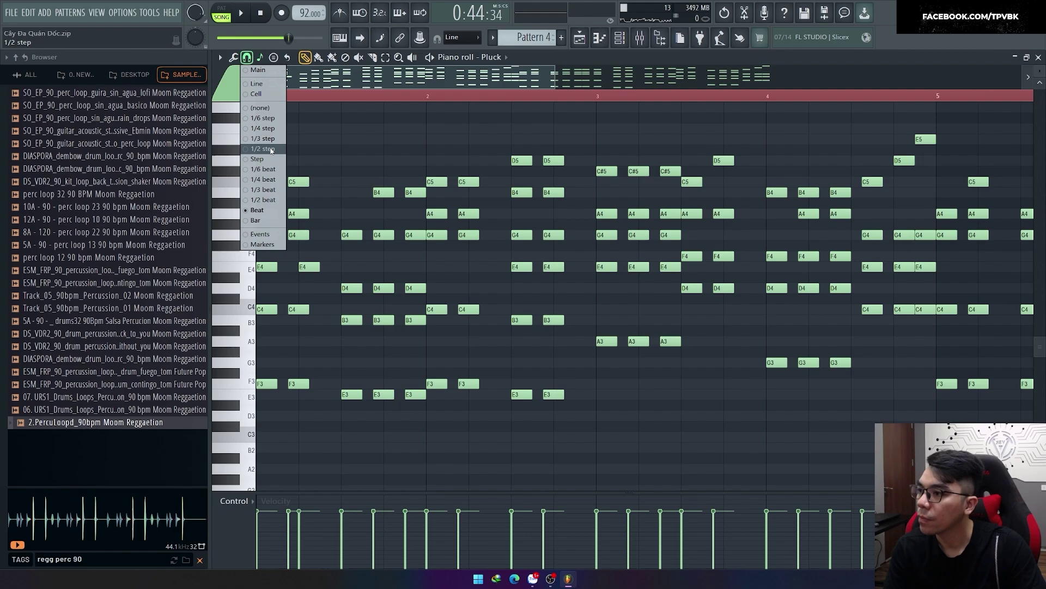
click(271, 201)
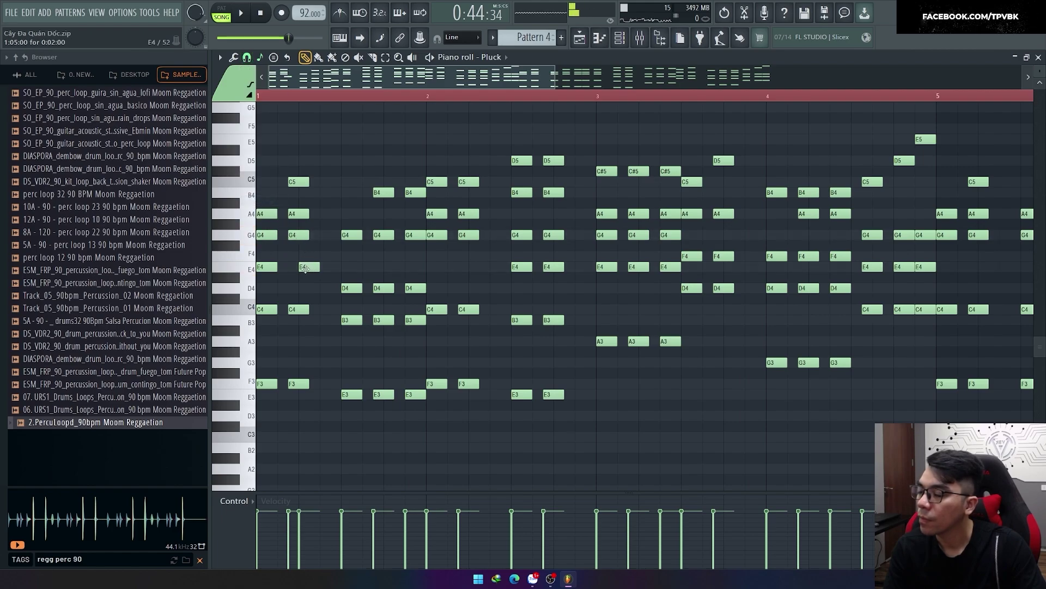
click(247, 57)
click(263, 159)
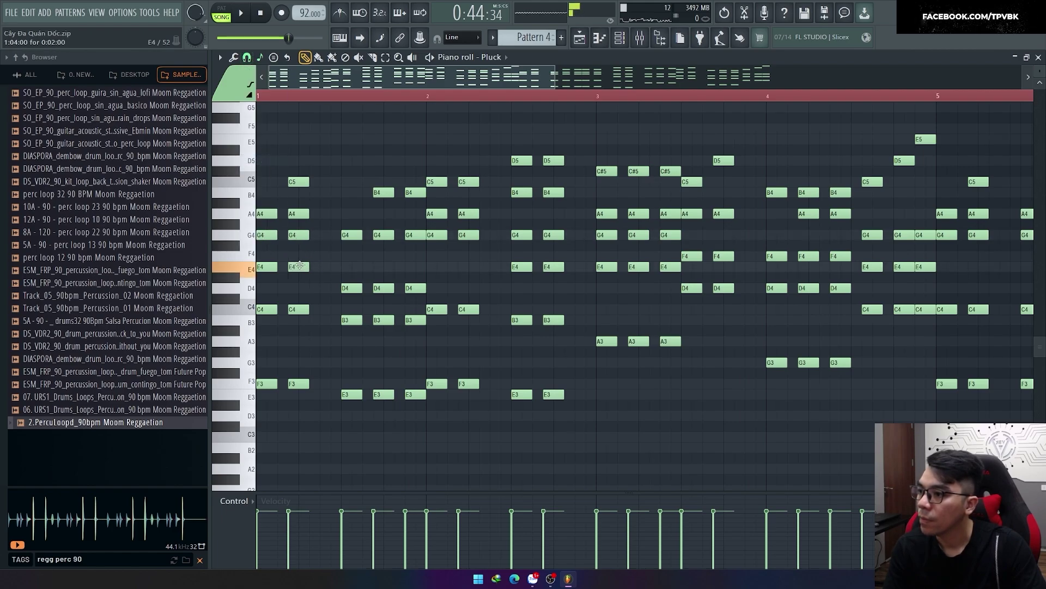
Revoice the first chord of bar 2 as D3, A3, D4, F4 and A4, and play the result.
scroll(375, 426, down, 2)
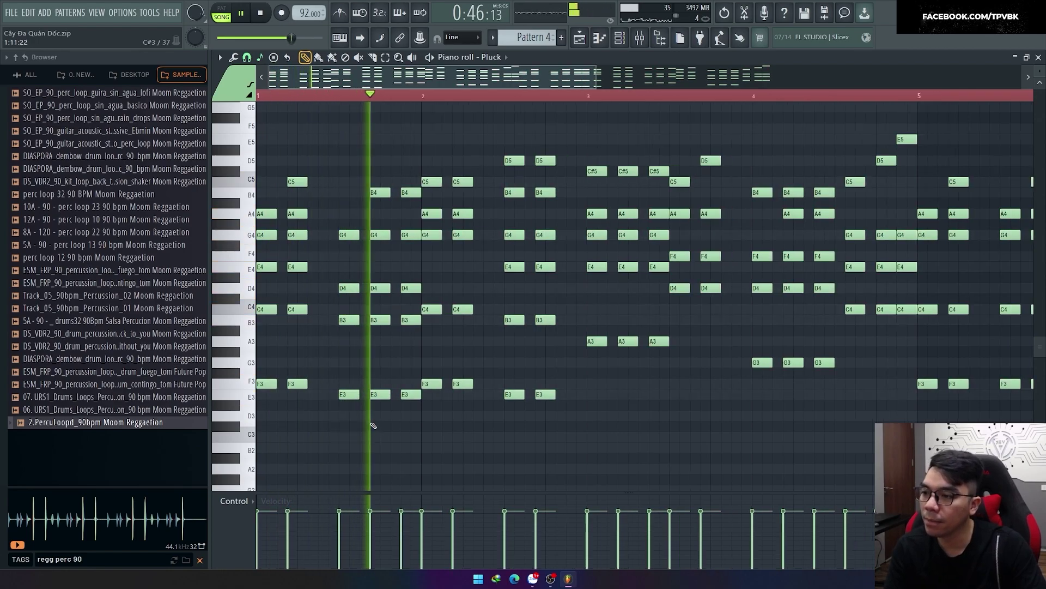
scroll(376, 418, up, 2)
key(space)
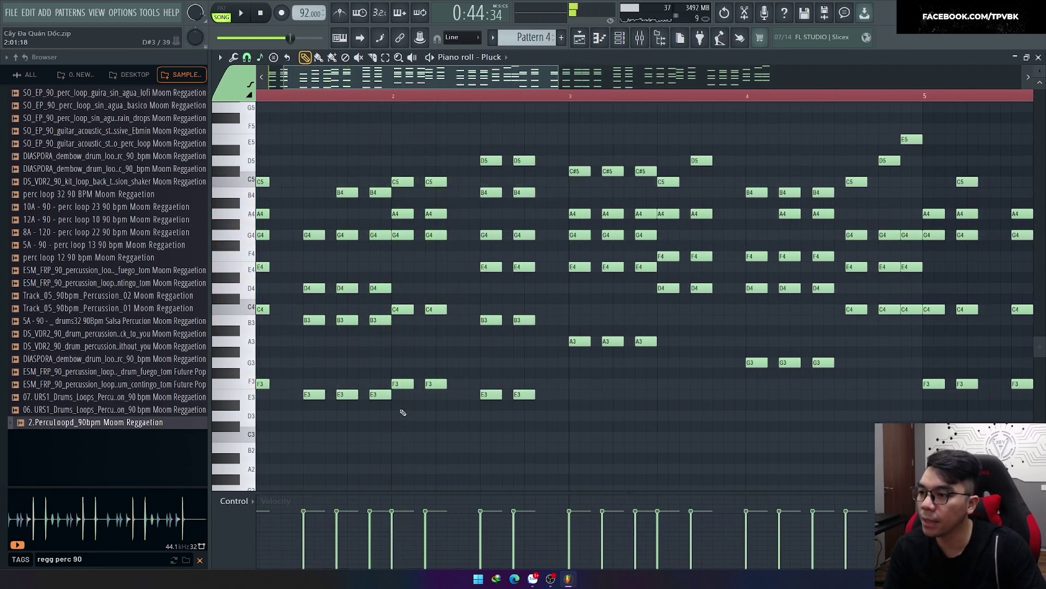
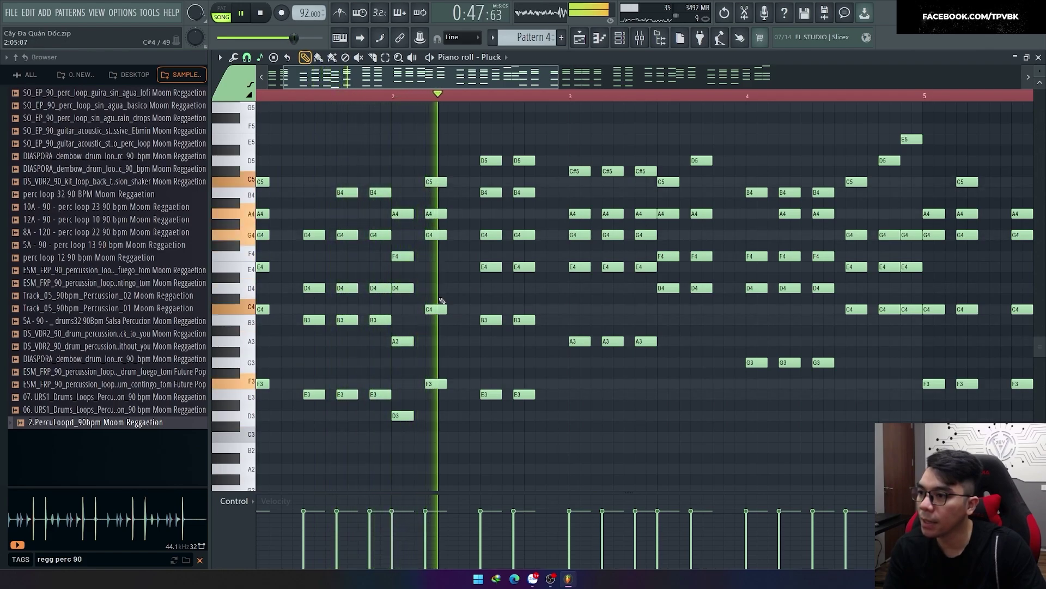
key(space)
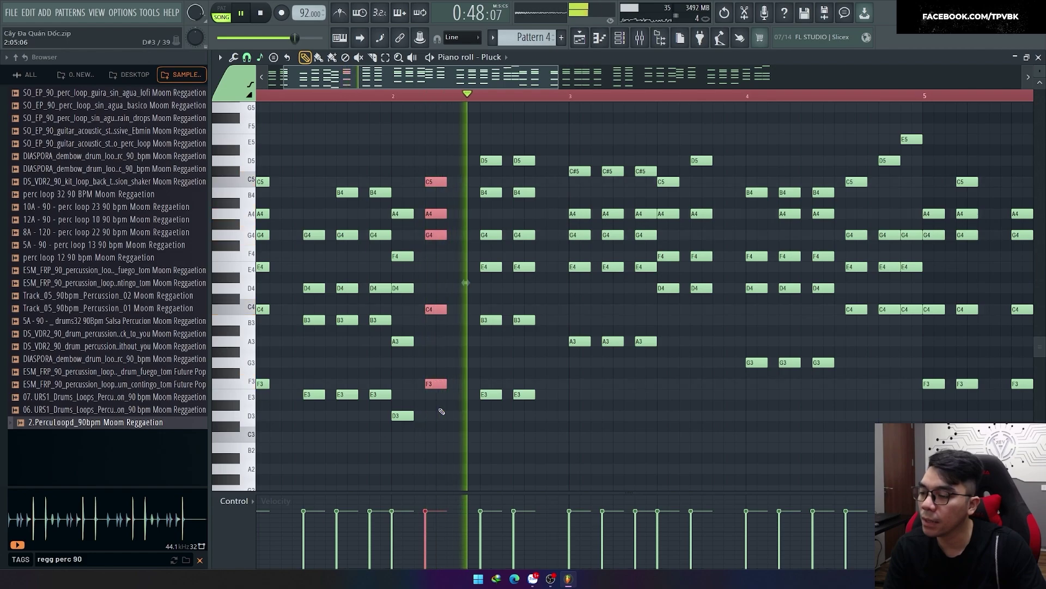
Move bar 2's second chord one step later and revoice it as G3, D4, G4, B4 and D5.
key(space)
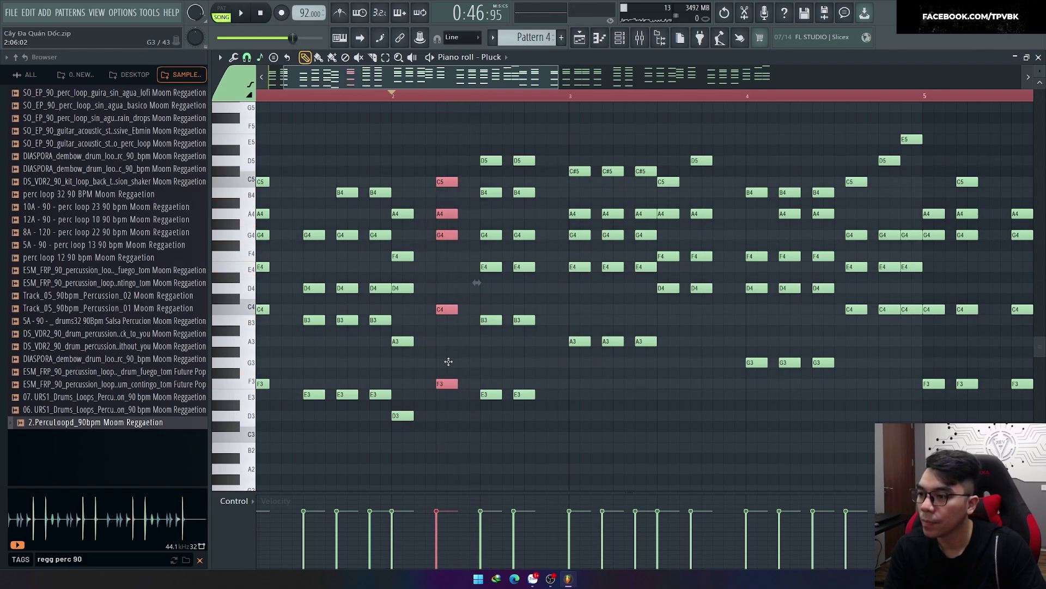
key(ctrl+d)
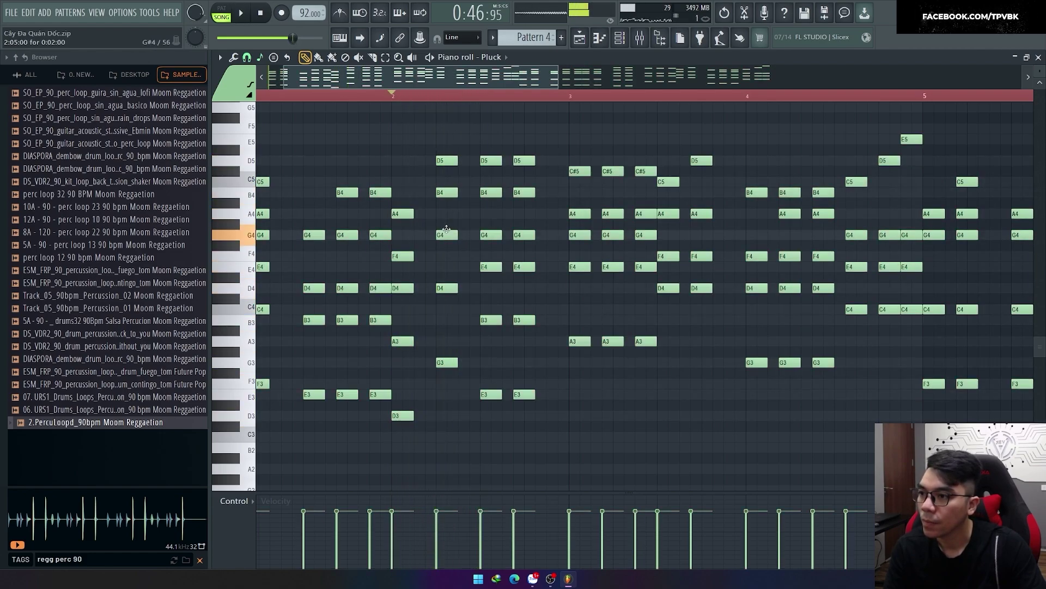
key(space)
Copy bar 2's D3, A3, D4, F4 and A4 chord three steps later and shorten the copy to one step.
scroll(407, 229, up, 2)
drag(403, 441, 420, 206)
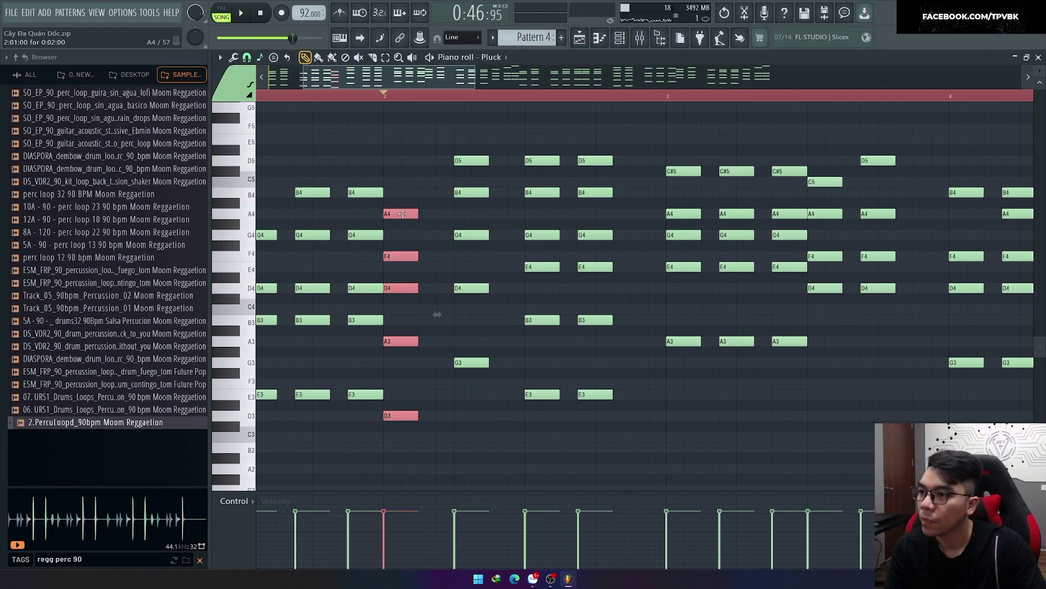
key(space)
drag(490, 315, 471, 319)
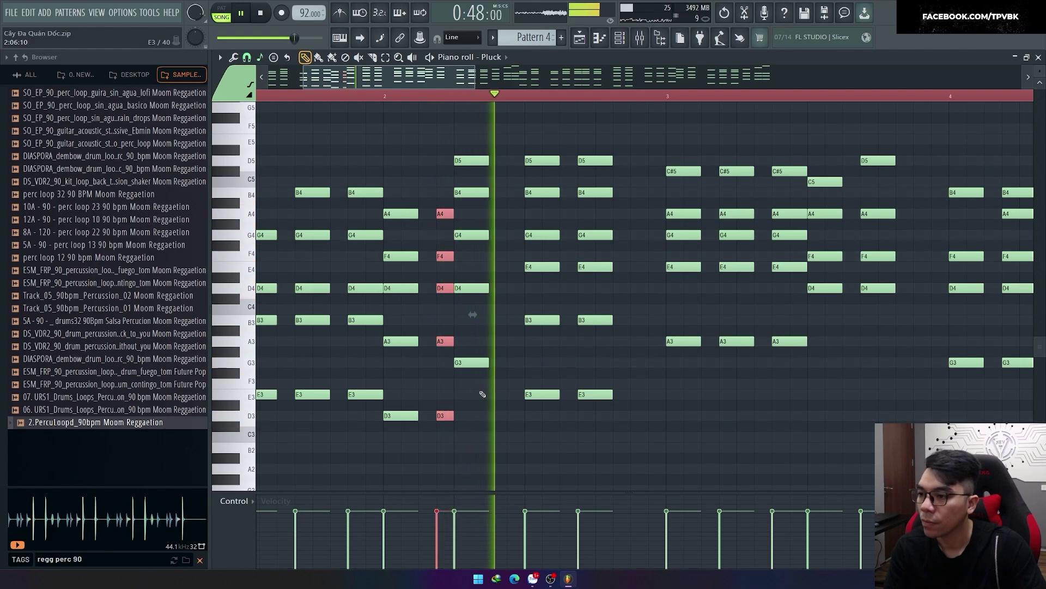
Duplicate bar 2's G3 chord directly after itself, delete the two E3 chords that follow, and play the result.
drag(470, 409, 479, 155)
key(space)
key(ctrl+b)
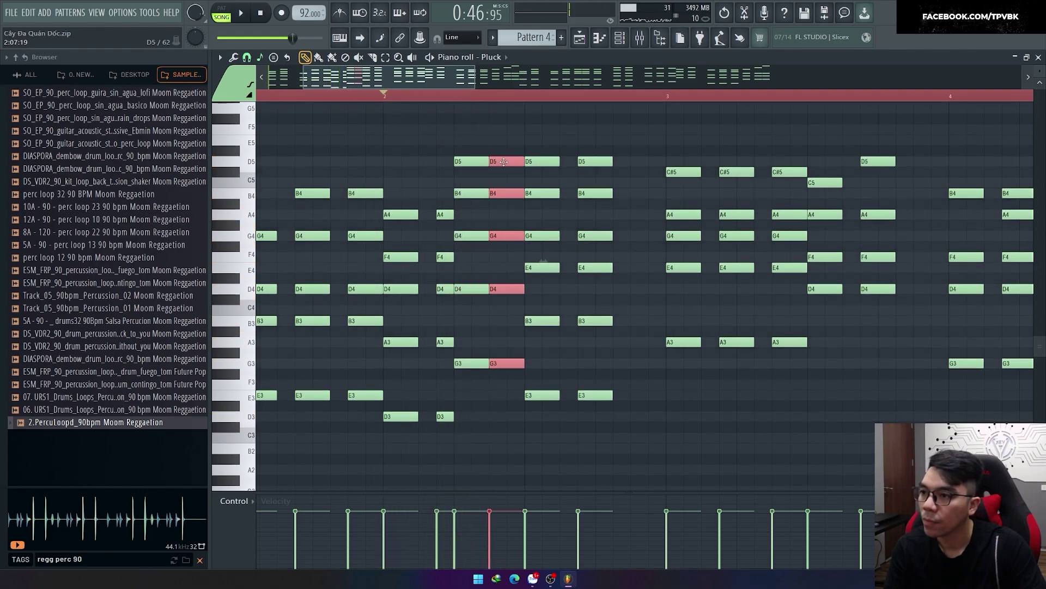
drag(526, 415, 645, 139)
key(Delete)
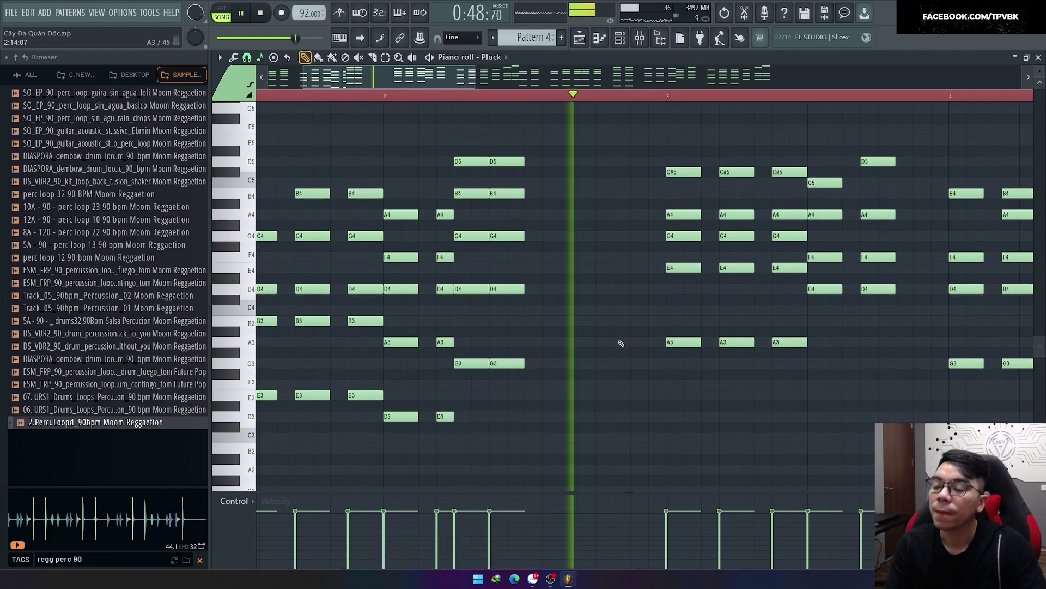
key(space)
Delete the chords of bars 3 and 4 except the three closing C4 chords, and move those into the end of bar 2.
scroll(619, 371, down, 6)
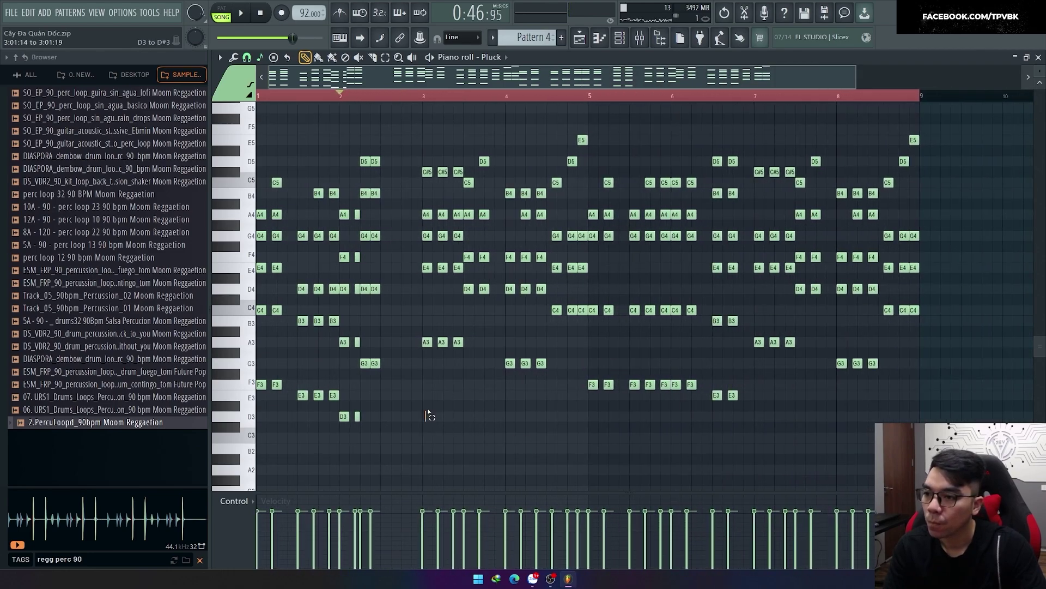
drag(426, 421, 549, 134)
key(Delete)
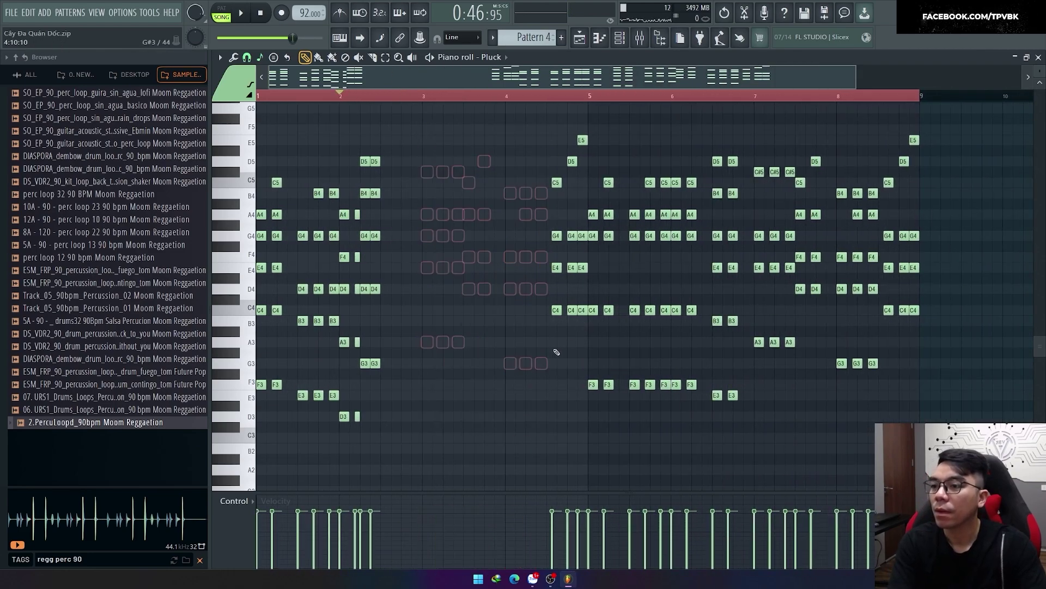
drag(520, 326, 588, 127)
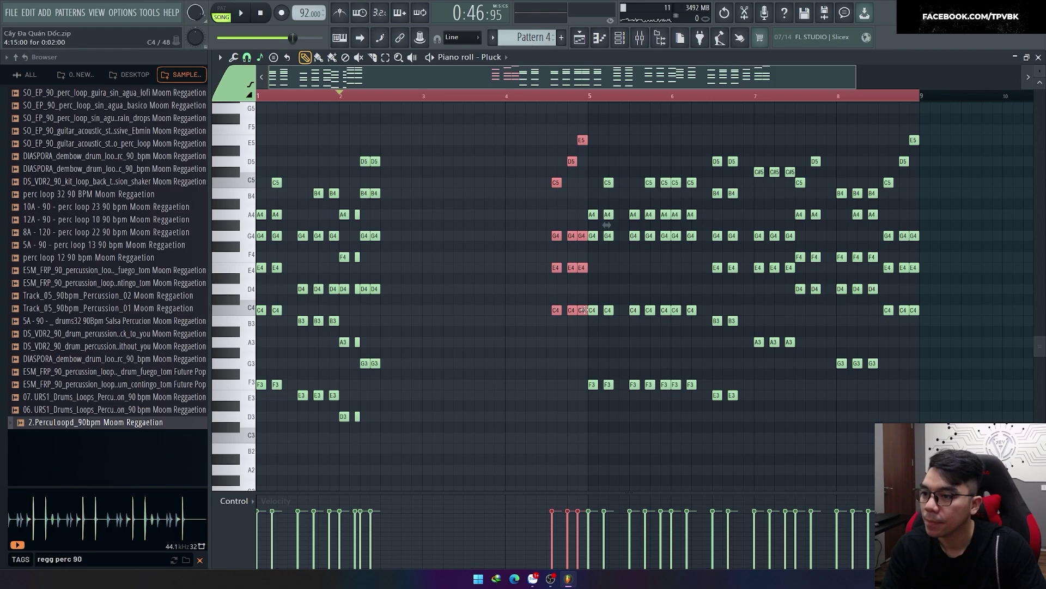
Delete all Pluck chords in bars 5 to 8 of Pattern 4.
key(ctrl+a)
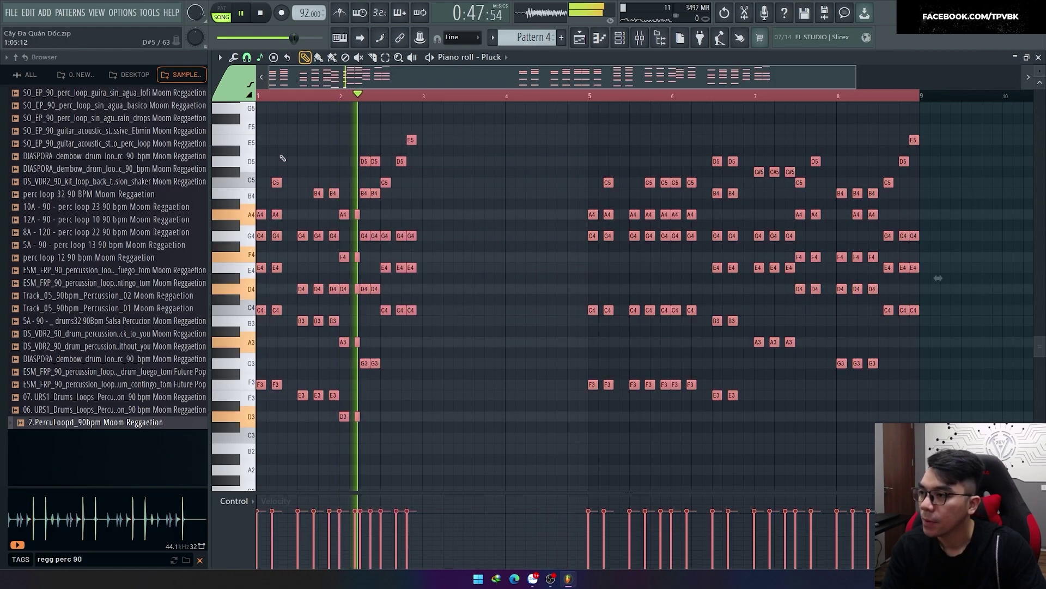
drag(600, 460, 753, 284)
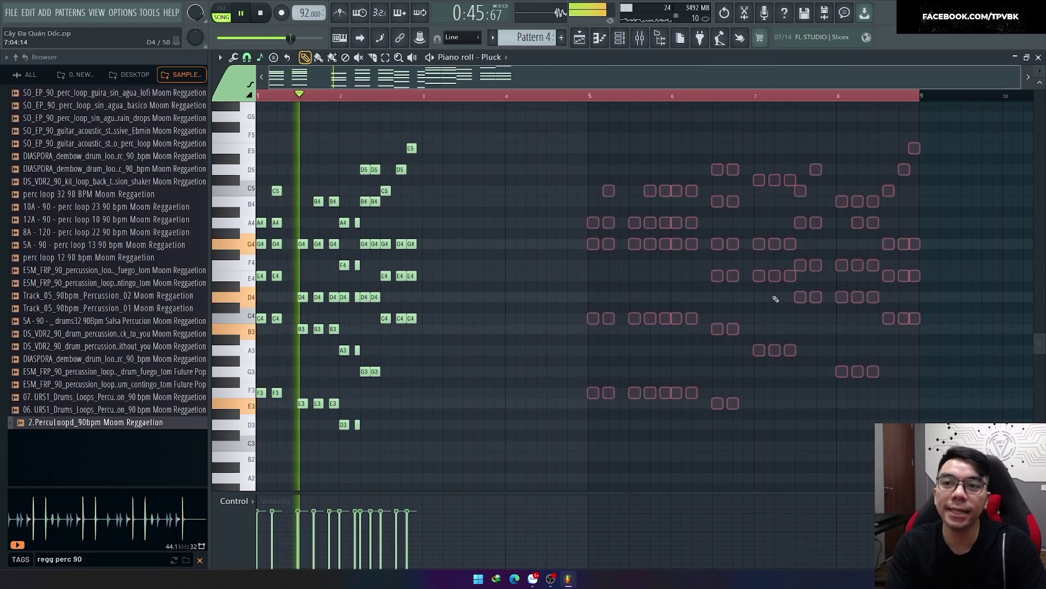
key(Delete)
Duplicate the two-bar Pluck progression of bars 1–2 into bars 3–4.
scroll(254, 240, up, 2)
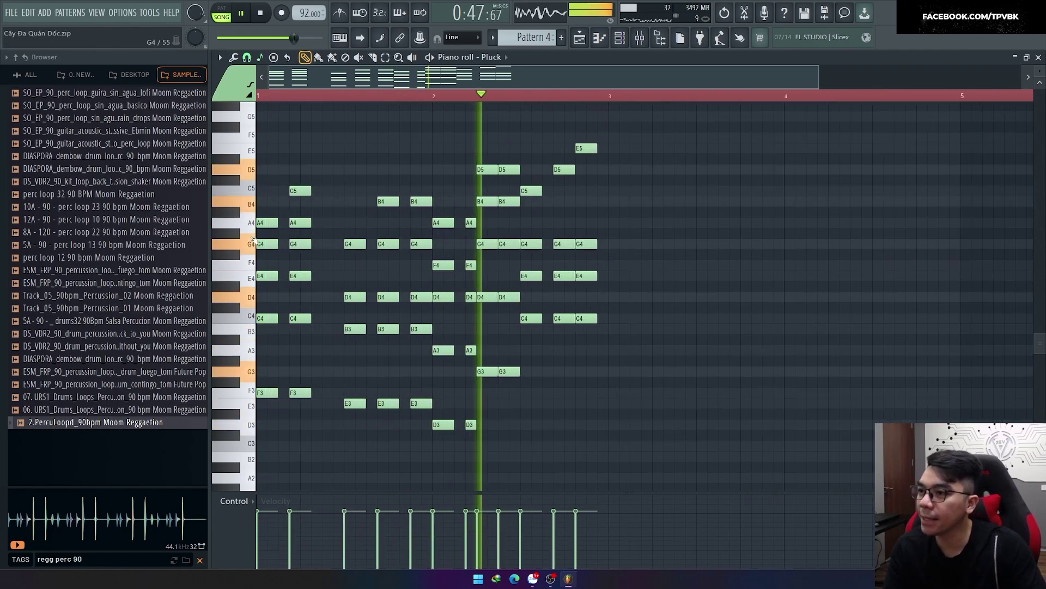
key(ctrl+a)
key(ctrl+b)
key(ctrl+a)
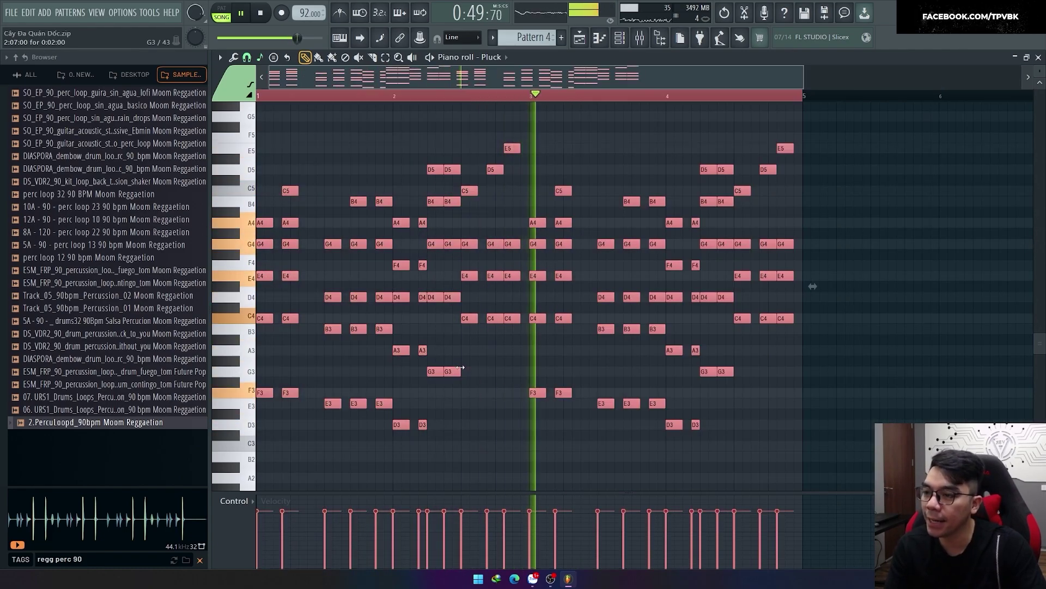
scroll(680, 458, down, 2)
drag(757, 473, 268, 423)
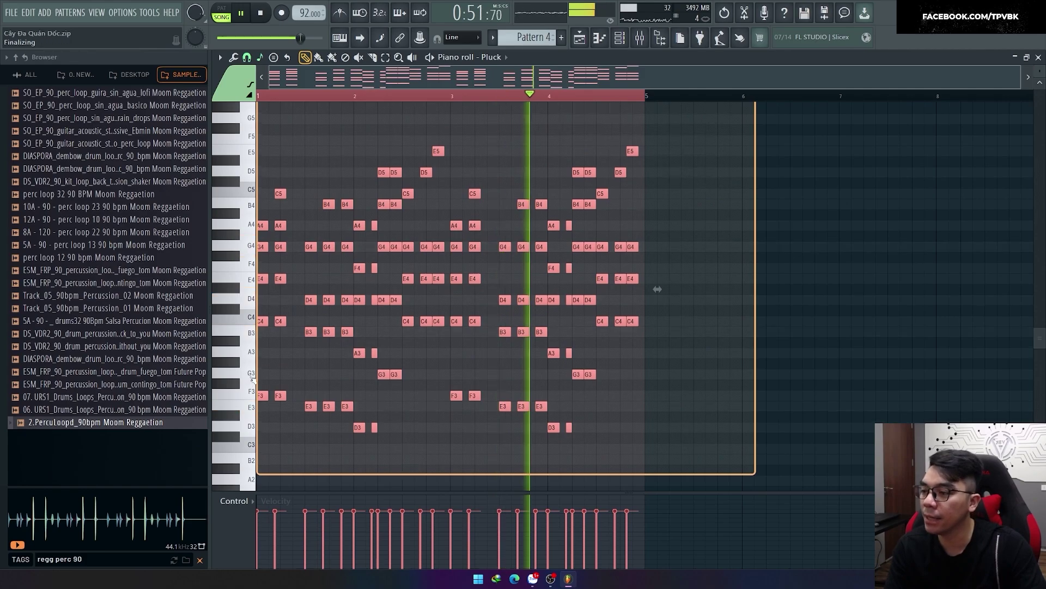
Copy the chords of bars 3–4 into bars 5–6 to extend Pattern 4 to six bars.
scroll(268, 423, up, 1)
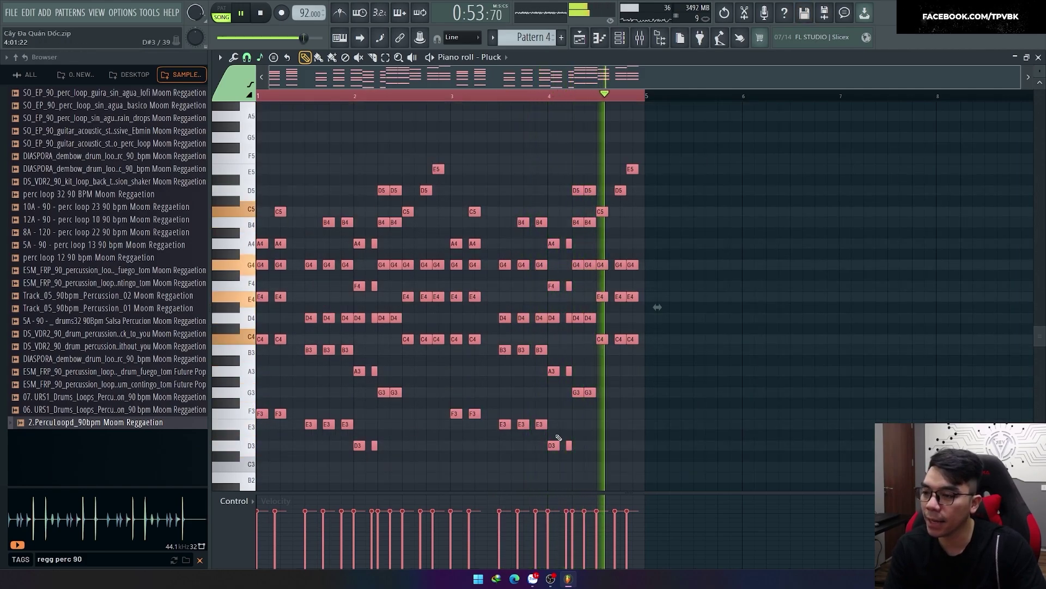
drag(725, 488, 471, 122)
drag(473, 414, 821, 414)
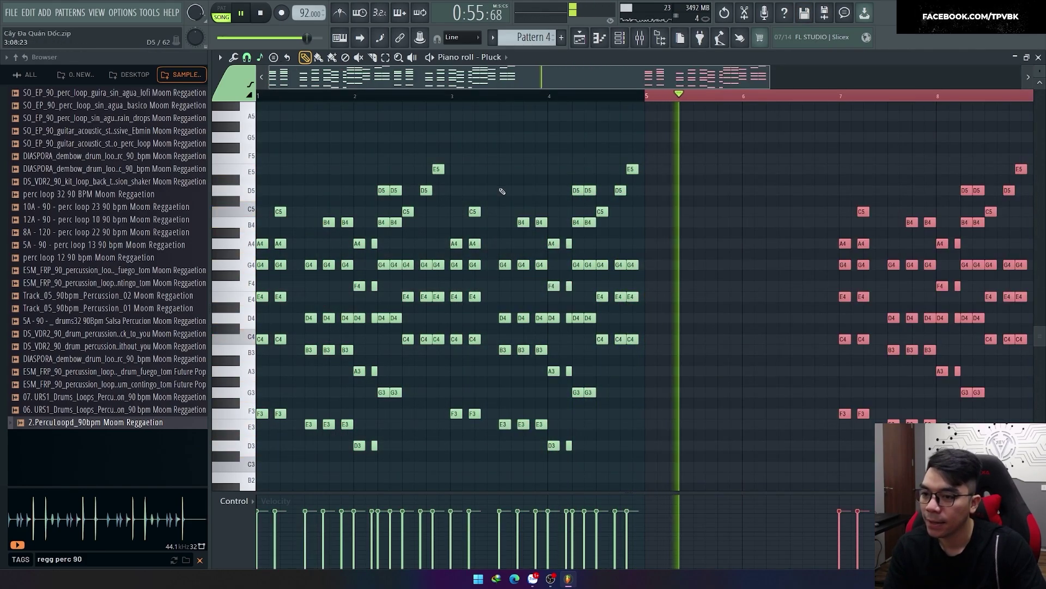
key(space)
key(F6)
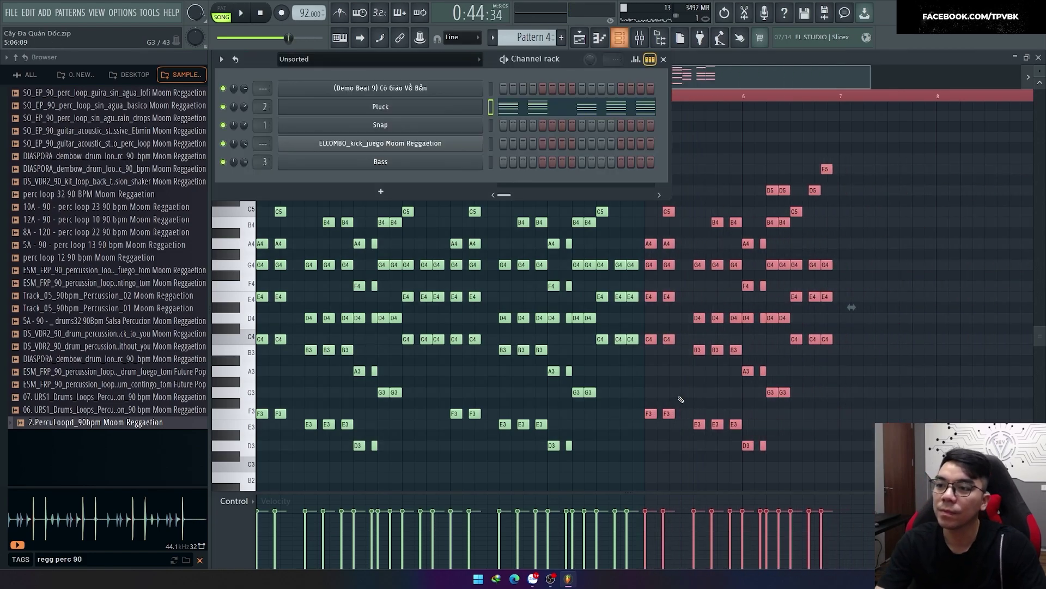
In the playlist, remove the Snap clips on Track 2 that extend past the end of Pattern 4 at bar 24.
key(F5)
key(space)
scroll(575, 195, up, 3)
key(ctrl+z)
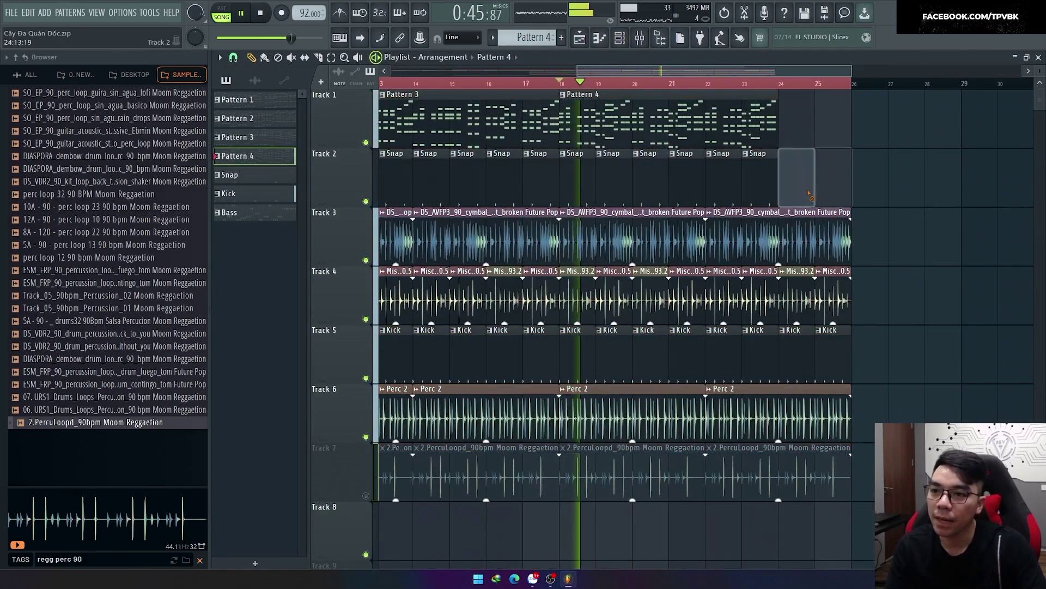
right_click(797, 203)
right_click(831, 202)
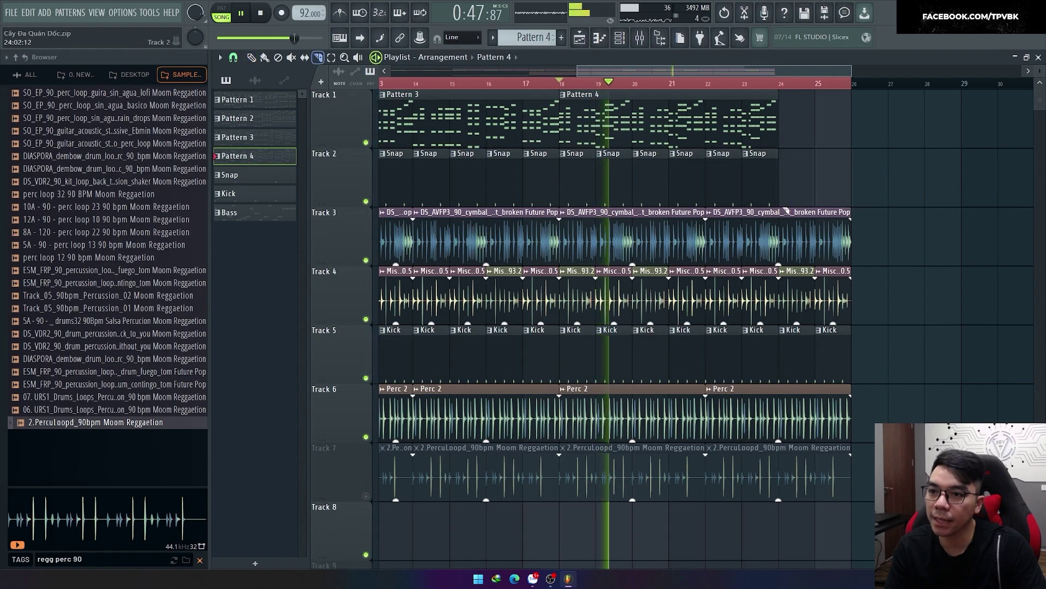
Cut the loops and Kick clips on Tracks 3 to 7 at bar 24 and remove everything after it.
right_click(818, 474)
right_click(818, 414)
right_click(817, 355)
right_click(817, 297)
right_click(823, 240)
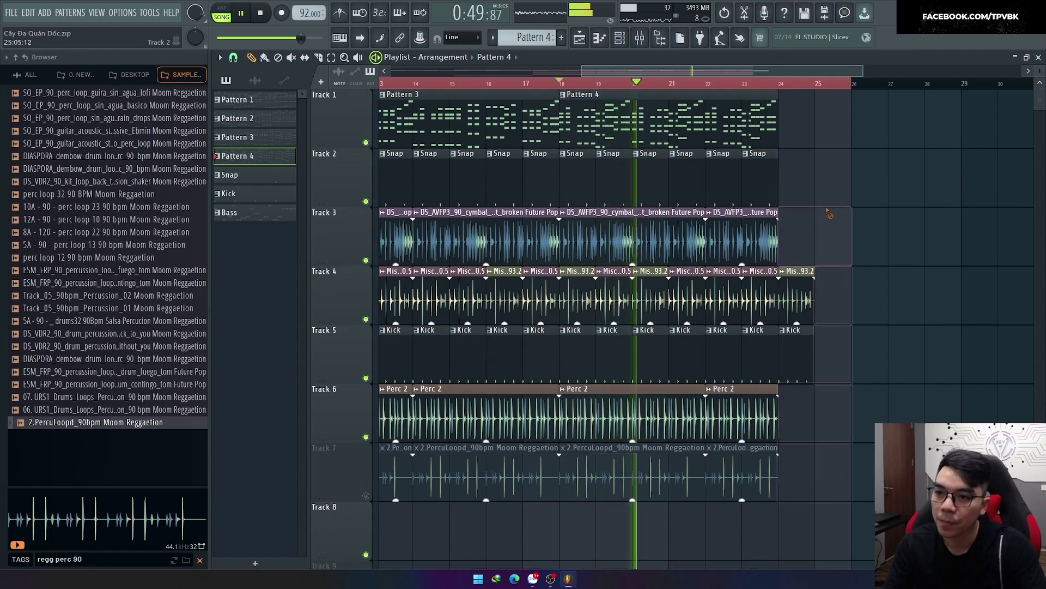
Create an automation clip for the mix level of Kickstart 2 on the Sidechain mixer track.
scroll(823, 283, down, 1)
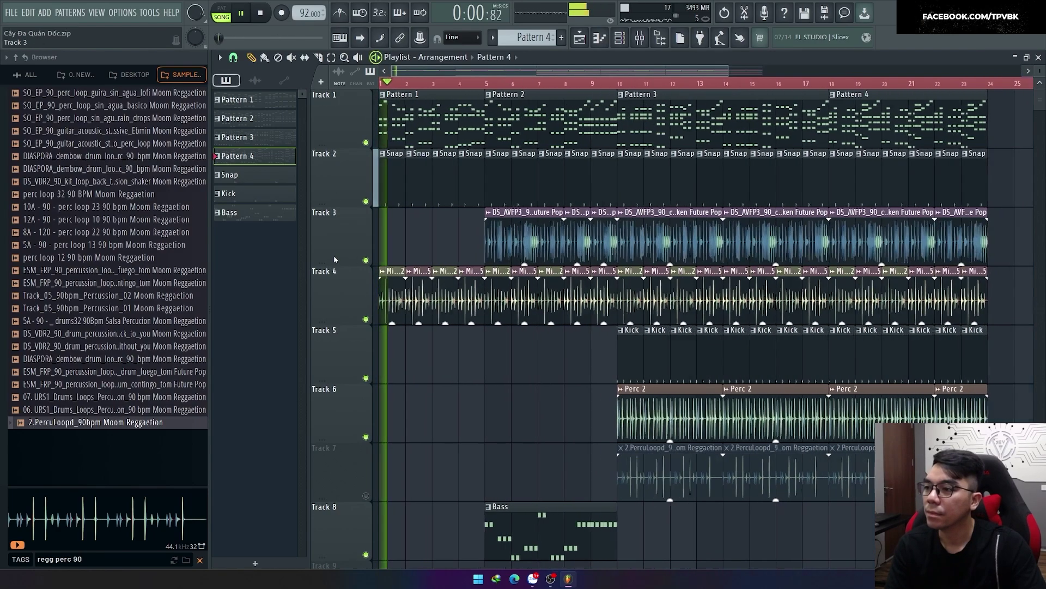
key(F9)
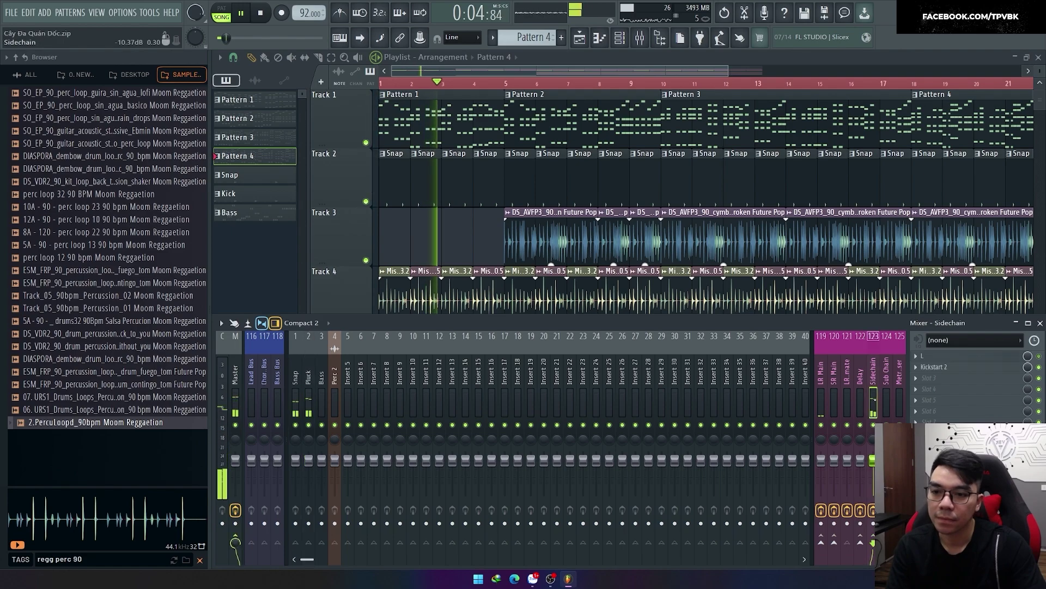
right_click(1028, 367)
click(976, 431)
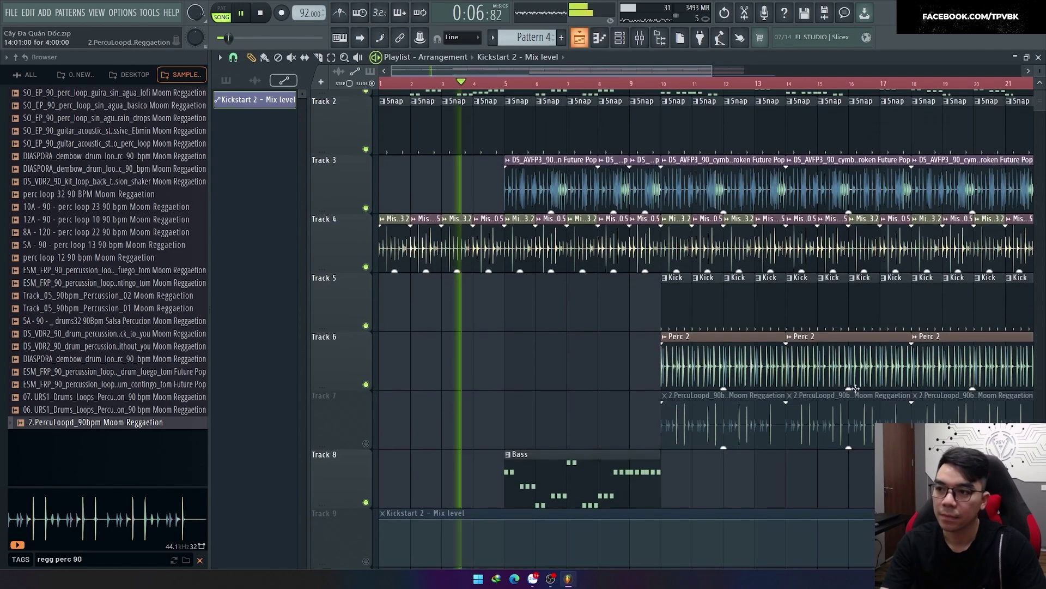
Lower the Kickstart 2 mix level automation from the start to bar 9 and ramp it up to maximum at bar 10.
drag(381, 397, 383, 427)
drag(632, 419, 630, 427)
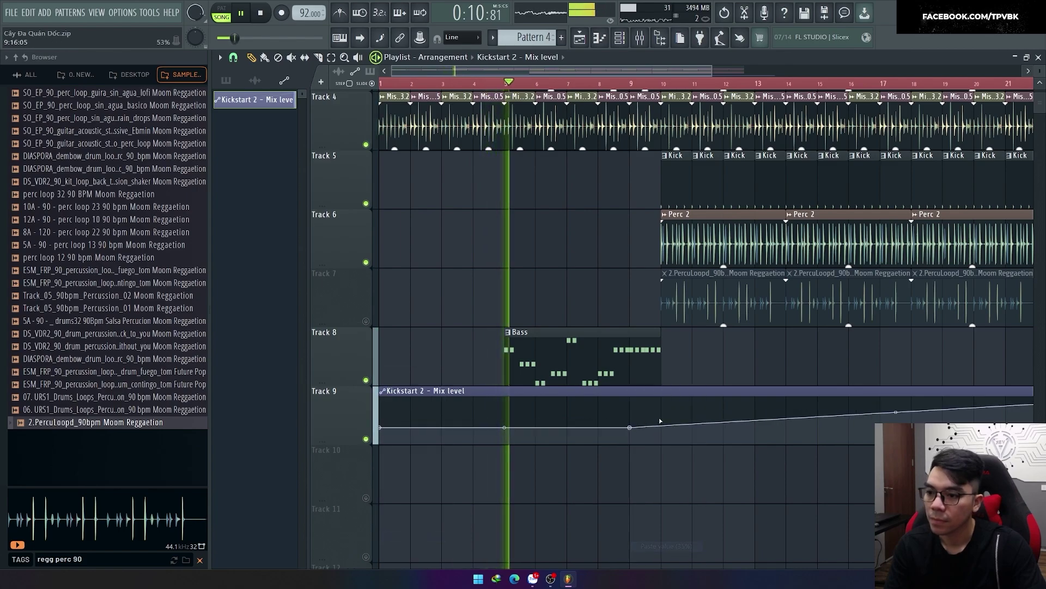
scroll(549, 357, down, 1)
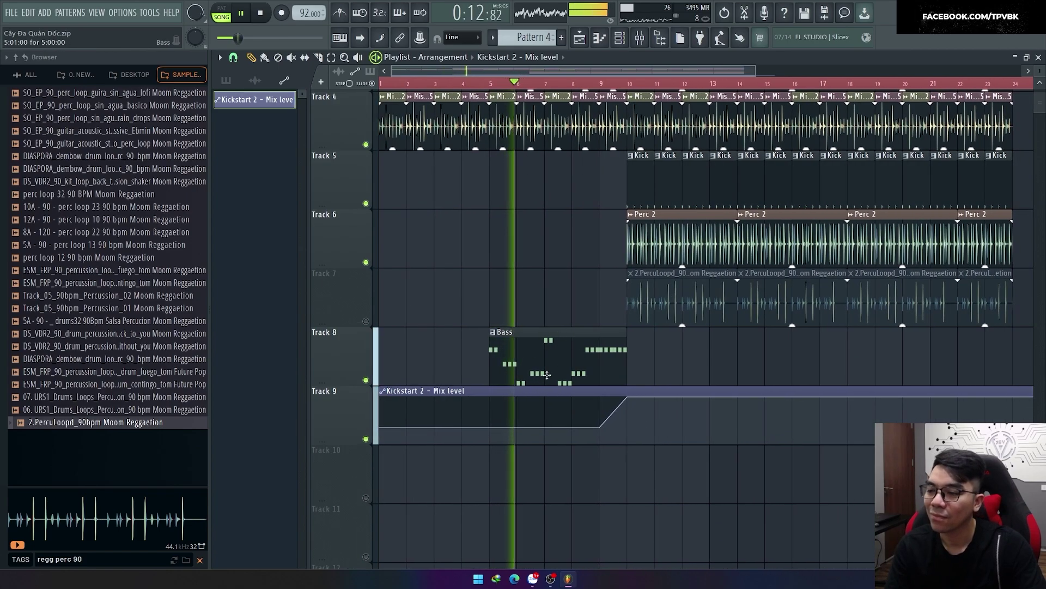
Copy the Bass clip on Track 8 to bar 10 and make the copy a unique pattern.
drag(549, 357, 685, 364)
double_click(623, 337)
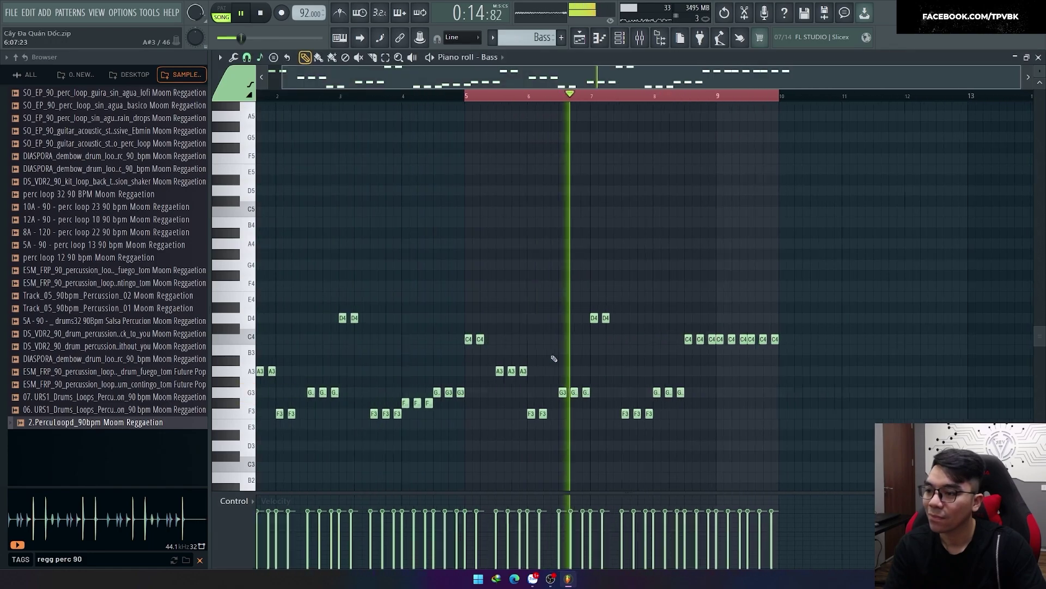
key(F7)
right_click(635, 332)
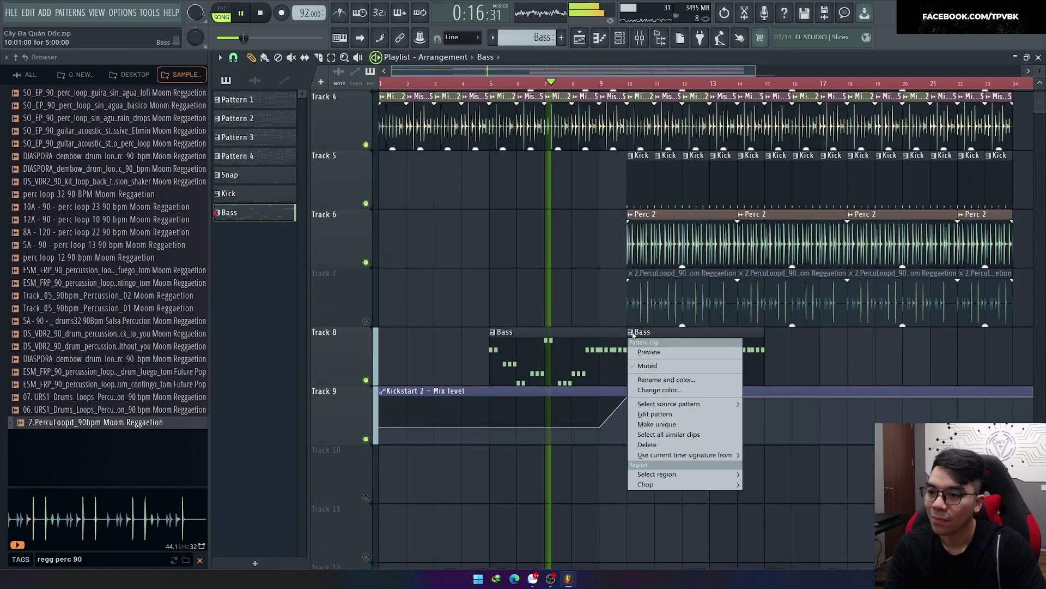
click(654, 414)
Copy all notes from C4 downwards in Pattern 3's Pluck part.
scroll(648, 418, up, 3)
key(F7)
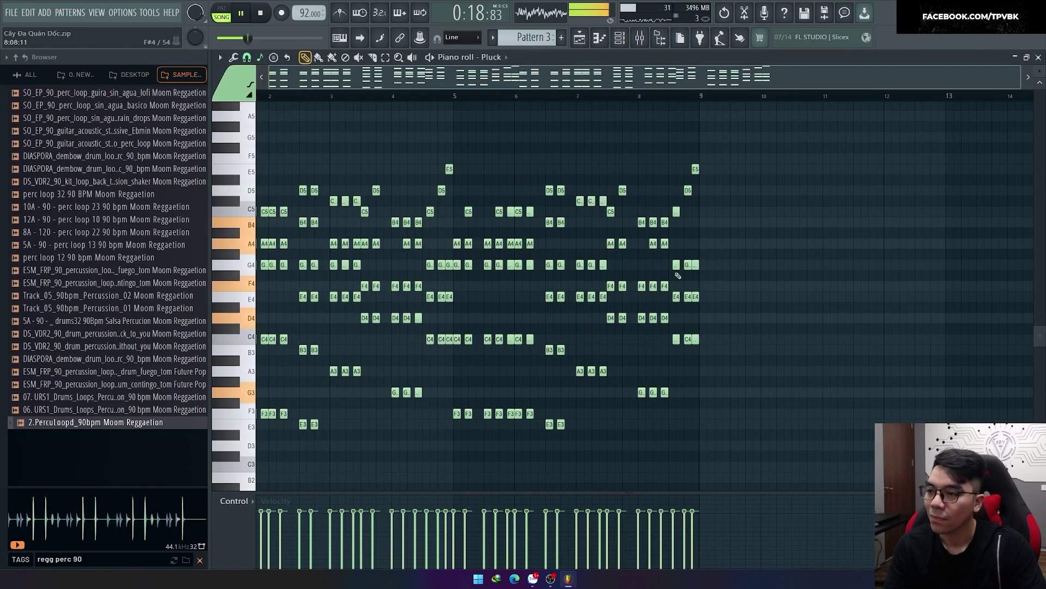
drag(844, 470, 178, 348)
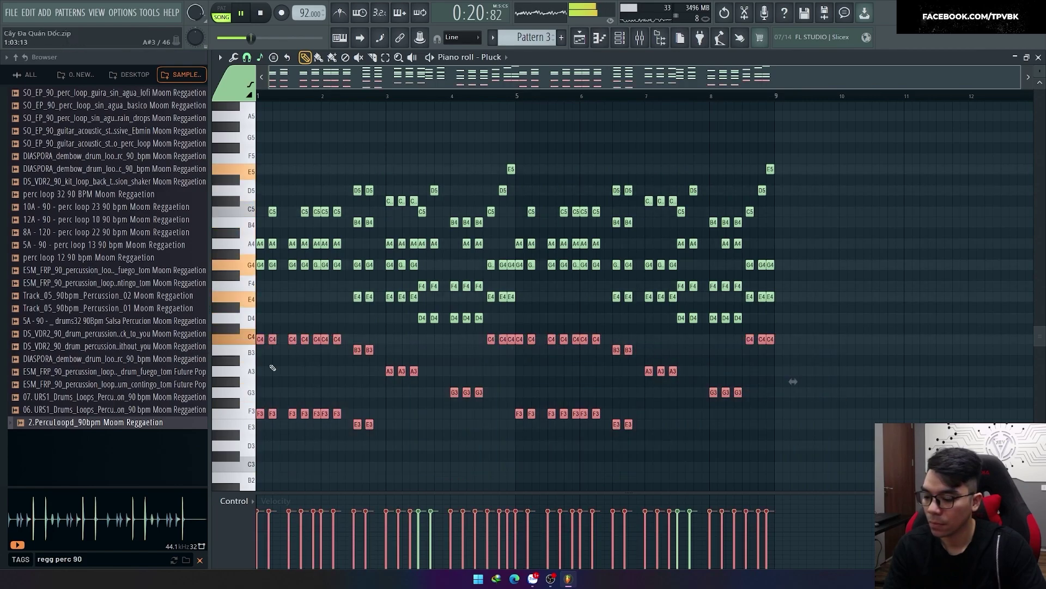
key(F7)
Replace all notes of Bass #2 with the copied Pluck notes and delete the C4 and B3 notes above the roots.
scroll(637, 524, down, 4)
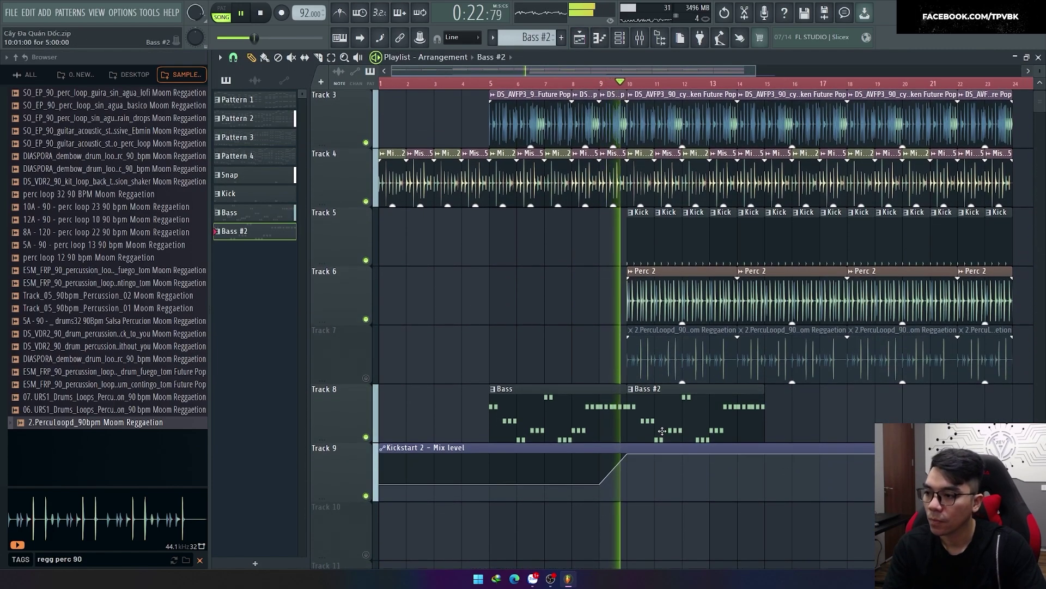
double_click(544, 425)
key(space)
key(ctrl+a)
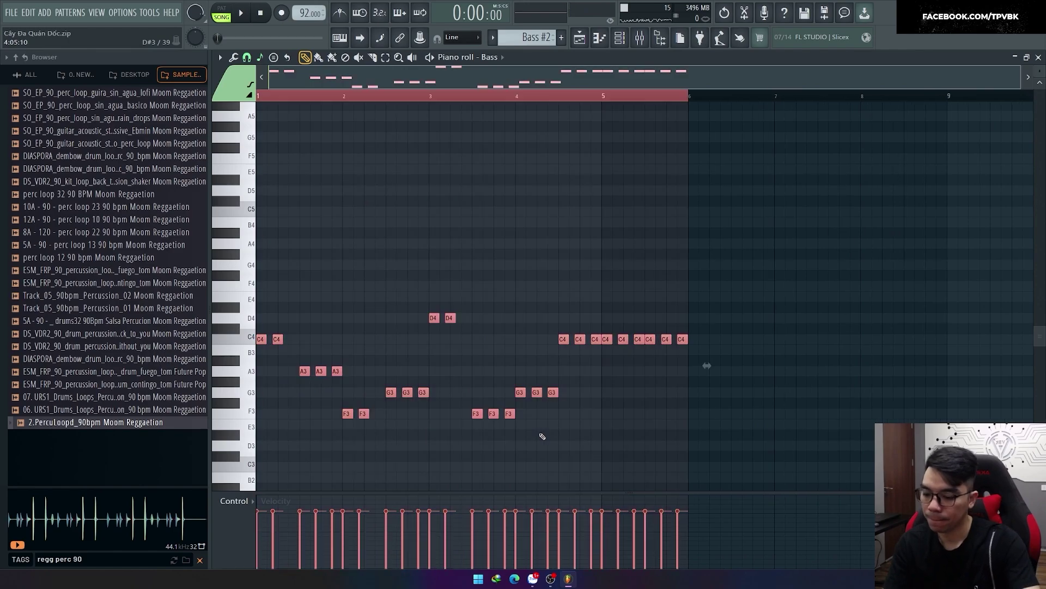
right_click(364, 339)
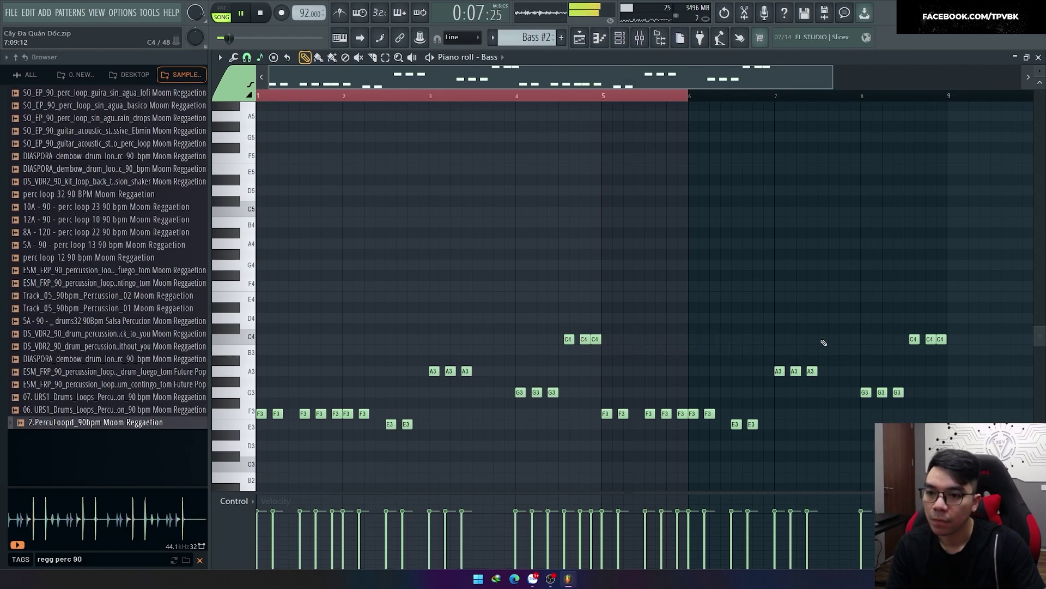
scroll(824, 343, up, 2)
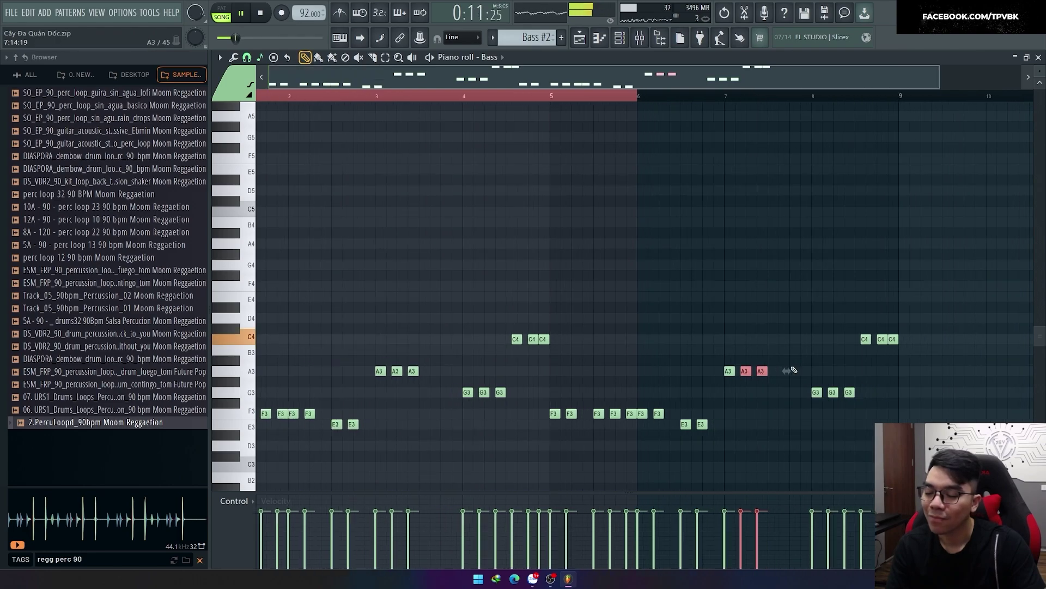
Play the arrangement from bar 10 to hear the Bass #2 line with the drums and chords.
key(F5)
scroll(522, 159, up, 2)
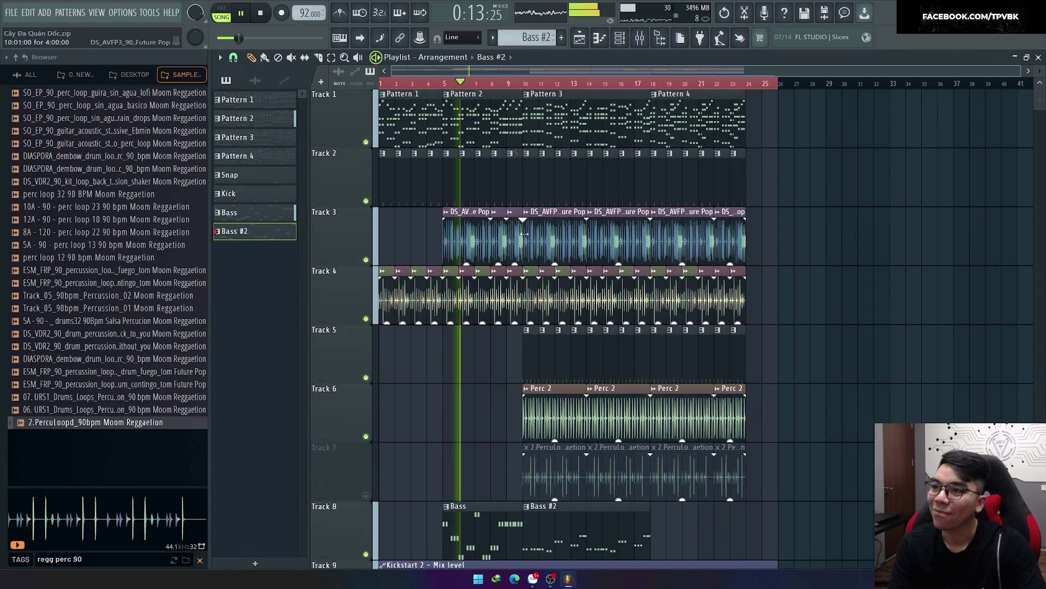
scroll(537, 266, down, 4)
scroll(537, 266, up, 4)
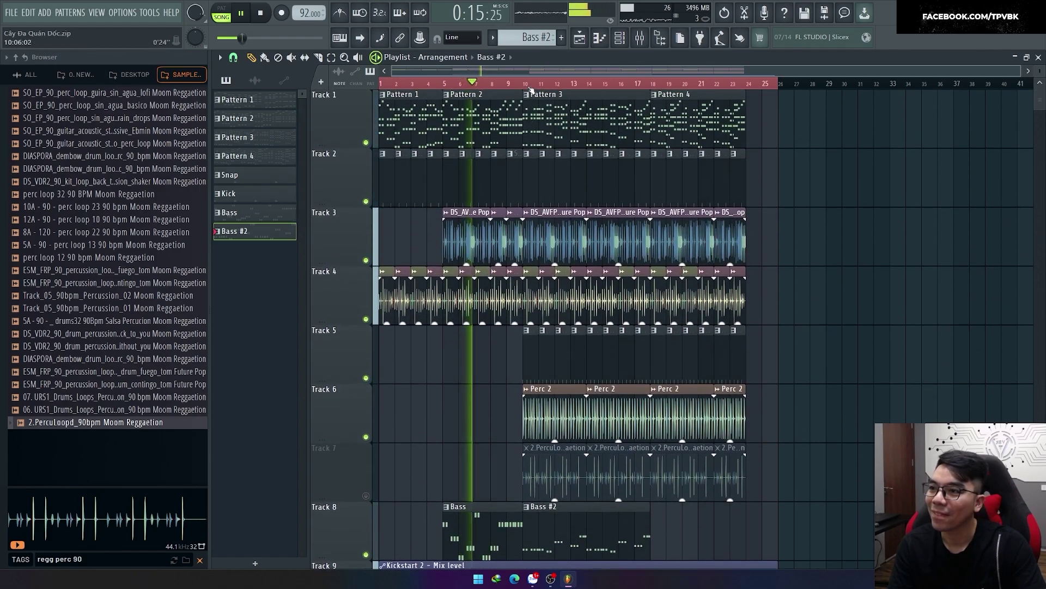
click(522, 83)
scroll(521, 83, up, 1)
scroll(496, 382, down, 3)
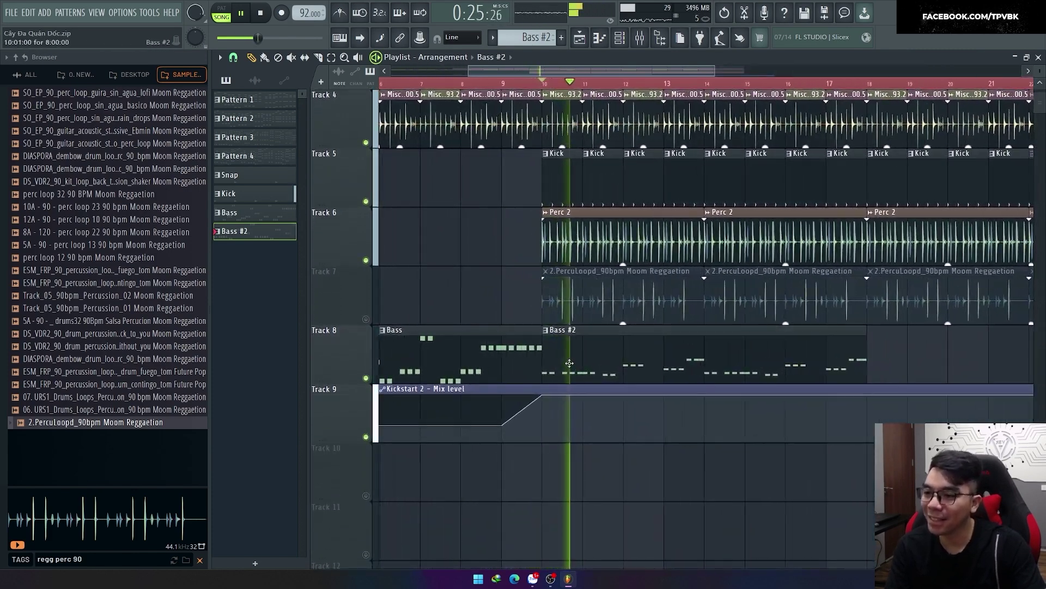
Add an extra F3 note after the second note of bar 1 in Bass #2 and play the result.
key(F7)
scroll(270, 387, up, 5)
key(space)
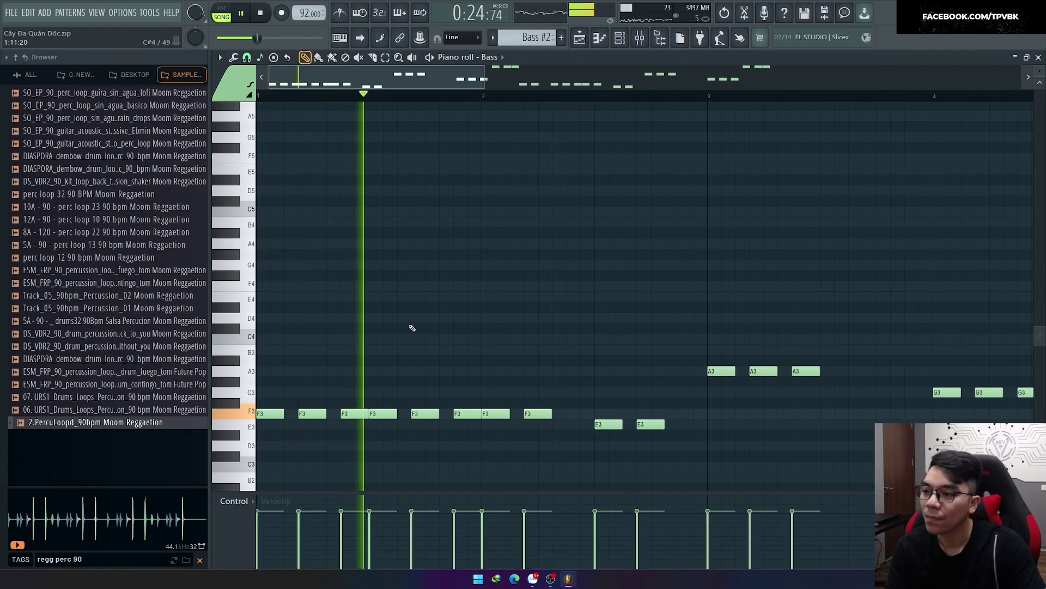
Fill the gaps in bar 2 of Bass #2 with another F3 before the E3 notes and a third E3 at the end.
scroll(420, 415, down, 2)
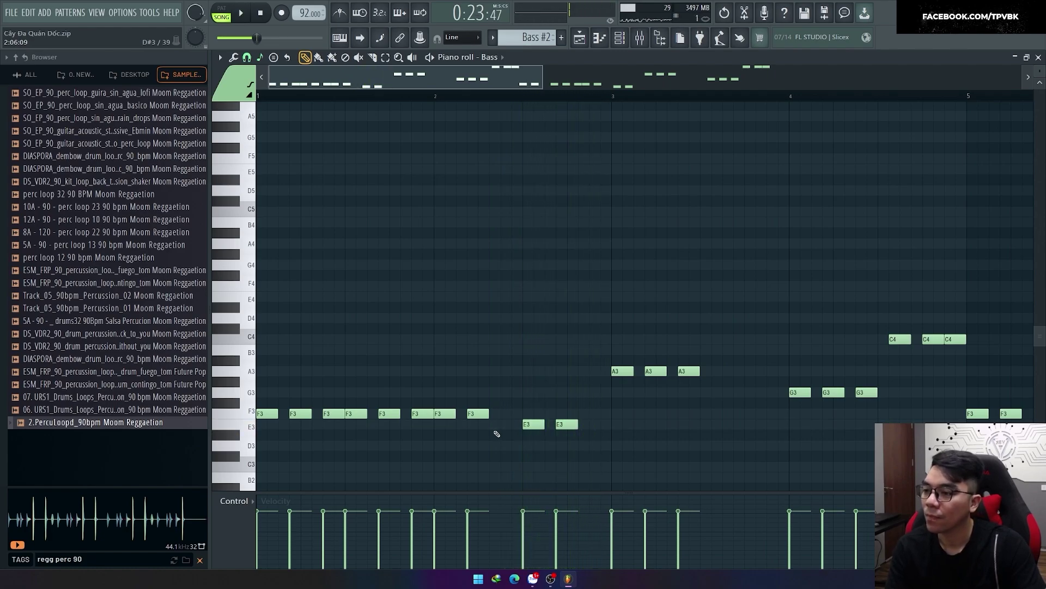
click(509, 414)
click(595, 424)
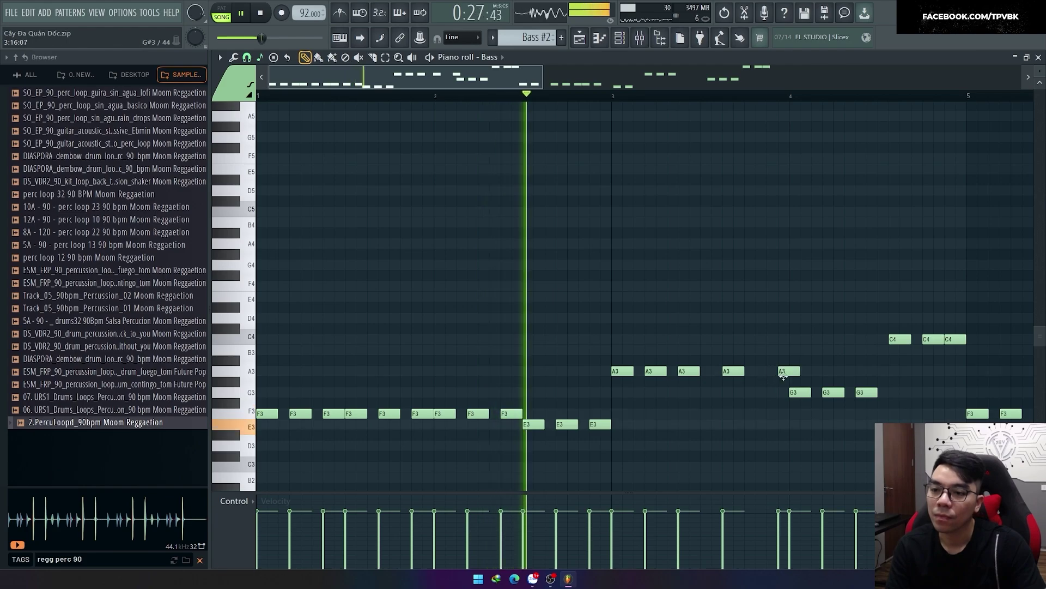
Replace the trial A3 notes in the second half of bar 3 of Bass #2 with three D4 notes.
right_click(732, 370)
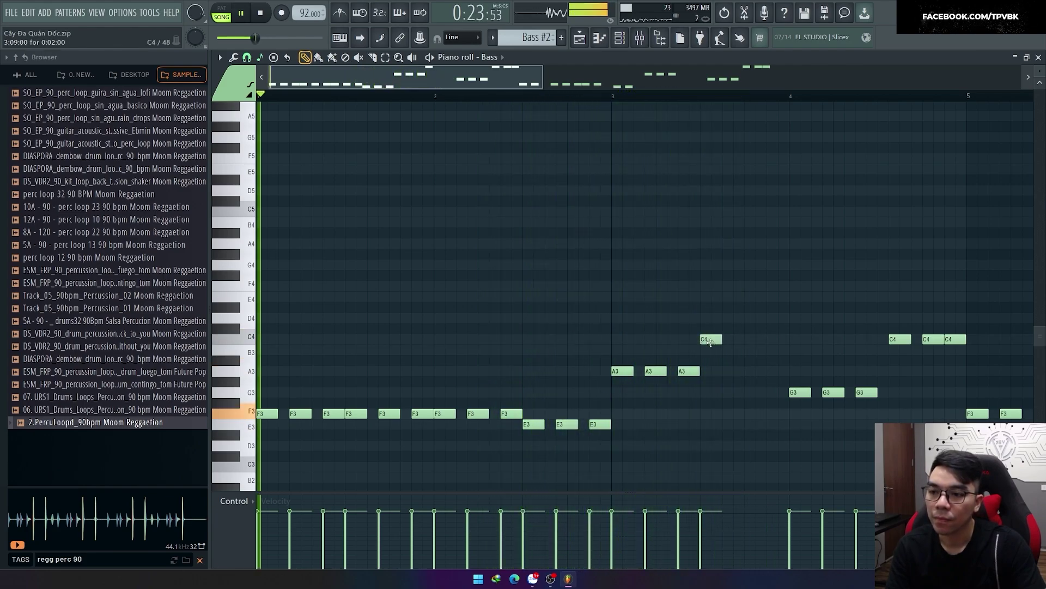
drag(710, 343, 711, 321)
click(738, 321)
click(771, 322)
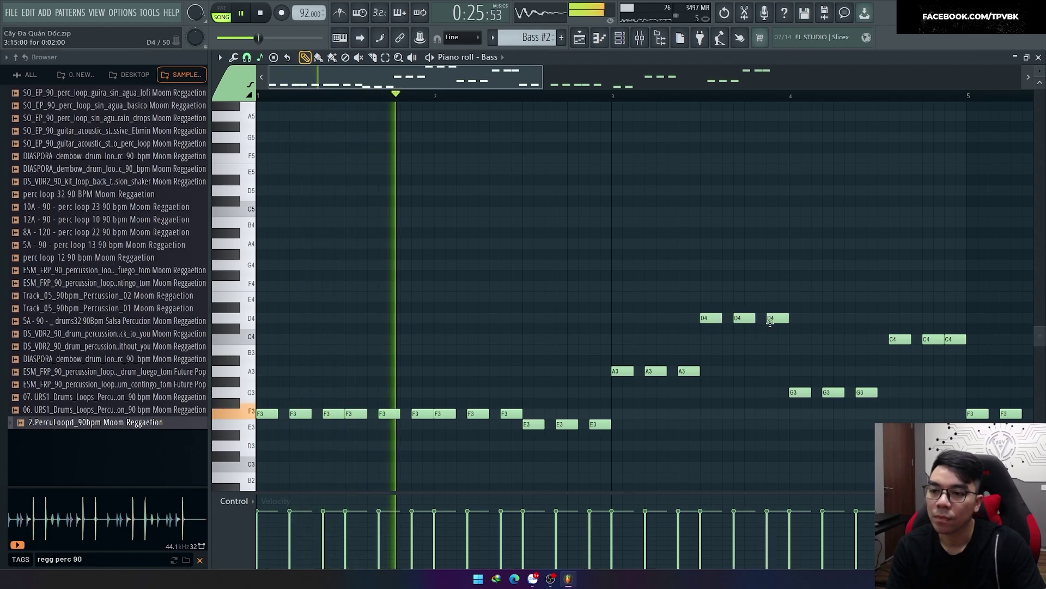
scroll(605, 382, down, 2)
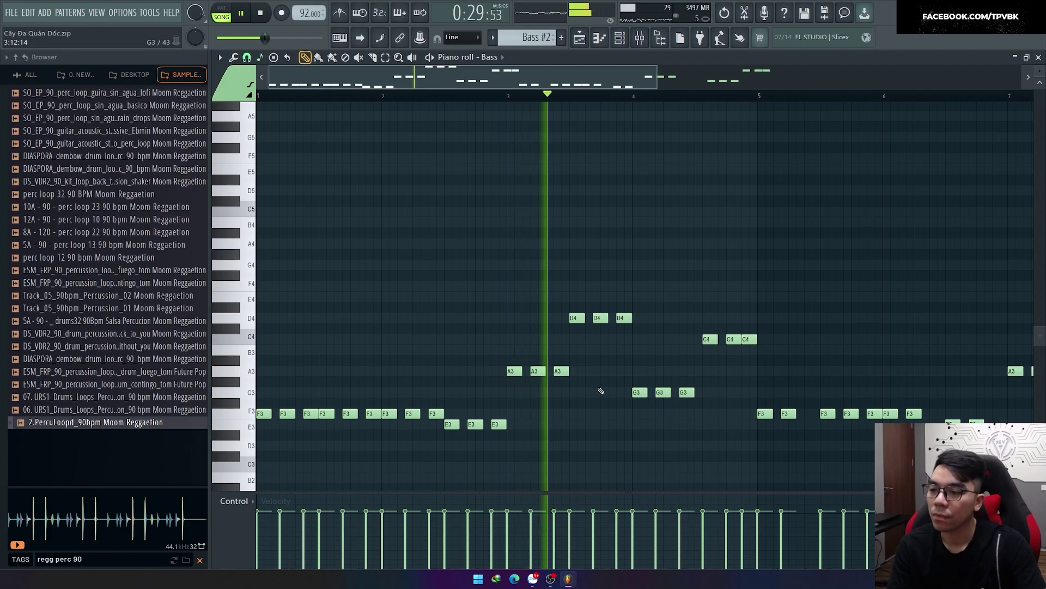
Repeat the additions in bars 5 to 7 of Bass #2: extra F3 notes, a third E3 and three D4 notes.
scroll(663, 419, up, 1)
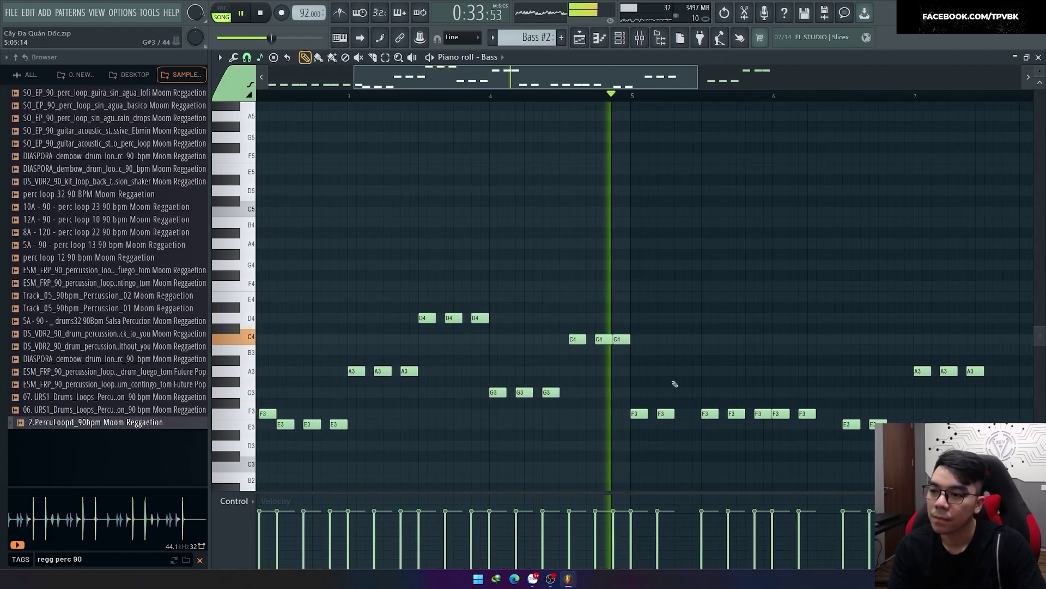
scroll(610, 398, up, 1)
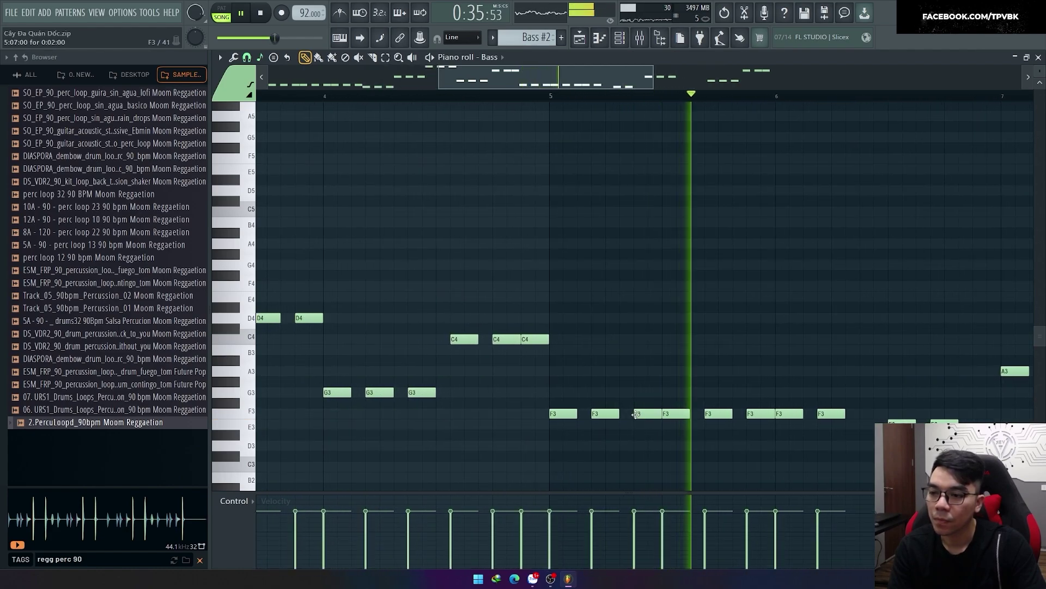
scroll(649, 422, down, 2)
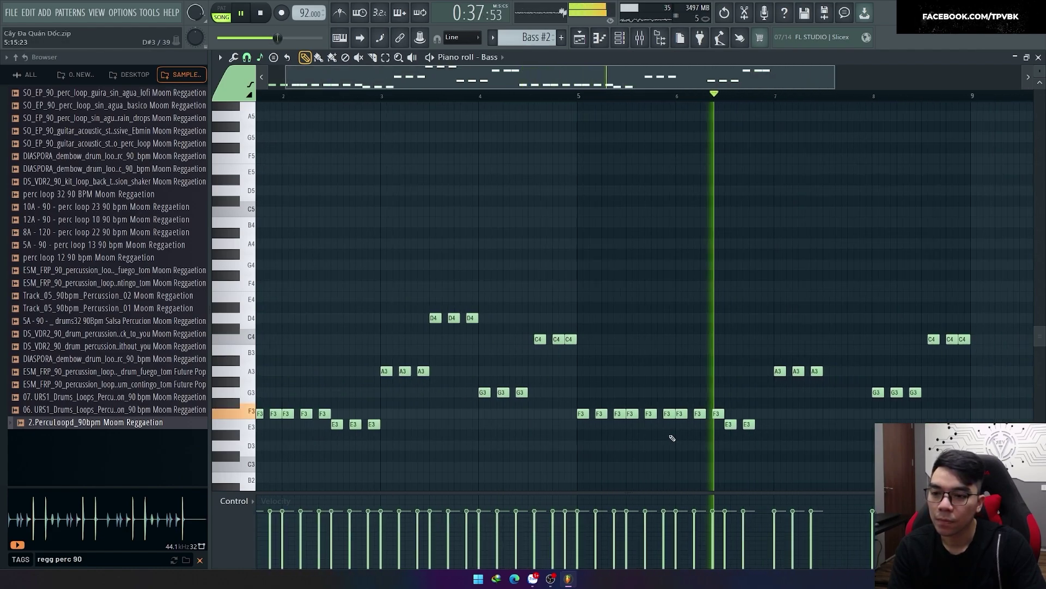
scroll(672, 437, up, 1)
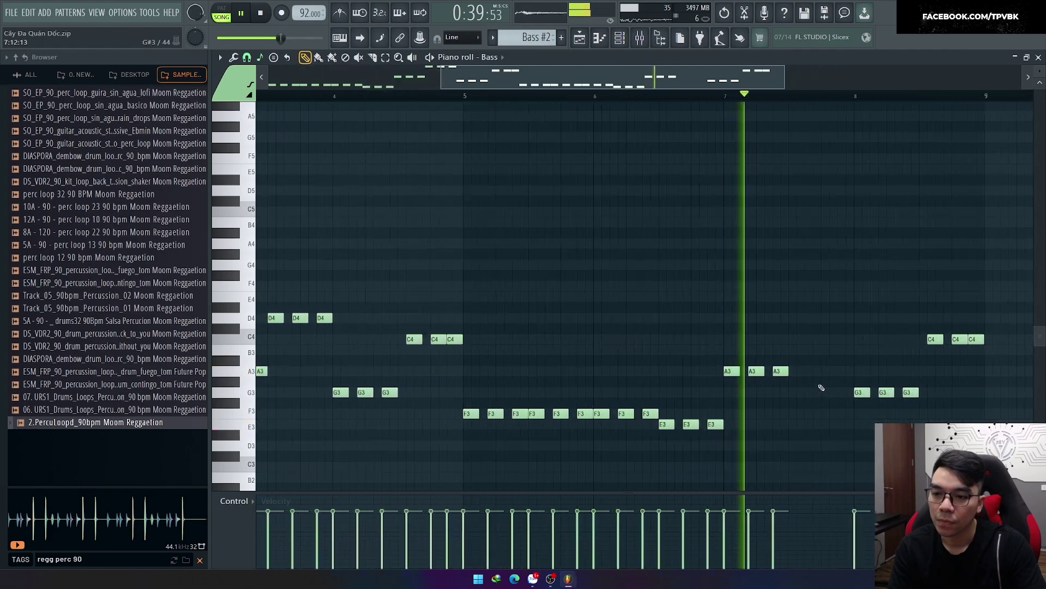
click(806, 318)
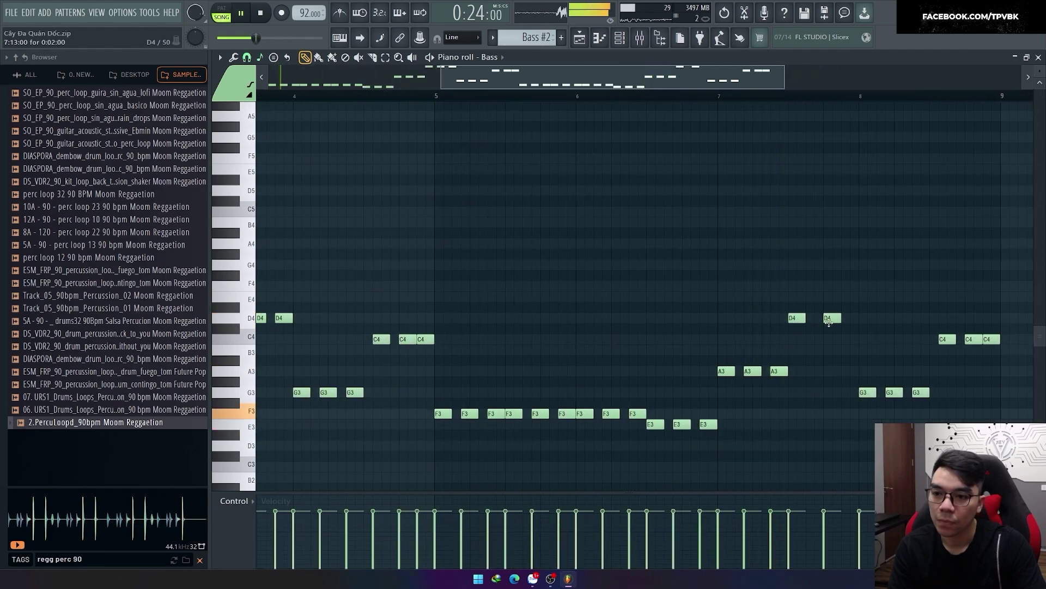
scroll(844, 371, up, 1)
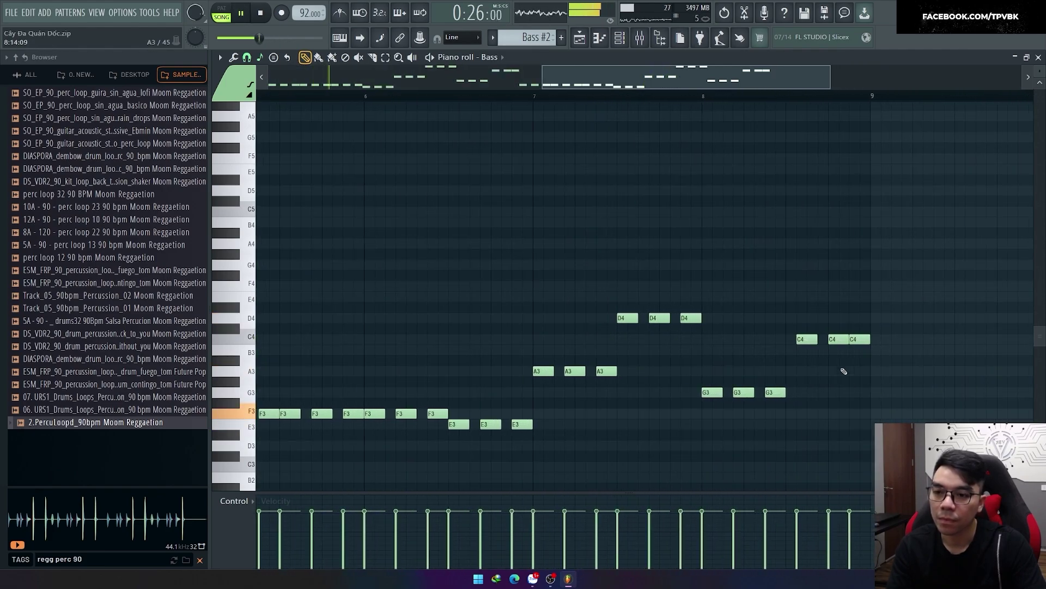
Add matching chord repeats to bars 1 to 3 of Pattern 3's Pluck part: F3 chords, a third E3 chord and a D4 chord.
key(F5)
scroll(579, 271, up, 3)
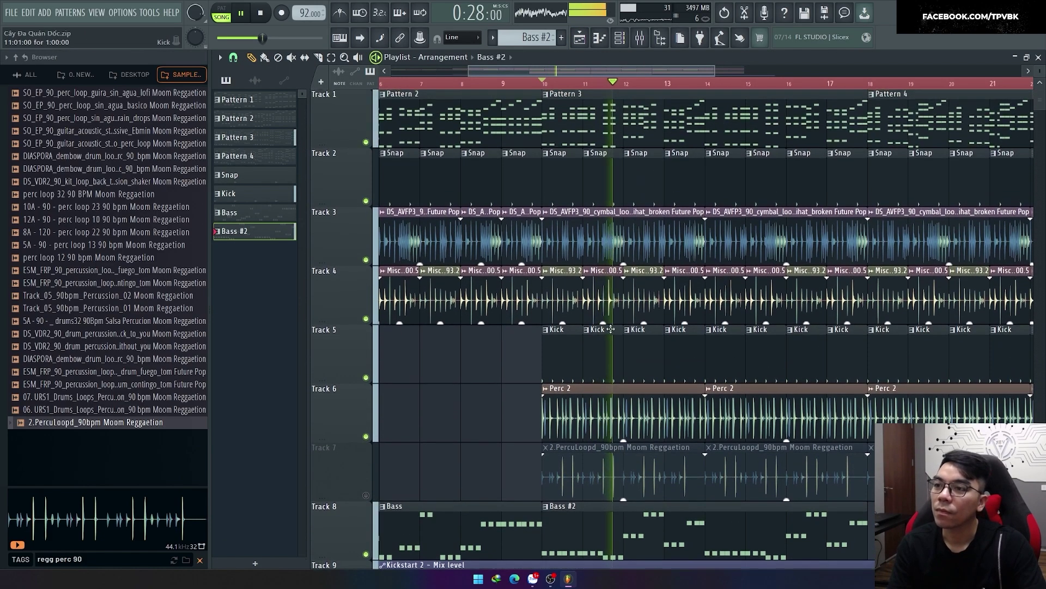
click(382, 95)
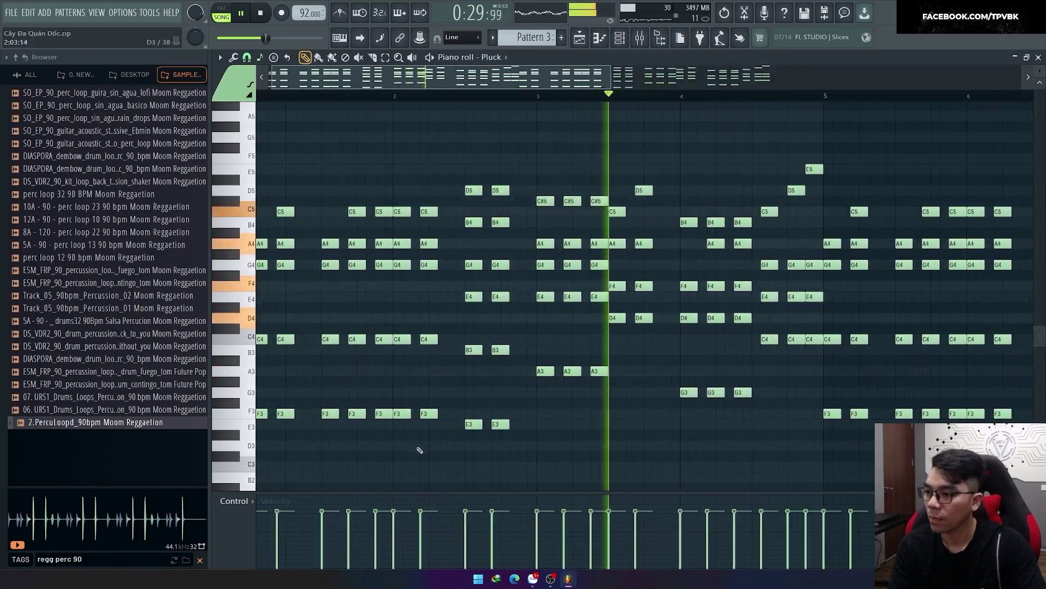
scroll(427, 133, up, 2)
key(space)
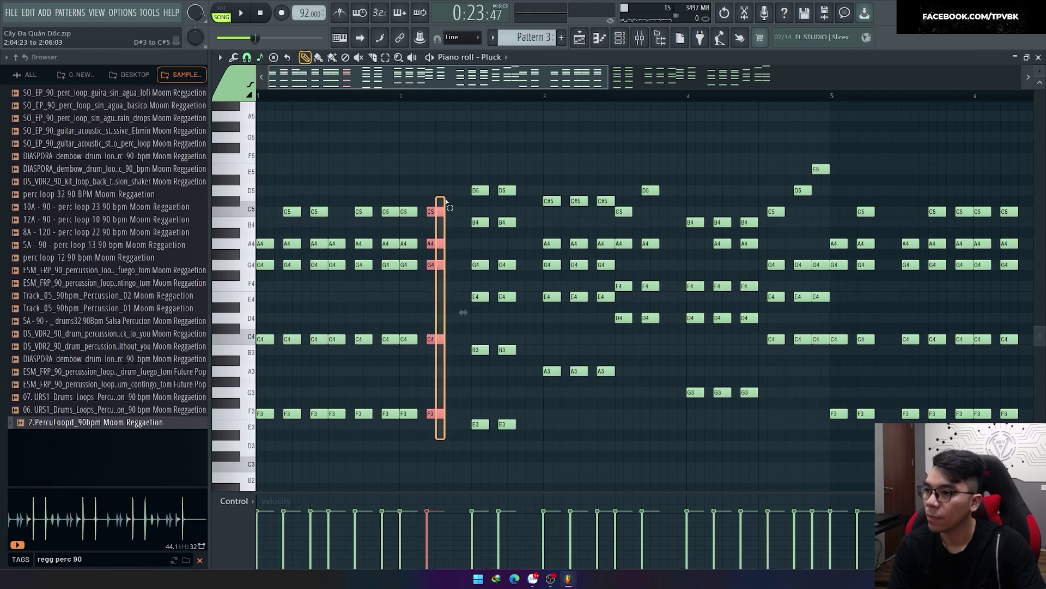
key(space)
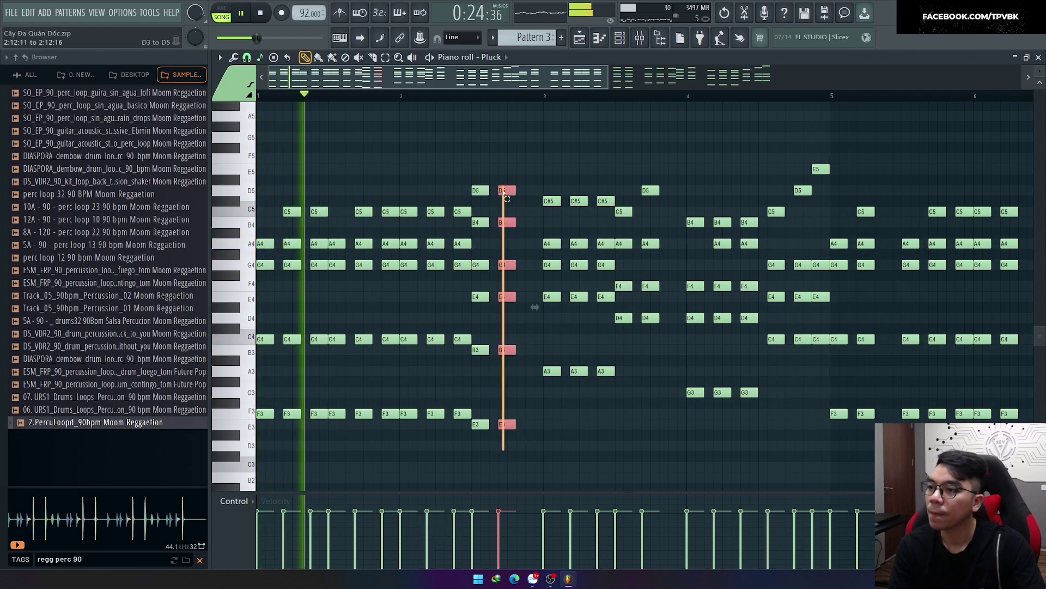
scroll(616, 251, up, 1)
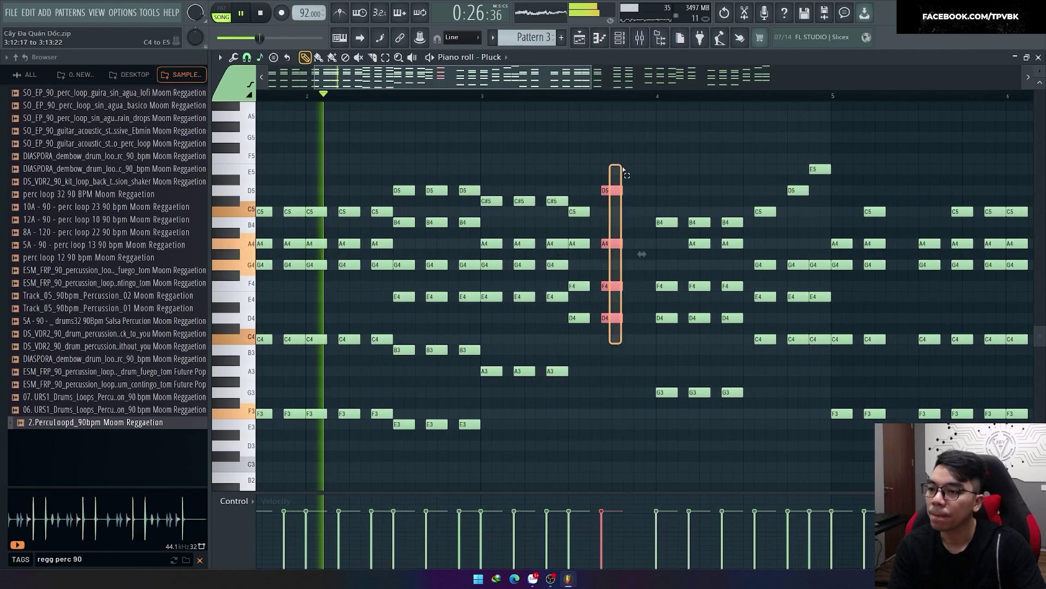
Repeat the extra F3, E3 and D4 chords in bars 5 to 7 of the Pluck part, undoing the accidental chord stretch.
scroll(649, 365, down, 2)
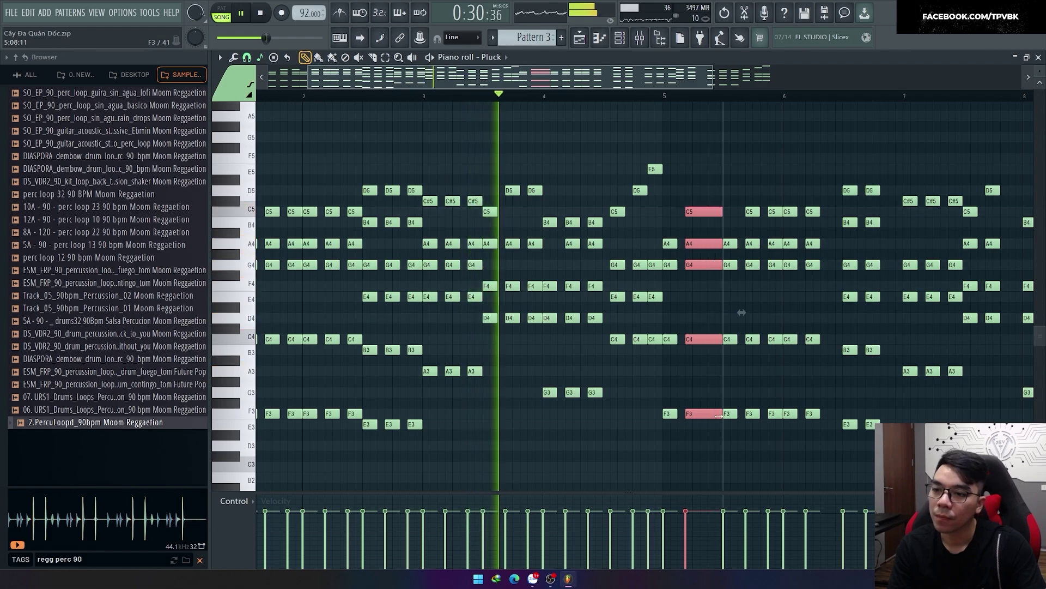
key(ctrl+z)
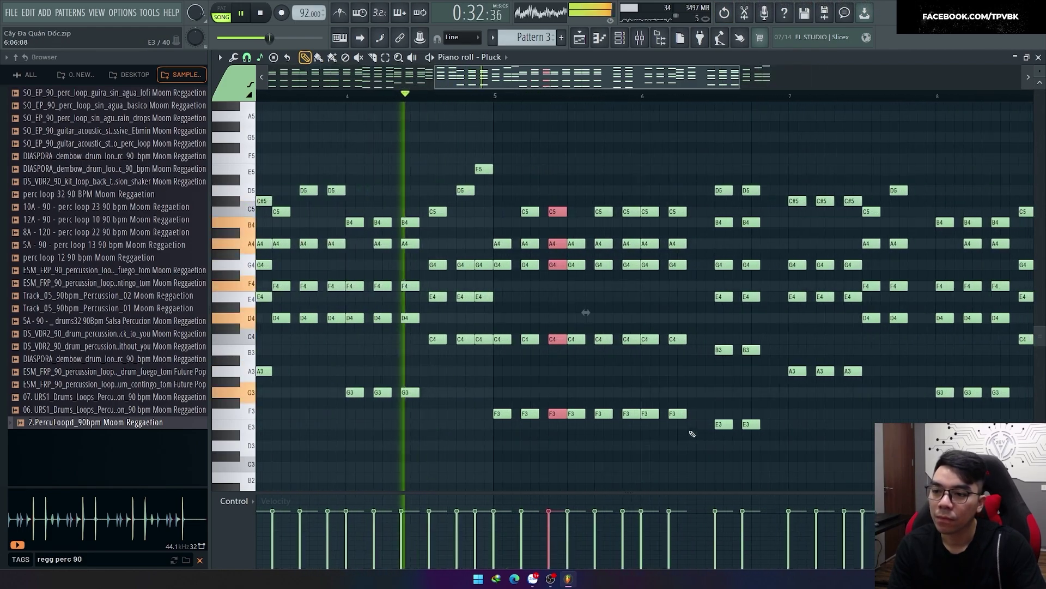
scroll(695, 431, up, 1)
drag(684, 211, 702, 212)
scroll(676, 327, up, 1)
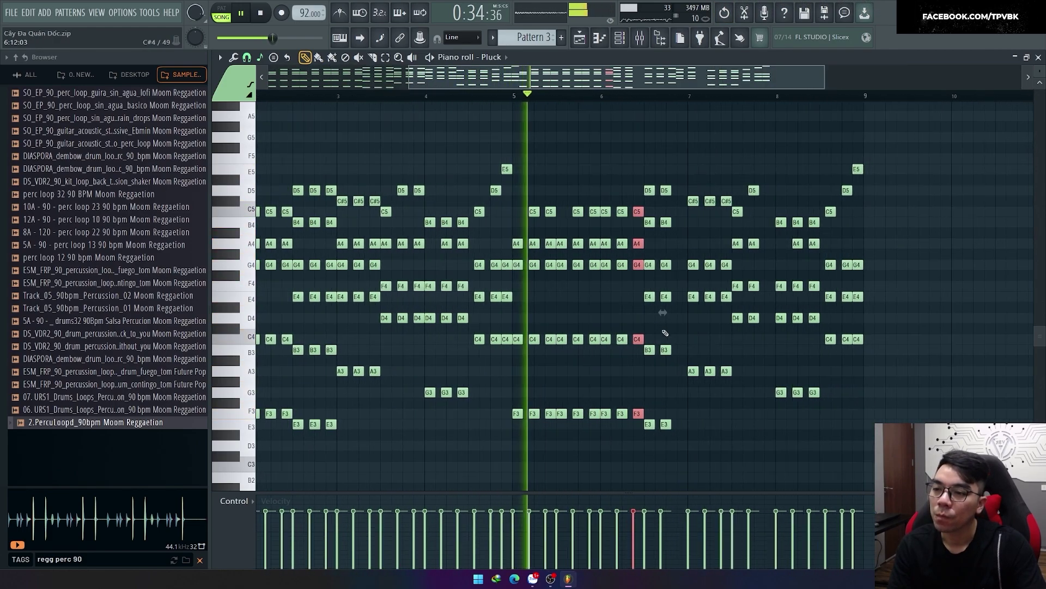
drag(683, 463, 668, 187)
scroll(748, 315, down, 1)
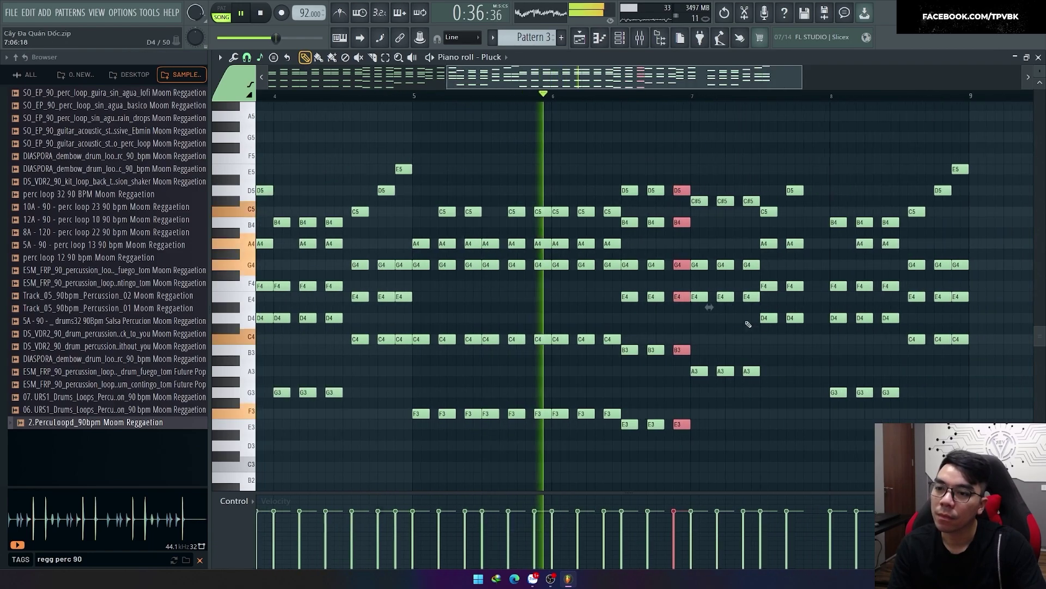
drag(795, 159, 817, 319)
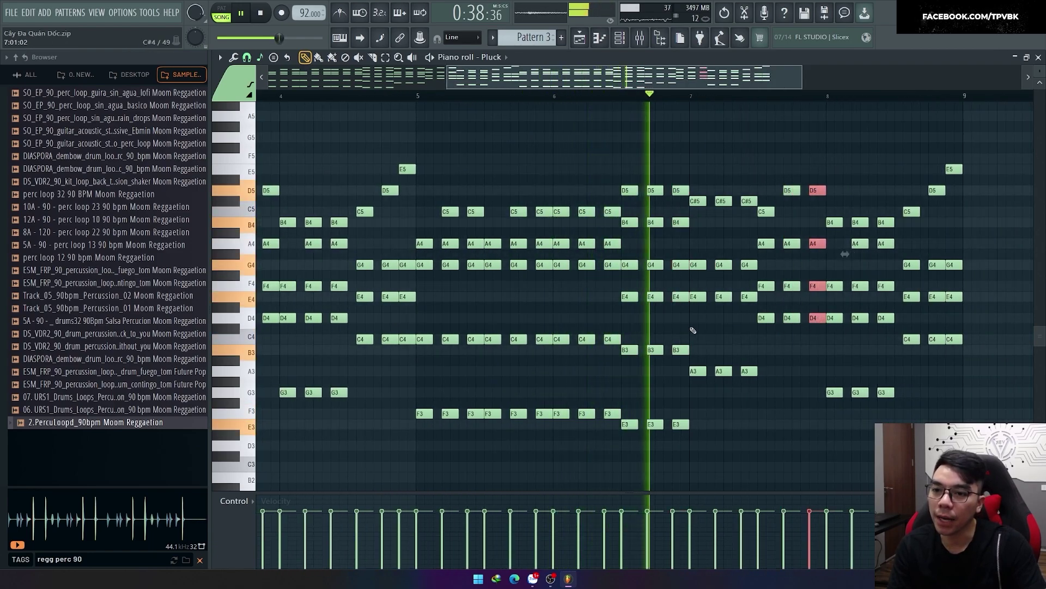
Duplicate the Bass #2 clip to bar 18 on Track 8 and make the copy a unique pattern.
scroll(843, 341, down, 1)
key(F5)
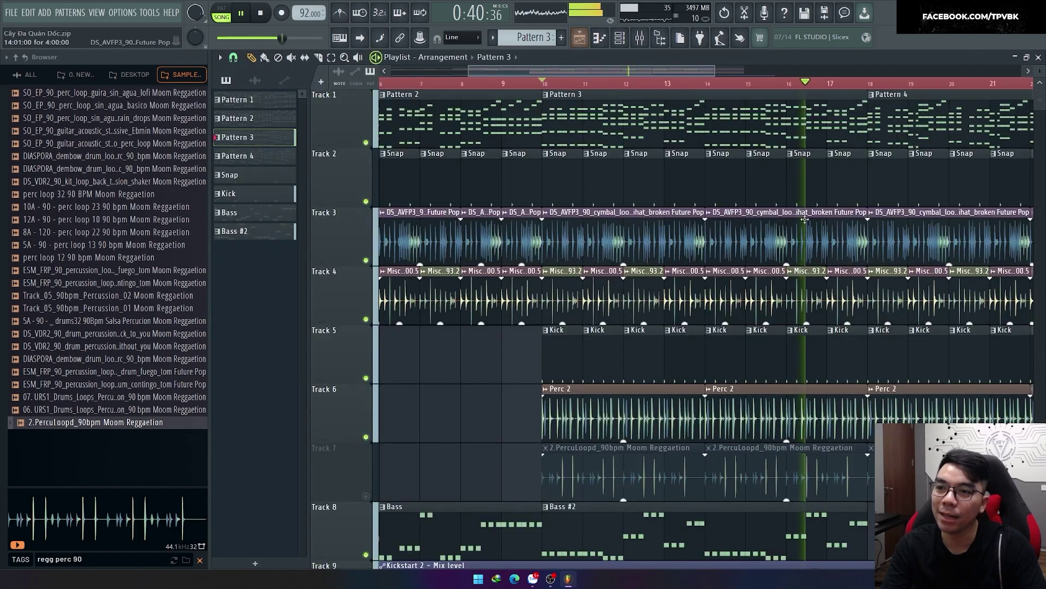
scroll(674, 203, down, 2)
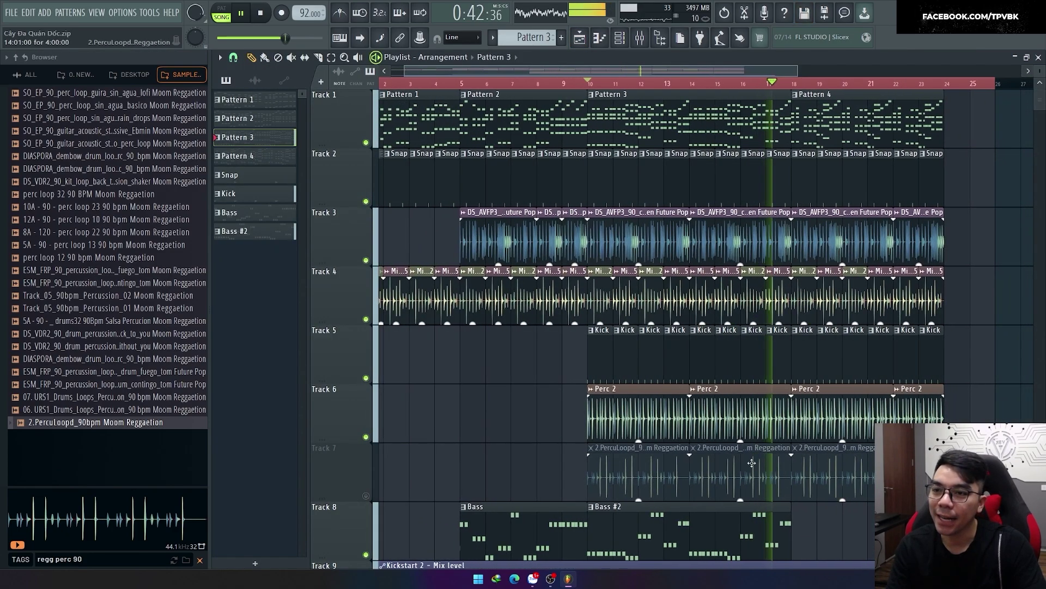
drag(656, 525, 842, 535)
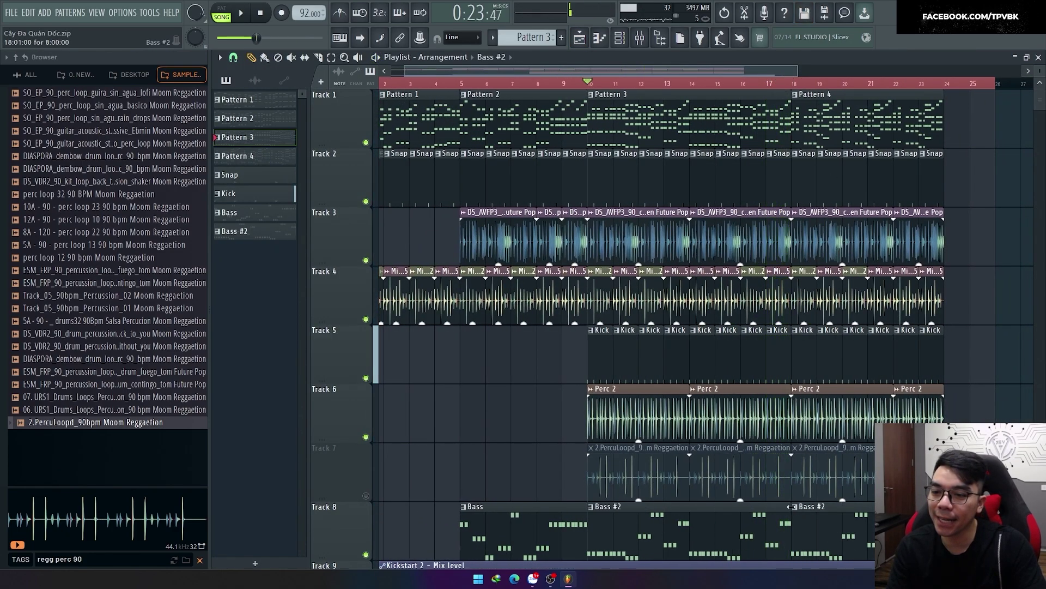
click(796, 506)
click(818, 486)
key(F5)
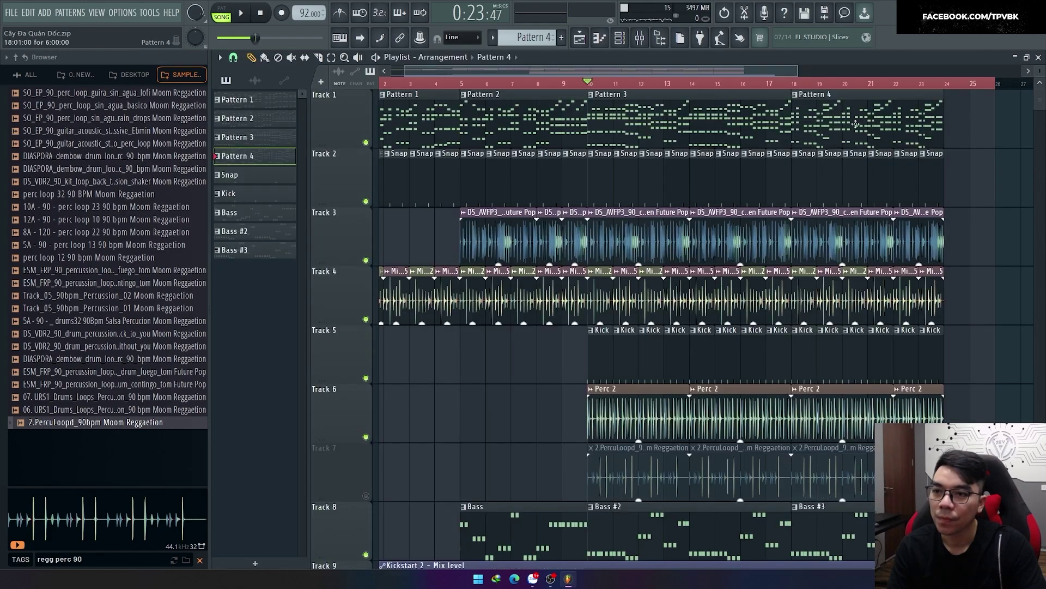
Copy the root notes of the first two bars in Pattern 4's Pluck part, from F3 through the closing C4 notes.
double_click(237, 156)
scroll(366, 454, up, 2)
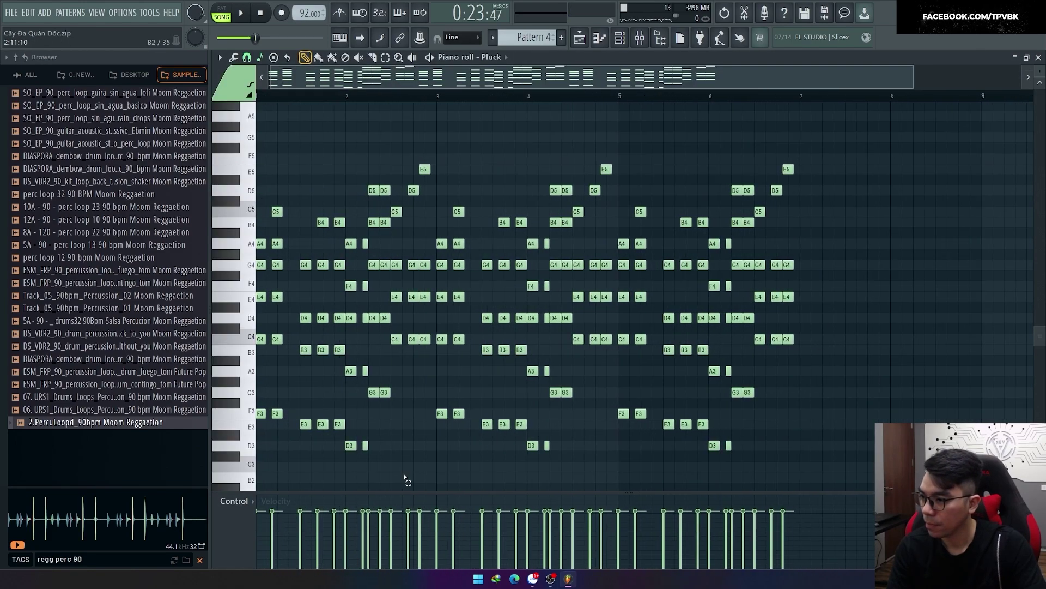
drag(402, 467, 260, 410)
scroll(261, 410, up, 1)
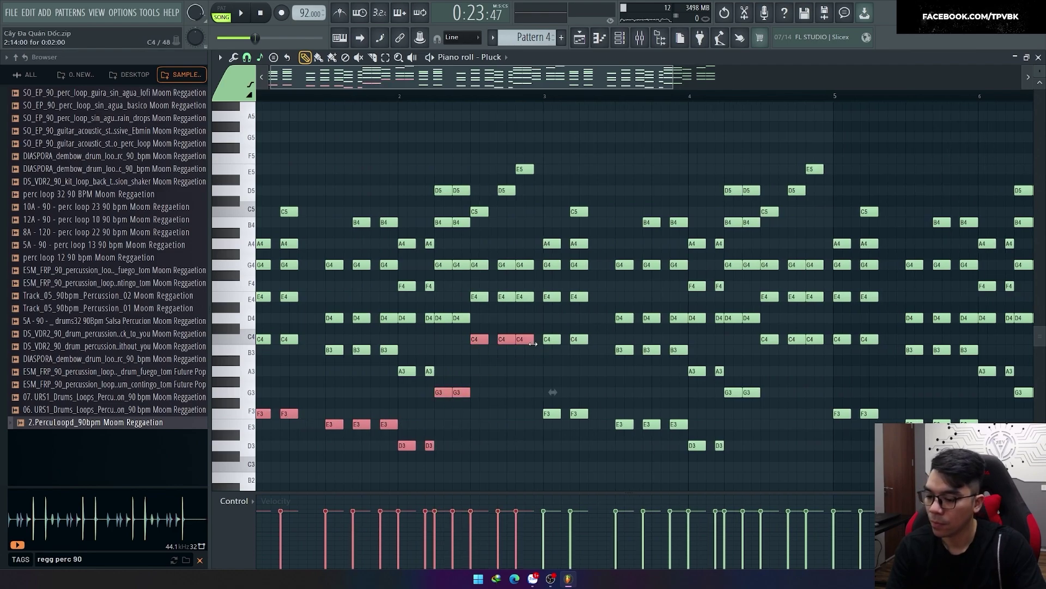
Replace all notes of Bass #3 with the copied Pluck root notes.
key(F5)
scroll(600, 327, down, 4)
double_click(769, 229)
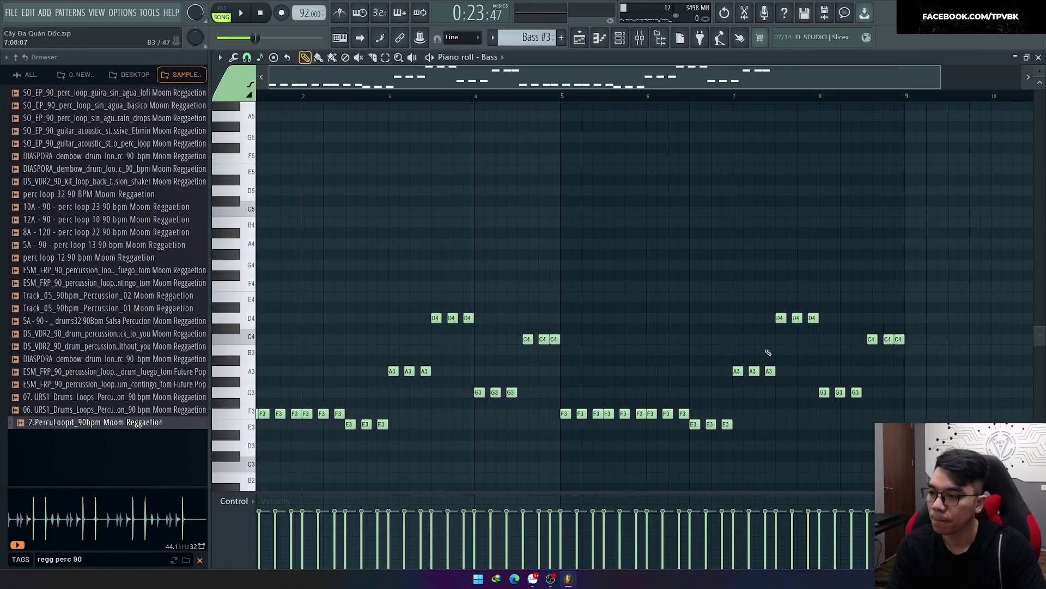
key(Delete)
key(ctrl+v)
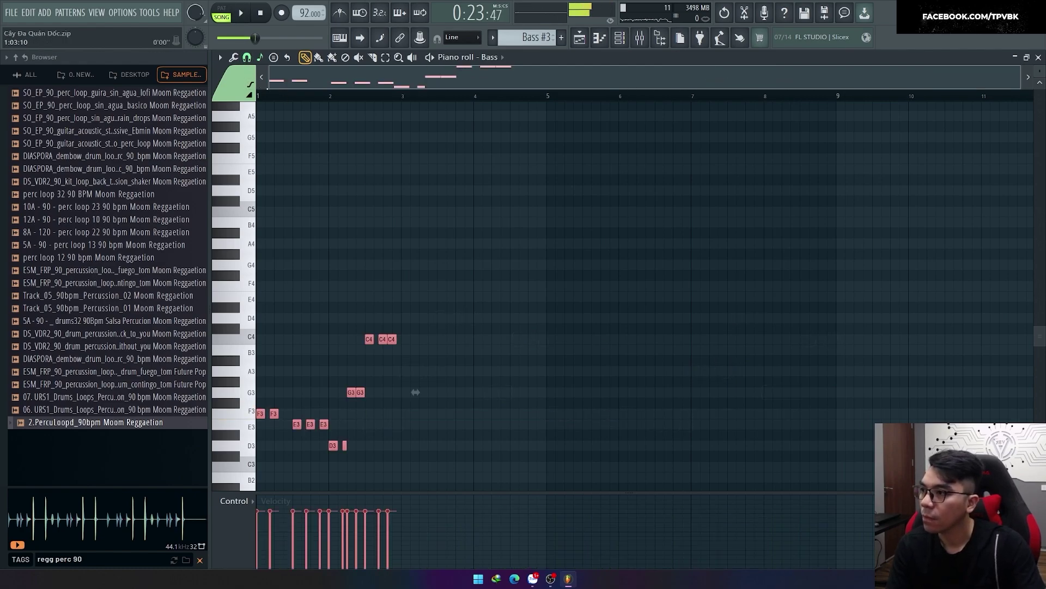
Repeat the two-bar Bass #3 clip along Track 8 from bar 18 and play the section.
key(F5)
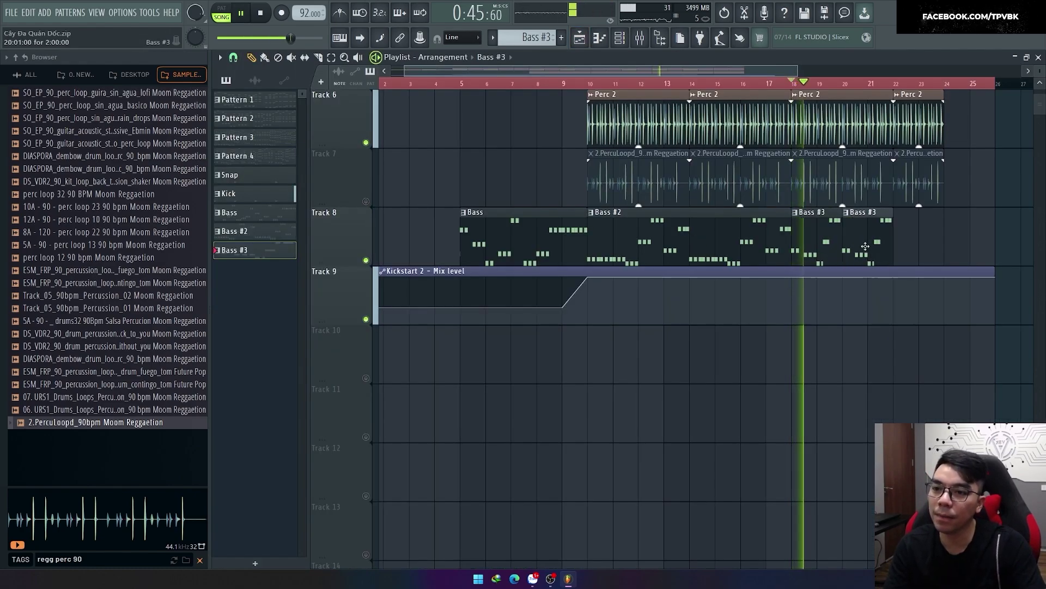
click(913, 214)
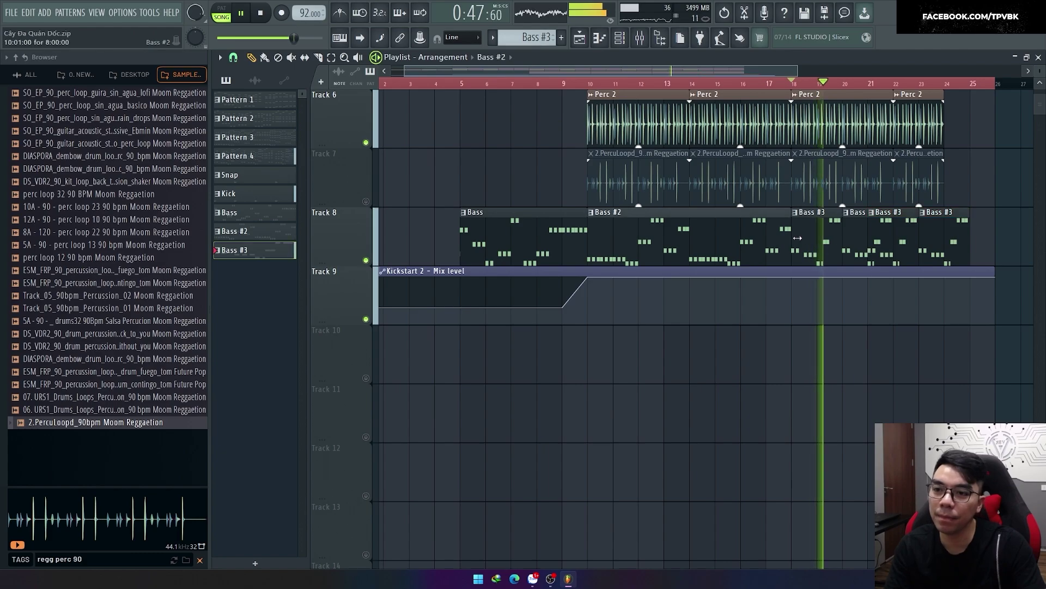
double_click(753, 256)
key(F5)
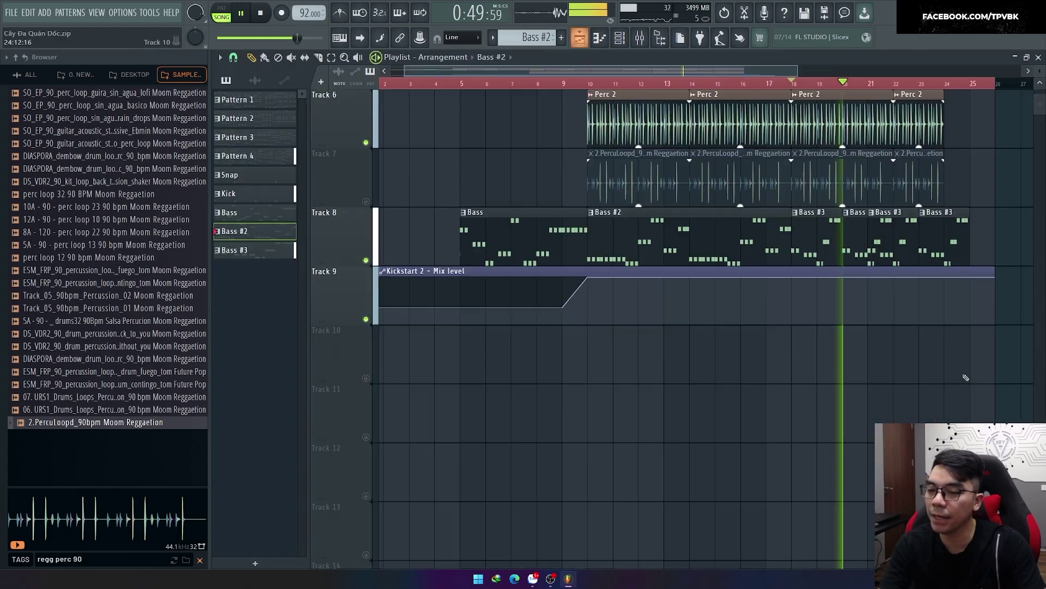
Add a third F3 before the E3 notes in bar 1 of Bass #3 and clear the surplus Bass #3 clips after bar 22.
double_click(844, 231)
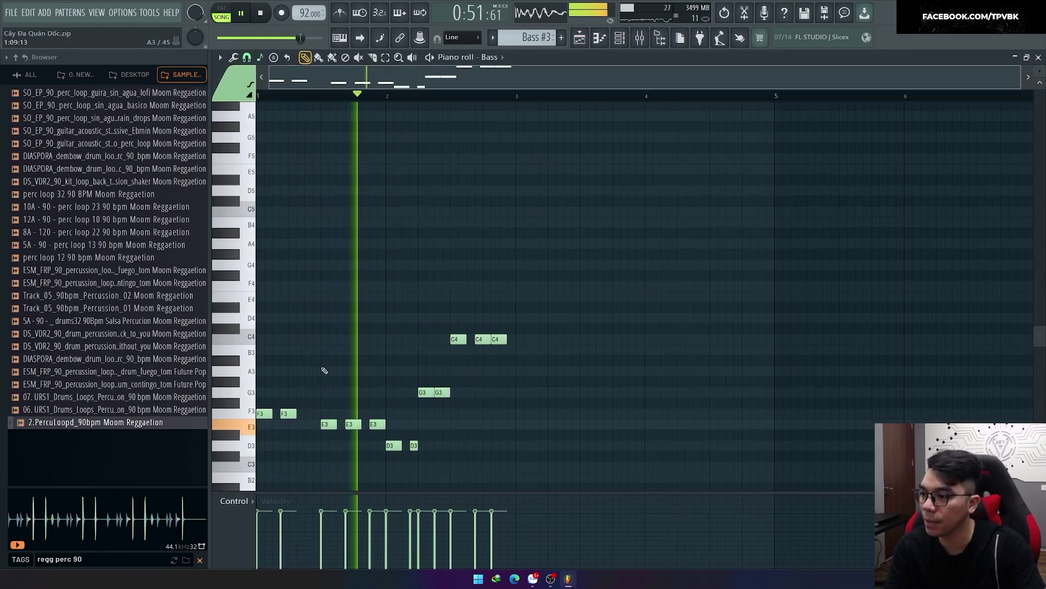
click(289, 414)
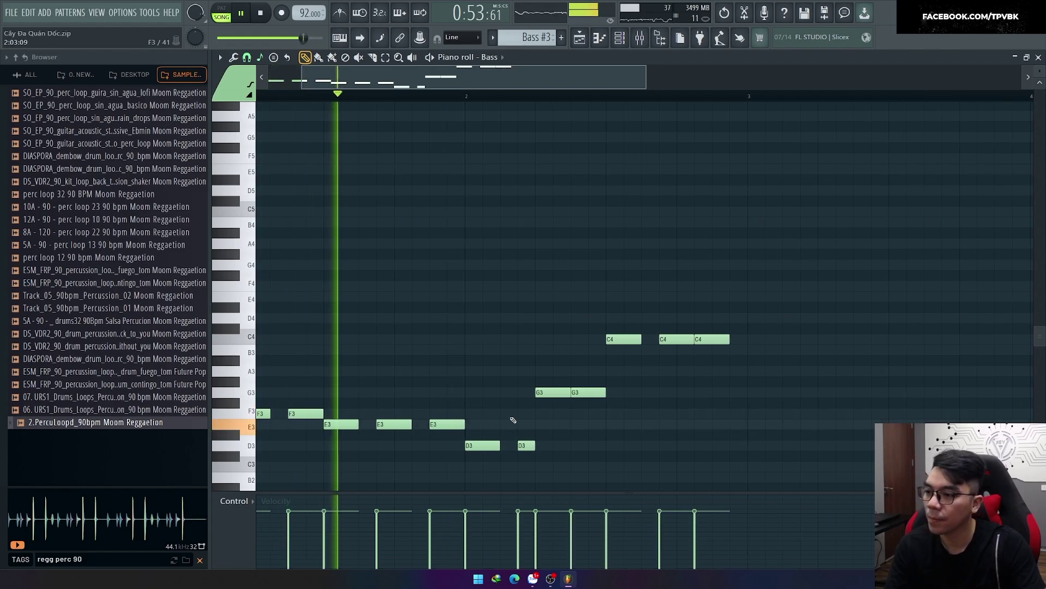
key(F5)
scroll(925, 253, up, 2)
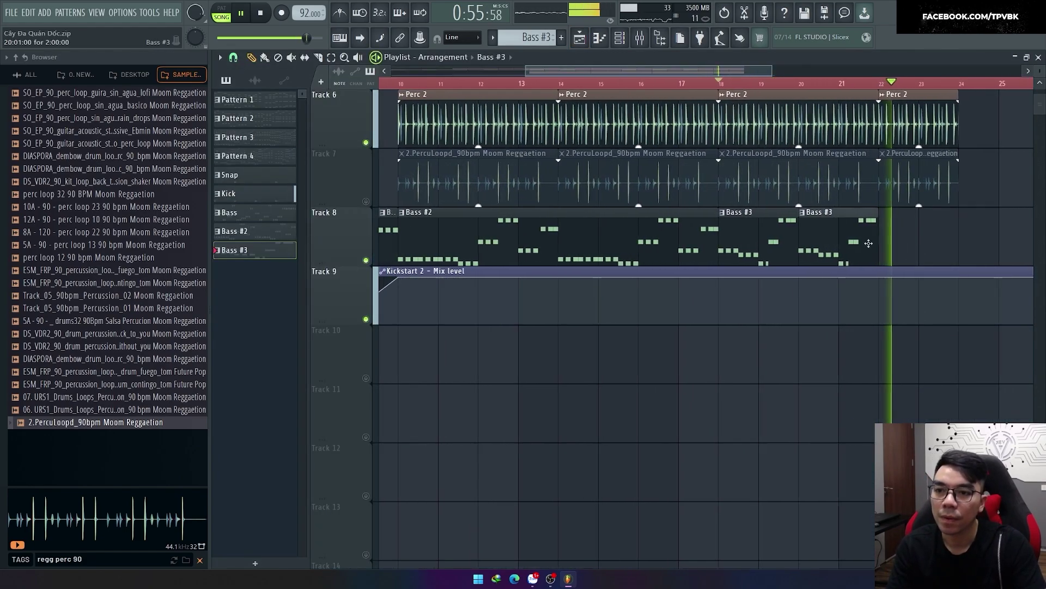
Play the arrangement from the start and check the settings of the Misc_Loop_05 loop on Track 4.
scroll(937, 267, up, 3)
scroll(954, 284, down, 5)
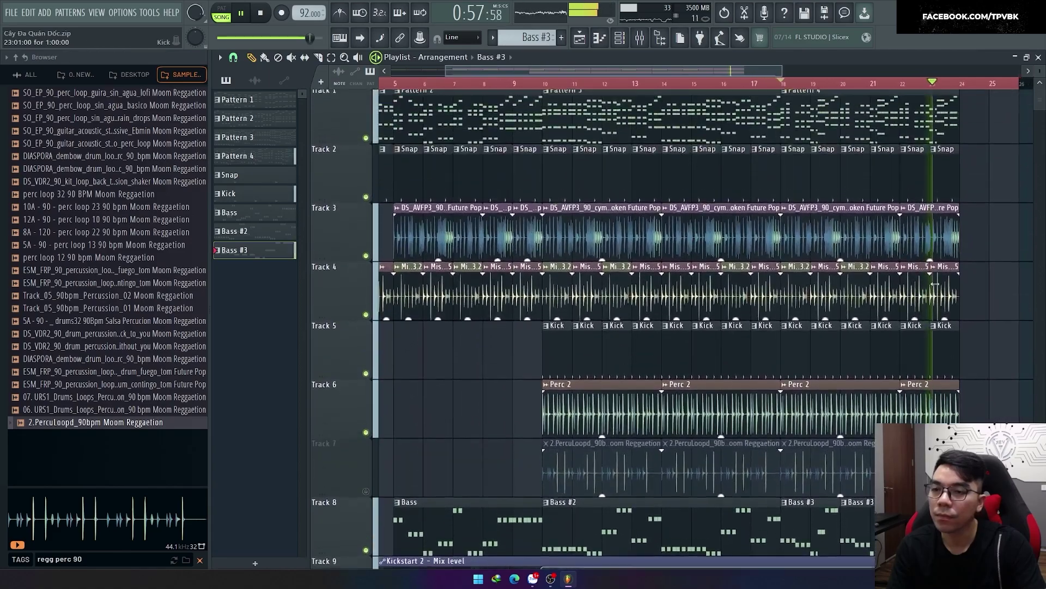
key(space)
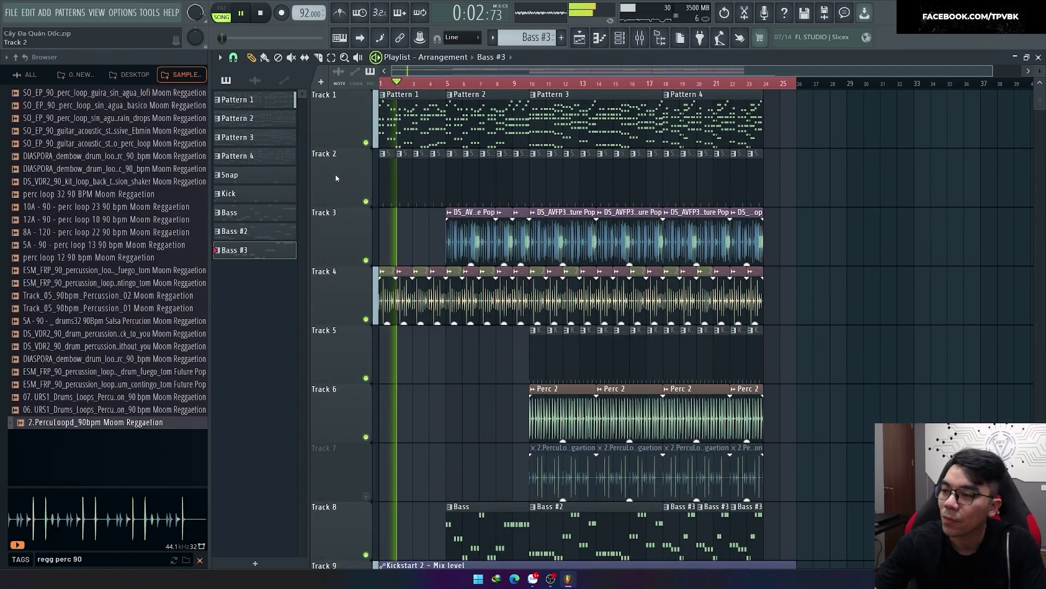
scroll(359, 302, up, 4)
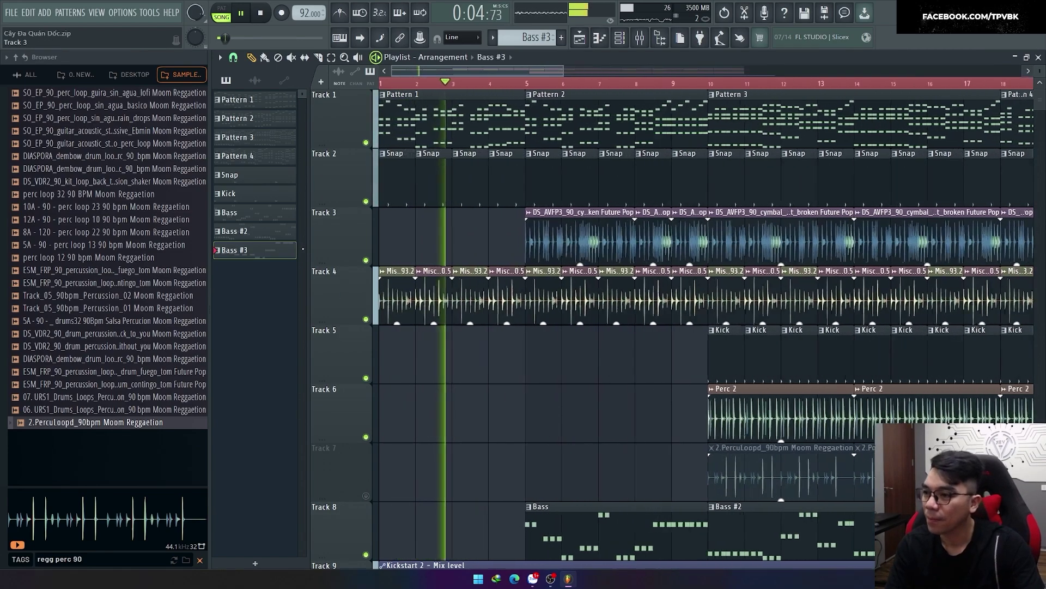
double_click(484, 294)
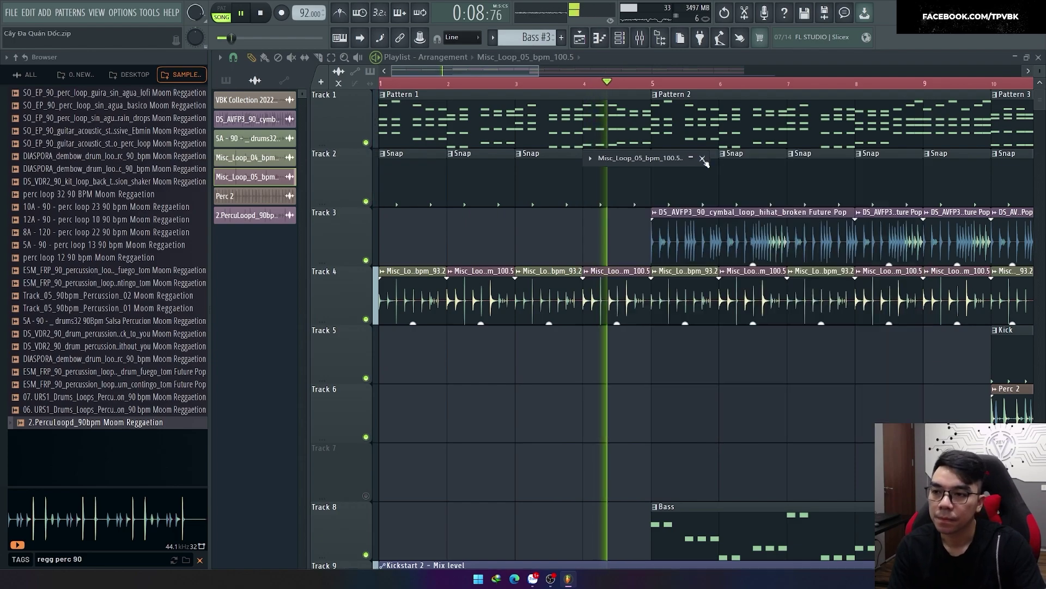
key(Escape)
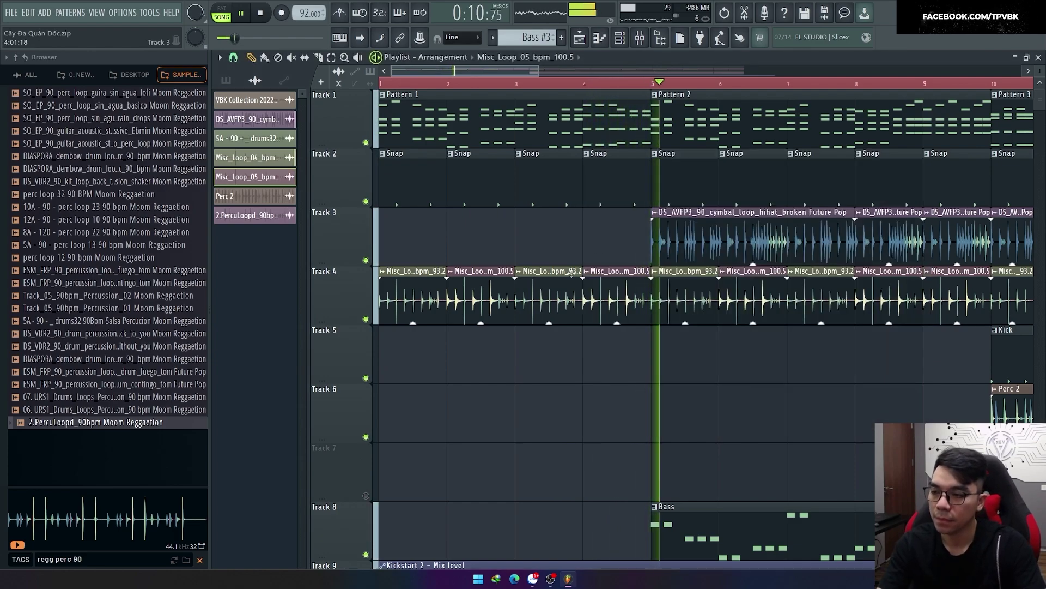
Rename the Misc_Loop_04 loop on Track 4 as Ride, taking over that preset's colour and icon.
click(548, 296)
key(F2)
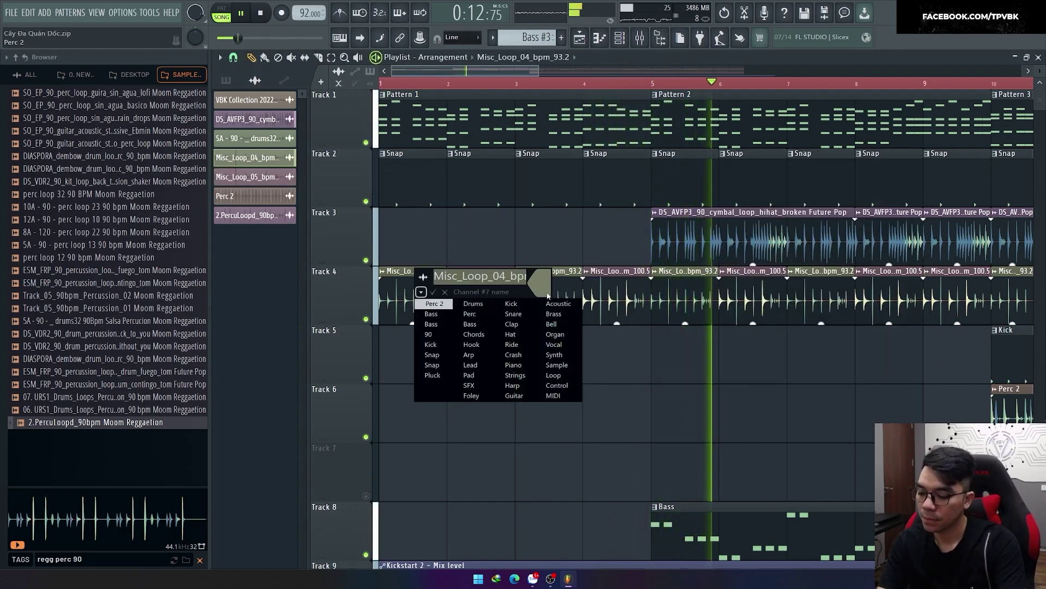
text(Ride)
key(Return)
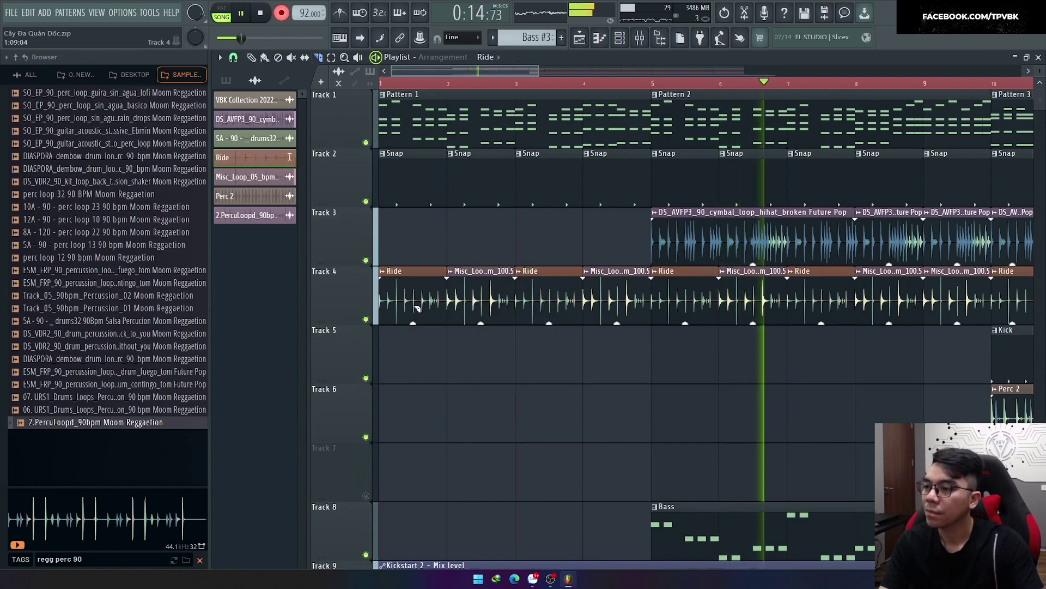
key(F7)
key(F9)
key(F6)
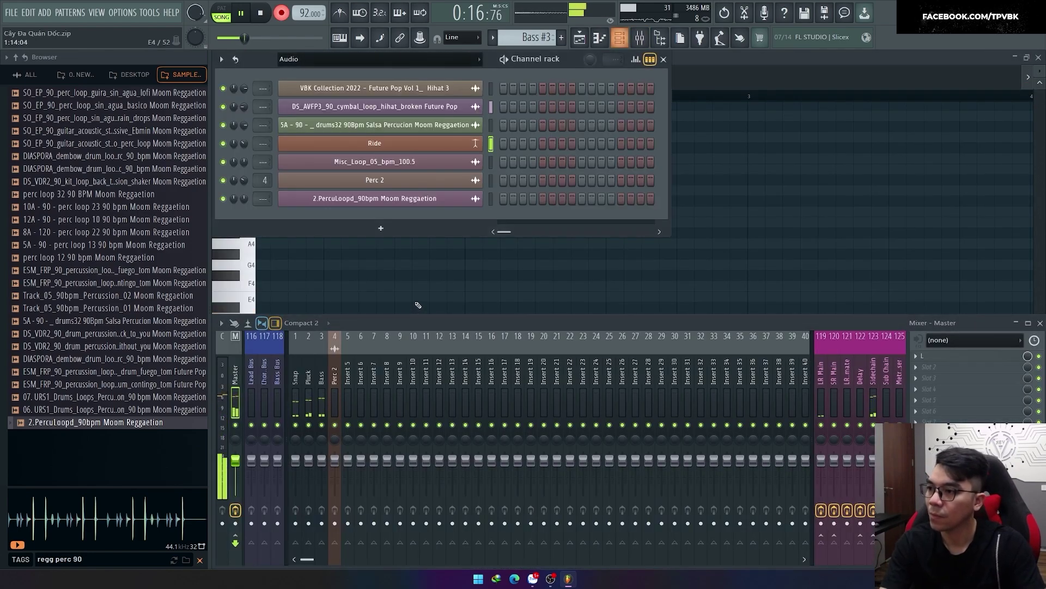
key(F1)
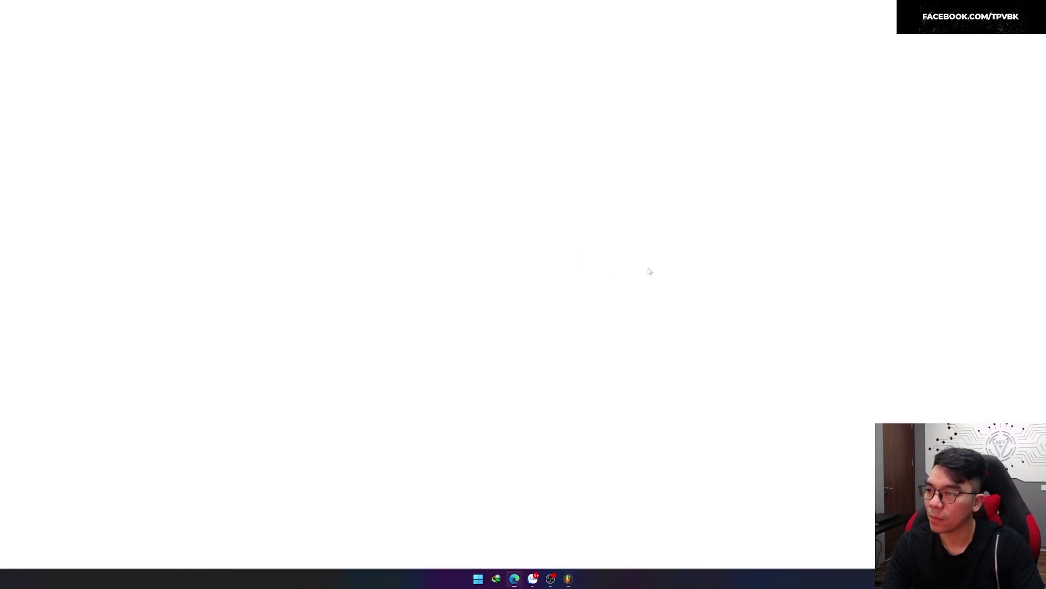
key(alt+Tab)
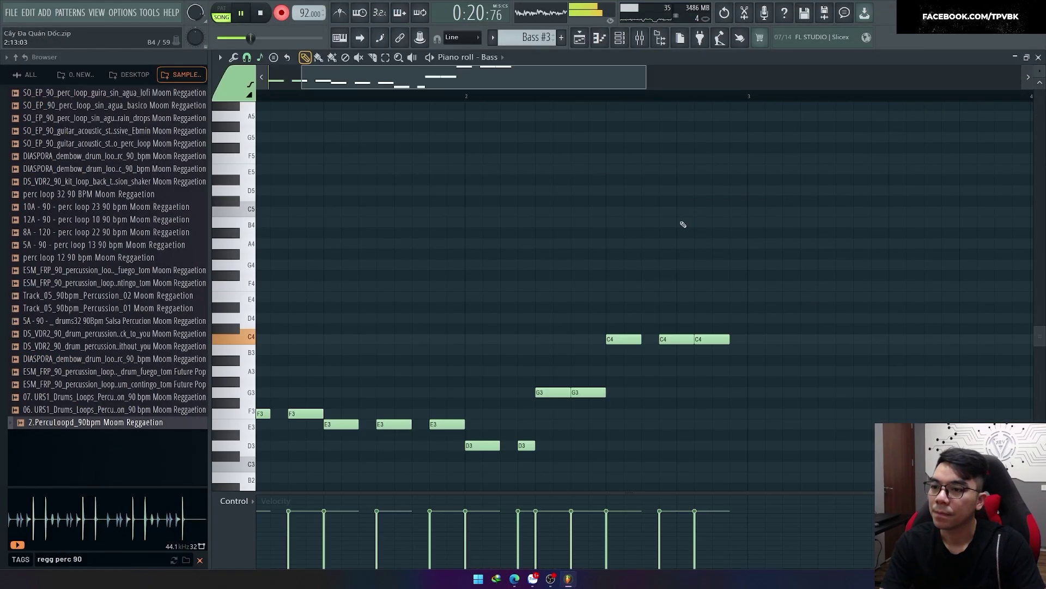
key(F5)
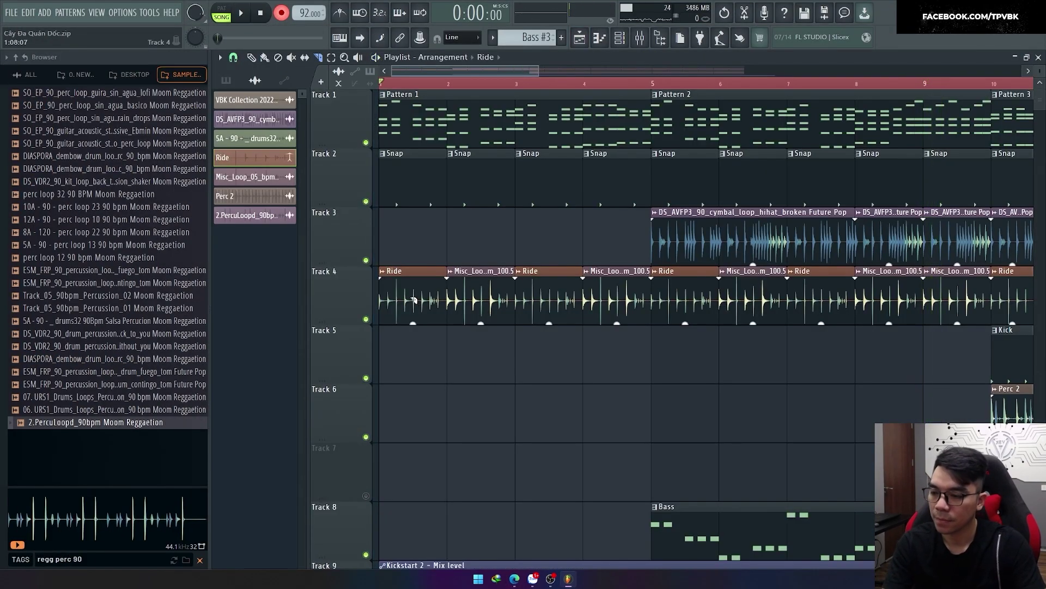
Rename the Ride loop on Track 4 as Perrc 3.
key(F2)
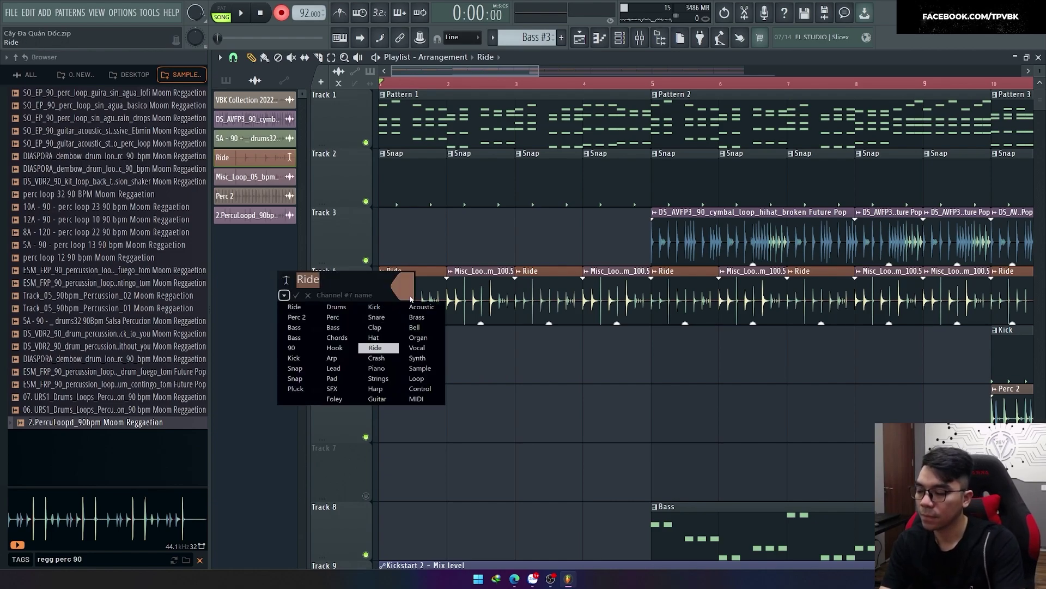
text(Per)
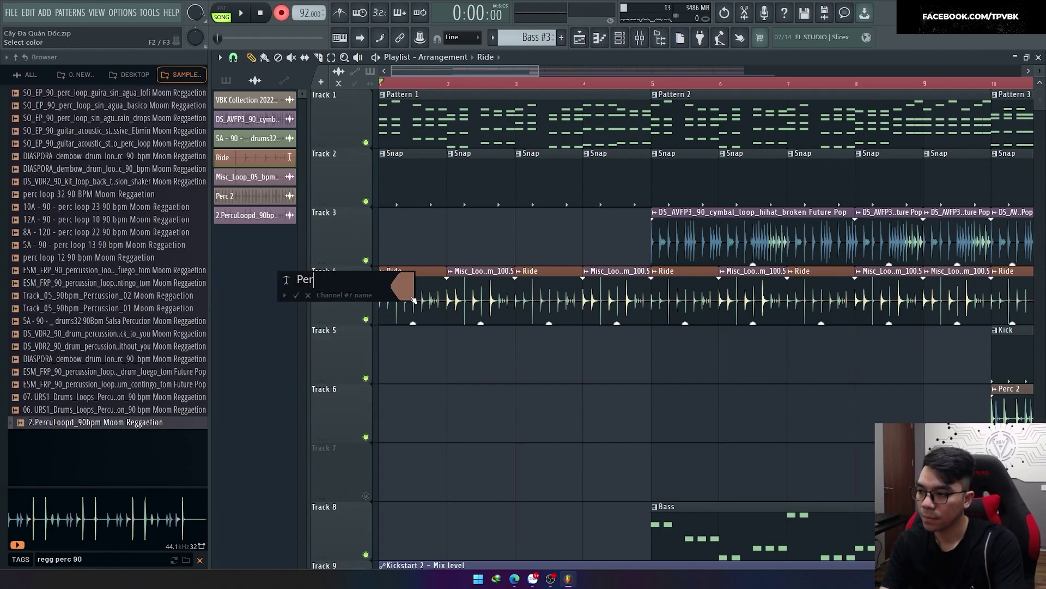
text(rc 3)
key(Return)
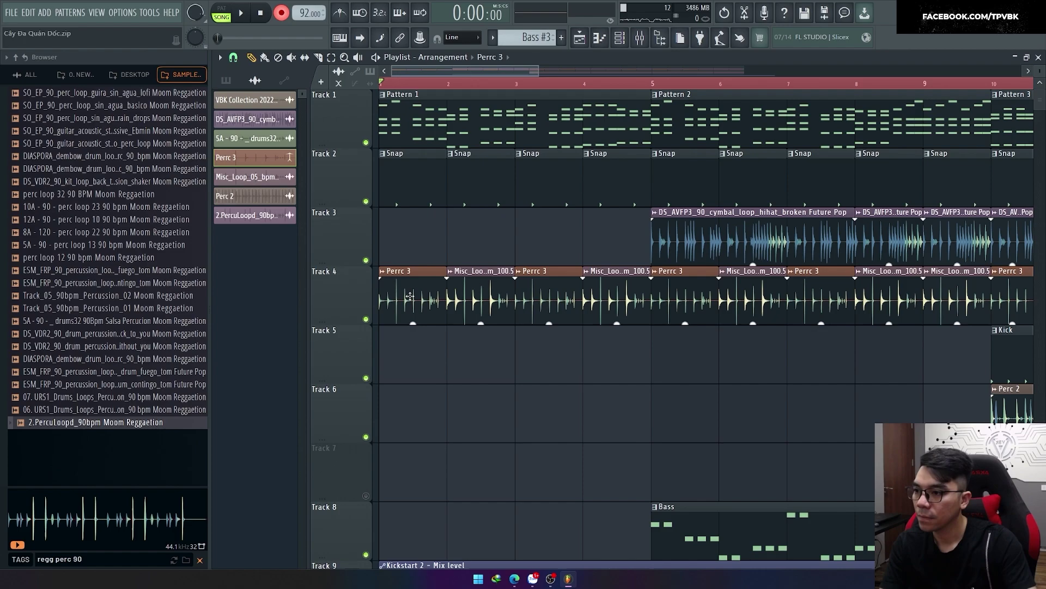
Give the Misc_Loop_05 loop on Track 4 the Crash preset's look and name it Perrc 4.
click(461, 298)
key(F2)
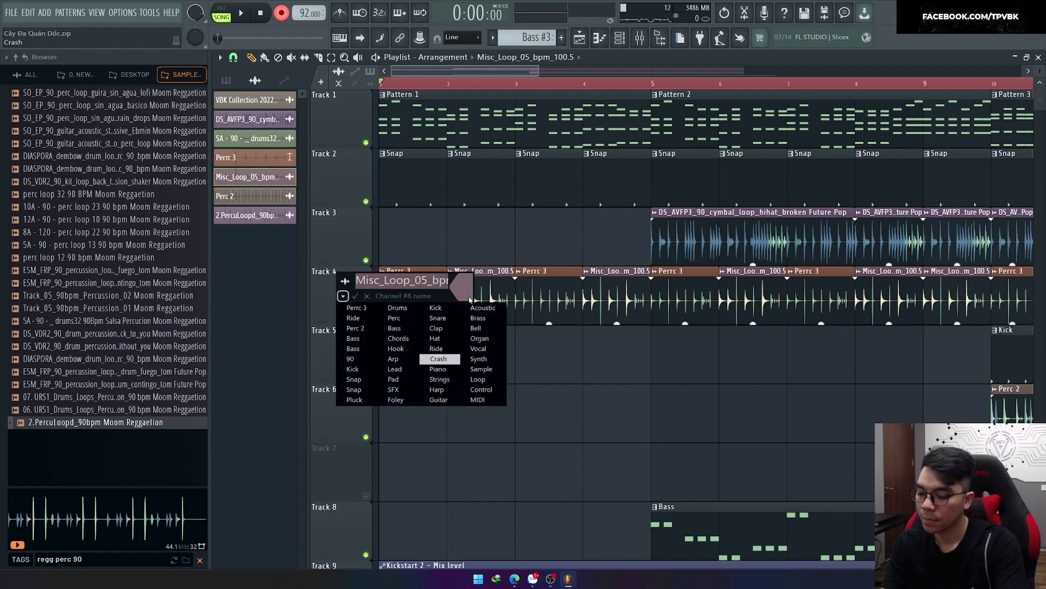
click(439, 359)
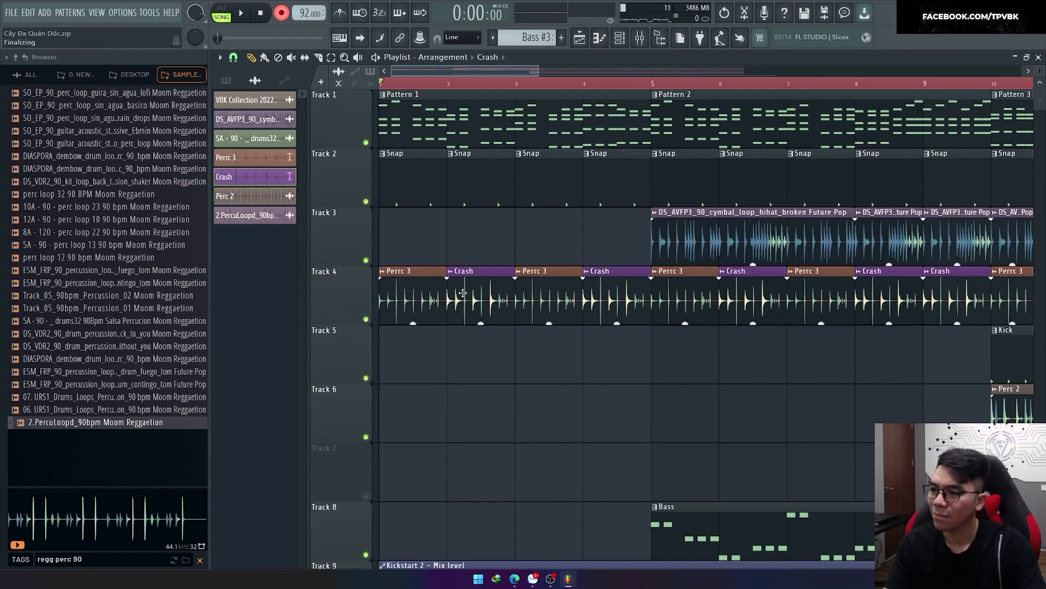
key(F2)
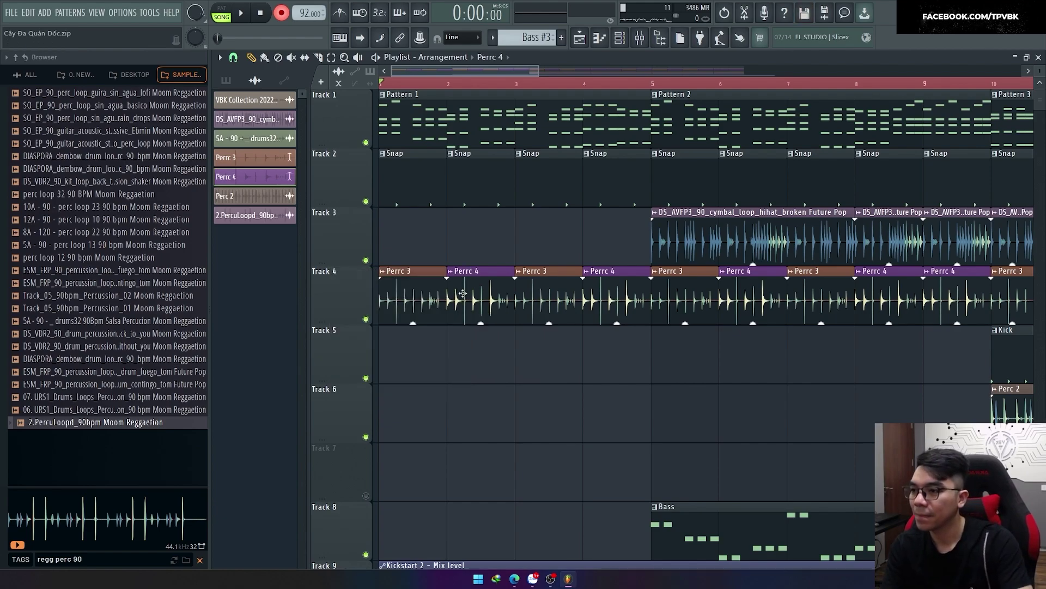
Route Perrc 3 and Perrc 4 to mixer tracks 5 and 6, and compress Perrc 3 with a threshold of about -23.8 dB.
scroll(463, 294, down, 2)
key(space)
double_click(408, 299)
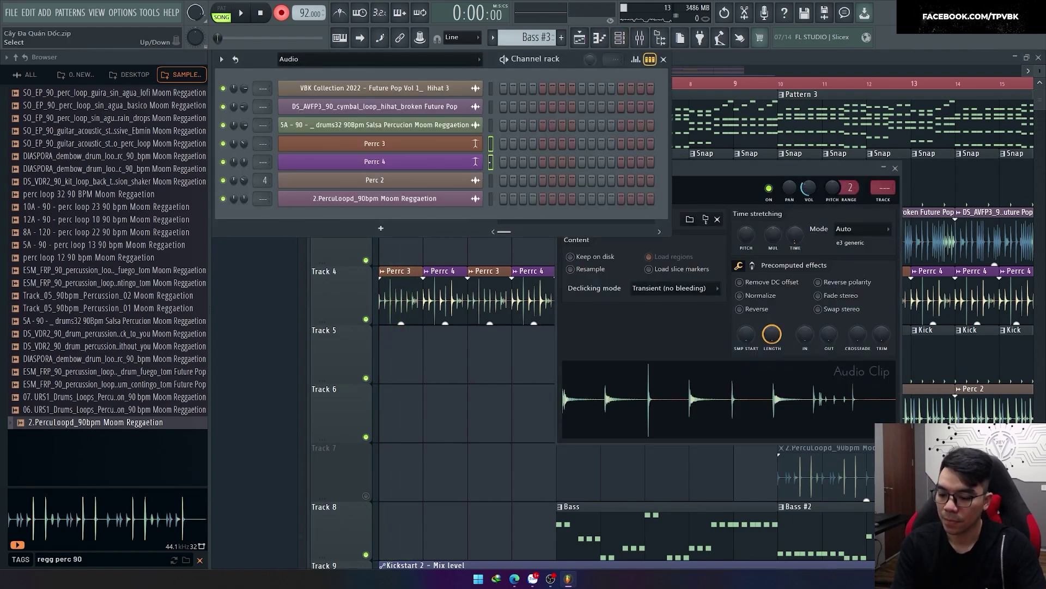
key(ctrl+l)
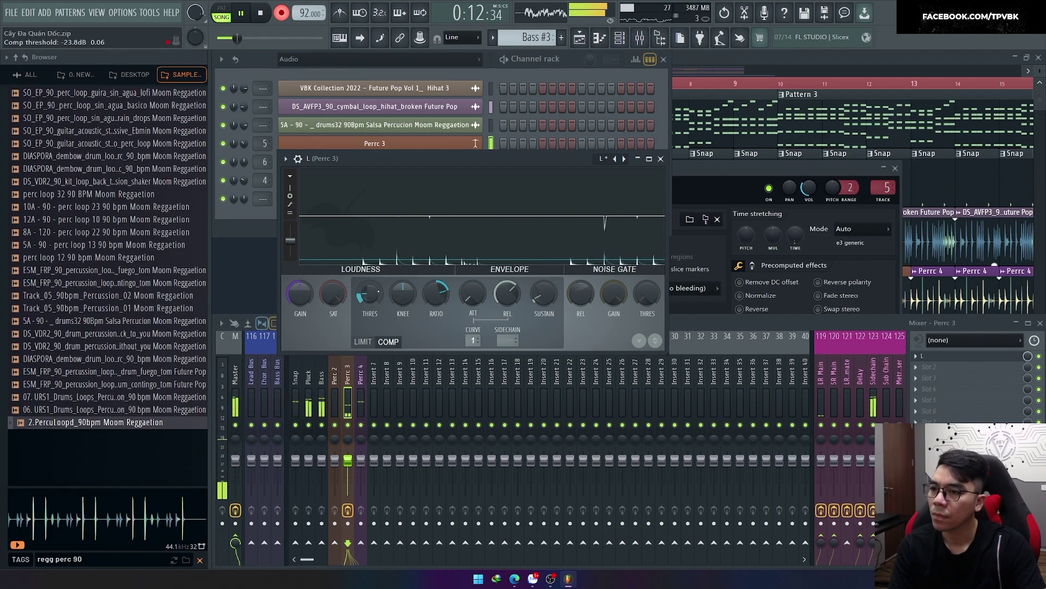
click(895, 168)
key(F5)
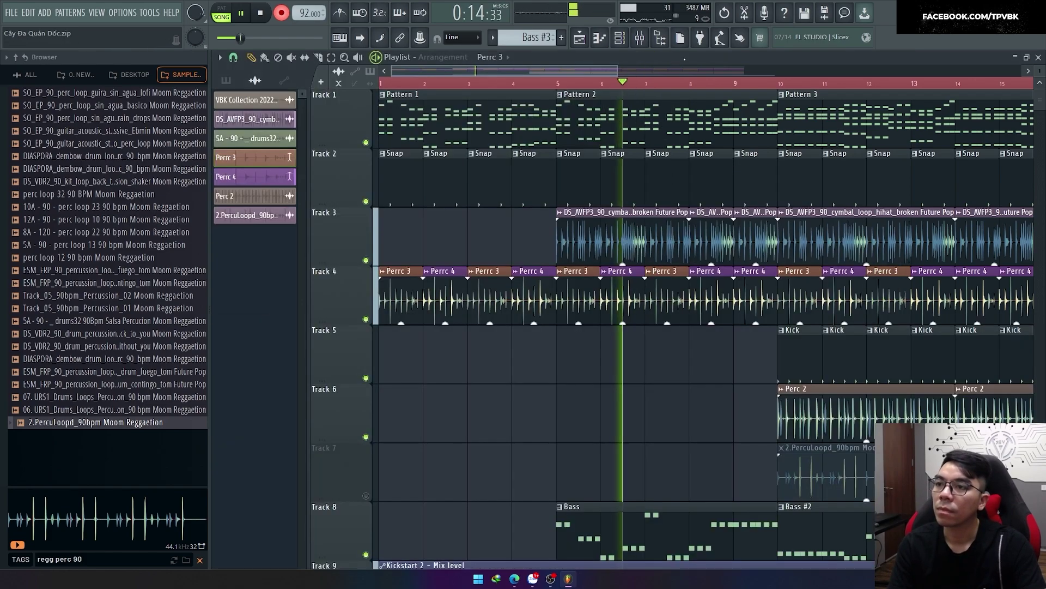
Unmute Track 7 and play the arrangement from bar 10 with its percussion loop.
scroll(474, 346, down, 2)
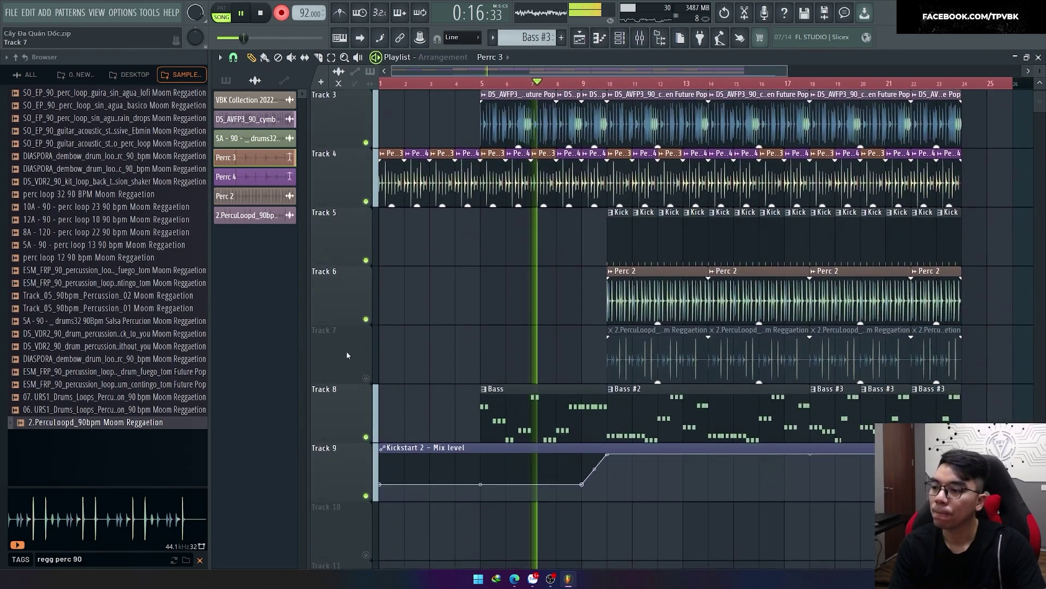
click(625, 86)
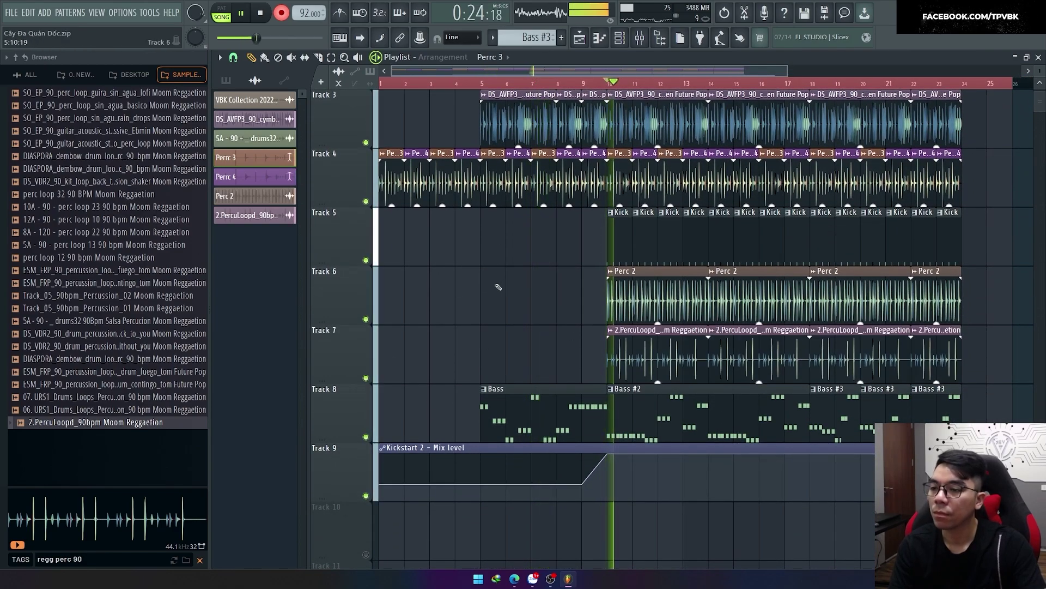
scroll(482, 289, up, 2)
scroll(482, 289, down, 2)
scroll(482, 289, up, 3)
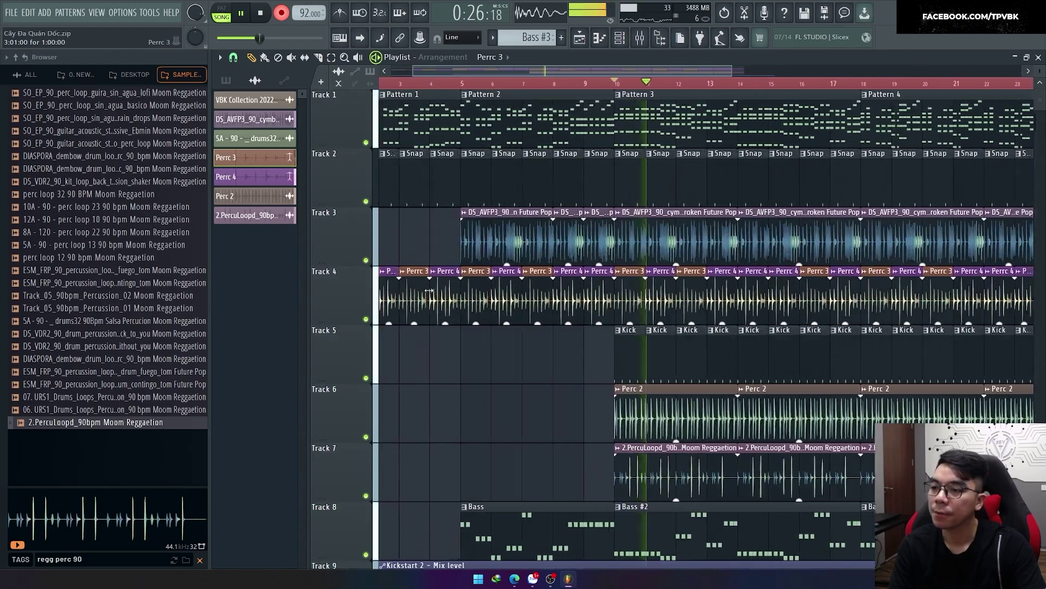
scroll(482, 264, up, 5)
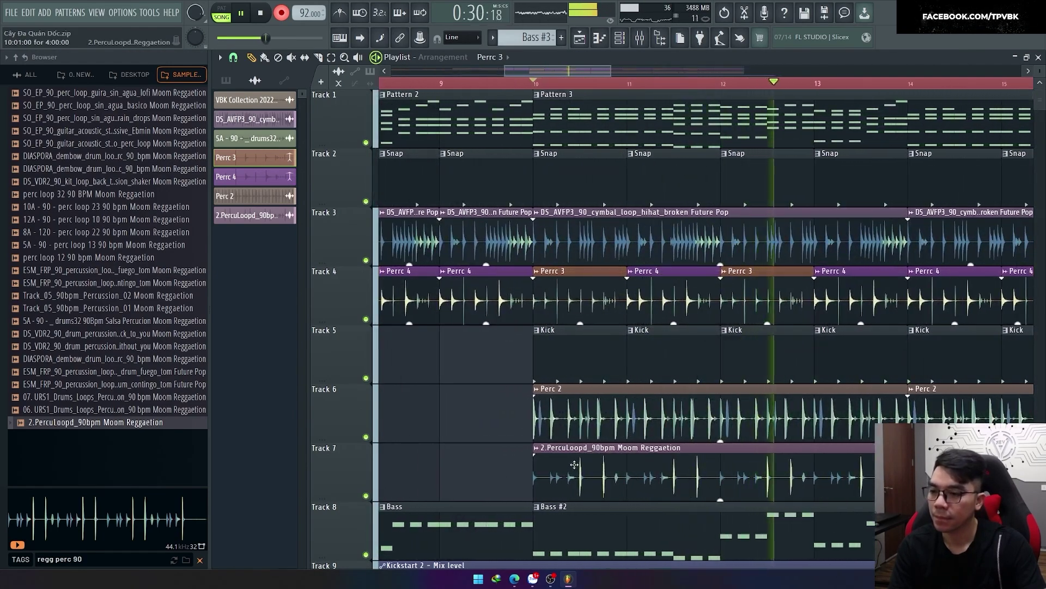
Rename the 2.PercuLoopd_90bpm loop on Track 7 as Perc 5.
click(595, 467)
key(F2)
text(Perrc)
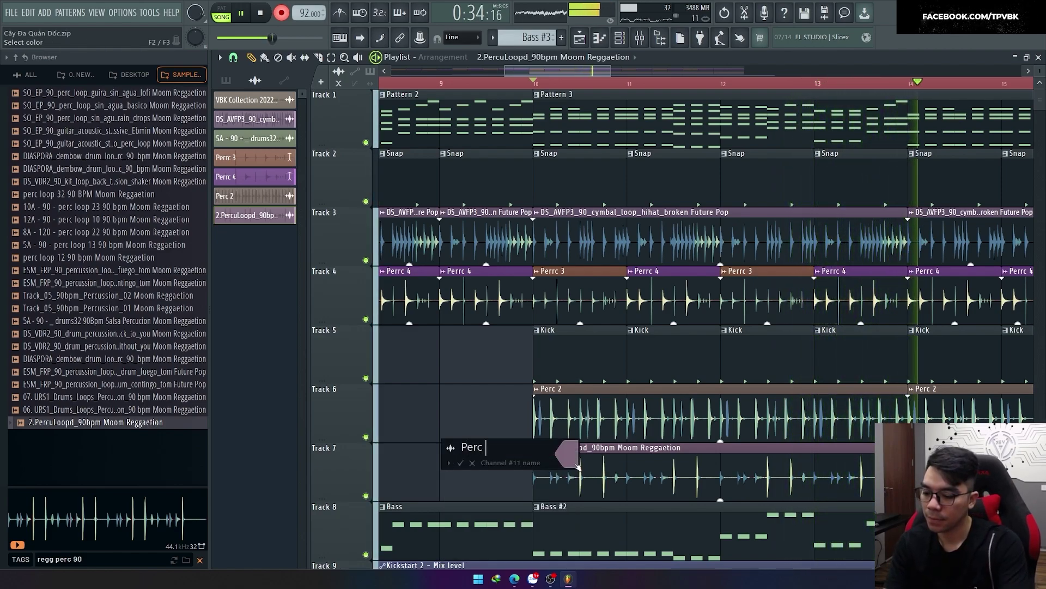
text( 5)
key(Return)
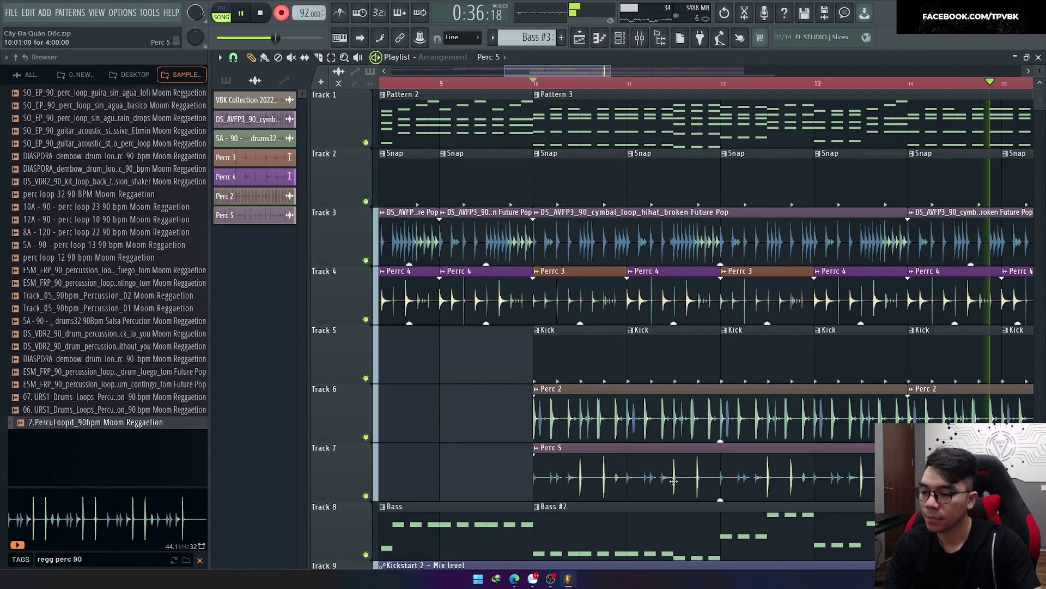
Place a four-bar Perc 5 clip at bar 5 on Track 7 and play the section from there.
scroll(675, 476, down, 4)
key(space)
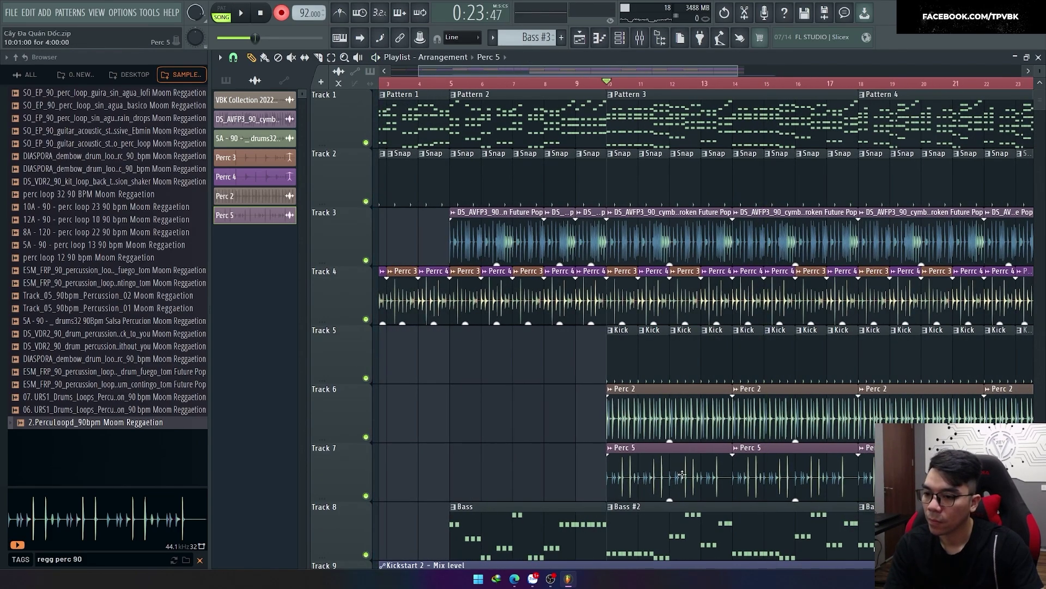
drag(682, 475, 501, 484)
click(450, 83)
key(space)
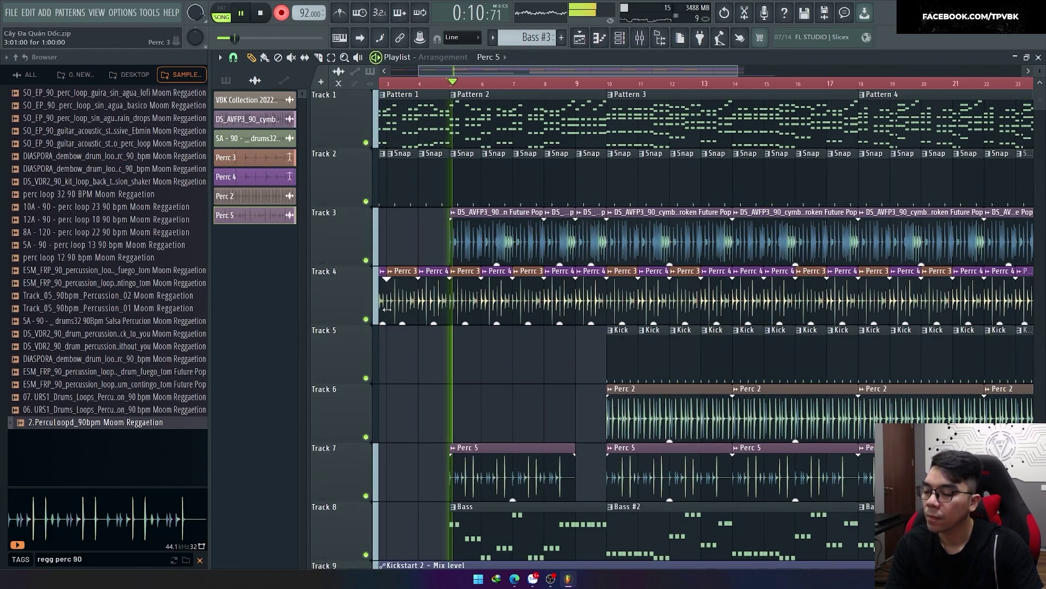
scroll(434, 247, up, 2)
scroll(510, 353, down, 2)
scroll(510, 353, down, 1)
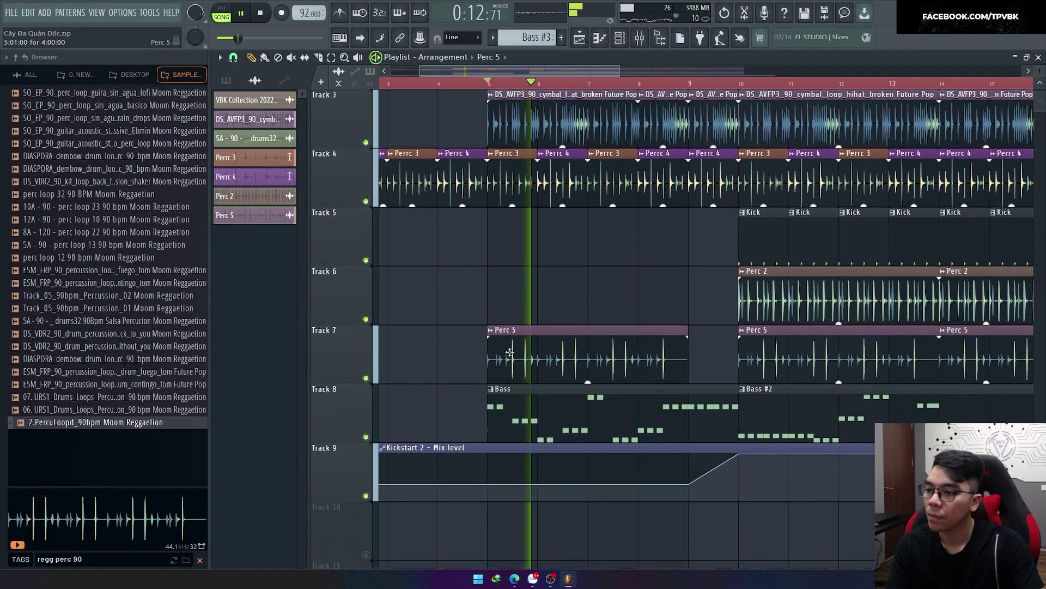
Slice the first Perc 5 clip on Track 7 at bar 8.
scroll(600, 365, up, 3)
scroll(655, 373, down, 3)
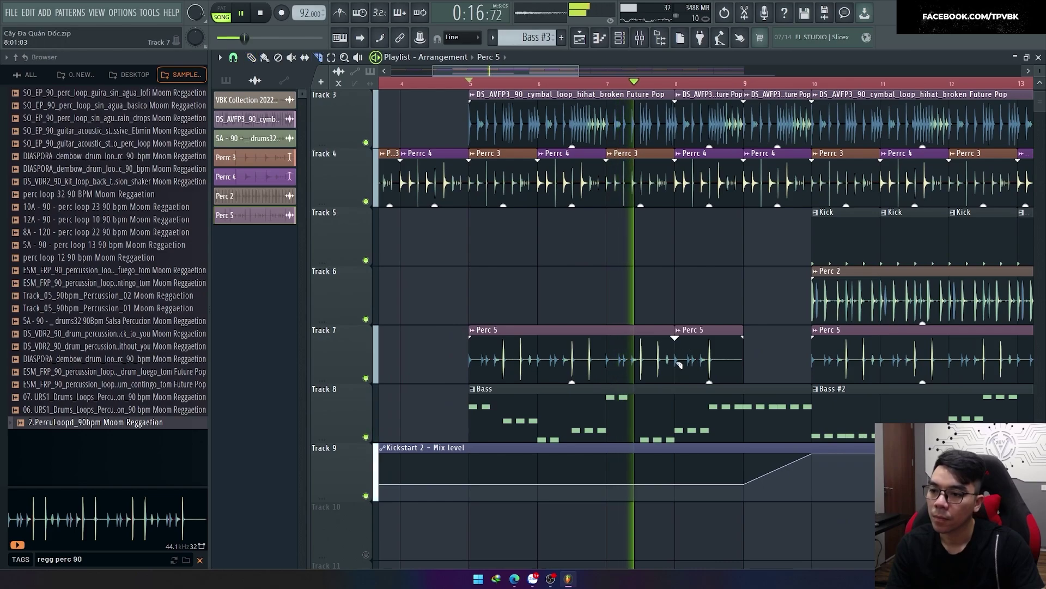
drag(689, 346, 744, 368)
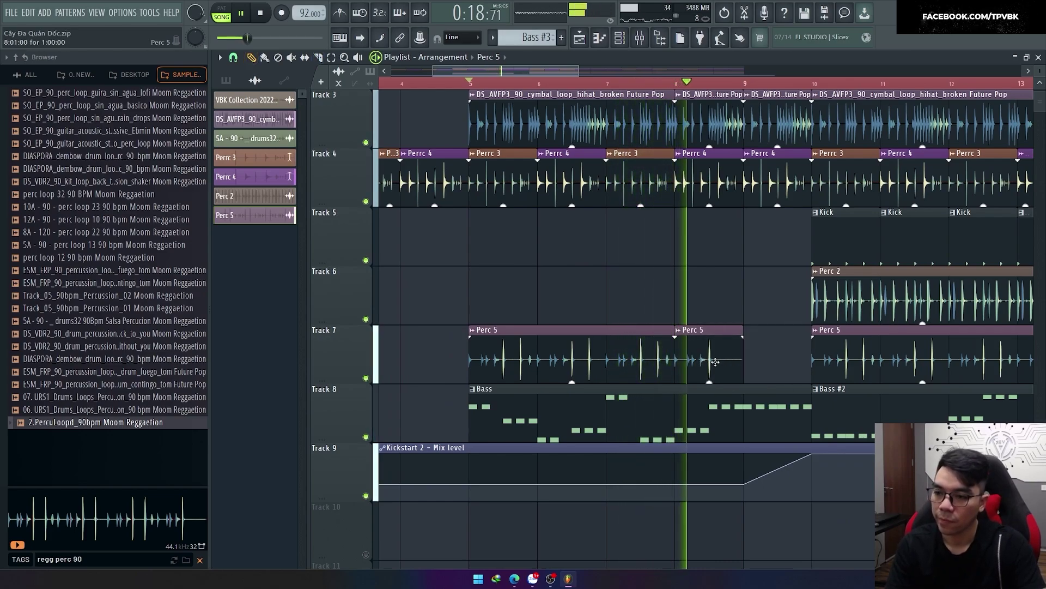
Route Perc 5 to mixer track 7 and insert a limiter in compressor mode with a 5.3:1 ratio.
key(space)
double_click(568, 348)
key(ctrl+l)
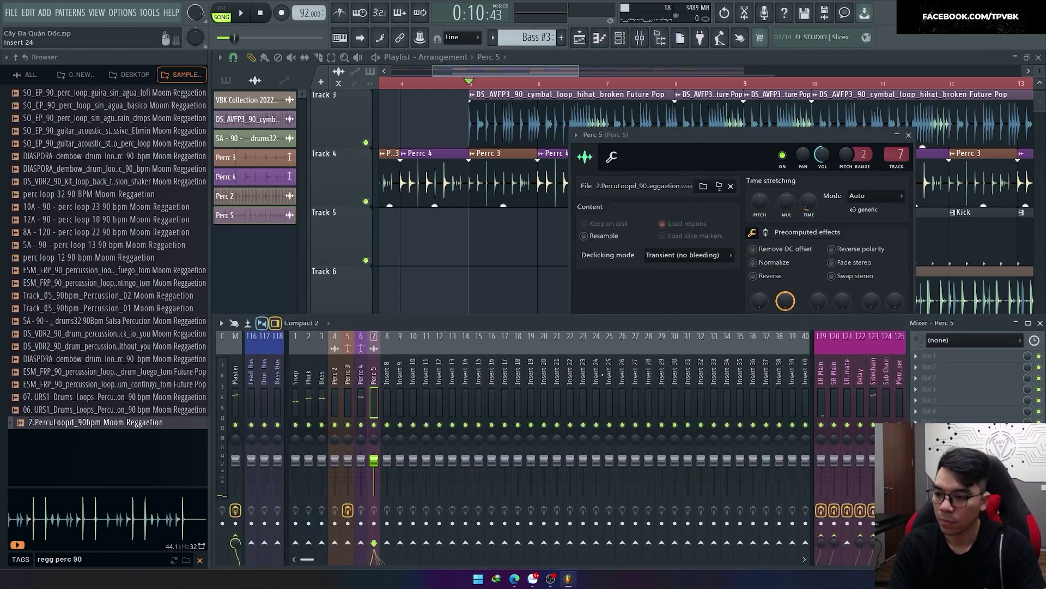
click(948, 355)
key(Escape)
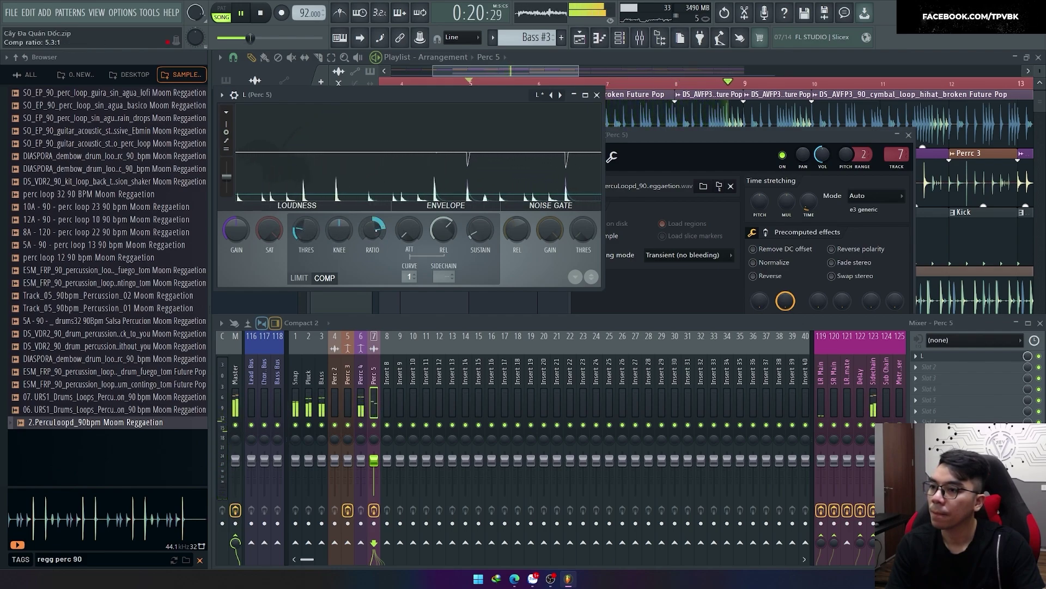
click(597, 95)
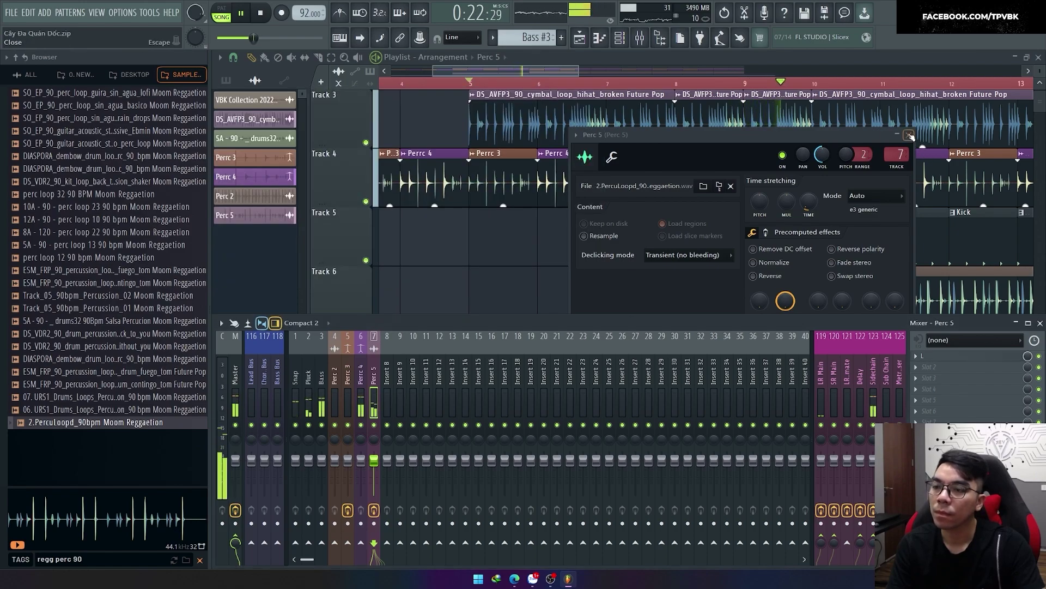
click(909, 135)
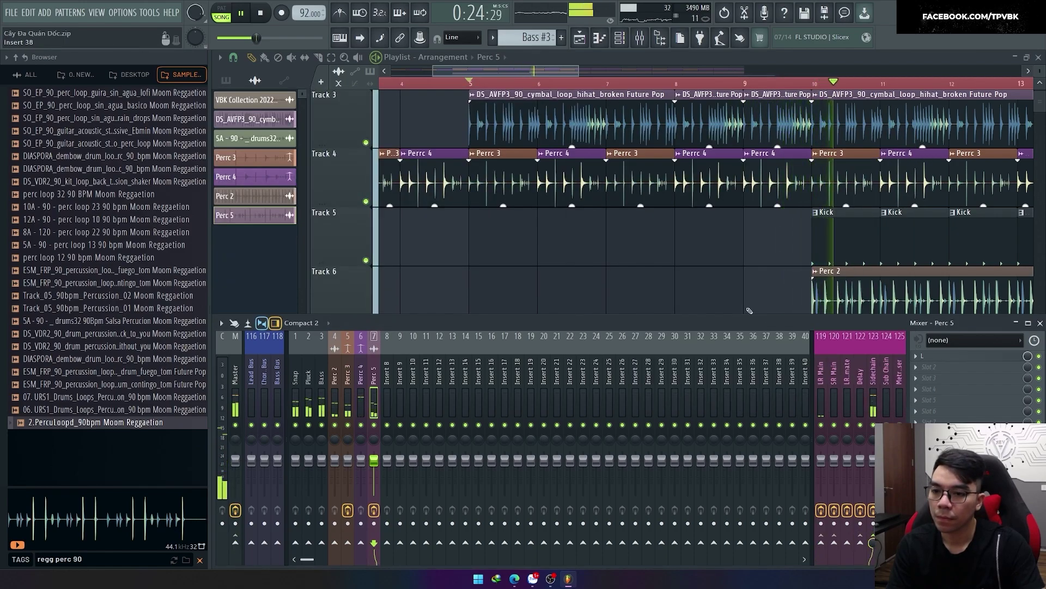
Review the whole arrangement across its tracks and play it from the beginning.
key(F9)
scroll(506, 309, down, 6)
scroll(507, 309, up, 2)
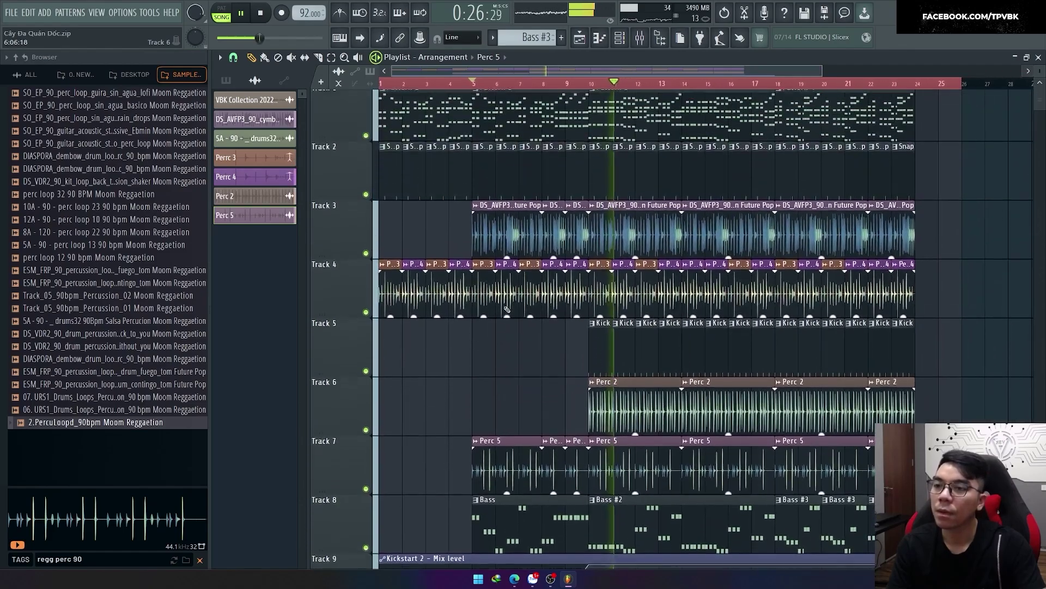
scroll(507, 313, up, 1)
scroll(408, 201, up, 2)
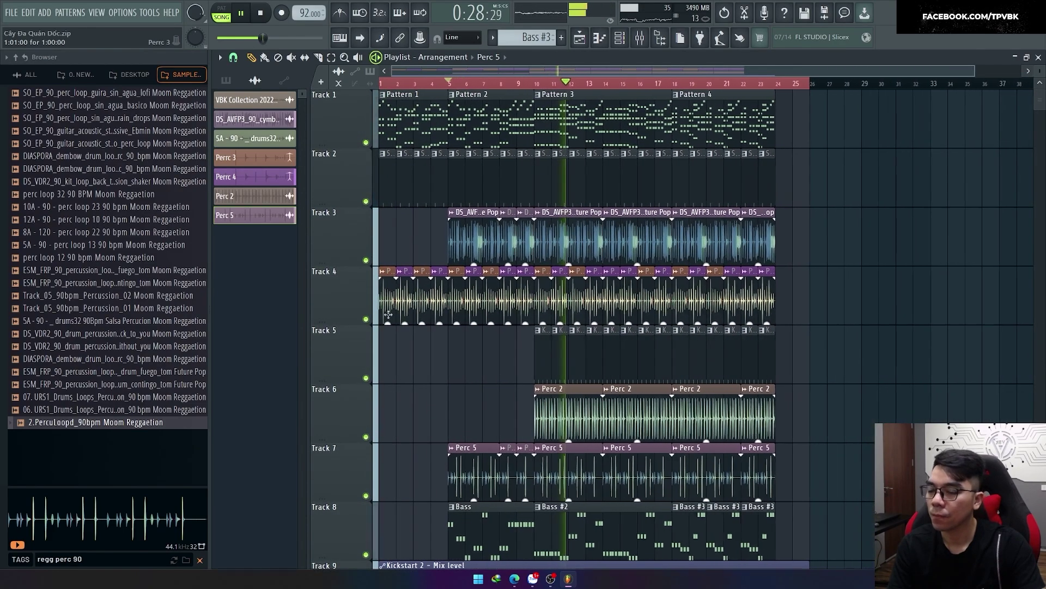
key(space)
key(space)
scroll(411, 293, up, 2)
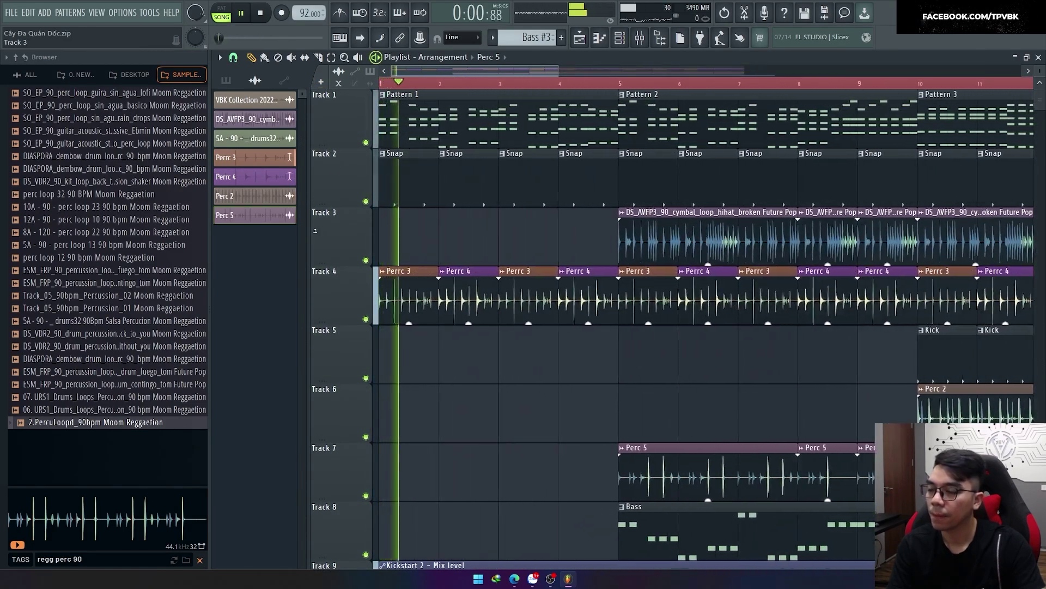
Purge the unused audio clips from the project.
double_click(411, 292)
key(F6)
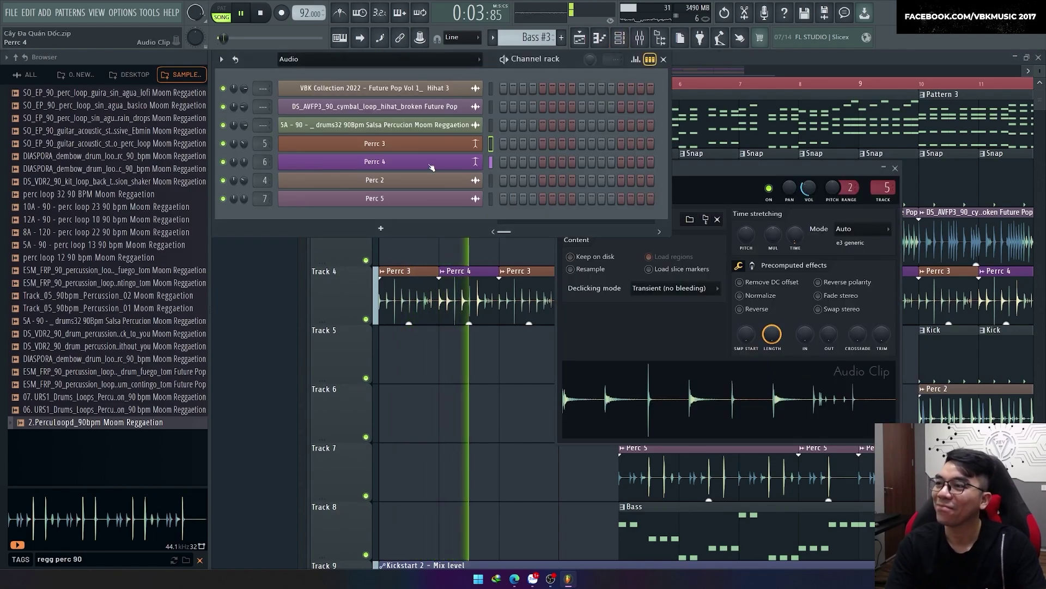
click(151, 13)
mouse_move(162, 51)
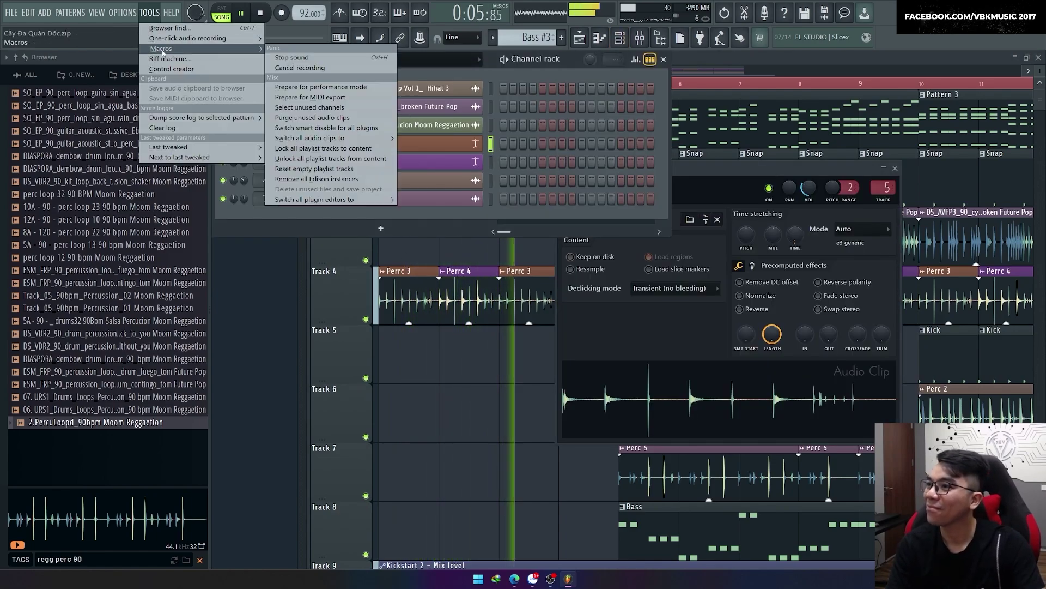
click(297, 120)
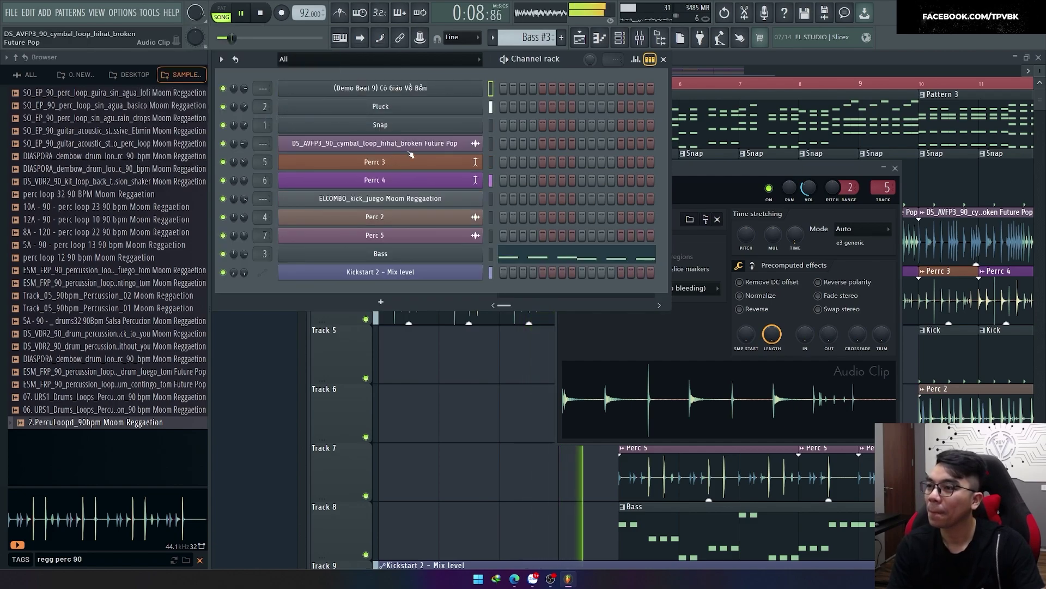
Rename the DS_AVFP3 cymbal hi-hat loop channel as Hat 1 and the ELCOMBO kick channel as Kick.
key(F2)
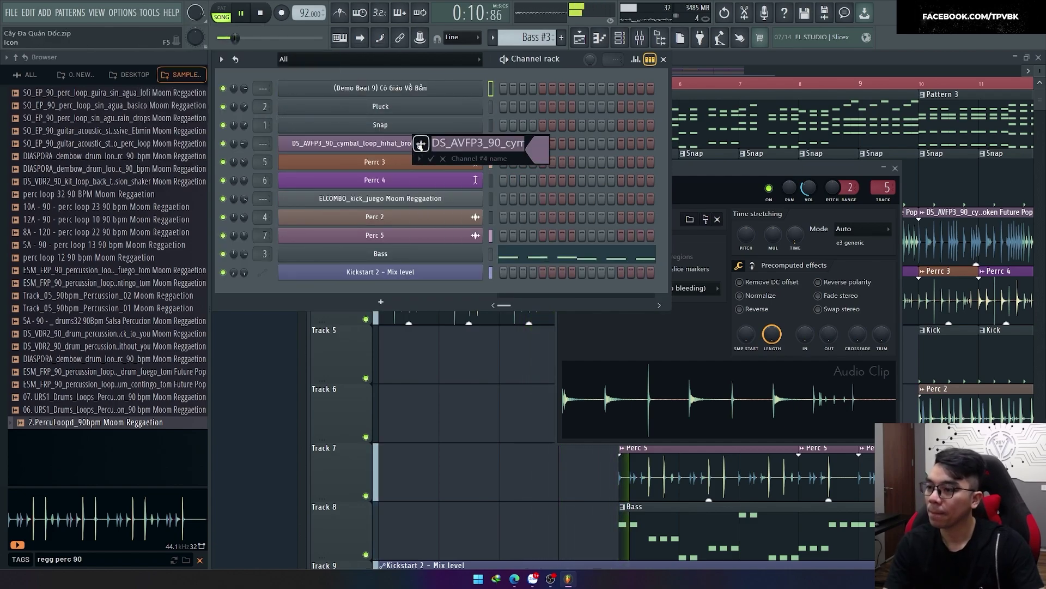
text(Hat 1)
key(Return)
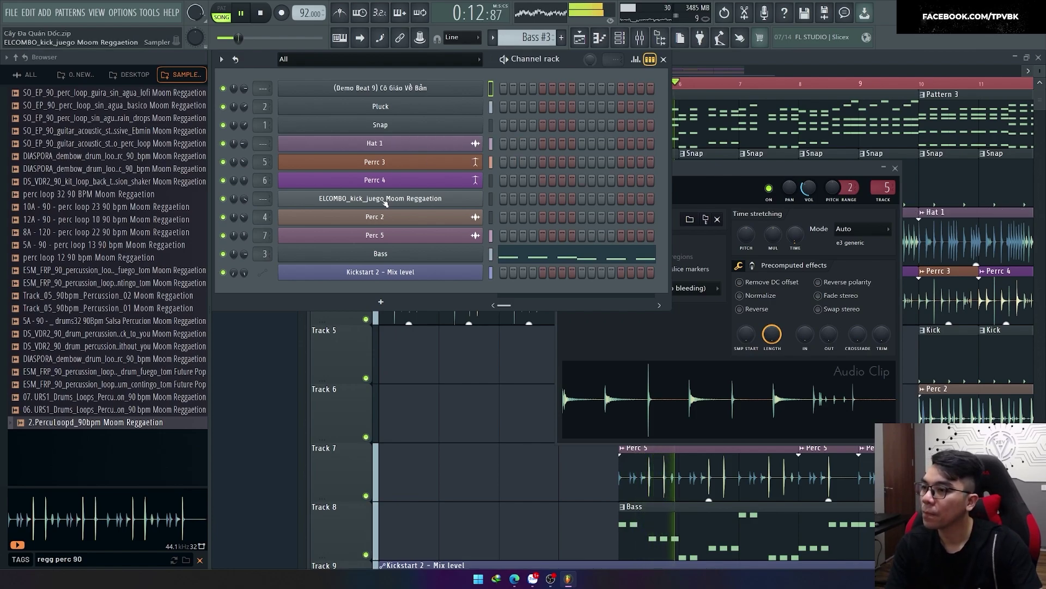
key(F2)
text(Kick)
key(Return)
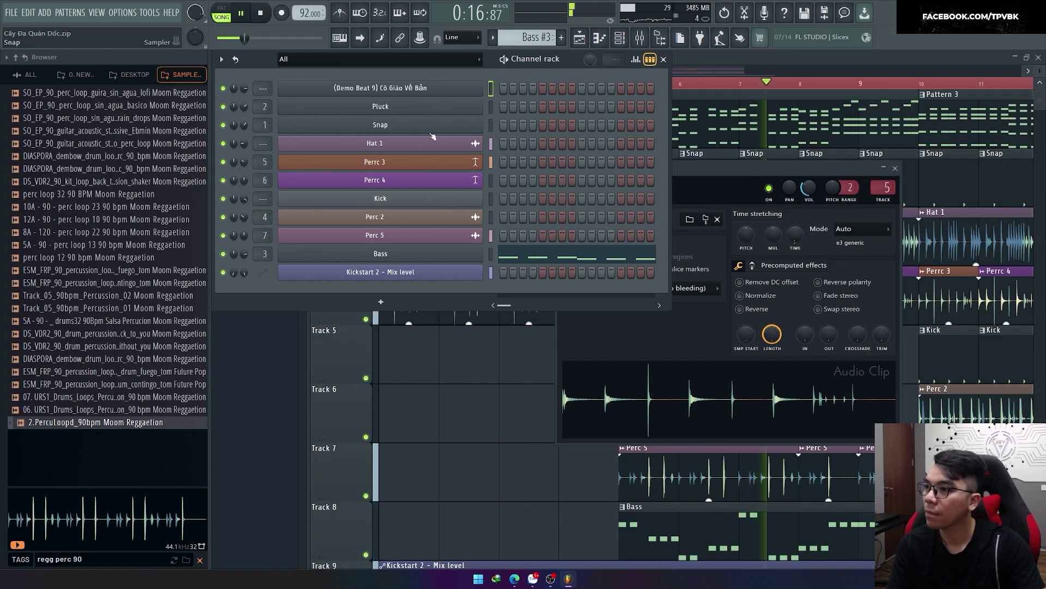
Route Hat 1 to mixer track 8 and Kick to mixer track 9, and delete the Demo Beat 9 channel.
key(ctrl+l)
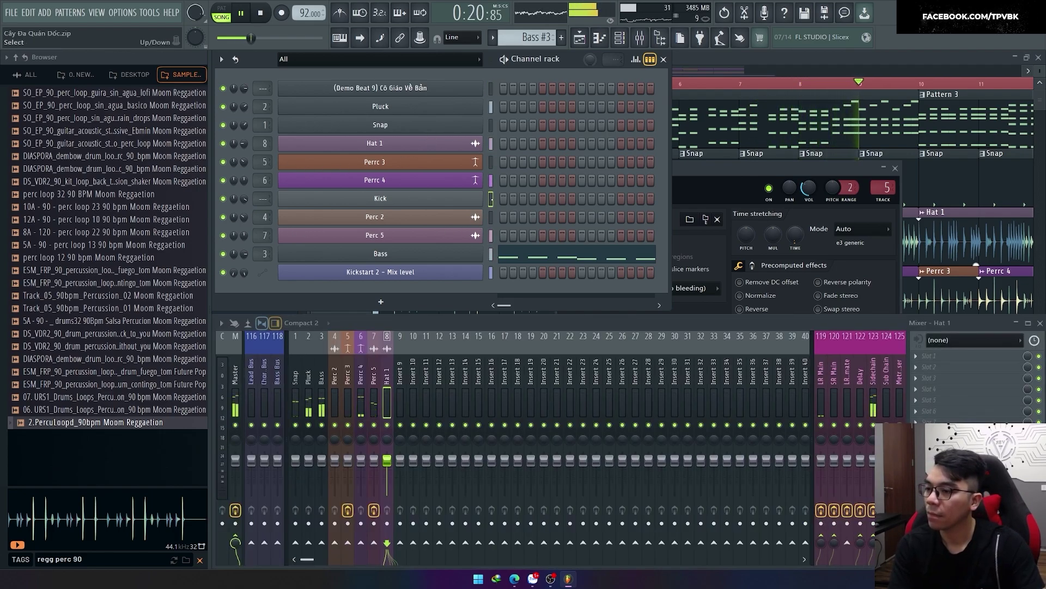
key(ctrl+l)
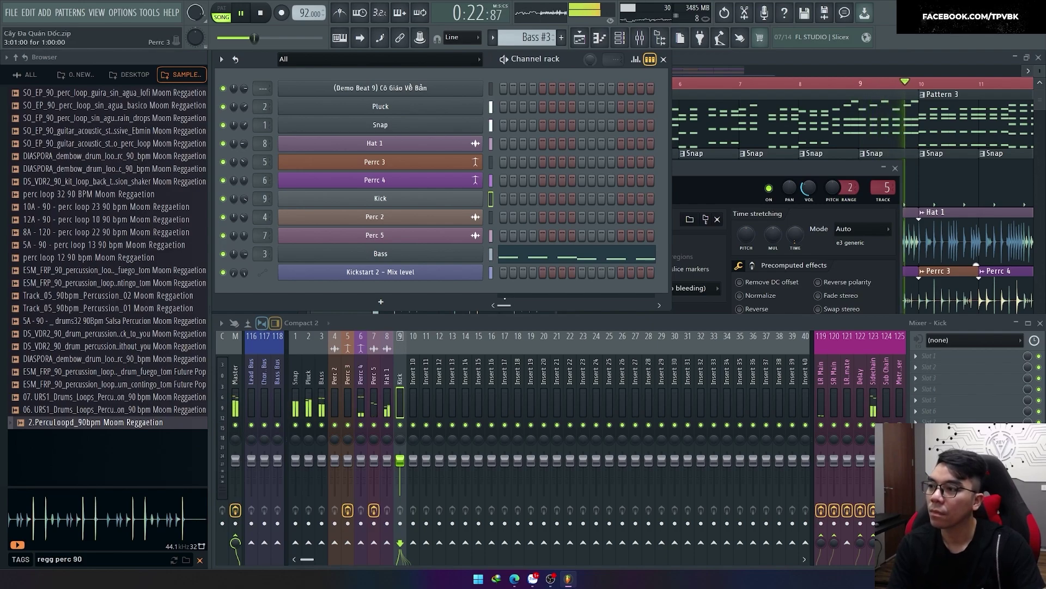
right_click(479, 88)
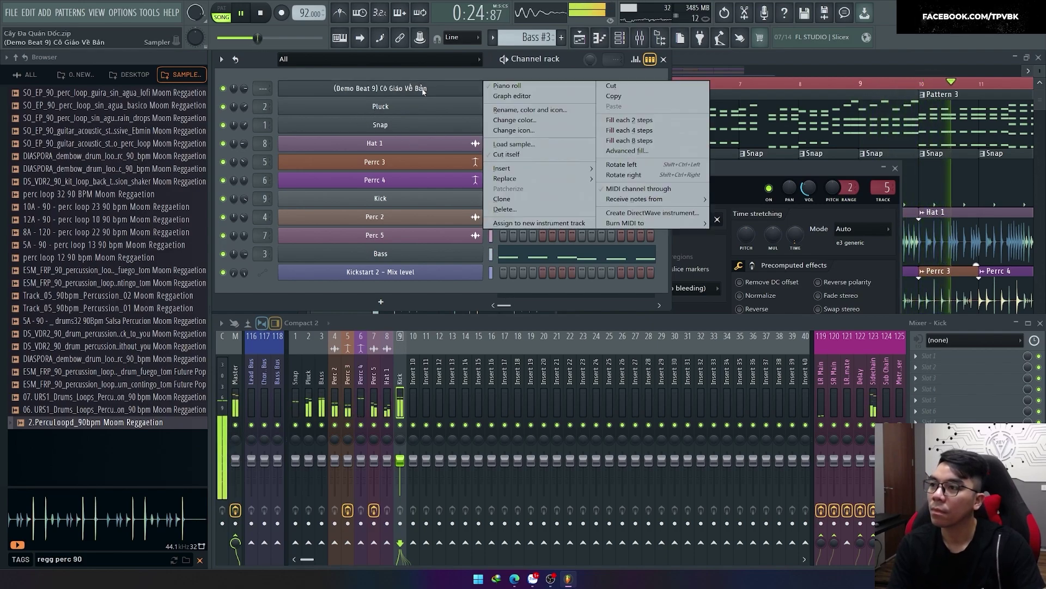
key(F6)
key(F9)
Insert an empty playlist track above the Snap track as Track 2.
ctrl+scroll(374, 180, down, 5)
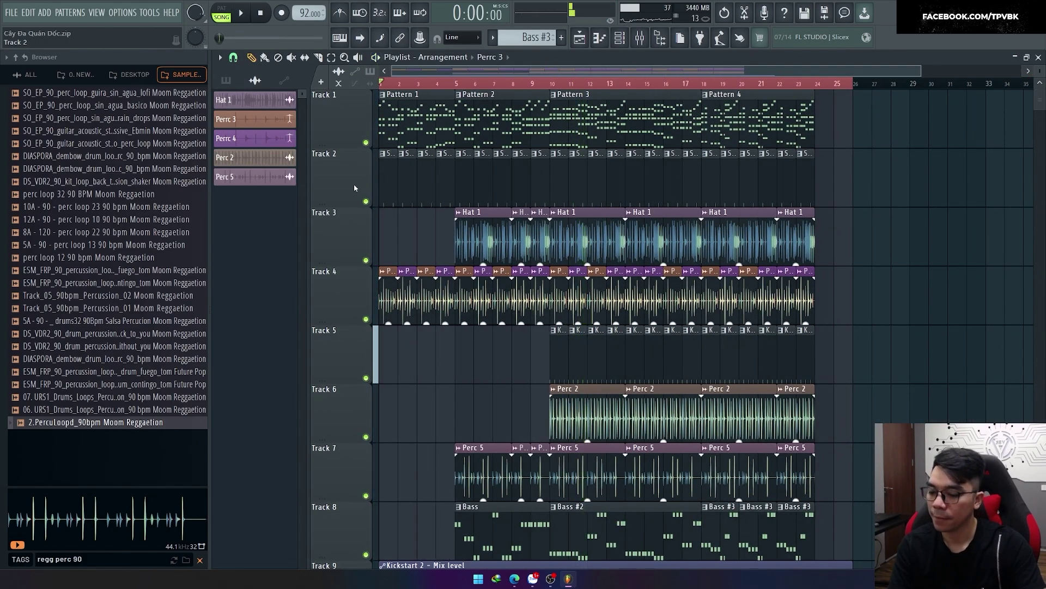
key(ctrl+z)
ctrl+scroll(358, 186, up, 3)
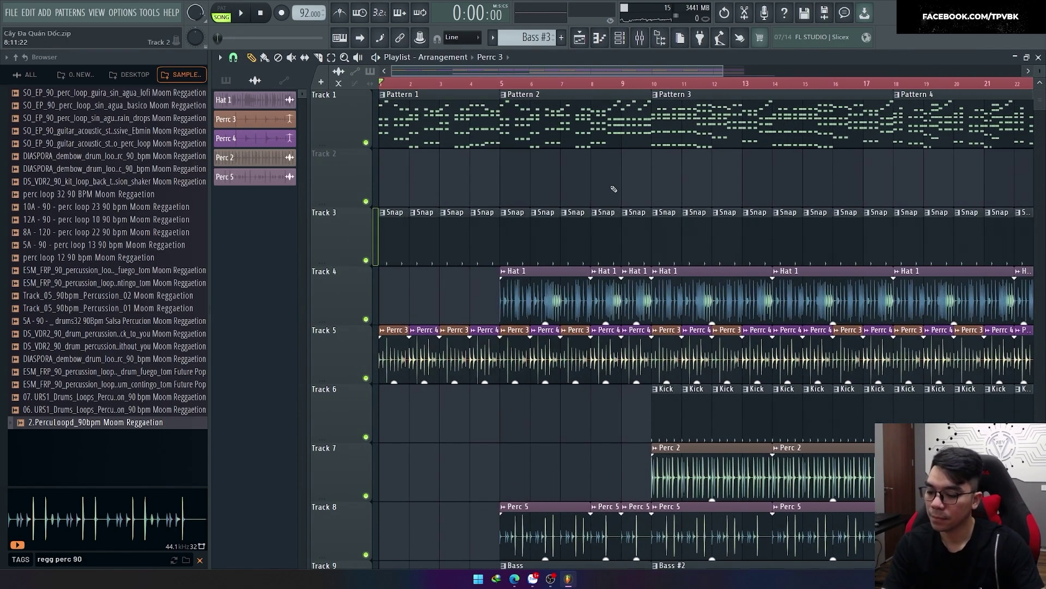
Create a pattern named Tranh, place its clip on Track 2 at bar 10 and set the playhead there.
key(F4)
text(Tr)
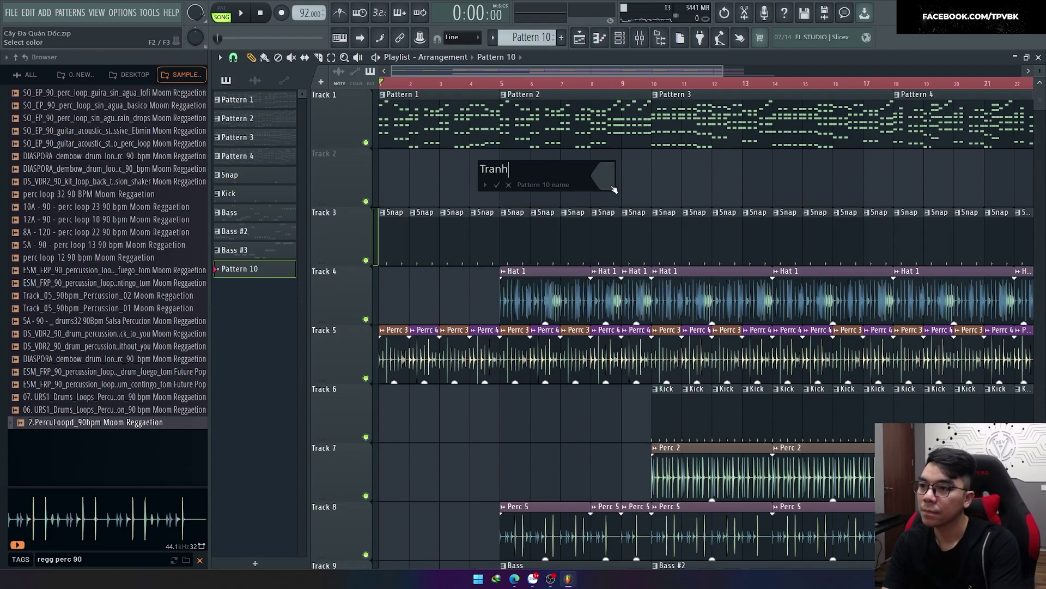
text(anh)
key(Return)
click(699, 180)
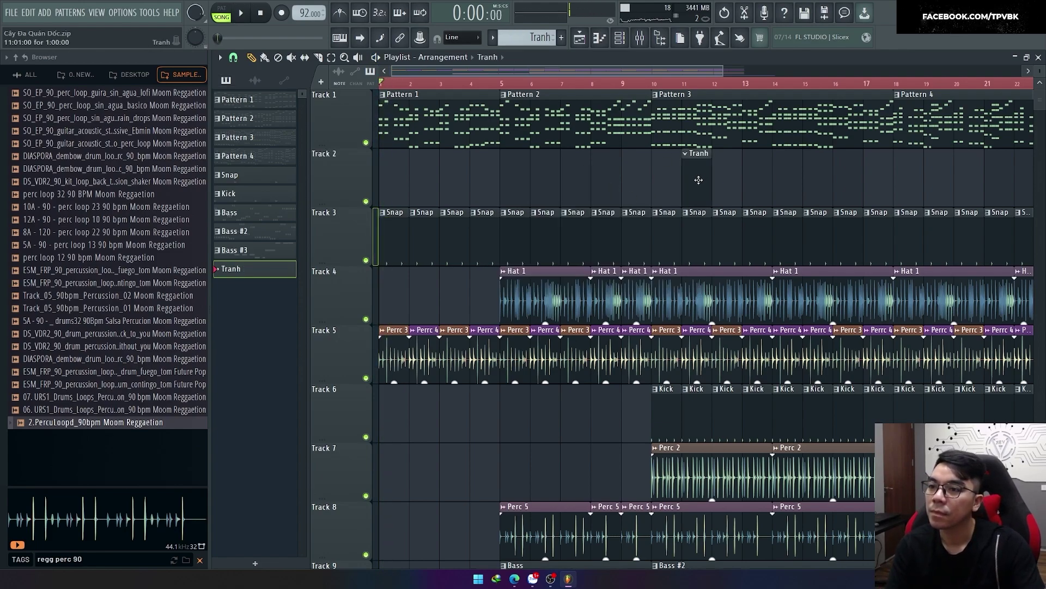
click(651, 85)
Add a Qin_RV instrument channel and load the ChineeGuZheng II instrument in it.
key(F6)
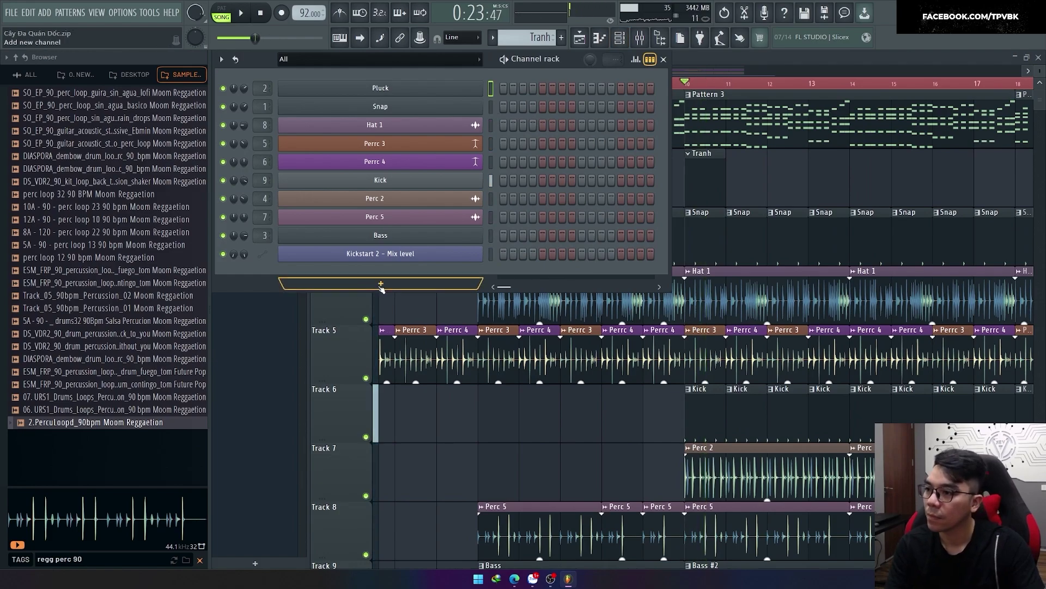
click(380, 286)
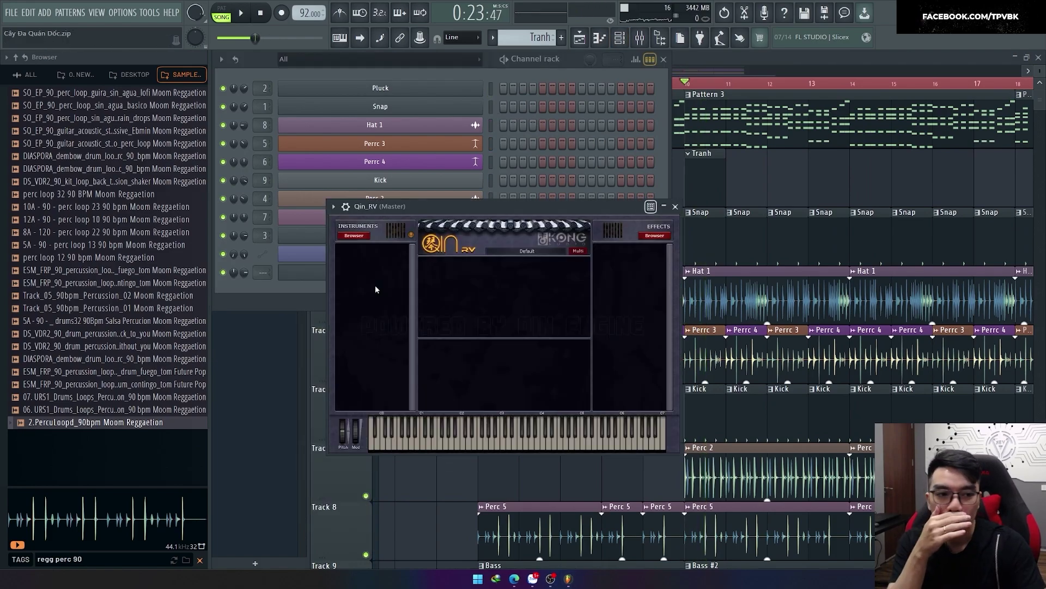
click(361, 236)
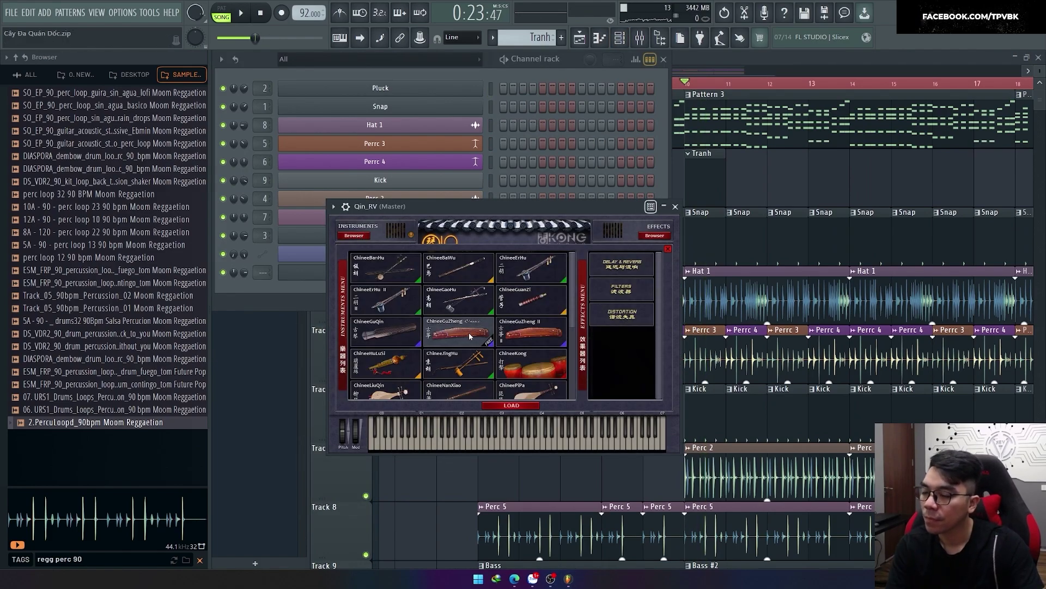
click(530, 331)
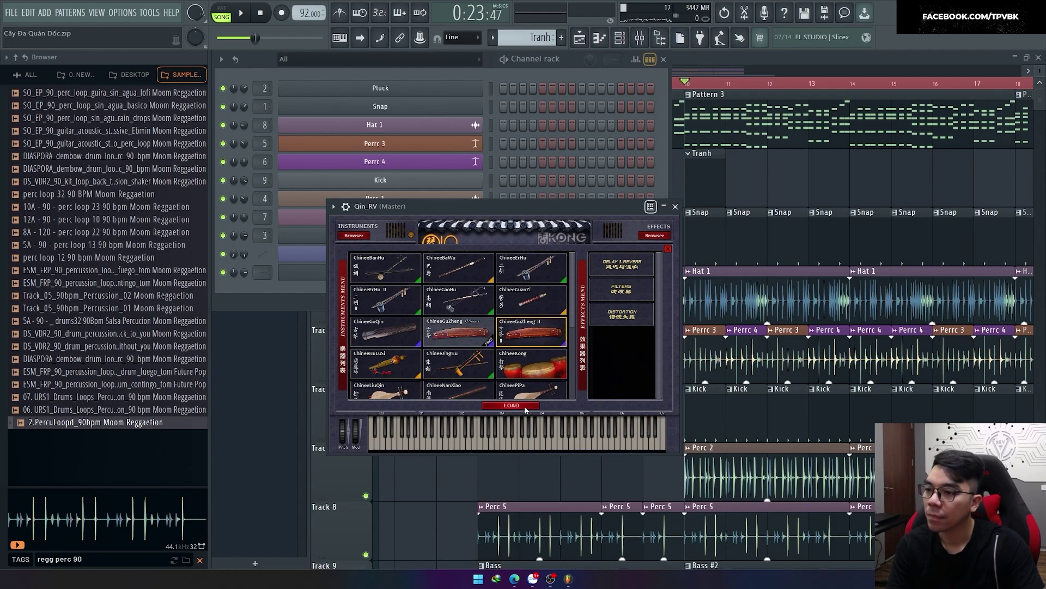
click(511, 406)
Choose the Keyswitch_AS preset for ChineeGuZheng II and close the instrument window.
click(372, 268)
click(517, 285)
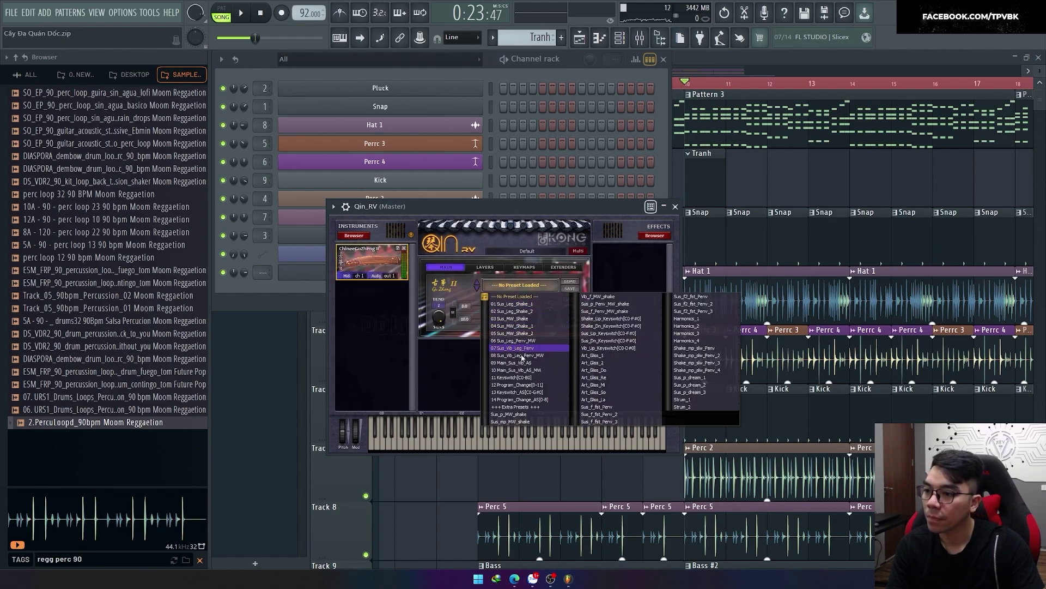
click(522, 392)
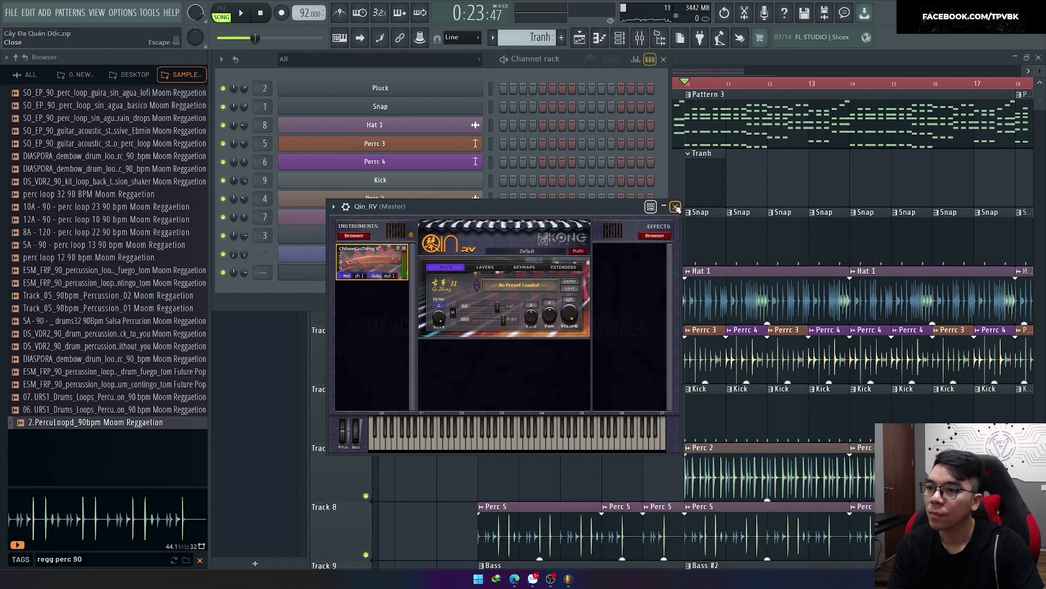
click(772, 186)
Set the Qin_RV piano roll to the C Major Pentatonic scale and place an A4 note at the start of bar 1.
key(F7)
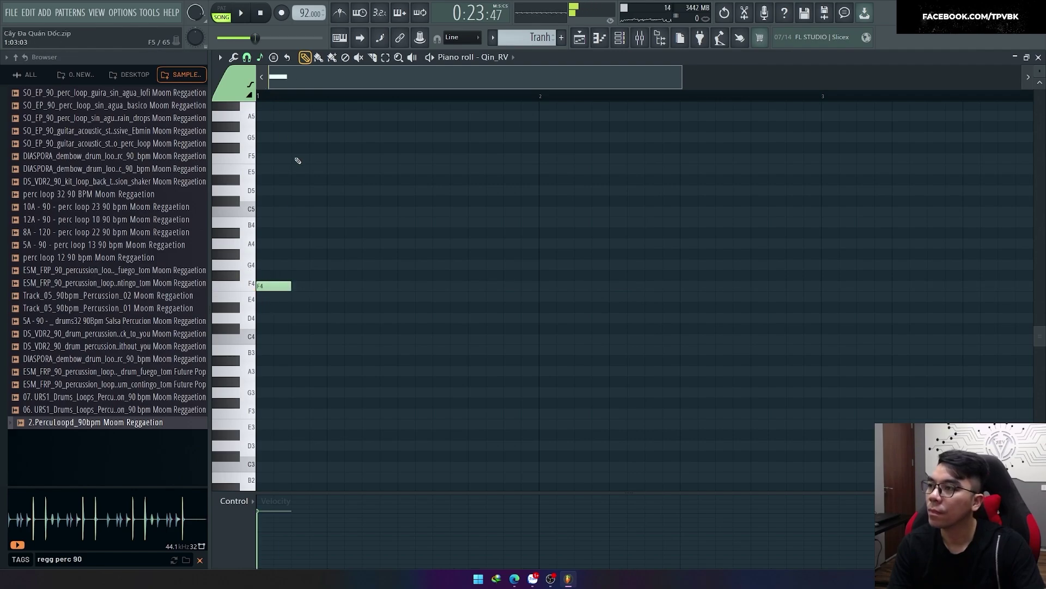
click(264, 58)
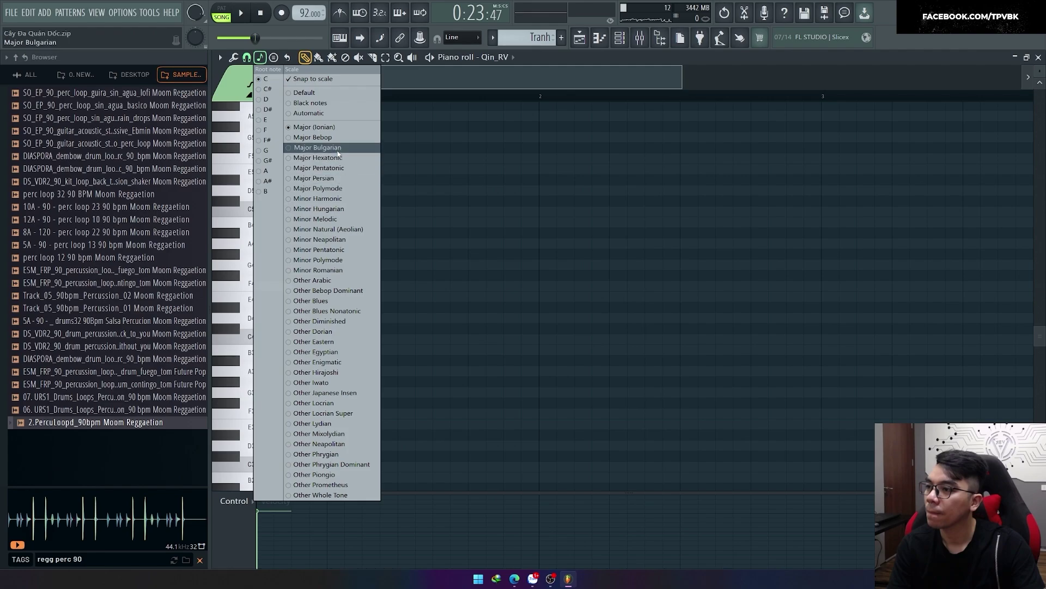
click(335, 167)
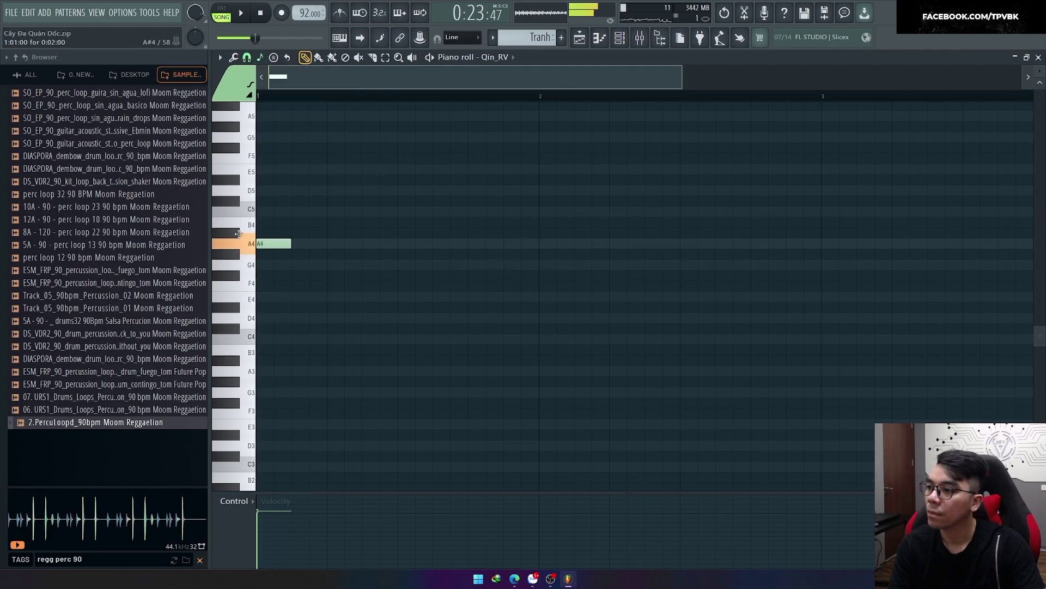
Add a C5 note at step 4 and a D5 note at step 7 of bar 1, playing the phrase between notes.
key(space)
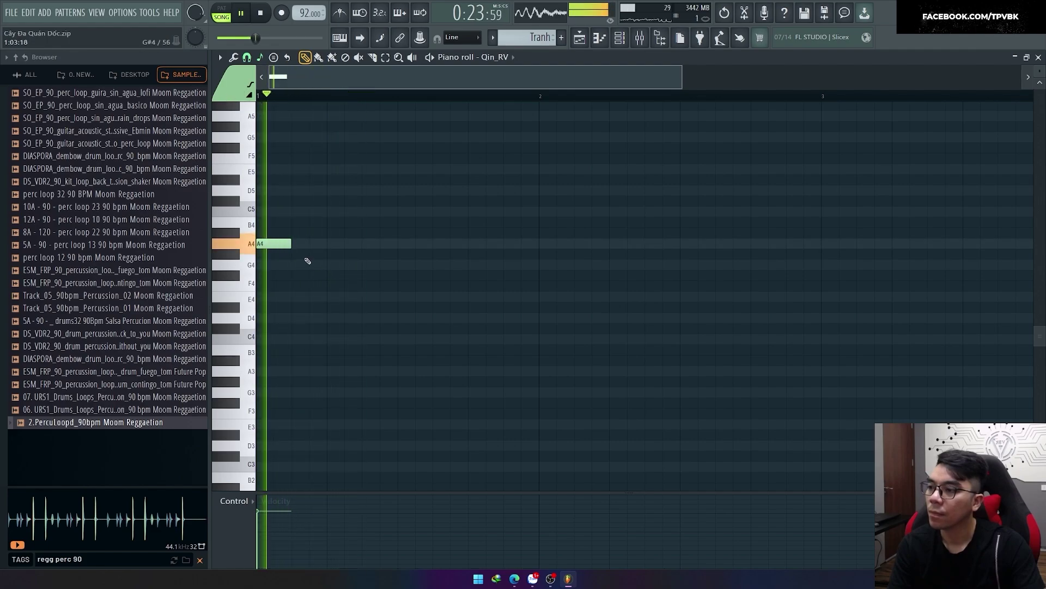
key(space)
click(326, 243)
key(space)
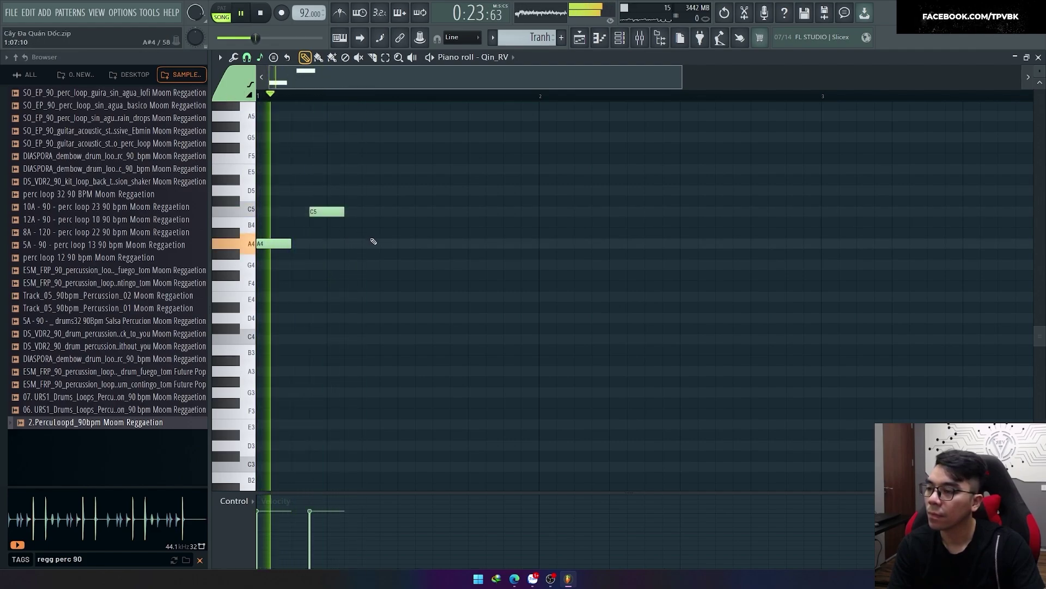
key(space)
click(366, 212)
key(space)
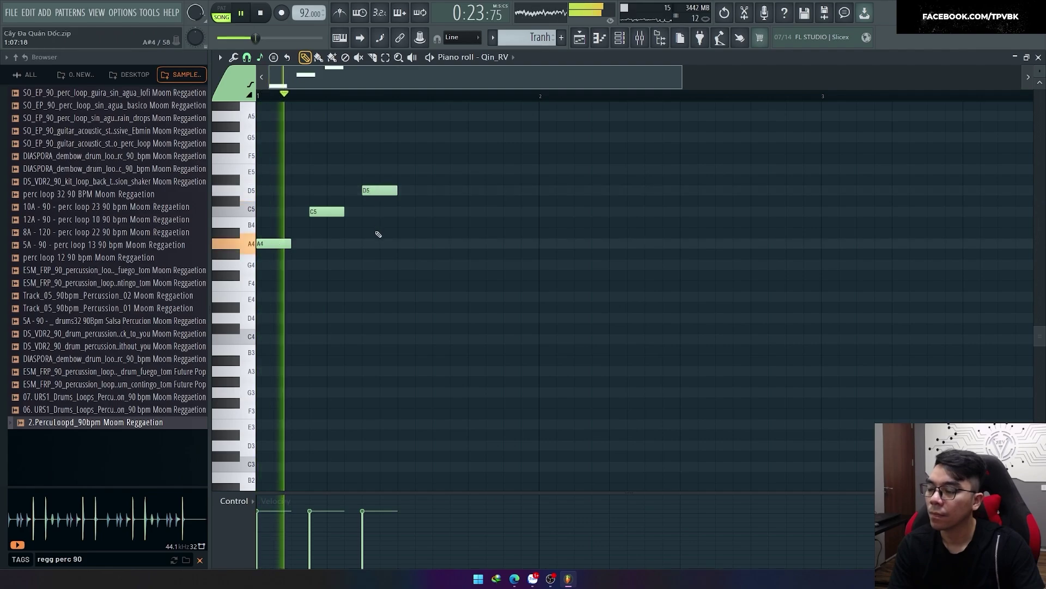
Set the Qin_RV channel's volume to about 47%.
key(F6)
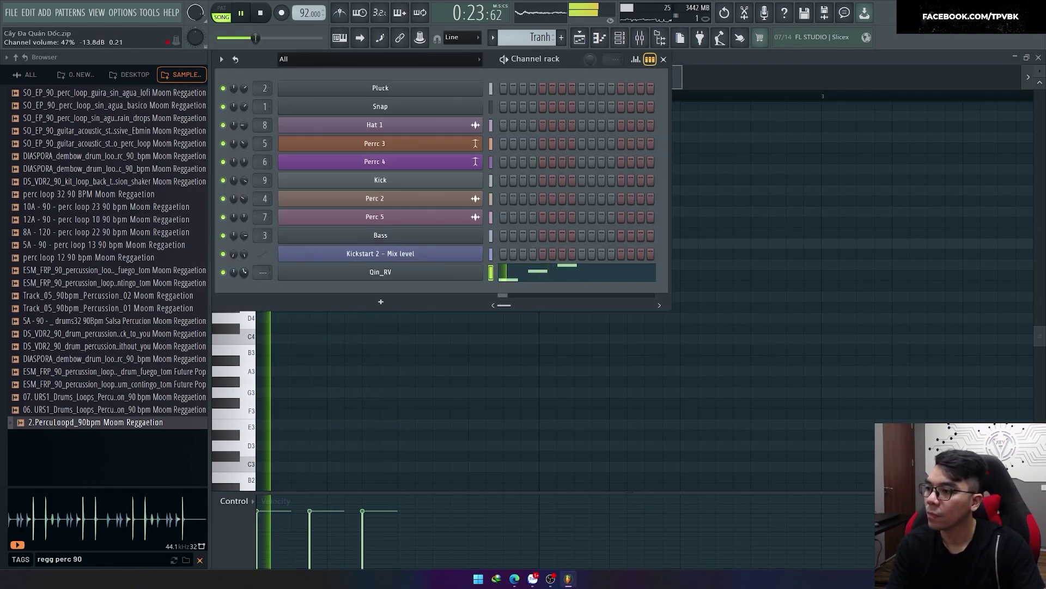
key(F6)
key(space)
Place a second C5 note at step 10 of bar 1 and play back the four-note phrase.
click(434, 212)
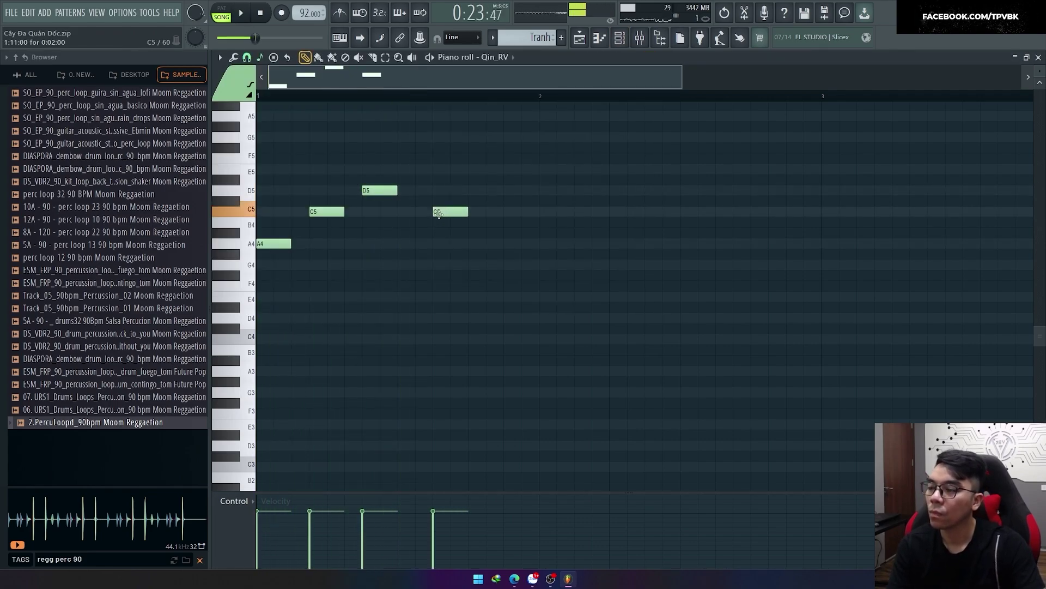
drag(439, 214, 422, 214)
key(space)
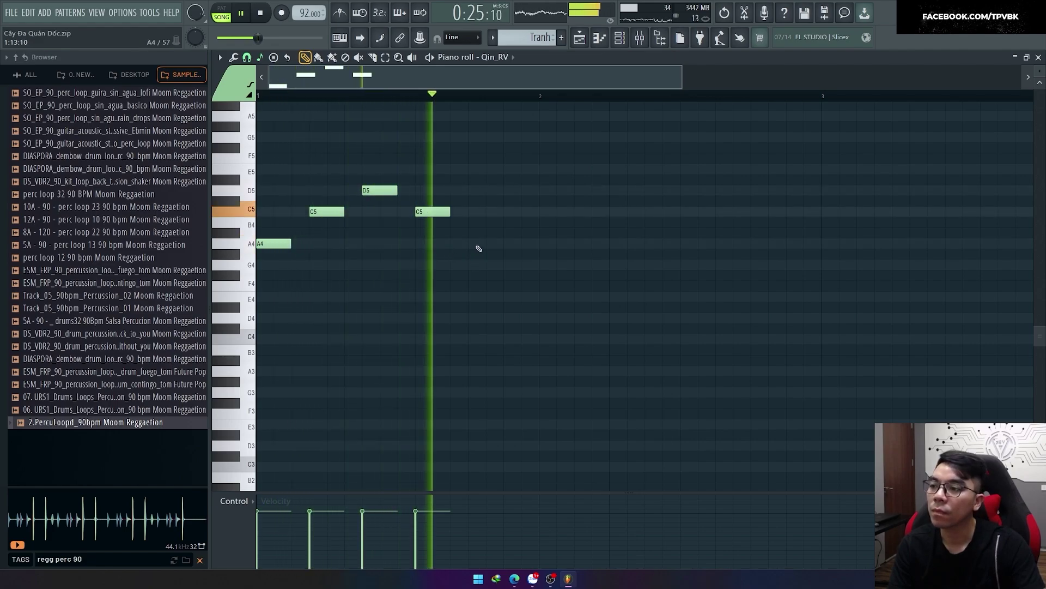
key(space)
key(space)
key(space)
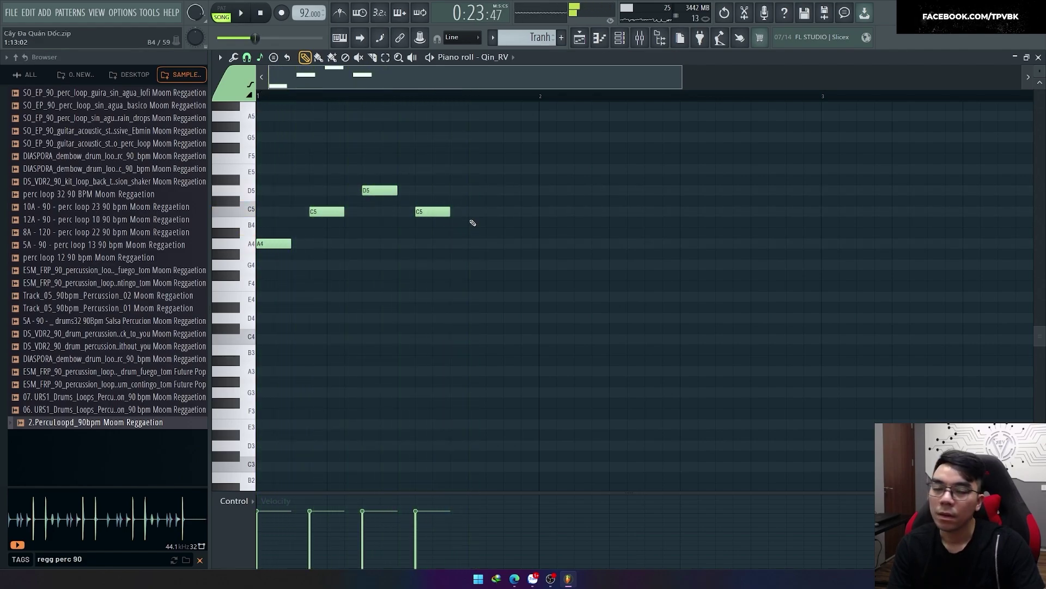
key(space)
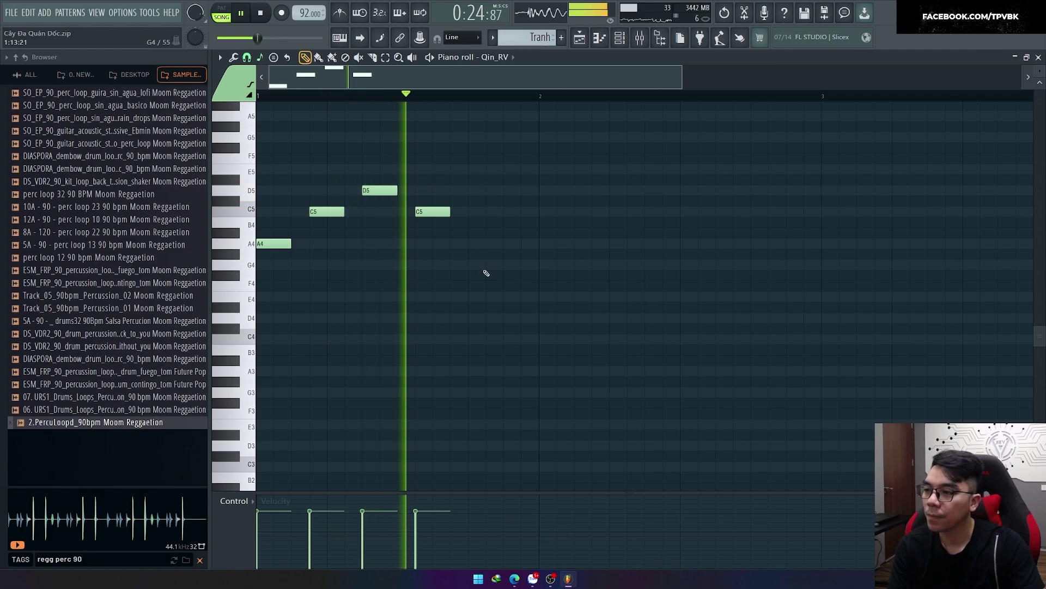
Extend the Qin_RV melody with A4 at step 13 and C5 at step 15 of bar 1, and A4 at the start of bar 2.
key(space)
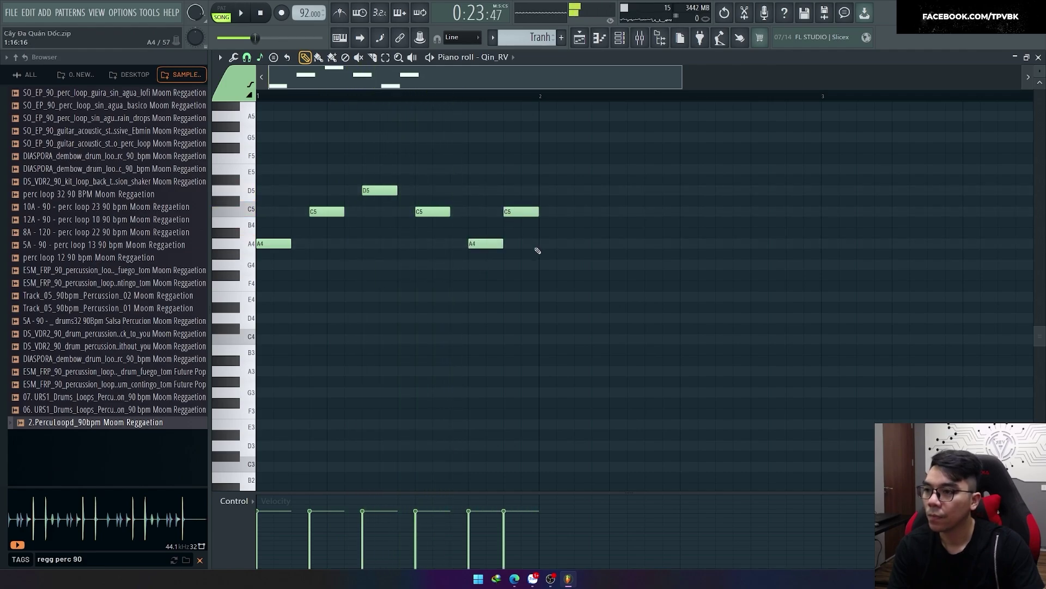
key(space)
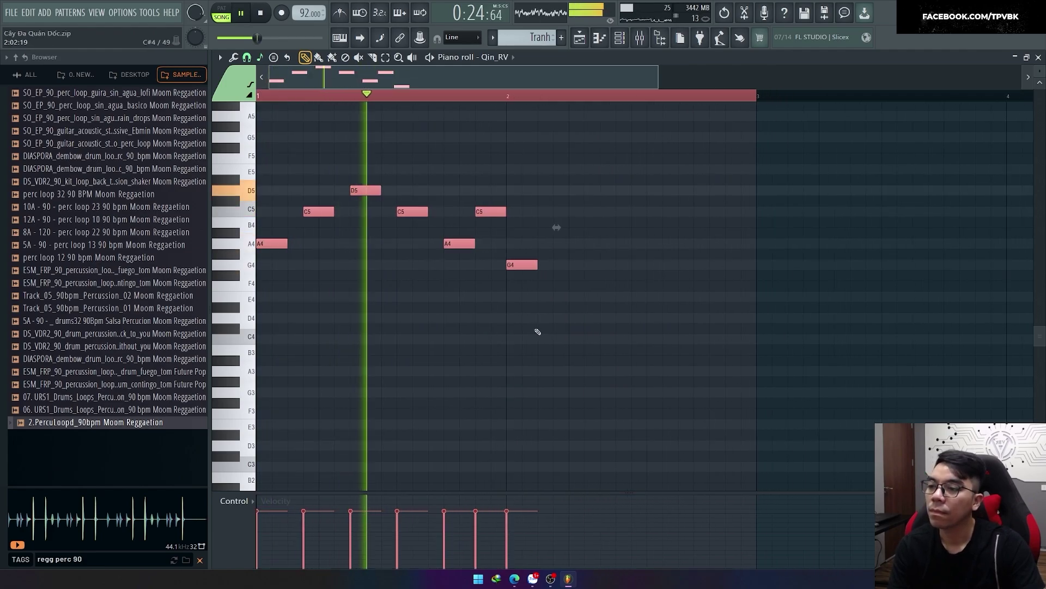
key(space)
click(521, 266)
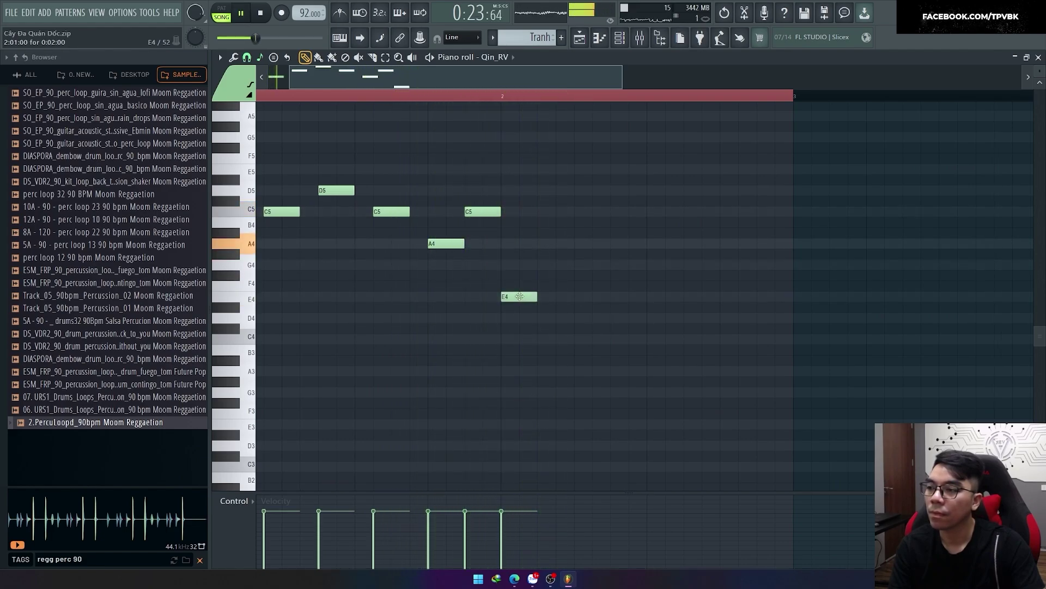
scroll(530, 240, down, 3)
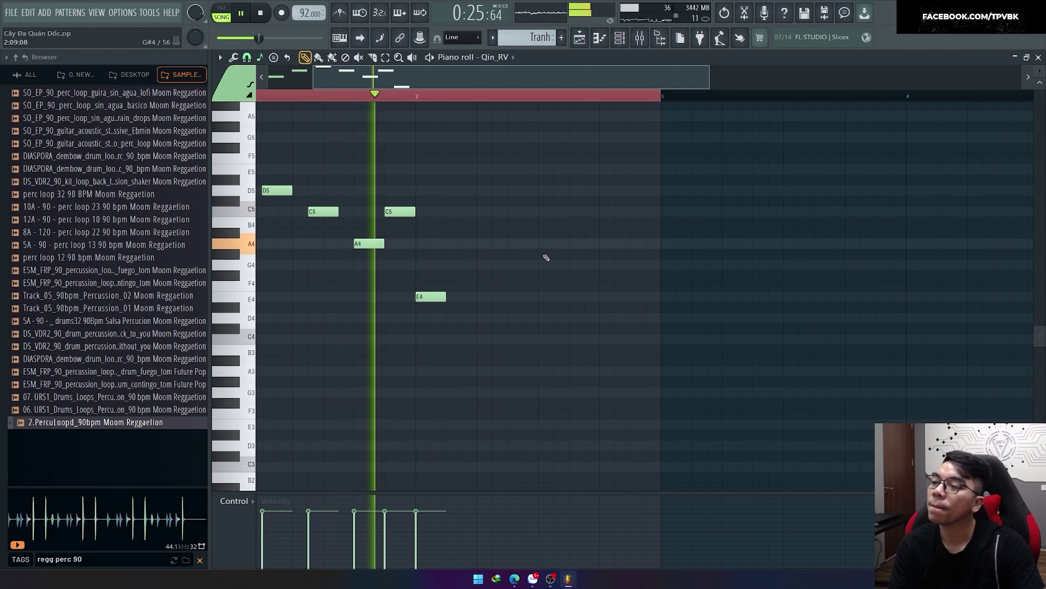
key(space)
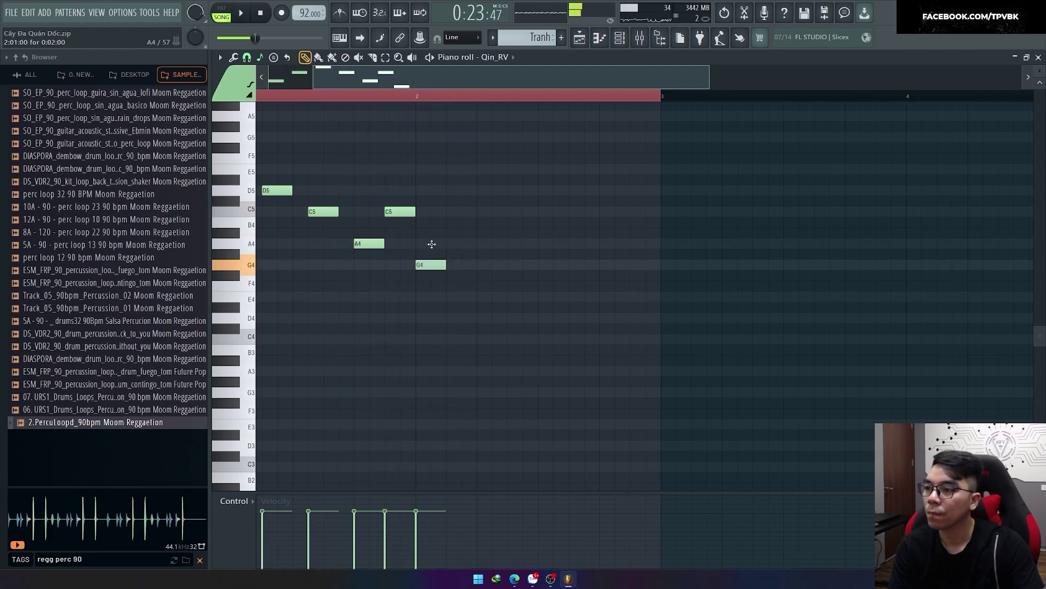
scroll(452, 238, down, 2)
key(space)
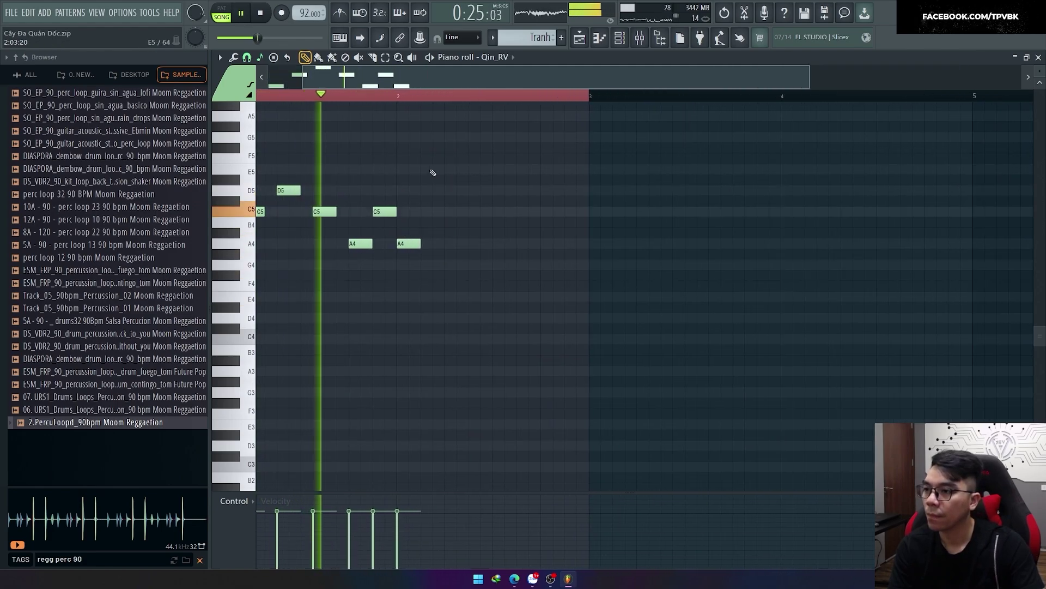
Add a G5 note at step 4 and an E5 note at step 7 of bar 2, auditioning the phrase.
click(445, 169)
drag(446, 170, 435, 173)
key(space)
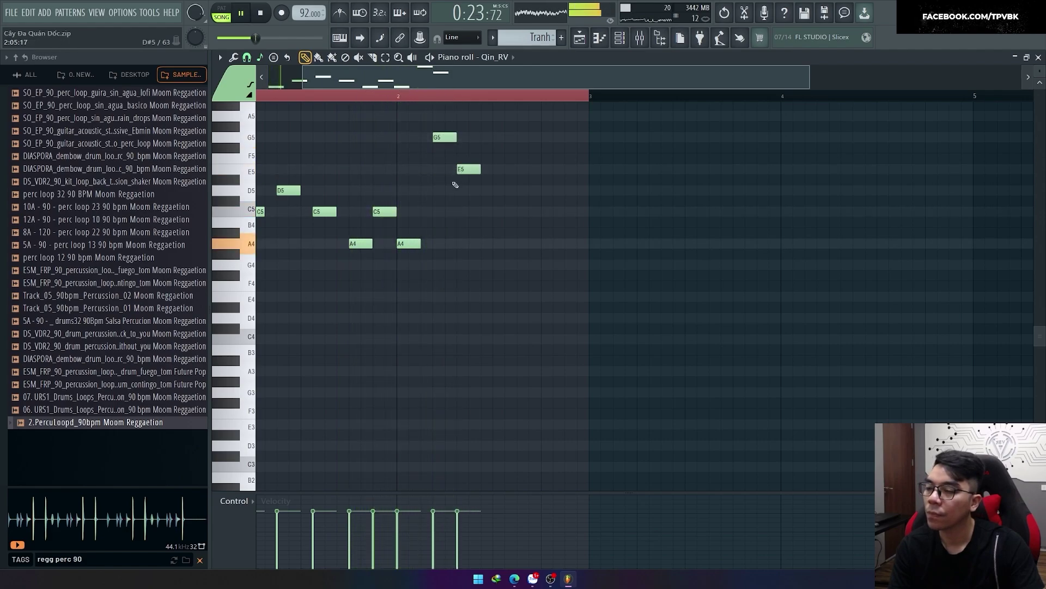
key(ctrl+z)
scroll(452, 191, up, 2)
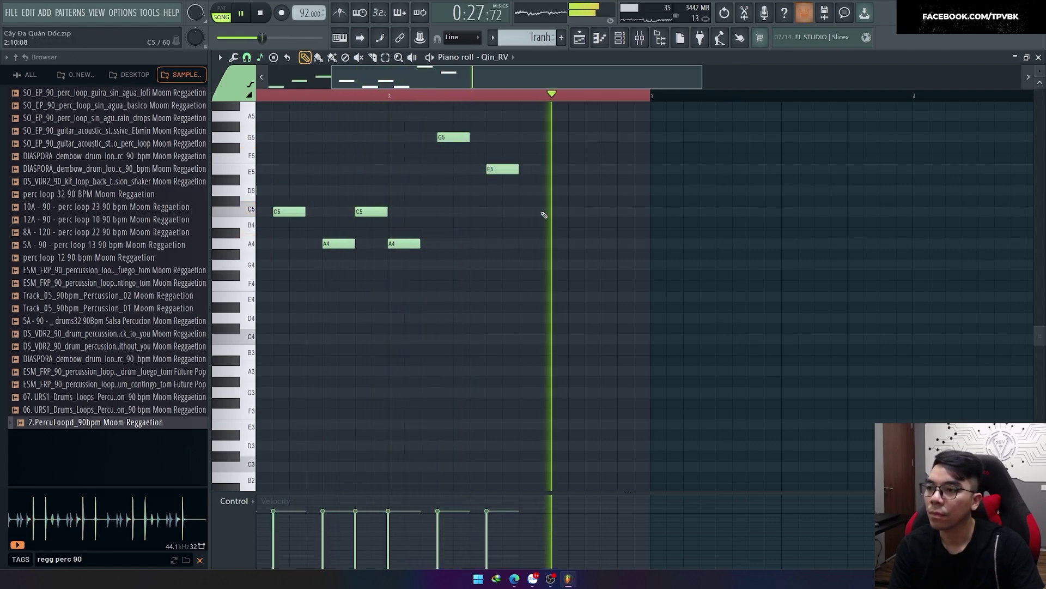
Try a phrase ending of D5, E5 and D5 at steps 10, 13 and 15 of bar 2, followed by C5 and G4 in bar 3.
key(space)
click(542, 191)
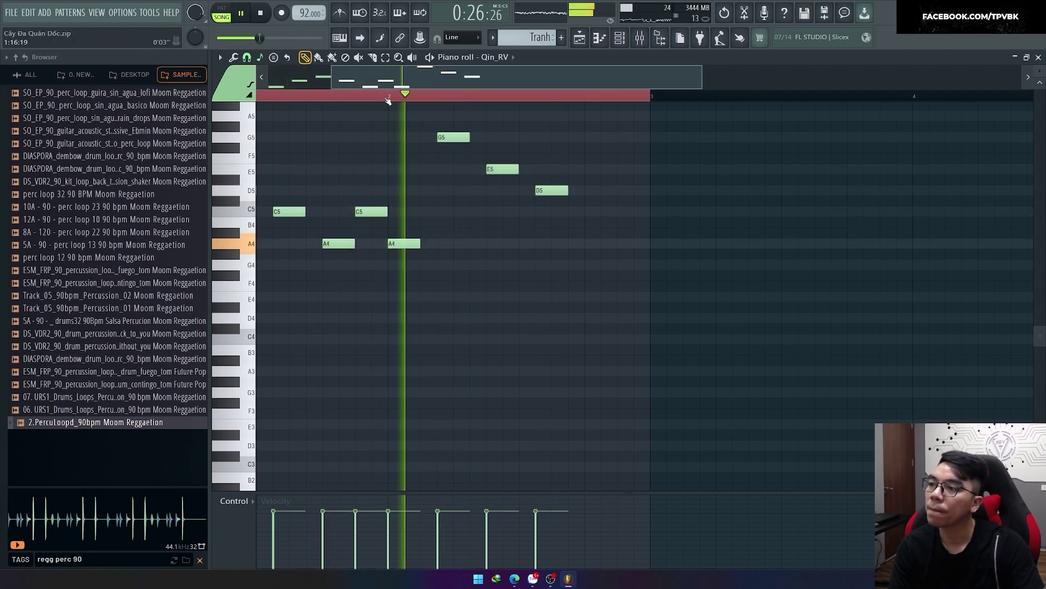
key(space)
click(587, 213)
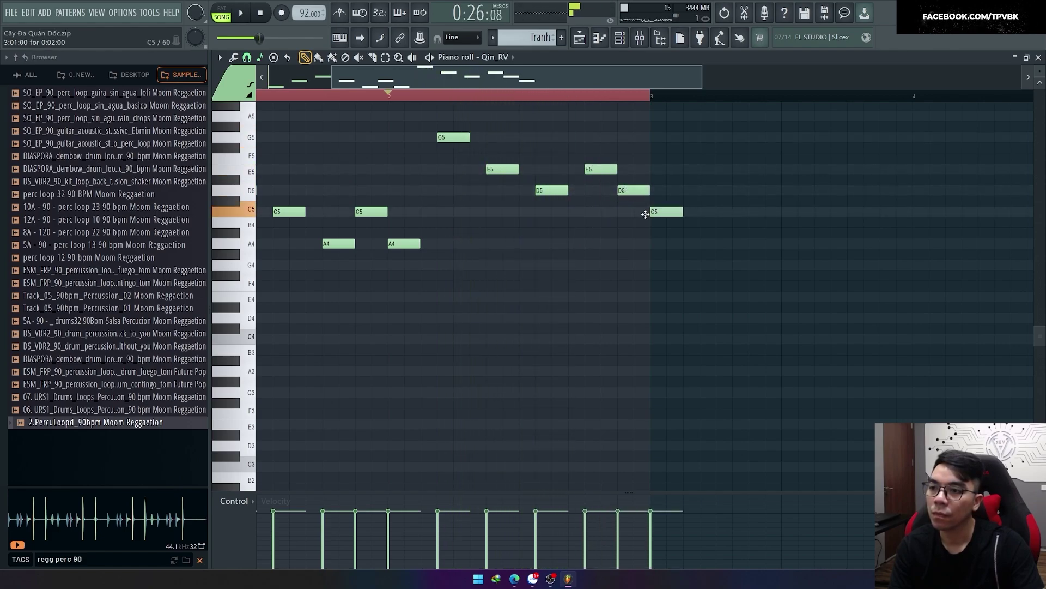
click(703, 243)
Play back the melody from bar 1 to judge its descending ending.
key(ctrl+a)
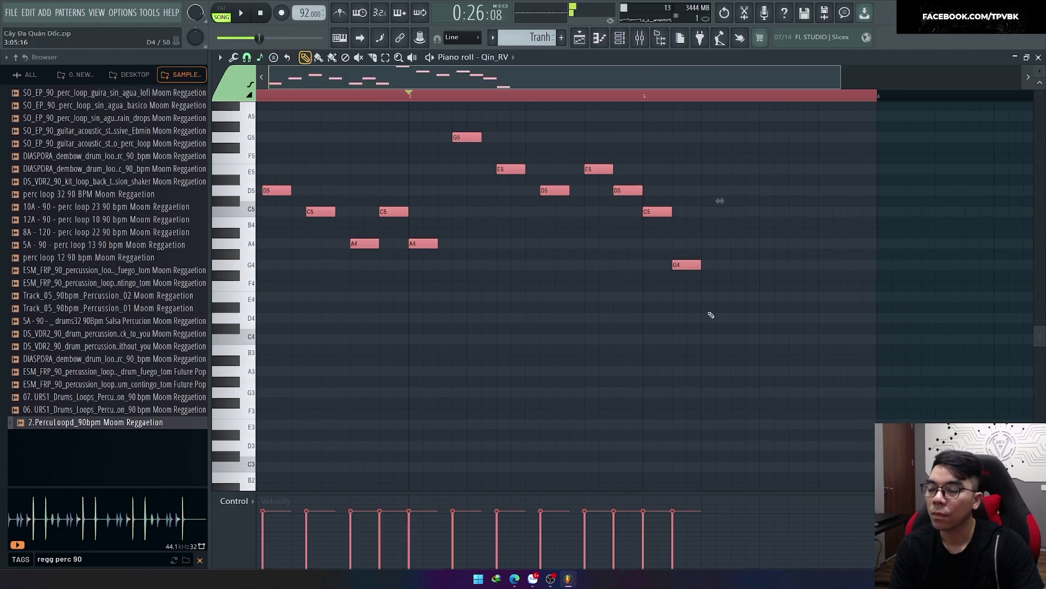
scroll(717, 198, down, 3)
key(space)
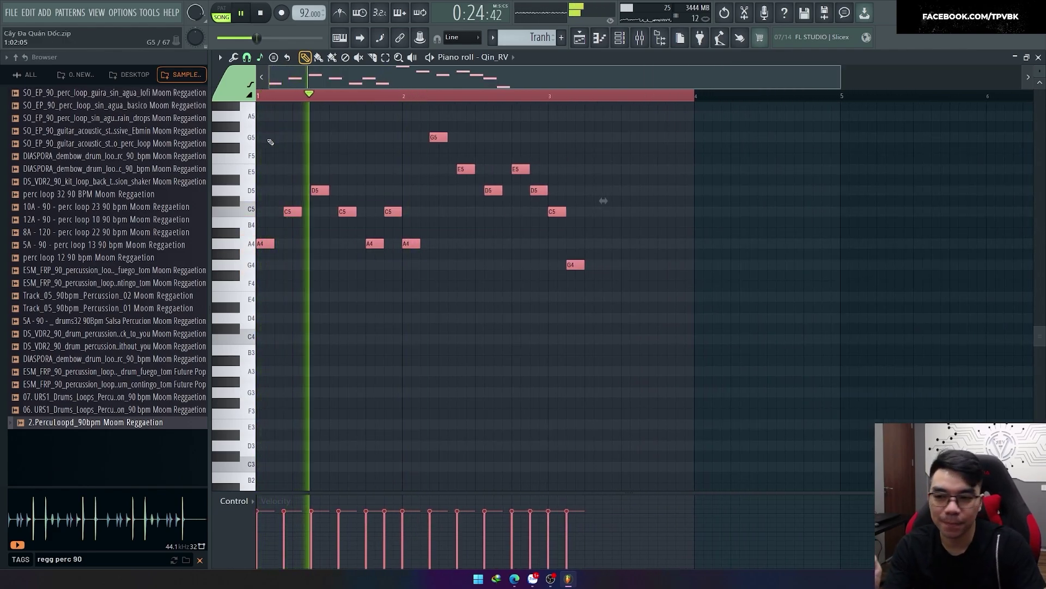
key(ctrl+d)
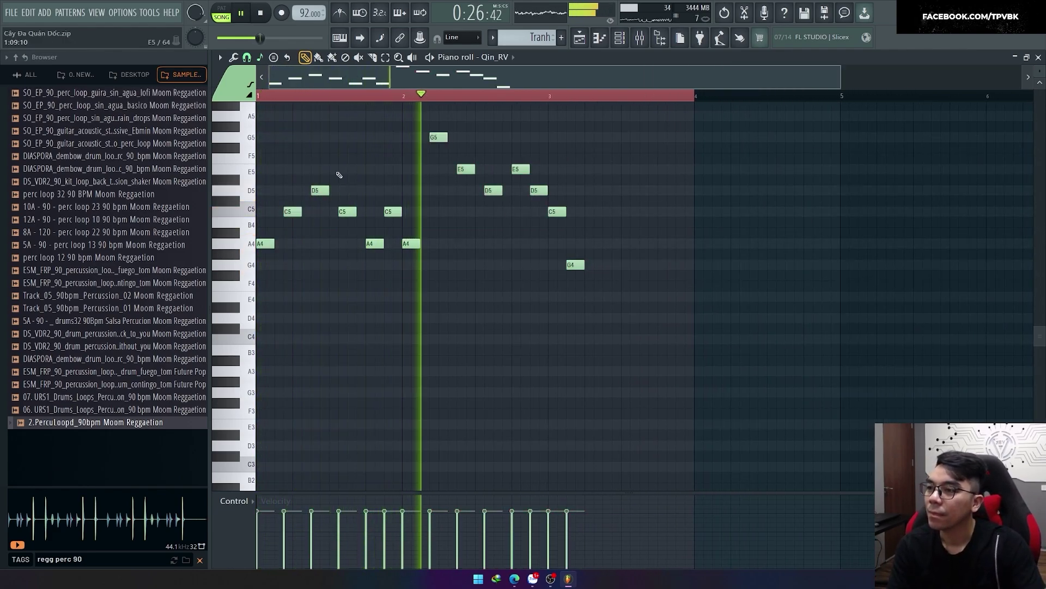
key(space)
key(space)
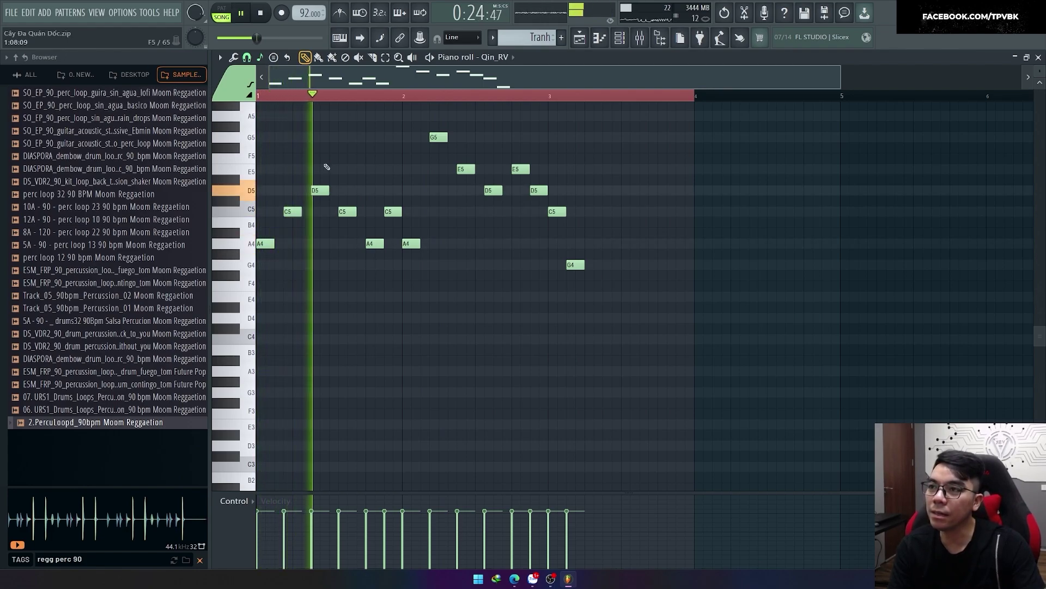
scroll(339, 265, down, 1)
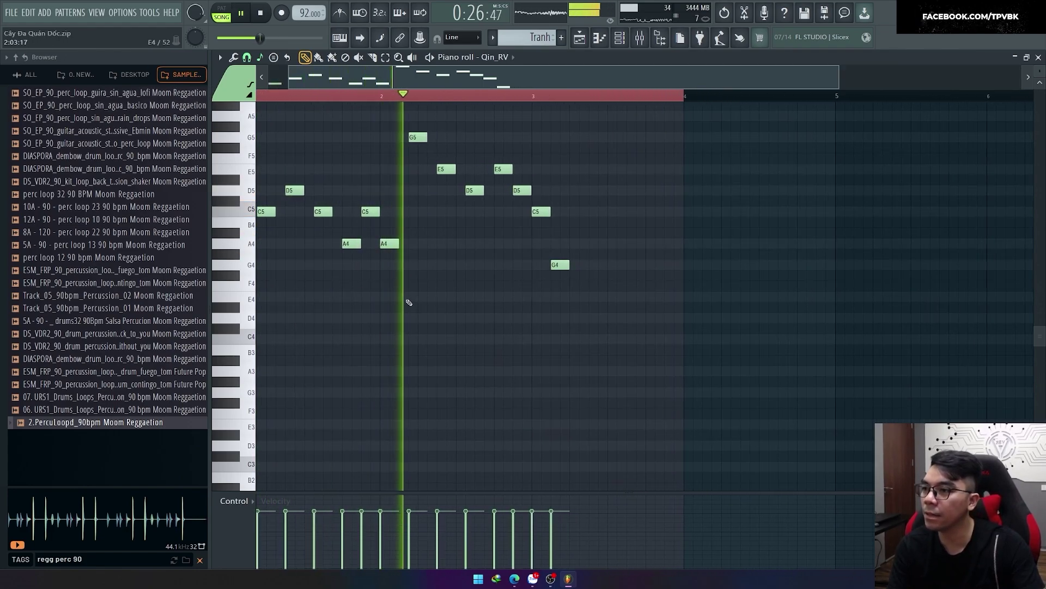
scroll(480, 286, up, 1)
key(space)
Replace all notes after bar 2's E5 at step 7 with G6, E6, C6 and D6 at steps 9, 11, 13 and 15, and audition them.
scroll(493, 262, up, 3)
right_click(486, 253)
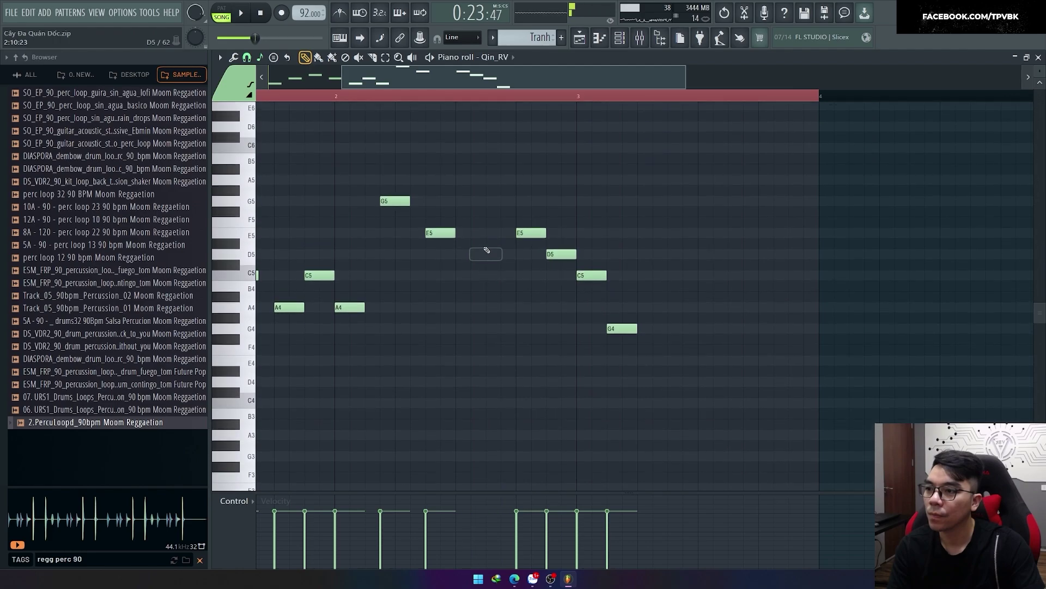
scroll(467, 167, up, 3)
drag(470, 148, 468, 218)
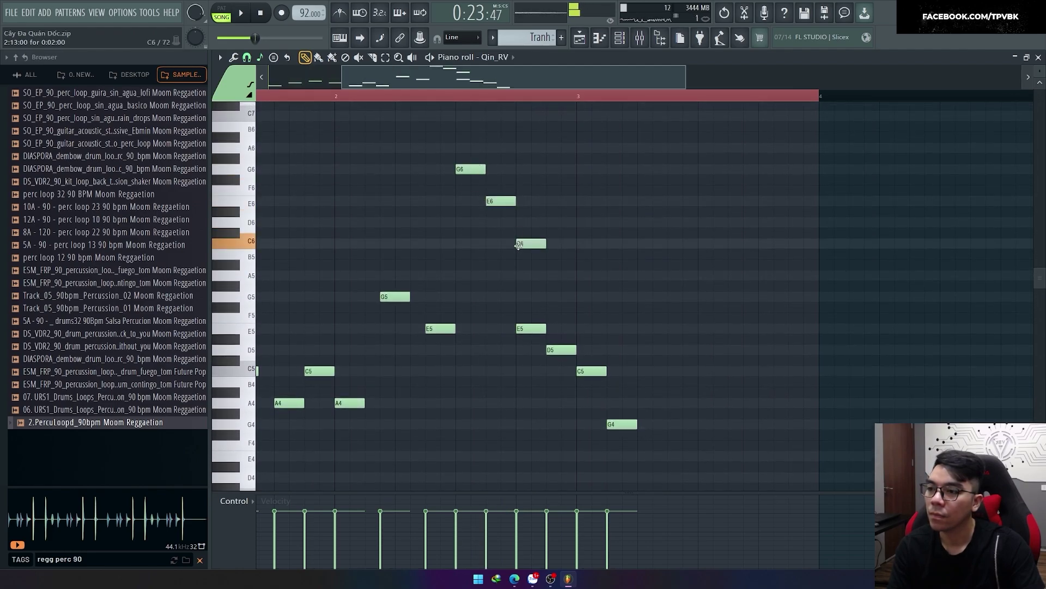
right_click(579, 369)
right_click(624, 424)
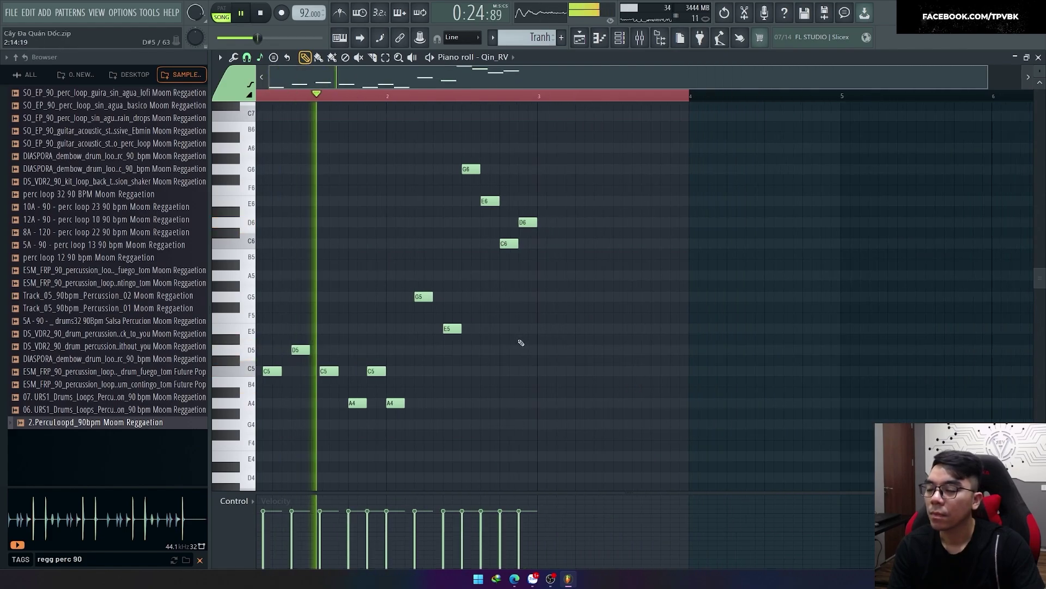
scroll(518, 343, down, 1)
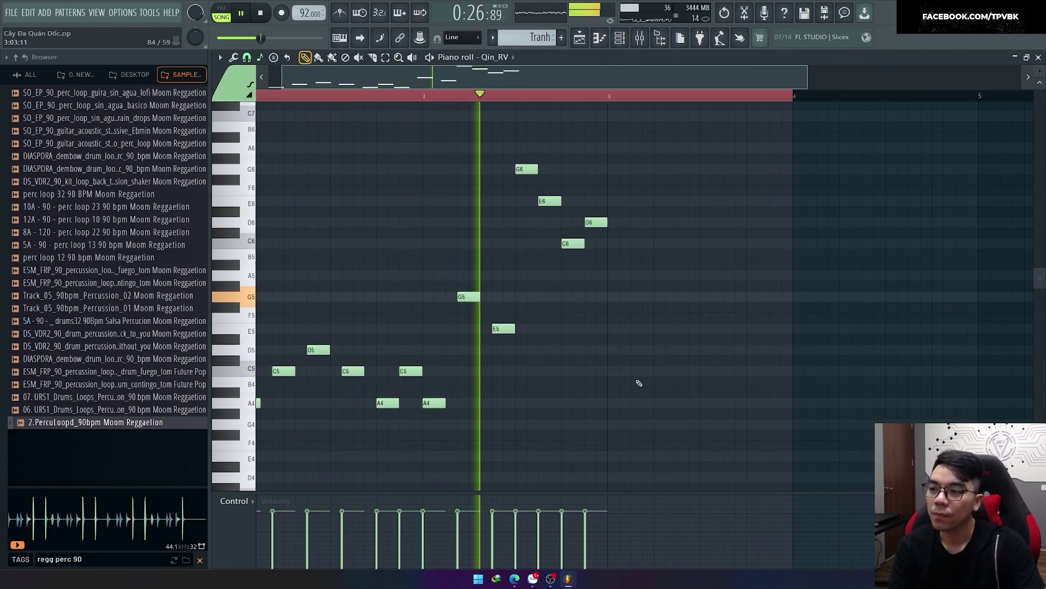
key(space)
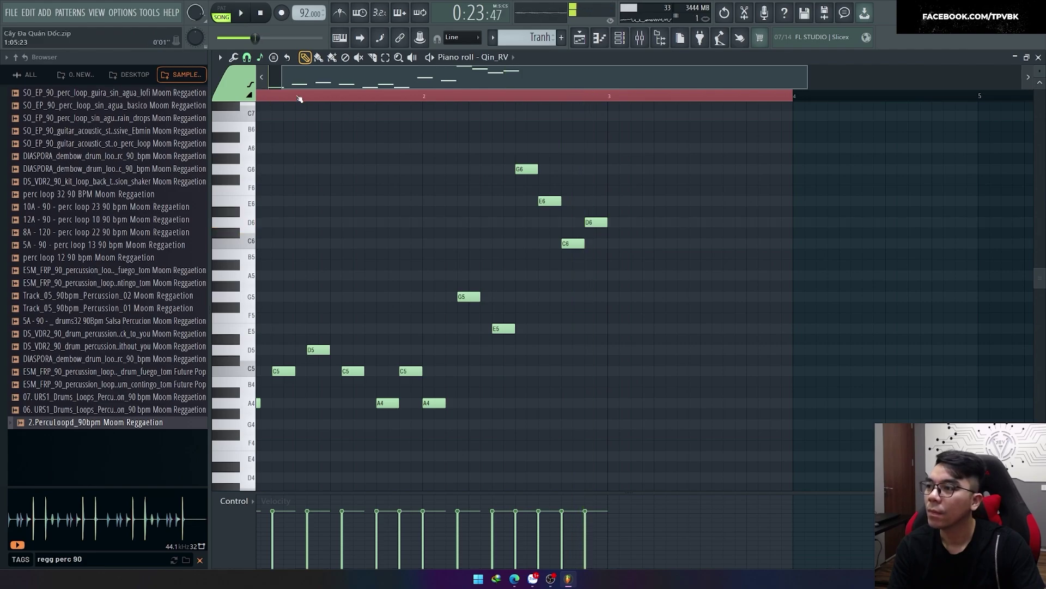
key(space)
Rework bar 2's high run into G6 at step 11, one-step E6 and D6 at steps 13 and 14, and C6 at step 15, with D6 opening bar 3.
scroll(504, 324, up, 1)
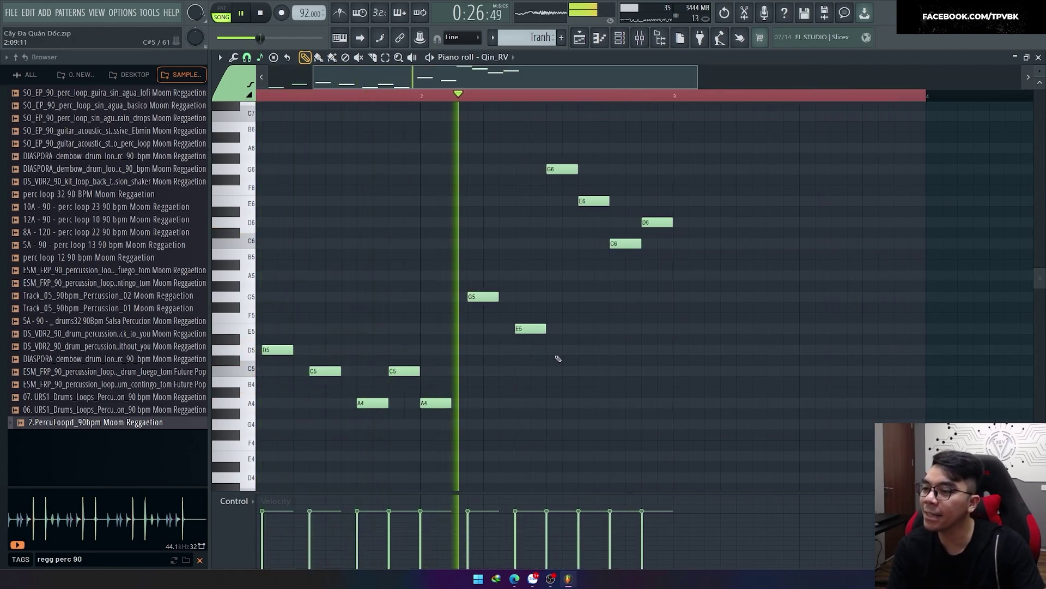
drag(557, 290, 681, 147)
key(space)
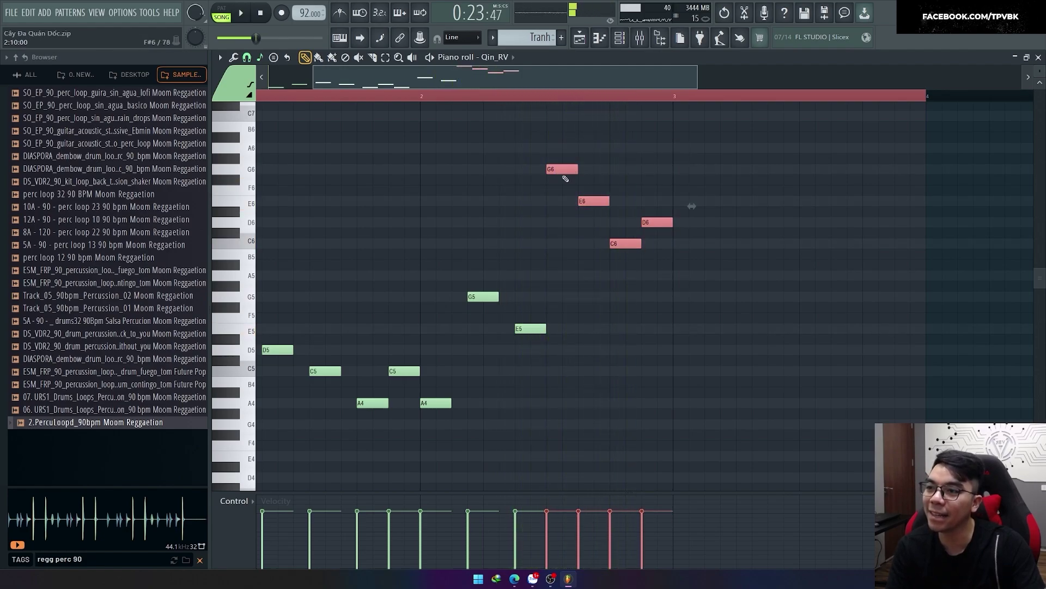
drag(557, 289, 683, 150)
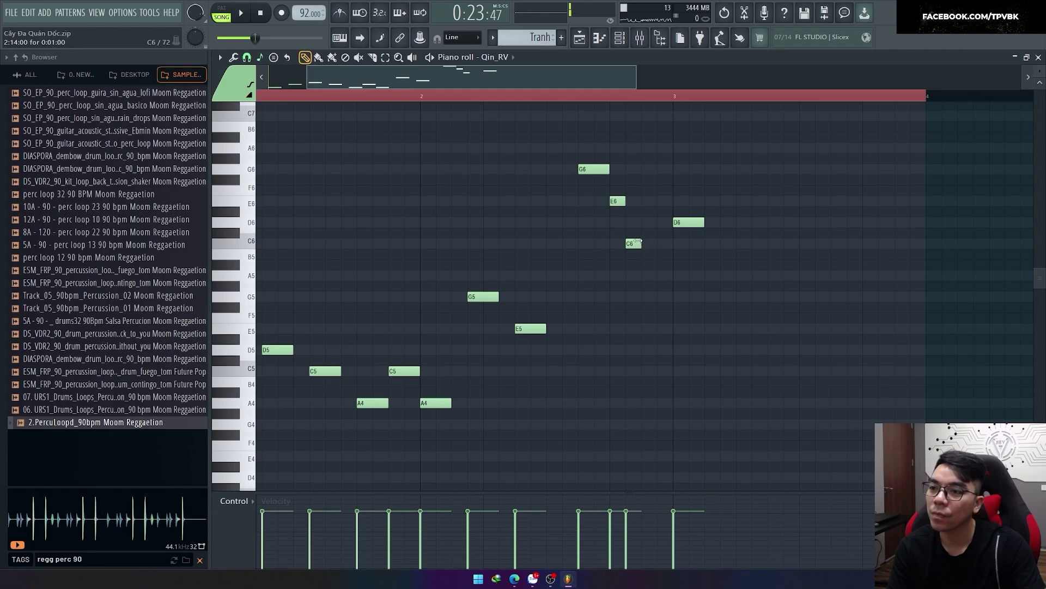
click(515, 101)
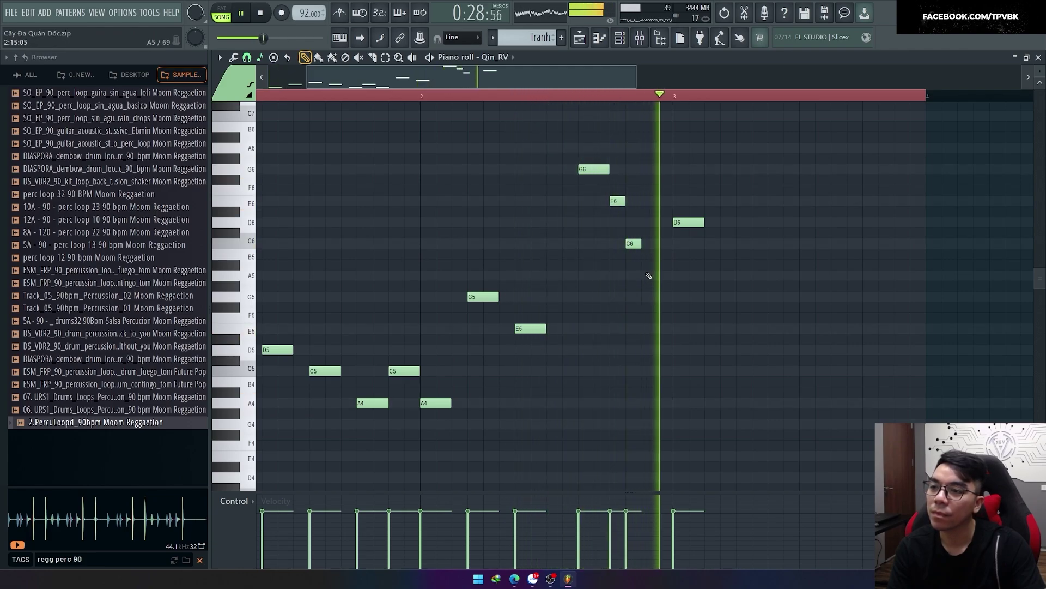
key(space)
key(space)
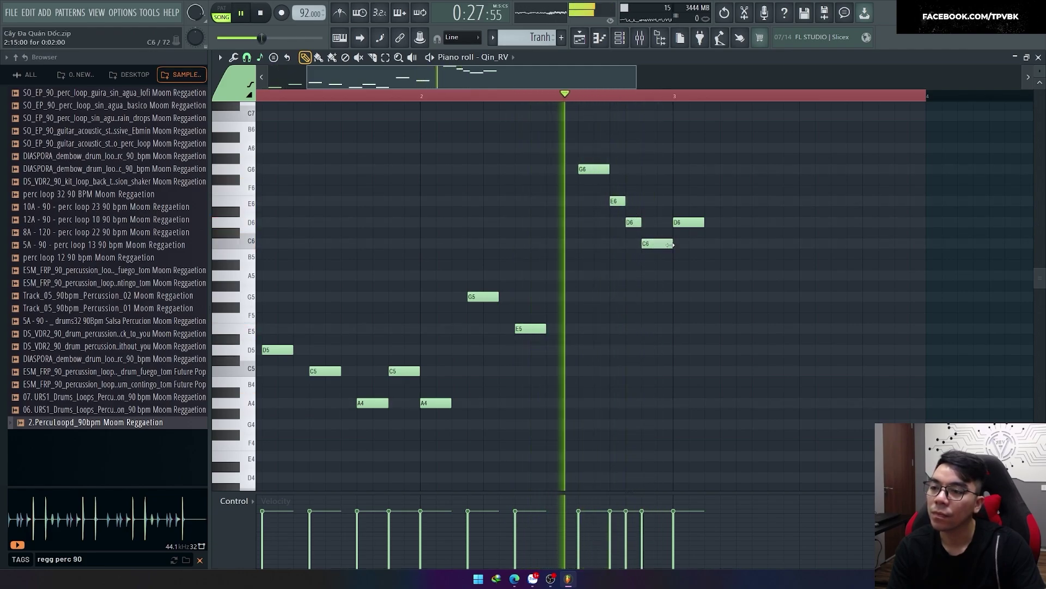
Lengthen bar 2's E5 note to four steps, lower bar 3's opening note to A5, and play the phrase.
scroll(528, 328, down, 2)
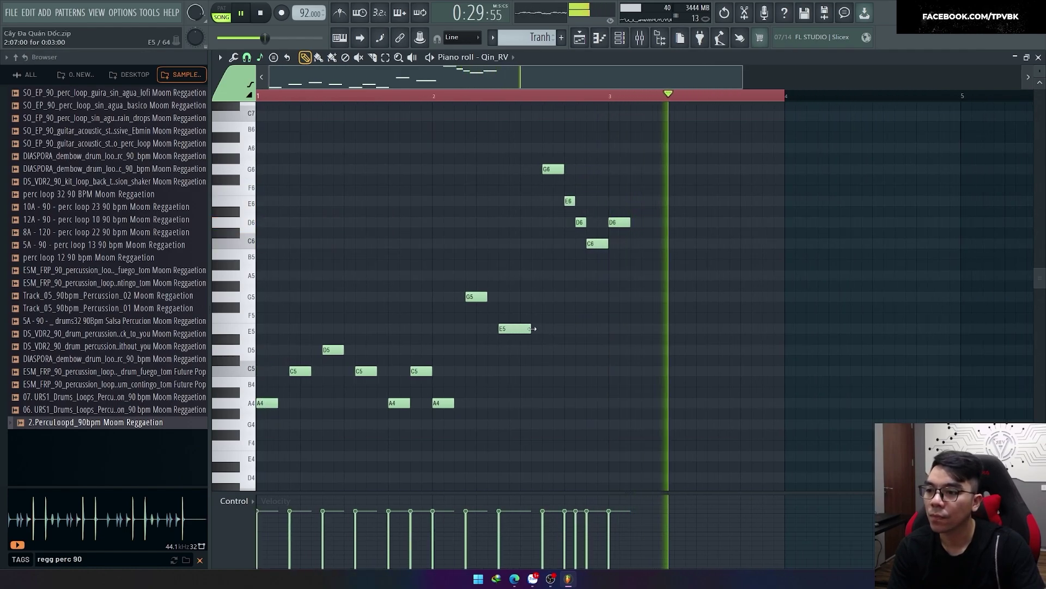
drag(520, 329, 543, 329)
drag(620, 222, 614, 274)
scroll(631, 250, up, 1)
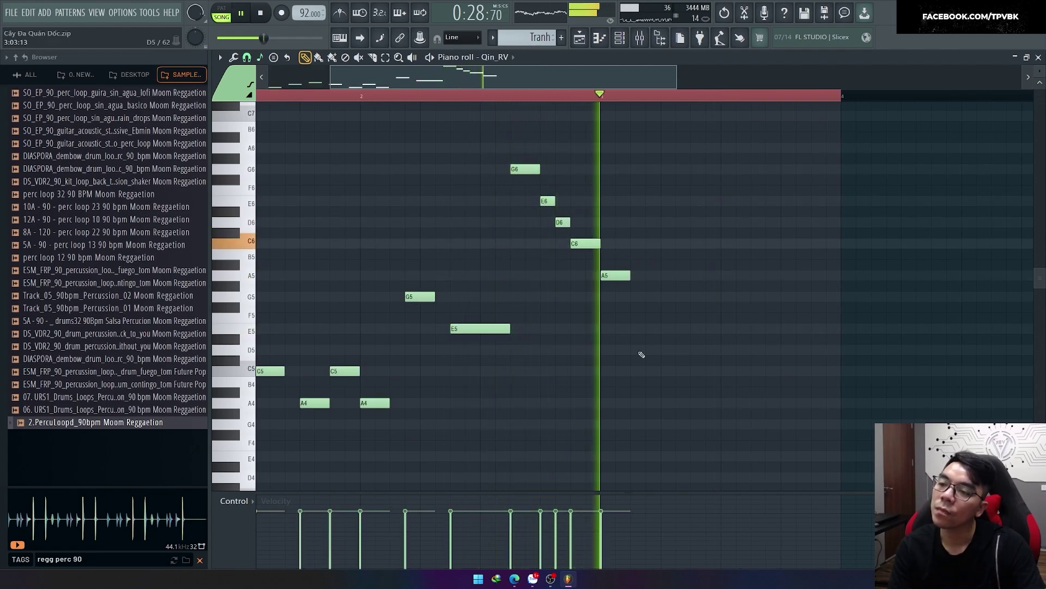
scroll(690, 322, down, 1)
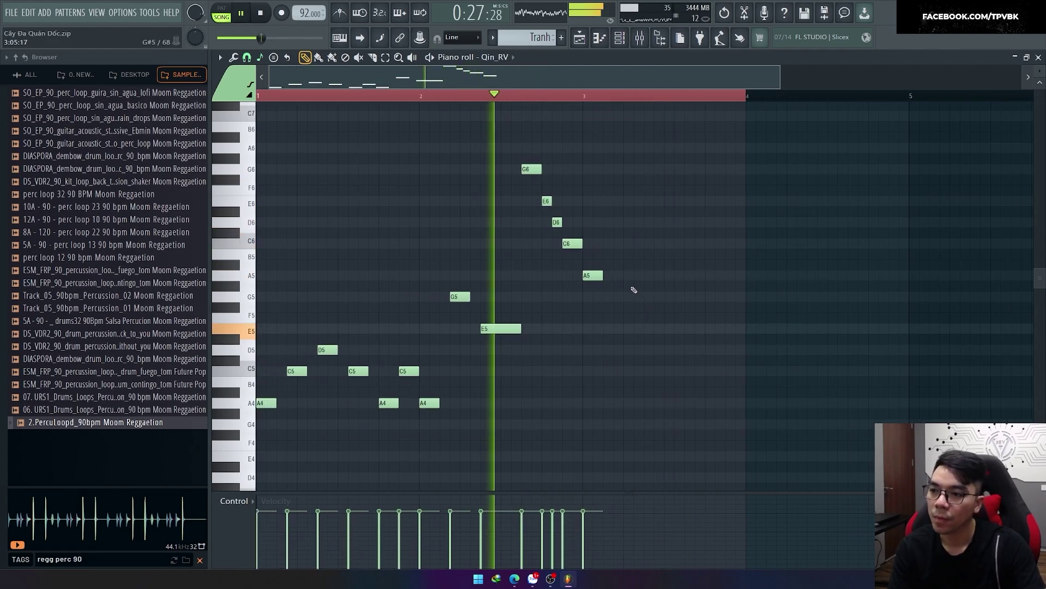
scroll(642, 312, up, 1)
key(space)
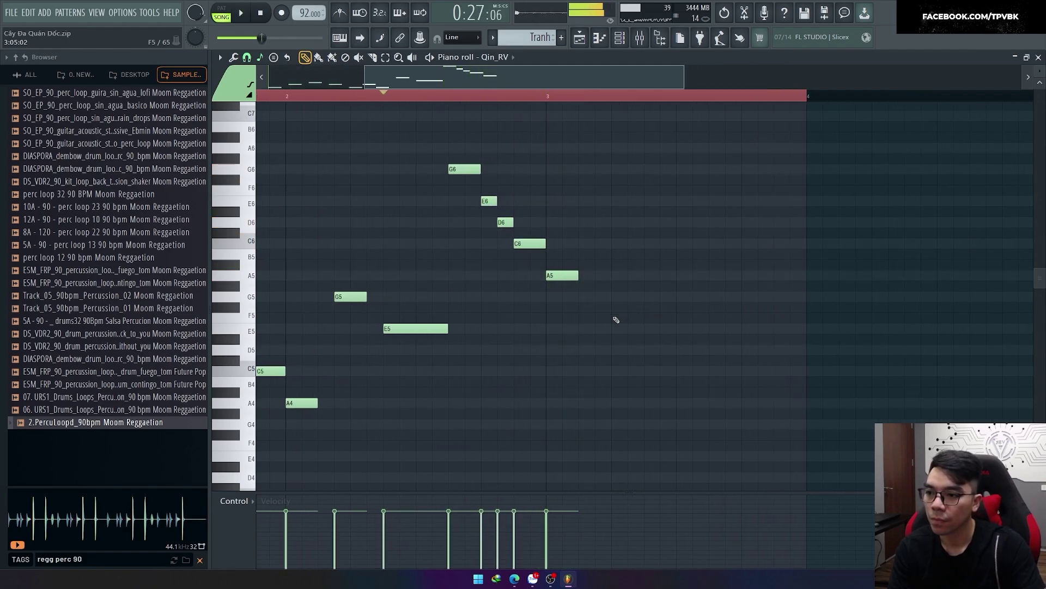
Add a G5 note at step 4 and an E5 note at step 7 of bar 3, playing the result.
key(space)
drag(634, 294, 599, 296)
click(648, 328)
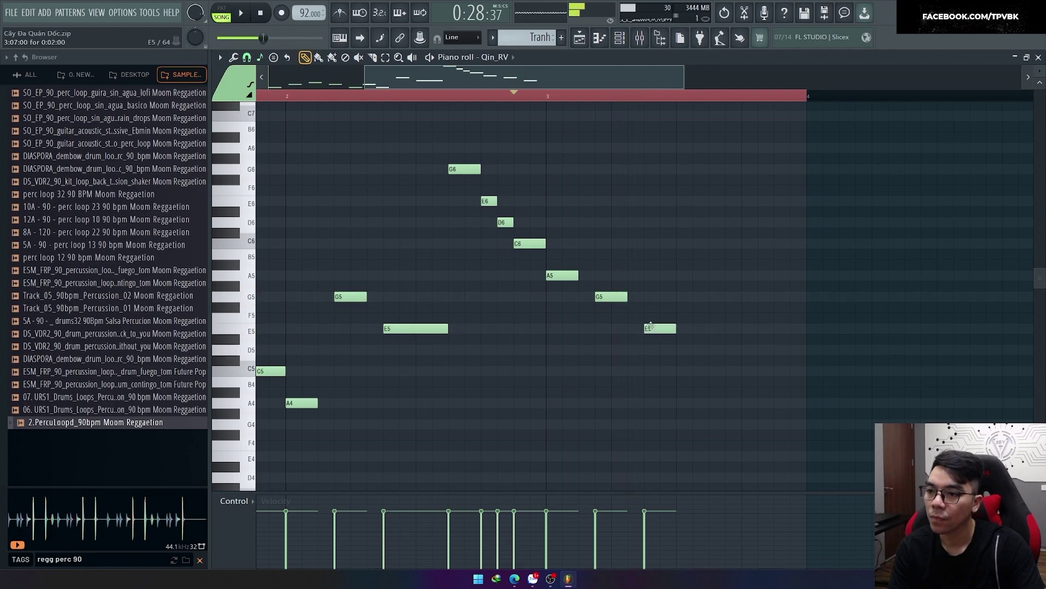
key(ctrl+a)
click(662, 297)
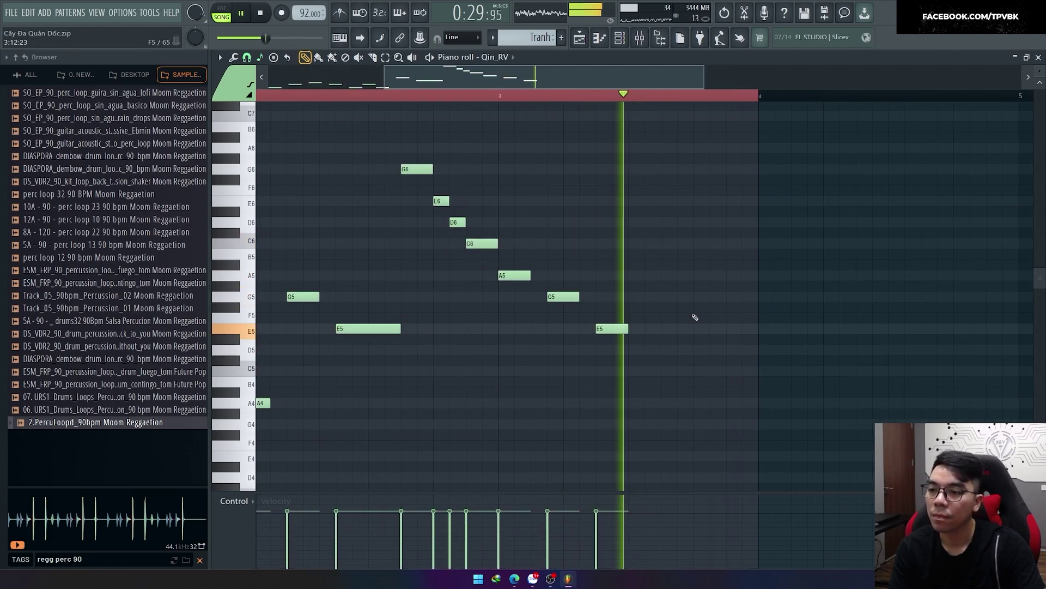
Place an A5 note at step 9 of bar 3 and play back the phrase.
key(ctrl+s)
click(635, 297)
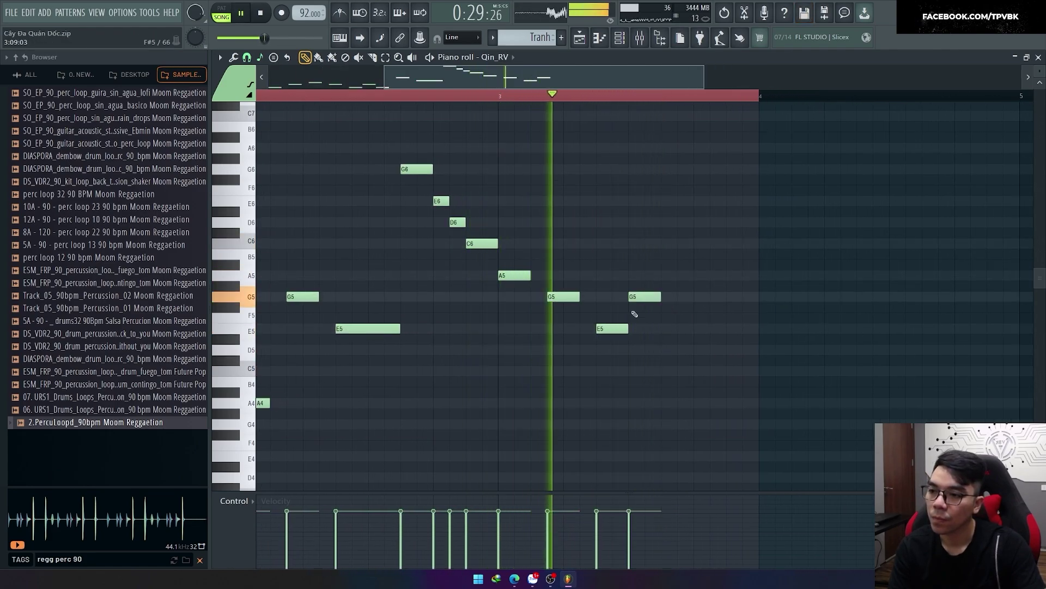
key(space)
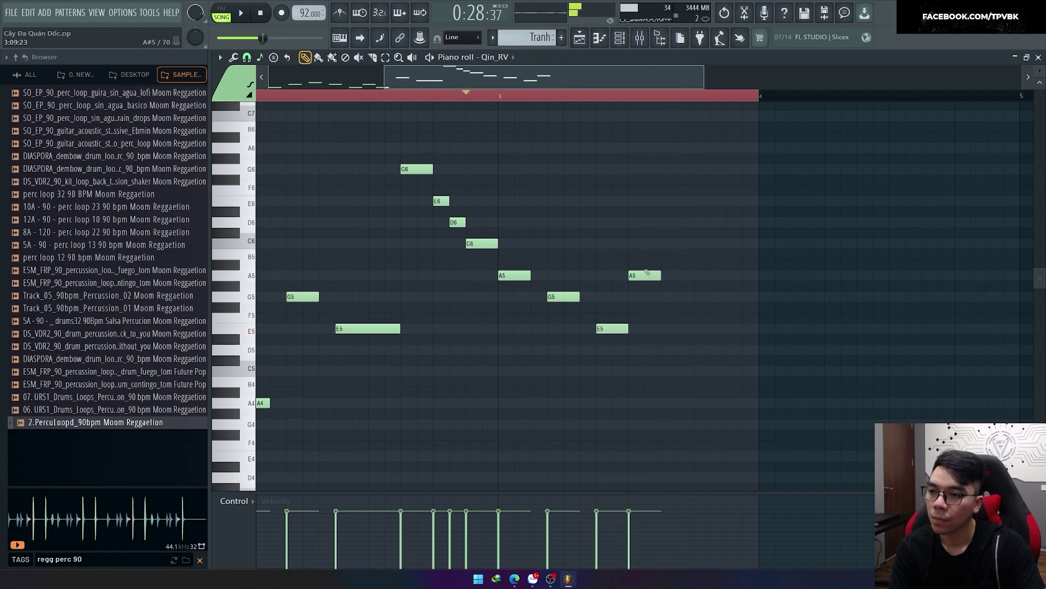
key(space)
scroll(645, 275, down, 2)
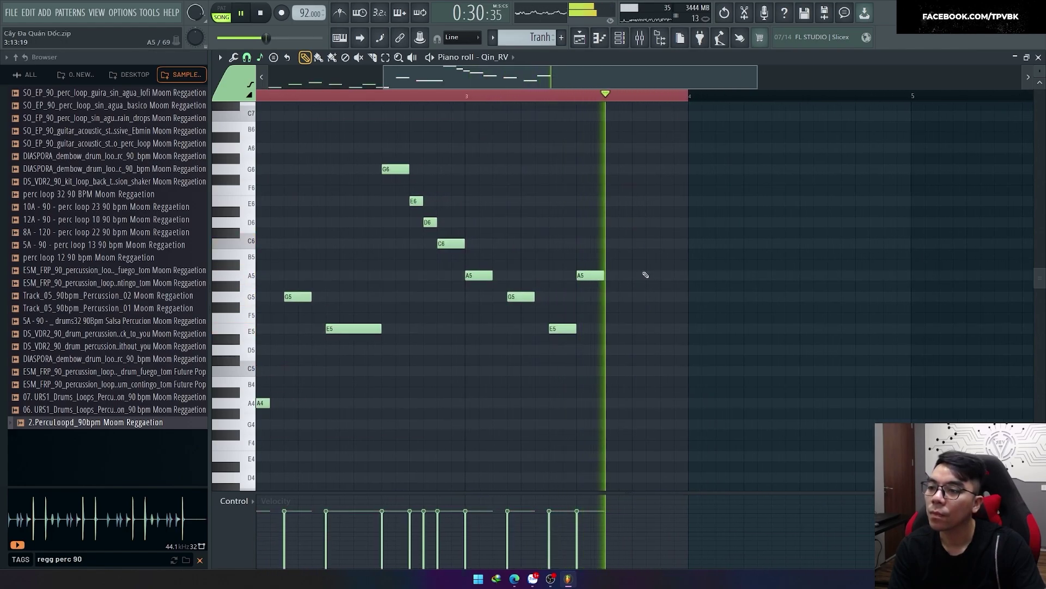
Add a C6 note at step 11 and a D6 note at step 13 of bar 3, auditioning the ascending run.
key(space)
click(614, 244)
key(space)
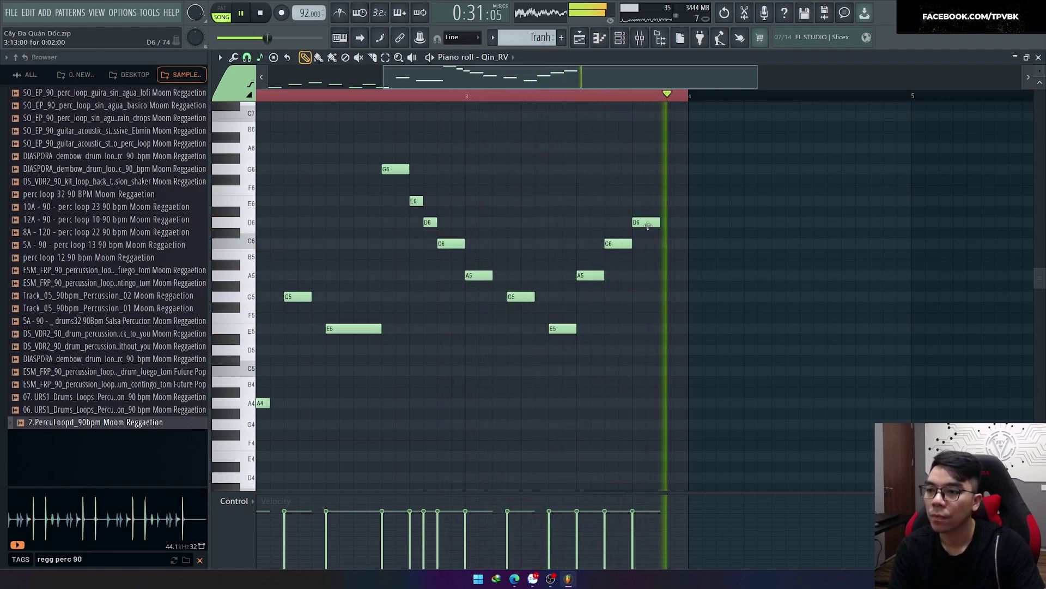
Add an E6 note at step 15 of bar 3 and D6 notes at steps 1 and 4 of bar 4, playing the phrase.
key(space)
click(661, 201)
key(space)
scroll(600, 299, down, 2)
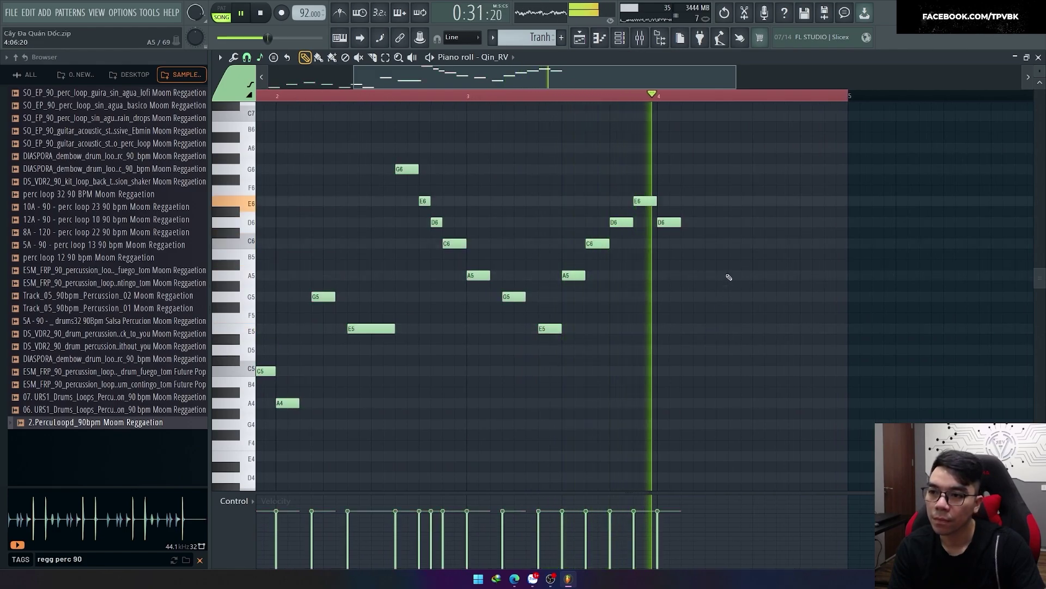
key(space)
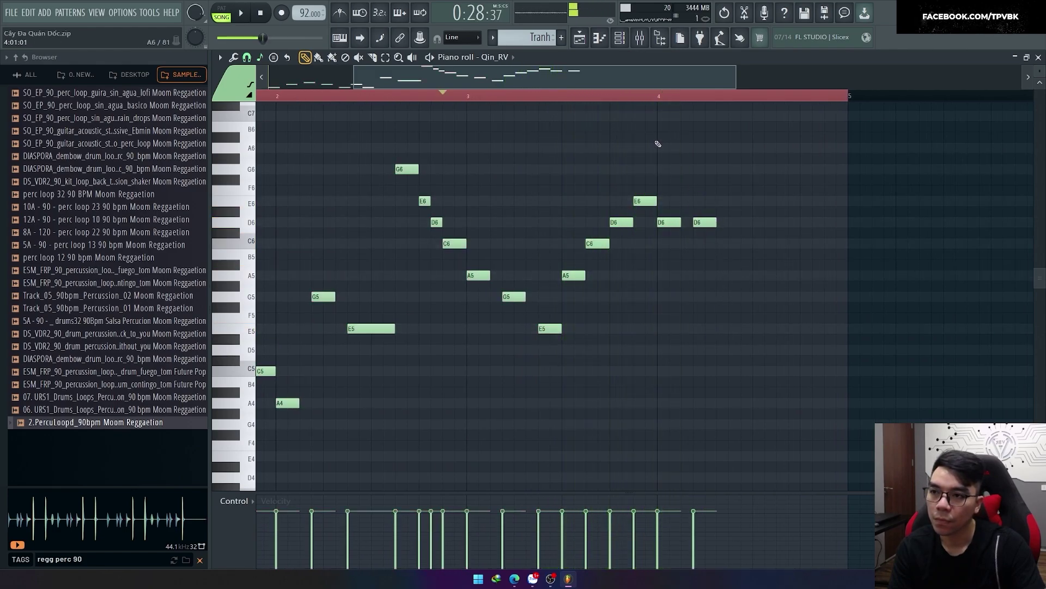
Place a G6 note at step 7 and an E6 note at step 9 of bar 4, playing back the result.
key(space)
click(730, 201)
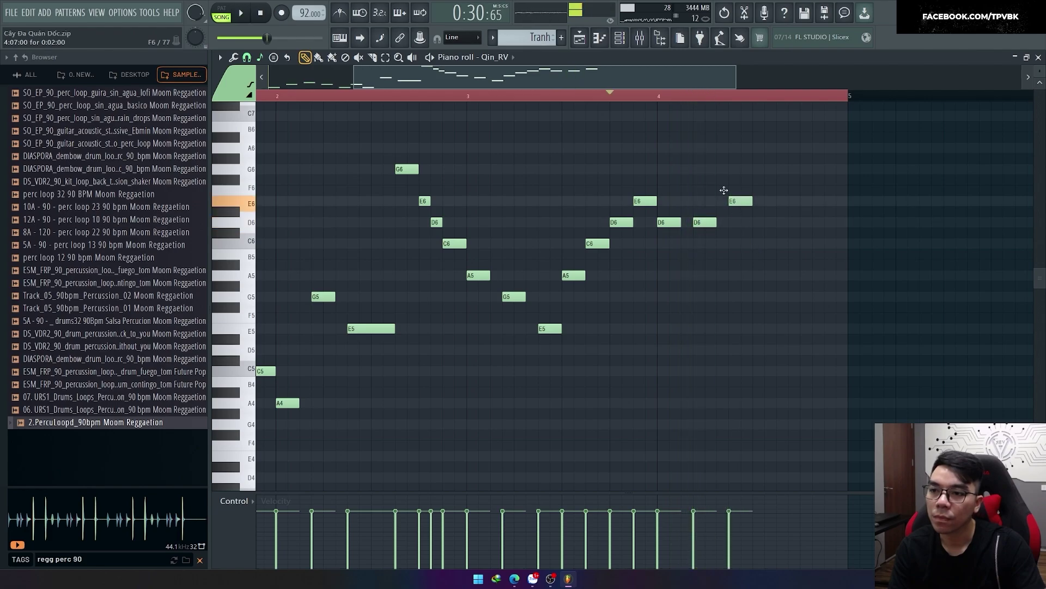
key(space)
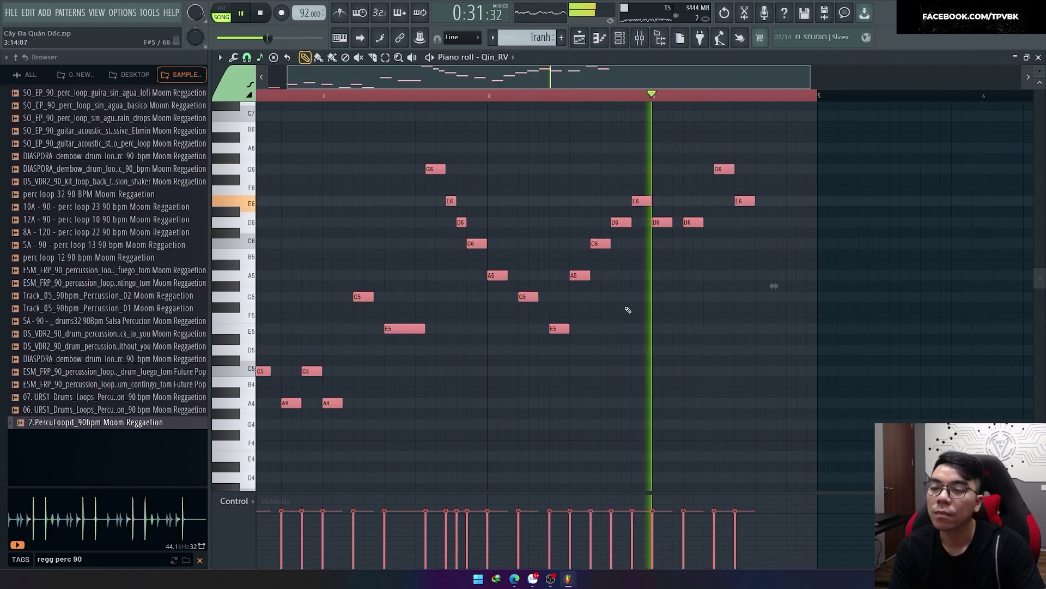
key(space)
Stack pentatonic notes from E5 up to E7 at step 11 of bar 4 and lengthen them all to the bar's end.
click(682, 116)
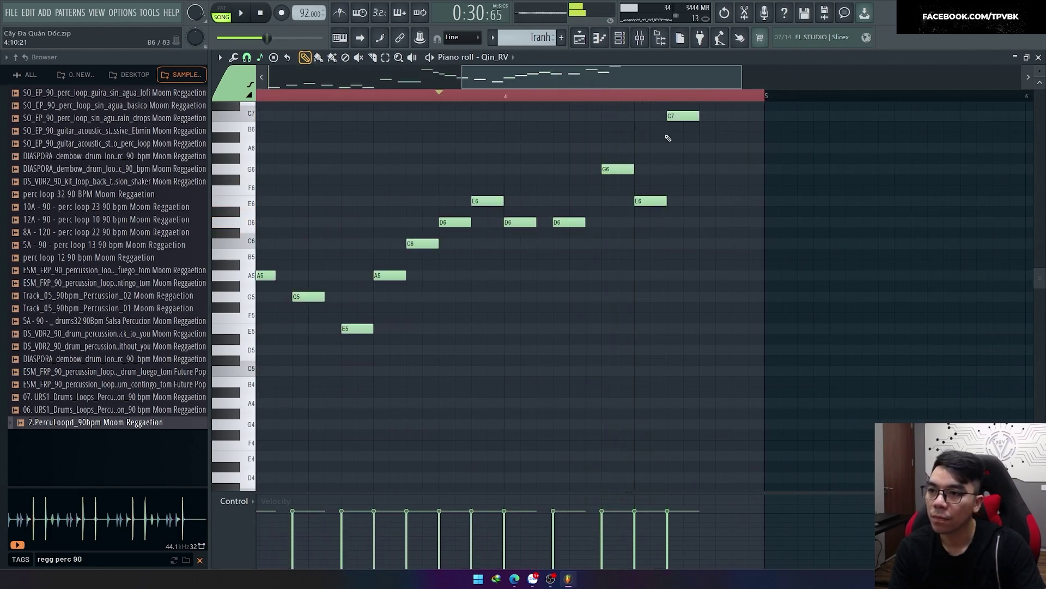
scroll(680, 159, up, 1)
drag(681, 147, 680, 126)
scroll(680, 126, up, 3)
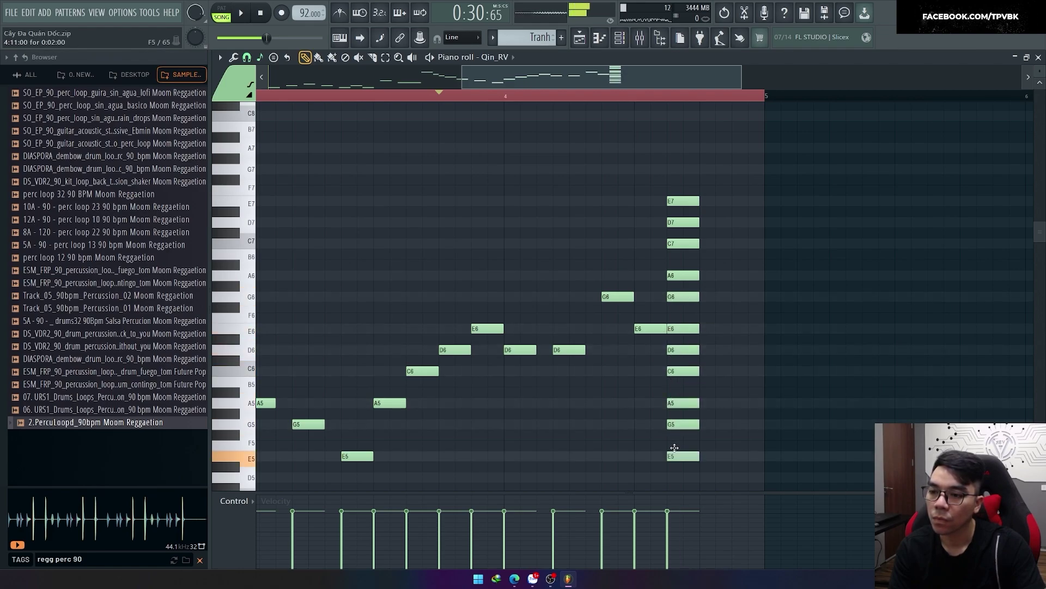
drag(695, 468, 664, 183)
drag(699, 328, 766, 329)
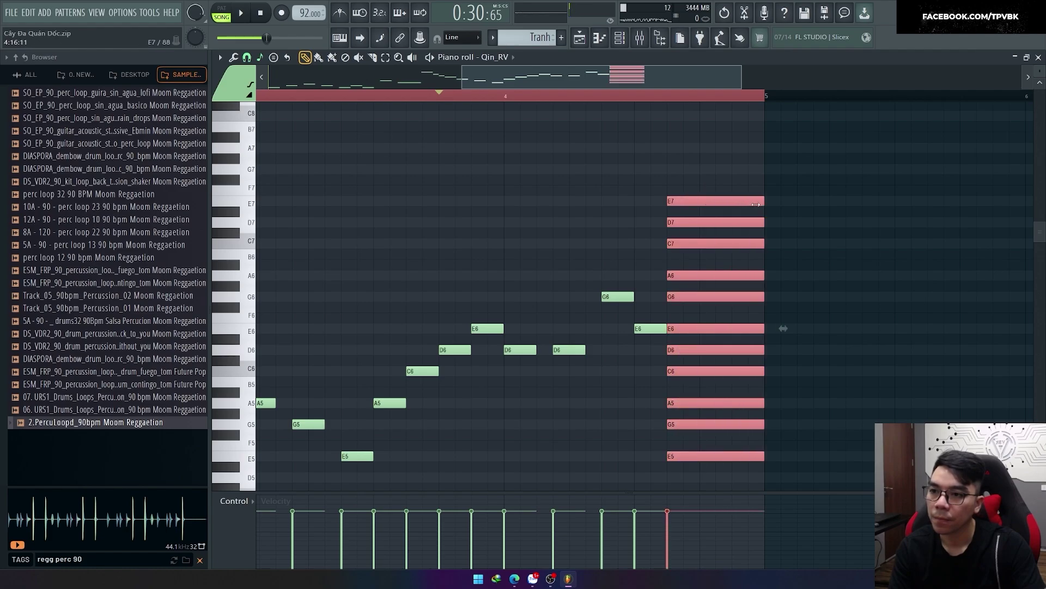
Try slicing the stacked E5 to E7 notes along a diagonal and undo the cuts.
scroll(776, 328, up, 2)
key(c)
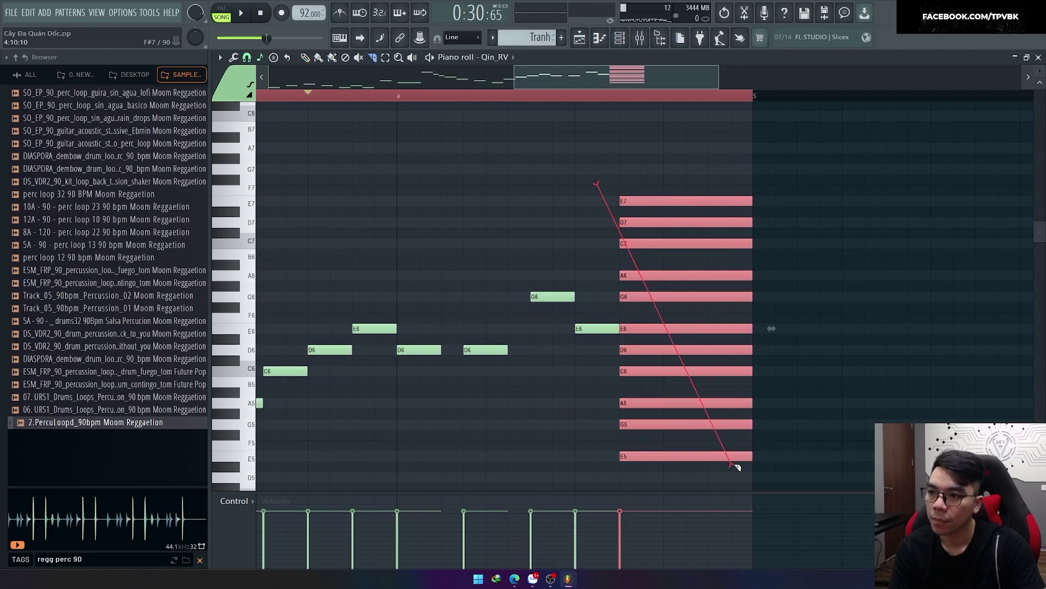
drag(754, 472, 755, 466)
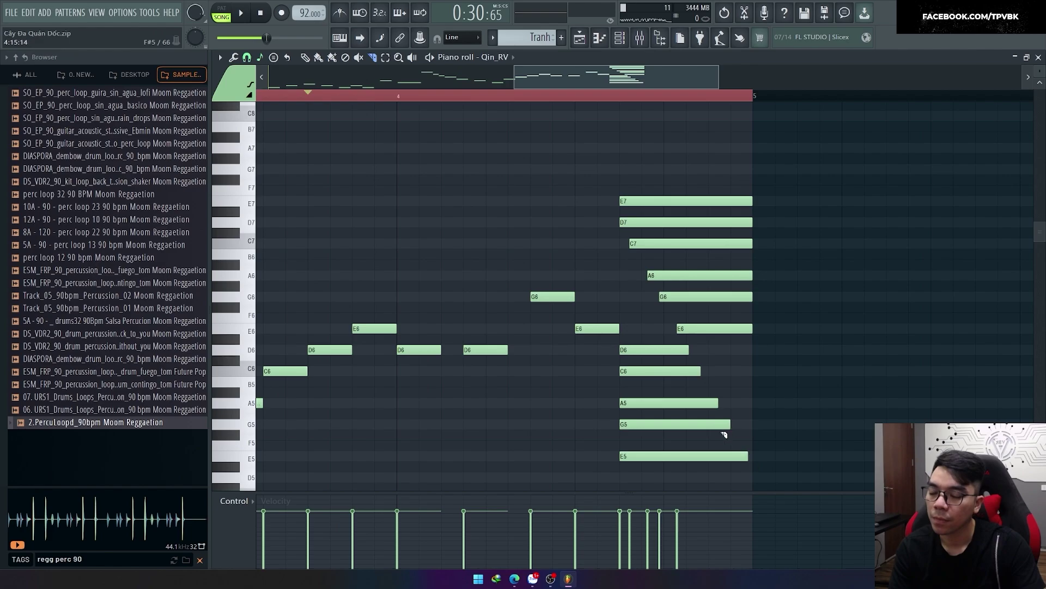
key(ctrl+z)
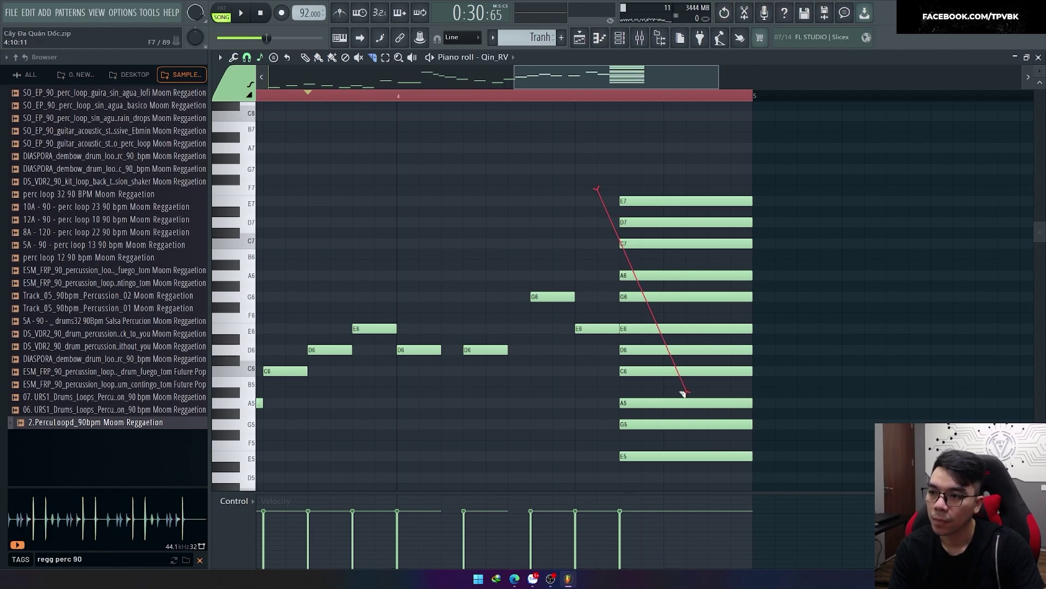
drag(683, 394, 683, 393)
key(ctrl+z)
Turn the stack into a staggered run descending from E7 to E5 by removing the sliced leading pieces, and lower the run's velocity.
mouse_move(709, 433)
mouse_down()
mouse_move(729, 466)
mouse_move(640, 328)
mouse_up()
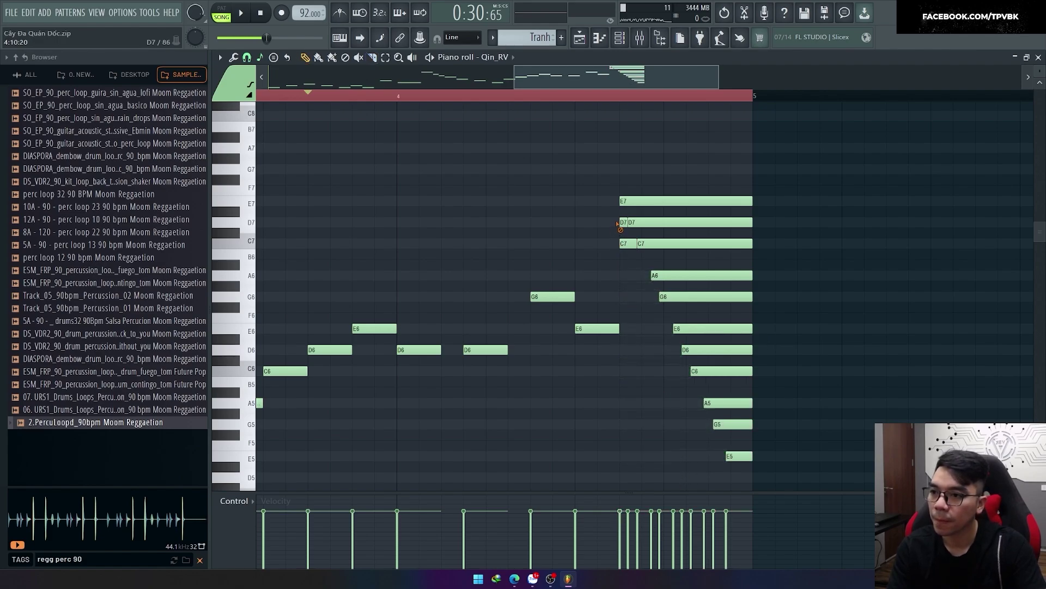
key(space)
drag(649, 450, 839, 236)
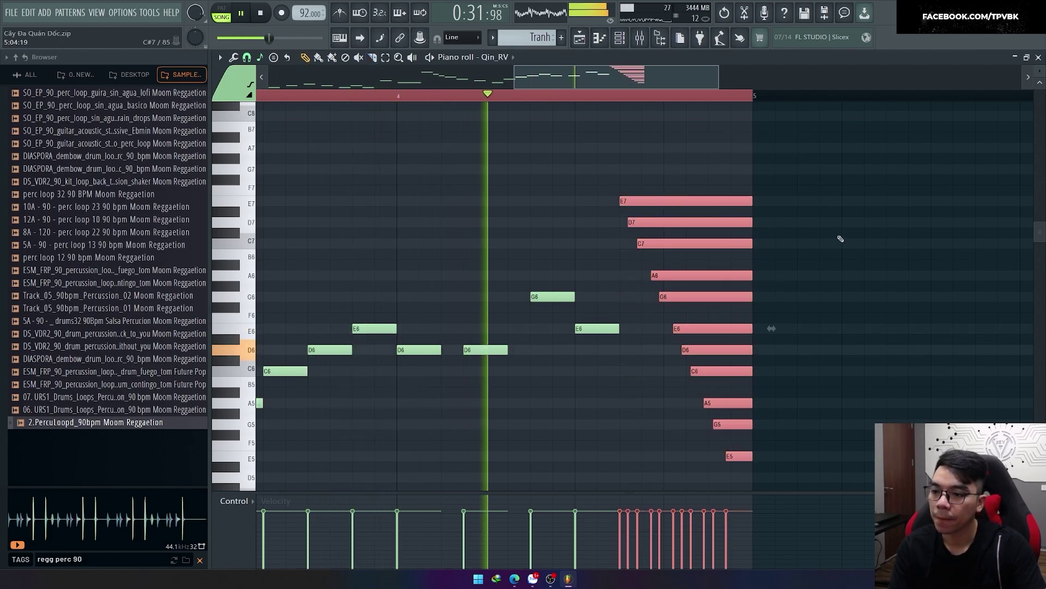
scroll(841, 257, down, 3)
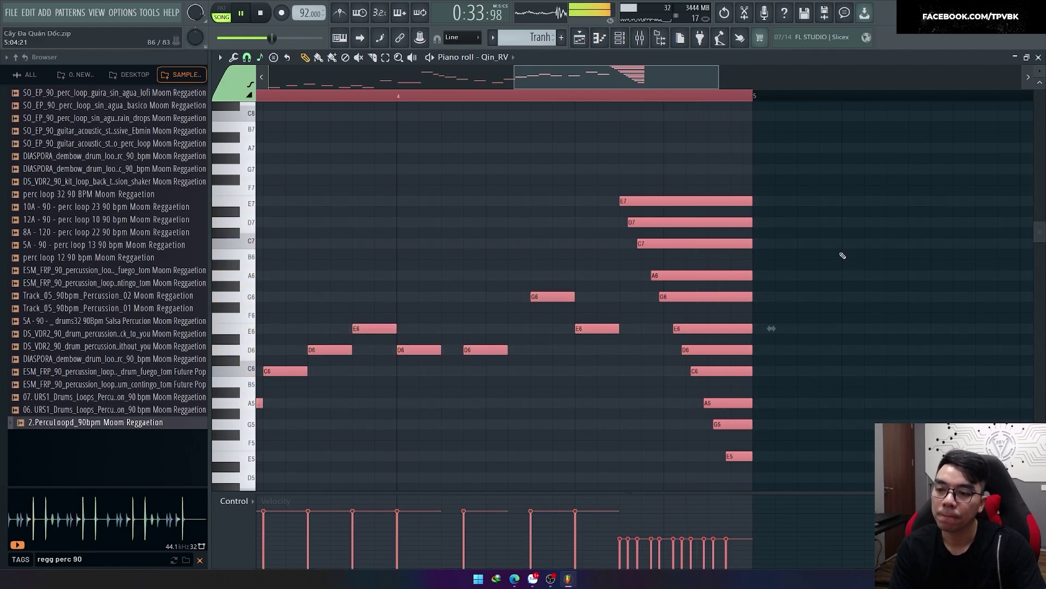
Play the melody from the start and duplicate the whole four-bar phrase into bars 5 to 8.
scroll(733, 256, down, 5)
key(space)
key(space)
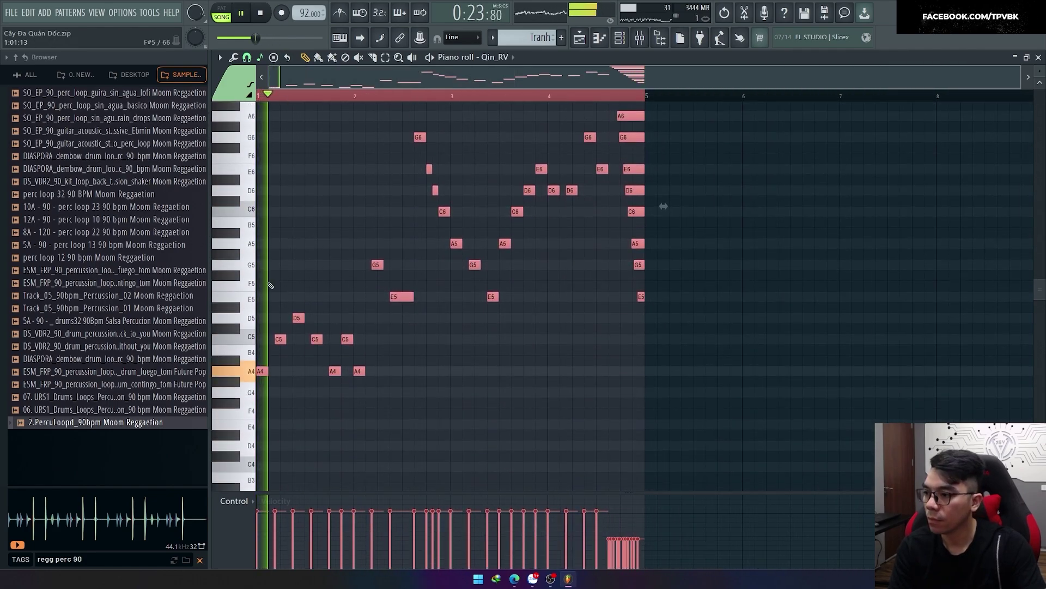
key(ctrl+b)
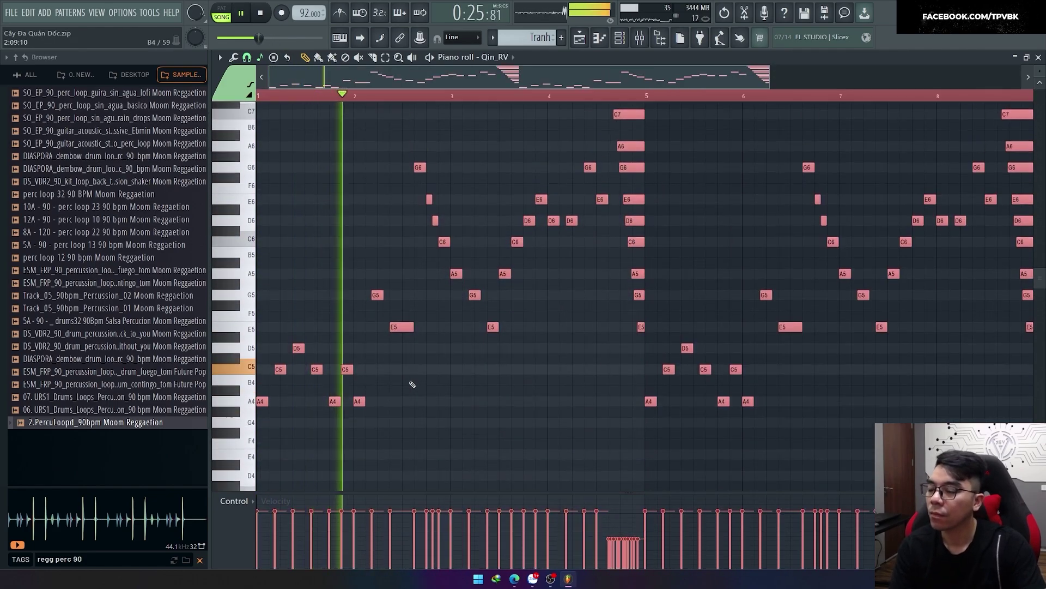
key(ctrl+d)
scroll(510, 378, up, 5)
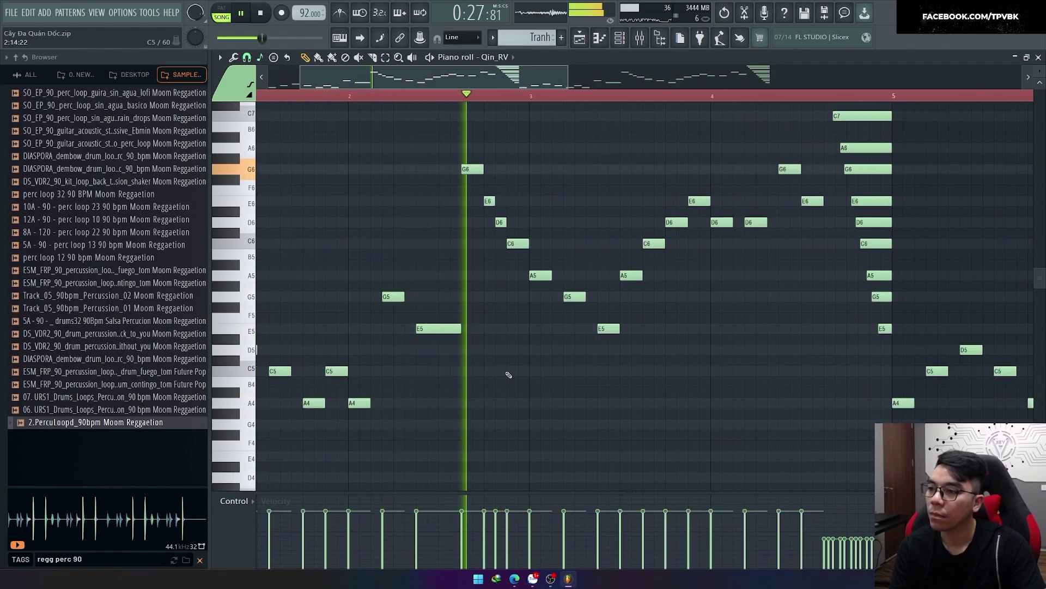
scroll(488, 327, up, 2)
drag(451, 290, 543, 159)
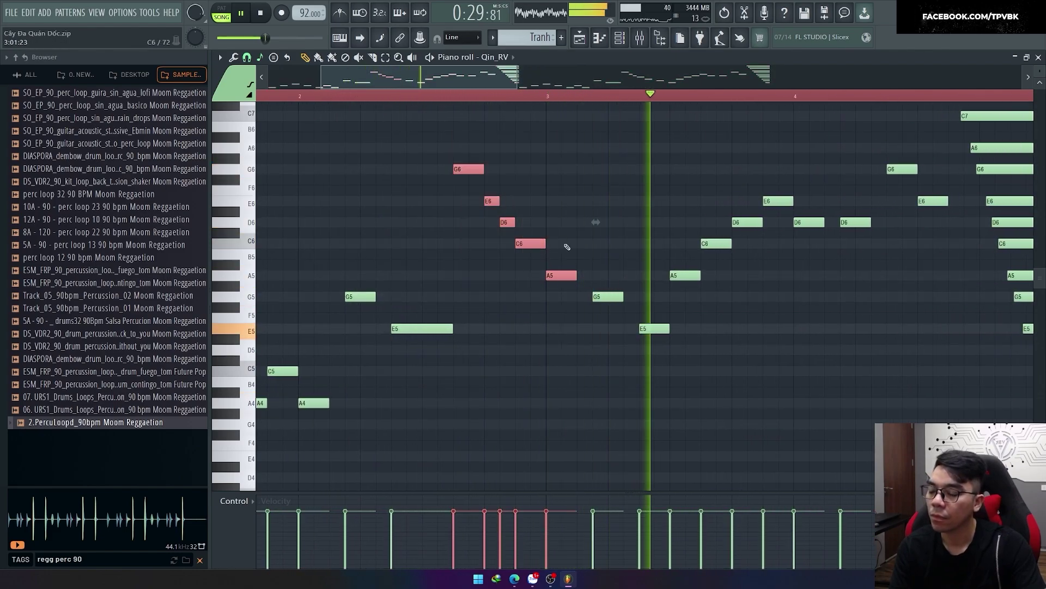
scroll(562, 348, down, 2)
Apply quick legato to all the melody notes in both four-bar phrases.
key(ctrl+a)
key(ctrl+l)
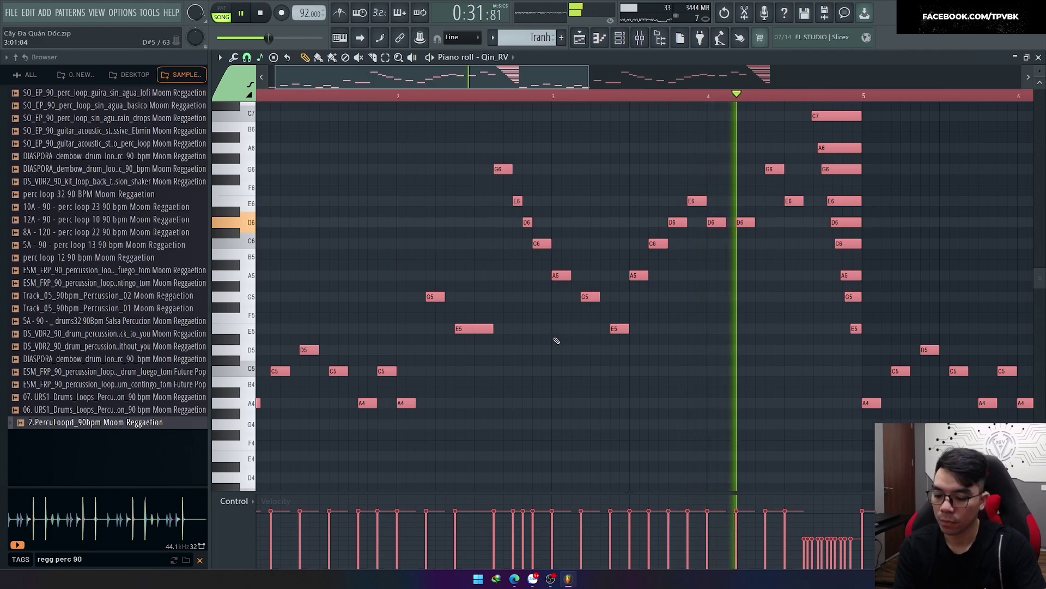
click(544, 386)
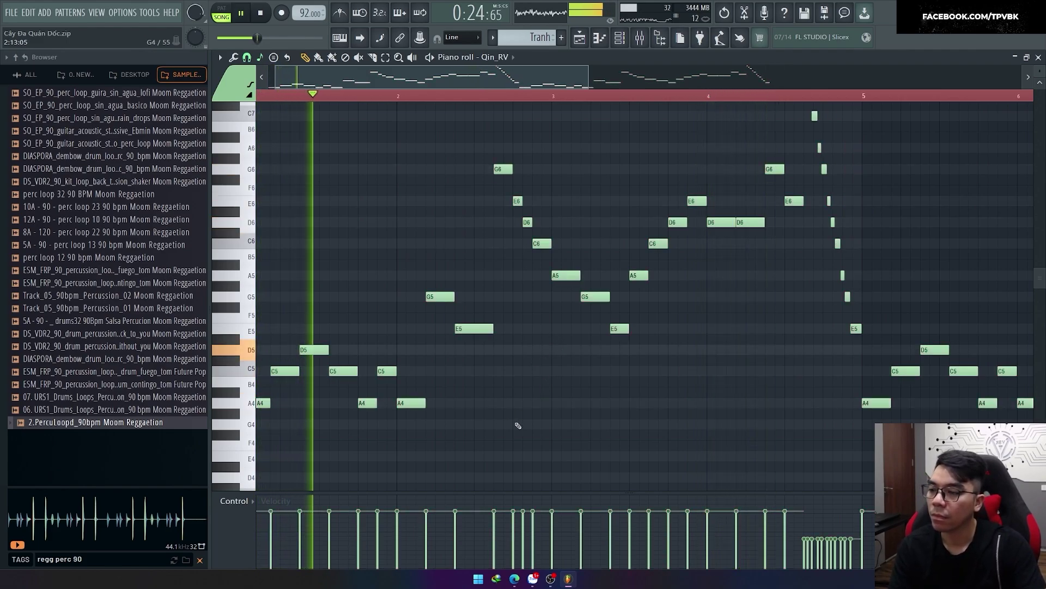
Raise the velocity of the descending G6, E6, D6, C6 run in bar 2 slightly during playback.
scroll(507, 423, down, 1)
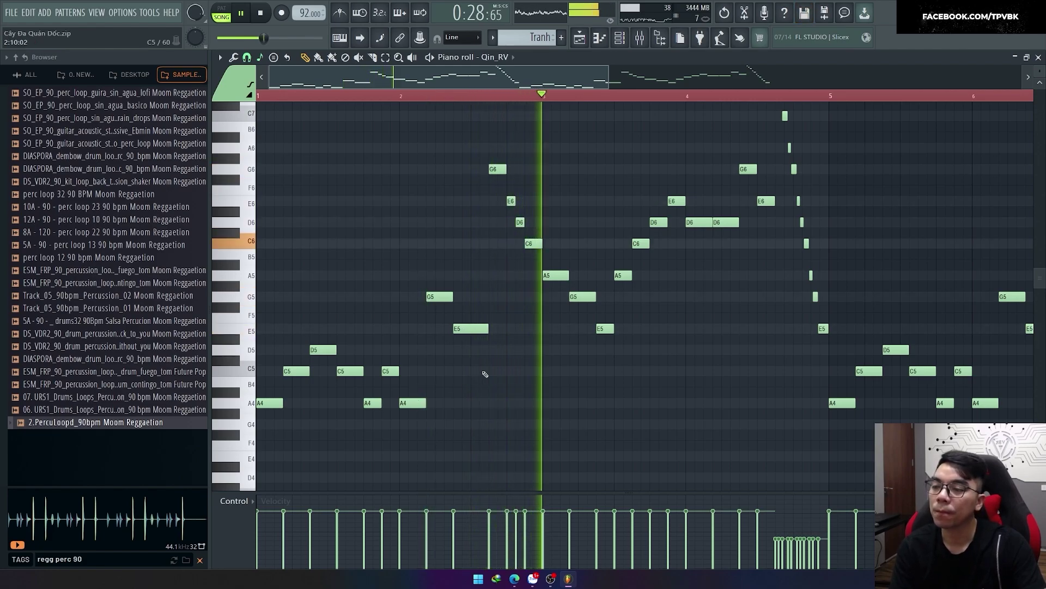
drag(474, 264, 541, 131)
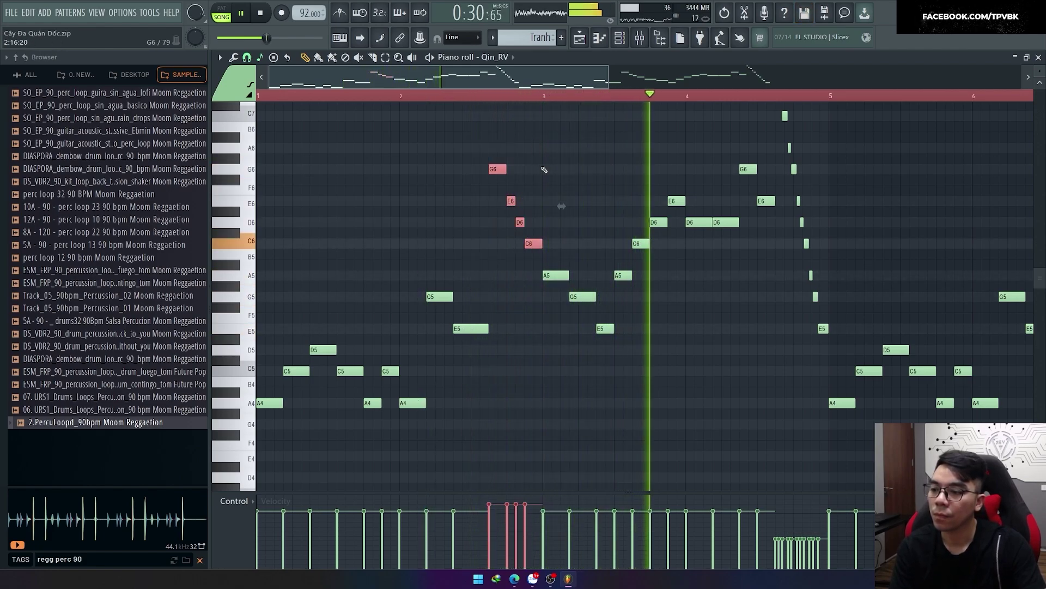
click(446, 379)
scroll(575, 381, down, 2)
scroll(509, 402, right, 2)
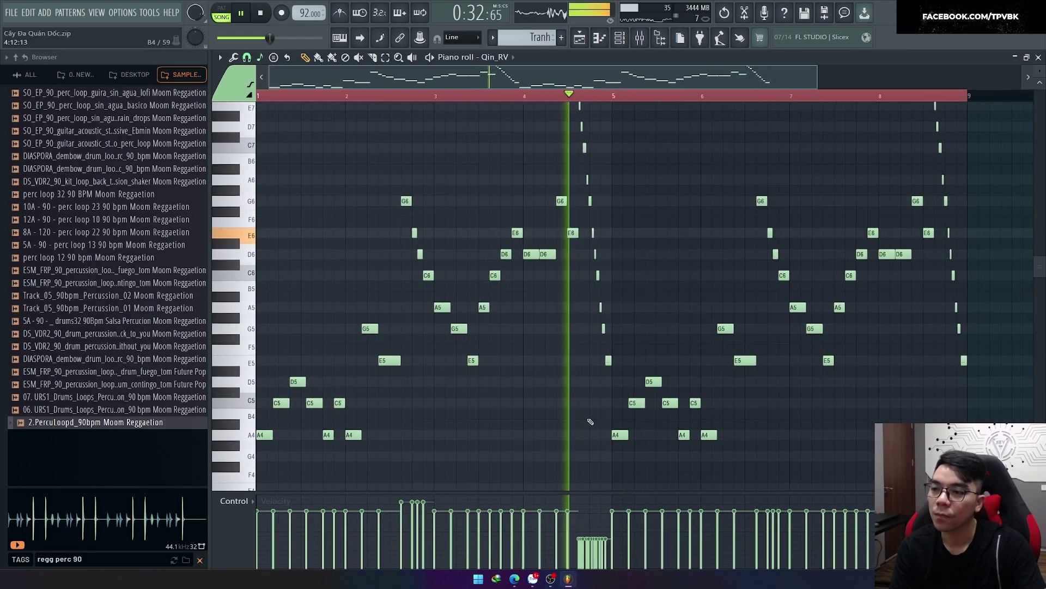
Raise the velocity of the fast descending run at the end of bar 4.
key(ctrl+a)
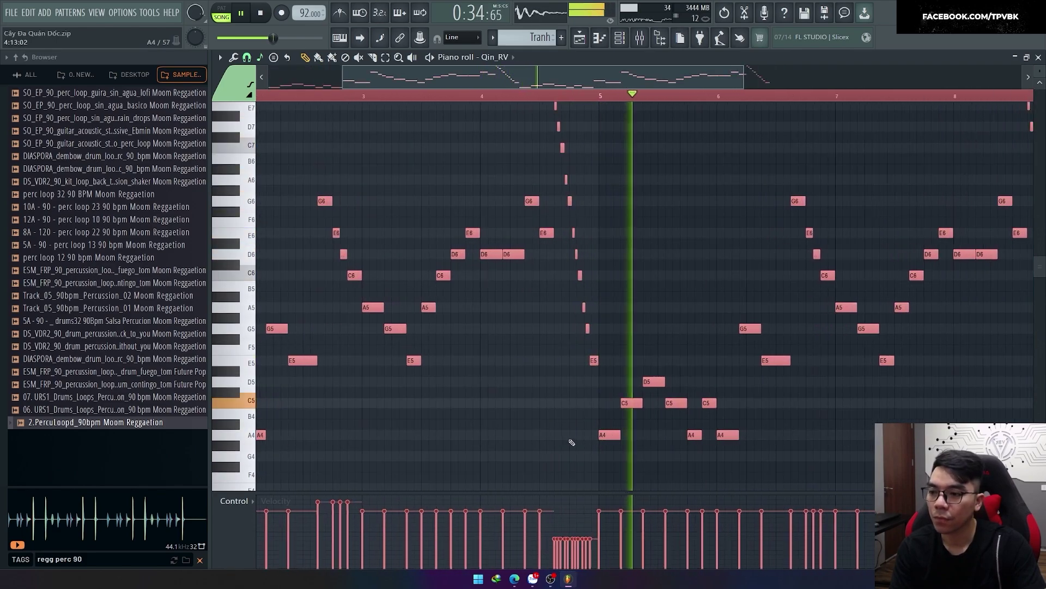
scroll(588, 465, up, 3)
drag(590, 467, 549, 199)
scroll(554, 262, down, 2)
key(ctrl+a)
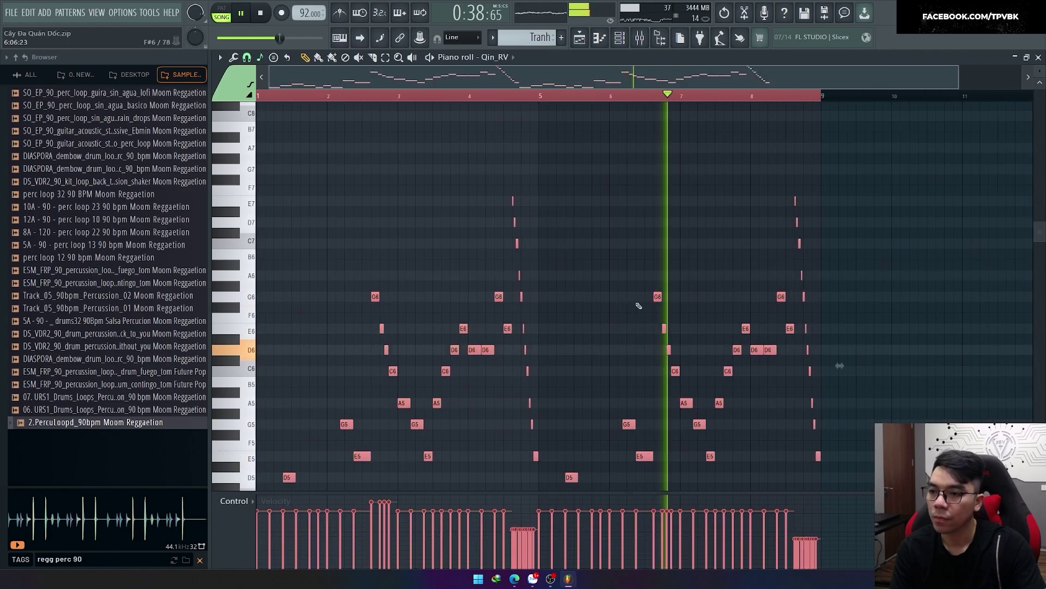
Lower the E6 note just before the descending run in bar 8 to C6 and audition the ending.
scroll(818, 364, up, 1)
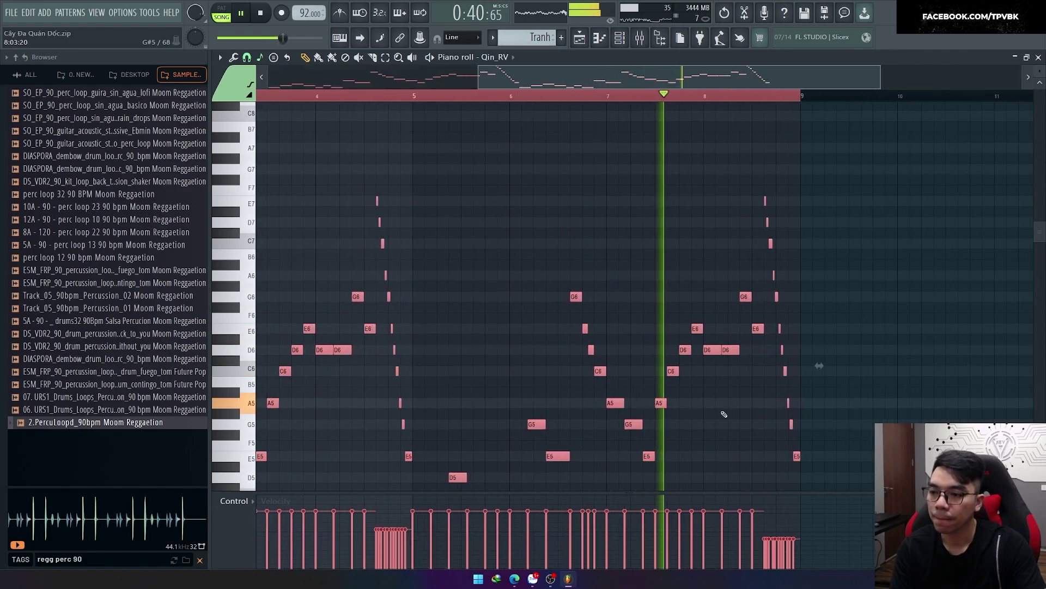
click(717, 411)
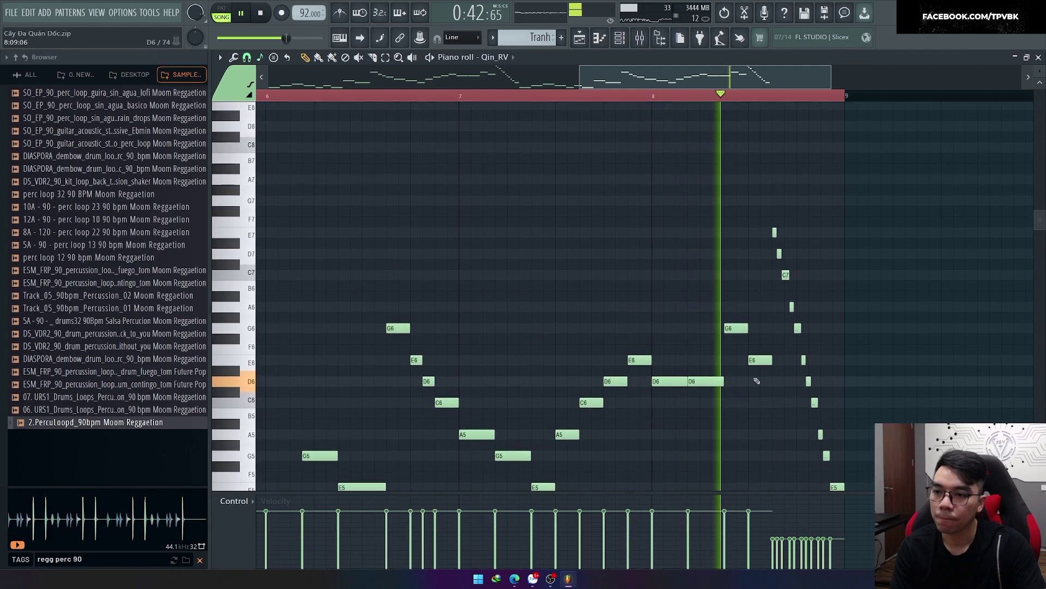
key(space)
scroll(755, 363, up, 3)
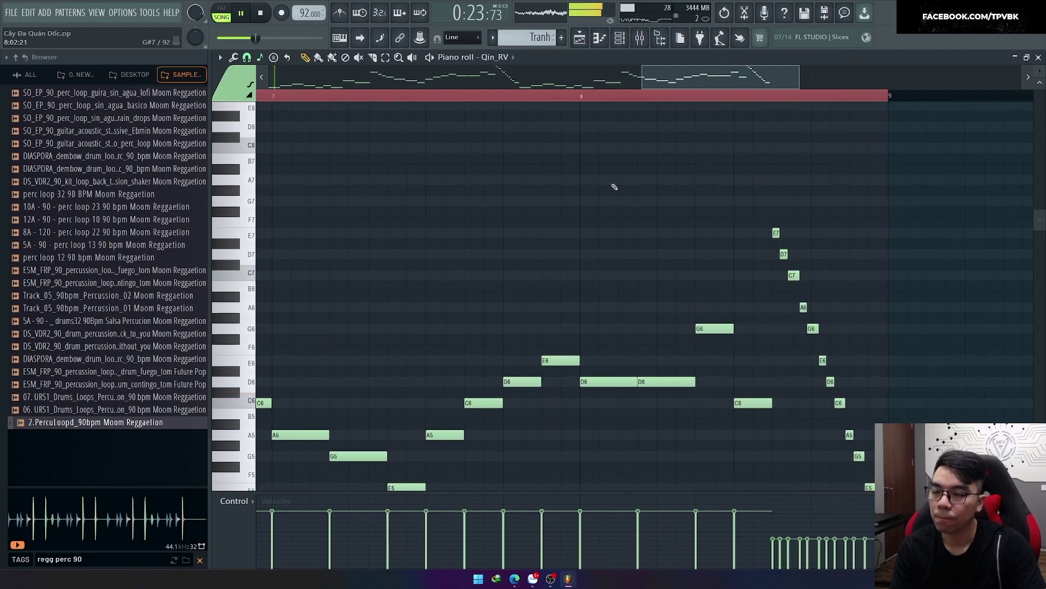
scroll(562, 212, down, 3)
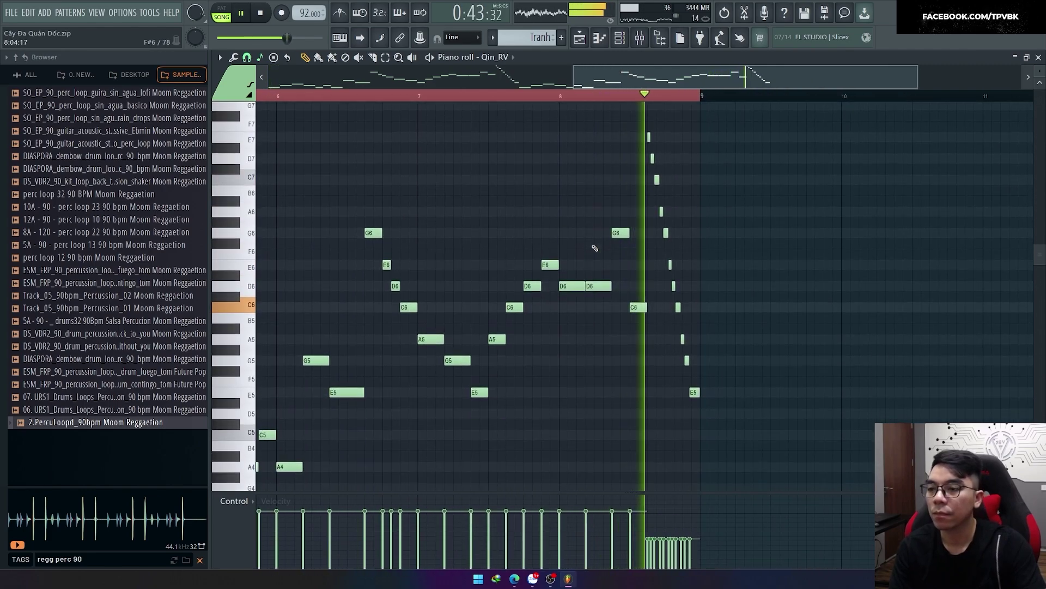
key(ctrl+a)
scroll(779, 376, up, 1)
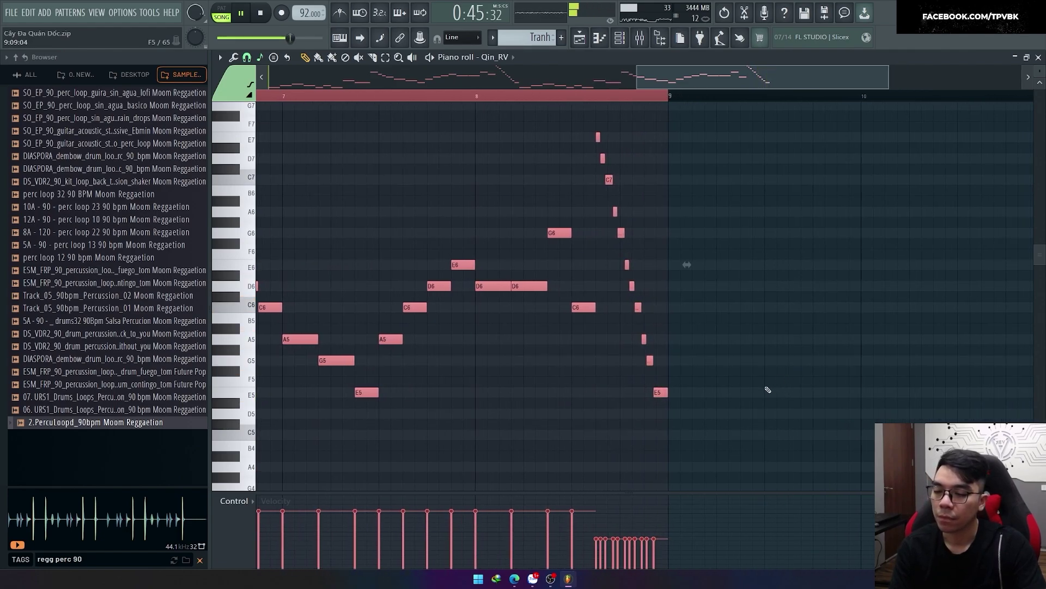
Begin a new phrase in bar 9 with a C6 note on the downbeat, followed by shorter C6 and D6 notes.
click(673, 286)
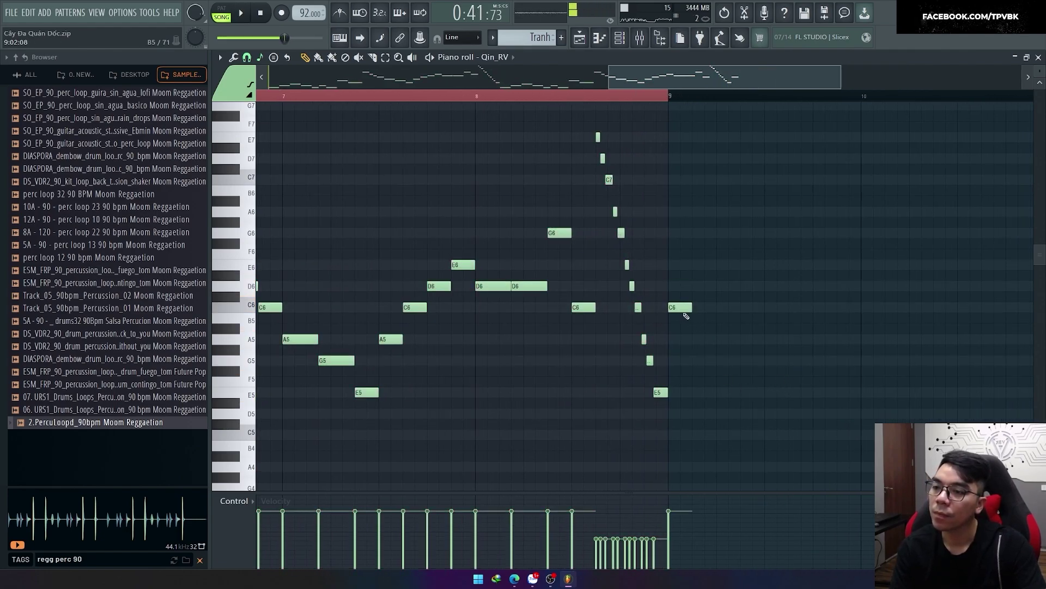
key(space)
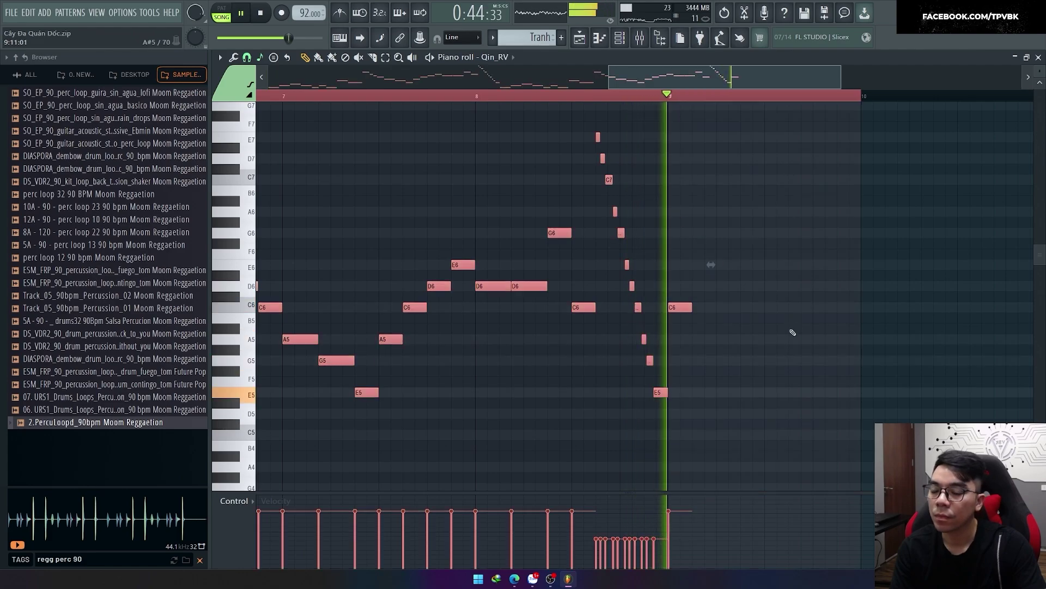
scroll(675, 316, up, 1)
key(space)
click(675, 308)
key(space)
key(space)
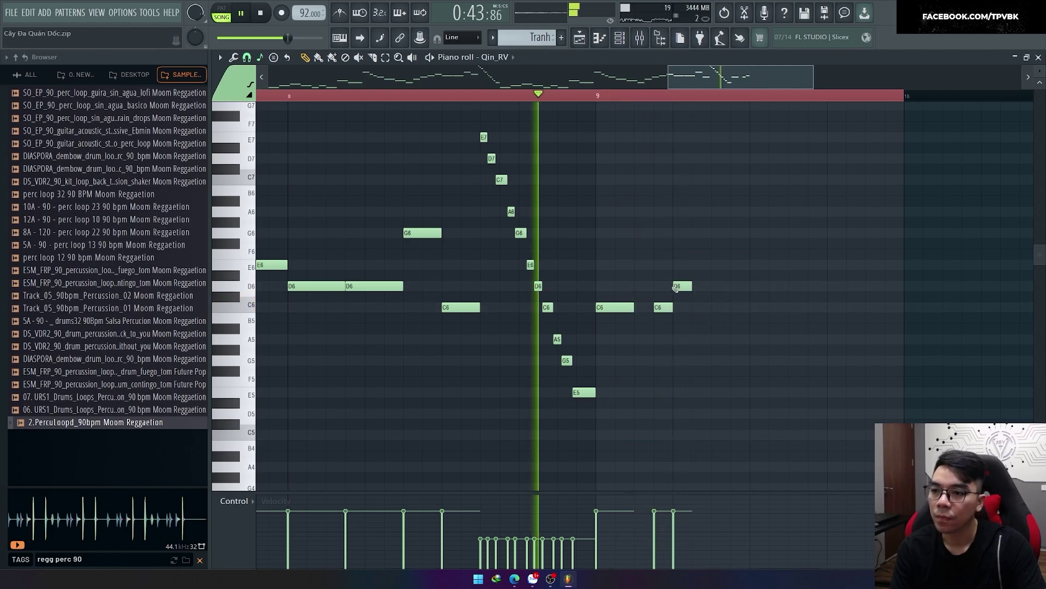
Add a second D6 to the bar 9 phrase, place an E6 directly after it, and play it back.
key(space)
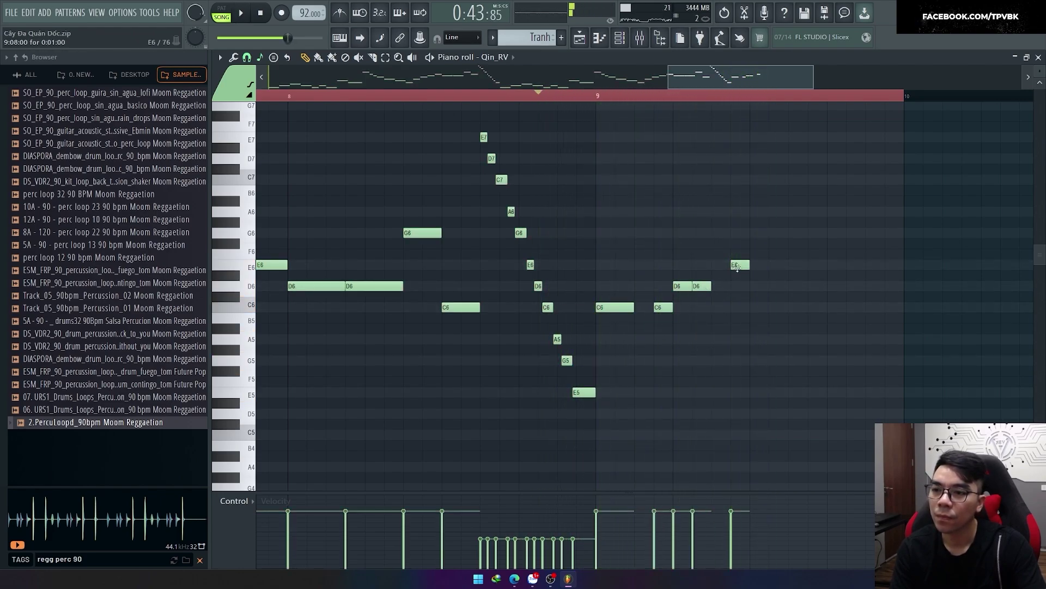
drag(737, 267, 717, 267)
key(space)
key(space)
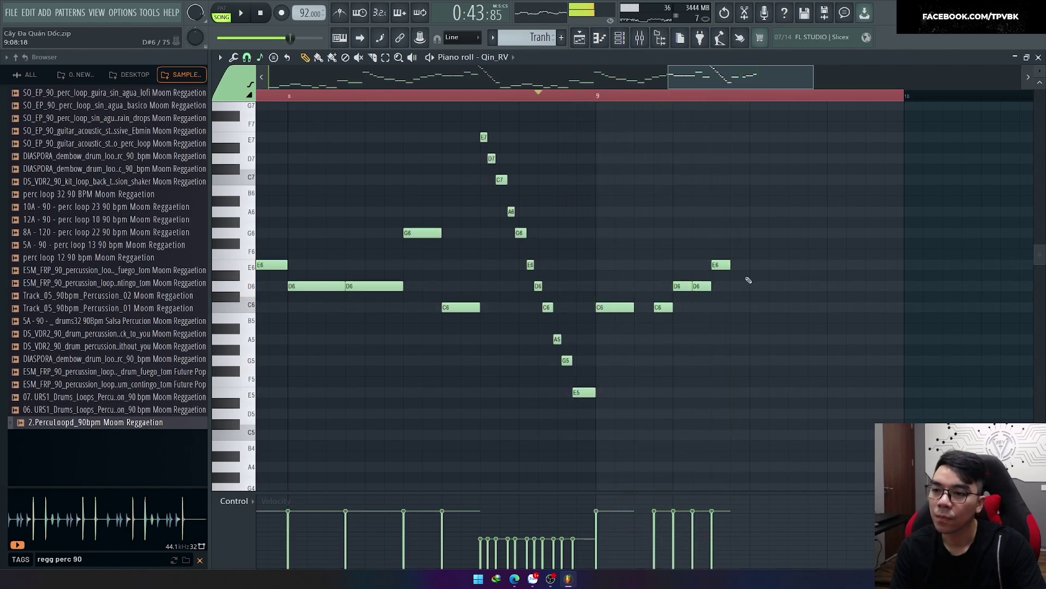
key(space)
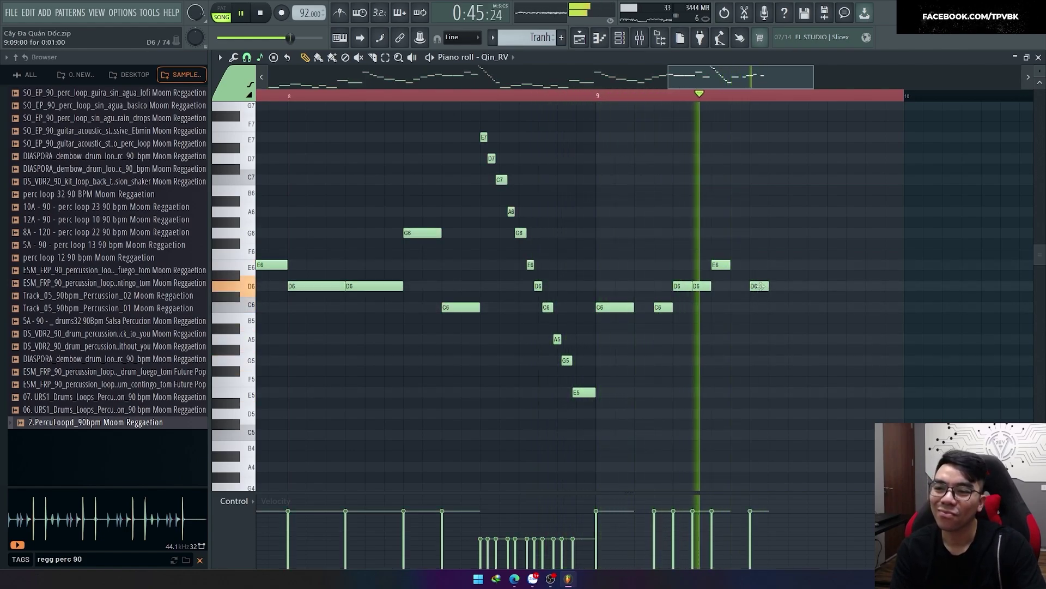
Remove the trailing D6, duplicate the opening phrase into the second half of bar 9, and transpose the copy up to start on D6.
drag(760, 288, 633, 227)
key(space)
right_click(760, 308)
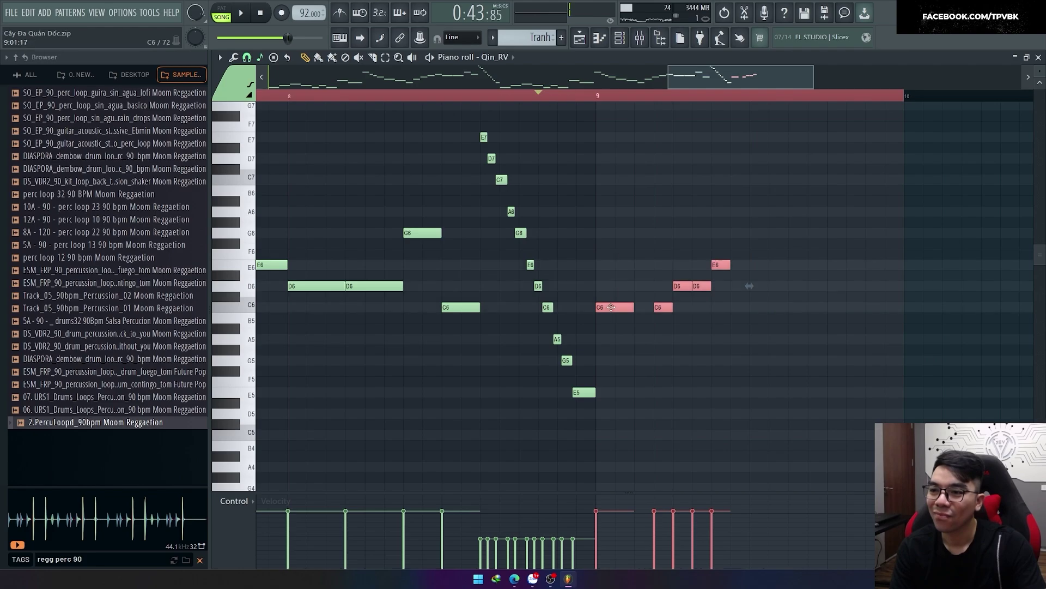
key(space)
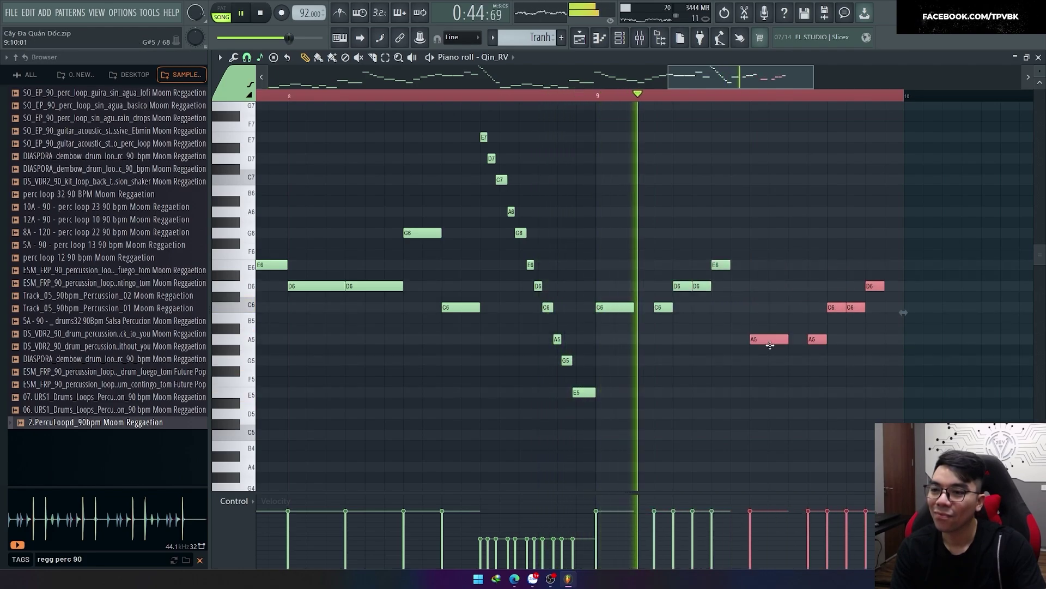
key(shift+Up)
scroll(765, 327, down, 1)
click(817, 279)
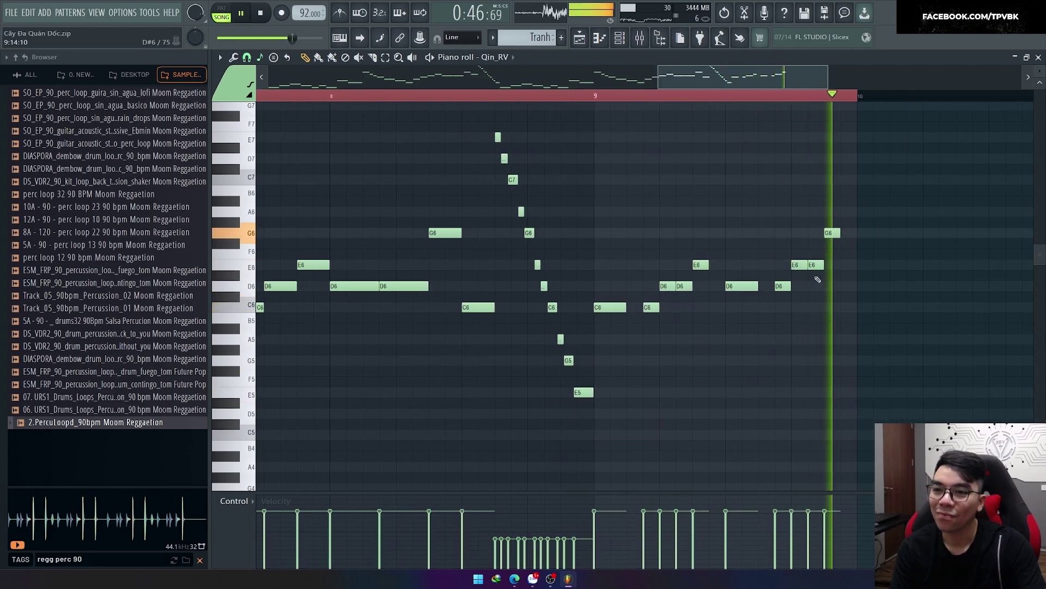
Duplicate the D6, E6, G6 phrase from the second half of bar 9 into the start of bar 10 and audition it.
drag(884, 300, 730, 232)
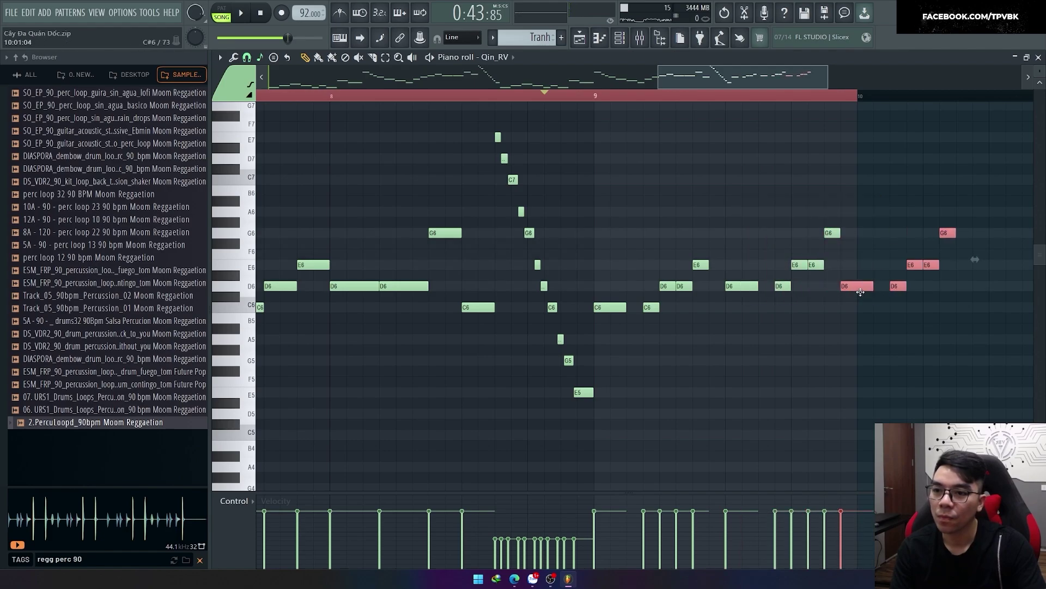
scroll(682, 241, up, 1)
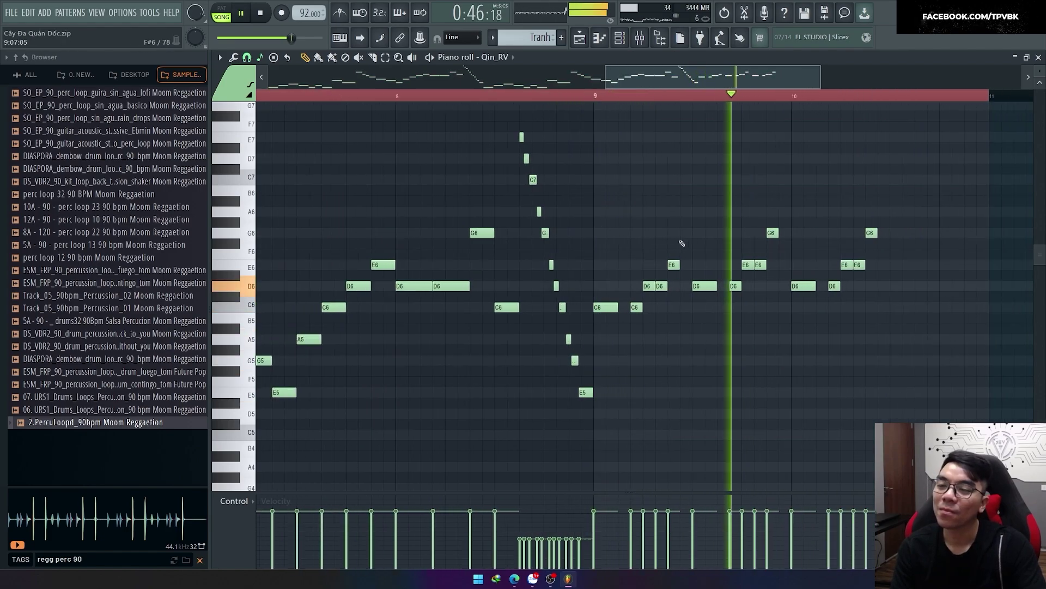
click(821, 231)
scroll(812, 296, up, 1)
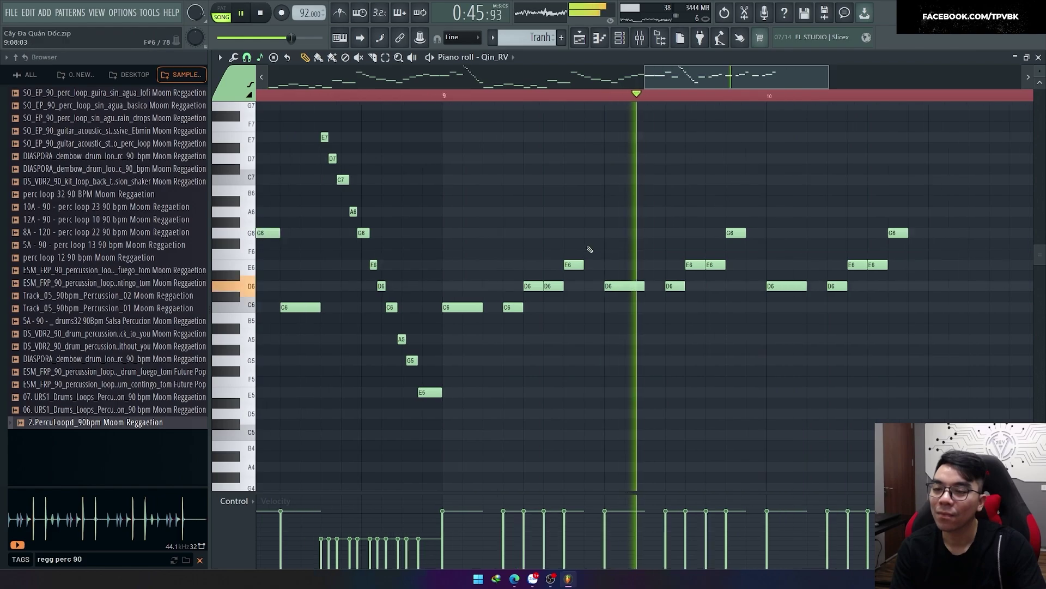
Rework the bar 10 copy into D6, E6, D6, C6, A5, G5 and a closing C6, deleting the extra G6 and E6.
scroll(763, 338, down, 2)
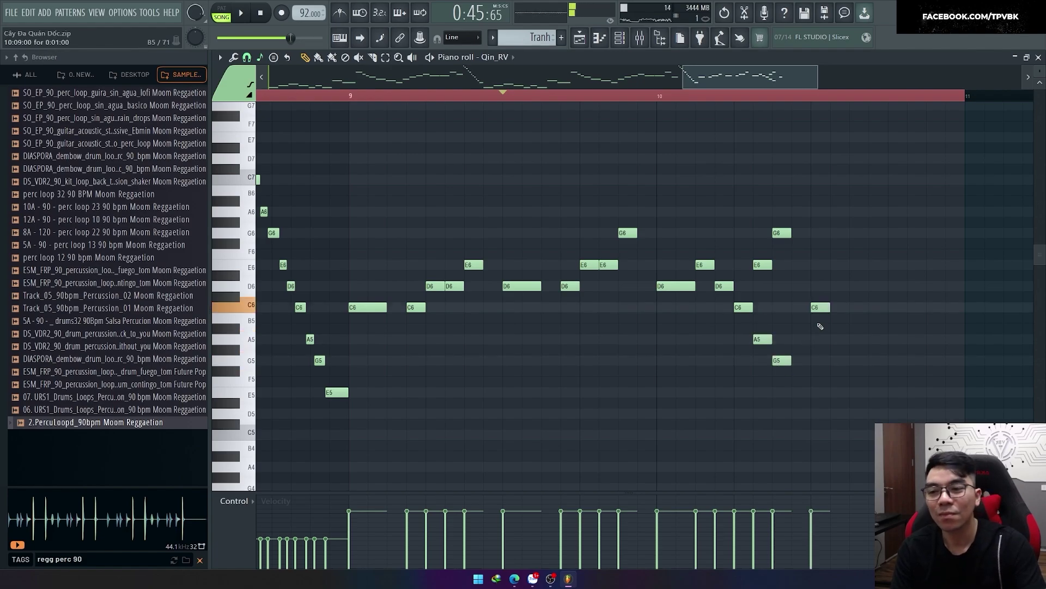
drag(821, 308, 801, 313)
right_click(782, 233)
right_click(763, 265)
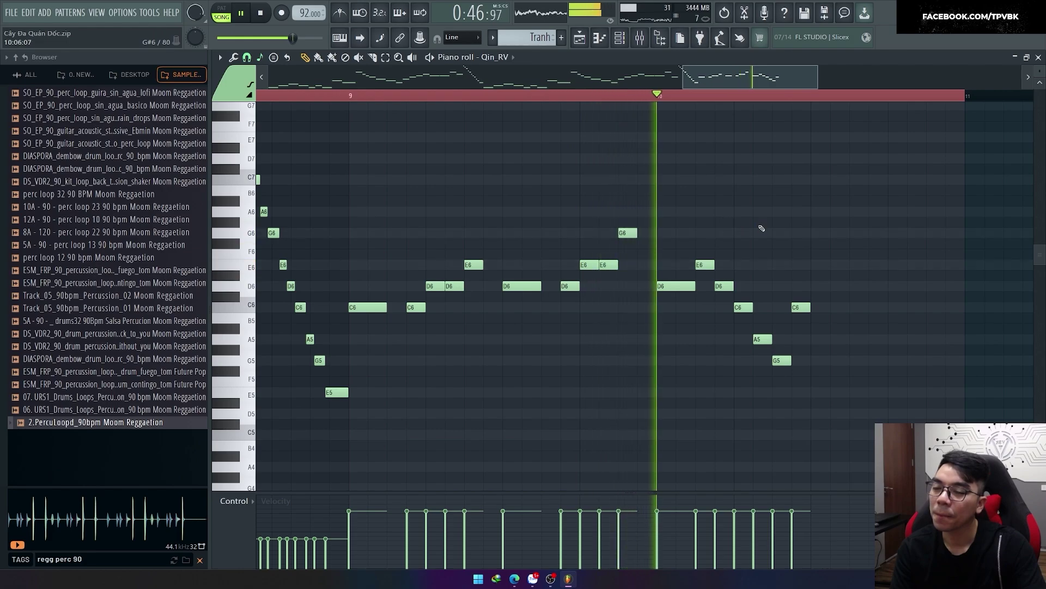
Shift the descending D6, C6, A5, G5 notes in bar 10 one step later and put the C6 directly after the G5.
drag(723, 285, 798, 365)
right_click(803, 308)
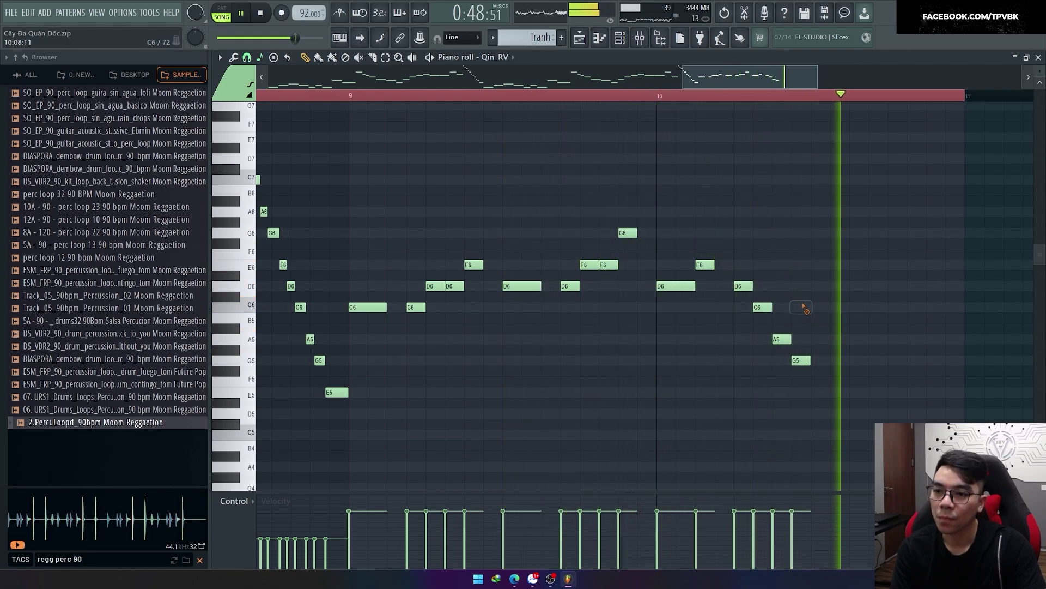
key(ctrl+a)
scroll(812, 311, down, 3)
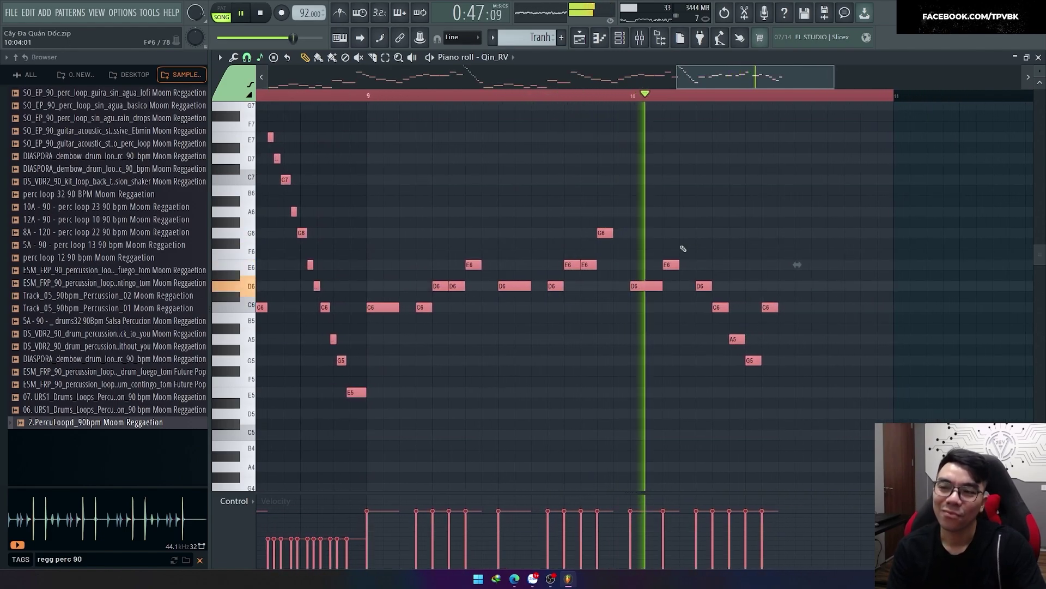
Finish bar 10 with added C6, D6, D6 and E6 notes.
click(794, 258)
scroll(779, 289, up, 2)
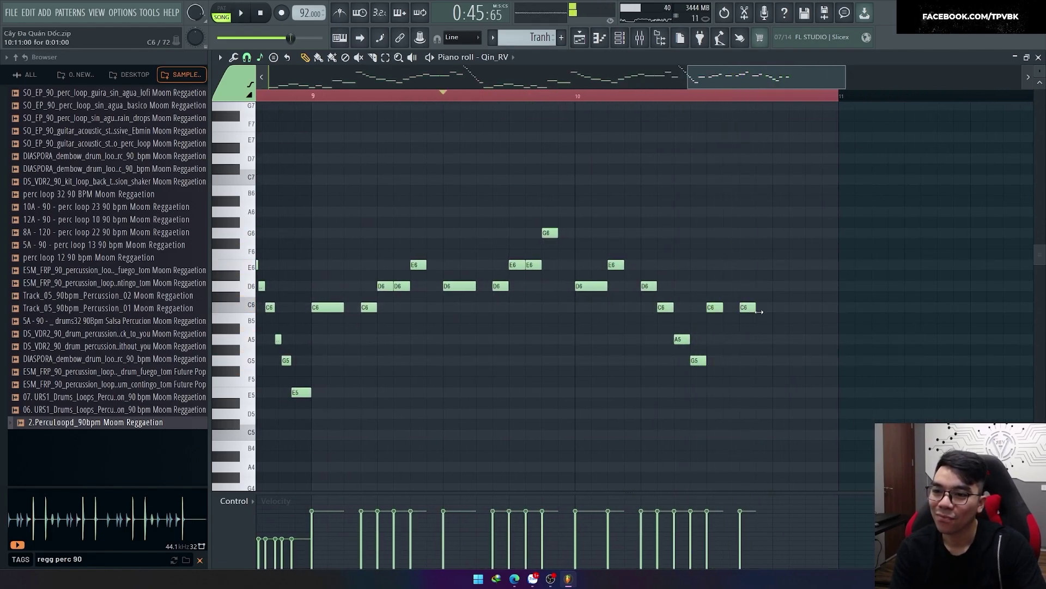
key(space)
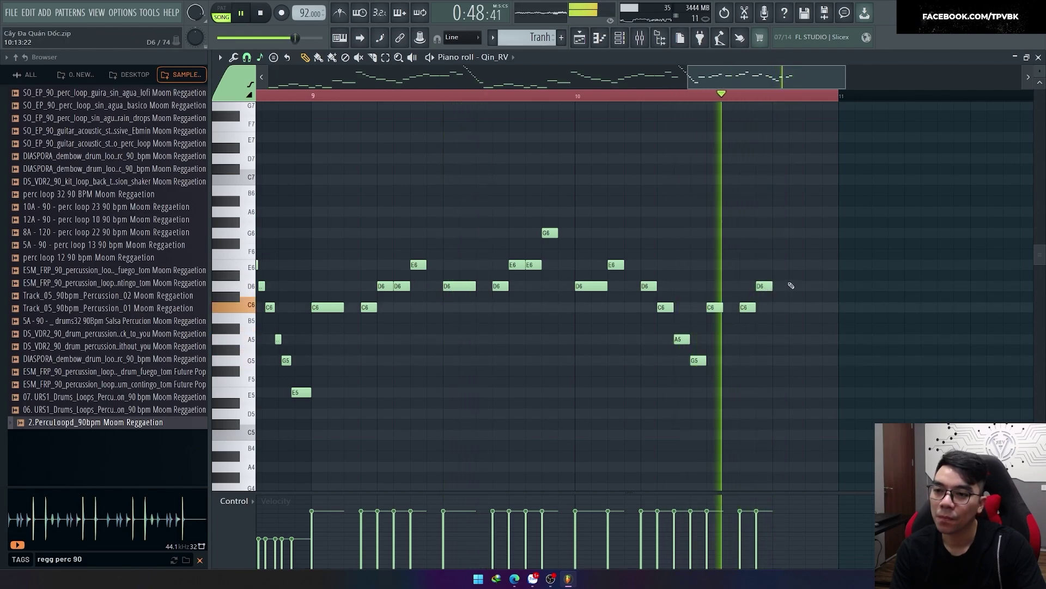
scroll(854, 333, down, 2)
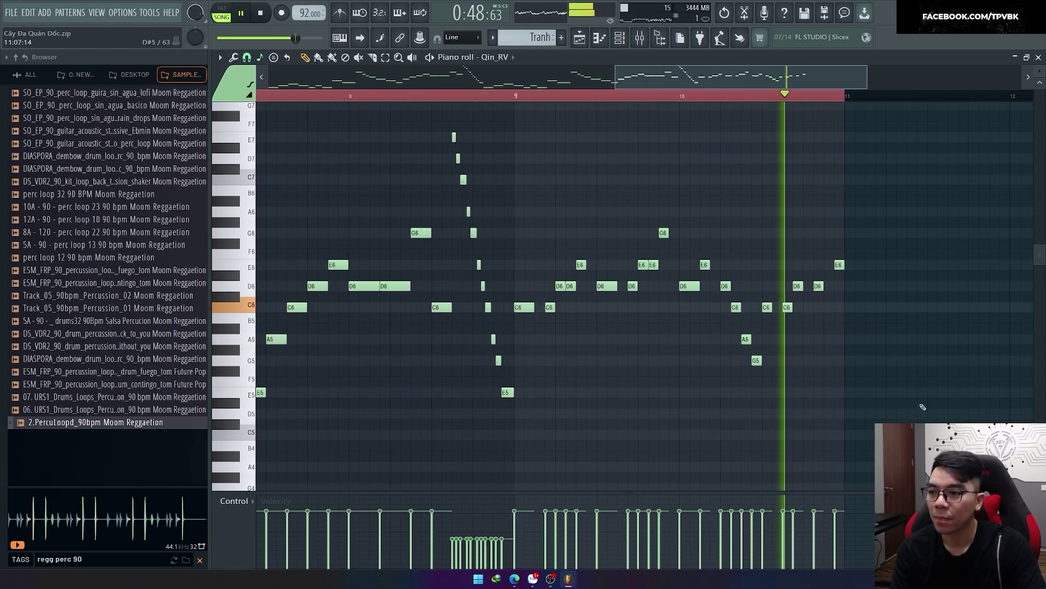
Duplicate the bars 9–10 phrase into bars 11–12, and copy bars 9–12 into bars 13–16.
drag(924, 376, 507, 145)
drag(522, 308, 843, 314)
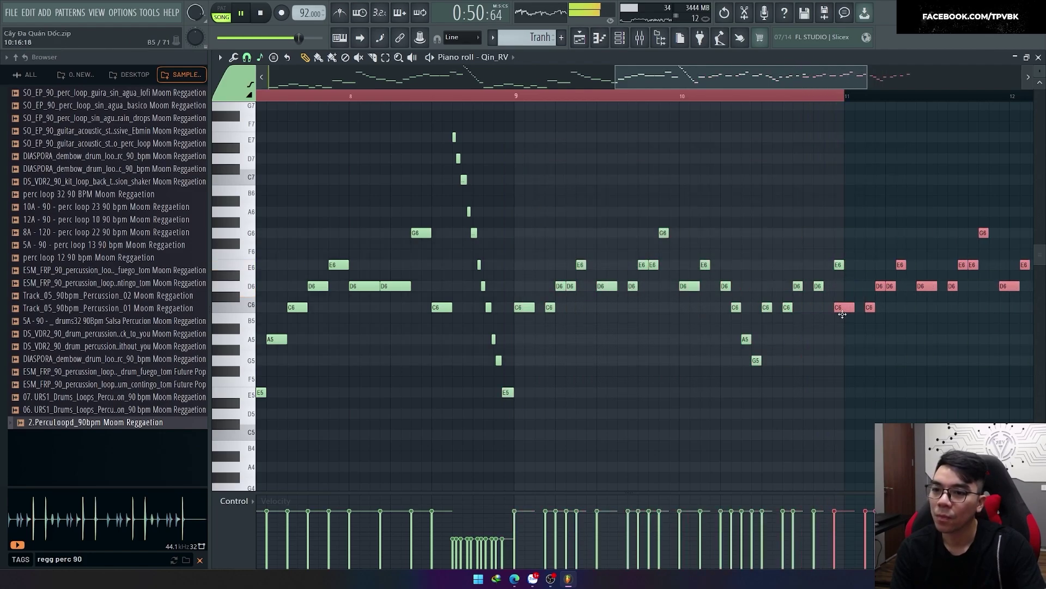
scroll(706, 318, down, 2)
drag(992, 385, 627, 277)
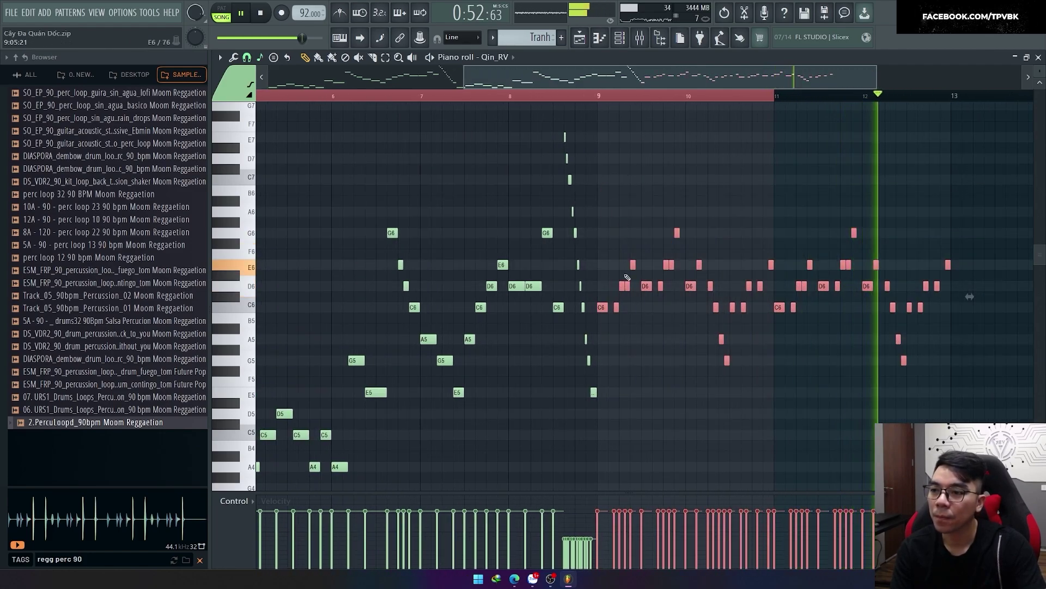
key(ctrl+b)
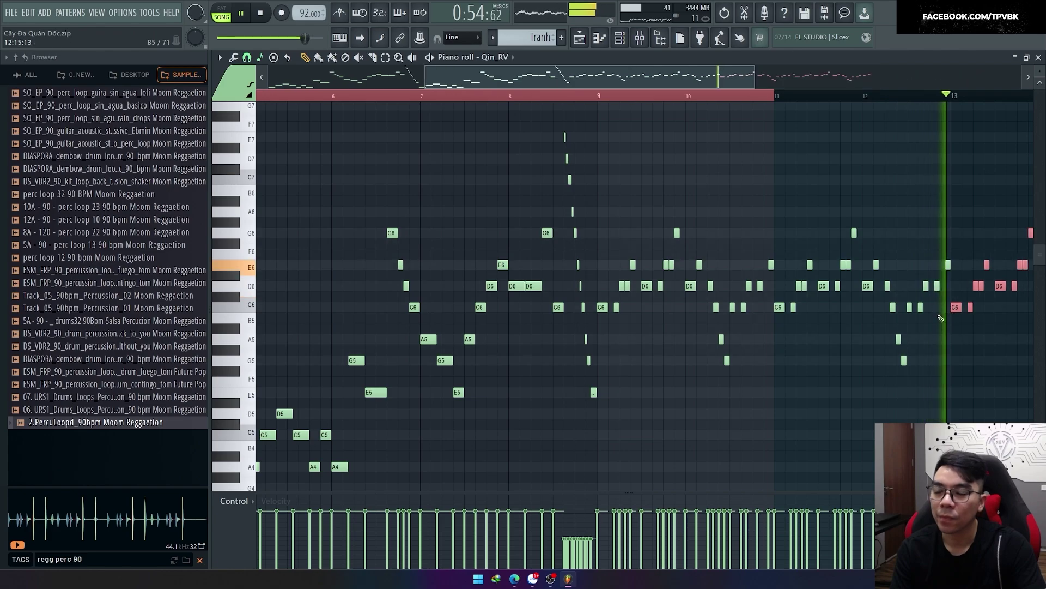
Play back the extended melody and review its notes across all 16 bars.
scroll(288, 118, down, 2)
scroll(763, 337, up, 2)
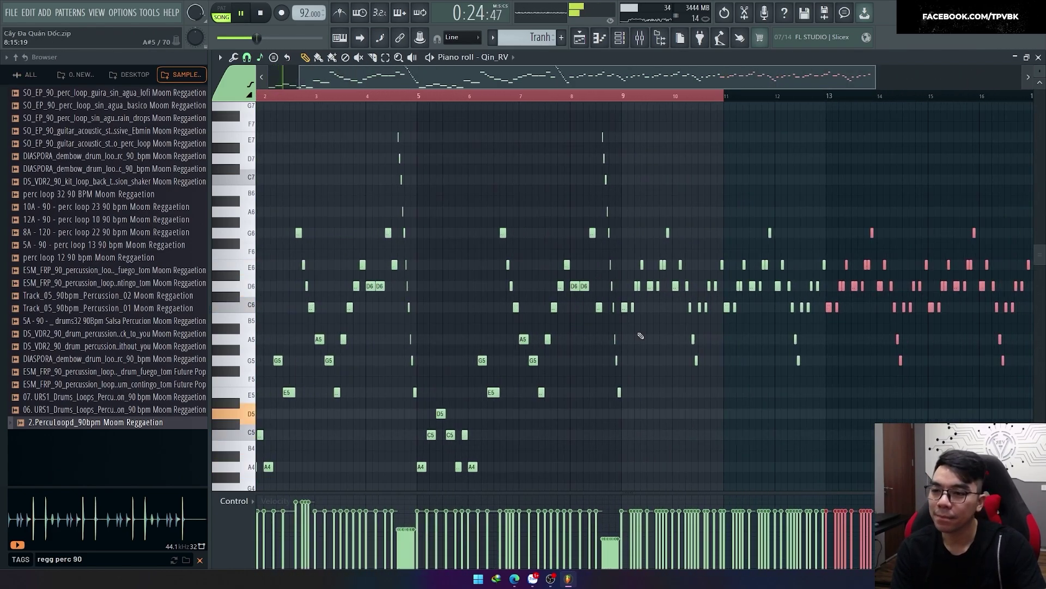
key(ctrl+a)
scroll(769, 403, up, 2)
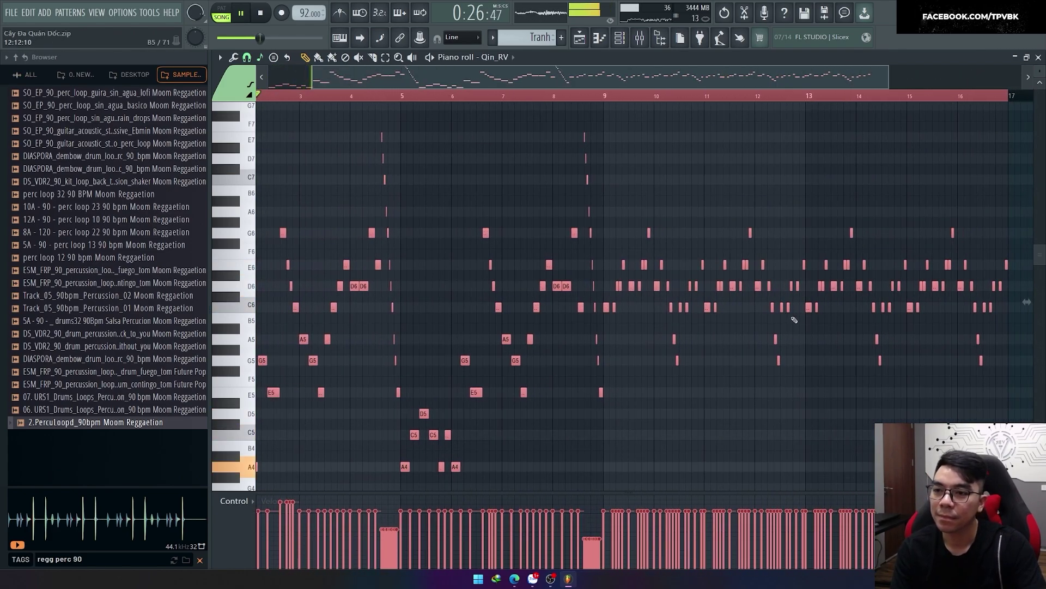
scroll(770, 404, down, 1)
click(681, 393)
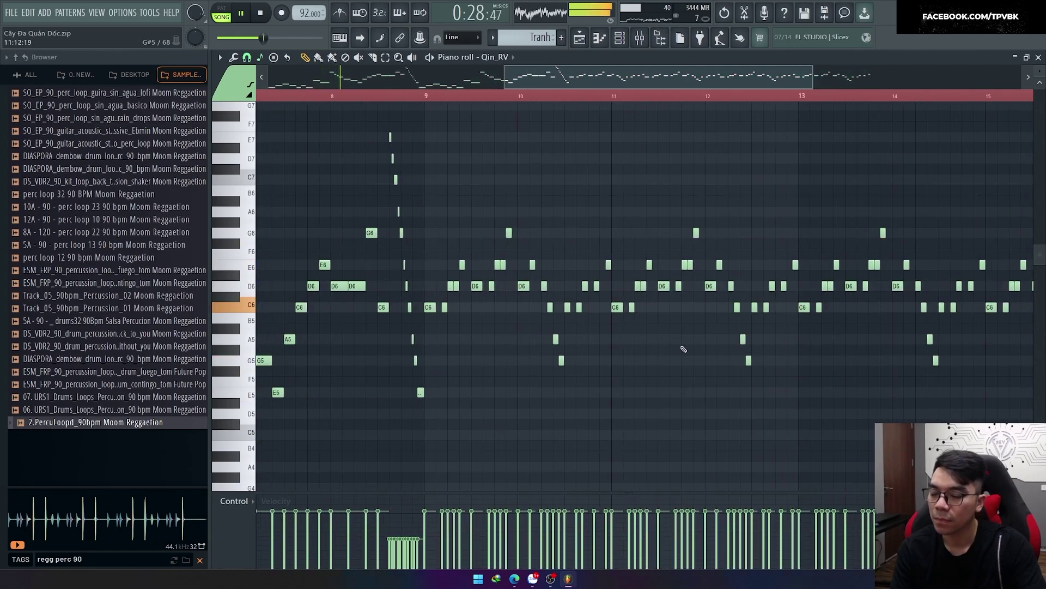
Delete the melody notes in bars 15 and 16 of the Tranh pattern.
scroll(417, 287, up, 2)
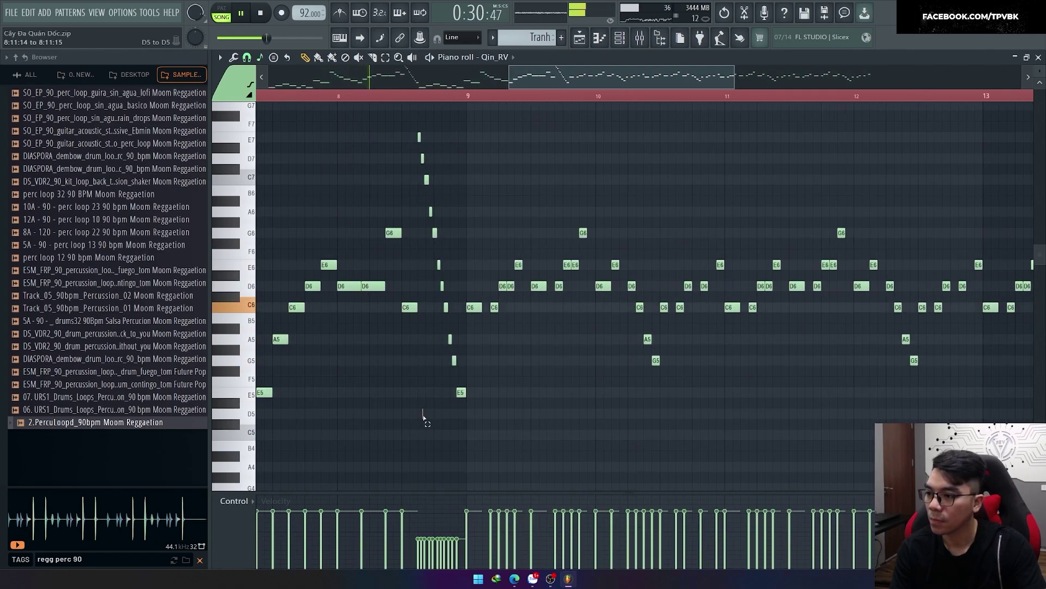
drag(423, 418, 464, 126)
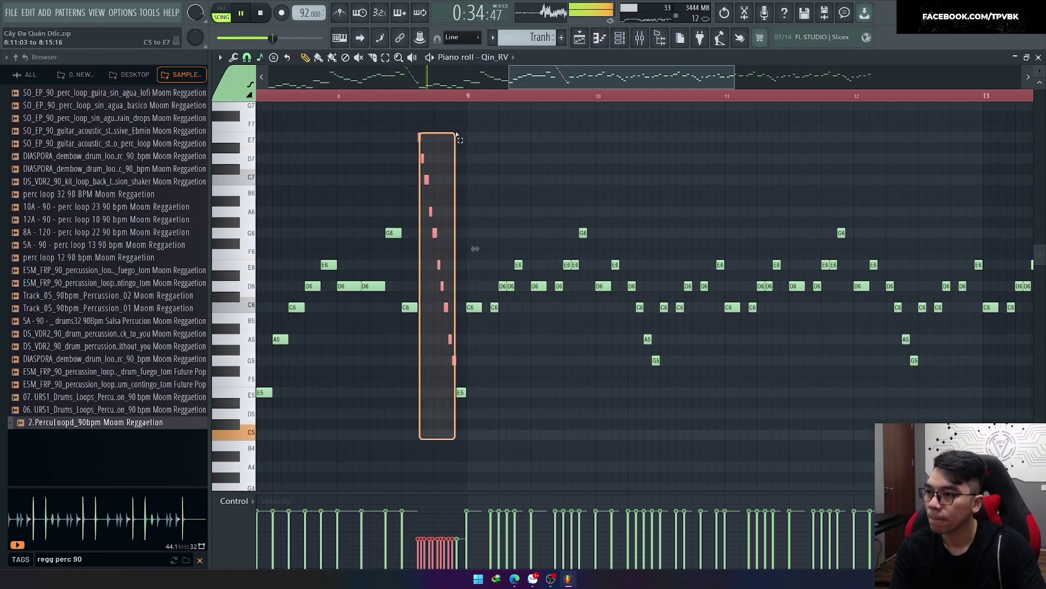
scroll(459, 131, down, 2)
scroll(817, 354, right, 3)
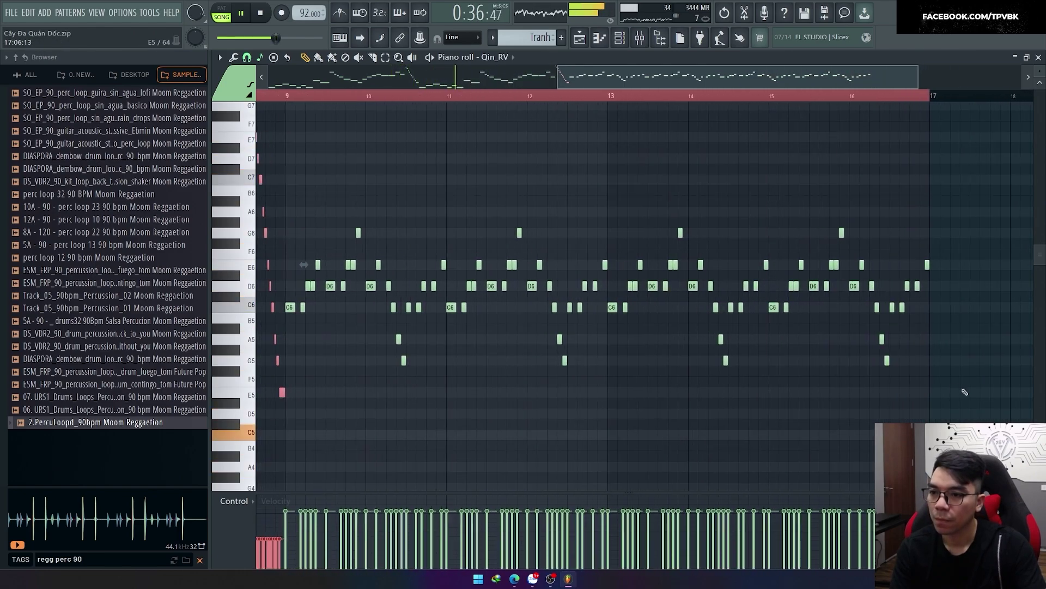
drag(962, 386, 779, 188)
scroll(740, 303, down, 1)
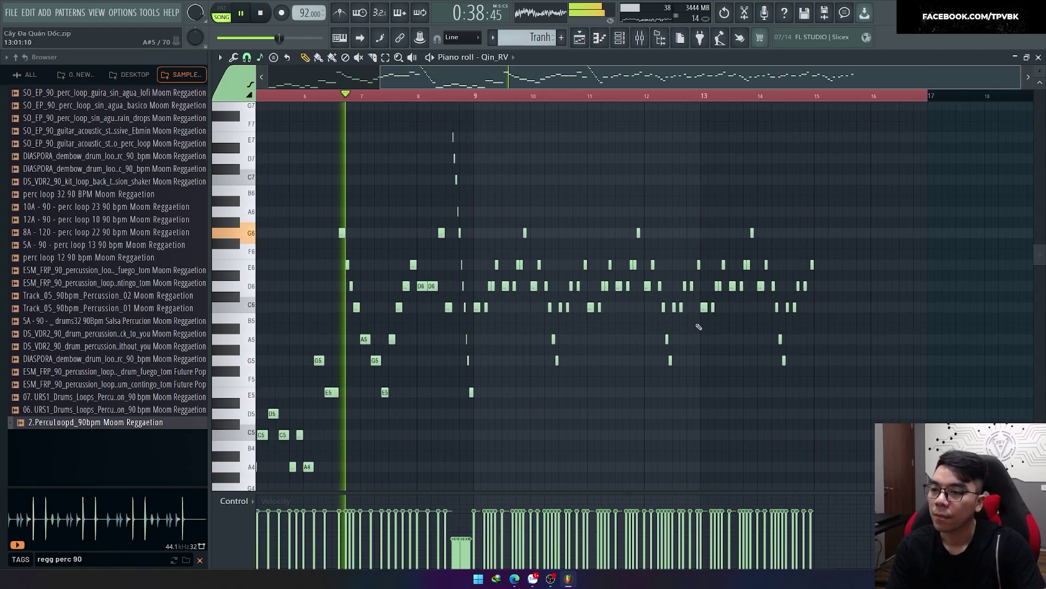
Play back the shortened melody and review bars 6 to 14, including the run leading into bar 9.
scroll(491, 311, left, 3)
scroll(425, 315, up, 1)
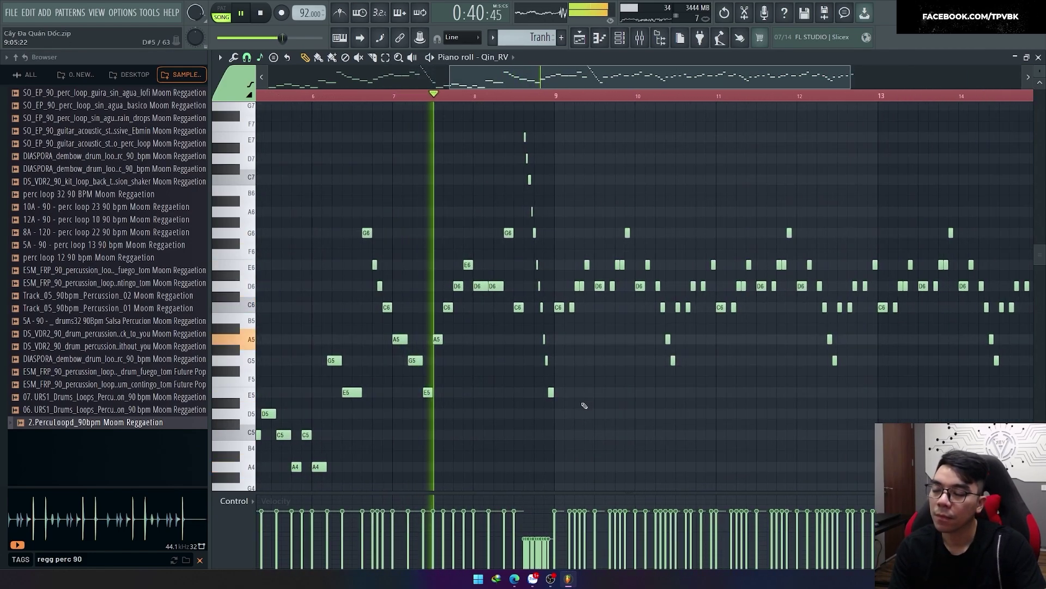
scroll(602, 405, up, 1)
scroll(602, 406, up, 2)
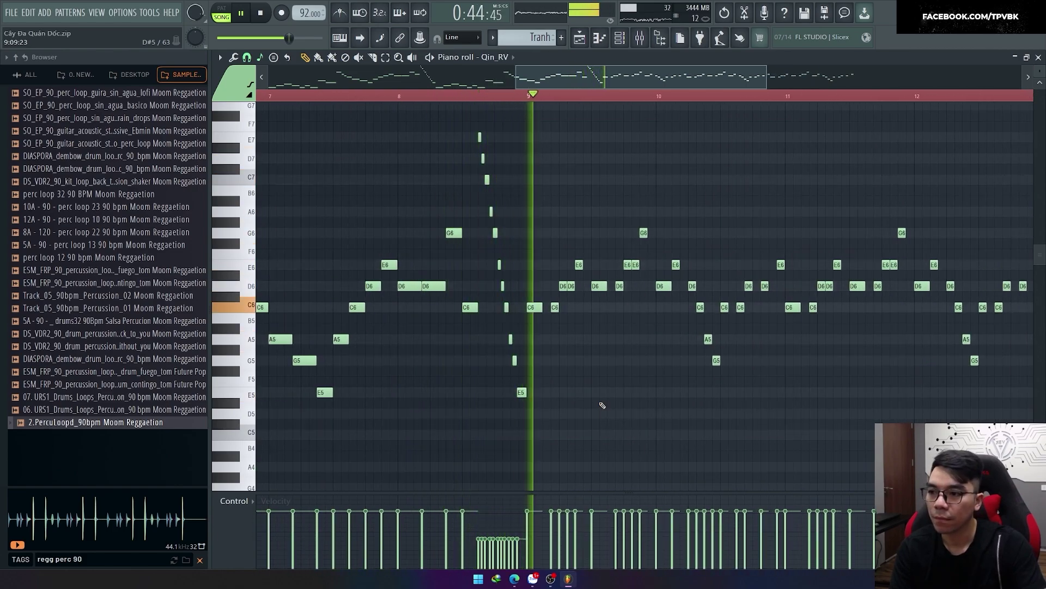
scroll(515, 382, down, 2)
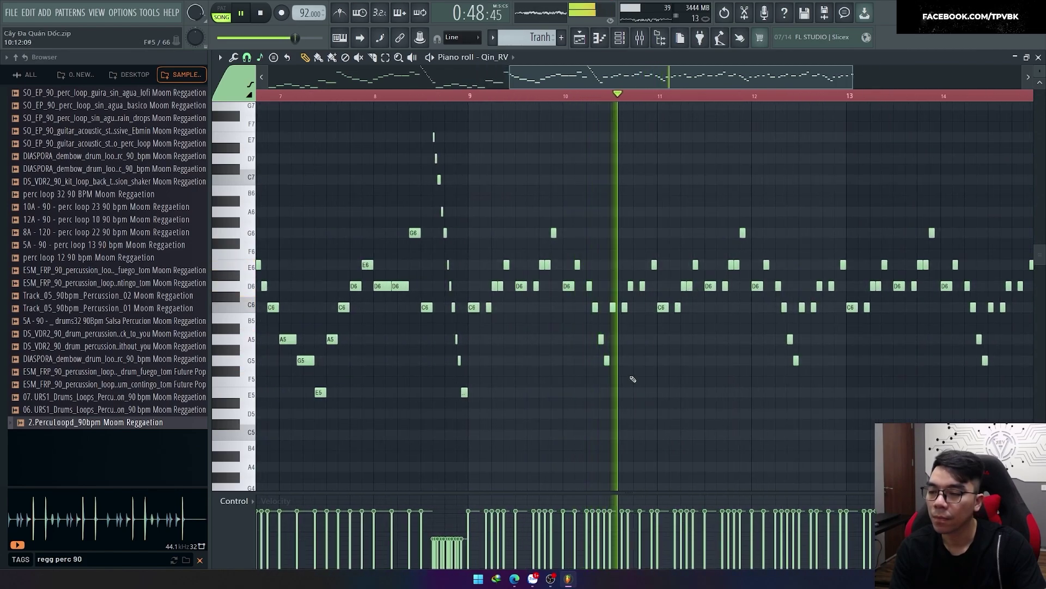
scroll(616, 370, up, 3)
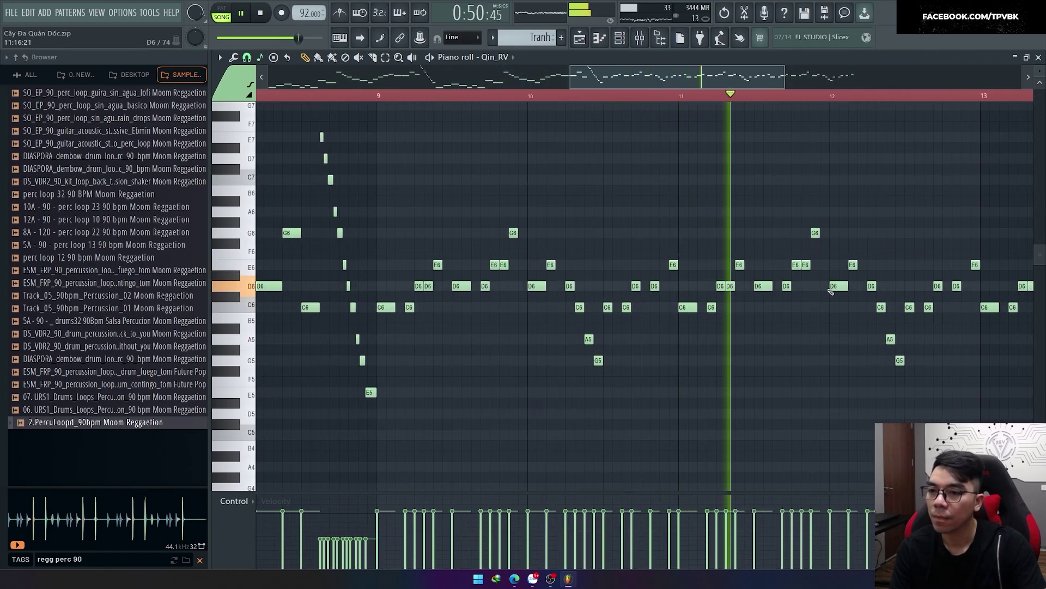
scroll(682, 319, down, 5)
scroll(720, 329, up, 7)
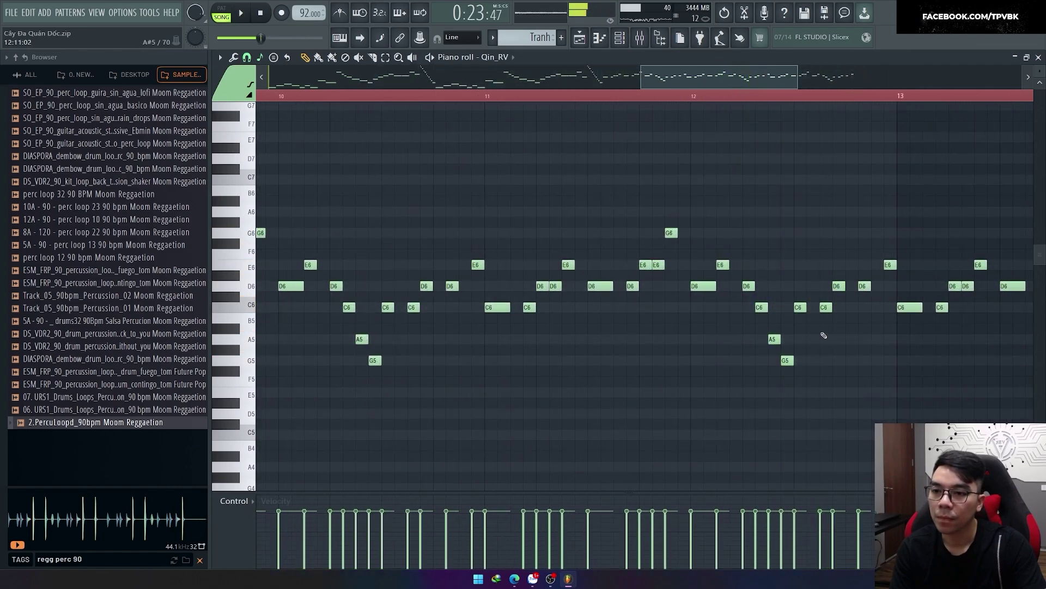
Replace bar 12's closing C6, D6, D6 and E6 notes with a copy of the fast descending run ending bar 8.
drag(824, 335, 892, 241)
scroll(823, 313, down, 4)
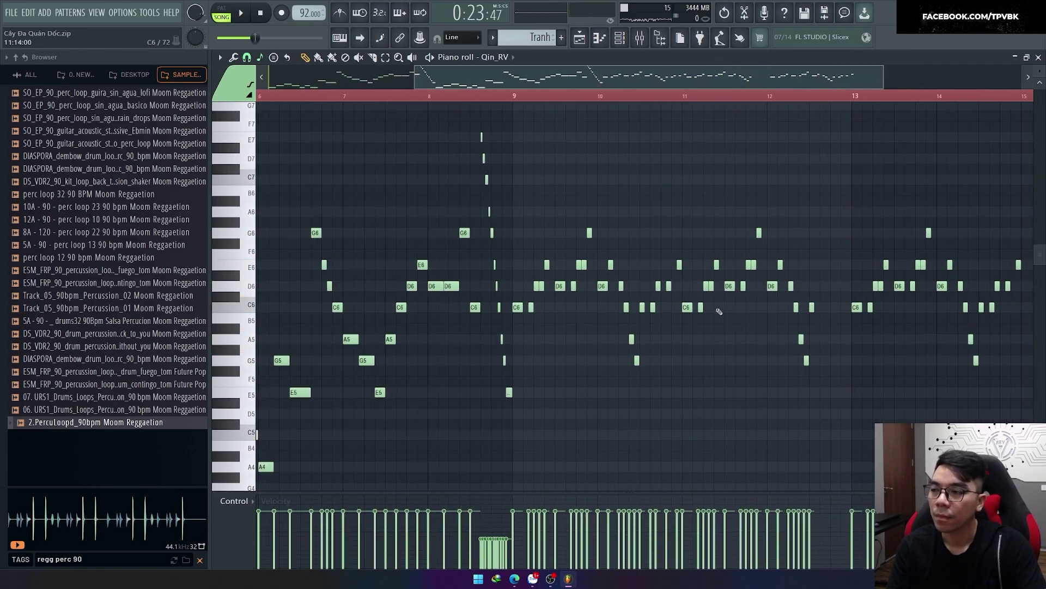
drag(545, 429, 582, 183)
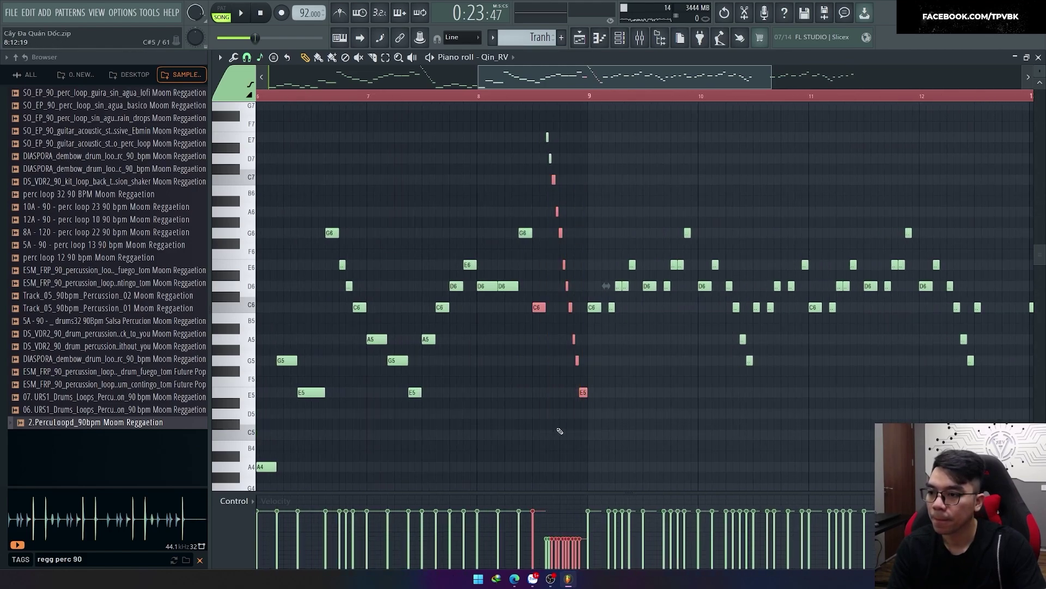
drag(581, 126, 582, 126)
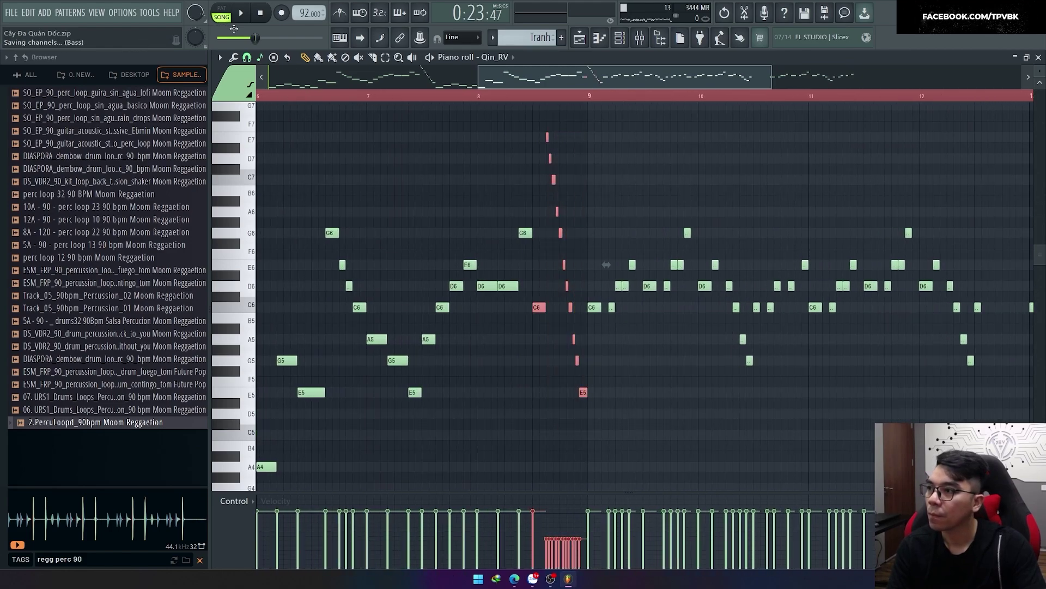
click(247, 57)
click(258, 211)
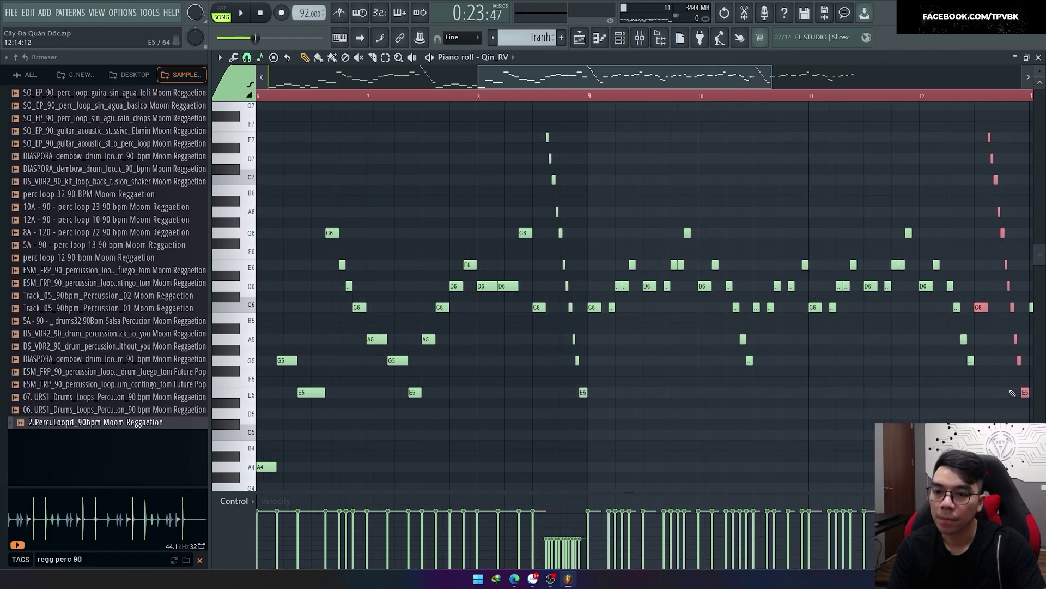
Replace the closing C6, D6, D6 and E6 notes of bar 14 with a copy of the same descending run.
key(space)
scroll(886, 297, up, 2)
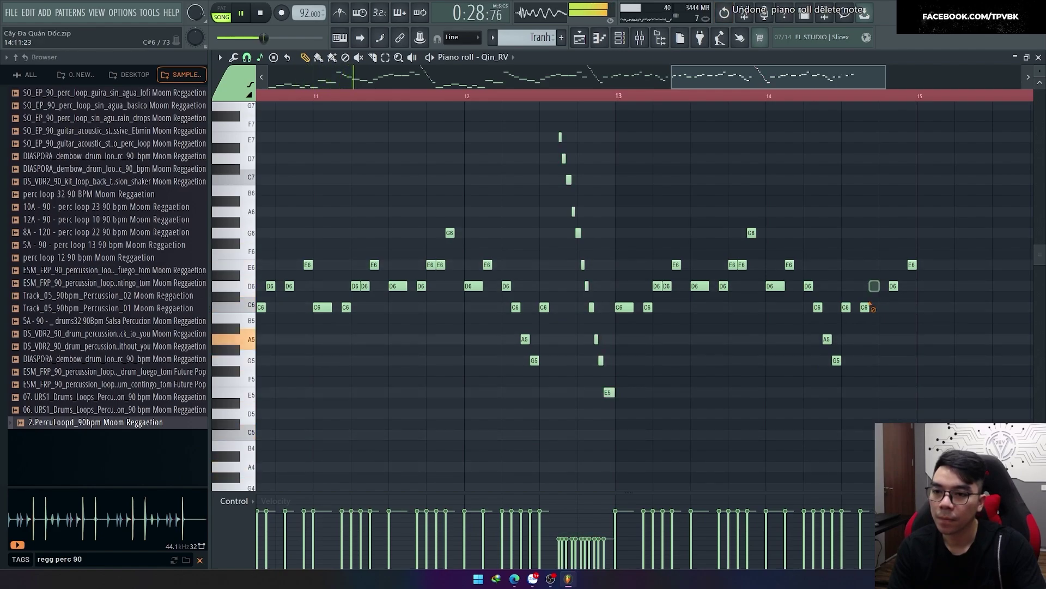
drag(590, 280, 560, 135)
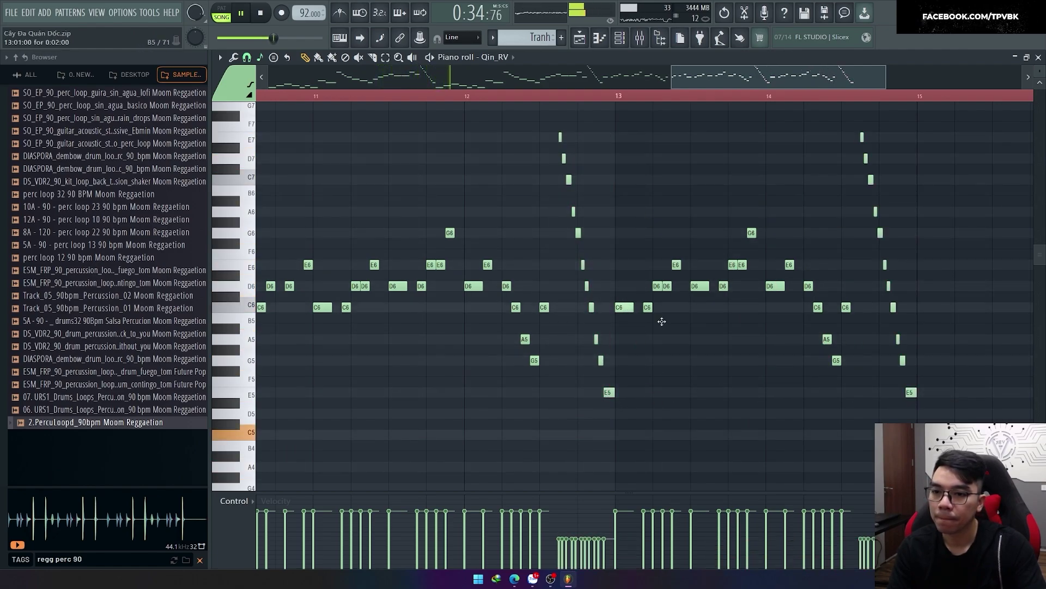
Check the complete melody, then return to the playlist and review the arrangement during playback.
scroll(923, 296, down, 3)
key(ctrl+a)
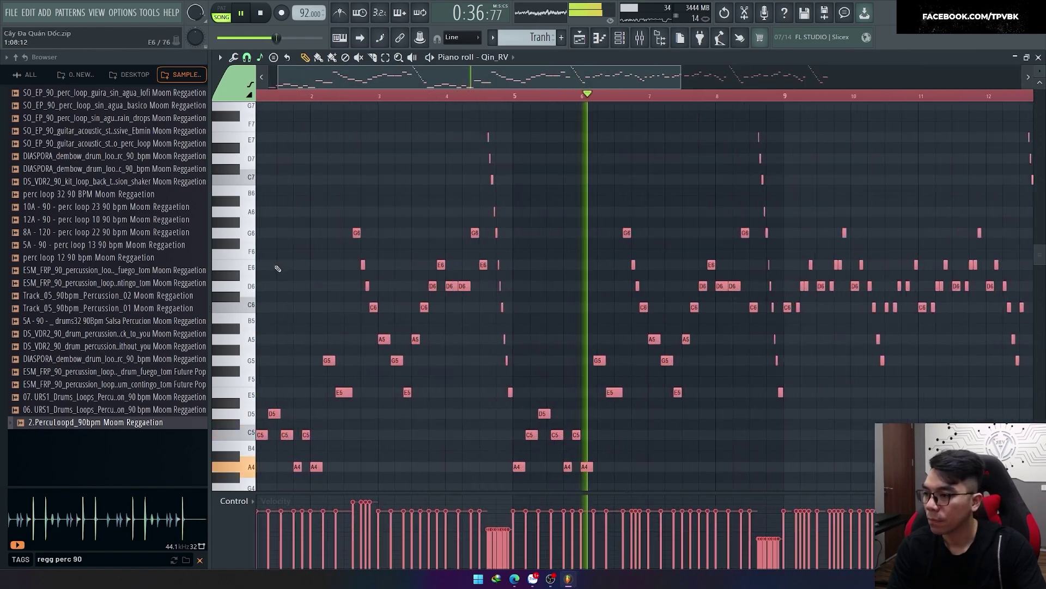
key(F5)
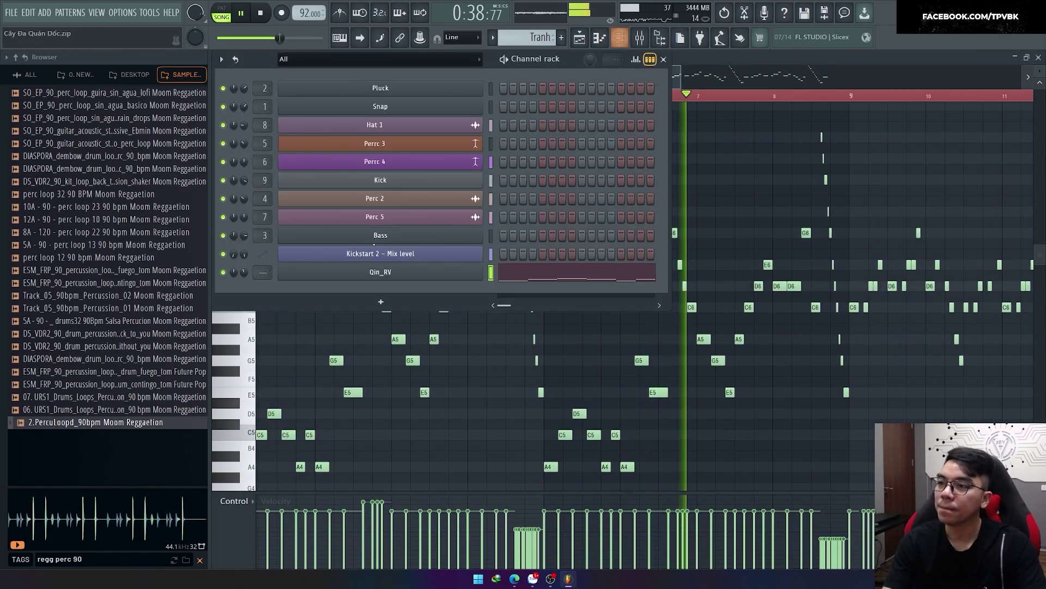
scroll(646, 279, down, 3)
key(F6)
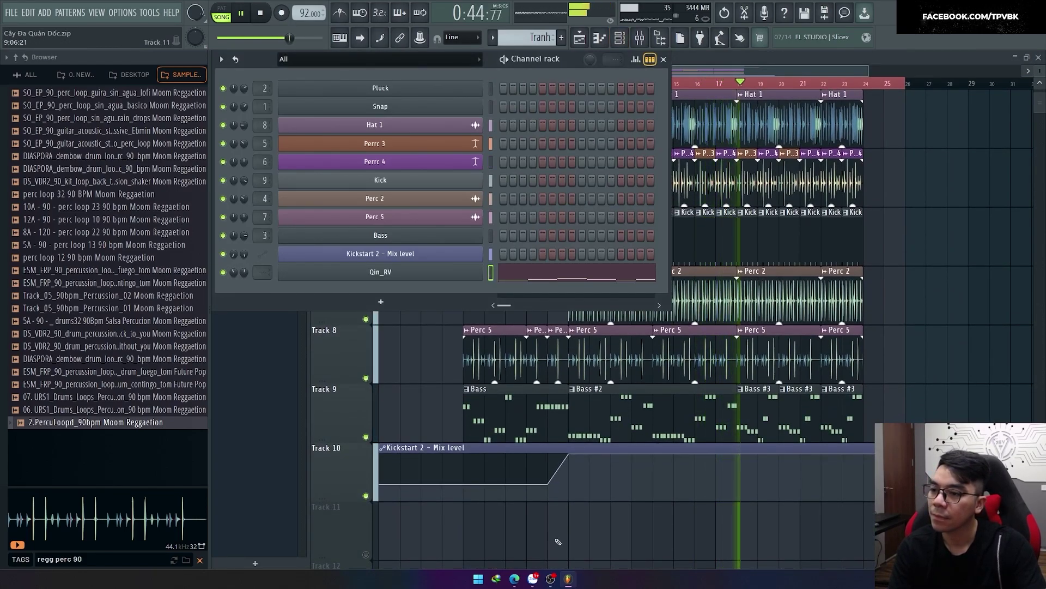
key(F6)
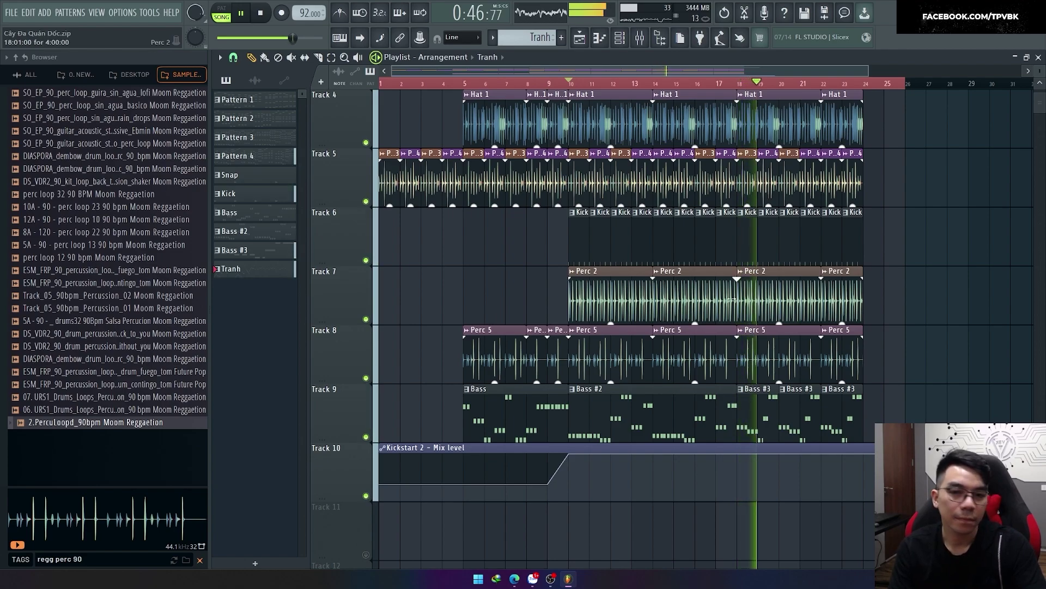
scroll(439, 261, up, 3)
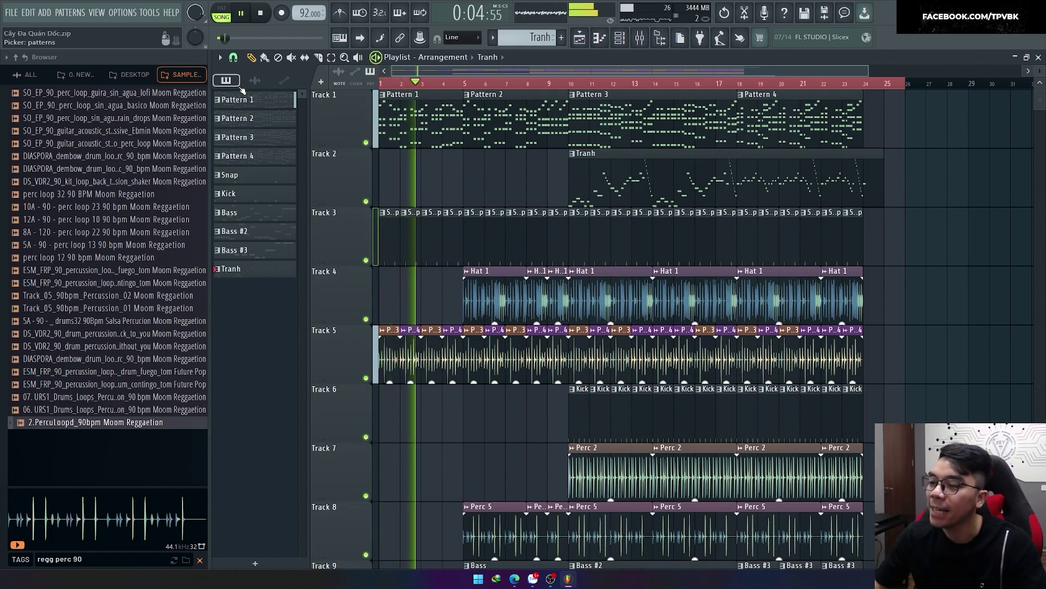
Inspect the notes of the Snap and Bass patterns and check the channels in the channel rack.
scroll(467, 240, up, 3)
double_click(467, 241)
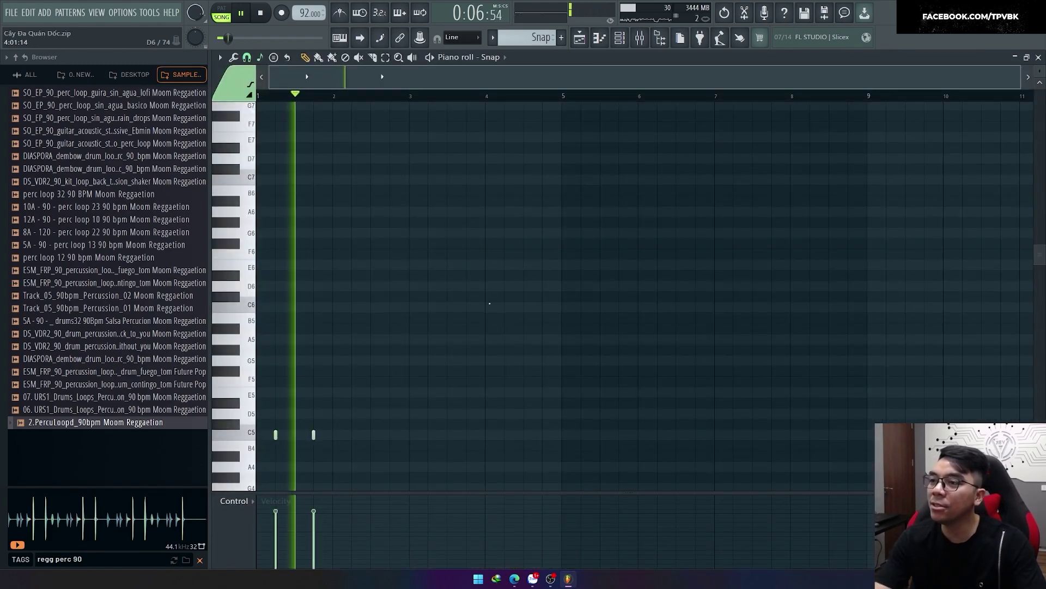
key(F6)
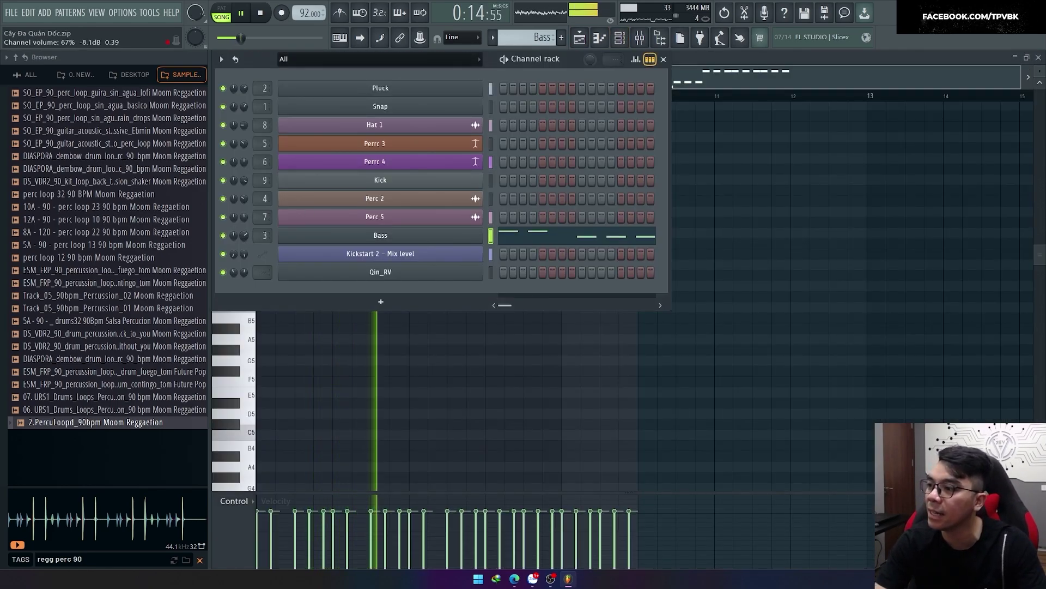
key(F5)
Review the playlist clips and inspect the Hat 1 audio clip's sample settings.
scroll(671, 296, up, 3)
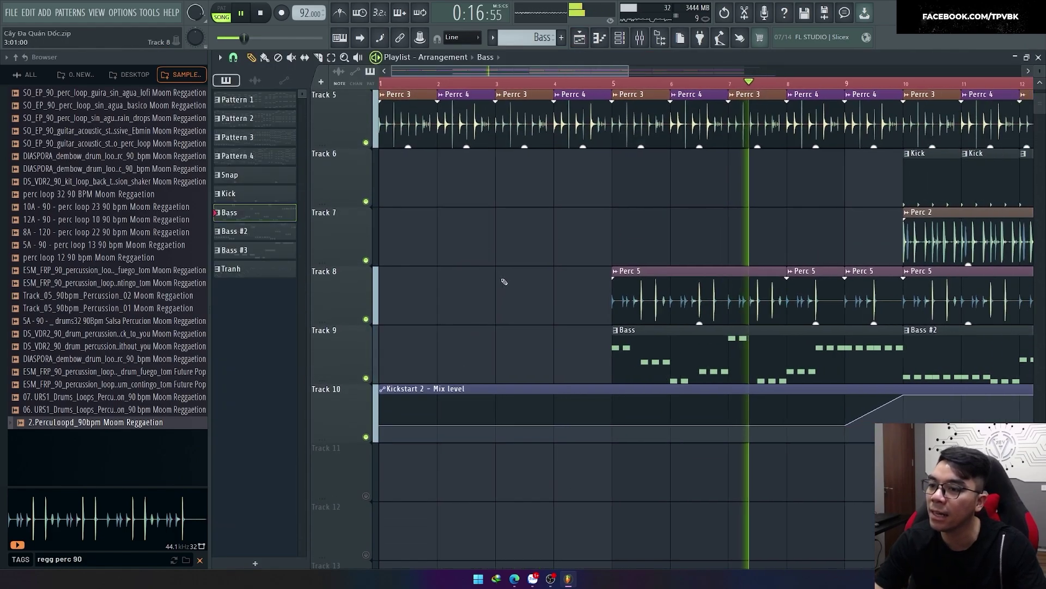
scroll(506, 282, up, 4)
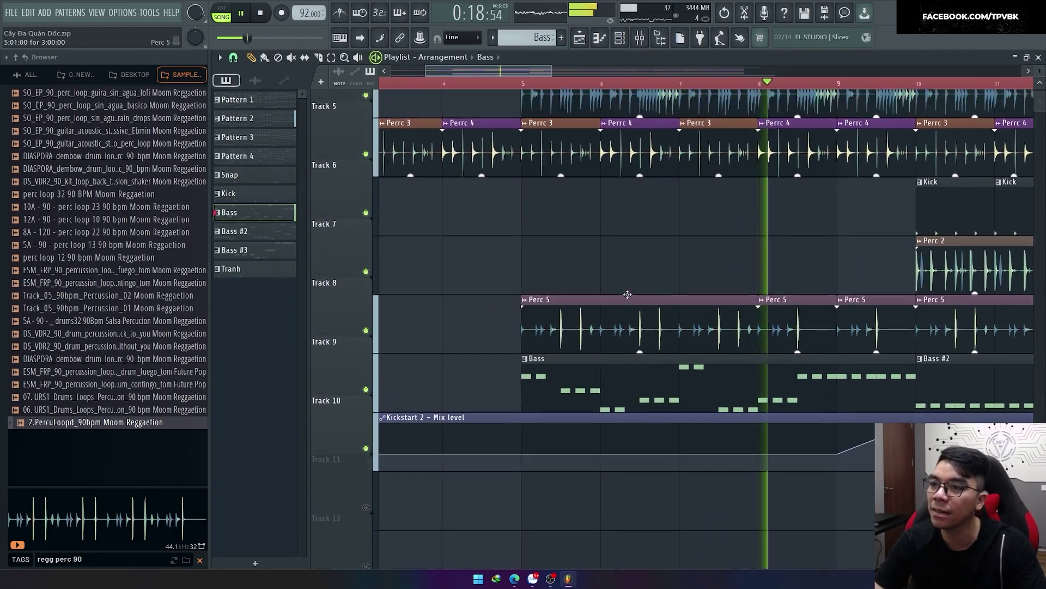
scroll(620, 299, up, 3)
scroll(619, 300, down, 5)
double_click(620, 300)
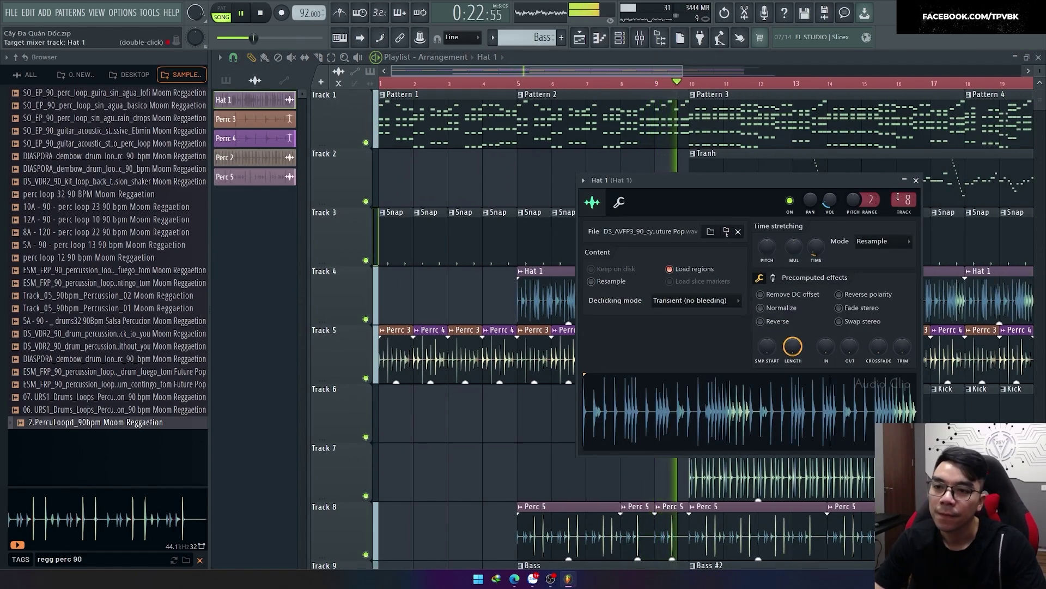
key(Escape)
Examine the hat, percussion, kick and bass tracks from bar 5 onward during playback.
scroll(625, 355, down, 2)
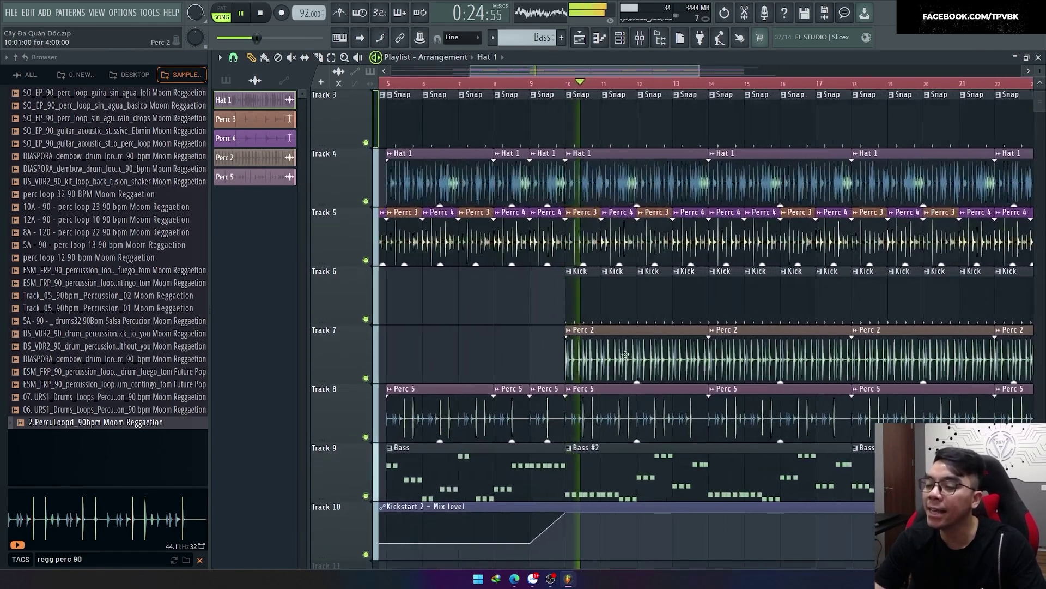
scroll(625, 355, up, 2)
scroll(399, 359, down, 4)
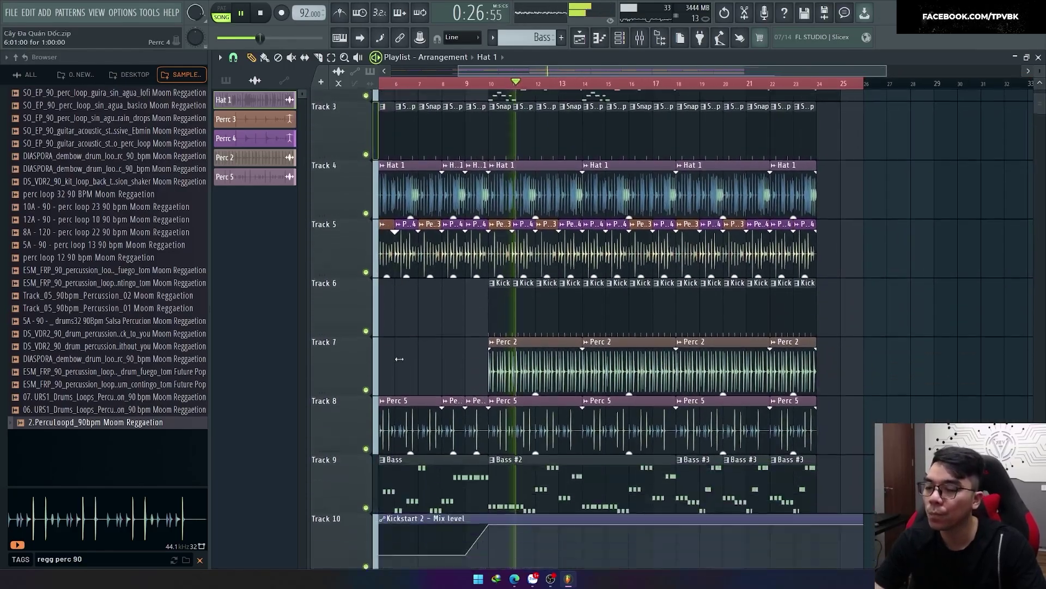
scroll(399, 358, up, 3)
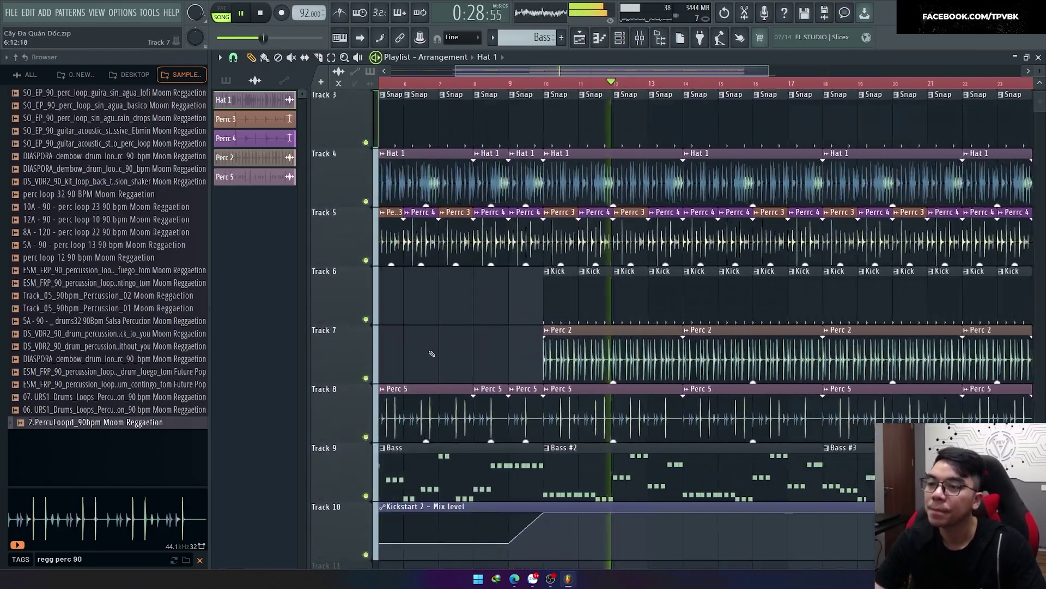
scroll(431, 353, up, 2)
scroll(419, 339, down, 1)
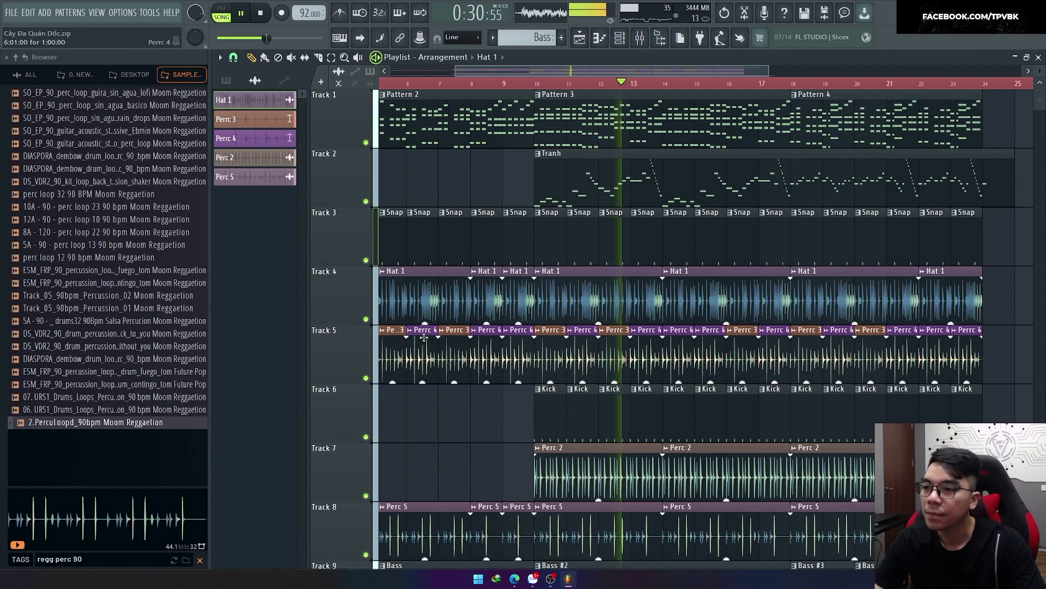
scroll(549, 358, down, 2)
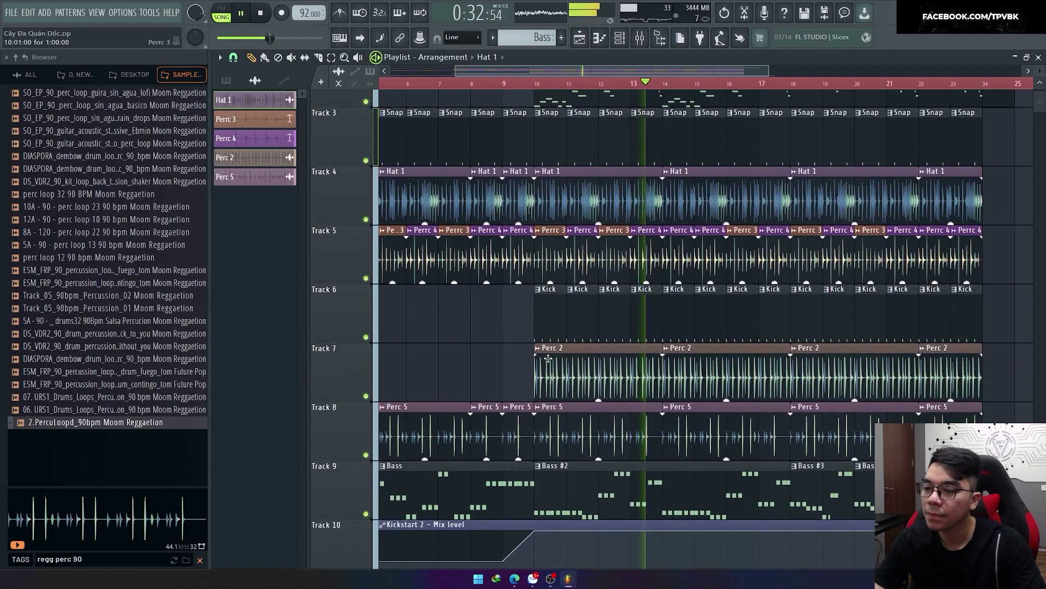
Try removing the Snap clips on Track 3 from bar 10 onward.
scroll(545, 362, up, 2)
drag(544, 252, 871, 260)
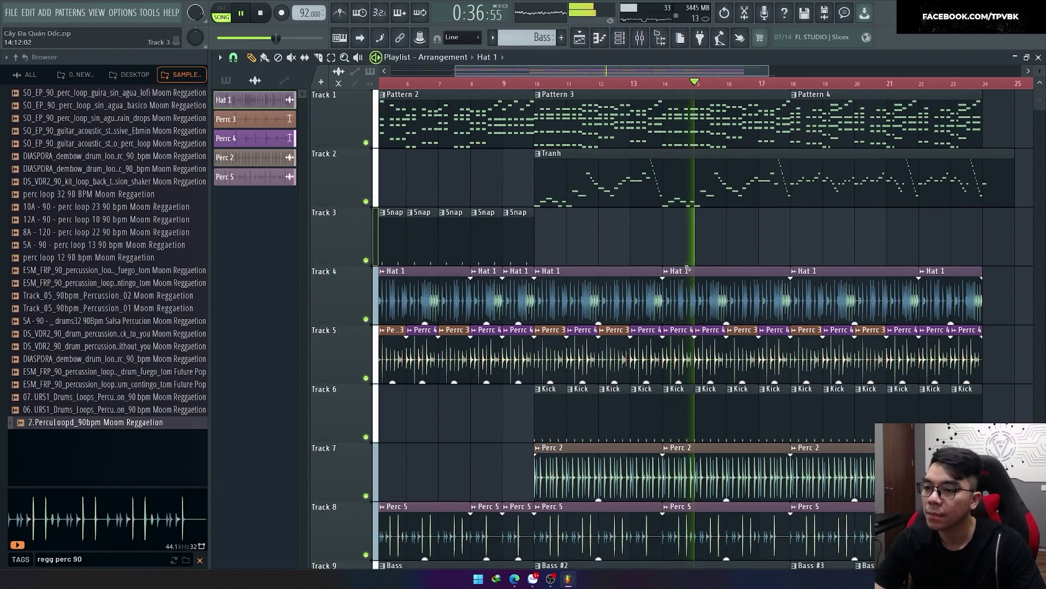
key(ctrl+z)
Select the Snap track in the mixer and check its effect slots.
scroll(613, 354, up, 3)
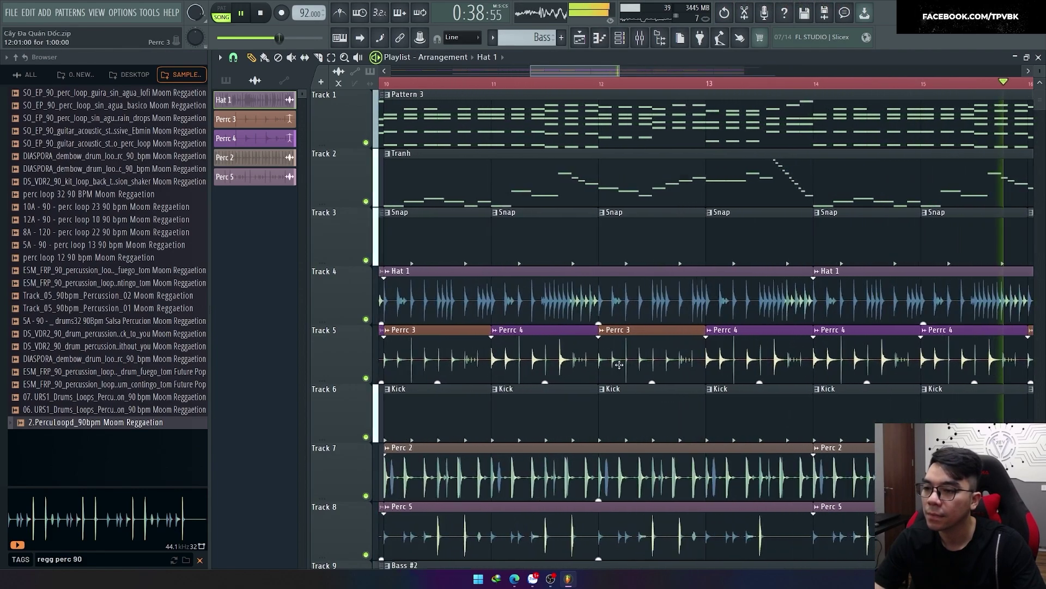
key(F9)
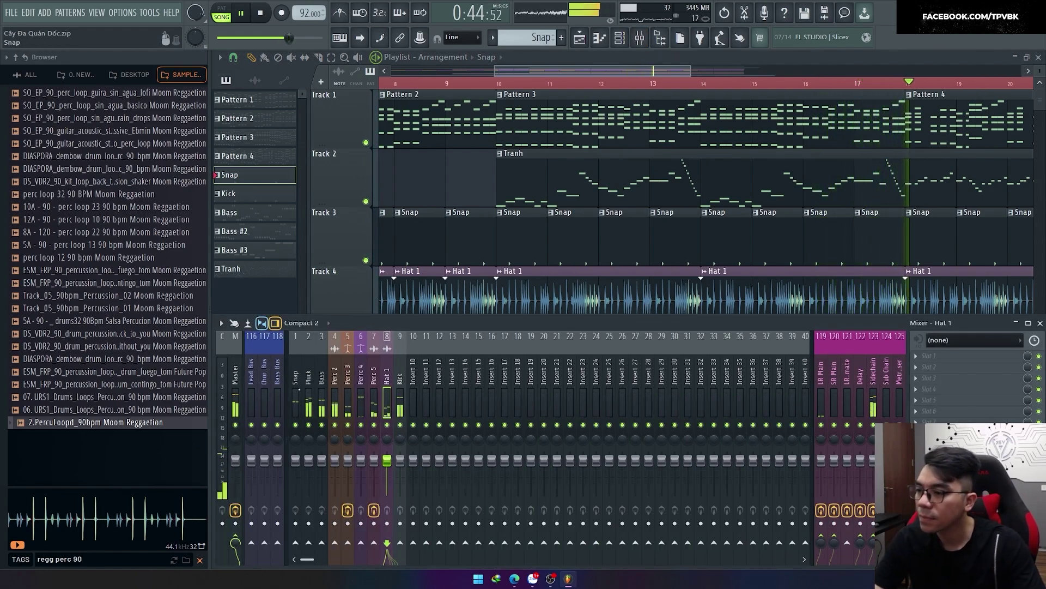
click(294, 557)
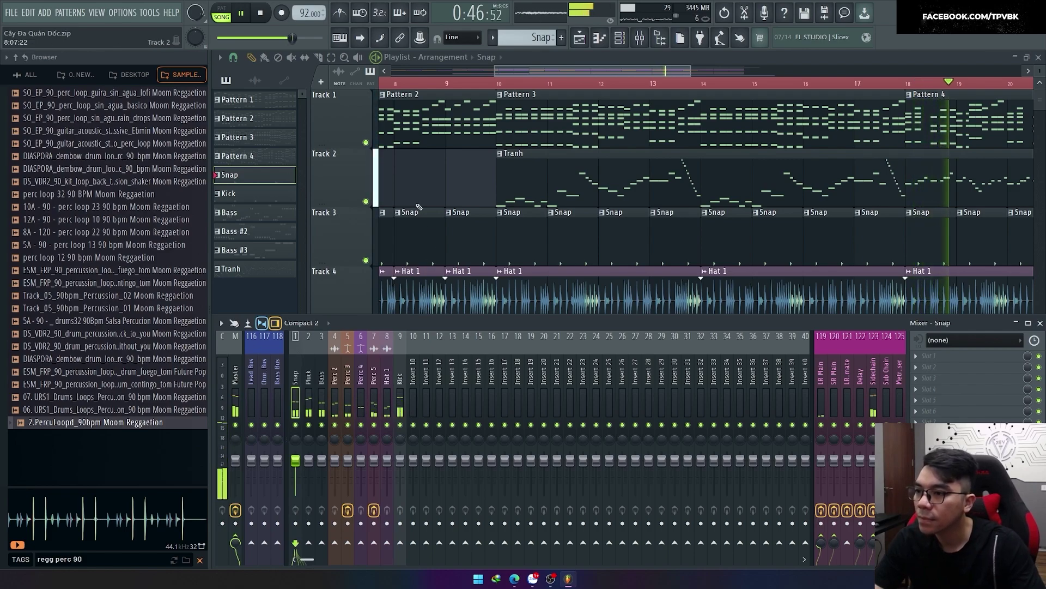
key(F9)
Stop playback and solo Track 5, which holds the Perrc 3 and Perrc 4 clips.
key(space)
right_click(367, 378)
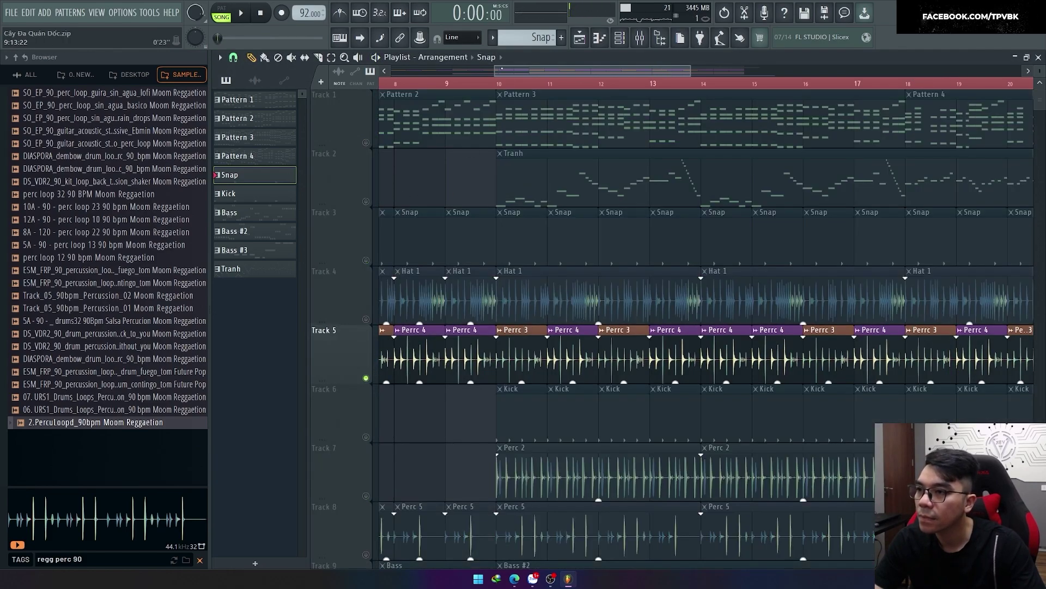
Play the soloed Track 5 loops and lower the Perrc 4 mixer volume to about 75%.
key(space)
key(F9)
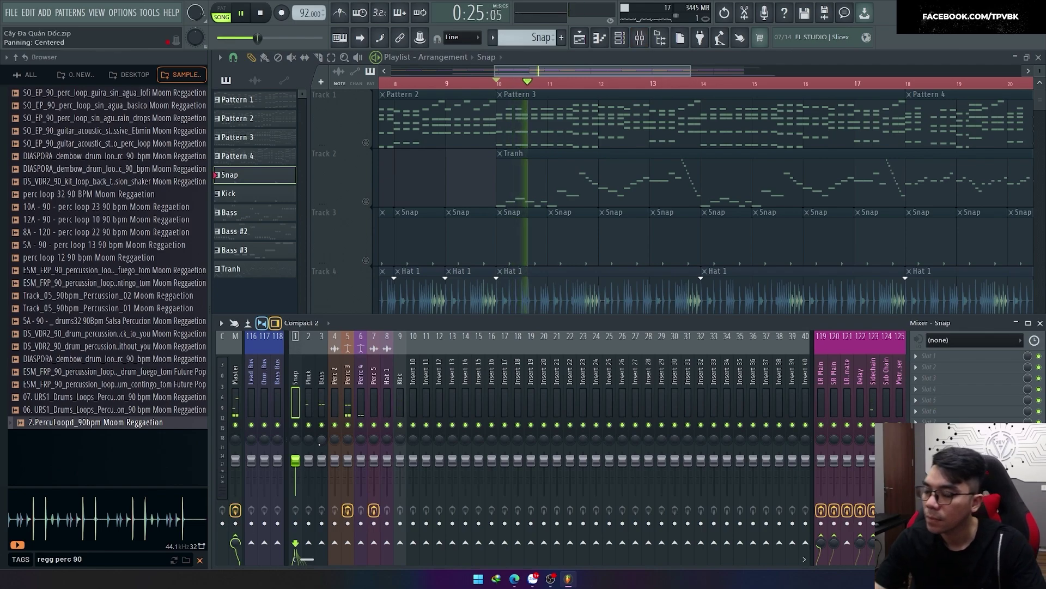
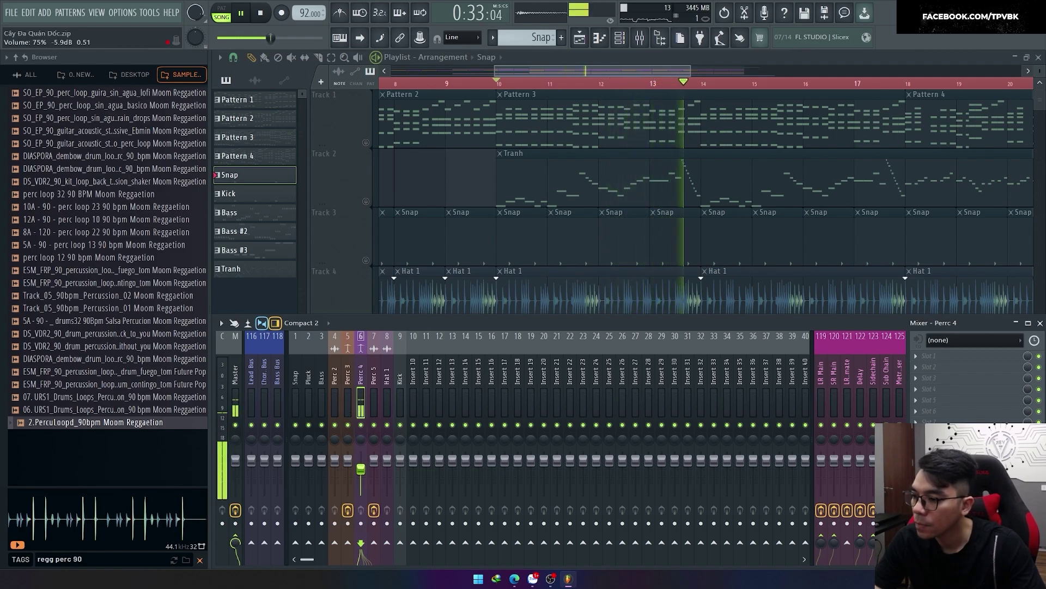
drag(361, 469, 360, 470)
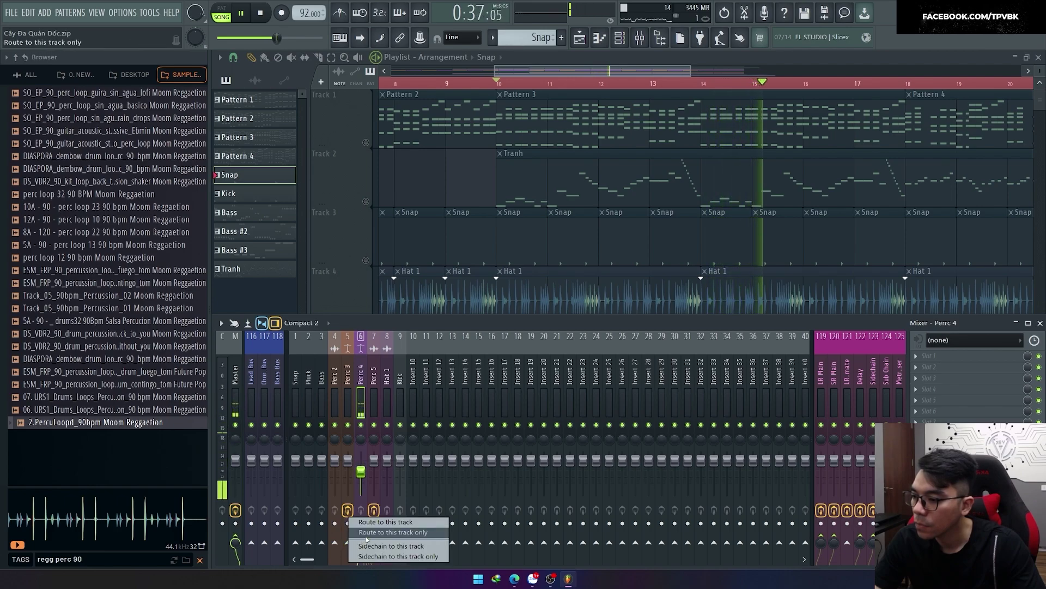
Sidechain the Snap mixer track to the Perrc 3 track.
click(347, 542)
click(348, 392)
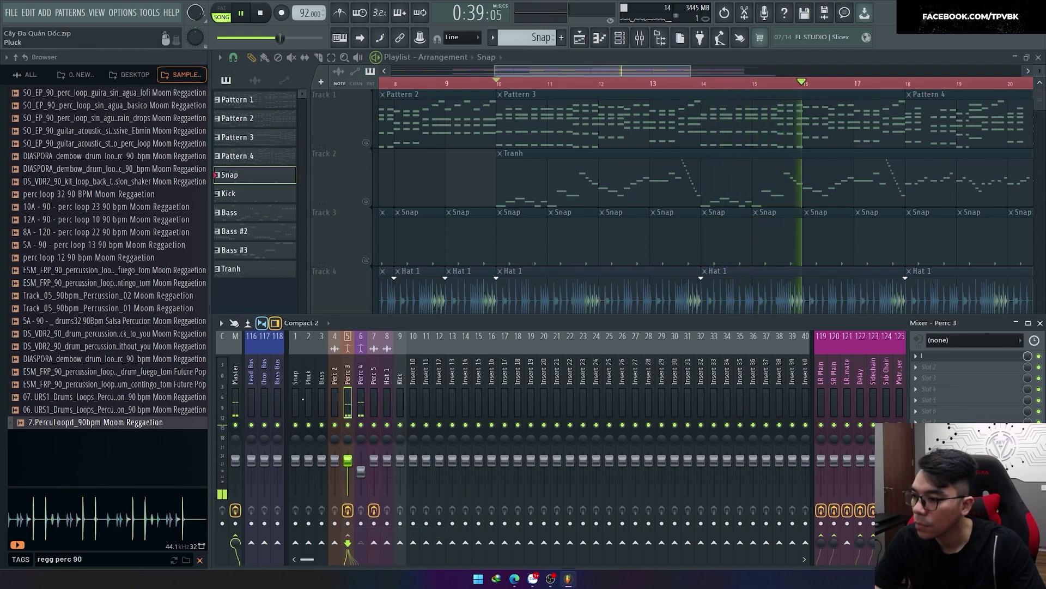
click(295, 398)
right_click(347, 543)
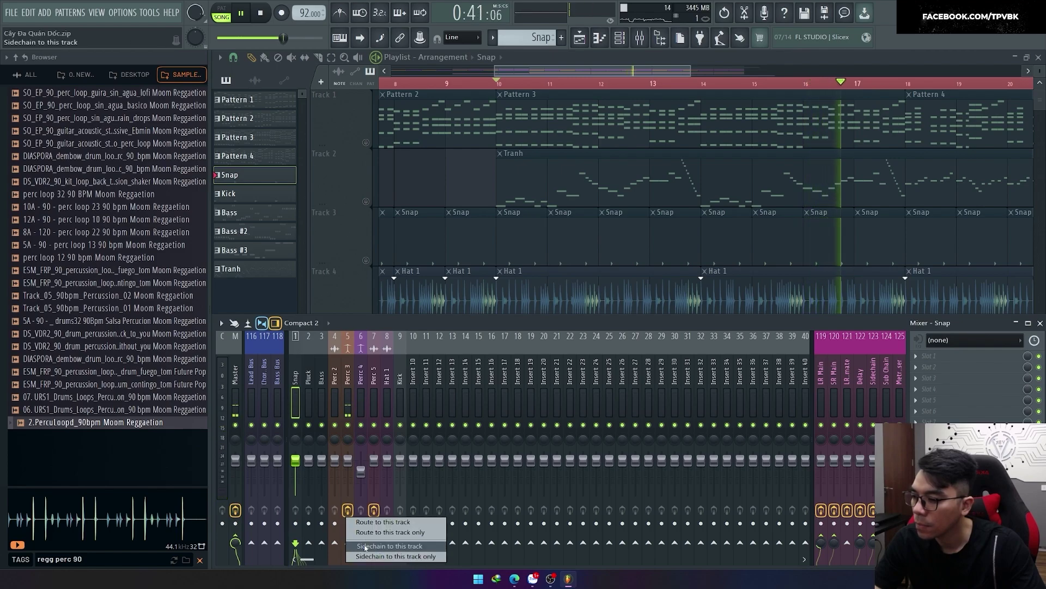
click(364, 545)
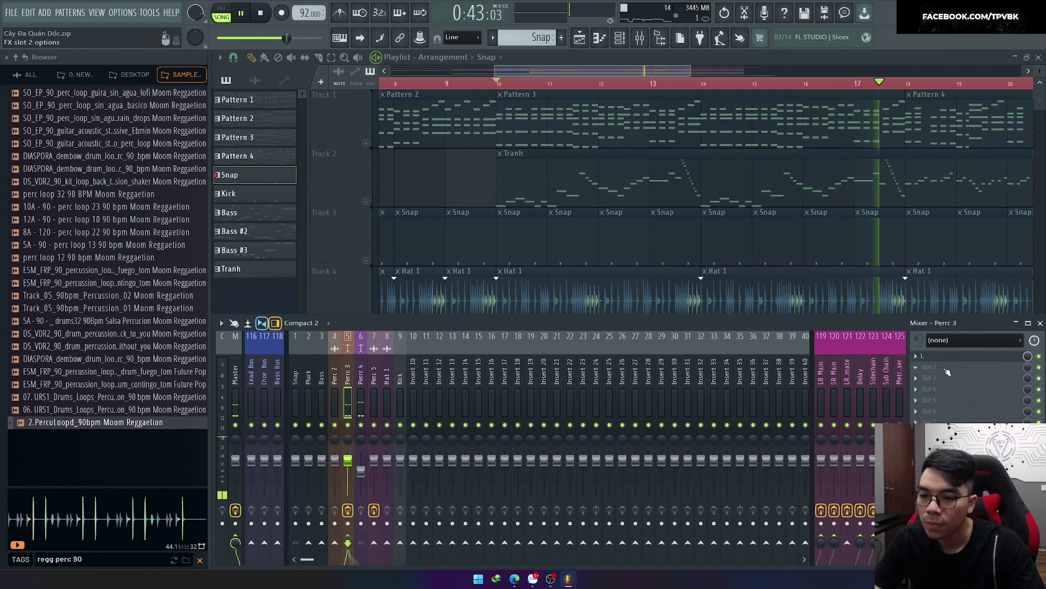
Load a limiter in Perrc 3's second effect slot, in compressor mode with sidechain input 1.
click(948, 371)
click(850, 414)
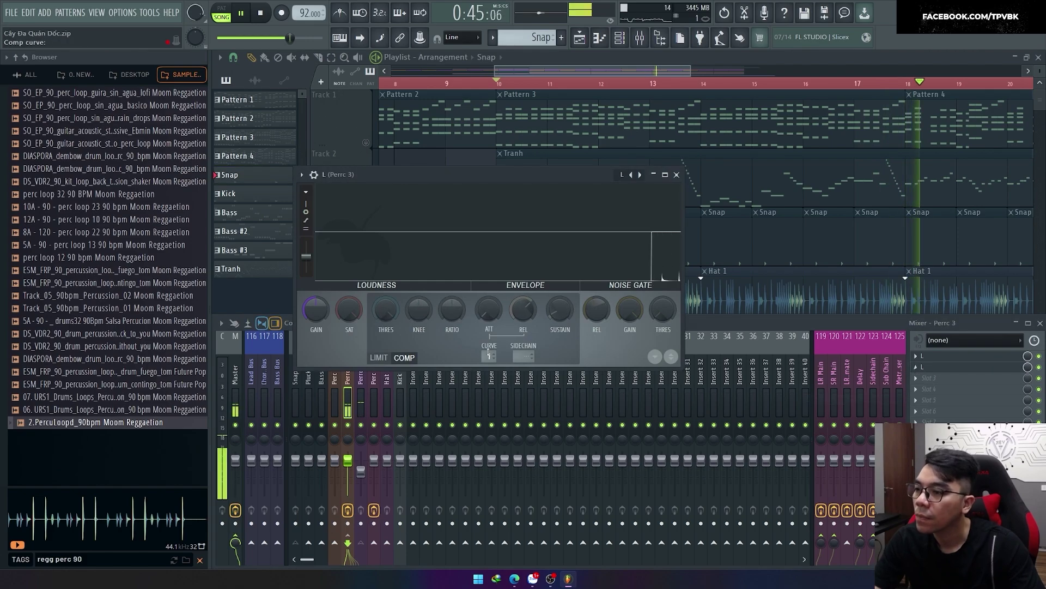
click(523, 356)
click(534, 381)
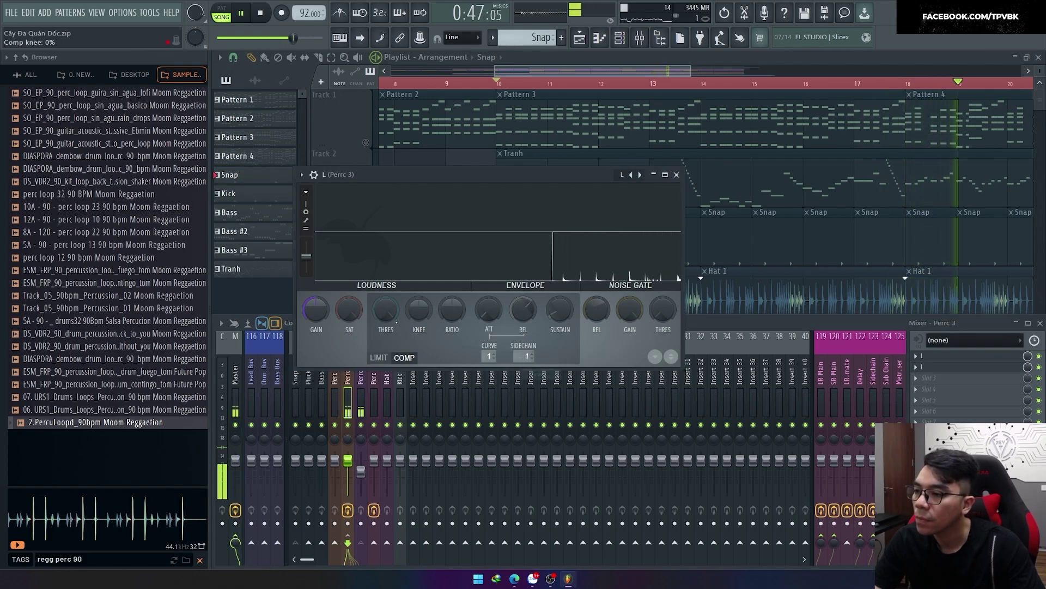
drag(550, 256, 514, 278)
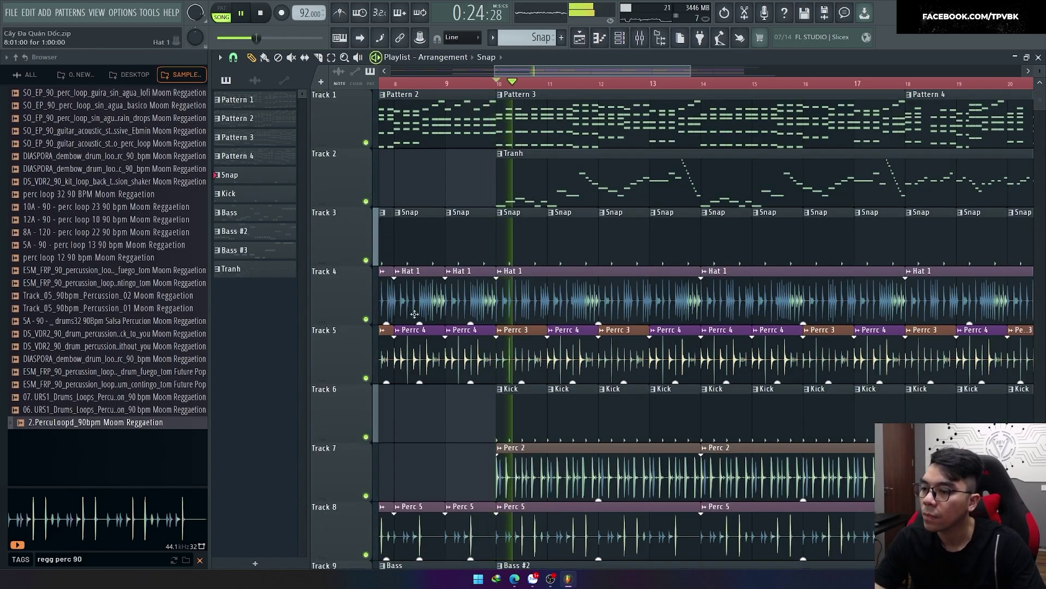
Restart the song from bar 1 and set the Perrc 4 channel volume to about 50%.
key(F9)
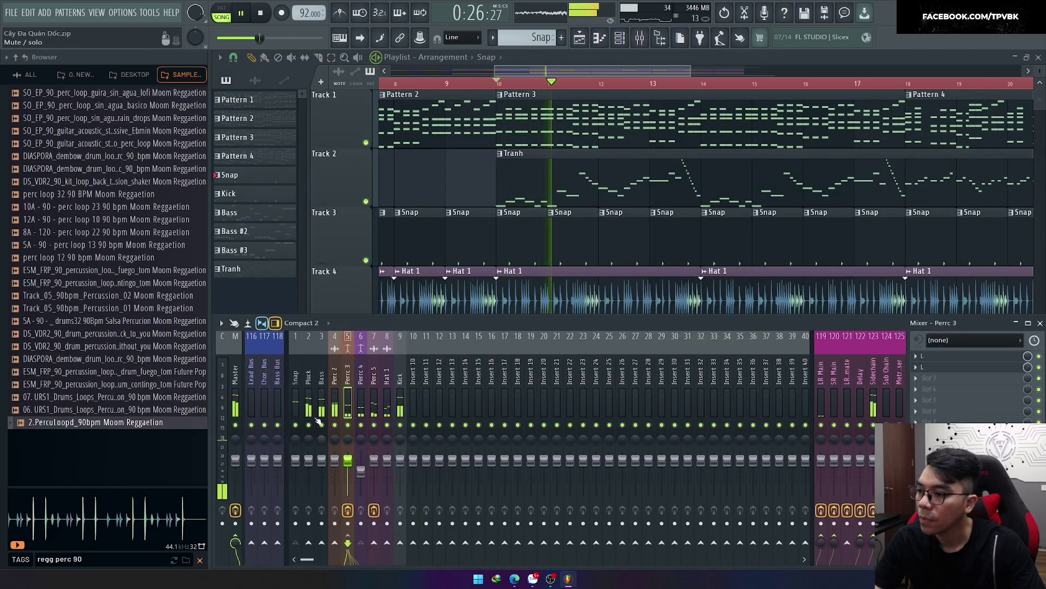
key(F9)
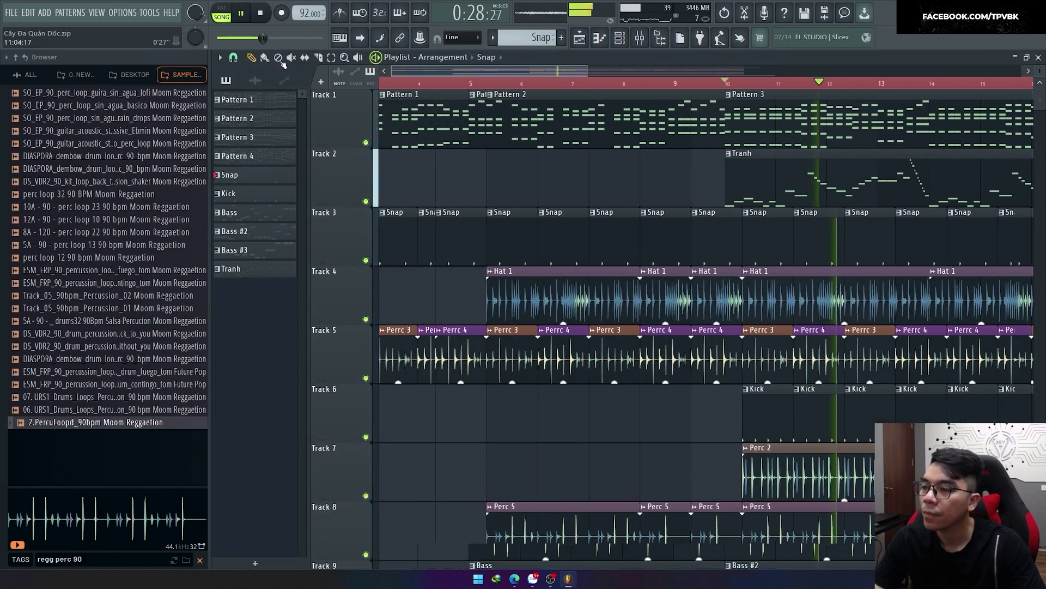
key(space)
key(space)
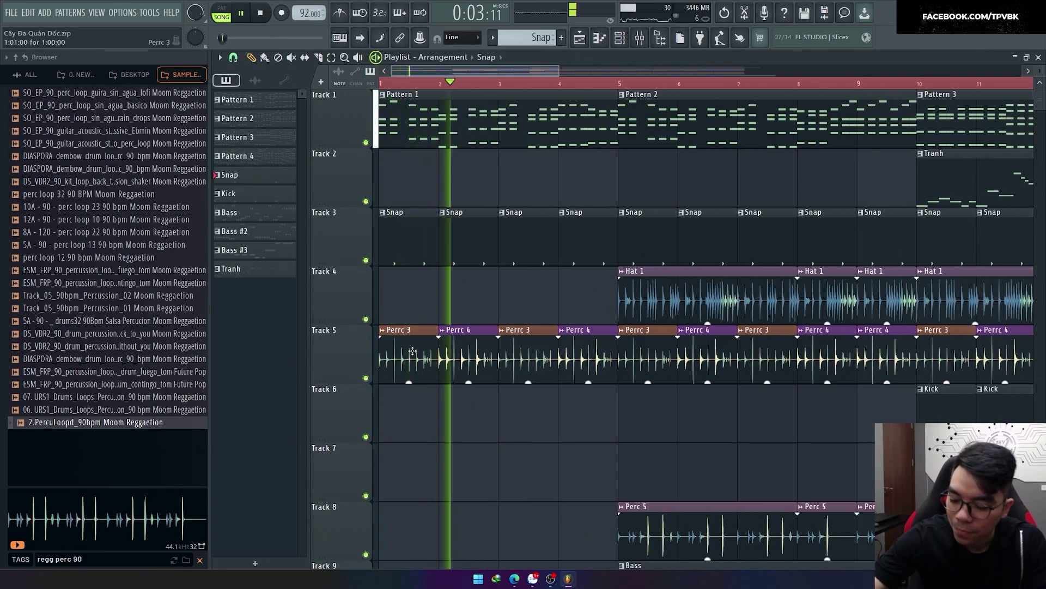
double_click(458, 354)
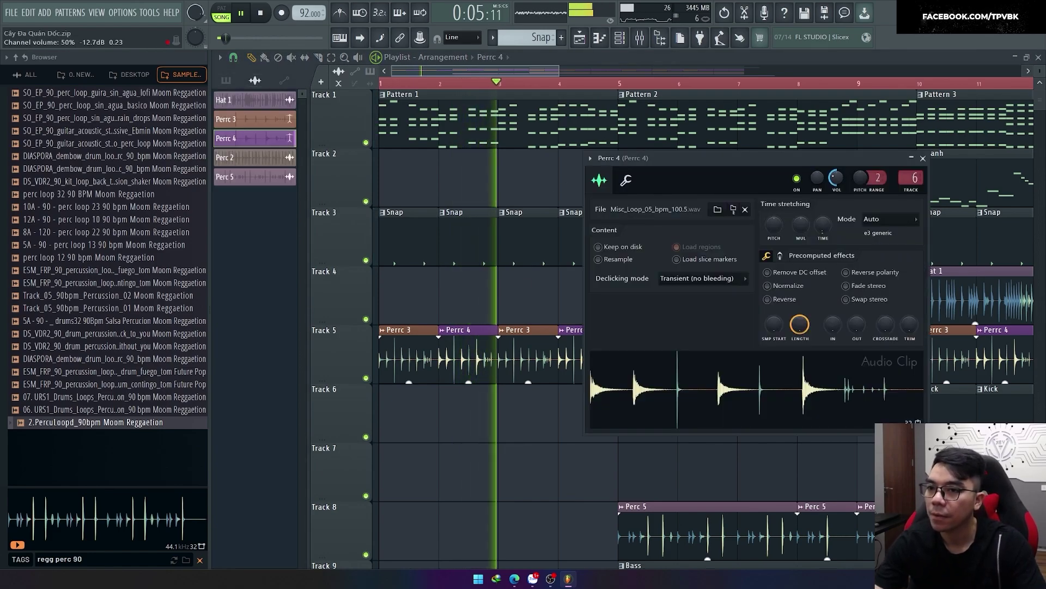
Send Snap to the LR Main track at about 20% and go through the mixer tracks up to Hat 1.
key(F9)
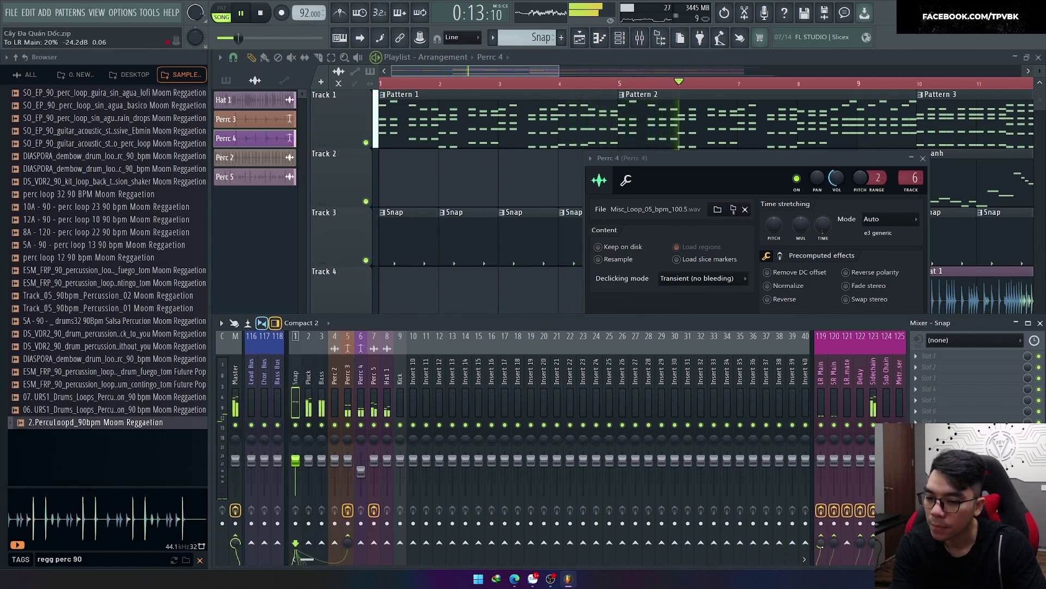
click(308, 376)
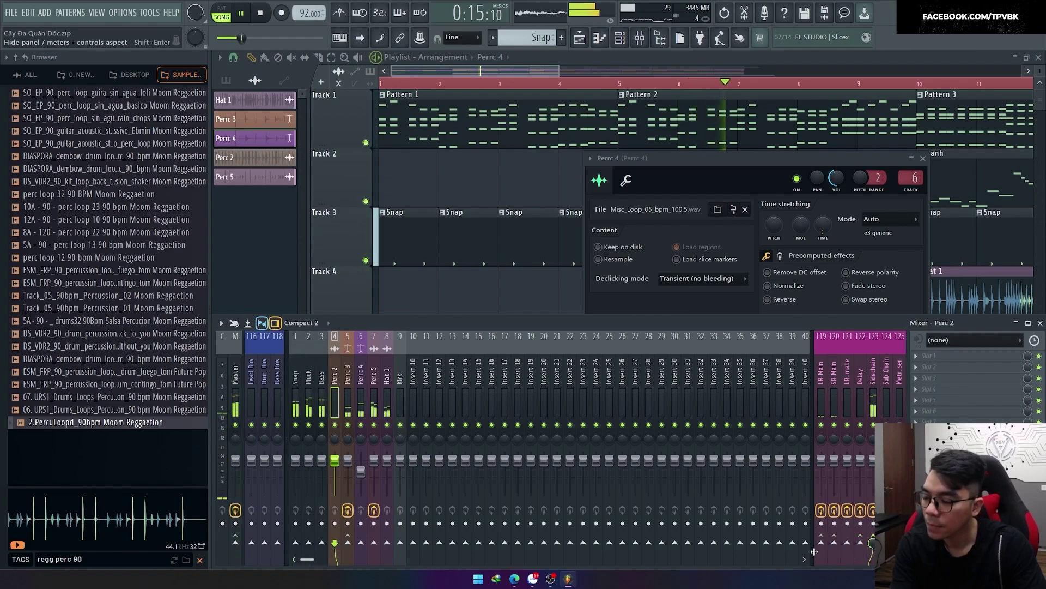
key(Right)
key(Right)
key(Right)
key(Right)
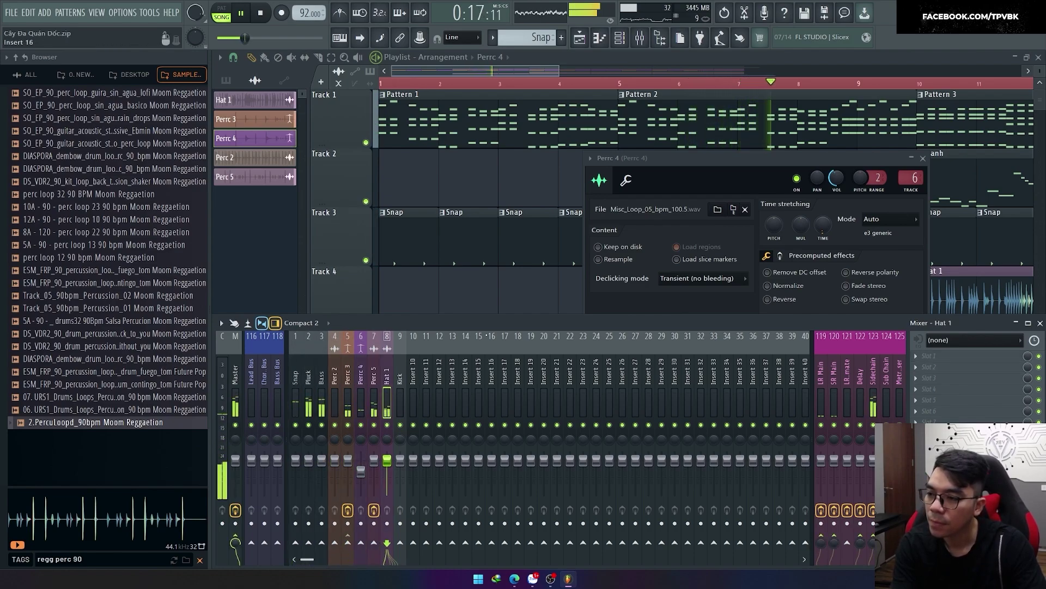
Lower the Bass mixer volume to about 91%.
key(F5)
key(F9)
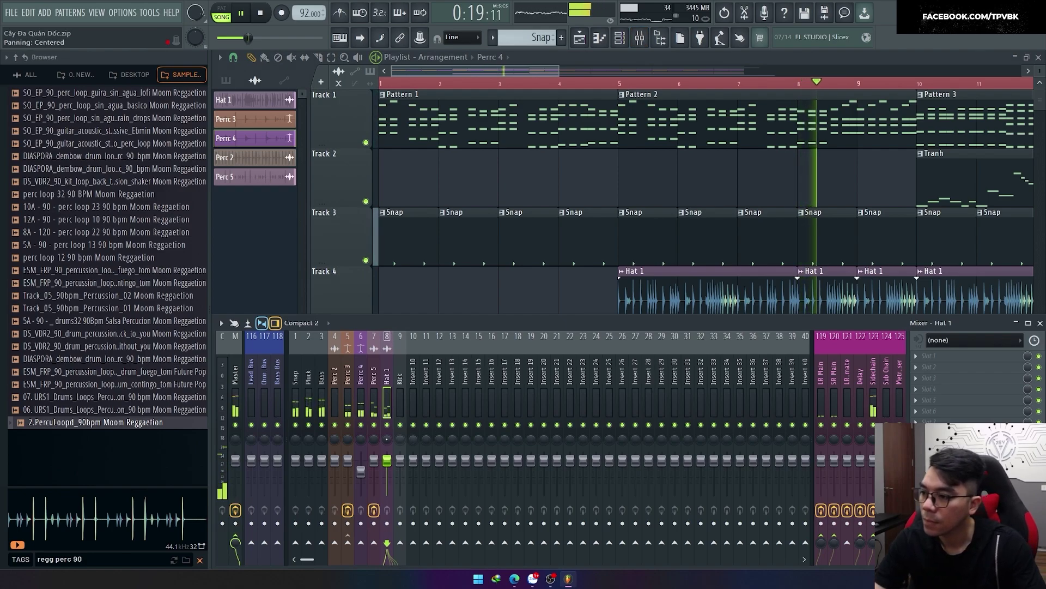
drag(325, 462, 322, 467)
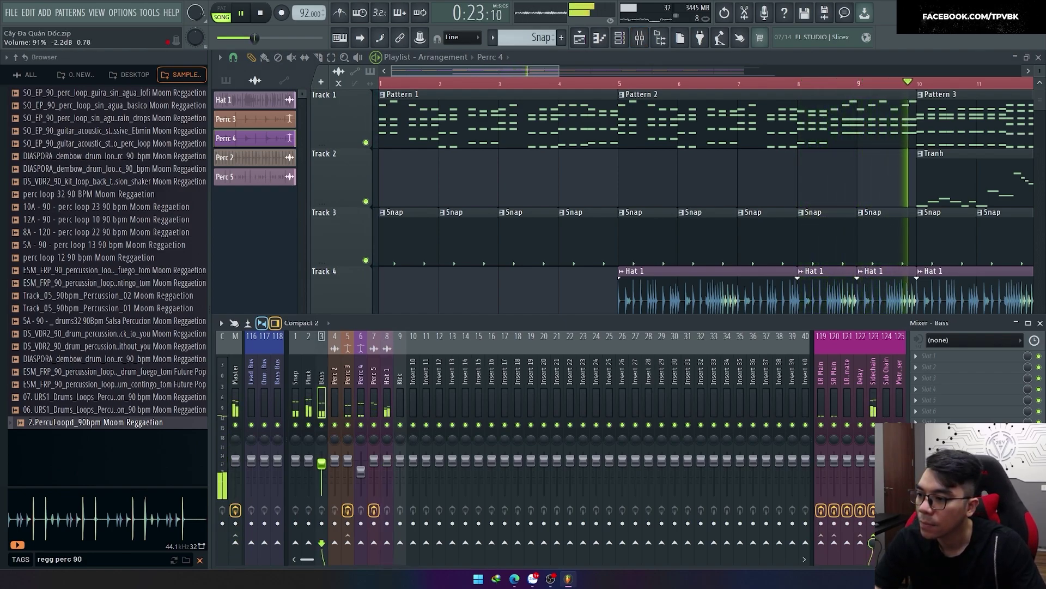
key(F9)
Adjust the Kick channel volume to about 77% in the channel rack.
scroll(347, 332, down, 2)
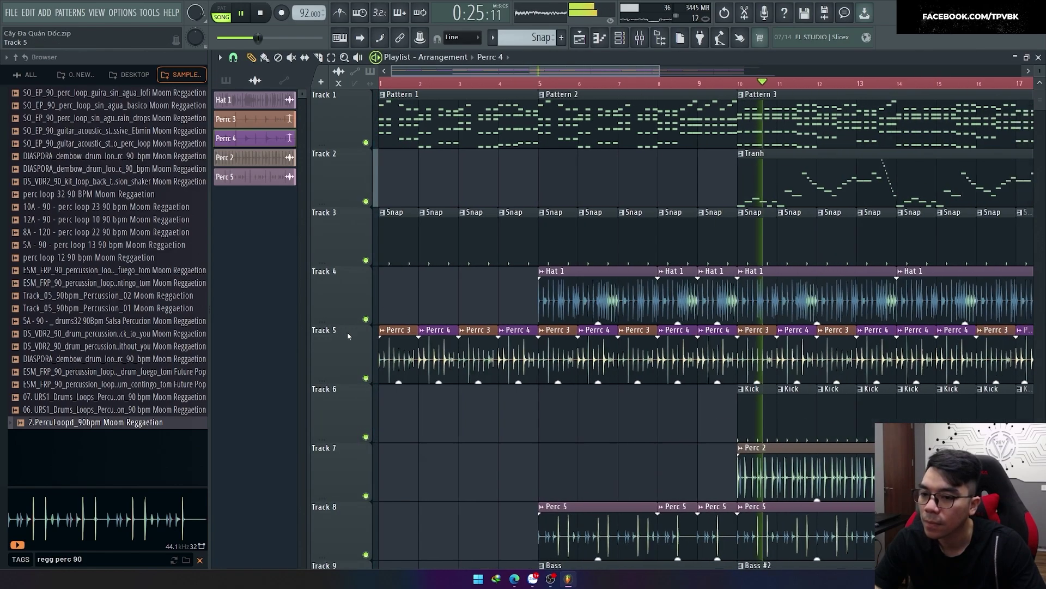
key(F7)
key(F6)
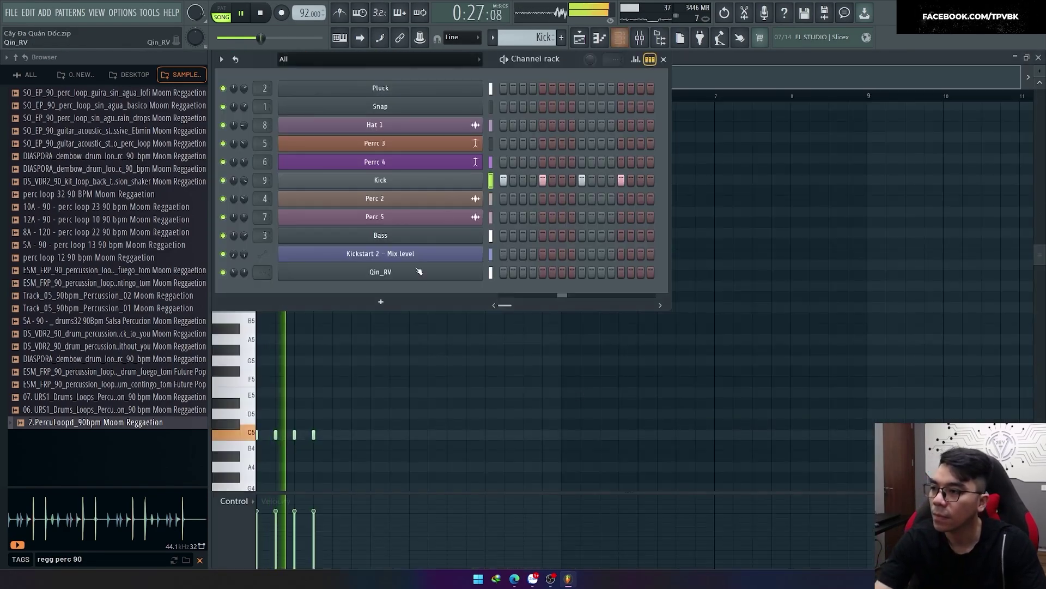
drag(243, 179, 244, 184)
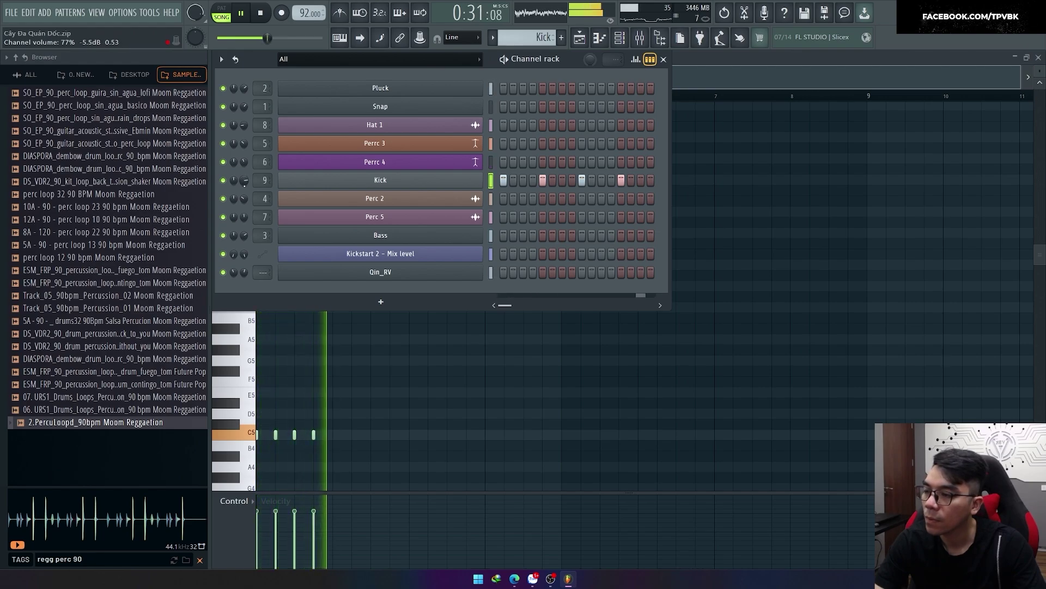
Set the Qin_RV channel volume to about 53% and rename the channel as Tranh.
key(F5)
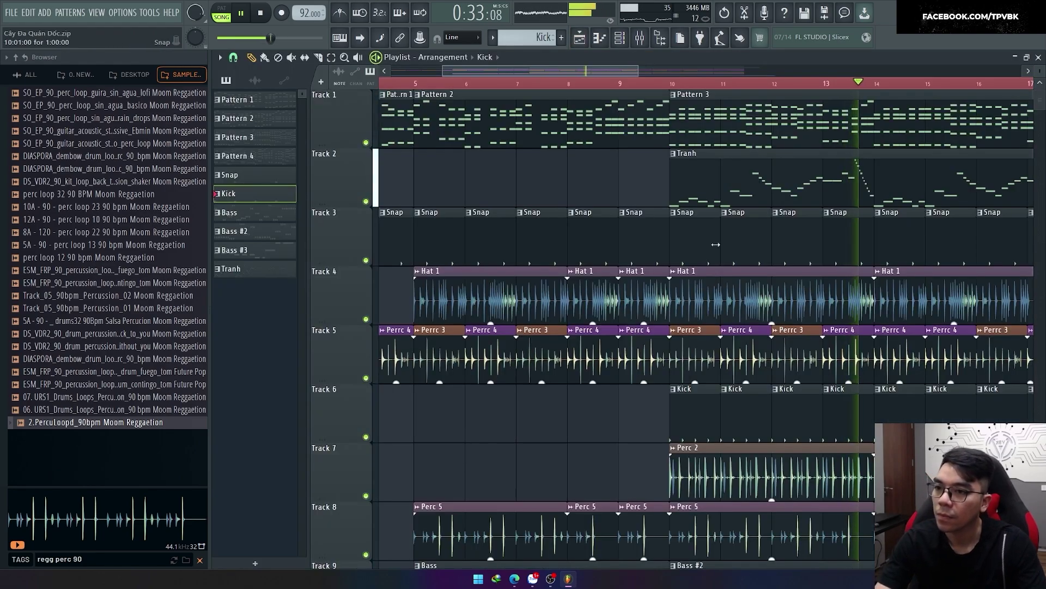
key(F7)
key(F6)
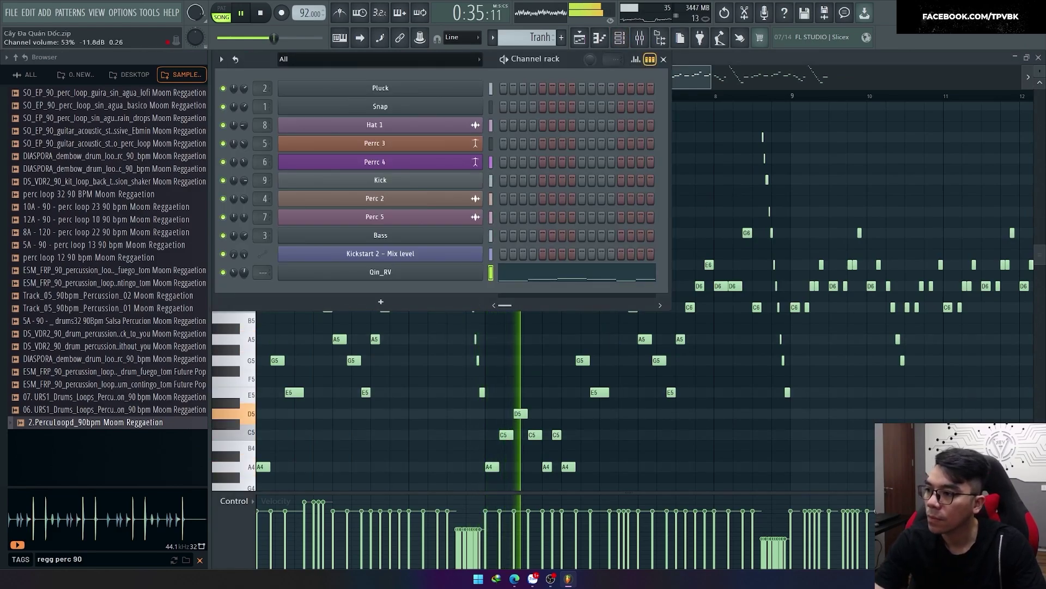
click(371, 272)
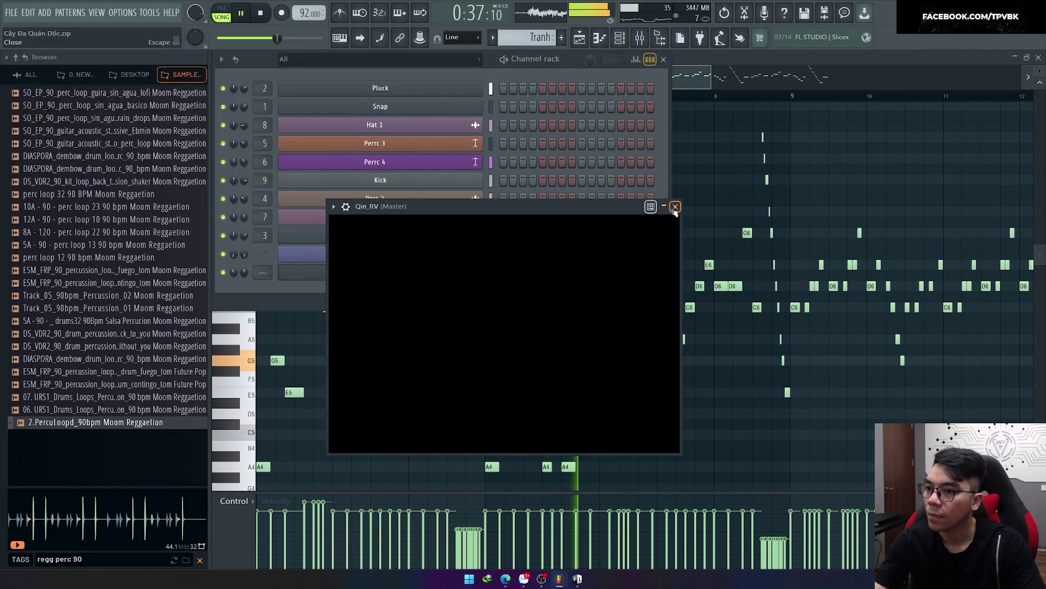
click(674, 207)
key(F2)
text(Tran)
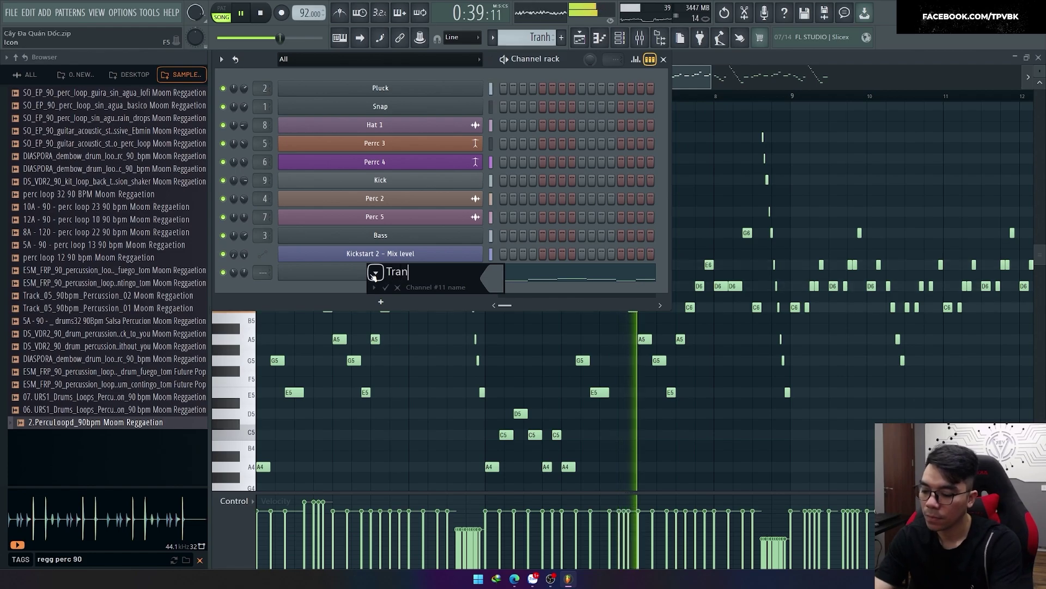
text(h)
key(Return)
Route the Tranh channel to mixer track 10 and lower that track's fader slightly.
key(ctrl+l)
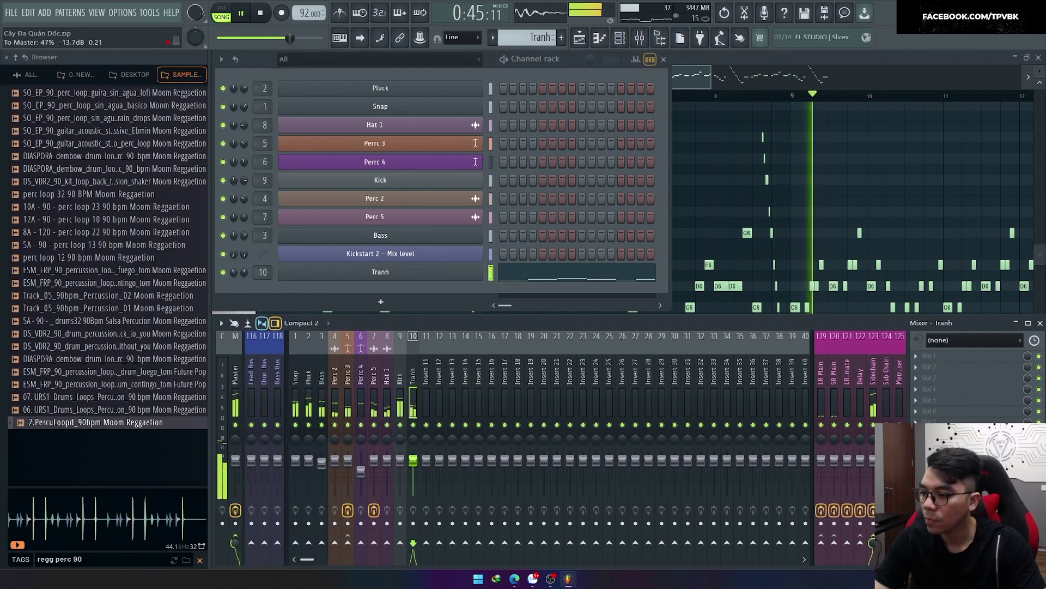
drag(413, 460, 413, 464)
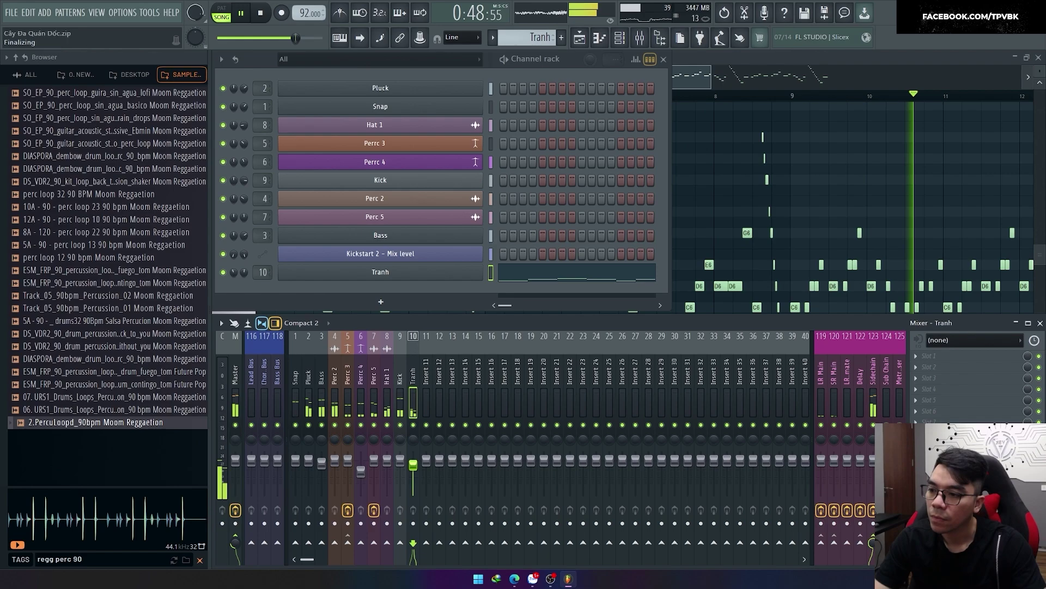
click(826, 176)
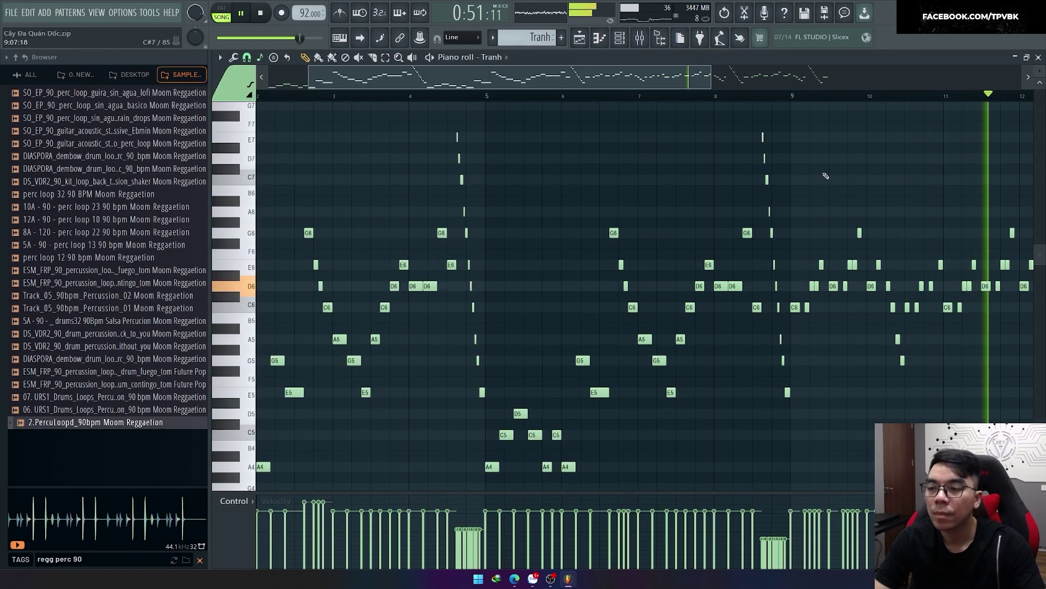
Examine the Tranh melody's final bars and how all clips line up at the end of the arrangement.
scroll(806, 188, down, 2)
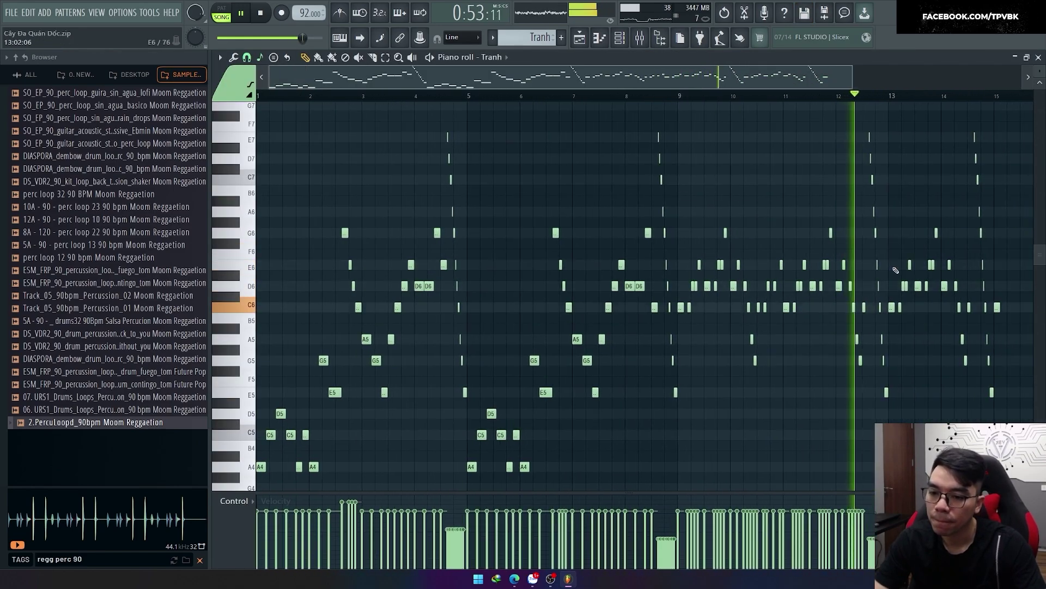
scroll(709, 376, up, 2)
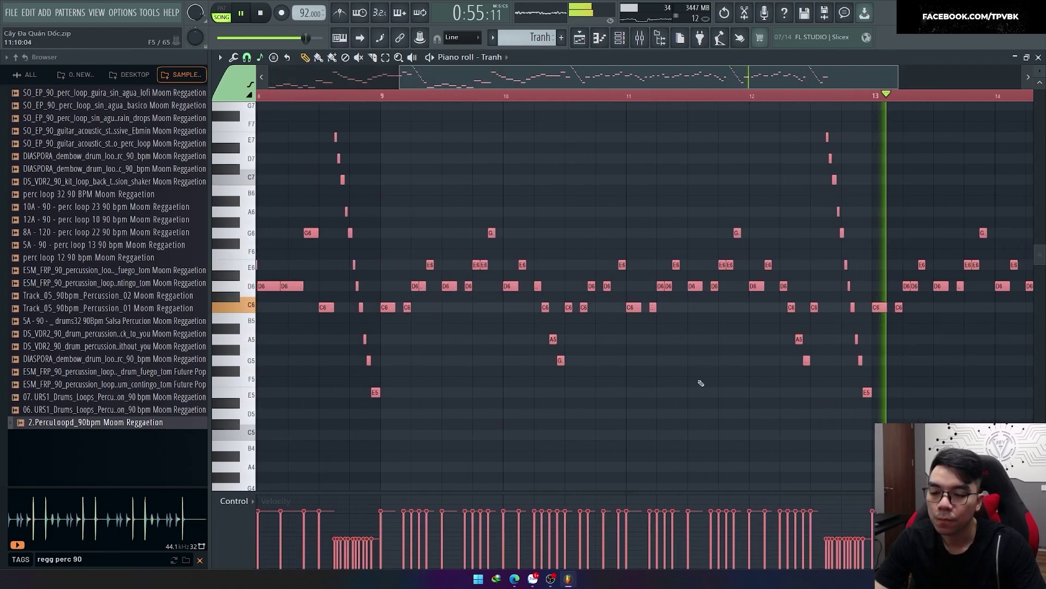
key(F5)
scroll(419, 380, down, 3)
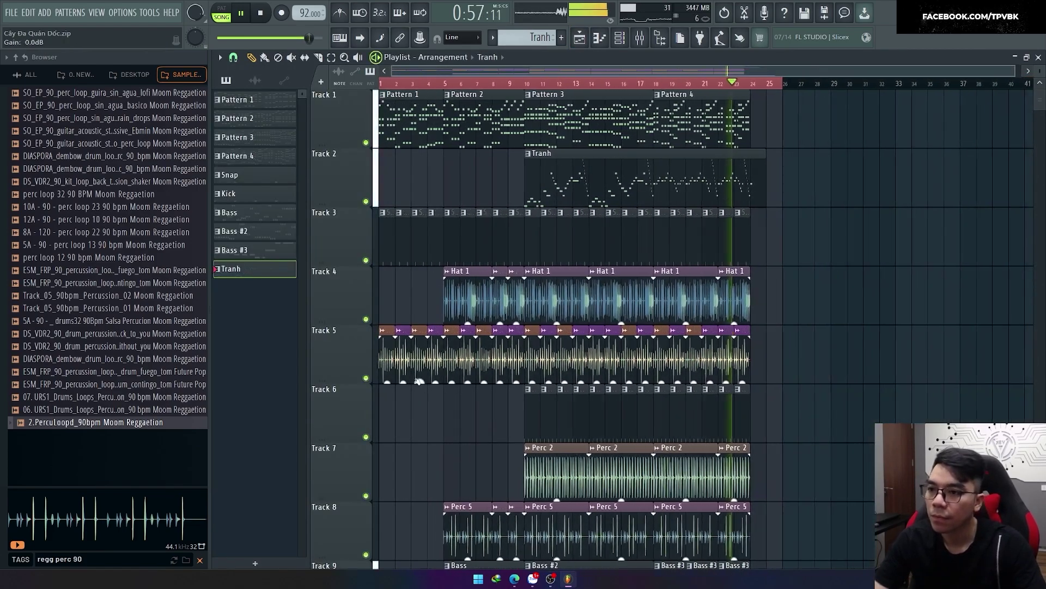
key(ctrl+a)
scroll(850, 354, up, 2)
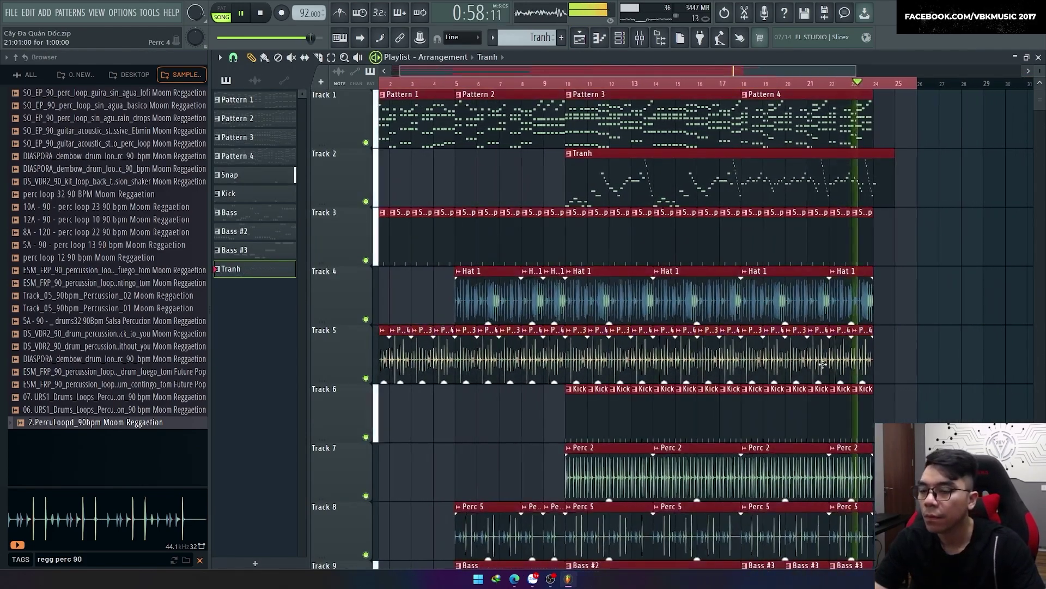
click(945, 341)
Restart the song from the beginning and check the Sidechain mixer track and its effect slots.
key(space)
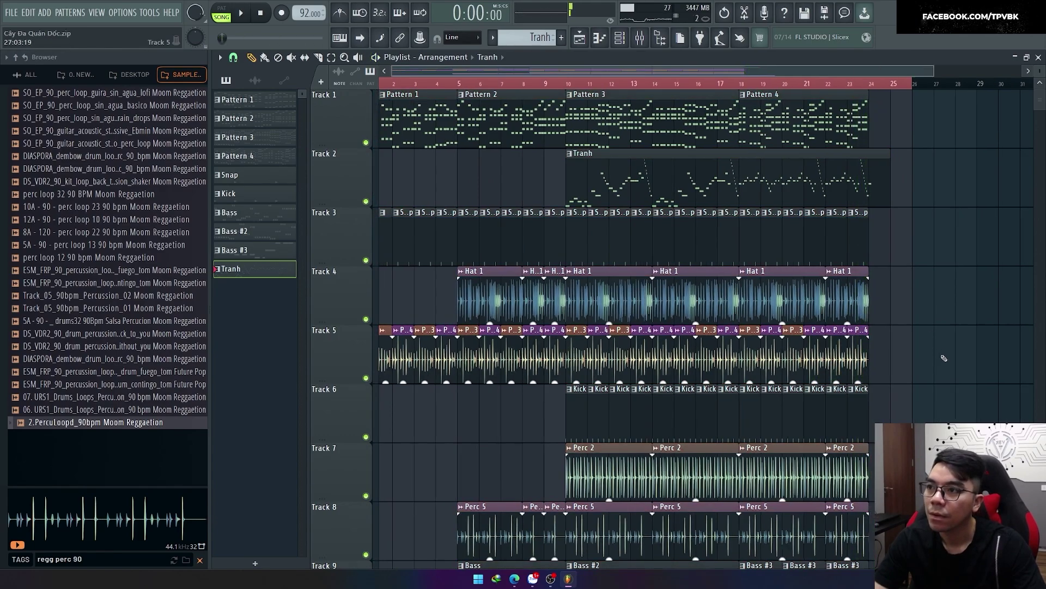
scroll(374, 93, down, 2)
scroll(312, 125, up, 2)
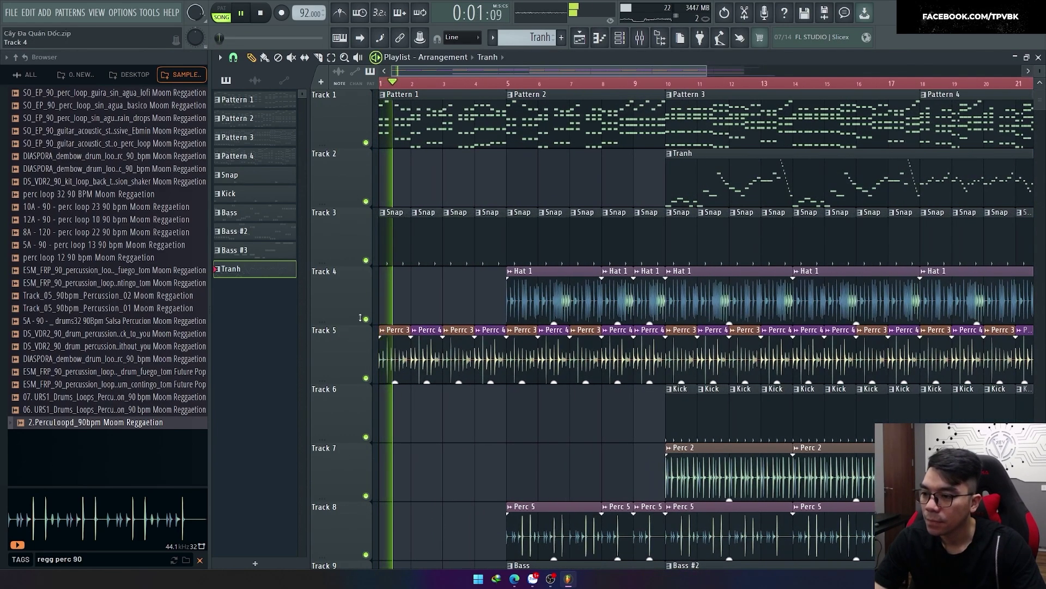
key(F9)
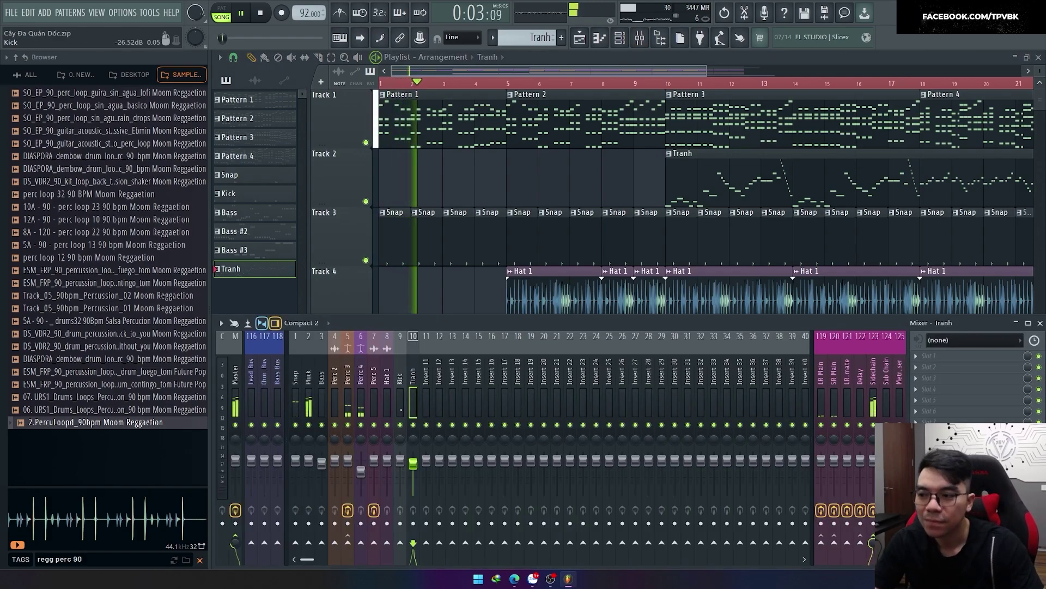
click(874, 376)
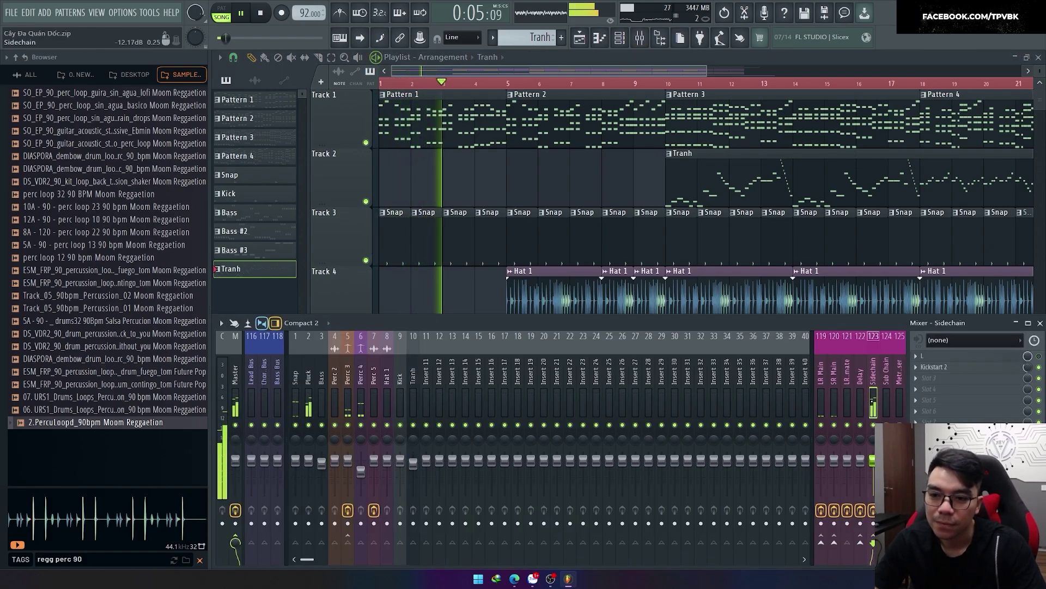
key(F9)
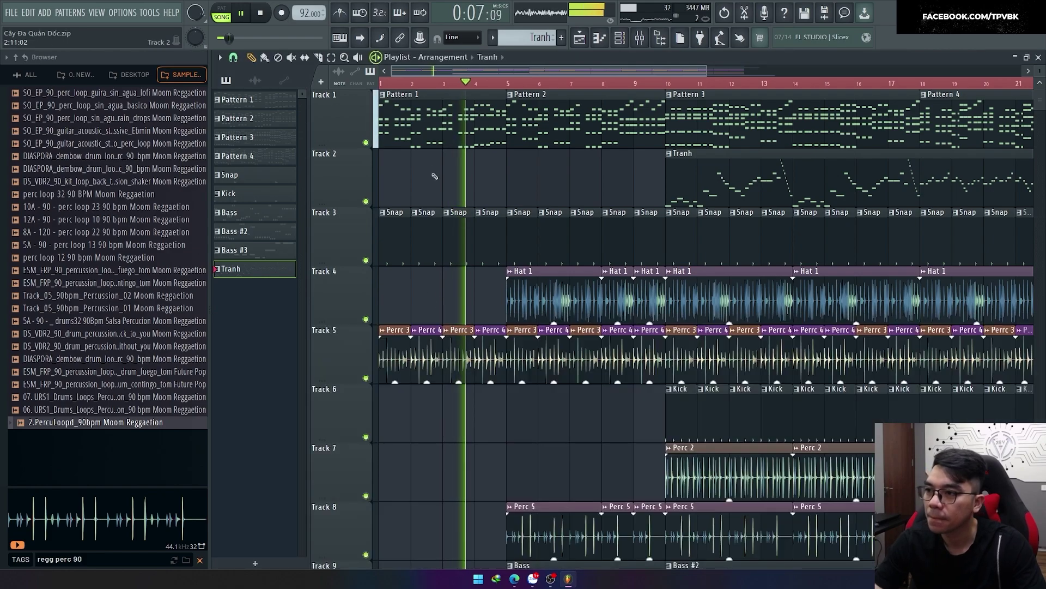
Inspect the Pluck channel's Serum synth, including its effects page, and close the plugin.
key(F6)
key(F7)
click(375, 88)
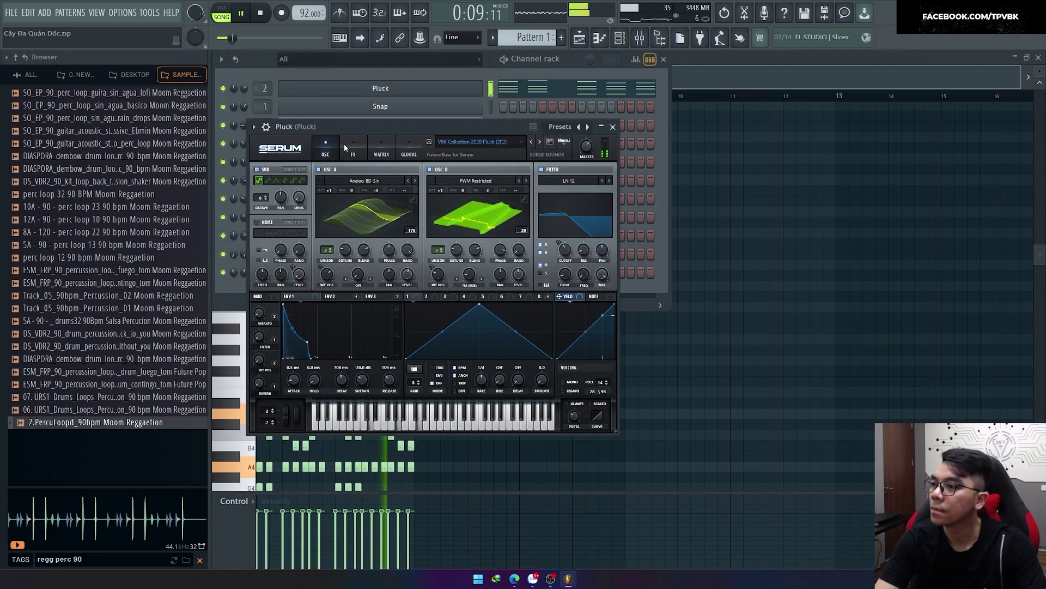
click(352, 148)
click(612, 126)
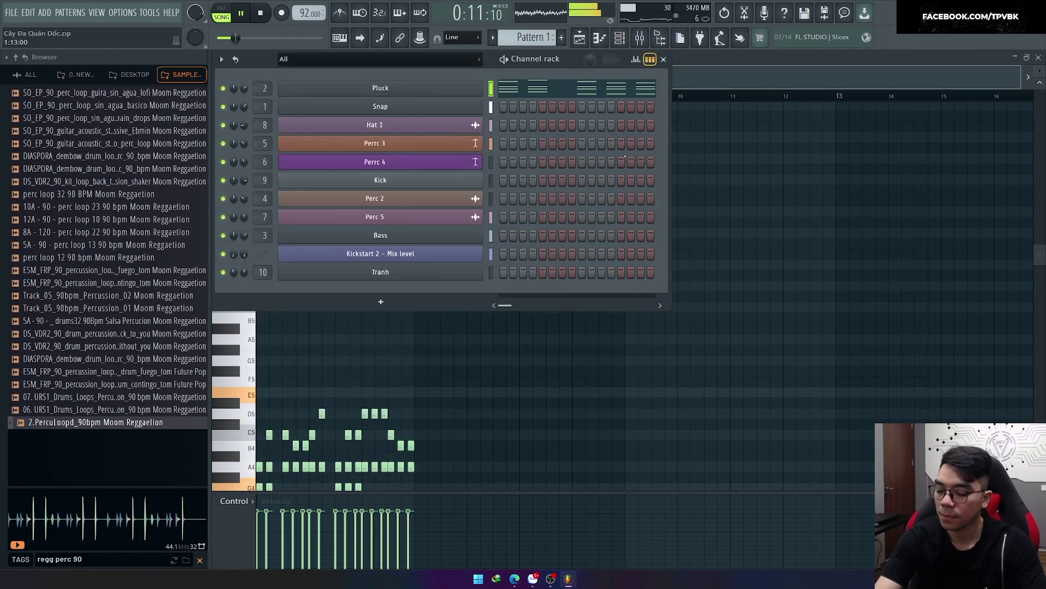
Set the Perc 2 mixer track's send to SR Main to about 16%, check the neighbouring percussion track and return to the arrangement.
click(639, 38)
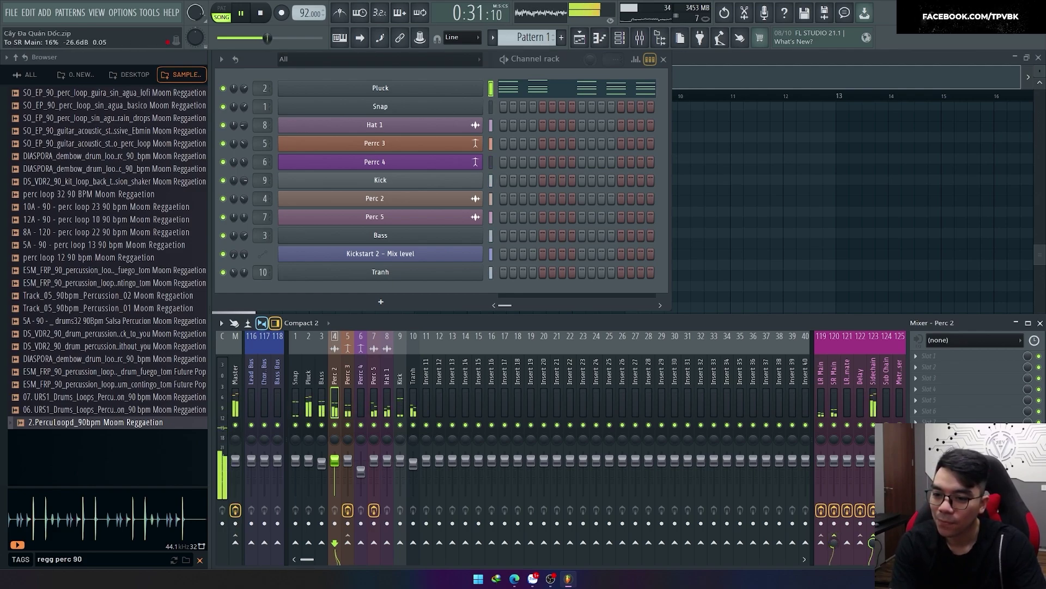
click(360, 376)
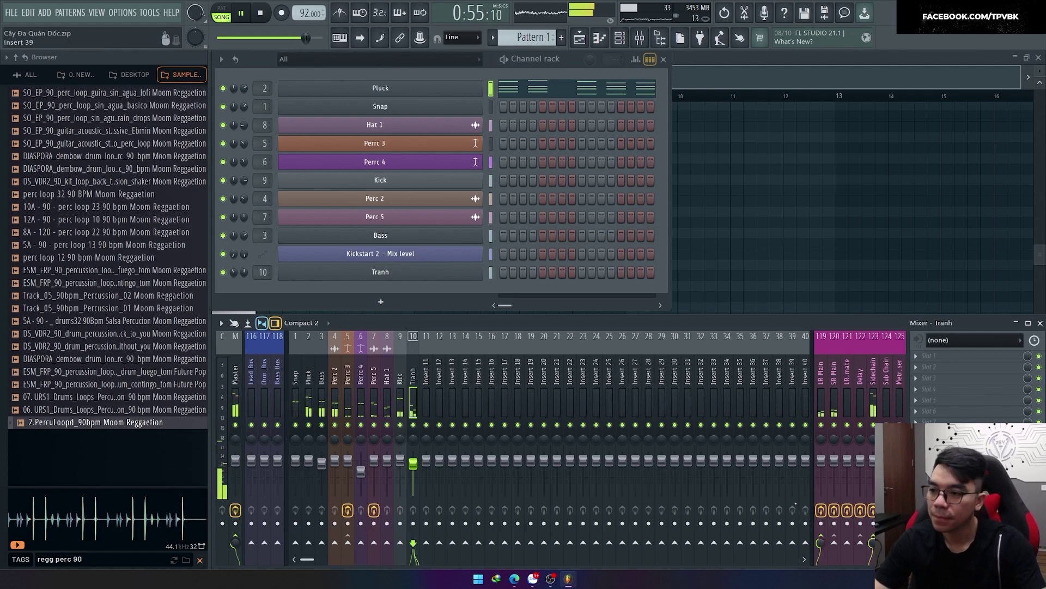
key(F7)
key(F5)
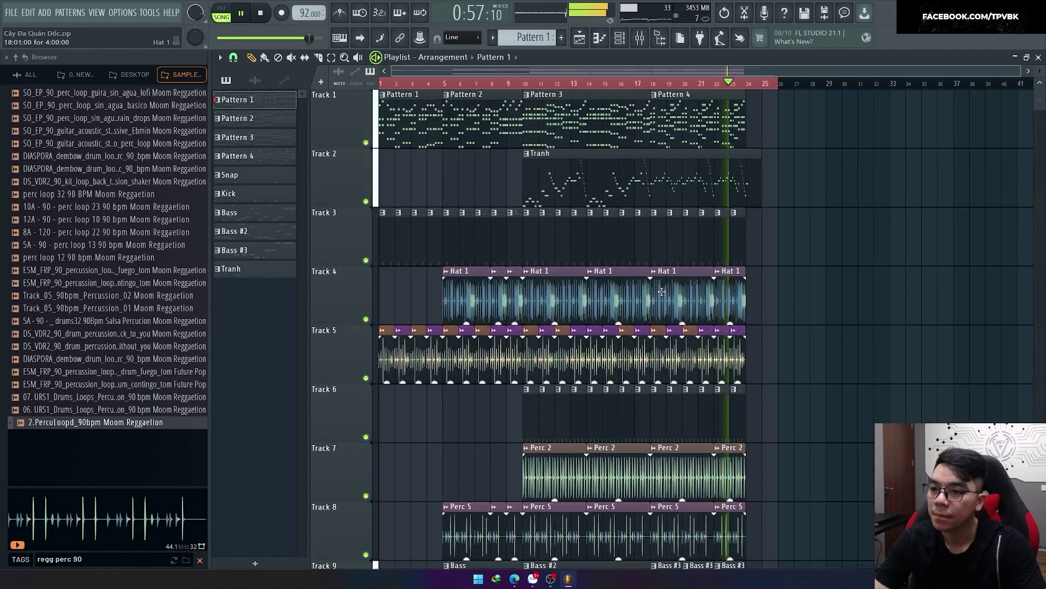
Isolate the Kick, Bass and Kickstart 2 mix level tracks in the arrangement and play them from bar 10.
scroll(661, 292, up, 2)
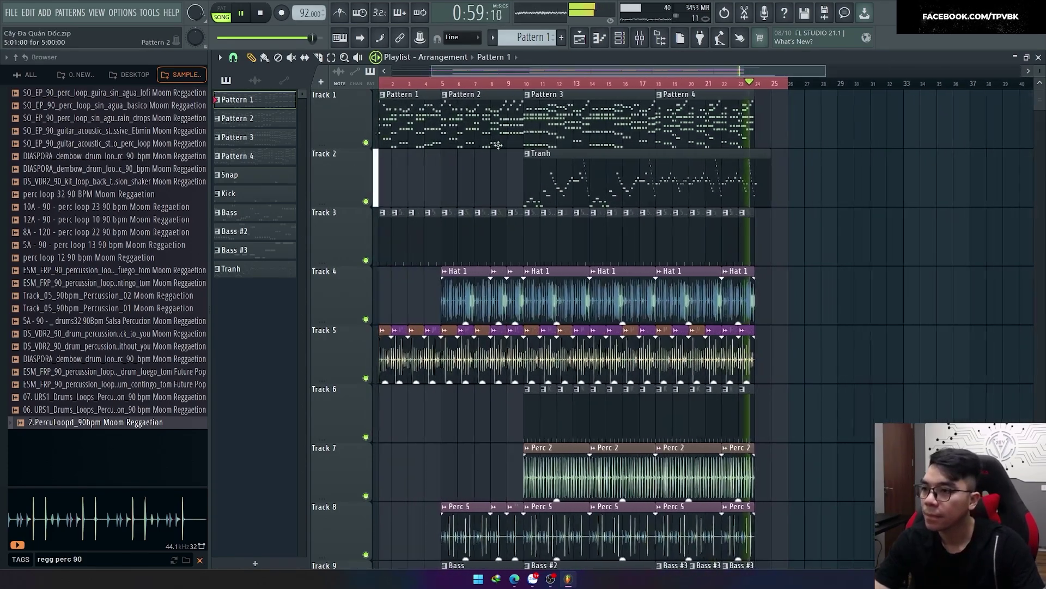
scroll(498, 145, up, 4)
right_click(367, 143)
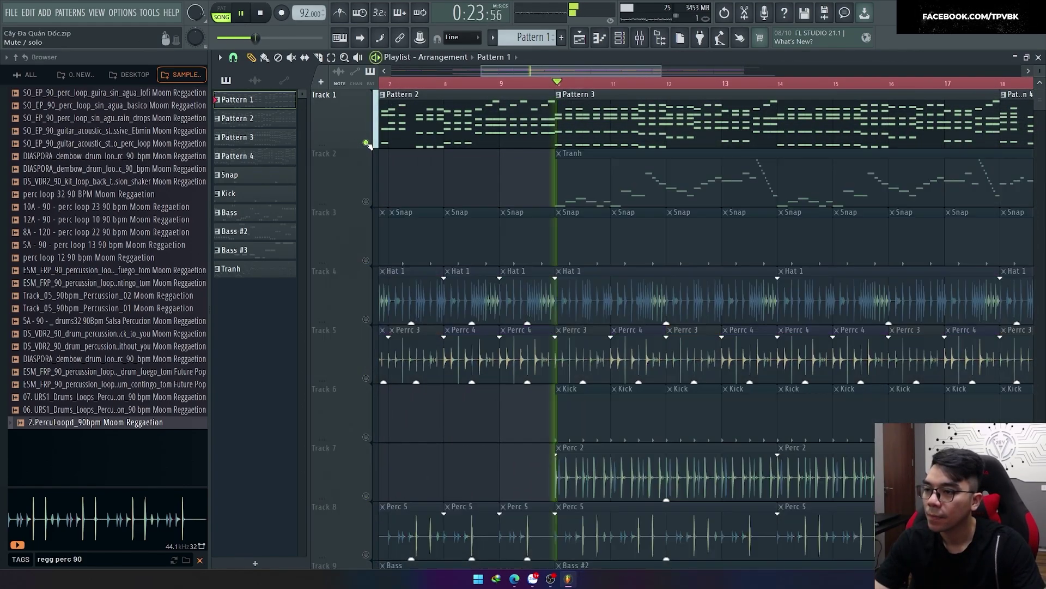
key(space)
right_click(364, 441)
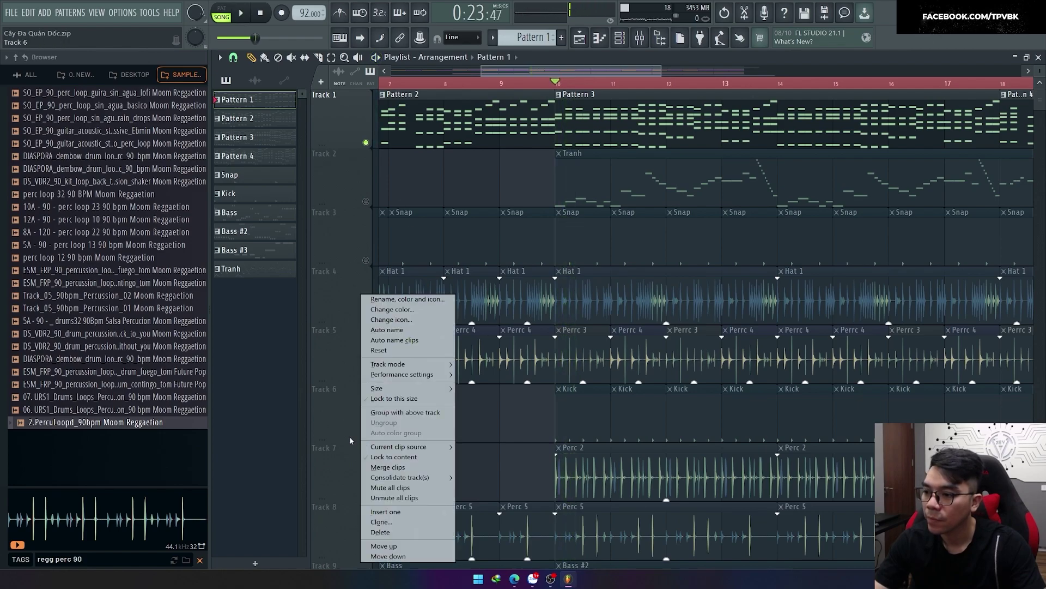
right_click(365, 437)
scroll(366, 408, down, 4)
click(366, 379)
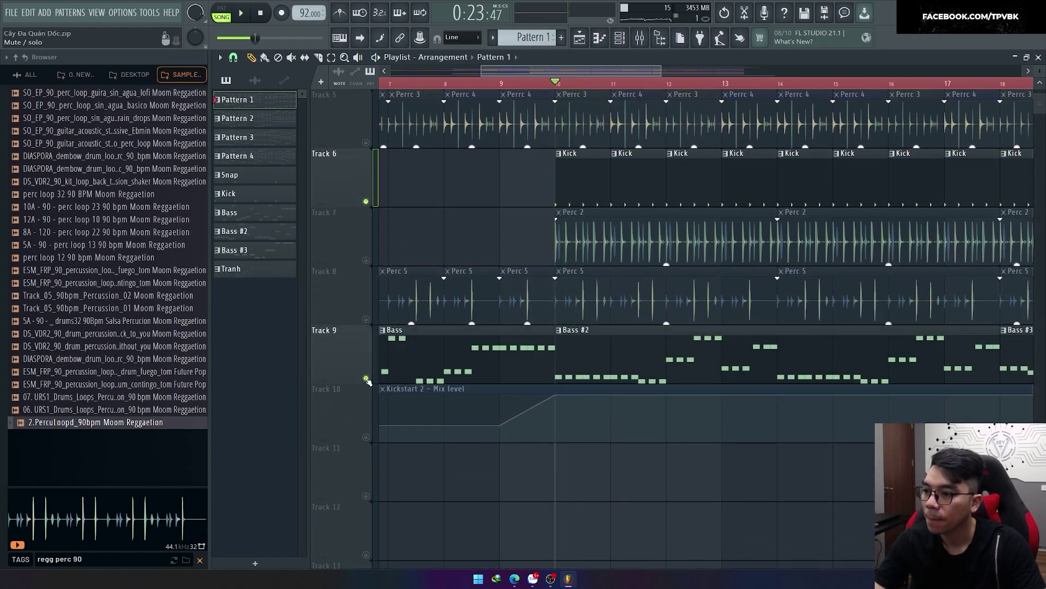
key(space)
click(366, 436)
scroll(463, 425, up, 2)
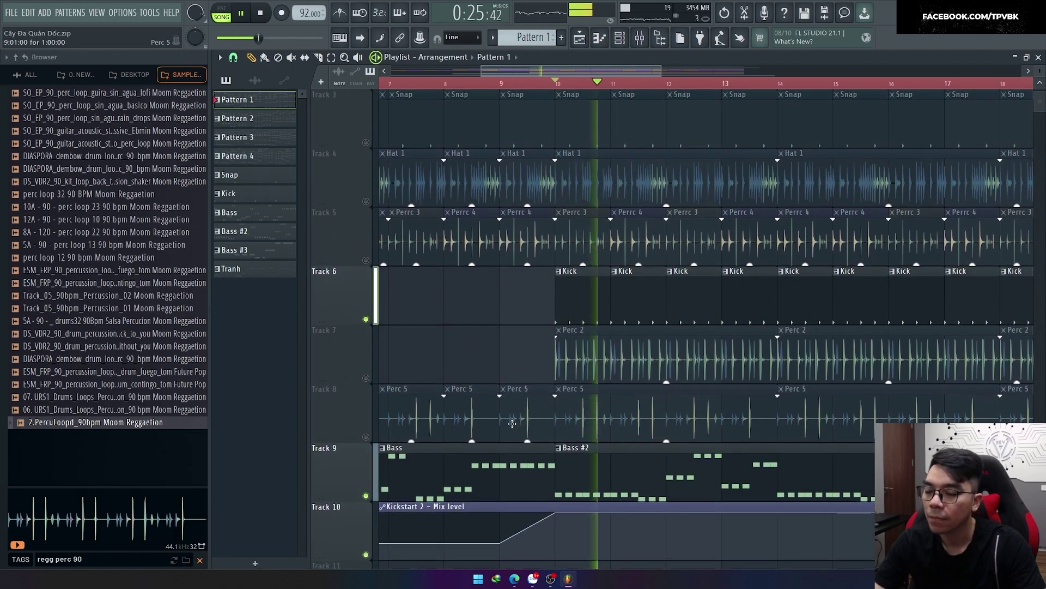
Unmute the Perc 5 and Perc 2 tracks and set the Perc 2 channel volume to about 23%.
click(366, 437)
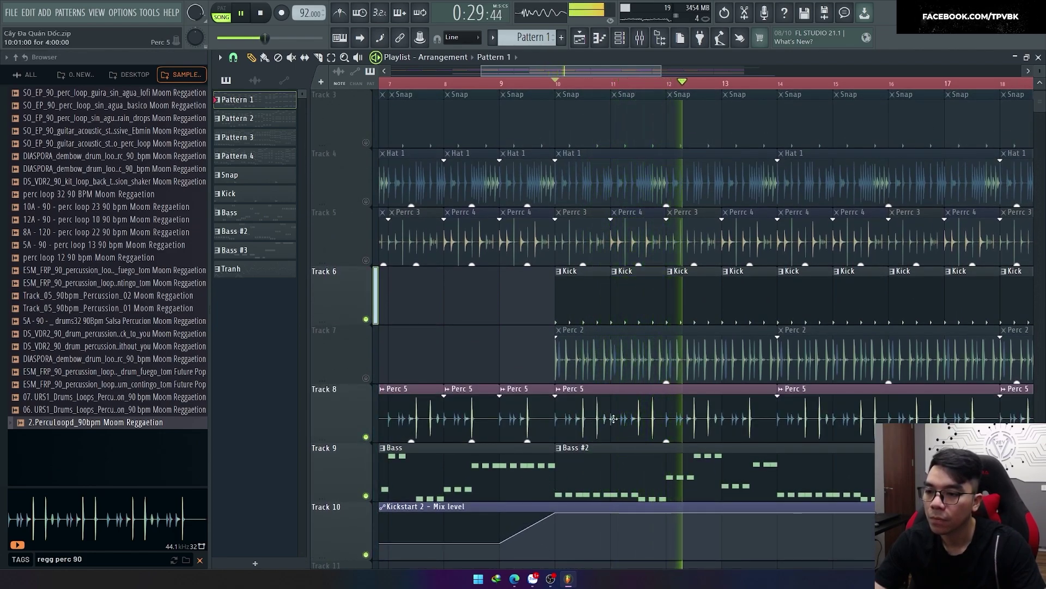
click(366, 378)
key(space)
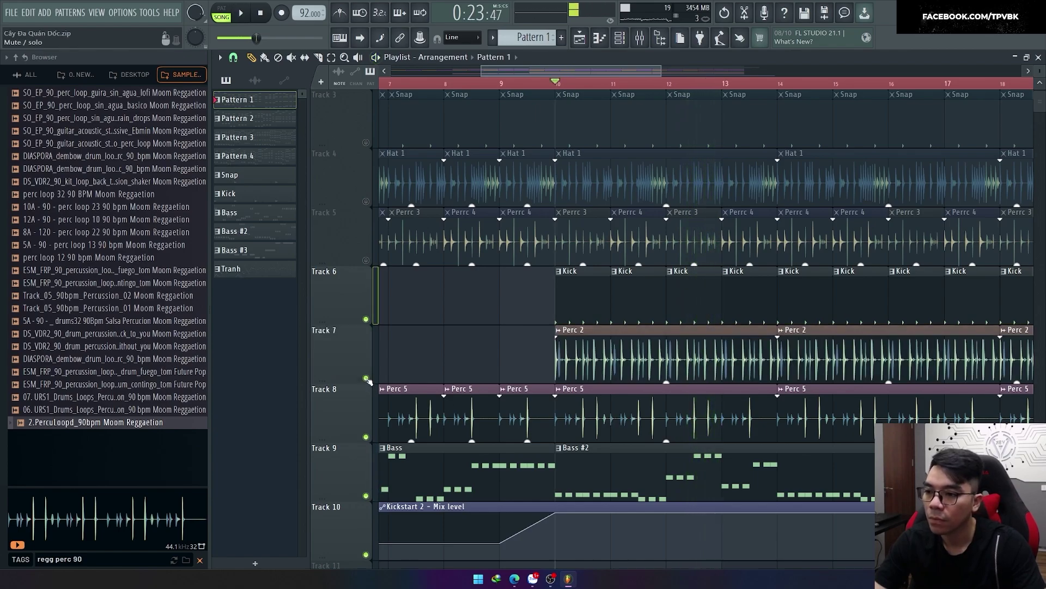
key(space)
double_click(572, 330)
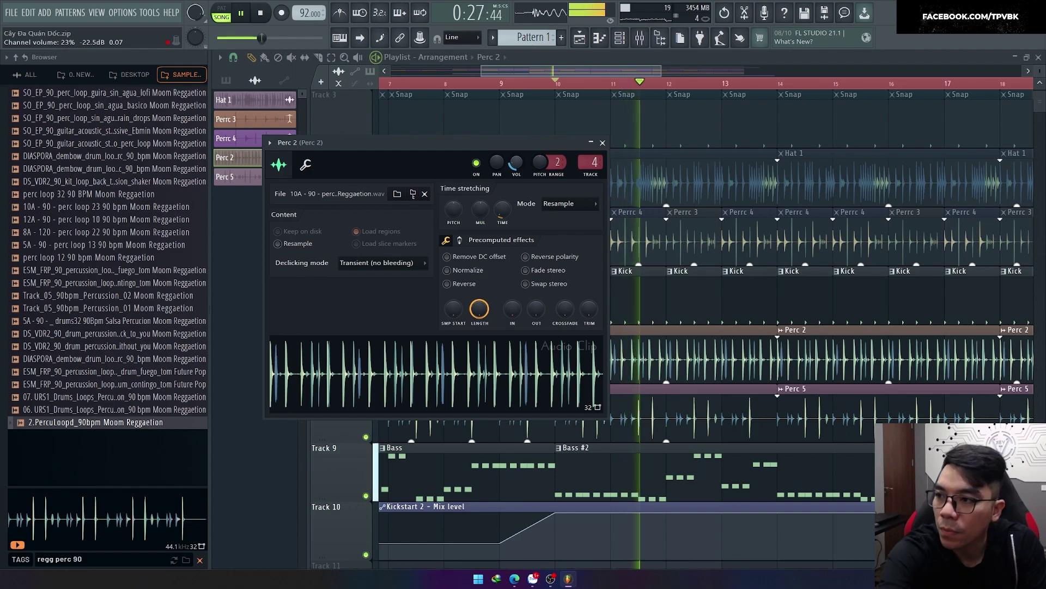
click(602, 143)
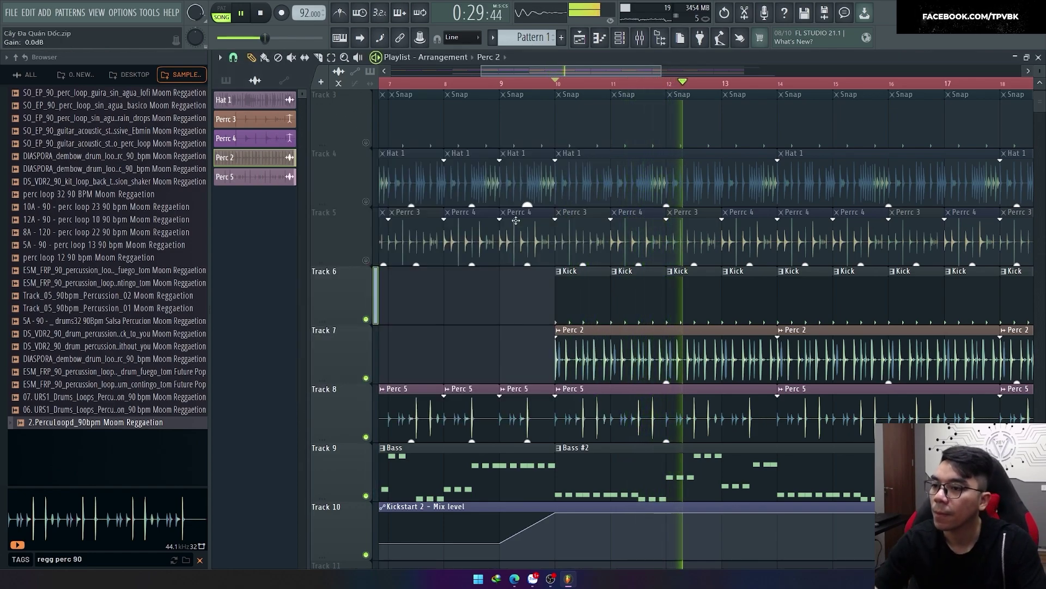
Unmute Track 5 and set the Perrc 3 mixer track's send to SR Main to about 35%.
click(365, 260)
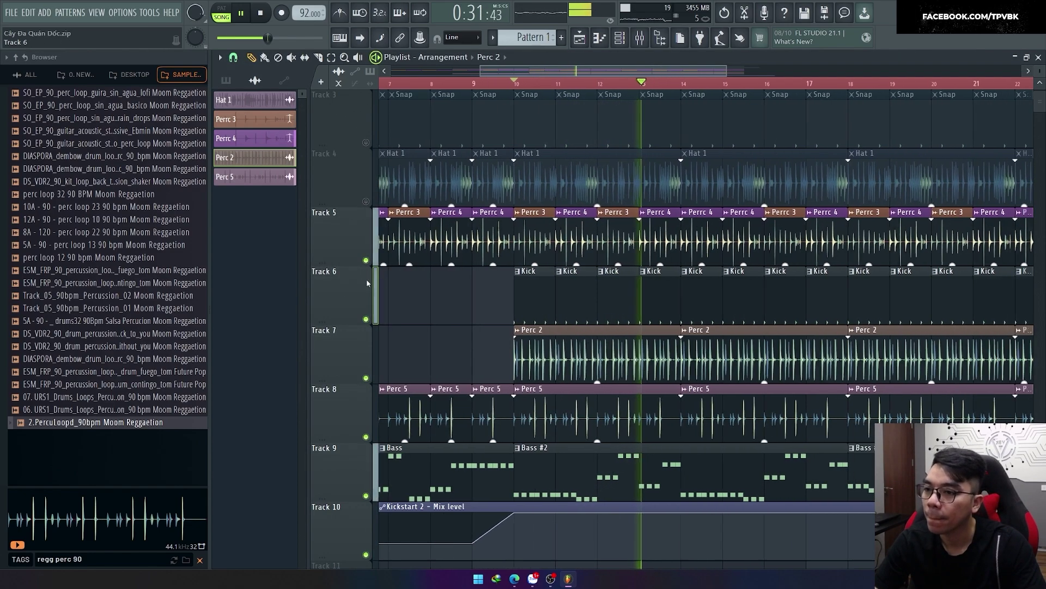
scroll(533, 271, up, 1)
click(627, 212)
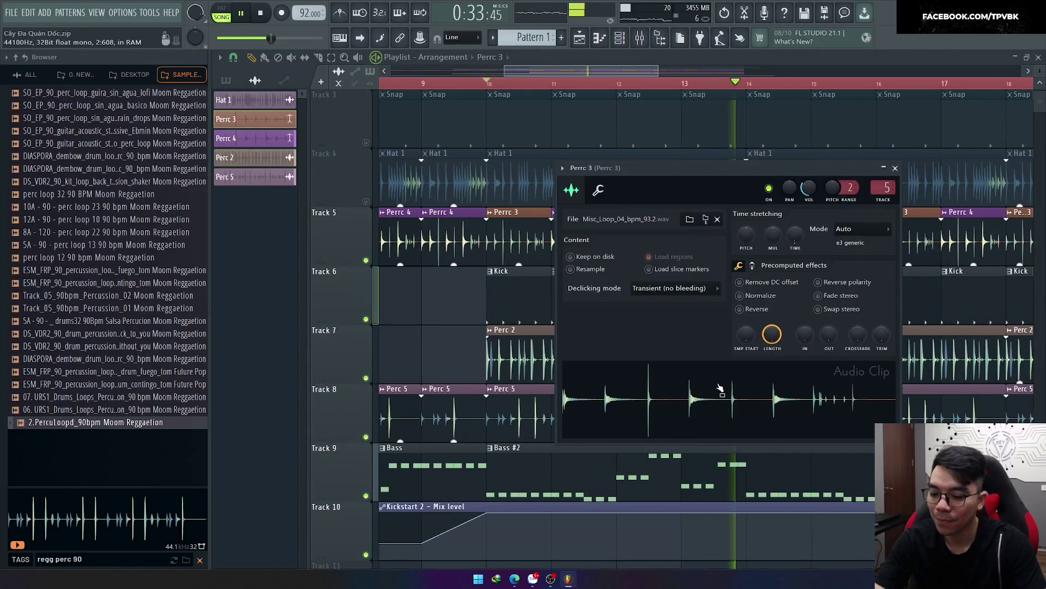
key(F9)
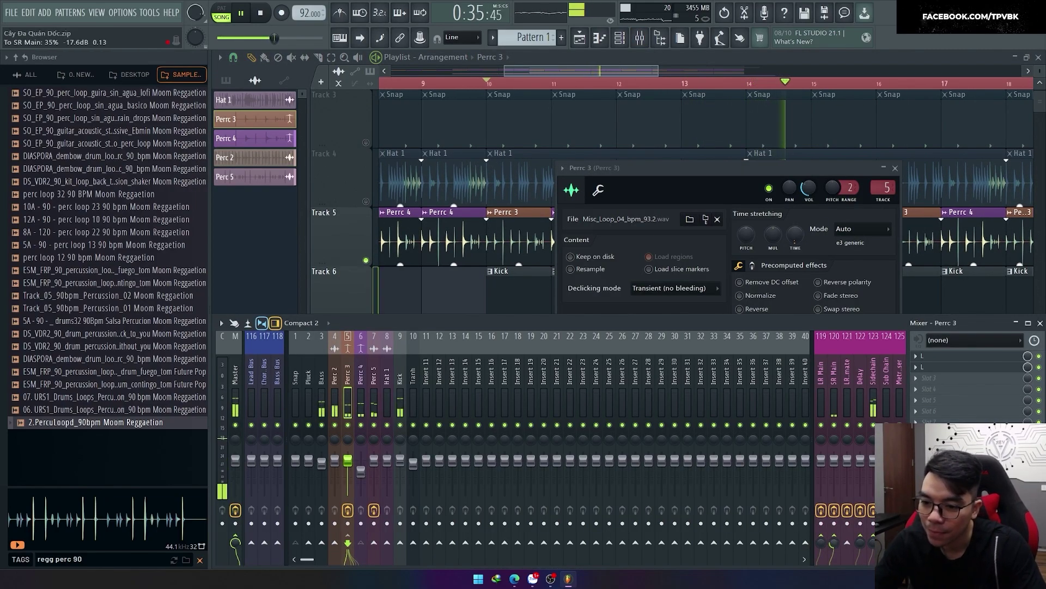
Unmute the Hat 1 track and set the Hat 1 channel volume to about 16%.
click(365, 202)
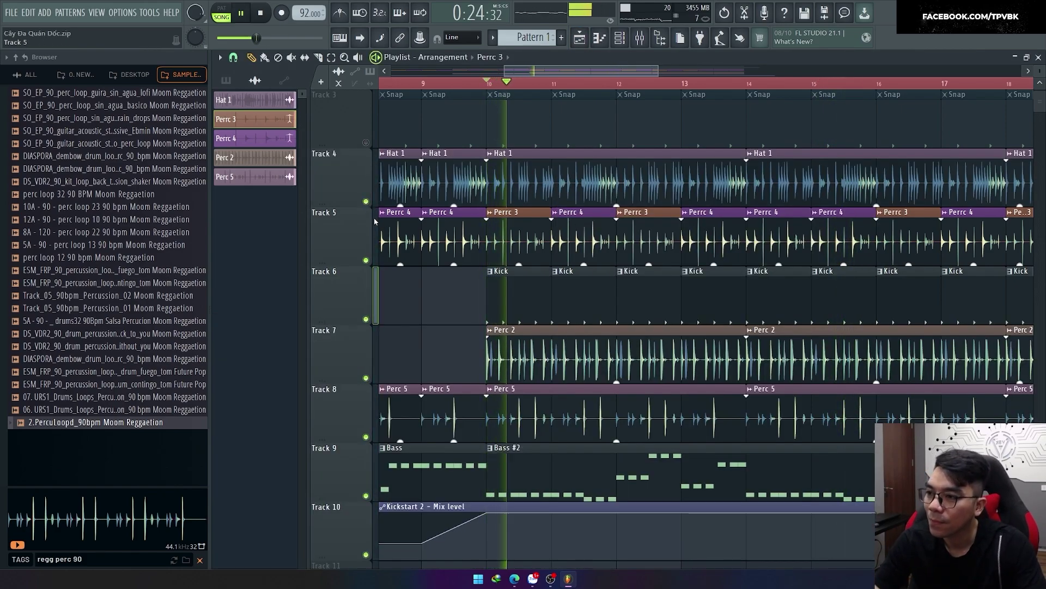
scroll(365, 202, up, 2)
click(382, 271)
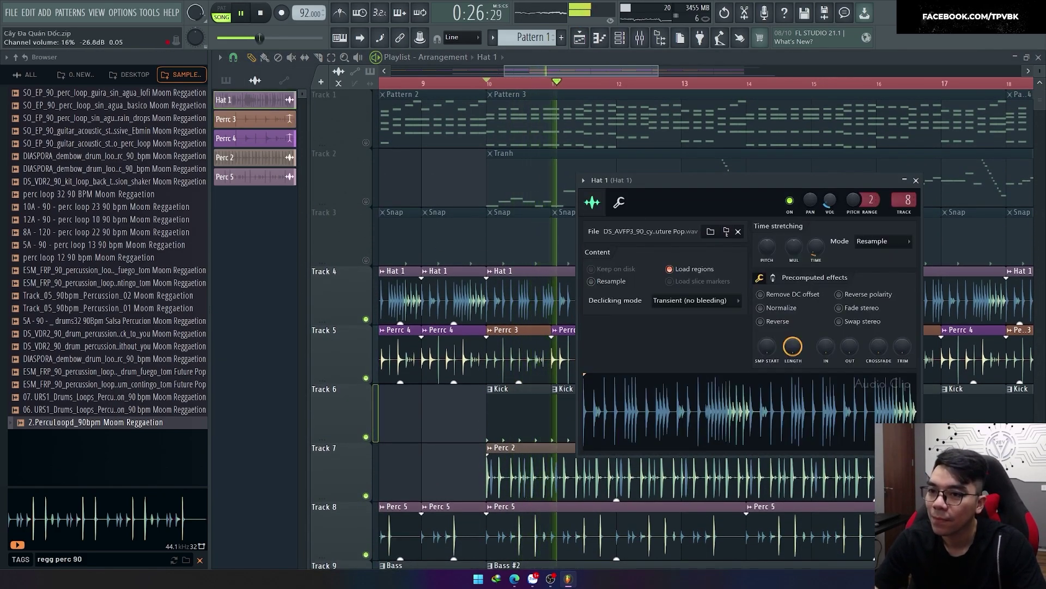
click(915, 180)
Unmute the Snap track and set the Snap channel volume to about 66% in the channel rack.
click(366, 260)
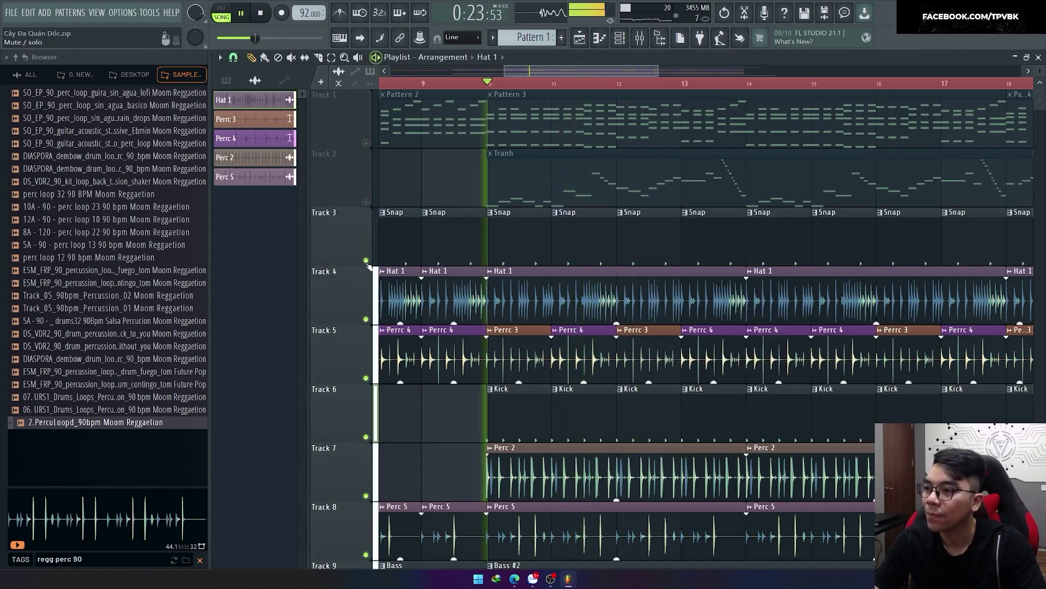
double_click(510, 252)
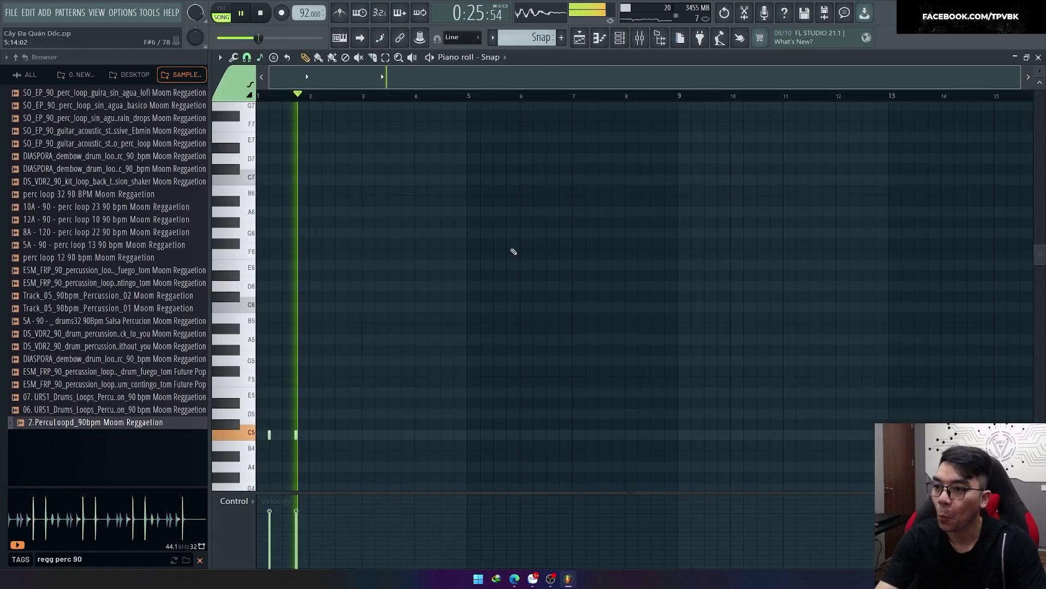
key(F6)
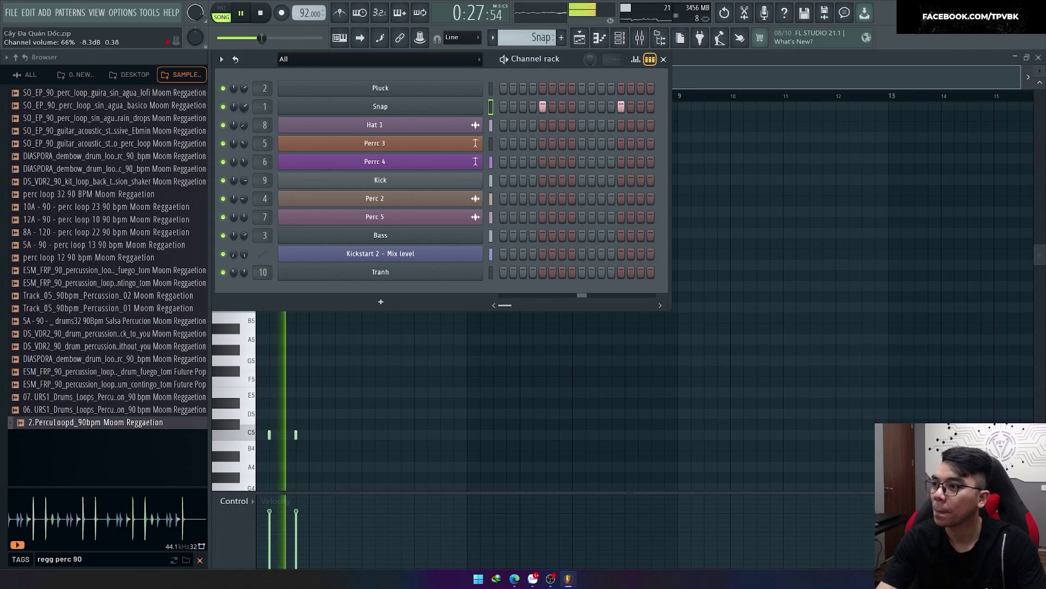
key(F5)
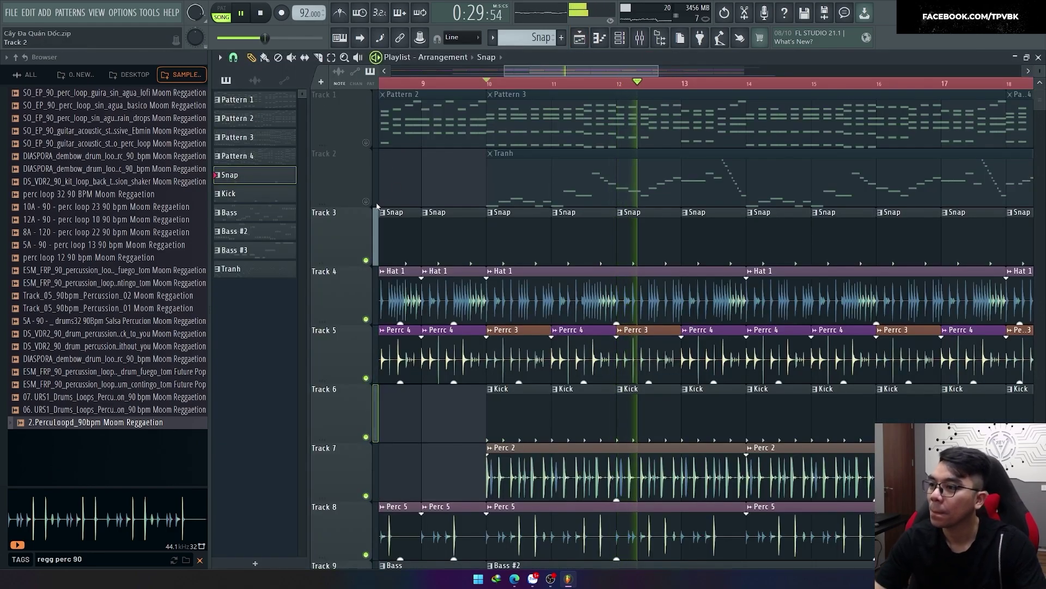
Lower the Pluck mixer track's fader slightly and unmute the Tranh melody track in the arrangement.
key(F9)
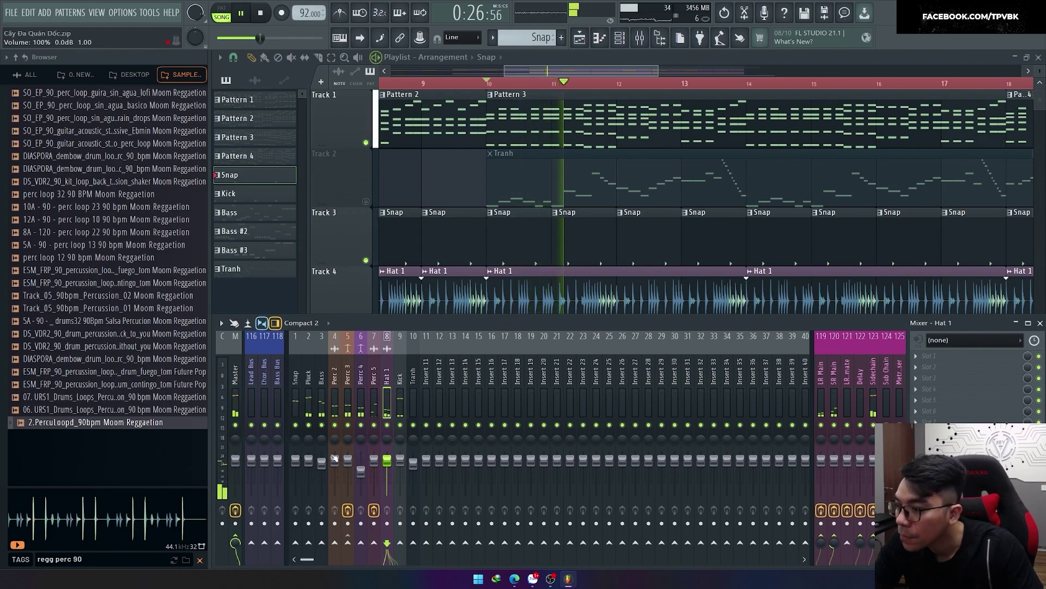
drag(309, 463, 309, 464)
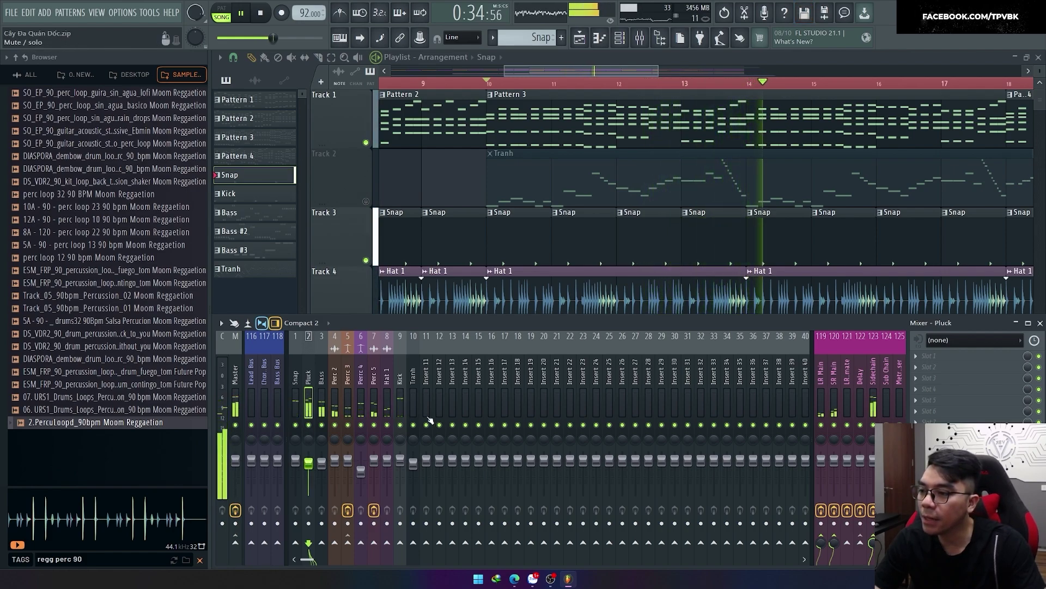
key(F9)
click(366, 201)
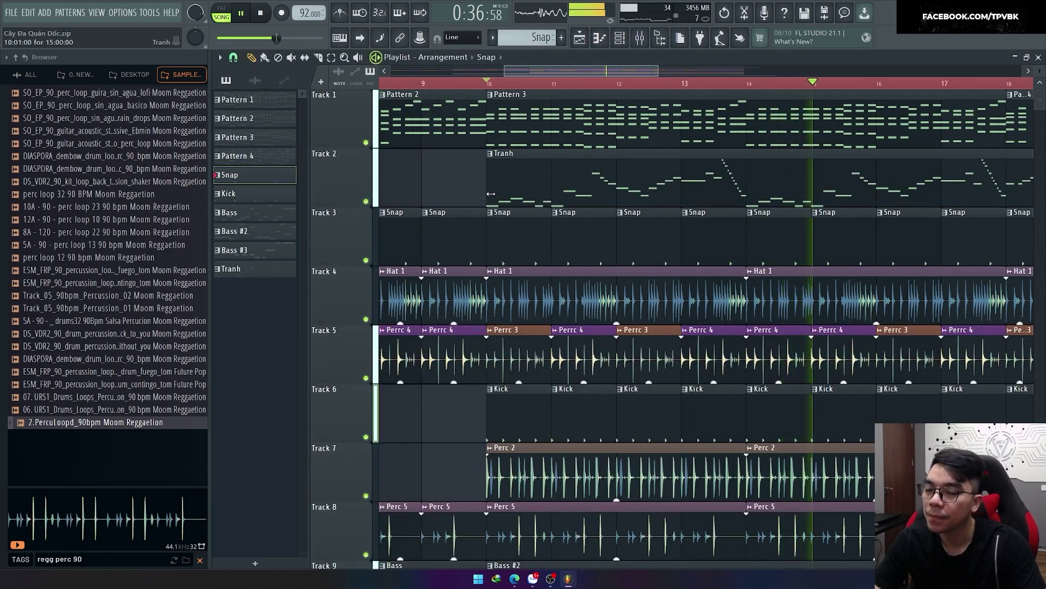
Insert Gullfoss in the first effect slot of the Tranh mixer track, with Recover at 18% and Tame at 26%.
scroll(491, 207, down, 2)
key(F9)
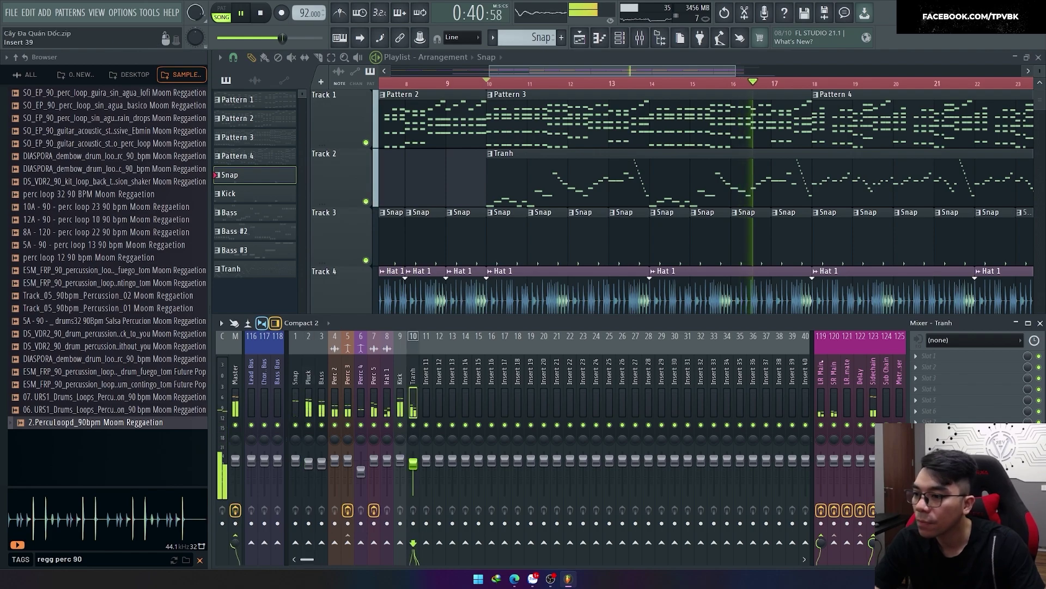
click(943, 355)
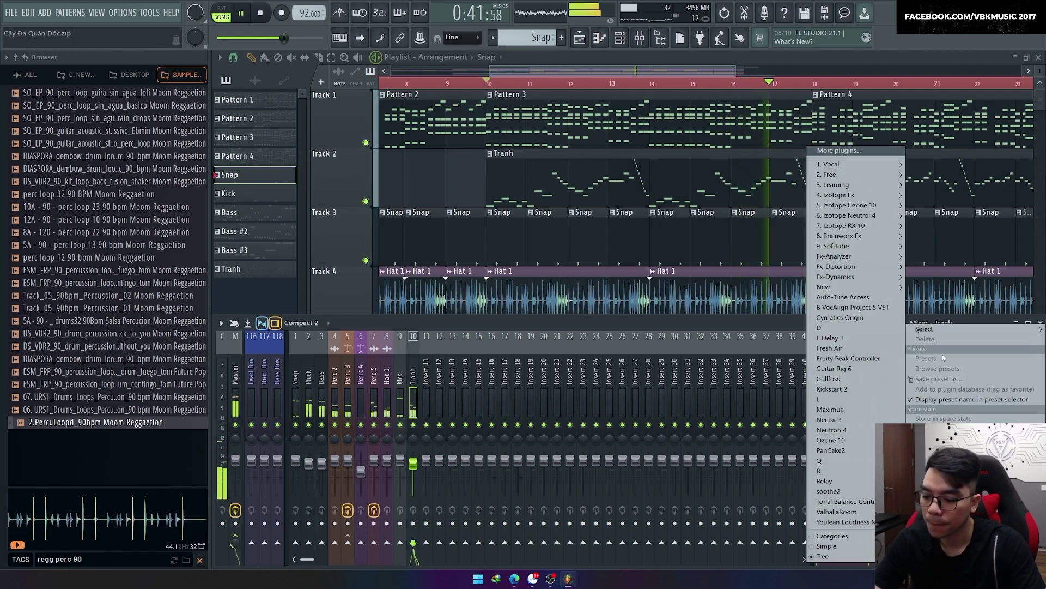
click(860, 376)
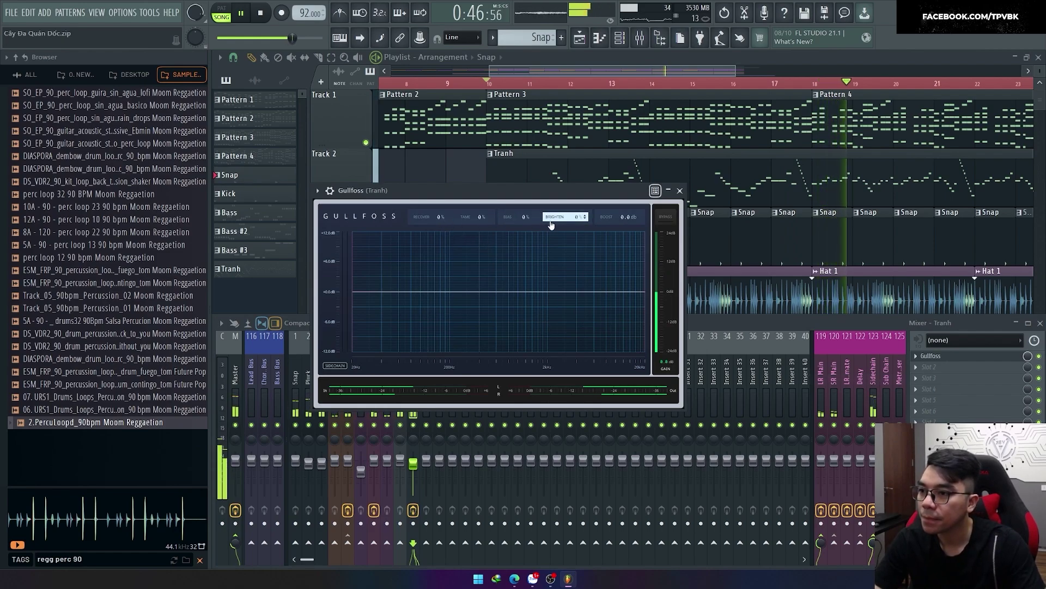
drag(435, 222, 493, 188)
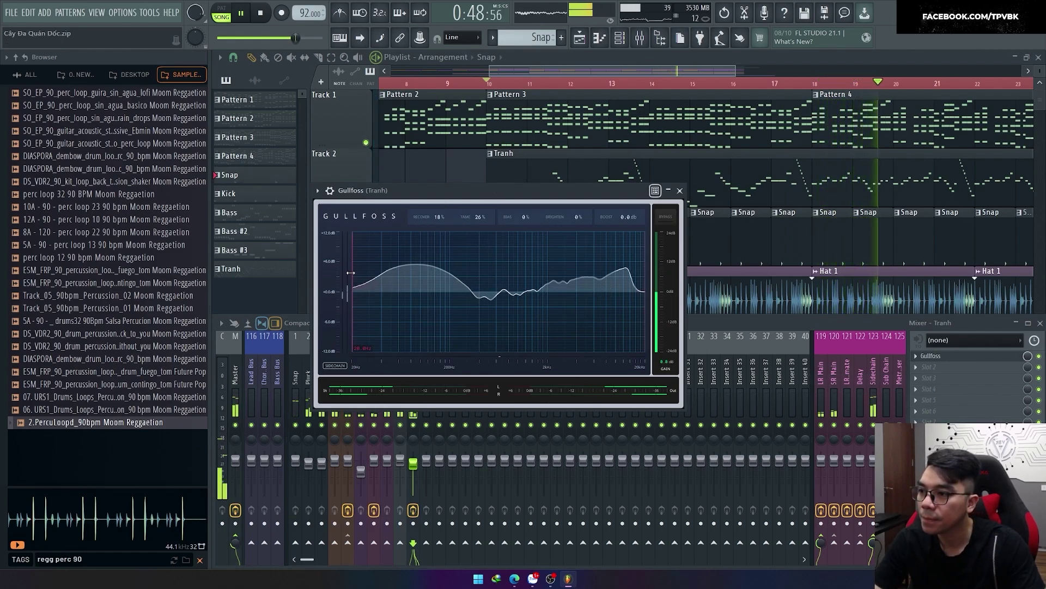
Limit Gullfoss on the Tranh track to frequencies above about 272 Hz and return to the arrangement.
drag(355, 289, 464, 279)
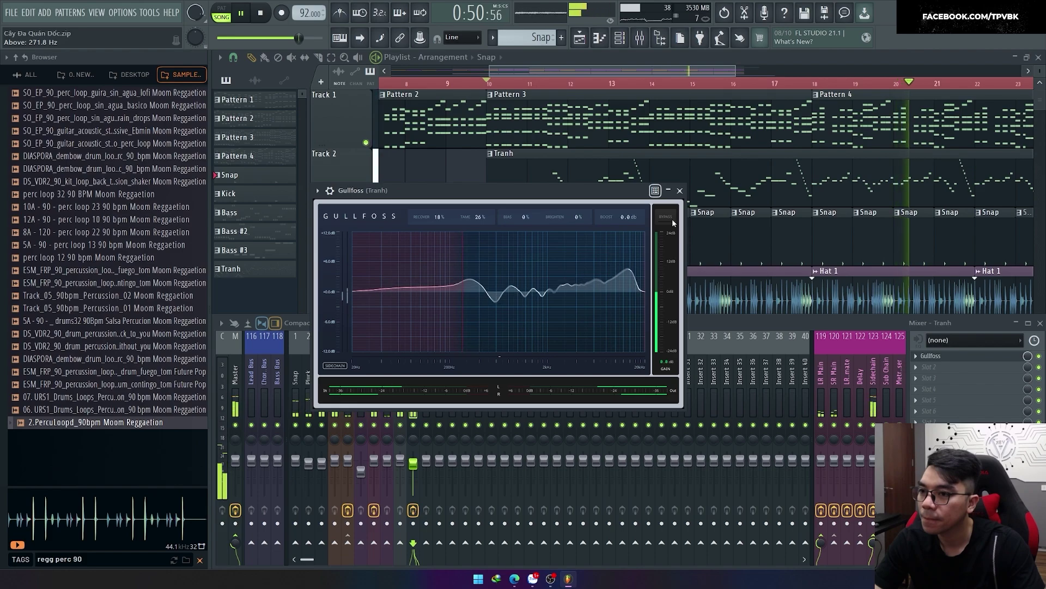
click(680, 191)
key(F9)
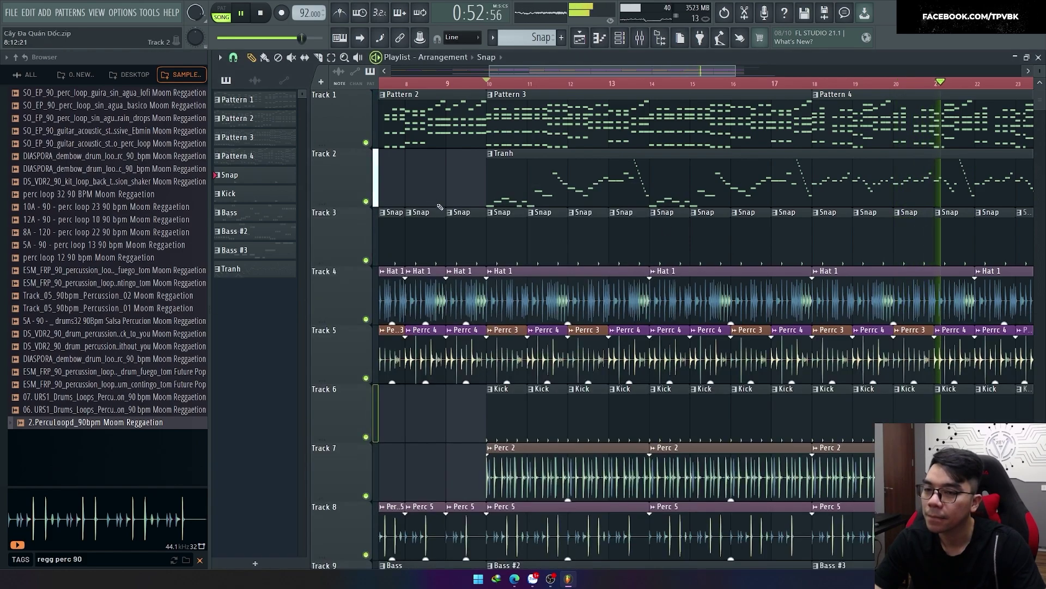
scroll(441, 215, down, 3)
key(ctrl+a)
scroll(337, 305, down, 4)
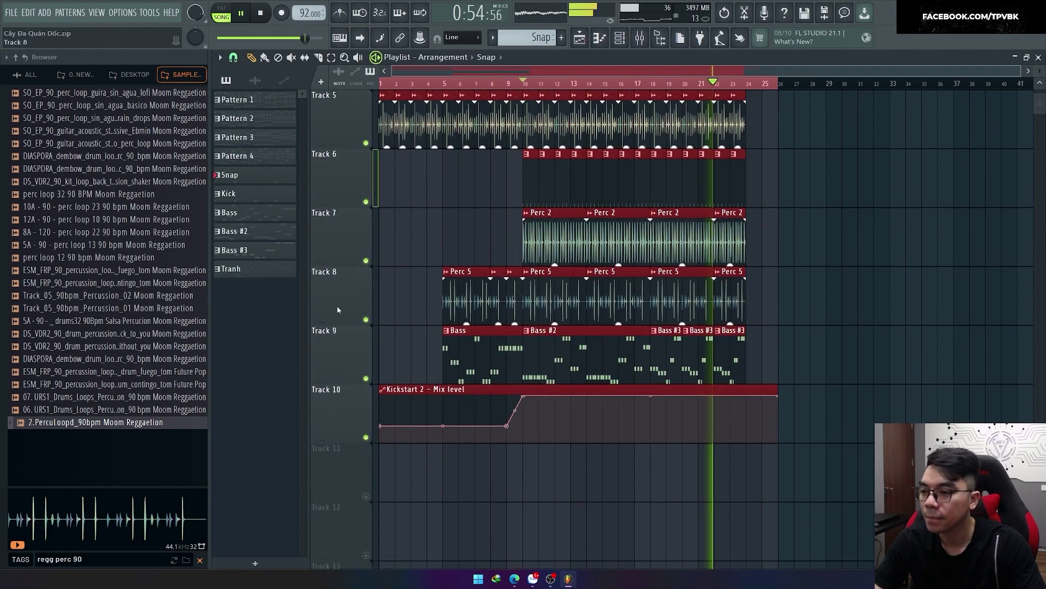
scroll(337, 305, up, 2)
scroll(329, 309, down, 2)
scroll(334, 310, up, 3)
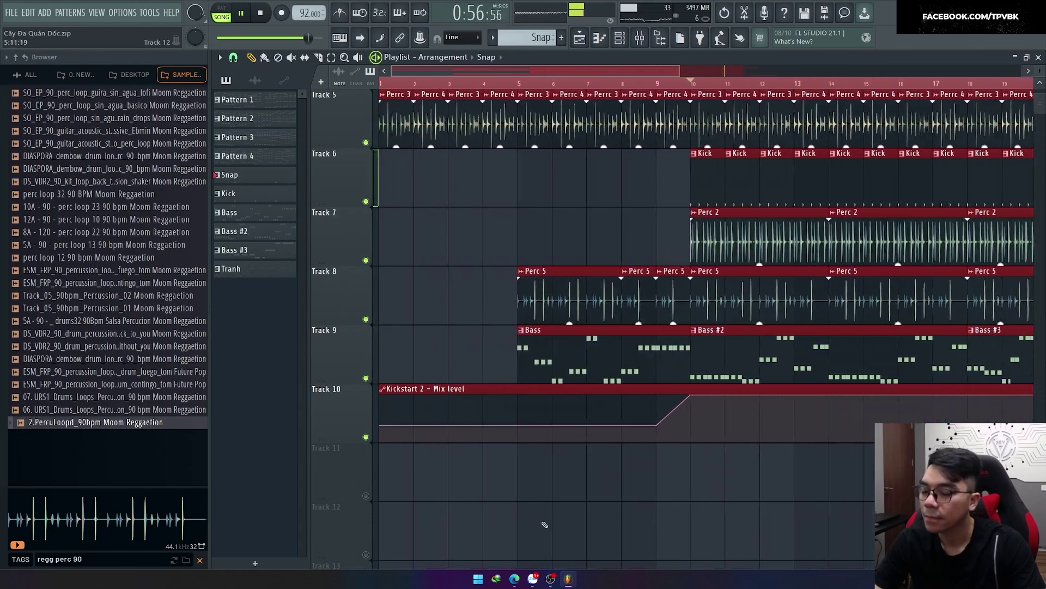
click(478, 466)
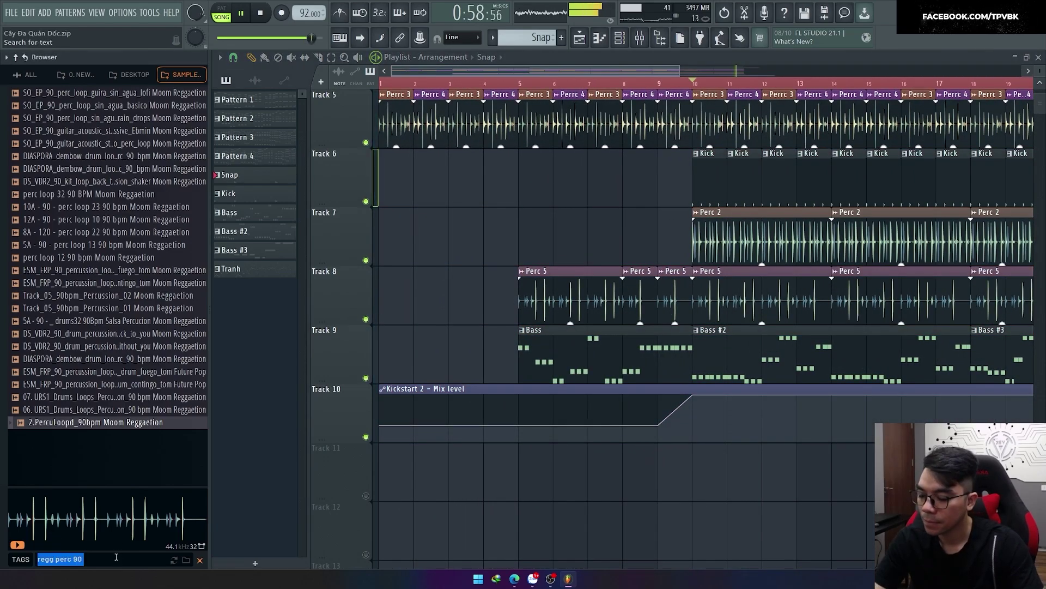
Search the samples for "crash", audition several, and place StiickzZ SFH - Crash 07 Future House at bar 1 of Track 11.
key(Return)
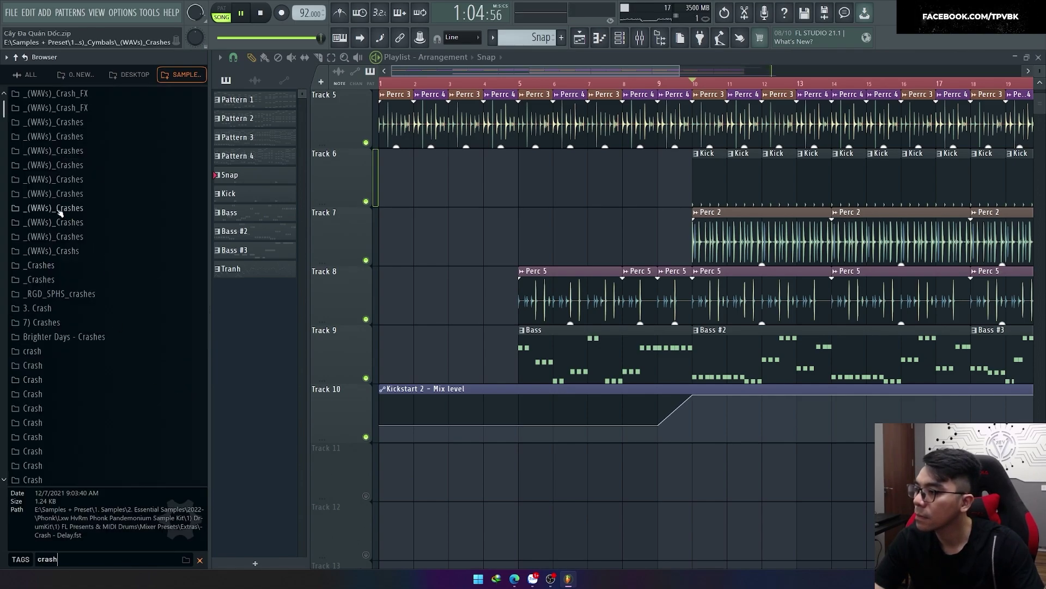
click(59, 208)
click(82, 221)
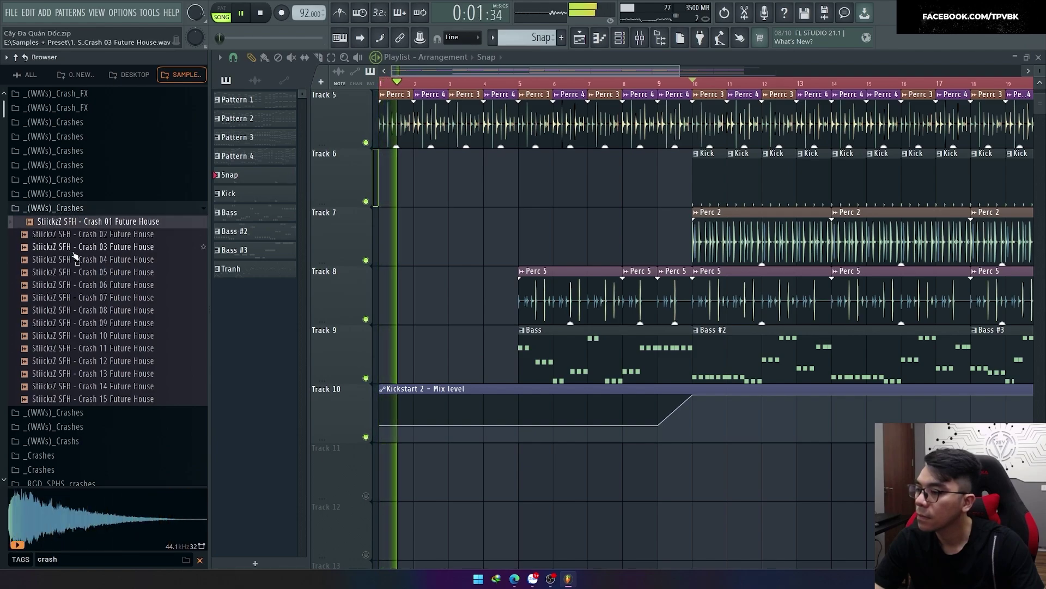
click(77, 259)
click(81, 297)
drag(82, 297, 390, 471)
key(space)
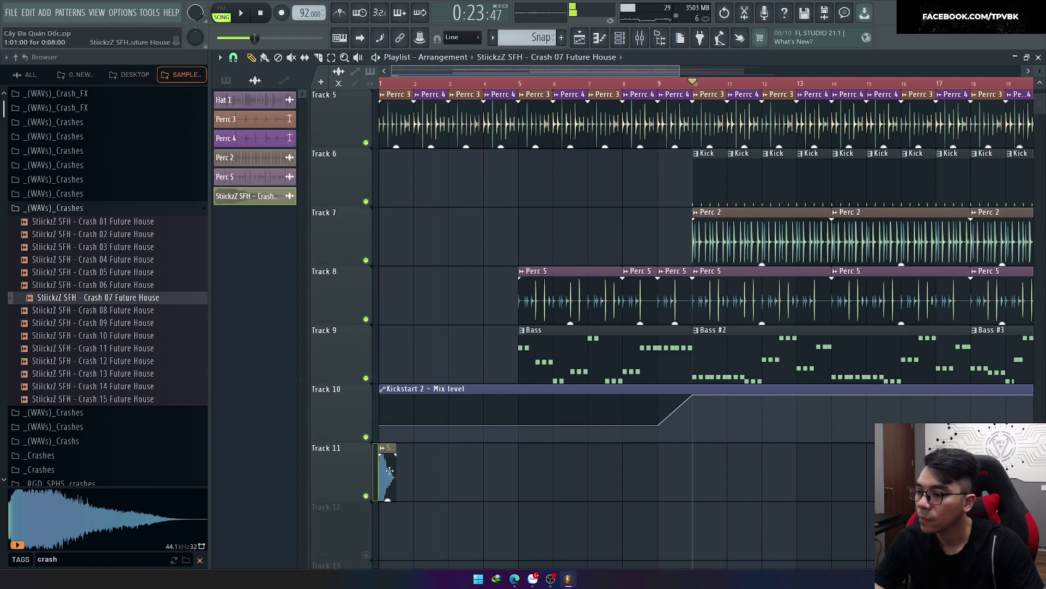
Search the samples for "crash ksh" and replace the sample of the crash clip on Track 11 with KSHMR Crash 01.
double_click(389, 471)
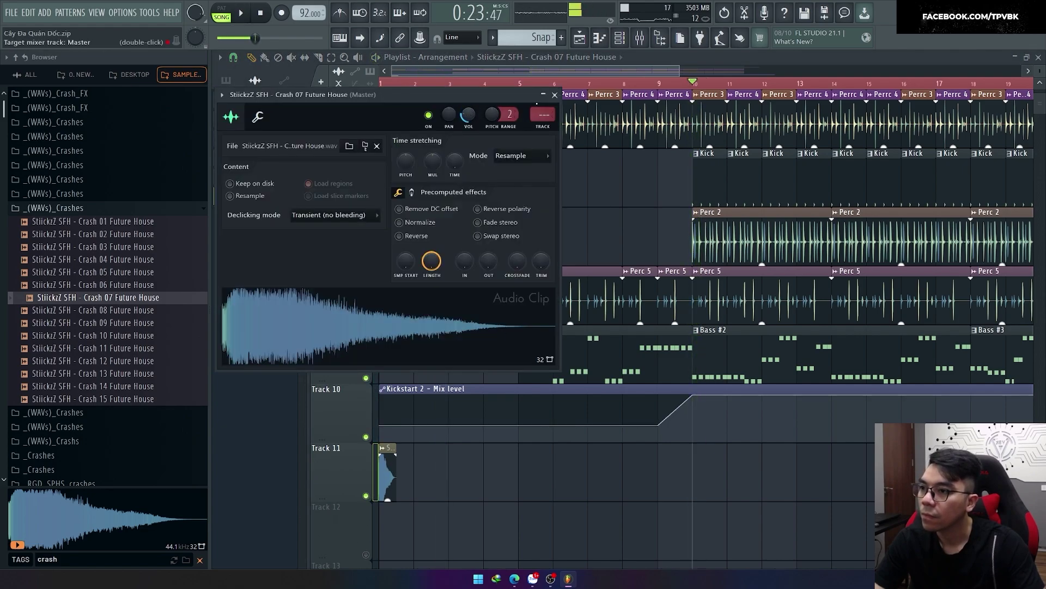
key(Escape)
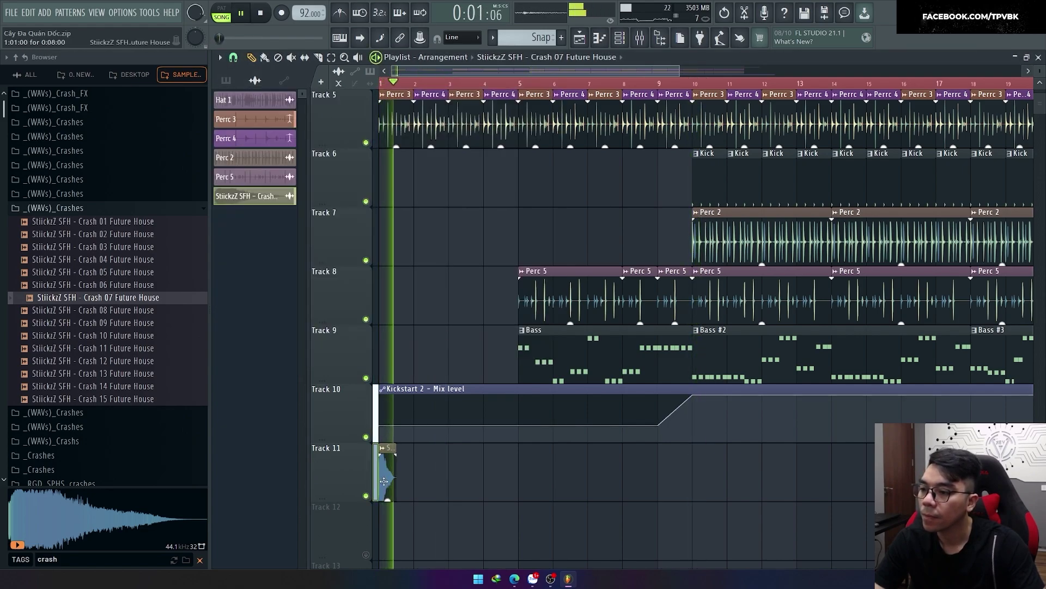
double_click(384, 481)
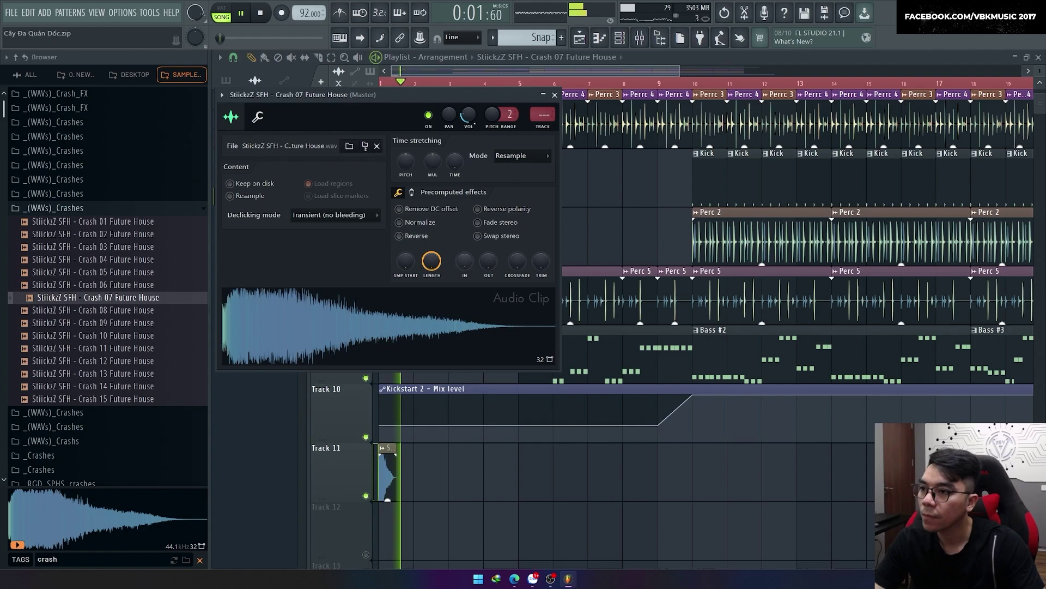
click(97, 556)
text(crash ksh)
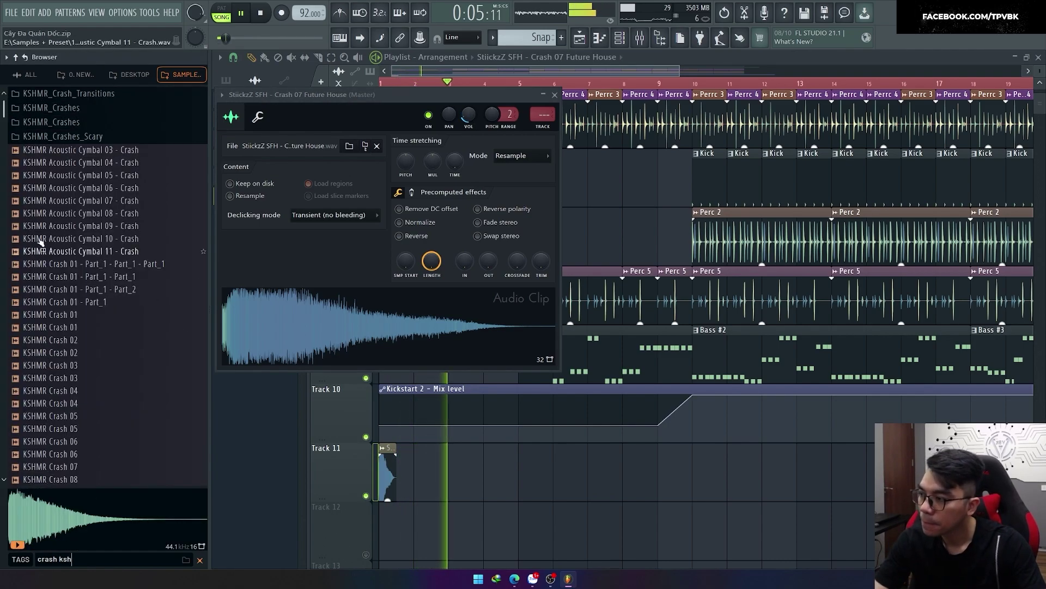
click(71, 175)
click(79, 327)
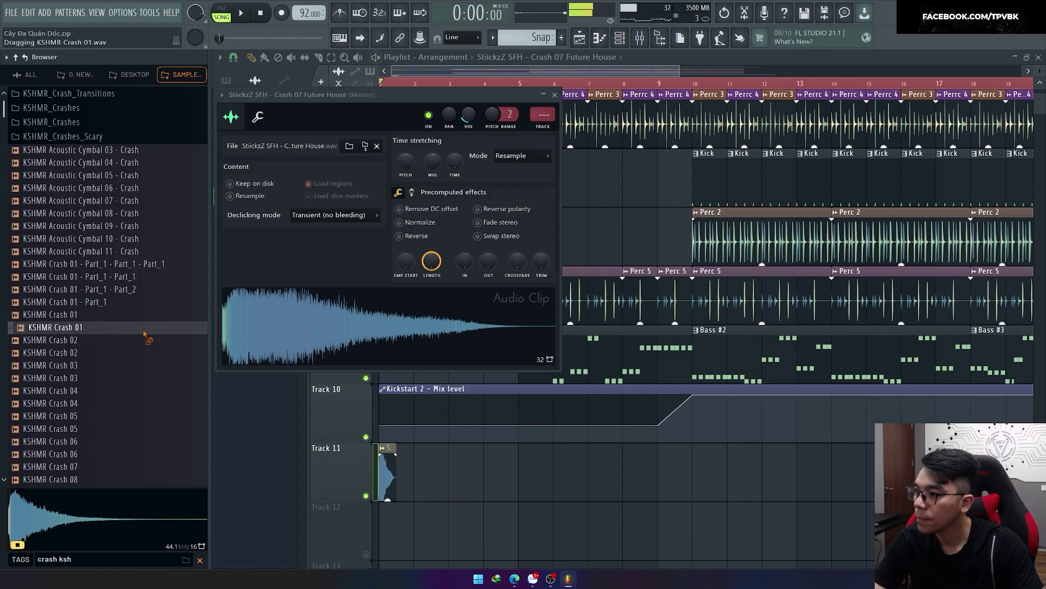
drag(144, 335, 321, 338)
Place a second KSHMR Crash 01 clip at bar 5 and the other KSHMR Crash 01 sample at bar 10 of Track 11.
drag(669, 473, 706, 473)
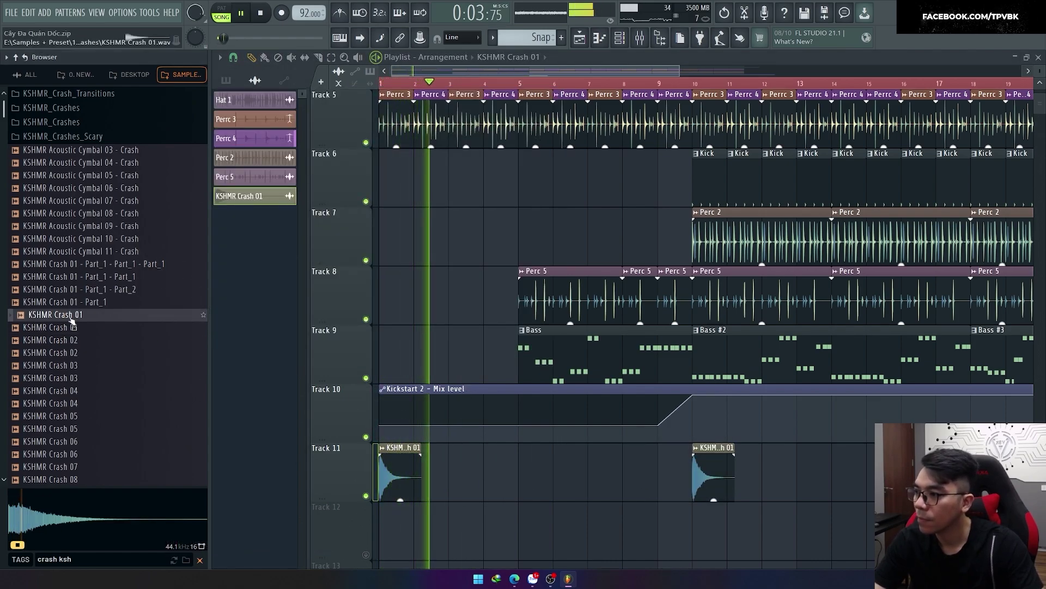
key(space)
drag(68, 315, 708, 520)
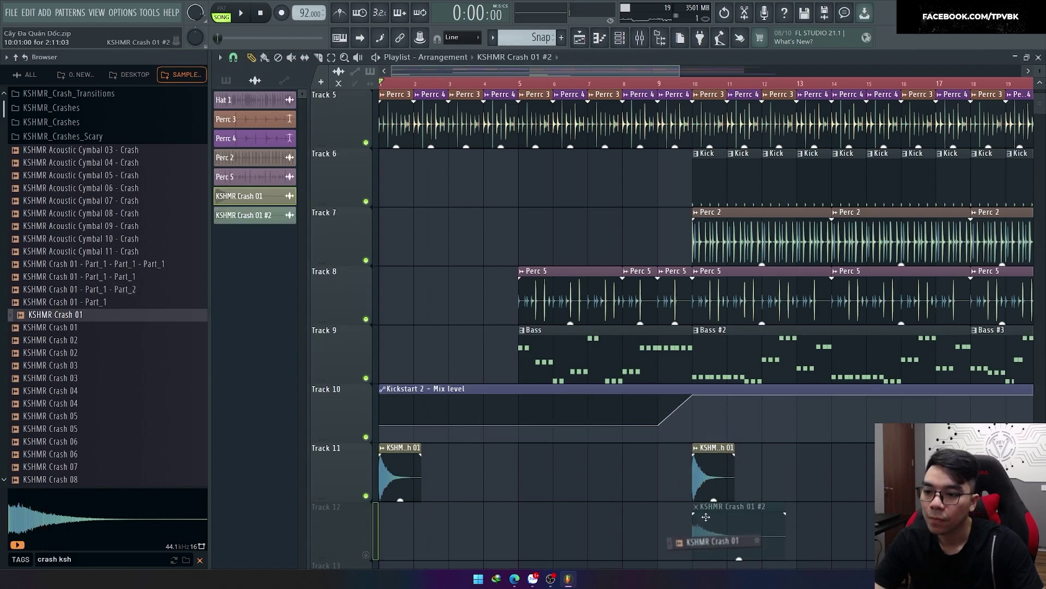
drag(493, 484, 539, 481)
key(space)
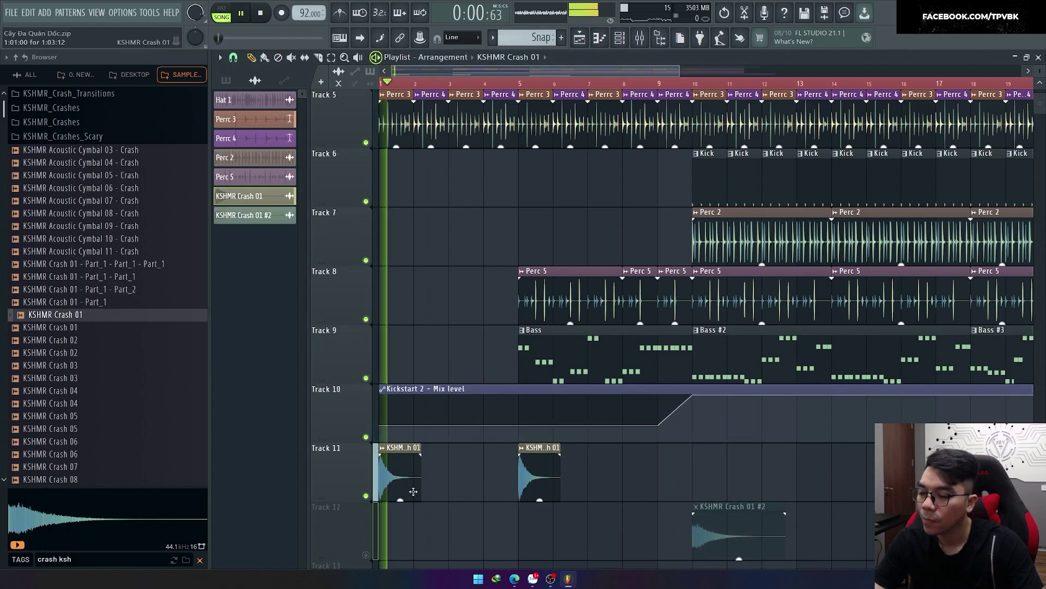
scroll(719, 523, down, 1)
drag(718, 446, 719, 387)
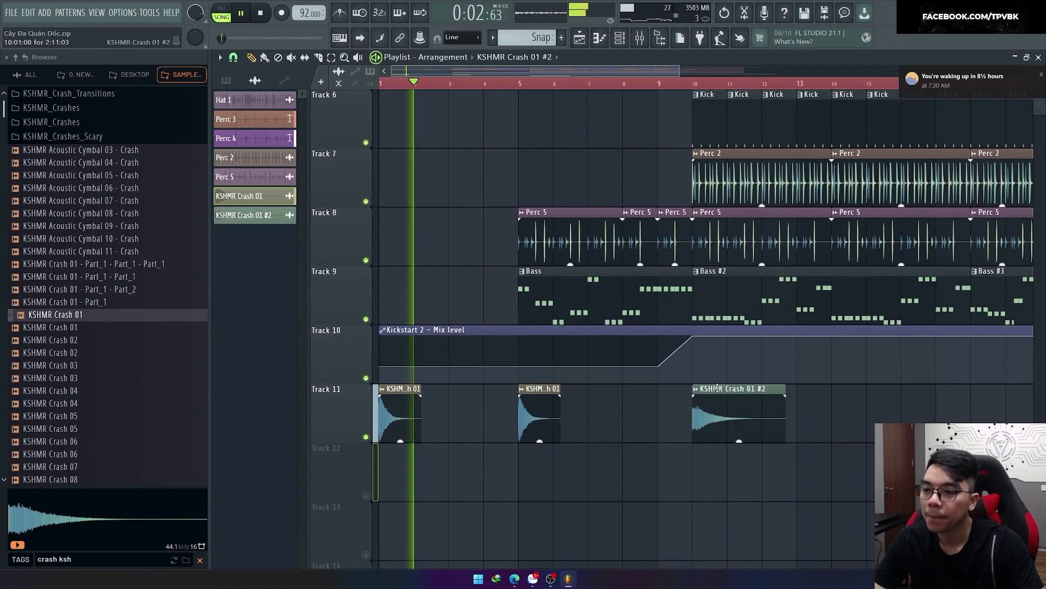
Set the KSHMR Crash 01 #2 channel volume to 34% and add a copy of its clip at bar 18 of Track 11.
double_click(719, 388)
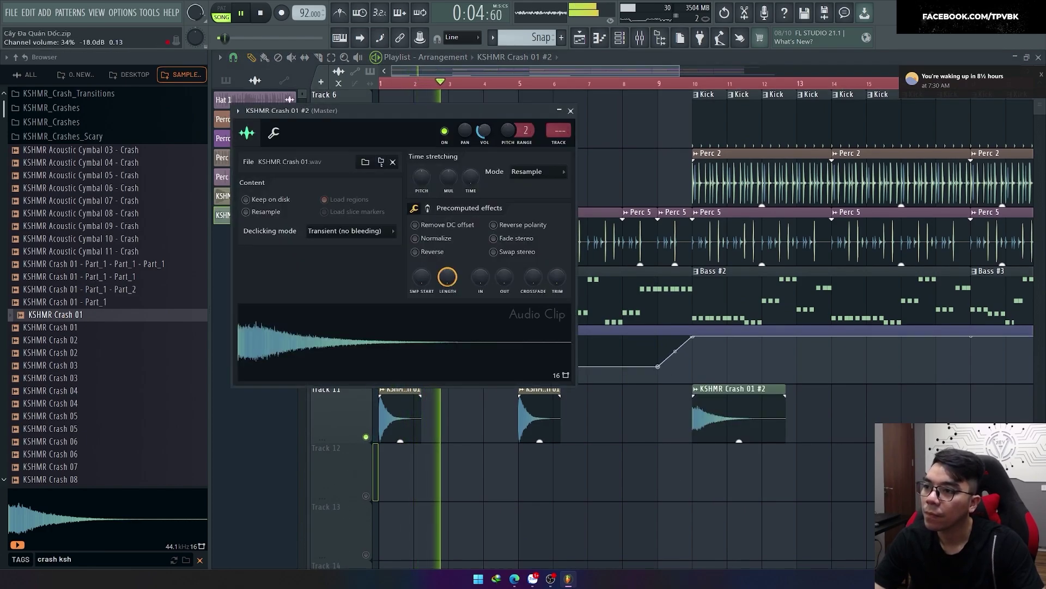
key(Escape)
ctrl+scroll(612, 409, down, 2)
scroll(612, 408, right, 3)
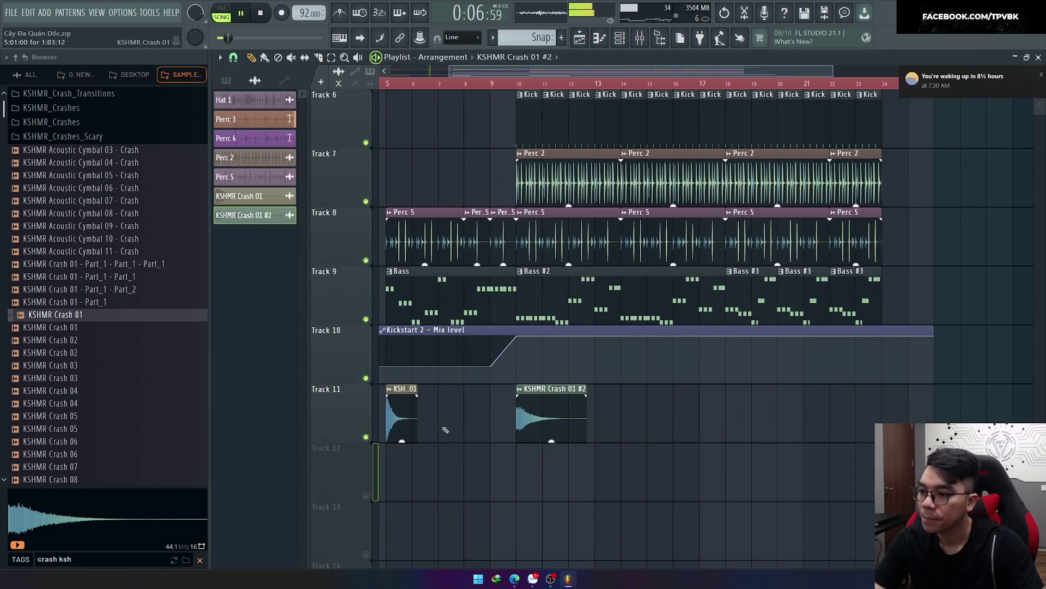
click(719, 417)
ctrl+scroll(692, 417, up, 2)
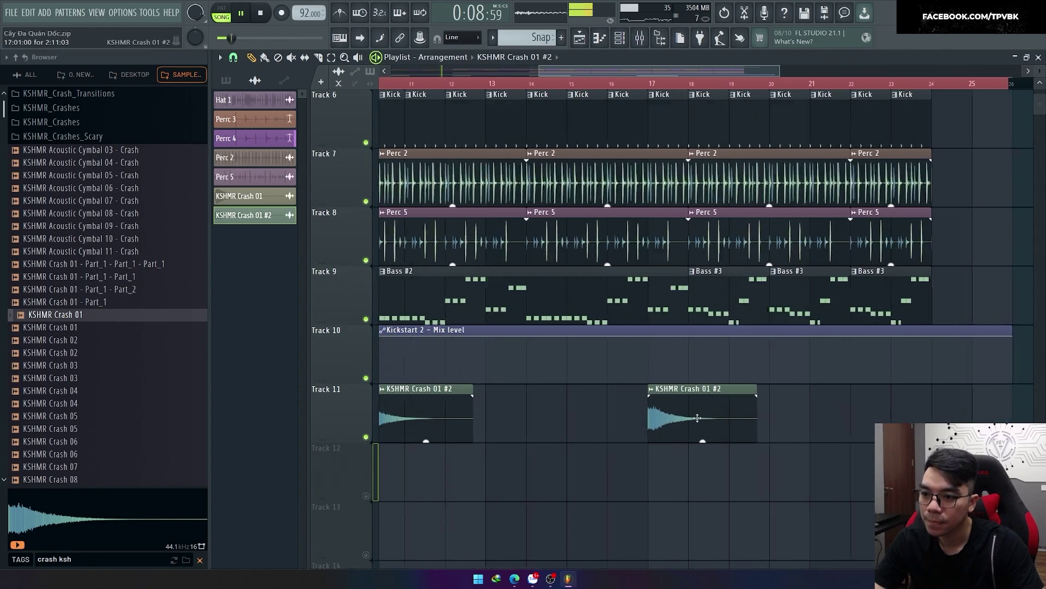
Audition other KSHMR crash samples and place KSHMR Crash 01 - Part_1 - Part_1 - Part_1 on Track 12 so that it ends at bar 10.
scroll(698, 418, left, 6)
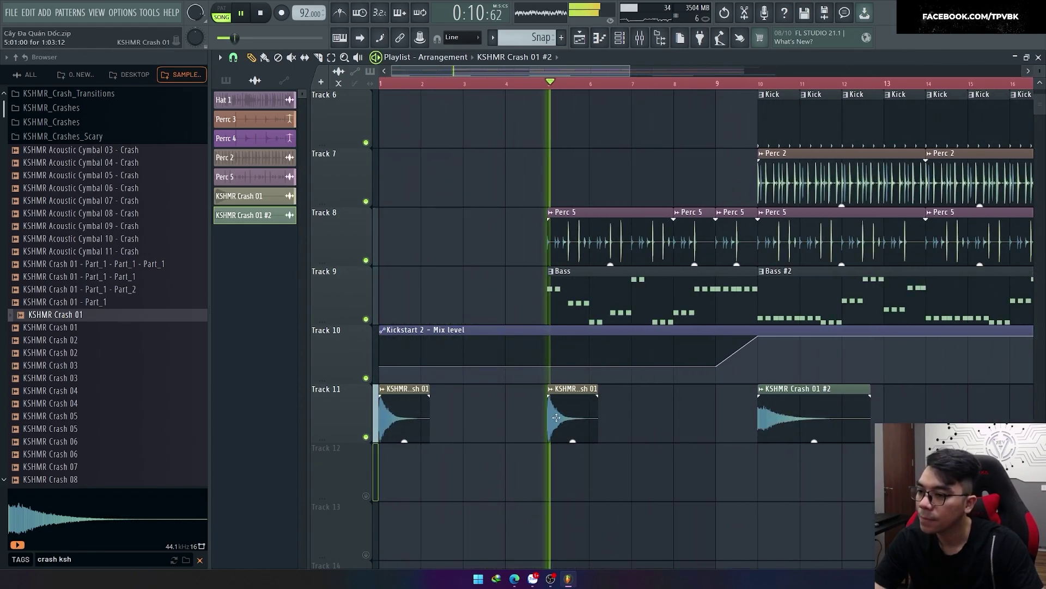
double_click(556, 418)
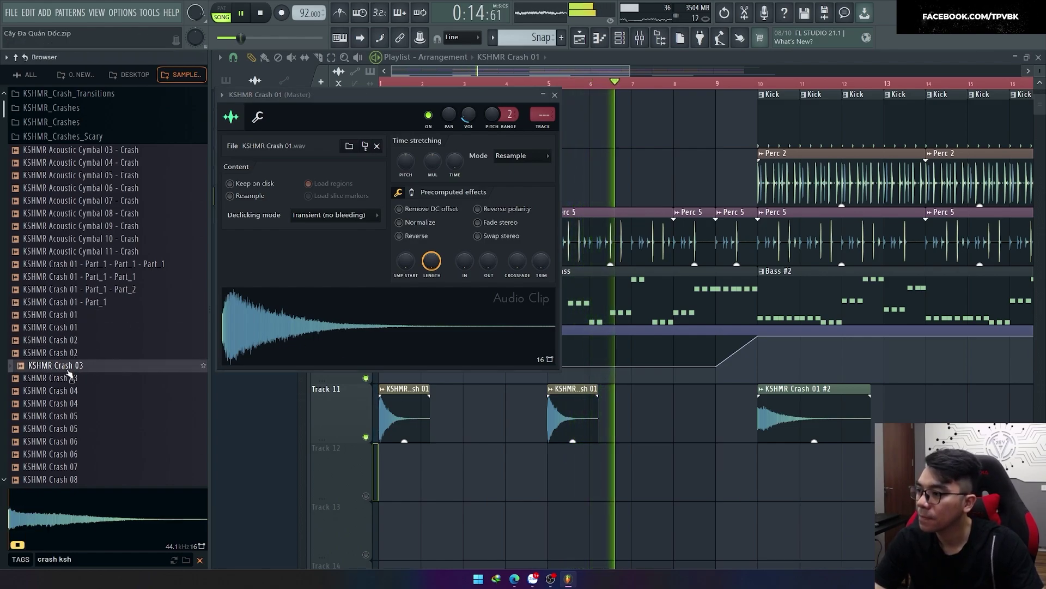
click(102, 291)
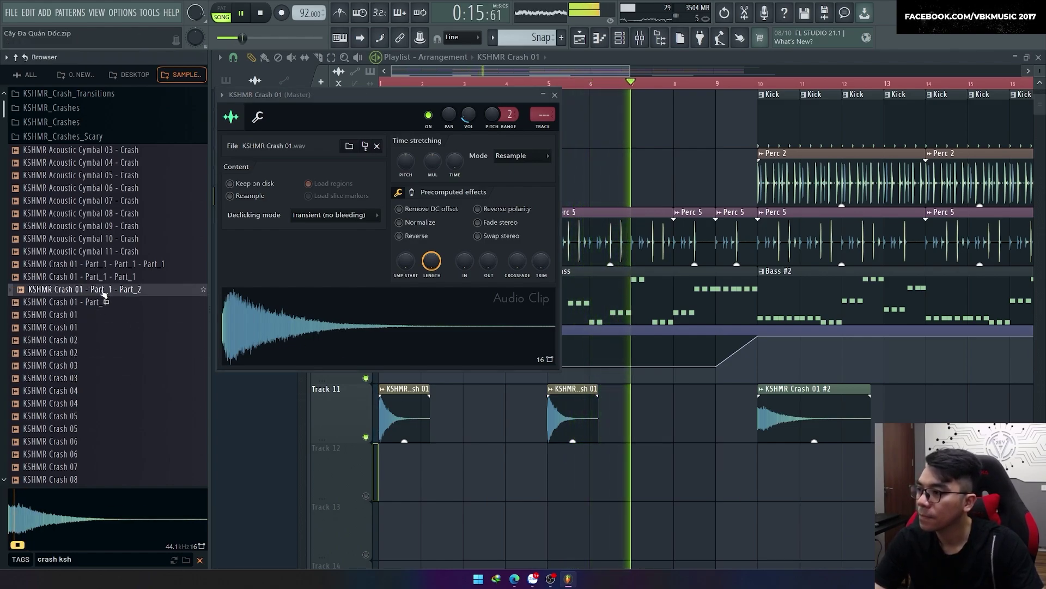
click(100, 266)
drag(100, 266, 735, 475)
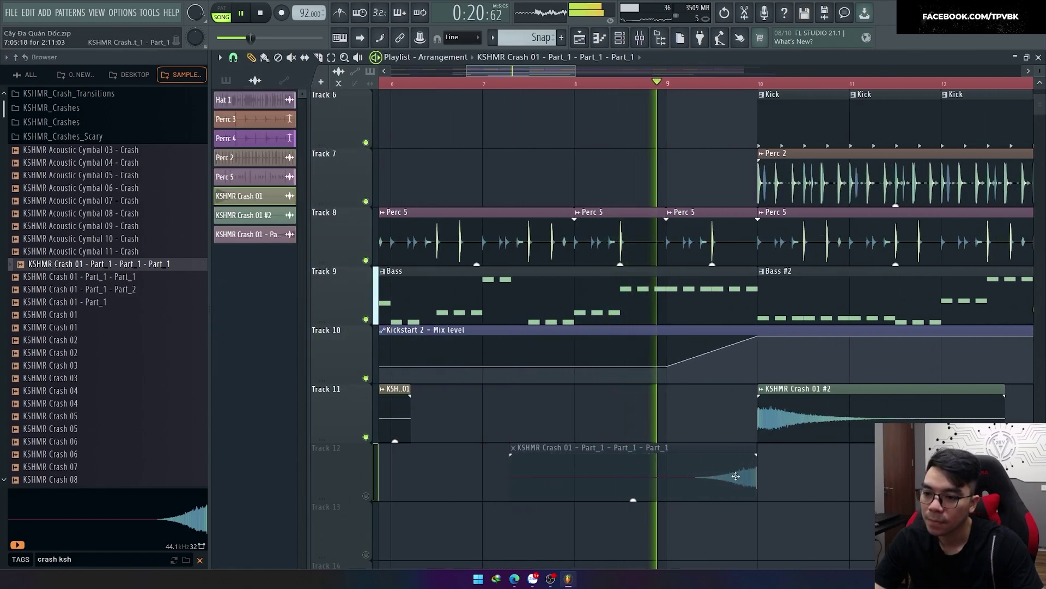
click(365, 495)
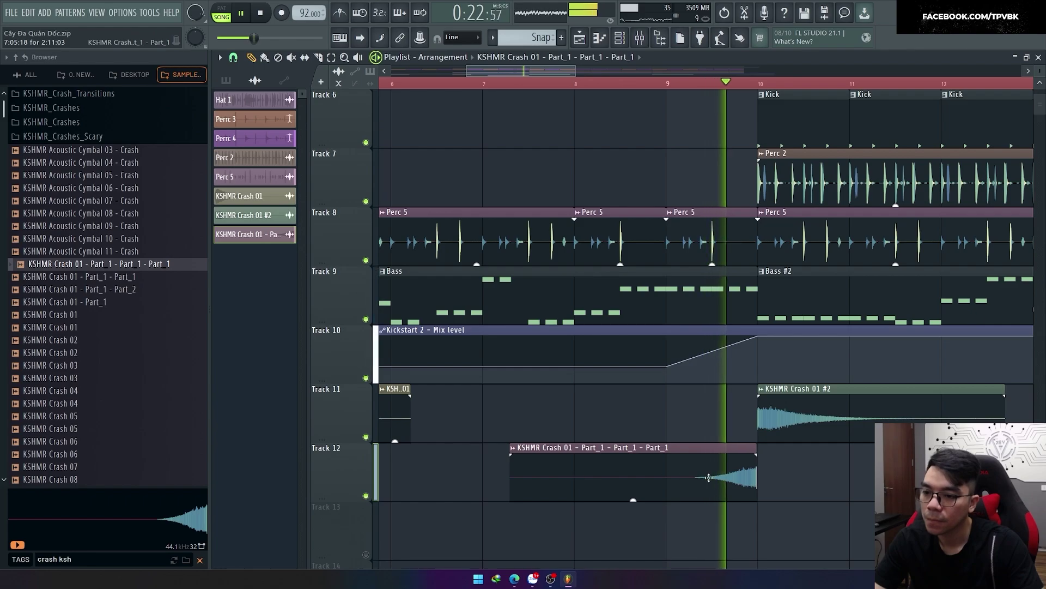
Open the reverse crash's channel settings, close them, and play back its transition into bar 10.
double_click(577, 479)
key(space)
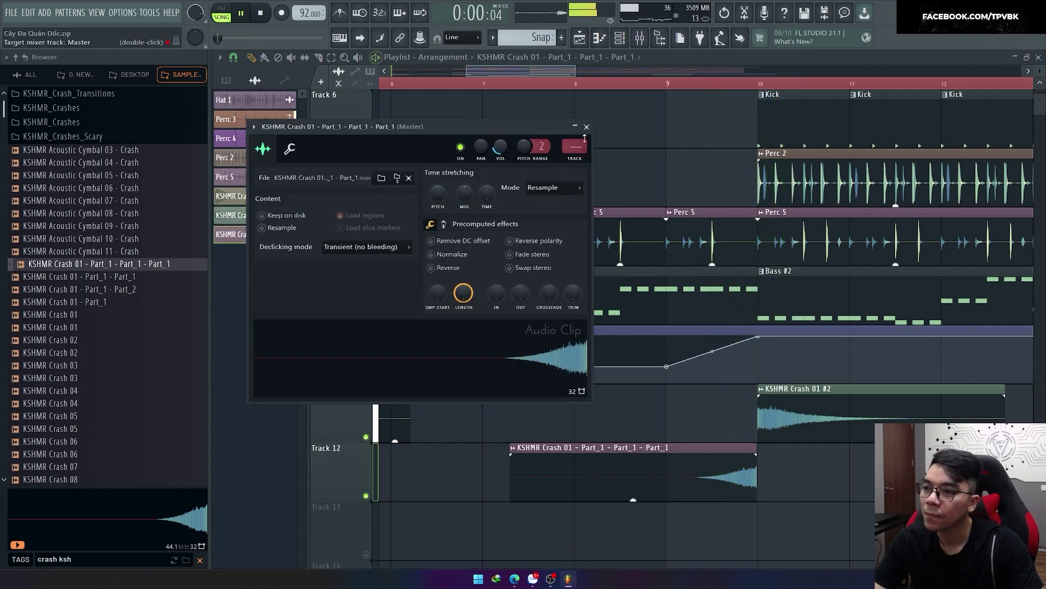
key(Escape)
key(space)
scroll(758, 479, up, 5)
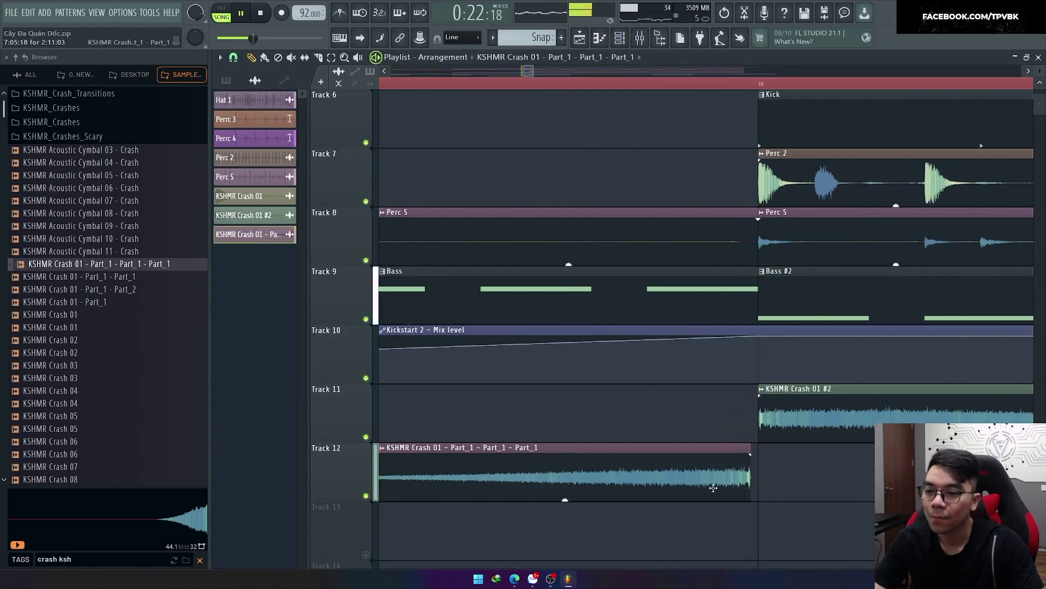
Copy the reverse crash on Track 12 to end at bars 18 and 24, and add a KSHMR Crash 01 #2 clip at bar 24.
scroll(670, 487, down, 6)
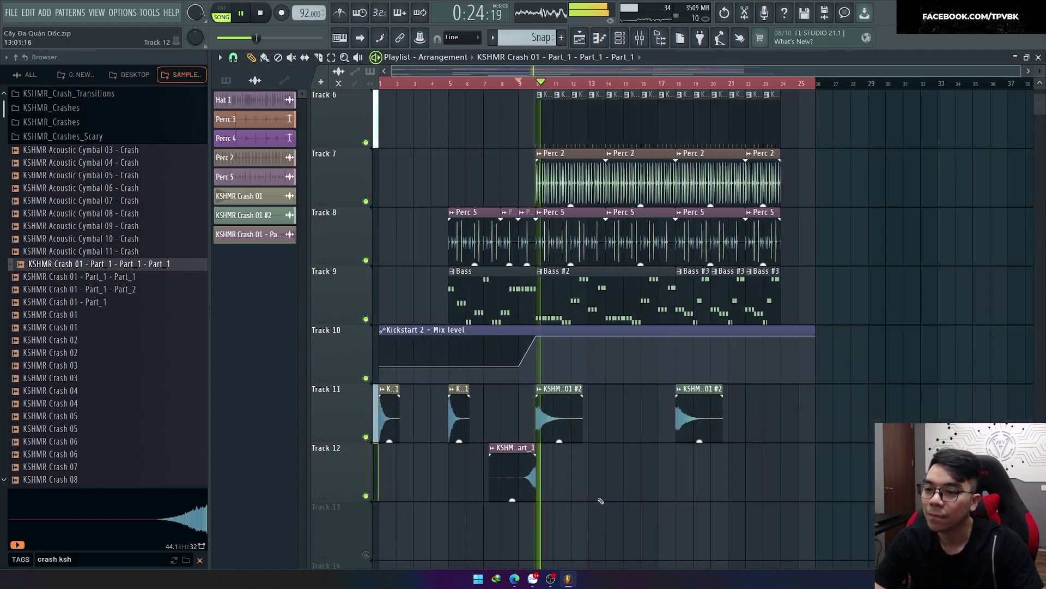
scroll(760, 493, down, 3)
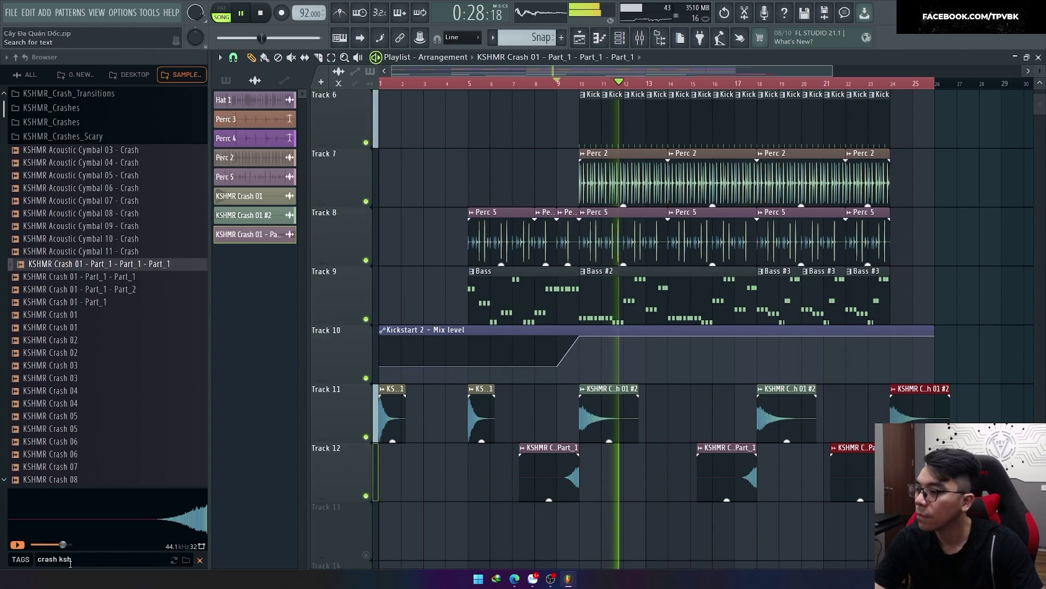
click(70, 560)
text(moom)
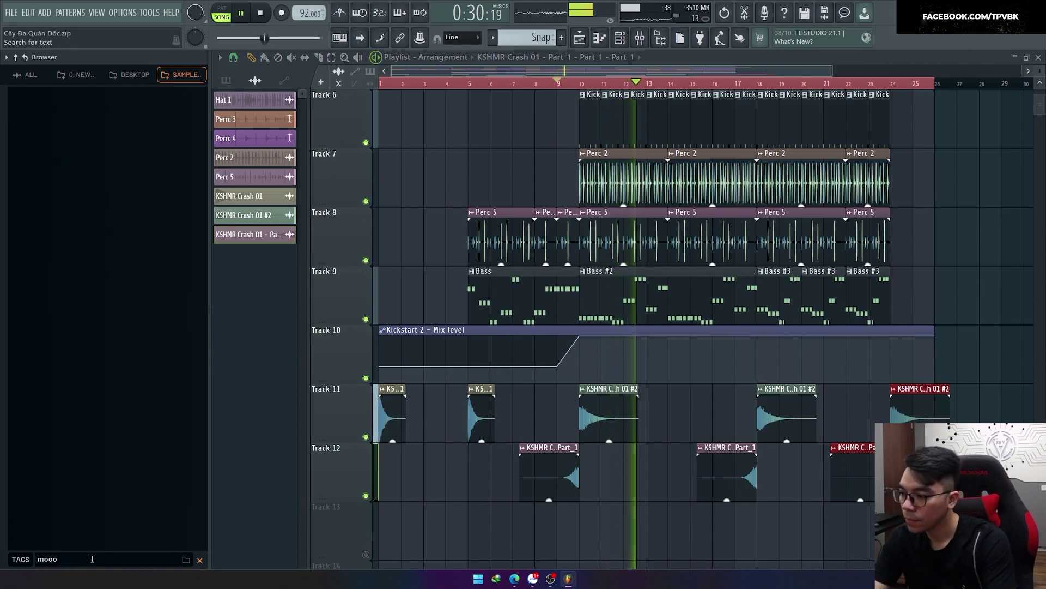
text( fill)
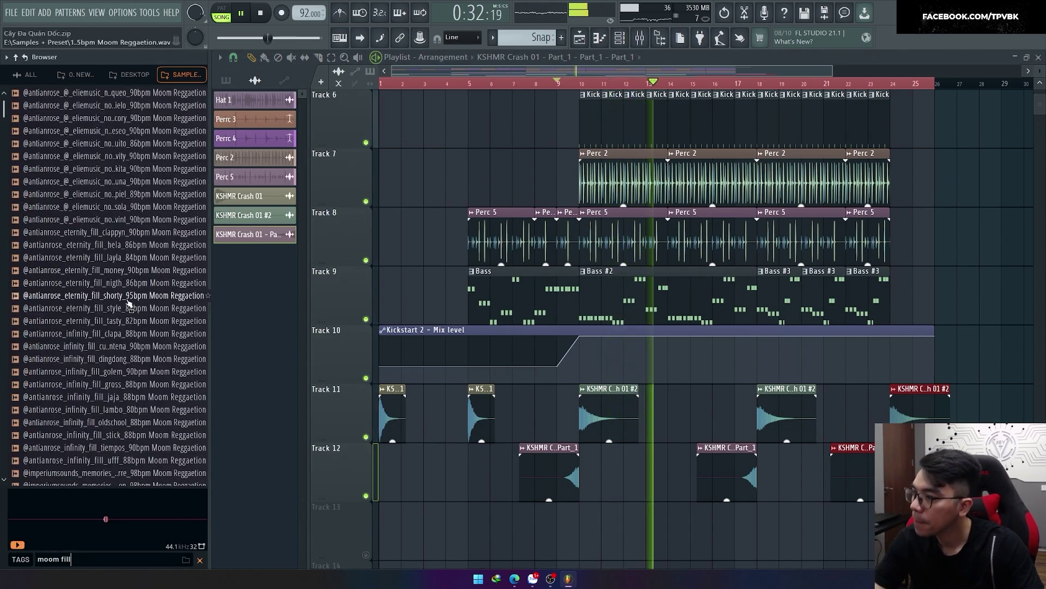
key(space)
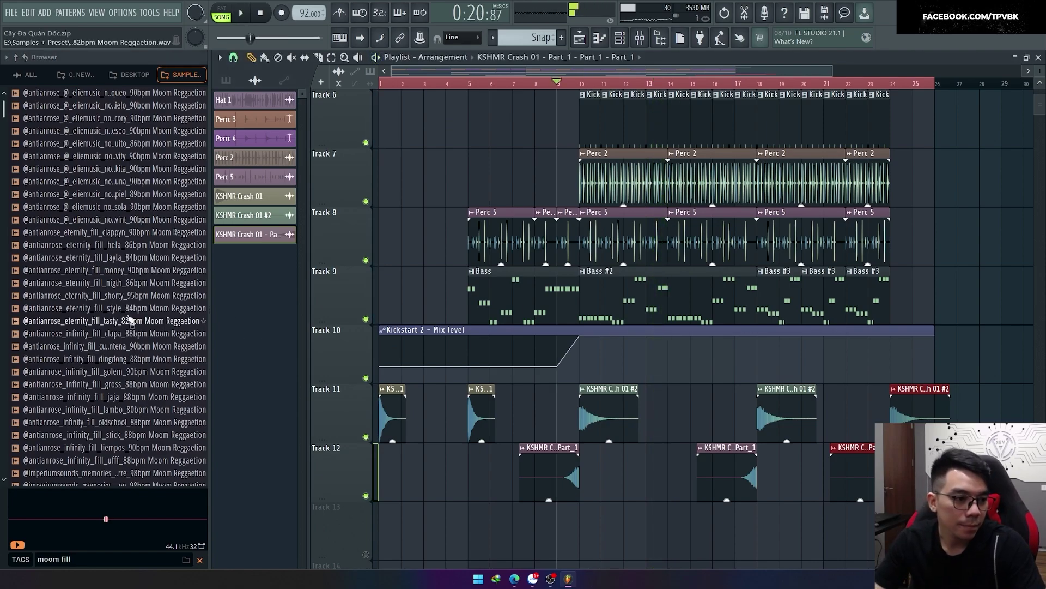
click(129, 309)
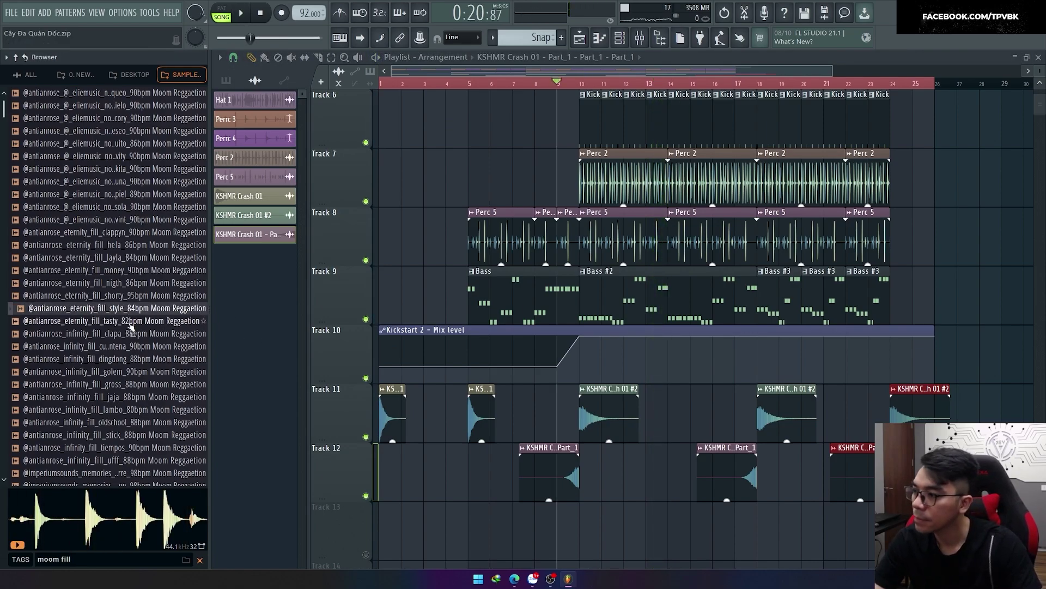
drag(129, 308, 561, 532)
Set the playlist's snap resolution to Step for positioning the drum fill near bar 10.
scroll(561, 532, up, 4)
click(233, 57)
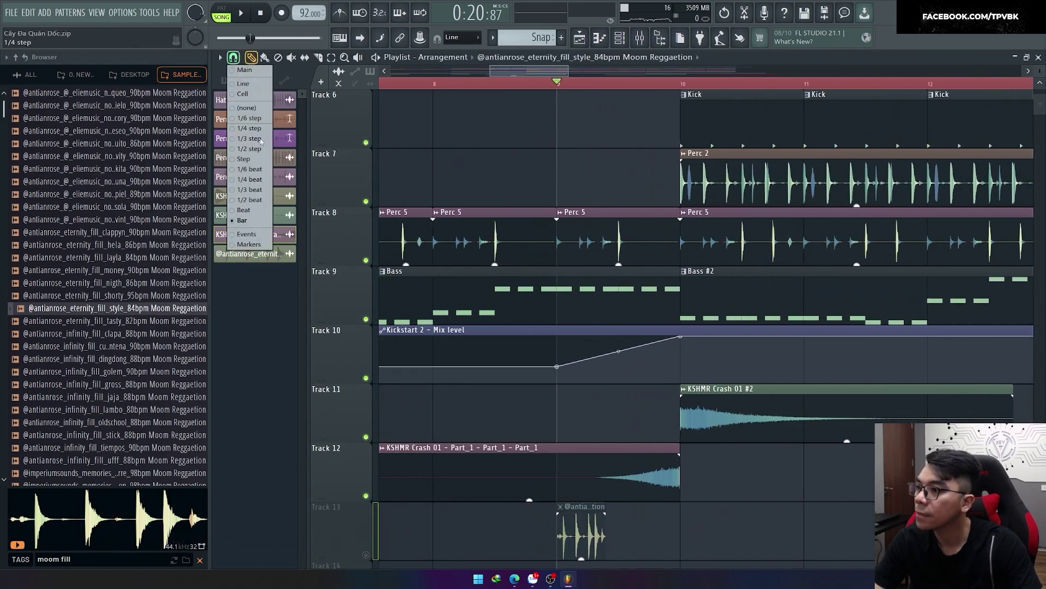
click(260, 159)
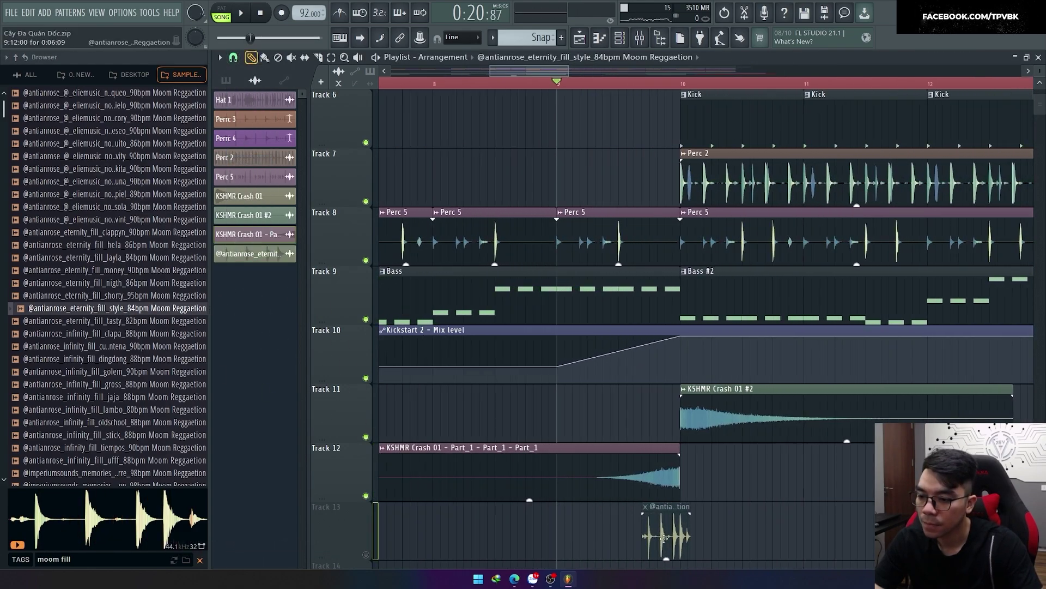
Autodetect the tempo of the eternity_fill_style clip and enter its own tempo, 84 BPM, manually.
scroll(664, 537, up, 3)
double_click(633, 536)
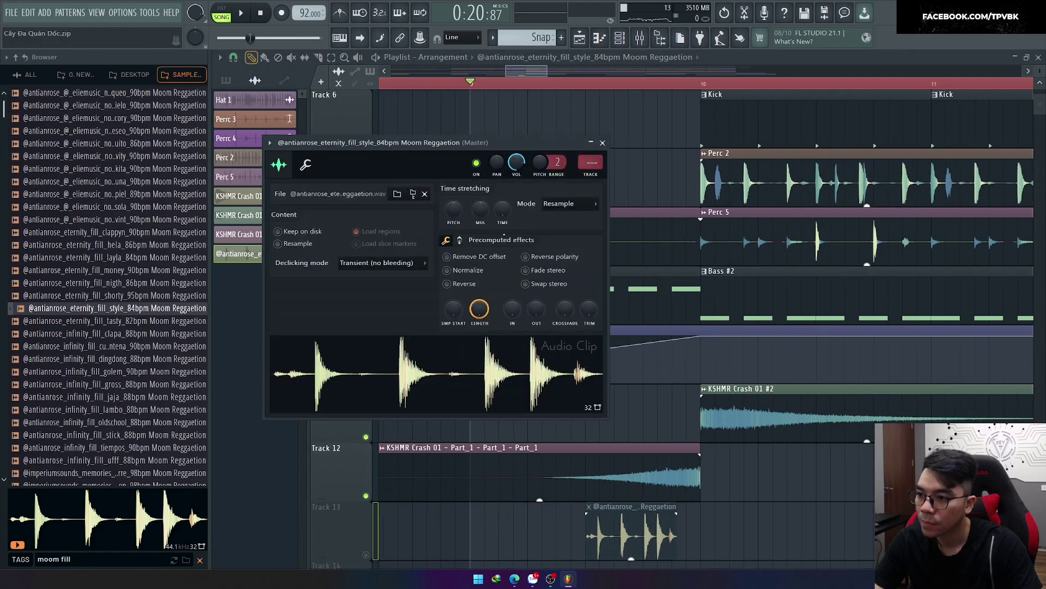
click(566, 203)
click(574, 293)
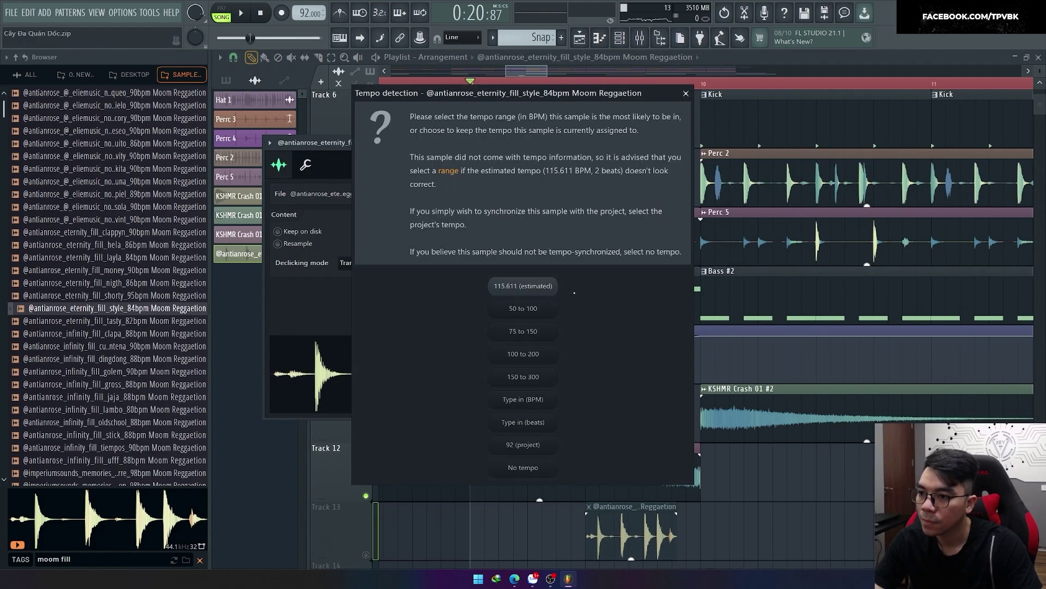
click(523, 400)
text(8)
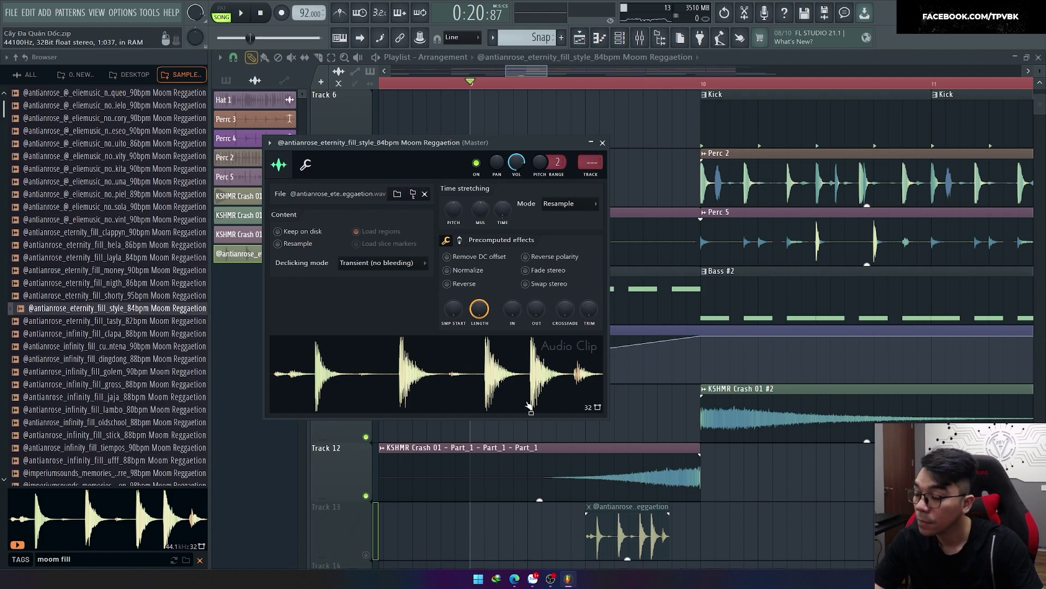
Move the style fill to the end of bar 9, adjusting its start by ear, and unmute Track 13.
drag(636, 539, 684, 542)
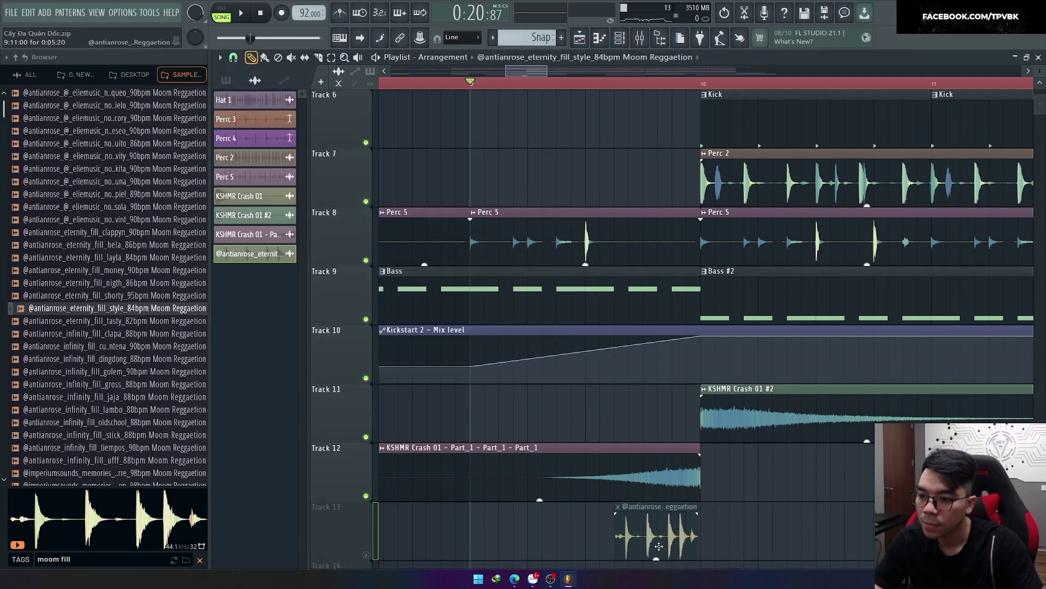
scroll(659, 546, up, 2)
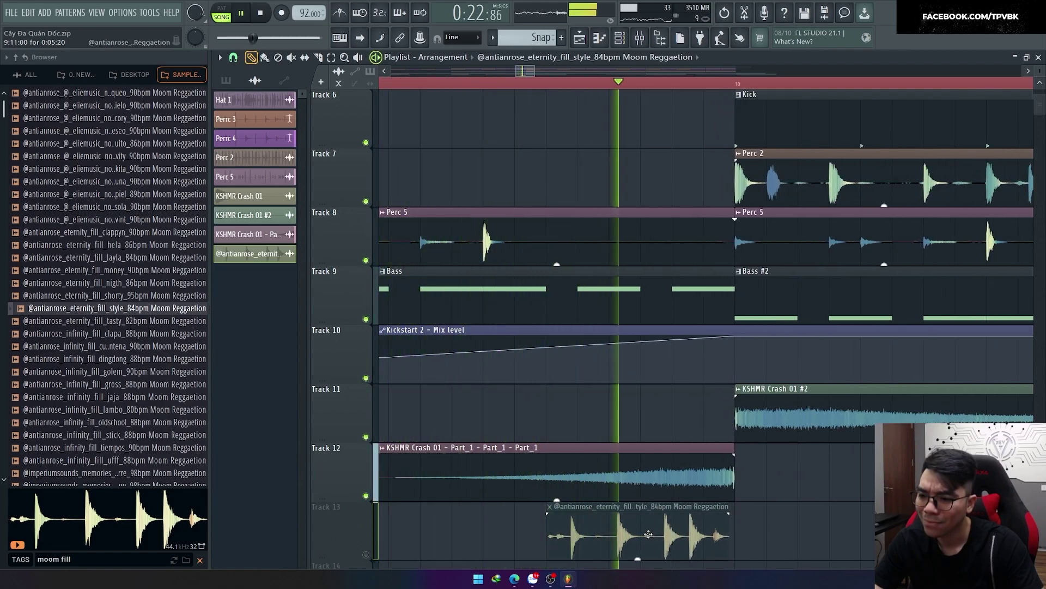
key(space)
scroll(670, 529, up, 3)
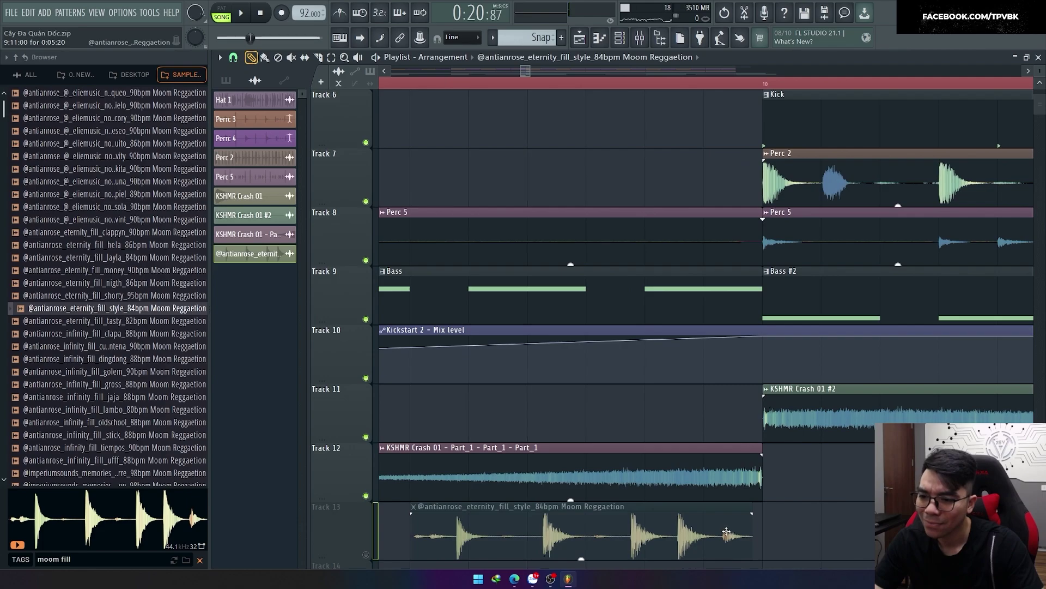
drag(727, 532, 711, 532)
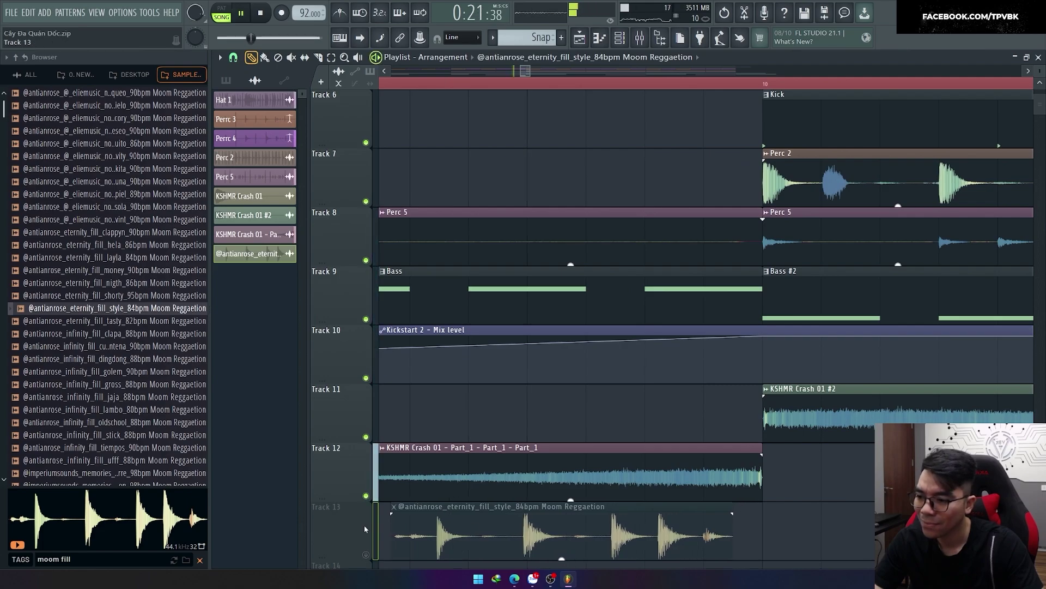
click(365, 554)
scroll(545, 531, down, 3)
Rerun tempo autodetection for the style fill with a manually entered BPM and play back the transition.
double_click(572, 531)
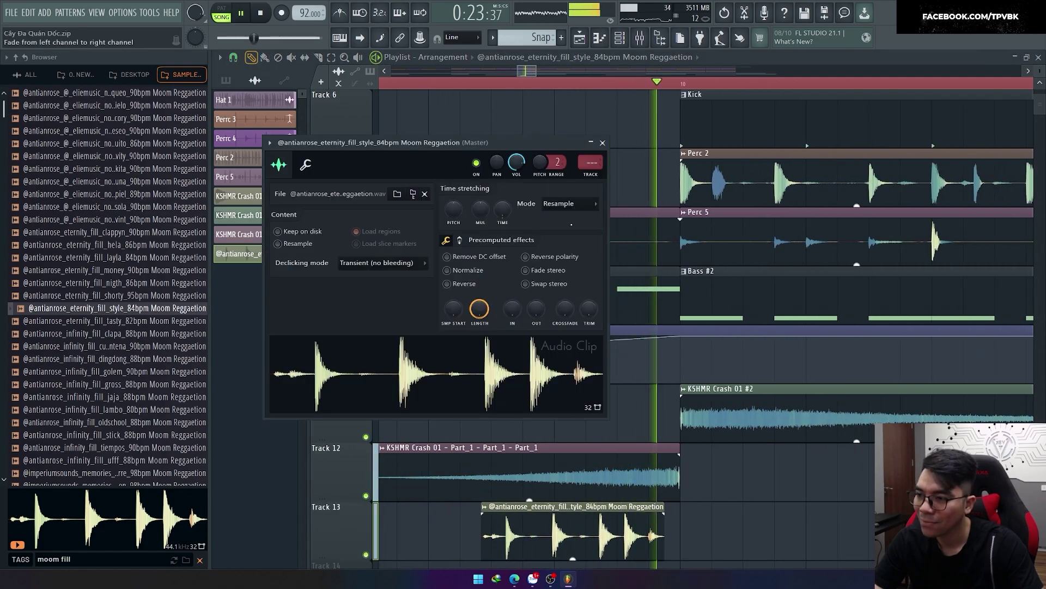
key(space)
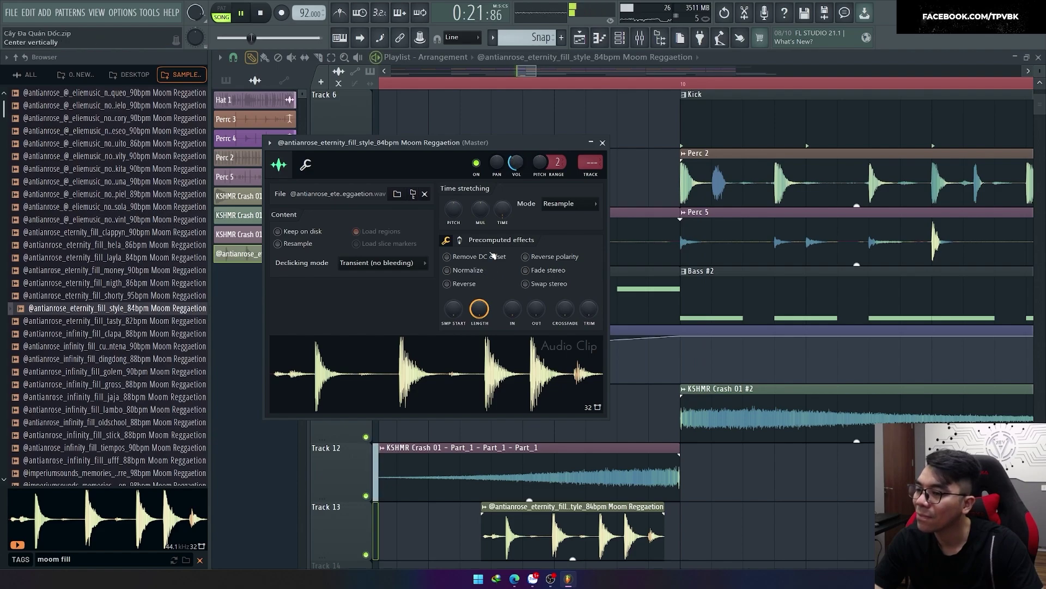
click(569, 204)
click(563, 333)
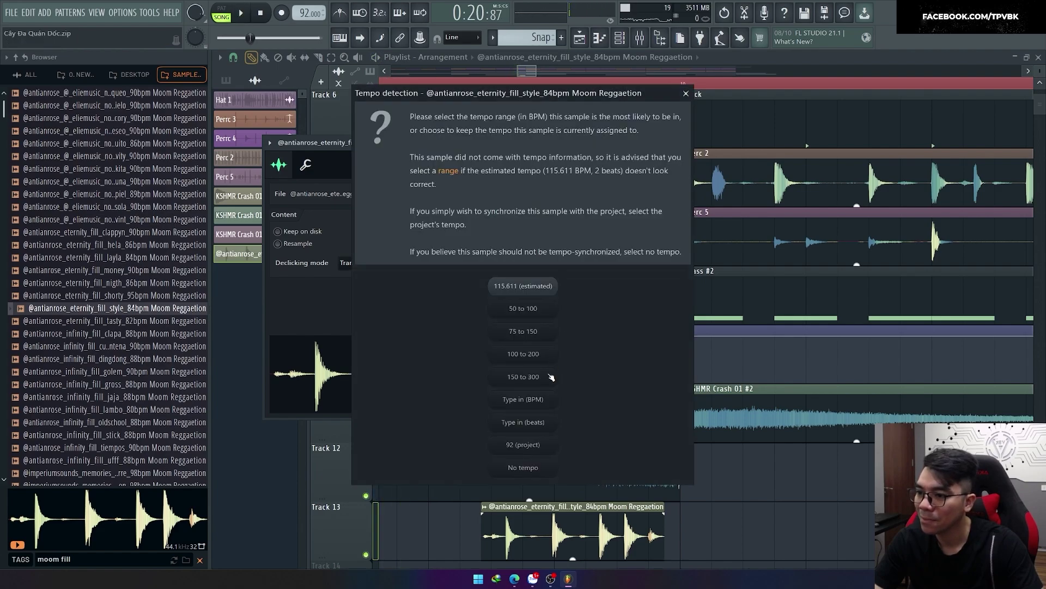
click(545, 400)
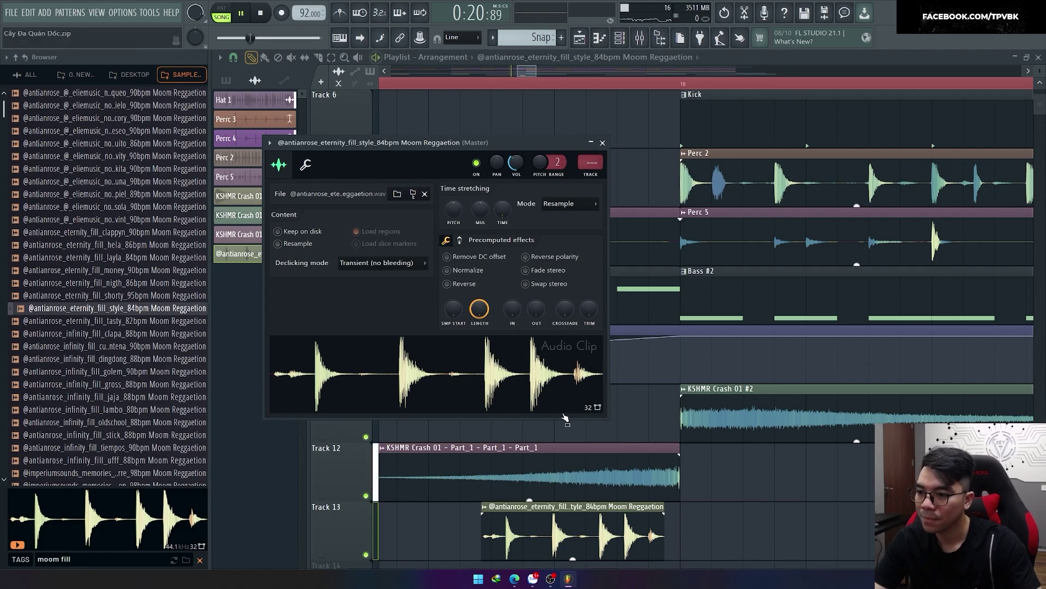
click(598, 516)
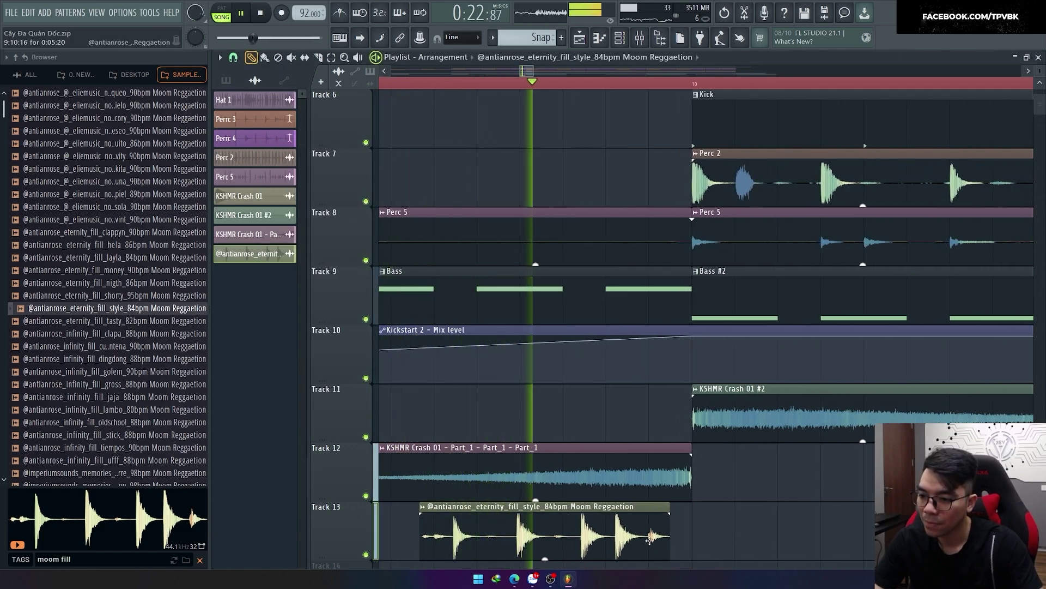
Nudge the style fill back and forth before bar 10 during playback, leaving it at 9:11:05.
drag(652, 539, 668, 540)
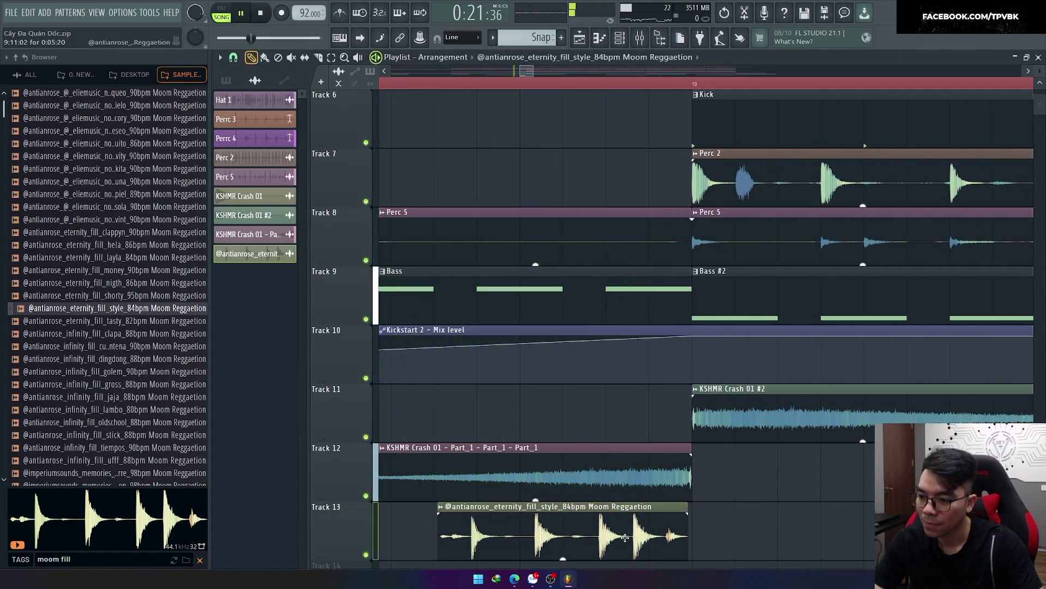
mouse_move(566, 530)
mouse_down()
mouse_move(523, 530)
mouse_move(554, 529)
mouse_up()
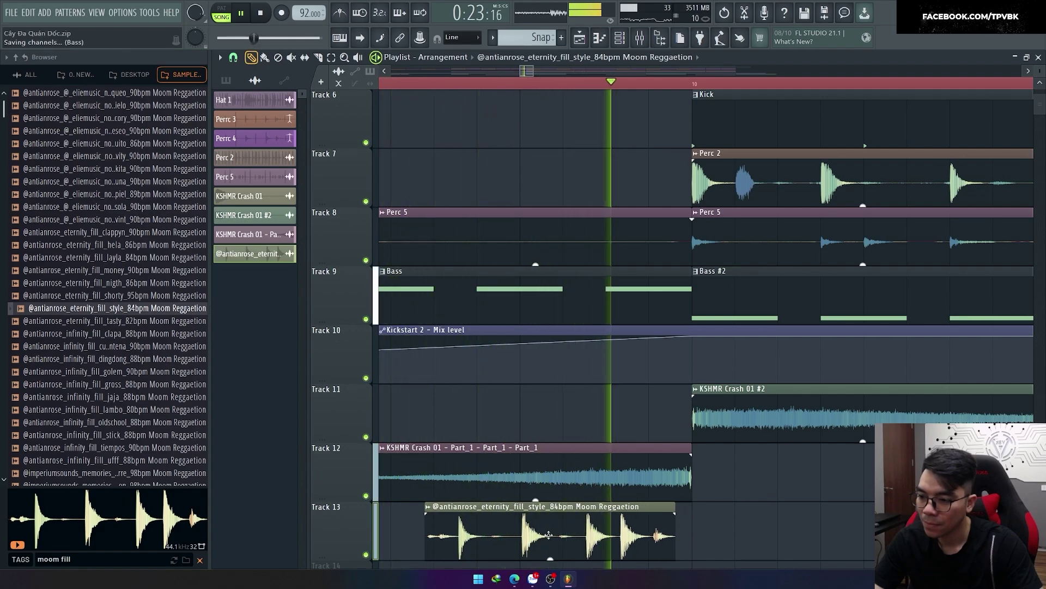
key(space)
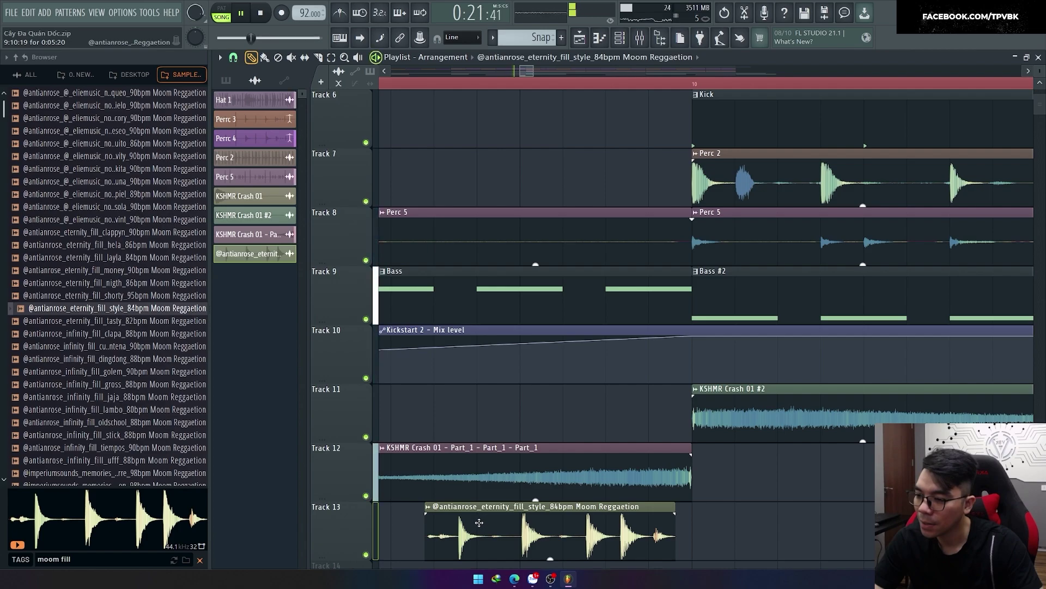
drag(479, 522, 499, 531)
scroll(479, 527, up, 3)
scroll(500, 529, down, 3)
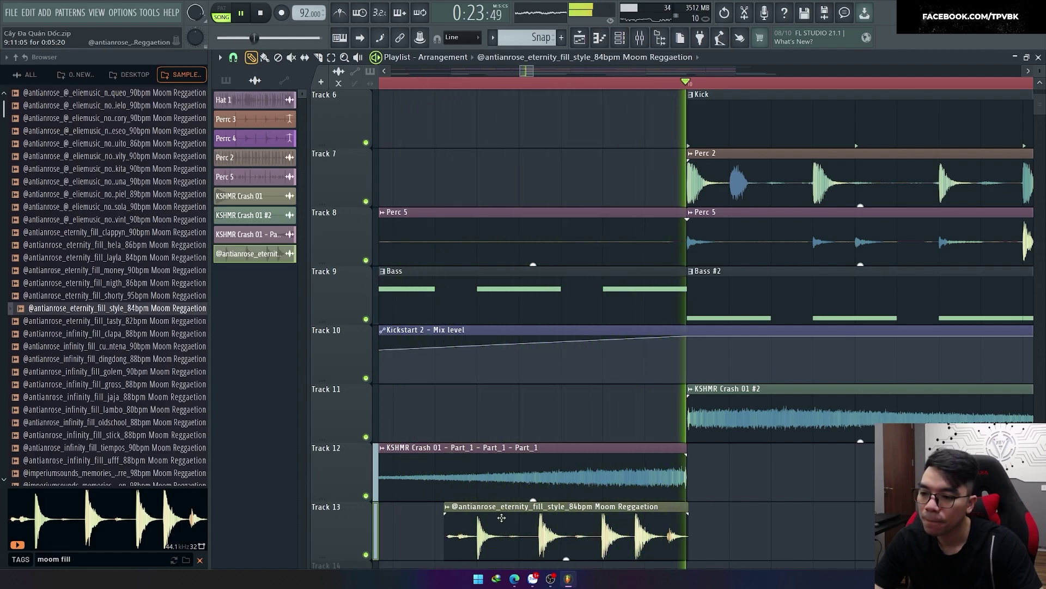
key(space)
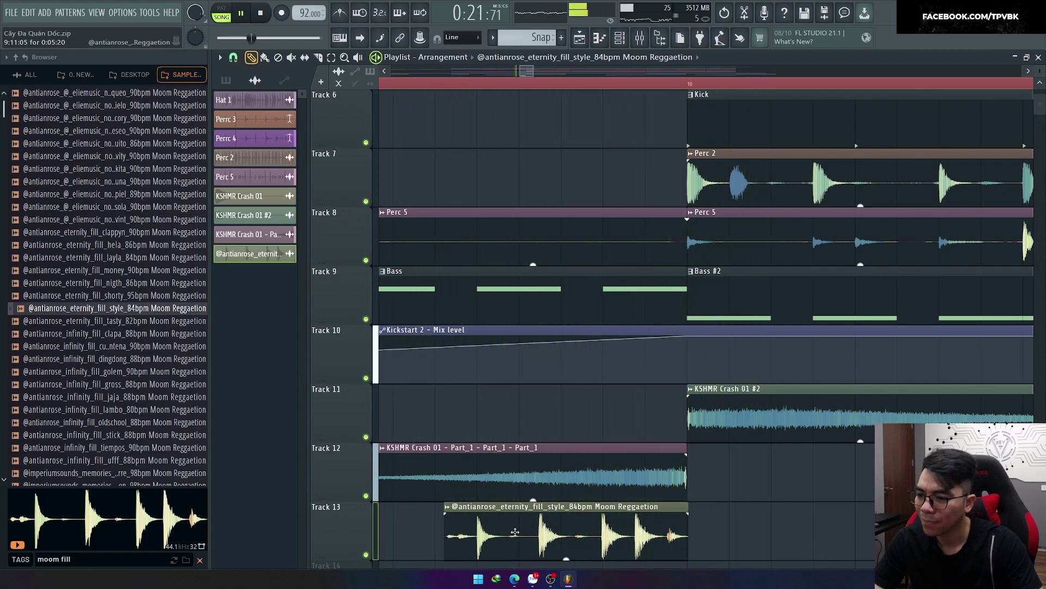
double_click(515, 531)
key(space)
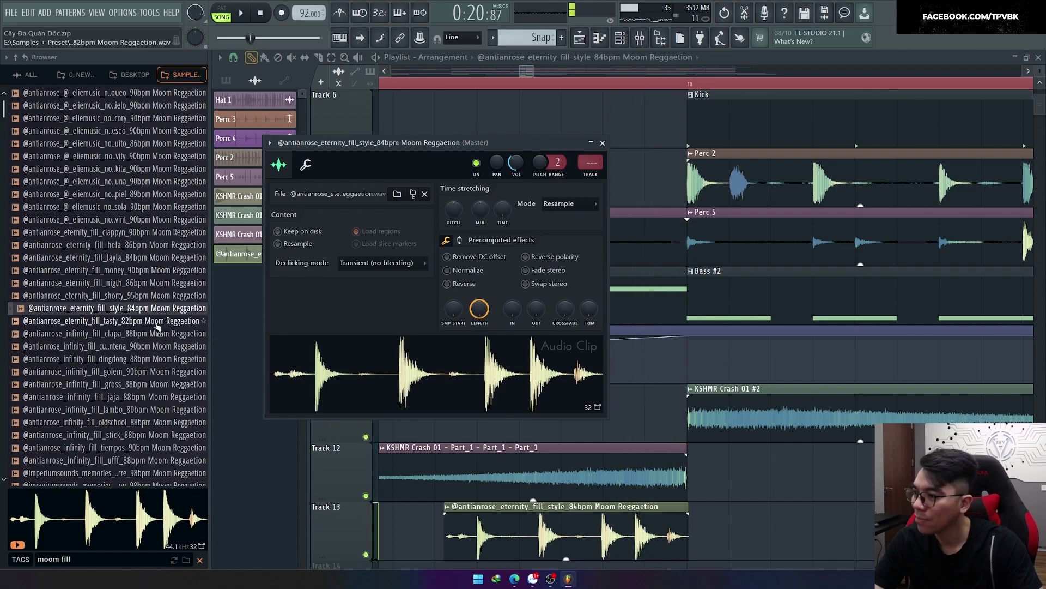
click(156, 321)
click(153, 347)
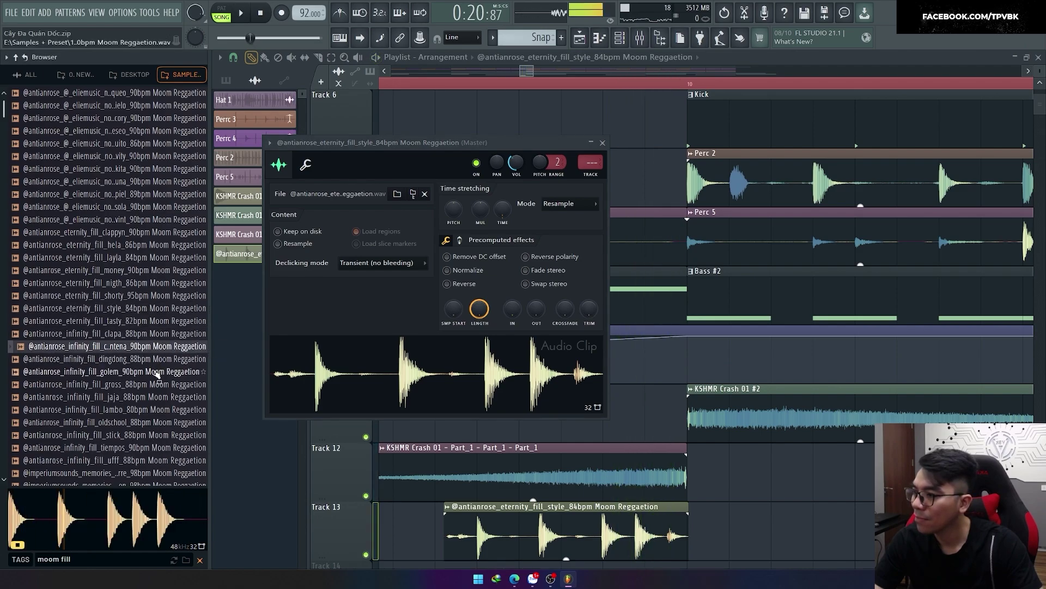
click(156, 384)
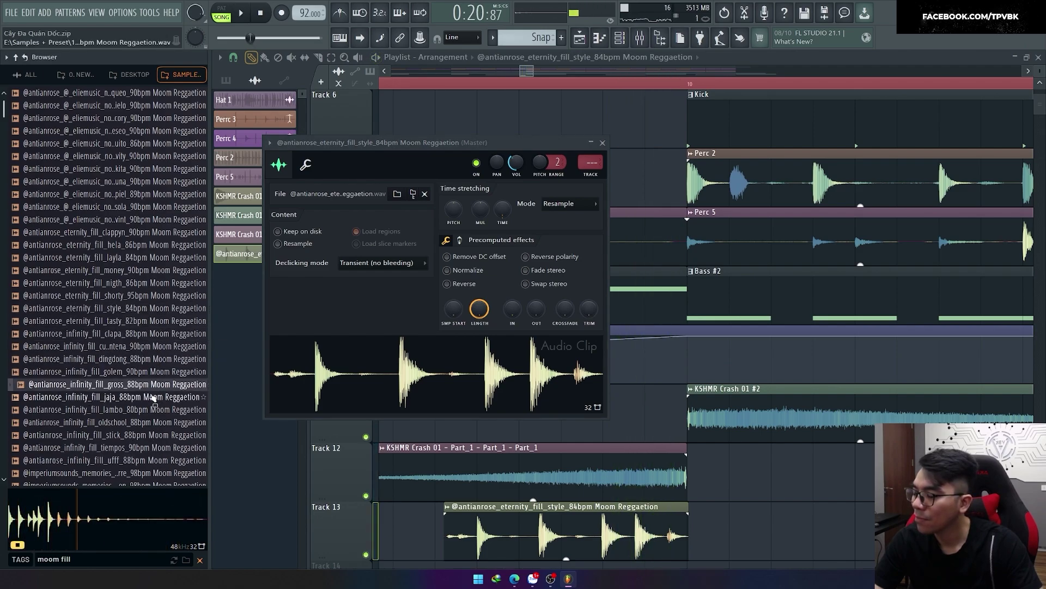
drag(154, 388, 442, 532)
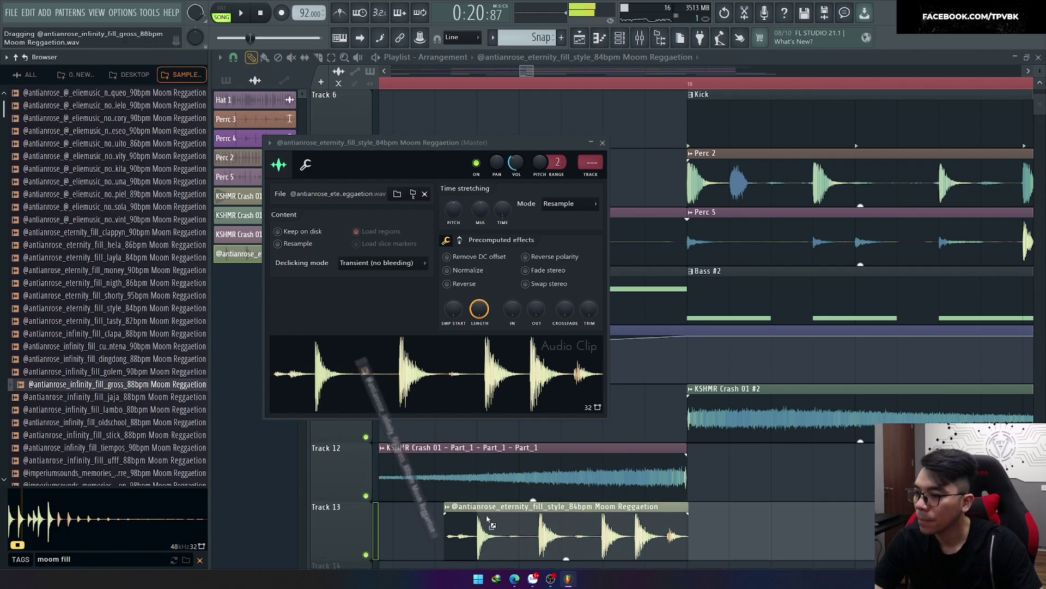
Position the gross fill to start halfway through bar 9, play back the transition, and open the clip's channel settings.
drag(507, 530, 573, 532)
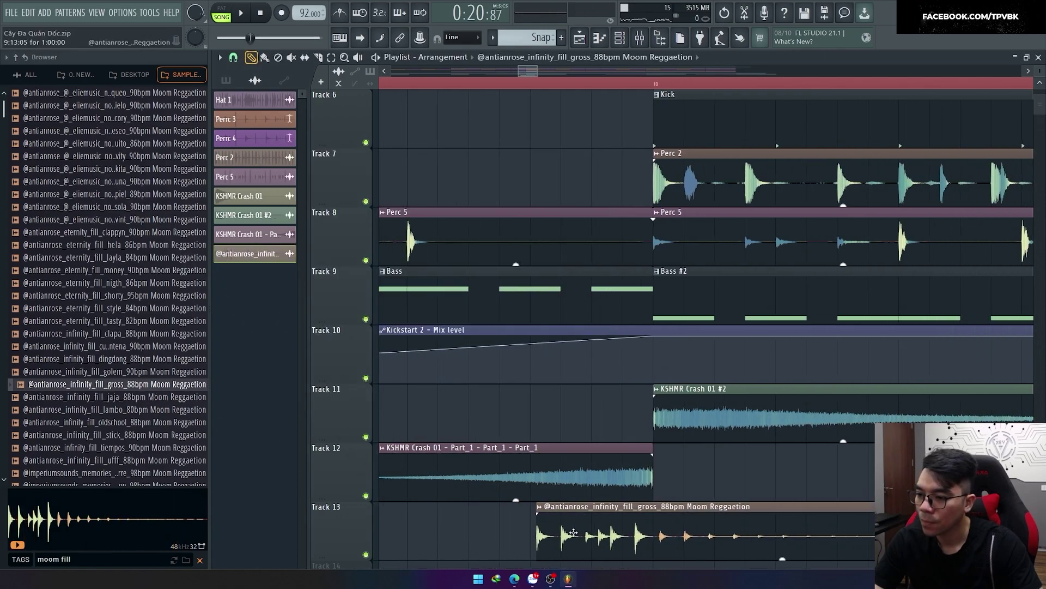
scroll(551, 535, up, 2)
scroll(480, 521, down, 5)
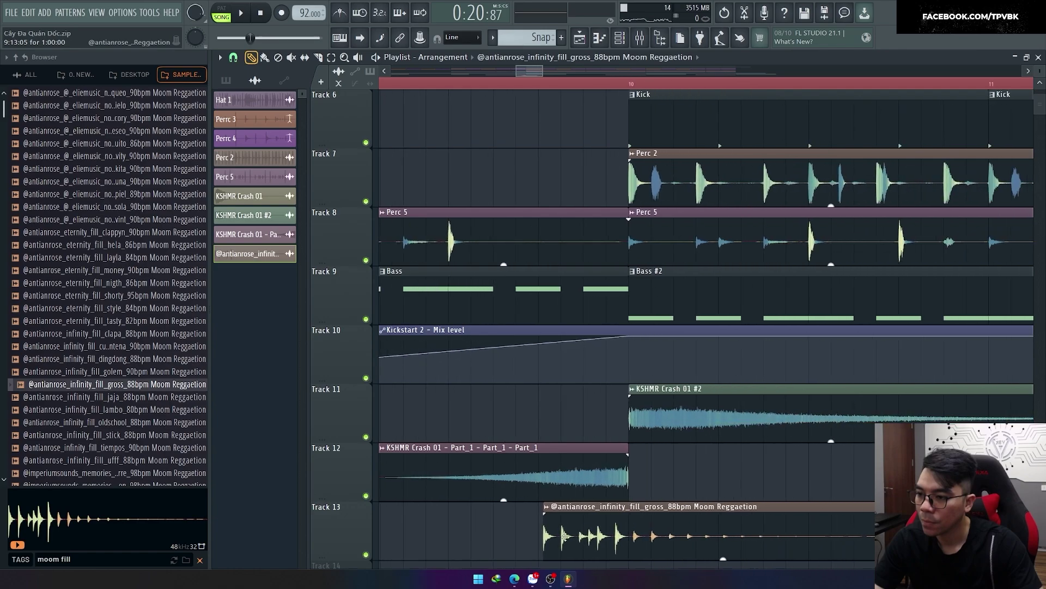
scroll(467, 516, down, 4)
scroll(545, 535, up, 4)
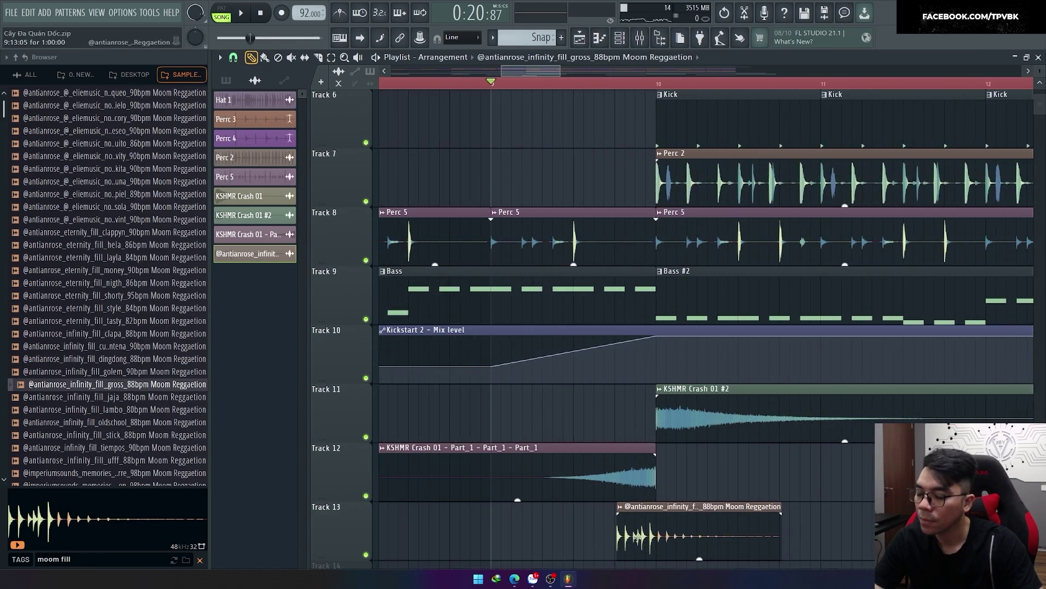
drag(662, 544, 620, 544)
scroll(584, 539, up, 2)
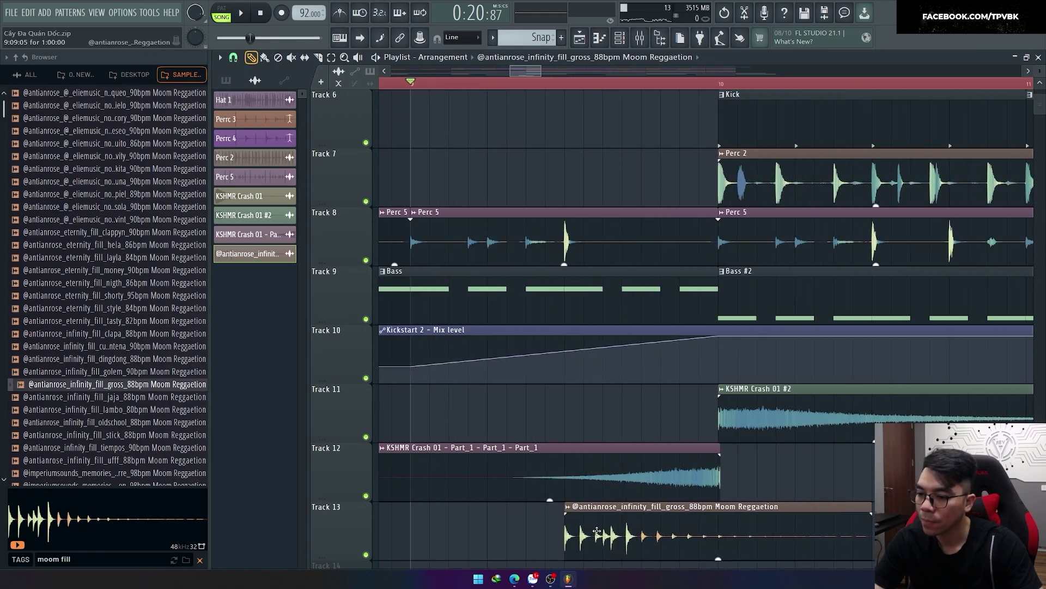
click(592, 530)
key(space)
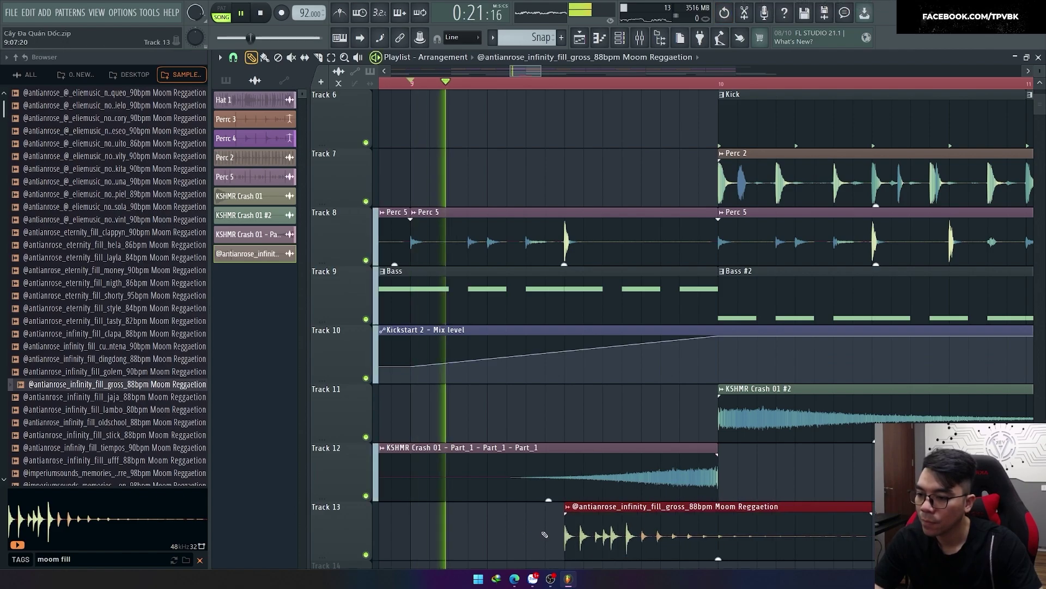
double_click(640, 535)
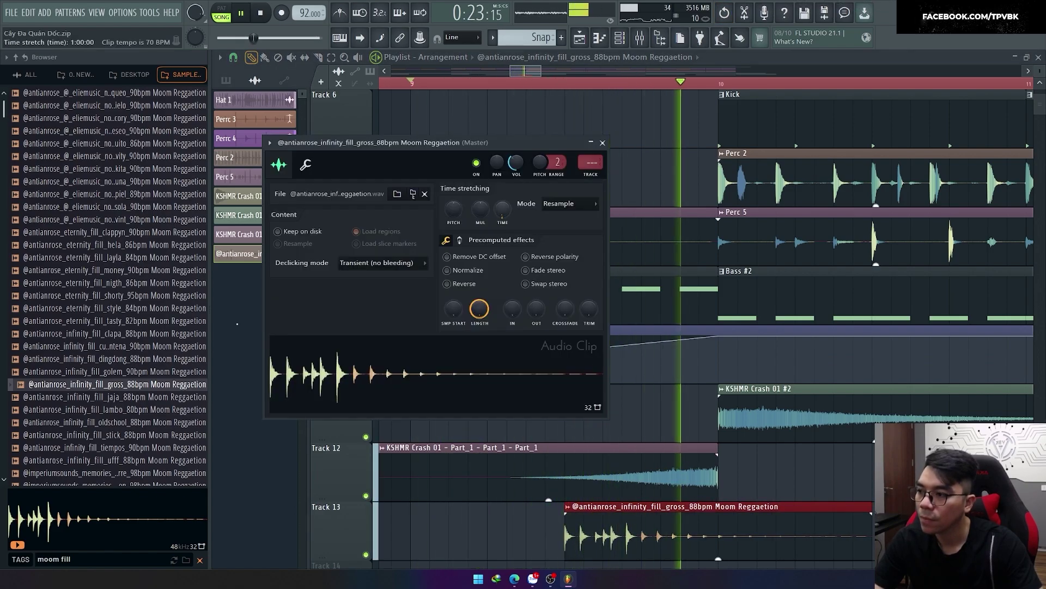
key(space)
click(163, 421)
scroll(166, 426, down, 2)
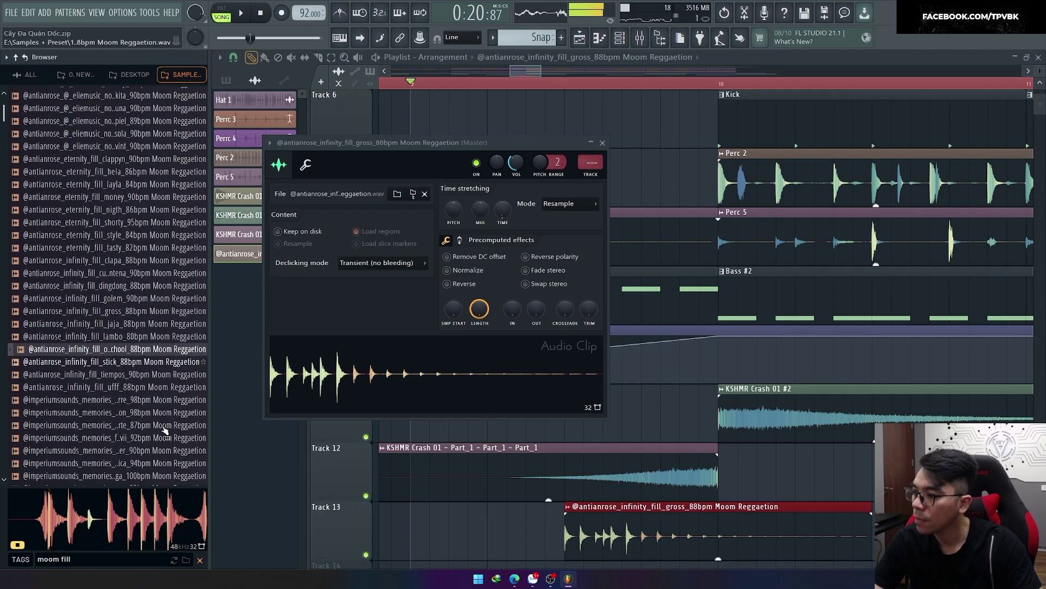
click(166, 387)
click(165, 409)
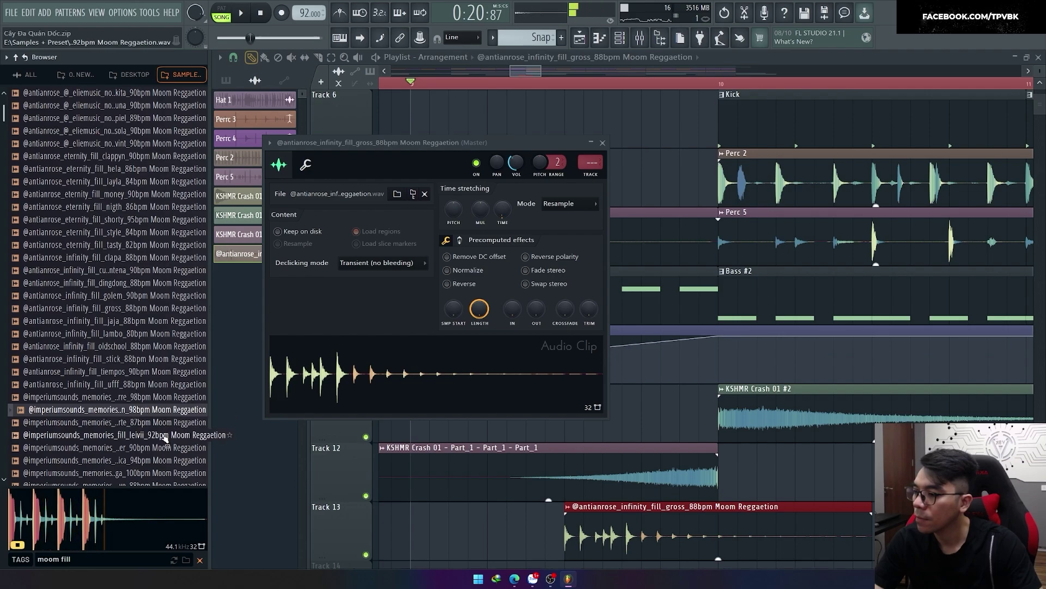
click(163, 411)
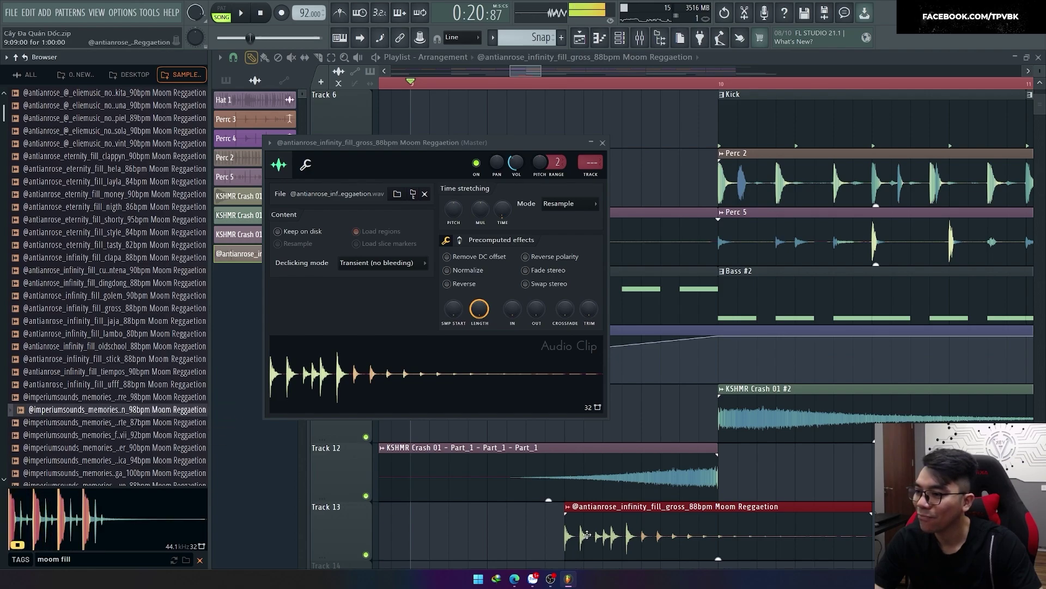
right_click(587, 535)
drag(164, 409, 609, 526)
drag(644, 525, 606, 525)
Autodetect the faraon fill's time-stretch tempo using the estimated value, and start playback of the transition.
double_click(606, 524)
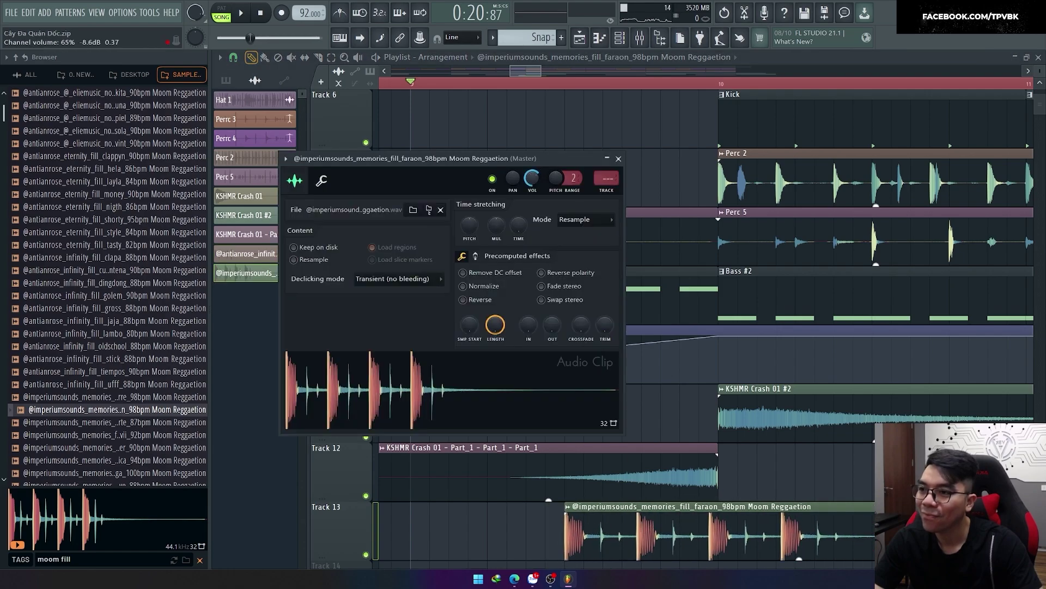
right_click(519, 226)
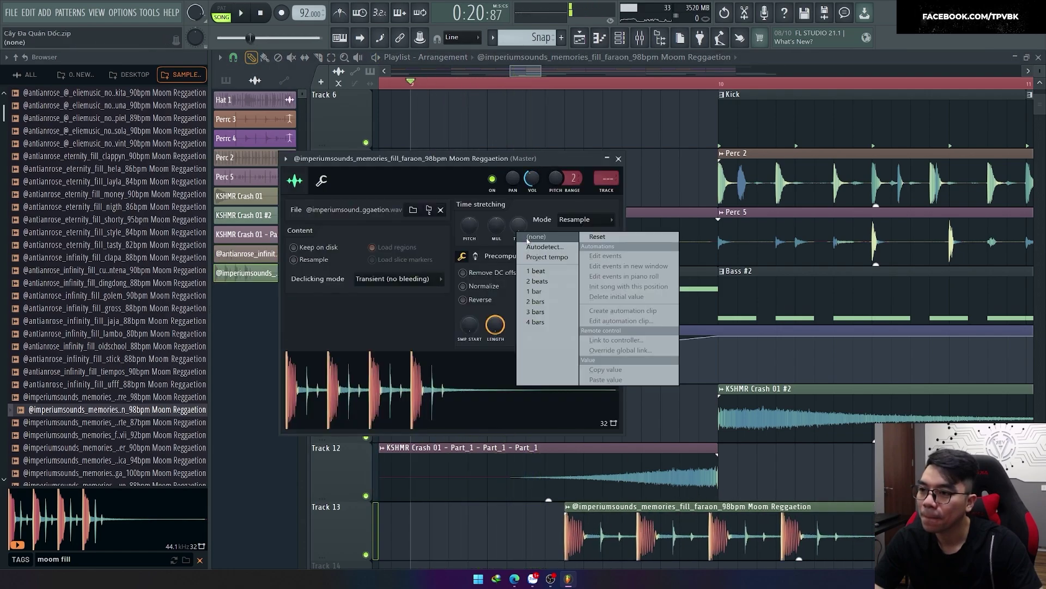
click(532, 248)
click(534, 288)
key(space)
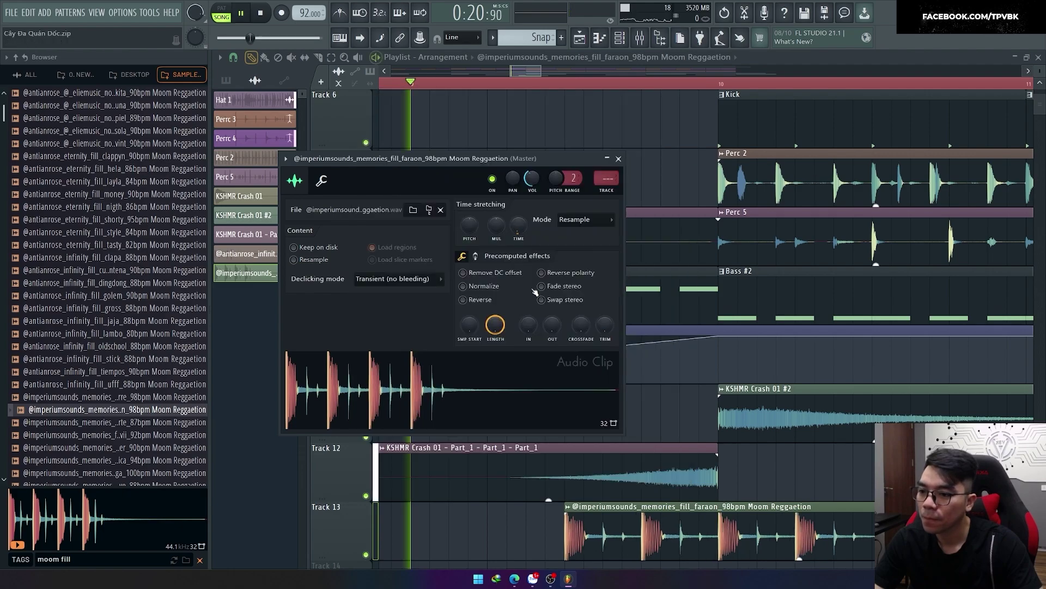
Set the faraon fill's time-stretching mode to Auto and play back the transition.
click(589, 227)
click(605, 240)
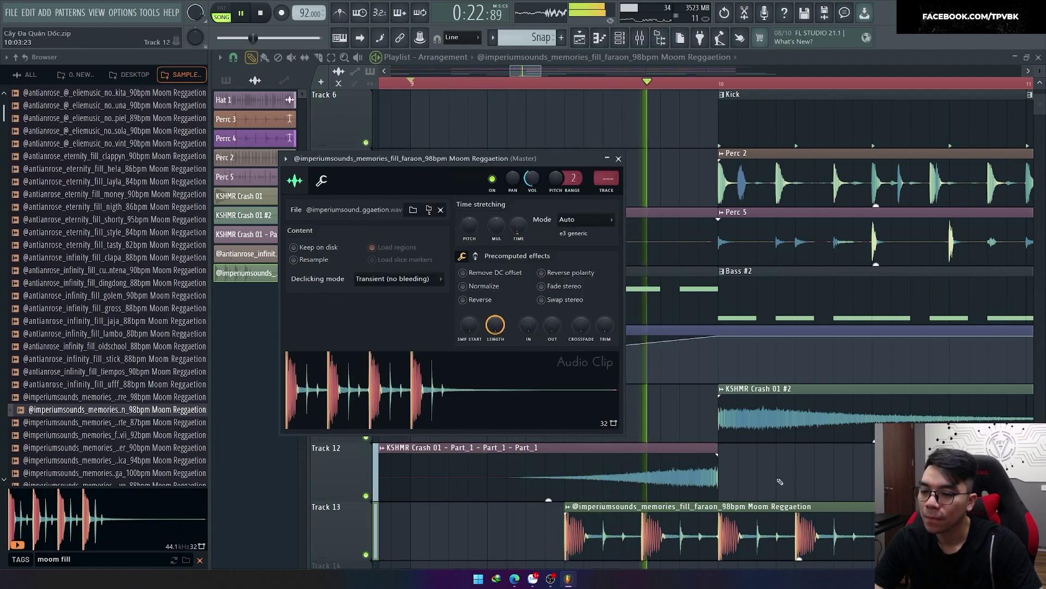
key(Escape)
key(space)
Close the faraon fill's channel settings and replay the transition from bar 9 into bar 10.
scroll(780, 482, down, 1)
drag(779, 482, 657, 475)
scroll(685, 477, down, 2)
double_click(586, 473)
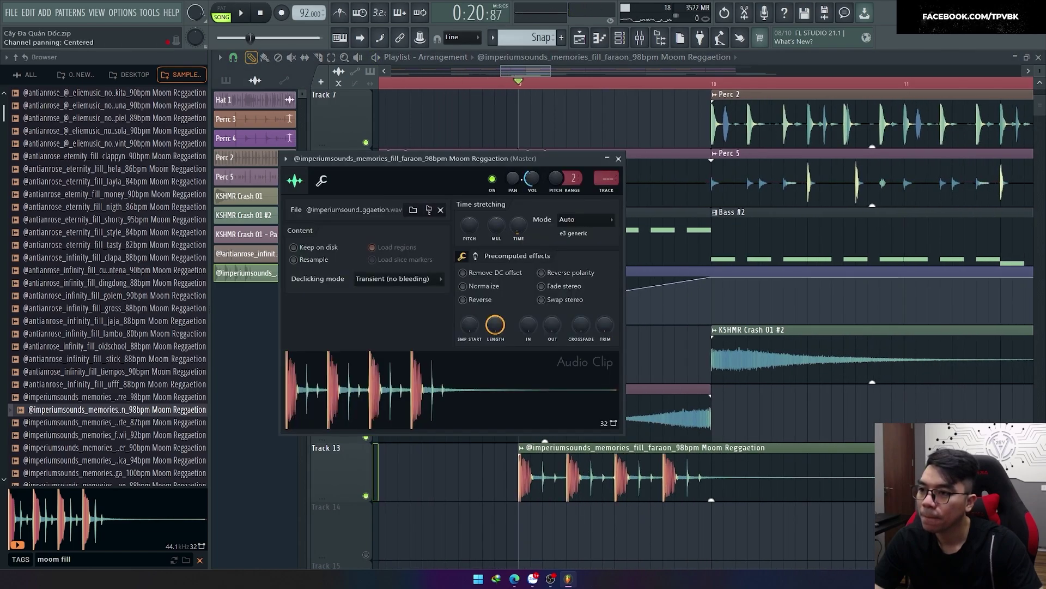
click(618, 159)
scroll(525, 293, up, 4)
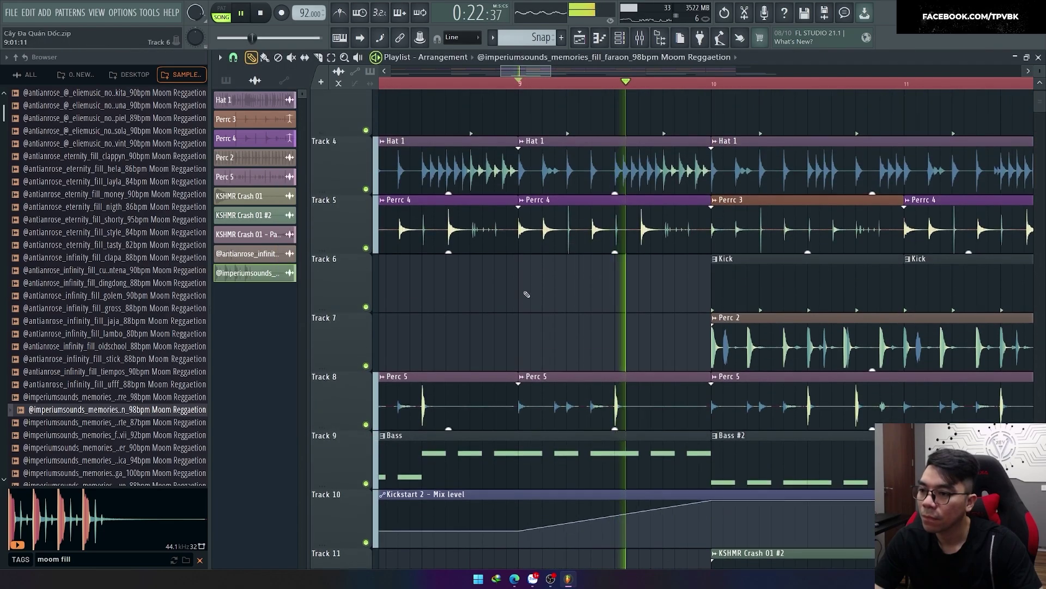
scroll(529, 301, down, 3)
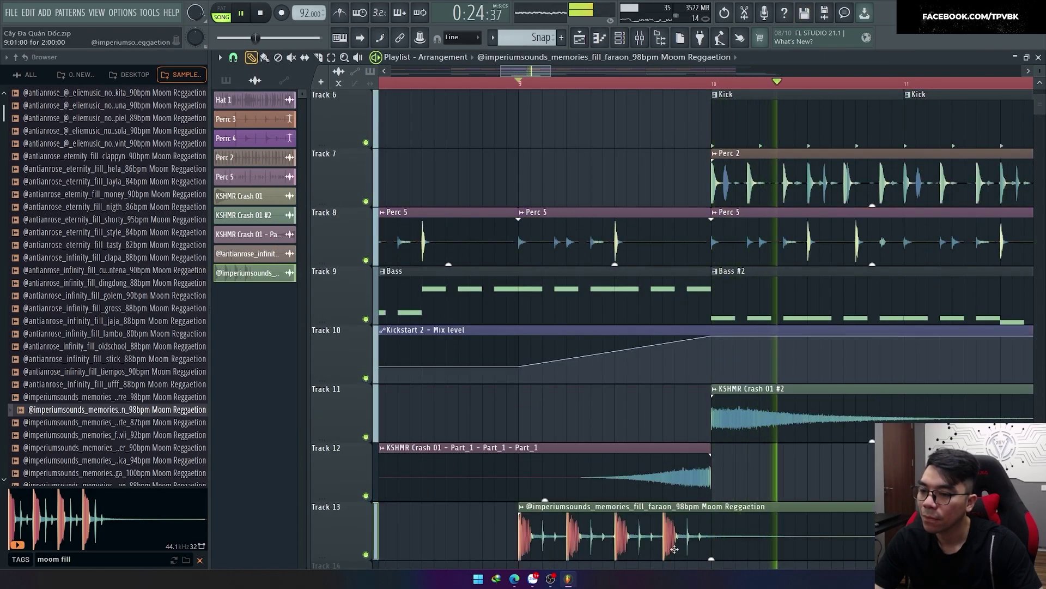
key(space)
Remove the faraon fill from Track 13 and audition other imperiumsounds and antianrose fill samples.
right_click(523, 510)
click(165, 424)
scroll(158, 381, down, 2)
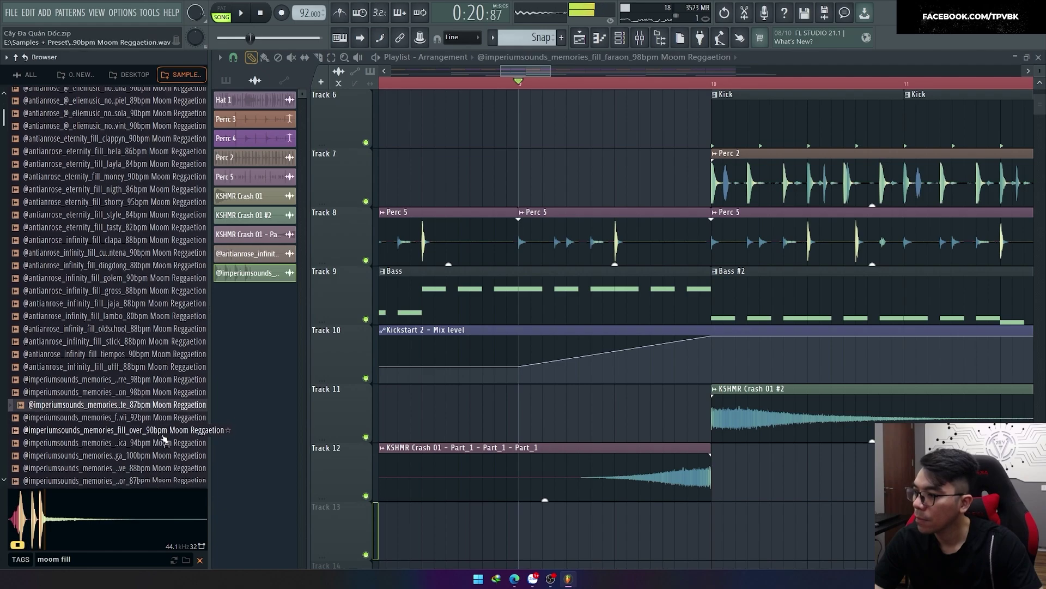
click(146, 359)
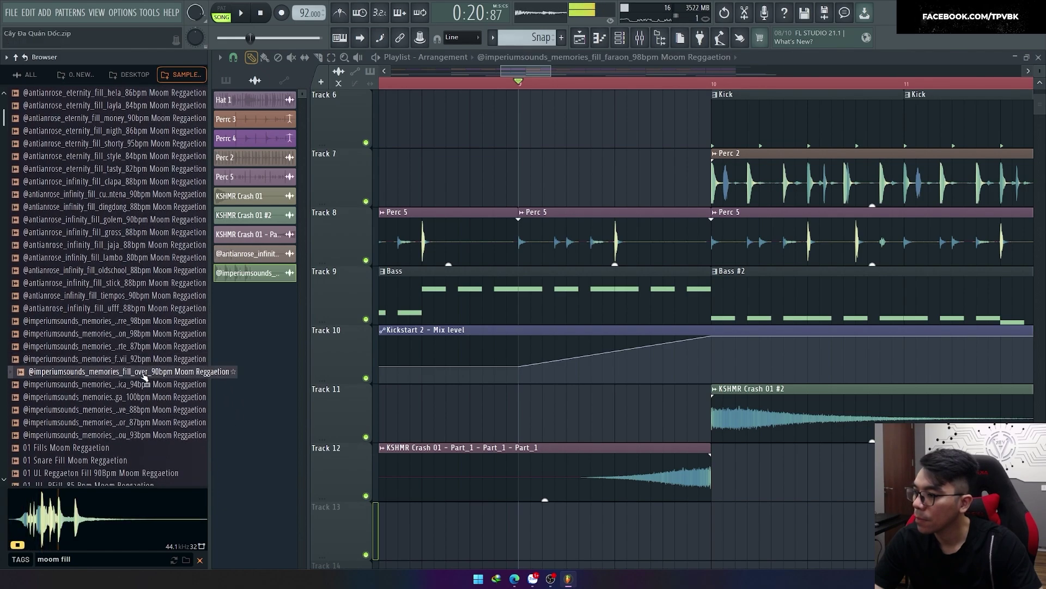
click(145, 397)
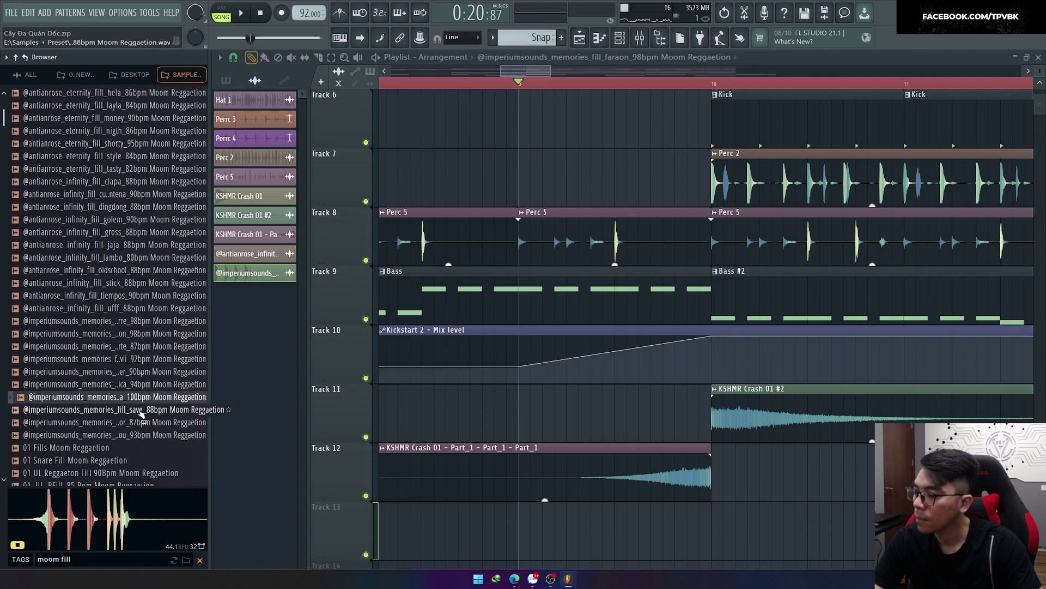
click(142, 409)
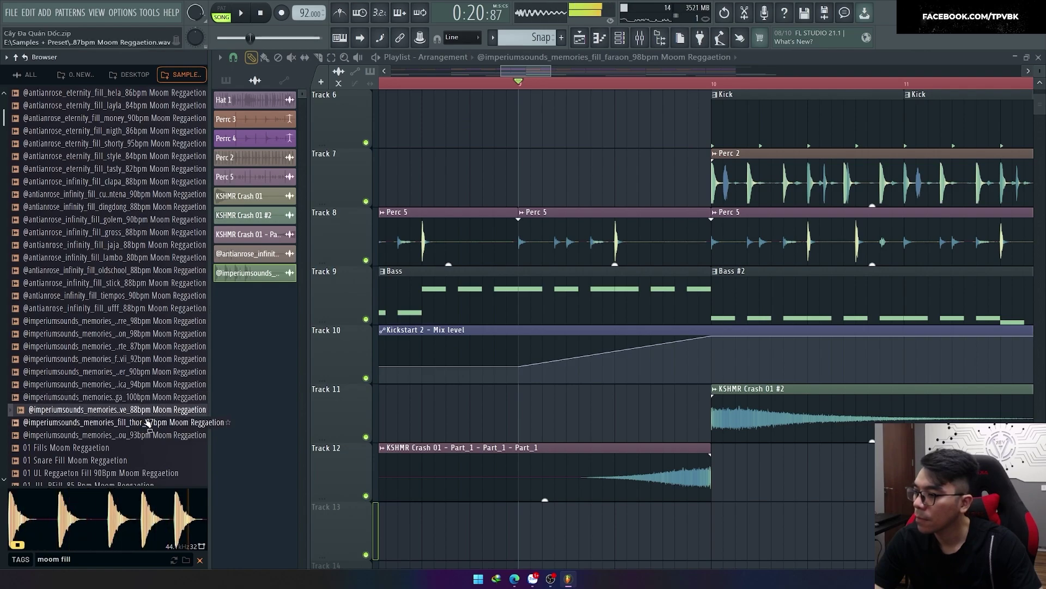
click(145, 397)
scroll(137, 360, up, 2)
click(129, 244)
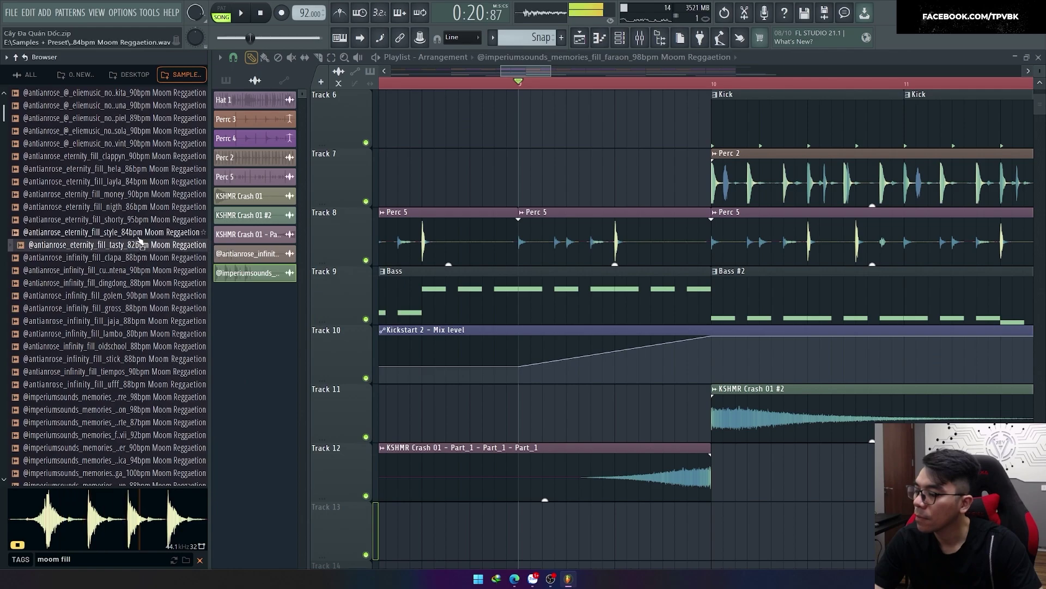
click(146, 232)
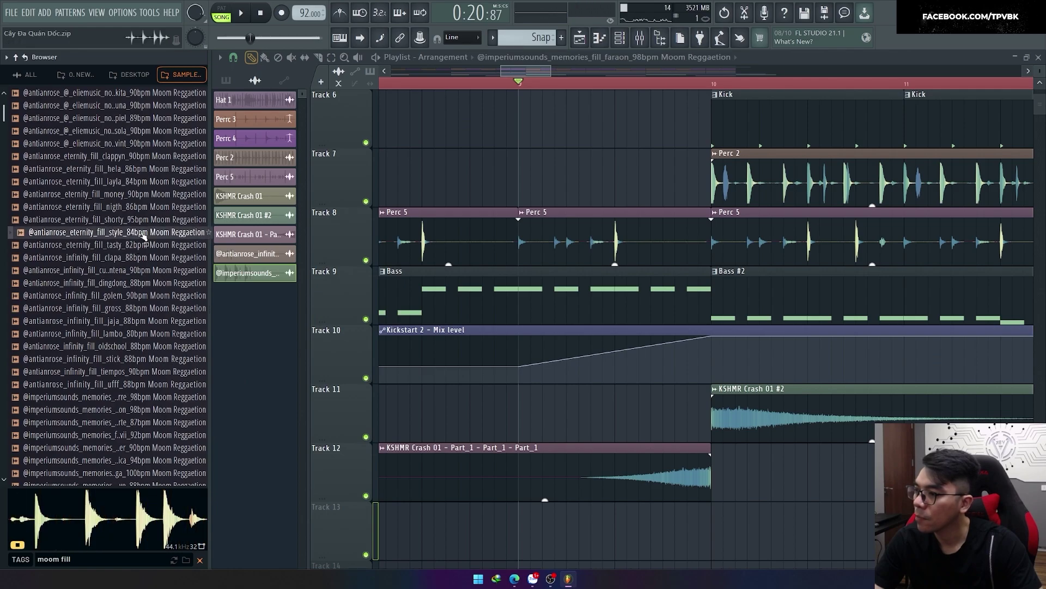
drag(145, 232, 646, 528)
key(space)
scroll(627, 490, down, 2)
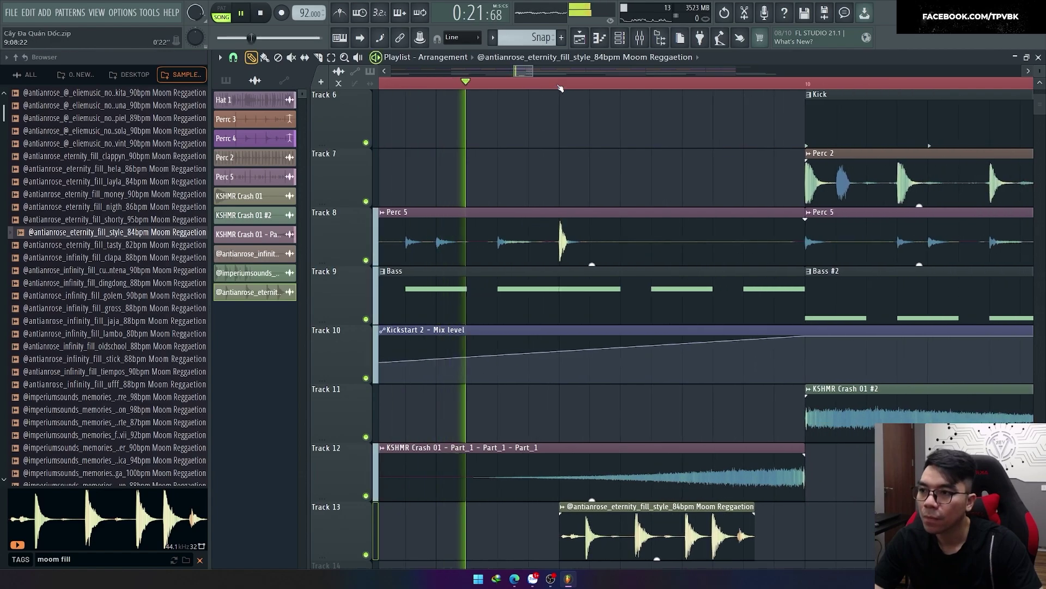
key(space)
Autodetect the style fill's time-stretch tempo with a manually entered value of 84 BPM, listen, and close its channel settings.
double_click(654, 531)
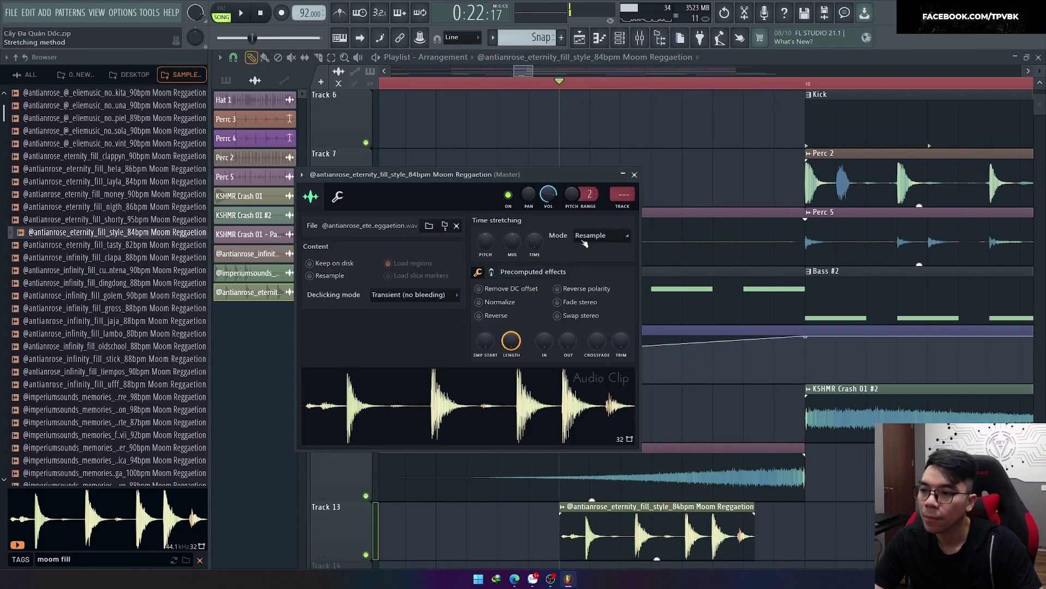
click(599, 235)
click(605, 337)
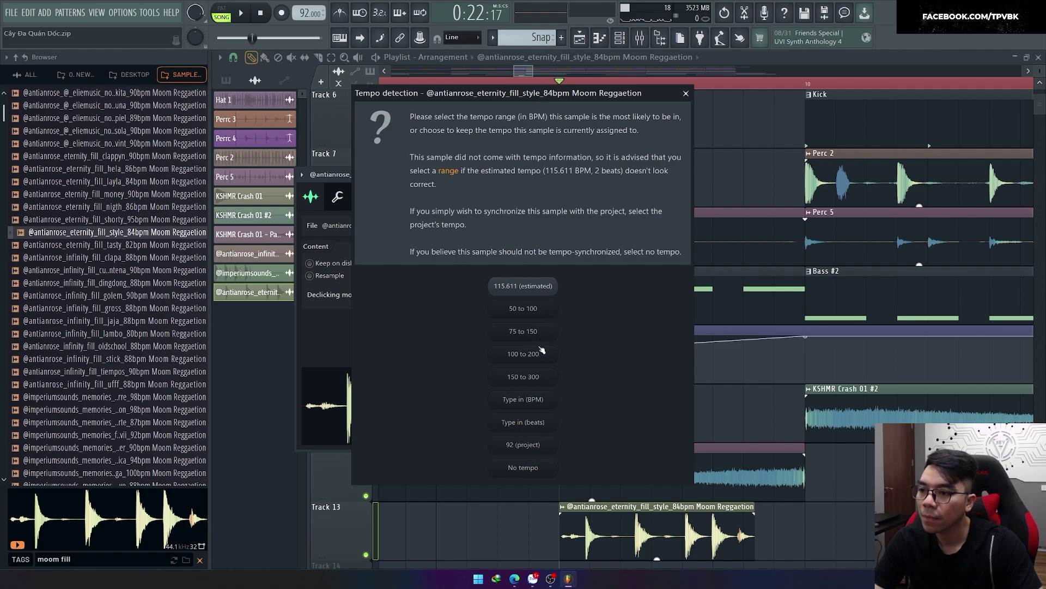
click(523, 399)
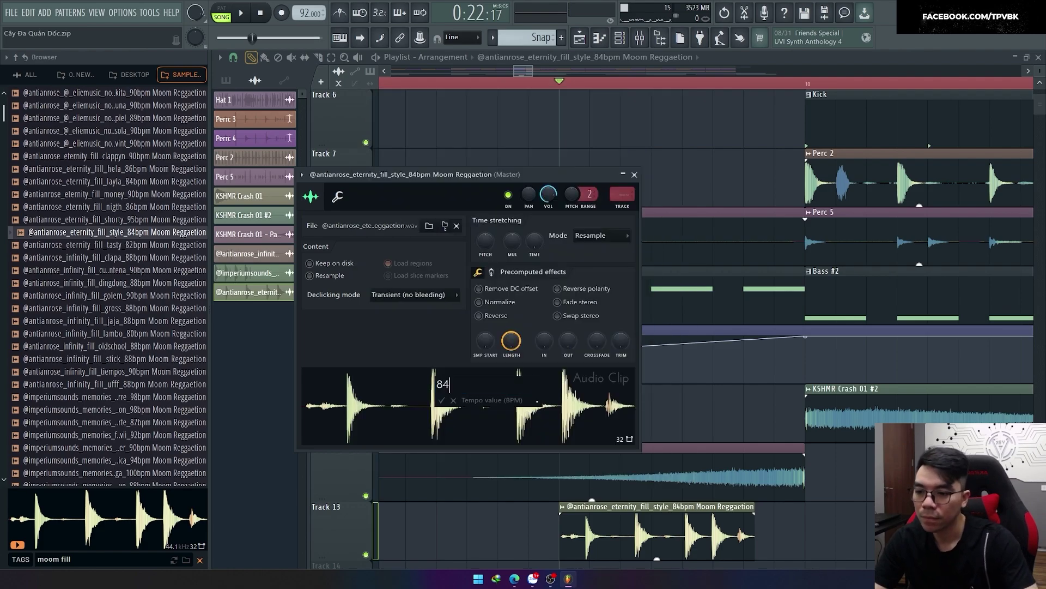
key(Return)
key(space)
key(space)
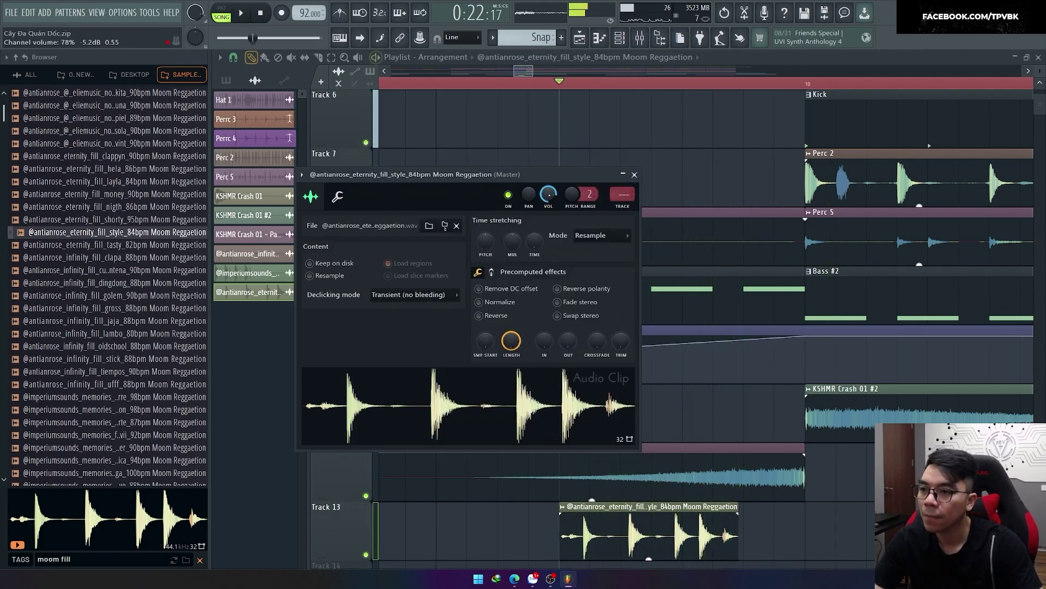
key(Escape)
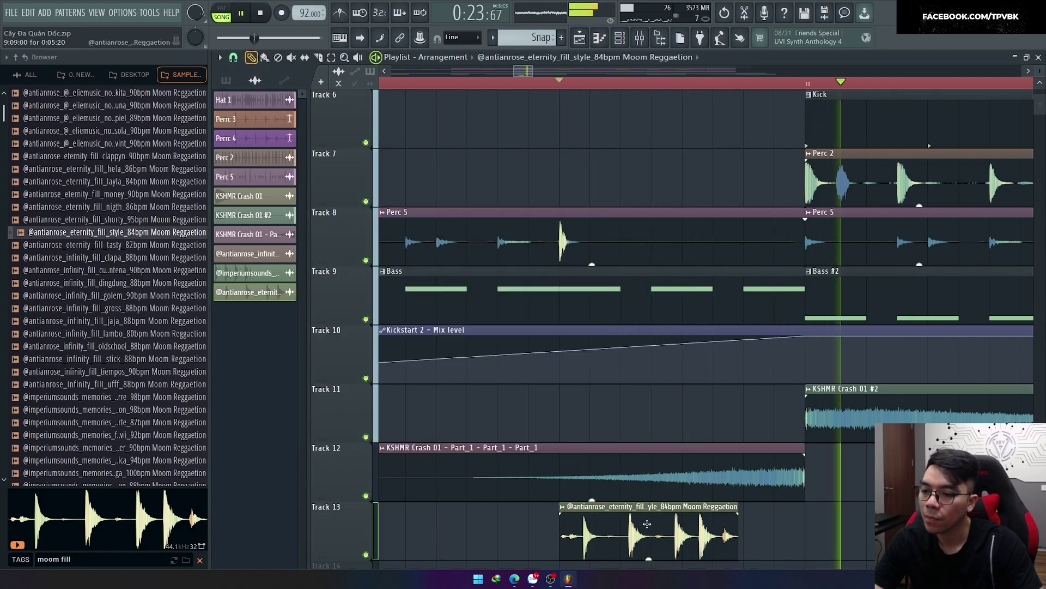
Move the style fill later on Track 13 to start at 9:11:04, ending at bar 10, during playback.
key(space)
drag(647, 523, 690, 530)
key(space)
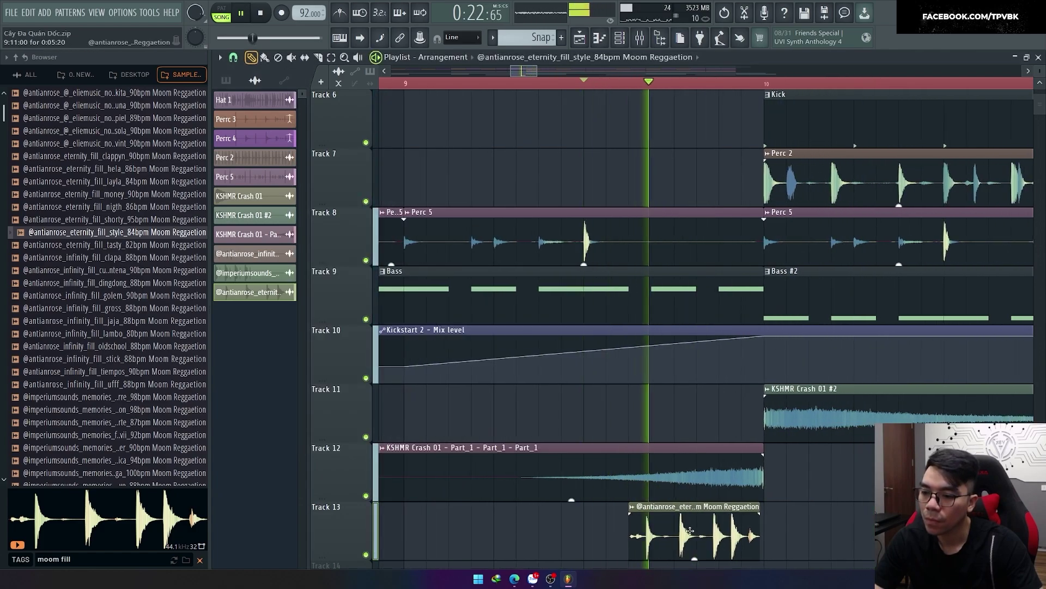
ctrl+scroll(690, 530, up, 2)
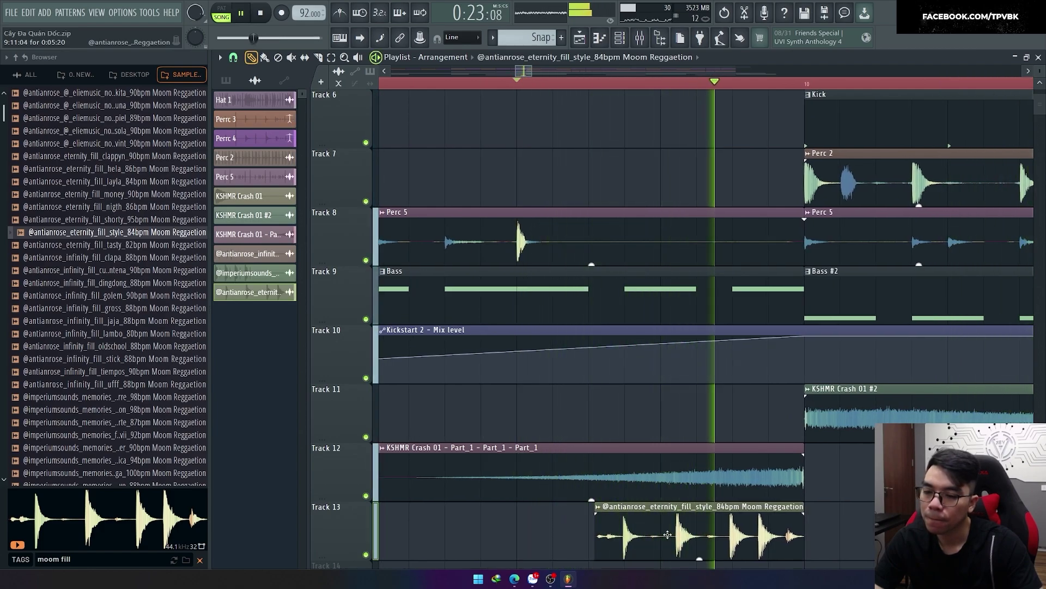
ctrl+scroll(668, 534, up, 2)
Try the style fill slightly earlier, starting around 9:10:21, and replay the transition repeatedly.
key(space)
mouse_move(714, 537)
mouse_down()
mouse_move(729, 531)
mouse_move(697, 533)
mouse_up()
key(space)
key(space)
key(space)
key(space)
key(space)
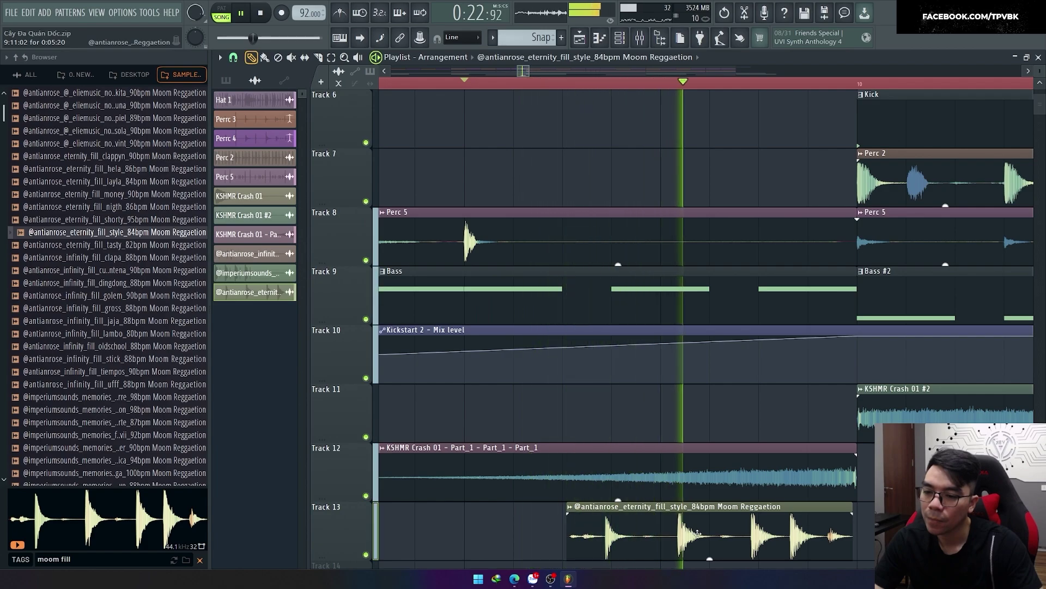
key(space)
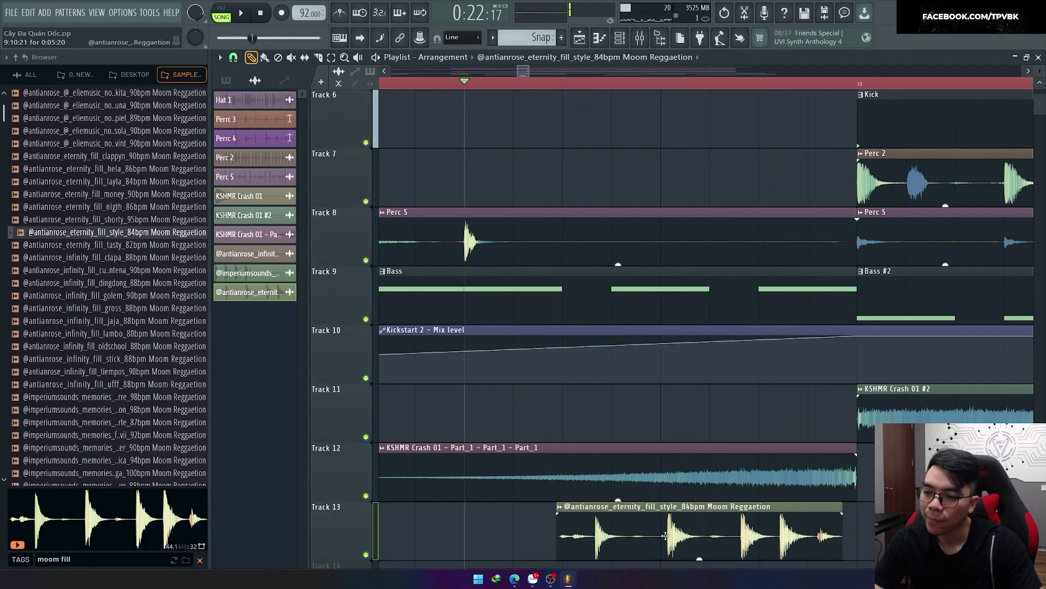
key(space)
key(space)
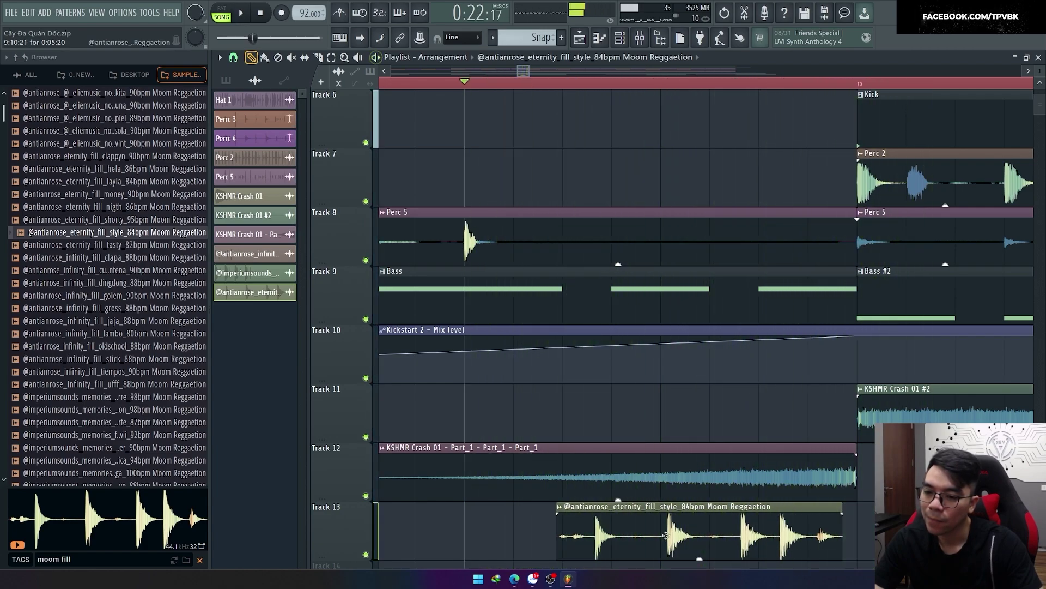
Adjust the playlist snap and nudge the style fill back to start at 9:11:04, ending at bar 10, checking the timing by playback.
drag(666, 535, 680, 539)
key(space)
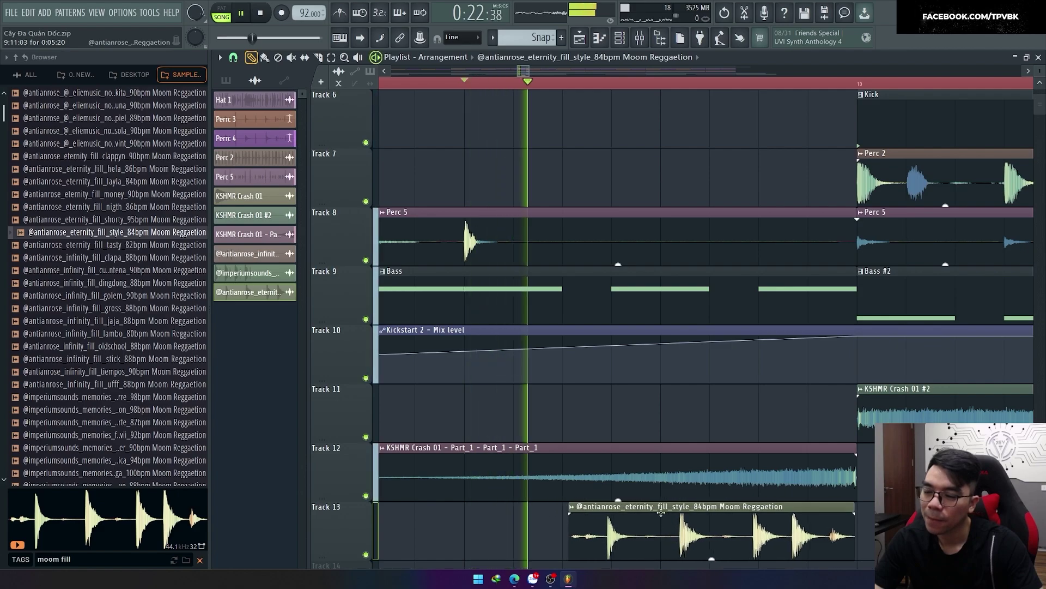
click(233, 57)
key(space)
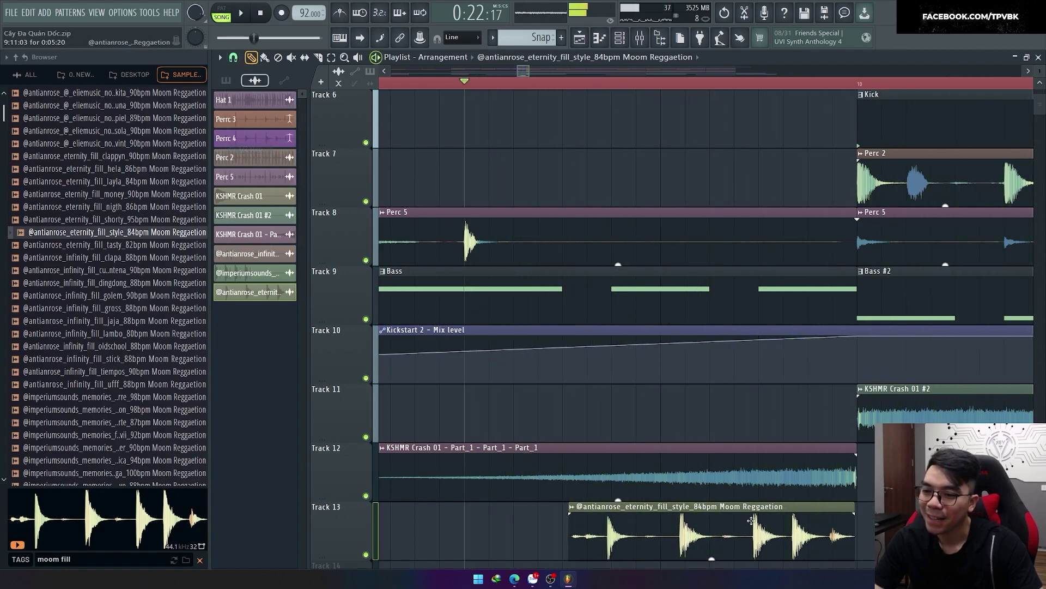
key(space)
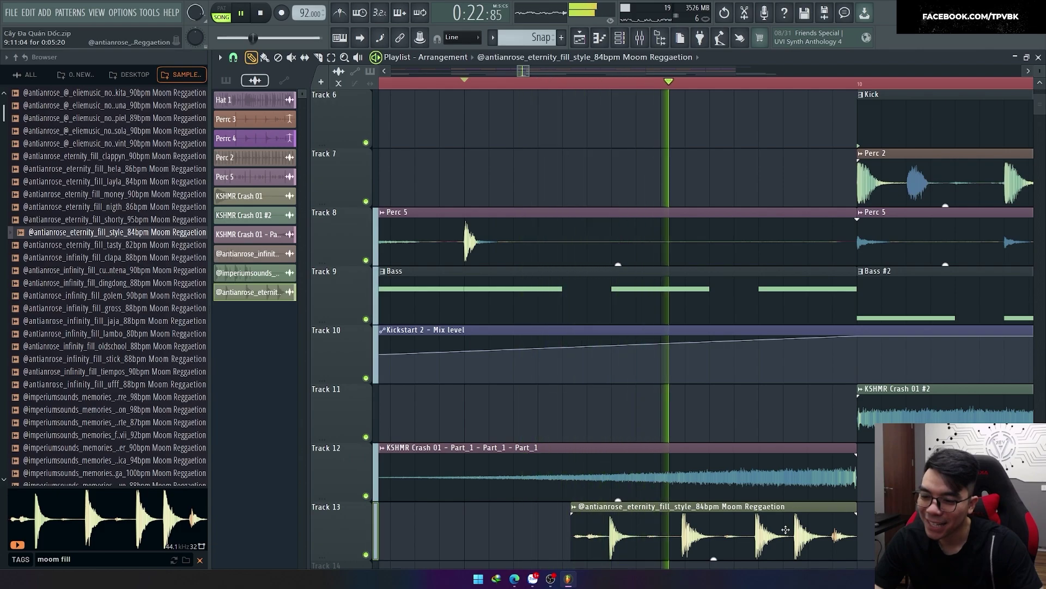
key(space)
key(space)
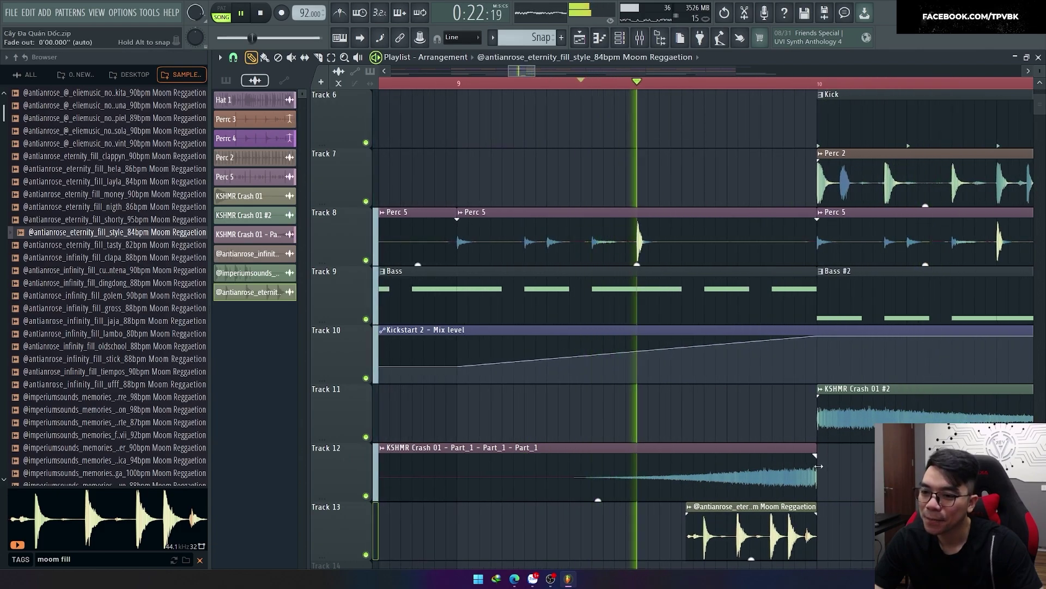
Shift the style fill on Track 13 earlier to start at 9:10:16 and play back the transition.
scroll(812, 518, down, 1)
key(space)
scroll(823, 523, up, 3)
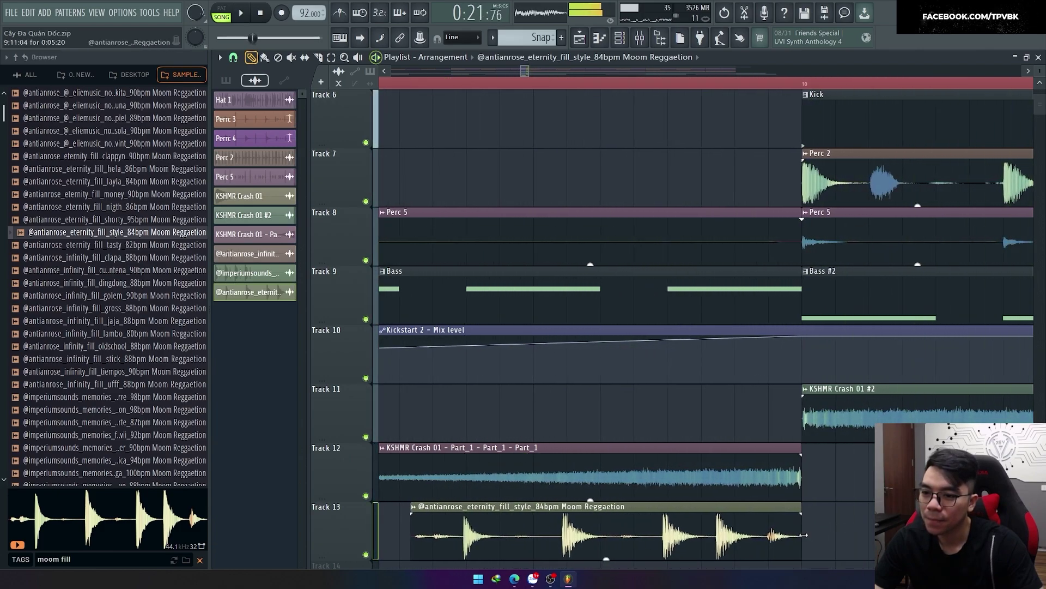
drag(785, 532, 749, 533)
scroll(771, 539, down, 2)
scroll(771, 539, down, 1)
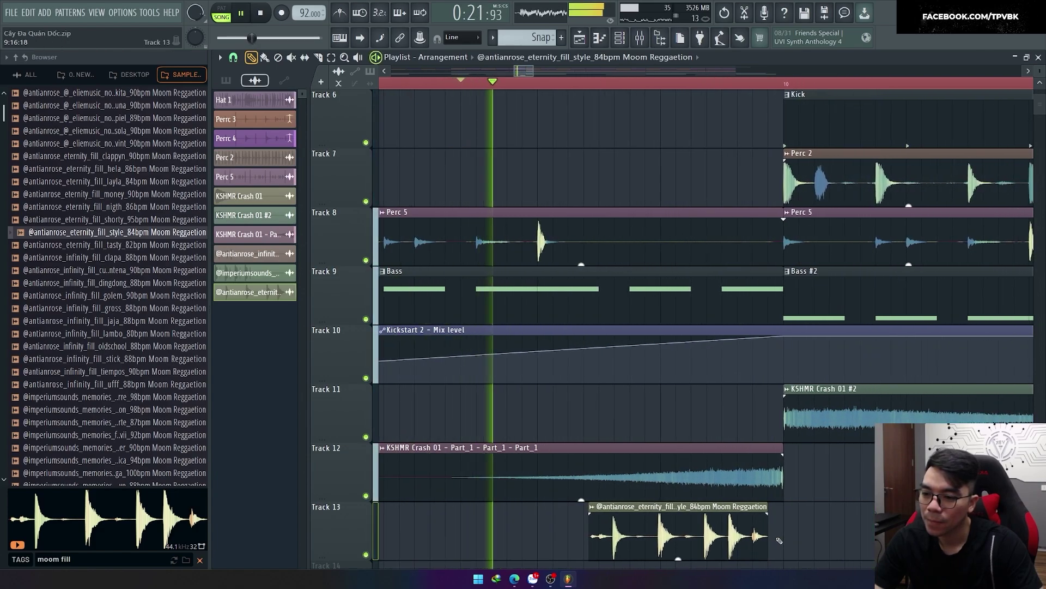
Trim the style fill's start and slice the clip, separating its first hit from the remaining hits on Track 13.
scroll(667, 537, up, 3)
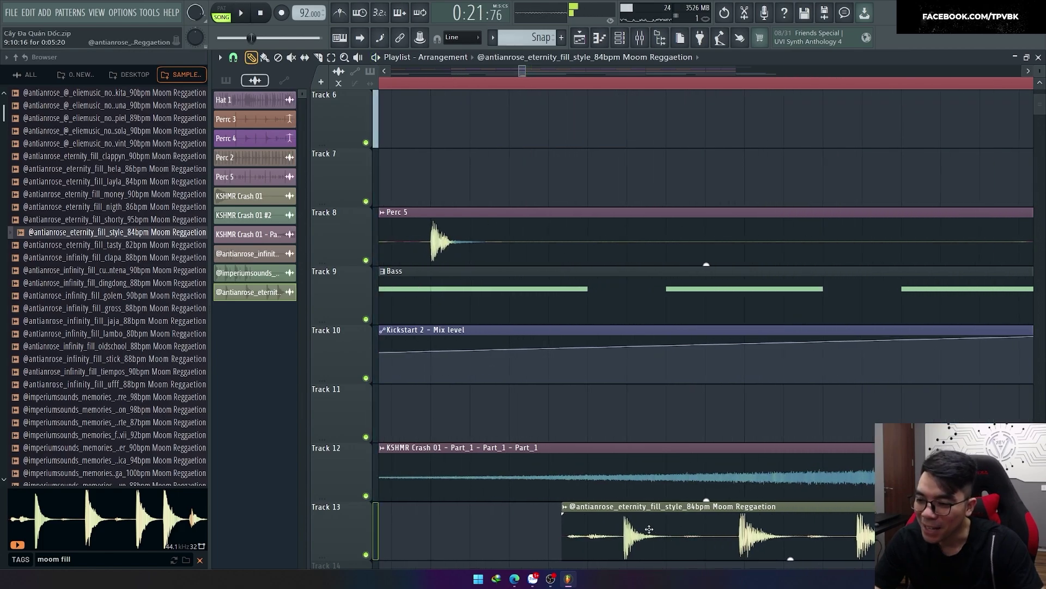
scroll(648, 530, down, 2)
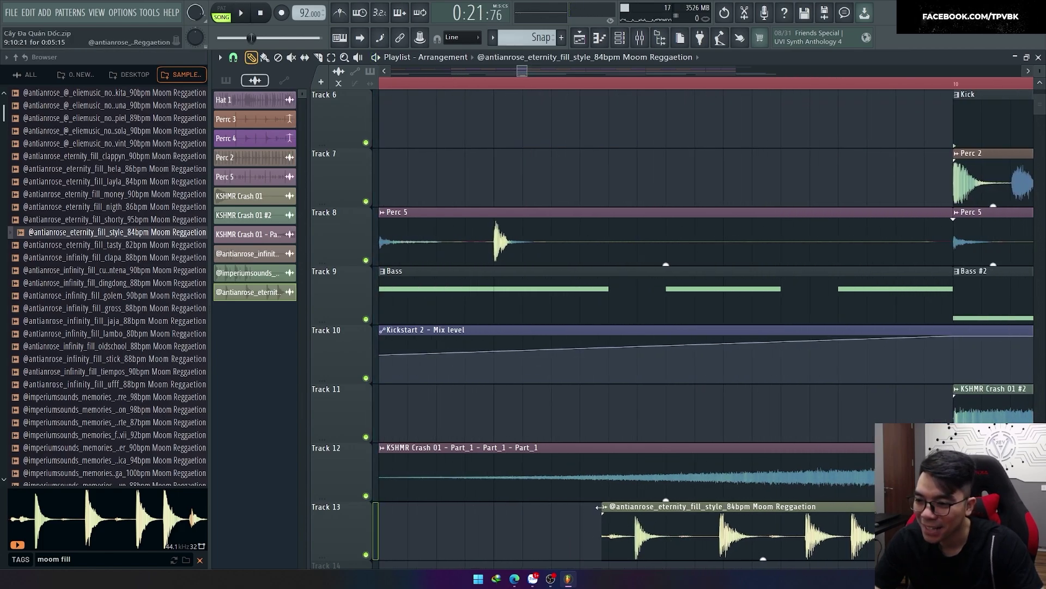
scroll(636, 520, up, 2)
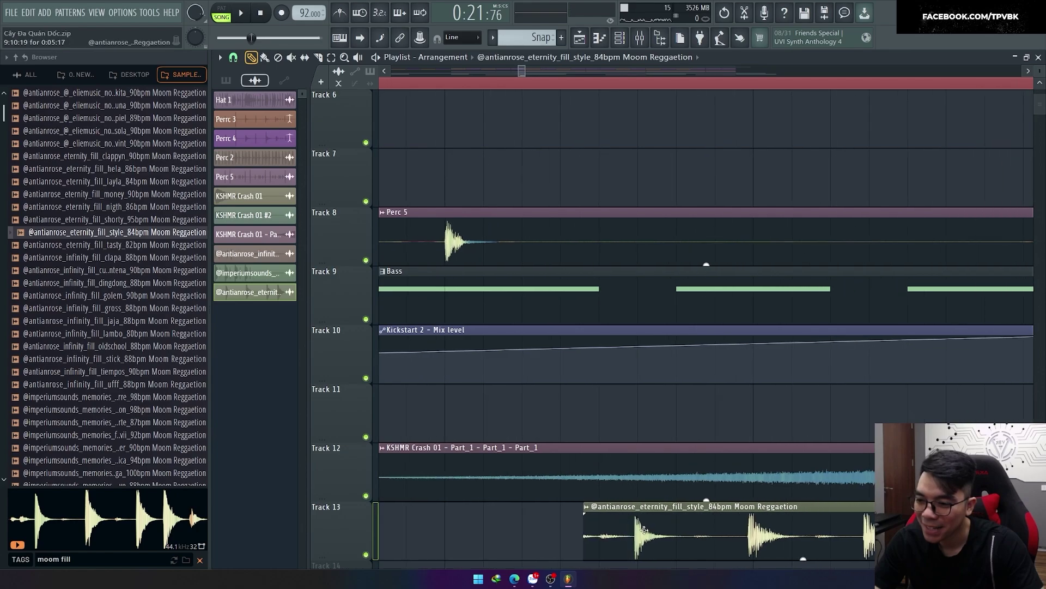
click(719, 544)
scroll(719, 543, down, 2)
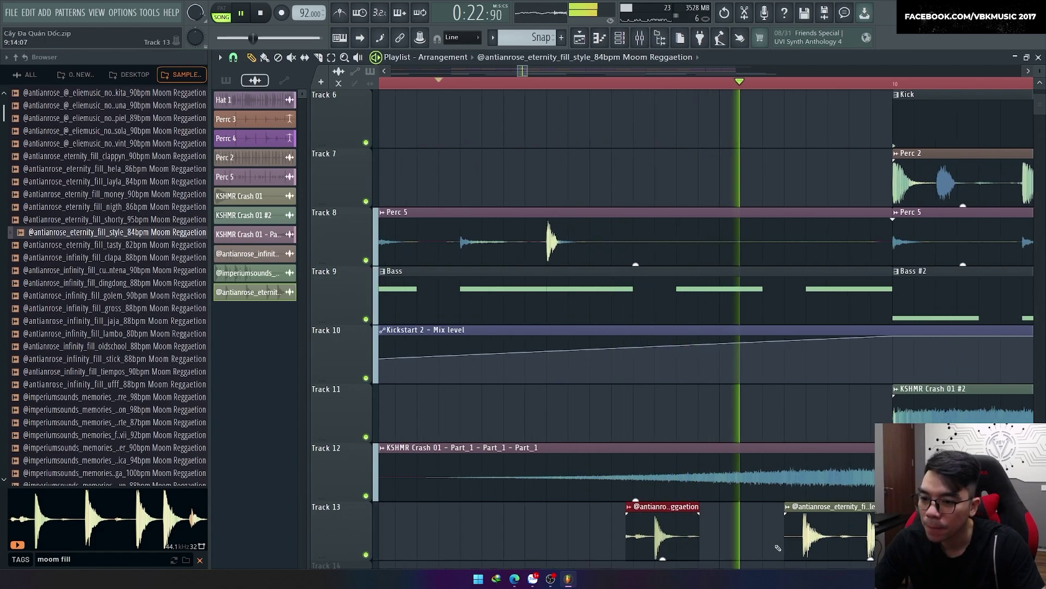
Play back the sliced fill hits in bar 9 to check their timing against the groove.
key(space)
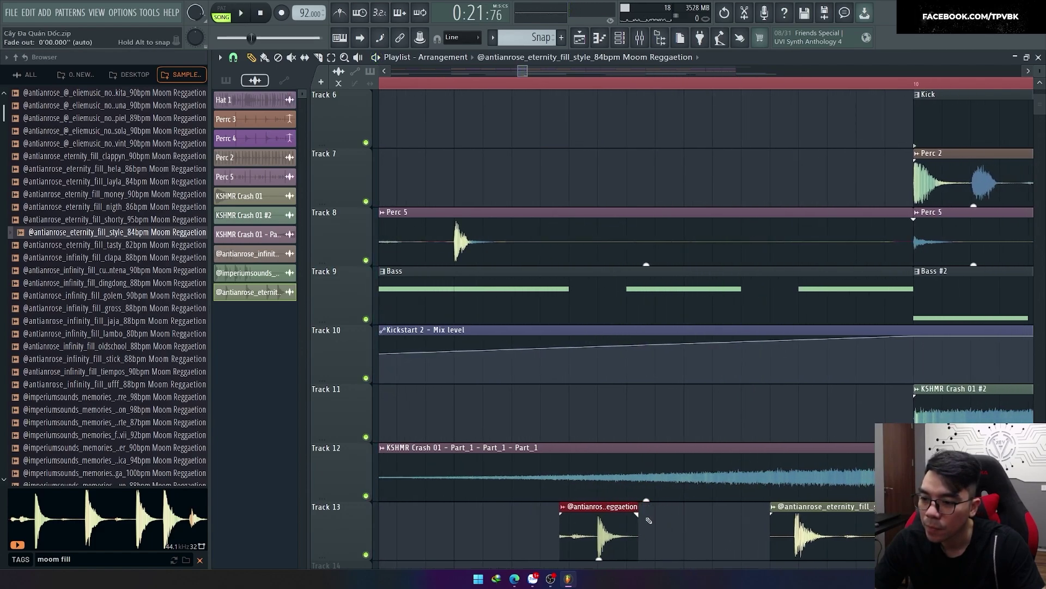
key(space)
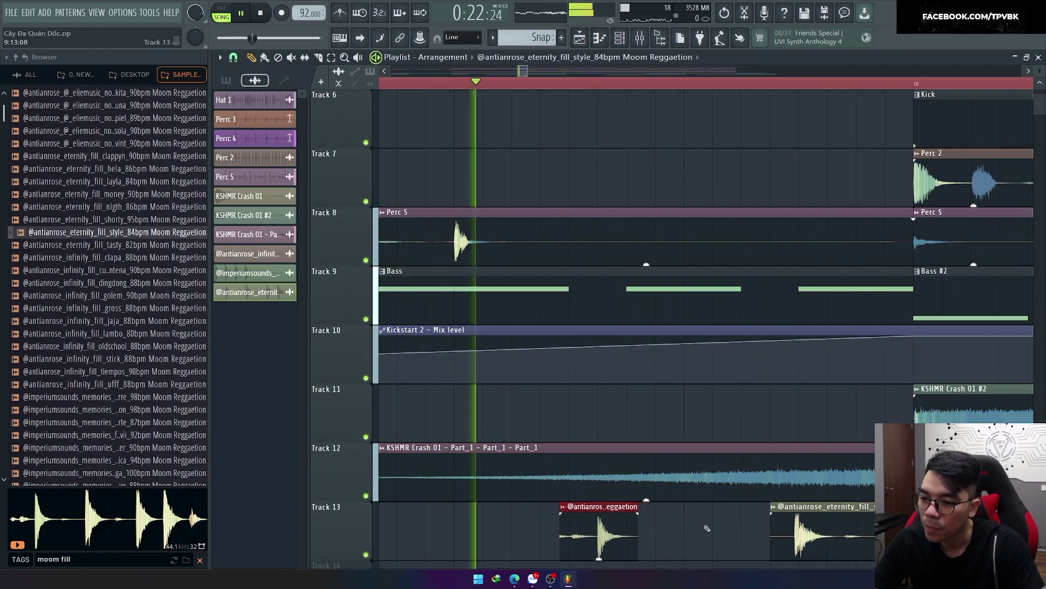
key(space)
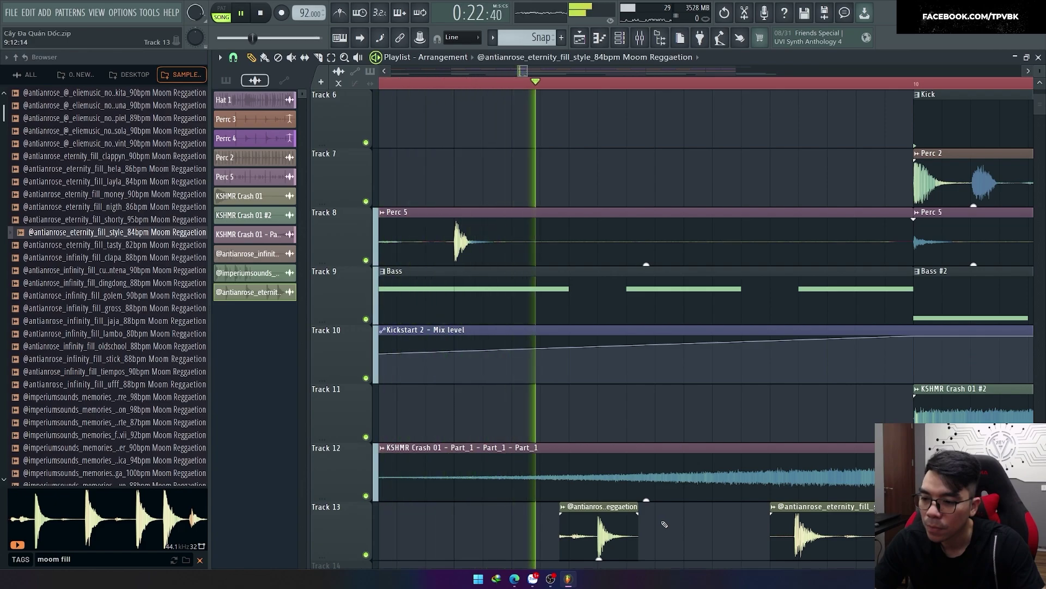
scroll(662, 524, down, 2)
key(space)
scroll(627, 512, up, 1)
scroll(622, 507, up, 1)
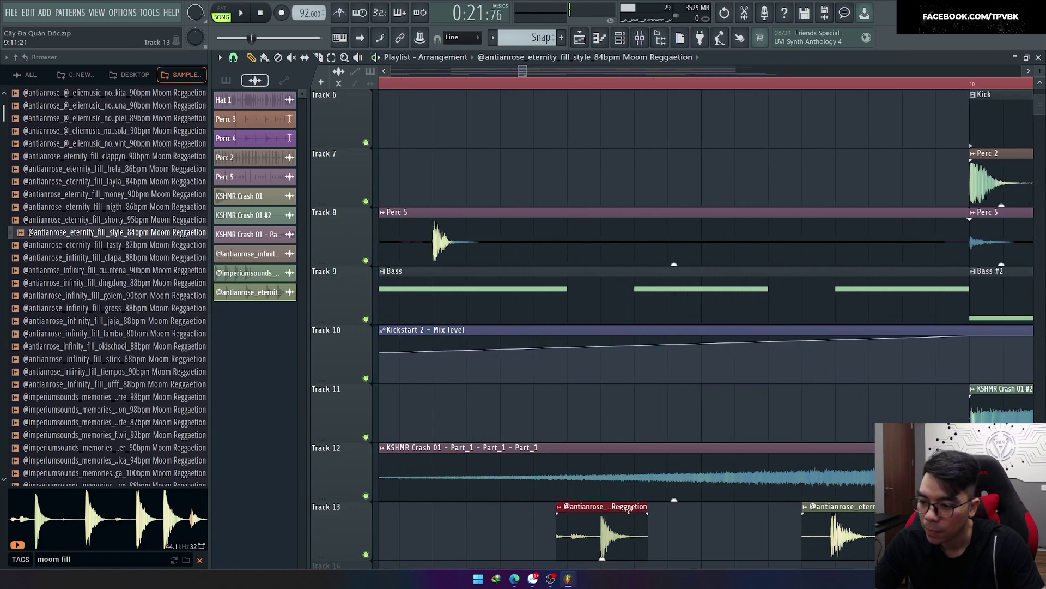
Shift the sliced first hit of the style fill to start at 9:11:04 on Track 13 and play back the transition.
shift+click(622, 507)
key(ctrl+z)
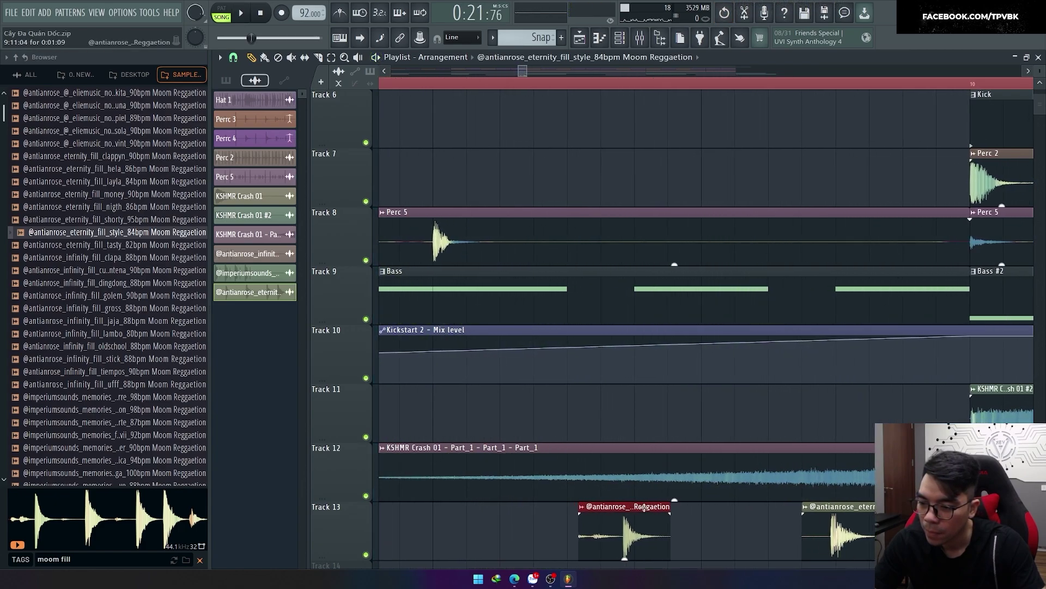
key(space)
scroll(679, 520, down, 2)
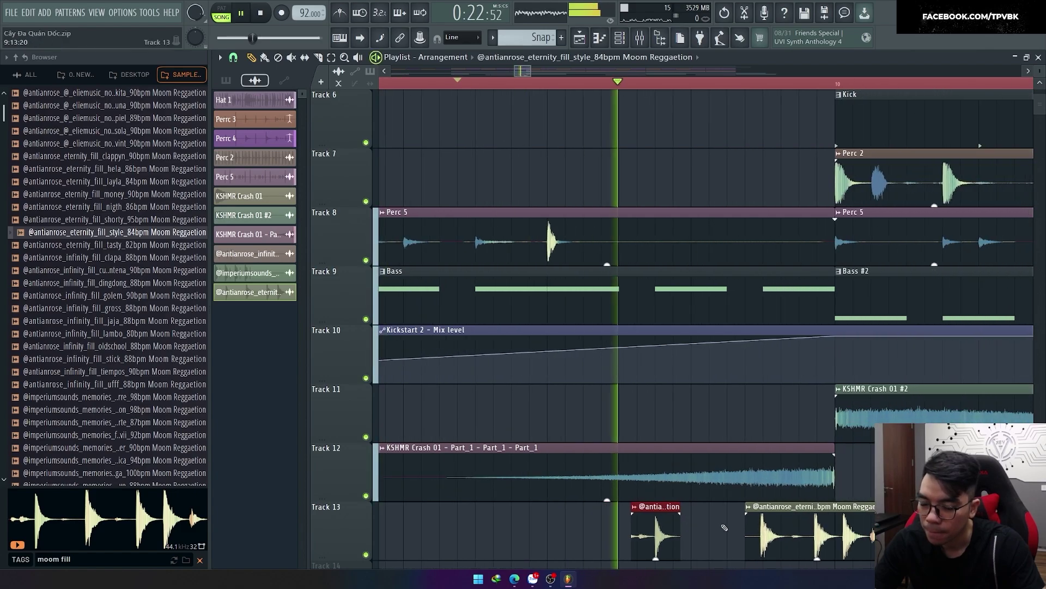
Stop playback and remove all the sliced style fill clips from Track 13.
key(space)
scroll(732, 527, down, 2)
key(ctrl+z)
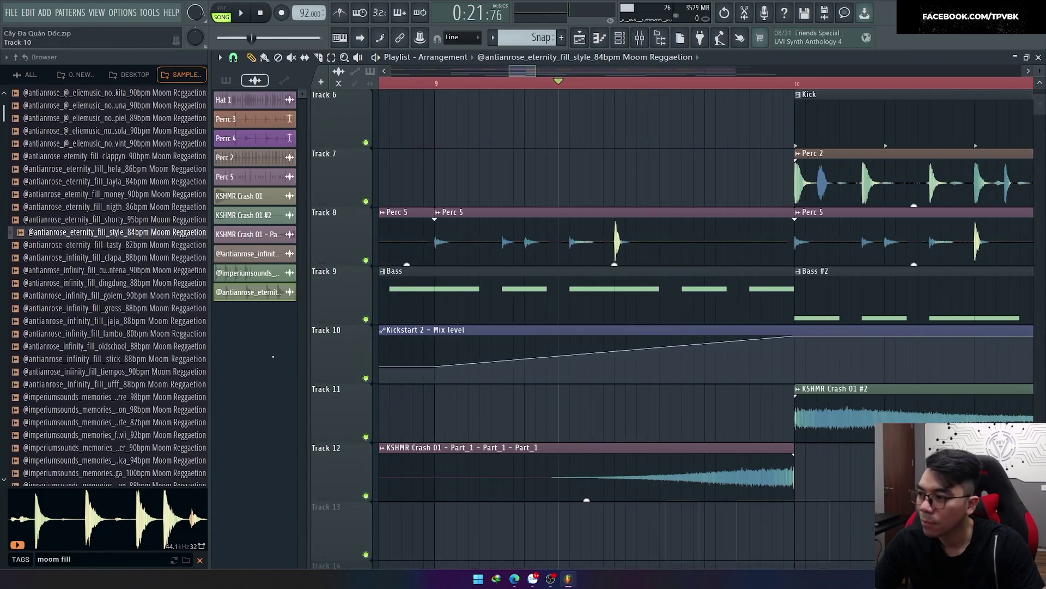
Audition replacement fill samples among the moom fill results, including 04 Perc Fill and the nova fills from fueguito to sola.
scroll(126, 327, down, 10)
click(114, 323)
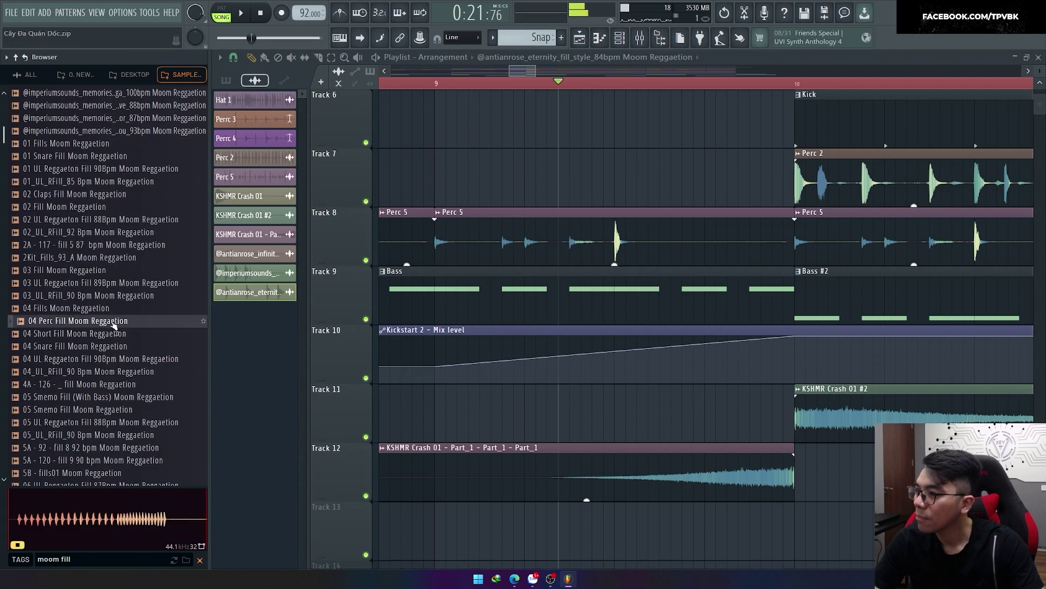
scroll(110, 334, up, 15)
click(112, 106)
click(111, 142)
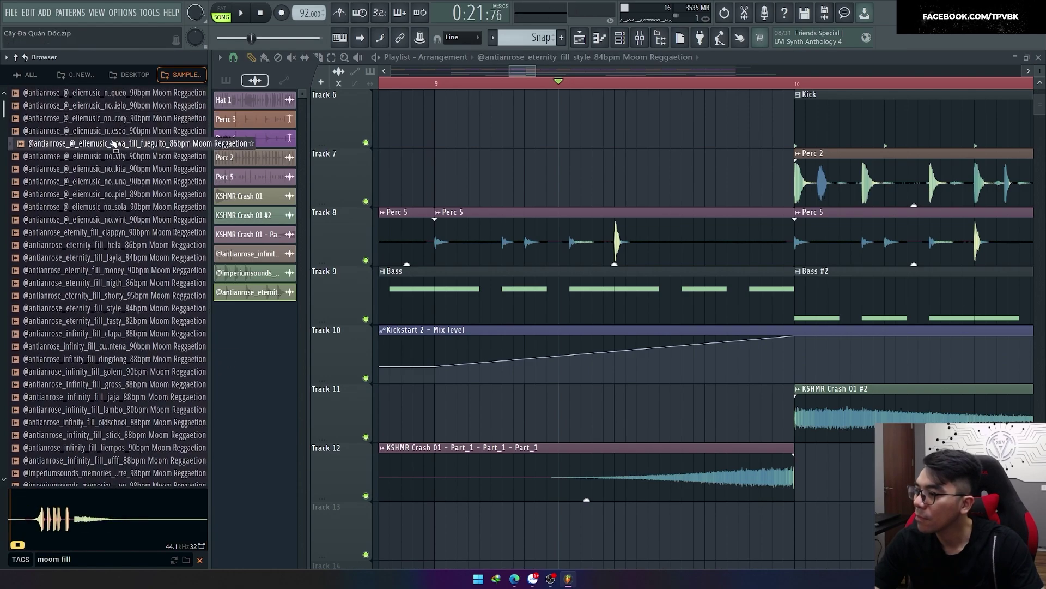
click(112, 156)
click(113, 168)
click(113, 181)
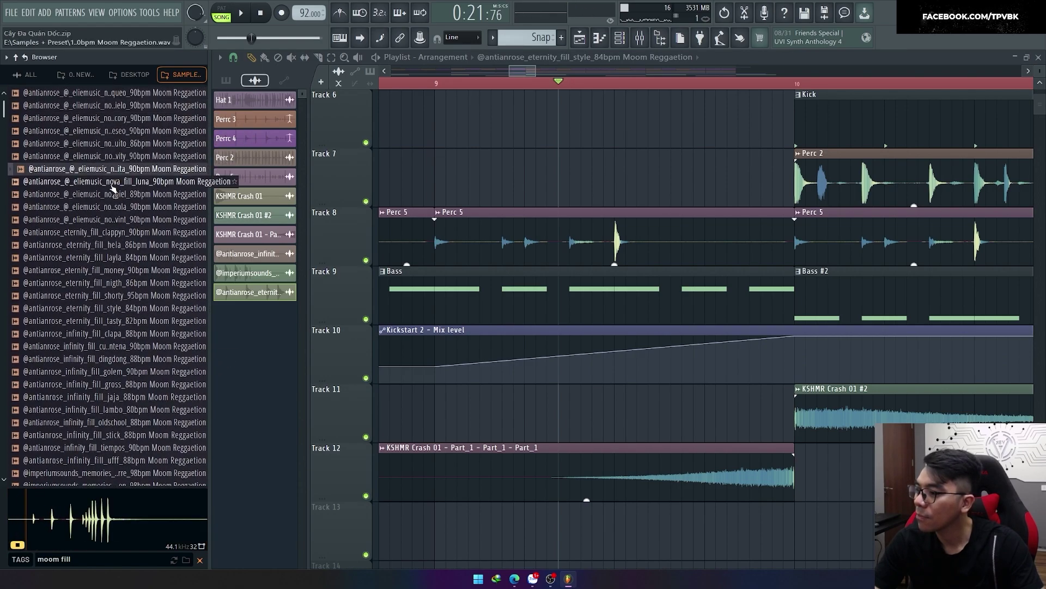
click(113, 196)
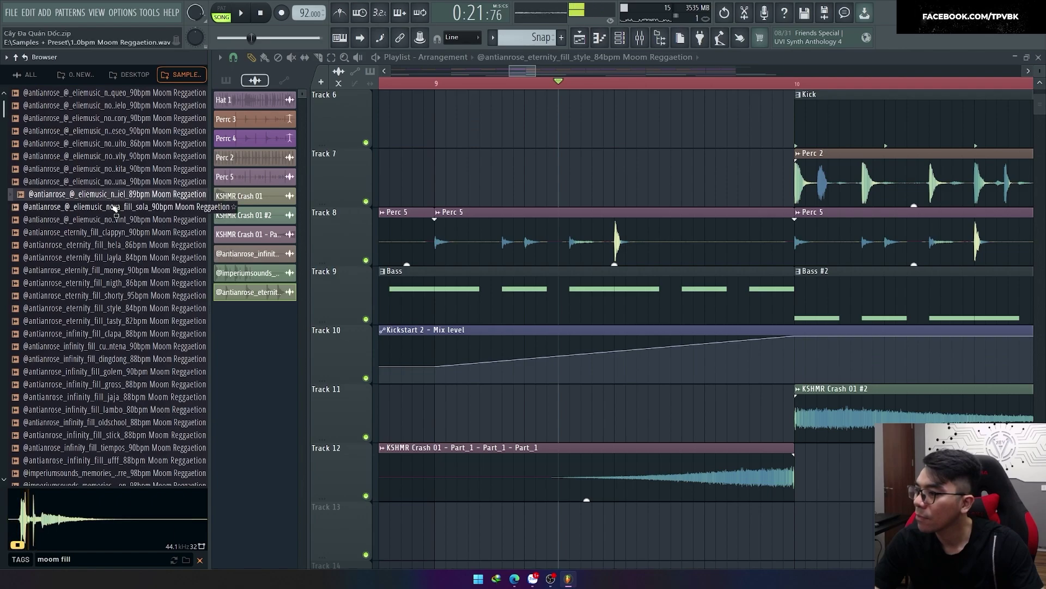
click(114, 207)
Audition the nova fills in order from bellaqueo to vinl, plus the eternity clappyn 90bpm fill.
click(125, 96)
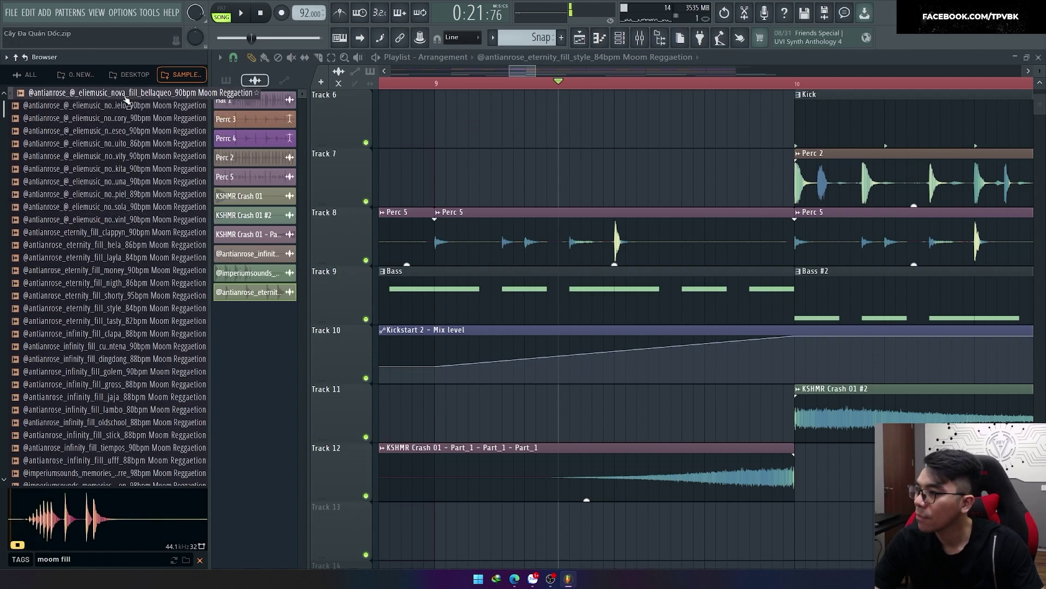
click(121, 107)
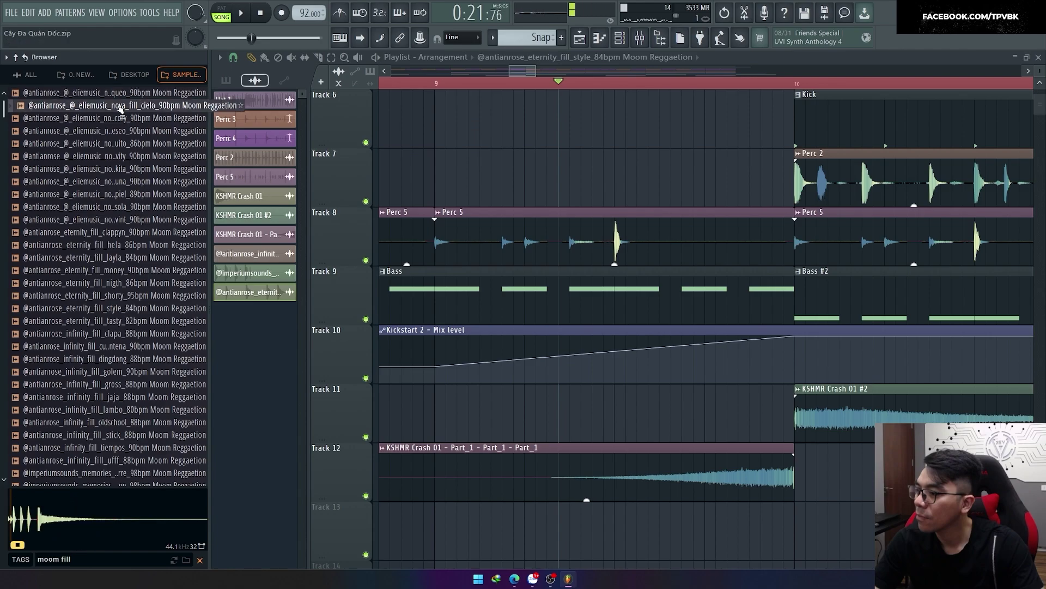
click(116, 118)
click(116, 131)
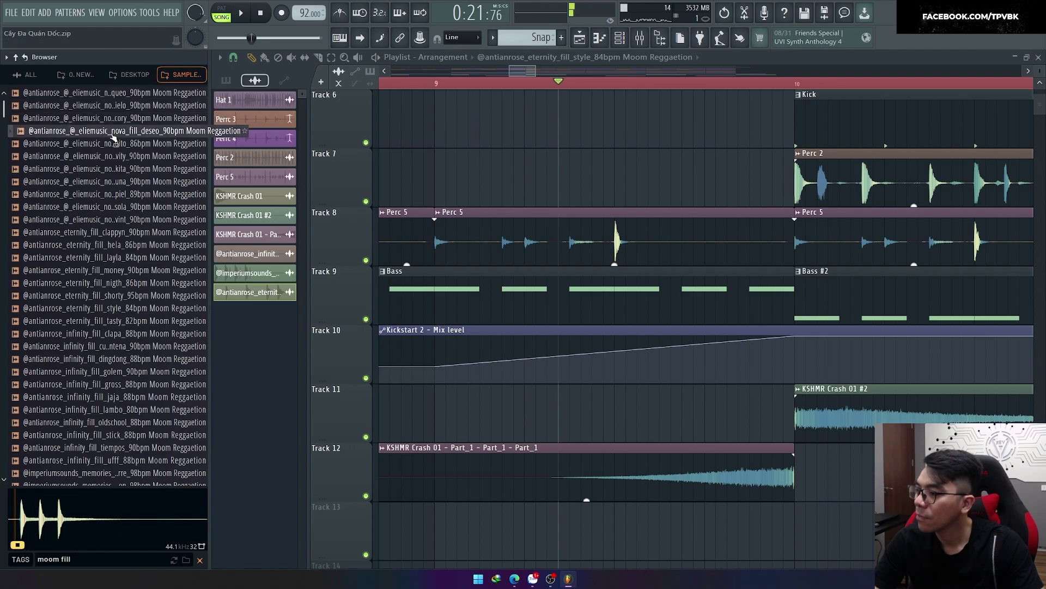
click(114, 144)
click(114, 156)
click(112, 173)
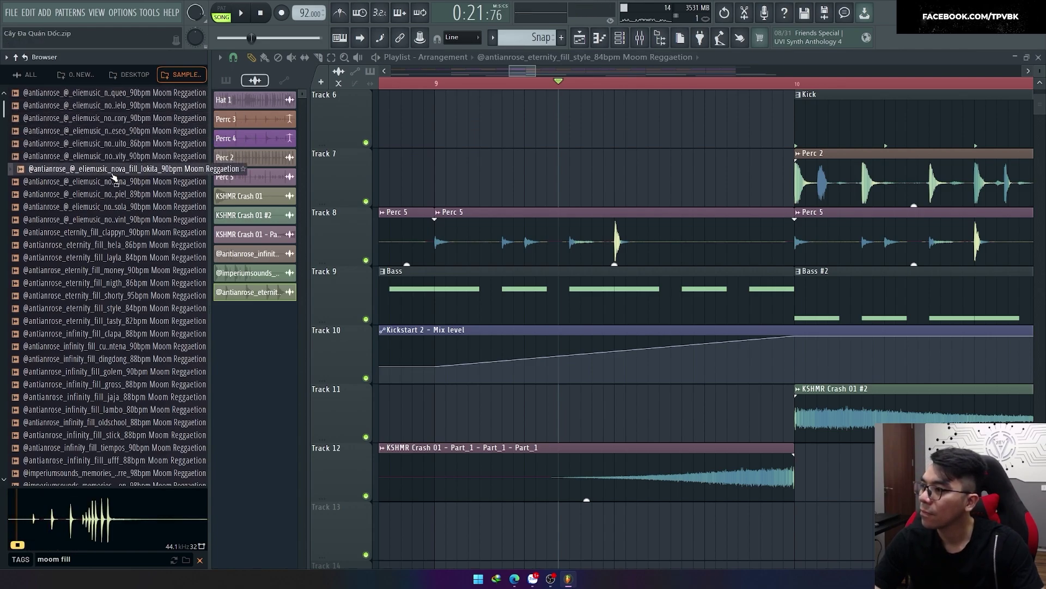
click(114, 181)
click(113, 194)
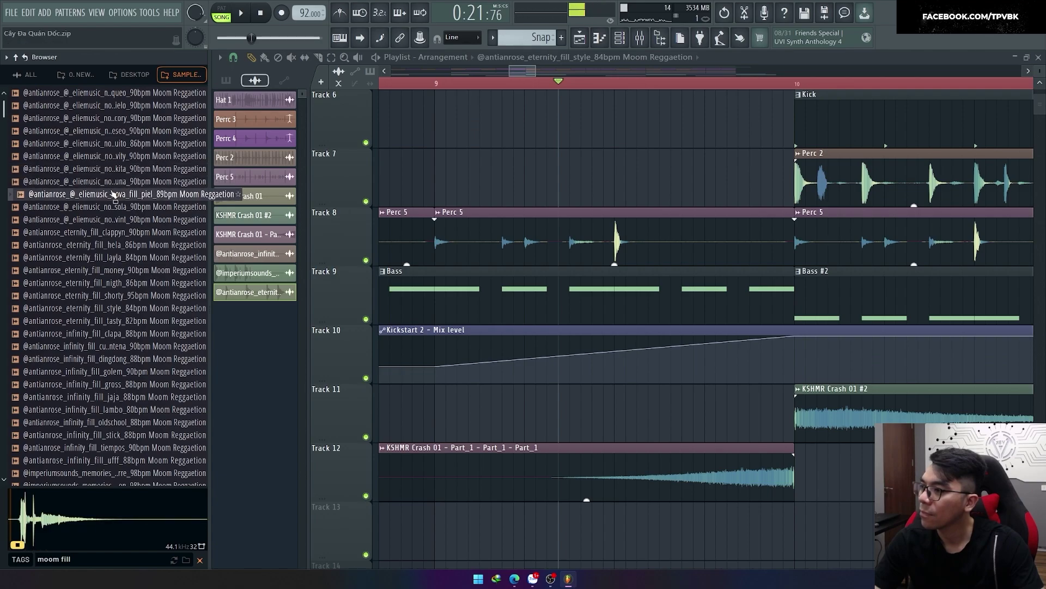
click(112, 208)
click(112, 220)
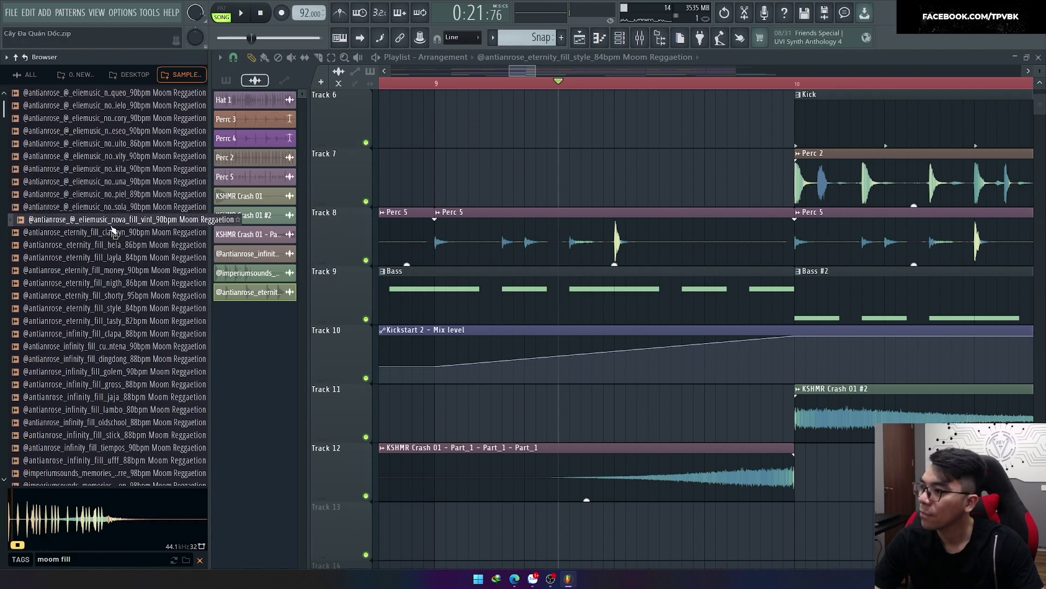
click(113, 233)
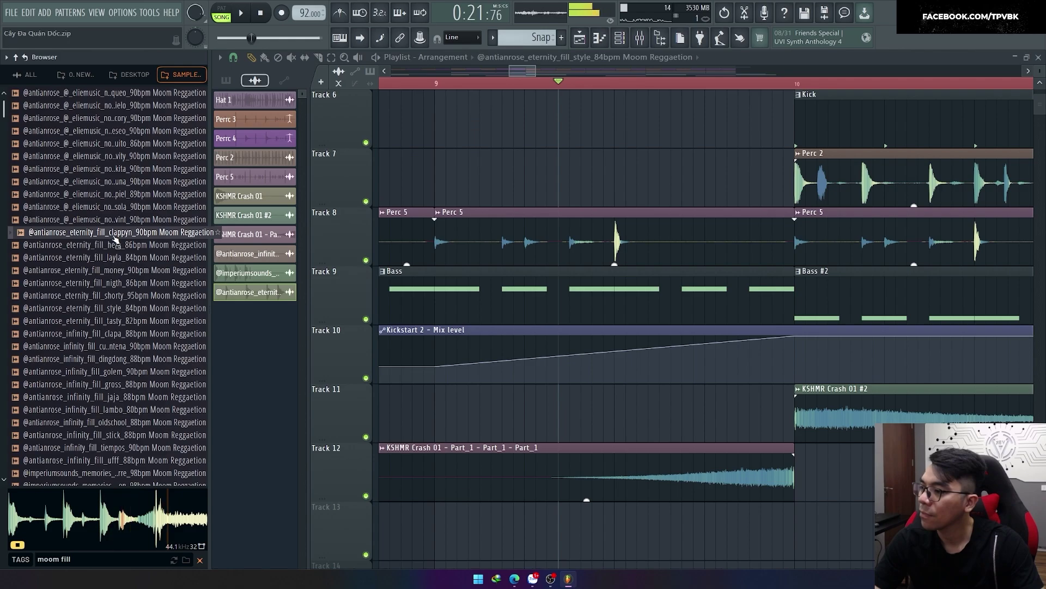
Place the eternity clappyn 90bpm fill on Track 13 near the end of bar 9 and fit its tempo using a typed-in BPM.
drag(115, 234, 649, 444)
double_click(706, 472)
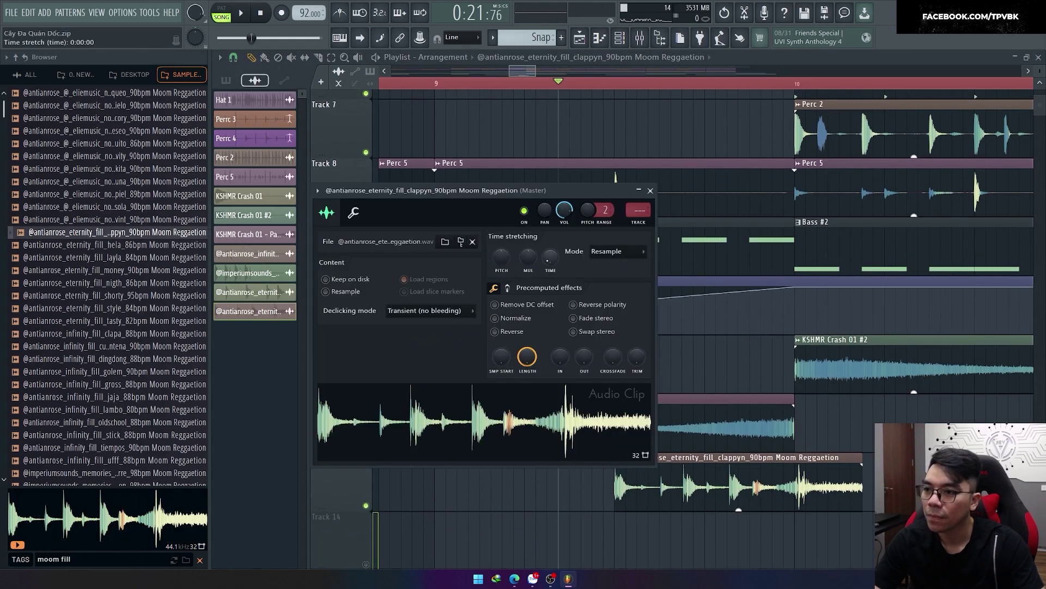
right_click(548, 259)
click(567, 290)
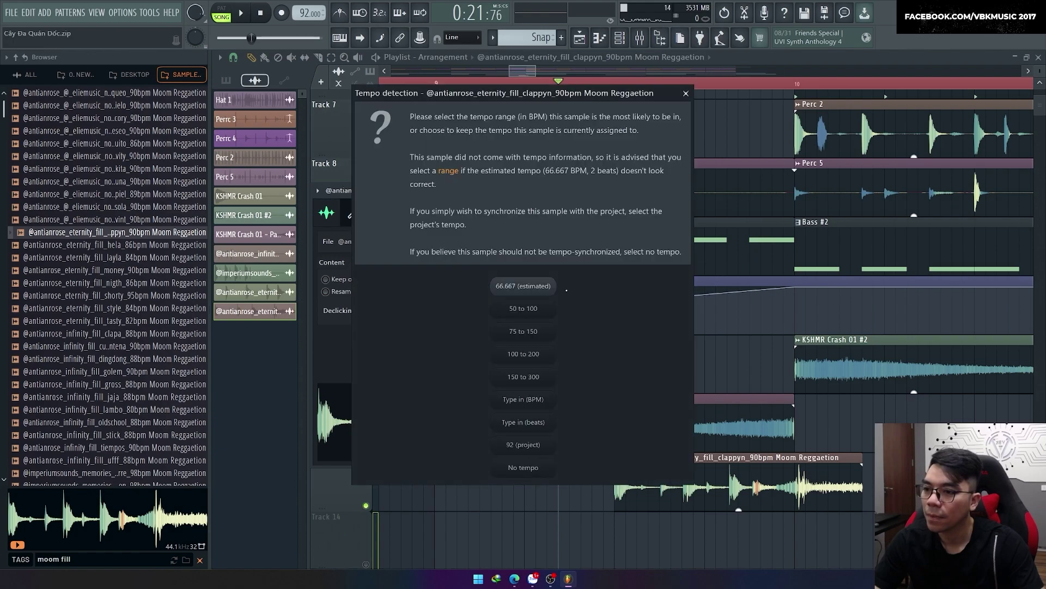
click(533, 399)
Move the clappyn fill earlier to end around bar 10 and set its time-stretching mode to Auto.
drag(728, 489, 672, 488)
click(617, 252)
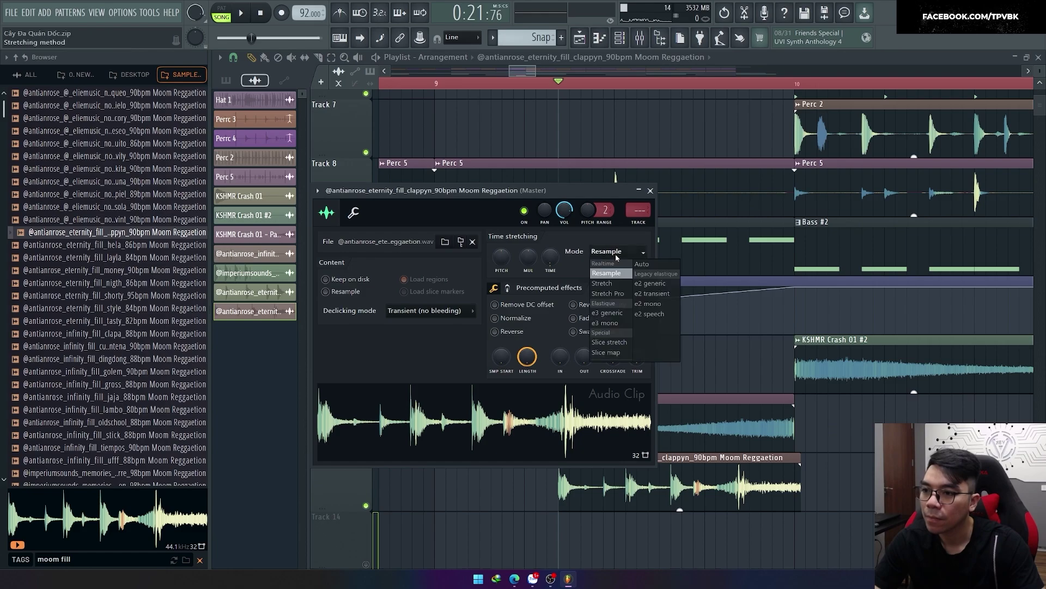
click(605, 264)
Play back the clappyn fill leading into bar 10 and close its channel settings.
key(space)
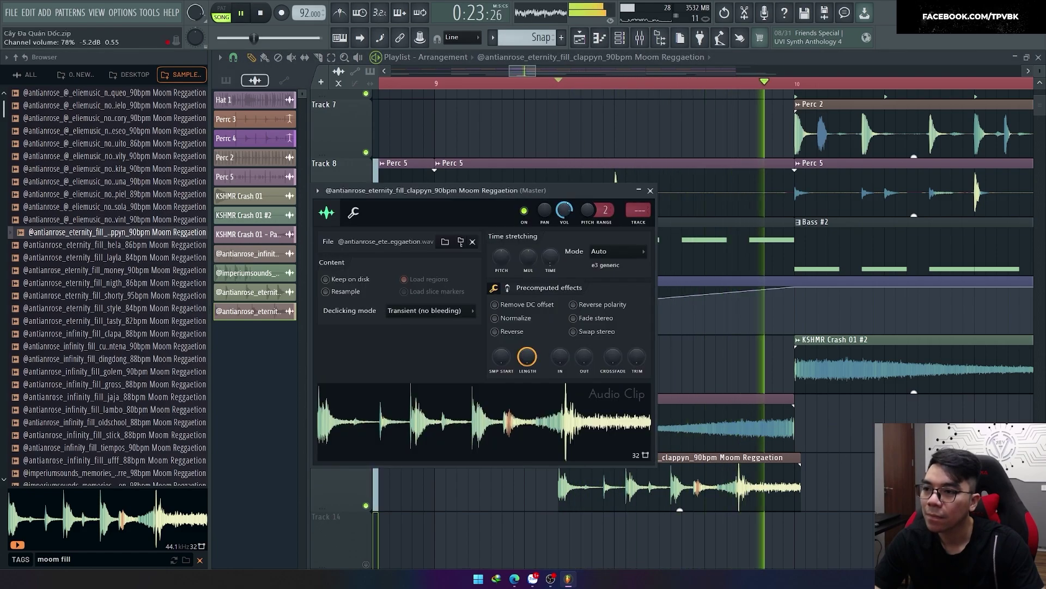
key(Escape)
ctrl+scroll(763, 452, down, 3)
key(space)
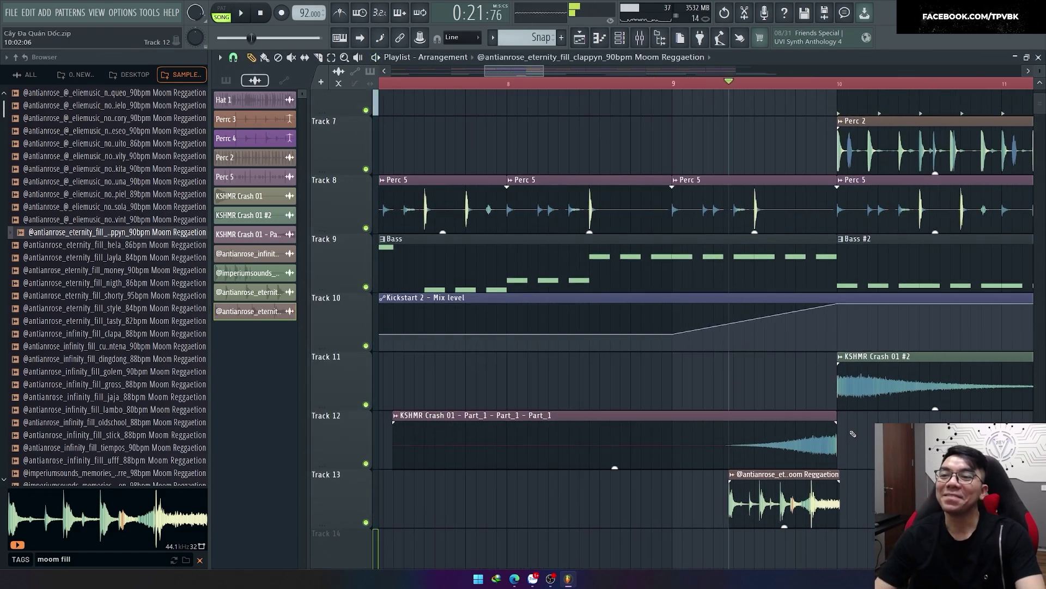
Shift the clappyn fill on Track 13 slightly earlier to start at 9:05:00 and play it back from bar 9.
scroll(790, 436, down, 1)
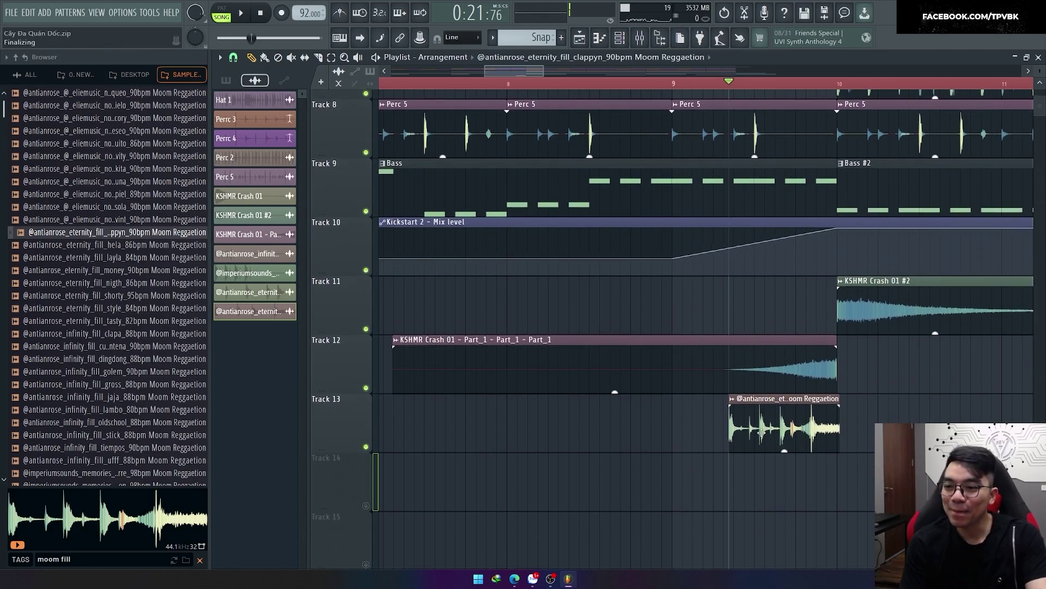
drag(761, 432, 760, 437)
click(676, 84)
key(space)
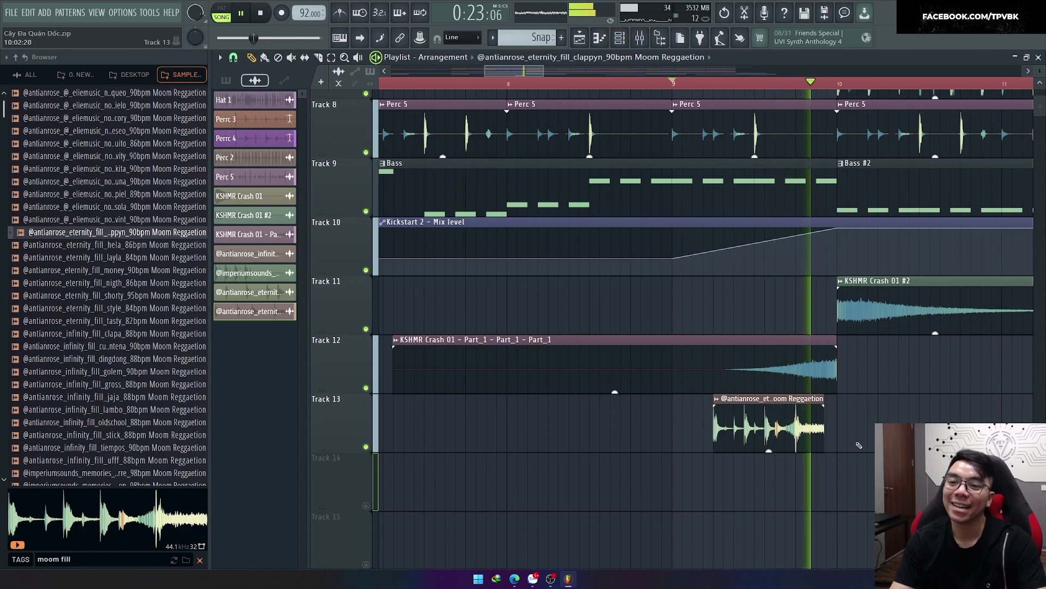
ctrl+scroll(852, 448, up, 2)
key(space)
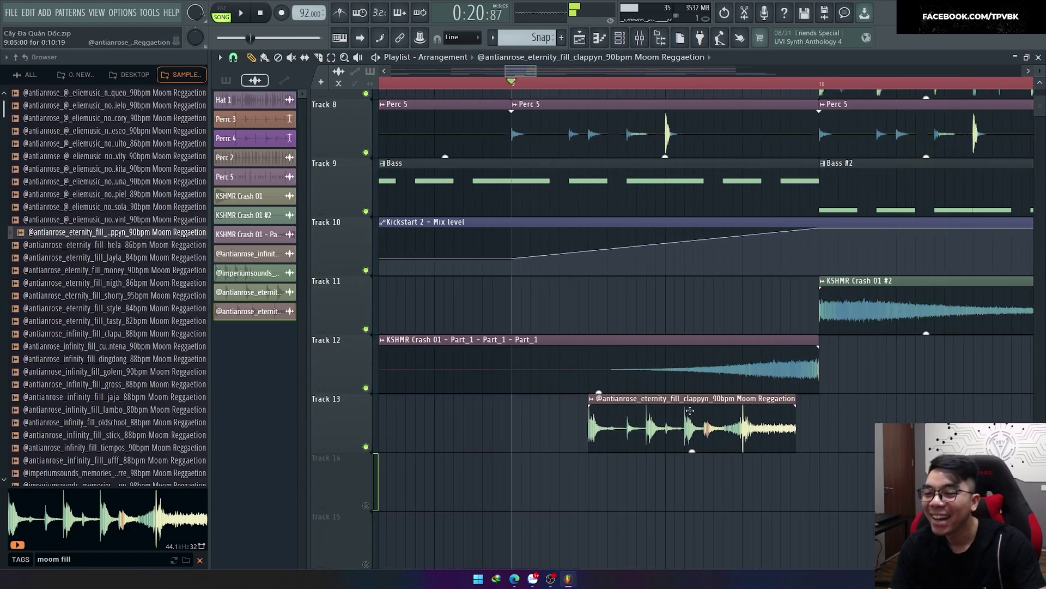
Play back the transition into bar 10 from bar 9 and again from mid bar 8 to check the clappyn fill.
key(space)
ctrl+scroll(692, 423, down, 2)
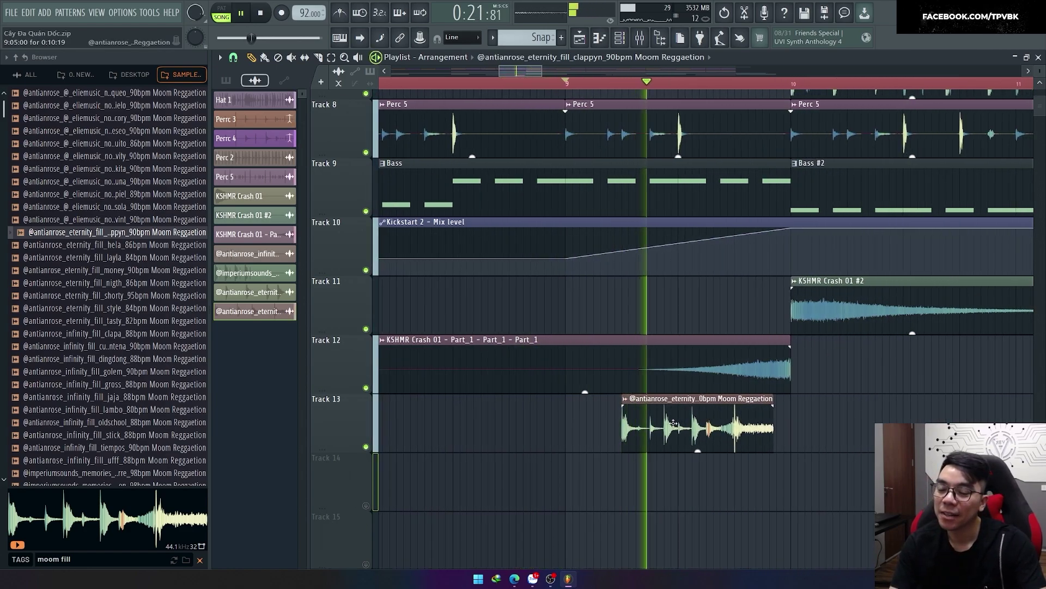
ctrl+scroll(674, 424, down, 3)
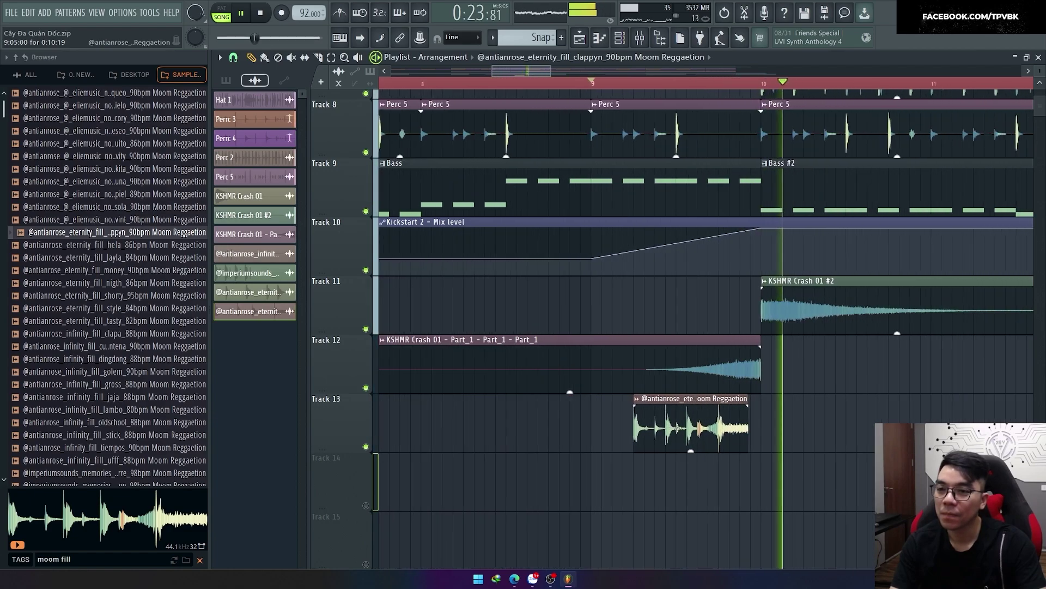
scroll(545, 109, up, 2)
click(525, 83)
scroll(676, 289, down, 1)
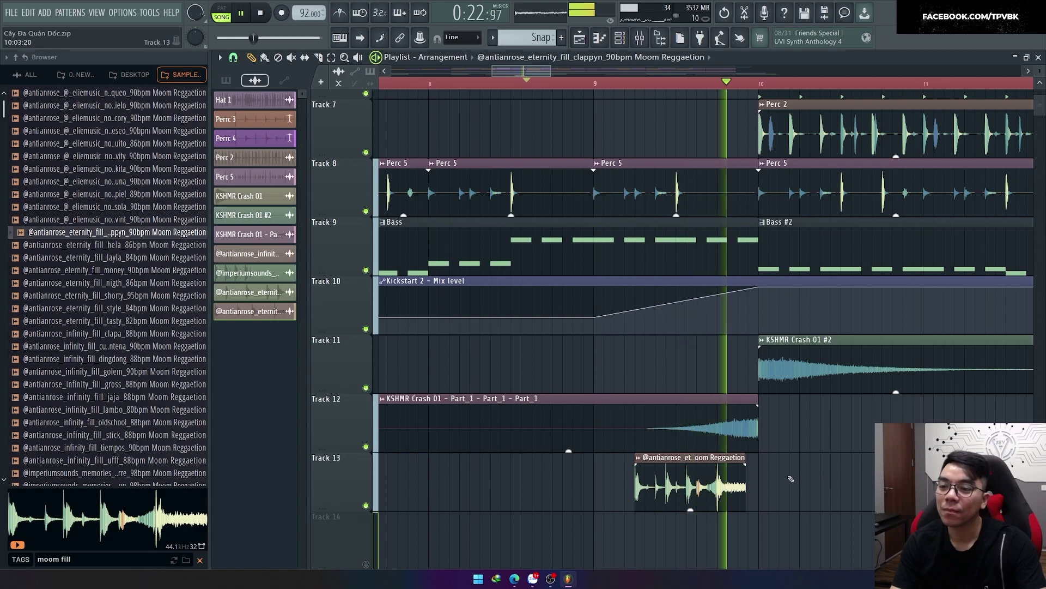
scroll(714, 469, down, 3)
scroll(665, 472, down, 2)
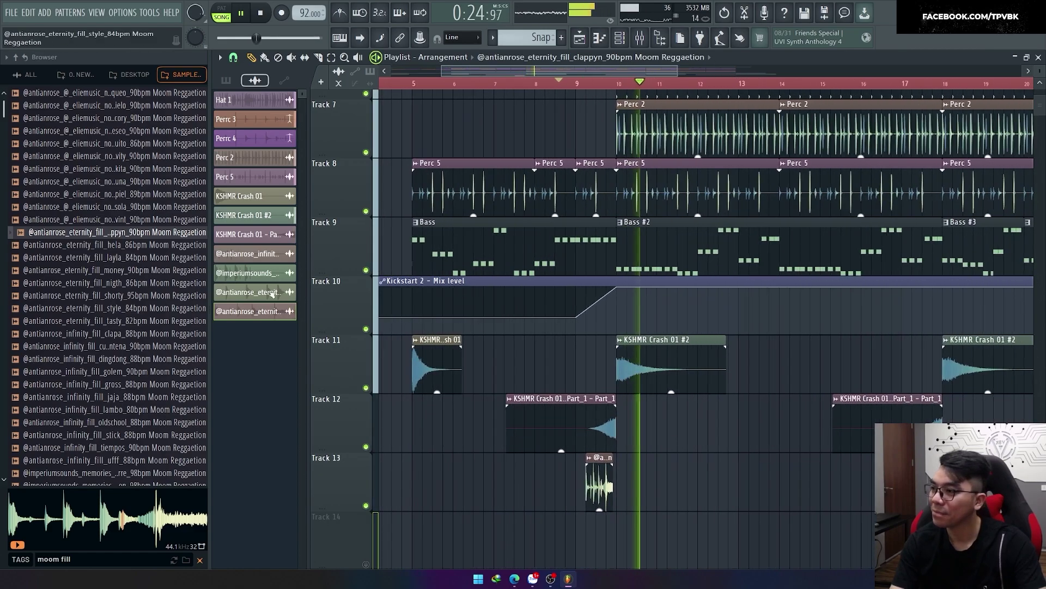
key(space)
Audition the eternity fills layla, money, nigth and shorty for the next section transition.
click(154, 245)
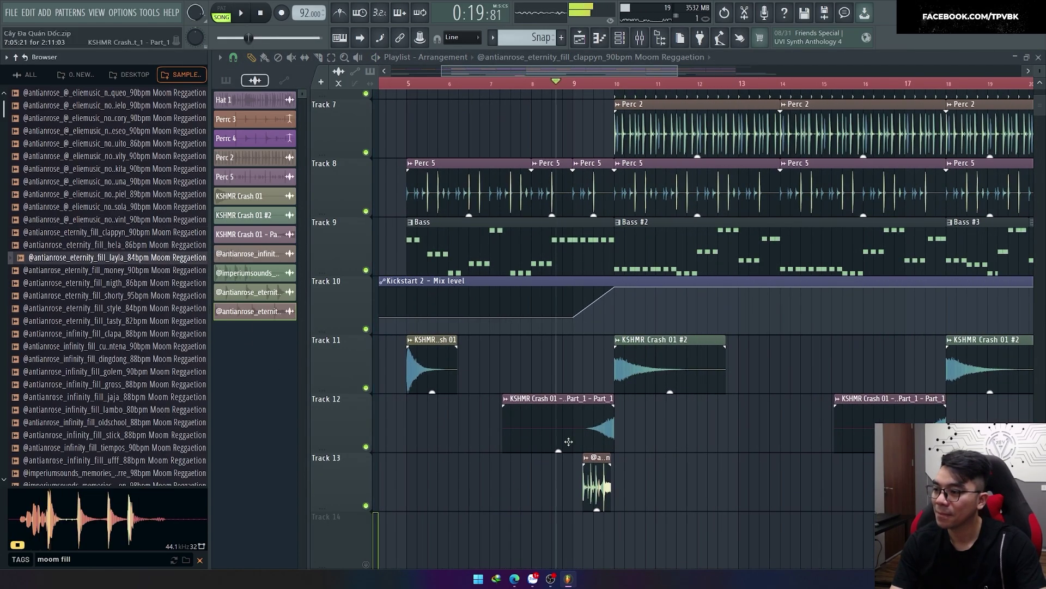
click(156, 271)
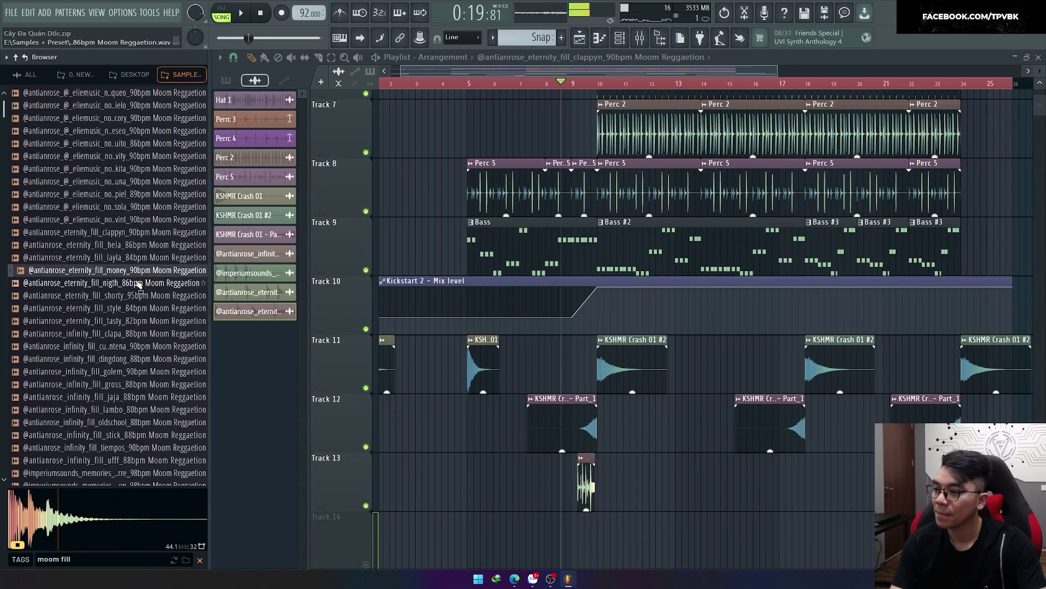
click(139, 284)
click(137, 297)
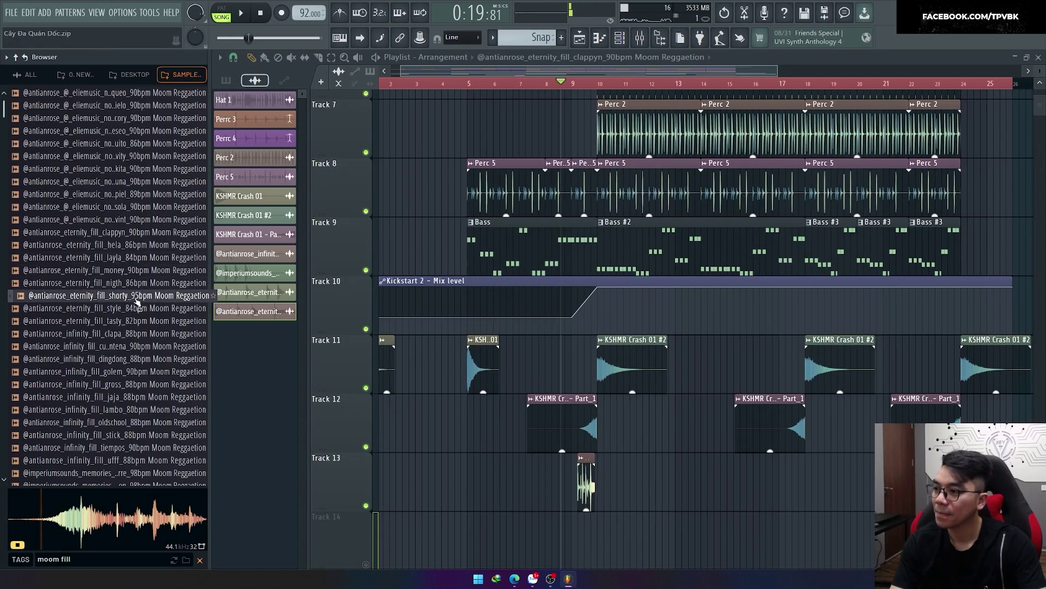
Place the eternity shorty 95bpm fill on Track 13 in bar 17, ahead of the bar 18 crash.
drag(134, 308, 581, 479)
scroll(820, 480, up, 5)
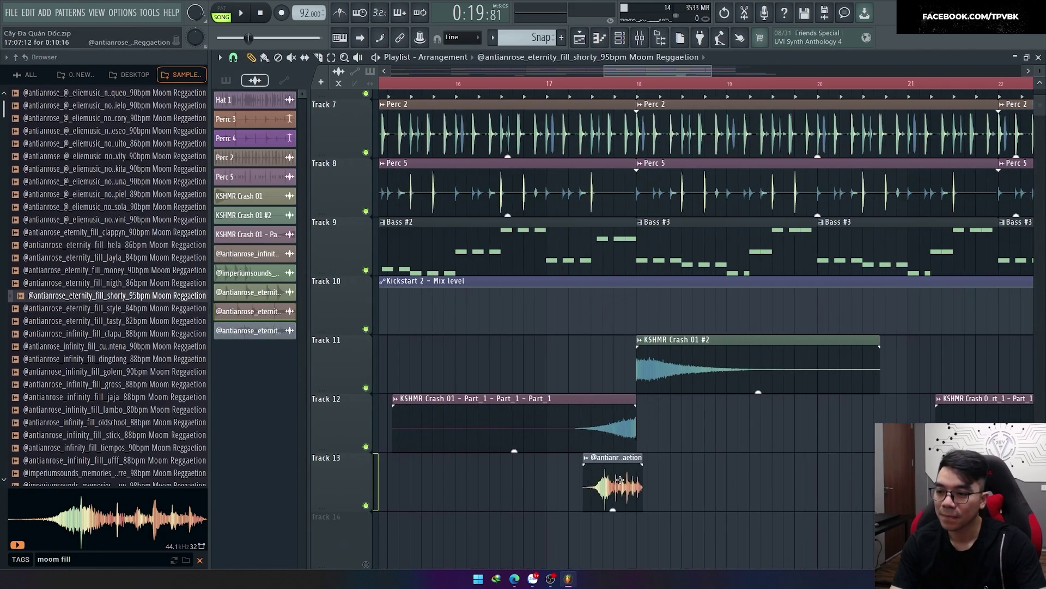
scroll(581, 479, up, 3)
Set the shorty fill's sample tempo to 95 BPM and its time-stretching mode to Auto.
double_click(581, 479)
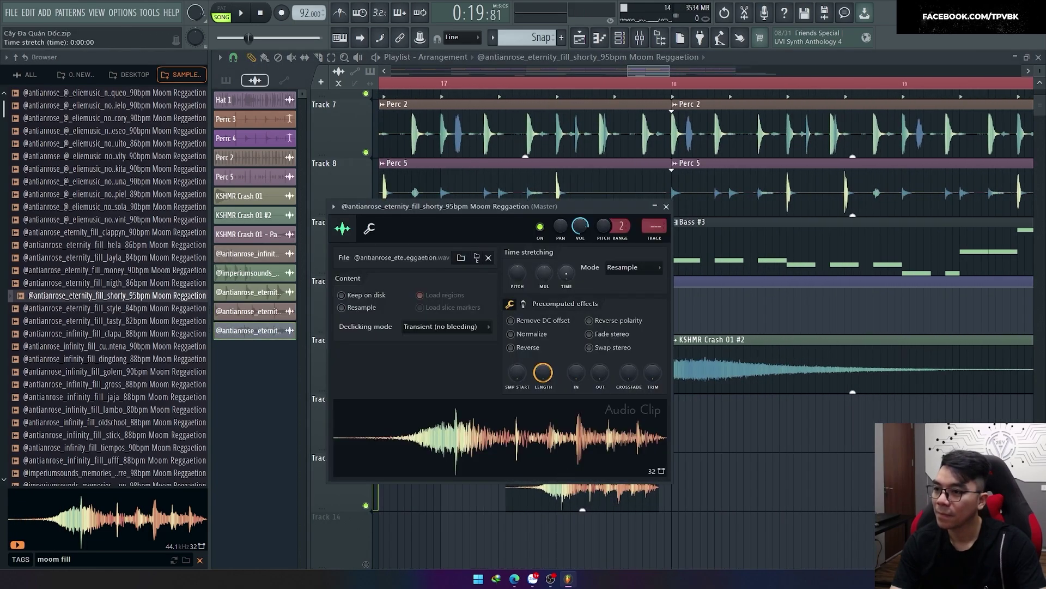
right_click(566, 273)
click(593, 401)
click(534, 400)
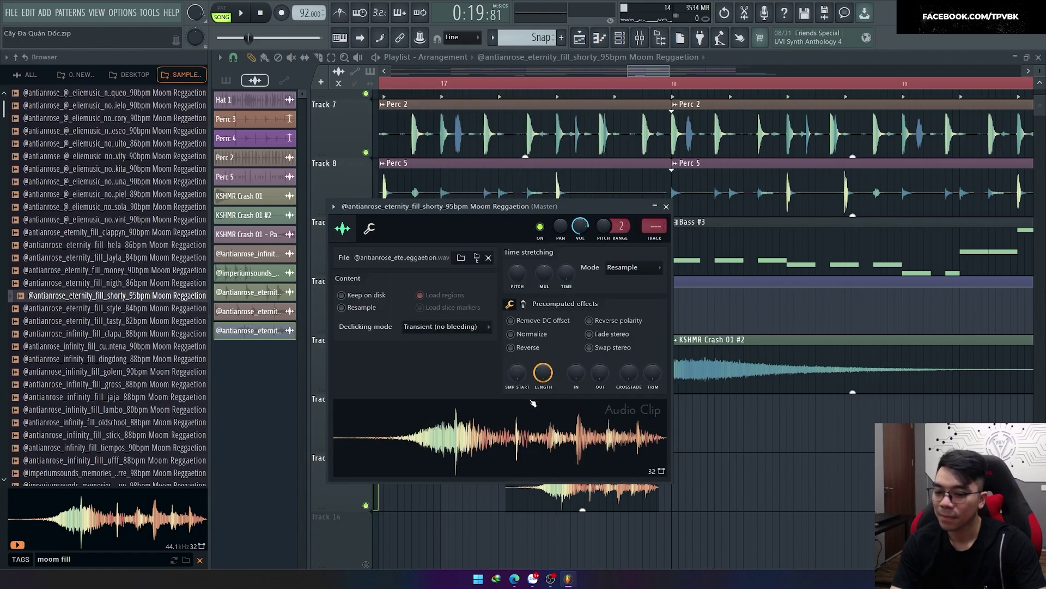
text(95)
key(Return)
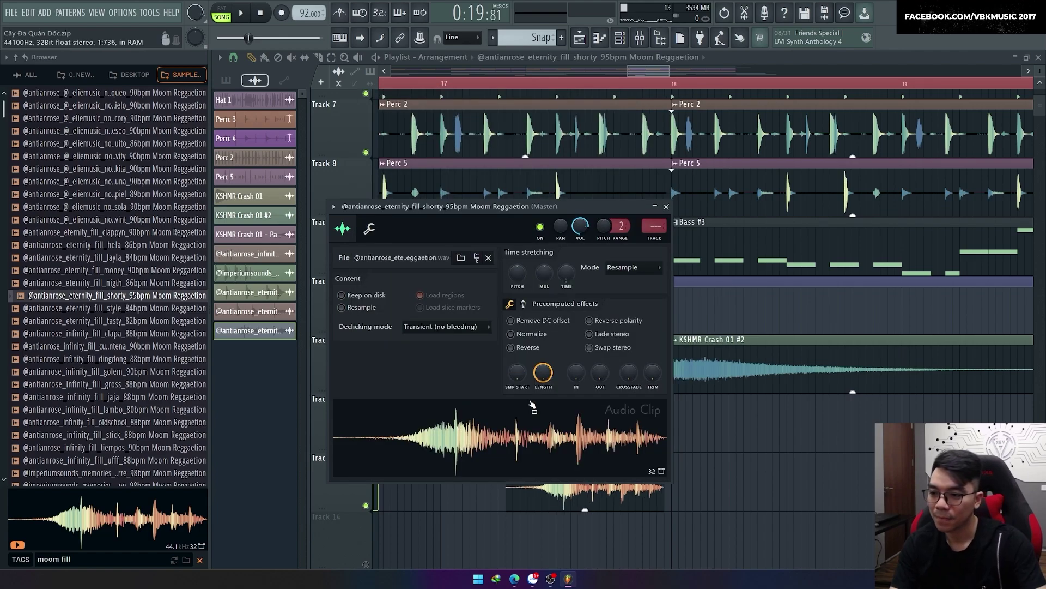
click(627, 267)
click(654, 288)
Lower the shorty fill's channel volume to about 37% while playing back the transition into bar 18.
click(679, 473)
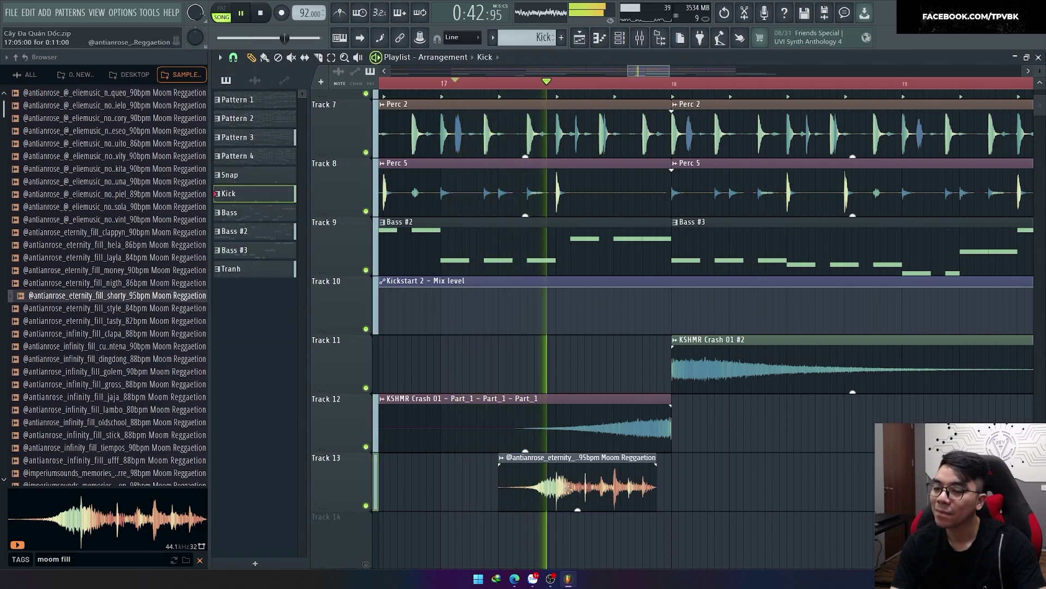
double_click(566, 478)
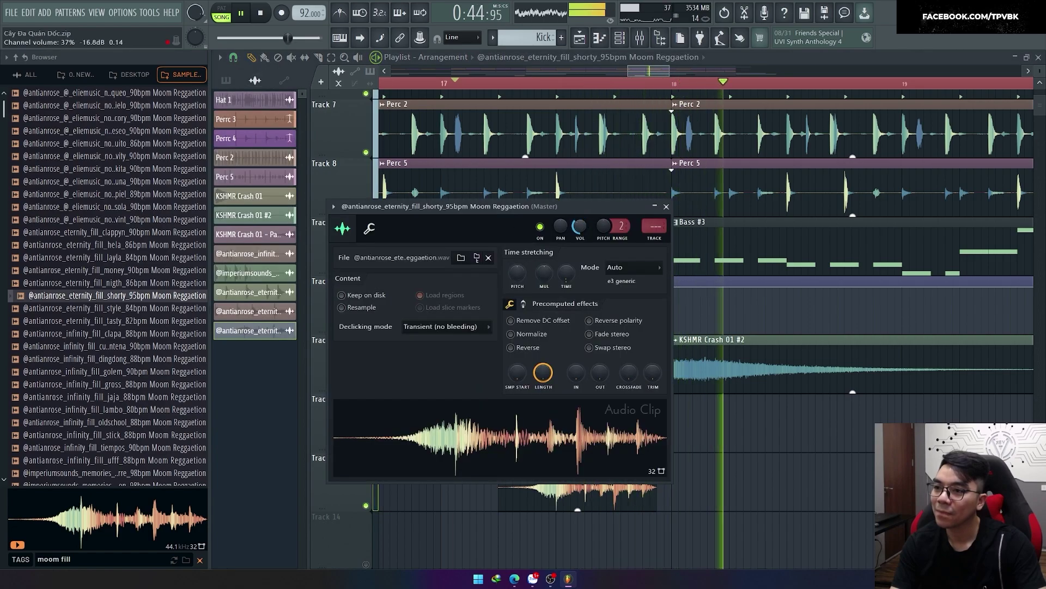
click(666, 206)
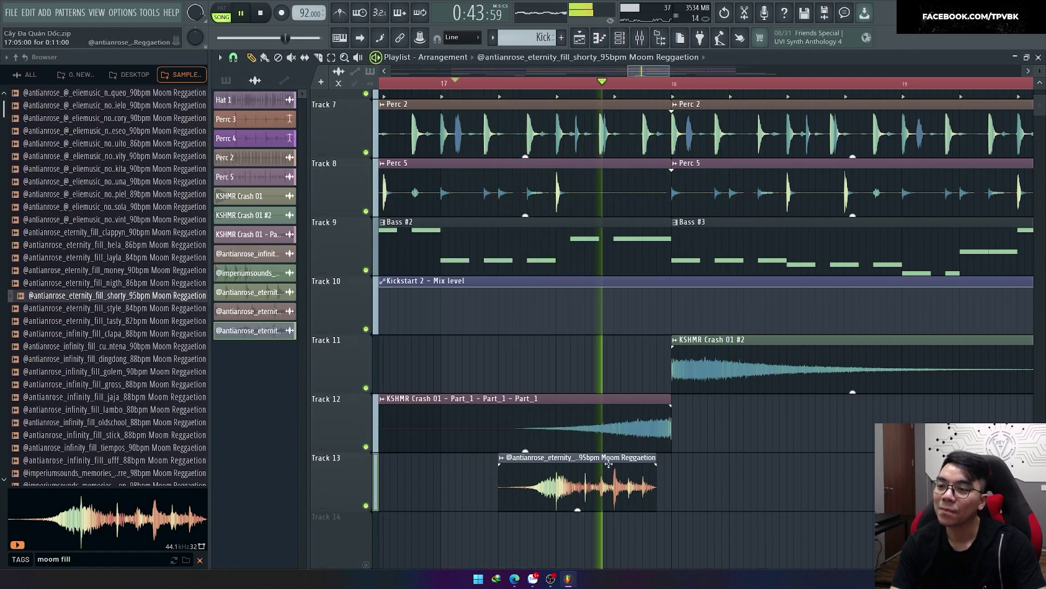
double_click(586, 496)
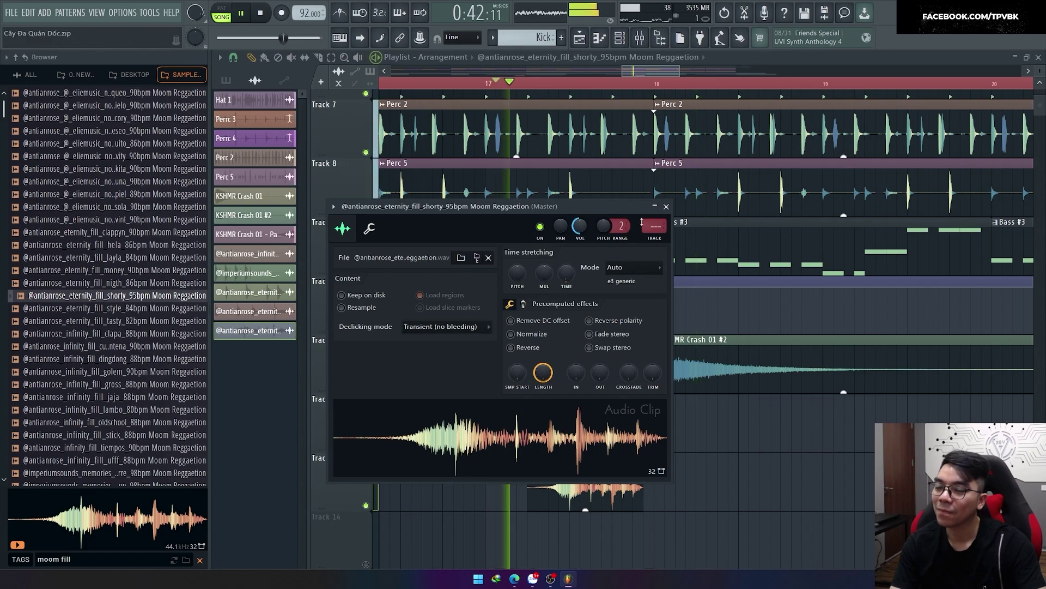
click(666, 206)
Stop playback and audition the moom fill samples from eternity style through 12_UL_RFill_90 for the bar 24 transition.
scroll(599, 327, down, 3)
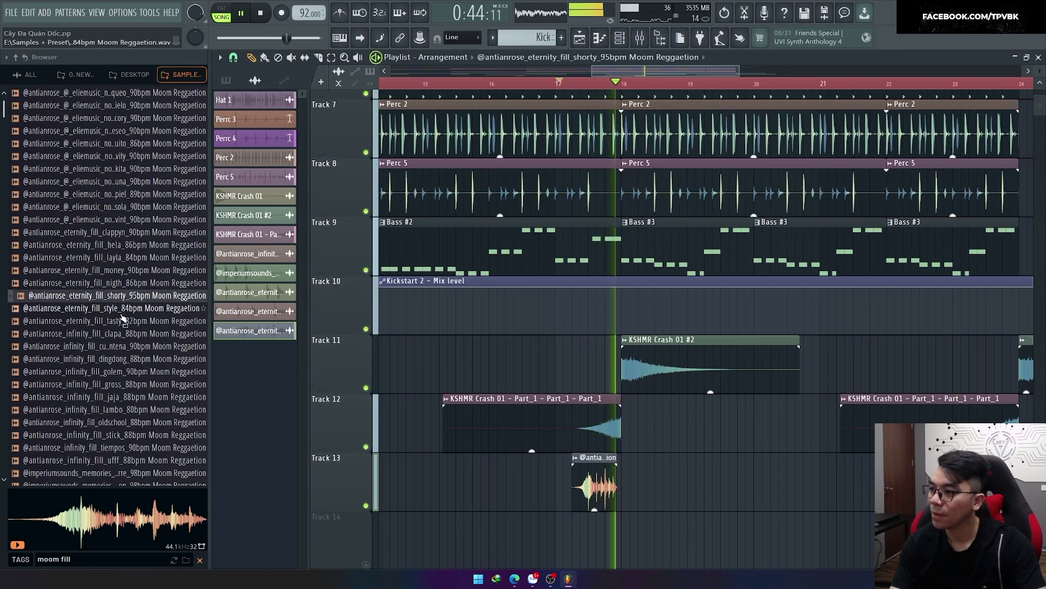
key(space)
click(121, 314)
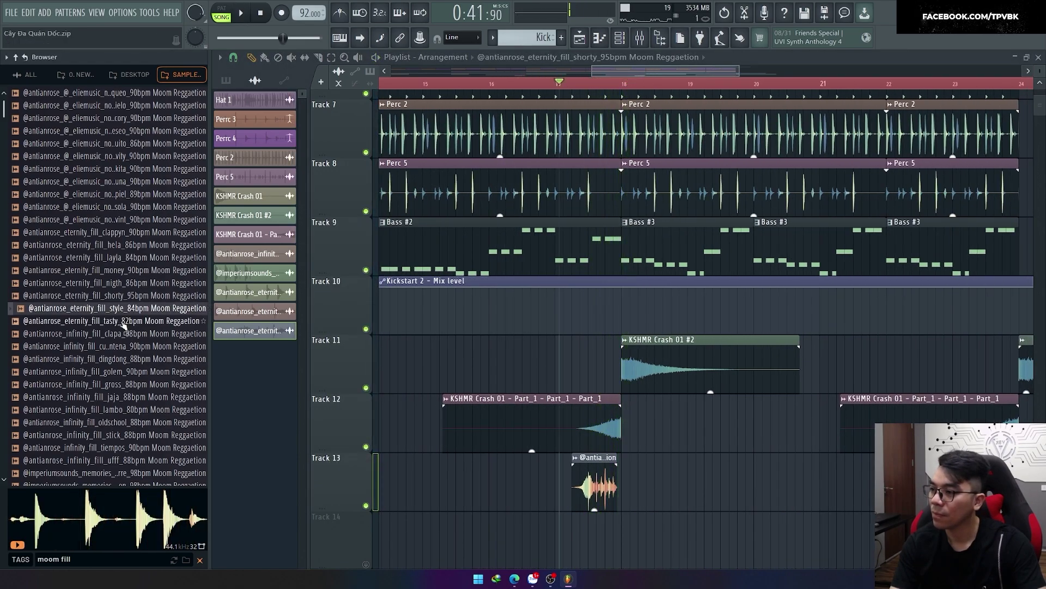
scroll(109, 283, down, 15)
click(88, 232)
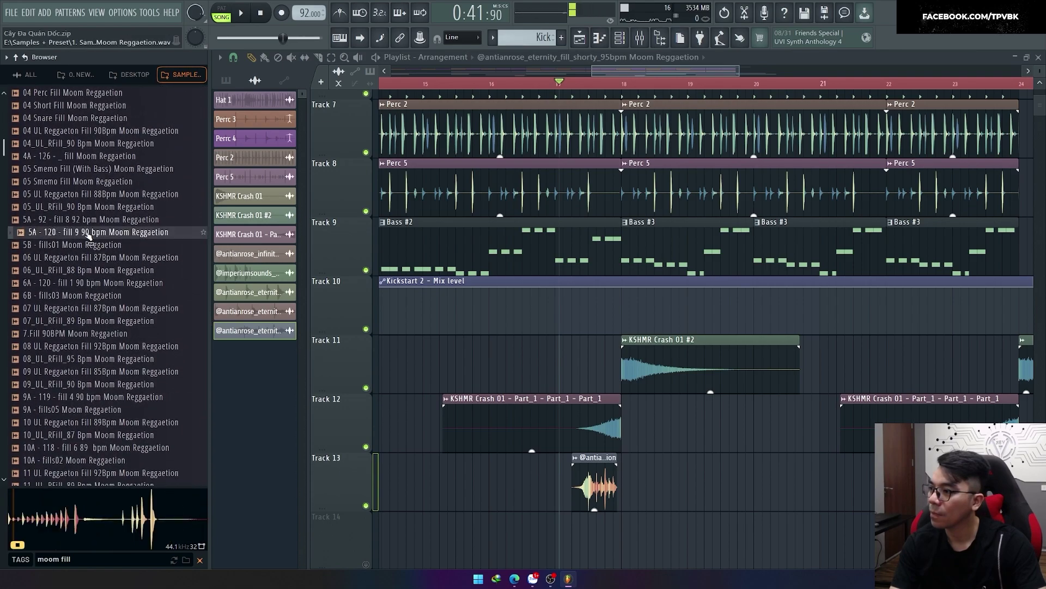
scroll(108, 357, down, 4)
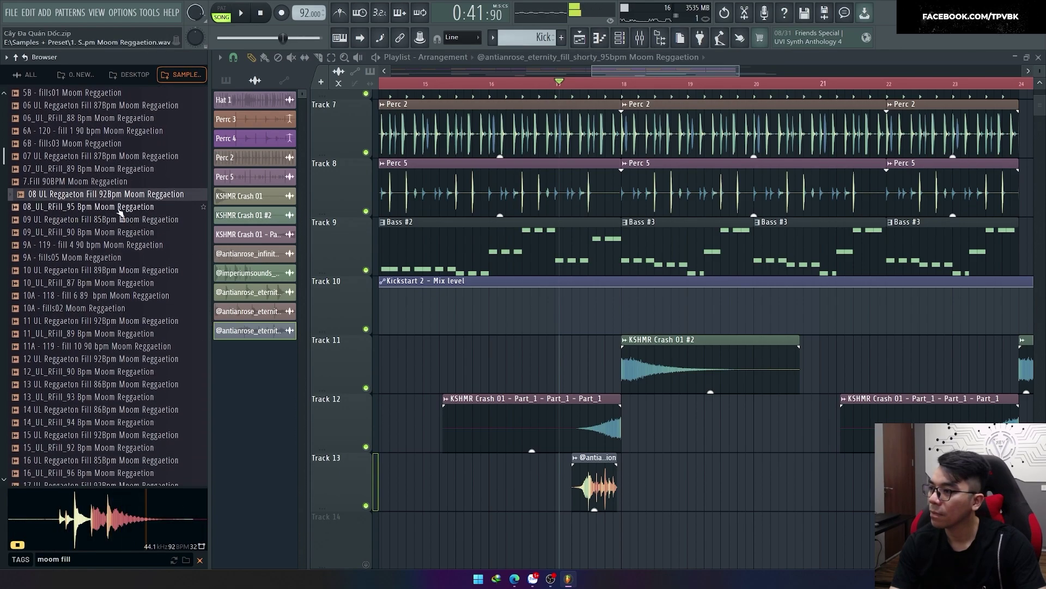
click(113, 219)
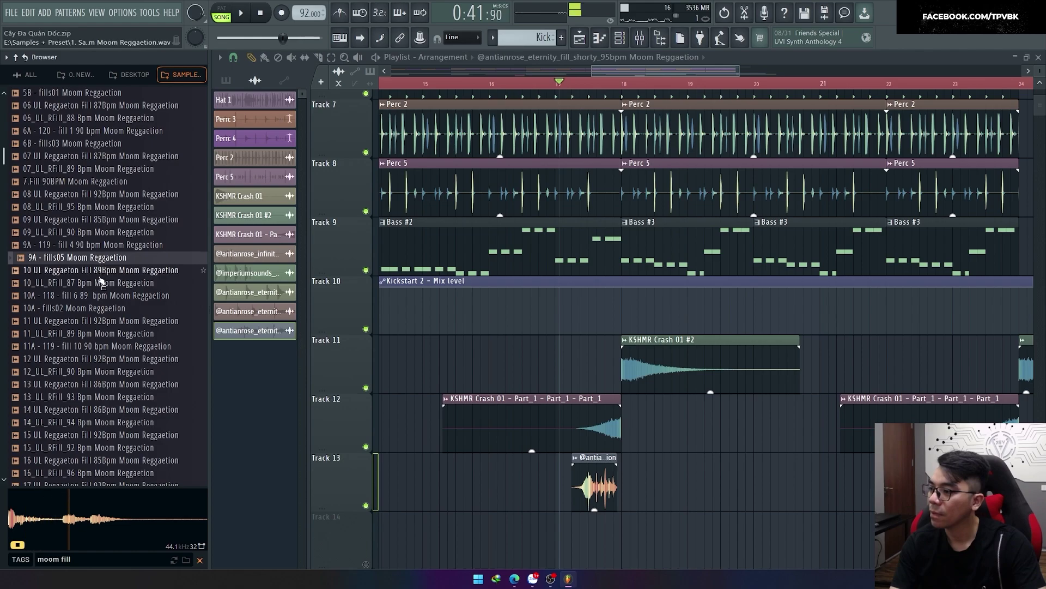
click(100, 275)
click(106, 297)
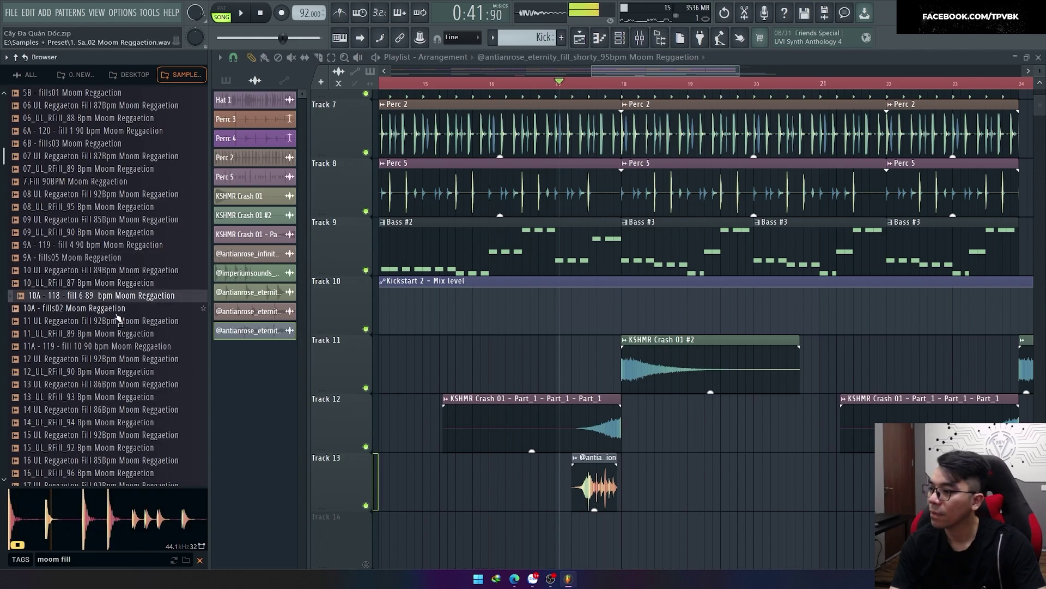
click(111, 322)
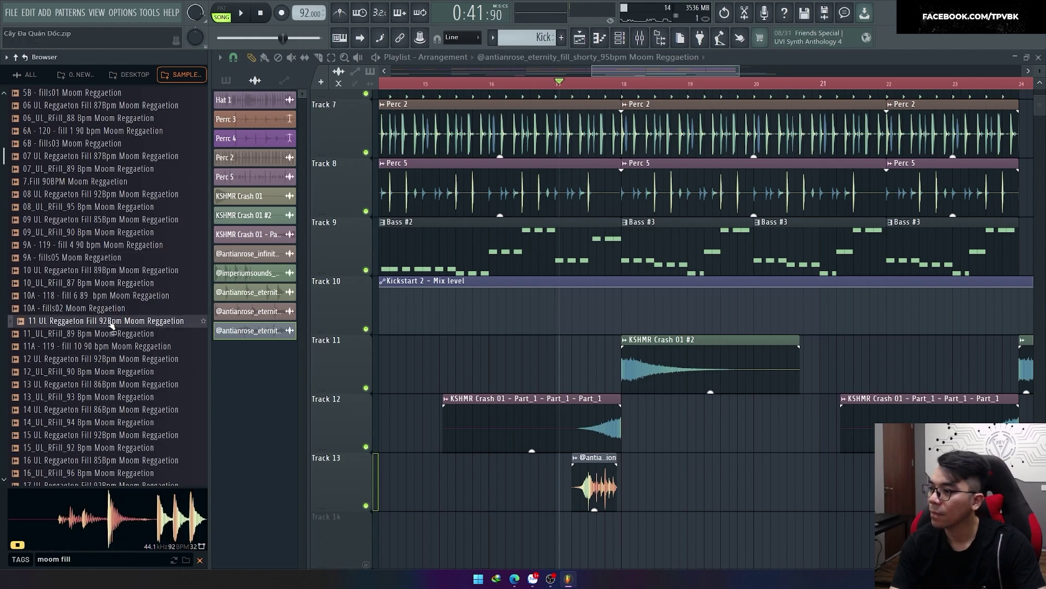
click(112, 335)
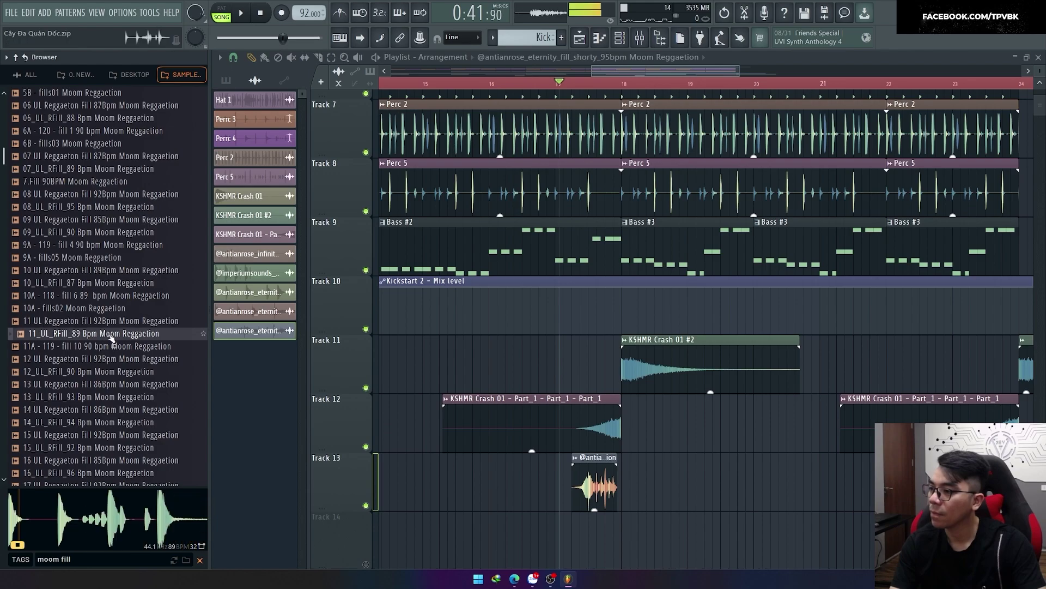
click(110, 348)
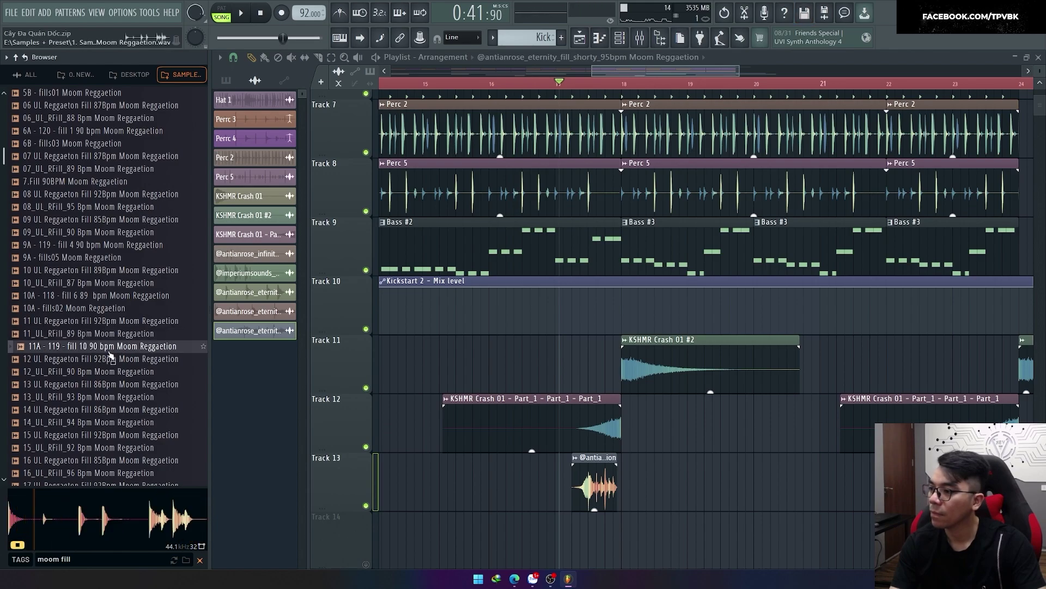
click(106, 360)
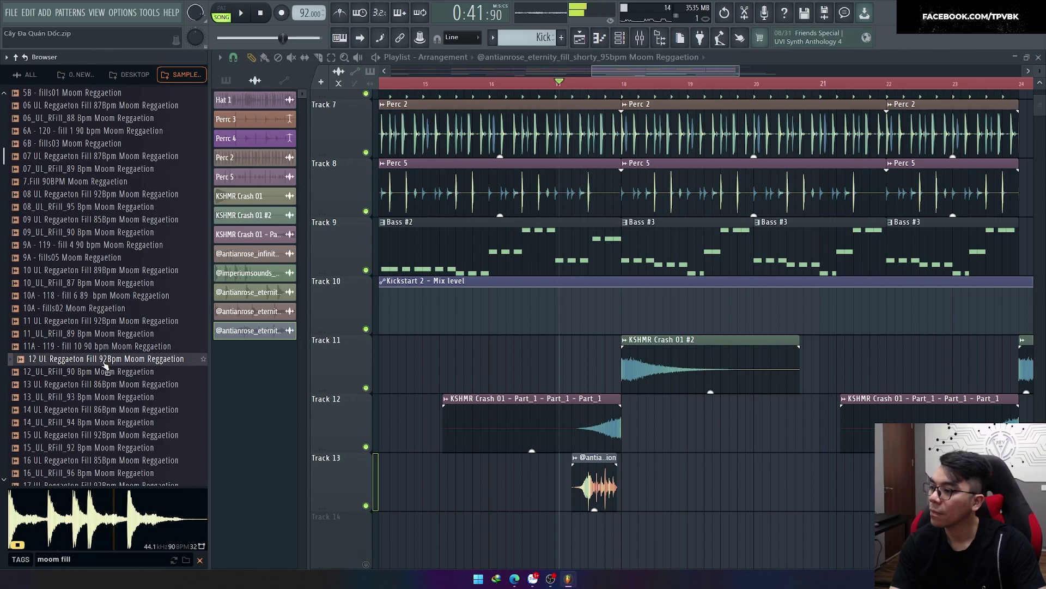
click(105, 371)
scroll(109, 376, down, 2)
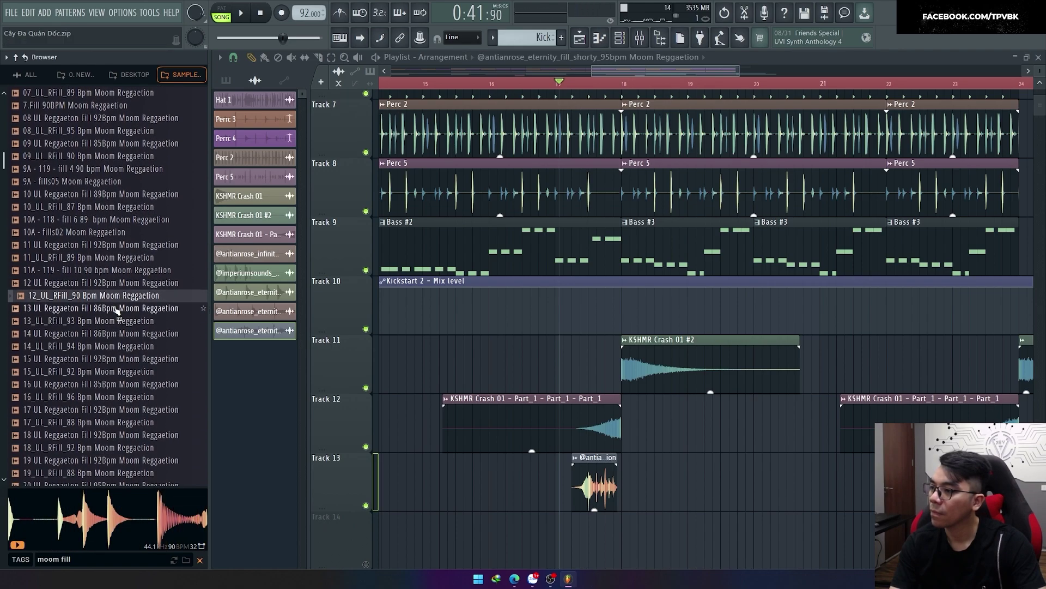
Audition the UL Reggaeton and UL_RFill samples numbered 13 to 21 for the bar 24 transition.
click(117, 308)
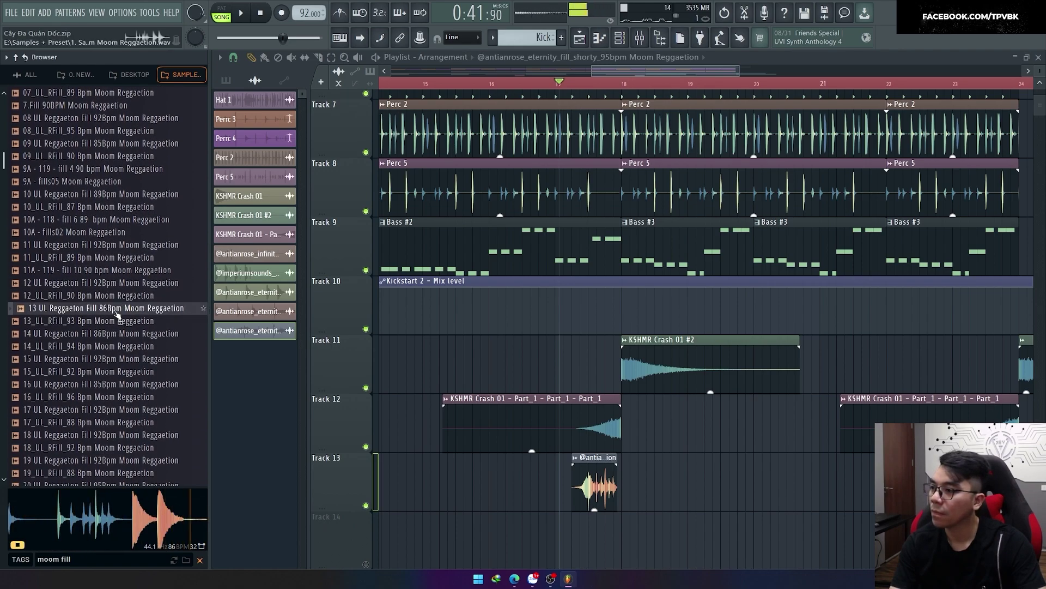
click(117, 321)
click(114, 347)
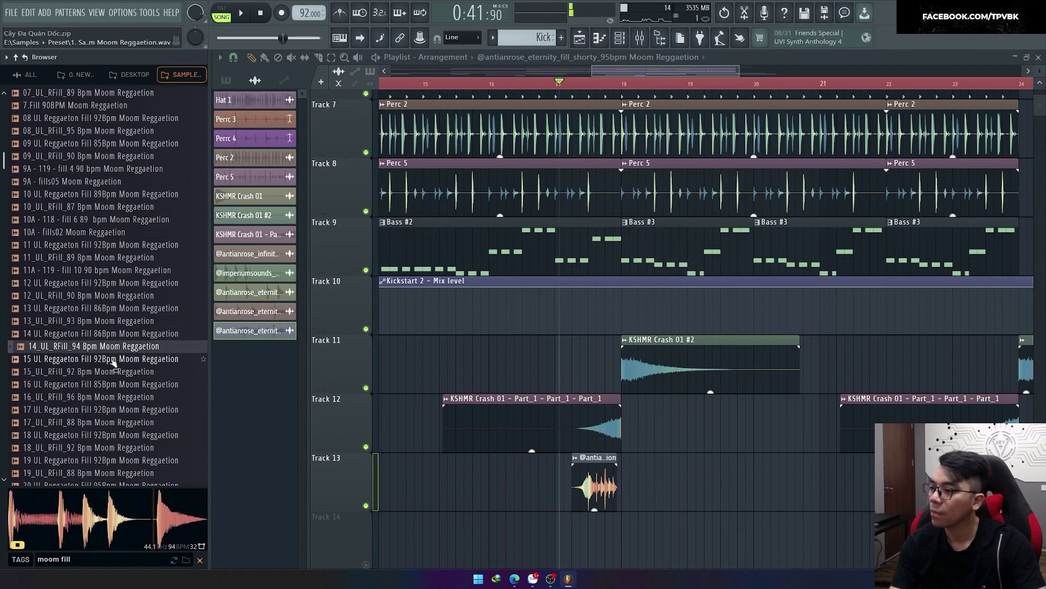
click(114, 360)
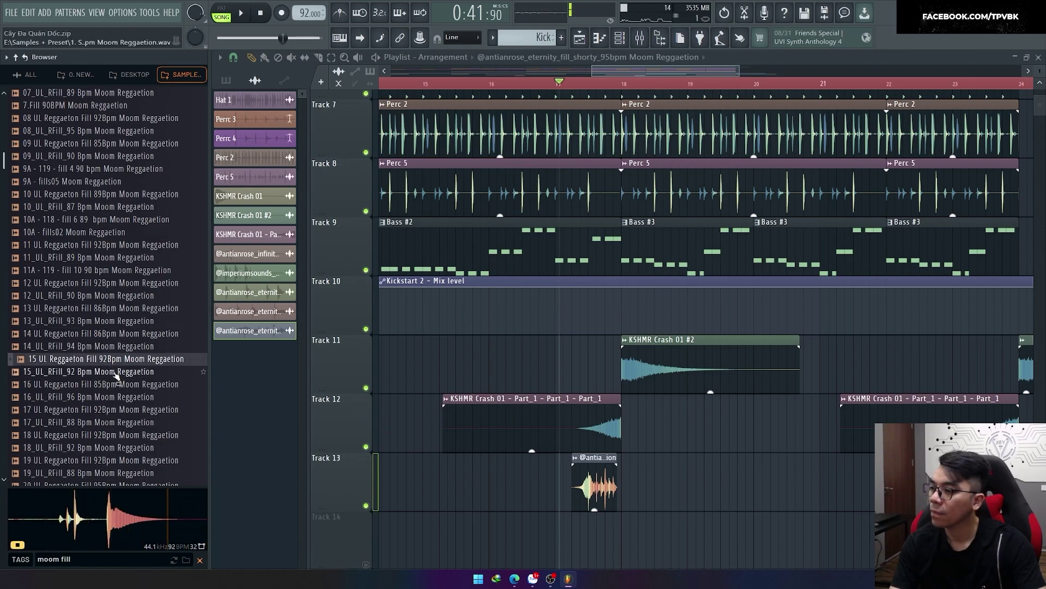
click(117, 373)
click(116, 383)
scroll(121, 354, down, 4)
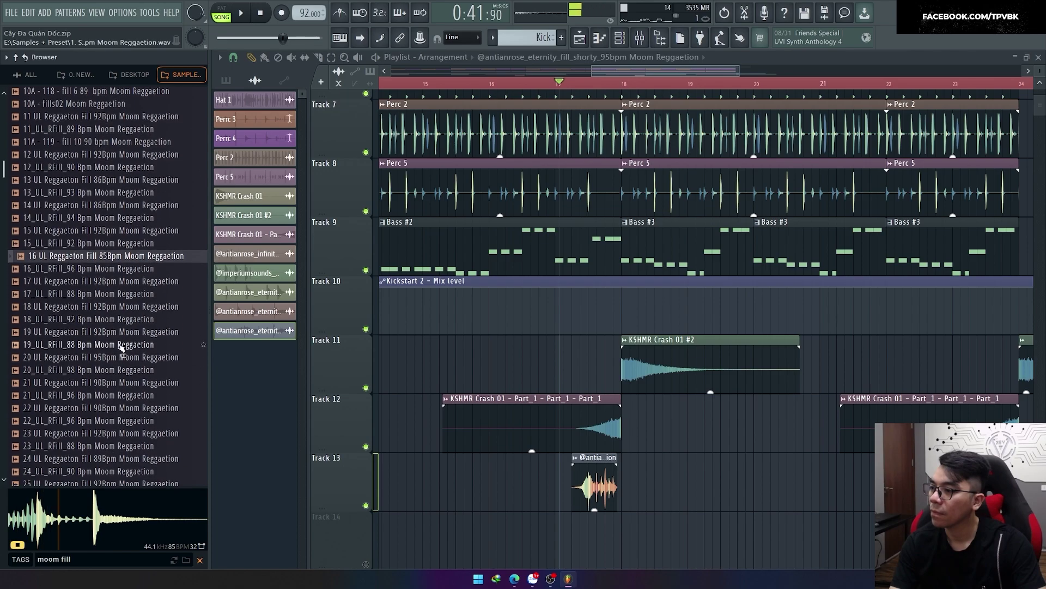
click(125, 248)
click(124, 271)
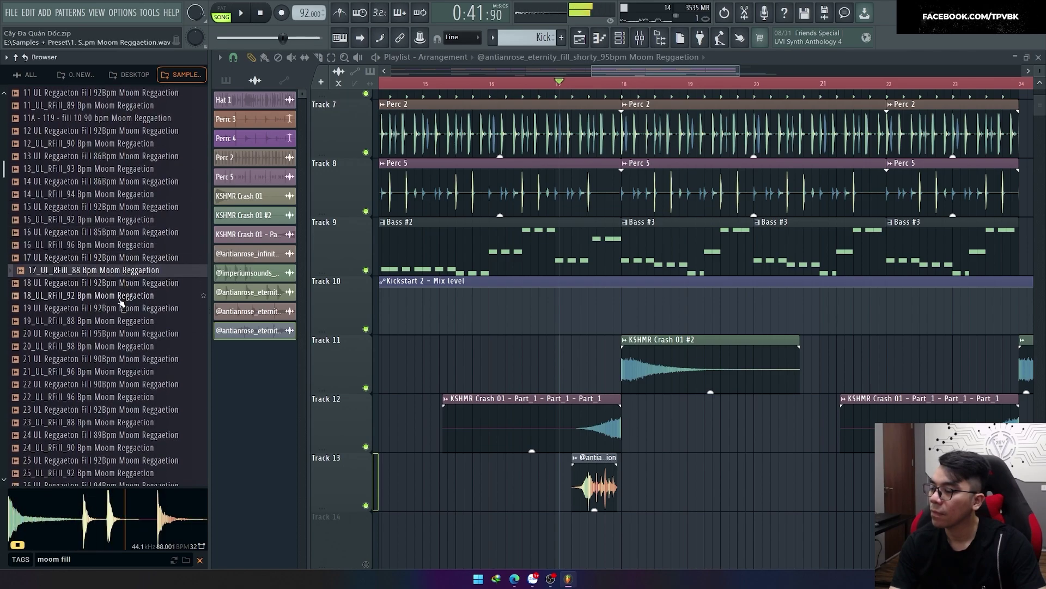
click(121, 301)
click(125, 357)
scroll(132, 303, down, 2)
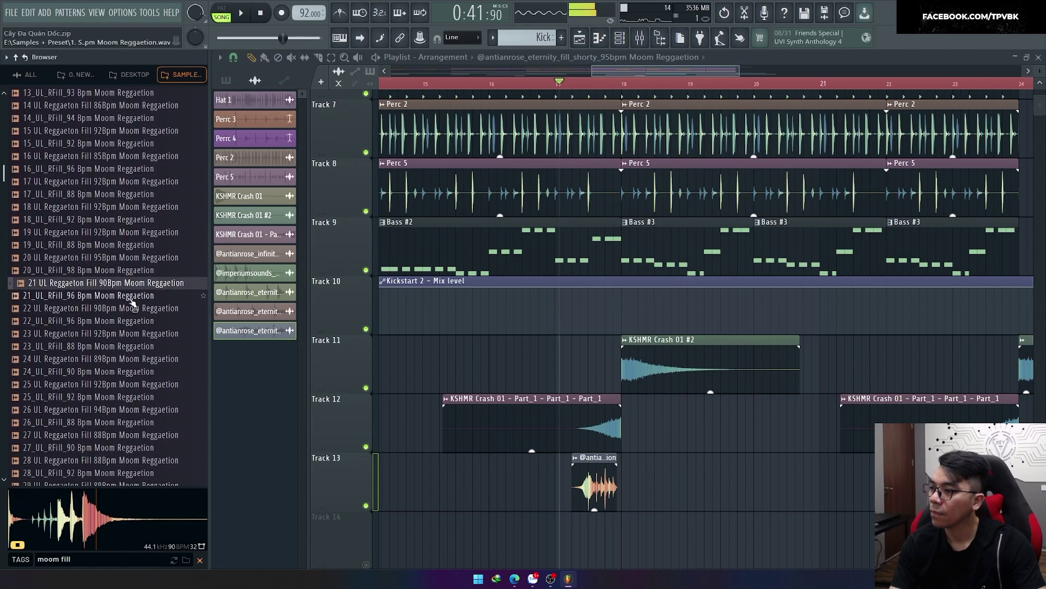
click(132, 297)
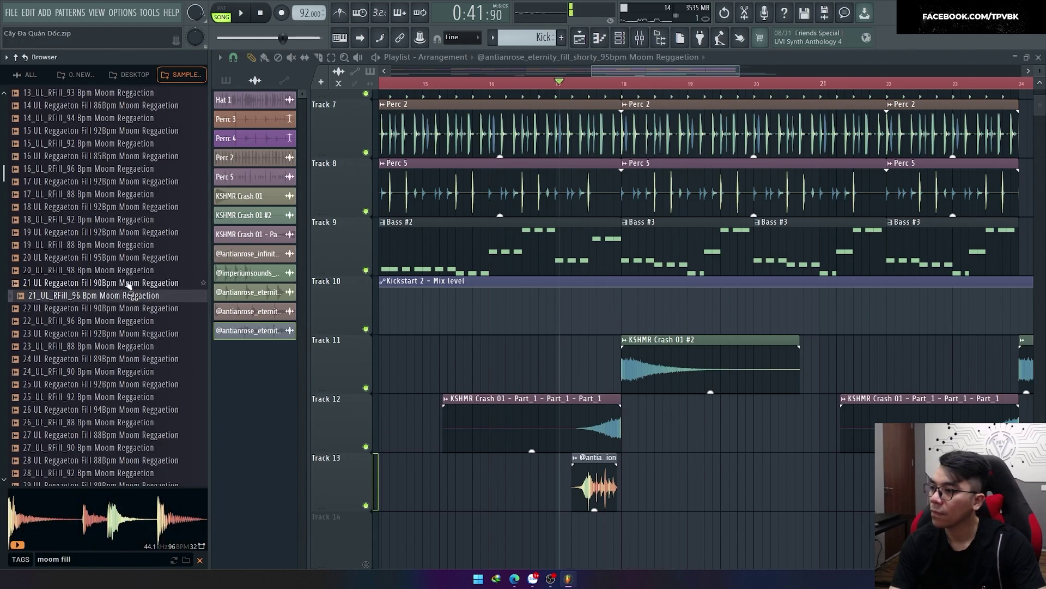
Place the 21 UL Reggaeton Fill 90Bpm sample on Track 13 in the second half of bar 23, leading into the bar 24 crash.
click(130, 283)
drag(174, 309, 955, 480)
scroll(955, 480, up, 3)
scroll(955, 480, up, 2)
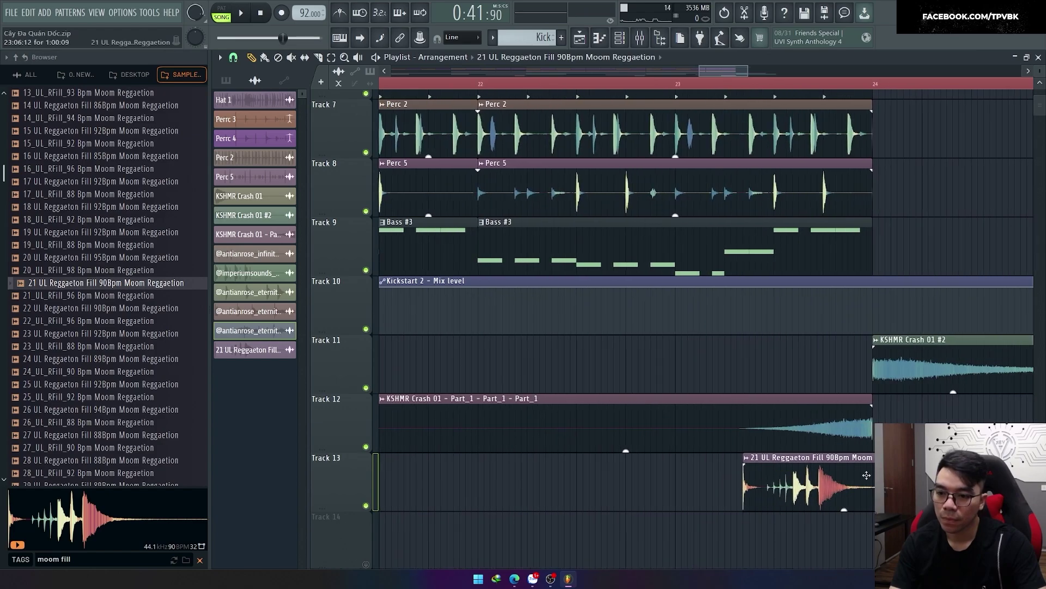
scroll(831, 475, up, 3)
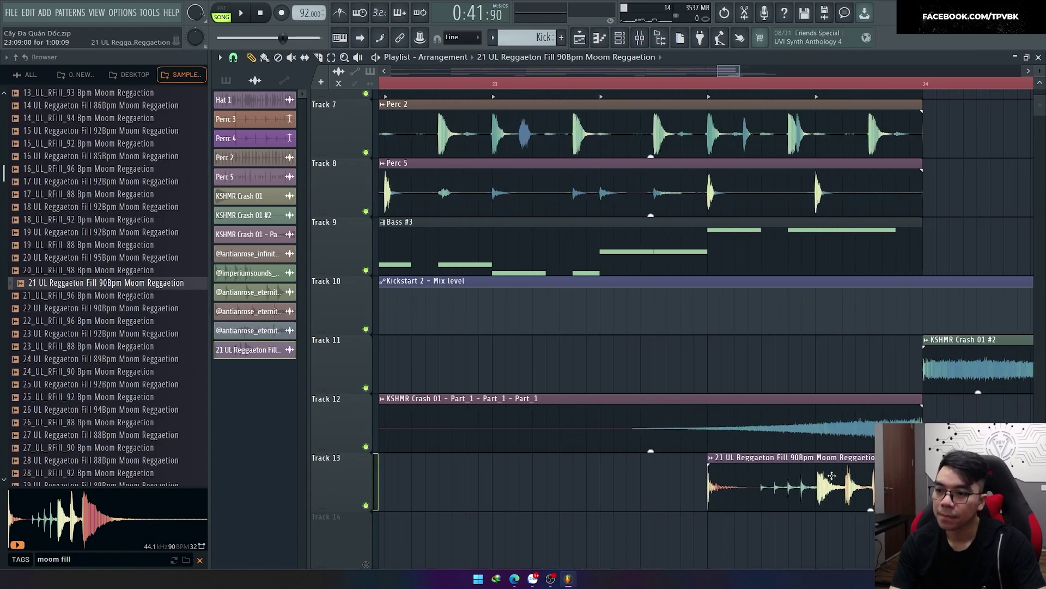
Match the 21 UL Reggaeton Fill 90Bpm clip to the project tempo and set its time-stretching mode to Auto.
double_click(846, 488)
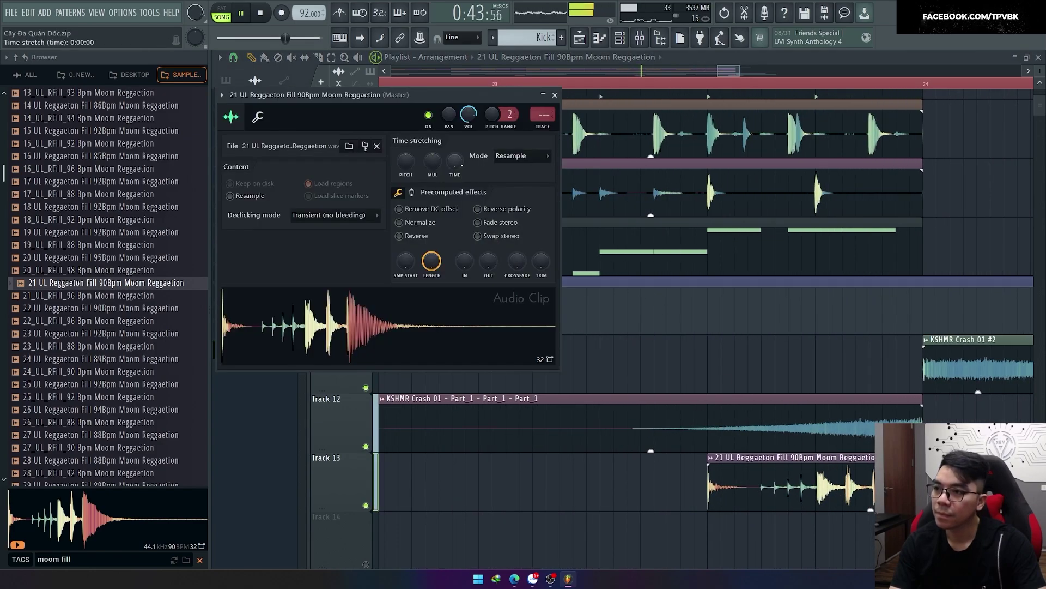
right_click(458, 162)
click(496, 228)
click(523, 287)
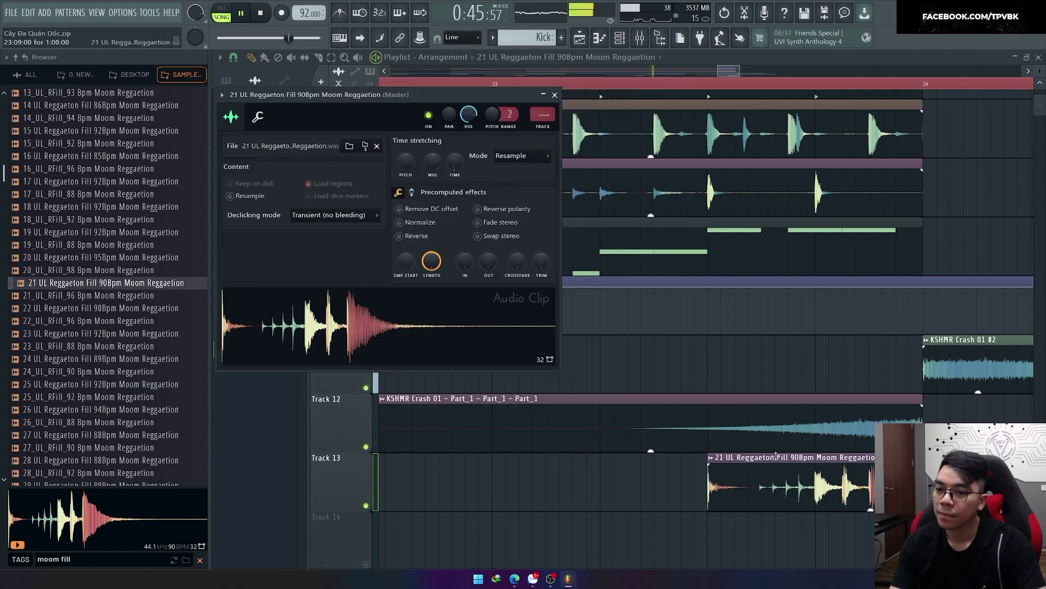
click(521, 156)
click(545, 173)
click(555, 95)
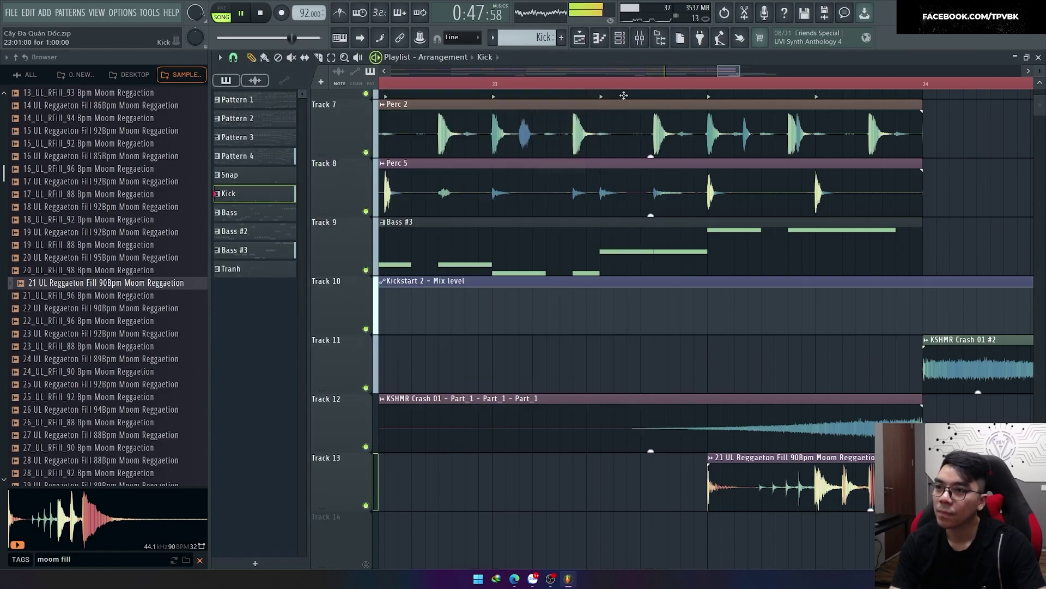
Play back the transition into bar 24 and lower the 21 UL Reggaeton fill's channel volume.
scroll(594, 152, up, 4)
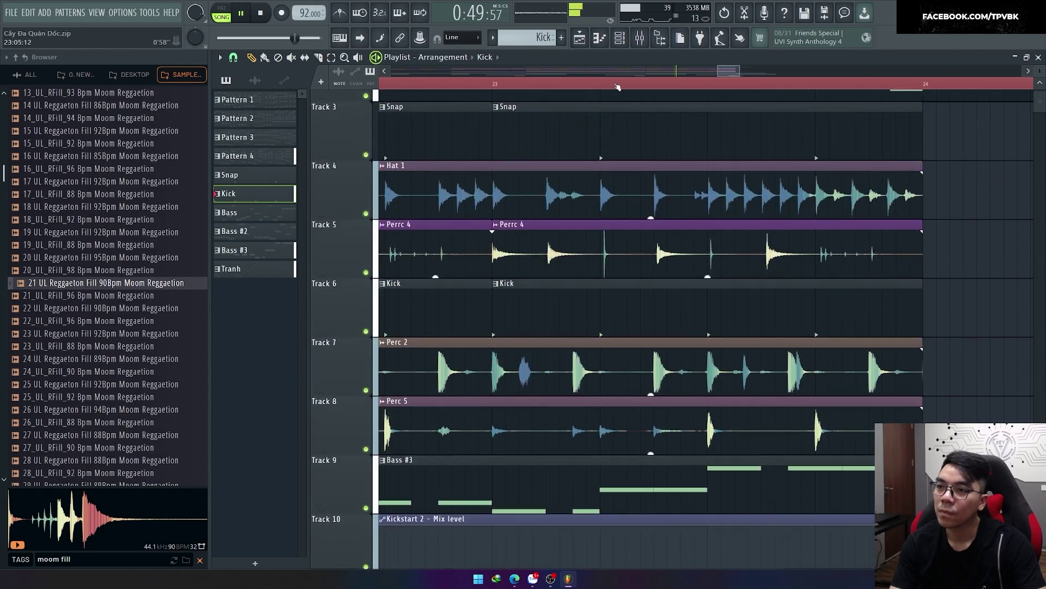
scroll(580, 181, down, 5)
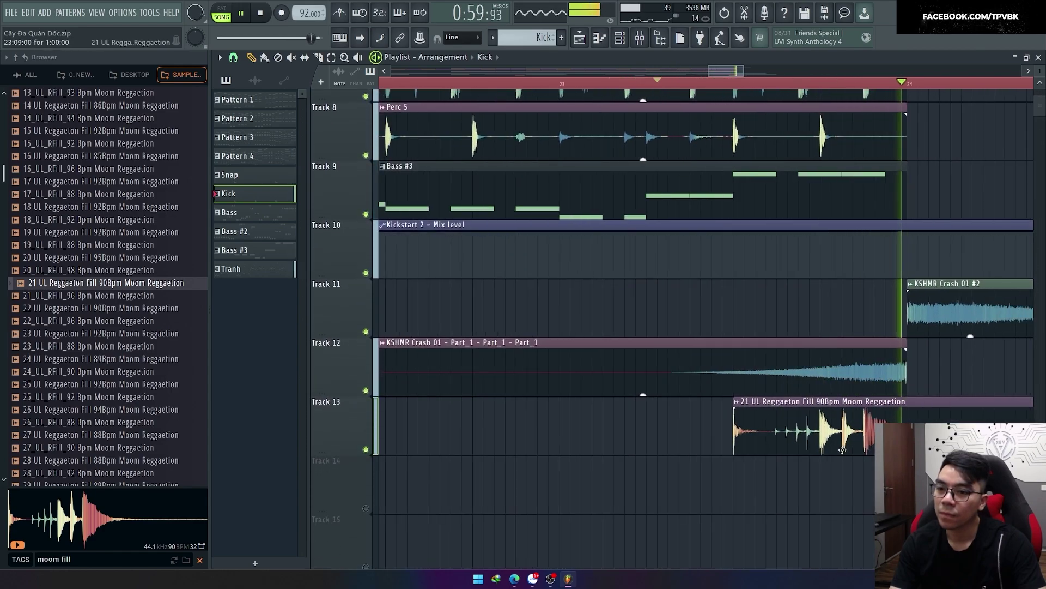
double_click(844, 417)
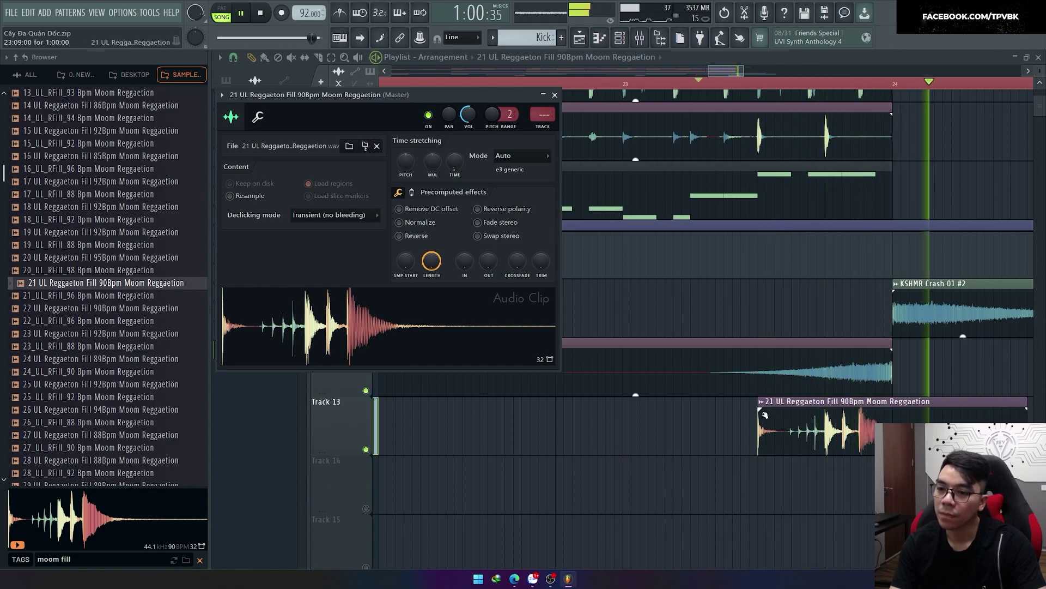
key(space)
key(space)
scroll(794, 346, up, 7)
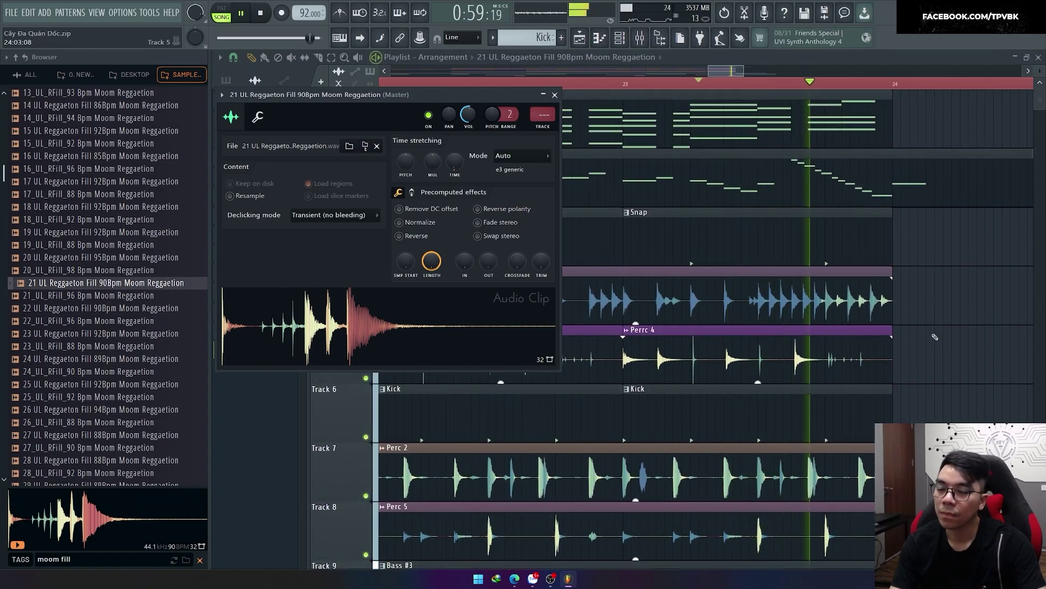
key(Escape)
Replay the end of bar 23 to review the tracks before bar 24, and undo the playlist clip deletion.
scroll(926, 355, down, 3)
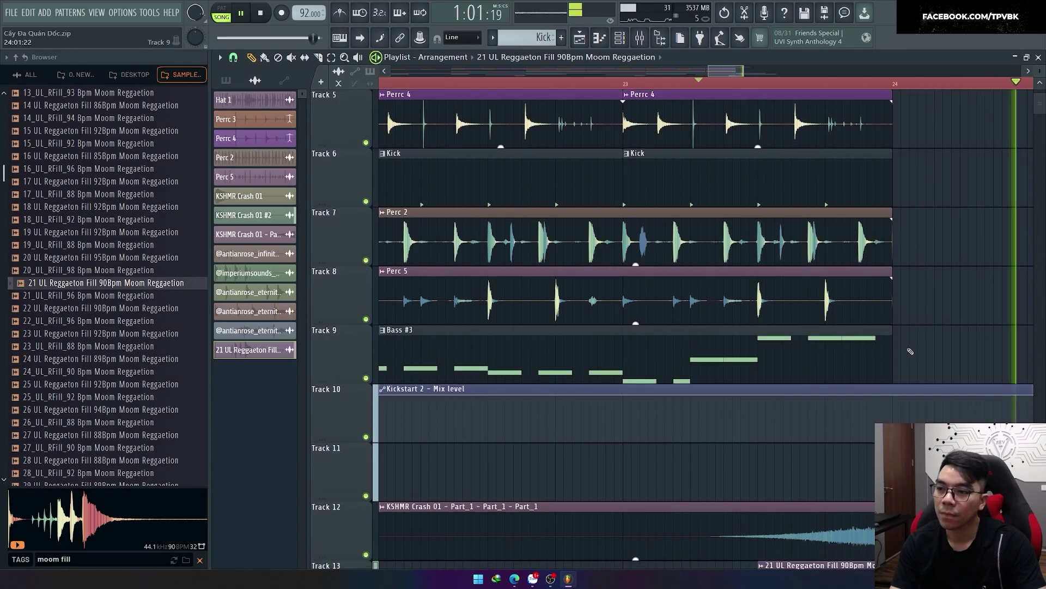
scroll(911, 391, up, 3)
scroll(781, 247, down, 1)
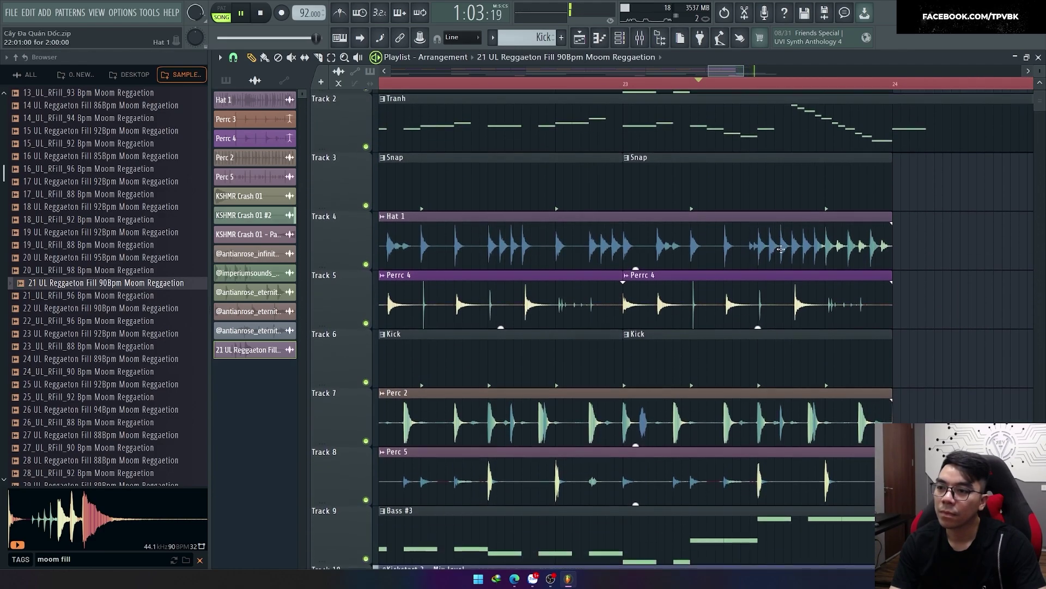
scroll(913, 376, down, 5)
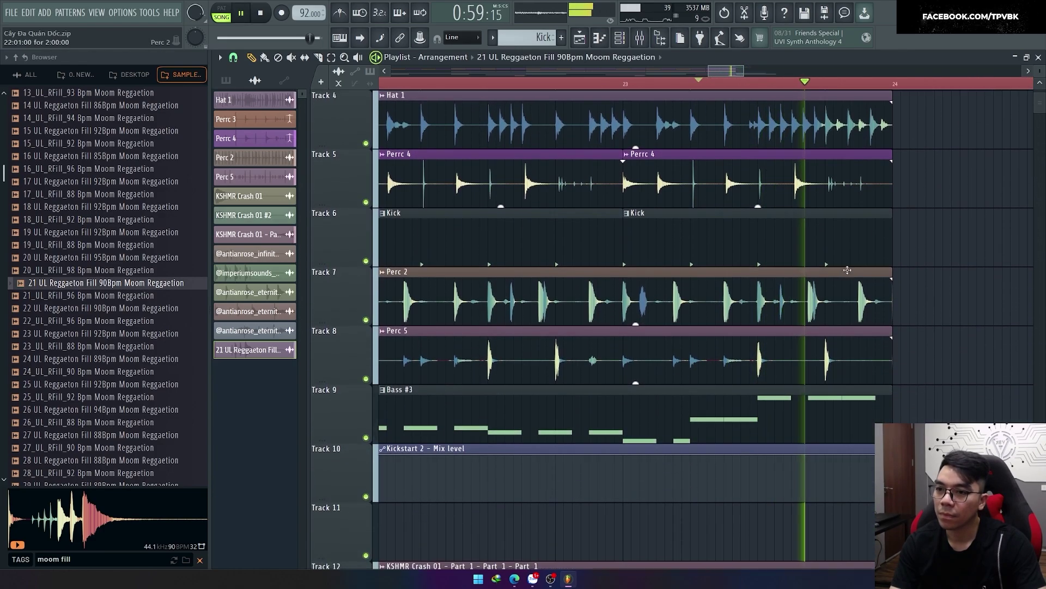
scroll(810, 248, up, 2)
scroll(810, 248, up, 3)
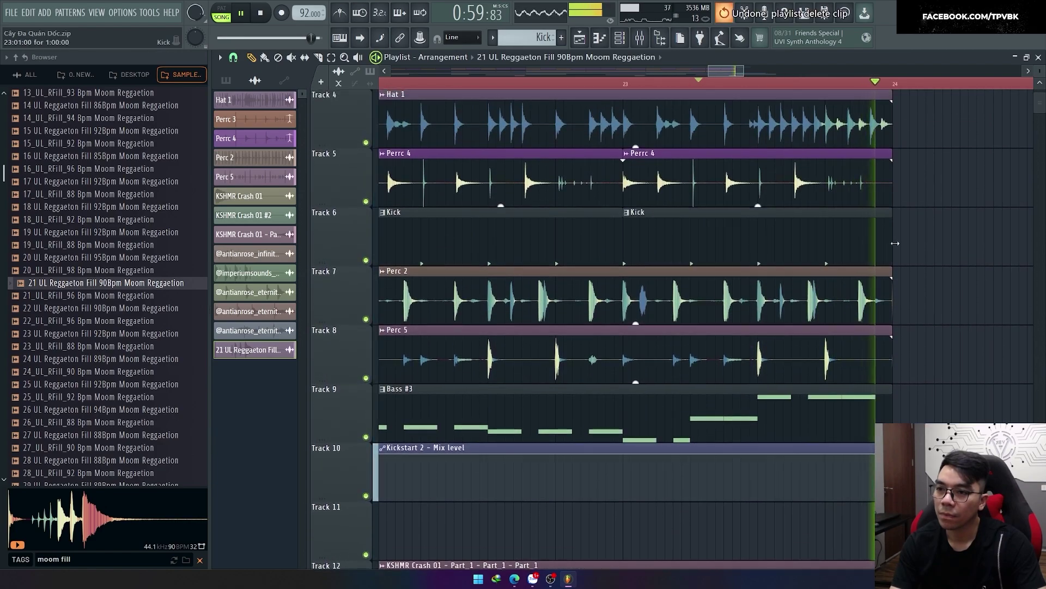
Shorten the last Kick clip on Track 6 to end midway through bar 23 and check the 21 UL Reggaeton Fill channel settings.
drag(892, 235, 754, 233)
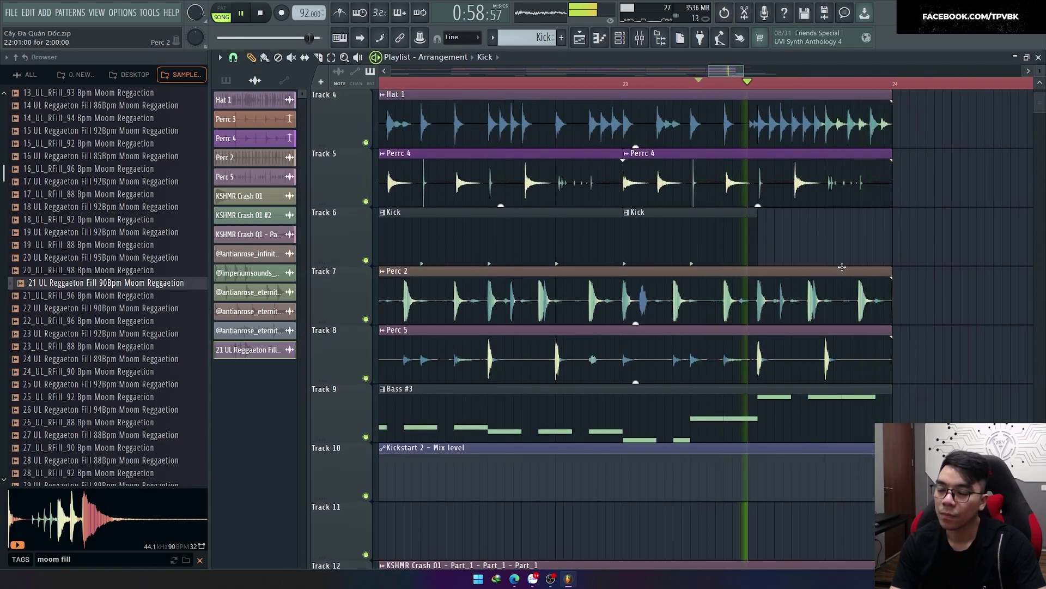
ctrl+scroll(842, 415, down, 3)
scroll(841, 415, down, 4)
double_click(841, 415)
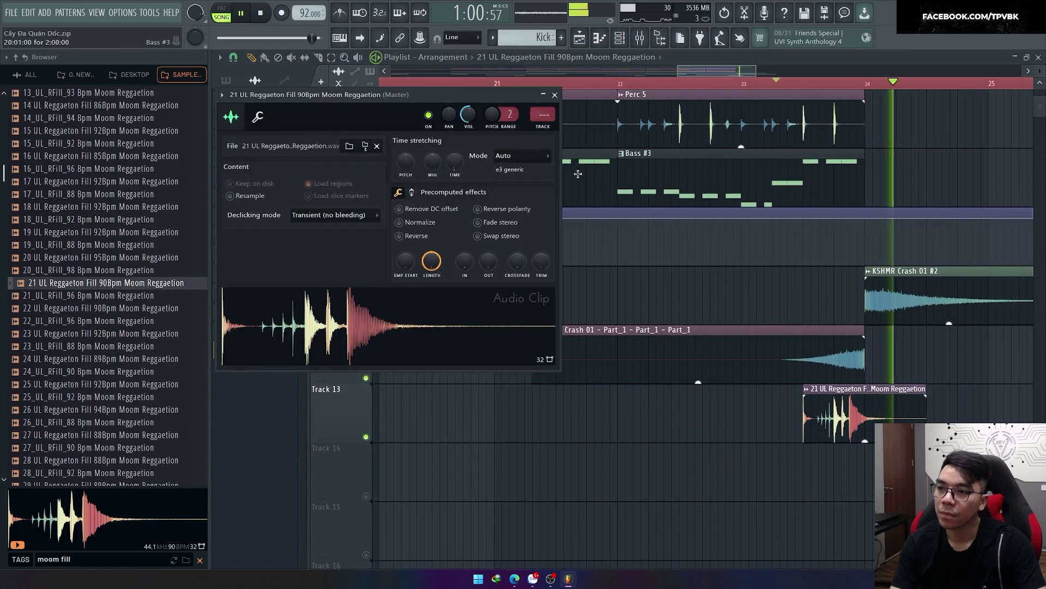
key(Escape)
ctrl+scroll(934, 187, down, 5)
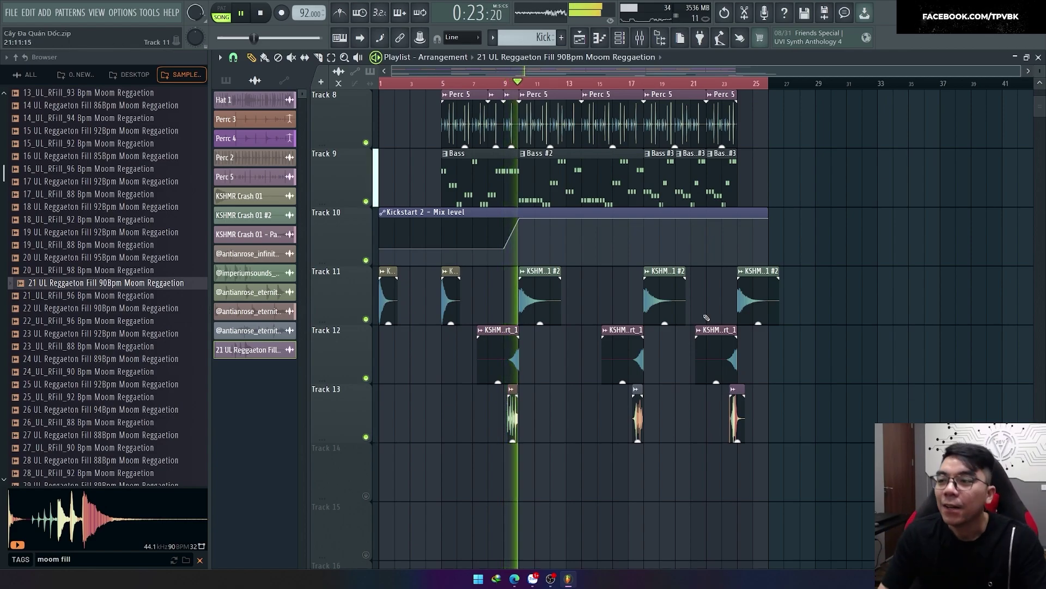
scroll(900, 155, up, 2)
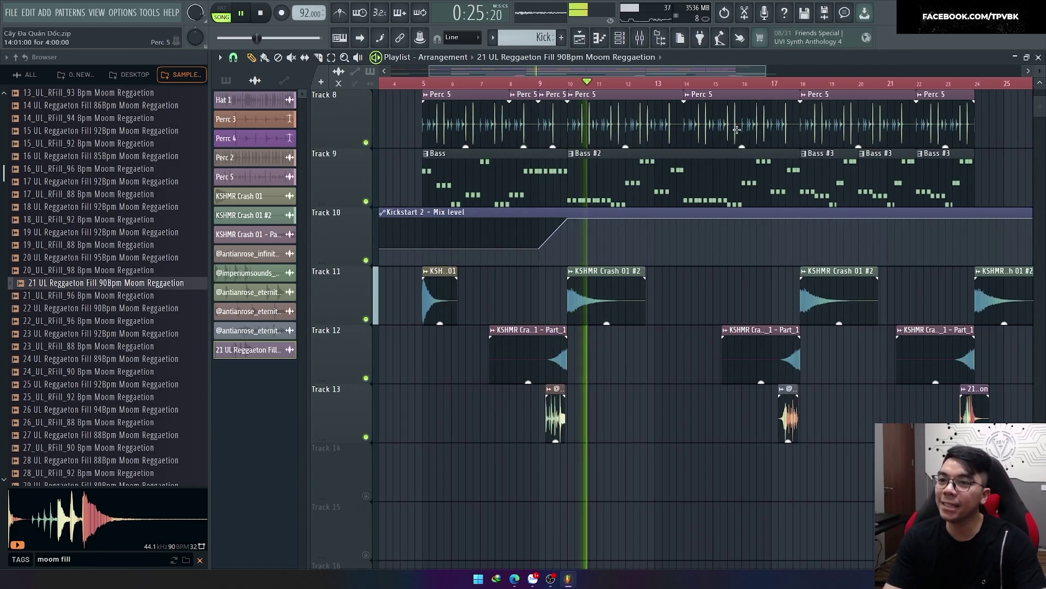
click(783, 82)
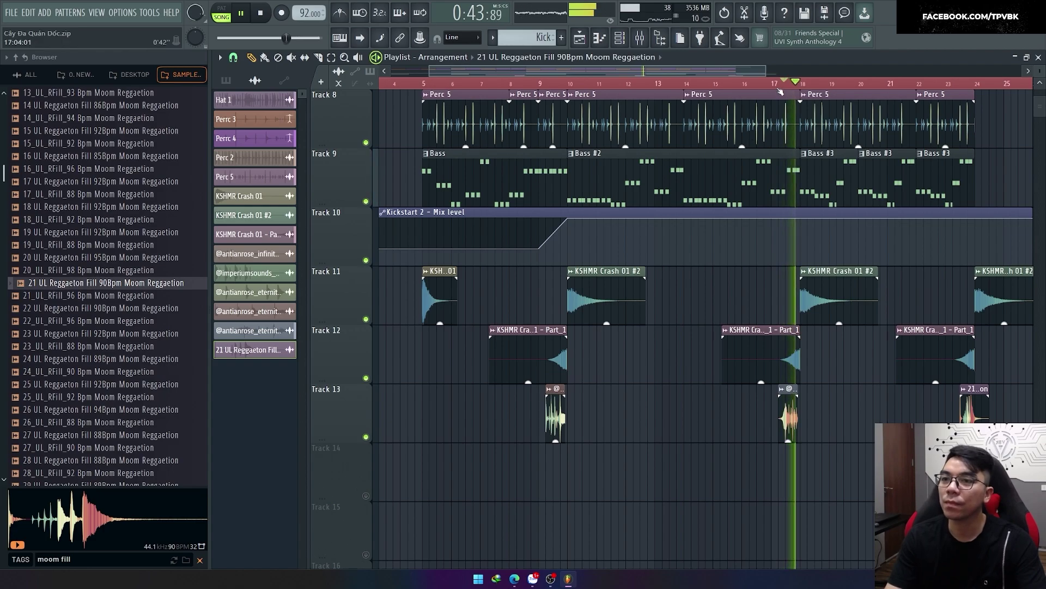
click(765, 83)
scroll(799, 256, up, 2)
scroll(798, 256, up, 3)
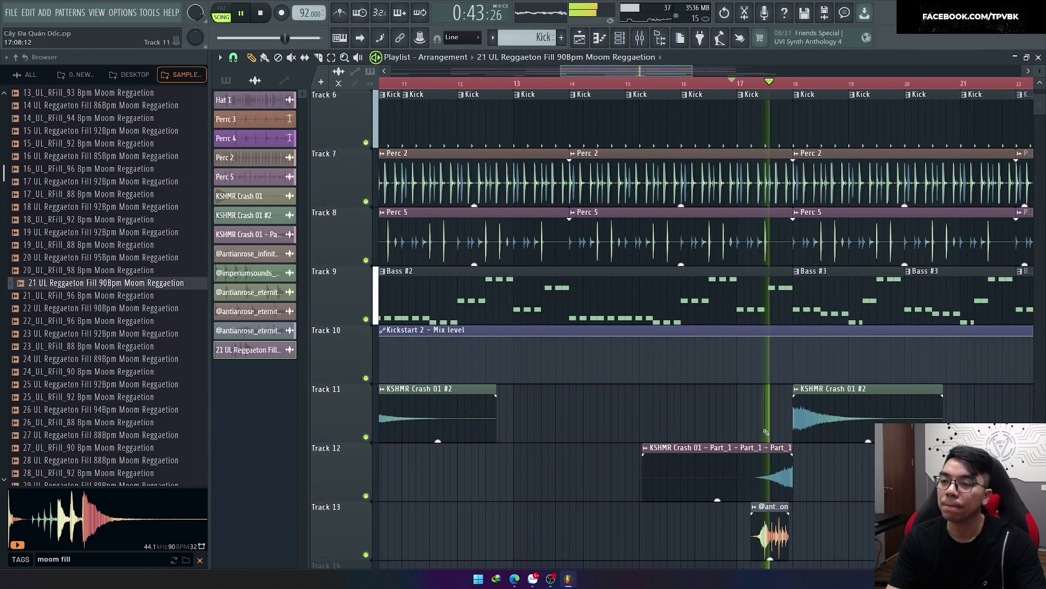
scroll(787, 438, down, 2)
scroll(788, 437, up, 2)
double_click(789, 426)
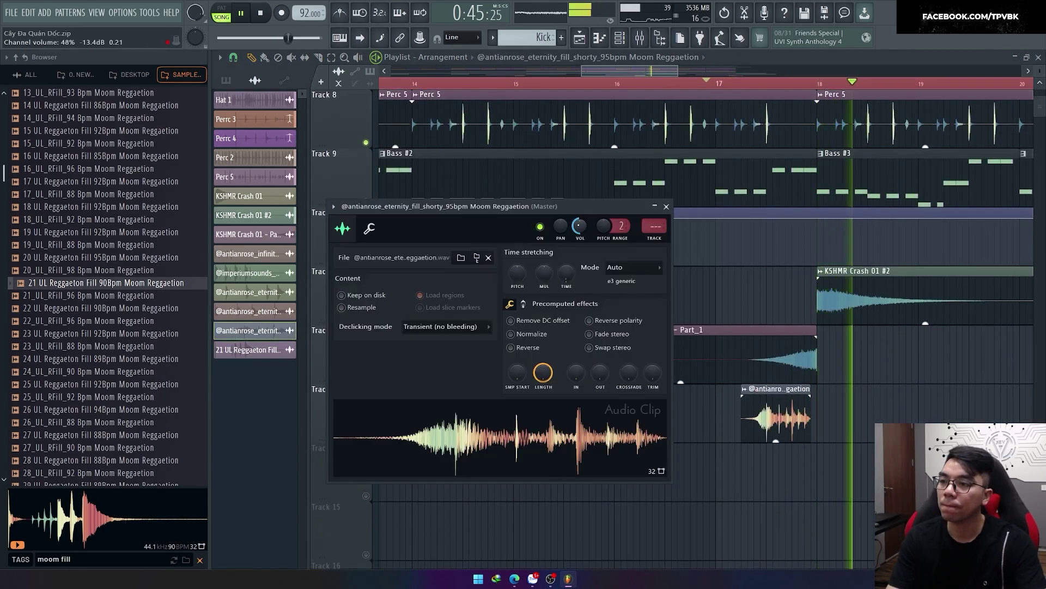
key(Escape)
scroll(747, 452, up, 4)
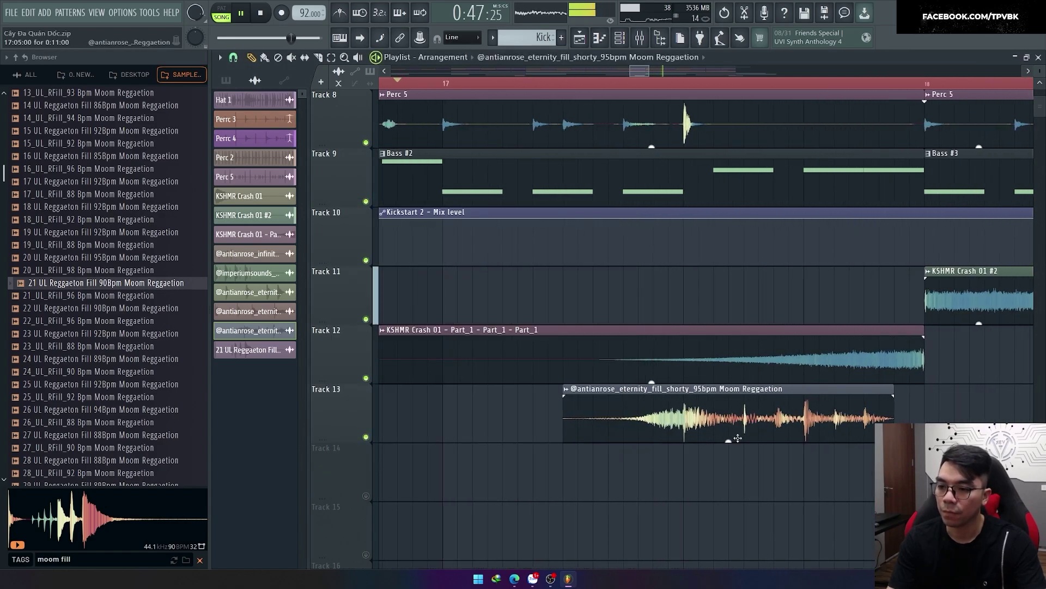
scroll(748, 452, down, 3)
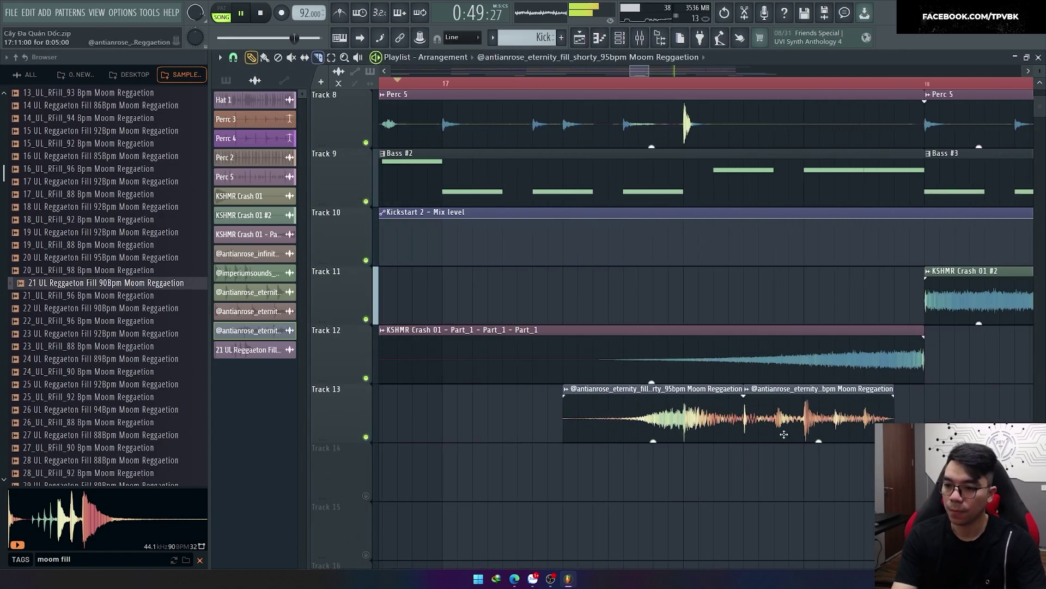
click(624, 83)
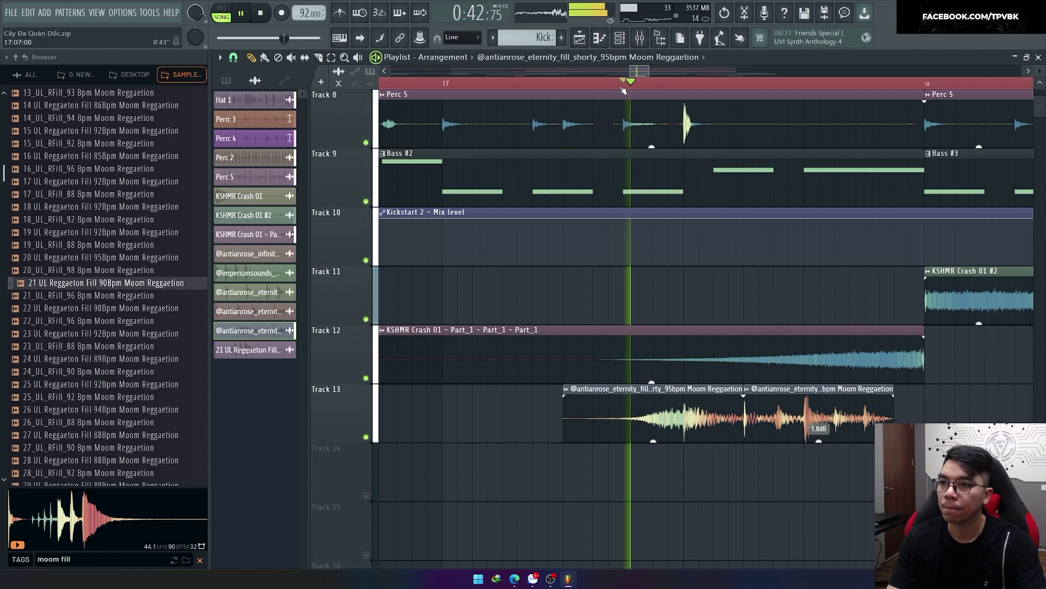
scroll(599, 294, down, 3)
scroll(599, 295, down, 5)
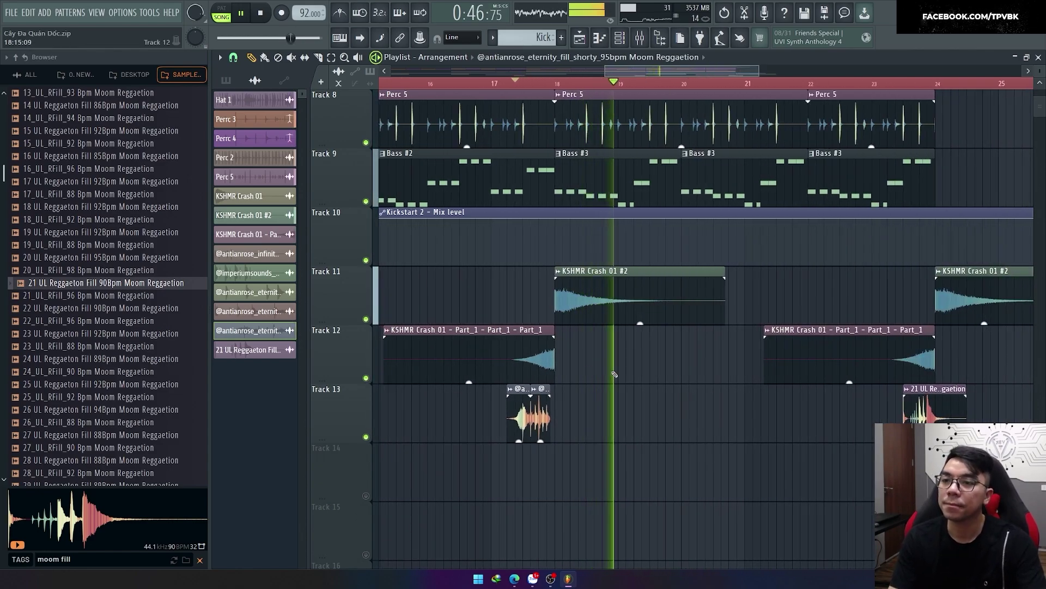
Play back the transition into bar 24 and set the 21 UL Reggaeton Fill clip's gain to -2.5 dB.
scroll(597, 381, up, 1)
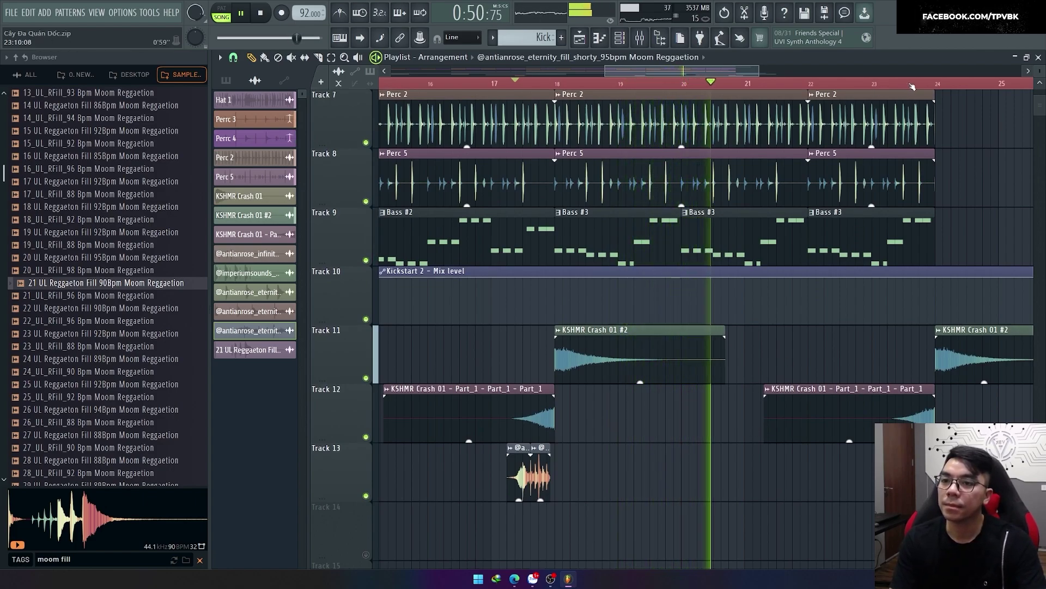
click(905, 83)
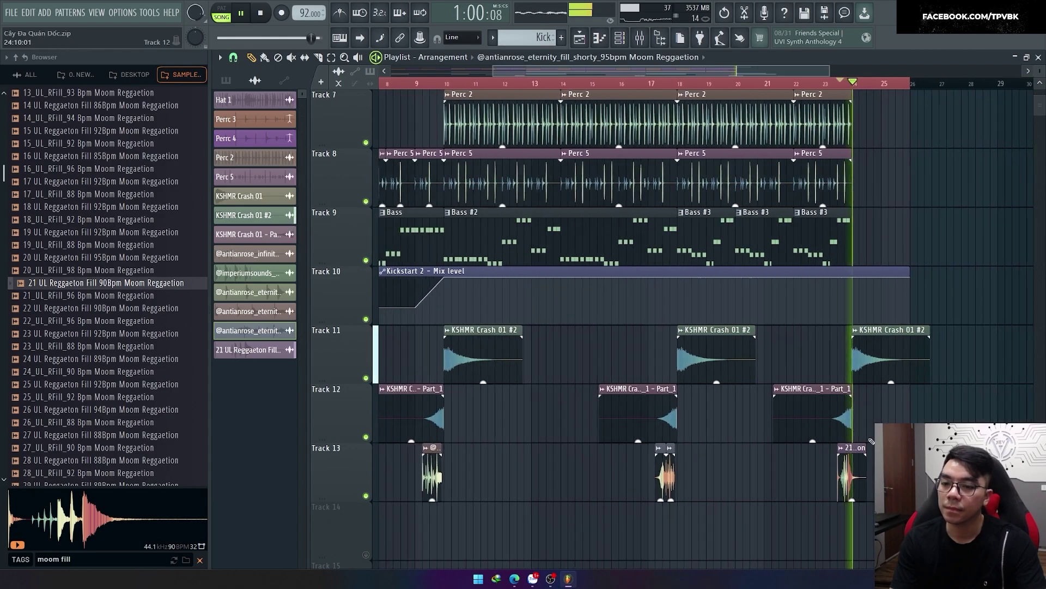
click(842, 472)
scroll(866, 491, up, 5)
drag(867, 500, 866, 499)
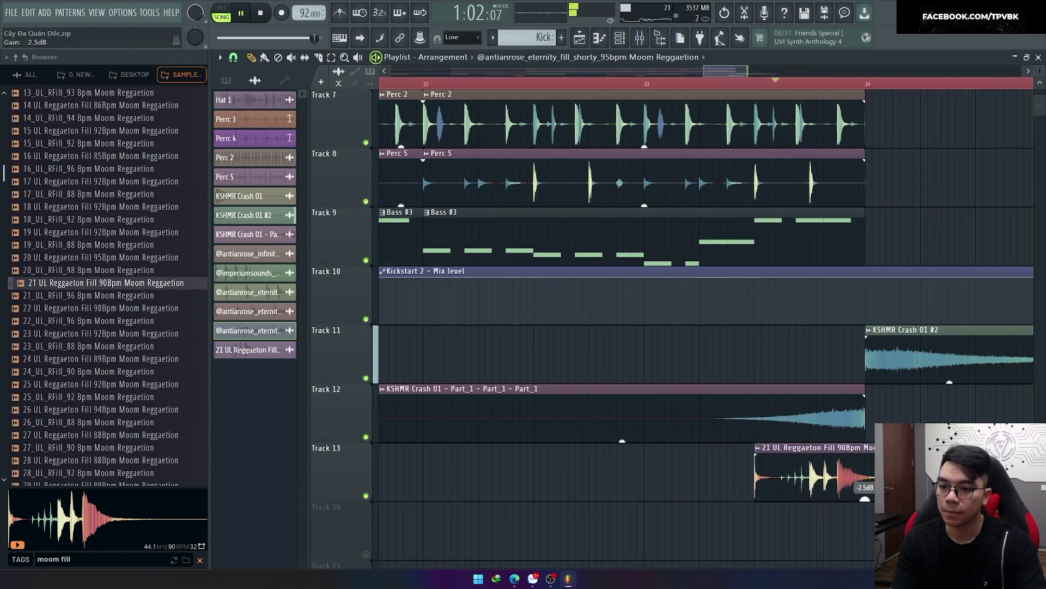
Select all playlist clips so the song selection covers the whole arrangement, and save the project.
scroll(695, 282, down, 6)
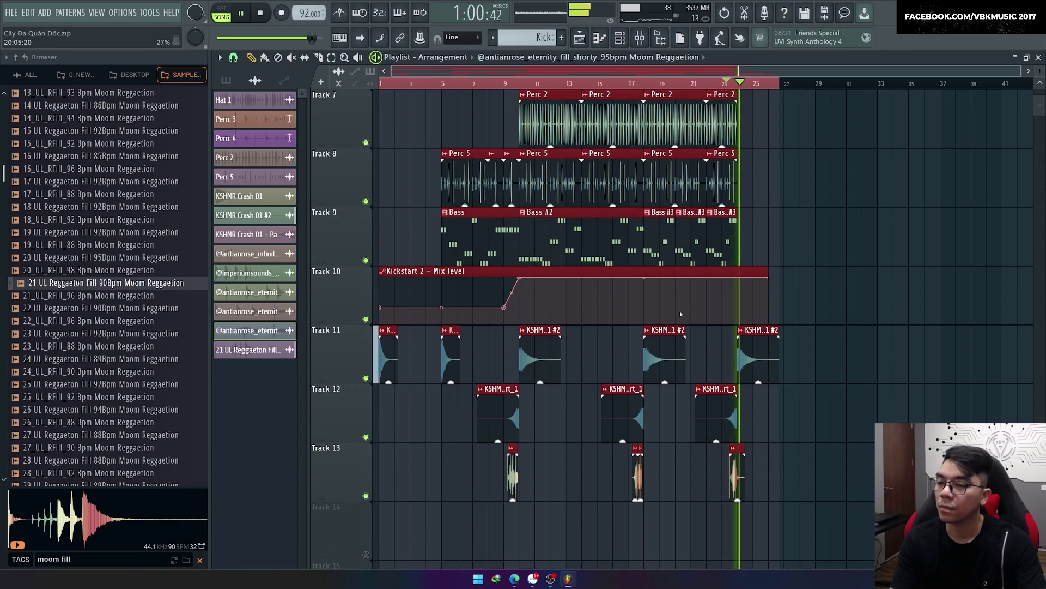
key(space)
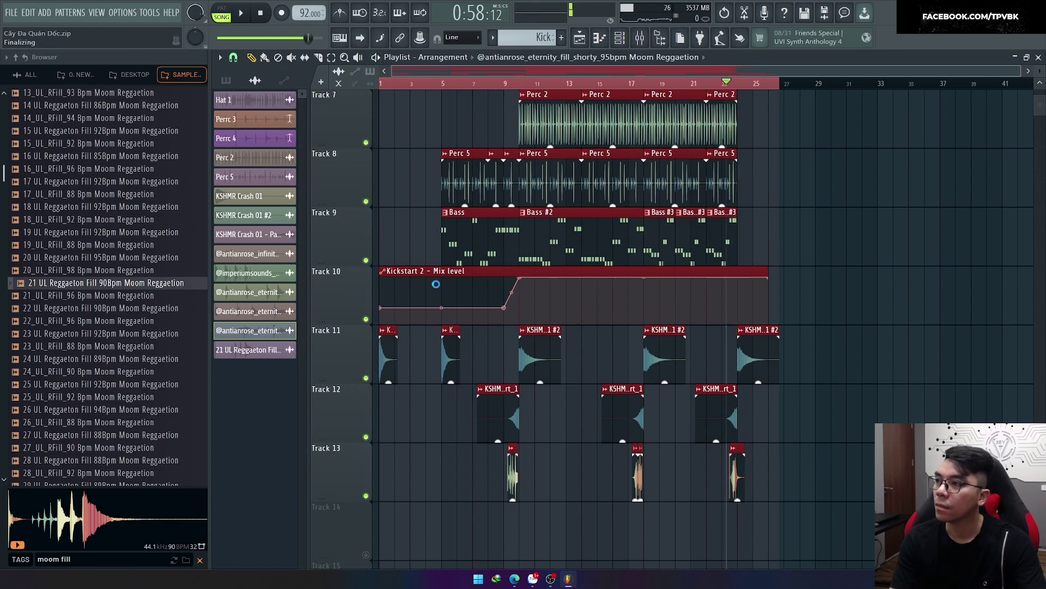
Play the arrangement while watching the mixer levels and set the gain of the Master track's L effect to 0.0 dB.
key(F9)
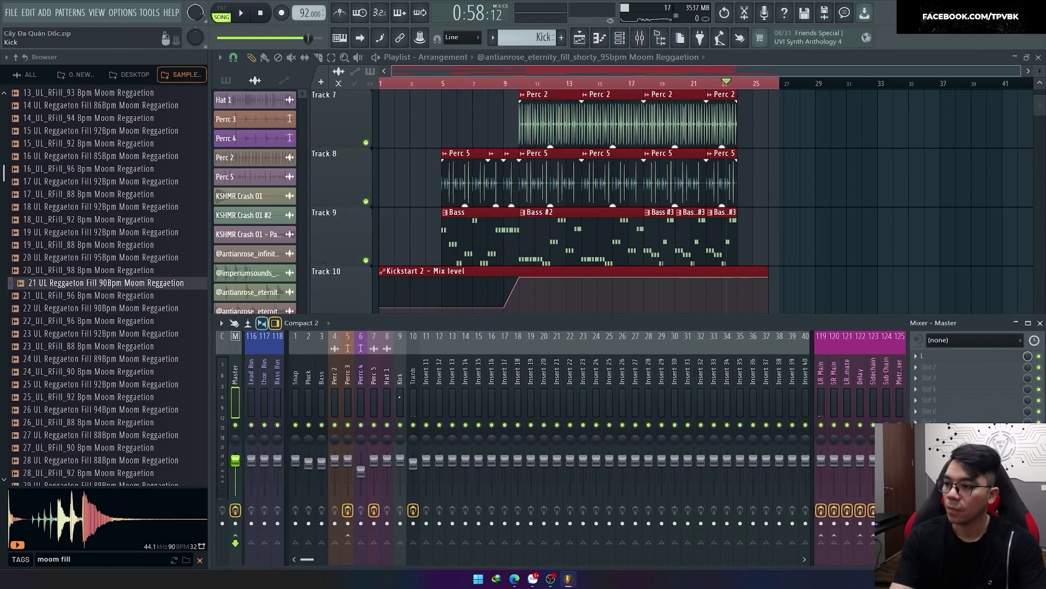
key(space)
key(F9)
scroll(619, 179, up, 5)
key(F9)
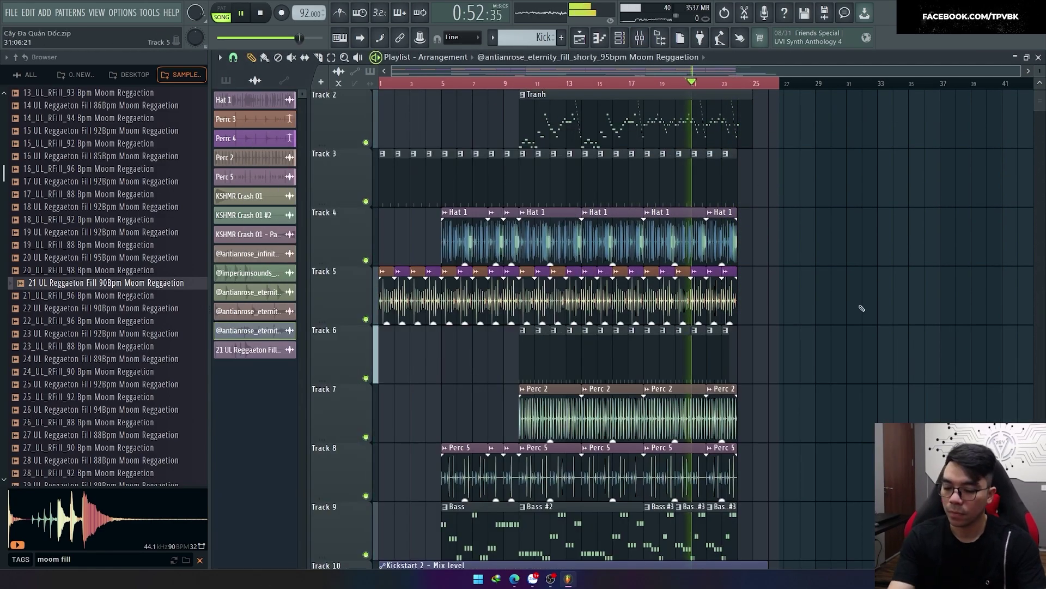
key(F9)
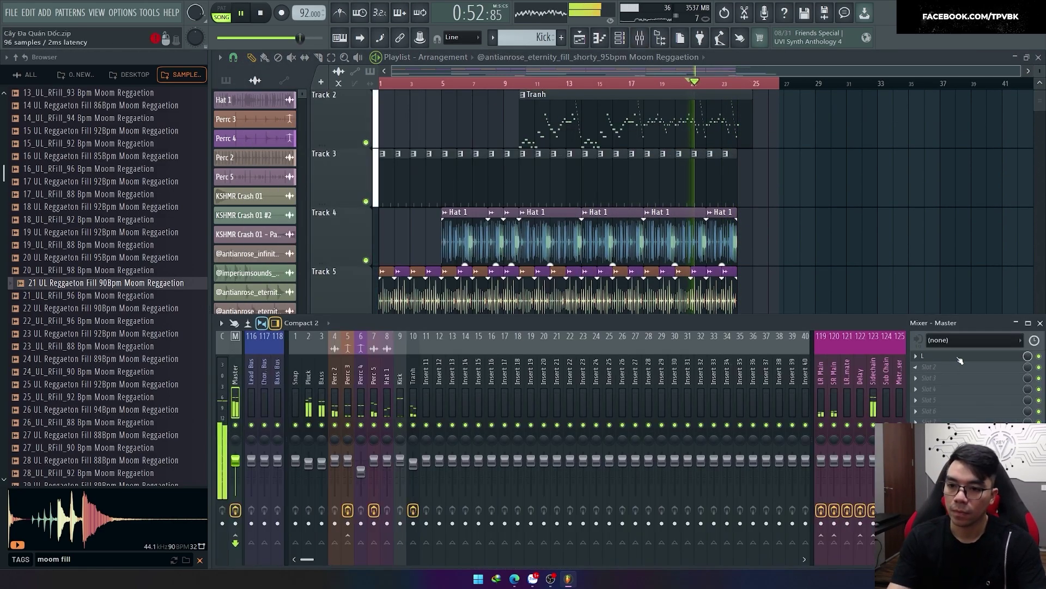
click(966, 357)
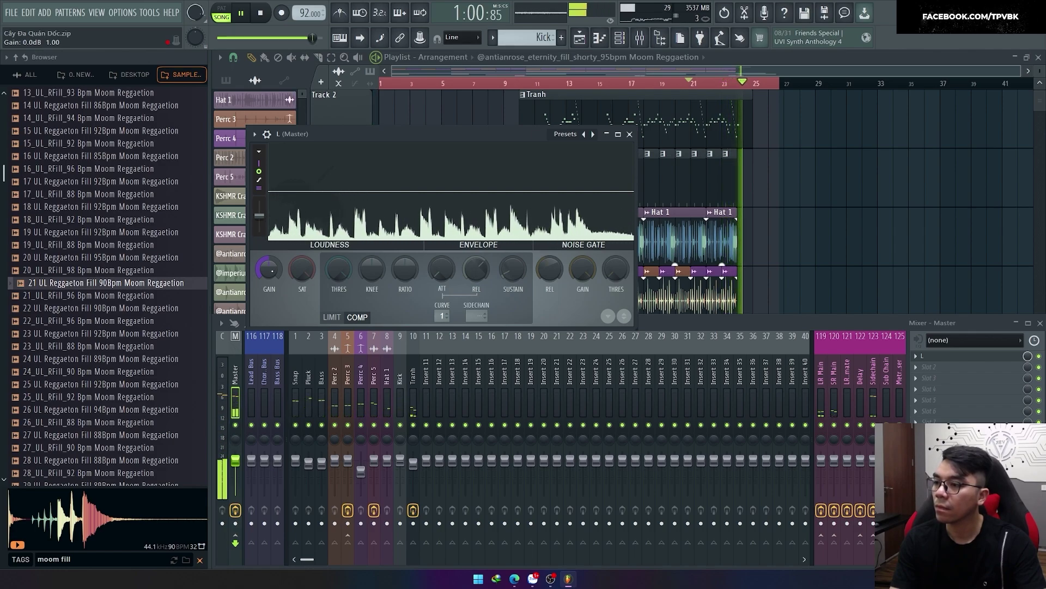
key(space)
click(861, 235)
Export the song selection to the Desktop as a 24-bit stereo WAV named "Cây Đa Quán Dốc Beat".
key(ctrl+r)
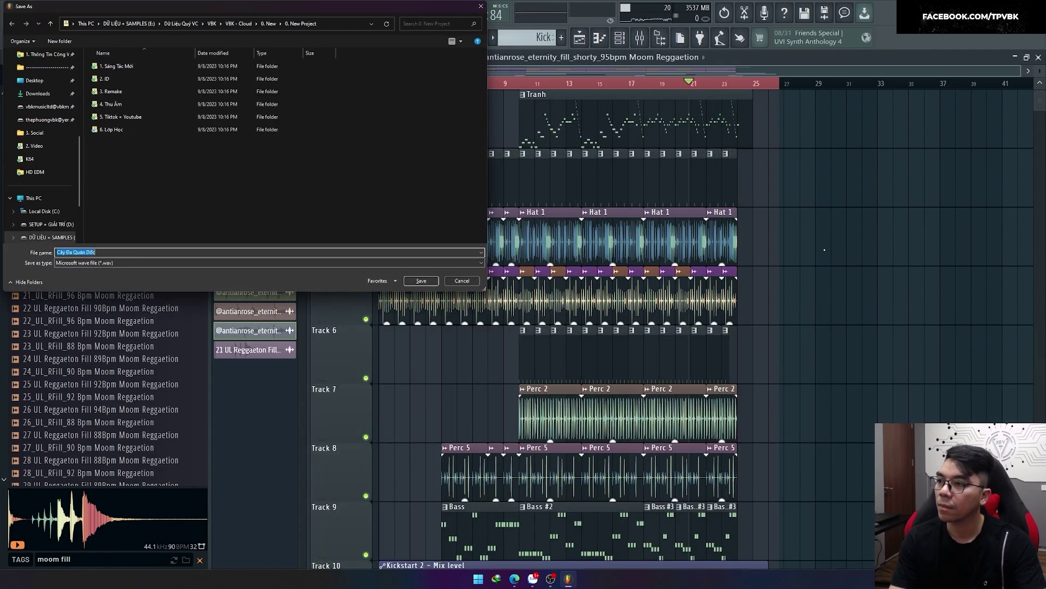
click(10, 80)
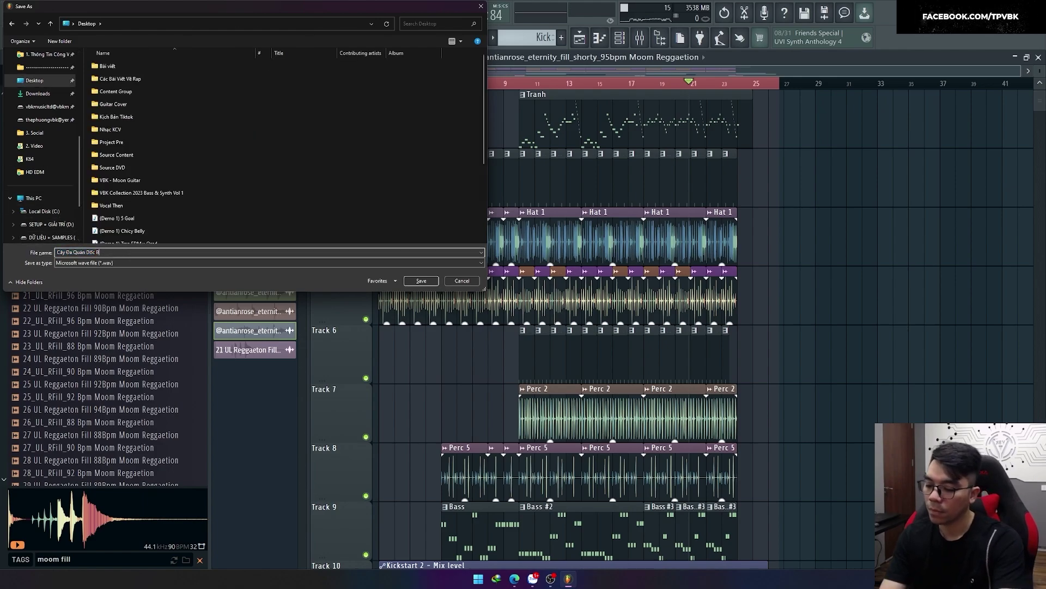
key(Return)
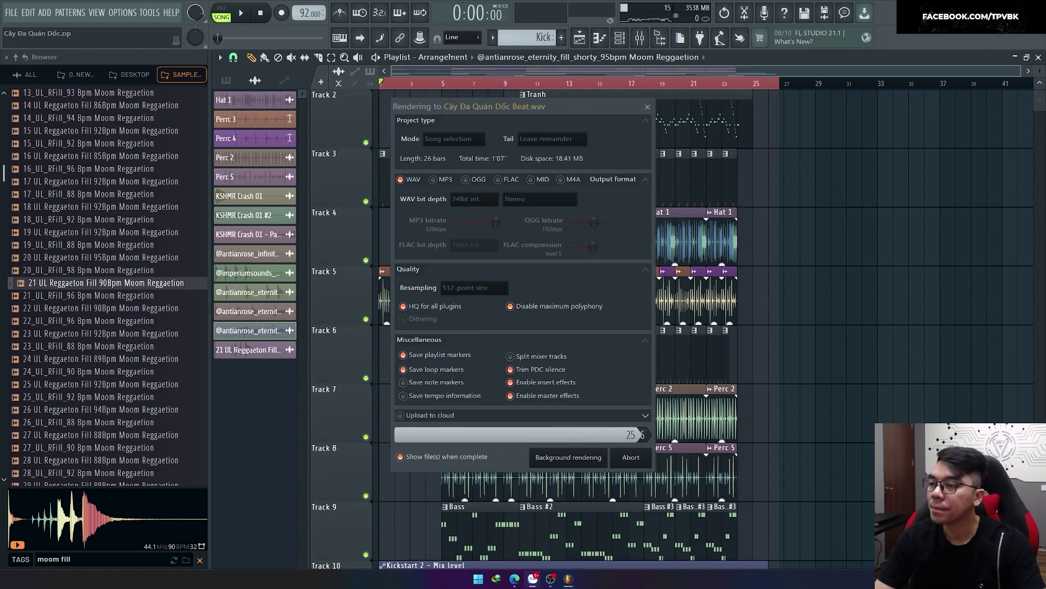
click(445, 57)
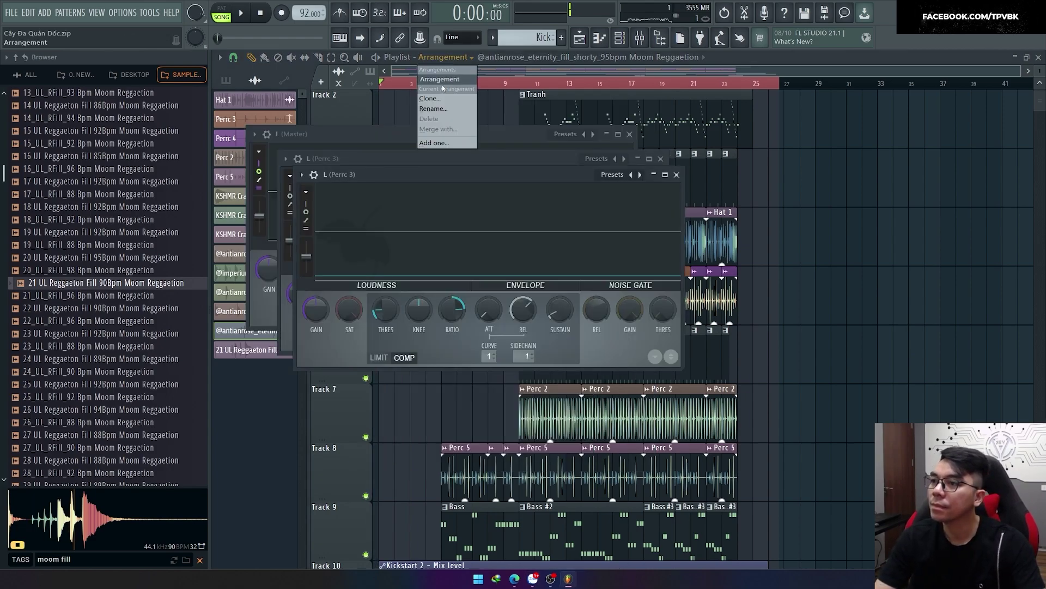
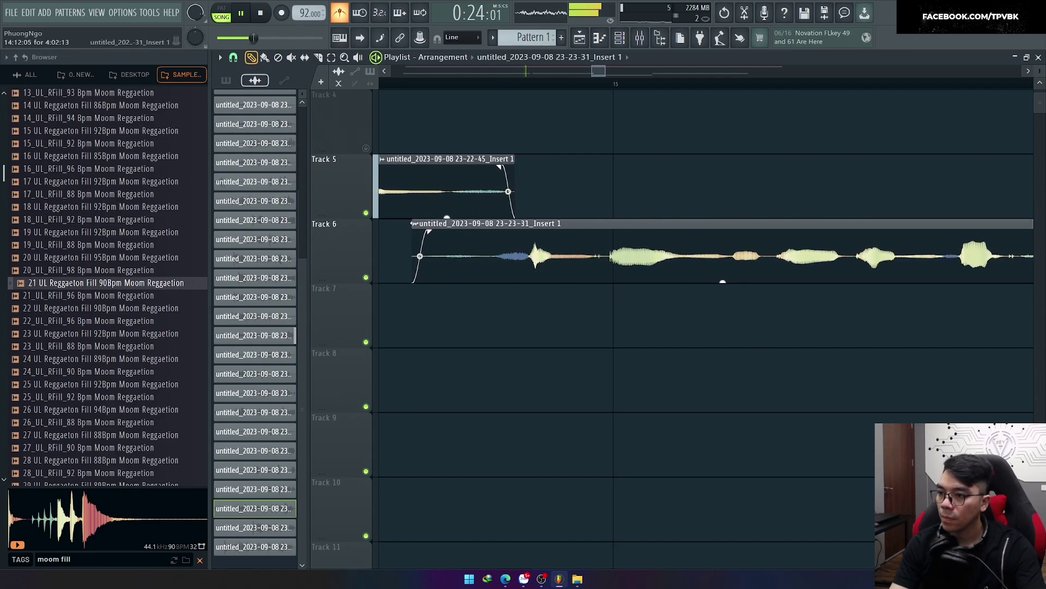
In the vocal project, trim the end of the 23-22-45 clip and the start of the 23-23-31 clip to meet before bar 15.
drag(516, 157, 454, 158)
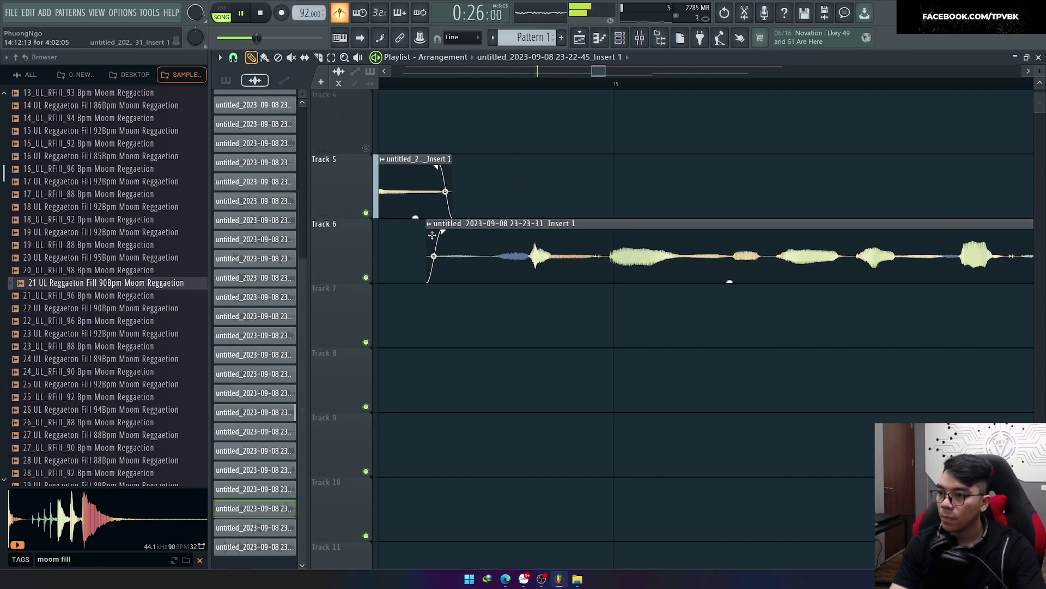
scroll(654, 229, down, 8)
scroll(676, 227, up, 2)
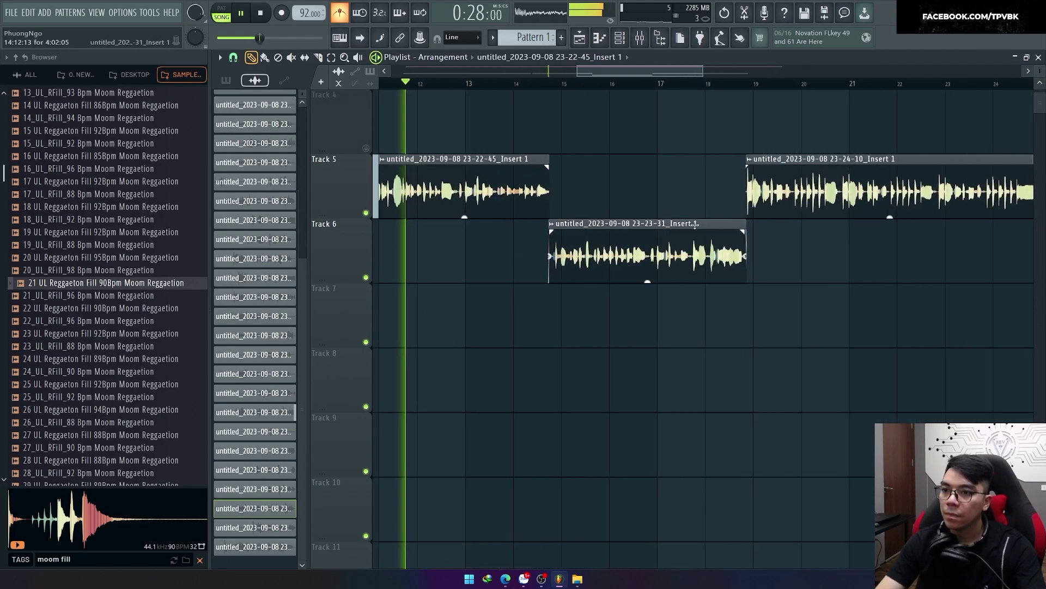
Trim the joint between the 23-23-31 clip on Track 6 and the 23-24-10 clip on Track 5 to meet before bar 19.
scroll(695, 225, up, 4)
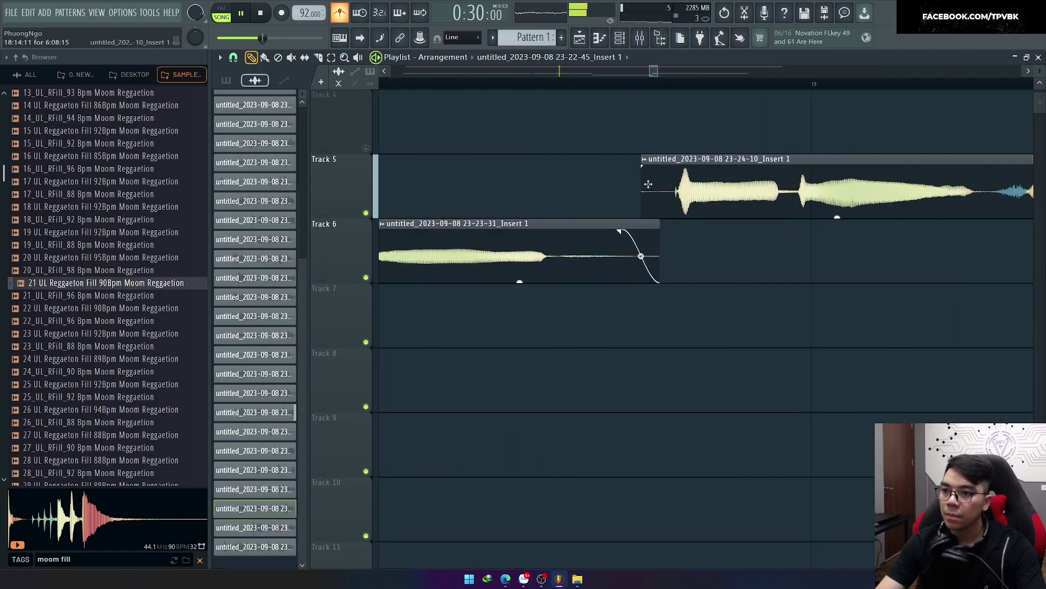
drag(644, 163, 662, 150)
scroll(587, 238, down, 2)
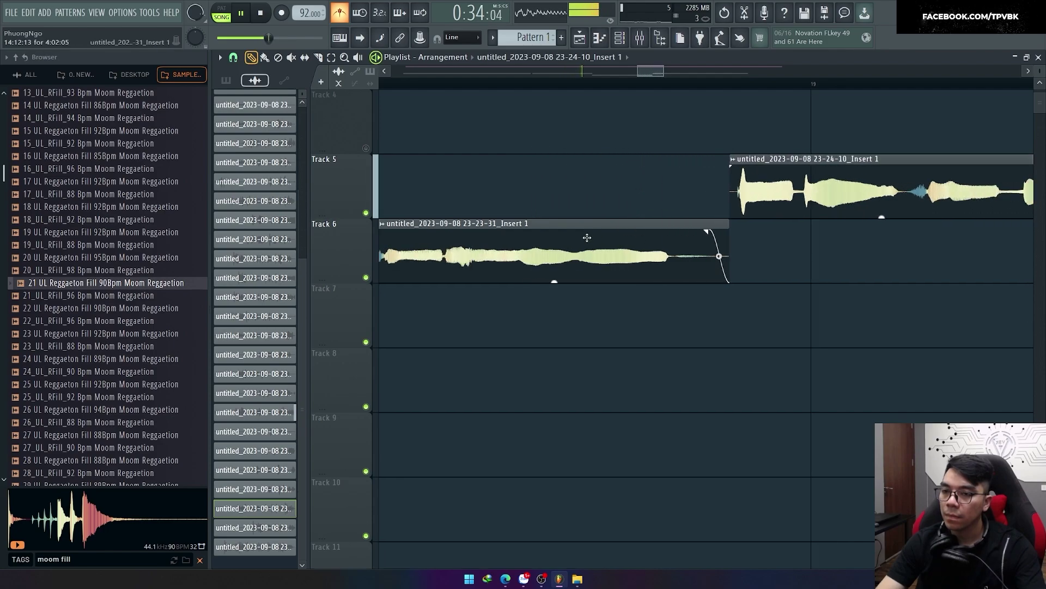
scroll(587, 237, down, 5)
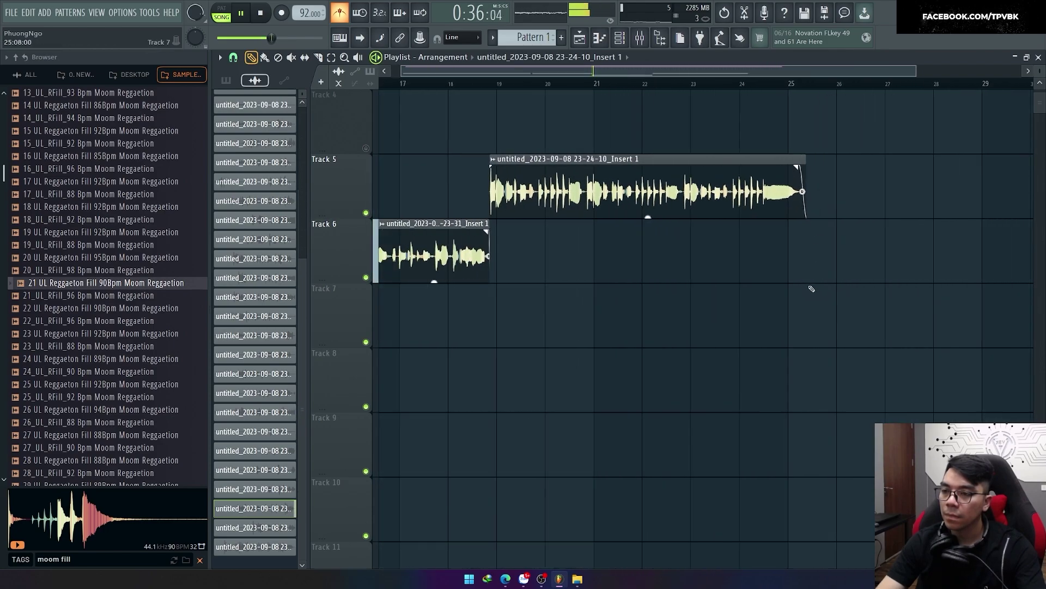
Move the Track 6 recordings up to Track 5 and raise the gain of the first clip, 23-21-01, to 5.6 dB.
scroll(729, 272, down, 3)
key(space)
drag(614, 327, 620, 184)
drag(807, 282, 390, 156)
click(492, 210)
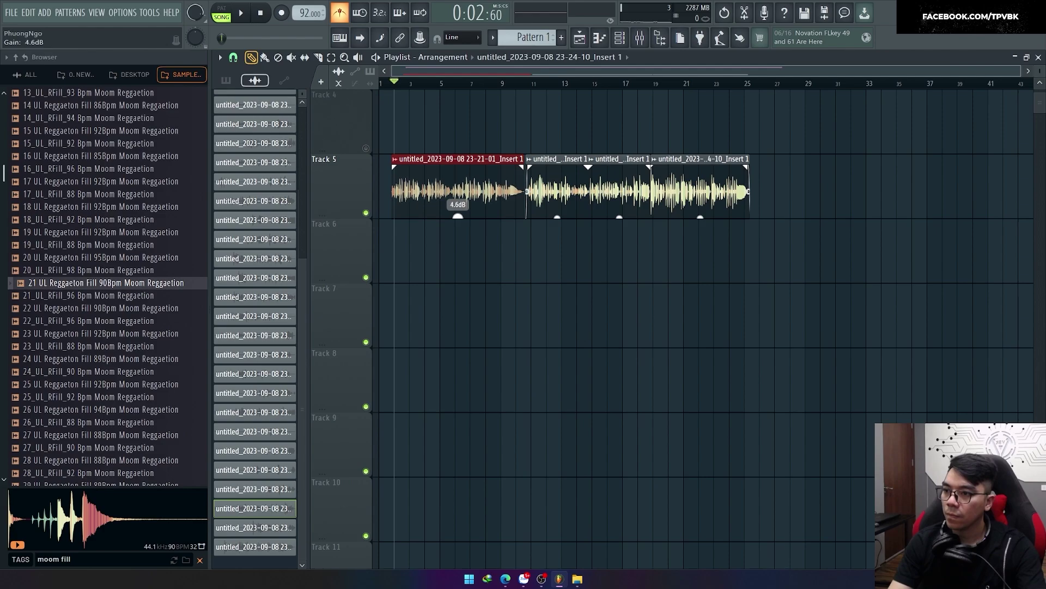
Consolidate all four recorded clips on Track 5 into a single audio clip.
drag(391, 155, 807, 284)
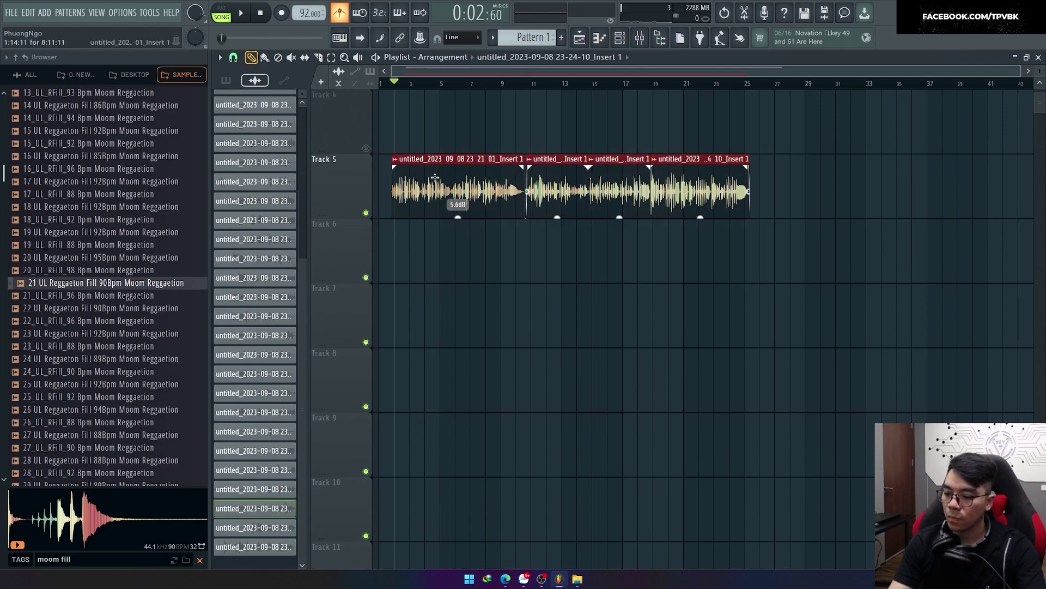
key(F9)
click(525, 250)
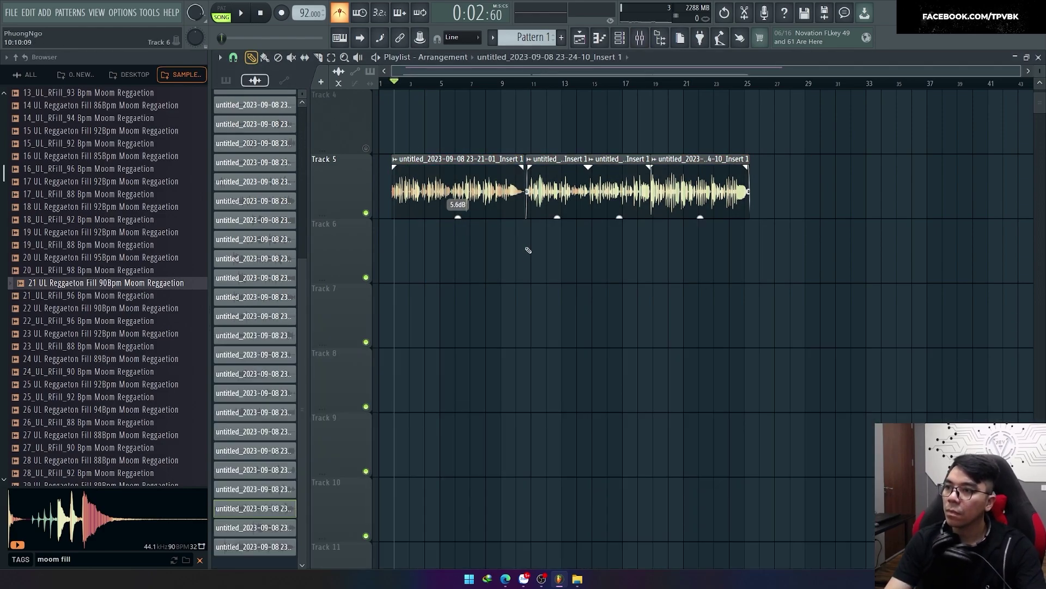
key(ctrl+alt+c)
click(620, 322)
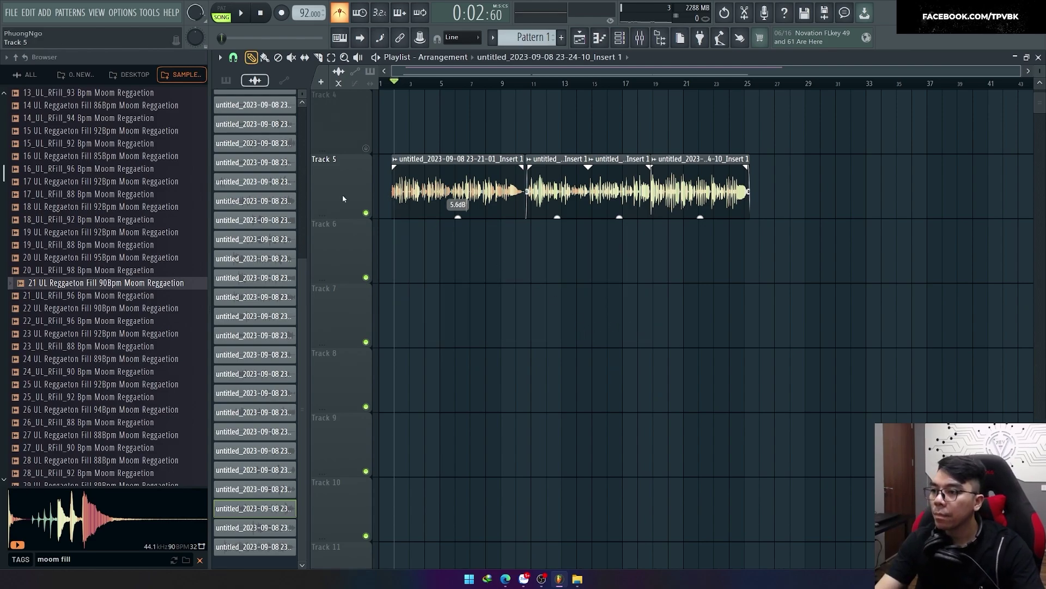
click(343, 195)
key(ctrl+alt+c)
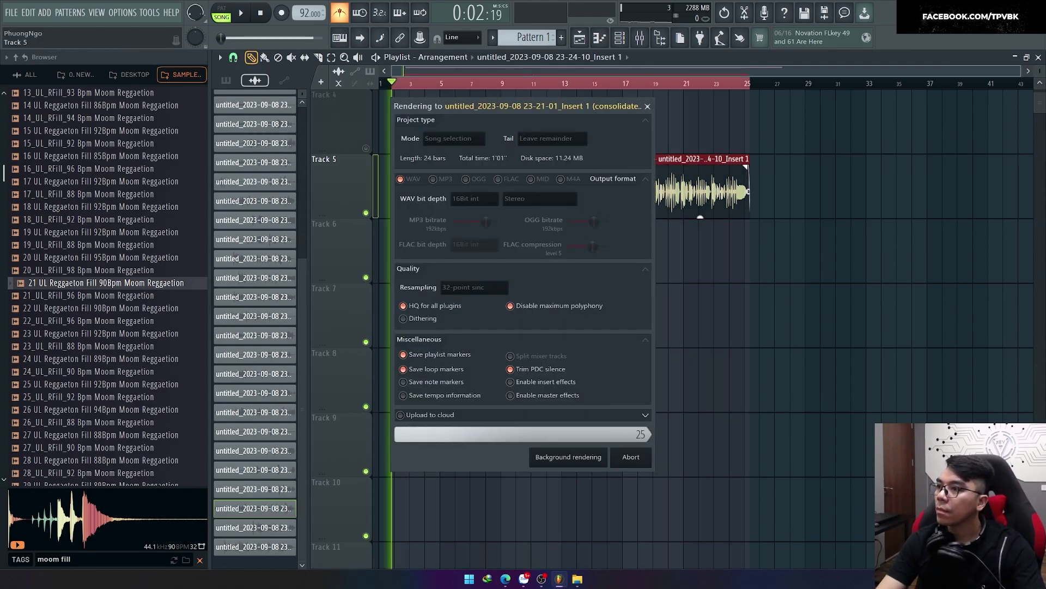
Undo the consolidation of the Track 5 recordings and lower the mixer volume of Insert 1.
click(122, 12)
click(575, 294)
key(ctrl+z)
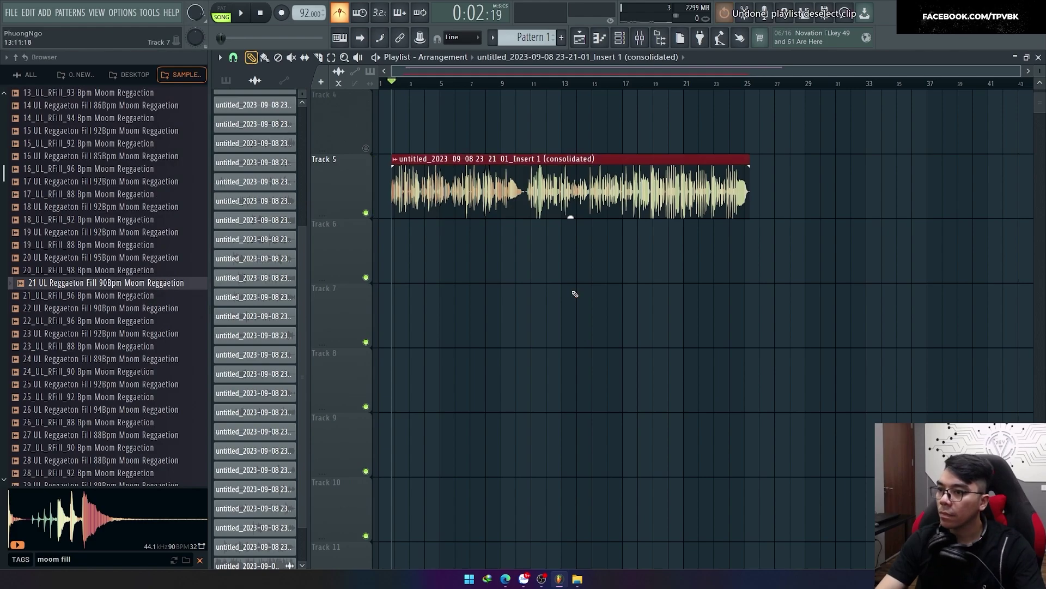
key(ctrl+z)
key(F9)
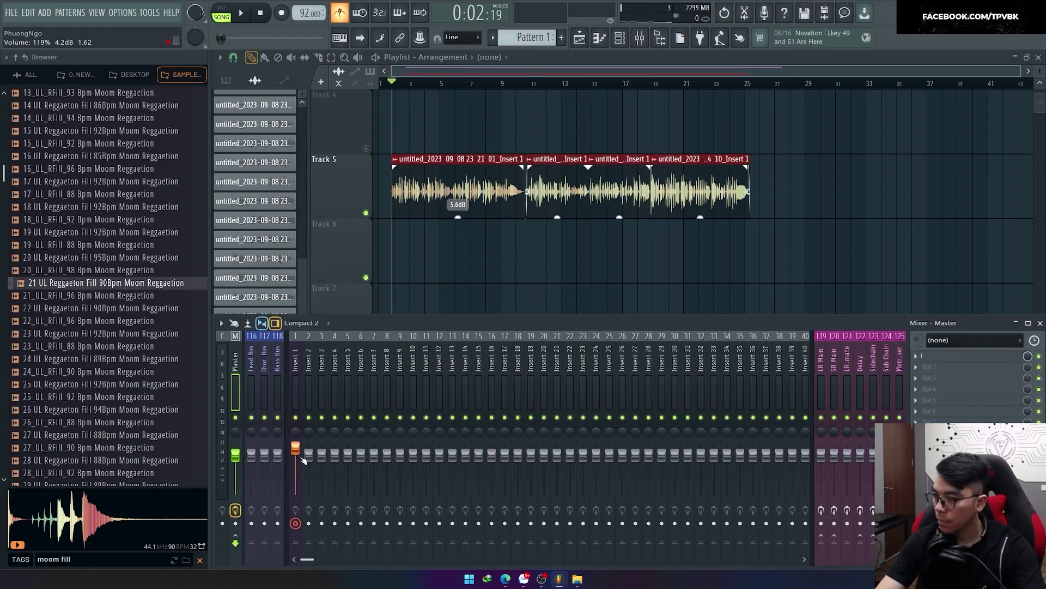
right_click(304, 459)
key(Escape)
key(F9)
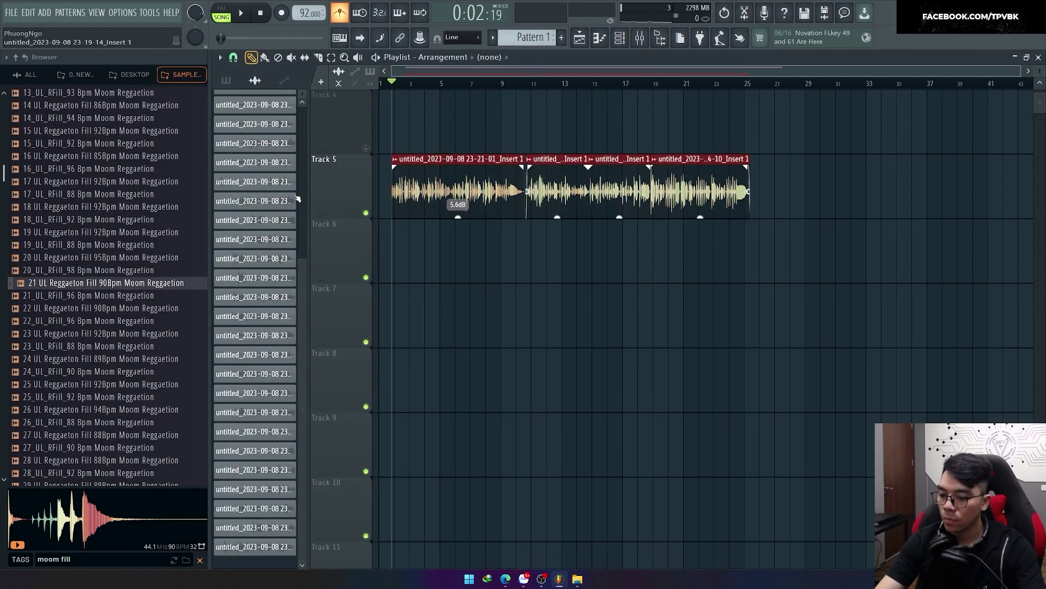
Consolidate the four Track 5 recordings again into one audio clip and deselect it.
key(ctrl+alt+c)
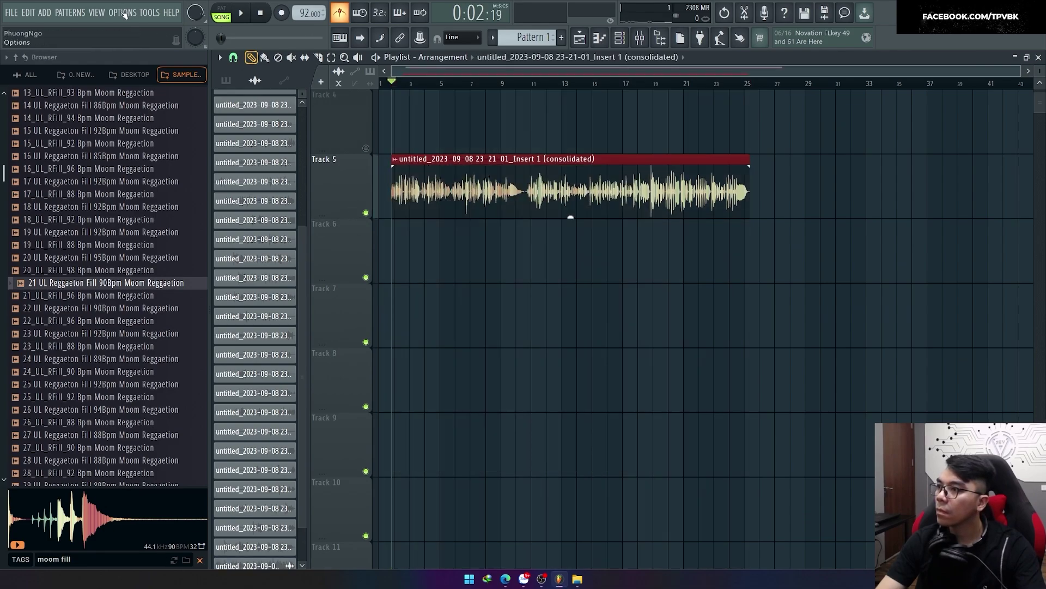
click(123, 12)
click(470, 301)
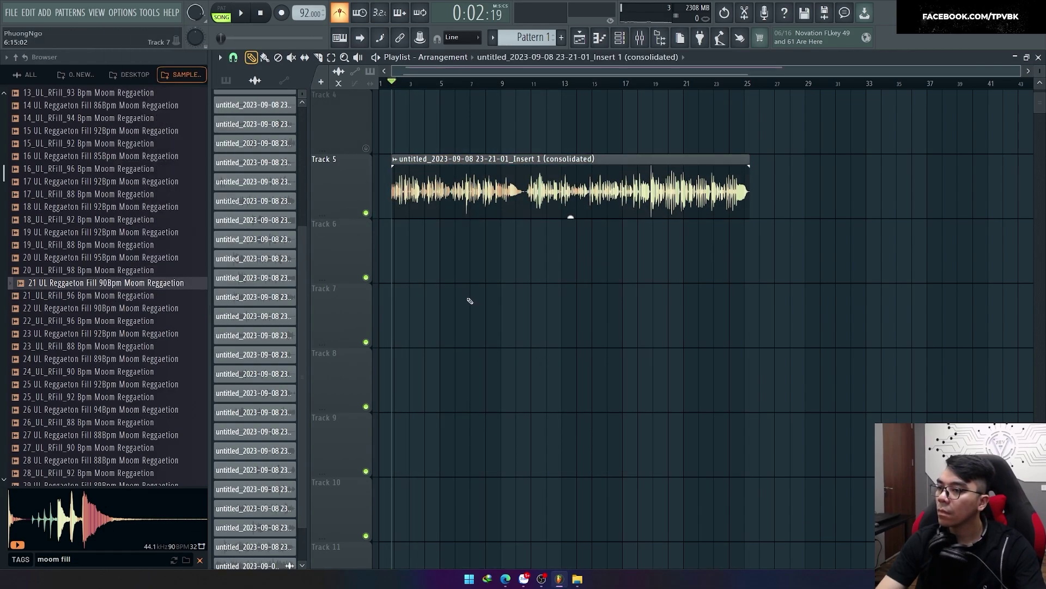
Save the consolidated clip's sample to the Desktop as a WAV file named Melo.
double_click(460, 192)
right_click(423, 319)
click(475, 380)
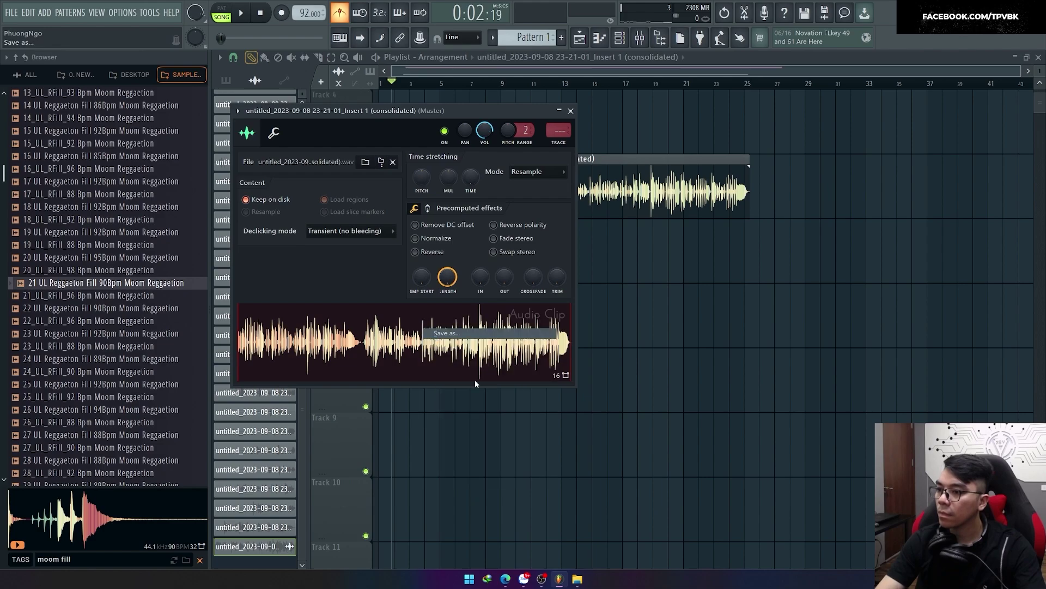
scroll(45, 163, down, 3)
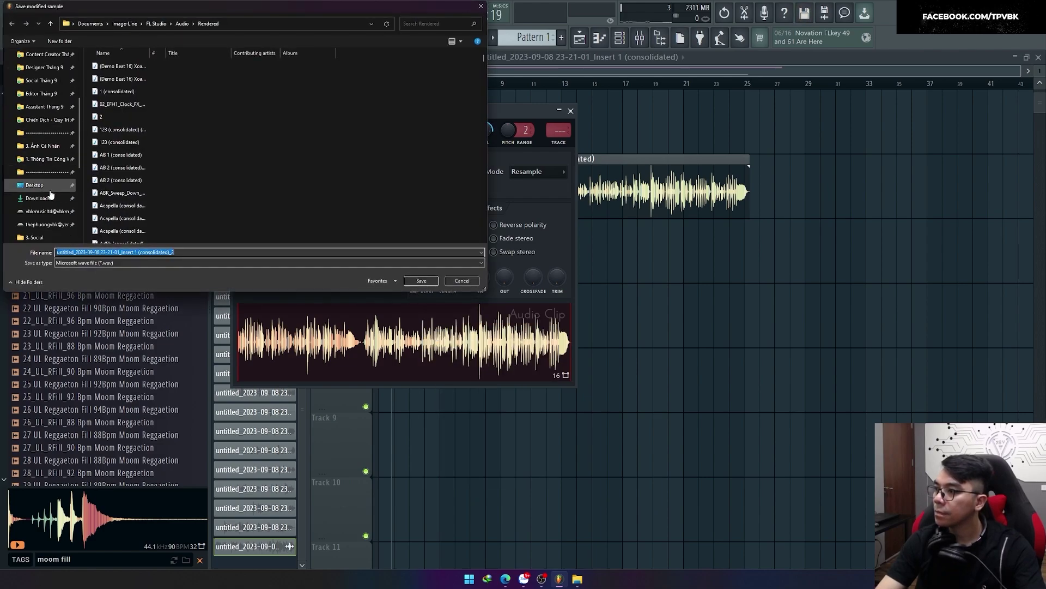
click(34, 185)
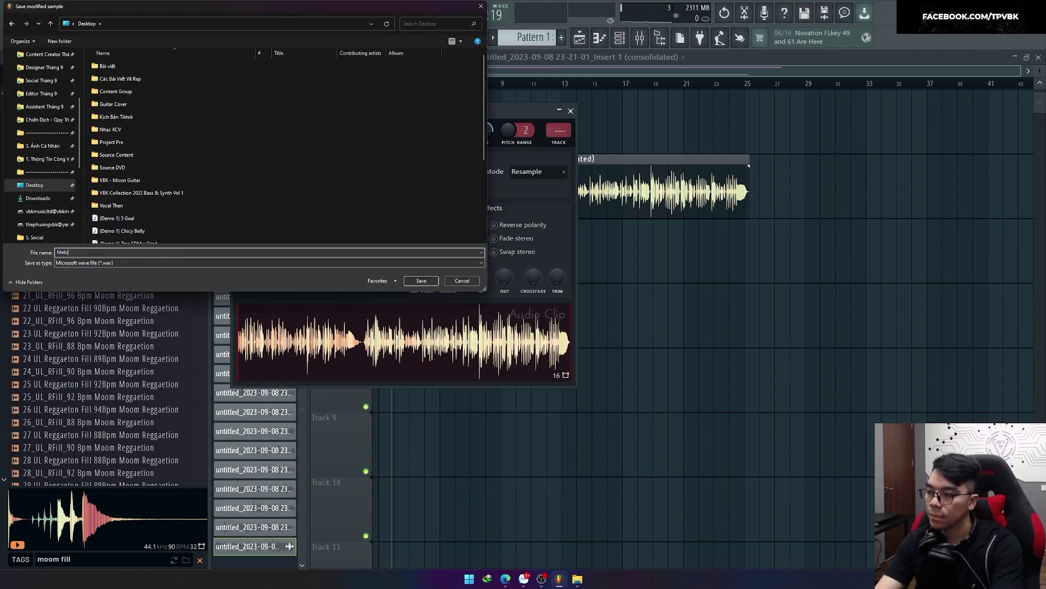
text(Melo)
key(Return)
Launch Melodyne and load the Melo file from the desktop into a new arrangement.
key(super+d)
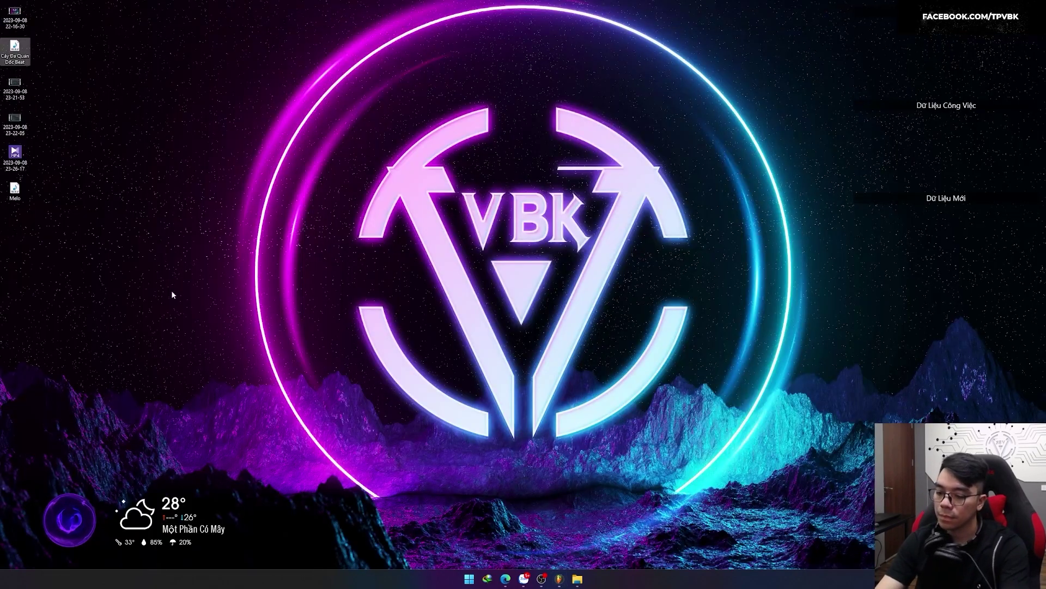
key(super)
text(melo)
key(Return)
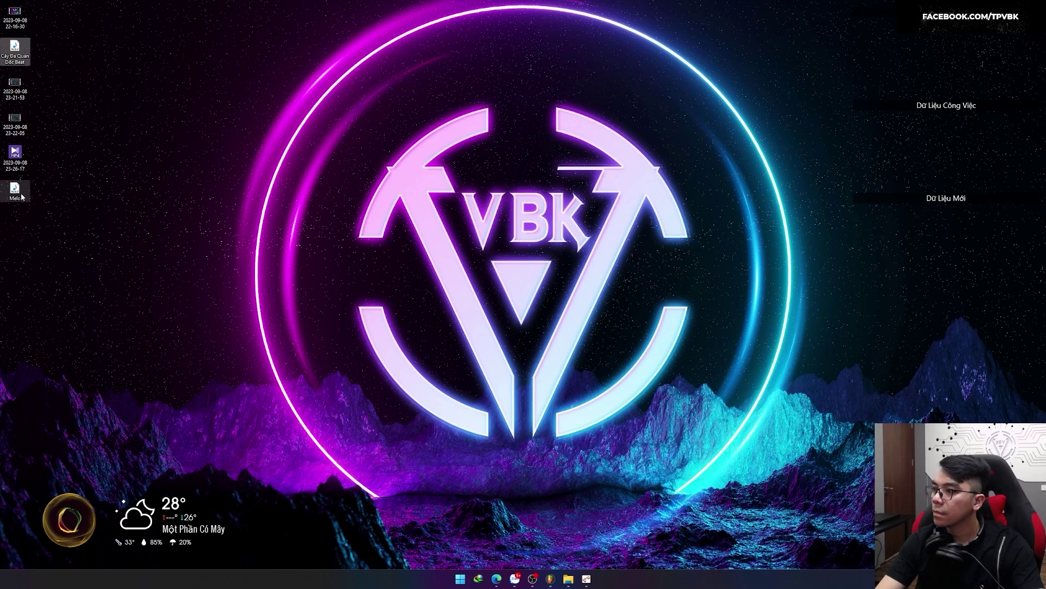
drag(22, 196, 433, 296)
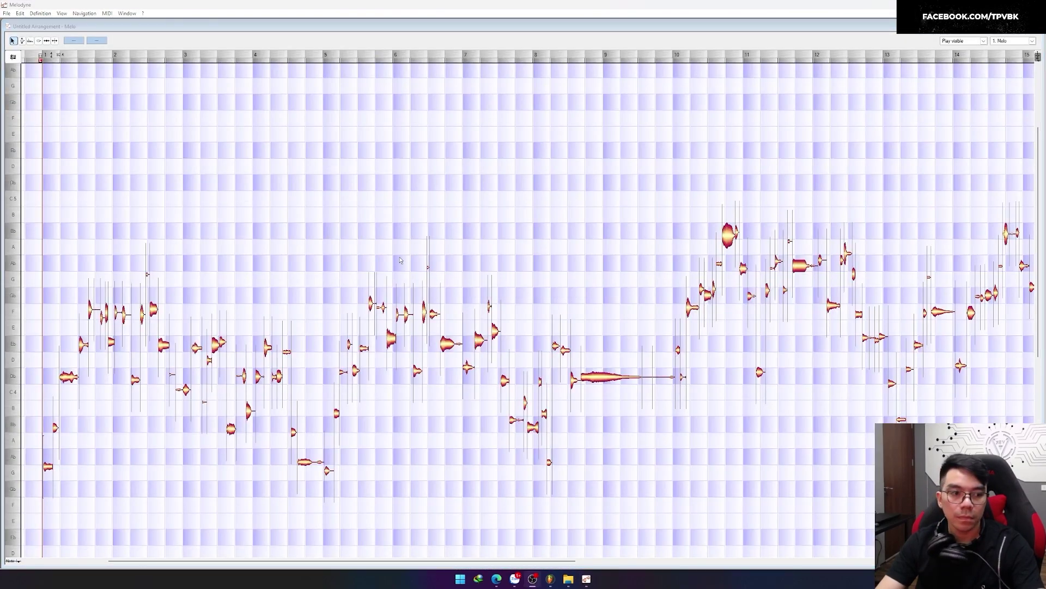
click(431, 205)
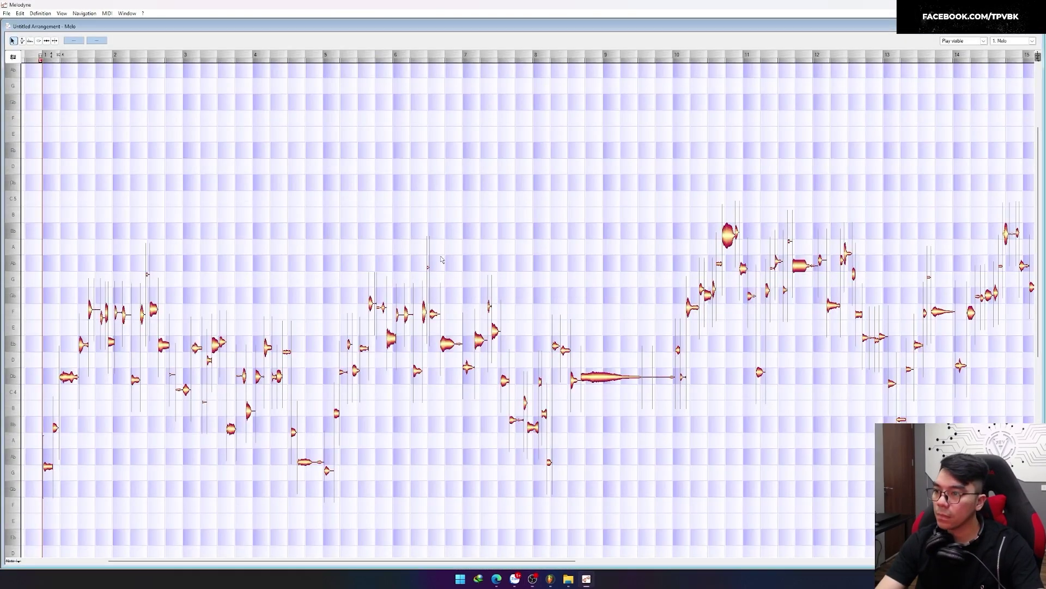
Snap all notes of the melody to the scale with Scale Snap and choose the Pitch Modulation tool.
click(406, 220)
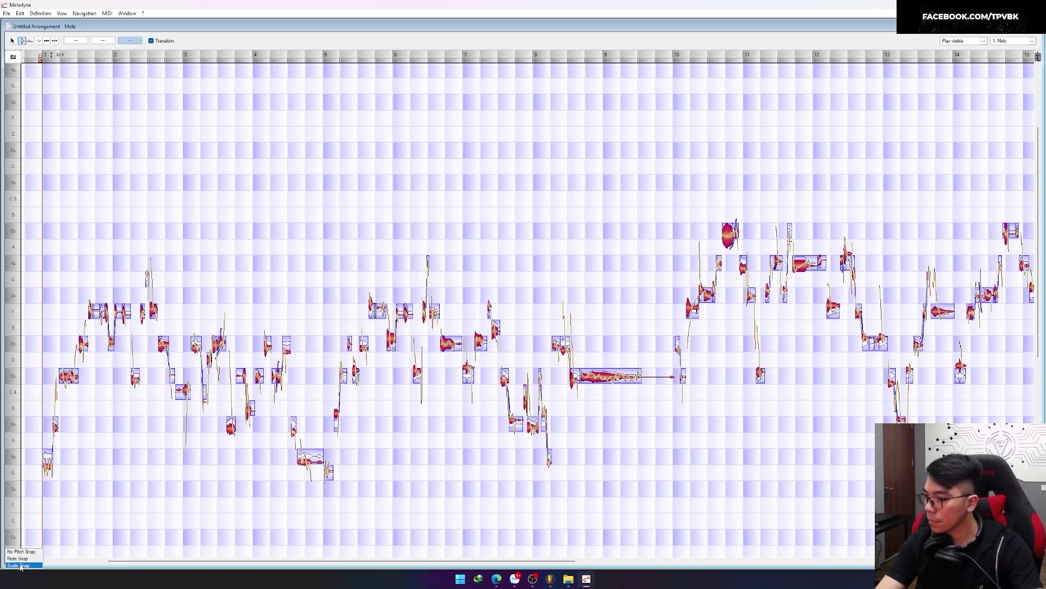
click(20, 565)
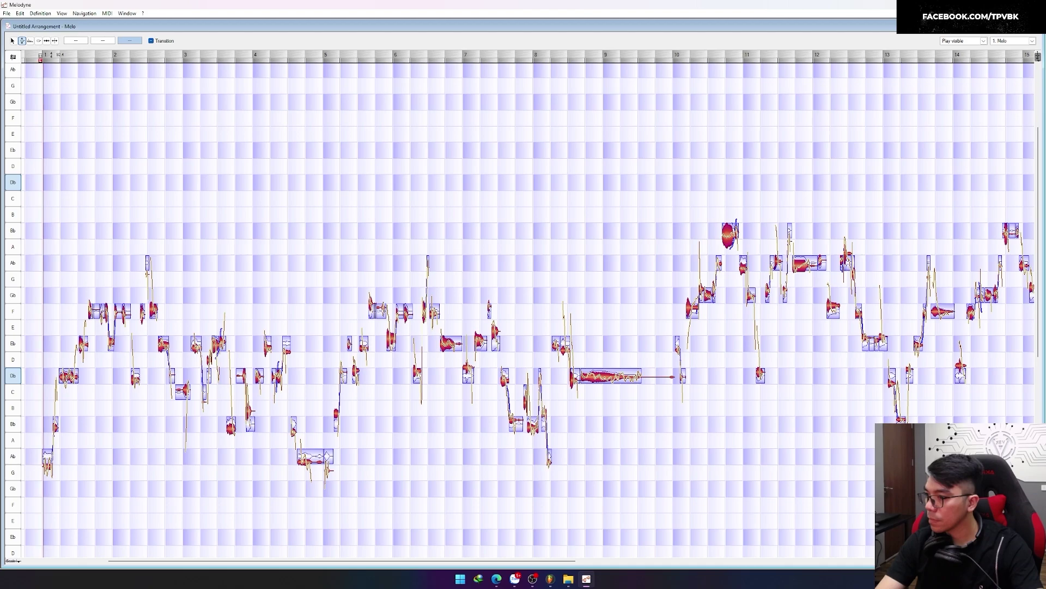
drag(540, 563, 452, 563)
right_click(197, 201)
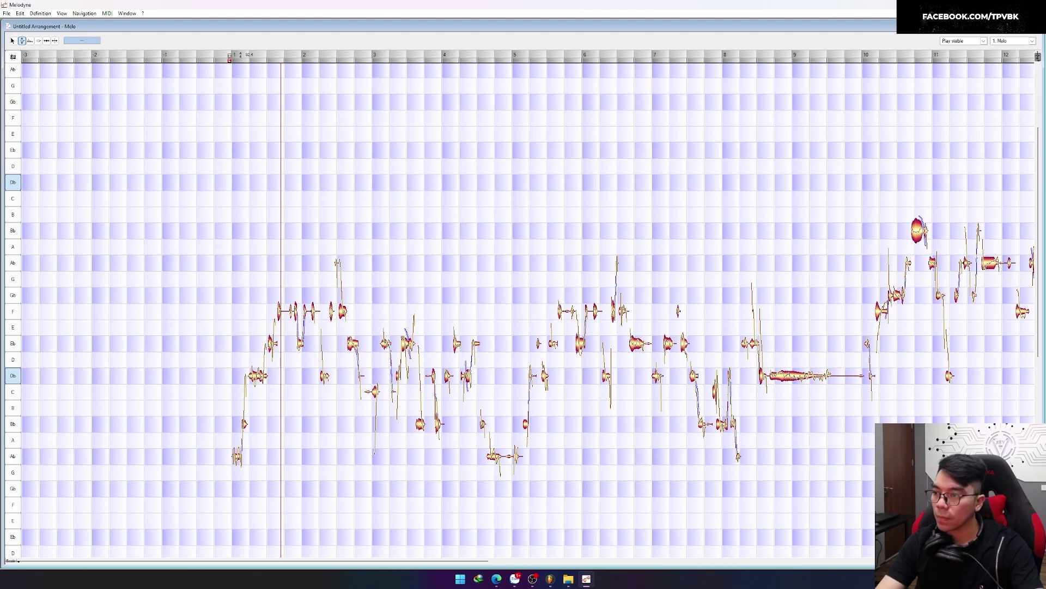
Select all notes and play back the pitch-corrected melody from its start.
scroll(231, 300, up, 3)
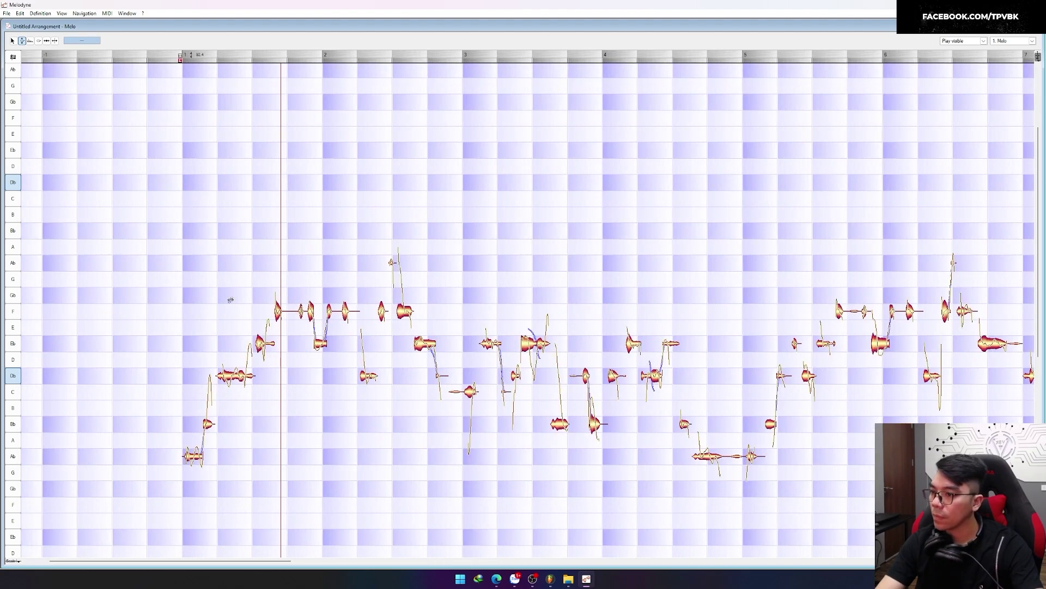
click(53, 55)
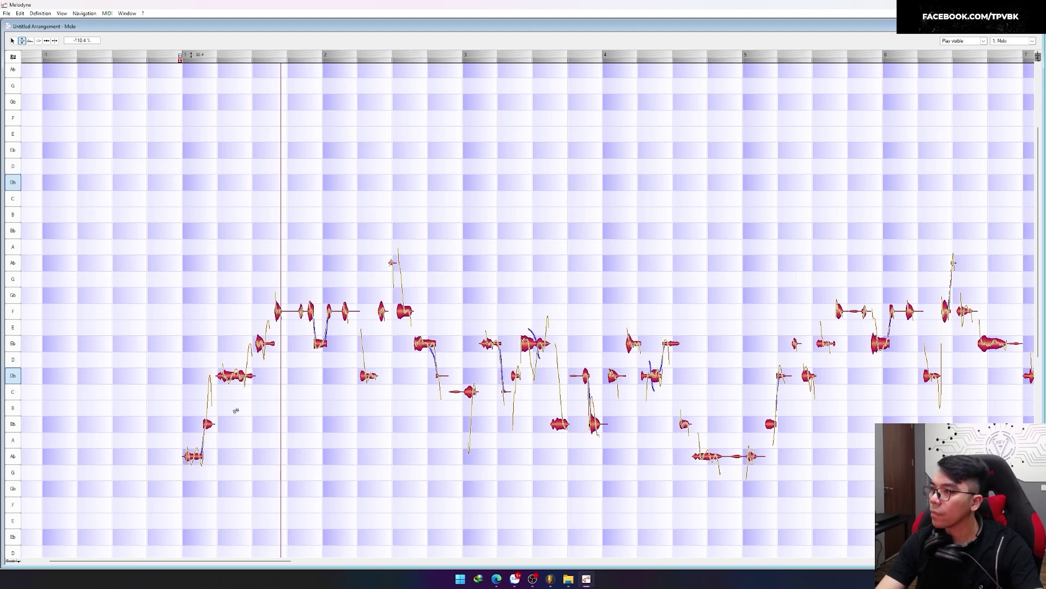
key(ctrl+a)
key(space)
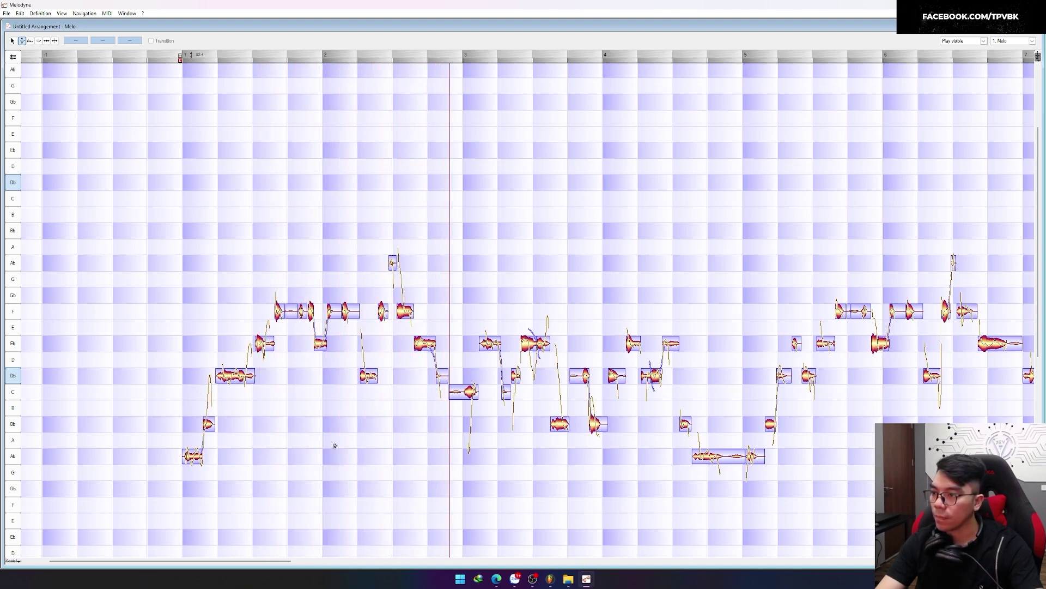
Check the pitch modulation of the Db note in bar 1, replay the melody and return to the main Pitch tool.
click(231, 381)
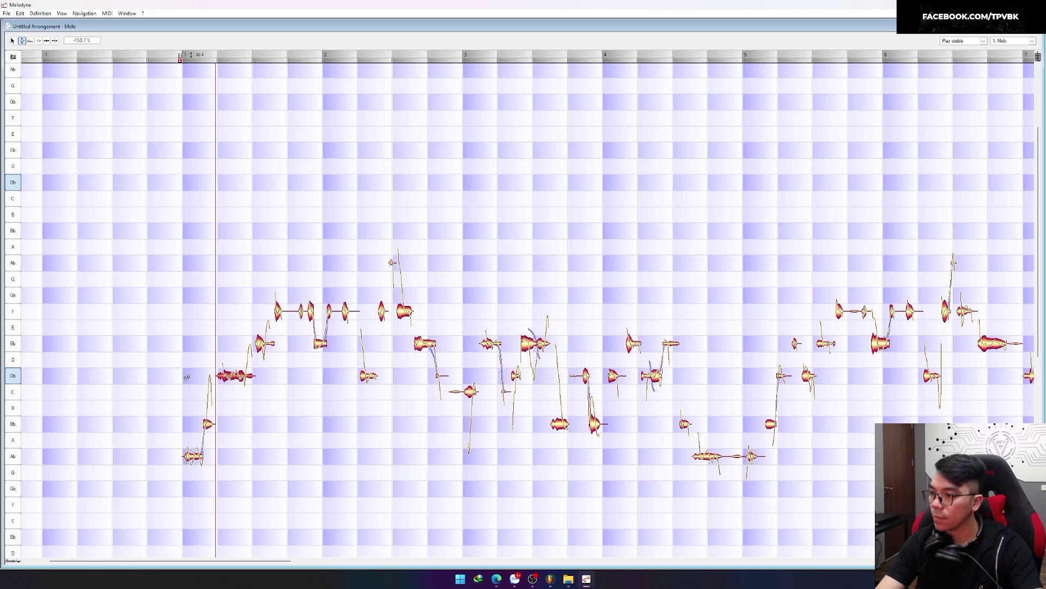
key(space)
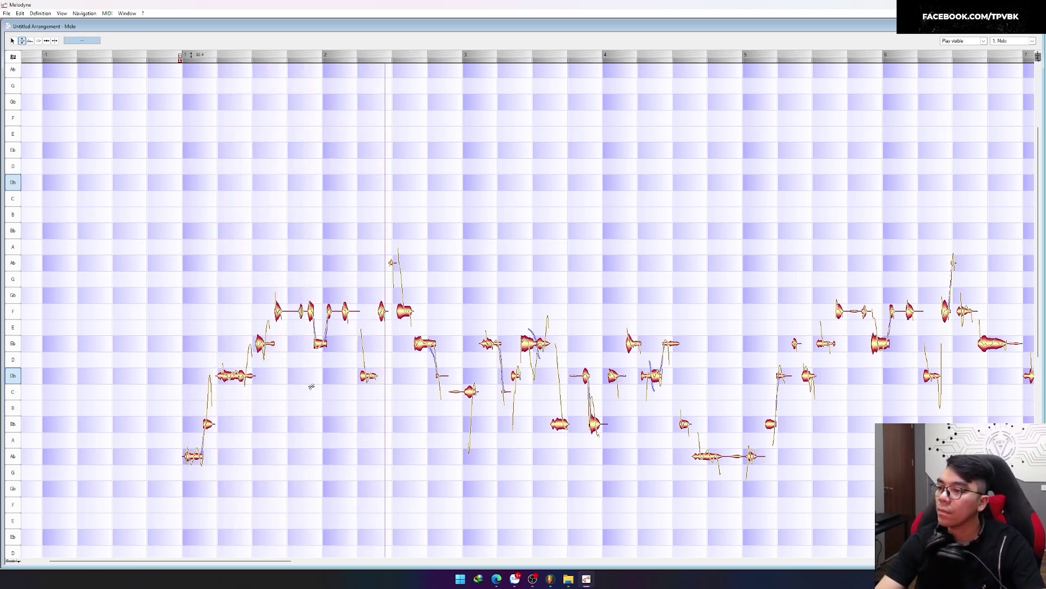
right_click(240, 311)
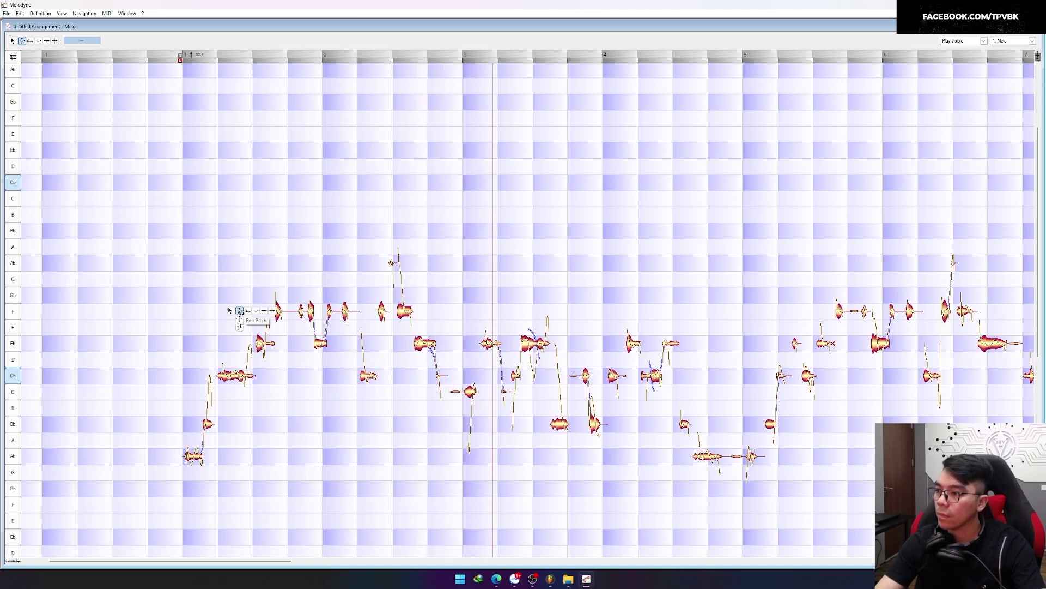
key(space)
click(240, 310)
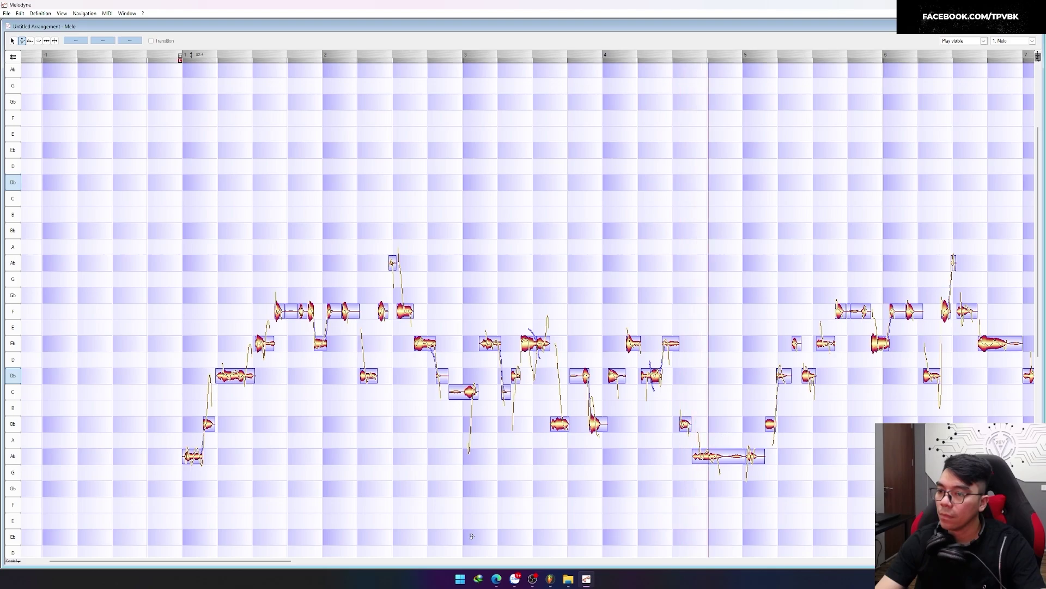
Split the Eb note just before beat 3 of bar 7 and raise its first part to F.
drag(273, 567, 373, 565)
key(space)
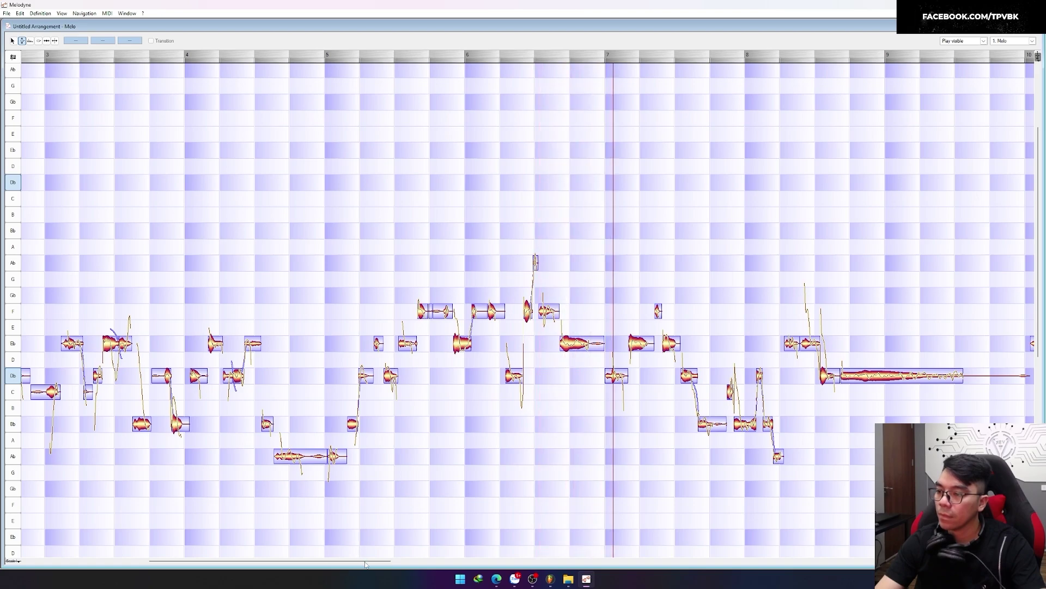
drag(365, 564, 420, 564)
double_click(438, 342)
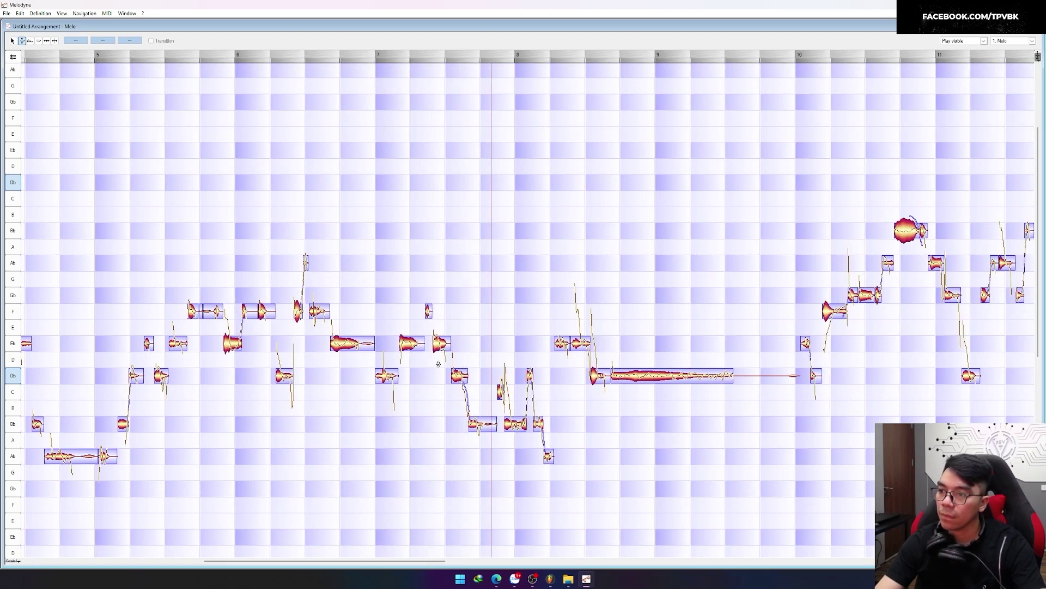
right_click(461, 322)
click(494, 321)
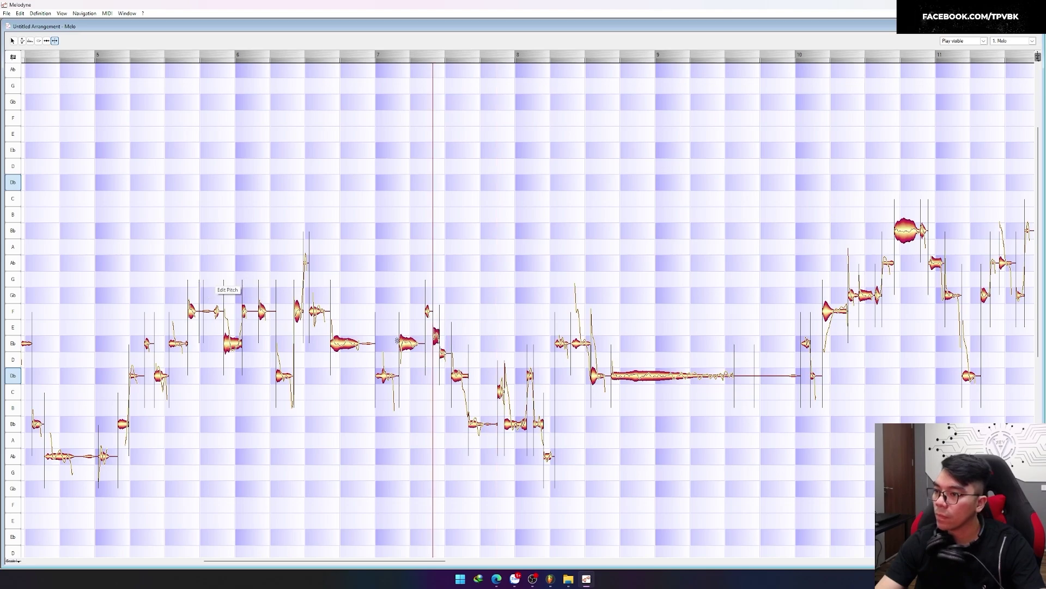
key(F2)
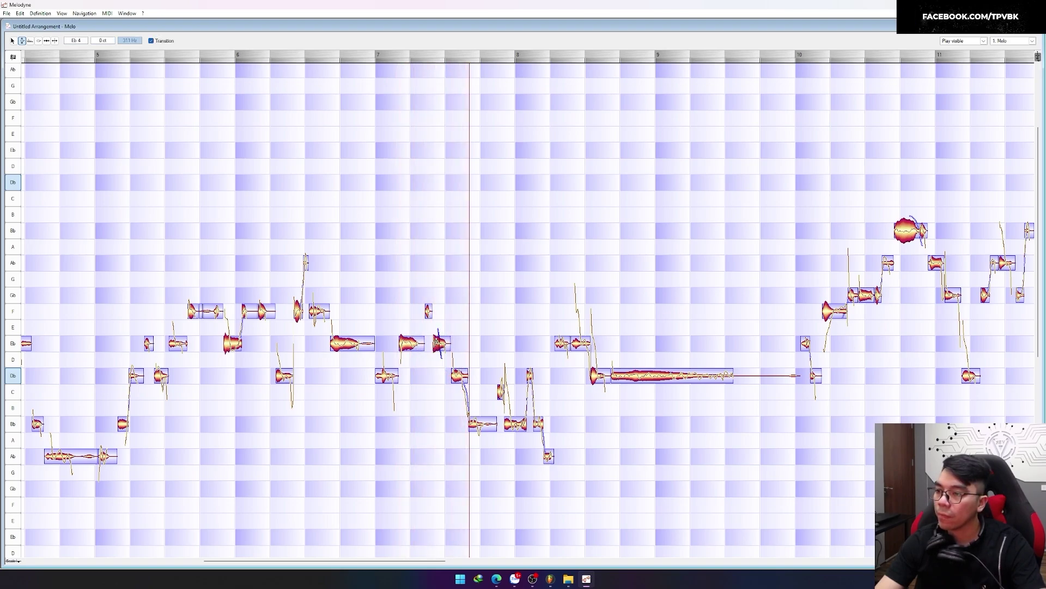
drag(440, 341, 436, 312)
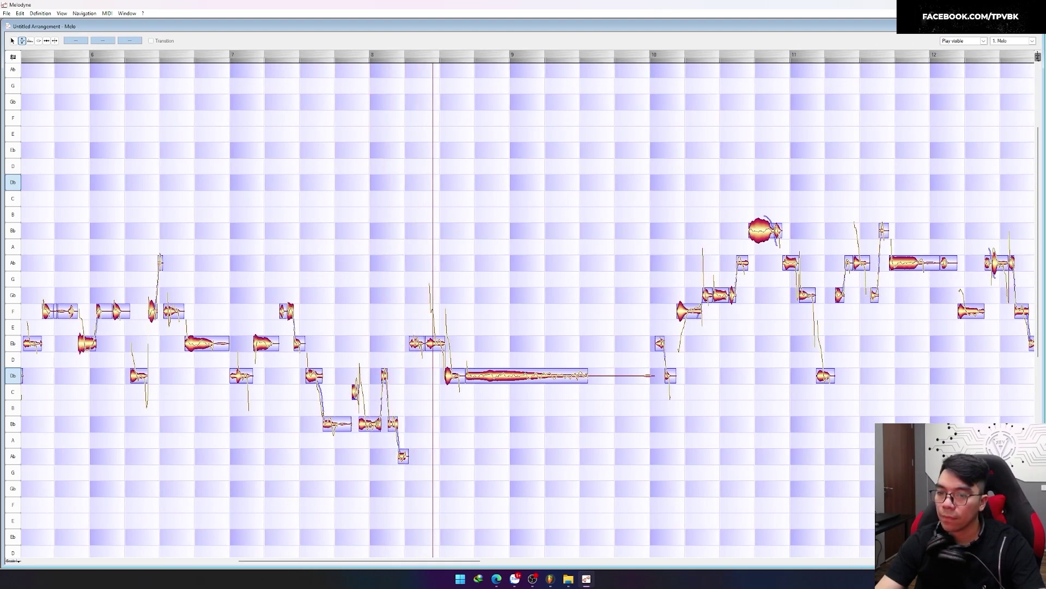
Raise the F note around beat 2 of bar 10 to Gb so it matches the notes that follow.
scroll(921, 331, up, 3)
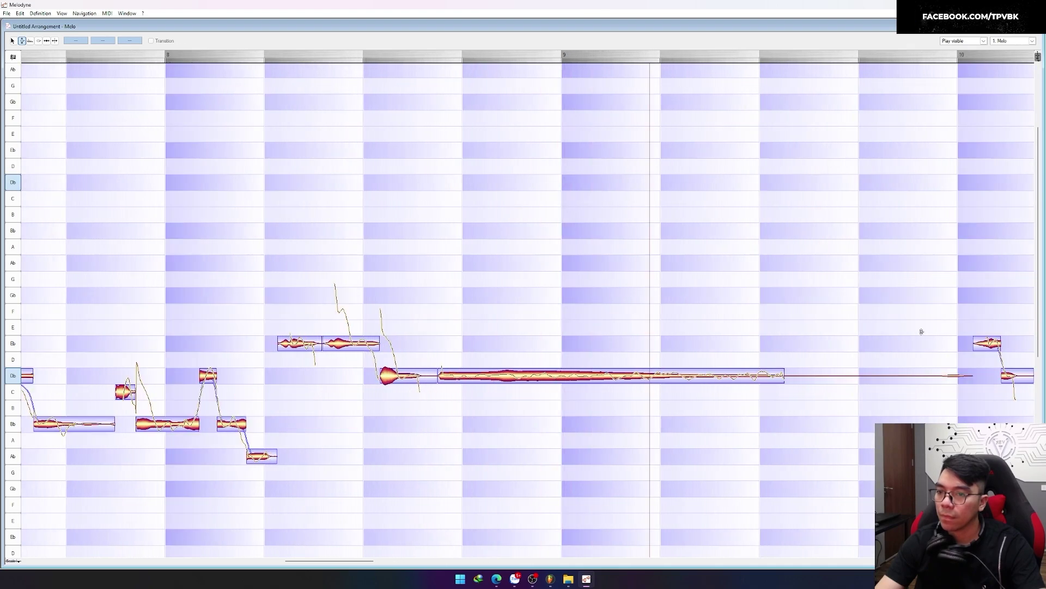
double_click(920, 309)
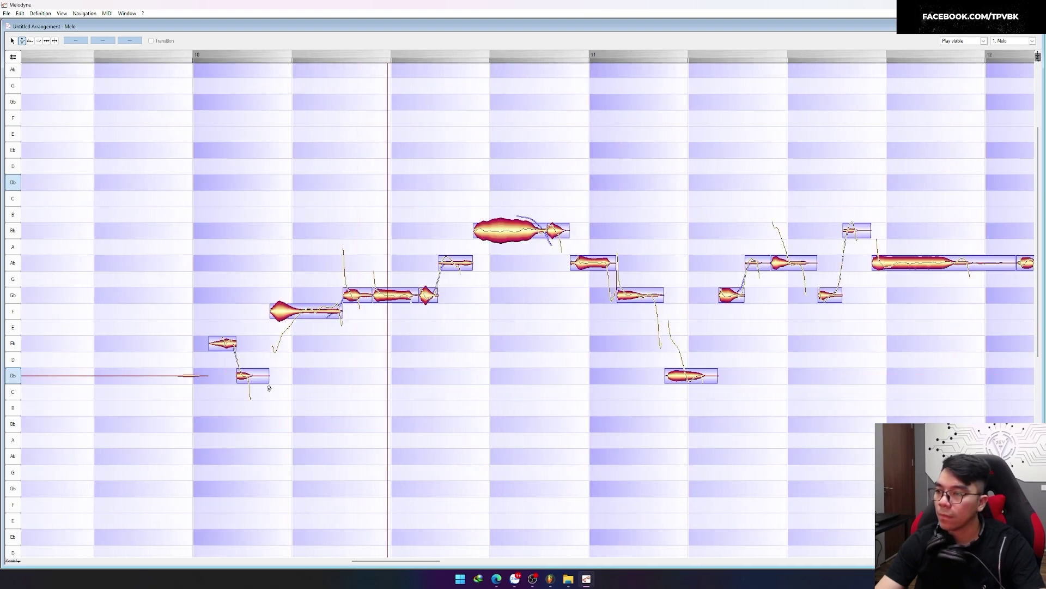
click(301, 273)
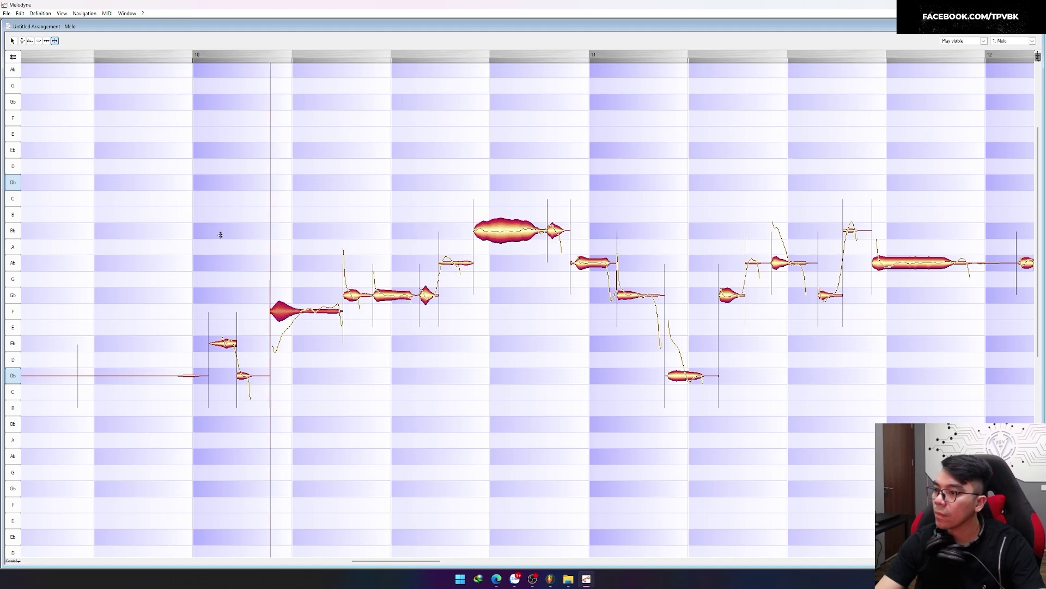
click(159, 222)
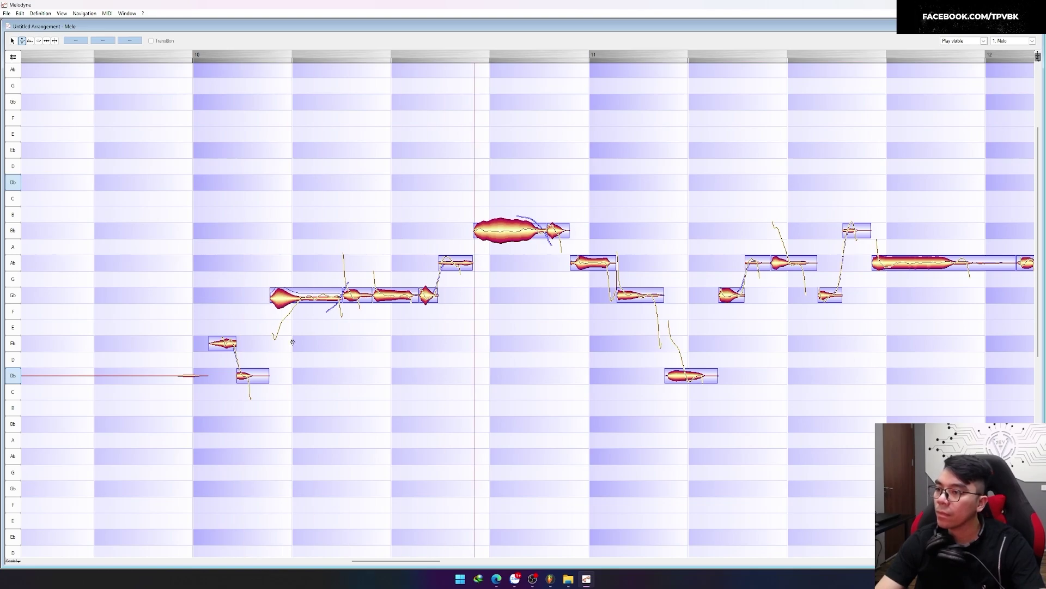
drag(219, 421, 311, 393)
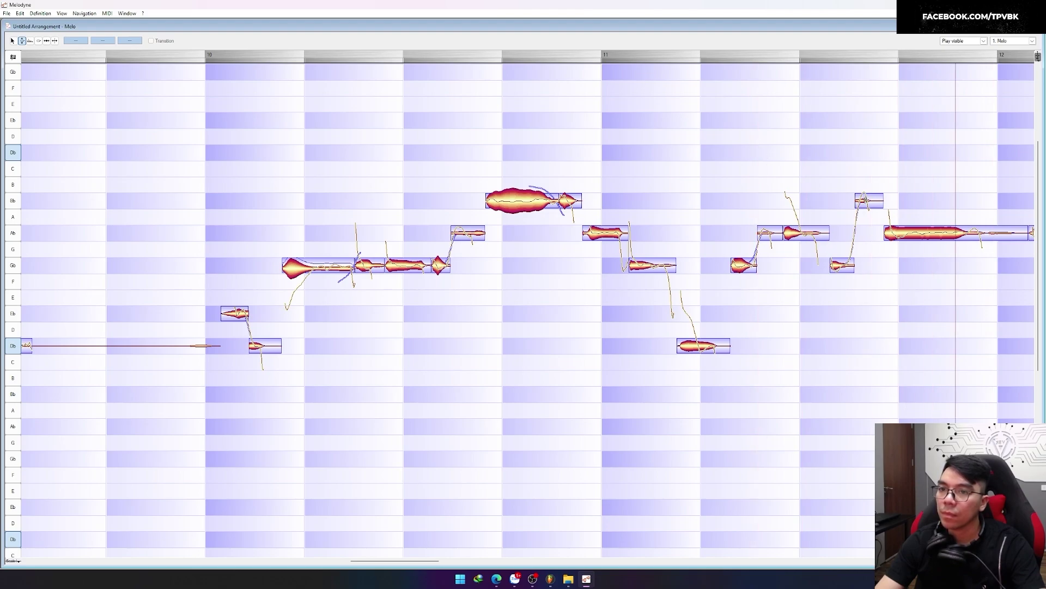
Split the Ab note just before beat 3 of bar 12 and raise its loud first part to Bb.
click(794, 186)
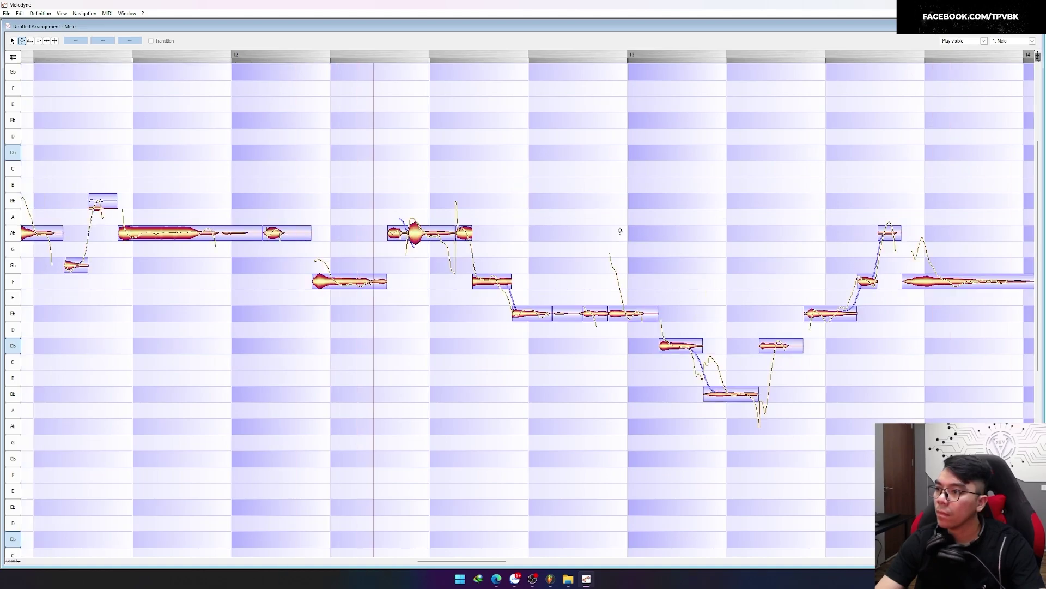
drag(433, 232, 434, 201)
key(F6)
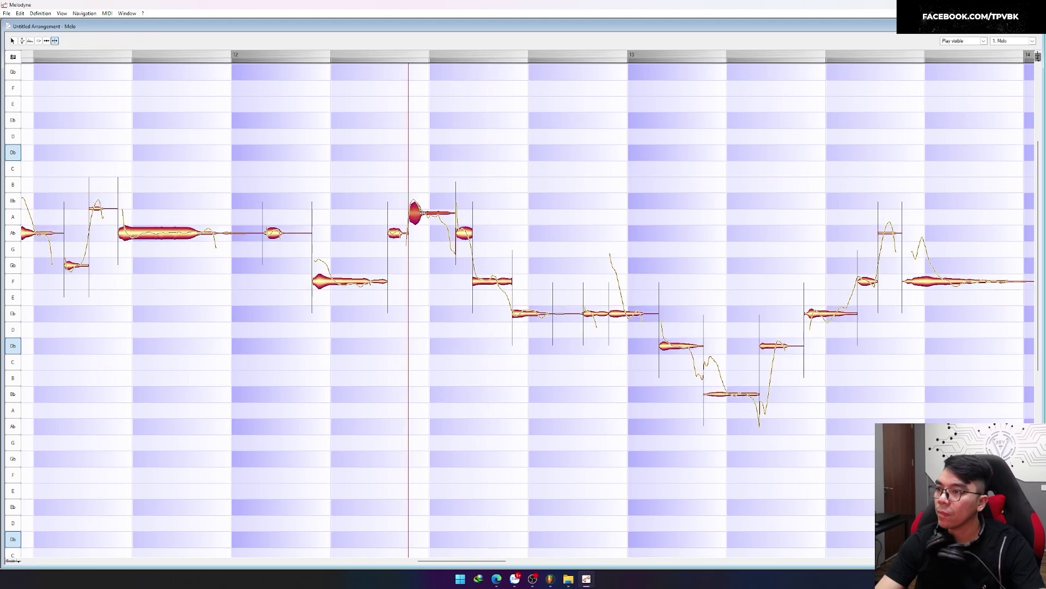
click(267, 165)
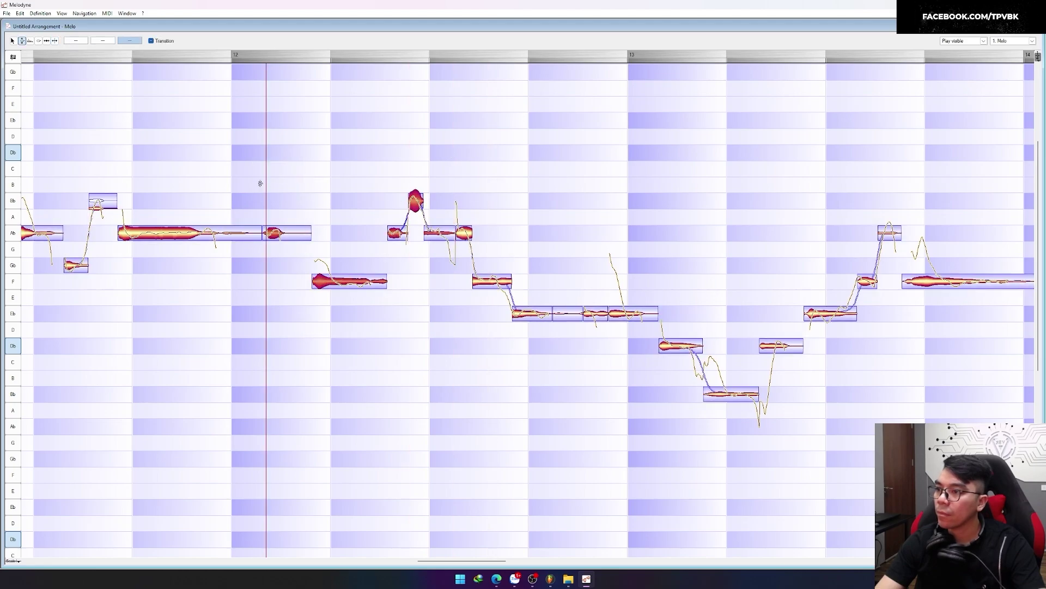
Split the F note at beat 2 of bar 12 and move its first part up to Gb.
key(F6)
drag(330, 282, 332, 277)
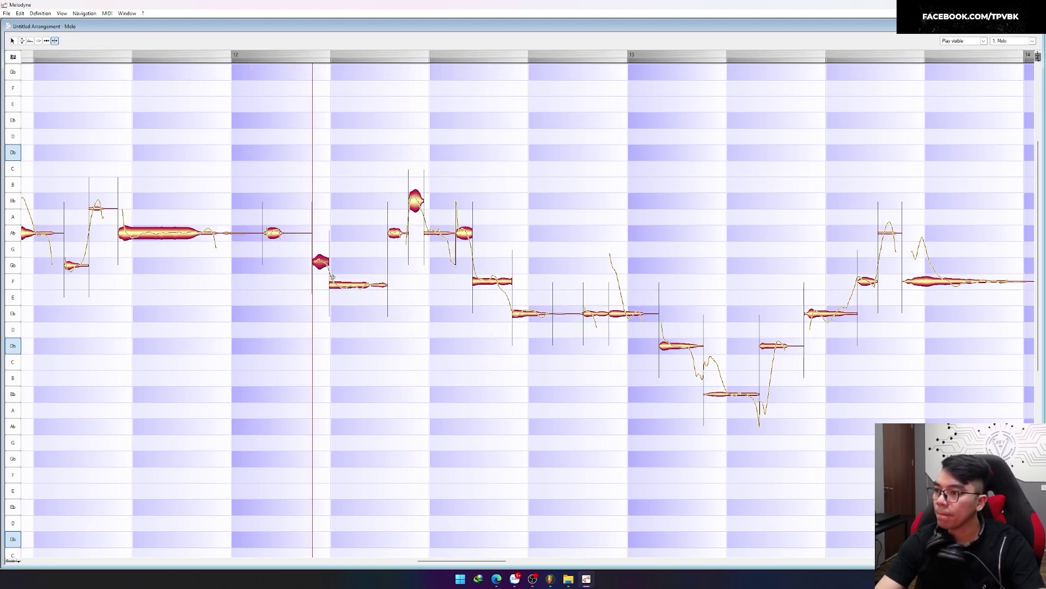
right_click(240, 209)
click(250, 212)
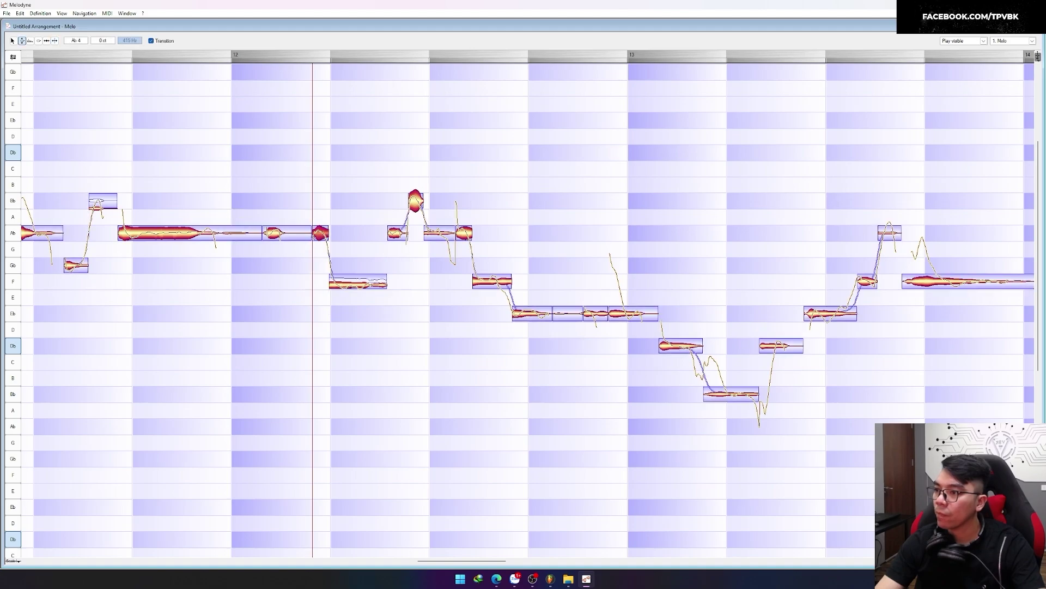
click(267, 229)
drag(321, 233, 321, 265)
click(311, 273)
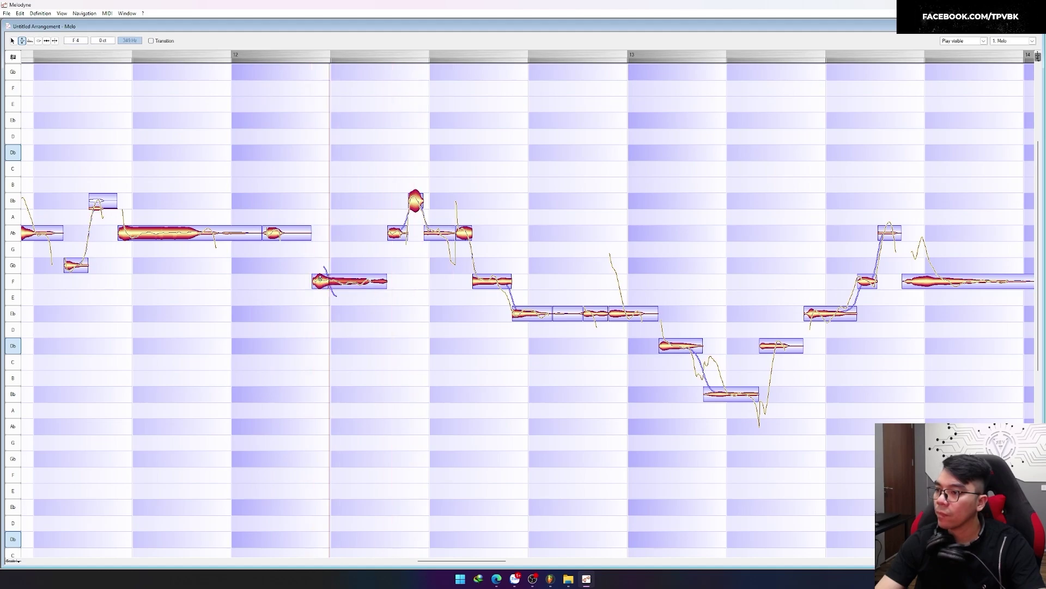
drag(321, 284, 320, 265)
click(331, 289)
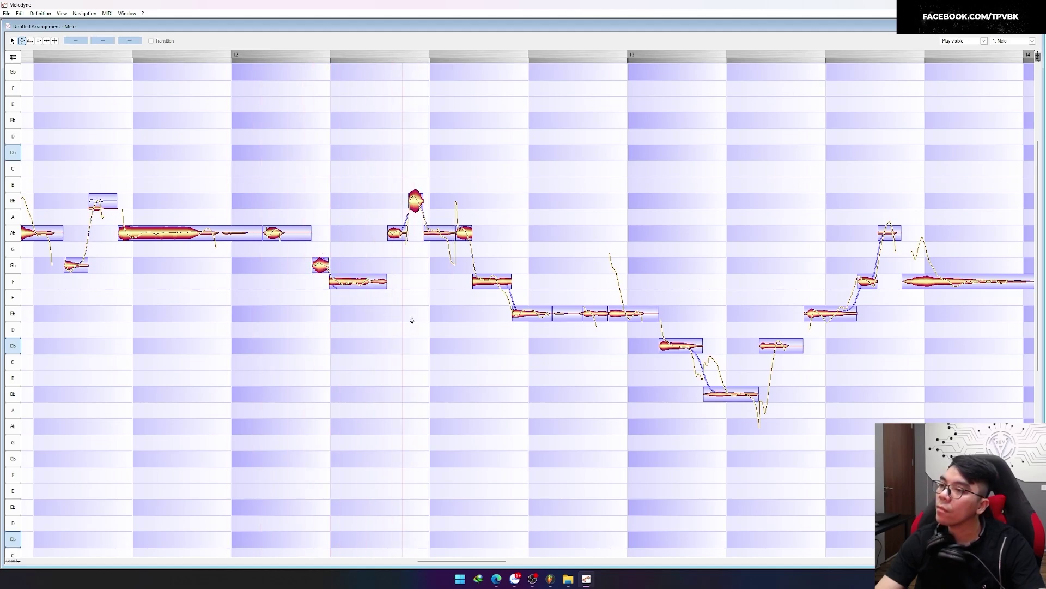
Detune the short Ab note after beat 3 of bar 12 slightly downward and raise the short Eb note near the bar's end to F.
click(461, 235)
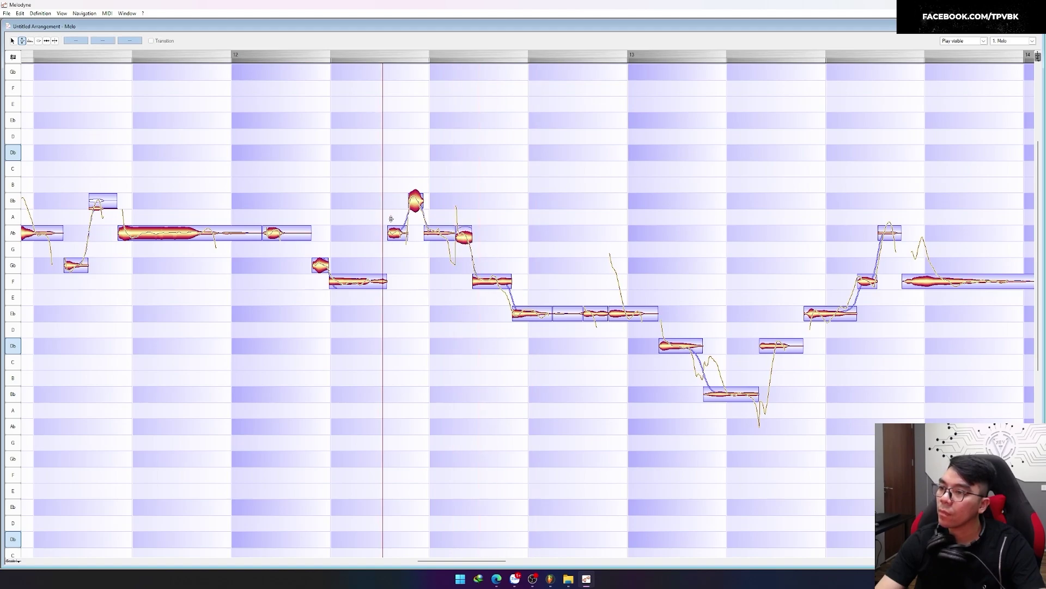
click(484, 288)
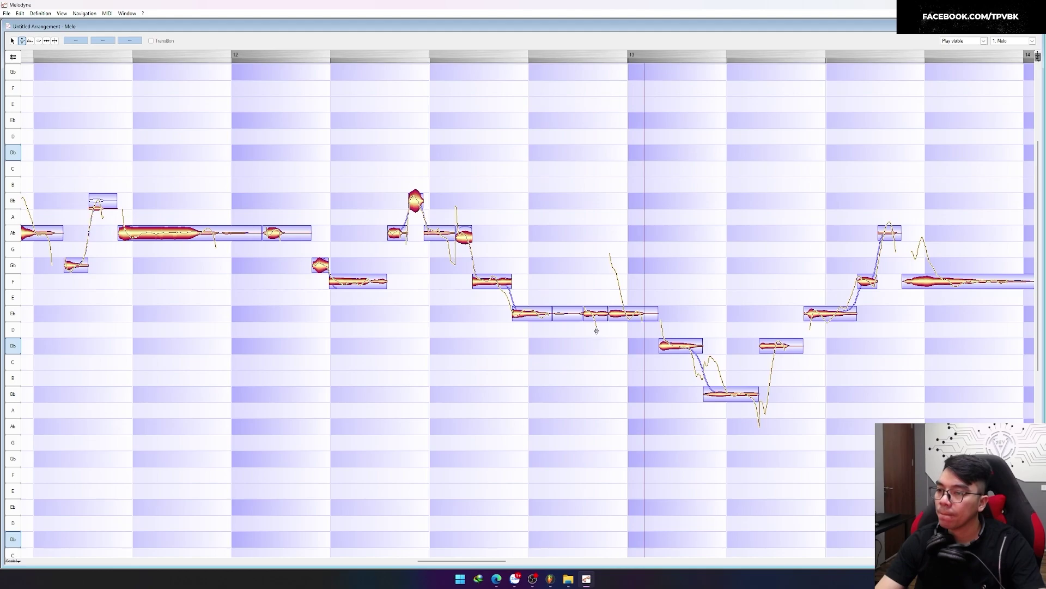
drag(592, 303, 593, 272)
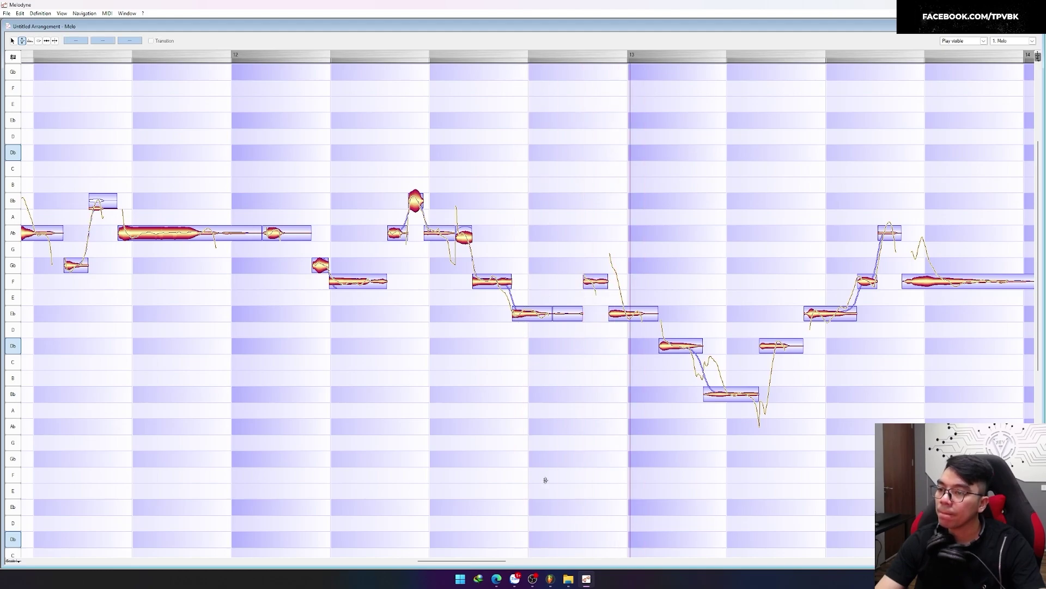
Split the long F note just after beat 4 of bar 13 and raise its first part to Ab.
drag(486, 566, 530, 566)
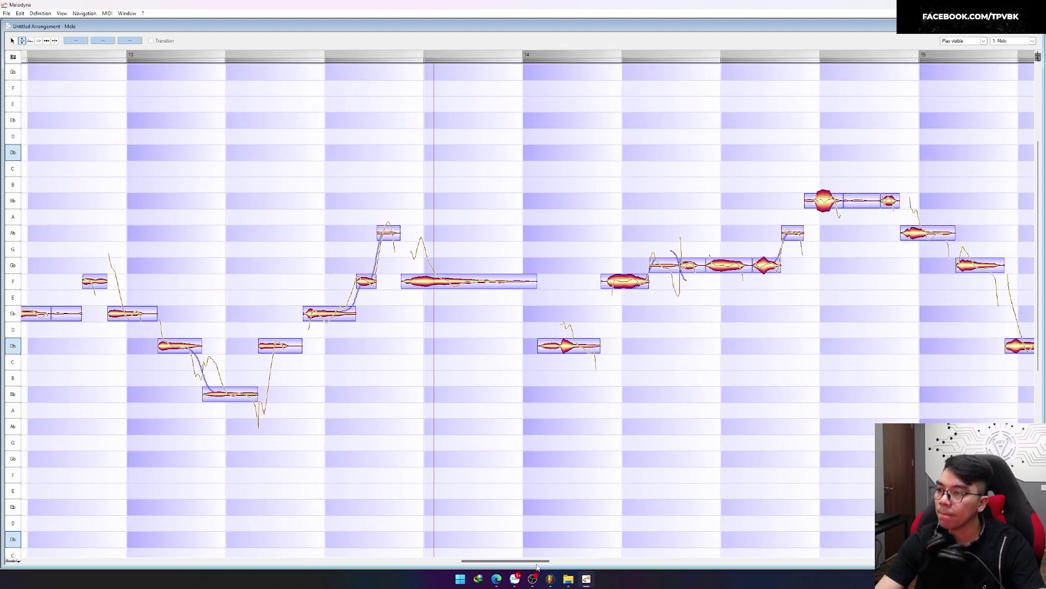
click(464, 265)
double_click(436, 282)
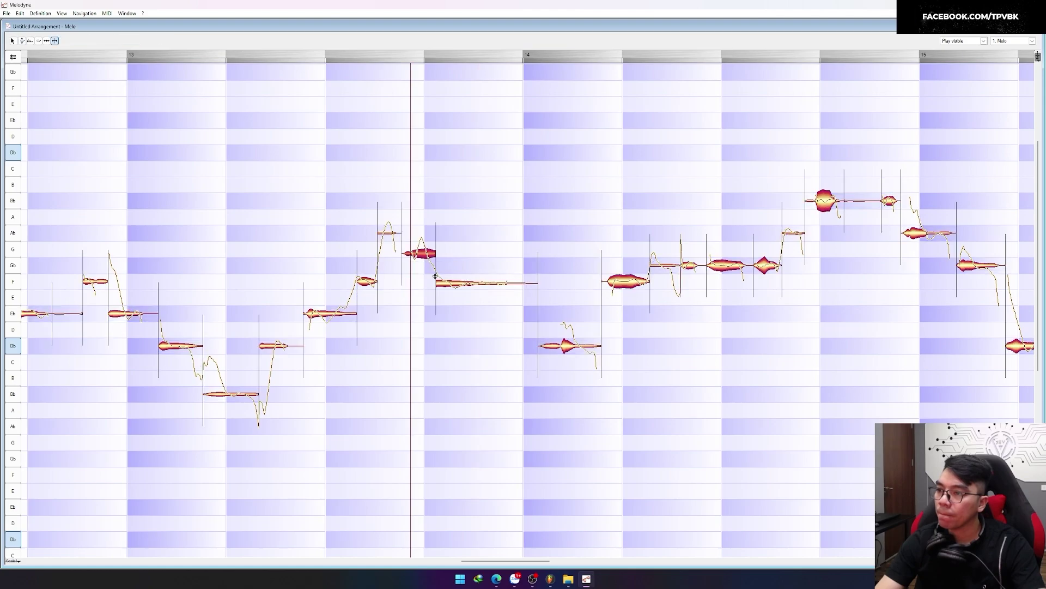
right_click(302, 212)
click(416, 252)
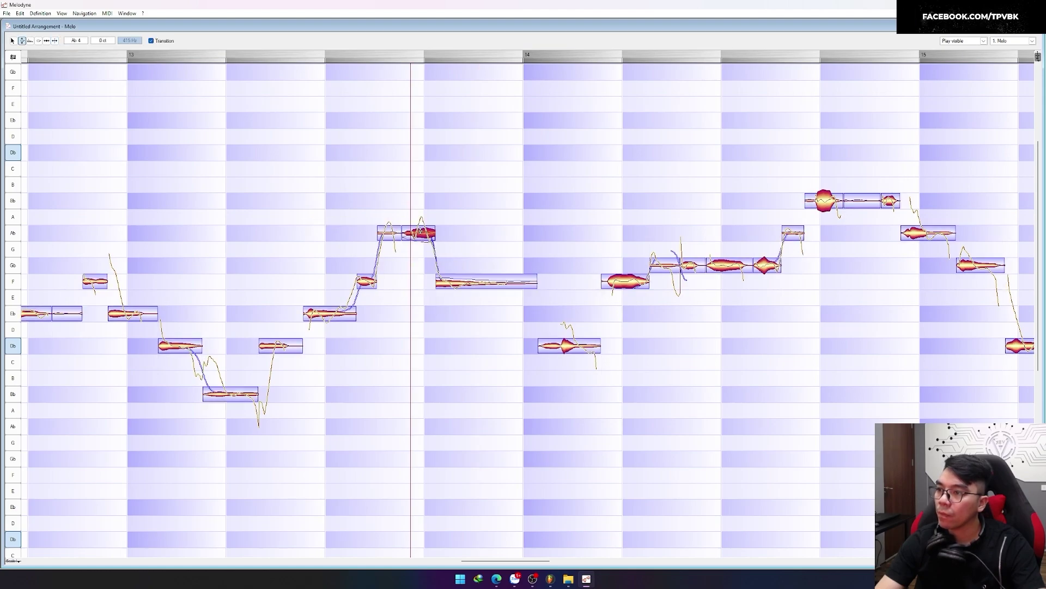
Detune the raised Ab part in bar 13 slightly downward and center the following F note on its pitch.
click(349, 232)
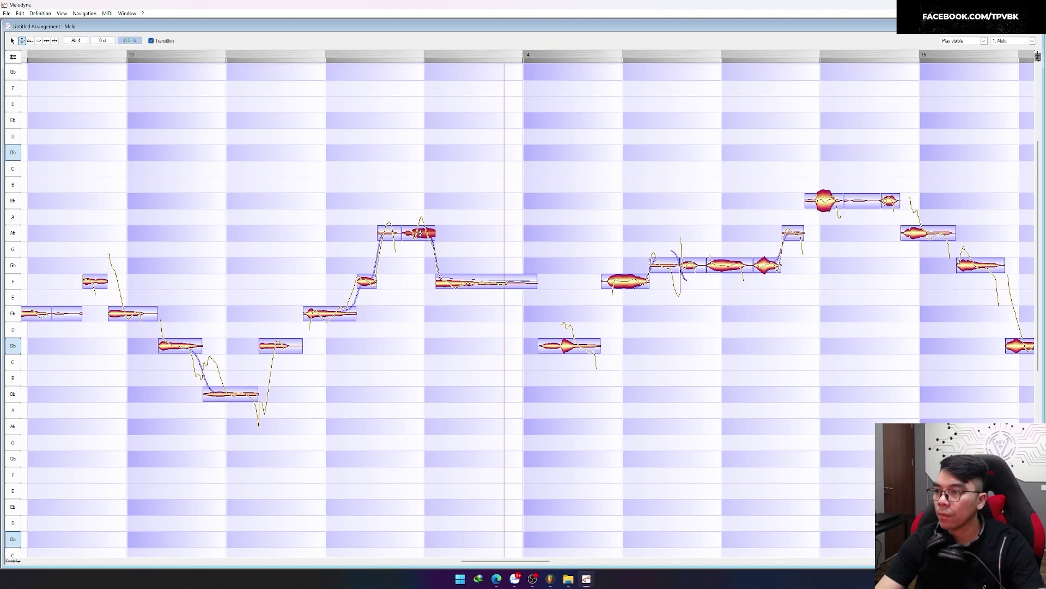
click(332, 223)
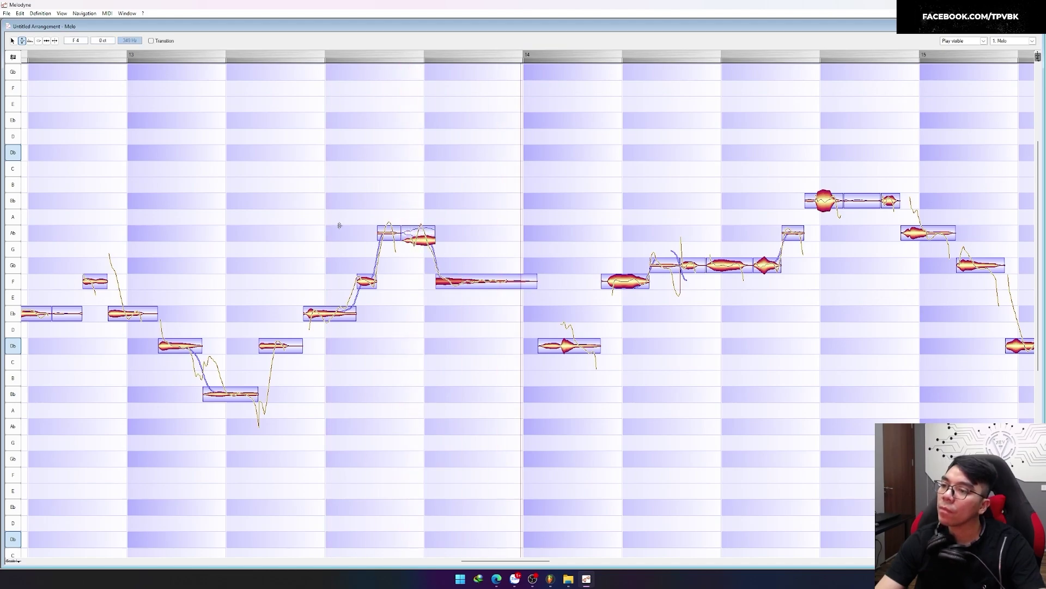
click(424, 258)
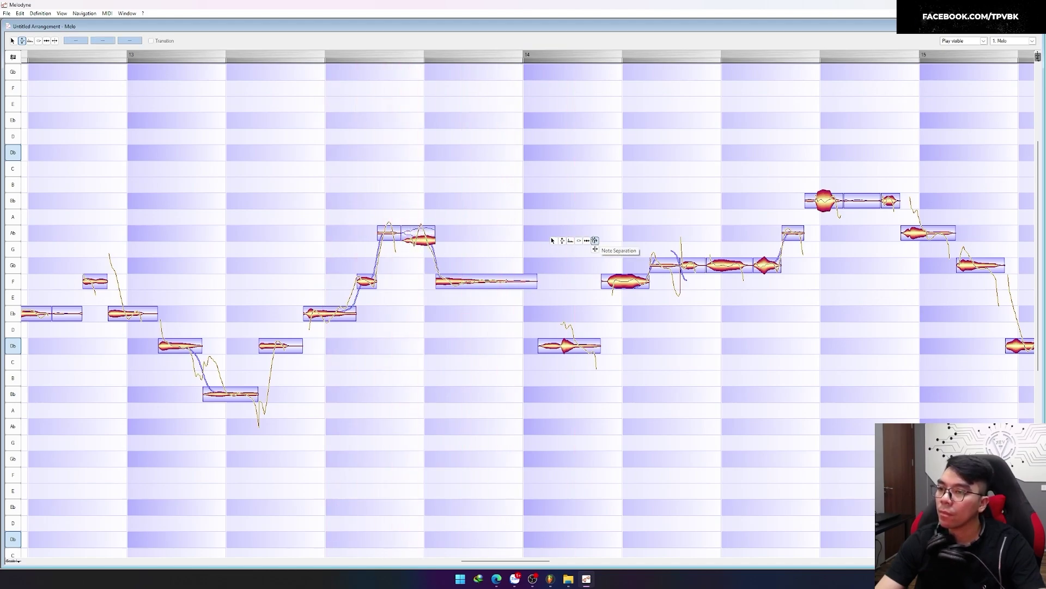
Split the Db note at the start of bar 14, raise its first part to Eb and play back the result.
click(595, 240)
double_click(573, 345)
click(404, 221)
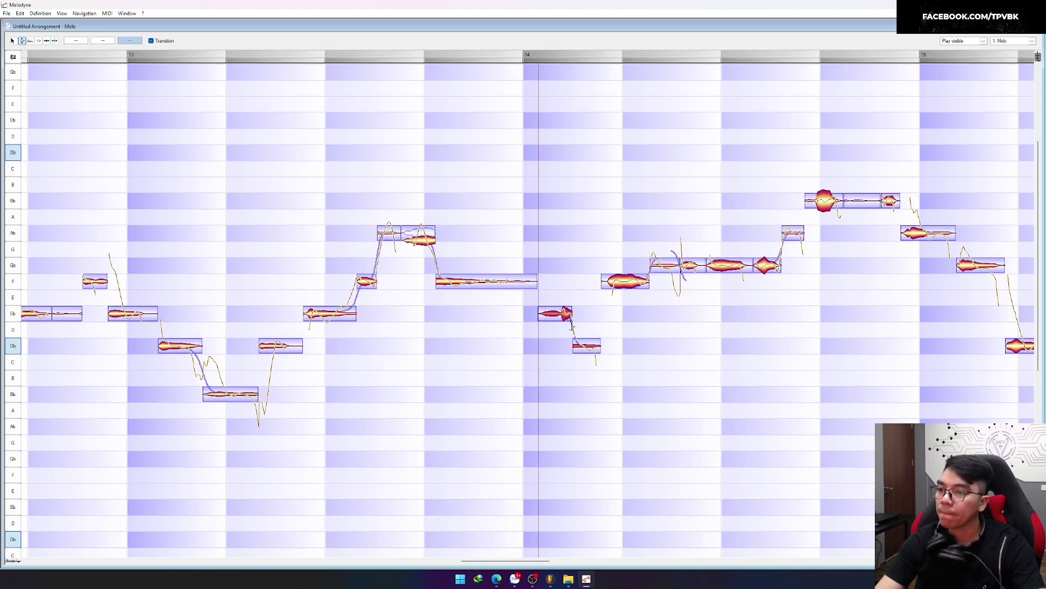
key(space)
Split the Ab note at the start of bar 15 and raise the part before the bar line to Bb.
drag(513, 561, 556, 564)
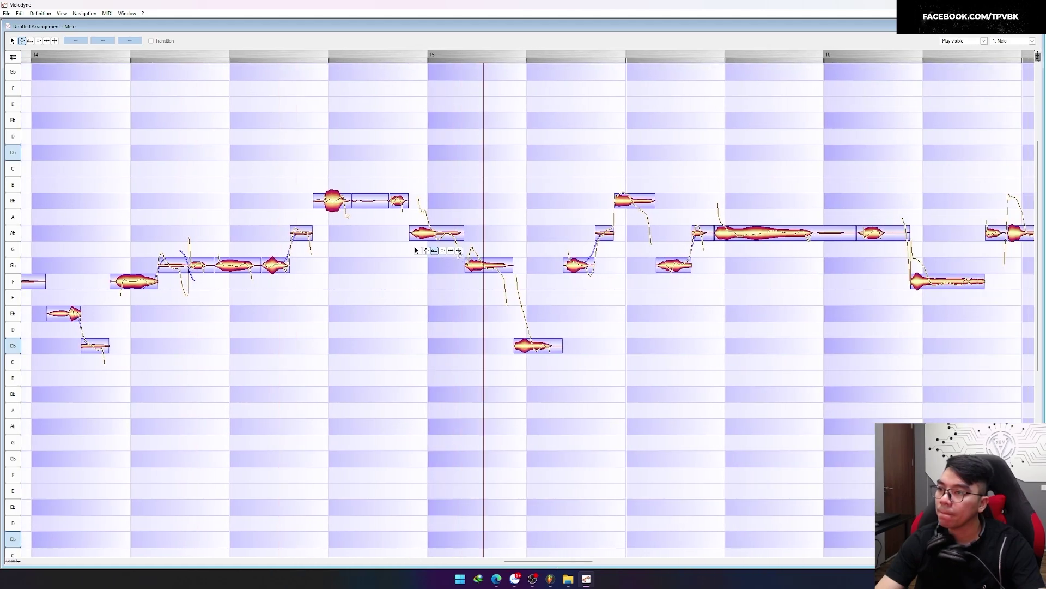
click(459, 251)
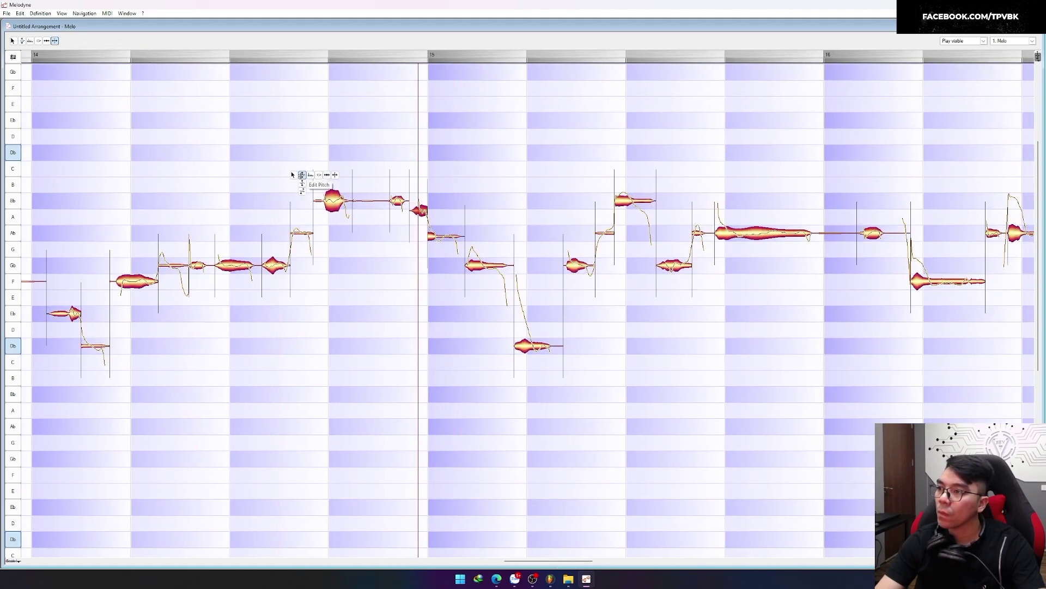
click(302, 175)
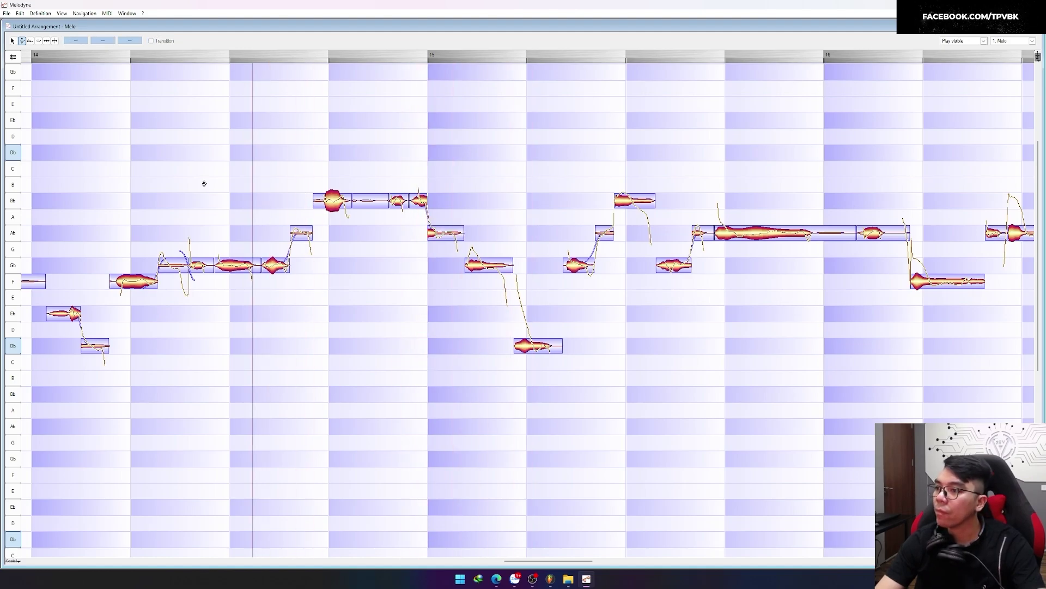
Split the Gb note in the first half of bar 15 and raise its short first part to Ab.
right_click(495, 215)
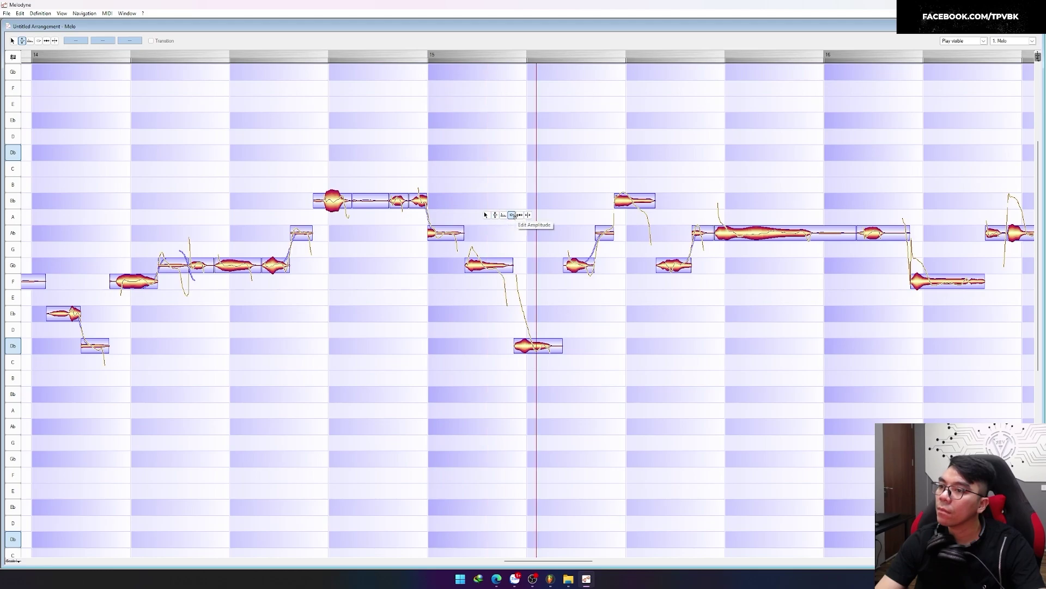
click(528, 218)
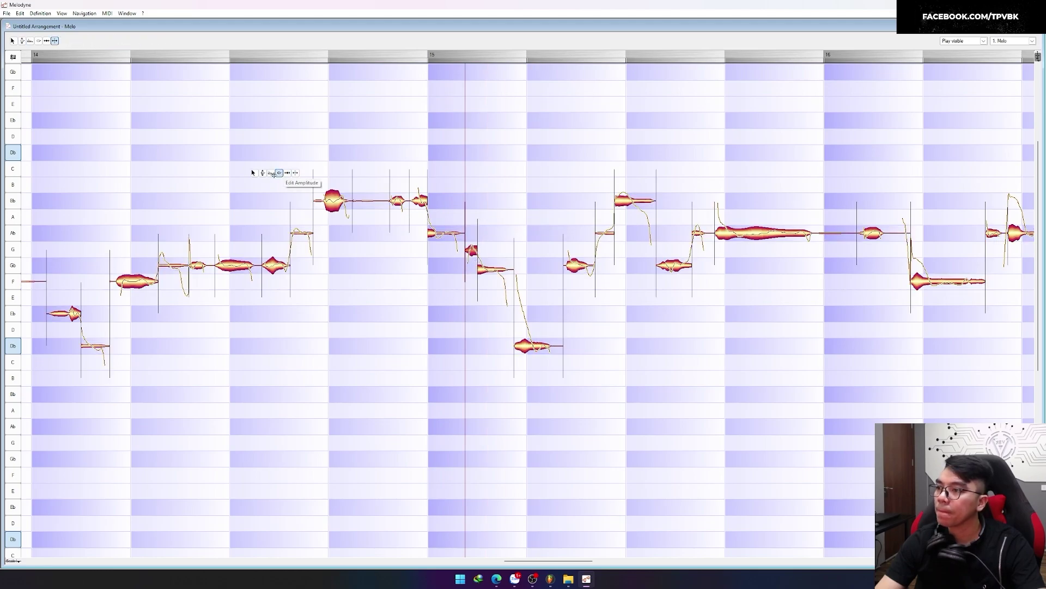
key(F2)
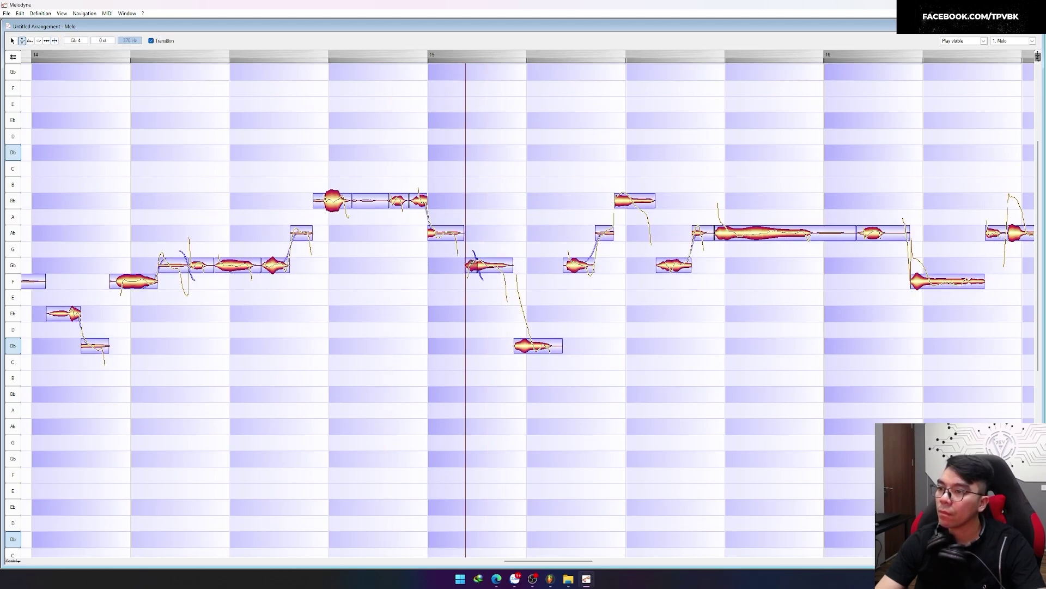
double_click(477, 266)
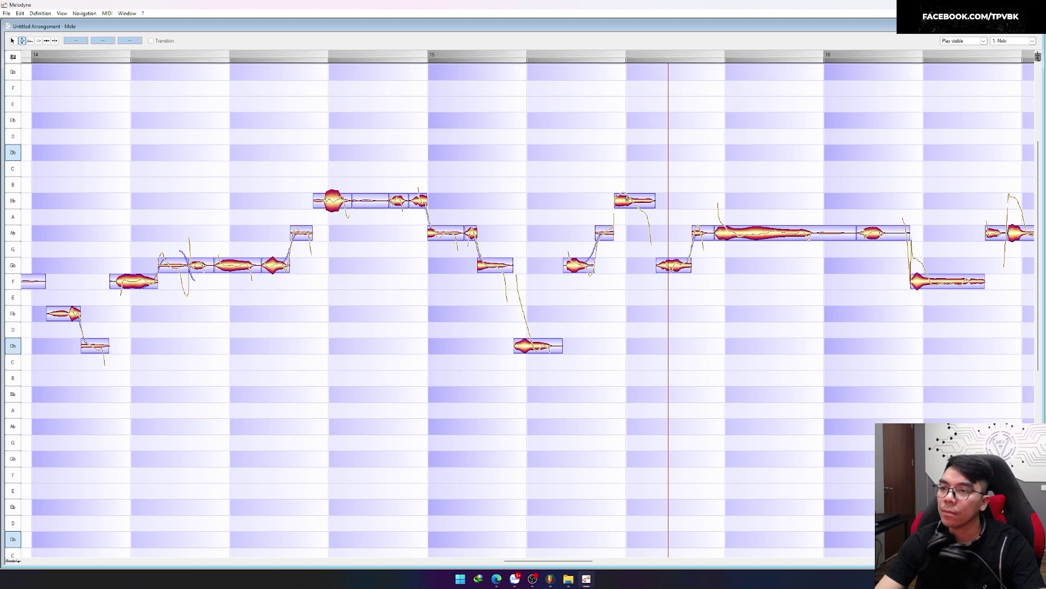
Split the Bb note near the third beat of bar 15 and adjust the pitch of its second part.
right_click(643, 148)
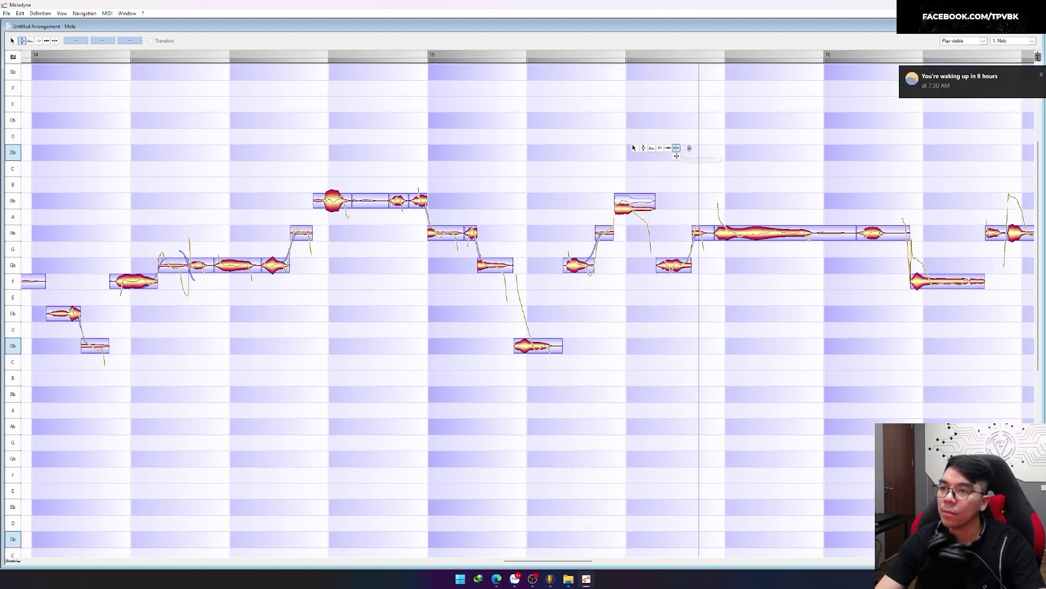
click(676, 148)
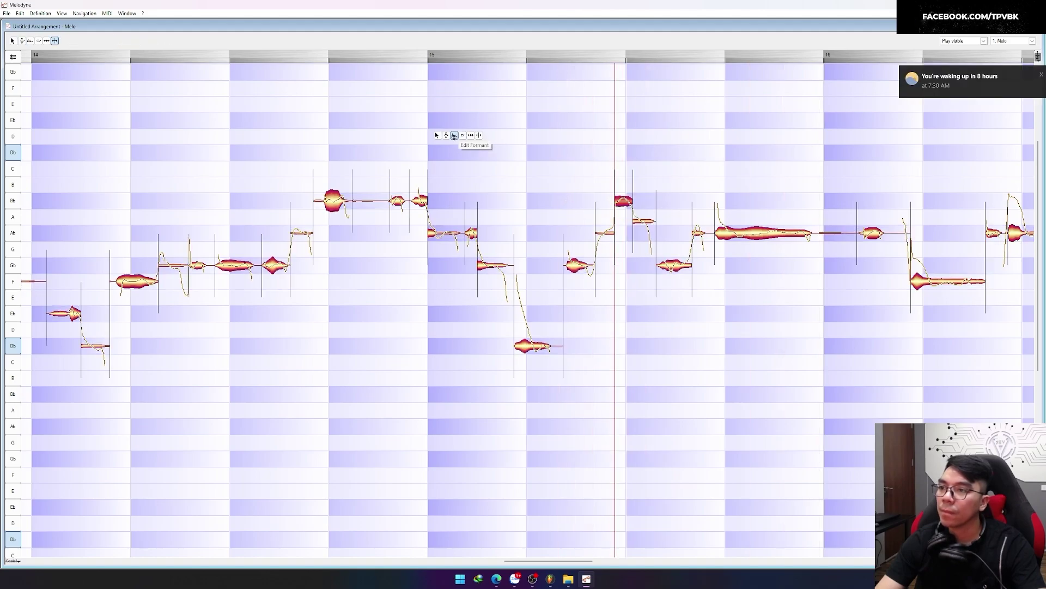
key(F2)
click(462, 184)
drag(642, 223, 700, 200)
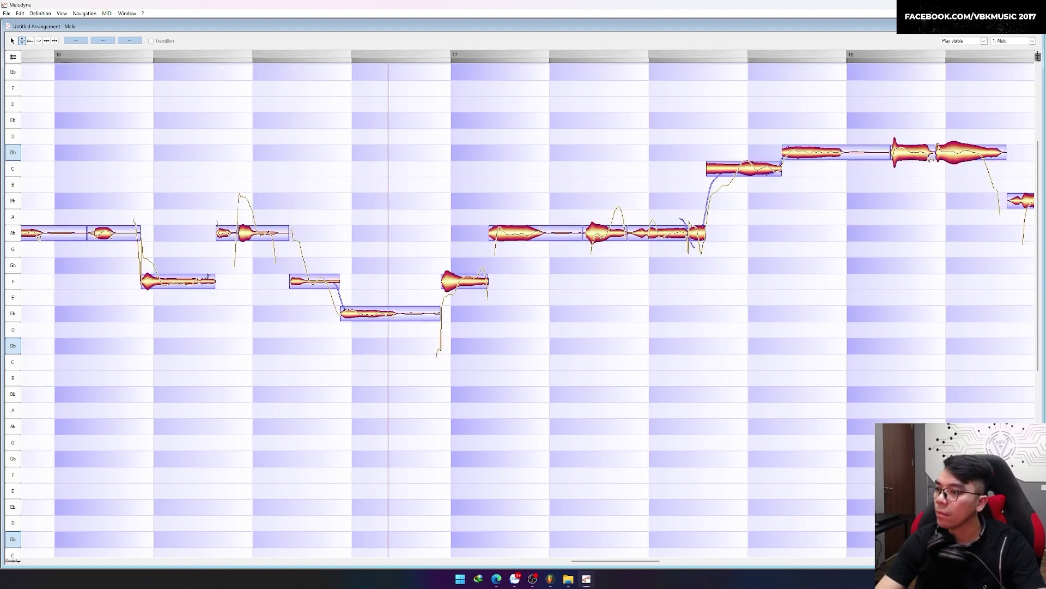
Split the F note near the second beat of bar 16, raise its first part to Gb and play back the passage.
right_click(164, 261)
click(240, 261)
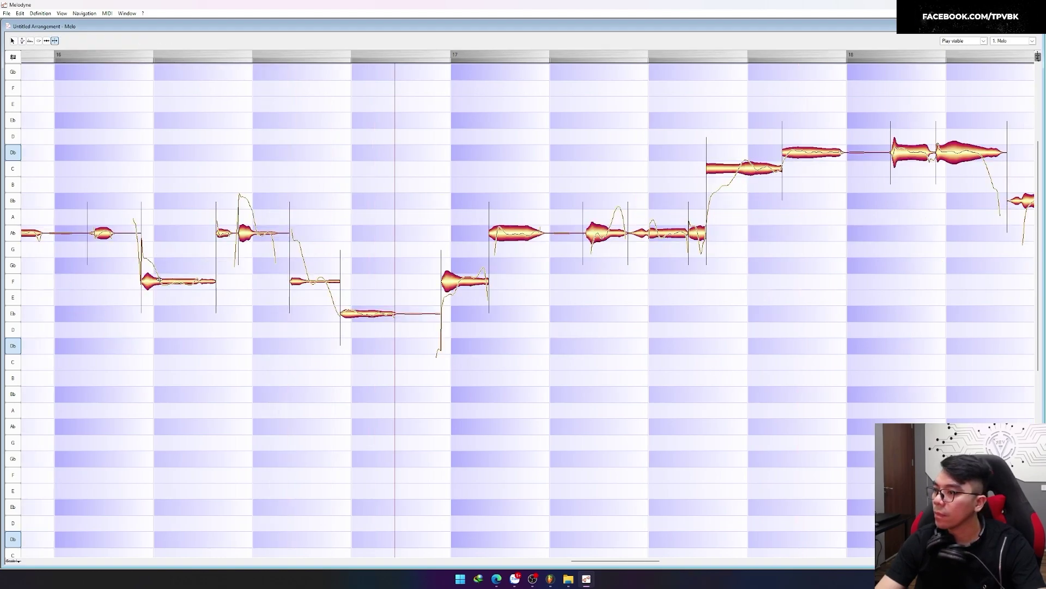
double_click(158, 280)
click(22, 216)
drag(82, 276, 136, 346)
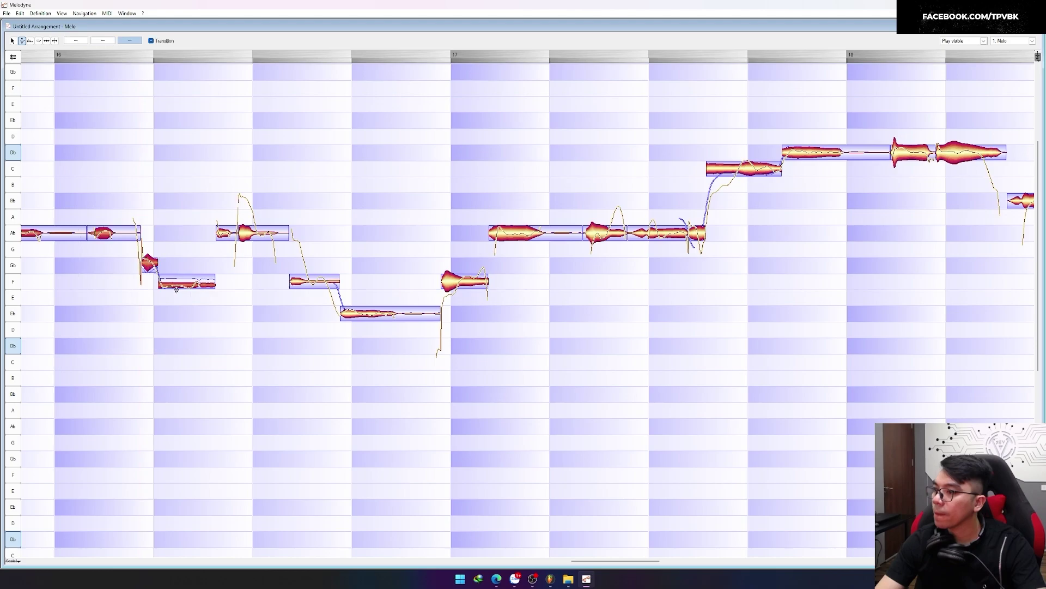
click(160, 345)
key(space)
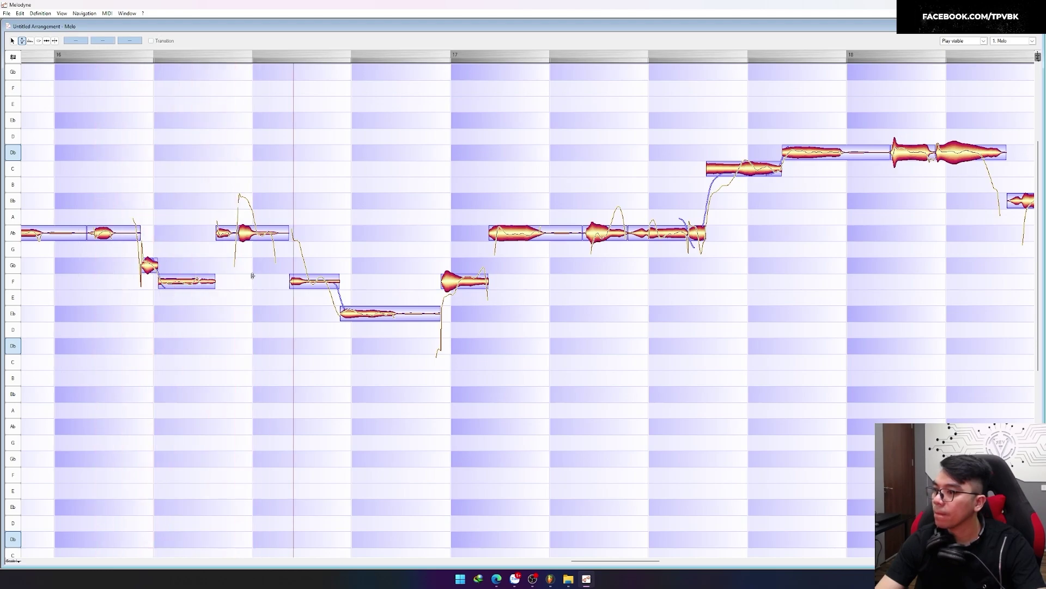
Split the F note at the start of bar 17 and lower its first part to Eb.
right_click(455, 315)
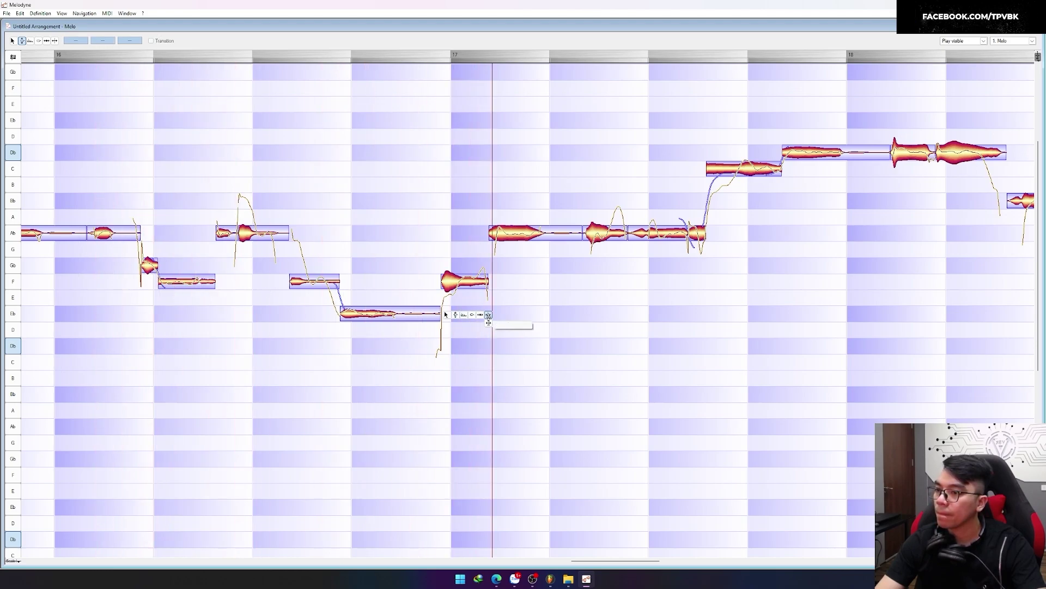
click(489, 315)
right_click(301, 224)
click(310, 224)
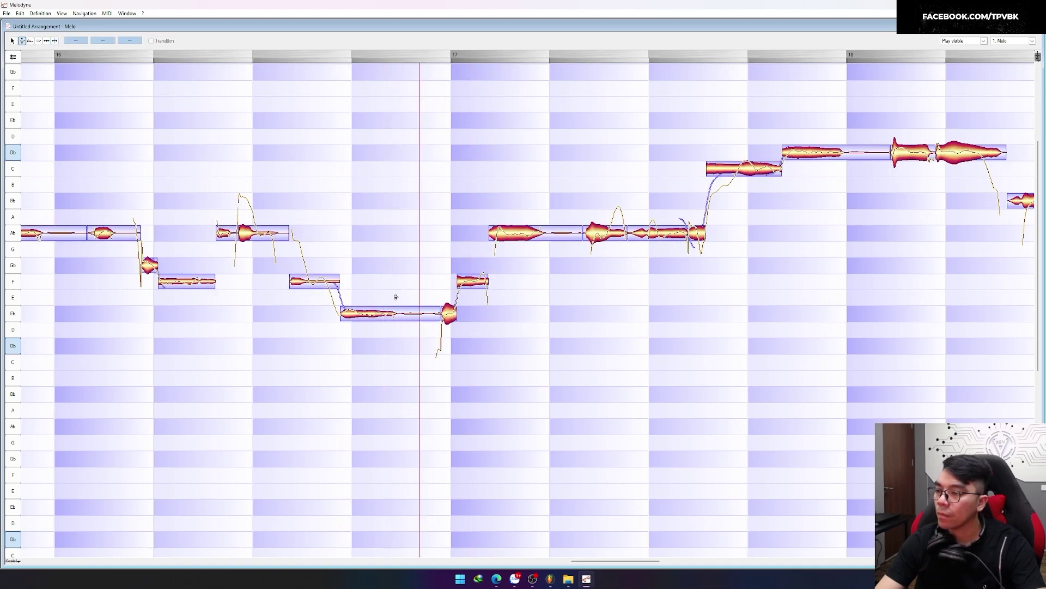
Split the Ab note in the second beat of bar 17, raise its short tail to Bb and play back the result.
right_click(569, 191)
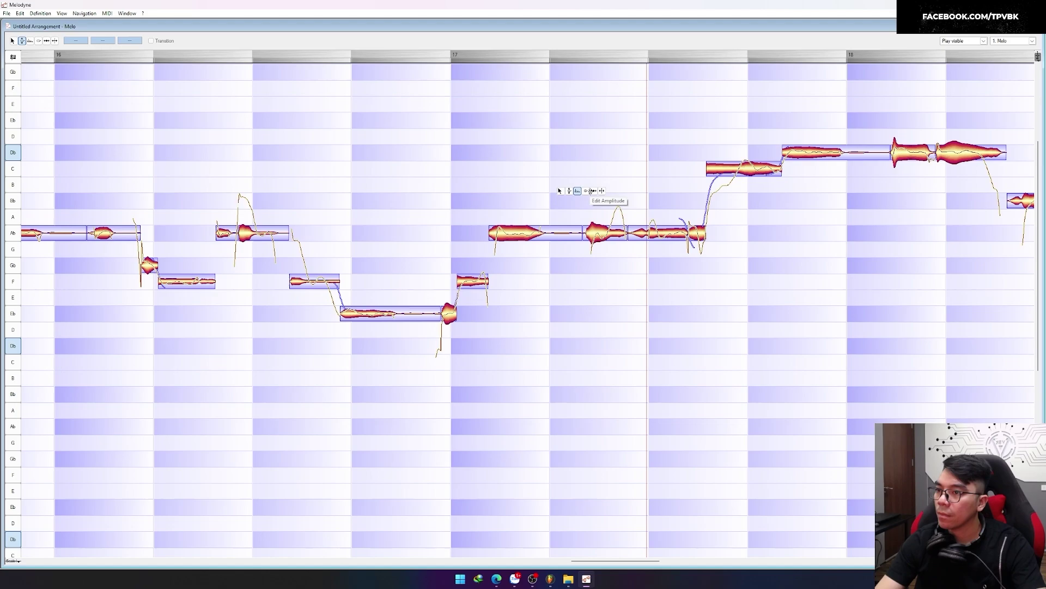
click(619, 218)
click(504, 158)
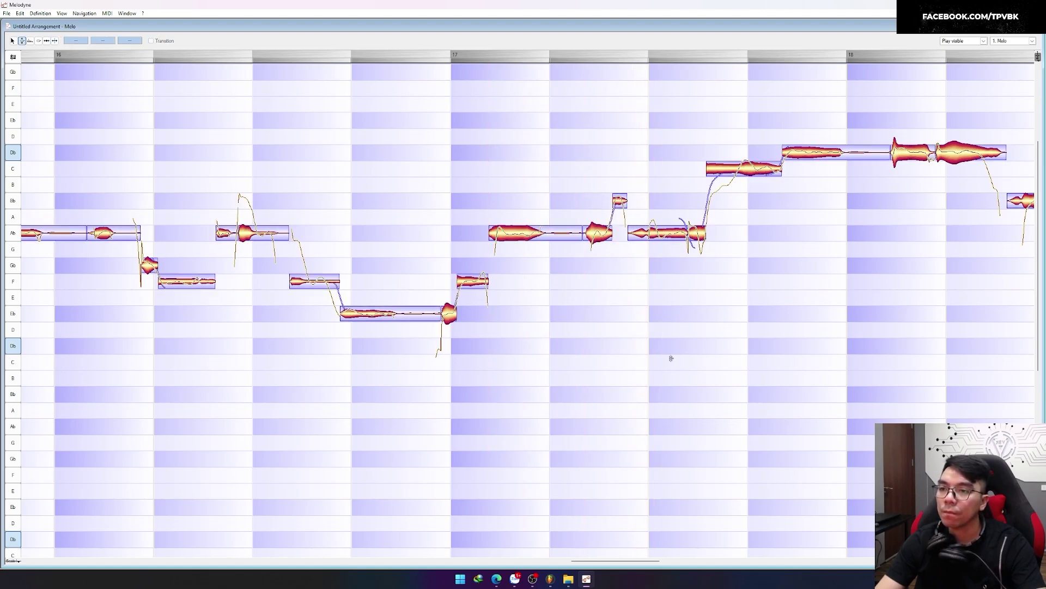
click(661, 246)
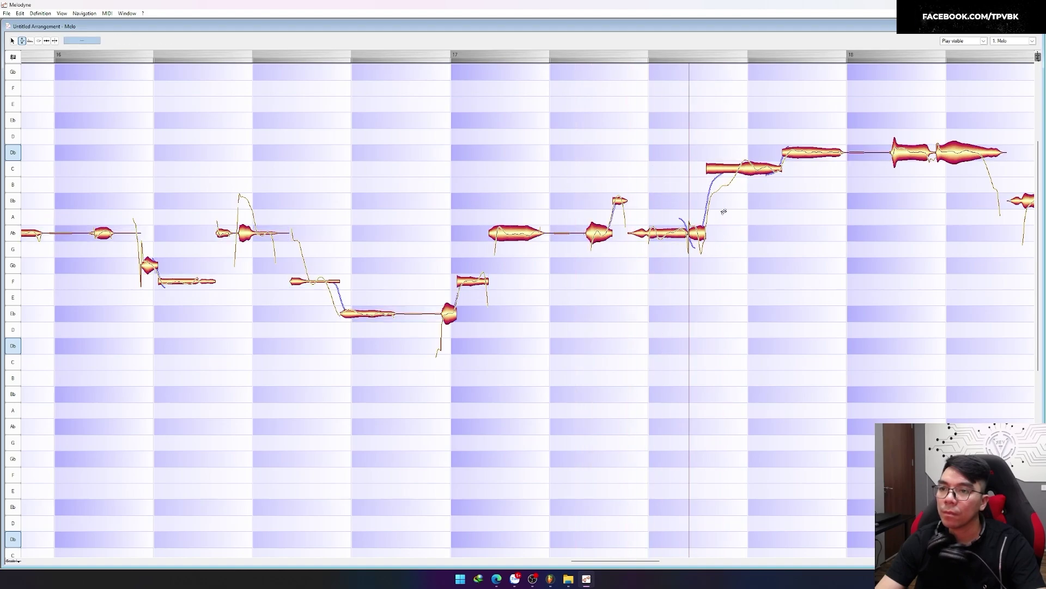
Split the C note leading into the fourth beat of bar 17 and lower its first part to Bb.
right_click(661, 143)
click(729, 170)
double_click(737, 172)
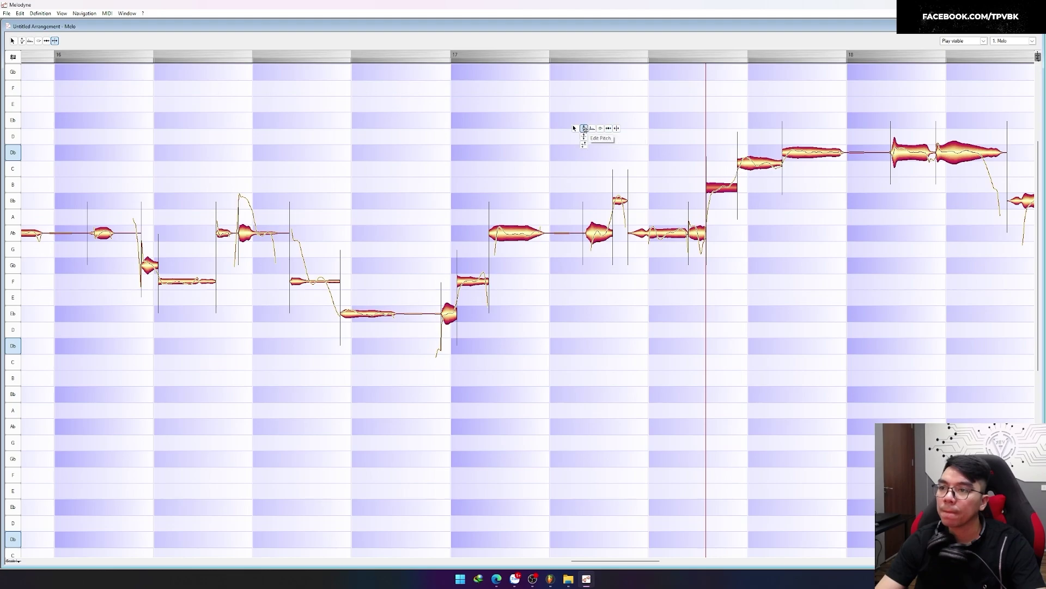
click(583, 128)
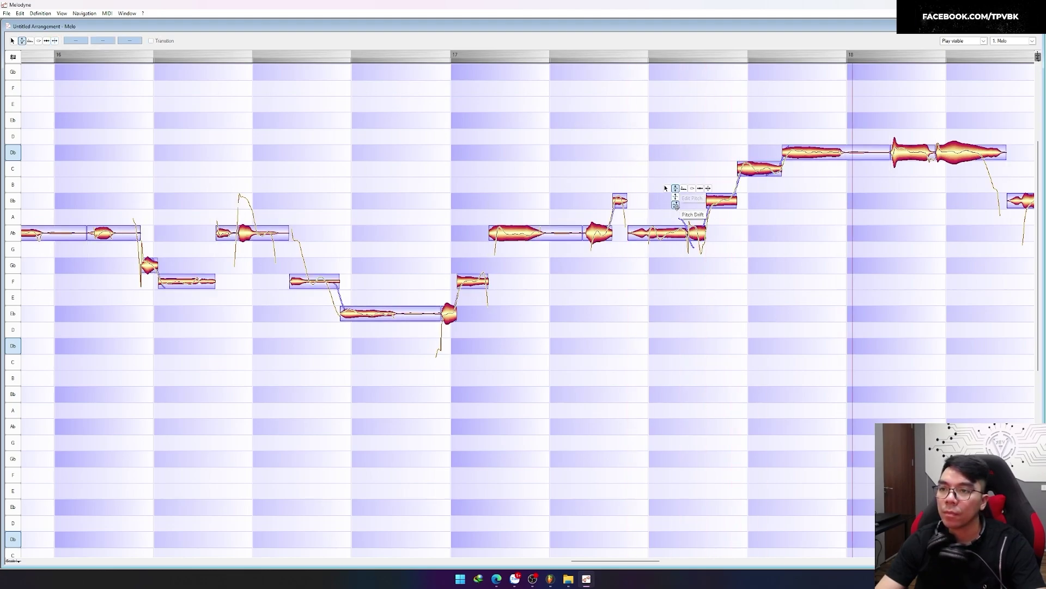
Play back the re-pitched notes in the second half of bar 17 with the Pitch Drift tool active.
click(676, 205)
click(633, 164)
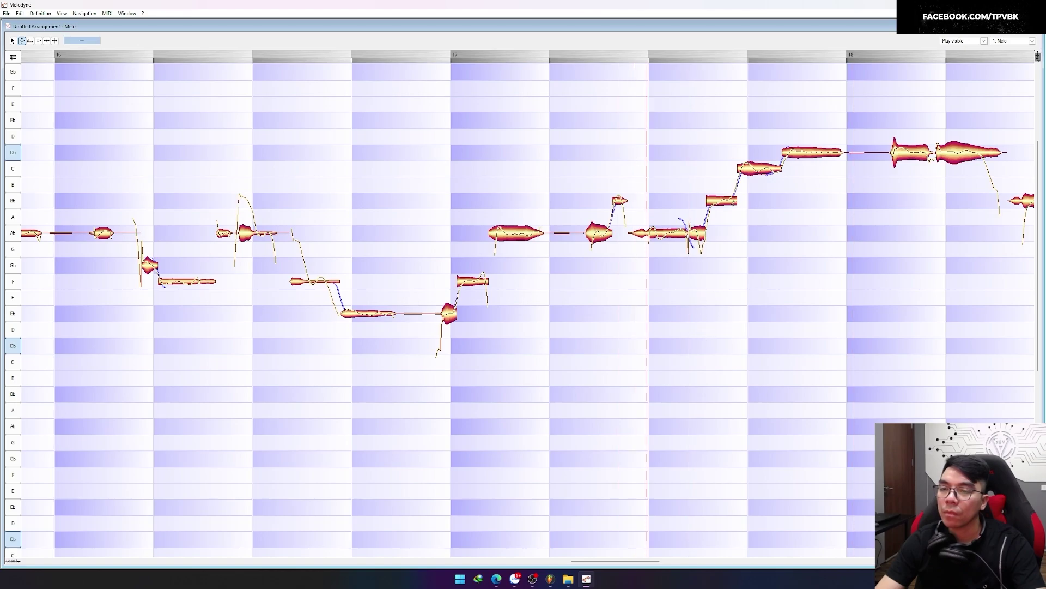
right_click(743, 194)
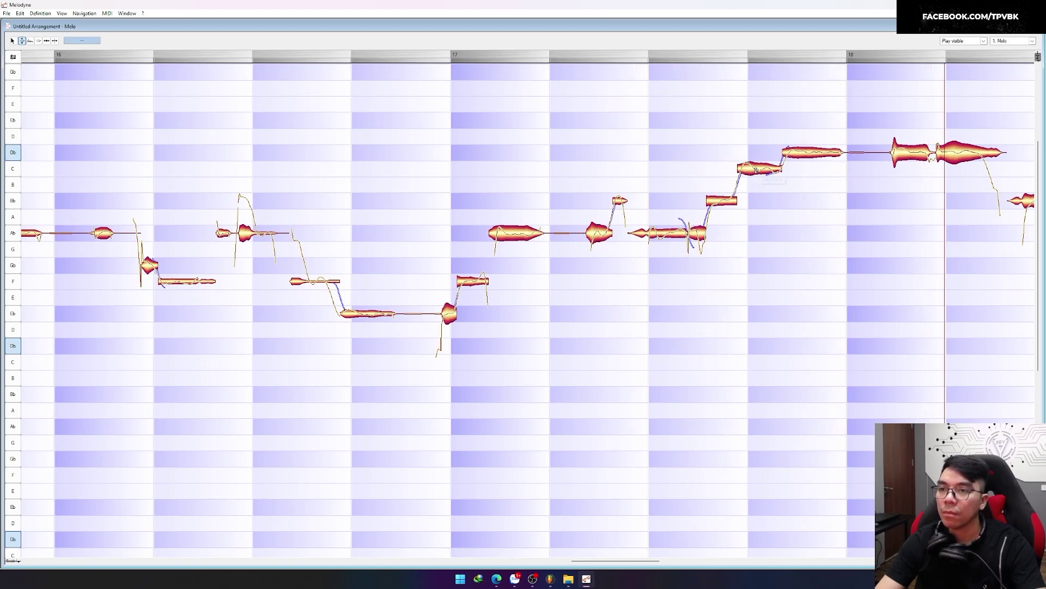
click(742, 194)
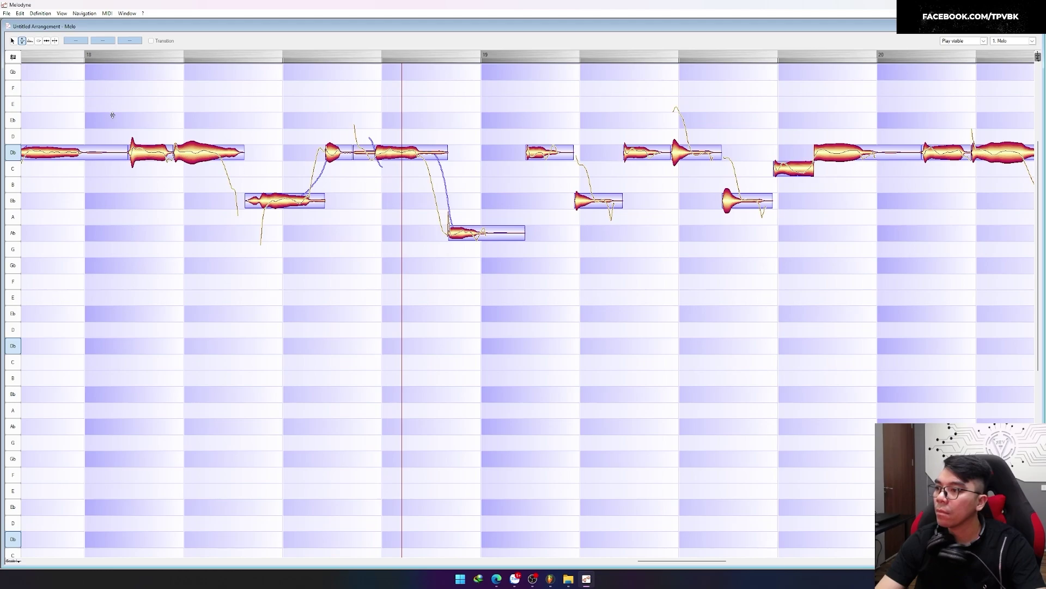
Raise the short Db note in the third beat of bar 18 to Eb and play back the change.
double_click(112, 115)
drag(334, 152, 333, 119)
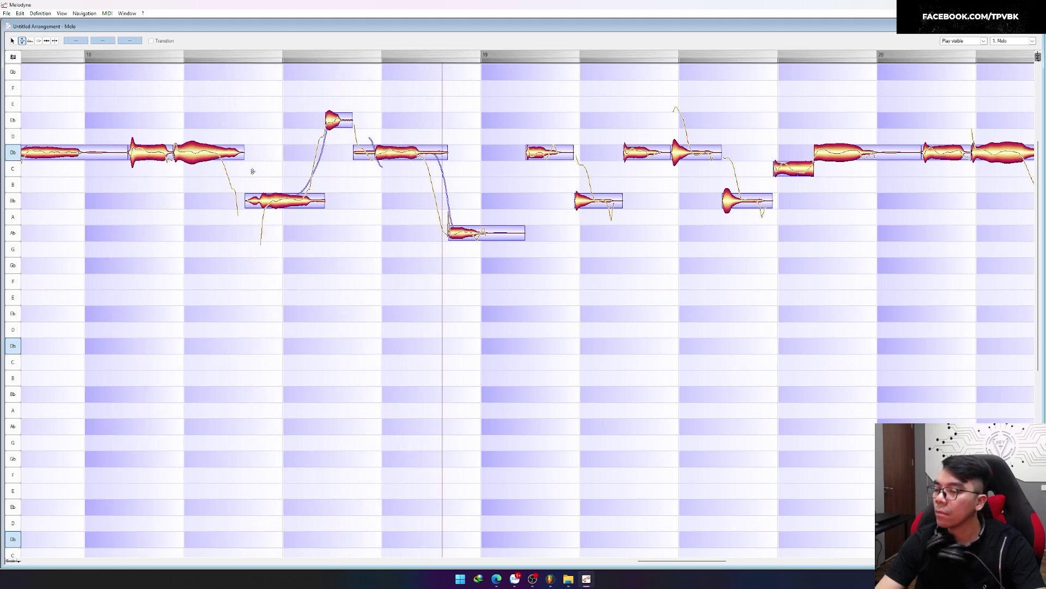
key(space)
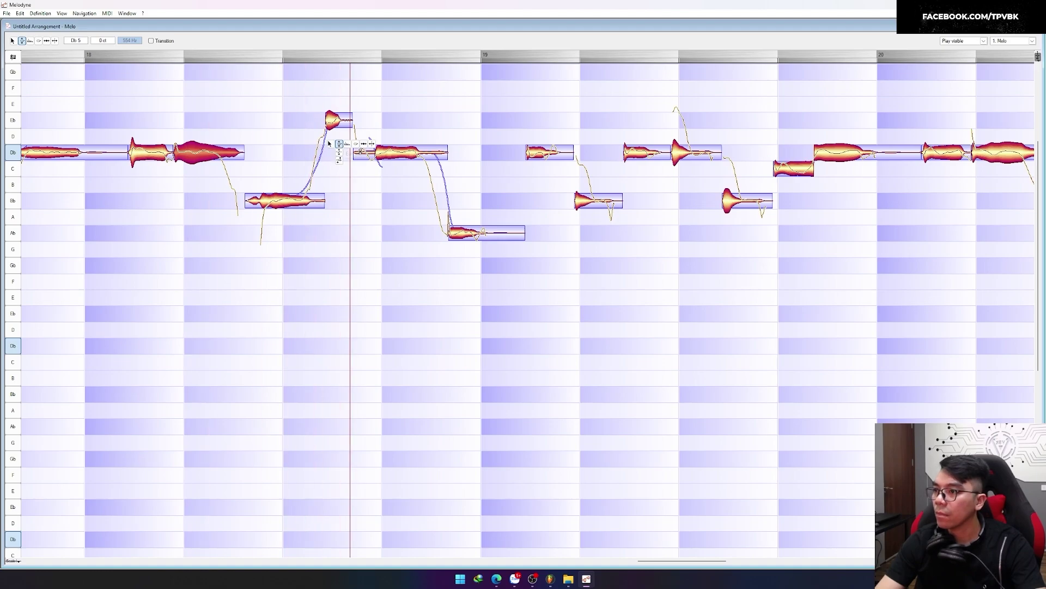
Split off the very start of the Eb note in bar 18, keep it on Eb and enable the transition from the preceding Bb note.
click(338, 120)
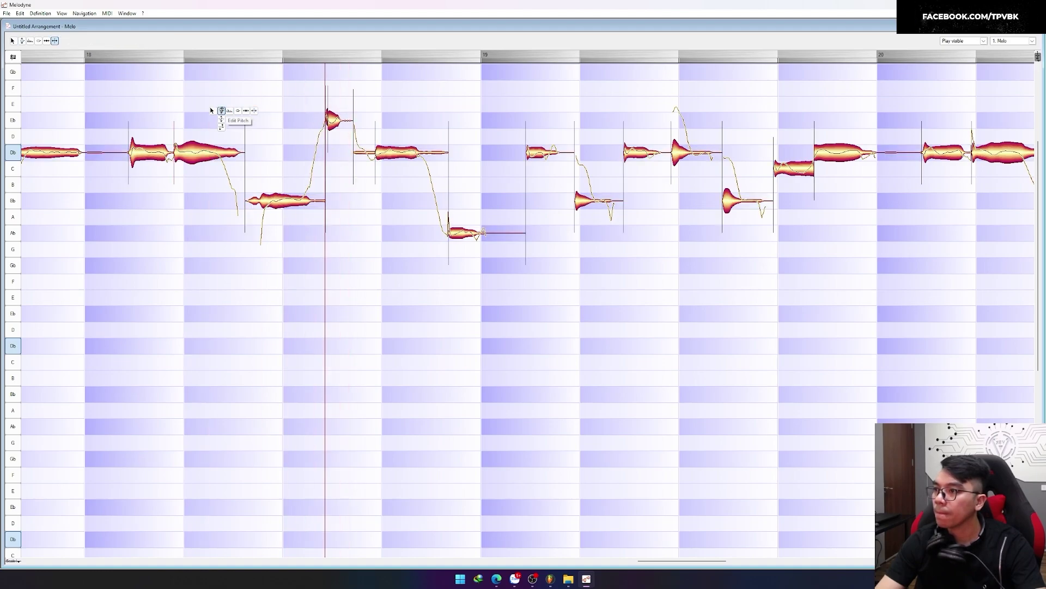
key(Left)
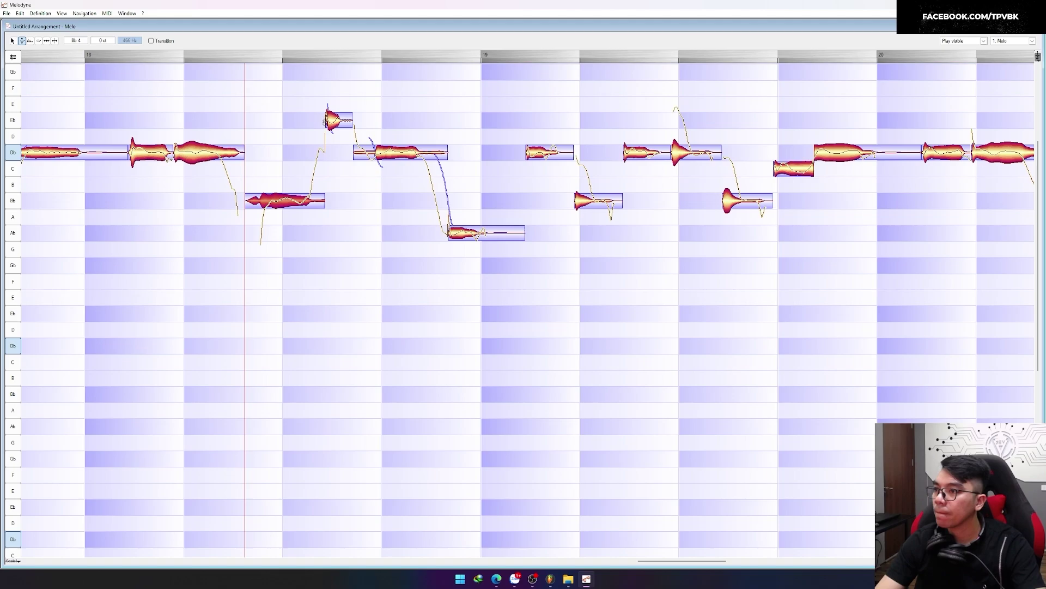
key(Right)
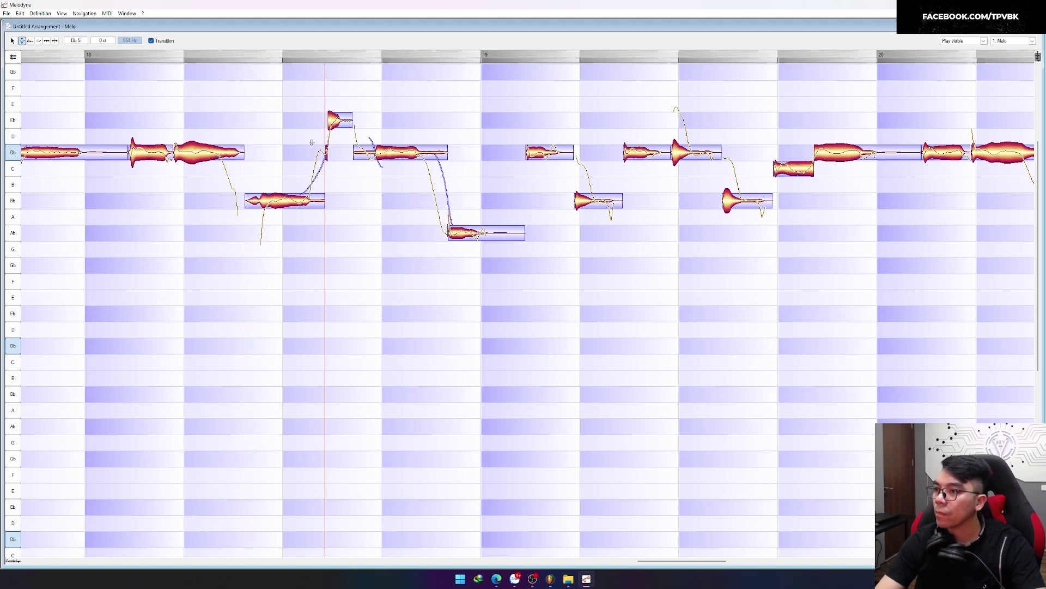
click(259, 142)
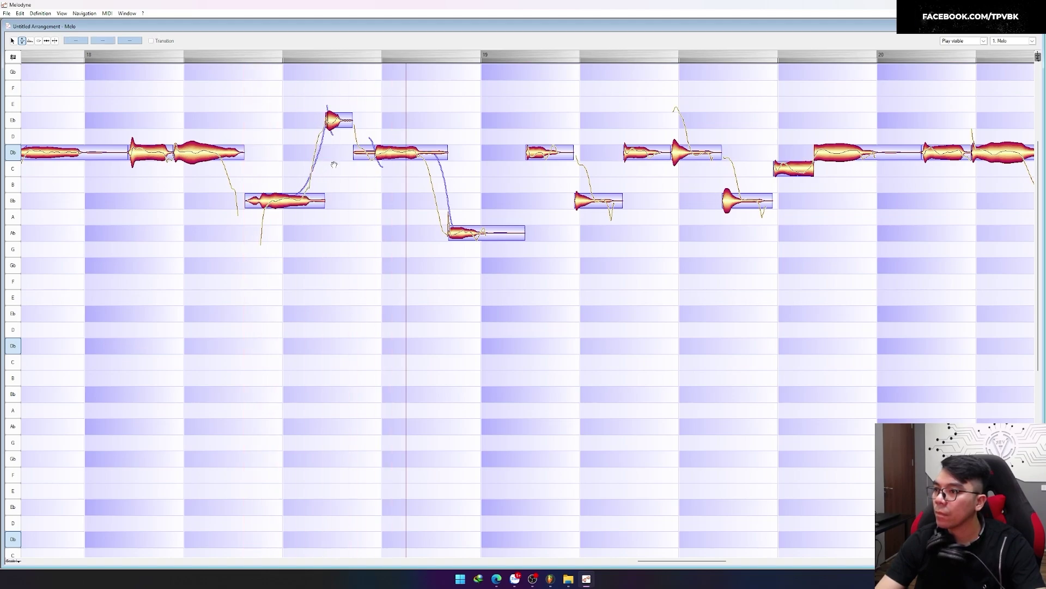
click(162, 120)
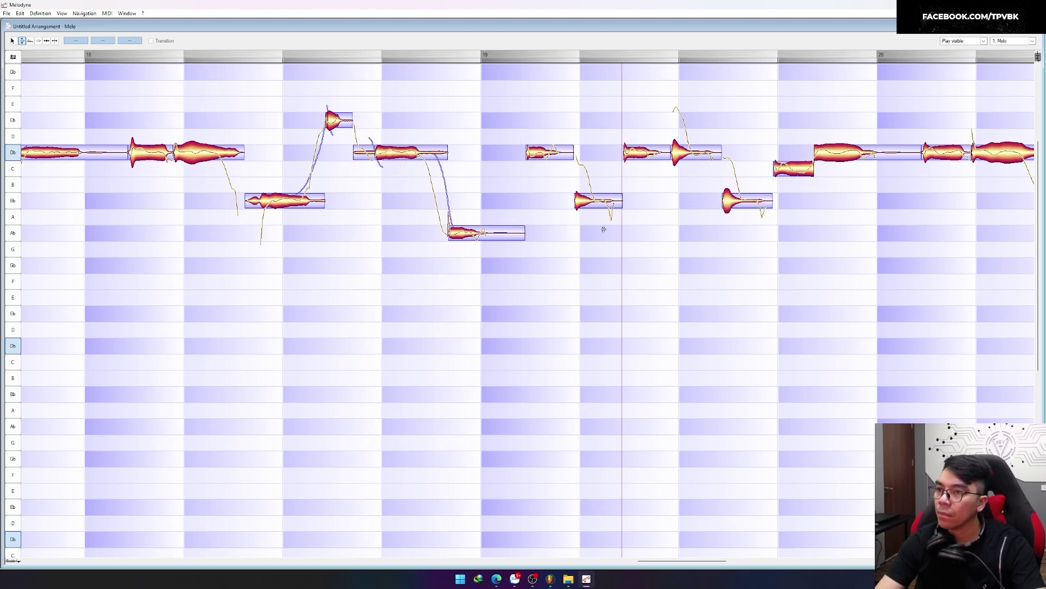
Split the Db note near the third beat of bar 19, raise its first part to Eb and play back the passage.
click(547, 113)
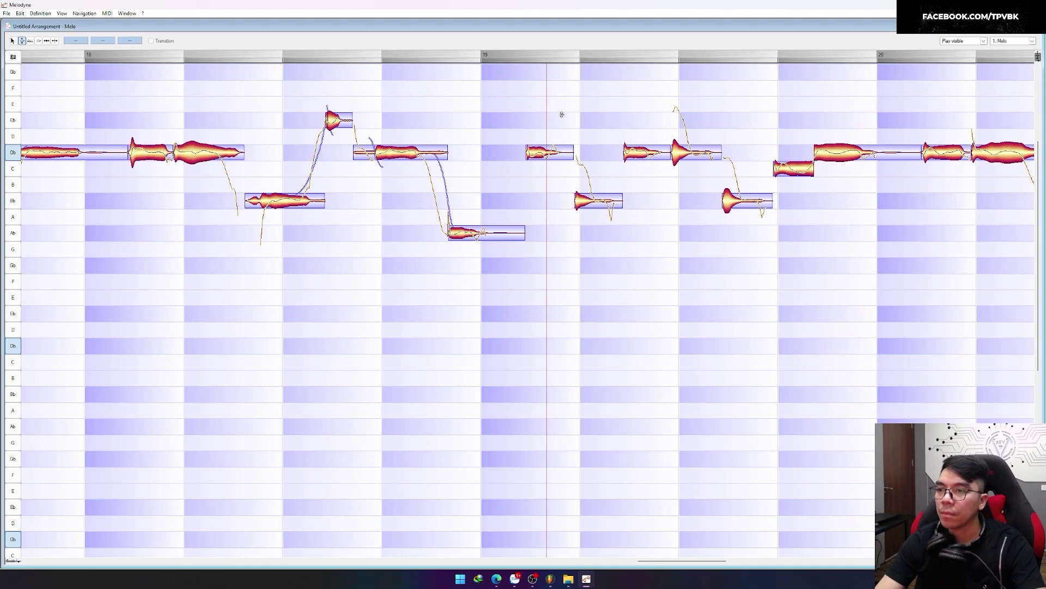
right_click(646, 193)
click(666, 203)
double_click(685, 149)
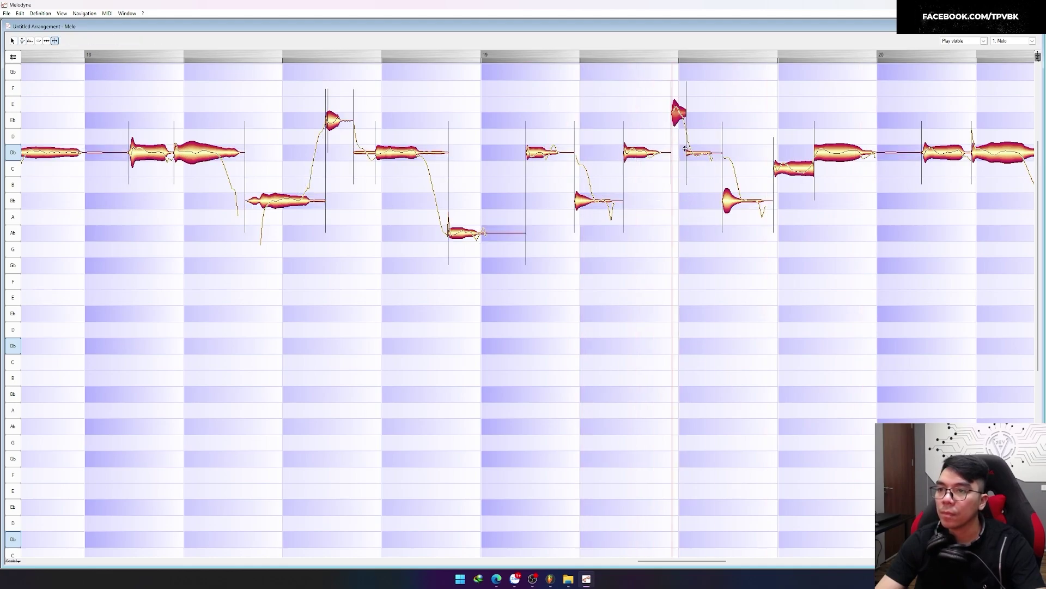
click(522, 114)
key(space)
scroll(707, 171, up, 1)
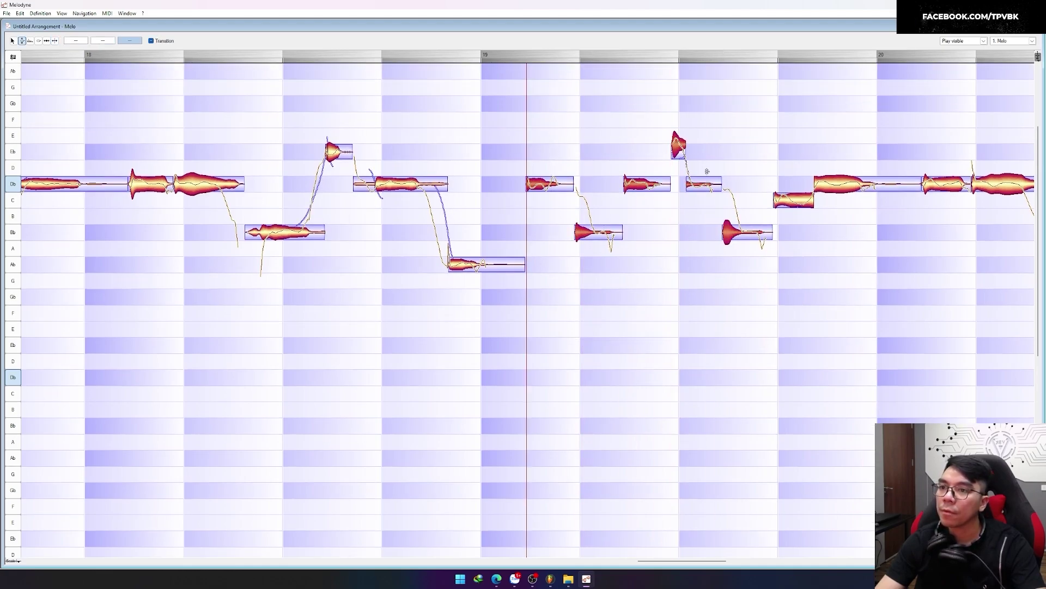
click(533, 116)
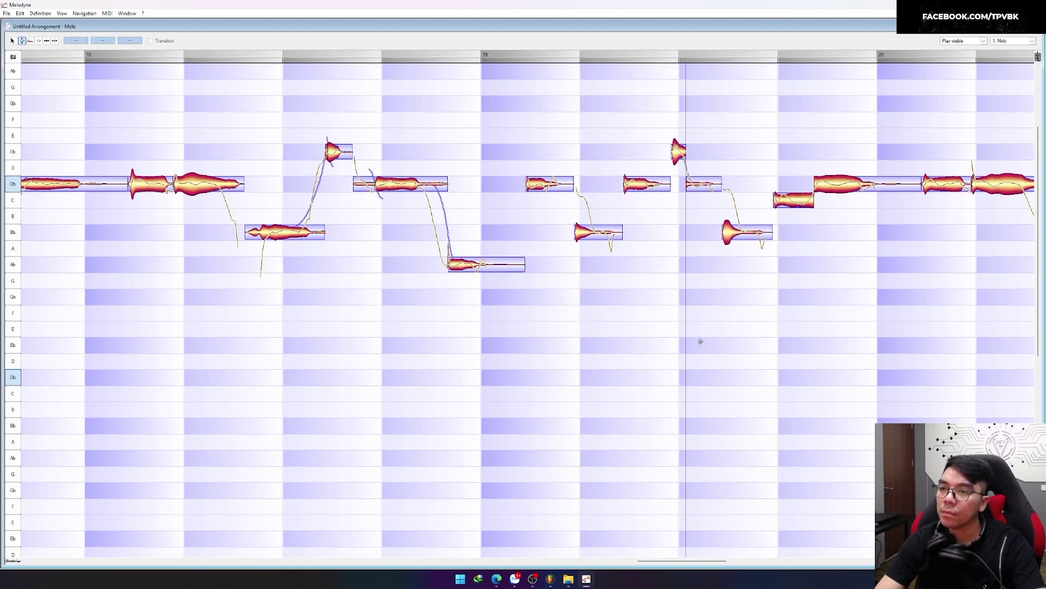
Adjust the pitch drift of the long Db note on the second beat of bar 20.
right_click(776, 244)
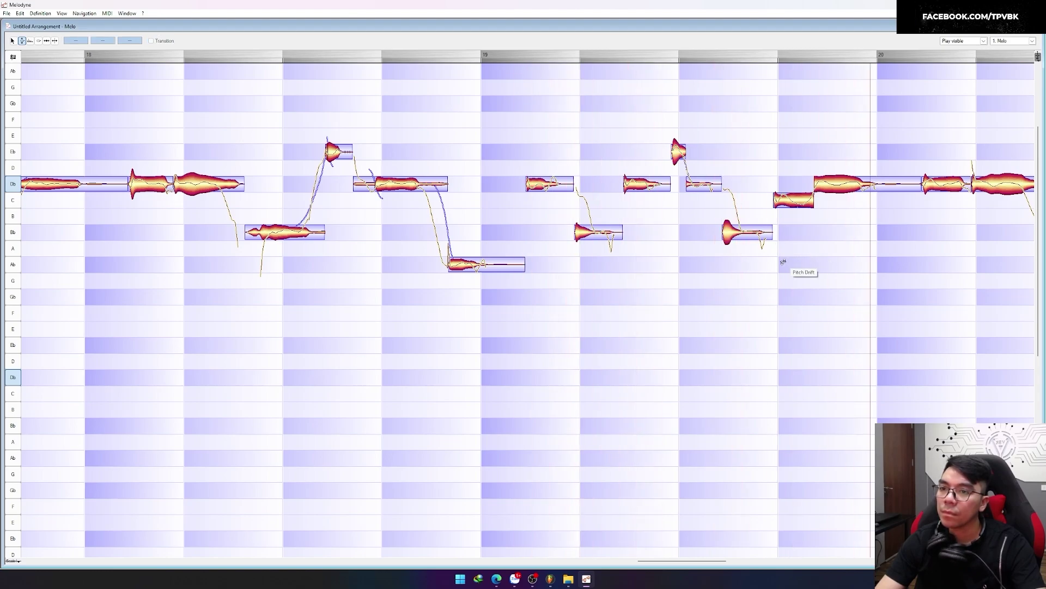
click(783, 262)
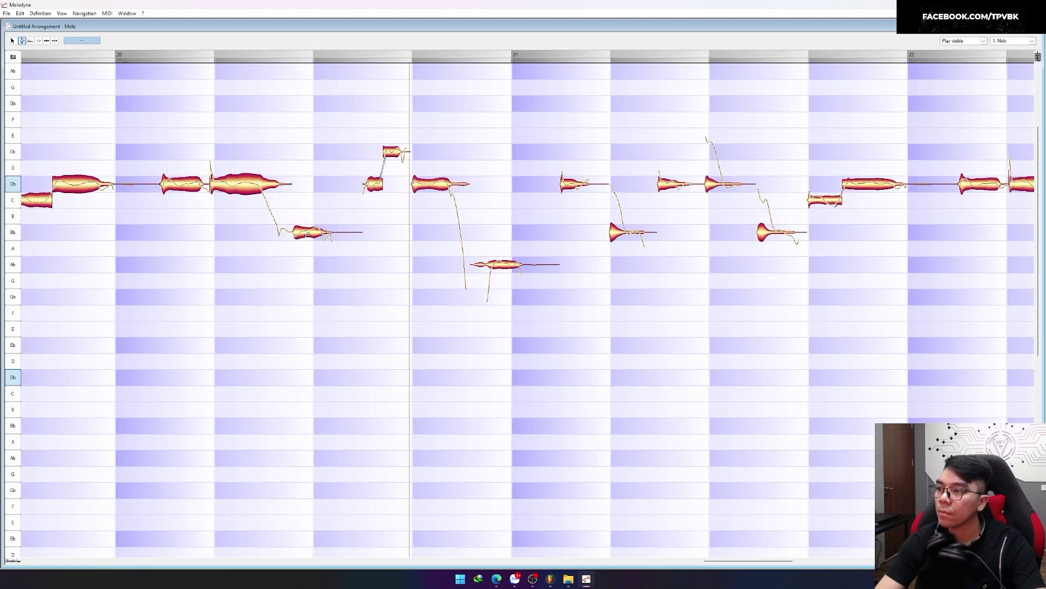
click(307, 233)
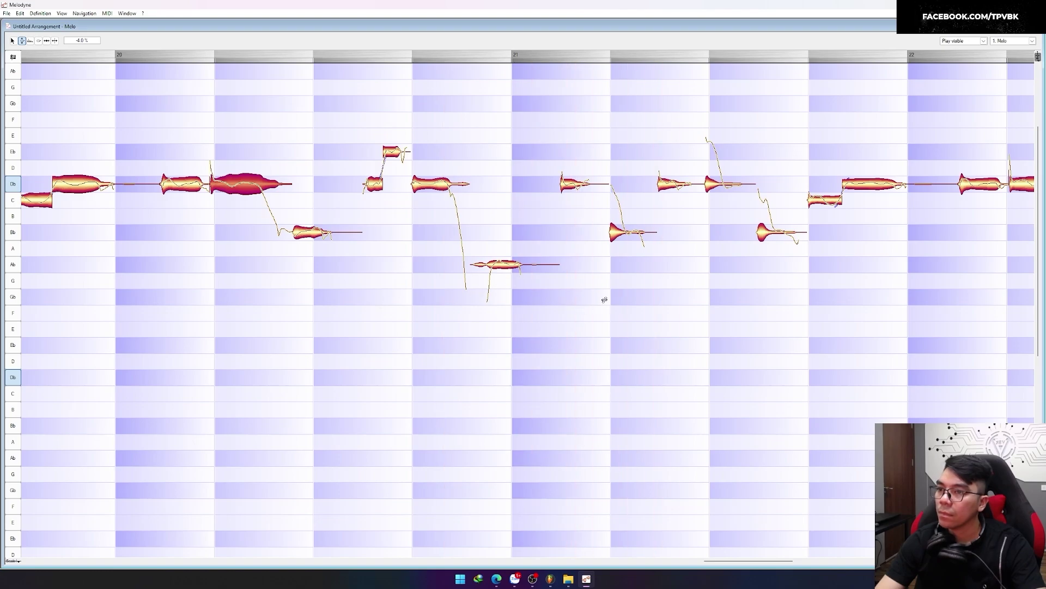
Split the Db and Bb notes in the third beat of bar 21, raise their first parts to Eb and C, and play back.
double_click(756, 233)
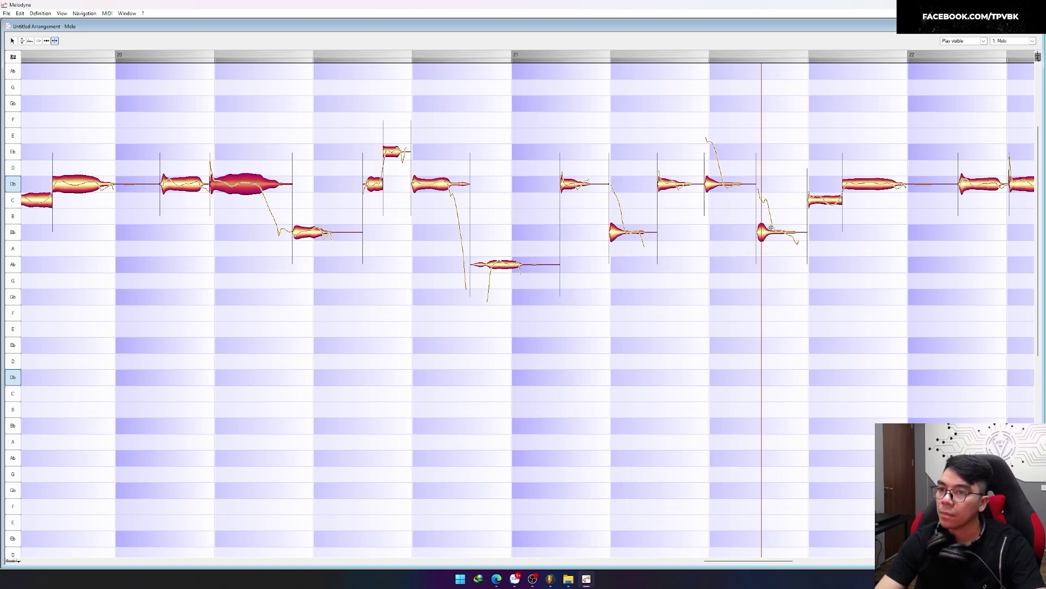
key(F6)
double_click(715, 180)
right_click(525, 128)
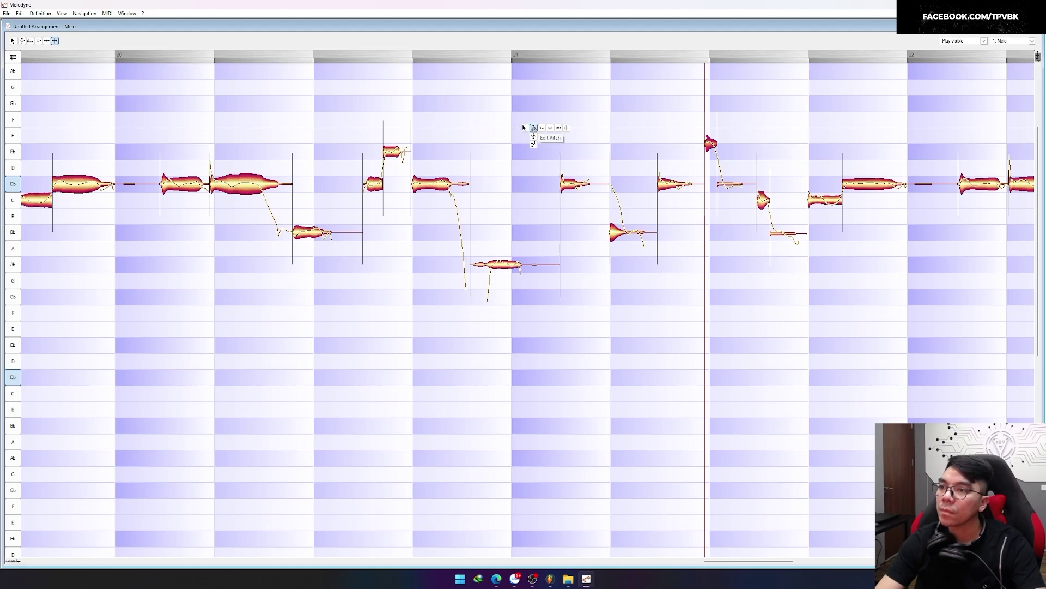
click(533, 127)
scroll(534, 127, up, 1)
key(space)
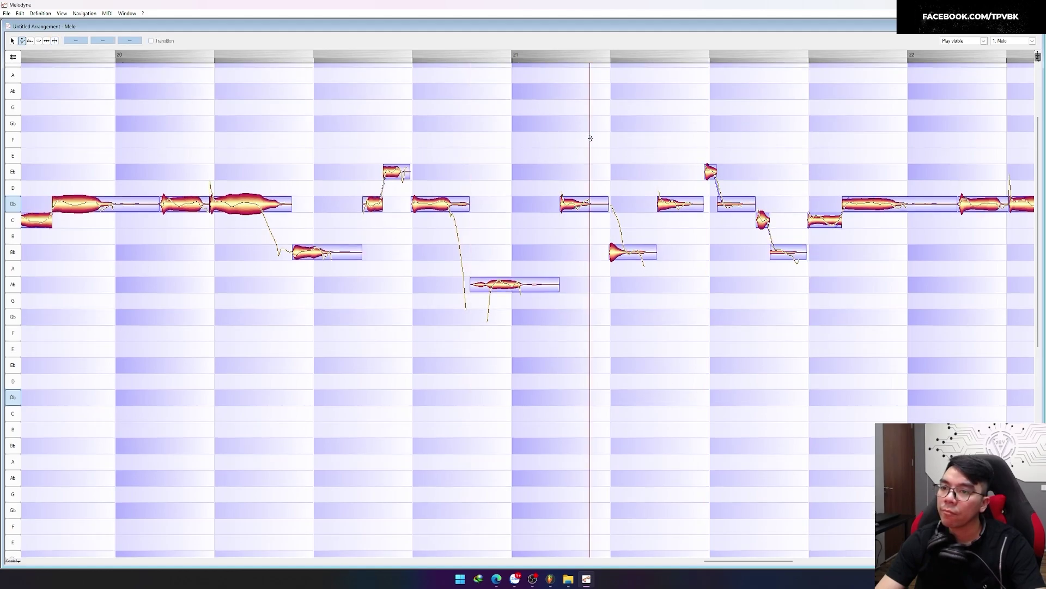
Raise the short Db note in the third beat of bar 22 to Eb and play back the bar.
drag(734, 565, 810, 564)
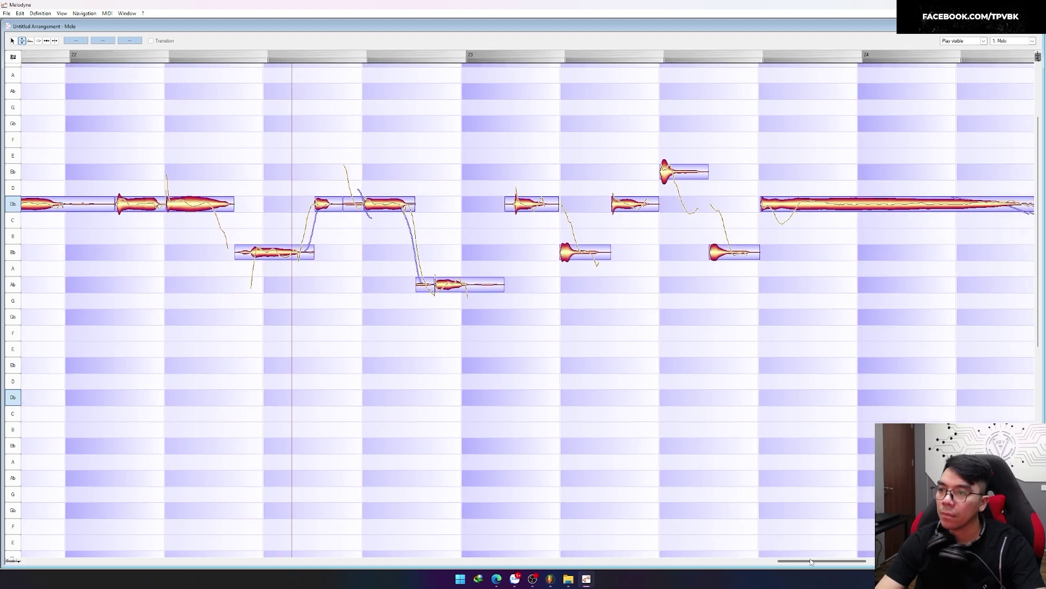
key(space)
key(space)
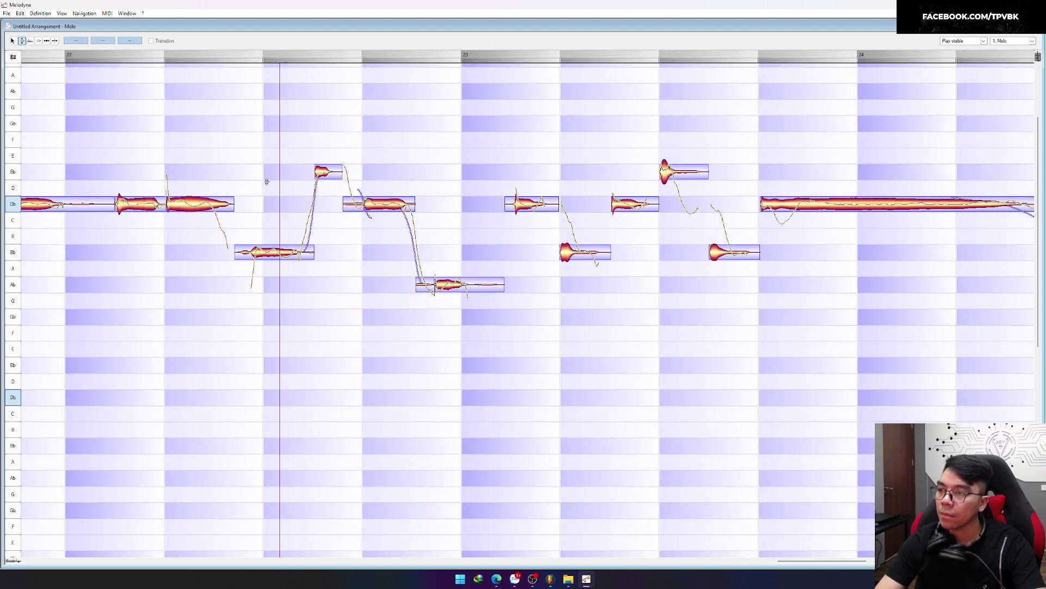
Lower the short Eb note in the third beat of bar 22 to Db and play back the passage into bar 23.
key(Down)
key(Down)
key(space)
key(space)
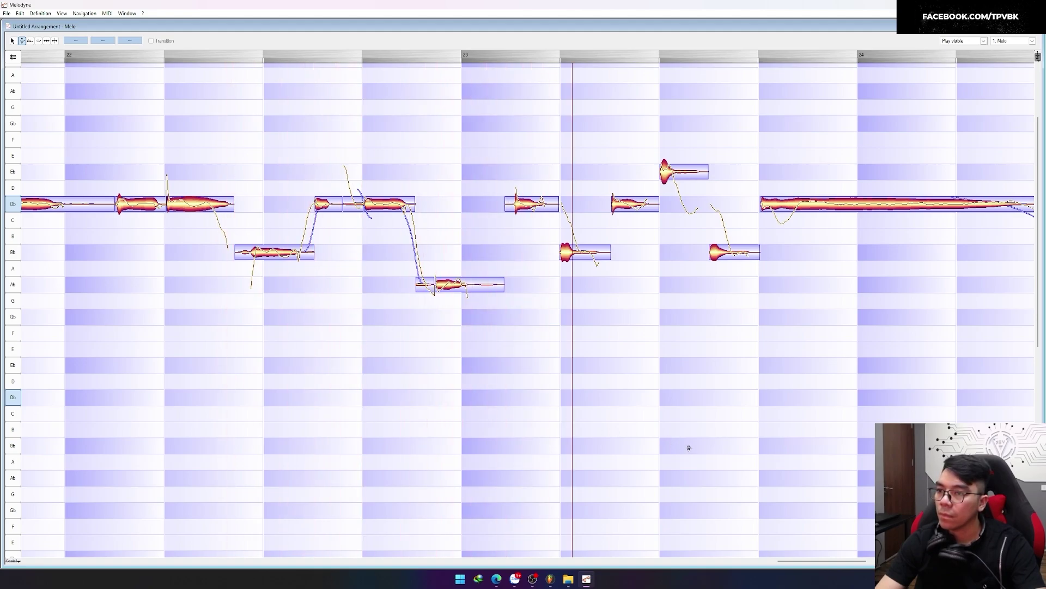
key(space)
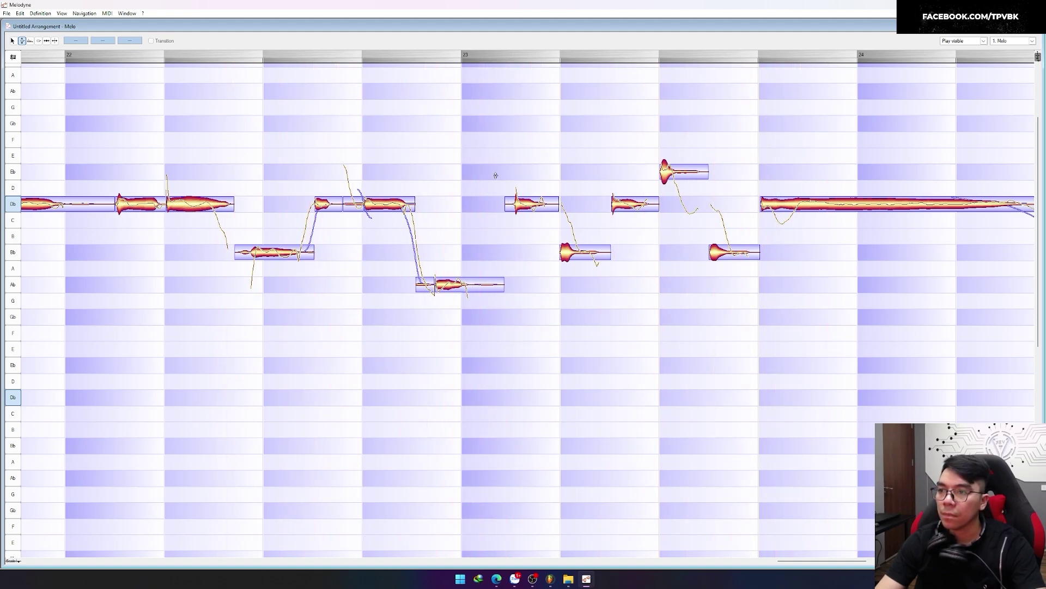
double_click(548, 291)
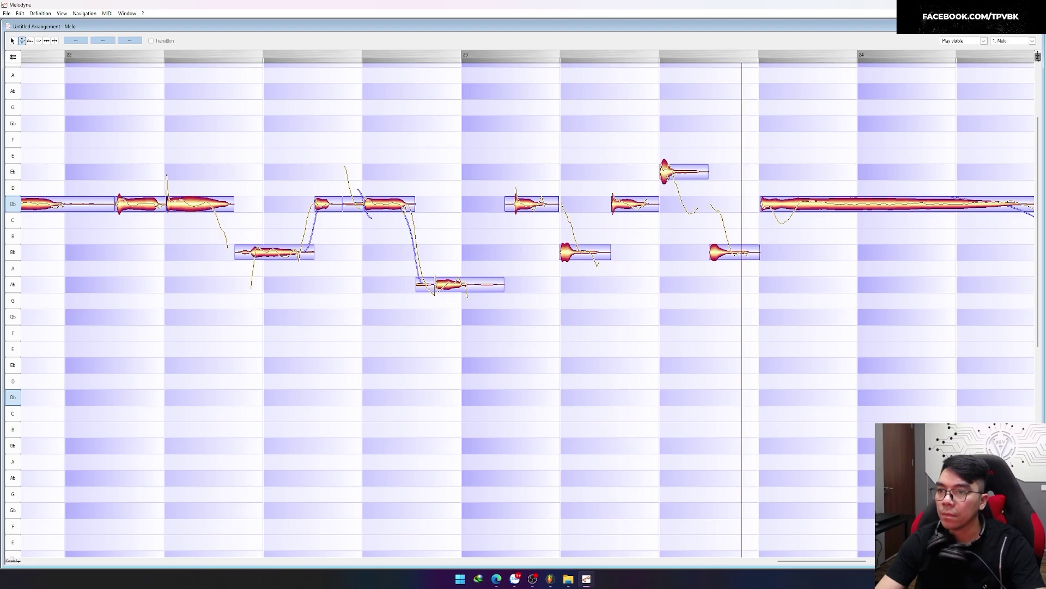
Split the Eb note at the third beat of bar 23, lower its second part to Db and play back.
click(660, 172)
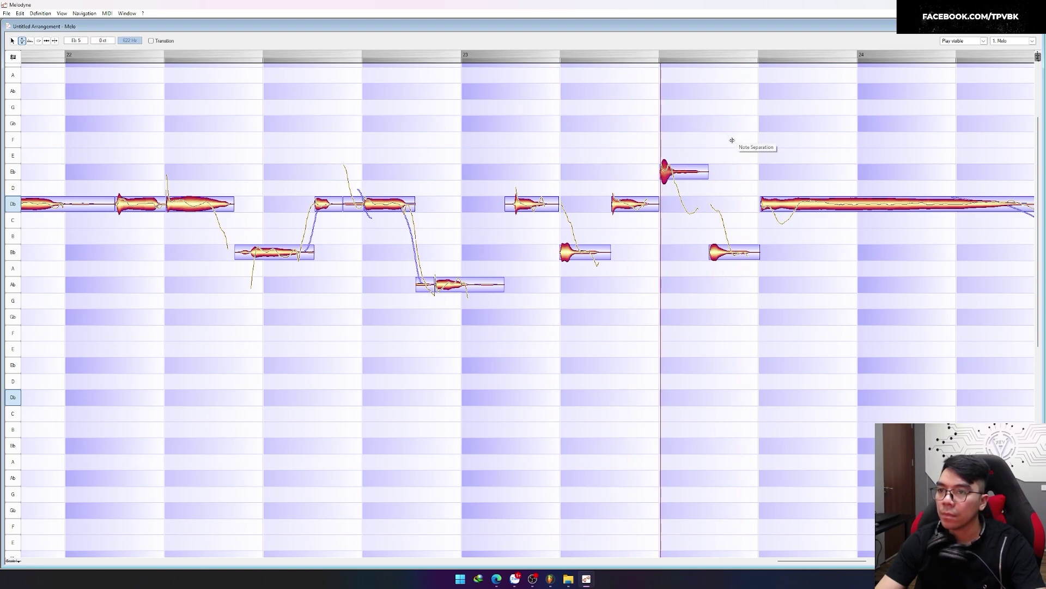
key(F6)
click(558, 128)
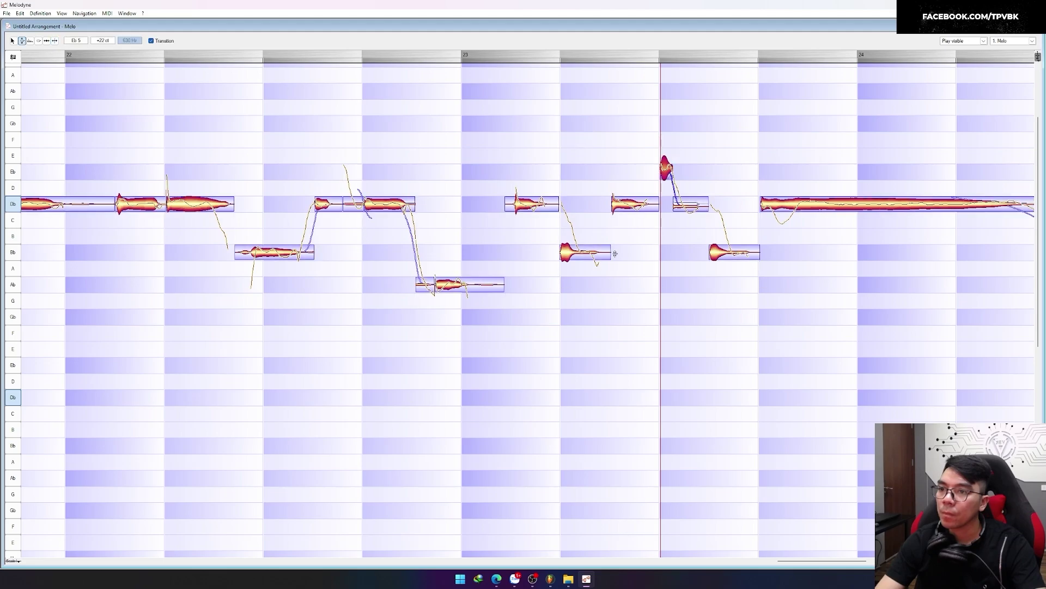
double_click(595, 167)
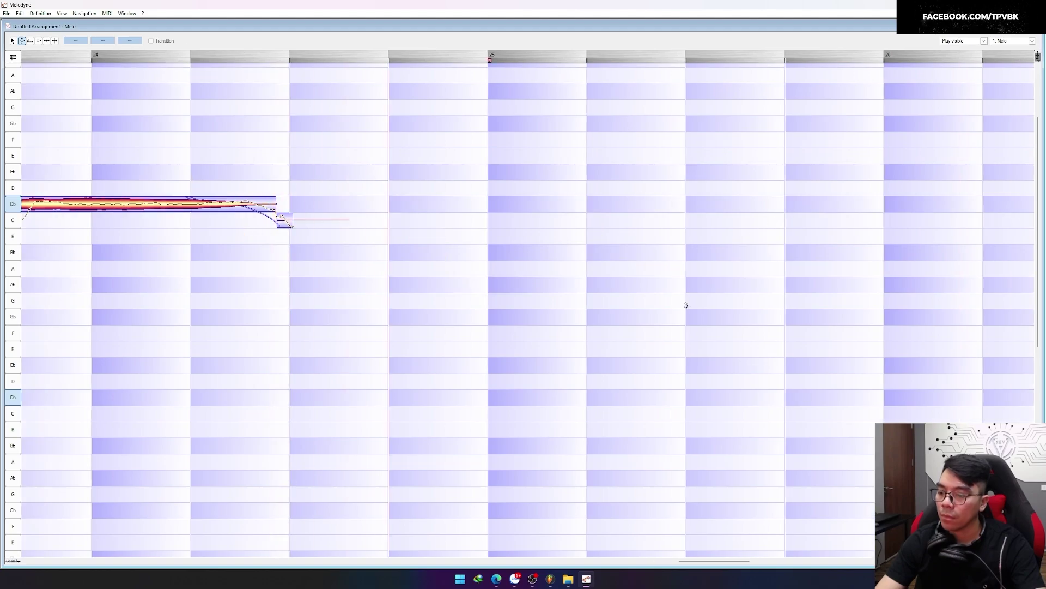
key(ctrl+shift+s)
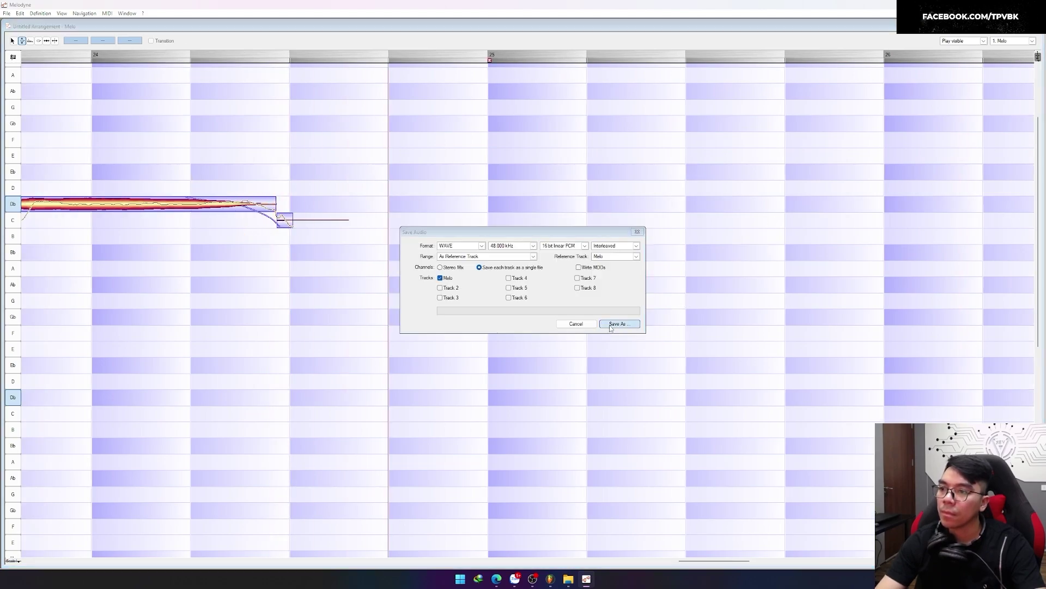
click(611, 324)
click(462, 297)
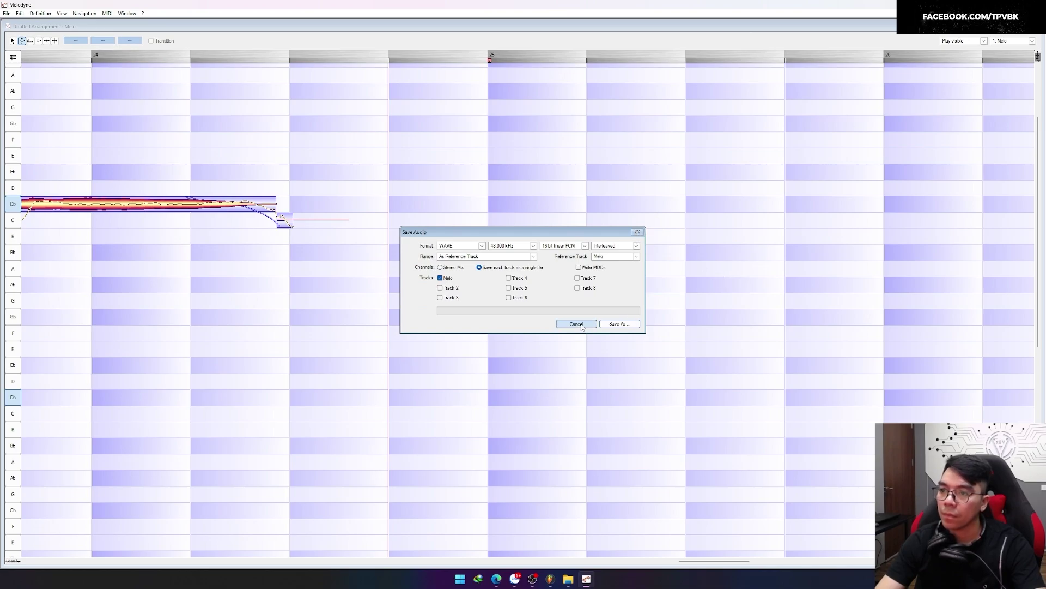
click(577, 325)
Raise the long C note leading into bar 3 to exactly Db and play back the melody from there.
drag(708, 565, 58, 566)
click(291, 433)
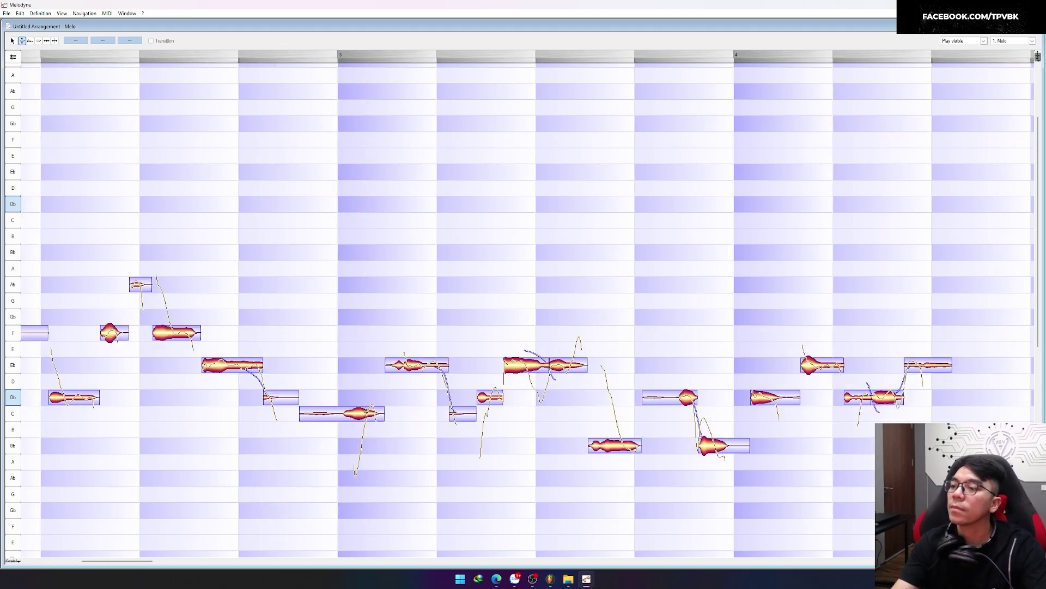
click(366, 412)
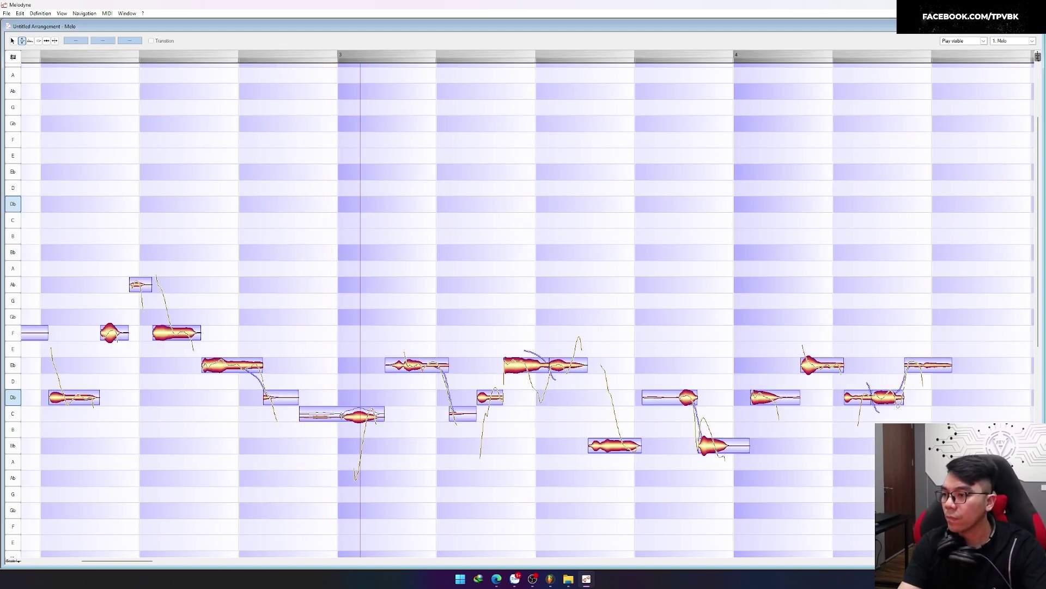
key(Up)
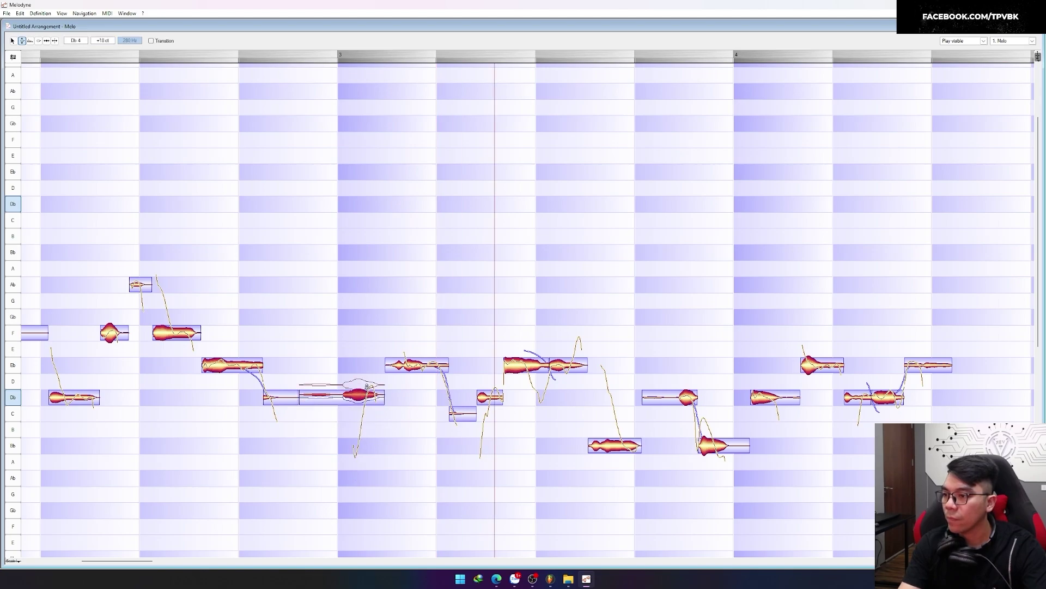
mouse_move(368, 386)
mouse_down()
mouse_move(312, 376)
mouse_move(375, 399)
mouse_up()
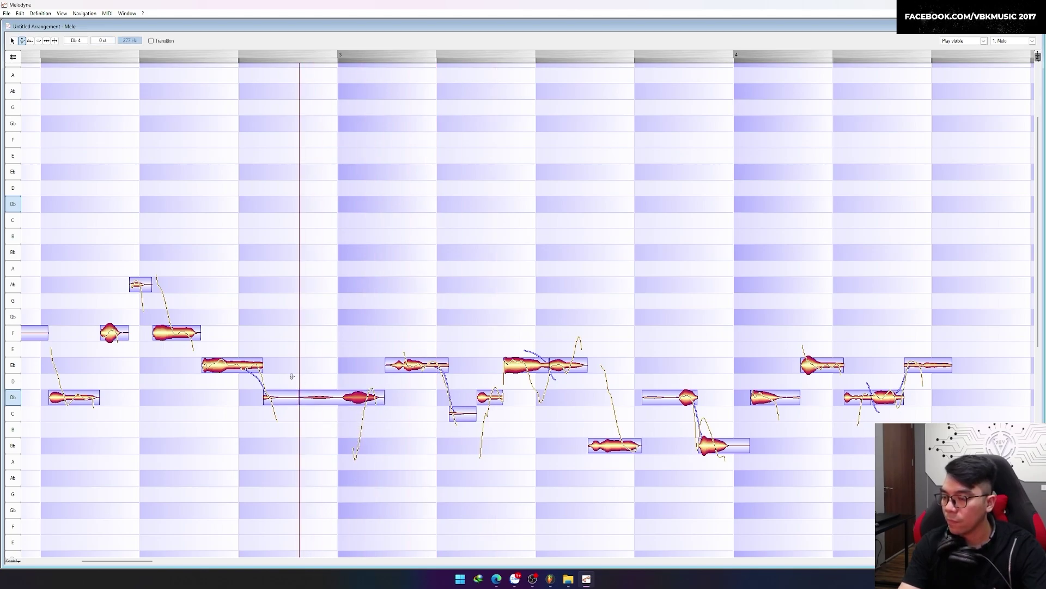
click(359, 413)
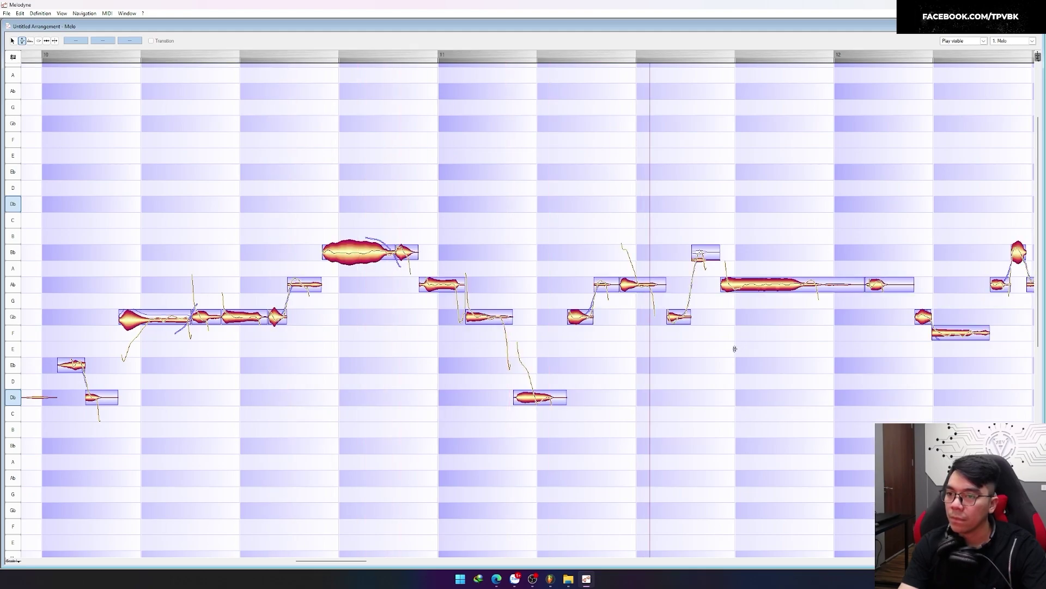
Export the Melo track as a single 48 kHz, 16-bit WAVE file.
key(ctrl+shift+s)
click(620, 324)
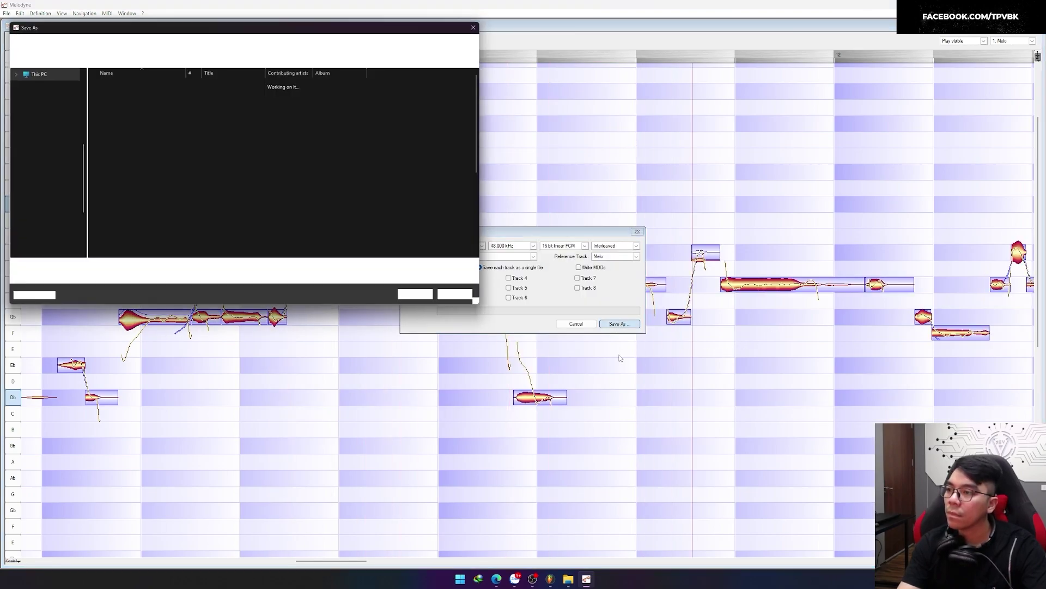
click(412, 299)
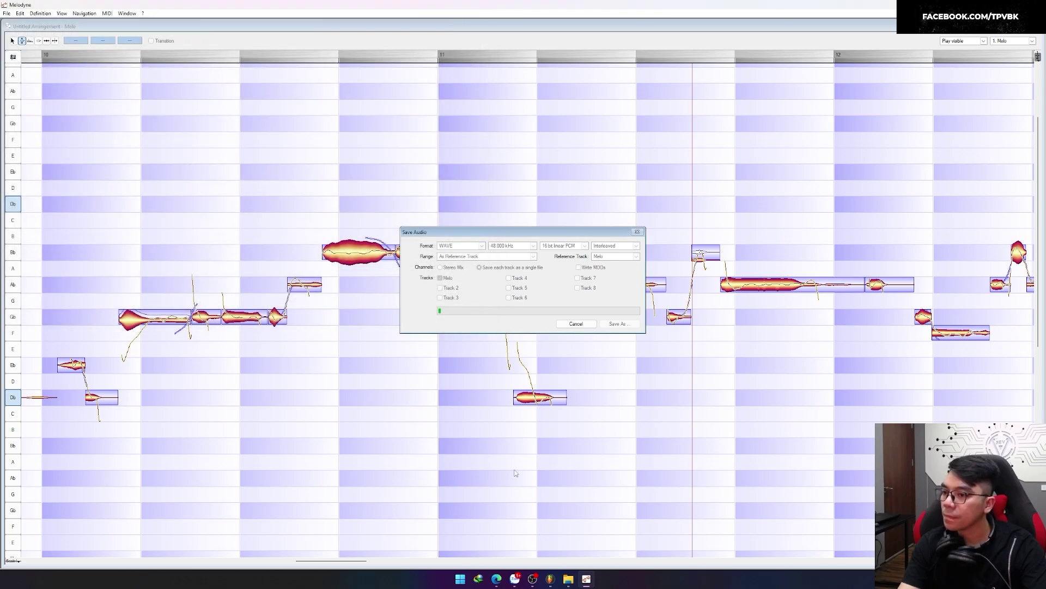
Switch to FL Studio, close the MIDI settings window in the empty project and show the browser.
click(549, 580)
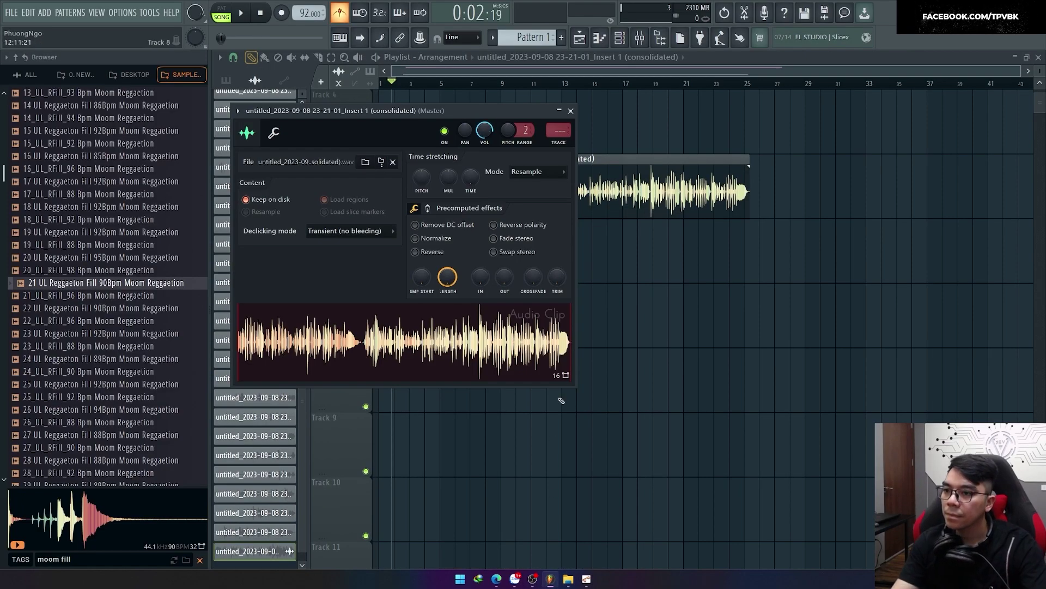
key(Escape)
scroll(630, 298, up, 5)
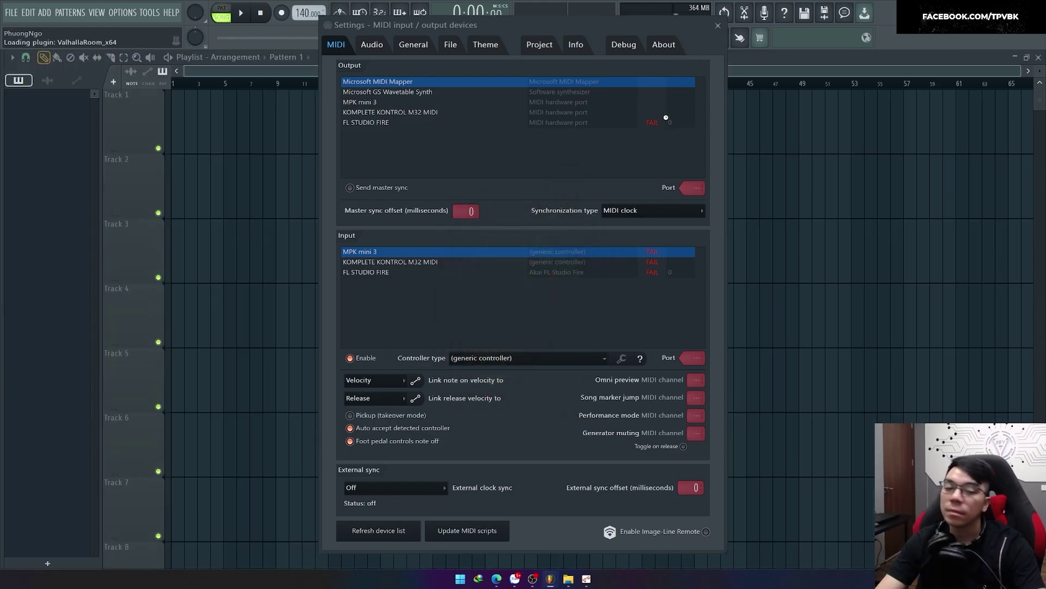
click(719, 27)
key(alt+F8)
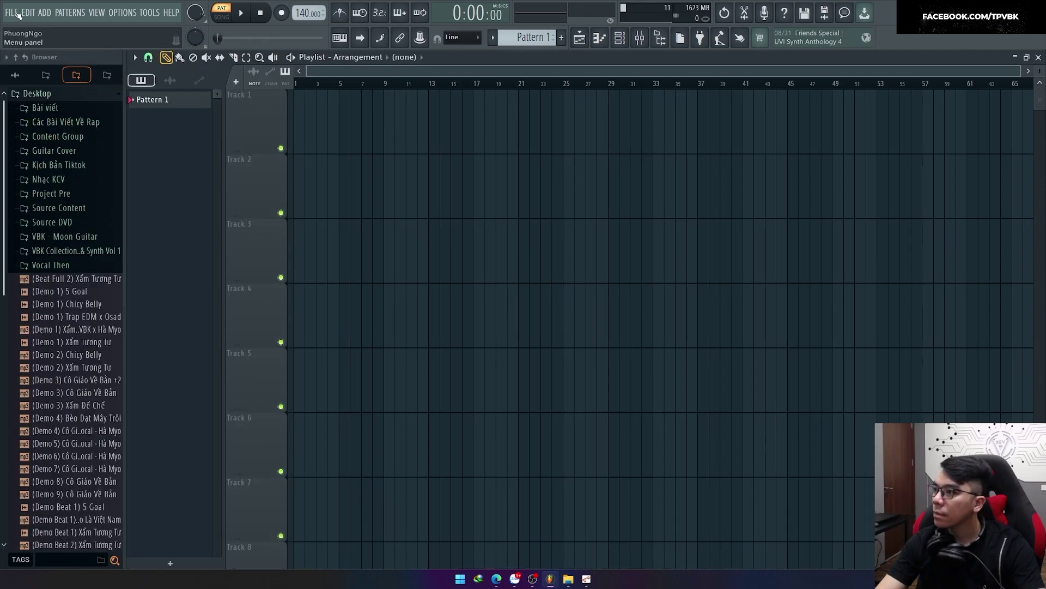
Find the Cây Đa Quán Dốc project in the 0. New Project folder and open it.
click(11, 12)
click(167, 337)
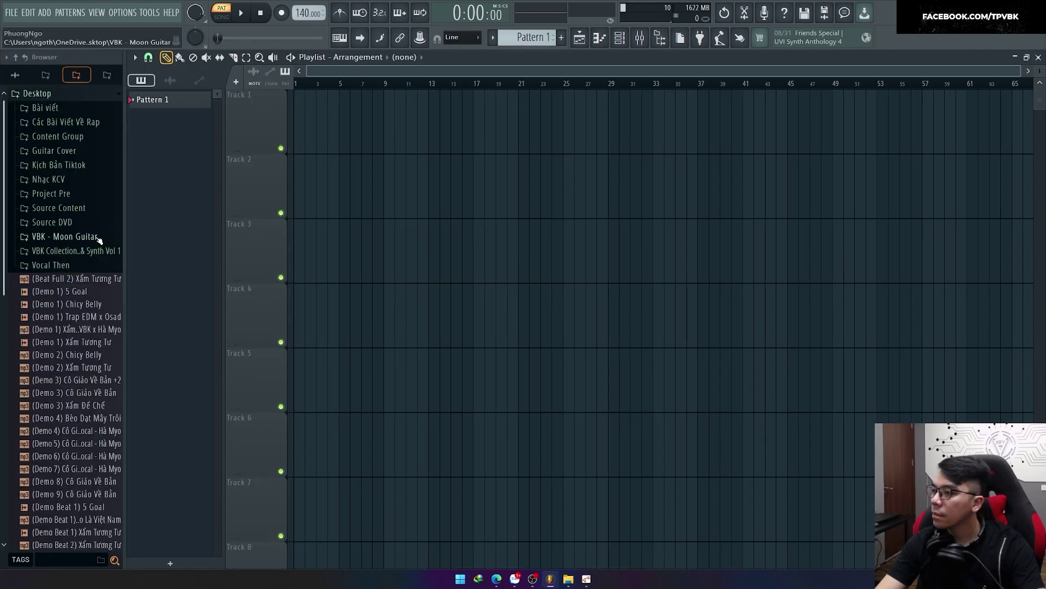
click(17, 76)
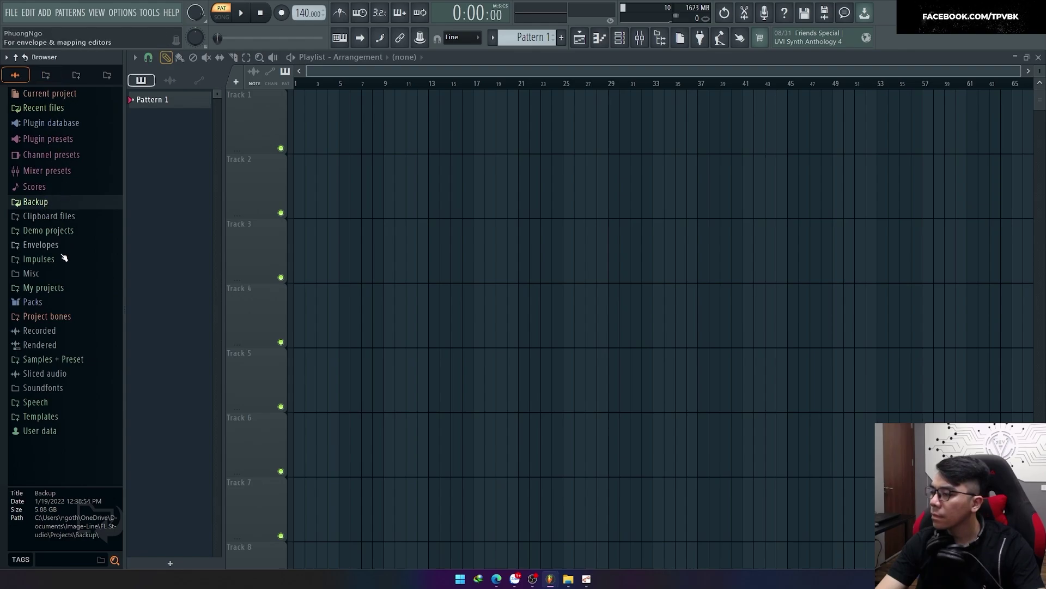
click(112, 77)
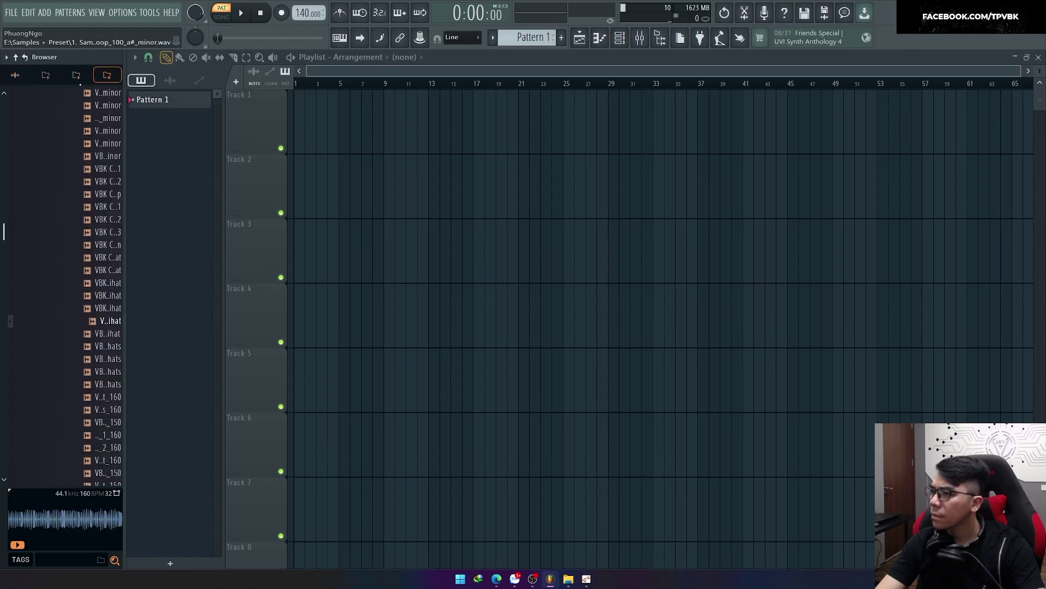
click(76, 75)
click(66, 318)
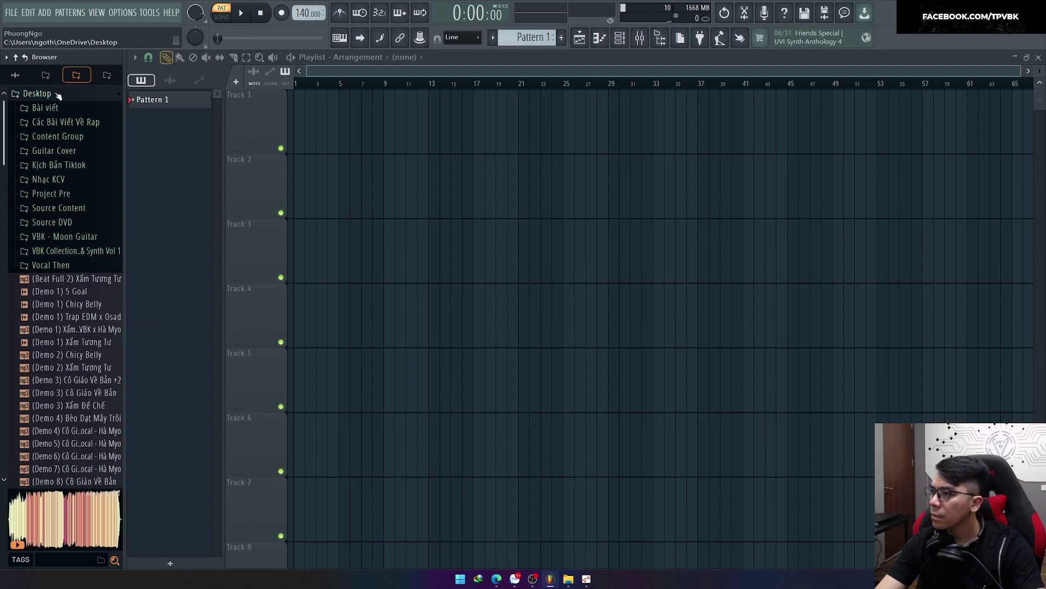
click(45, 75)
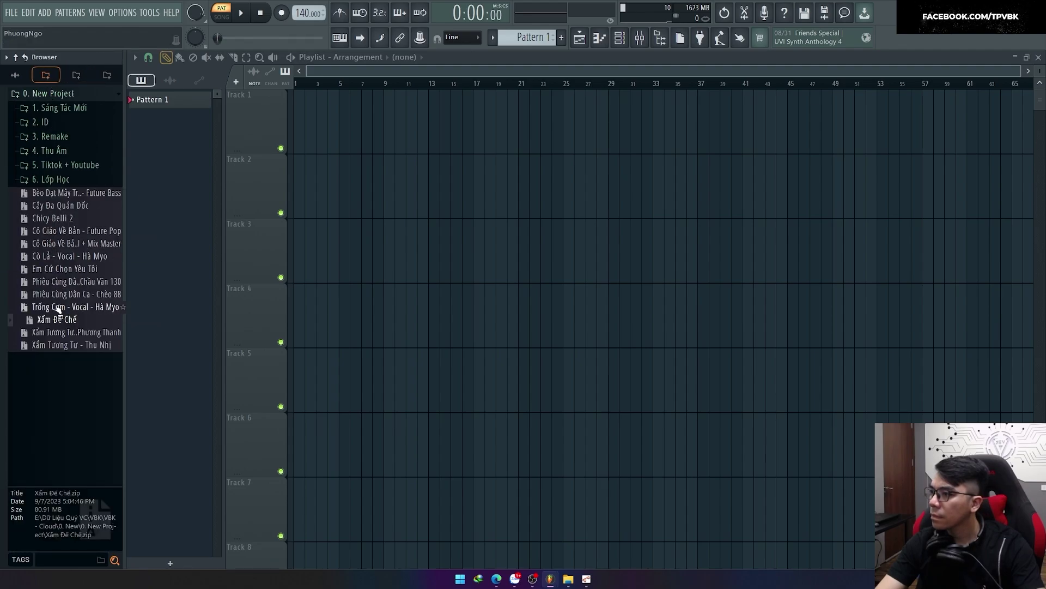
click(64, 209)
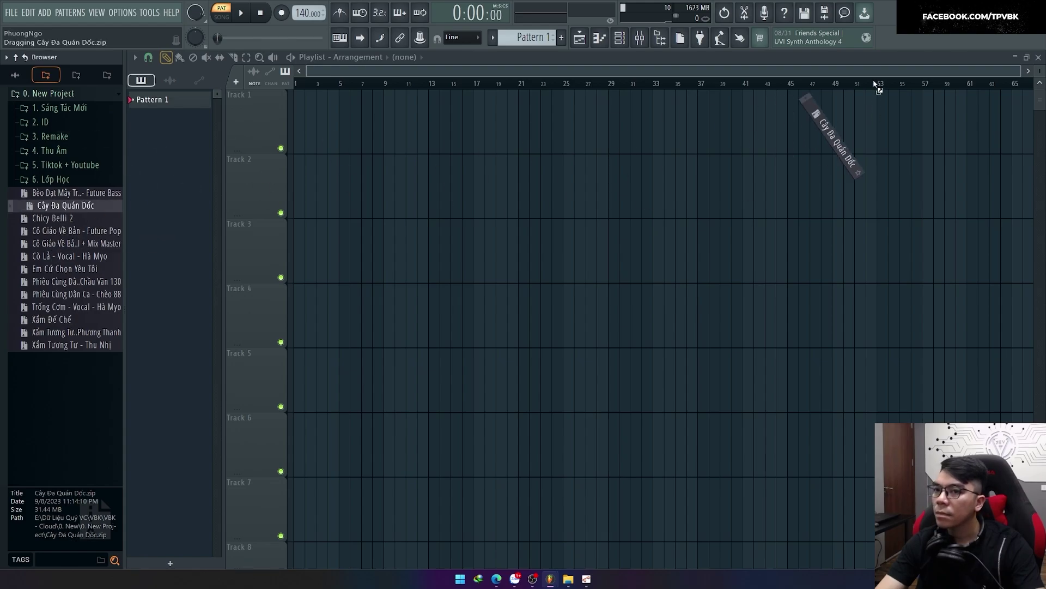
drag(875, 85, 875, 88)
click(550, 323)
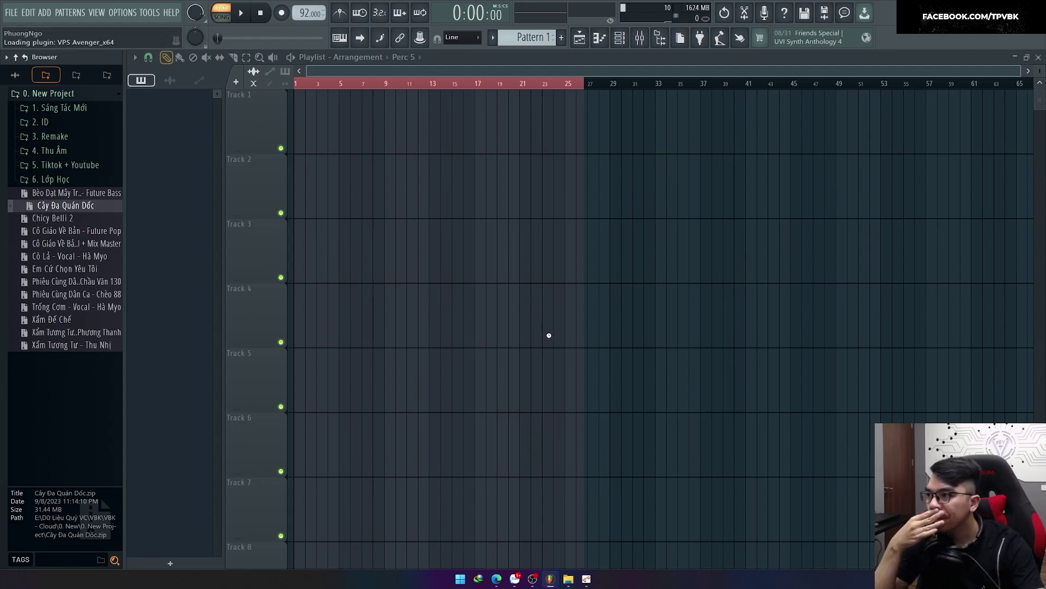
click(578, 323)
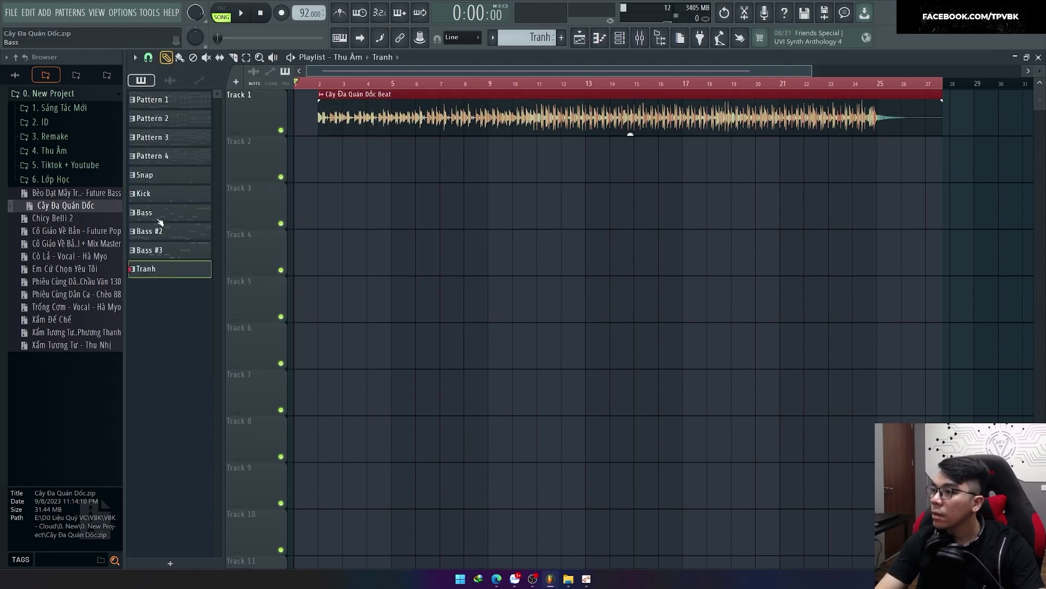
click(168, 127)
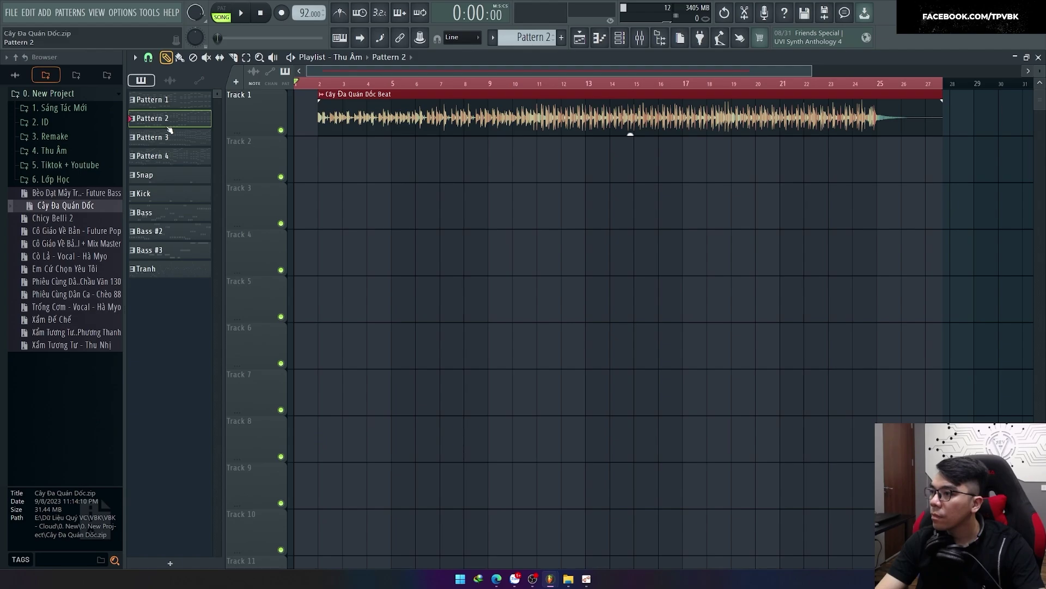
click(171, 273)
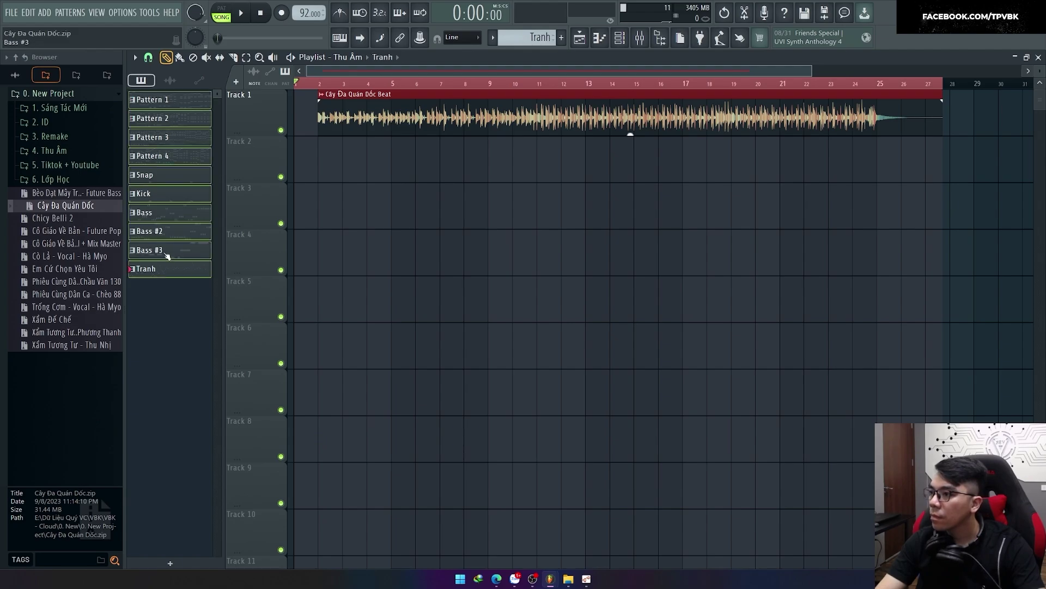
right_click(169, 237)
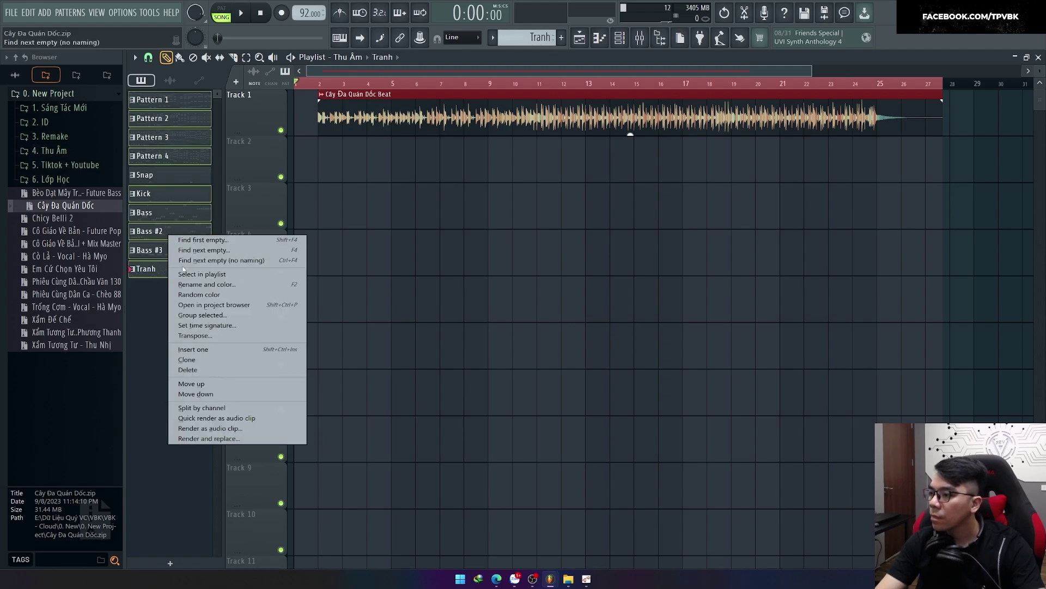
click(180, 329)
key(Escape)
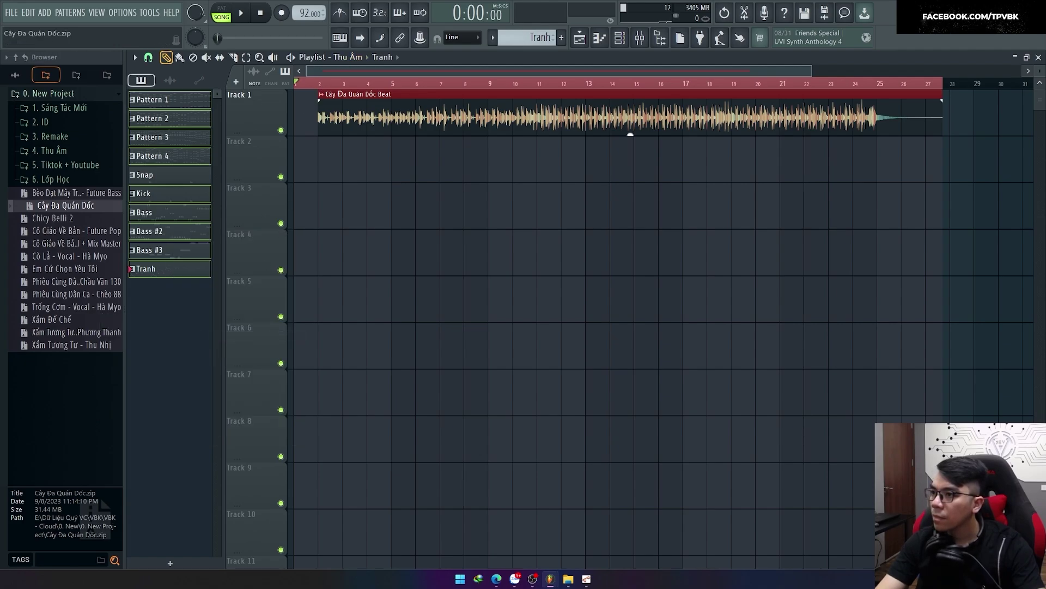
Switch the playlist from the Thu Âm arrangement to the one named Arrangement and play it from bar 10.
click(348, 58)
click(353, 79)
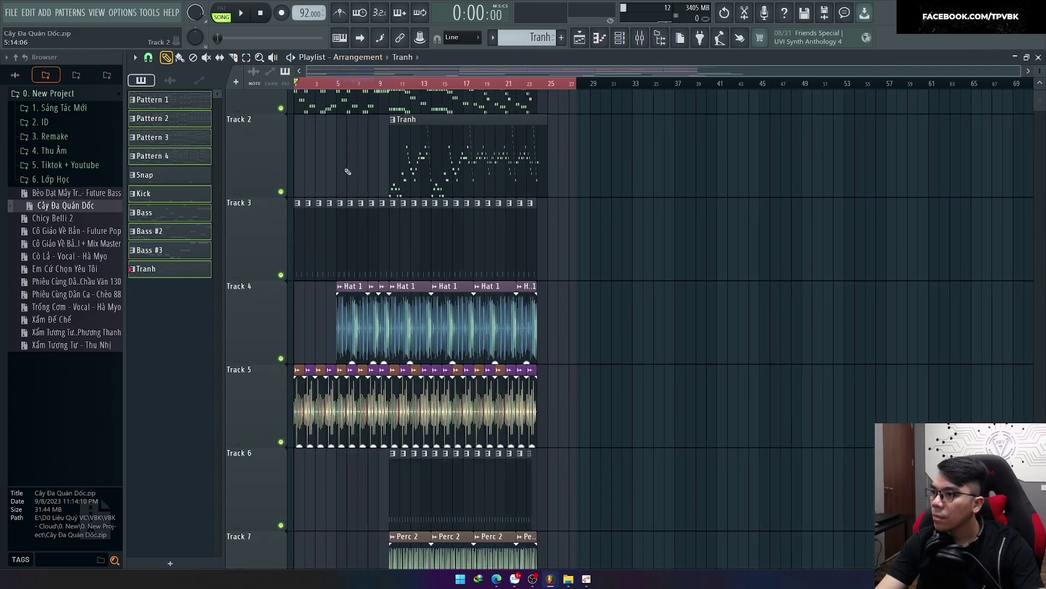
key(space)
scroll(569, 86, up, 3)
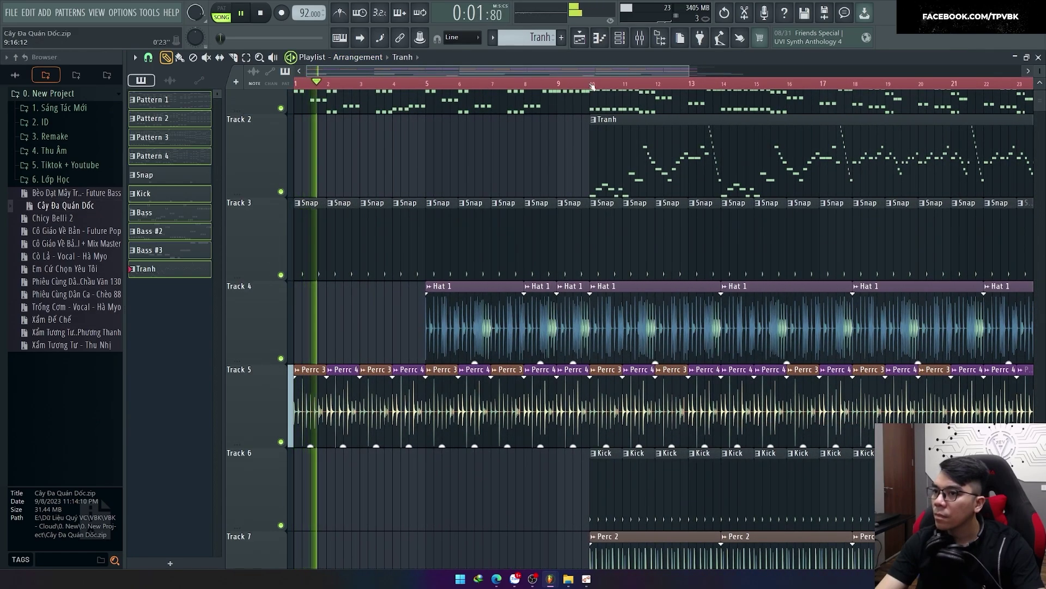
click(592, 83)
Add Parametric EQ 2 to the Pluck mixer track and roll off its lowest and highest frequencies.
key(F9)
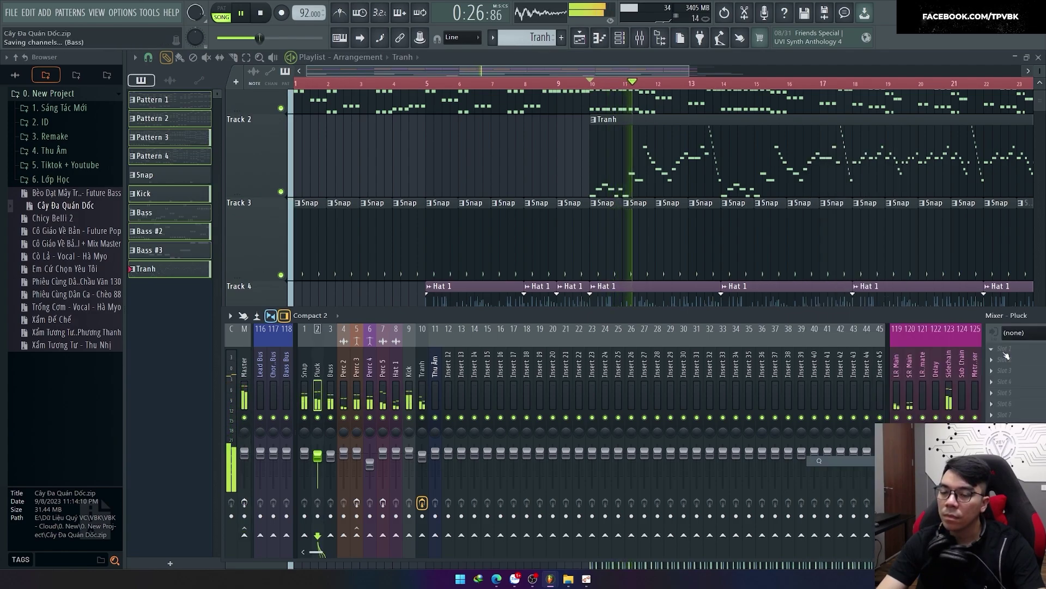
key(Return)
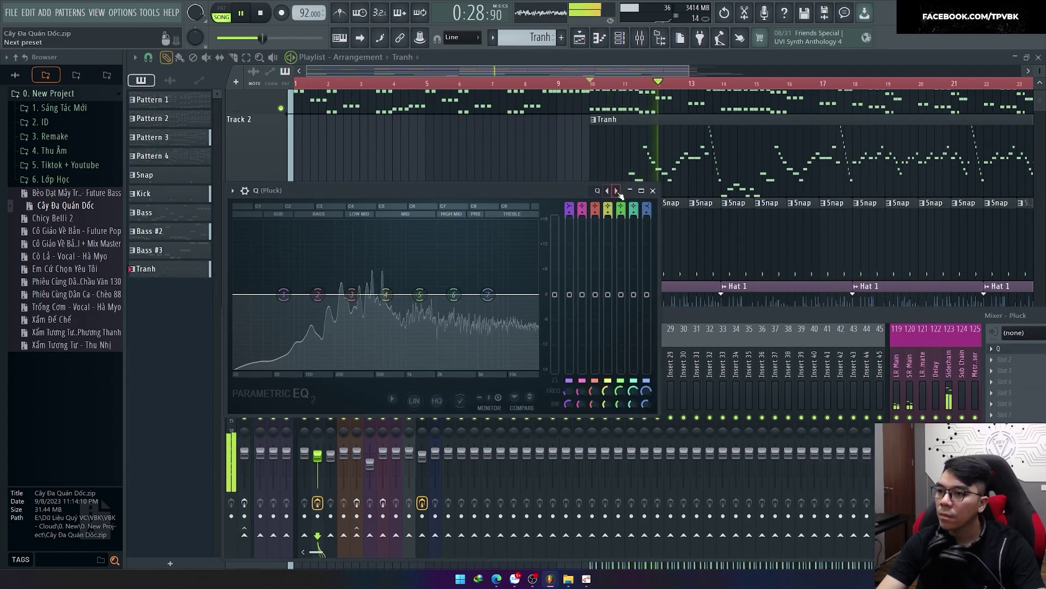
drag(258, 294, 317, 295)
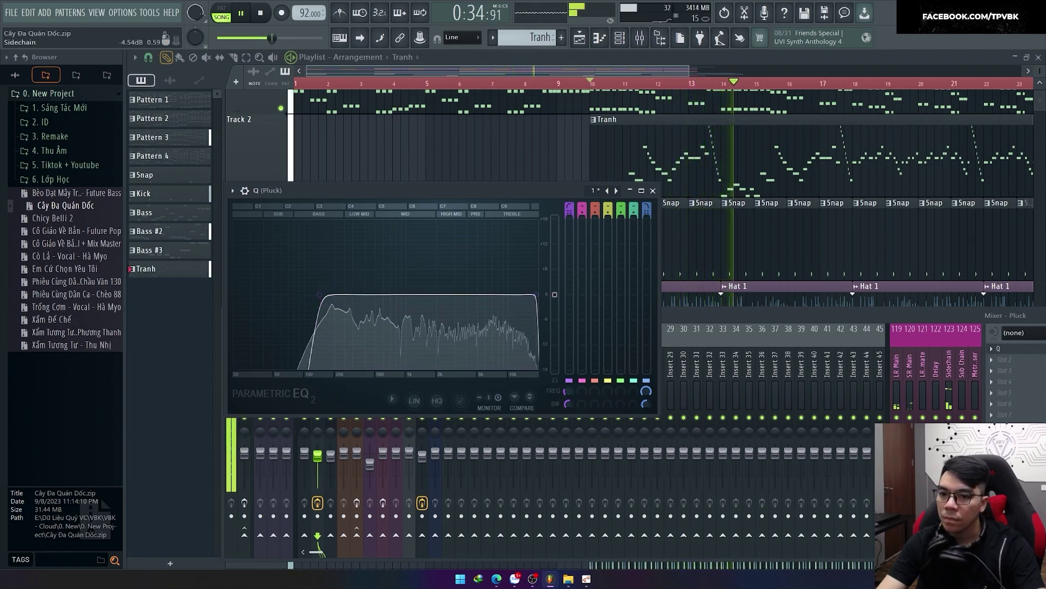
Enable the effect slots of the Perc 3, Perc 5 and Master mixer tracks and replay the arrangement from its start.
click(383, 502)
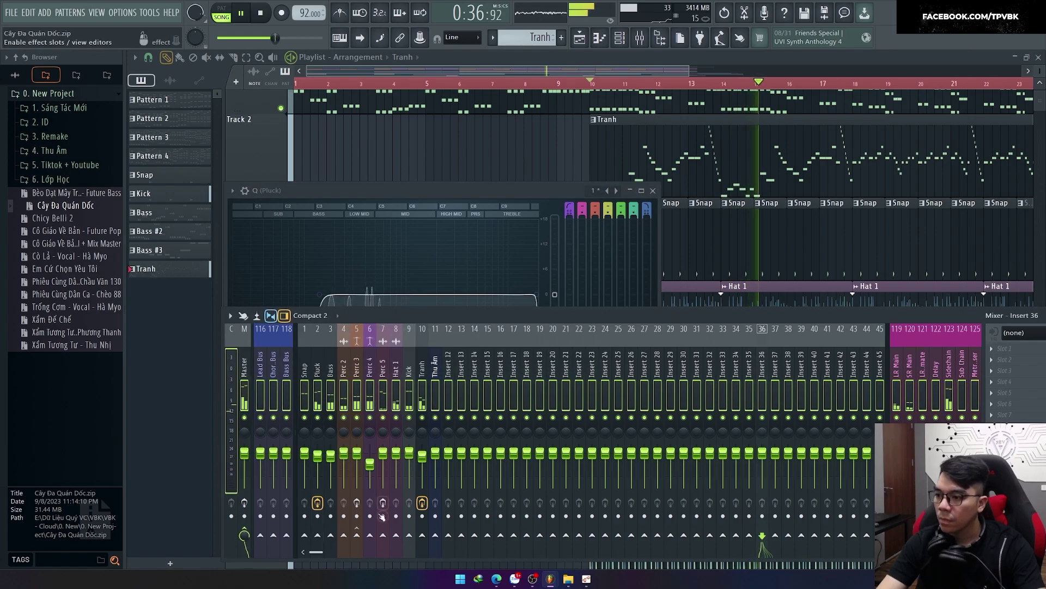
click(408, 479)
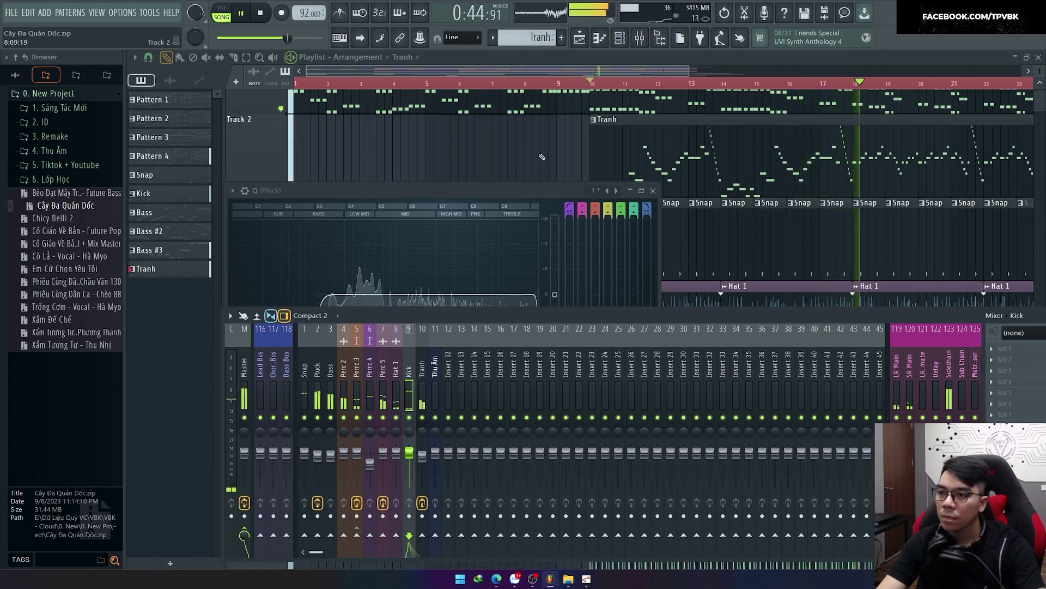
key(F5)
scroll(528, 186, up, 2)
ctrl+scroll(402, 204, down, 2)
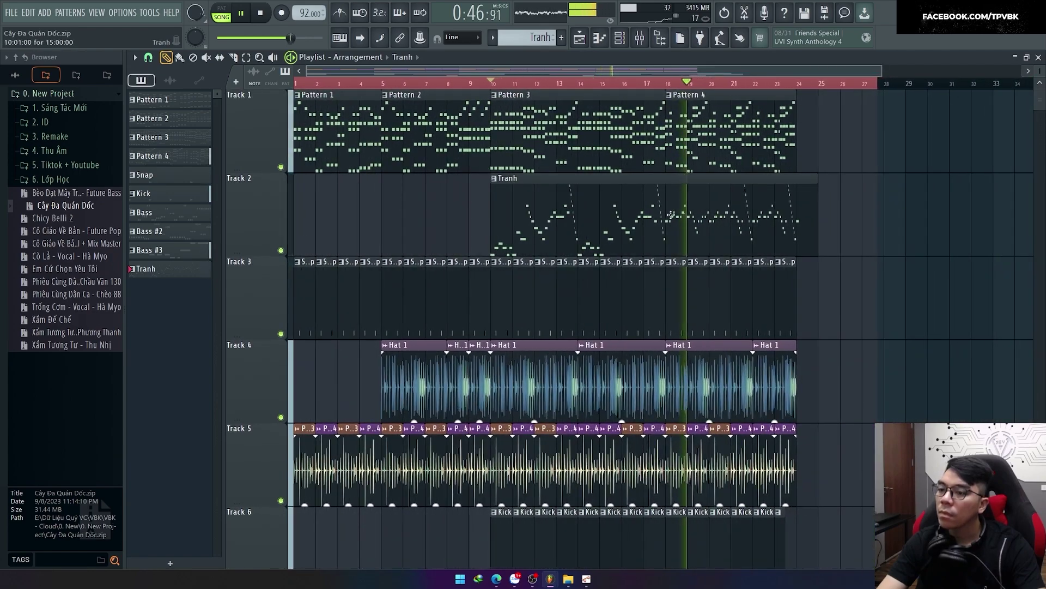
key(space)
key(space)
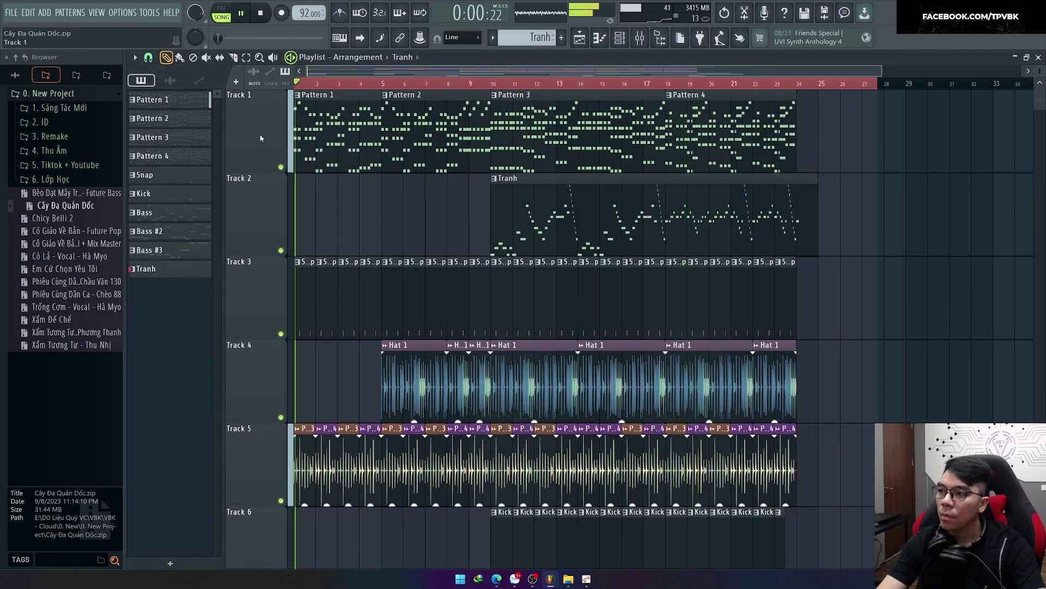
Examine the Pluck notes of Pattern 1 in the piano roll, return to the playlist and stop playback.
ctrl+scroll(252, 179, up, 2)
key(F9)
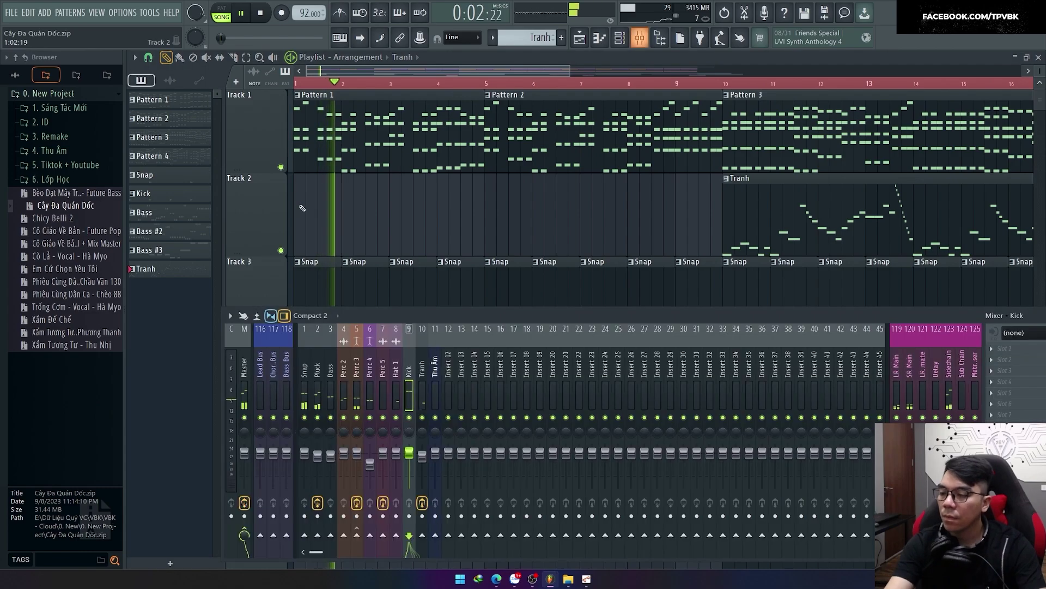
key(F7)
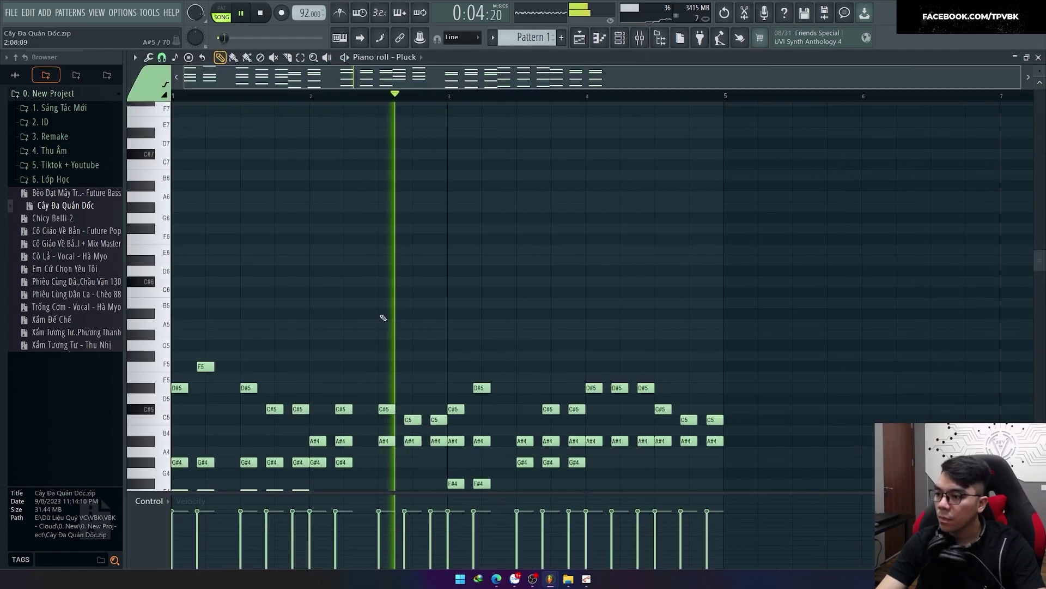
scroll(280, 322, down, 4)
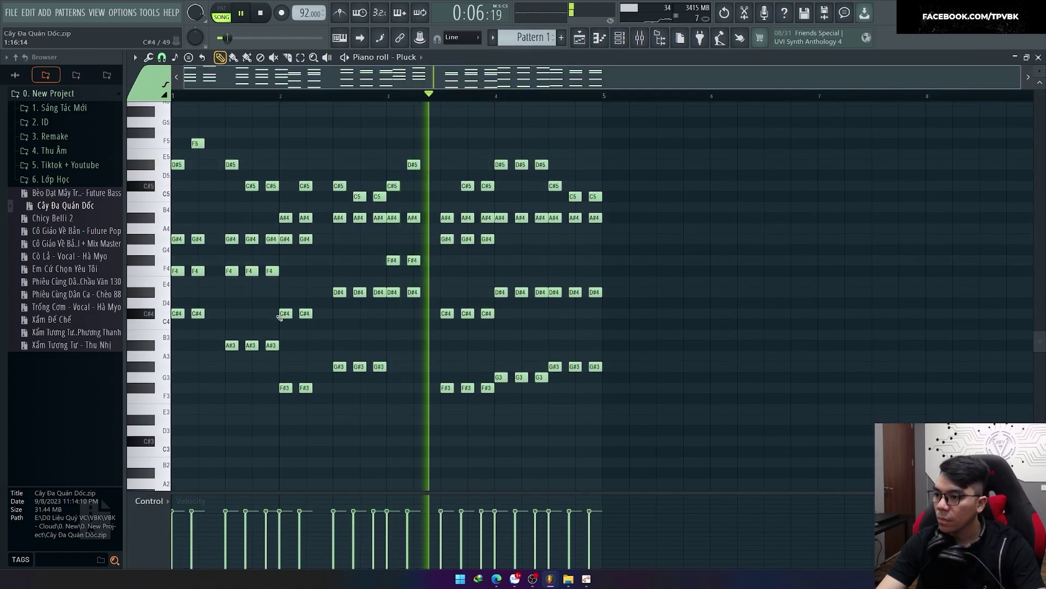
key(F5)
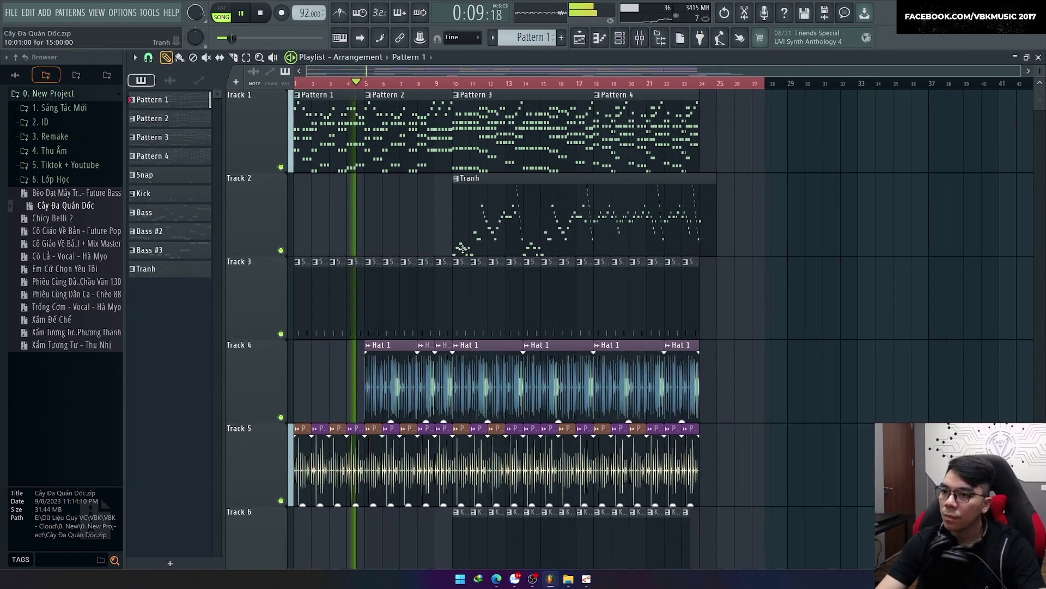
key(space)
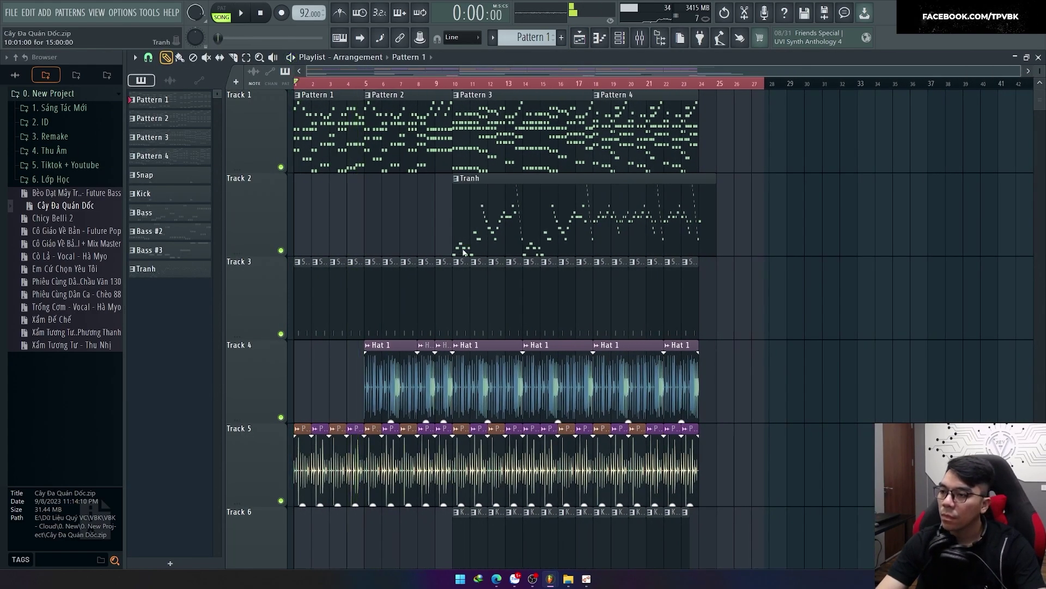
Export the arrangement to the Desktop as the WAV file Cây Đa Quán Dốc Beat #, without replacing the existing beat file.
key(ctrl+r)
click(105, 252)
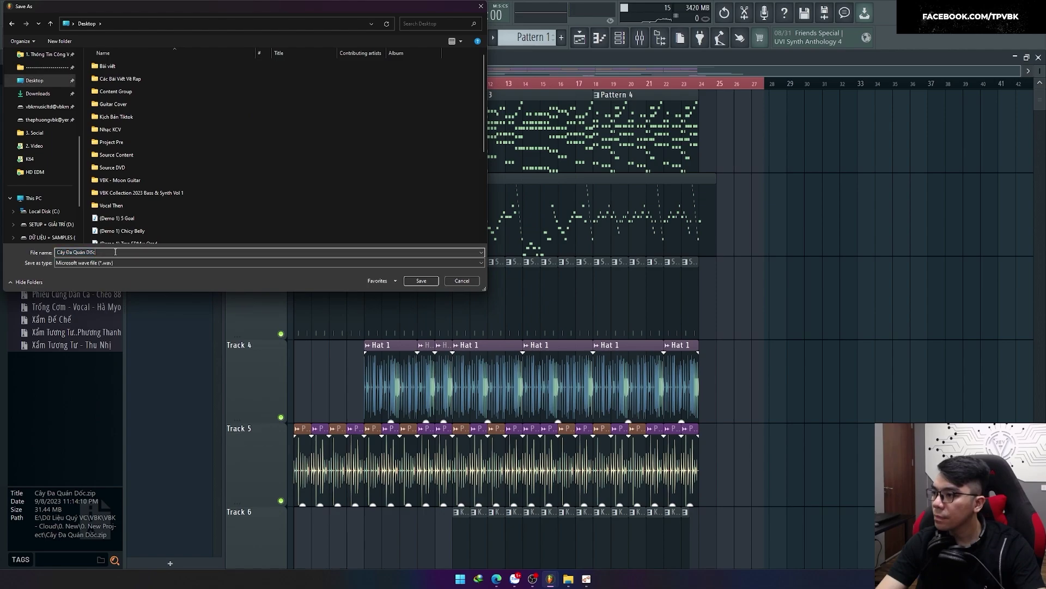
text(Beat)
key(Return)
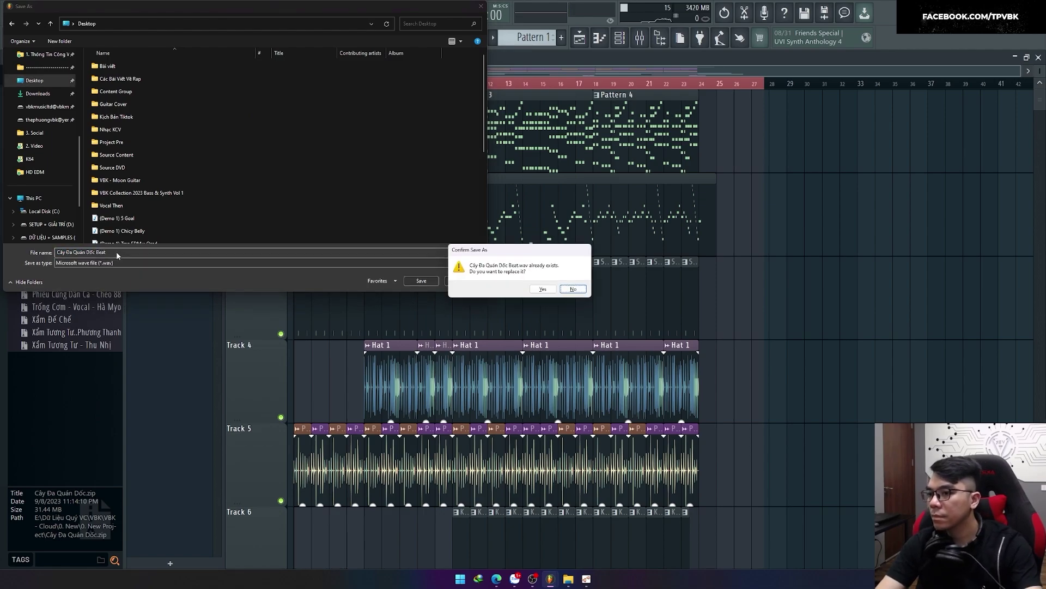
click(573, 289)
click(163, 254)
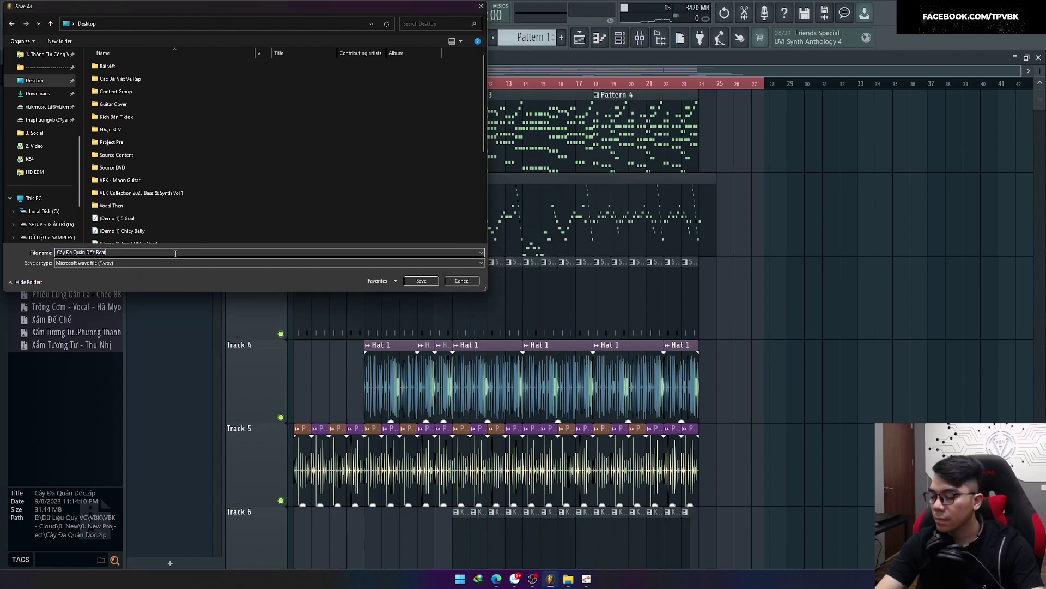
key(Return)
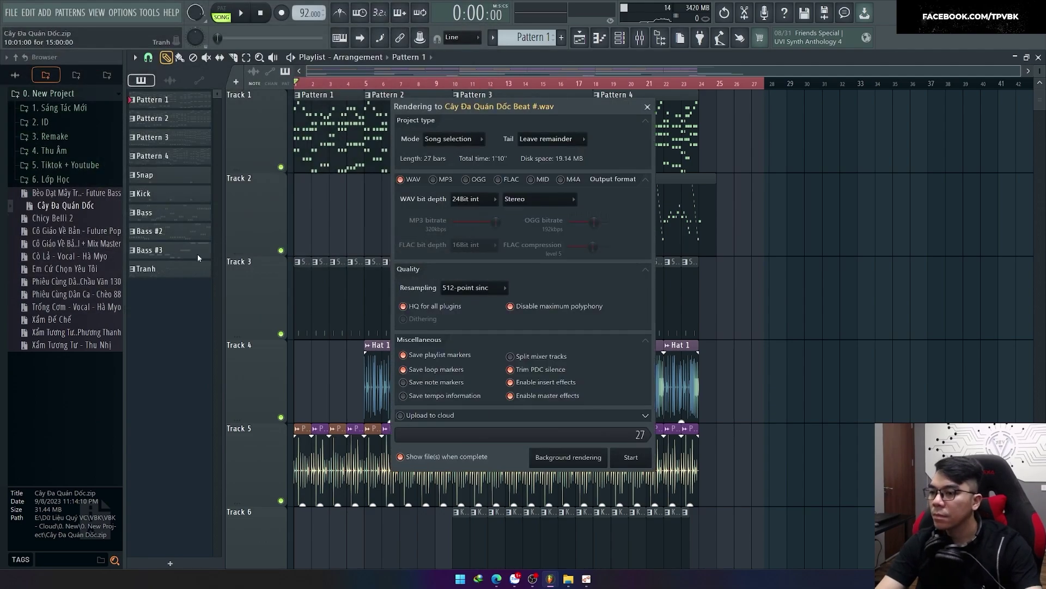
Switch to the other FL Studio project and play the Track 1 beat together with the Melo.melo clip during the render.
mouse_move(551, 584)
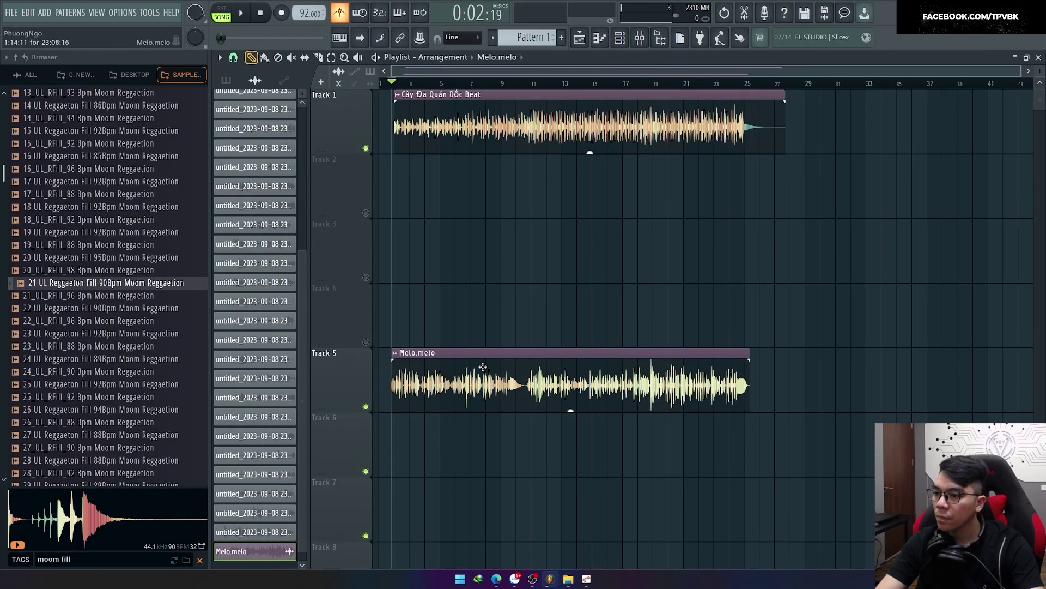
key(space)
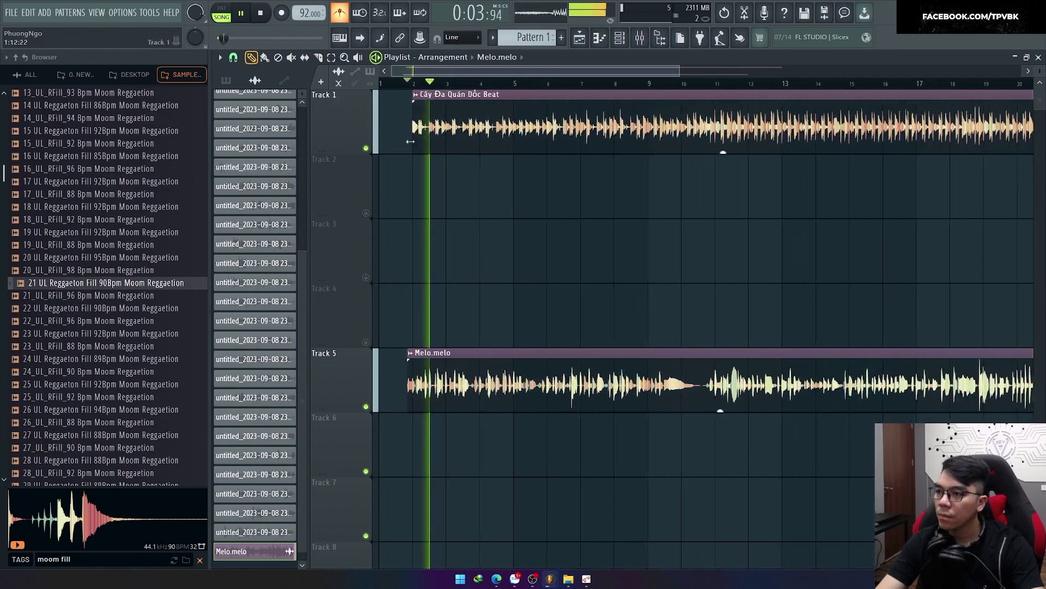
click(452, 123)
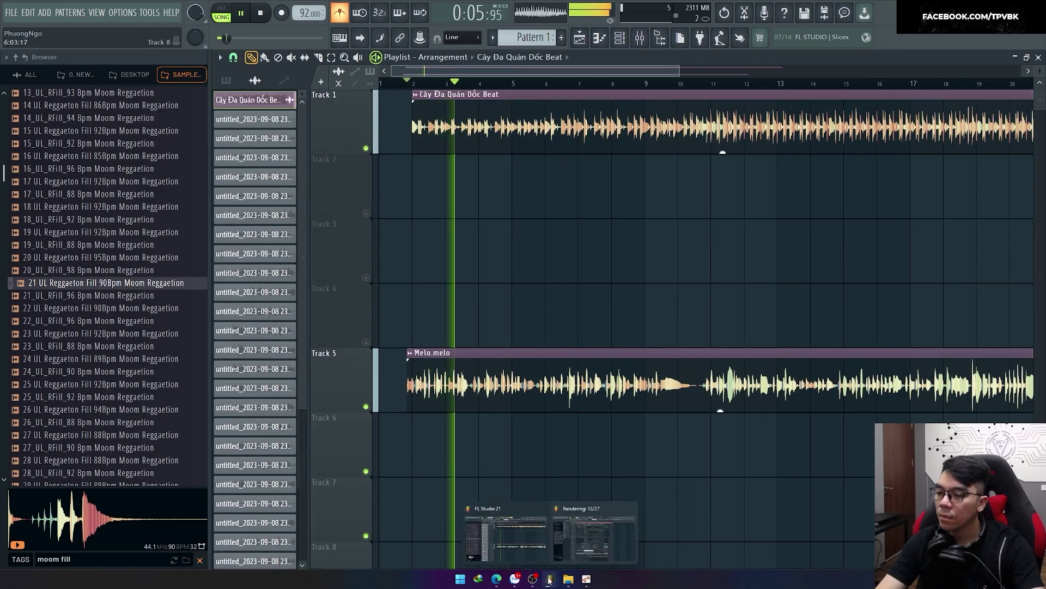
mouse_move(544, 583)
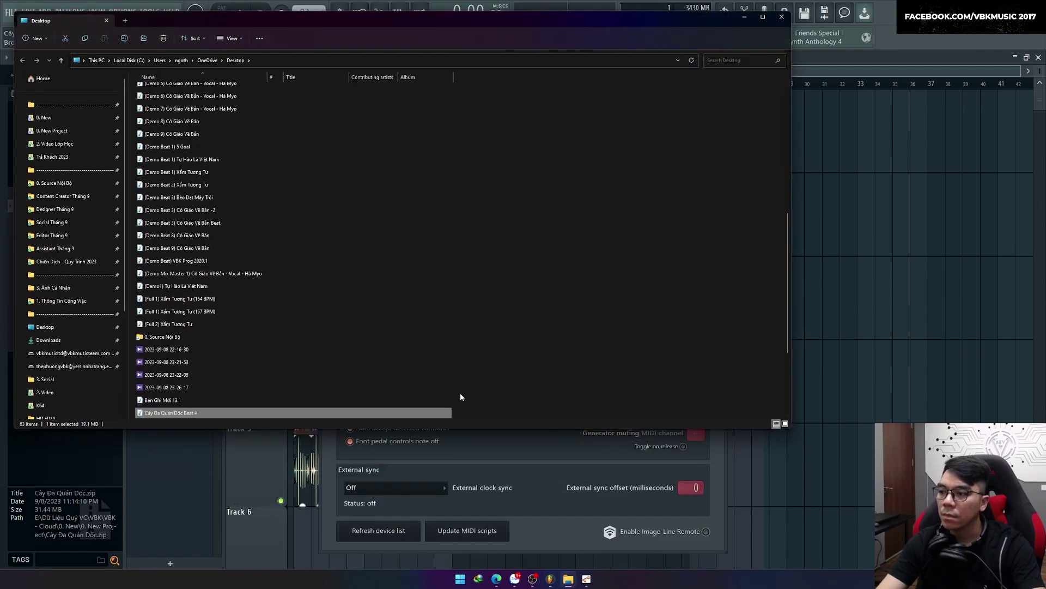
Replace the Track 1 beat clip's audio with Cây Đa Quán Dốc Beat # from the desktop and check its channel settings.
click(883, 390)
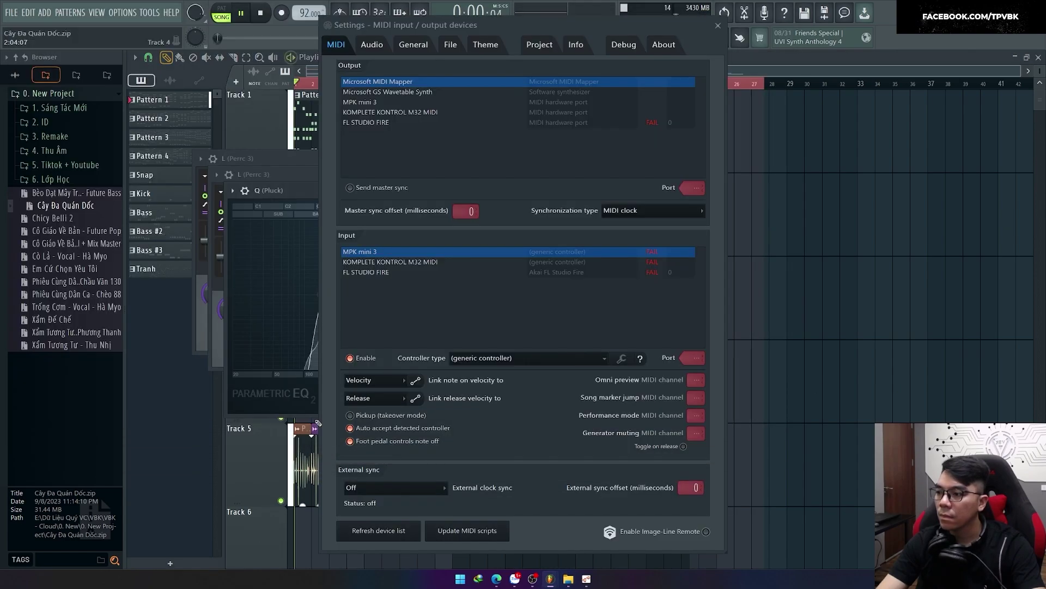
key(alt+Tab)
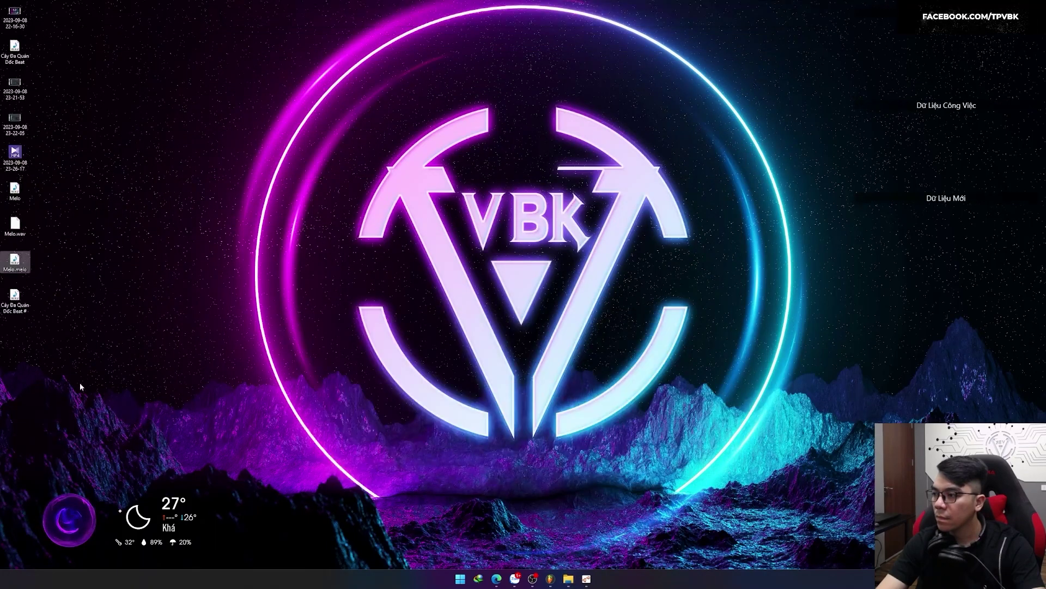
key(alt+Tab)
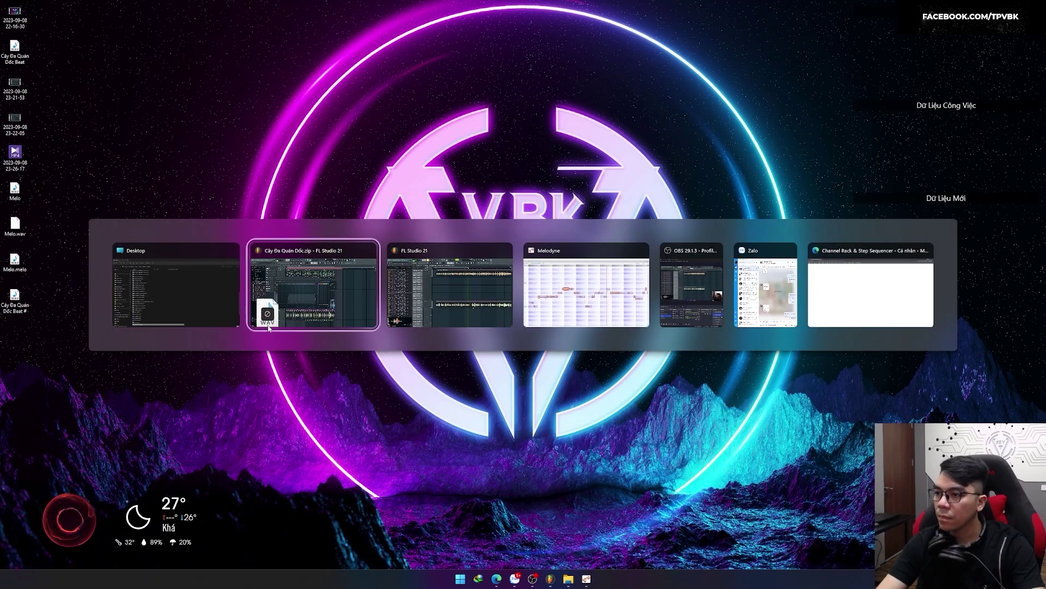
click(267, 308)
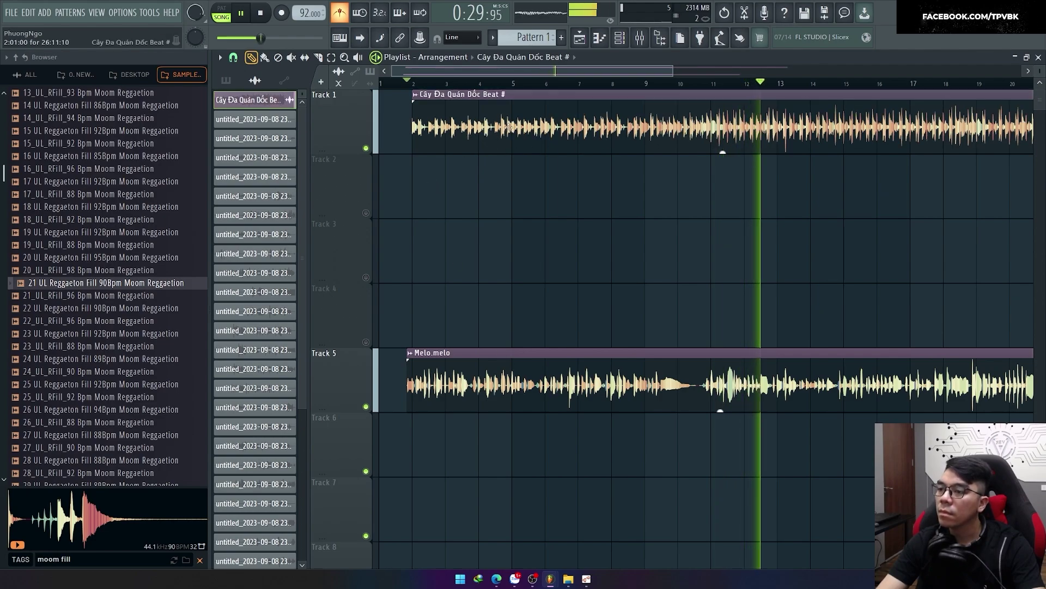
double_click(436, 125)
right_click(459, 206)
click(475, 228)
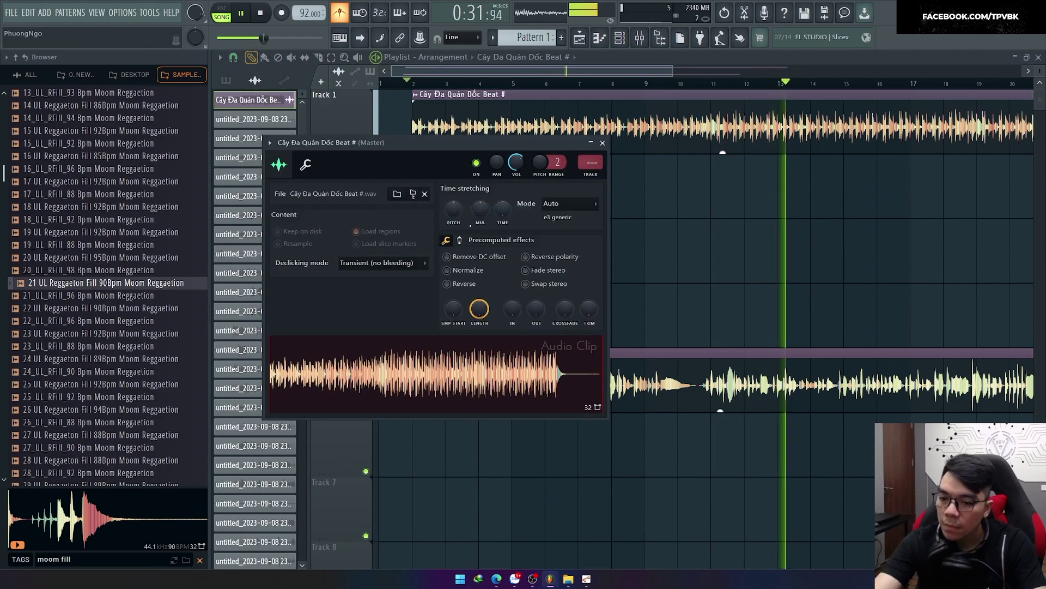
key(Escape)
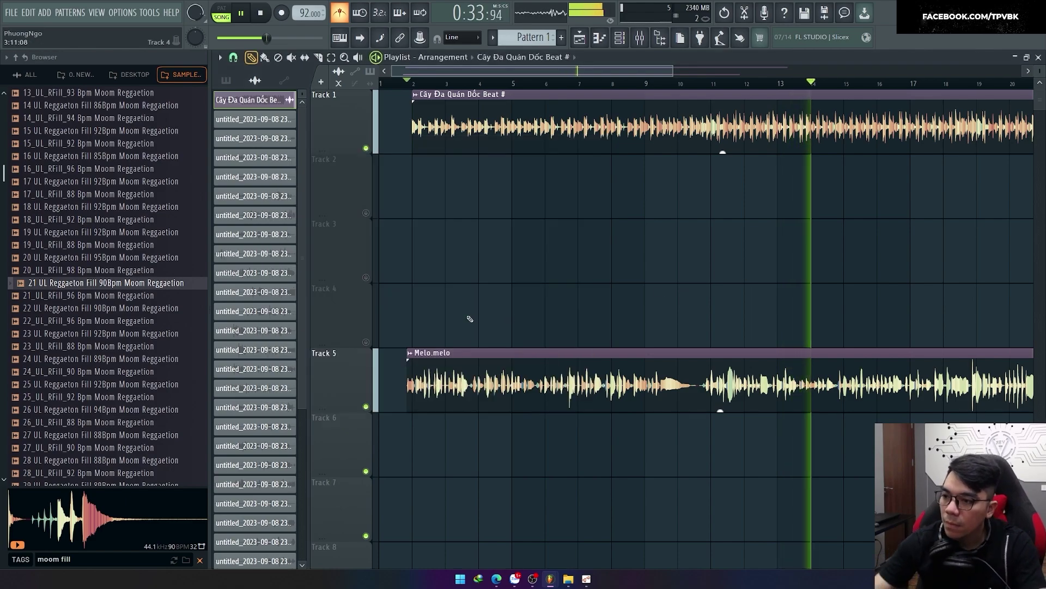
Stop playback, rename the Melo.melo channel to Vocal and route it to mixer track 2.
scroll(474, 375, down, 3)
key(space)
double_click(474, 375)
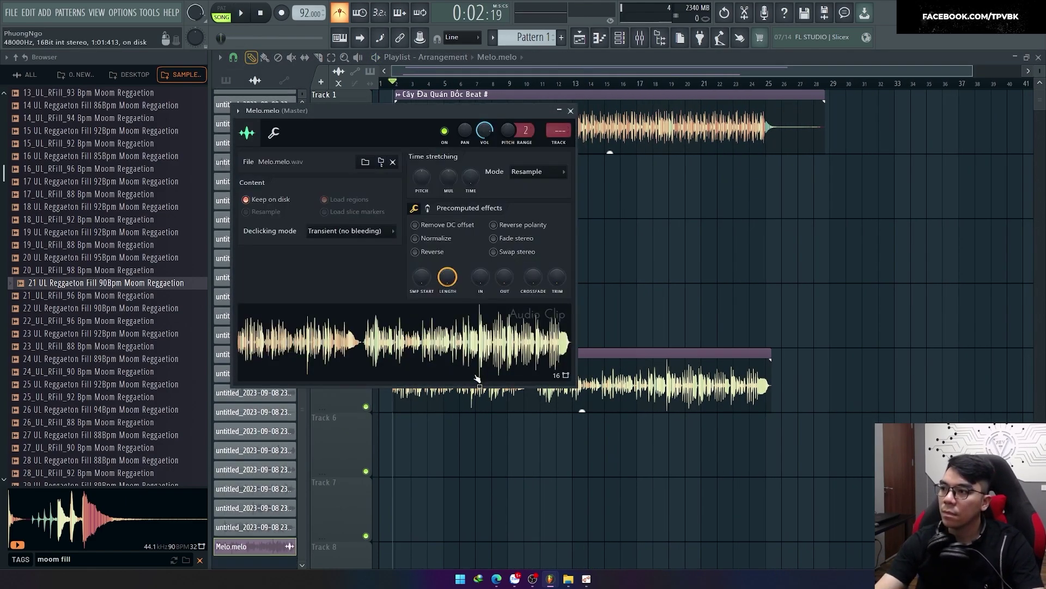
key(F2)
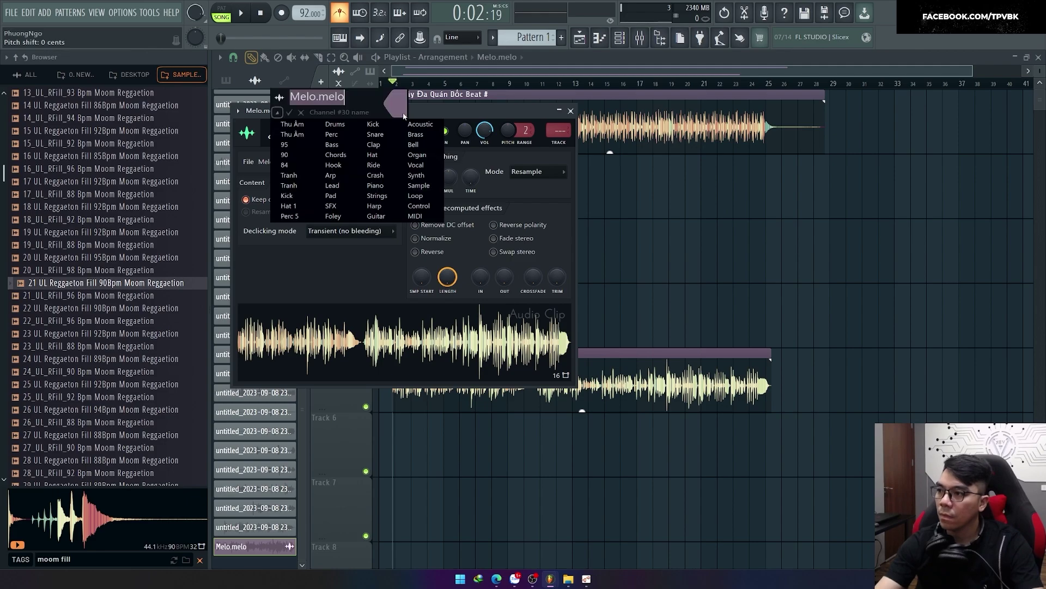
text(Vocal)
key(Return)
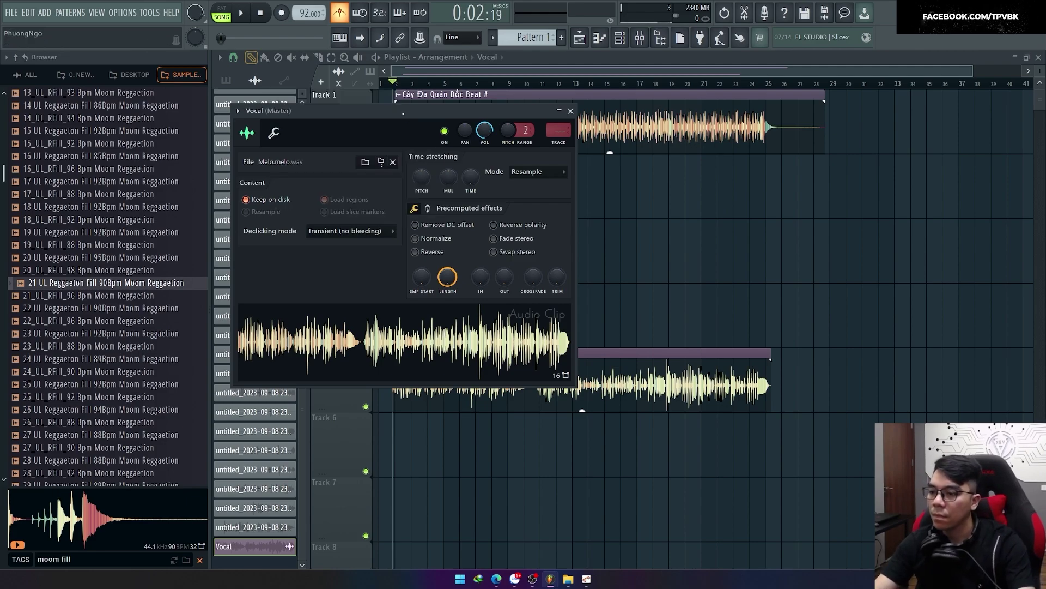
key(ctrl+l)
Lower the Vocal mixer track's volume to 83% (-4.0 dB) and load the Vocal state 1. Main + Bus onto it.
key(space)
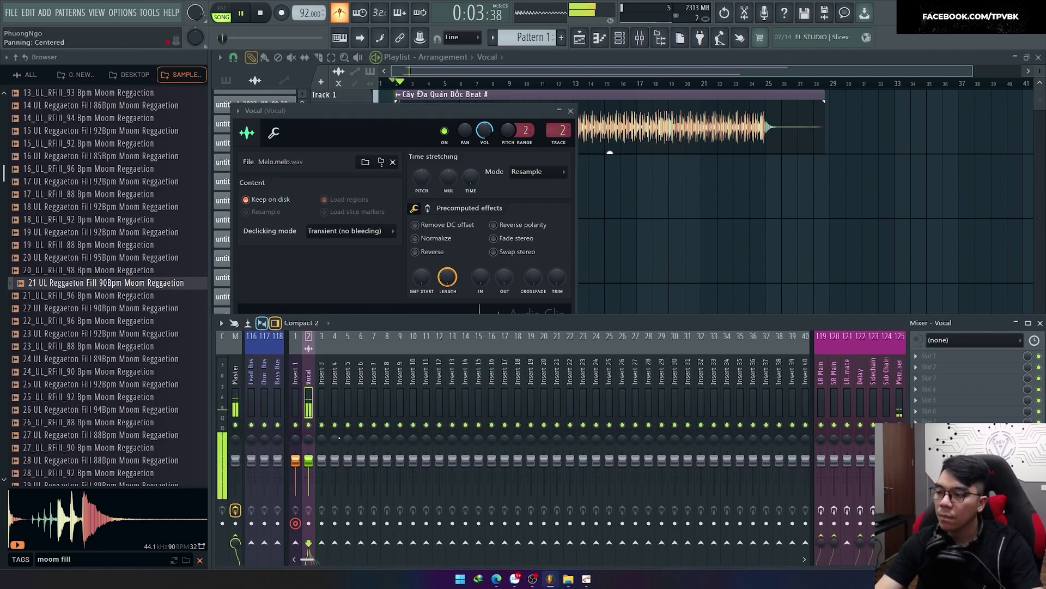
drag(309, 468, 309, 470)
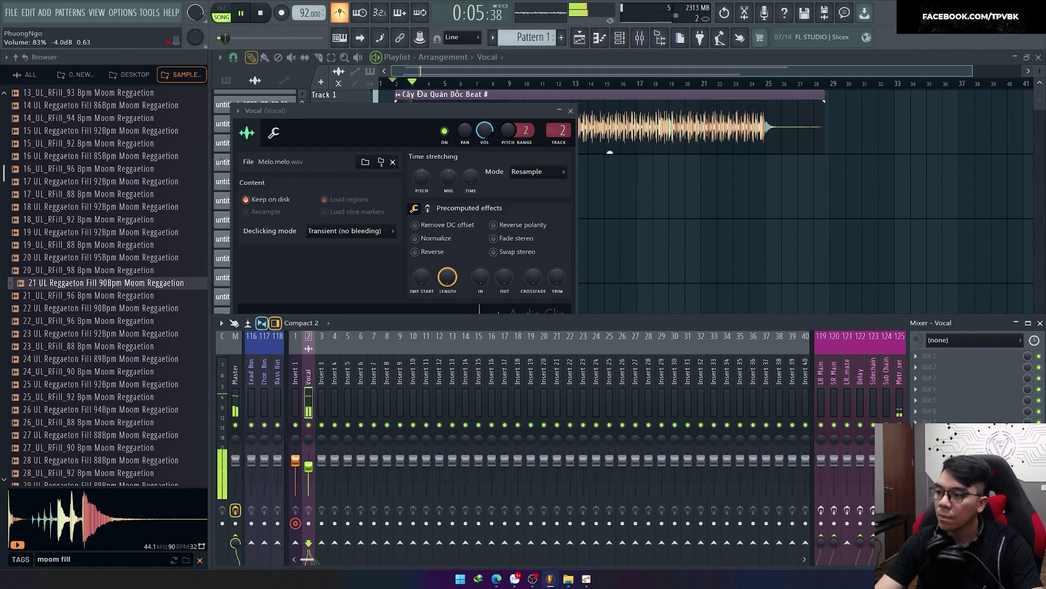
right_click(311, 405)
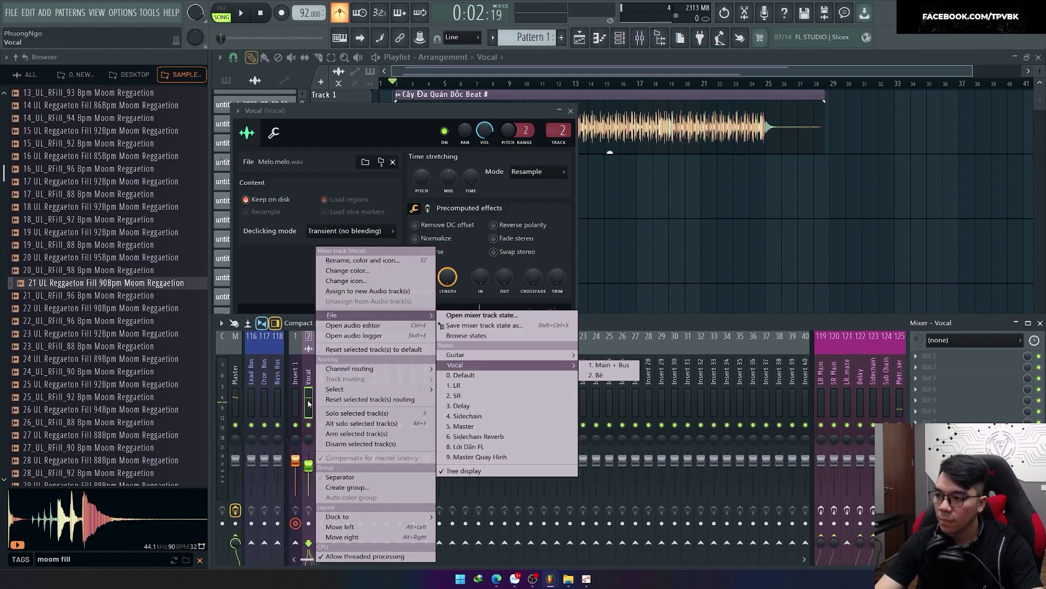
key(Return)
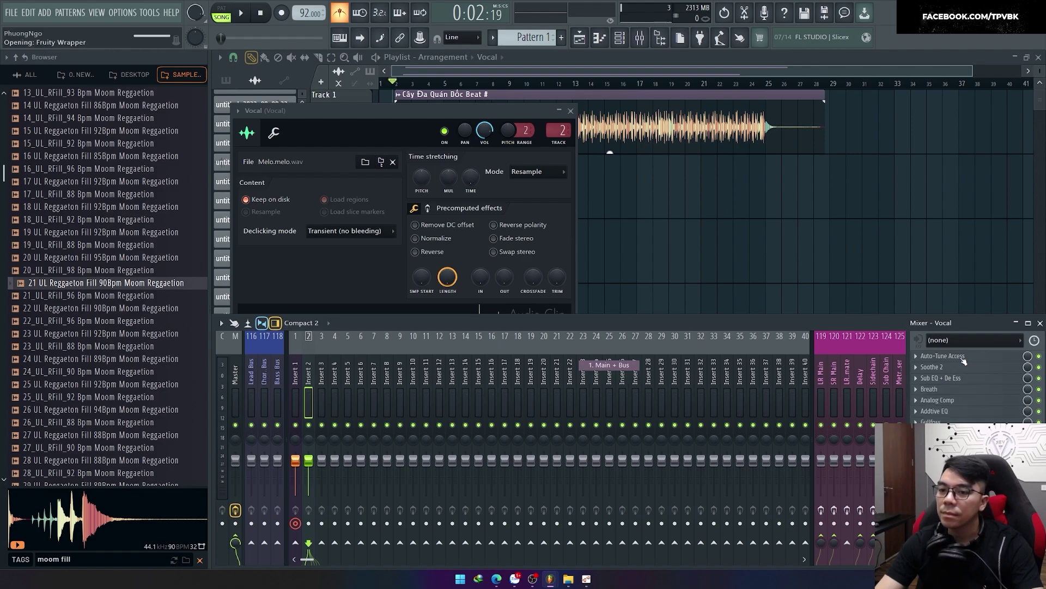
Set Auto-Tune Access on the Vocal Full track to Db major with Humanize at maximum and play the song.
click(326, 159)
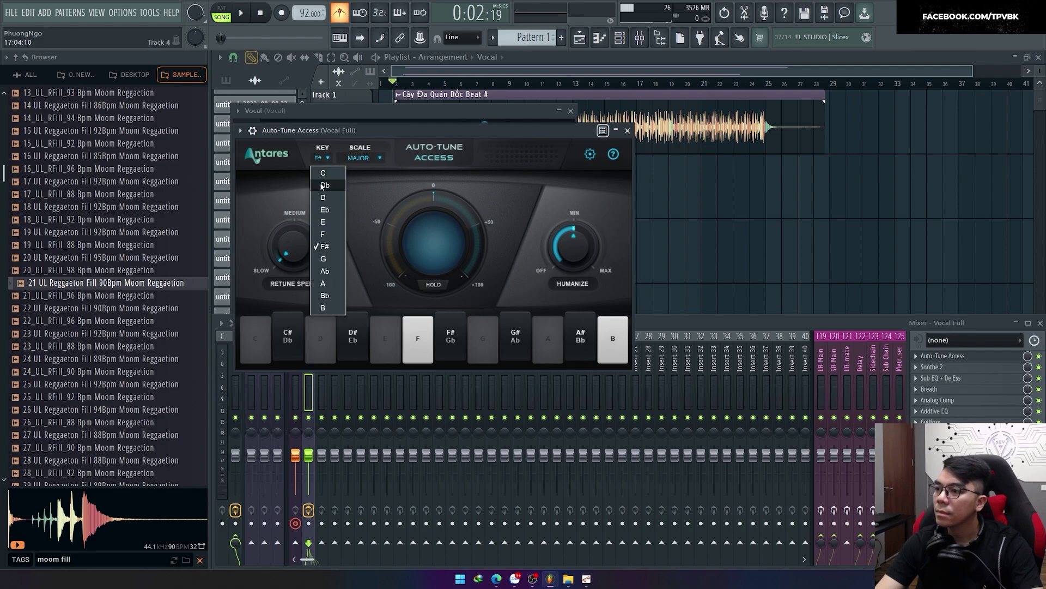
click(324, 186)
click(360, 158)
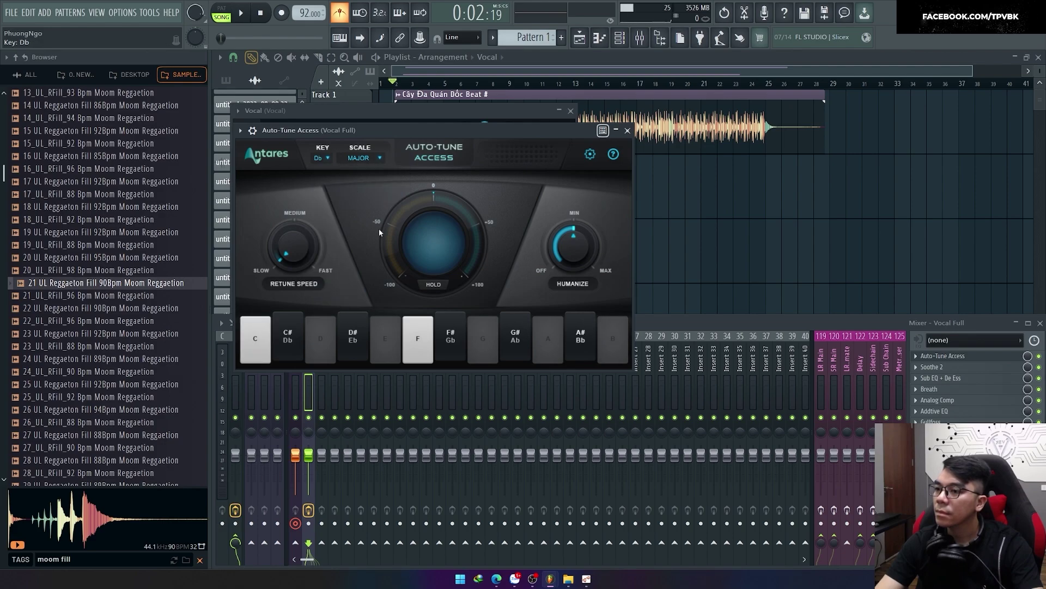
key(space)
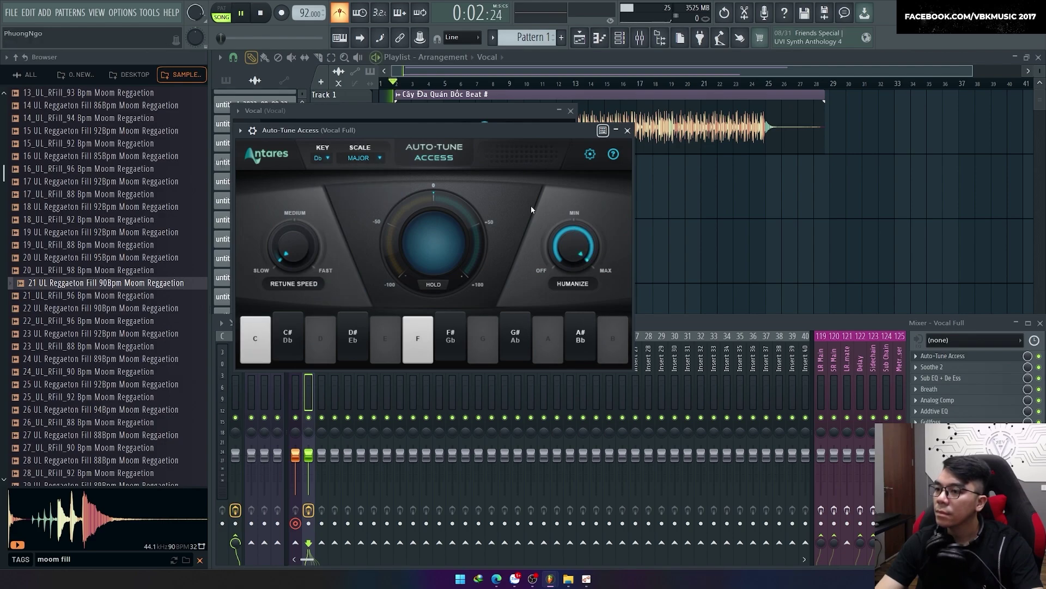
click(628, 130)
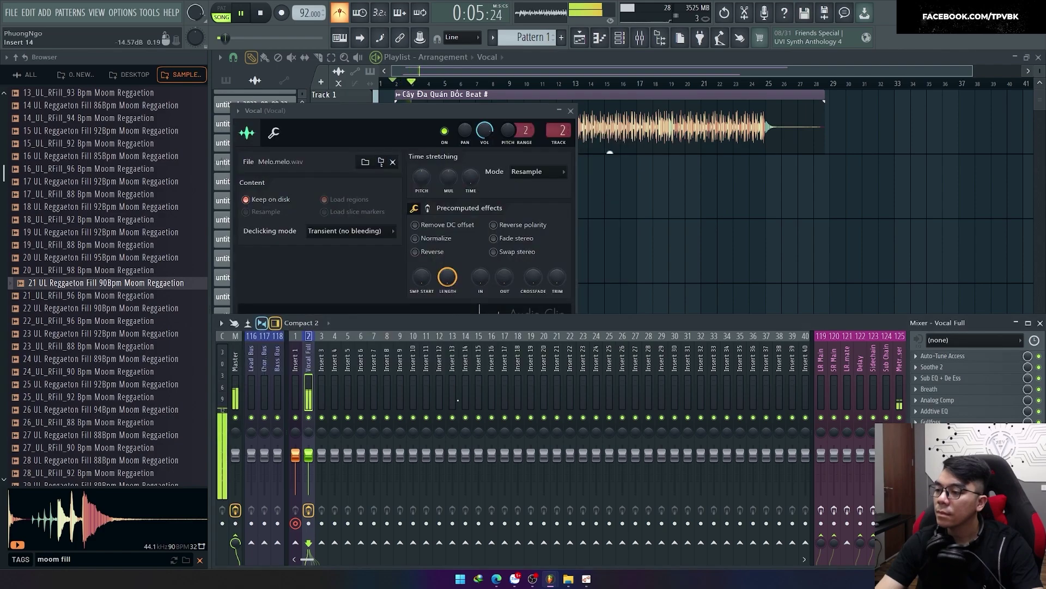
Open Soothe 2 on the Vocal Full track and move band 3 to about 7.2 kHz at 5.5 dB sensitivity.
click(965, 369)
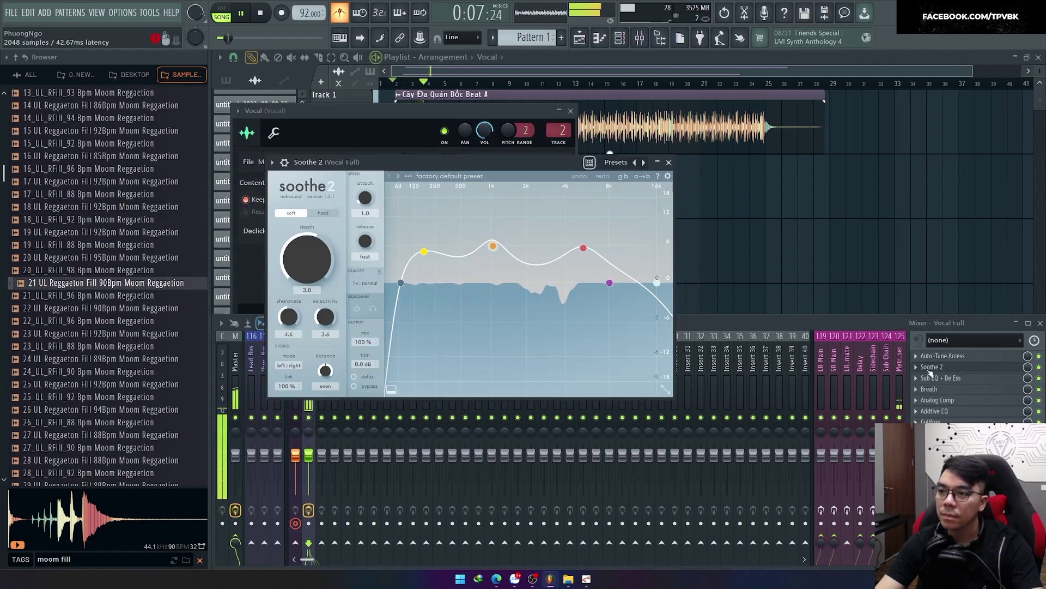
drag(590, 247, 605, 253)
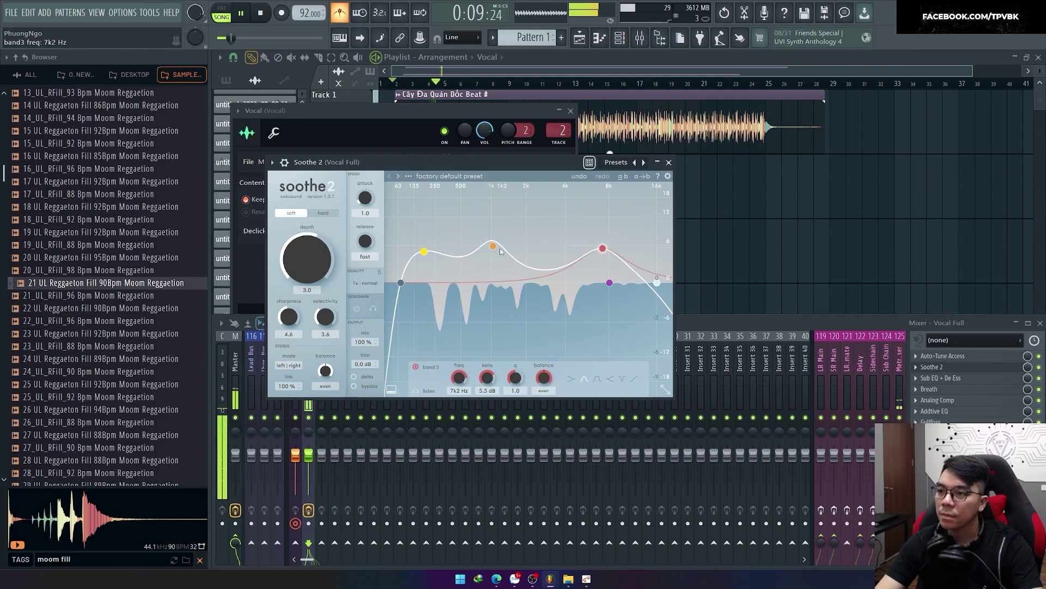
click(425, 254)
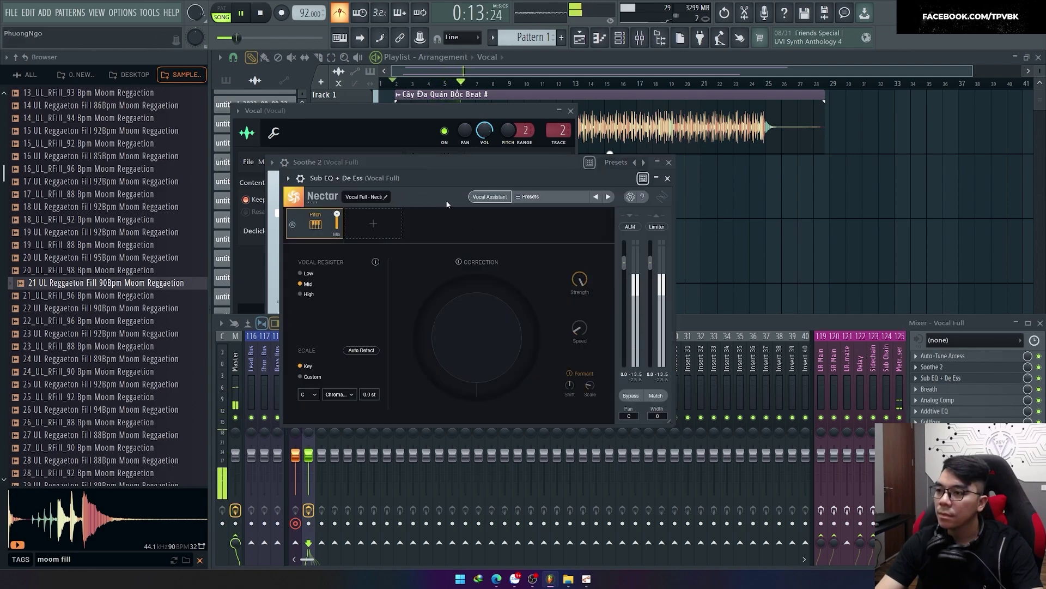
Start Nectar's Vocal Assistant with Modern vibe and Moderate intensity, select all playlist clips and play from about bar 18.
click(489, 197)
click(428, 361)
click(477, 405)
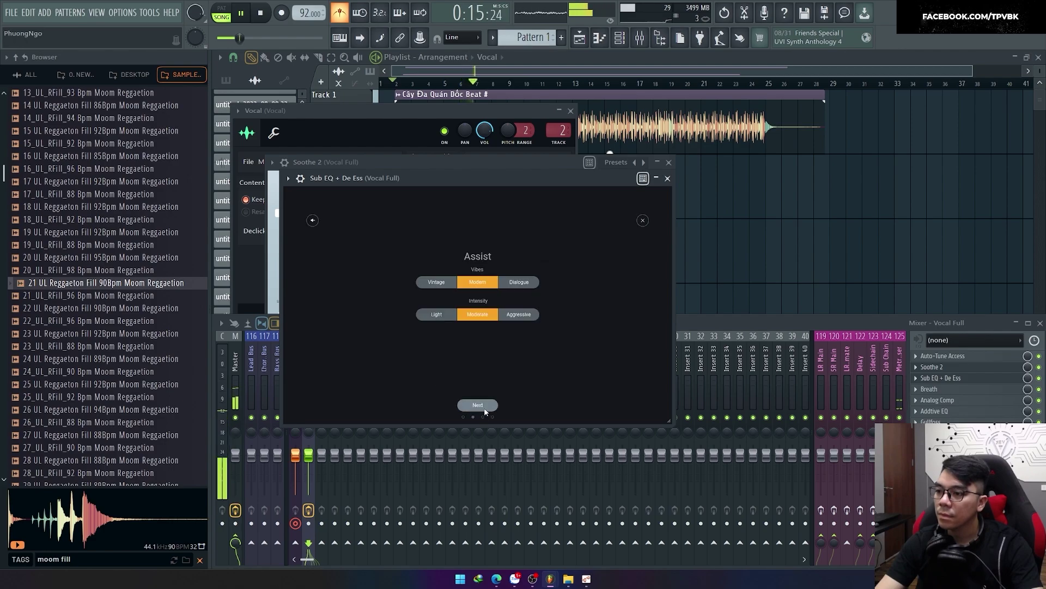
click(484, 406)
key(F12)
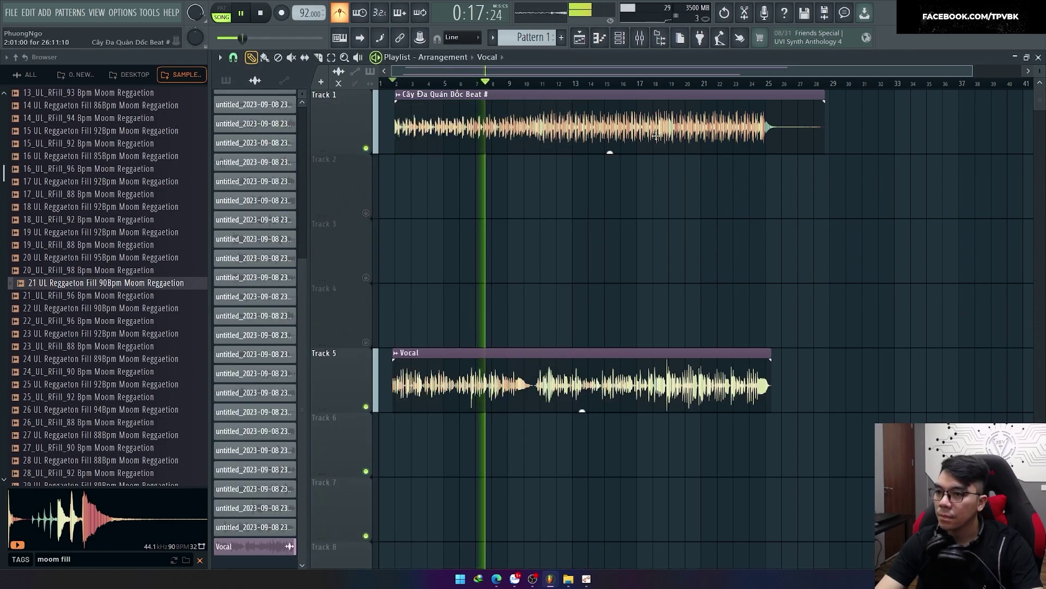
key(ctrl+a)
click(658, 83)
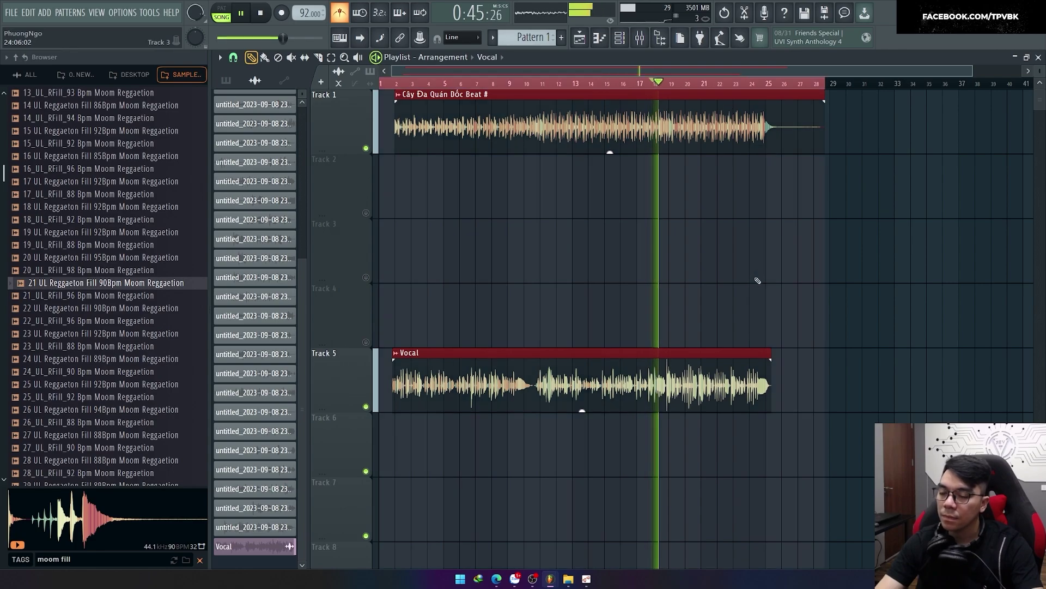
Check Auto-Tune Access and Analog Comp on the Vocal Full track during playback.
key(F9)
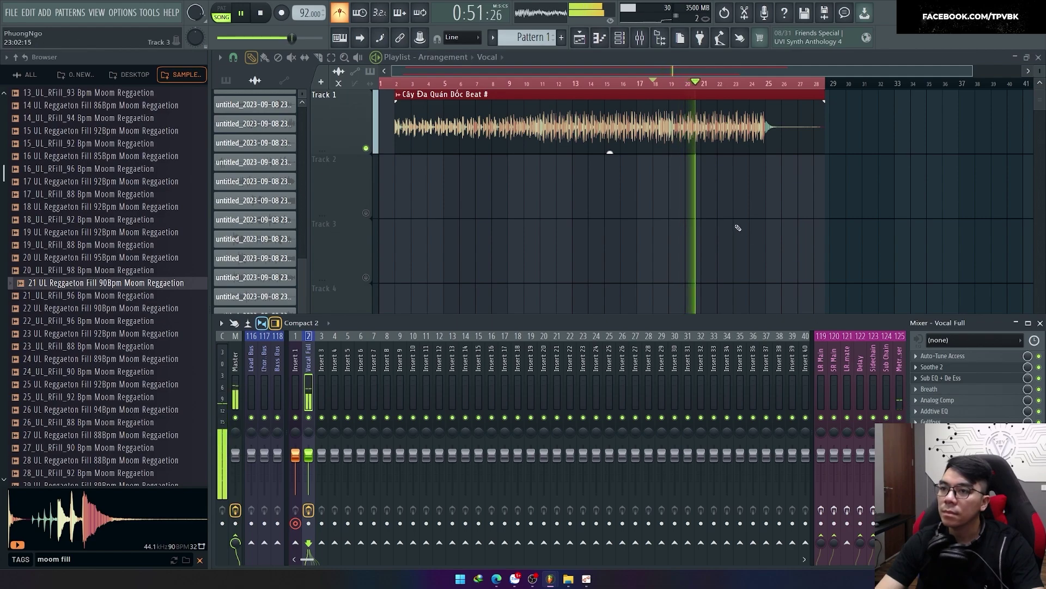
click(955, 358)
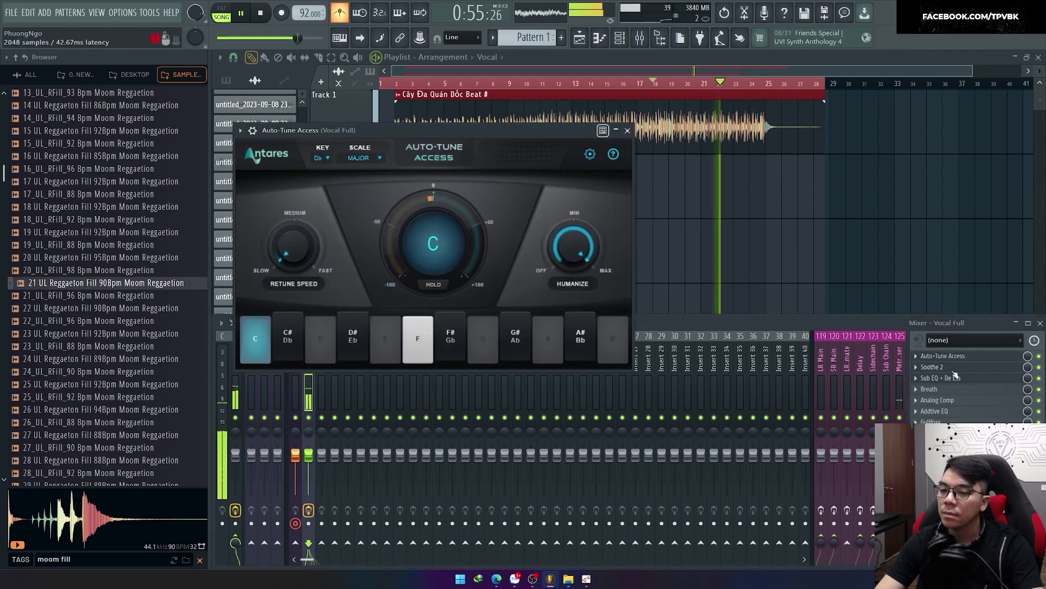
click(950, 401)
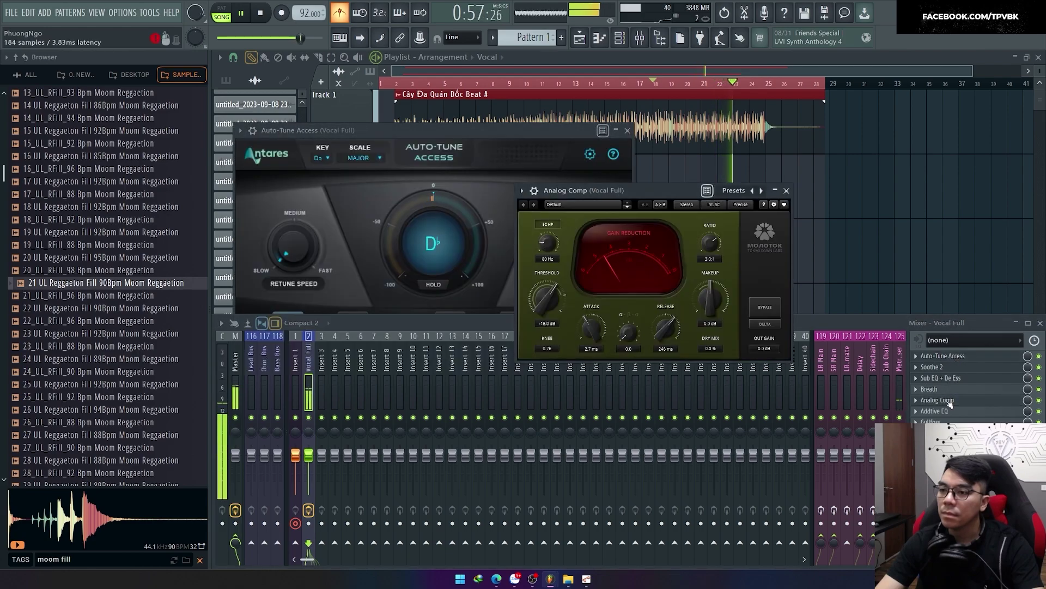
click(786, 191)
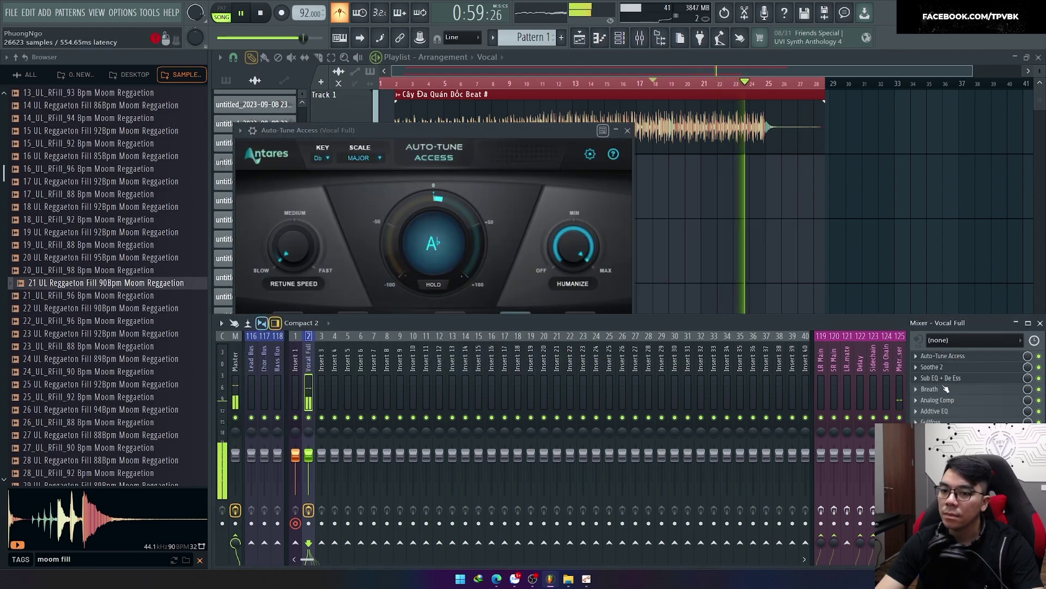
Restart playback so the Vocal Assistant completes its analysis in Sub EQ + De Ess, and accept its suggested settings.
mouse_move(544, 583)
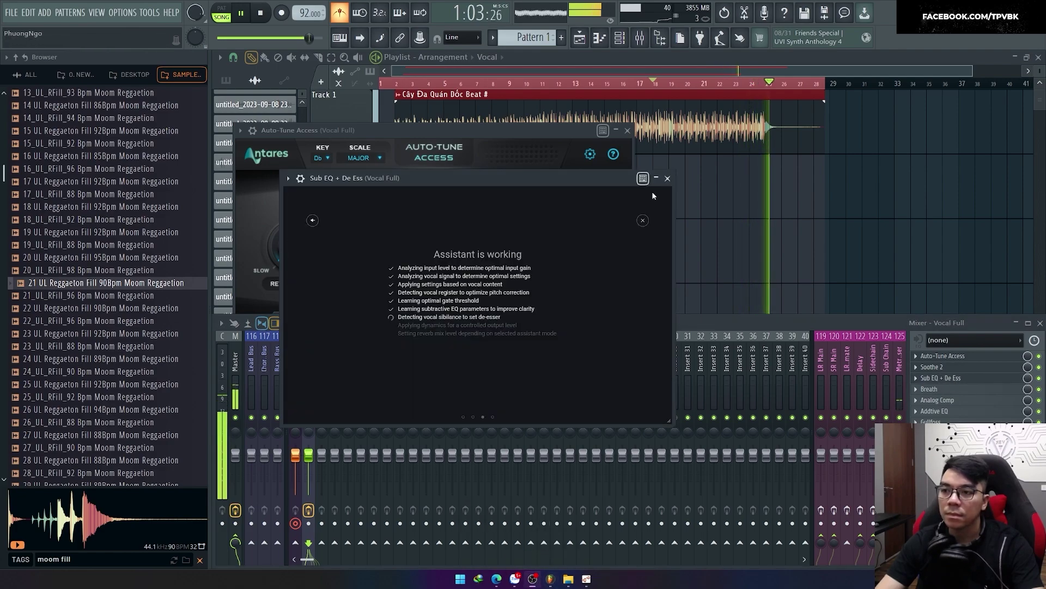
key(space)
key(space)
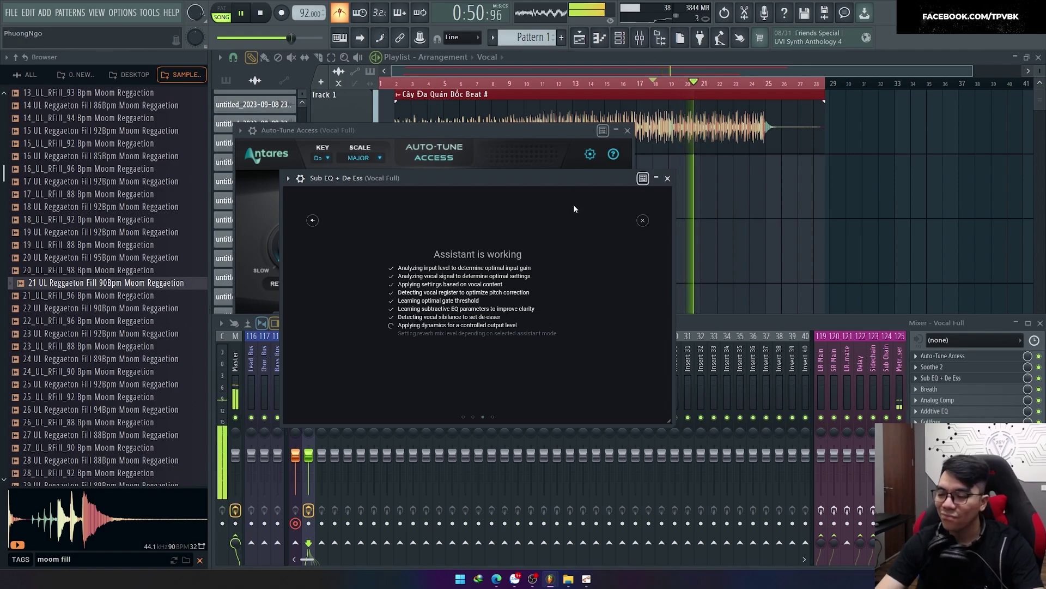
click(482, 406)
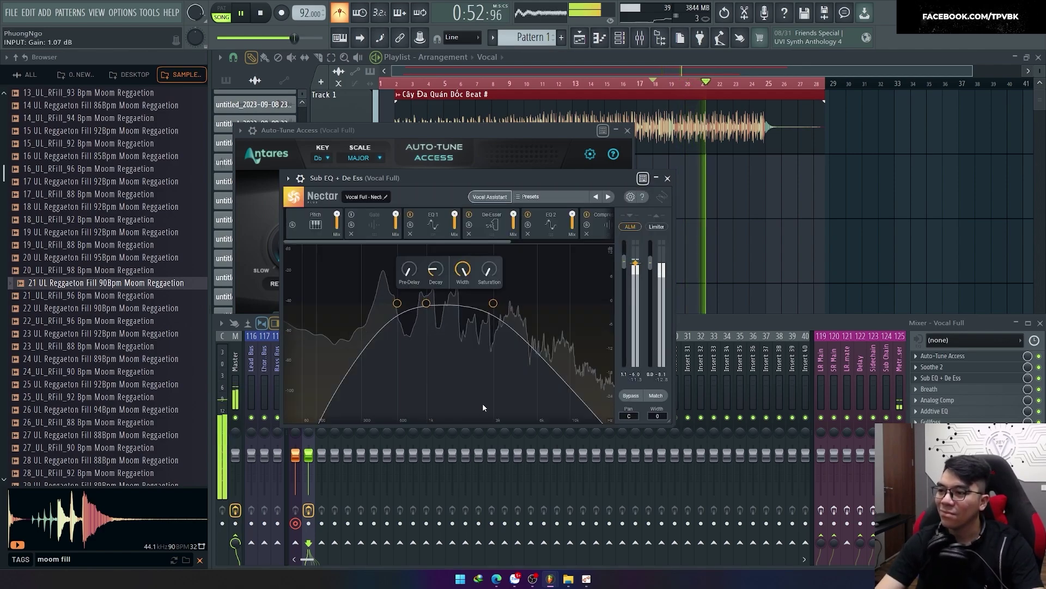
Remove the Reverb, Compressor 1 and EQ 2 modules from the Nectar chain.
drag(400, 242, 486, 241)
click(490, 235)
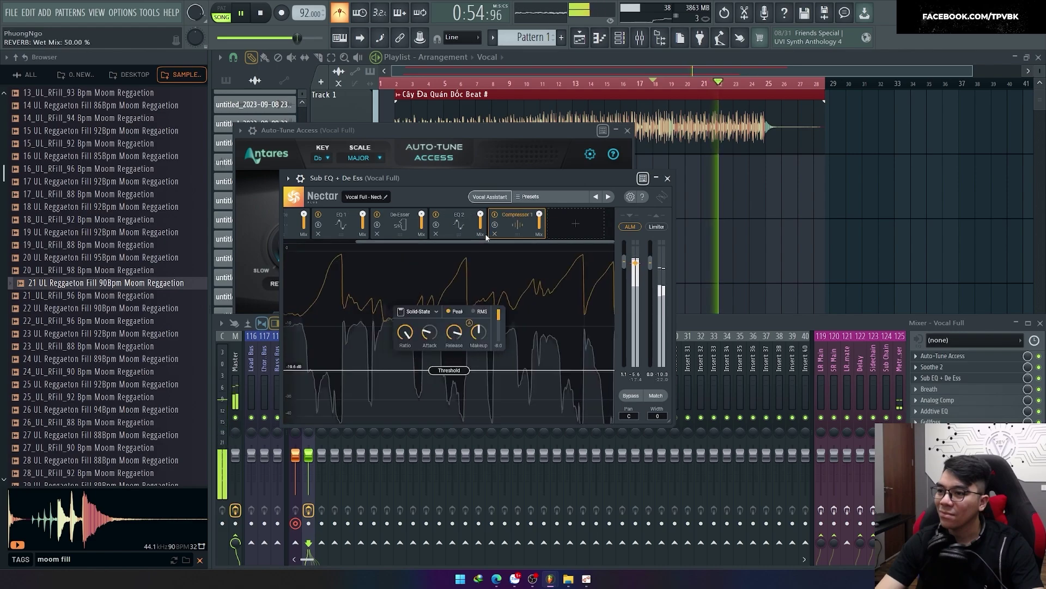
click(495, 234)
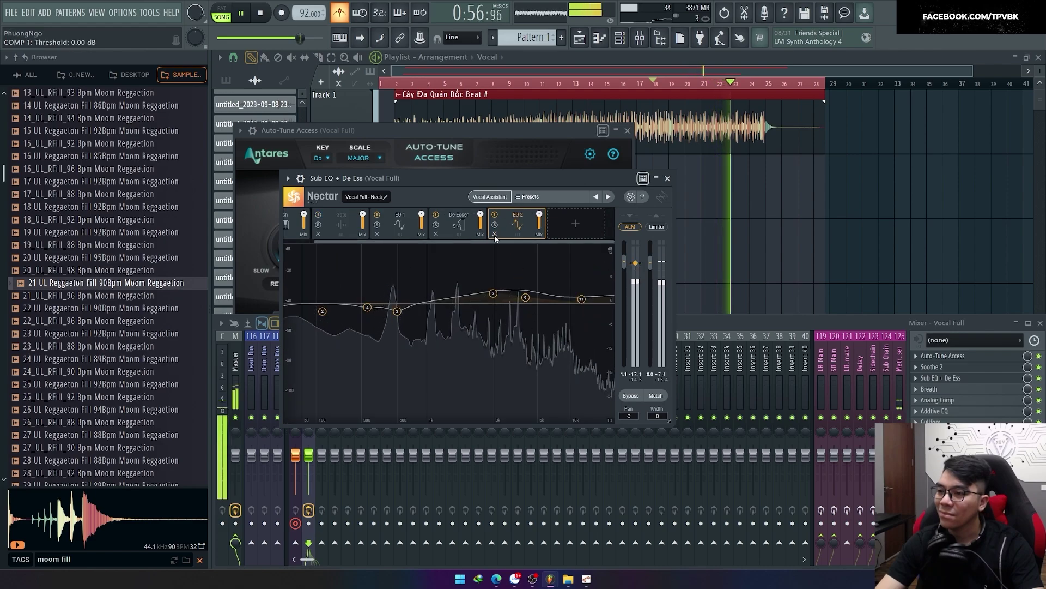
click(495, 235)
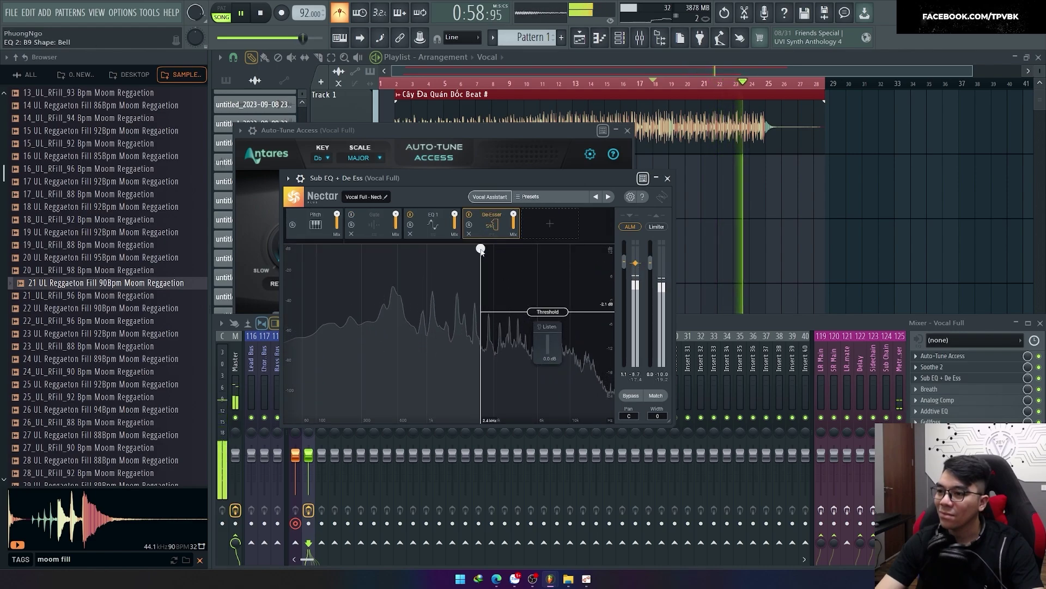
Set Nectar's De-Esser frequency to about 4.5 kHz and its threshold to about -10.7 dB.
drag(480, 249, 511, 249)
drag(561, 309, 563, 334)
drag(512, 248, 519, 248)
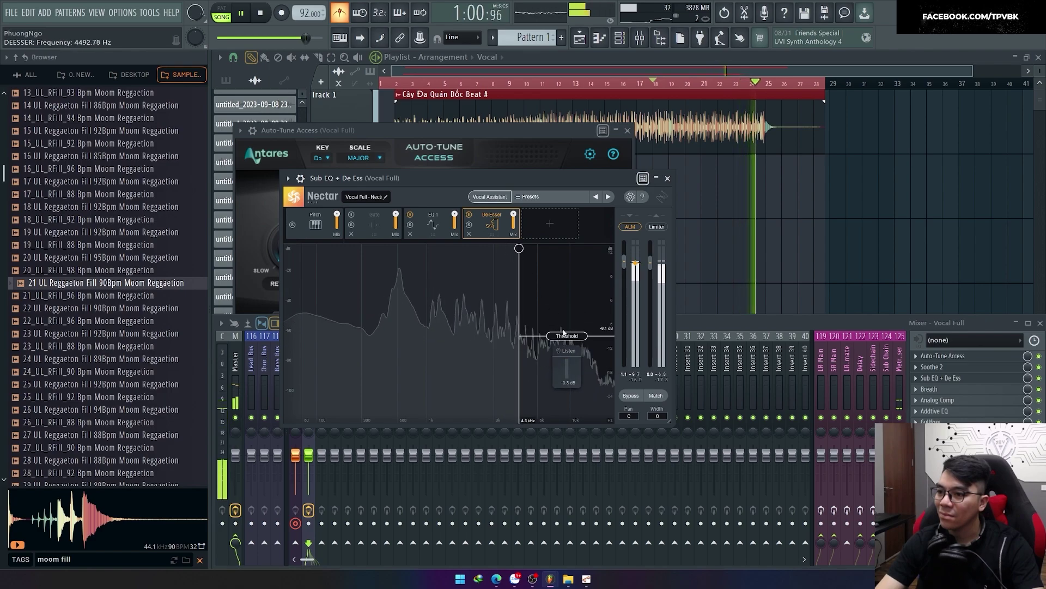
drag(564, 333, 564, 343)
Move band 3 of Nectar's EQ 1 to 324 Hz with a -3.9 dB cut and replay the song from the start.
click(433, 233)
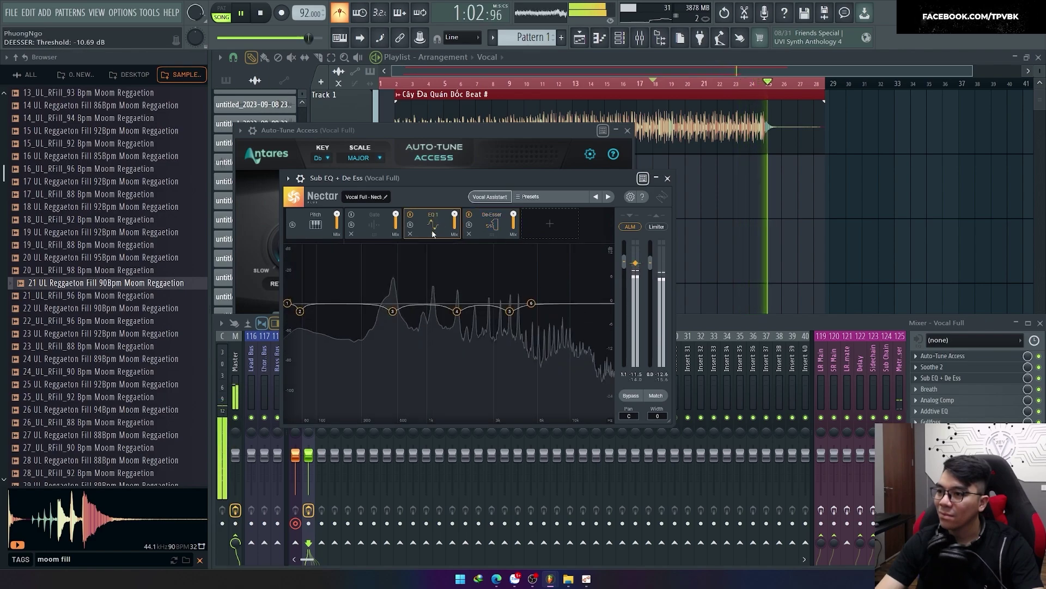
drag(392, 310, 365, 319)
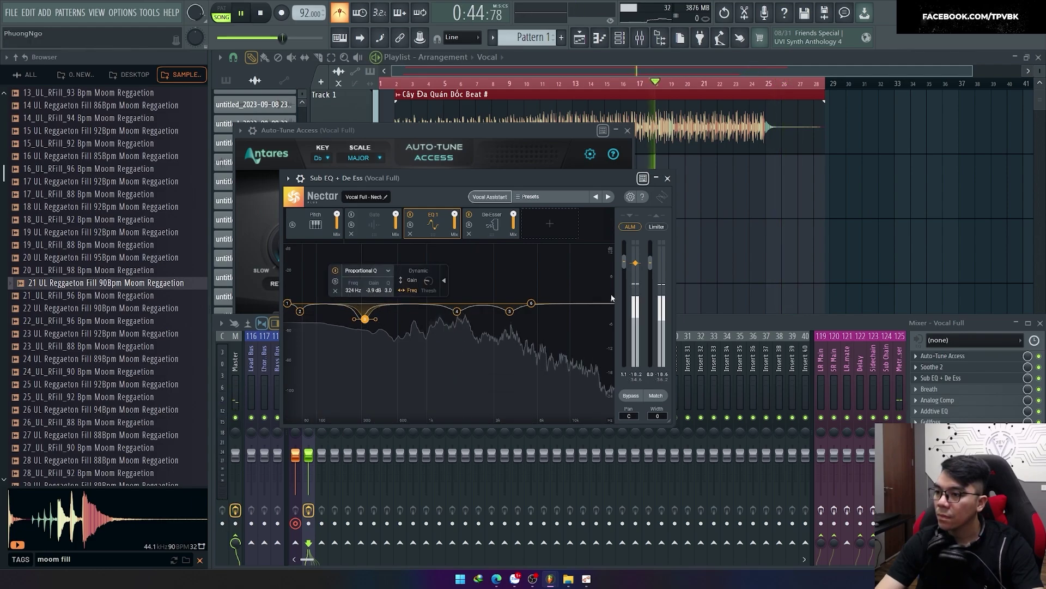
key(F12)
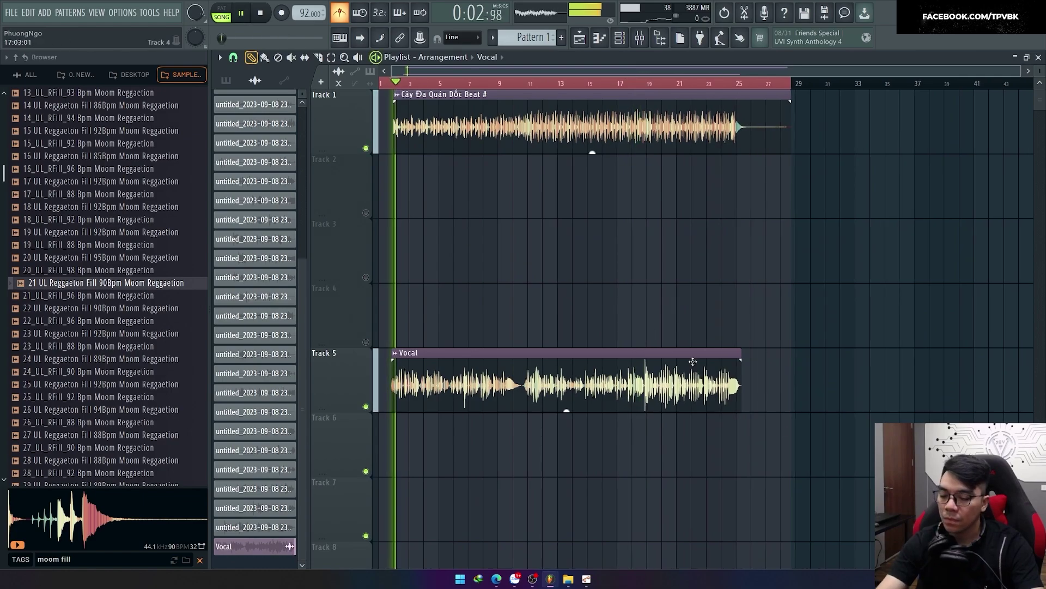
key(F9)
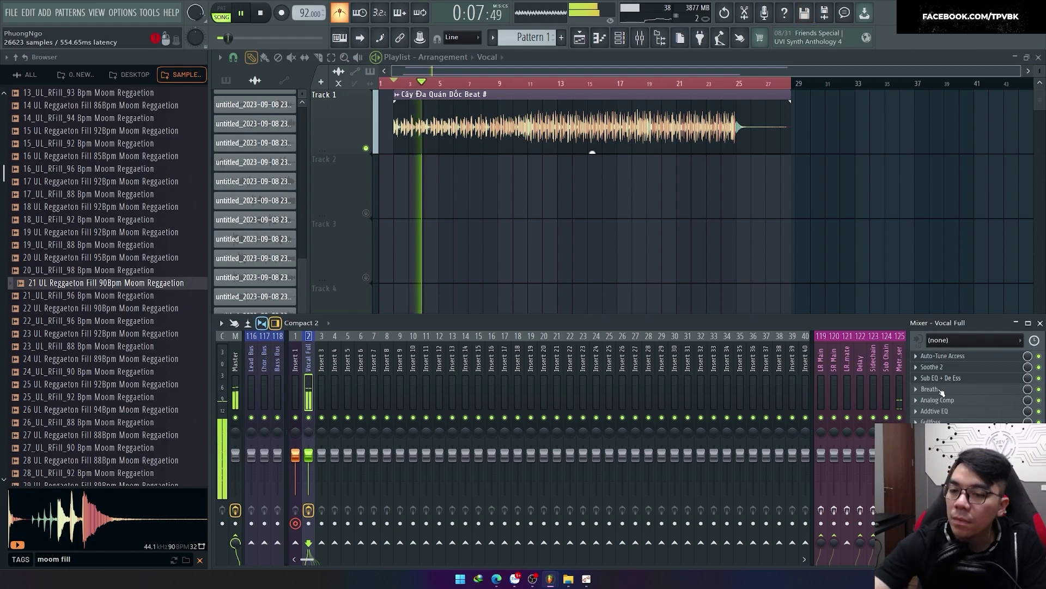
Open the Breath plugin and refine Nectar's EQ 1 band 3 to about 341 Hz, -4.5 dB and a Q of 1.2.
click(936, 389)
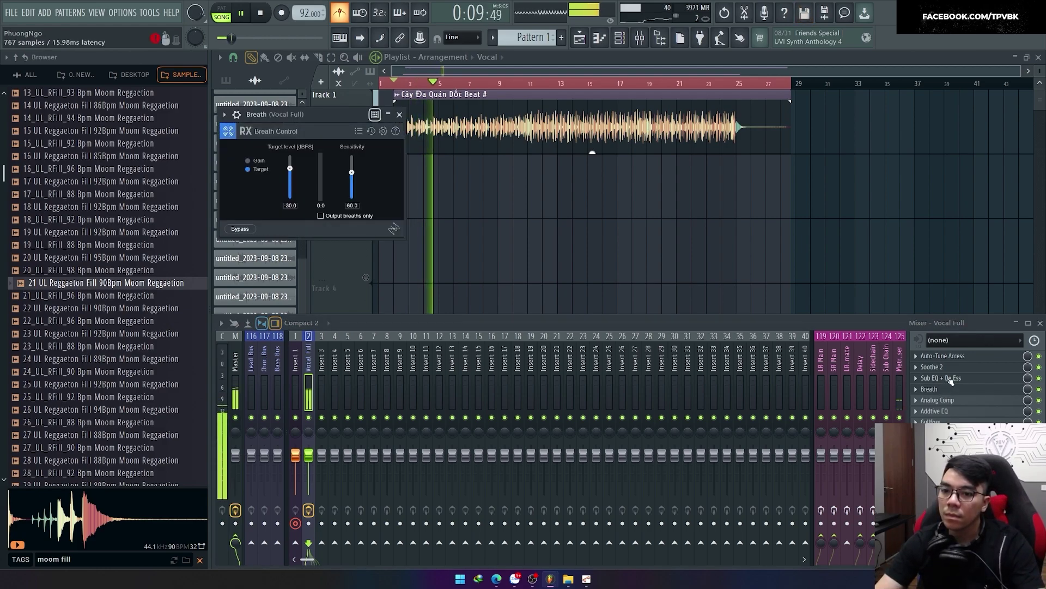
click(951, 380)
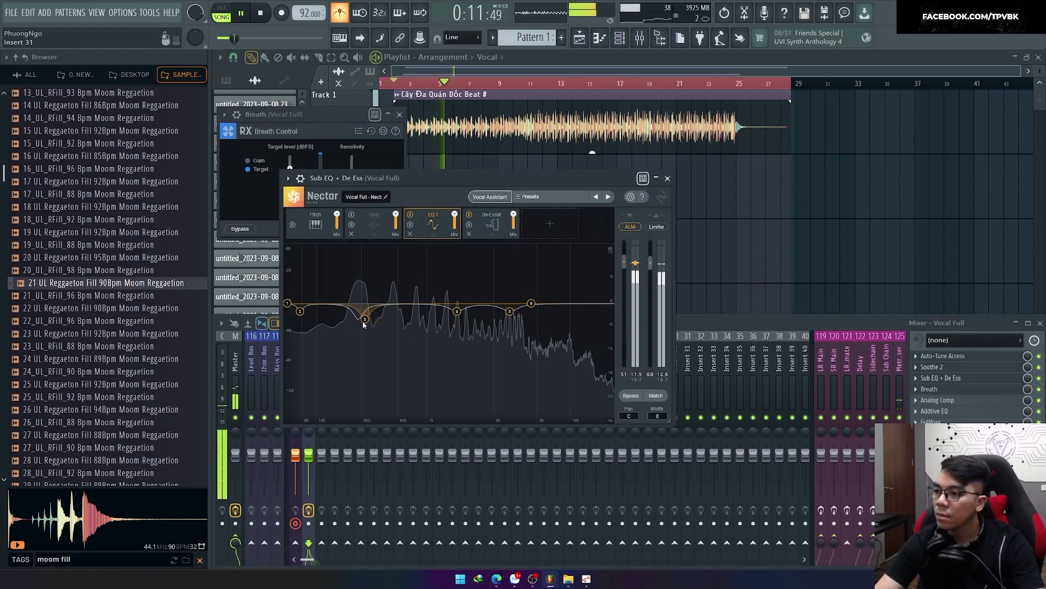
drag(363, 323, 366, 323)
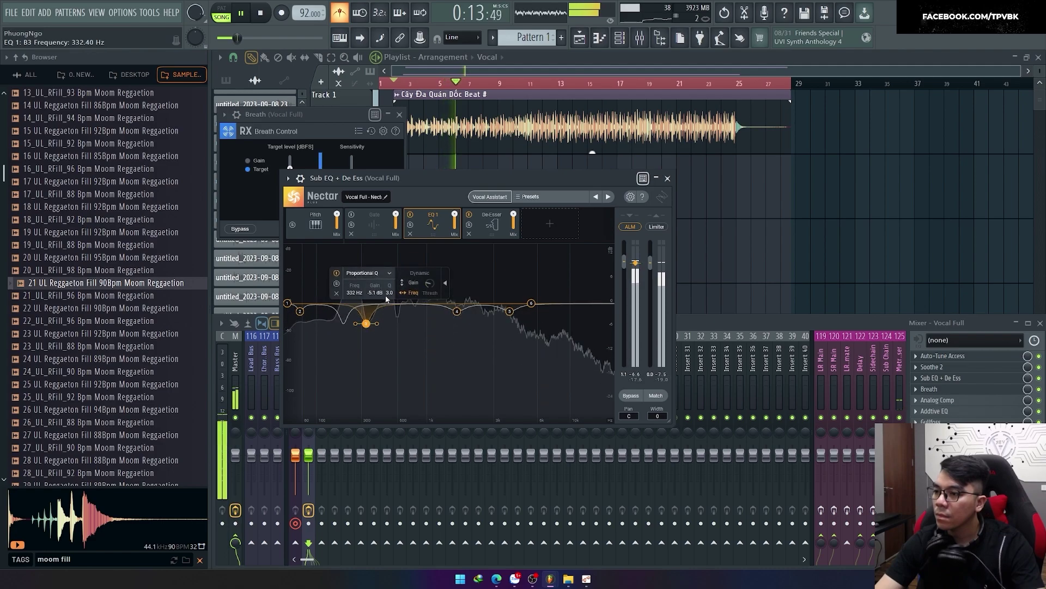
scroll(386, 298, down, 5)
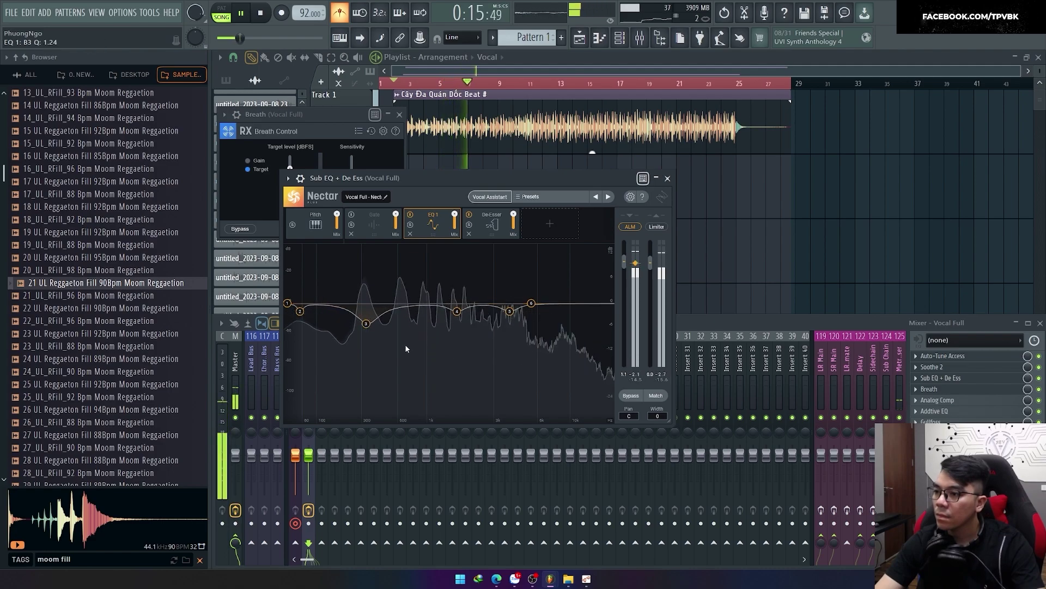
Check Analog Comp, and set the Additive EQ's low gain to 0.0 dB and high gain to 1.5 dB.
click(940, 401)
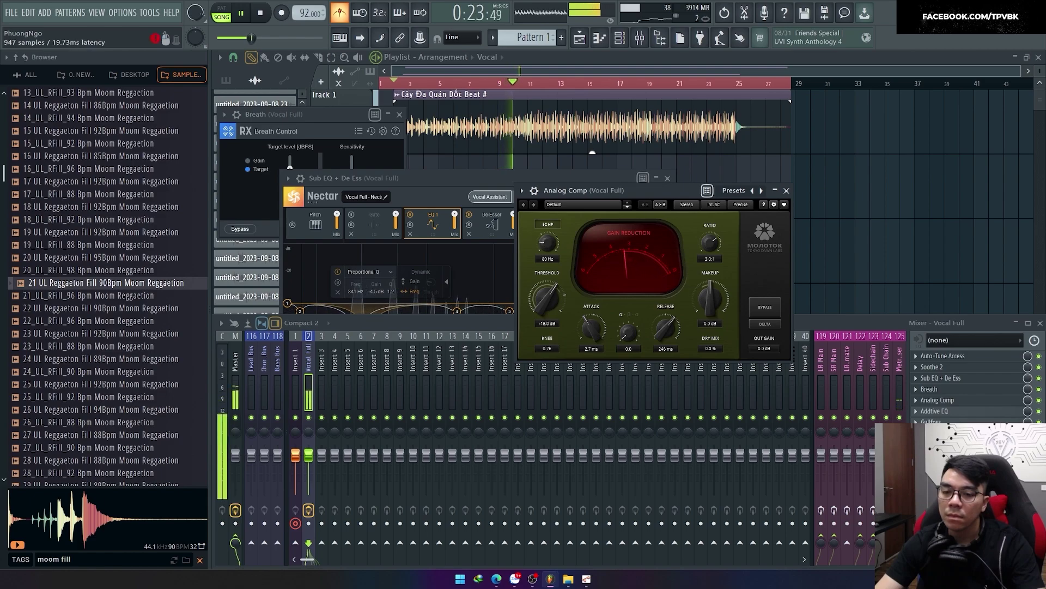
key(F9)
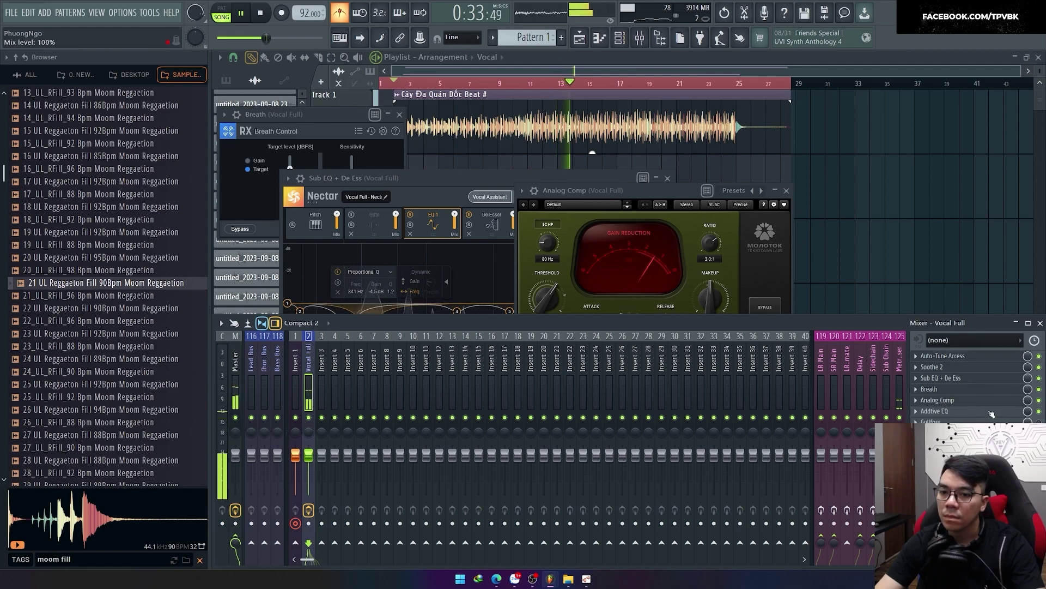
click(962, 412)
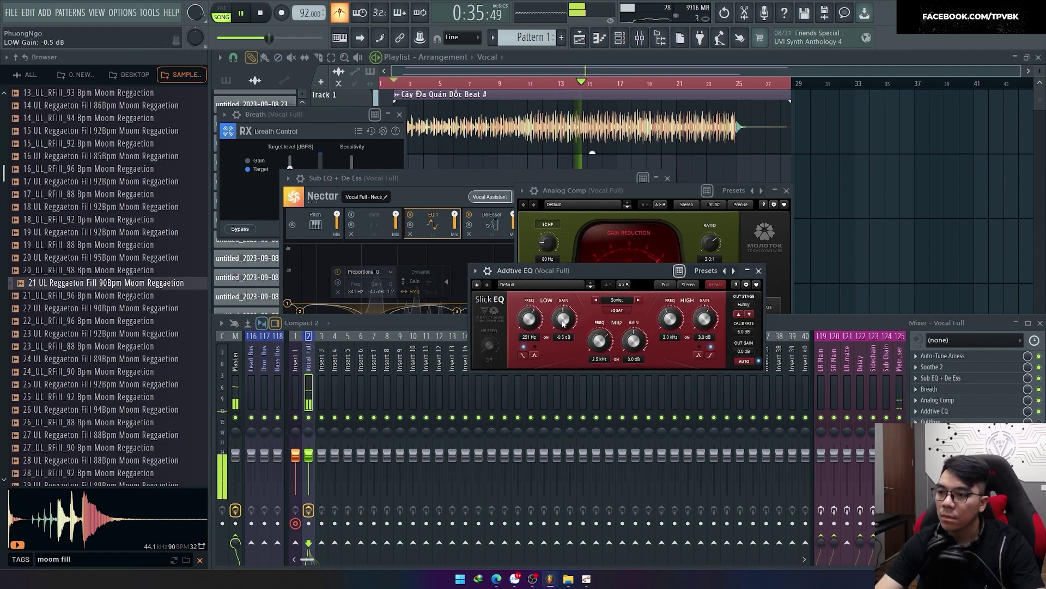
drag(563, 323, 564, 322)
drag(705, 317, 705, 319)
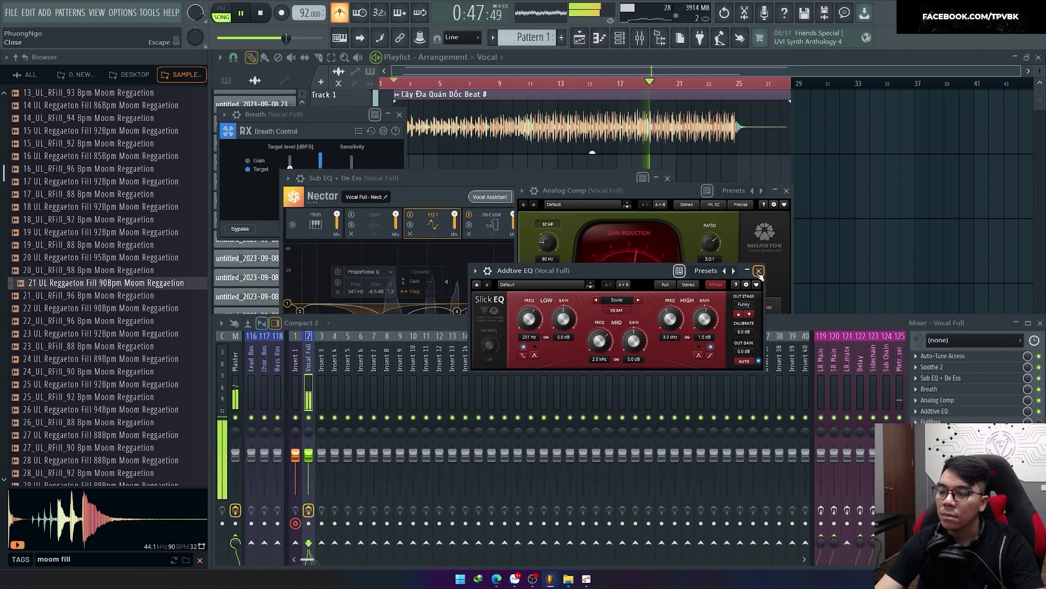
click(759, 271)
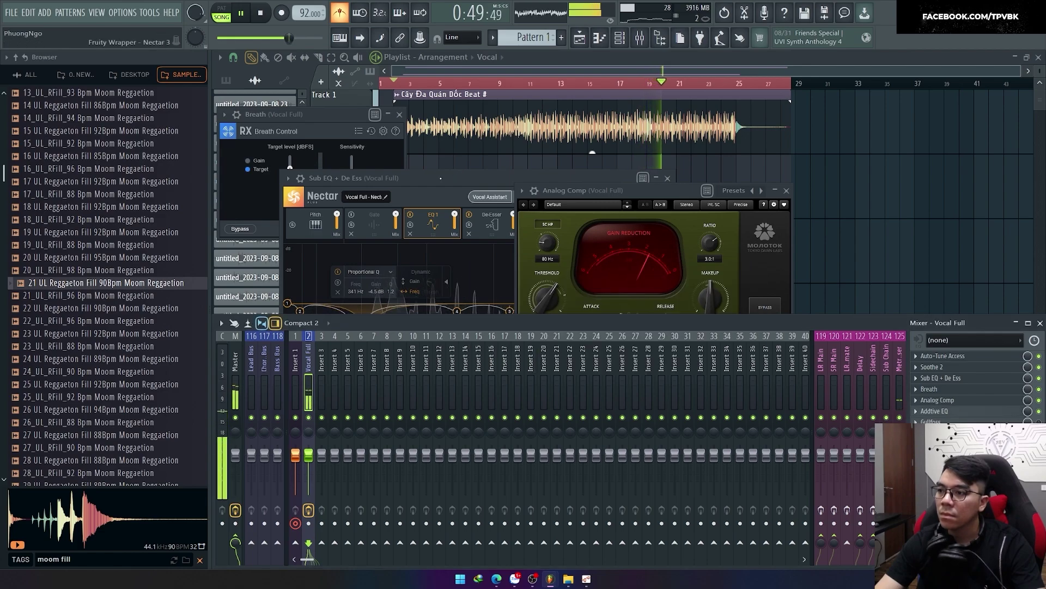
Add a Flat Highpass band at about 155 Hz with a steeper slope to Nectar's EQ 1, and close Nectar.
click(440, 178)
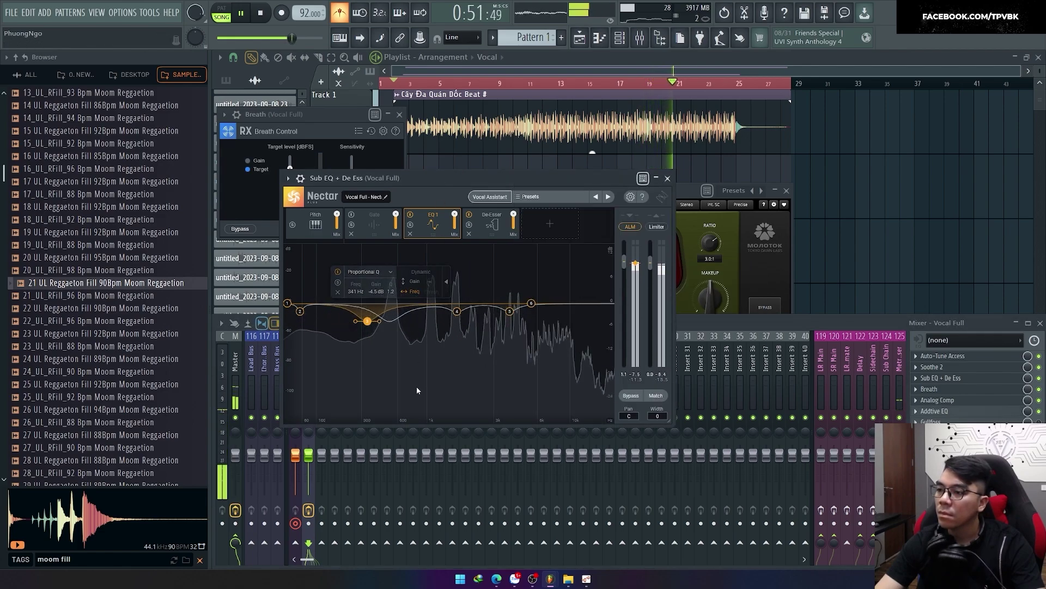
click(317, 303)
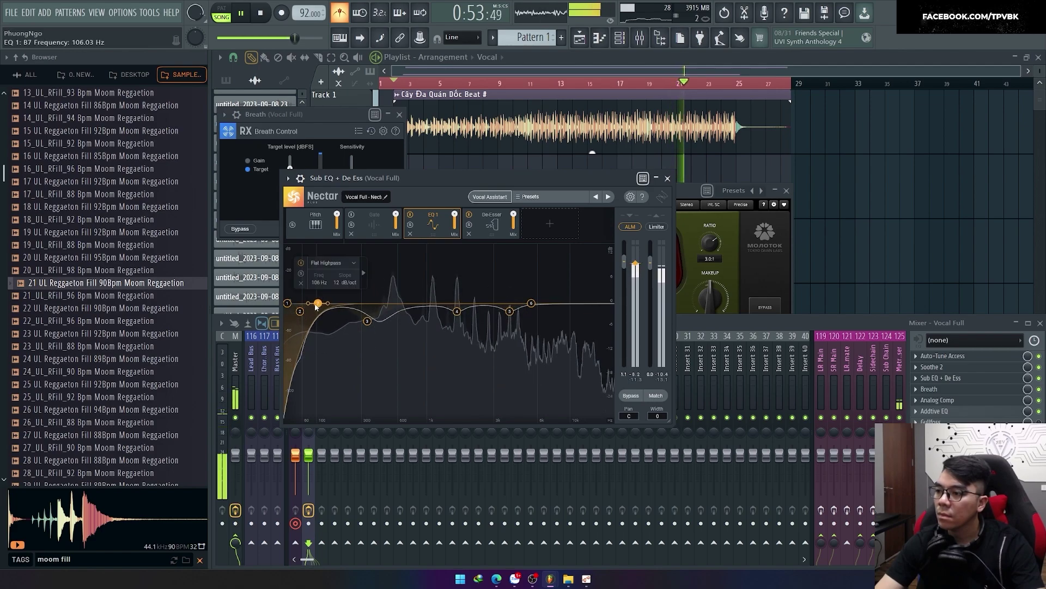
mouse_move(318, 303)
mouse_down()
mouse_move(338, 306)
mouse_move(299, 304)
mouse_move(332, 304)
mouse_up()
scroll(338, 283, up, 4)
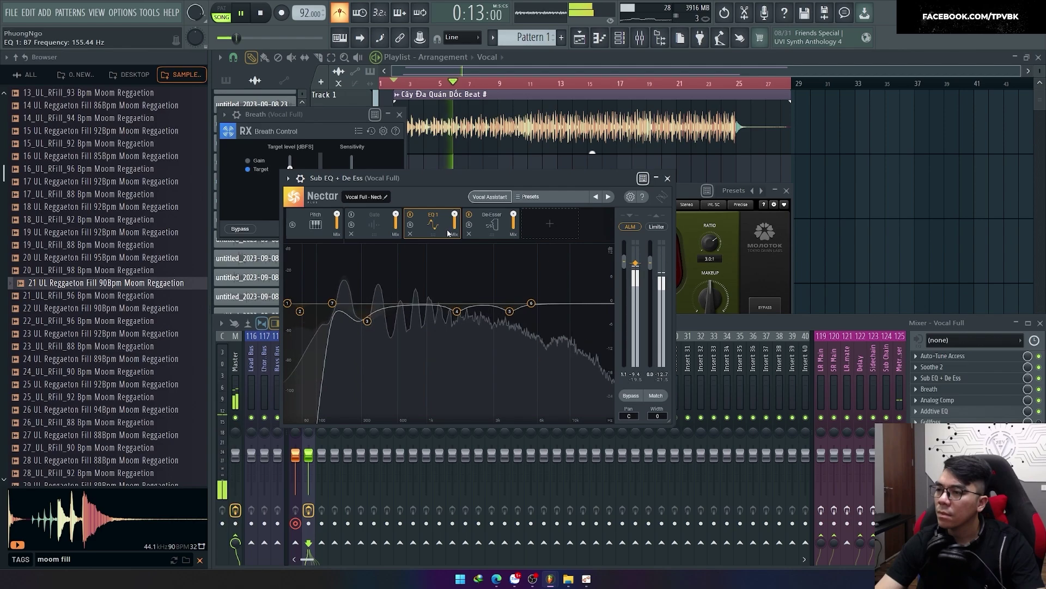
click(332, 171)
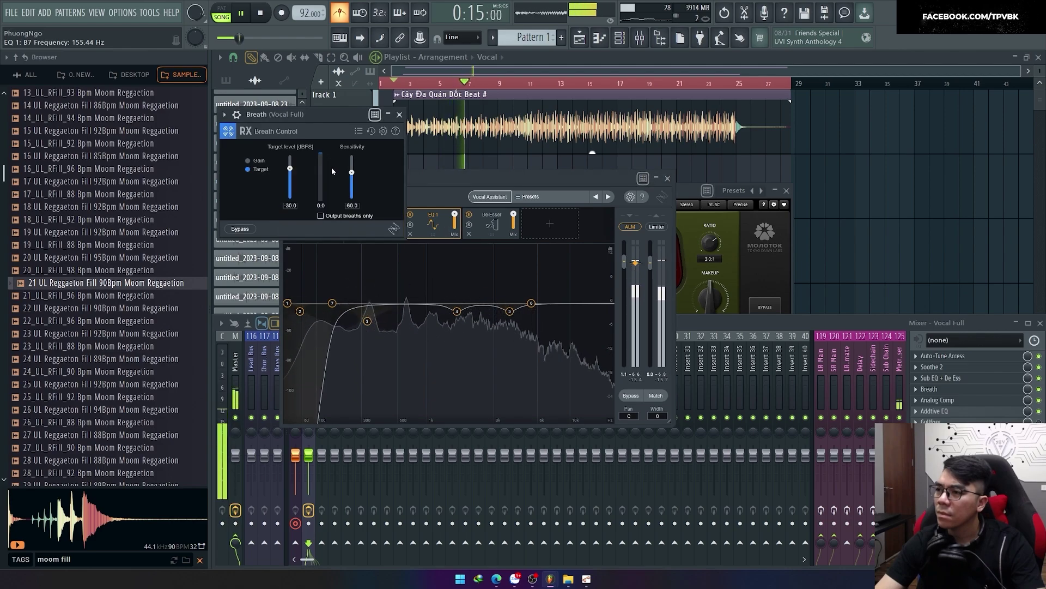
click(668, 178)
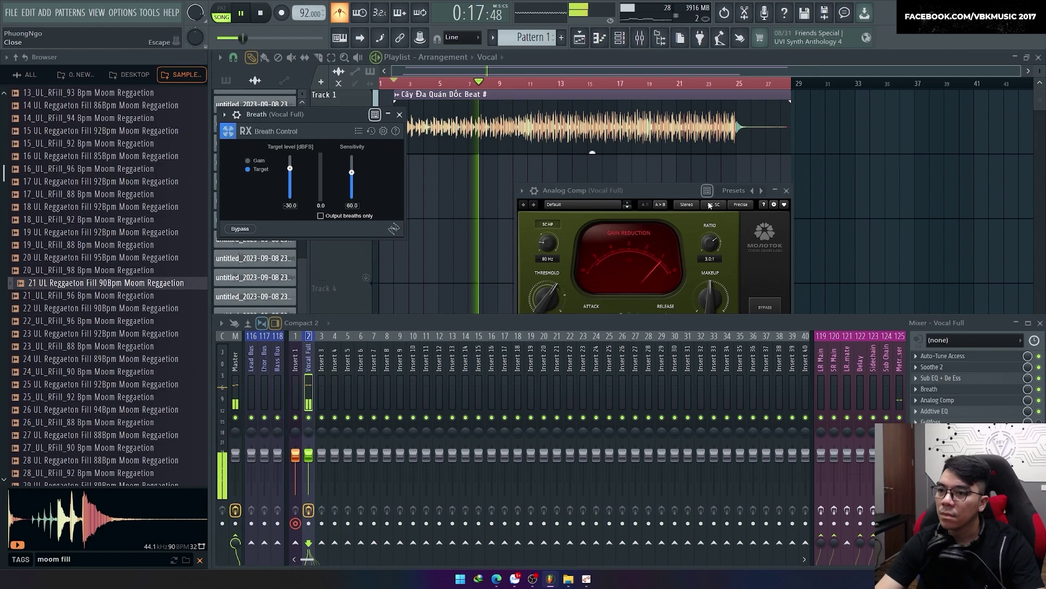
Close Analog Comp and look over the full beat and vocal clips in the playlist, then return to the mixer.
click(787, 191)
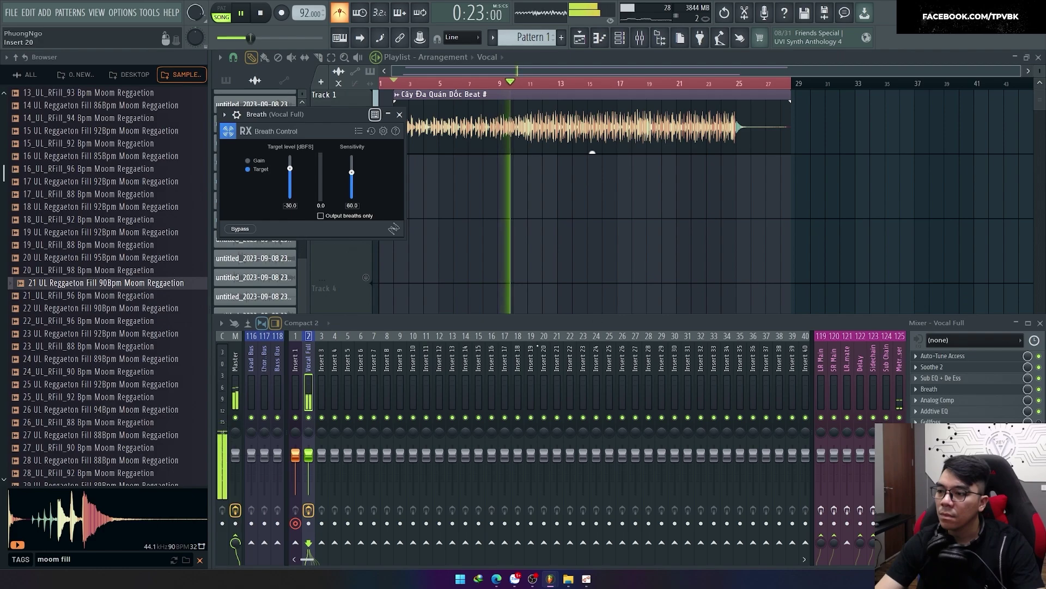
key(F9)
drag(546, 355, 547, 161)
scroll(418, 275, up, 2)
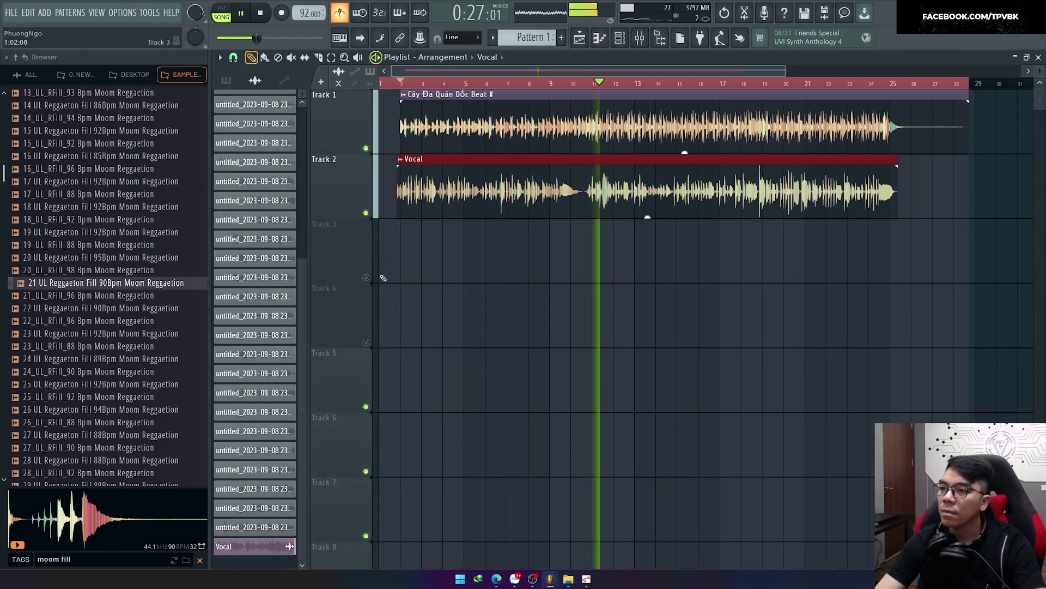
scroll(579, 271, down, 3)
key(F9)
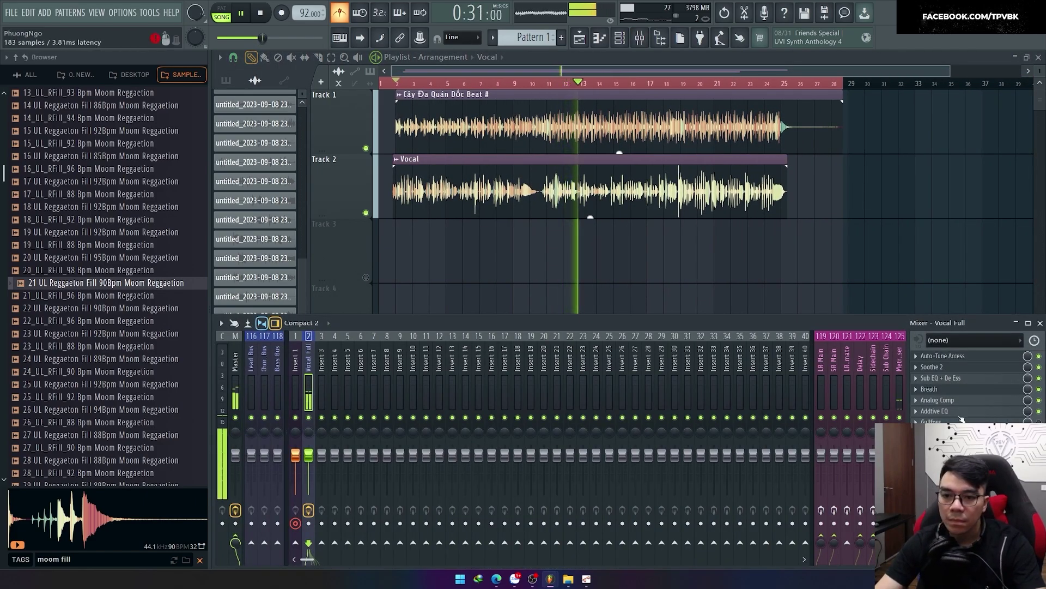
Check Soothe 2, Auto-Tune Access, Nectar's De-esser and Analog Comp on the Vocal Full track during playback.
click(940, 367)
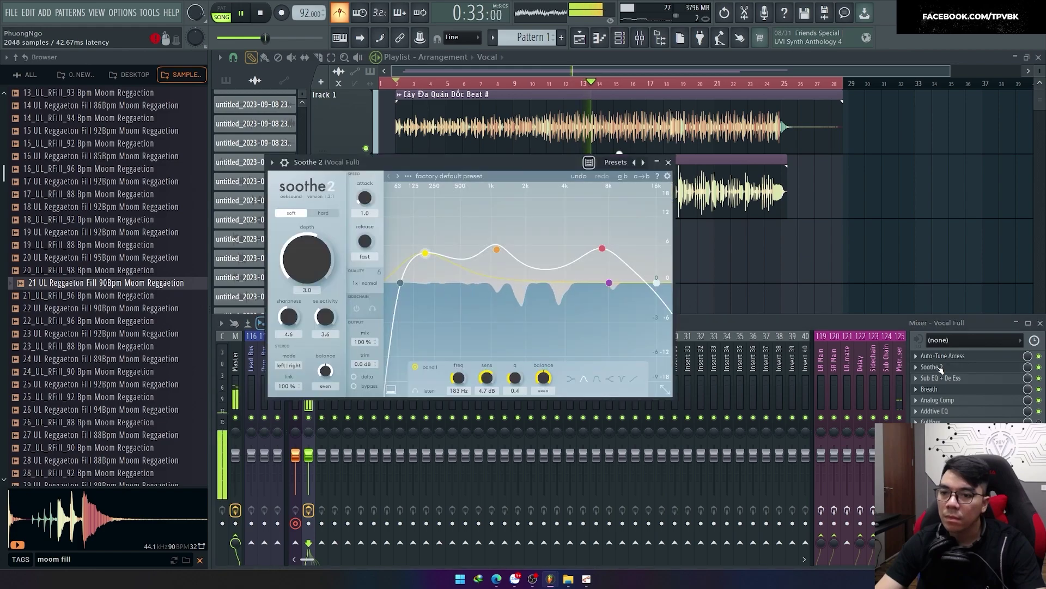
click(957, 356)
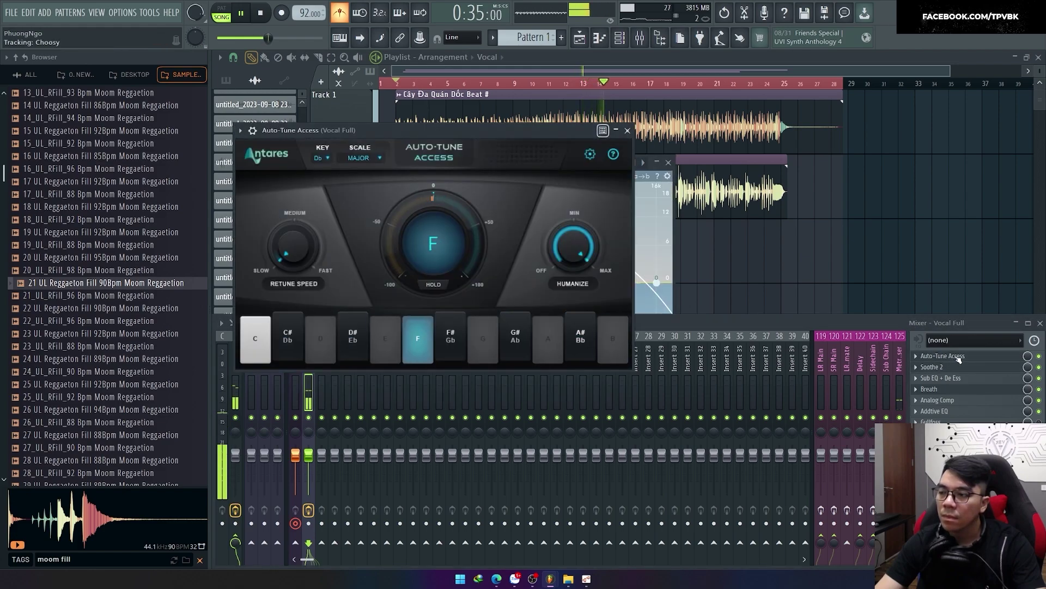
click(947, 378)
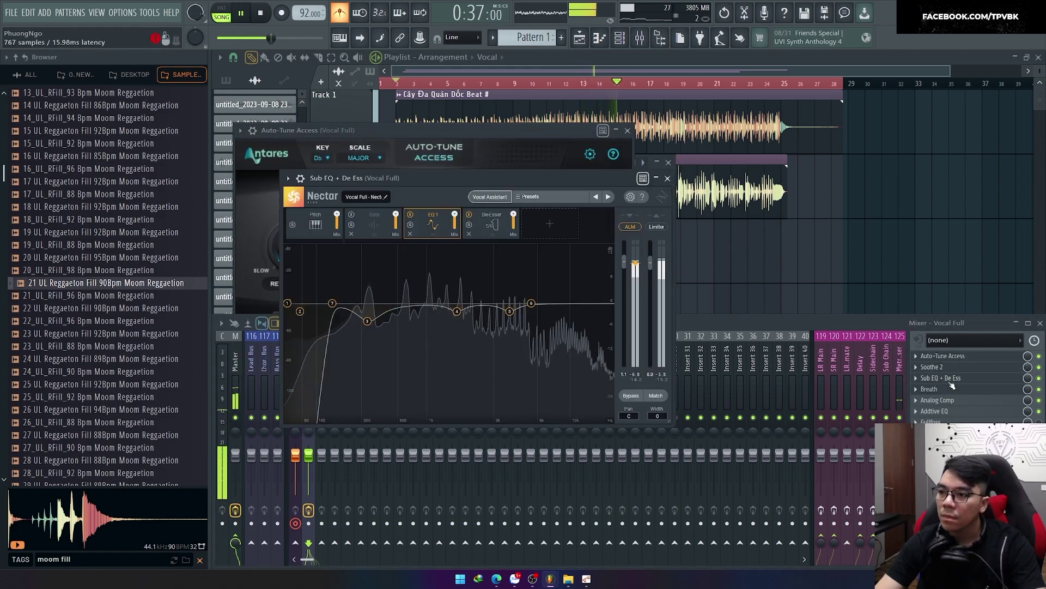
click(491, 229)
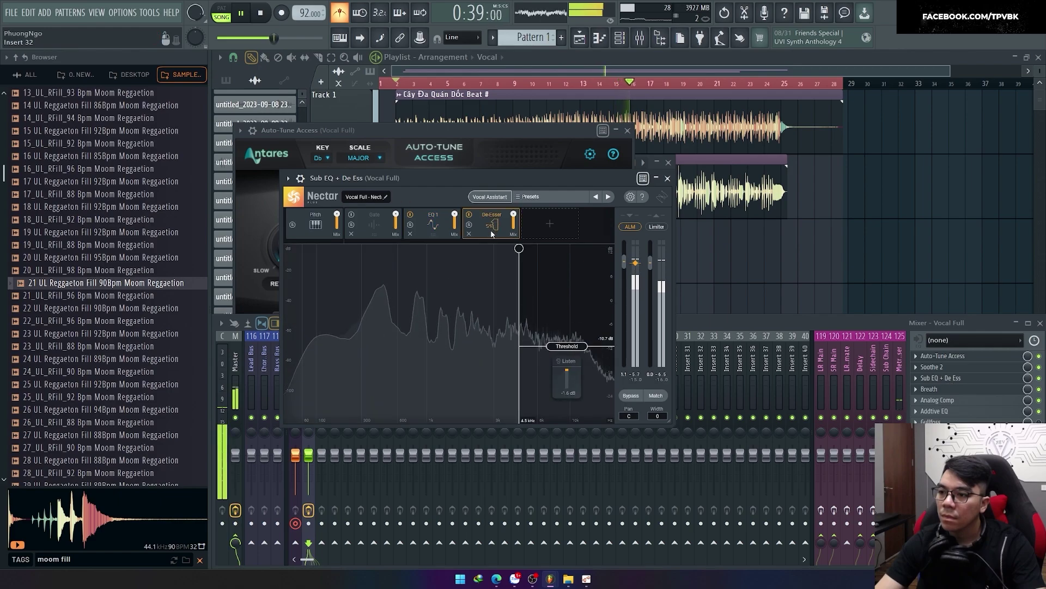
click(938, 401)
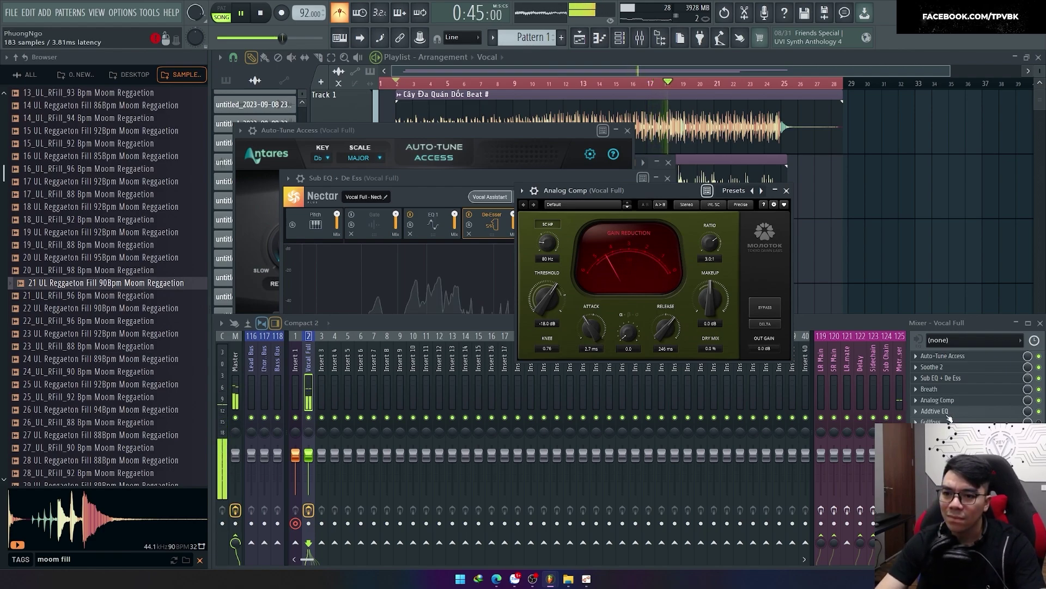
Try the Deep output stage in the Additive EQ, settle on Mellow, and close the plugin.
click(947, 412)
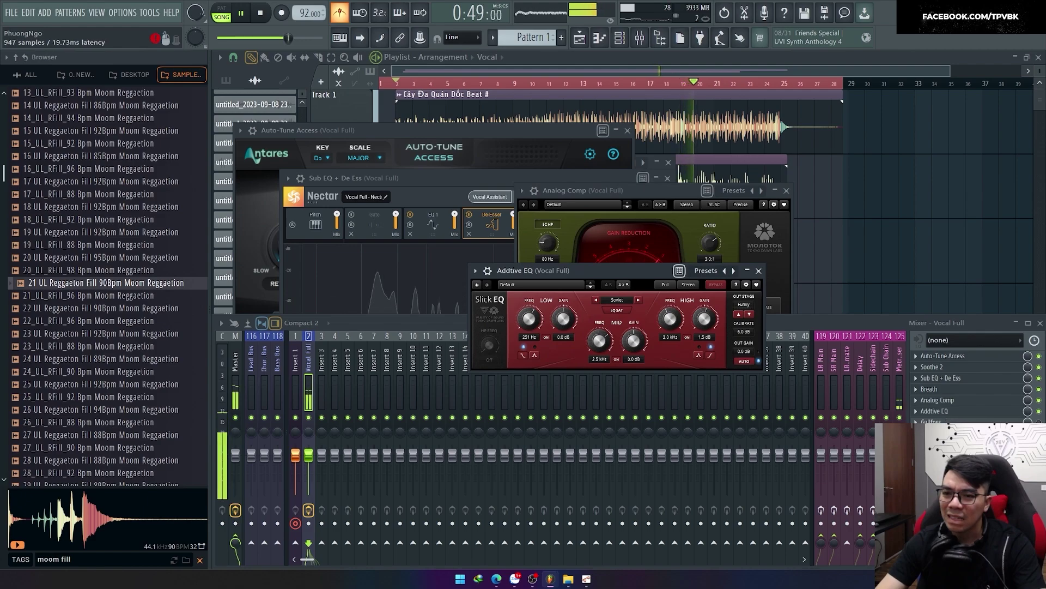
click(309, 510)
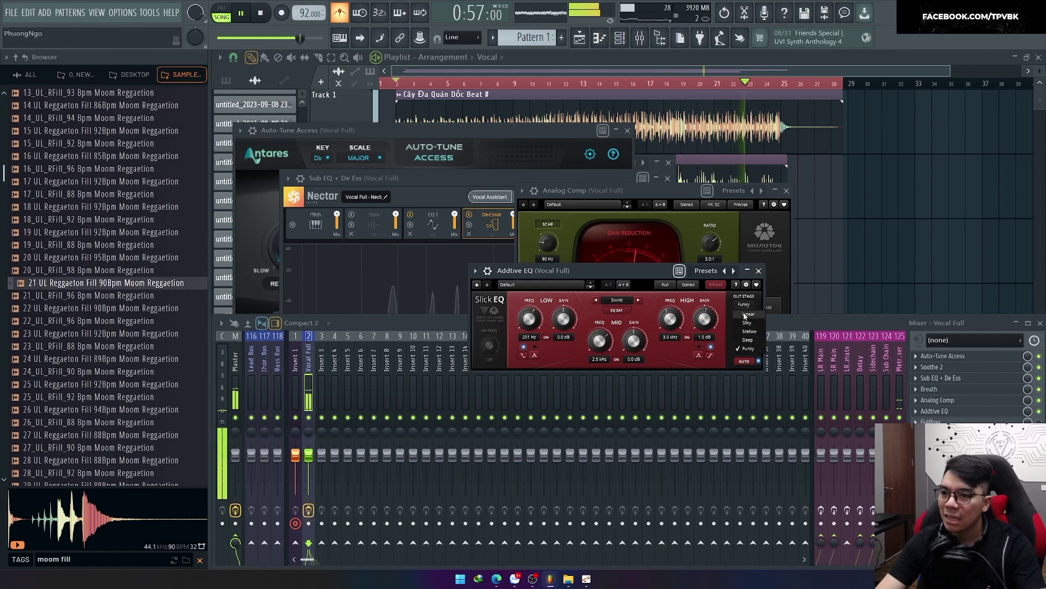
click(748, 340)
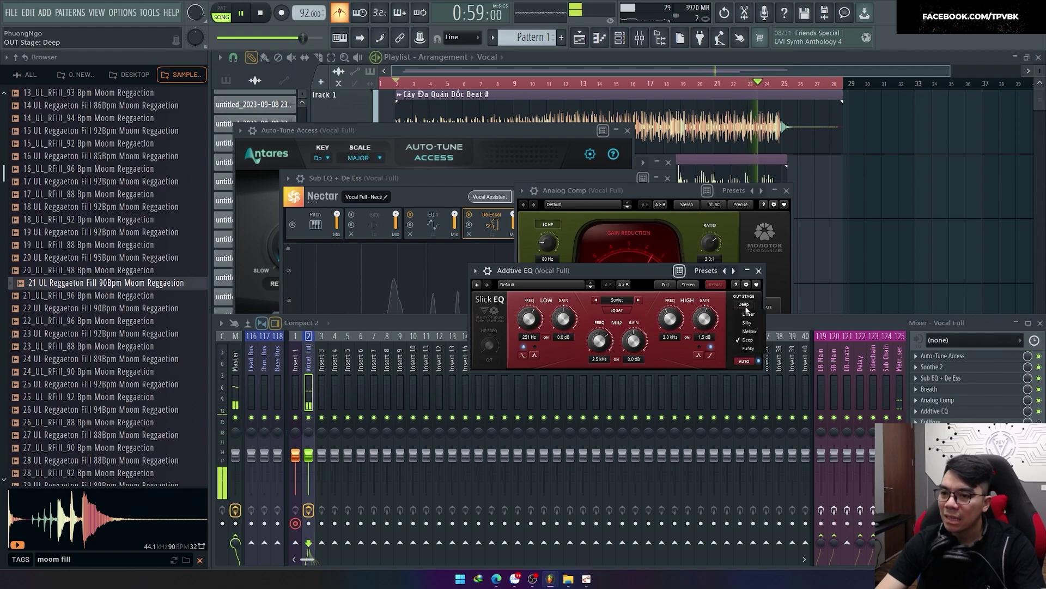
click(749, 331)
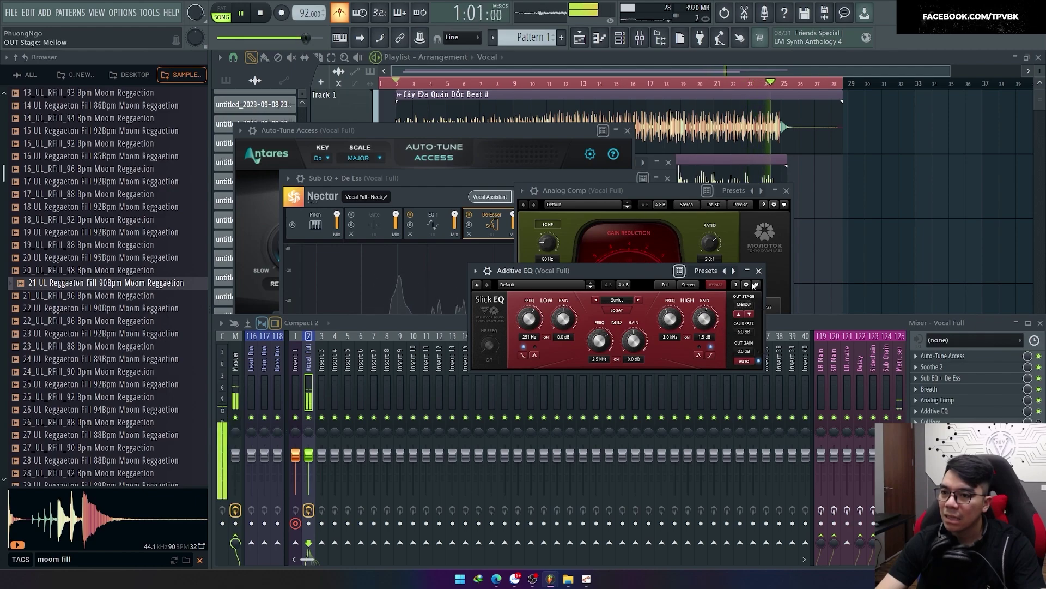
click(758, 271)
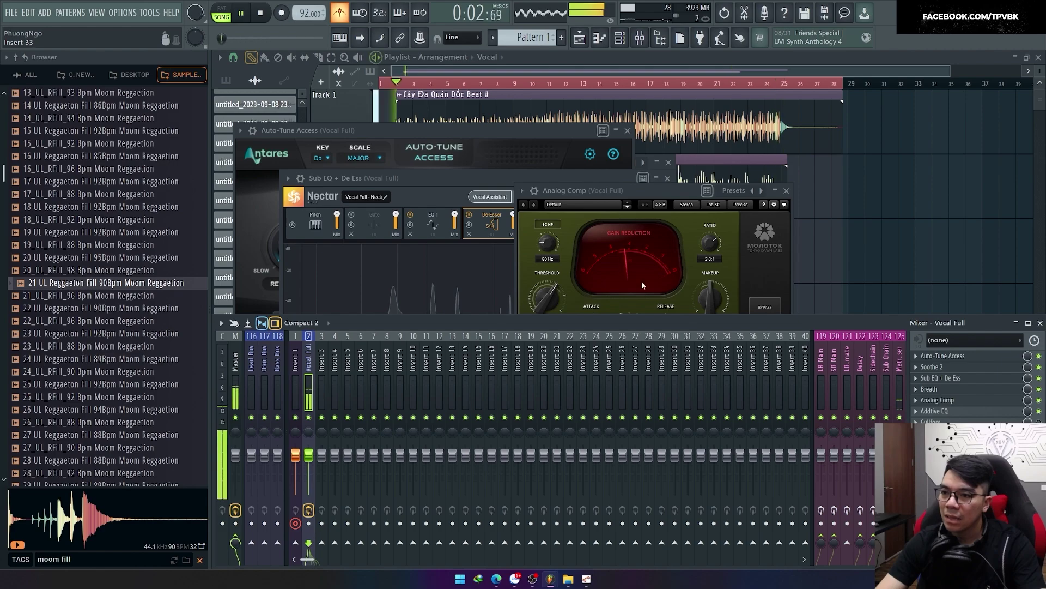
Set Gullfoss on the Vocal Full track to 18% Recover and 16% Tame, and close it.
click(671, 264)
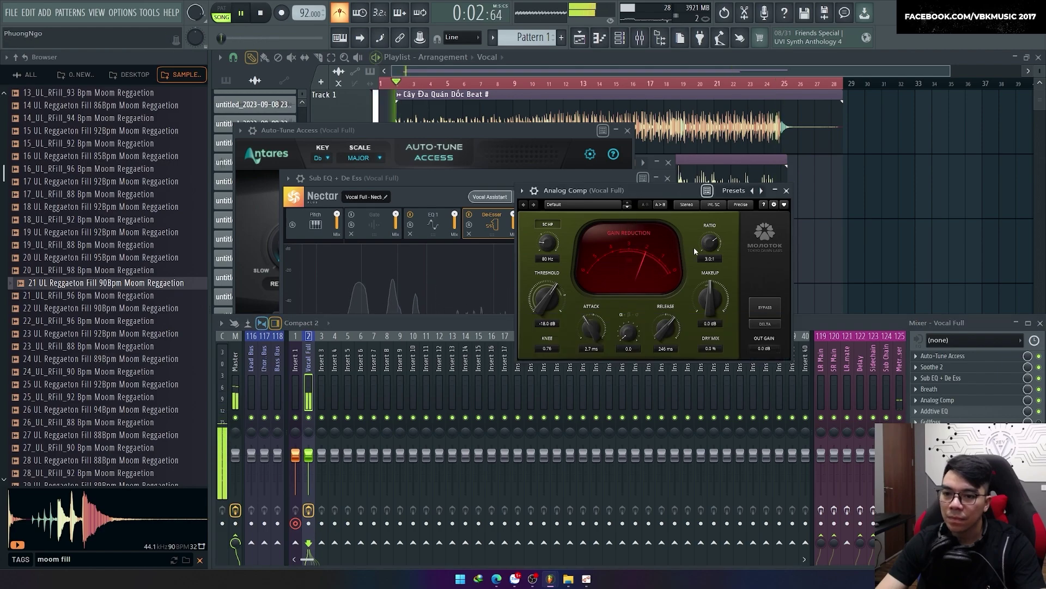
click(932, 421)
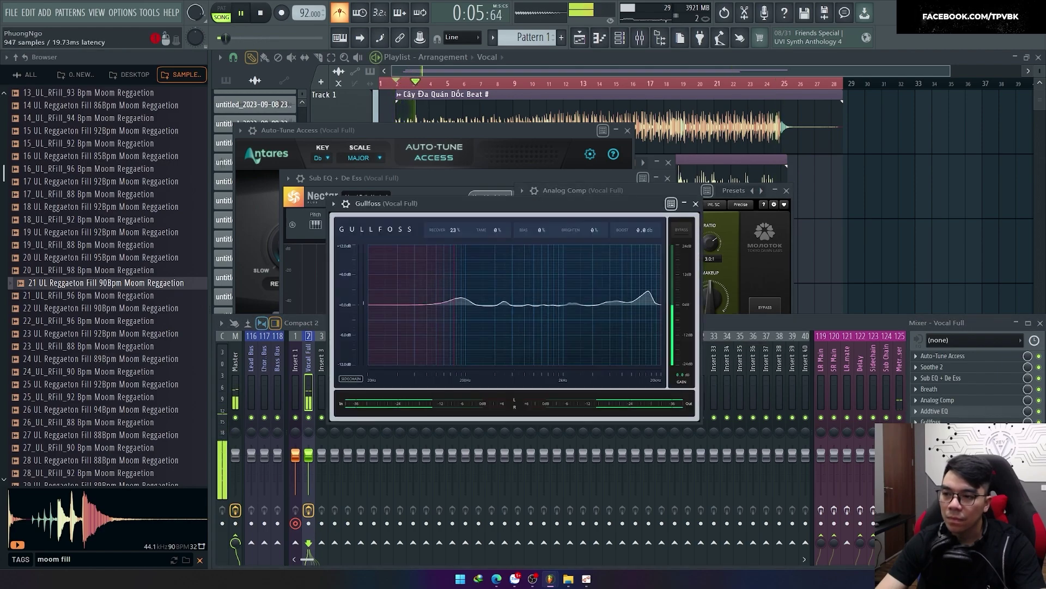
drag(491, 231, 521, 187)
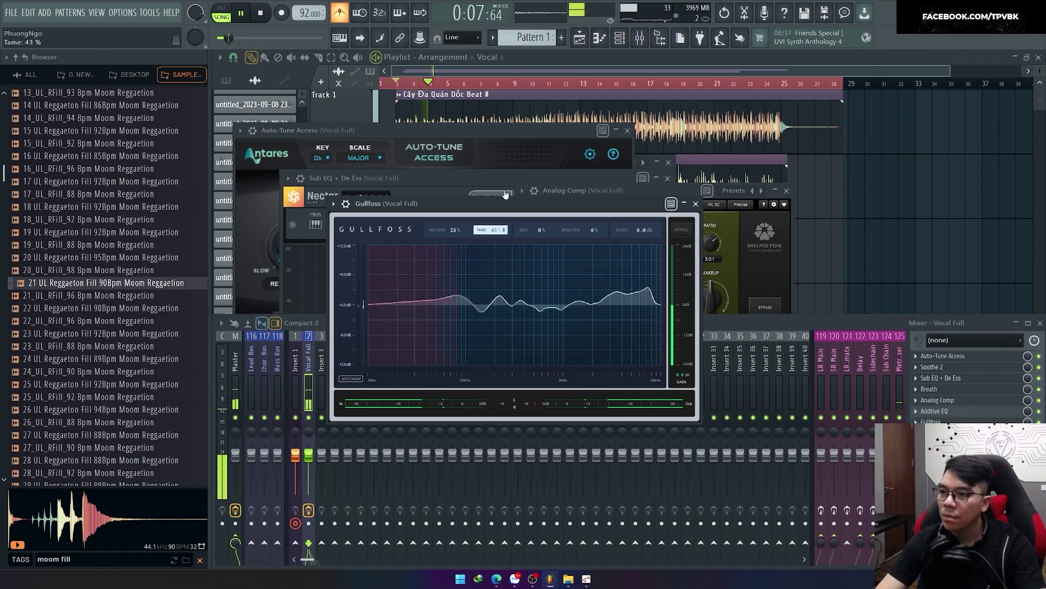
drag(494, 229, 458, 232)
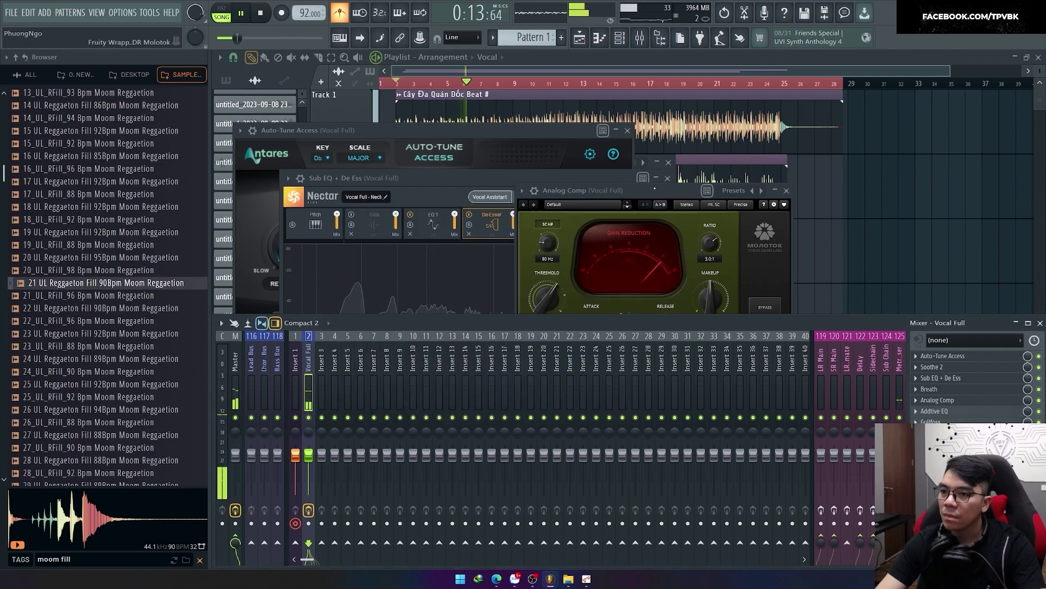
click(695, 203)
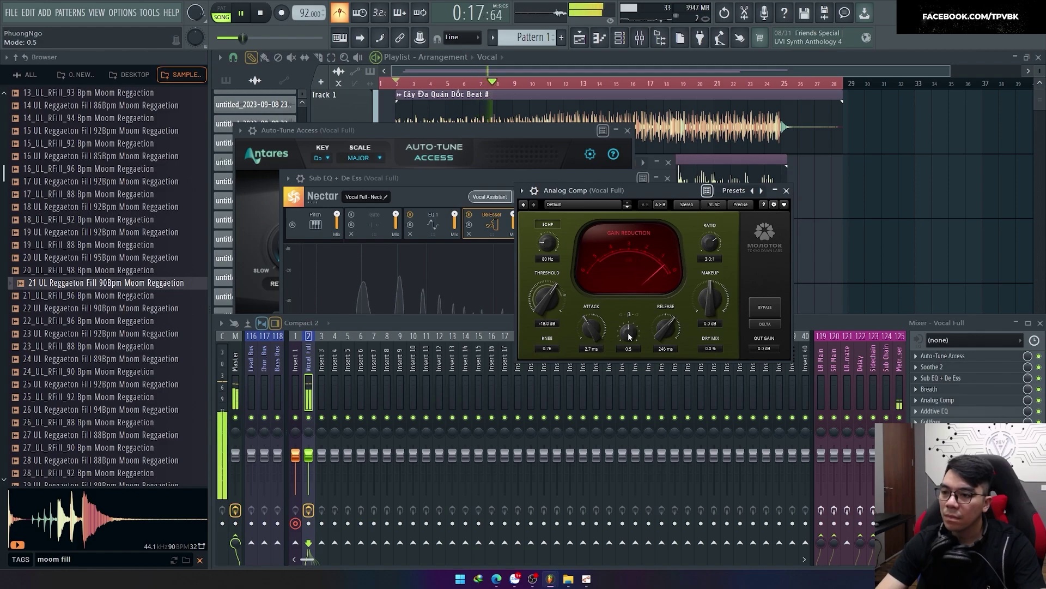
Set Analog Comp's mode knob to 0.4, and check the Gullfoss and Add Sustant plugins.
drag(629, 336, 630, 342)
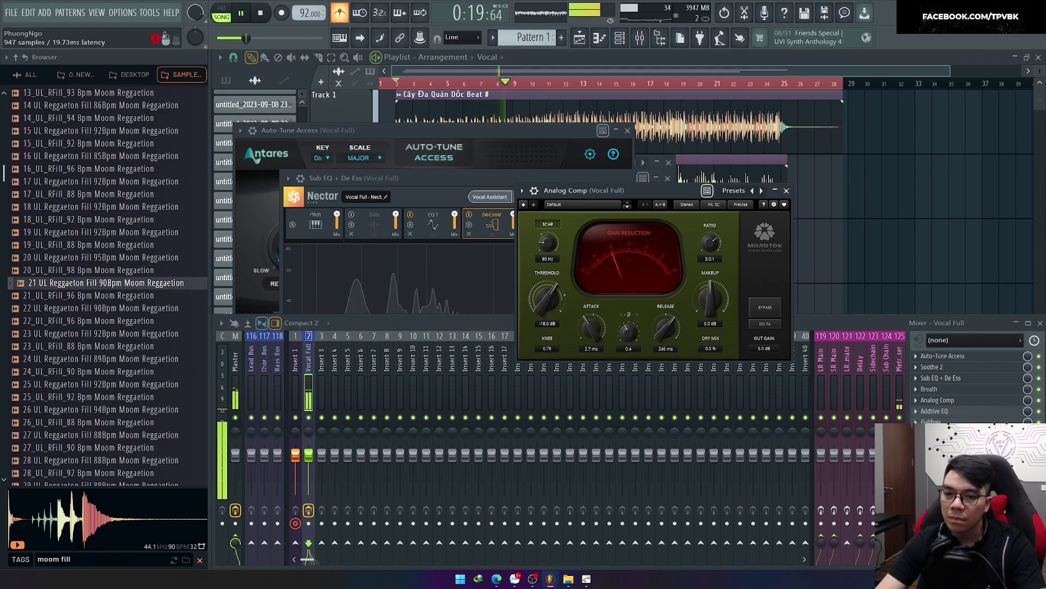
click(931, 421)
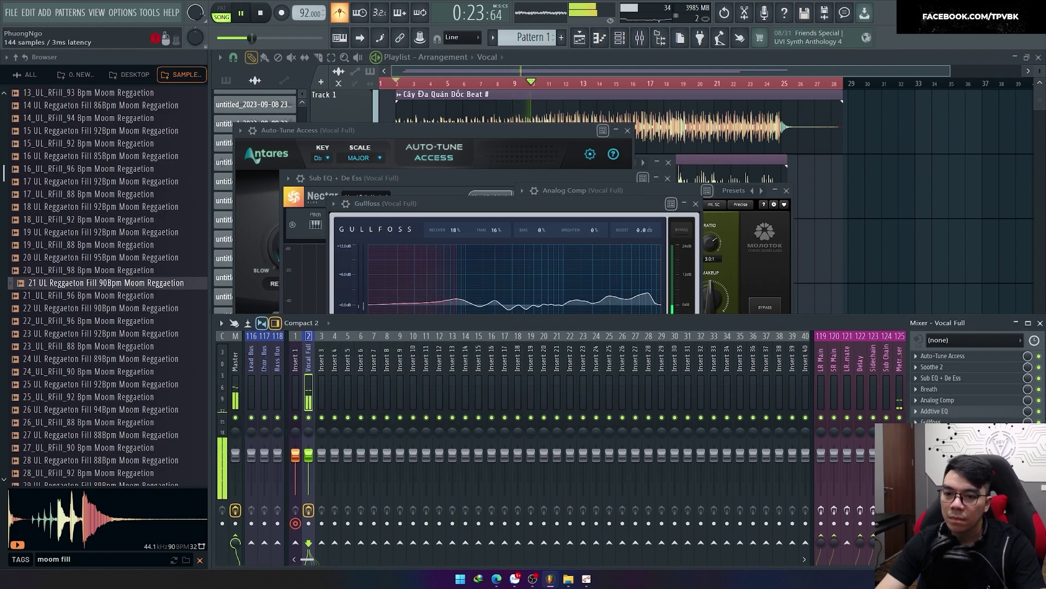
click(930, 433)
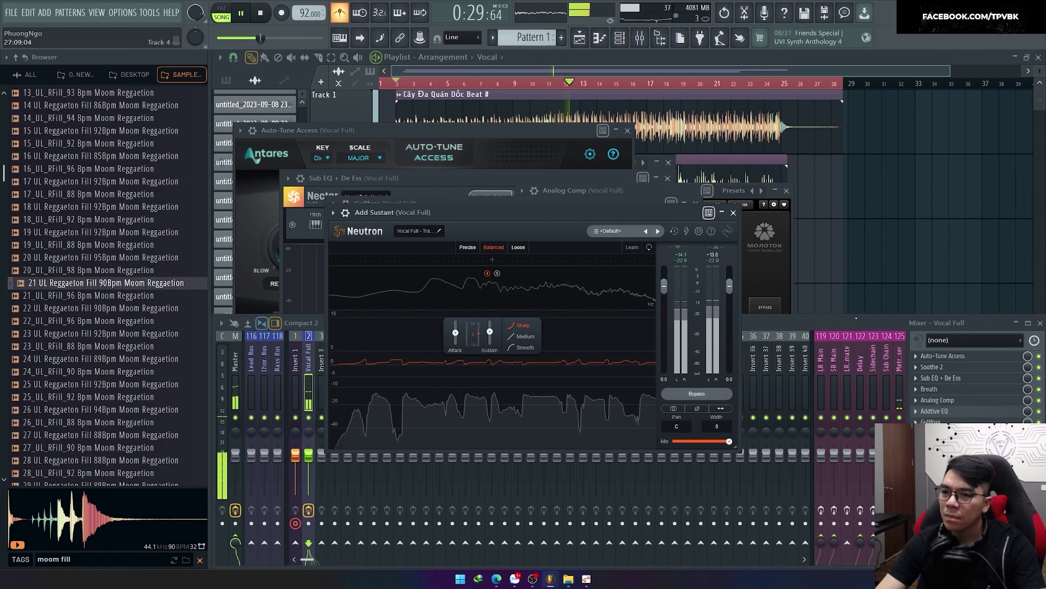
key(F9)
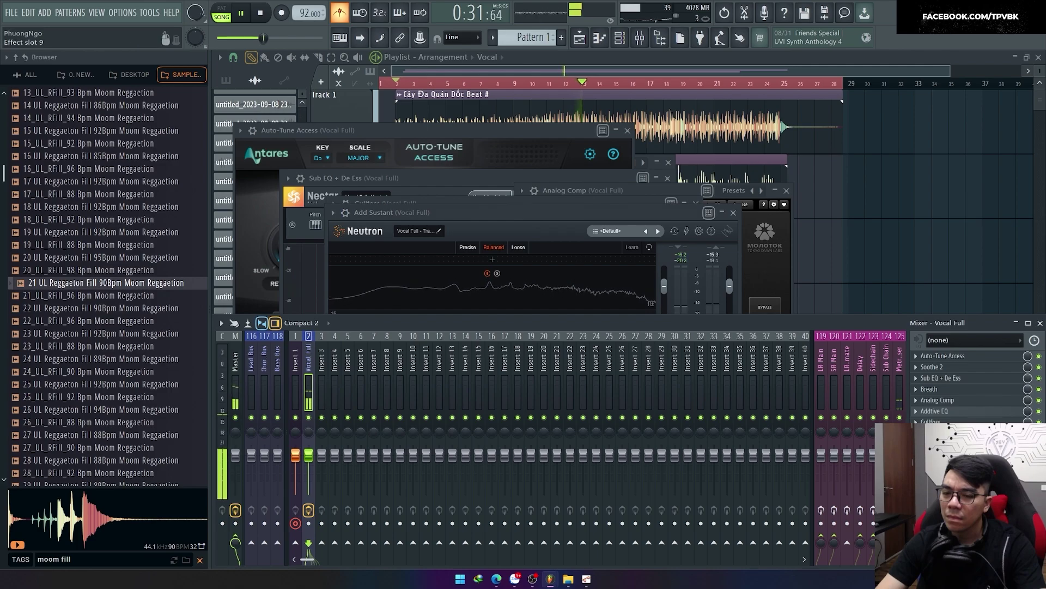
Raise the Tape saturation amount in the Saturation Nectar plugin to about 40%.
click(948, 443)
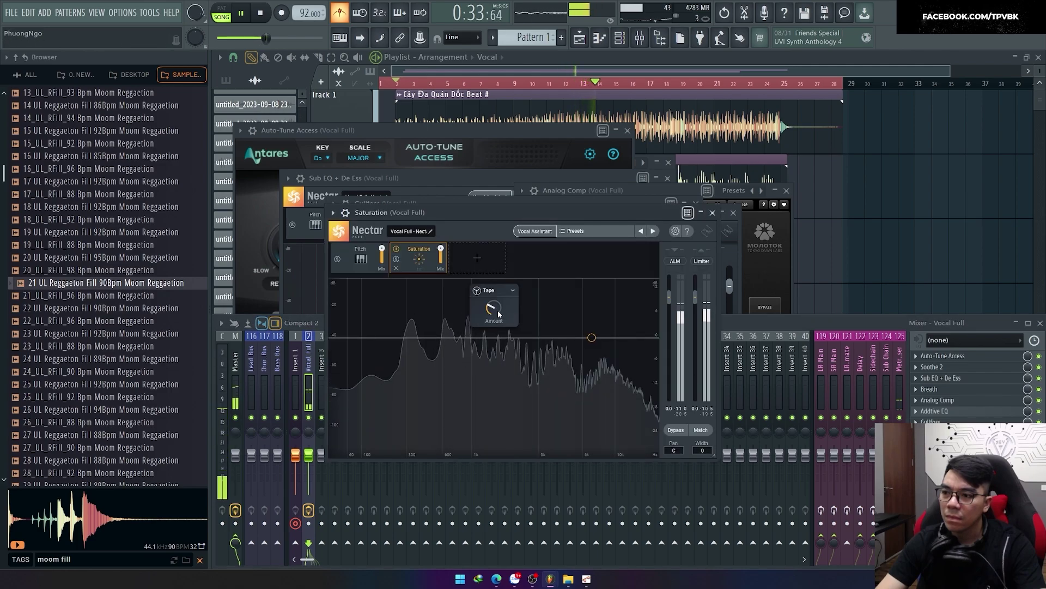
scroll(498, 310, up, 3)
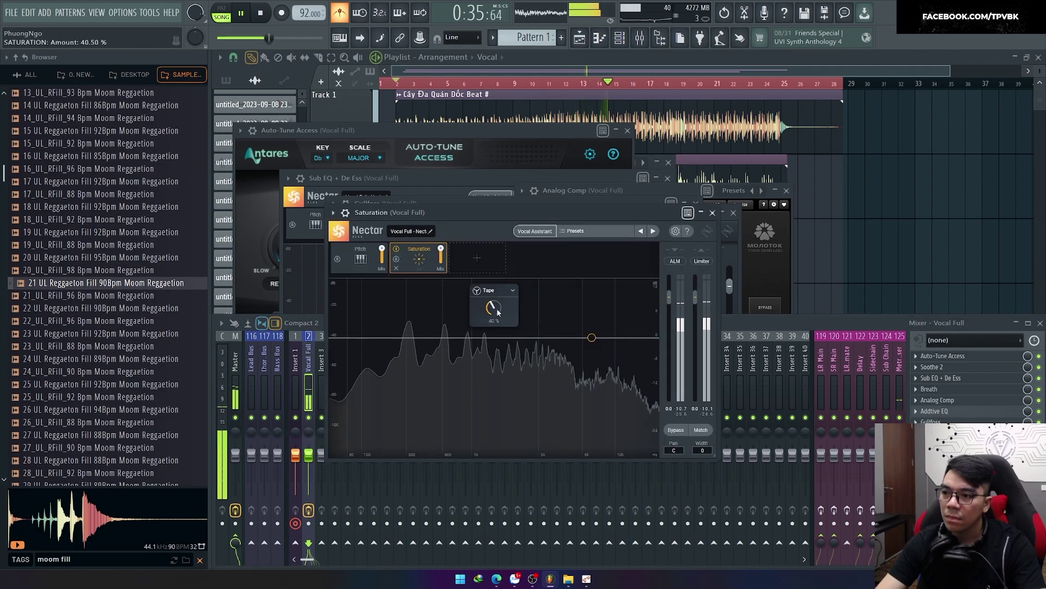
key(F9)
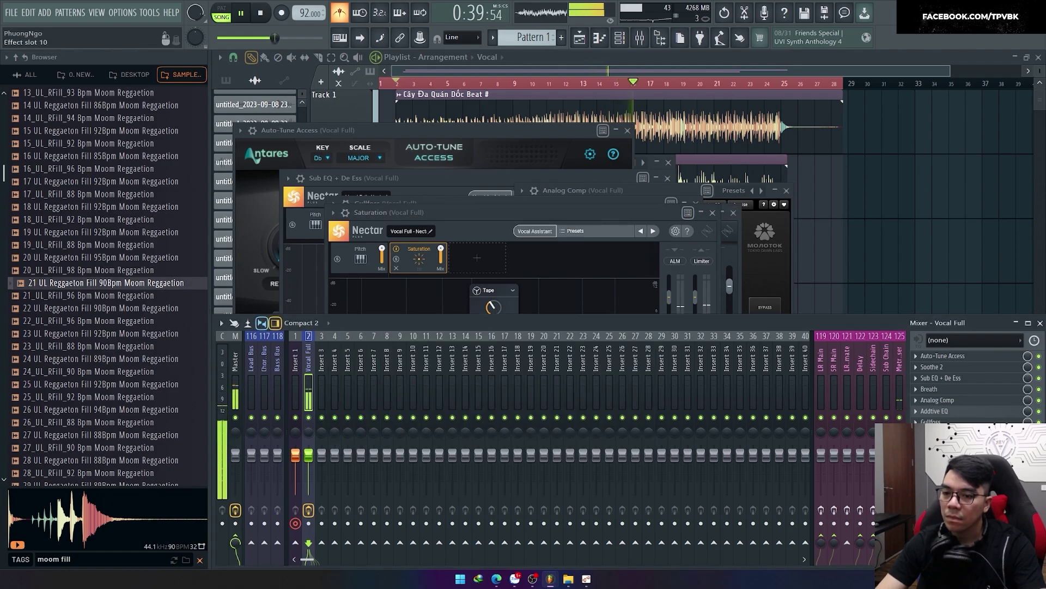
Adjust High Air in the Air Saturation plugin to about 5%, and close the plugin.
click(937, 455)
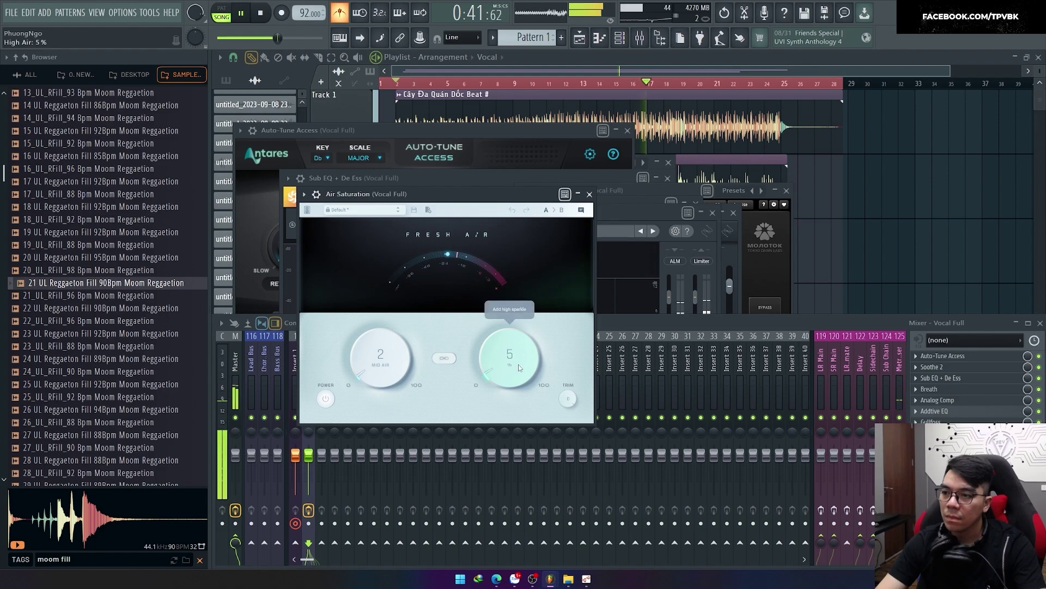
scroll(518, 365, down, 3)
click(587, 194)
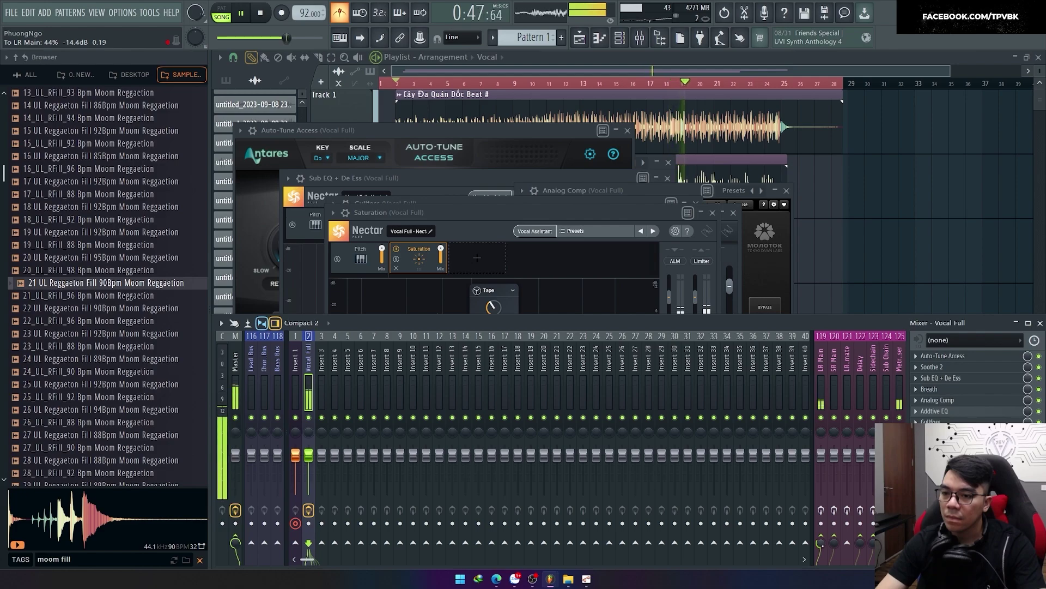
Close all open plugin windows and replay the song from the start.
click(342, 393)
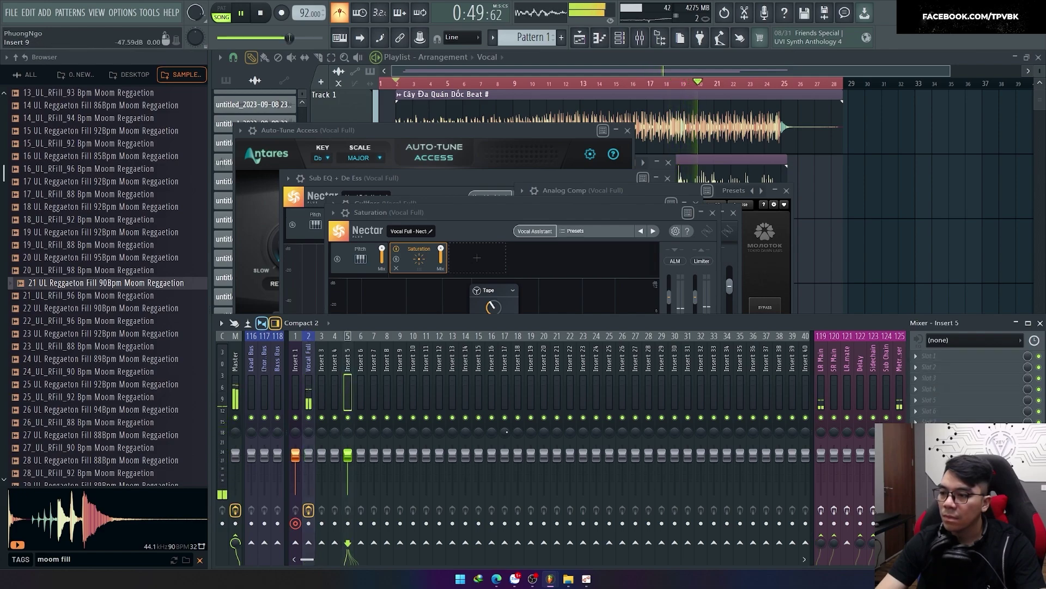
click(637, 391)
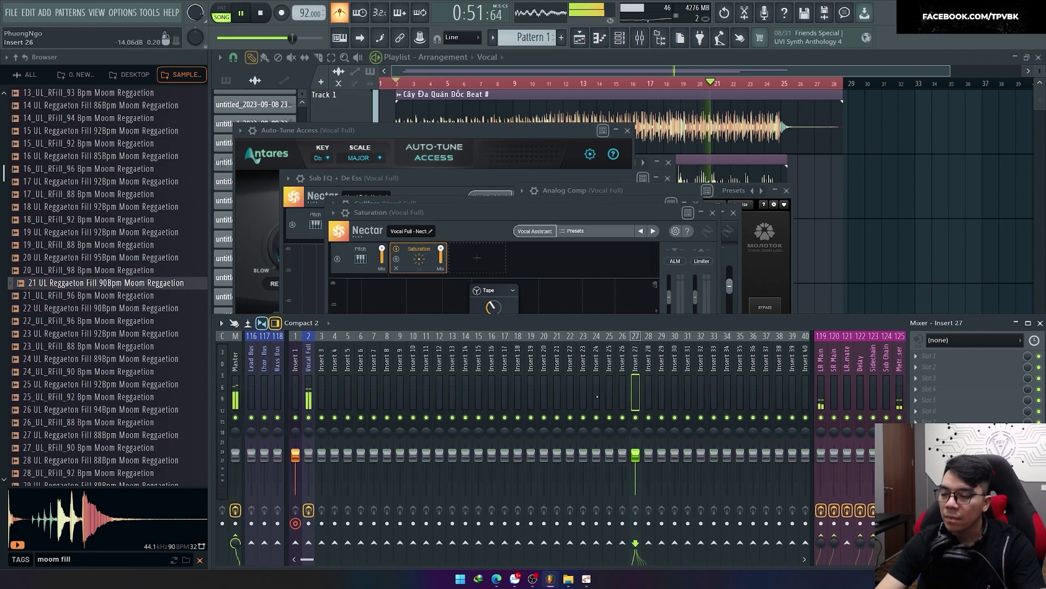
key(F12)
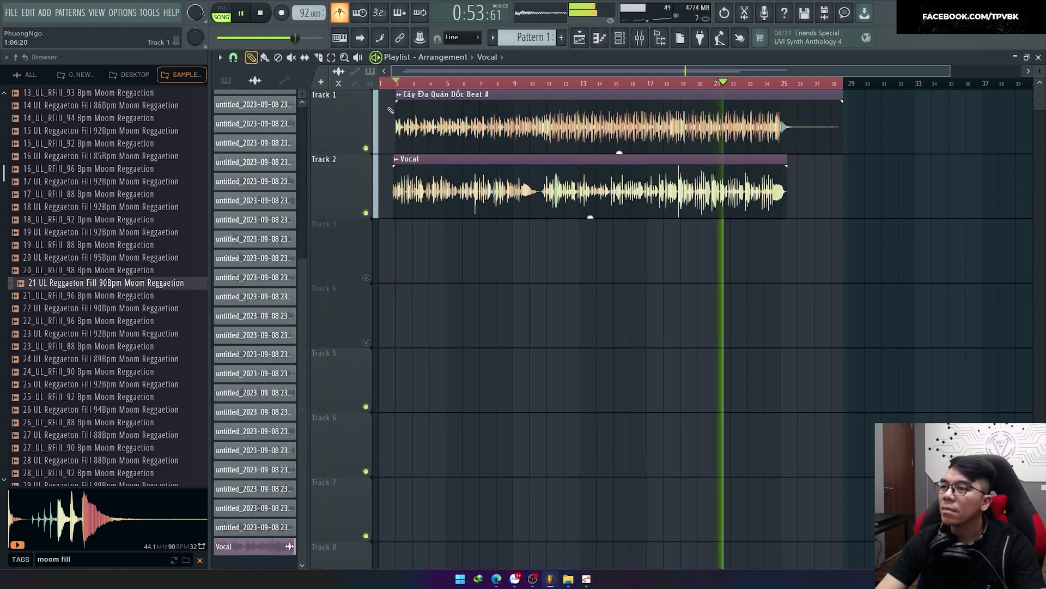
key(space)
key(space)
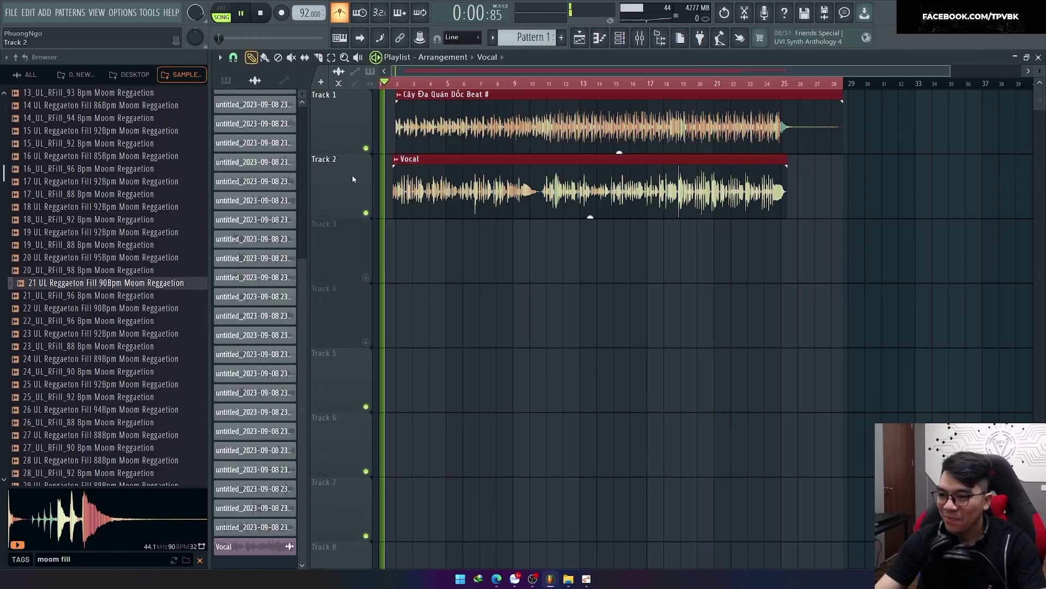
Set Vocal Full's send to LR Main to about 35%, and select the LR Main track.
key(F9)
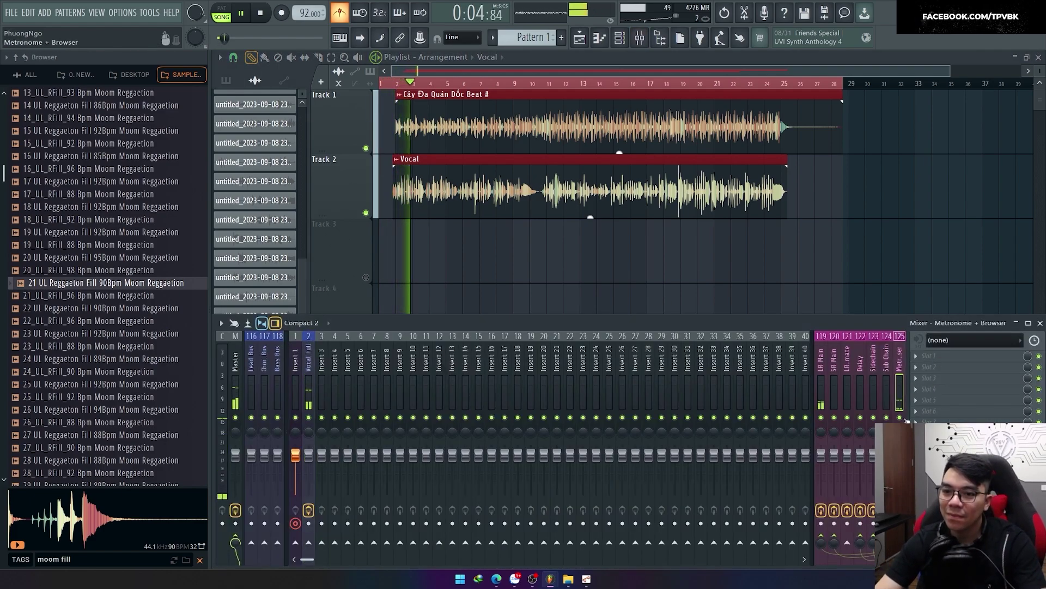
click(309, 557)
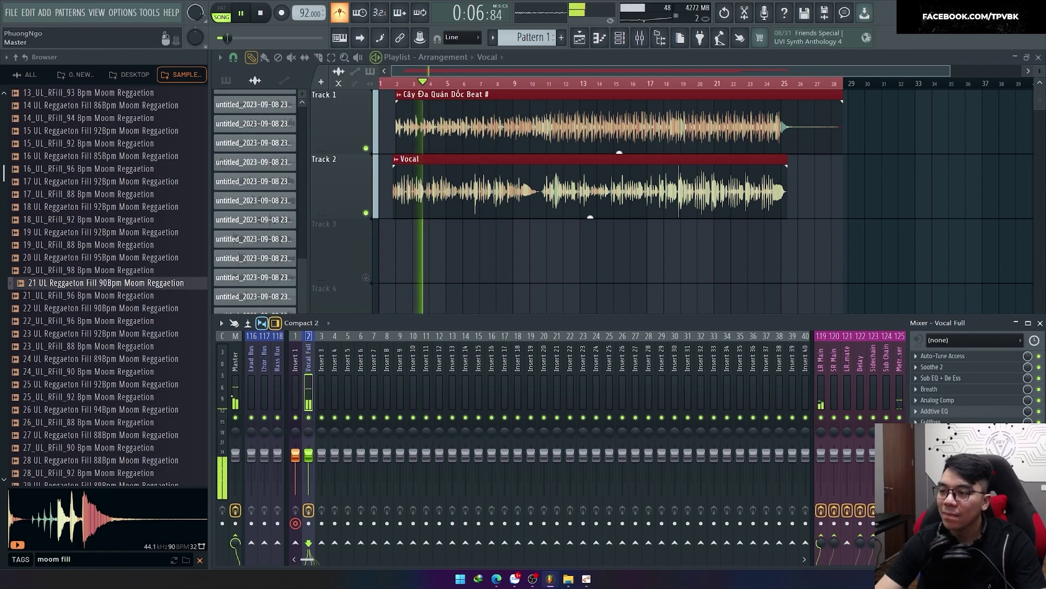
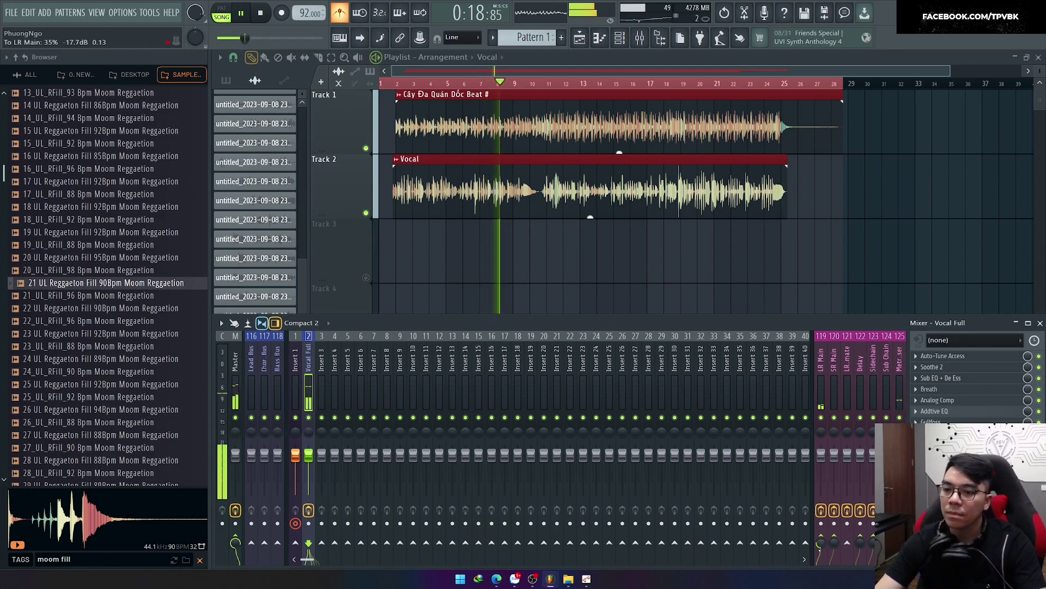
click(821, 392)
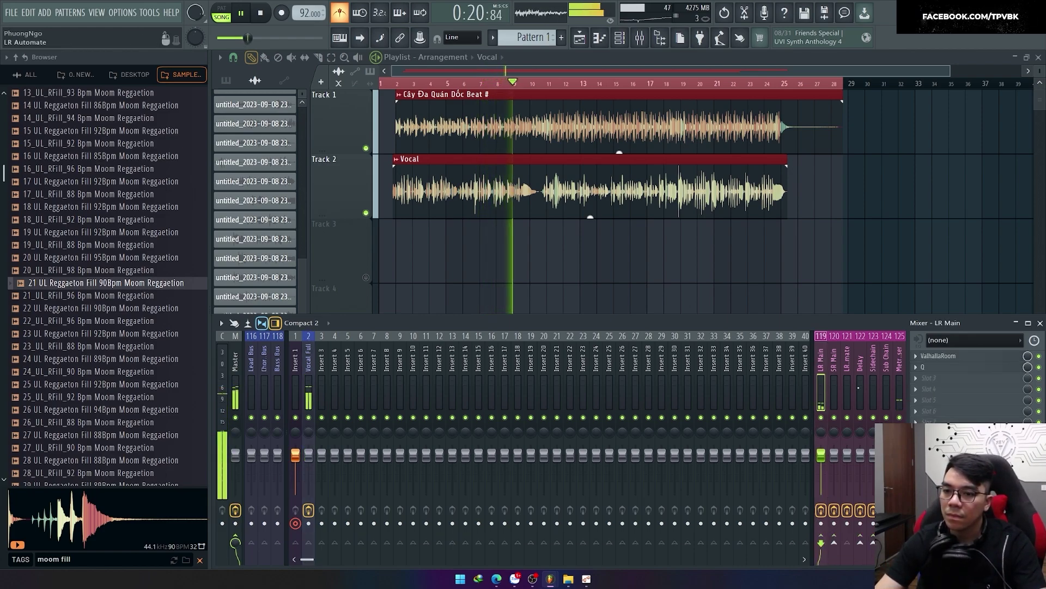
Check the ValhallaRoom reverb settings on LR Main, reselect the Vocal Full track and return to the playlist.
click(950, 356)
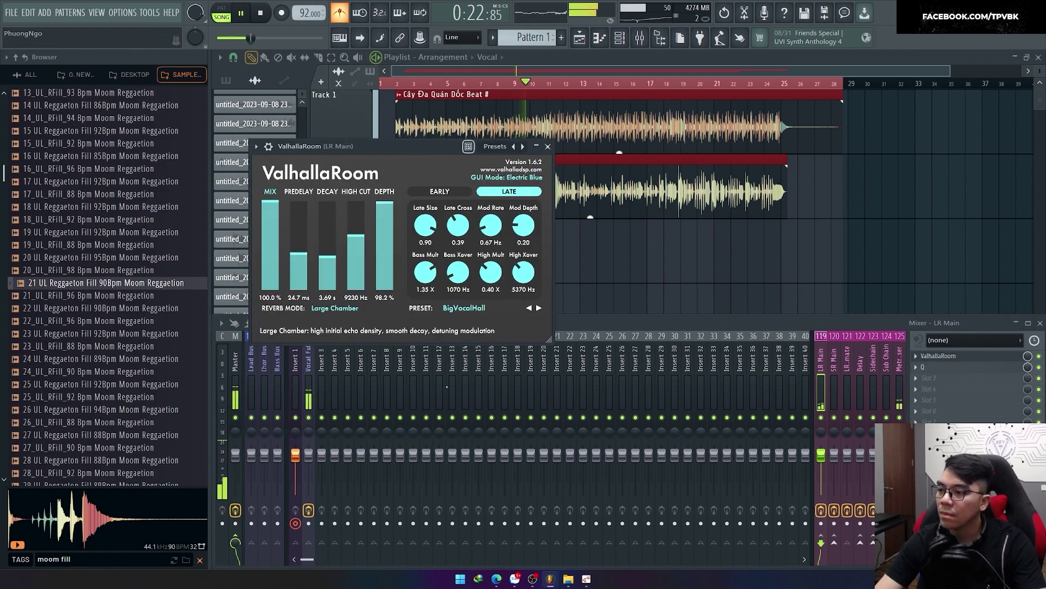
click(309, 553)
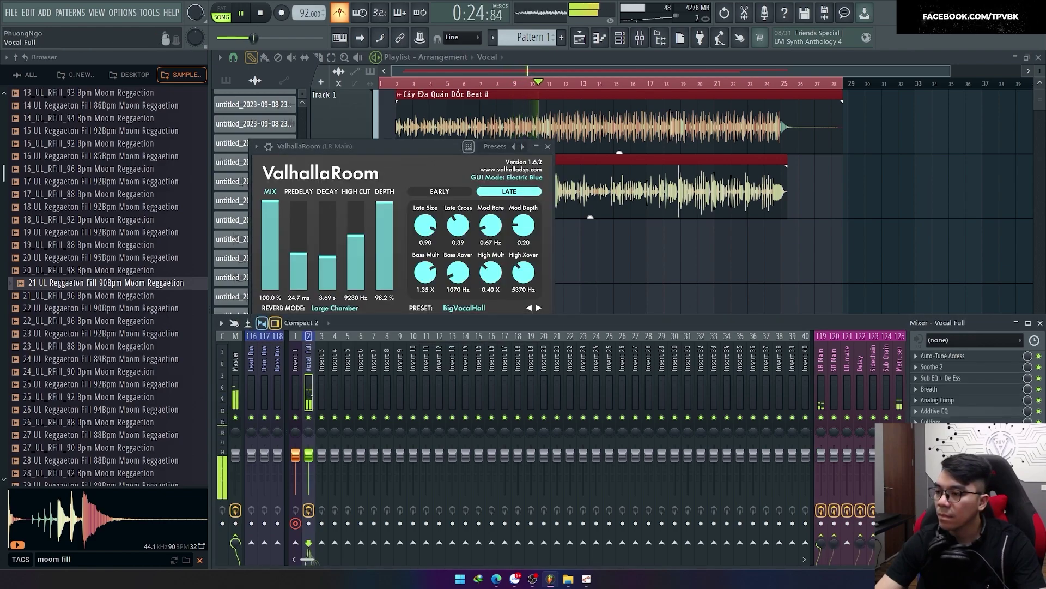
key(F9)
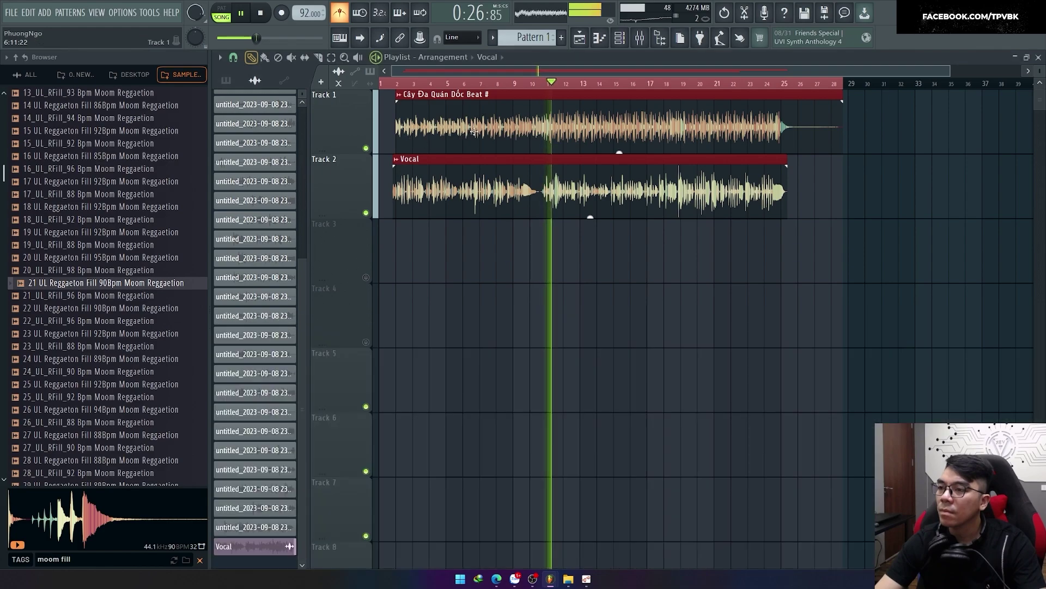
Rename the Cây Đa Quán Dốc Beat clip on Track 1 as Drums to apply that preset's colour and icon.
double_click(409, 142)
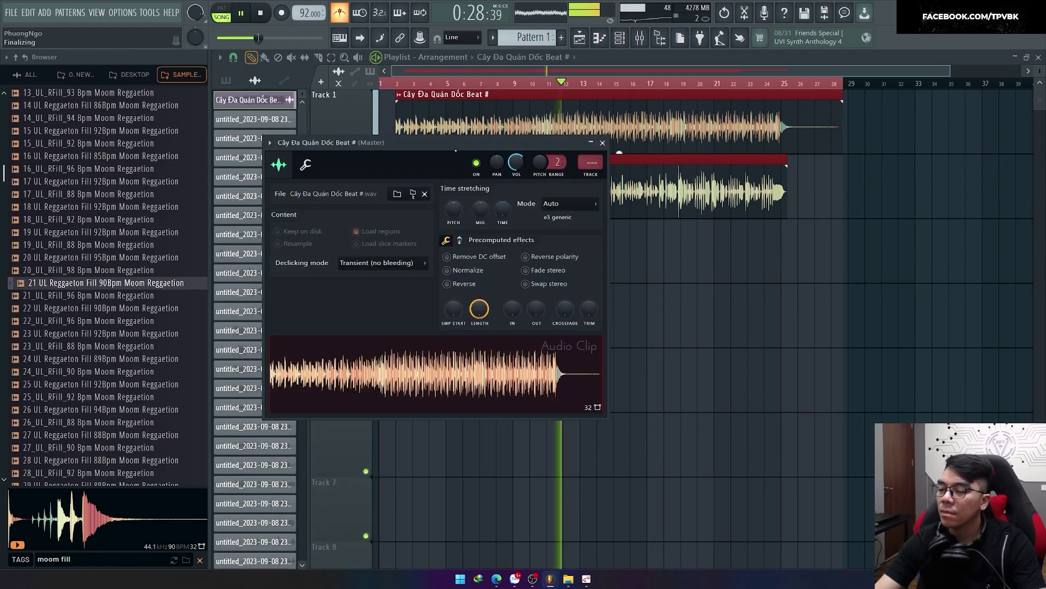
key(F2)
text(Drums)
key(Return)
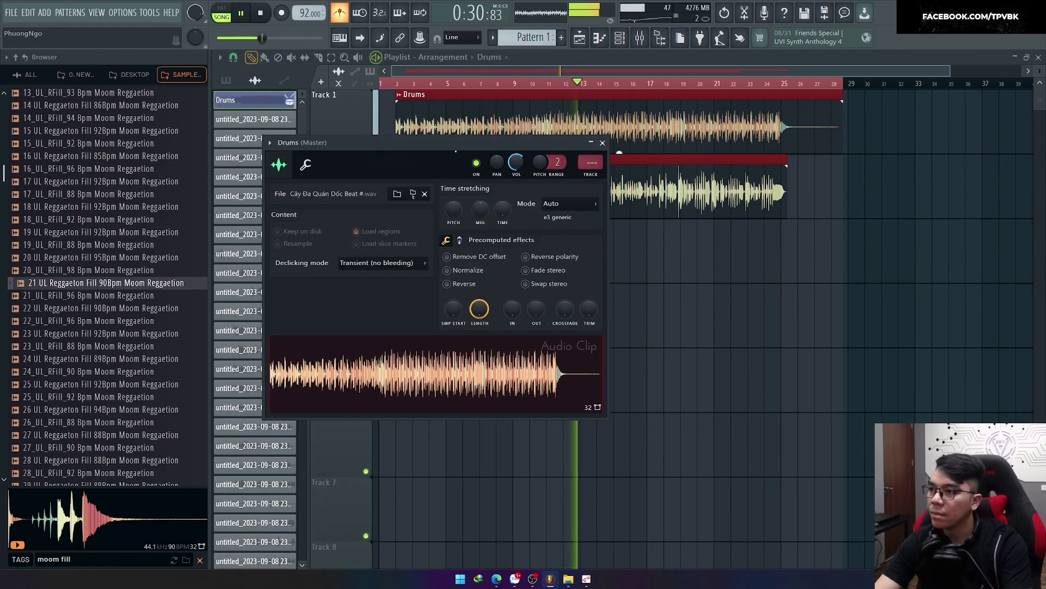
key(Escape)
Rename the Vocal clip on Track 2 as Organ to apply that preset's colour, and close its settings.
double_click(436, 194)
key(F2)
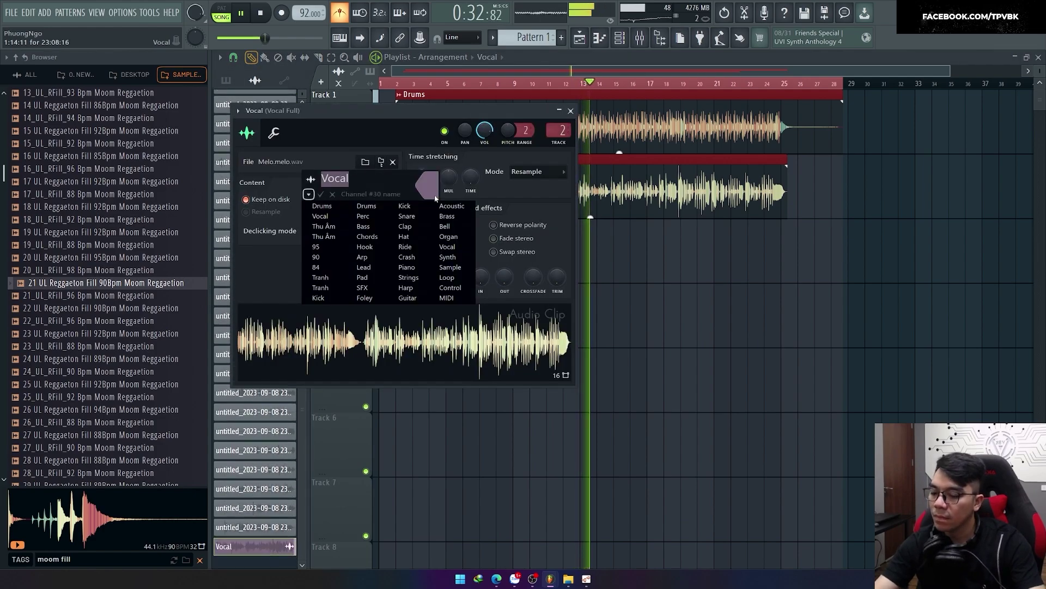
text(Organ)
key(Return)
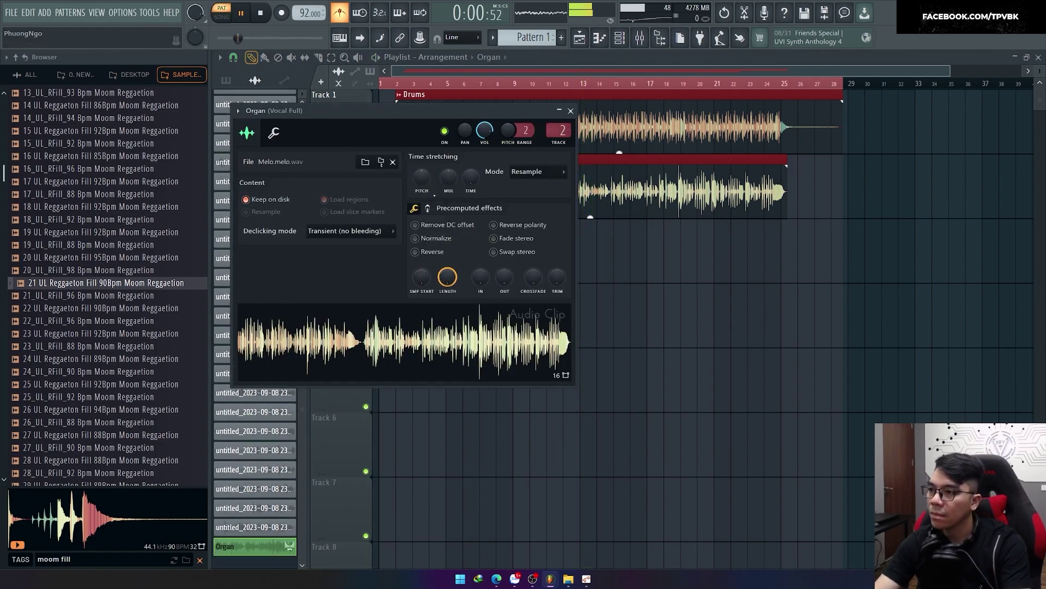
key(Escape)
Rename the Drums clip on Track 1 as Beat.
click(459, 120)
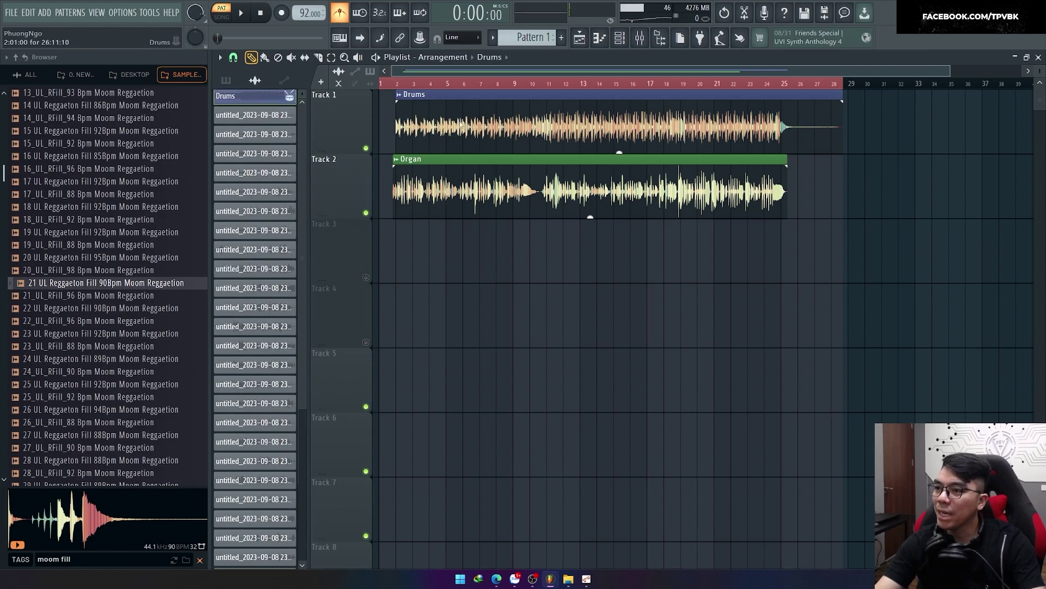
key(F2)
text(Beat)
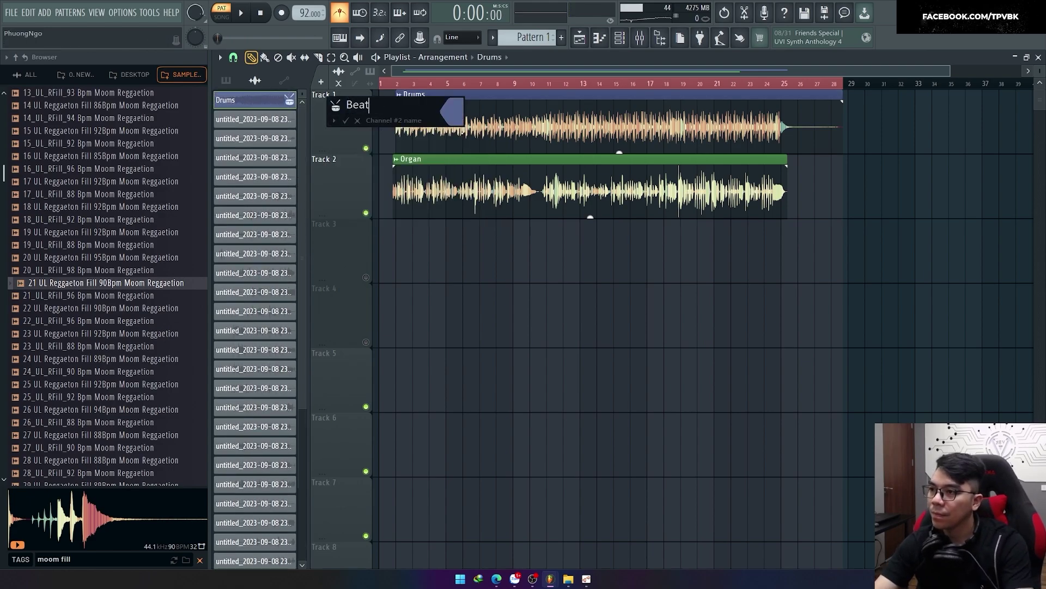
key(Return)
Route the Beat clip to mixer track 3 and close its channel settings.
double_click(485, 136)
key(space)
key(F9)
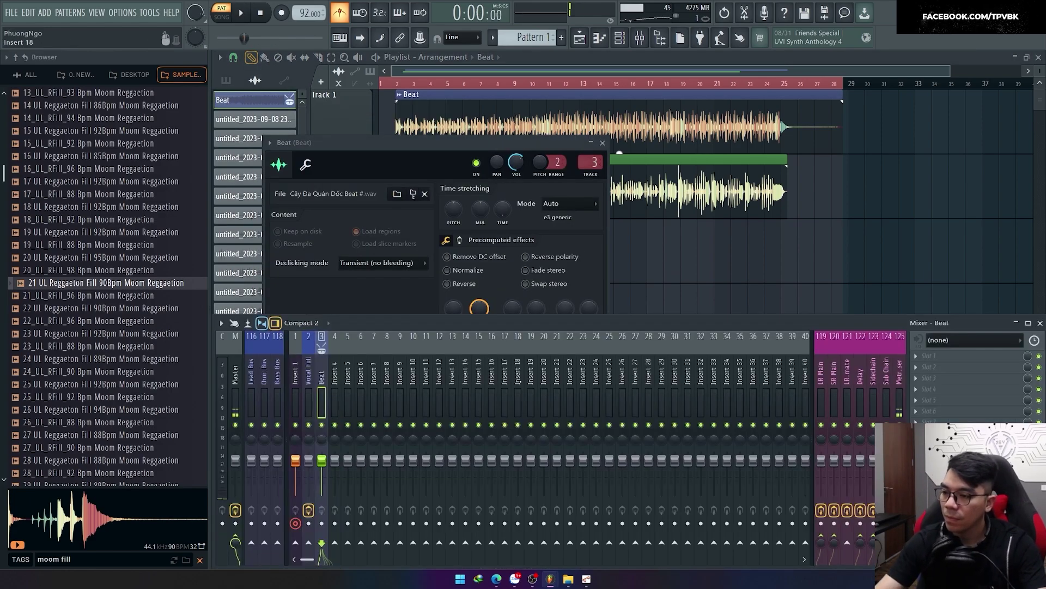
click(602, 143)
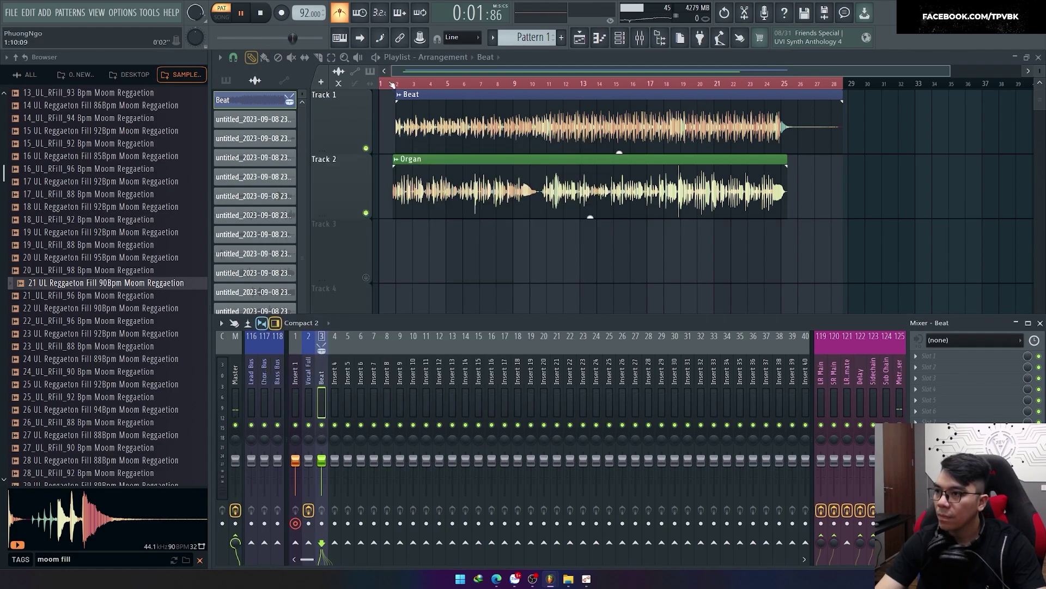
Play the arrangement in song mode and lower the Vocal Full fader slightly.
key(F9)
key(l)
key(F9)
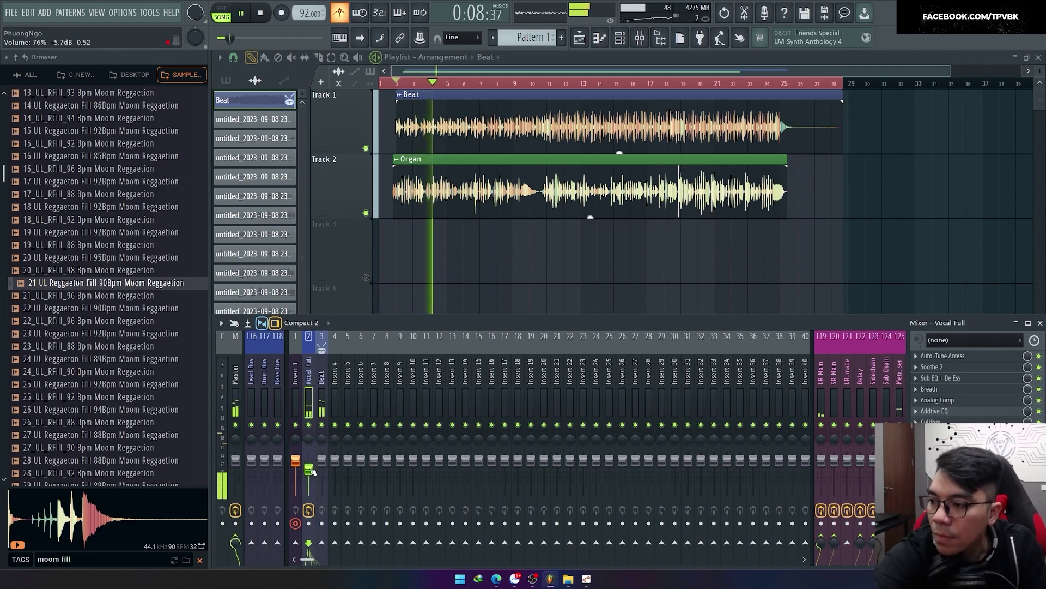
drag(313, 472, 310, 468)
Load soothe2 in the first effect slot of the Beat track and set its low cut to about 179 Hz.
click(321, 382)
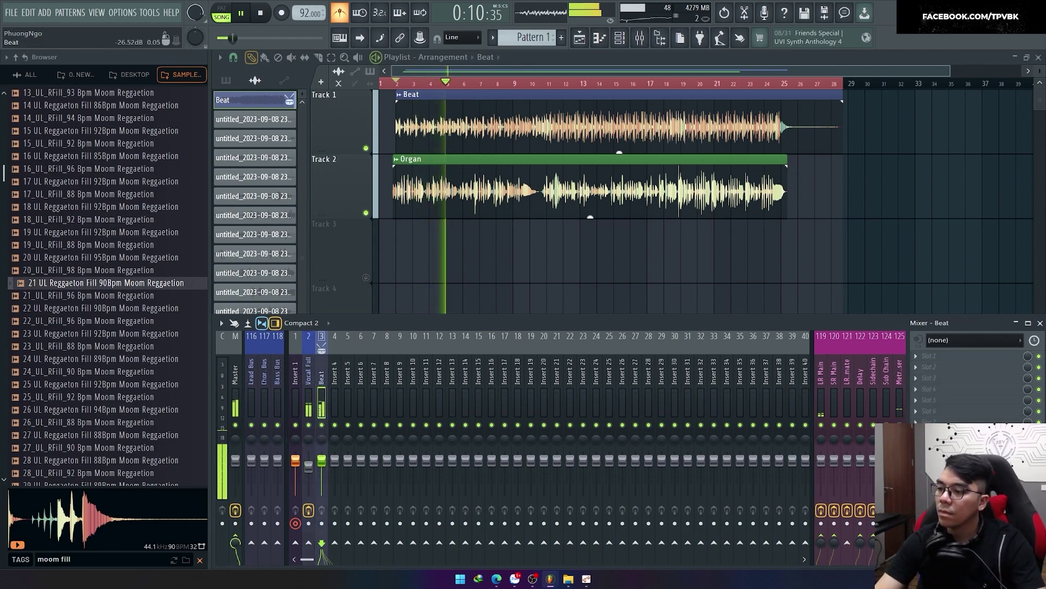
click(948, 355)
mouse_move(925, 329)
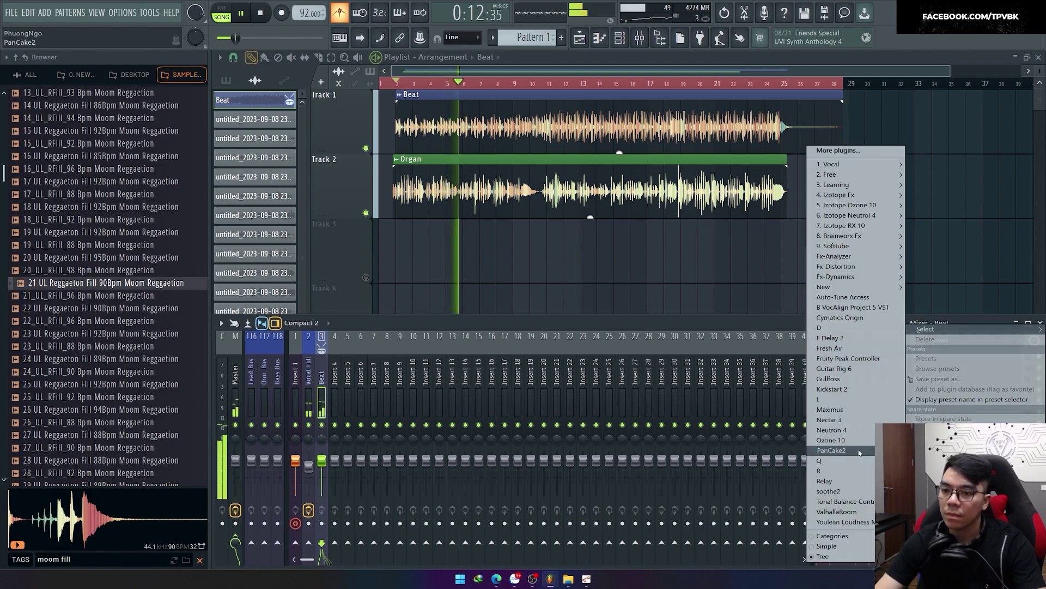
click(831, 491)
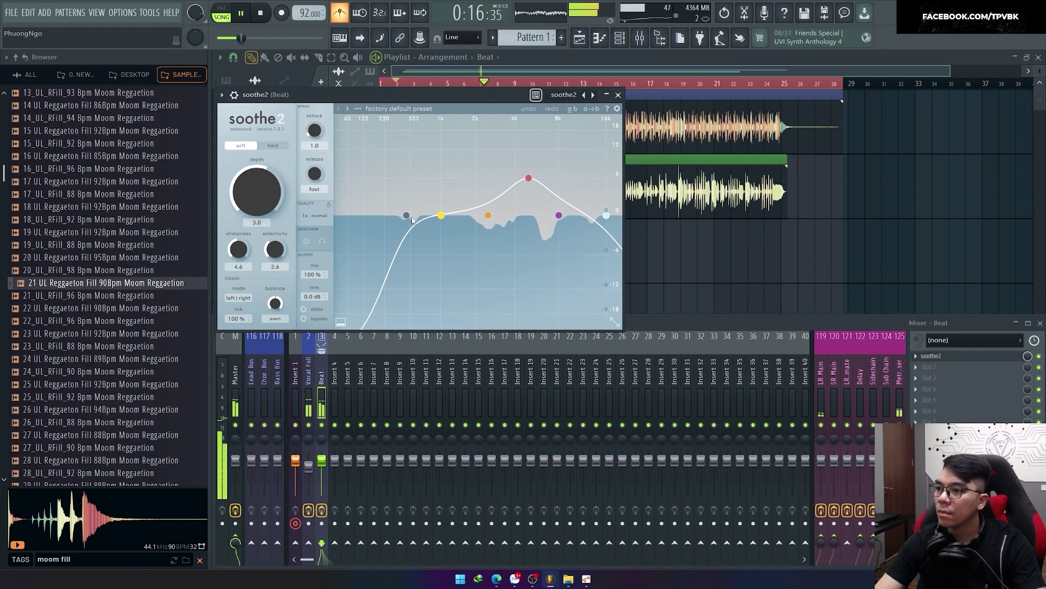
click(406, 216)
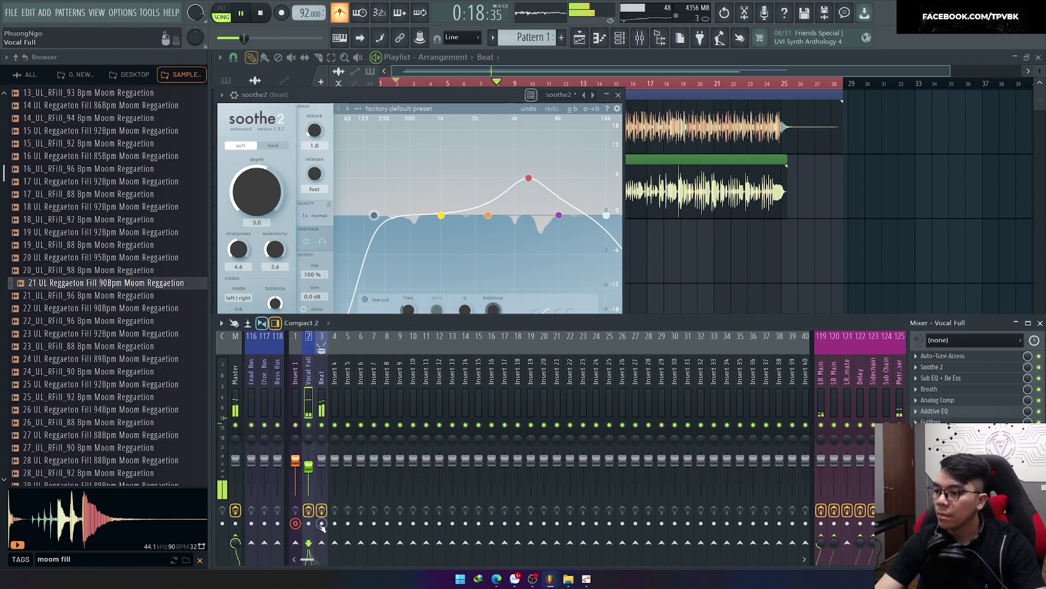
Examine the input mapping of the Beat track's soothe2 for sidechaining from Vocal Full.
right_click(322, 376)
click(309, 376)
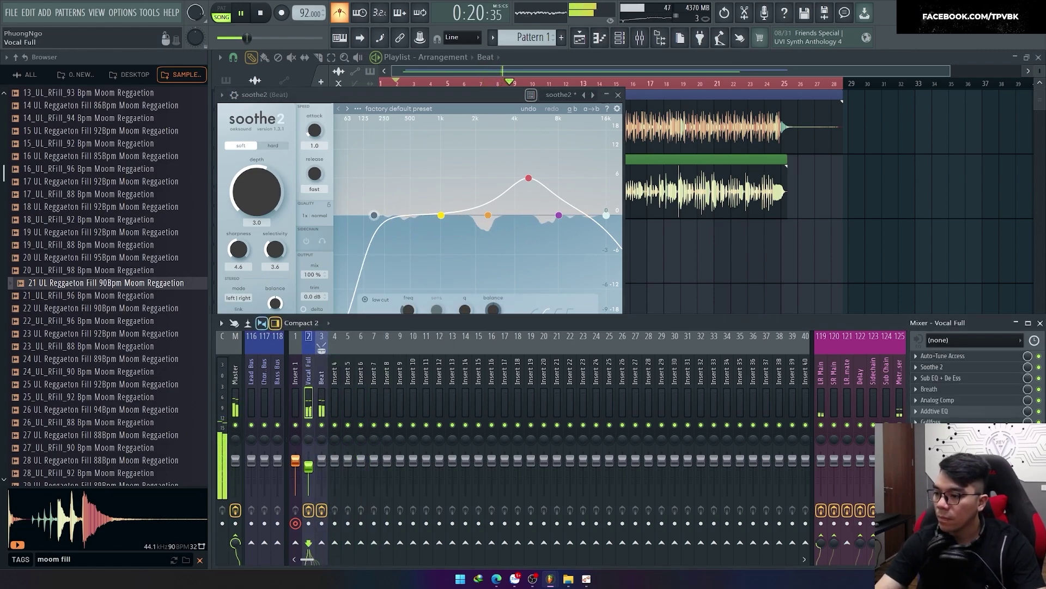
click(323, 545)
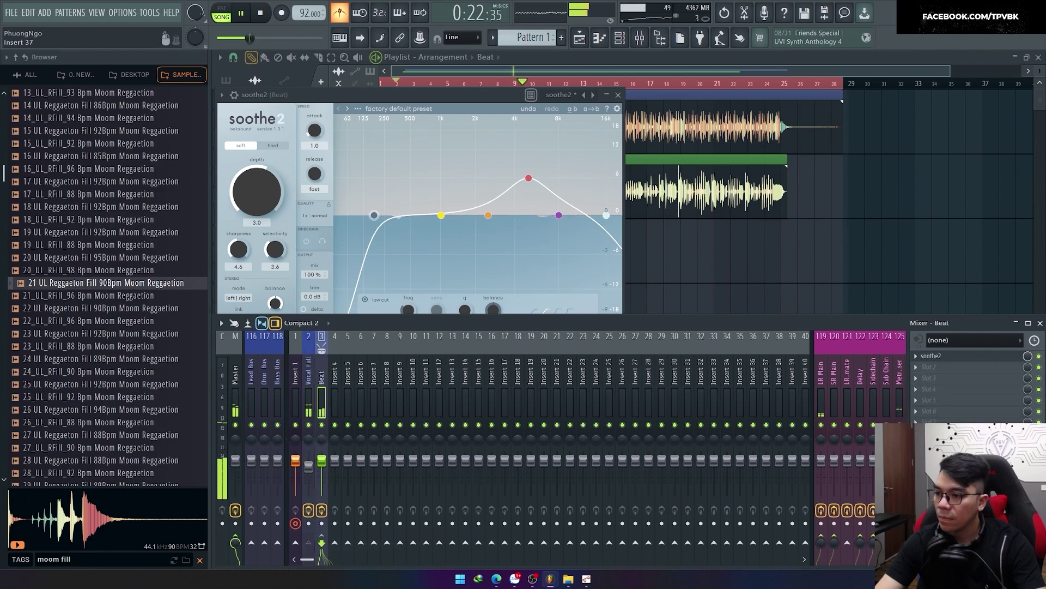
click(233, 95)
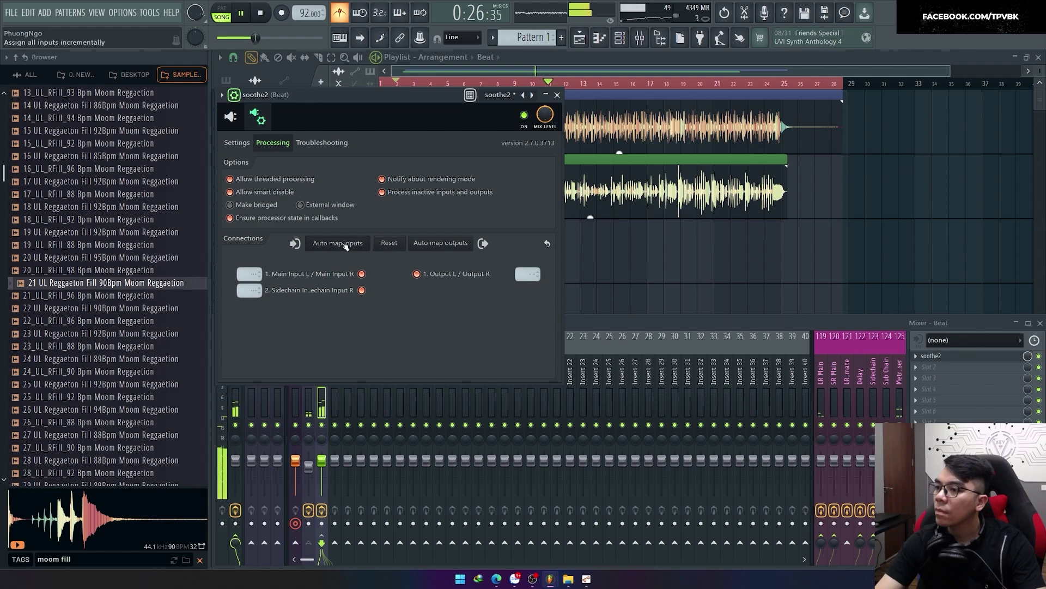
In the Beat track's soothe2, move the low cut below 63 Hz and band 3 to about 1.4 kHz with 4.0 dB sensitivity.
click(230, 117)
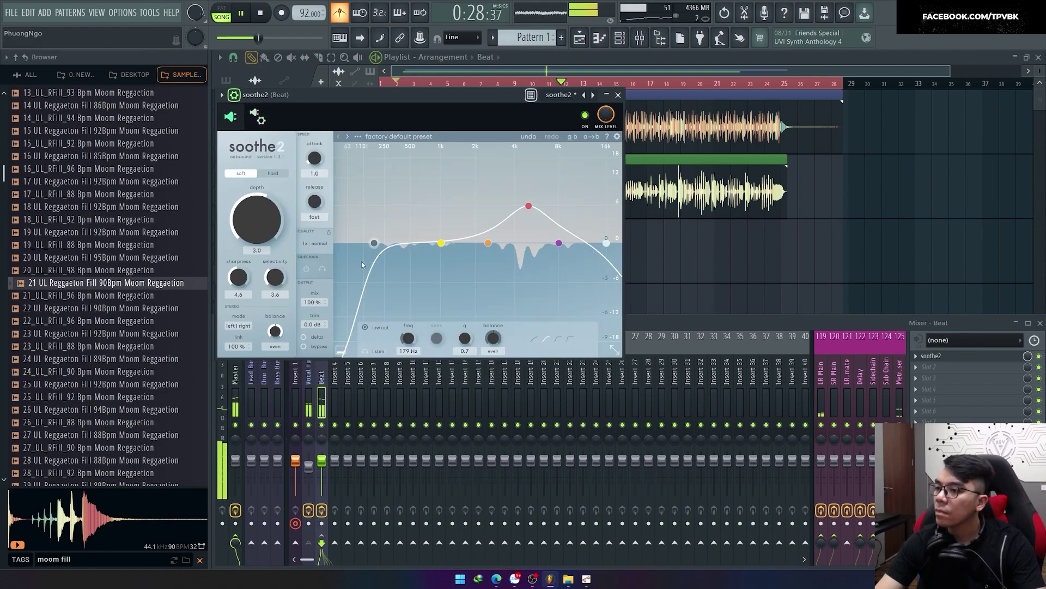
drag(374, 243, 345, 243)
drag(529, 206, 447, 214)
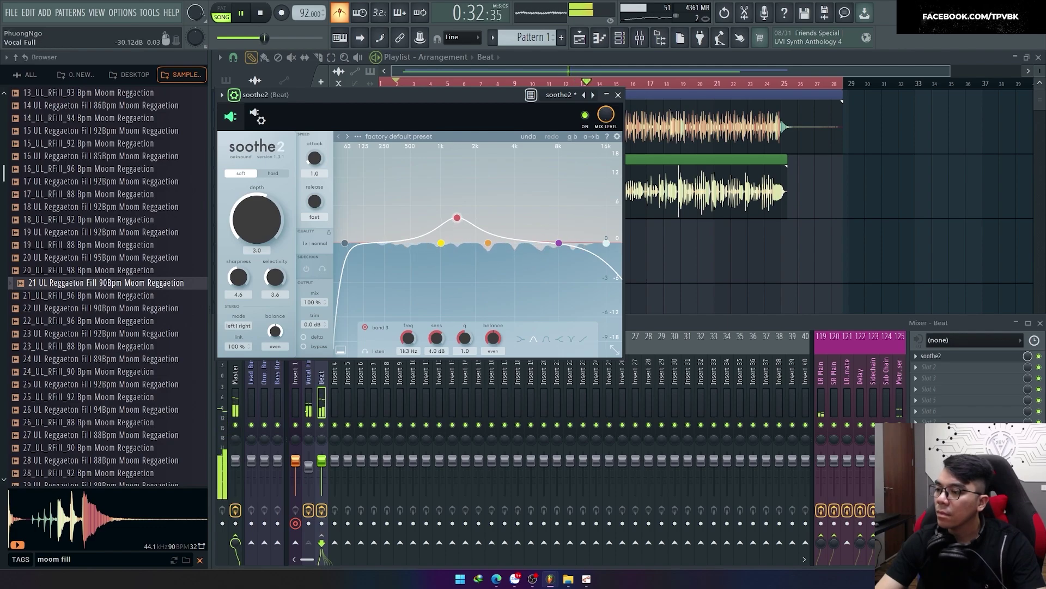
Try depth values of 7.0 and 7.5 and a much lower one in Vocal Full's Soothe 2.
click(308, 376)
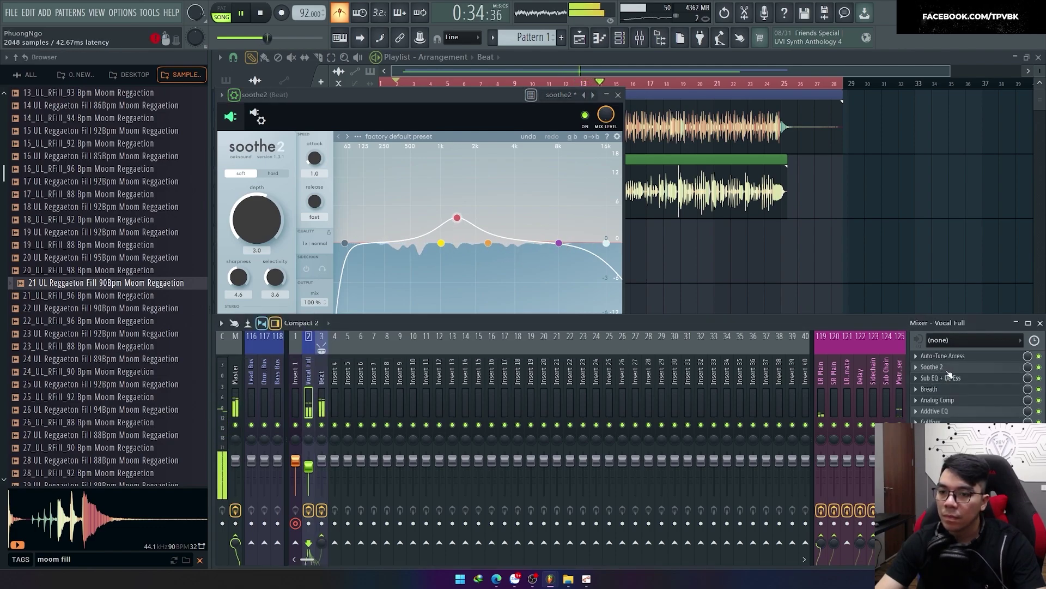
click(939, 368)
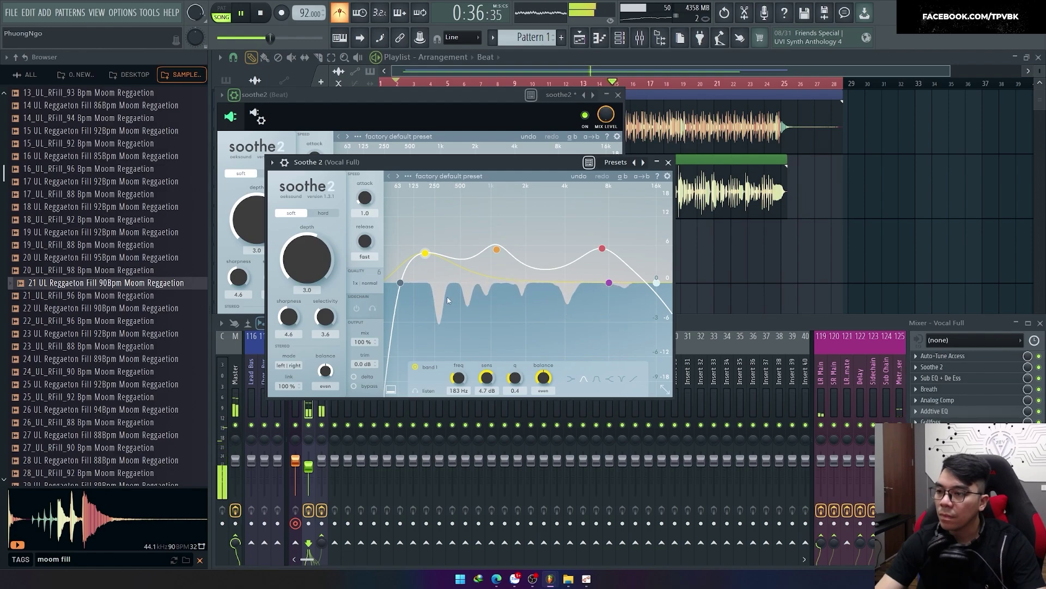
scroll(310, 270, up, 4)
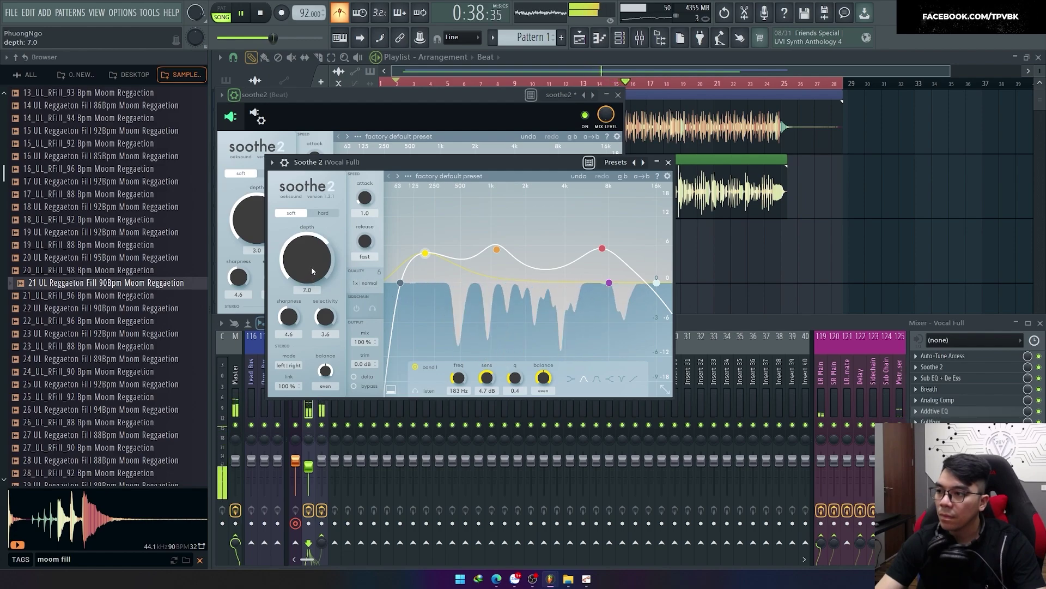
drag(312, 266, 305, 256)
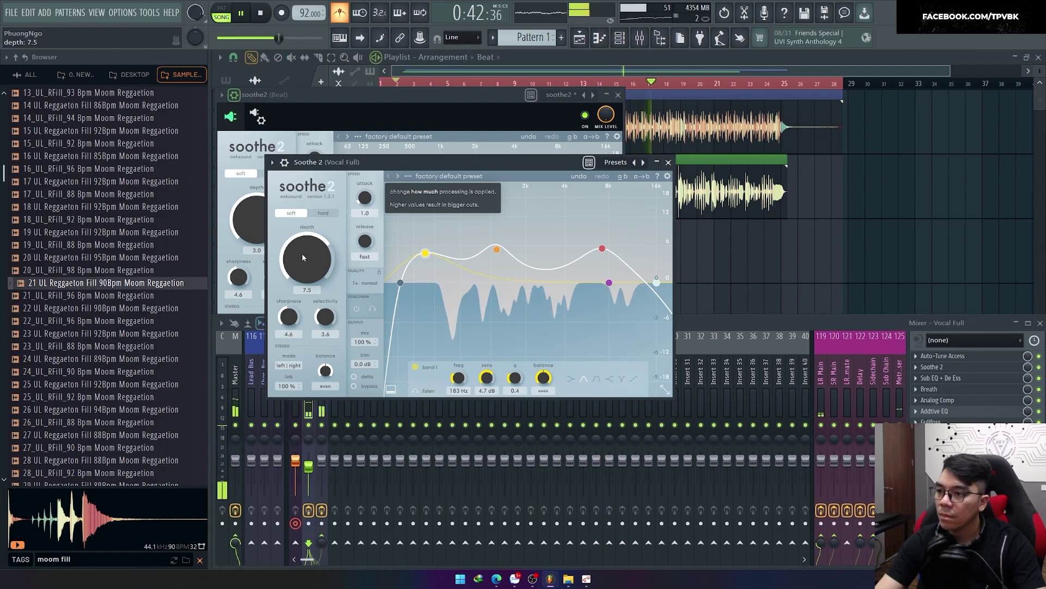
scroll(302, 253, down, 1)
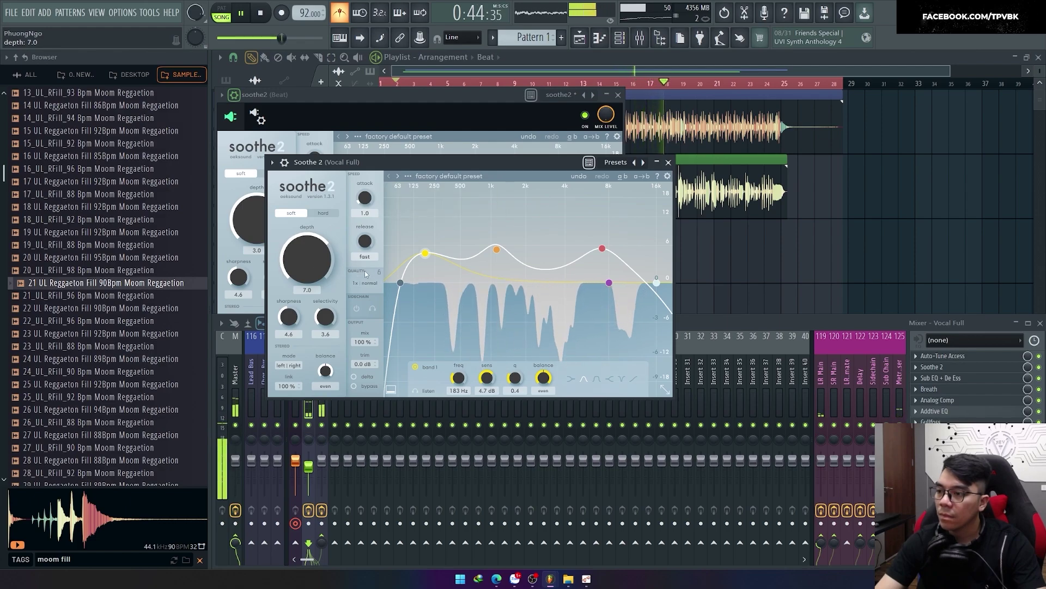
drag(309, 260, 307, 281)
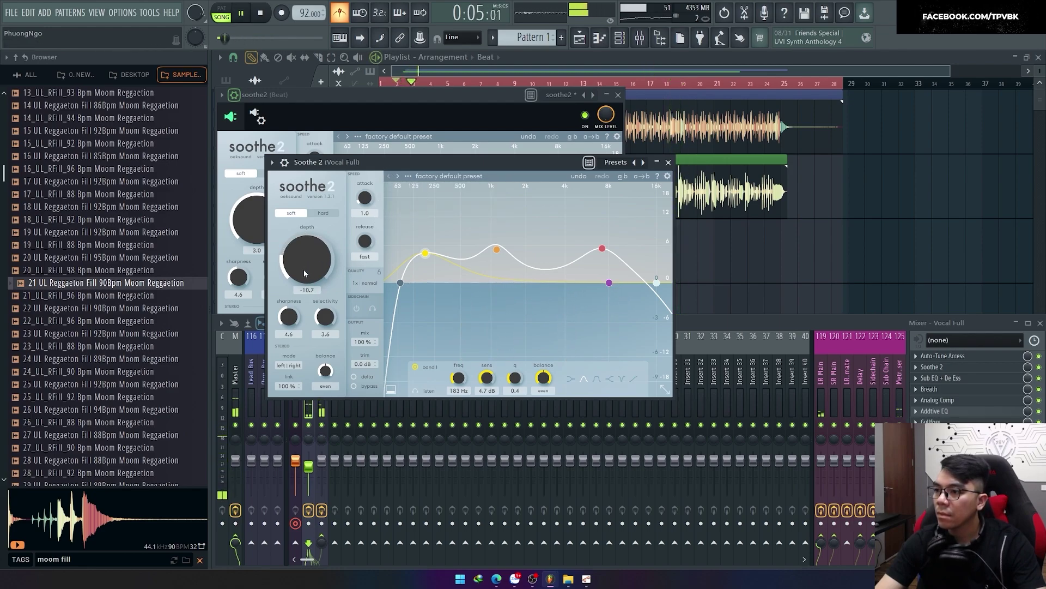
Load the Flat start preset with depth 3.0 in Vocal Full's Soothe 2, set sharpness to 6.5 and close the plugin.
drag(303, 269, 321, 252)
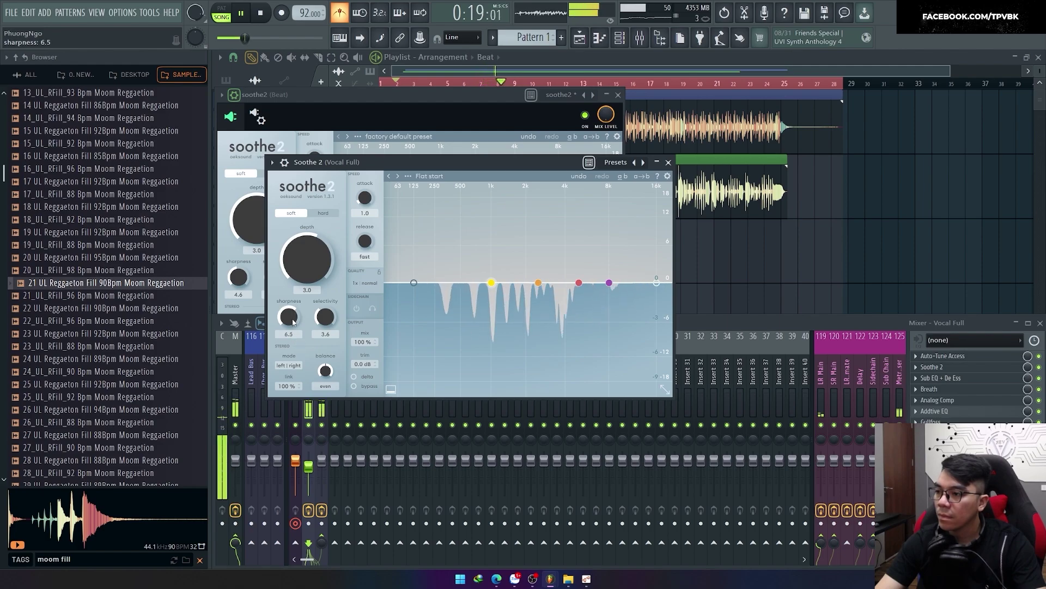
click(669, 162)
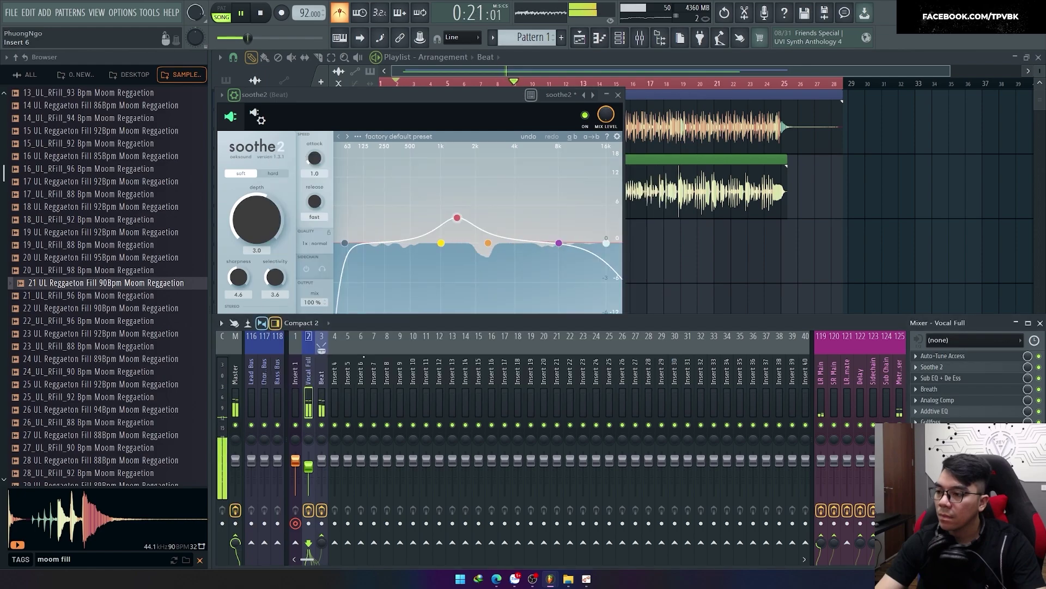
click(322, 349)
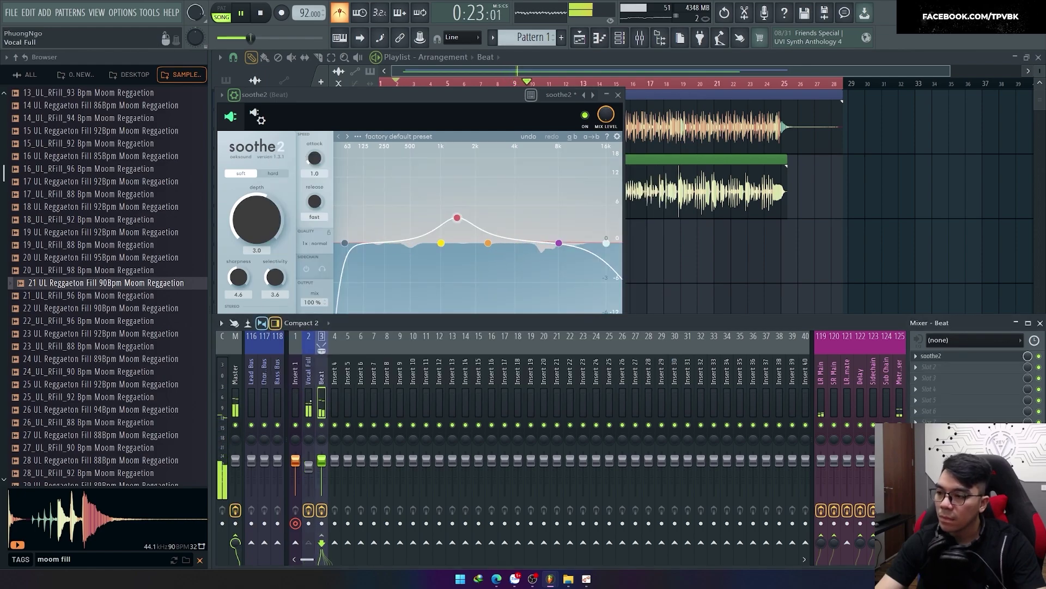
click(309, 376)
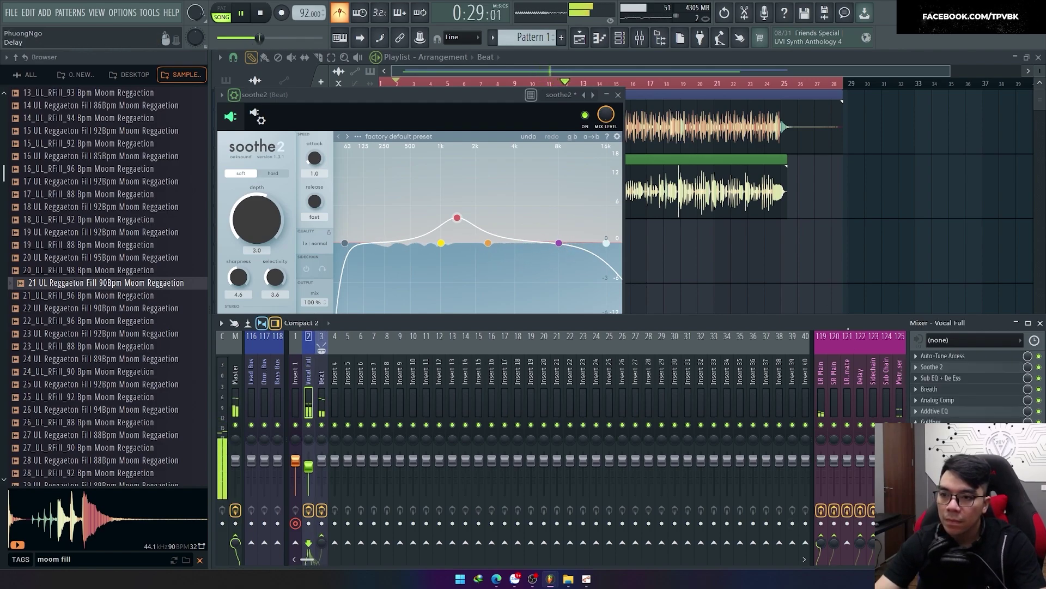
Close the open windows and slice the Organ clip on Track 2 at the pause near bar 10.5.
key(F12)
scroll(534, 218, up, 3)
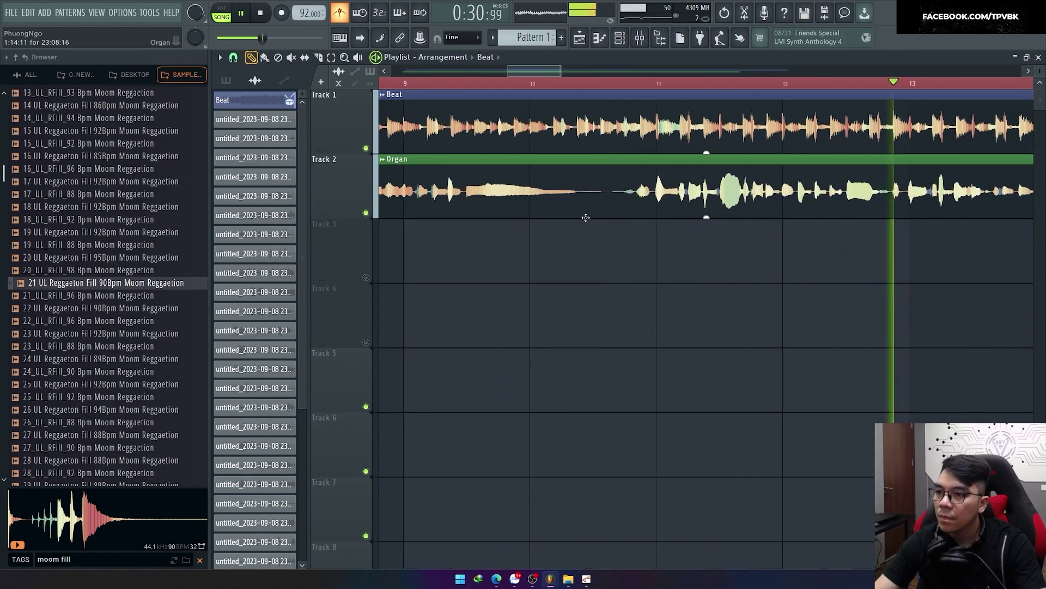
scroll(586, 217, up, 2)
key(c)
scroll(647, 216, down, 5)
key(p)
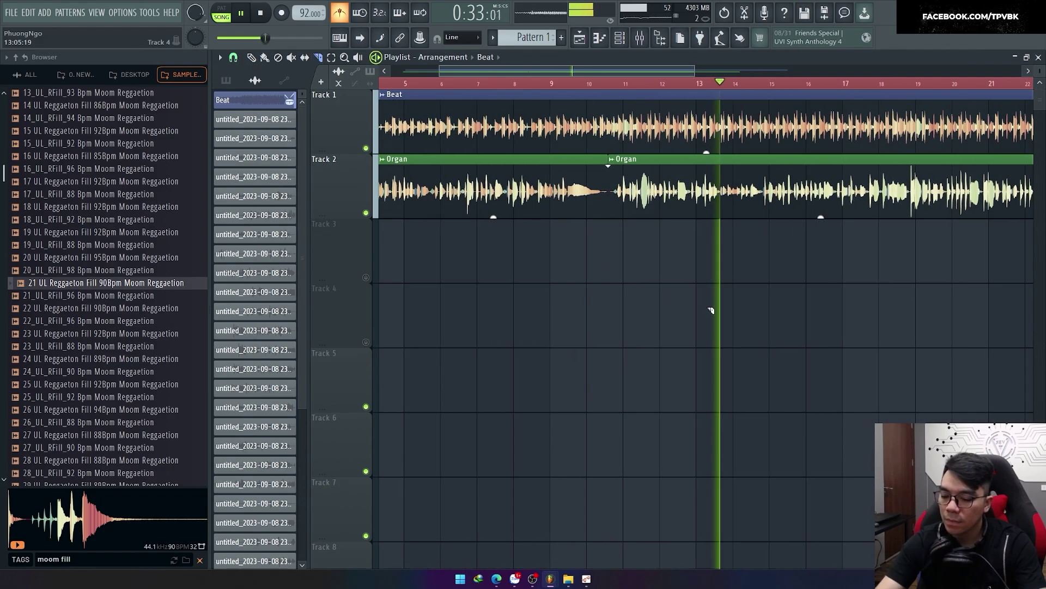
Raise the gain of the second Organ clip on Track 2 to 1.6 dB.
mouse_move(821, 217)
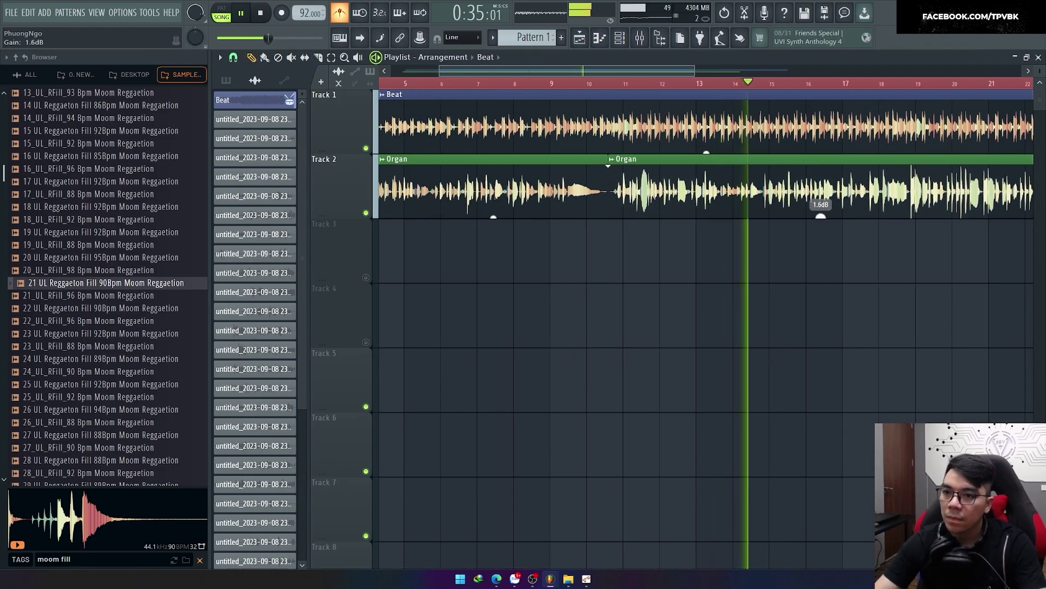
scroll(591, 303, down, 2)
scroll(592, 302, down, 1)
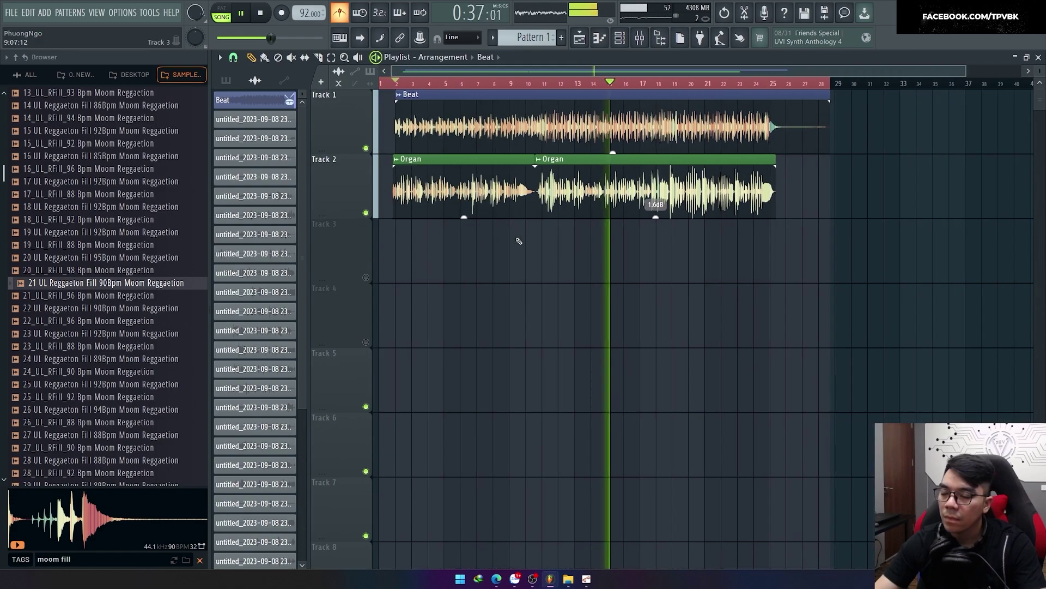
Undo the second Organ clip's gain change on Track 2 and lower the first Organ clip's gain to -1.8 dB.
key(ctrl+z)
mouse_move(464, 215)
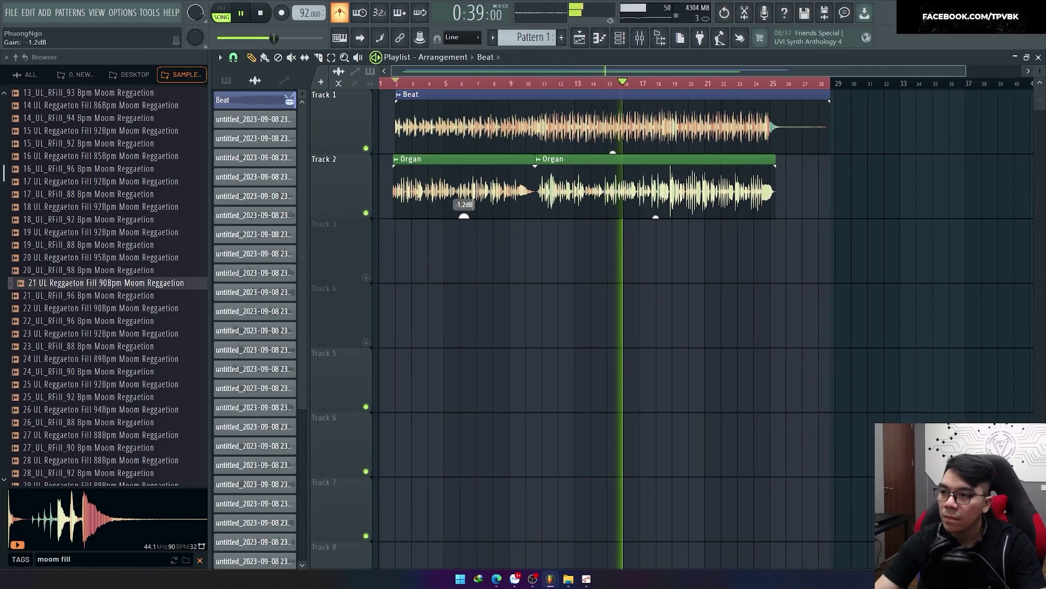
key(F9)
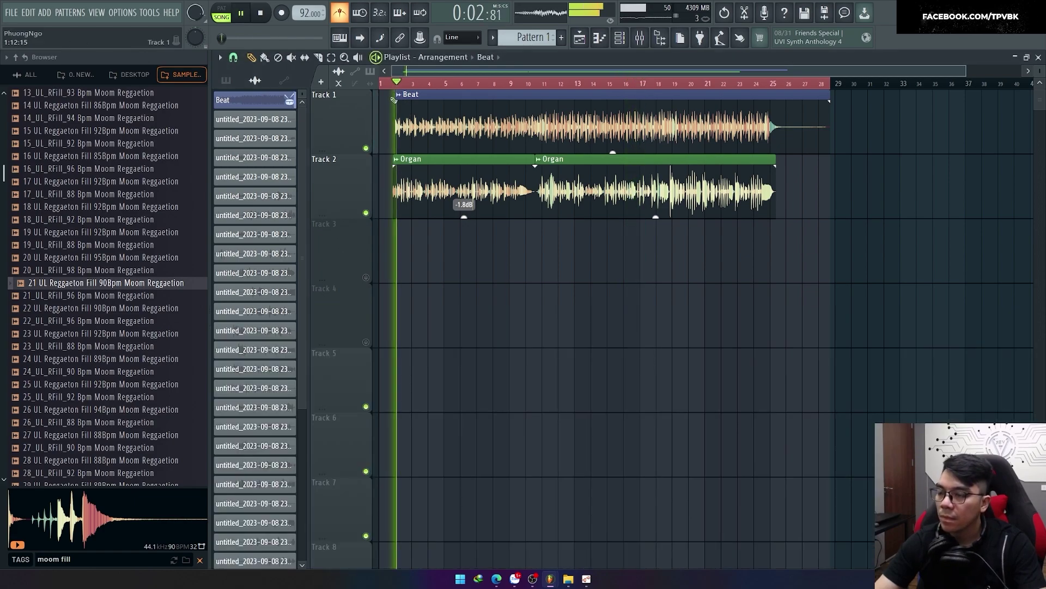
Lower the Vocal Full mixer fader to about -3.7 dB and review its Auto-Tune Access and Soothe 2 settings.
key(F9)
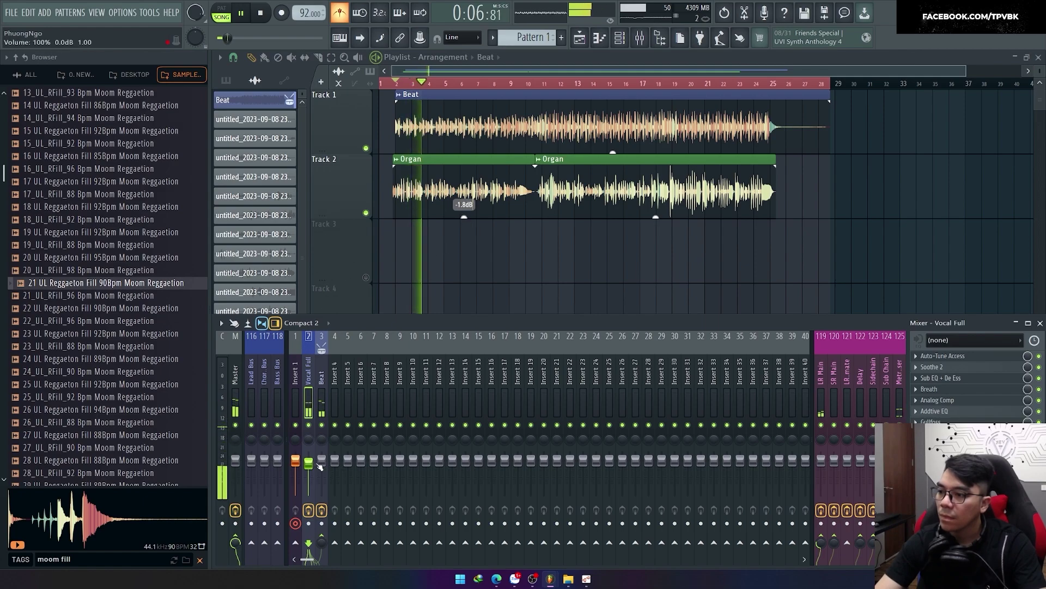
drag(320, 466, 309, 467)
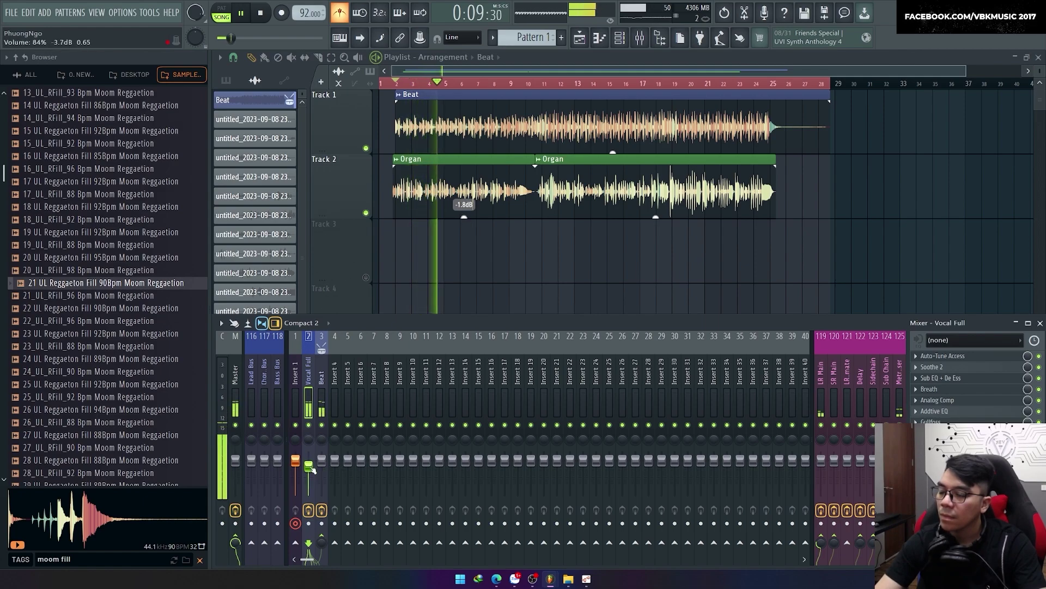
click(958, 367)
click(962, 356)
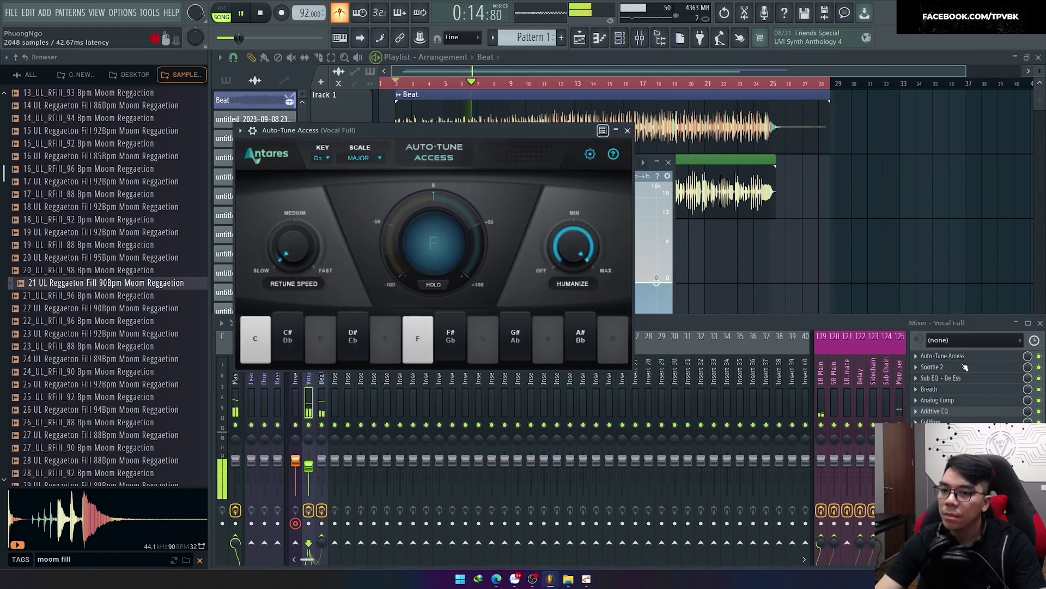
click(964, 368)
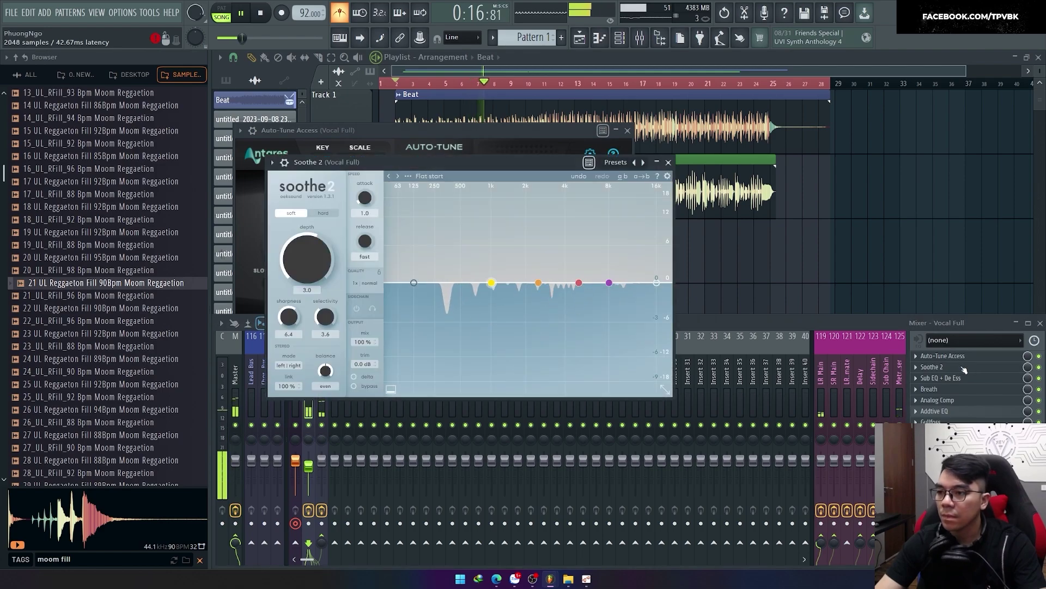
click(668, 162)
click(627, 131)
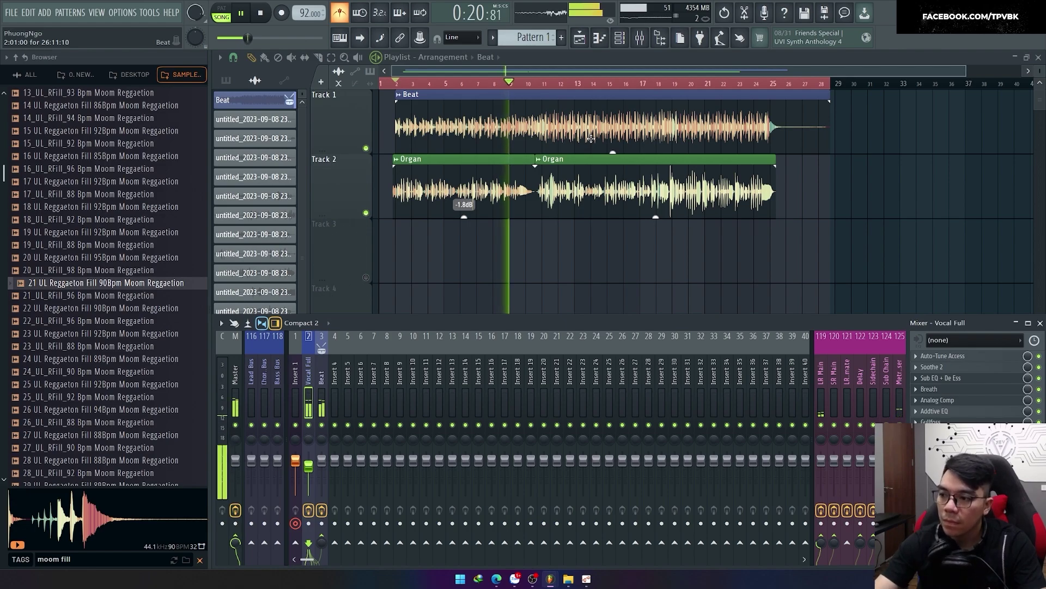
Raise the Beat mixer fader to about 3.2 dB and restart playback of the song.
drag(323, 461, 322, 455)
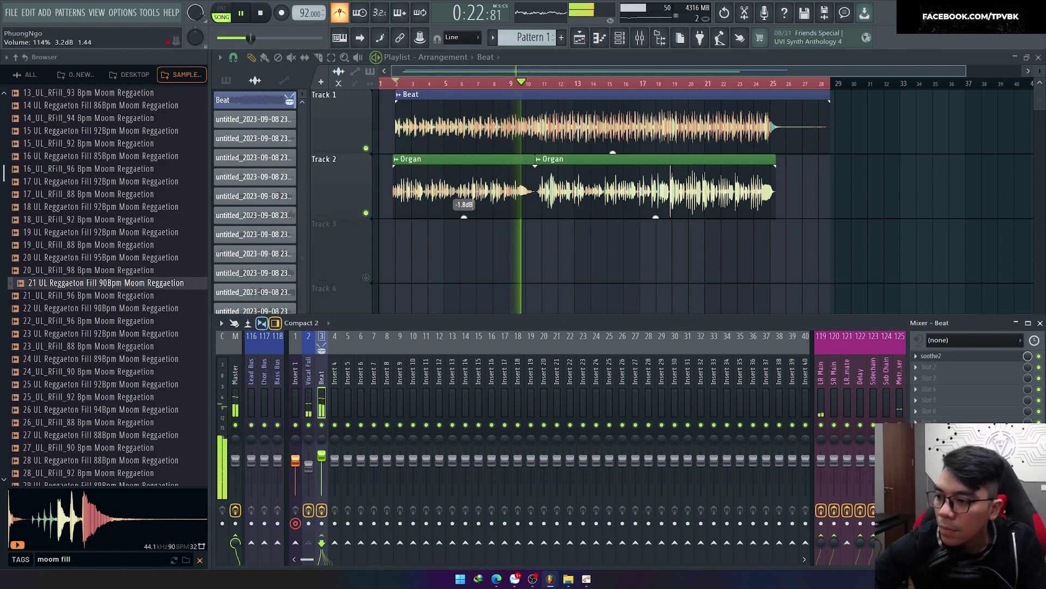
key(space)
key(space)
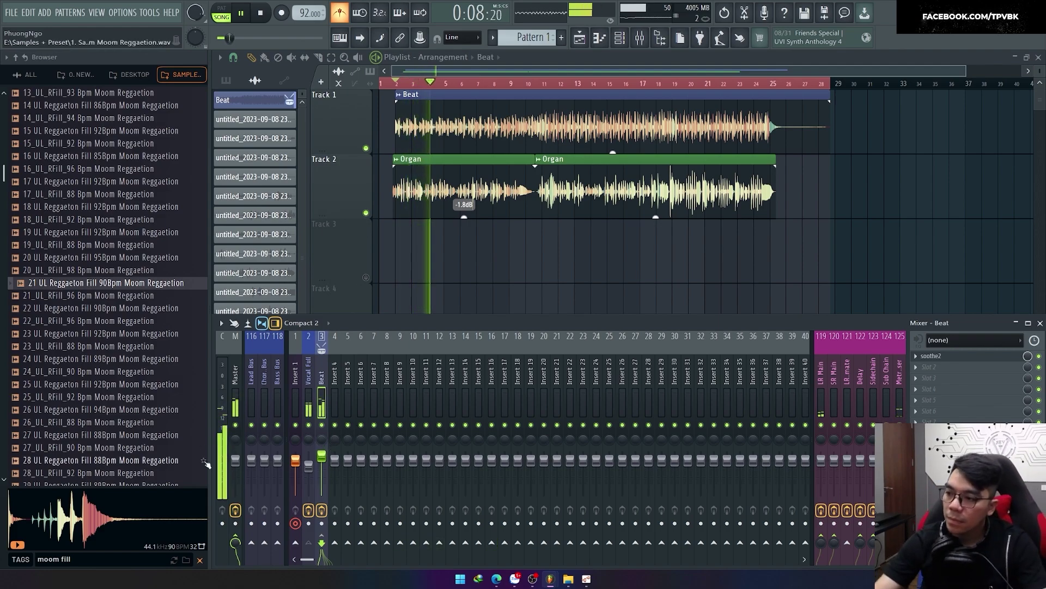
Reset the Master track's volume and switch the mixer layout to Wide.
click(236, 460)
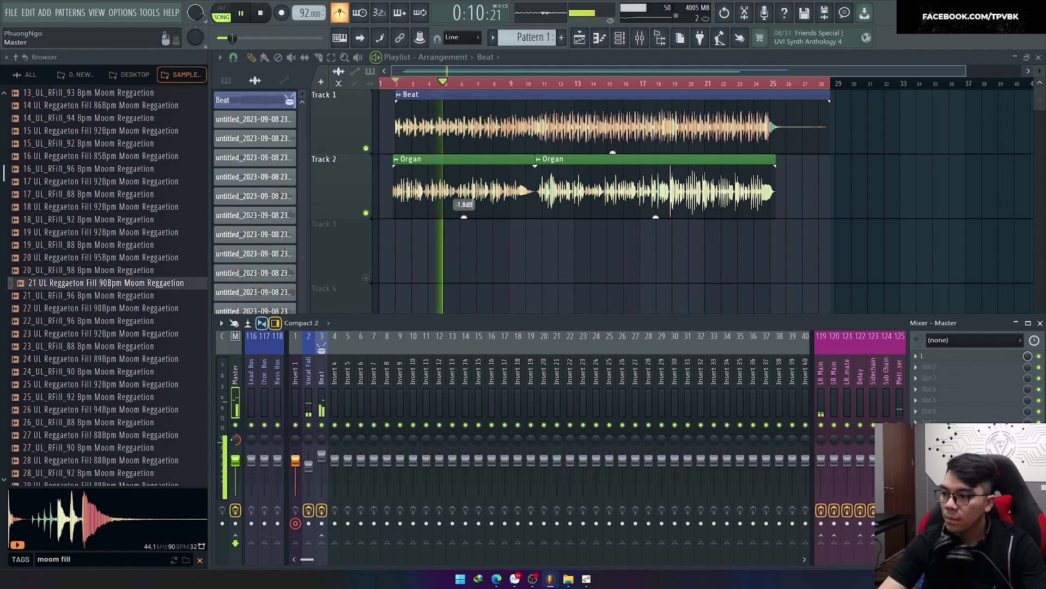
right_click(235, 459)
click(265, 392)
click(301, 323)
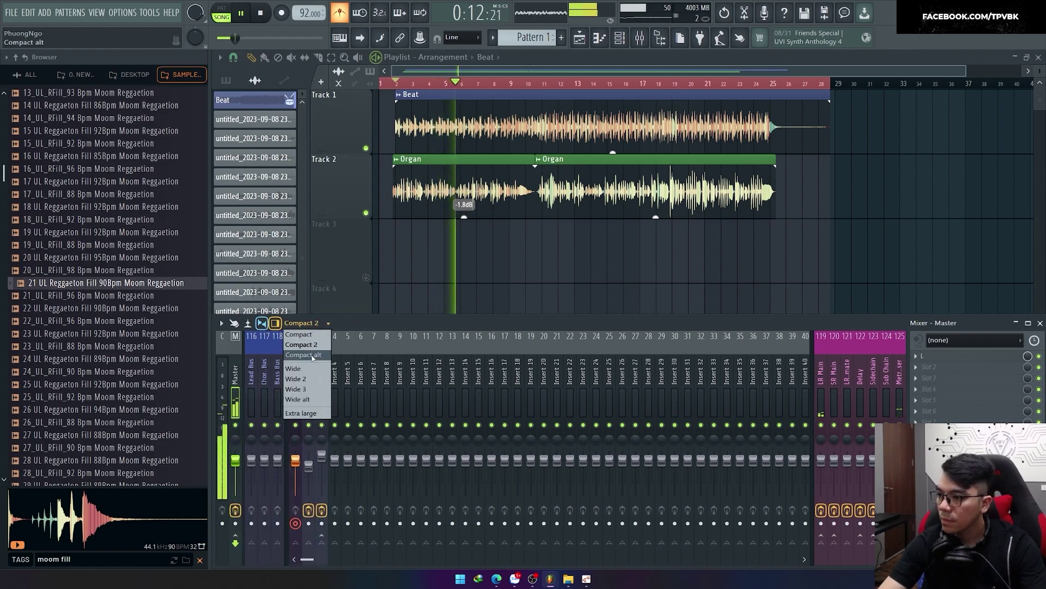
click(308, 369)
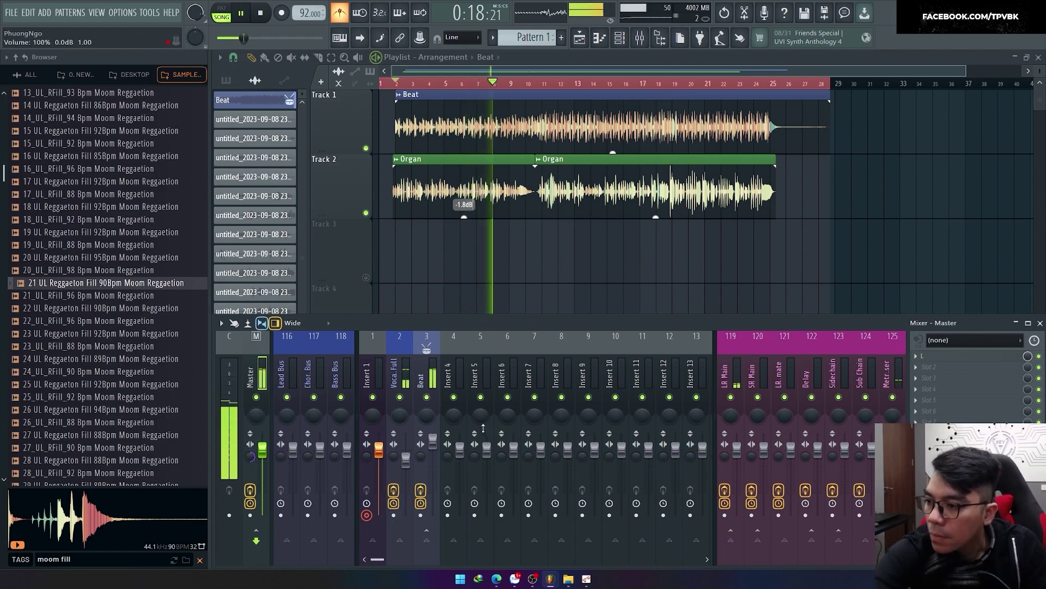
Set the Vocal Full fader to about -4.0 dB and raise the second Organ clip's gain to 1.0 dB.
click(406, 460)
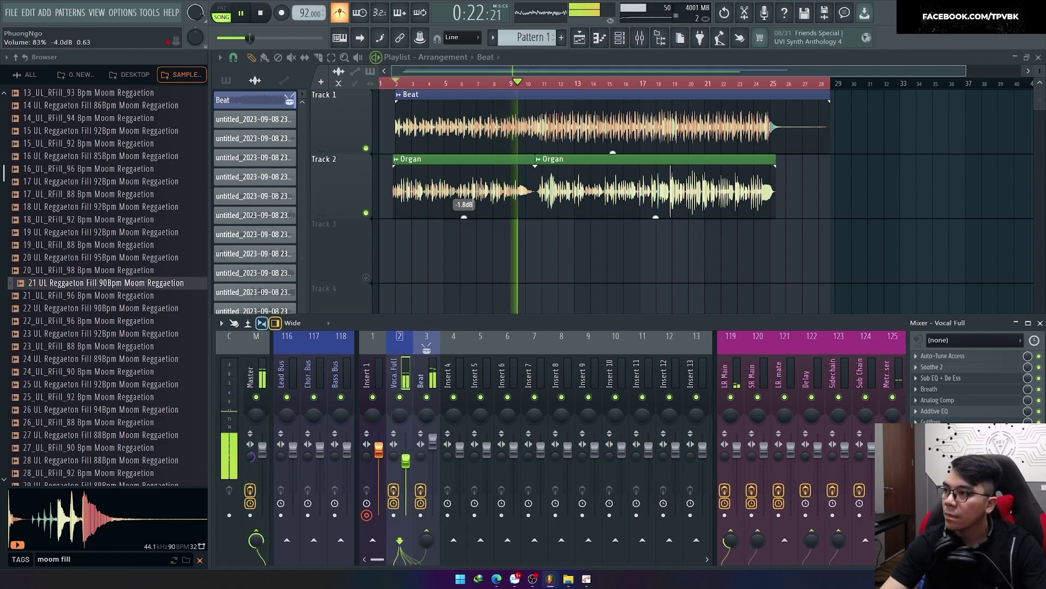
key(F9)
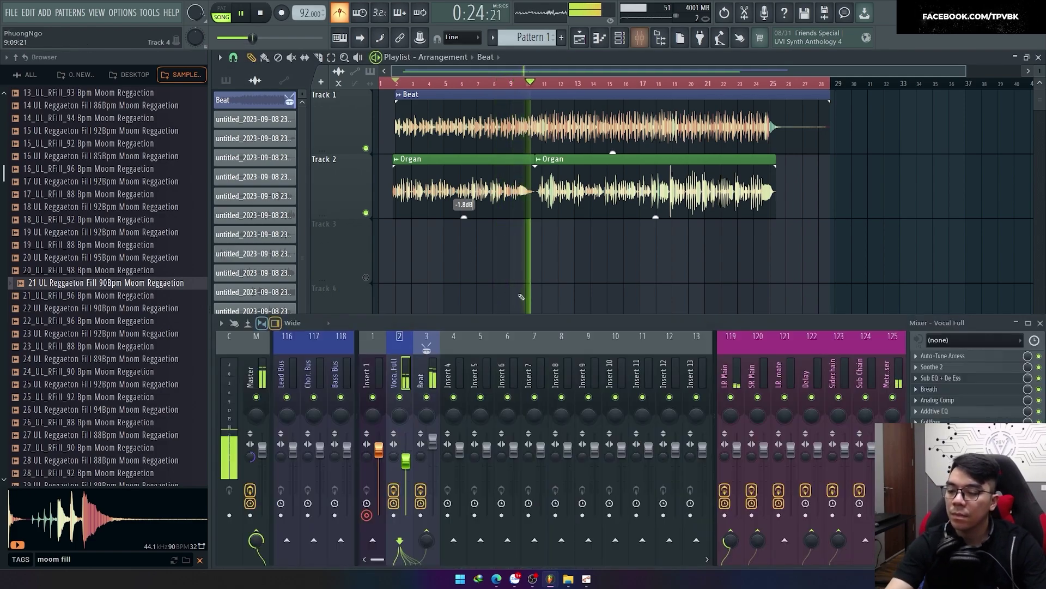
key(F9)
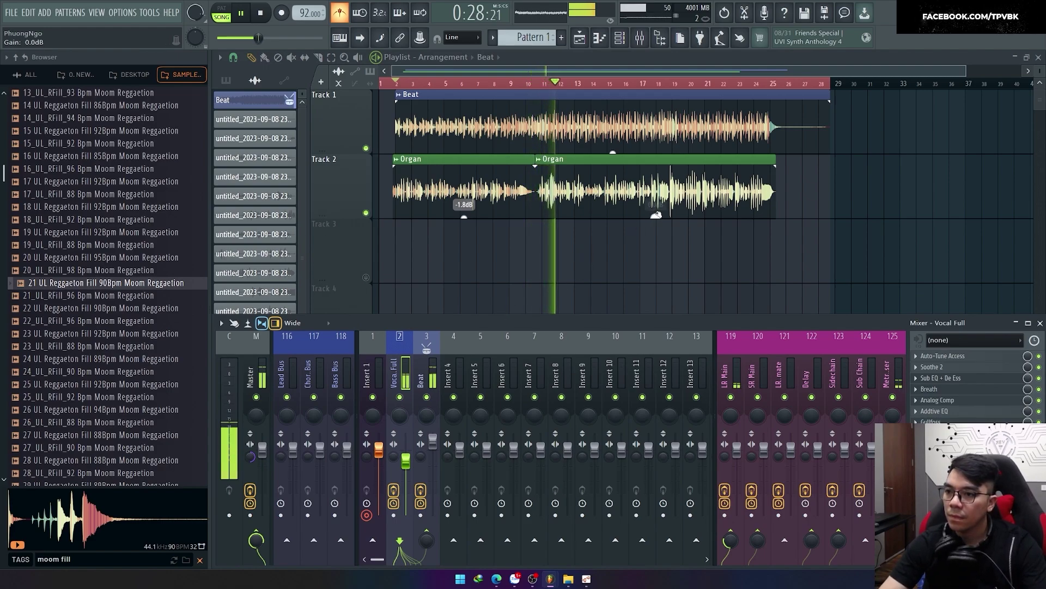
drag(656, 215, 655, 218)
key(F9)
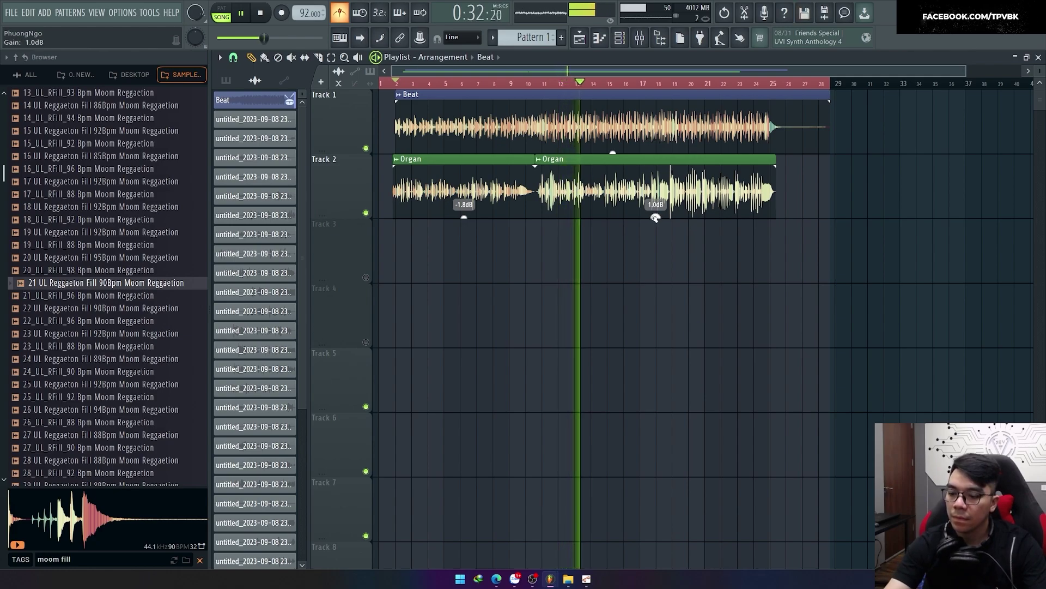
Create an automation clip for the Vocal Full volume and add an automation point at bar 10.
key(F9)
right_click(406, 453)
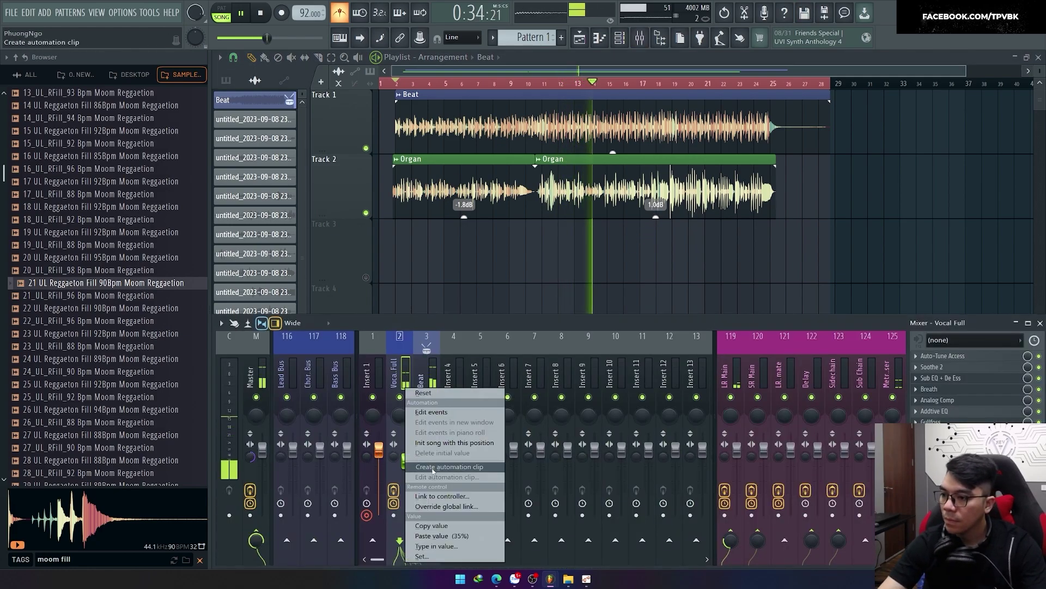
click(449, 468)
key(F9)
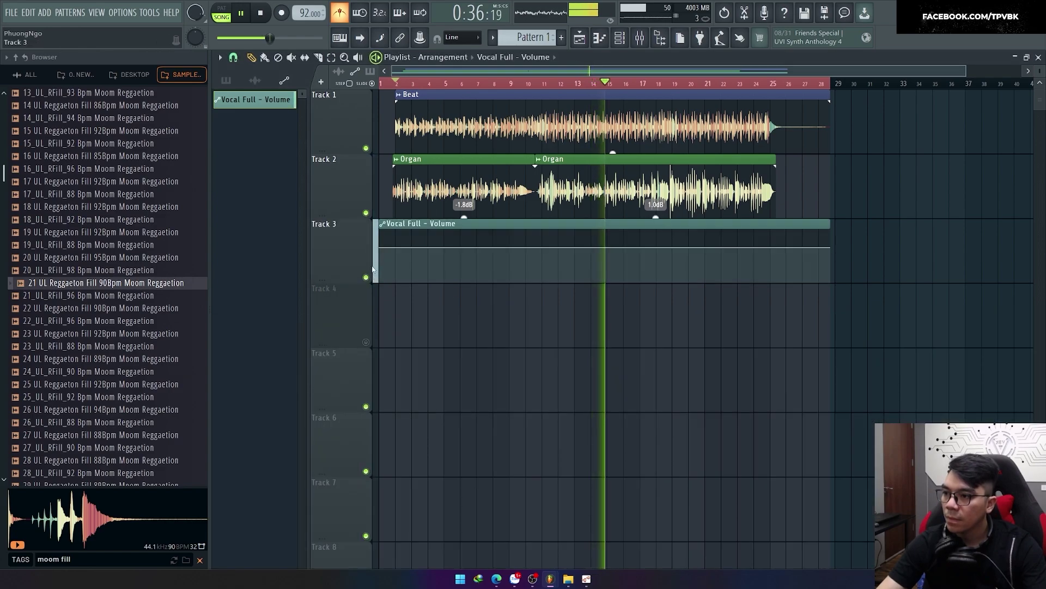
right_click(380, 246)
ctrl+scroll(528, 248, up, 2)
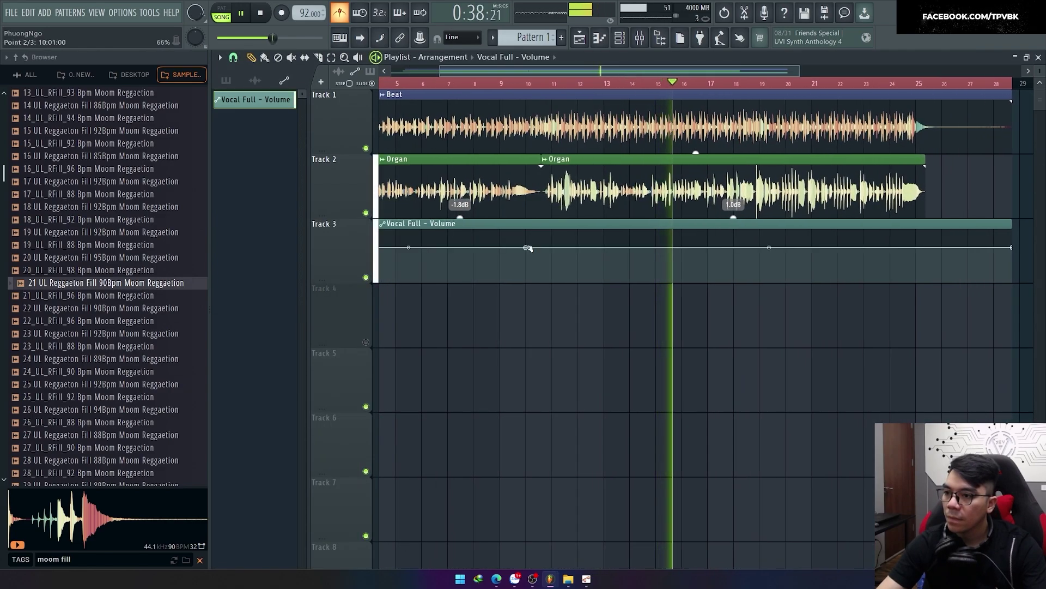
Set the playlist snap to Beat and add an automation point just before the second Organ clip starts.
click(234, 57)
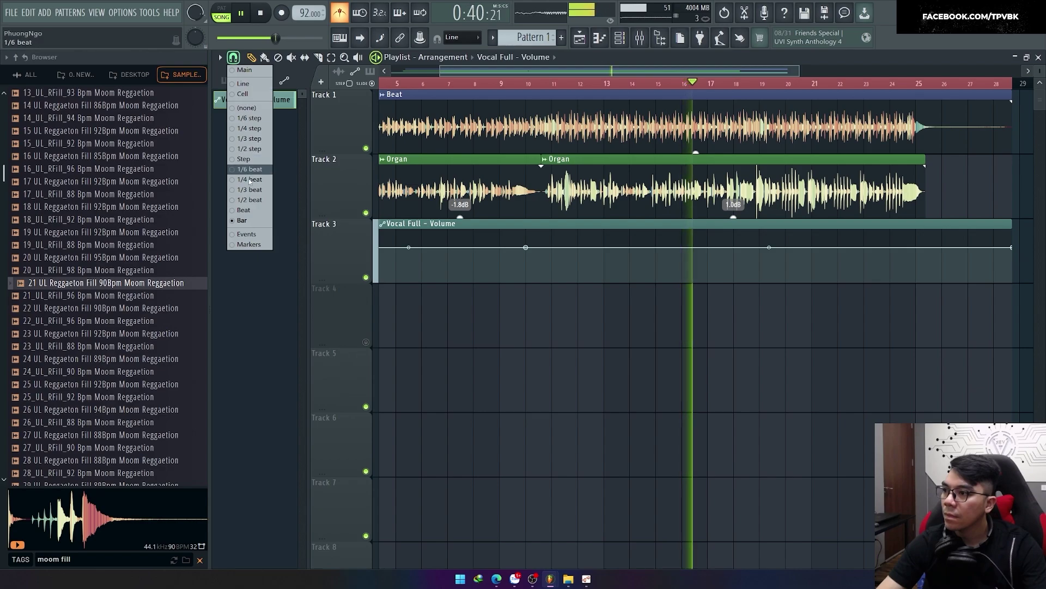
click(250, 209)
ctrl+scroll(400, 248, up, 2)
click(571, 247)
Set the value of the automation point just before the second Organ clip to 0.75.
right_click(570, 248)
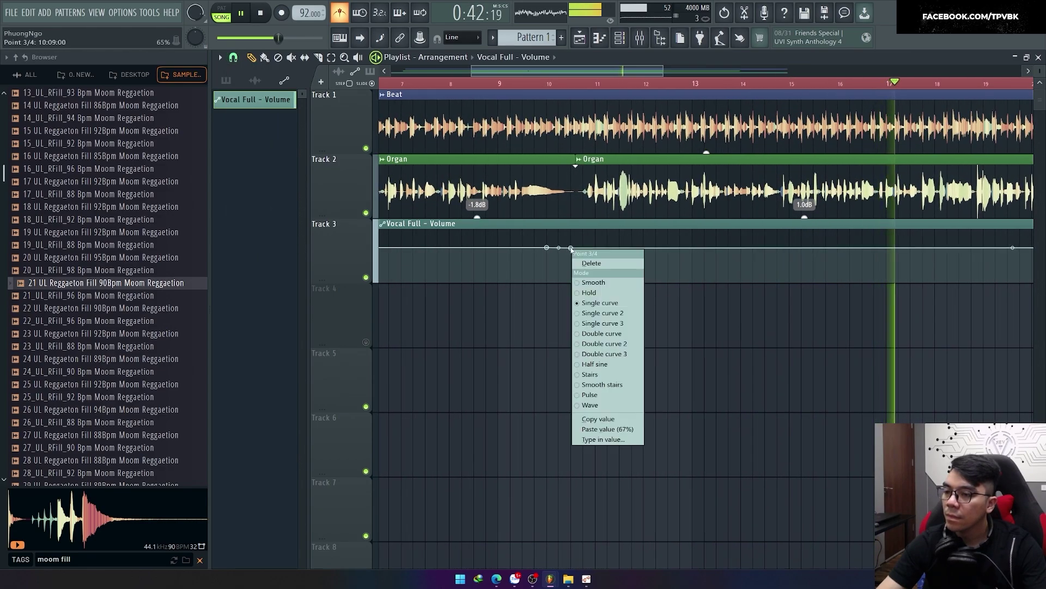
click(603, 439)
text(7)
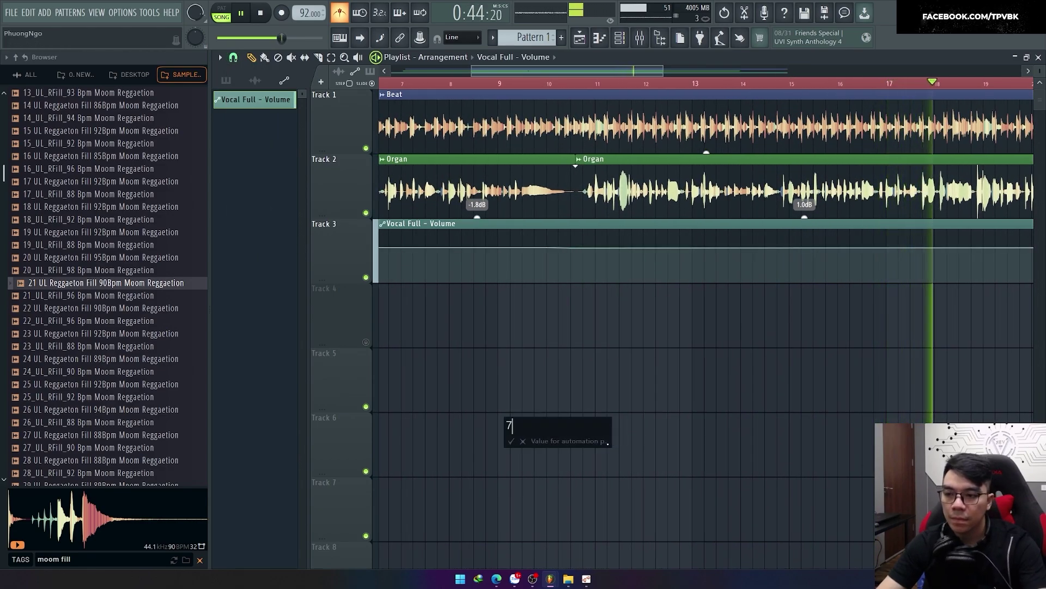
key(Return)
ctrl+scroll(523, 253, down, 2)
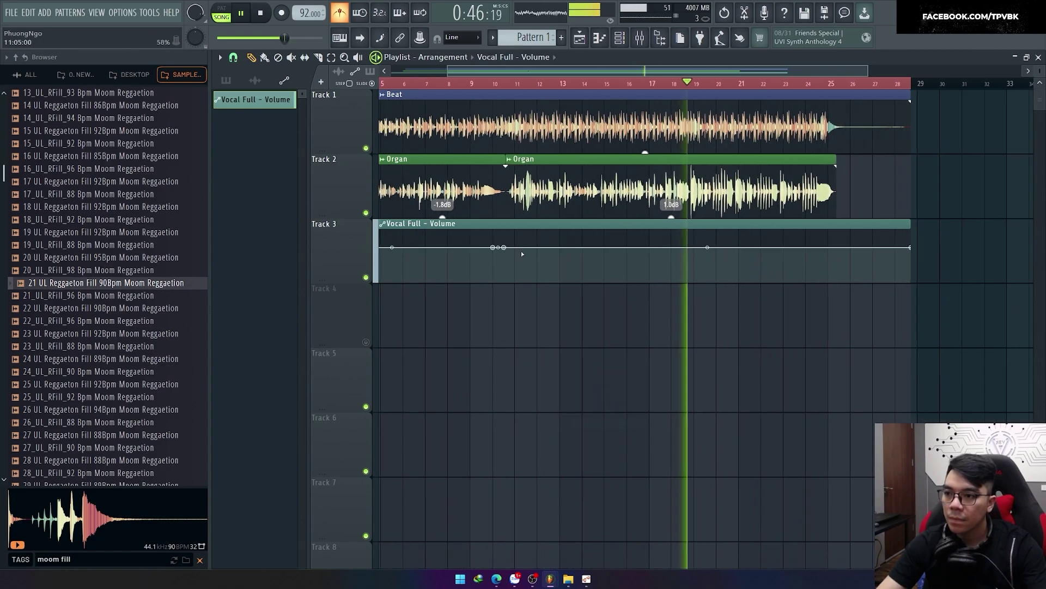
right_click(503, 248)
click(537, 439)
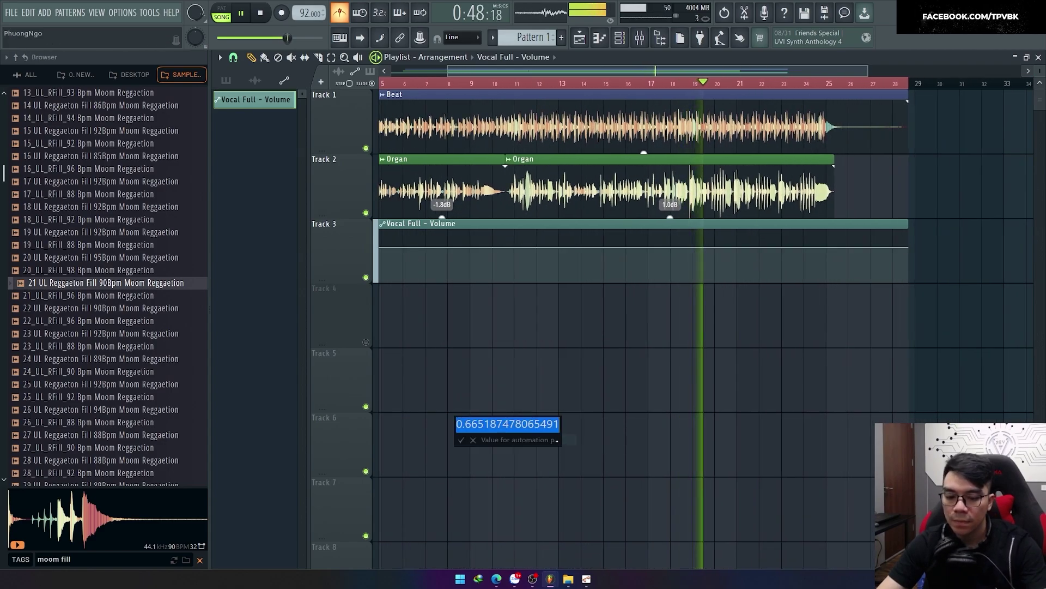
text(0.75)
key(Return)
Copy that automation point's value to the end point of the Vocal Full volume clip.
right_click(502, 242)
click(539, 413)
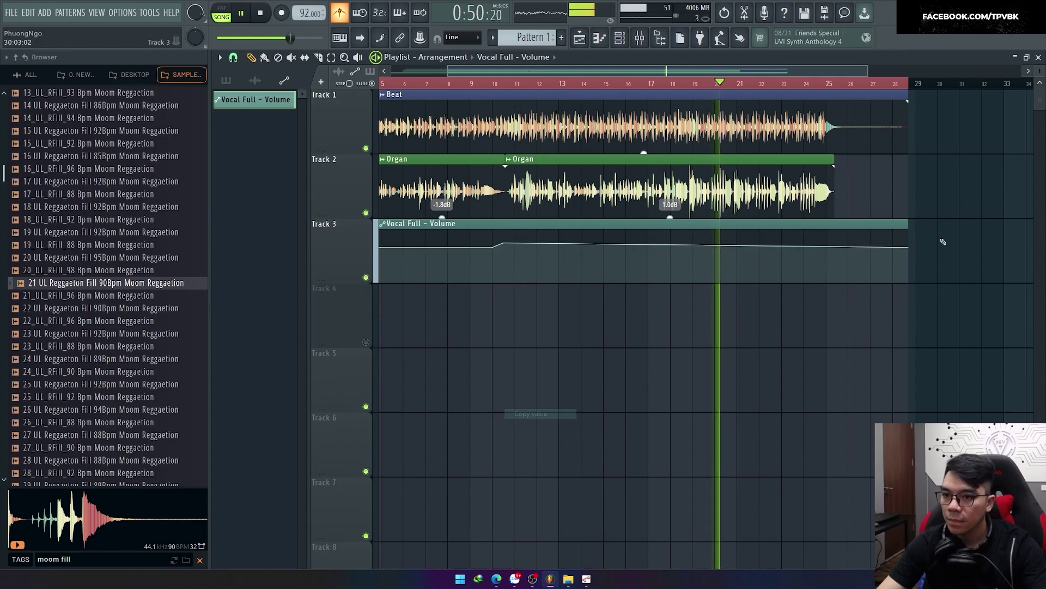
right_click(909, 247)
click(945, 425)
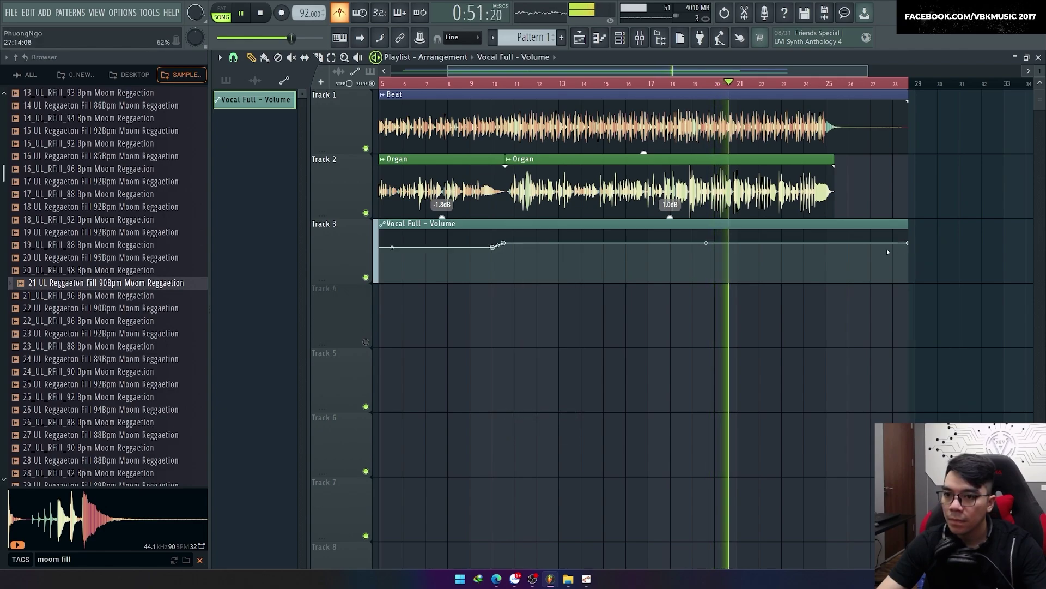
Replay the song from about bar 10 and slice the second Organ clip near bars 13.7 and 14.8.
click(502, 83)
key(F9)
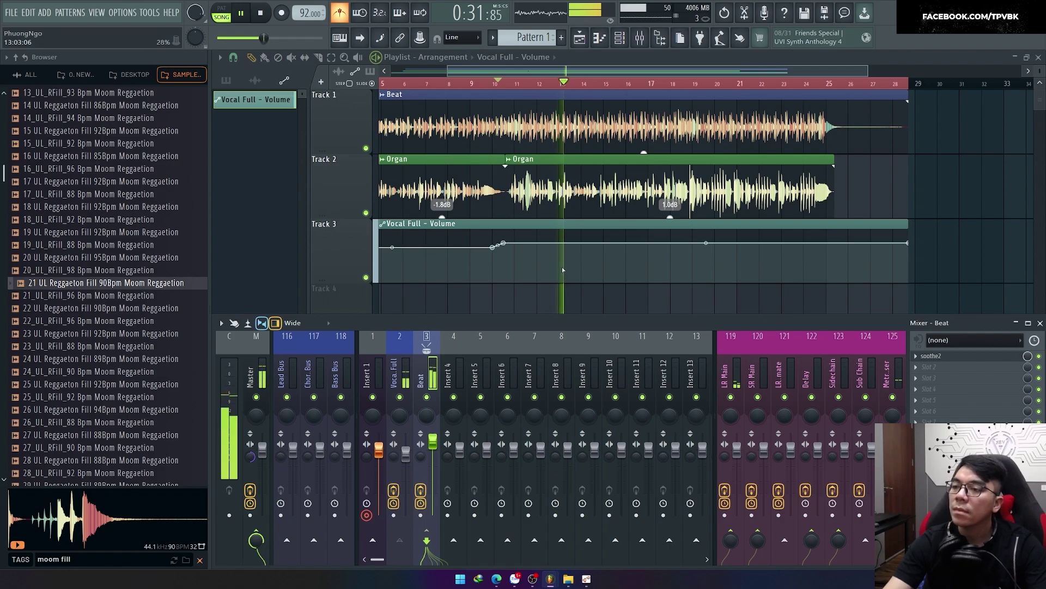
scroll(574, 223, up, 1)
scroll(573, 223, up, 6)
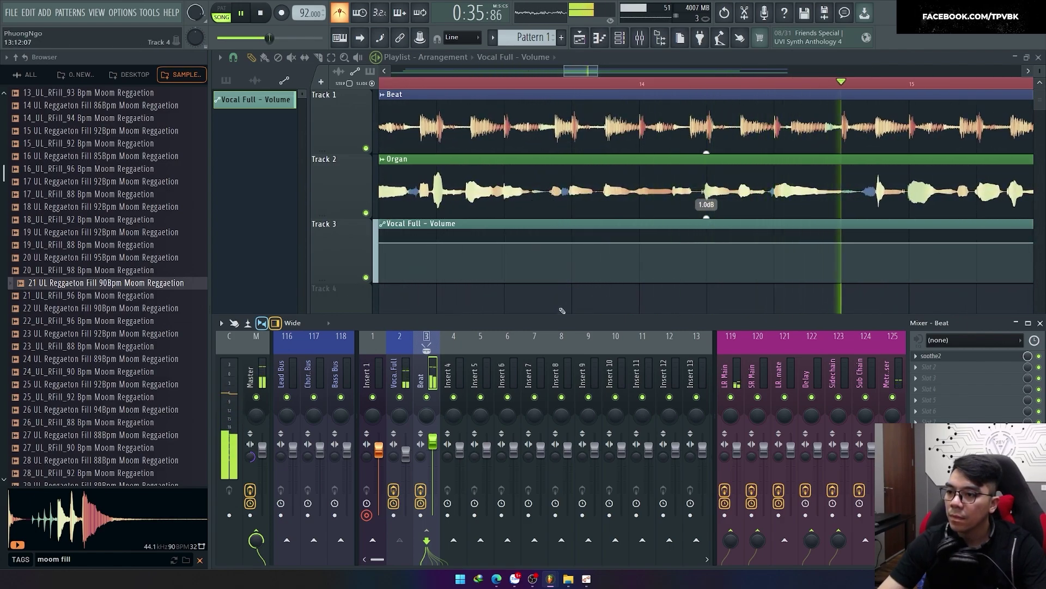
key(F9)
click(551, 197)
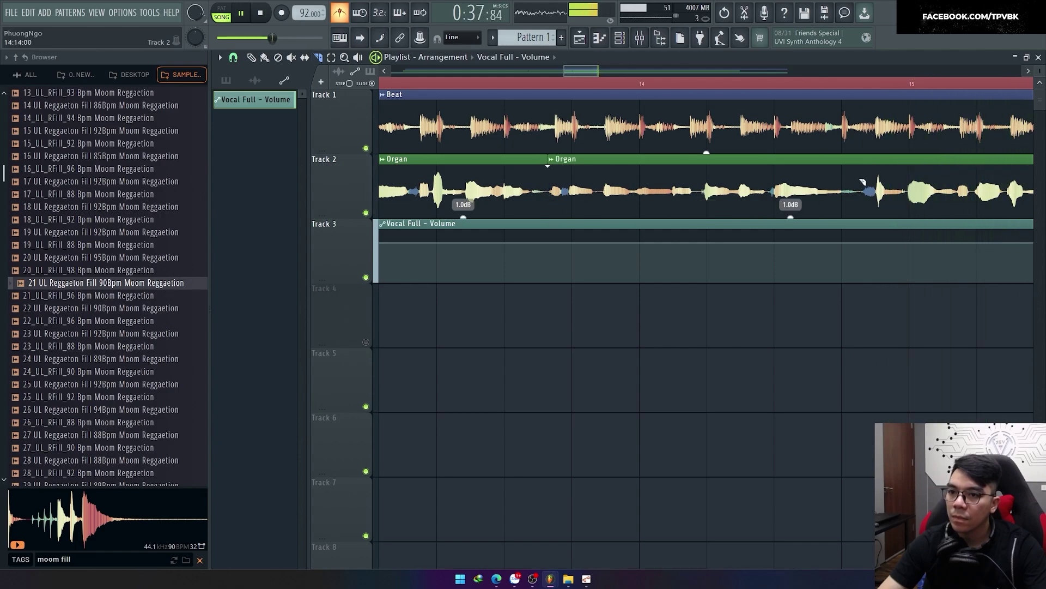
click(863, 198)
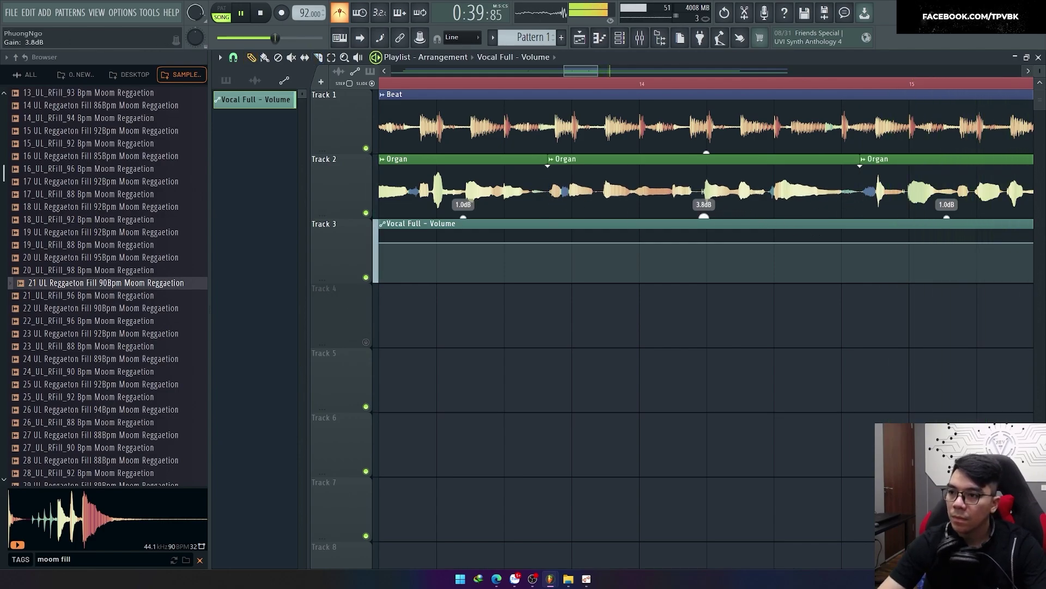
Raise the gain of the short Organ clip between the two new cuts to 4.9 dB.
scroll(779, 244, down, 6)
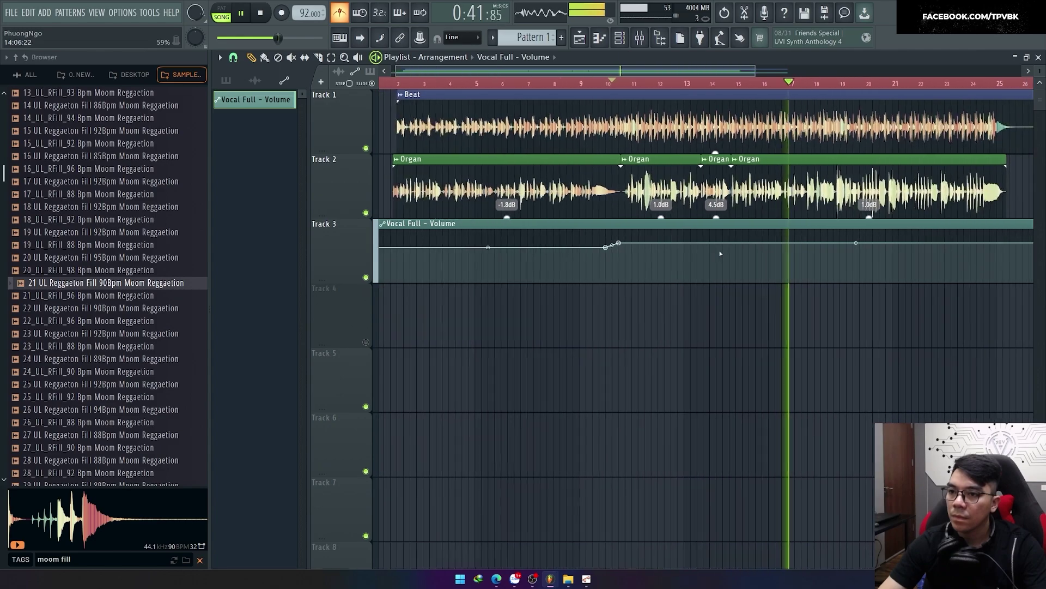
scroll(779, 244, down, 3)
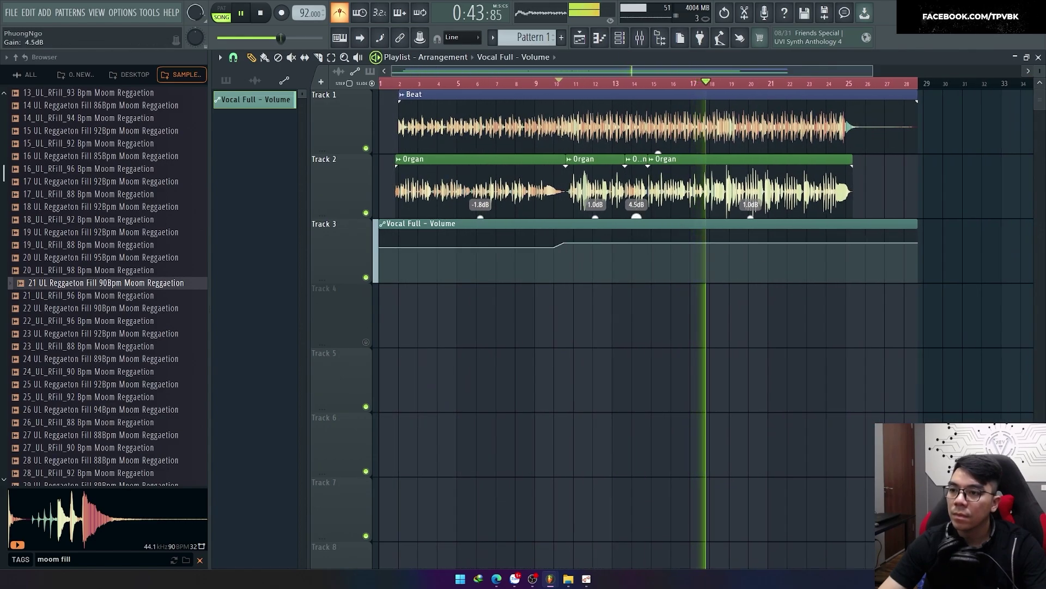
drag(637, 217, 636, 215)
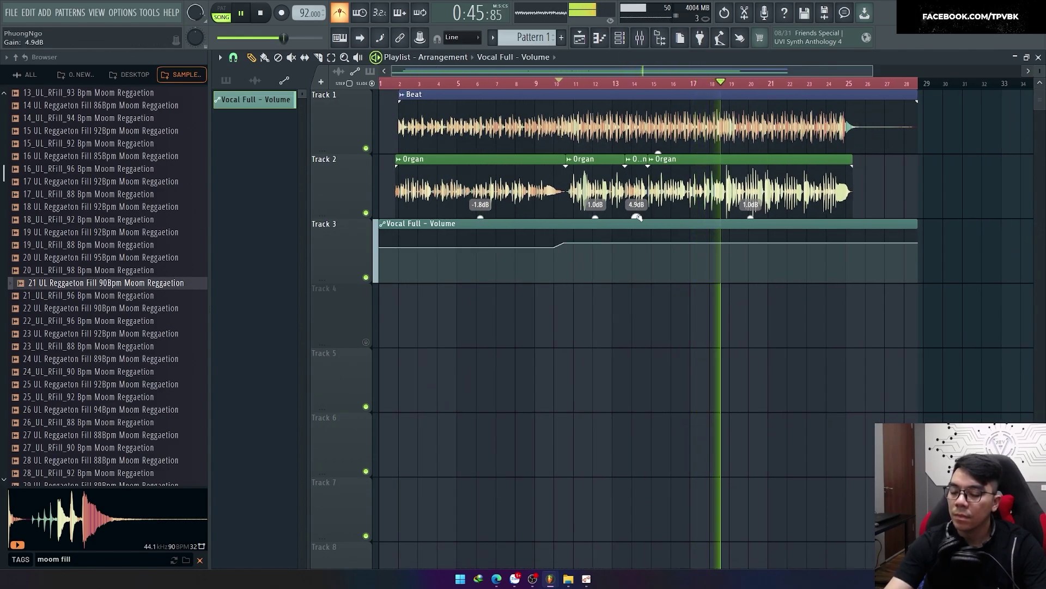
key(F9)
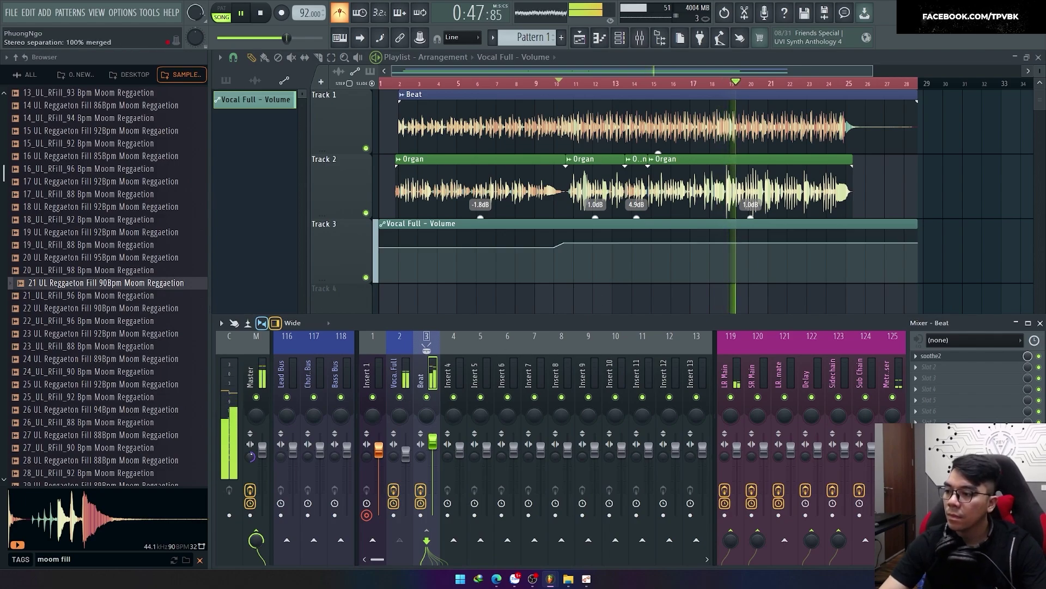
right_click(251, 457)
key(Escape)
key(F9)
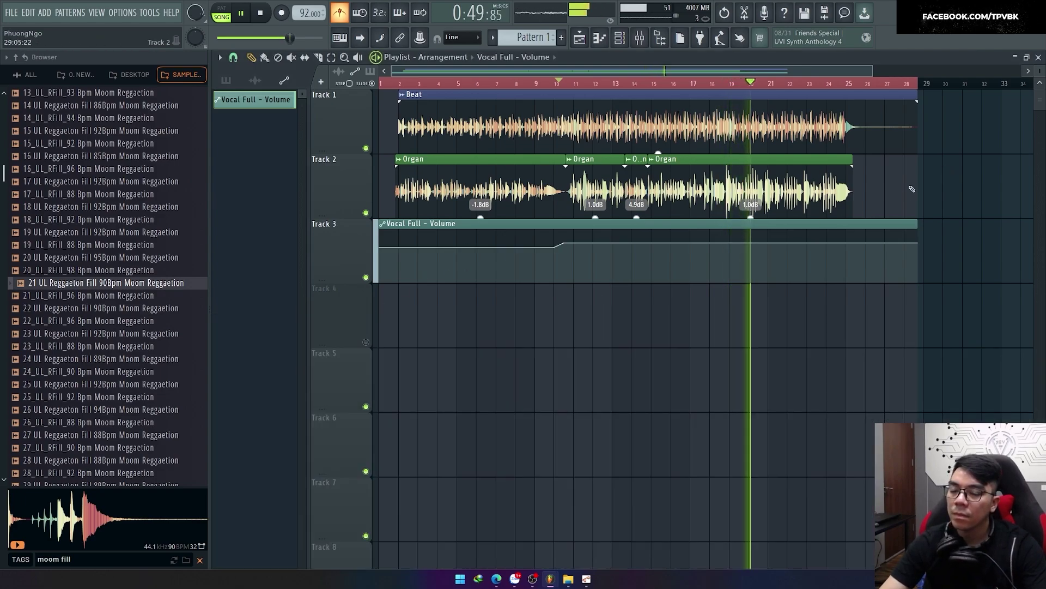
Trim the ends of the Vocal Full volume clip and the Beat clip to just past bar 25, with a short fade-out on the Beat.
scroll(877, 215, up, 3)
drag(776, 227, 738, 227)
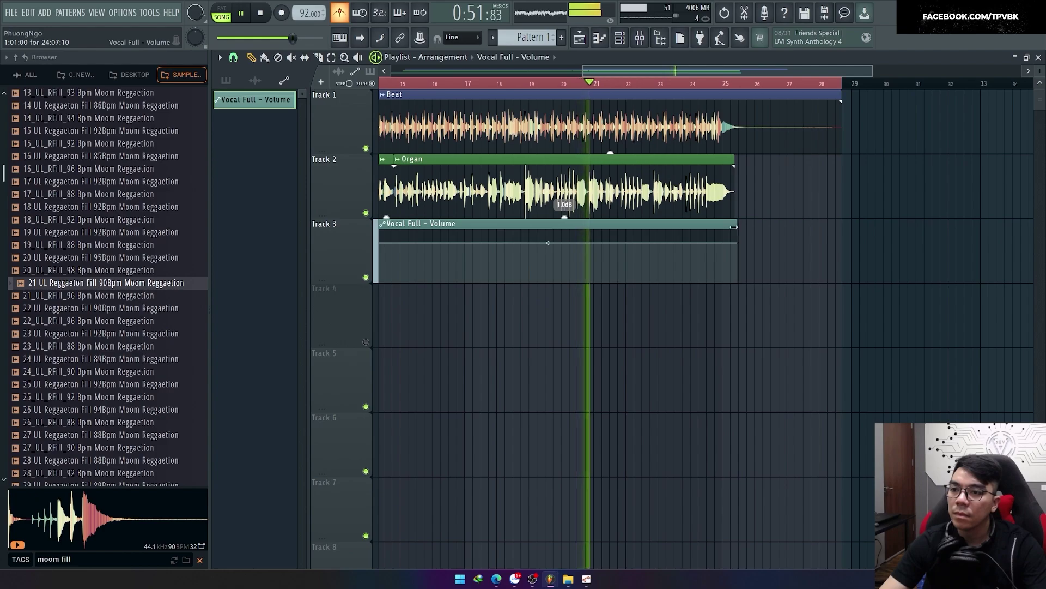
drag(841, 97, 745, 98)
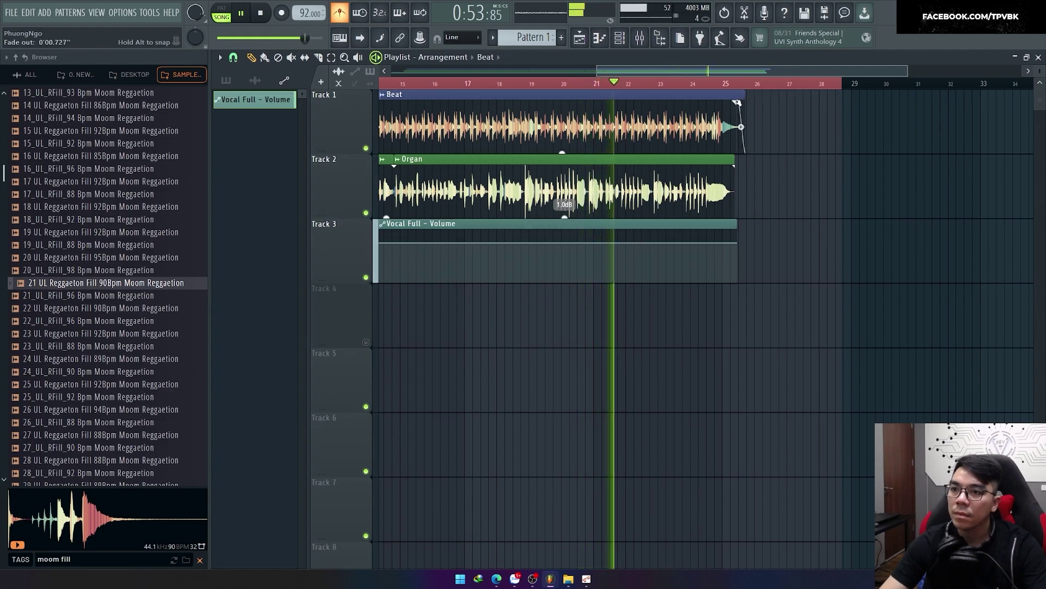
scroll(742, 224, up, 2)
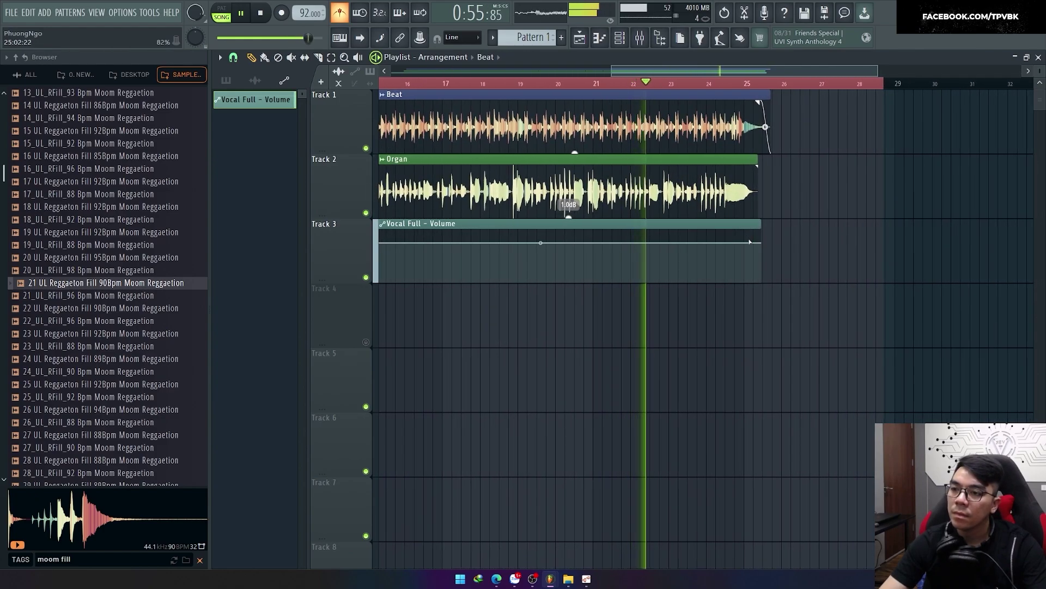
scroll(716, 254, up, 2)
scroll(717, 254, down, 4)
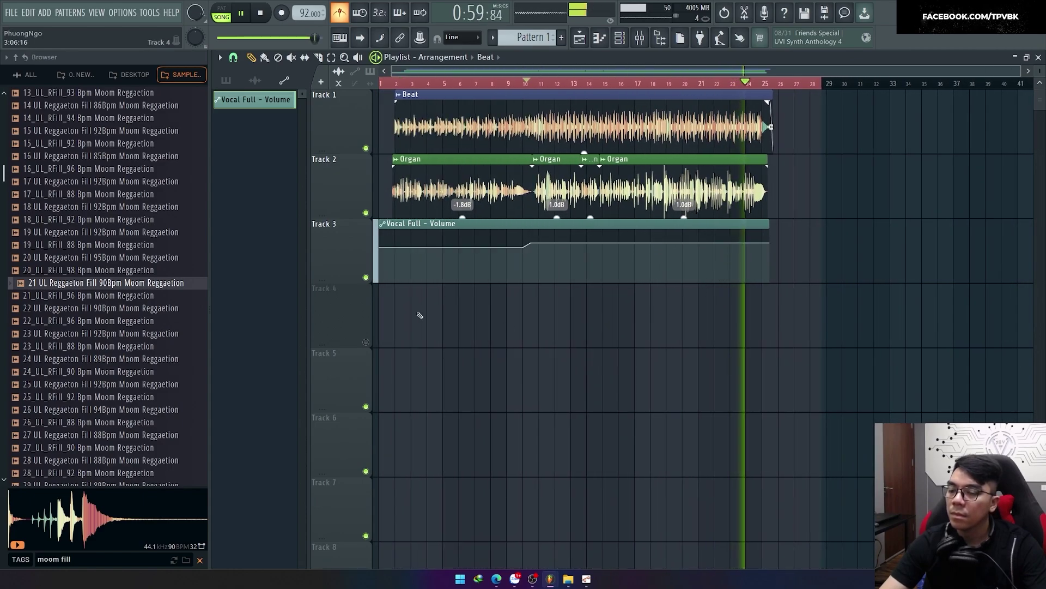
Fit the playback range to the trimmed clips and replay the song from the beginning with the mixer open.
key(ctrl+a)
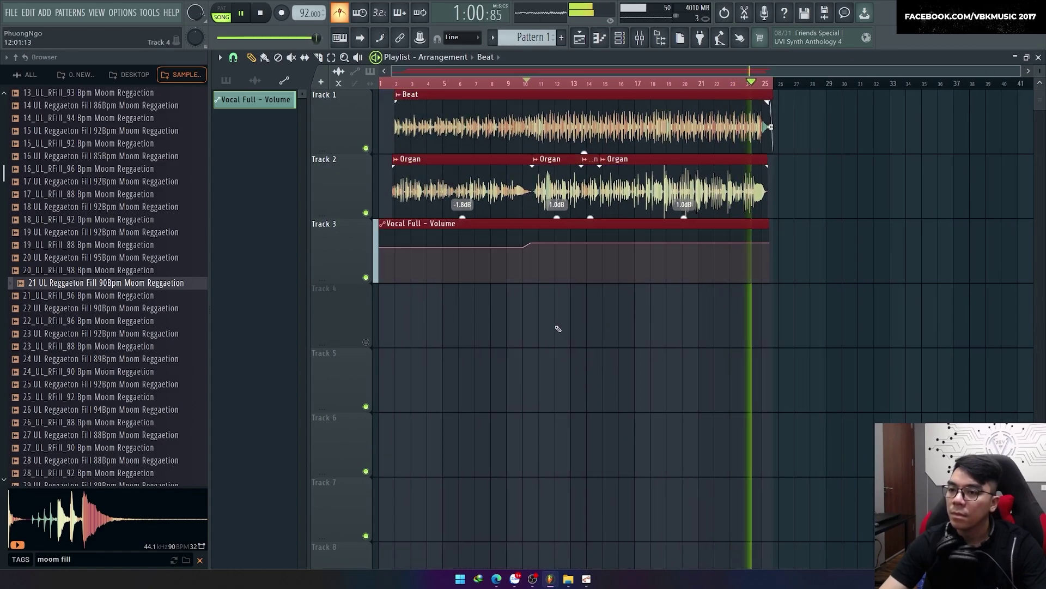
click(428, 309)
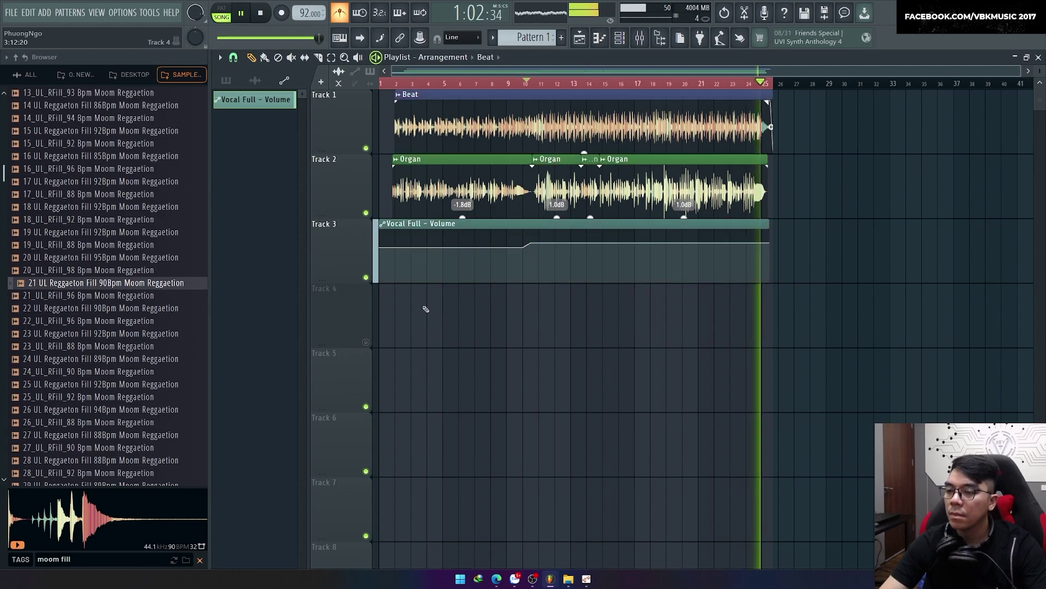
click(390, 85)
key(F9)
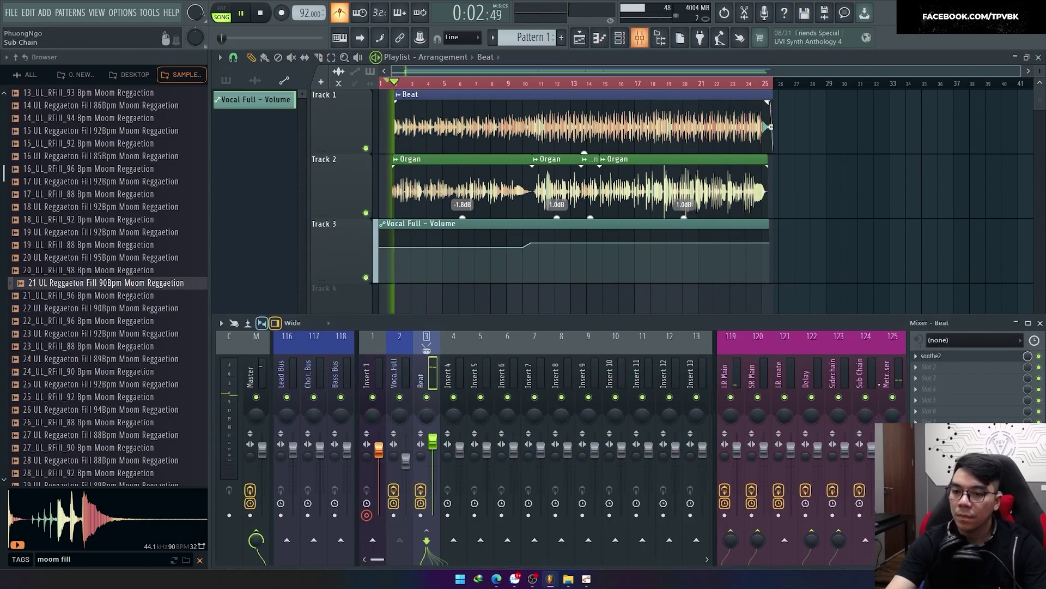
scroll(381, 268, up, 3)
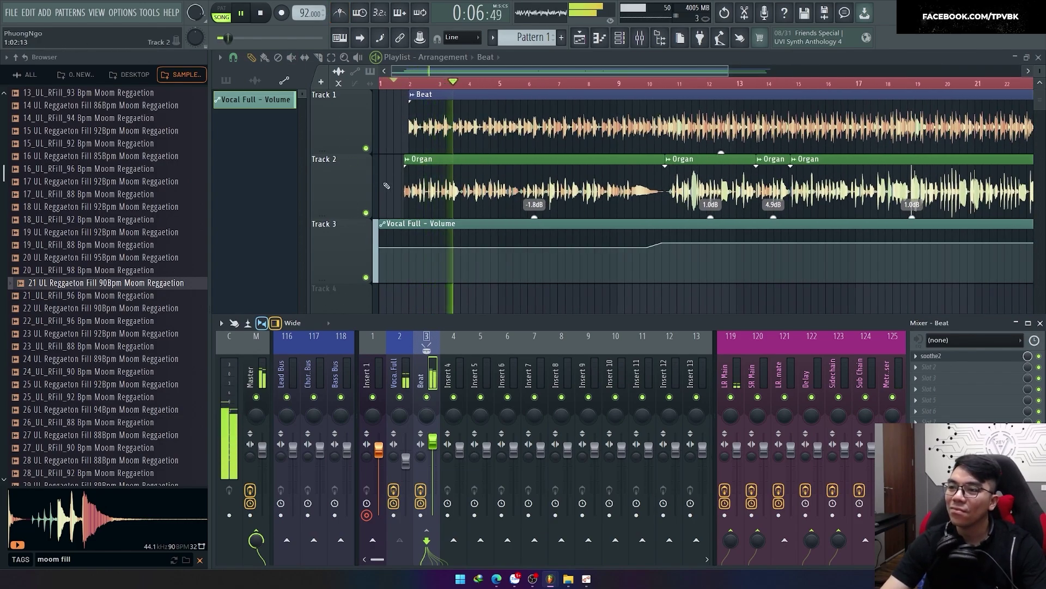
scroll(385, 183, down, 2)
scroll(512, 253, down, 2)
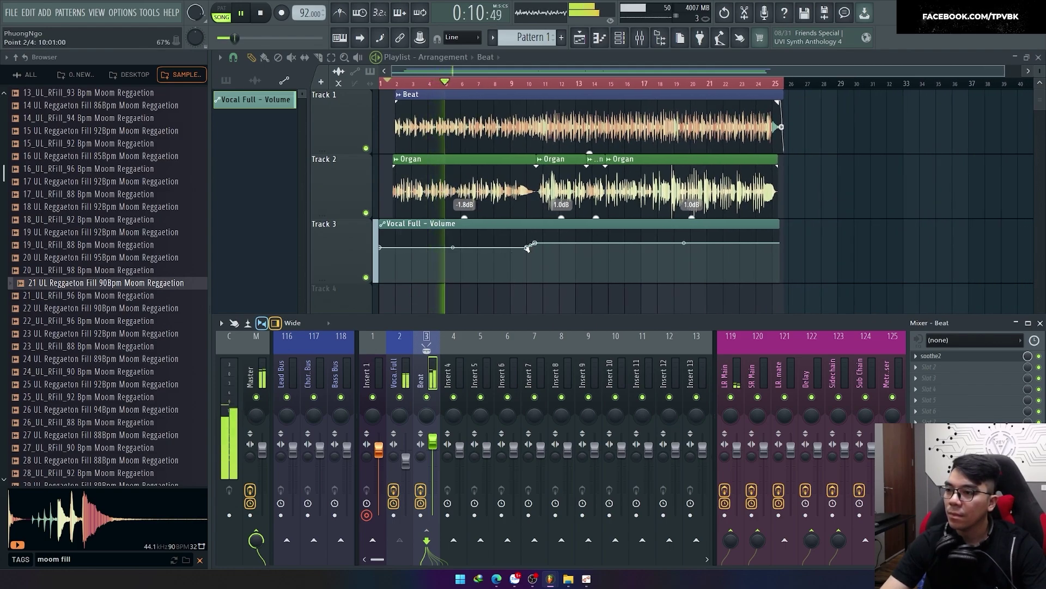
Set the Vocal Full volume automation point at bar 10 to 0.70 and copy that value to the clip's start point.
right_click(527, 248)
click(477, 320)
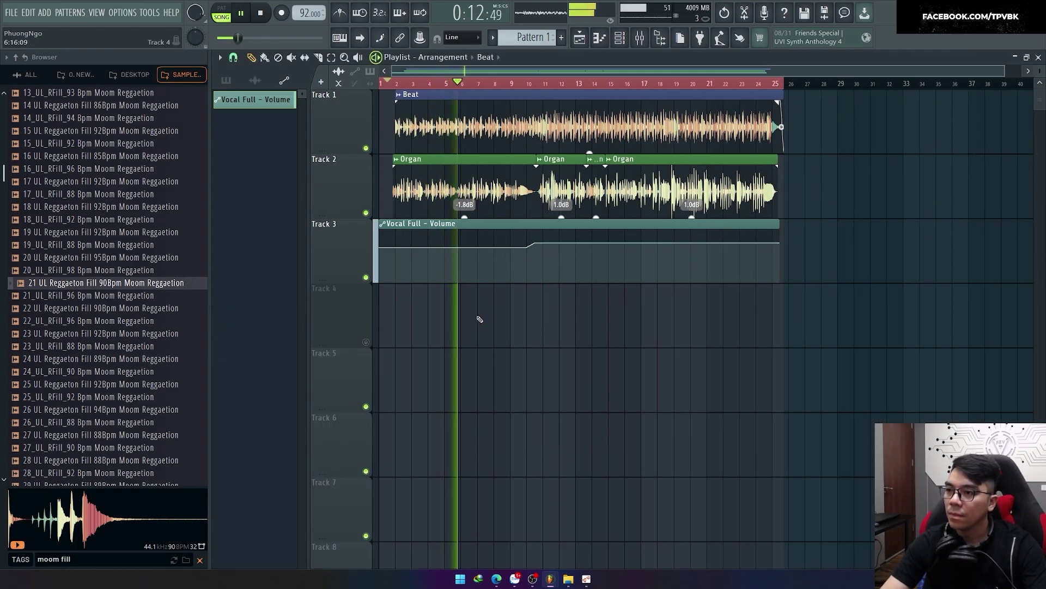
scroll(471, 315, up, 1)
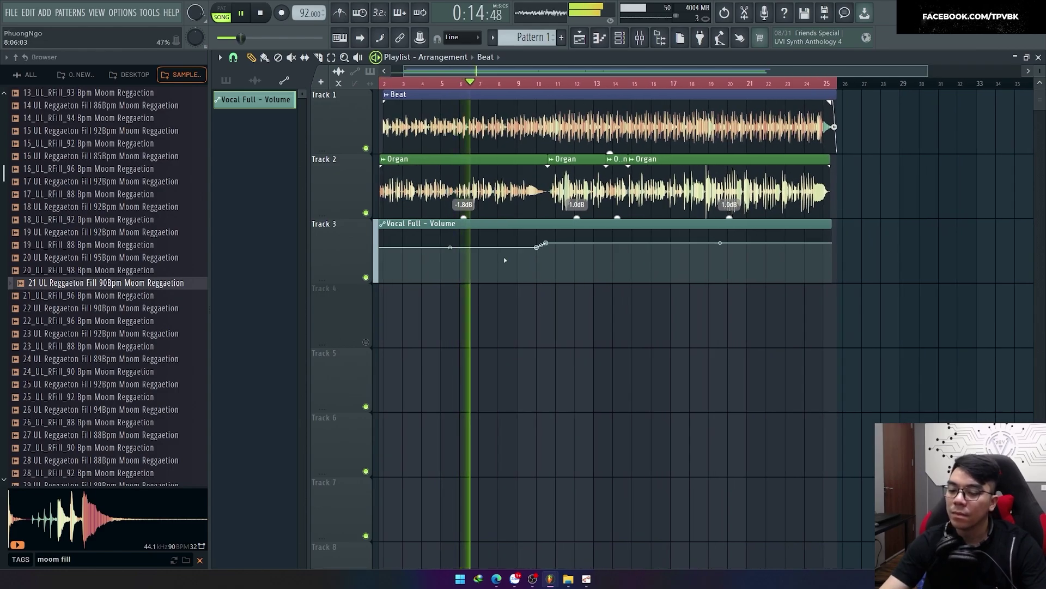
key(F9)
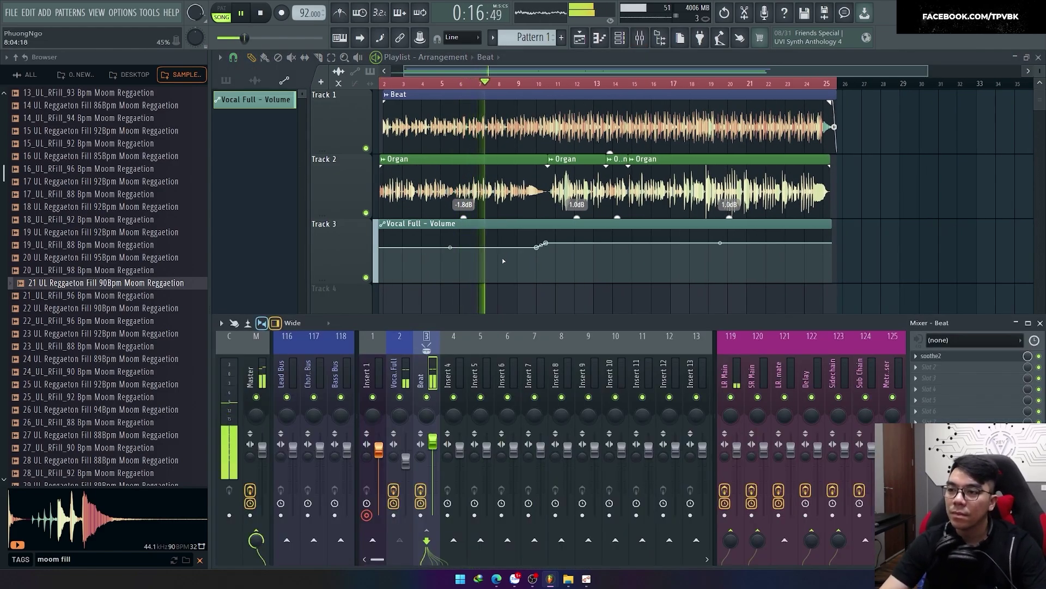
right_click(538, 248)
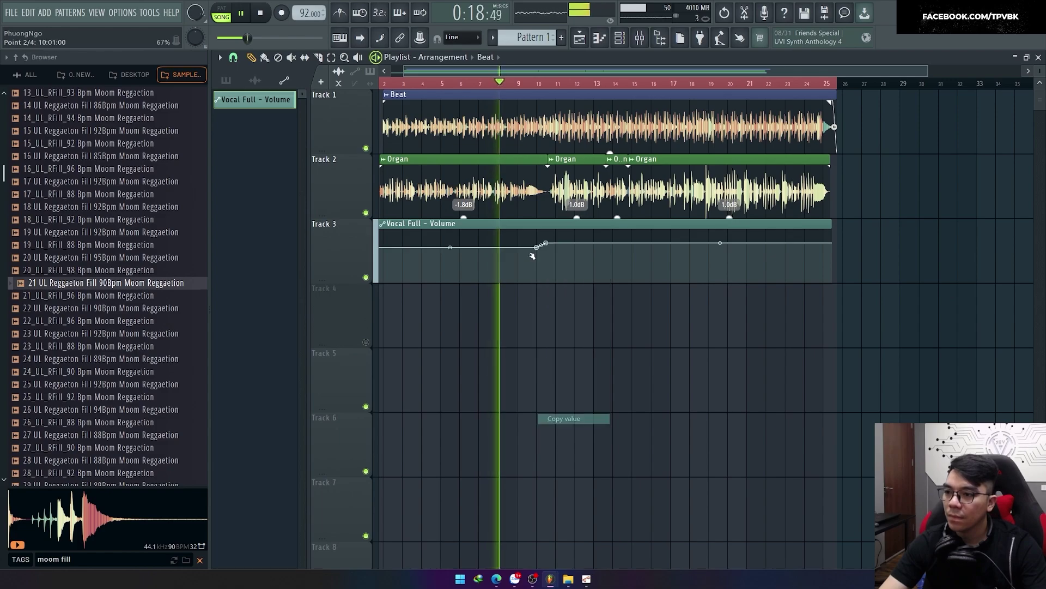
click(569, 439)
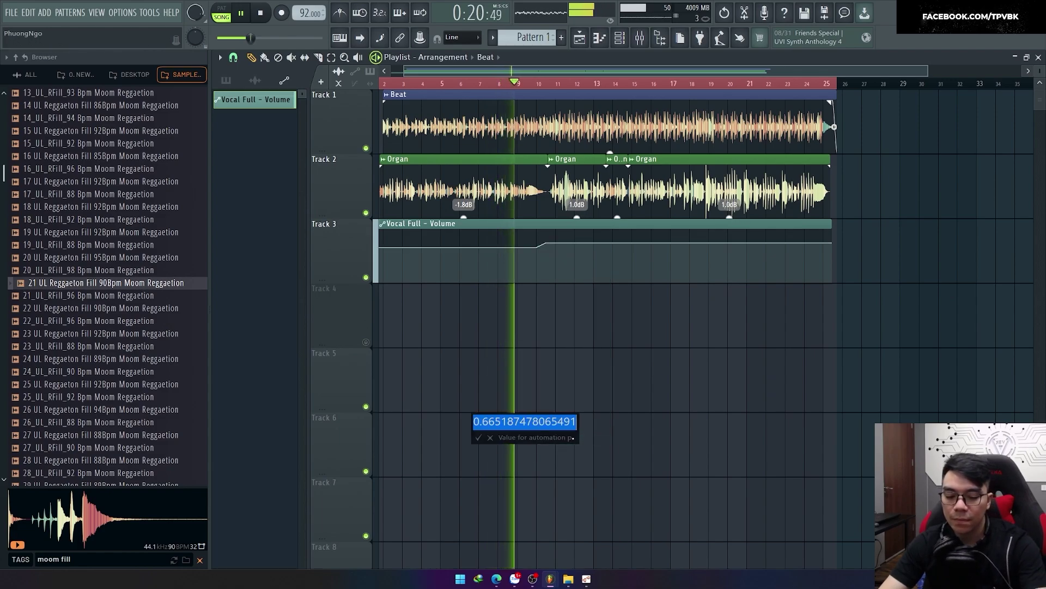
text(70)
key(Return)
scroll(572, 278, down, 2)
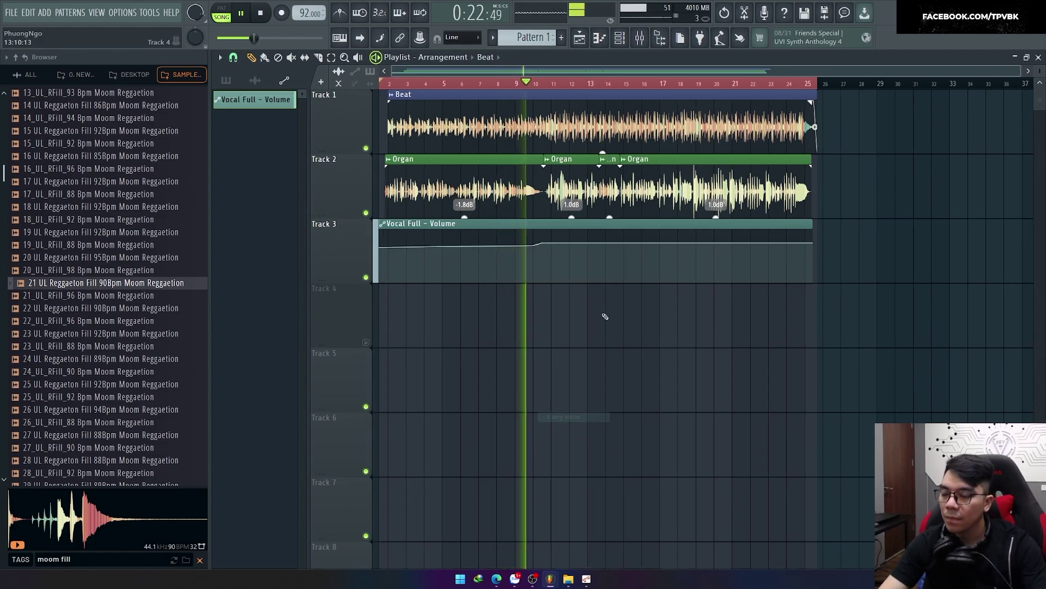
Play through the rest of the song to judge the vocal-to-beat balance, checking the Vocal Full track in the mixer.
scroll(512, 273, up, 2)
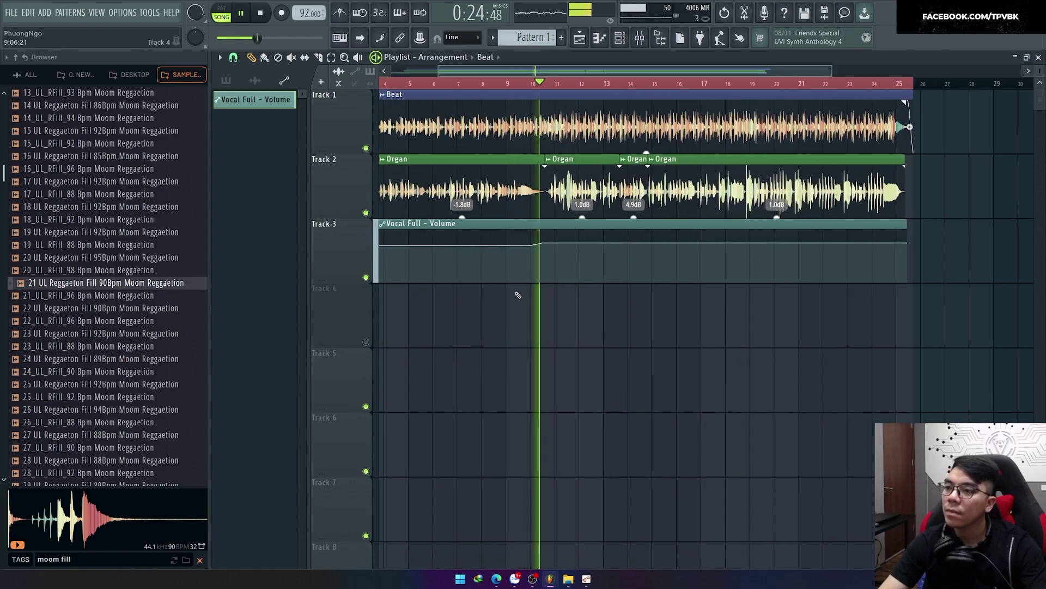
scroll(522, 247, down, 2)
scroll(552, 263, up, 2)
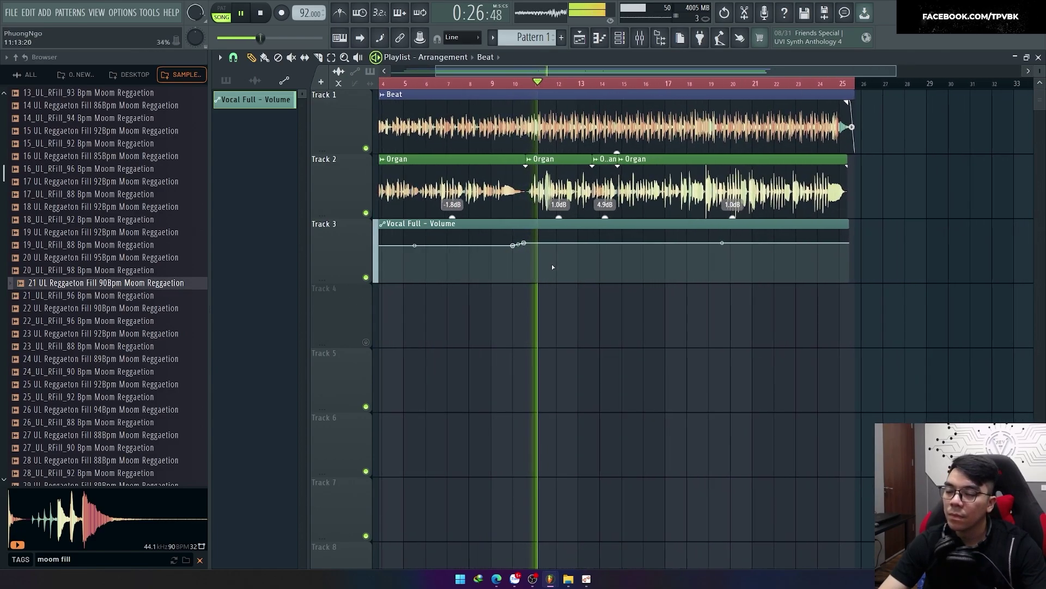
scroll(558, 294, down, 1)
scroll(559, 294, down, 1)
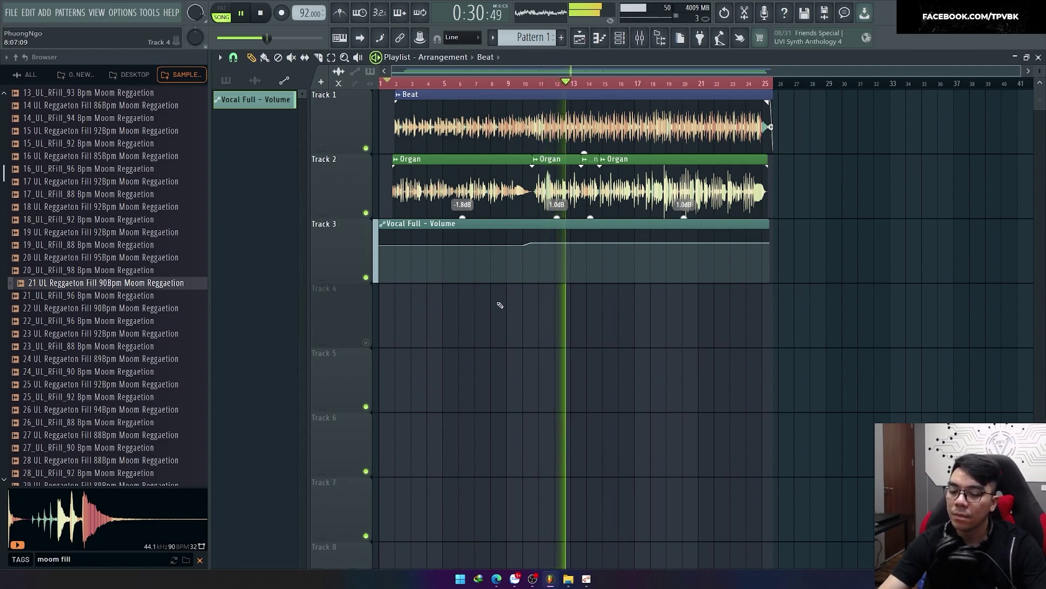
key(F9)
click(403, 381)
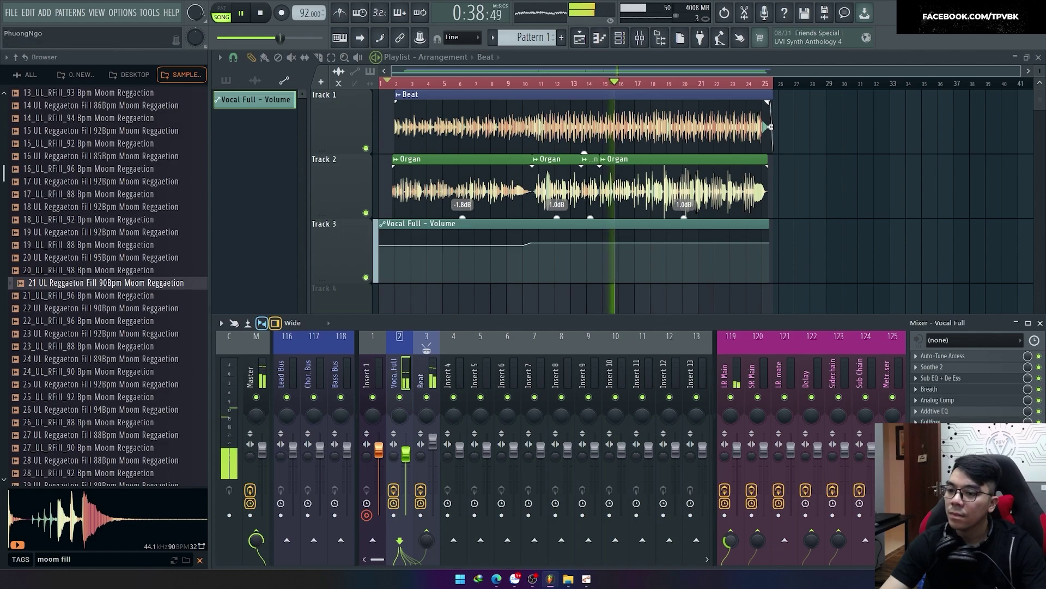
key(F9)
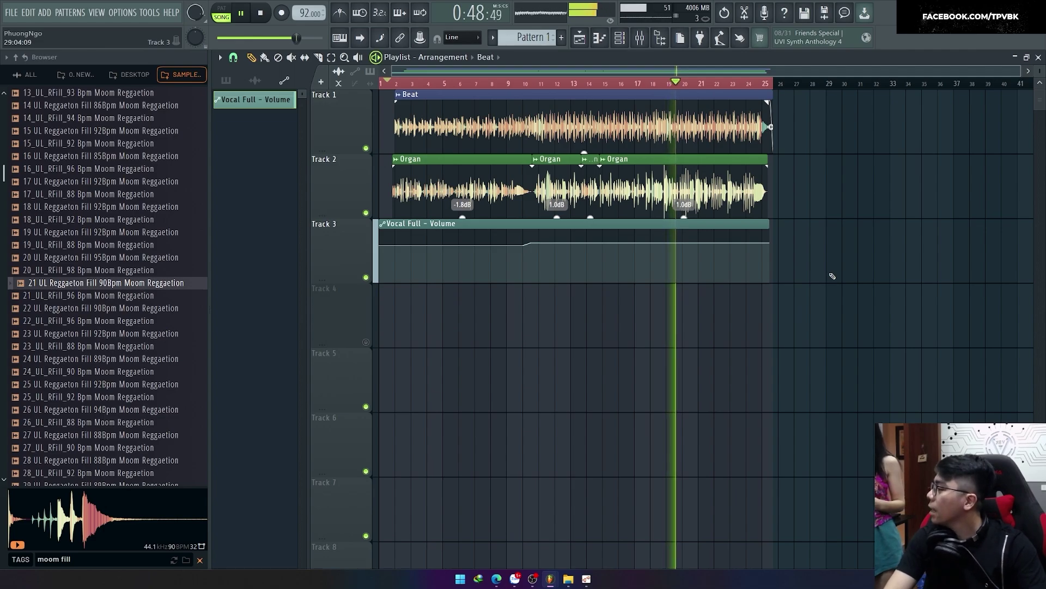
Load Ozone 10 into the second effect slot of the Master track and stop playback.
key(ctrl+a)
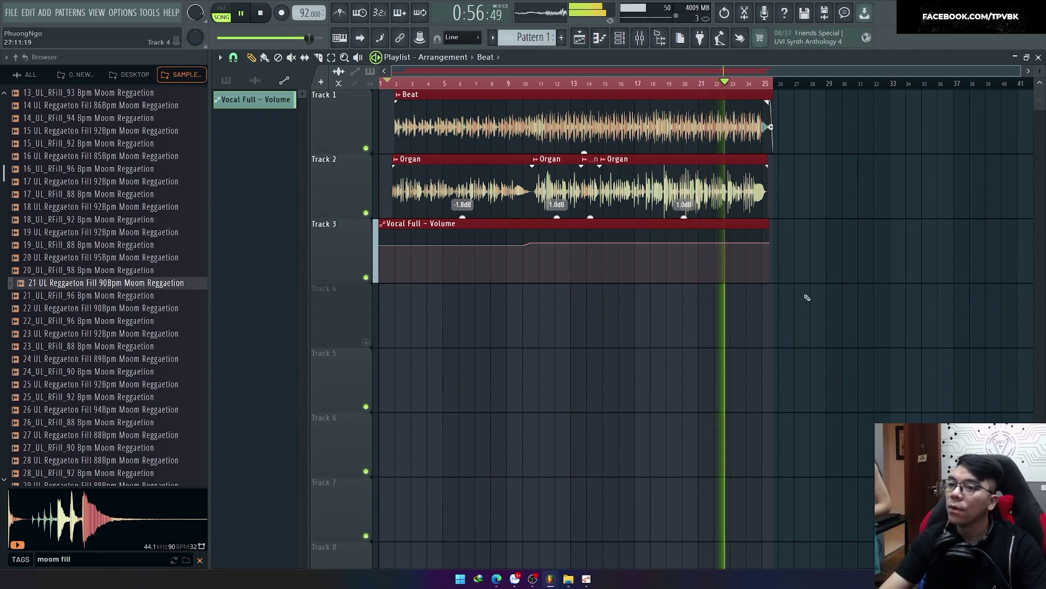
key(F9)
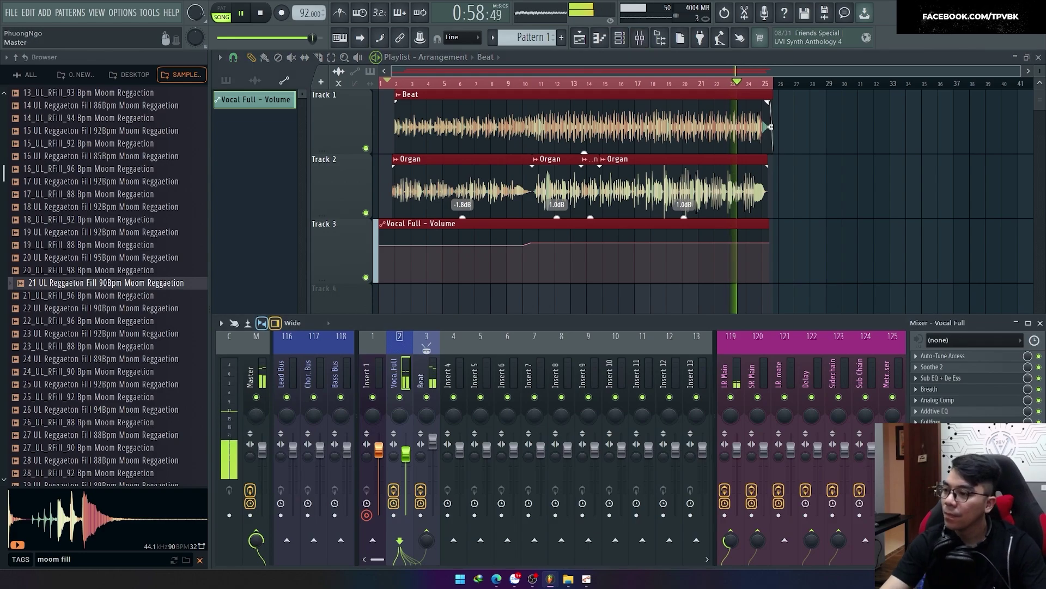
key(Home)
click(933, 367)
click(863, 366)
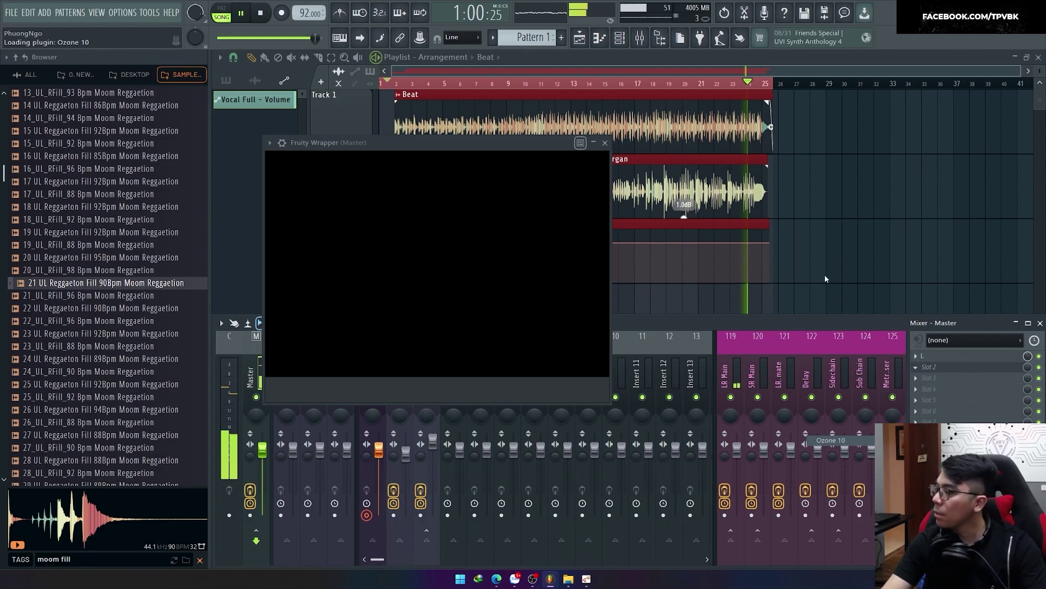
key(space)
key(F12)
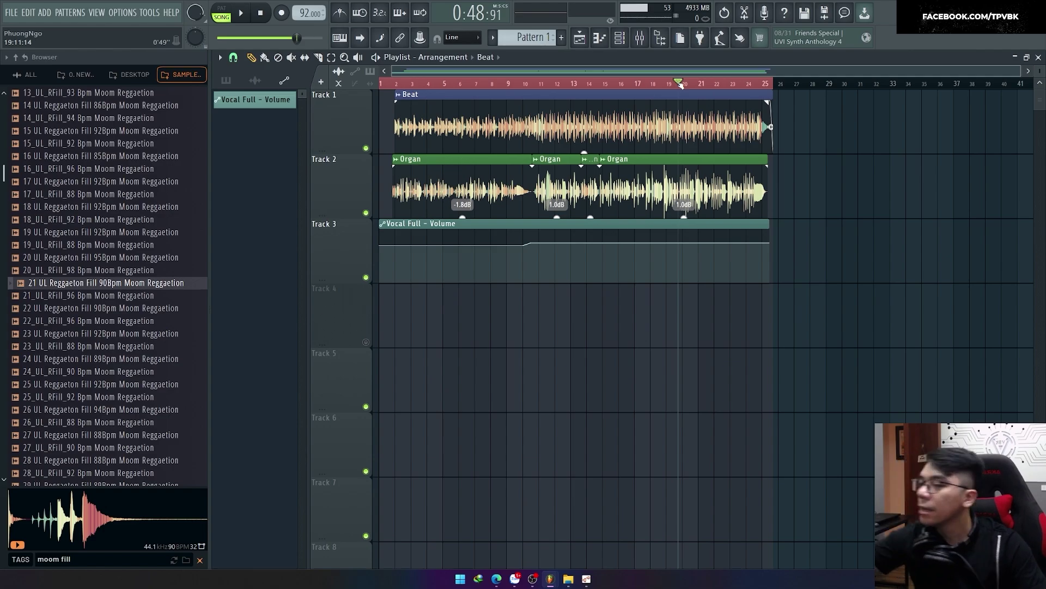
Open Ozone 10 on the Master track and remove its default Equalizer and Maximizer modules.
key(F9)
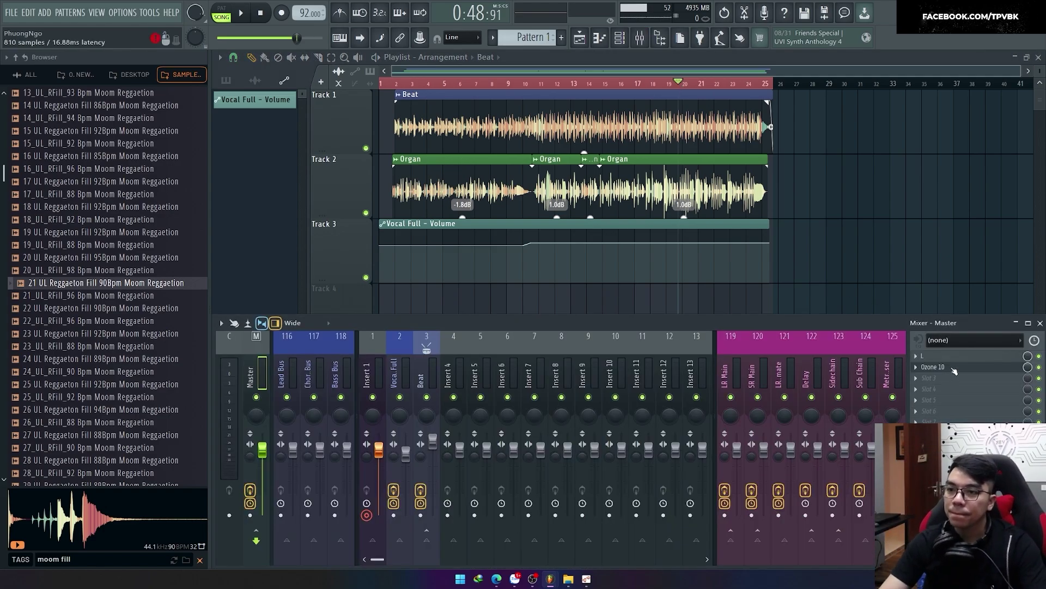
click(933, 367)
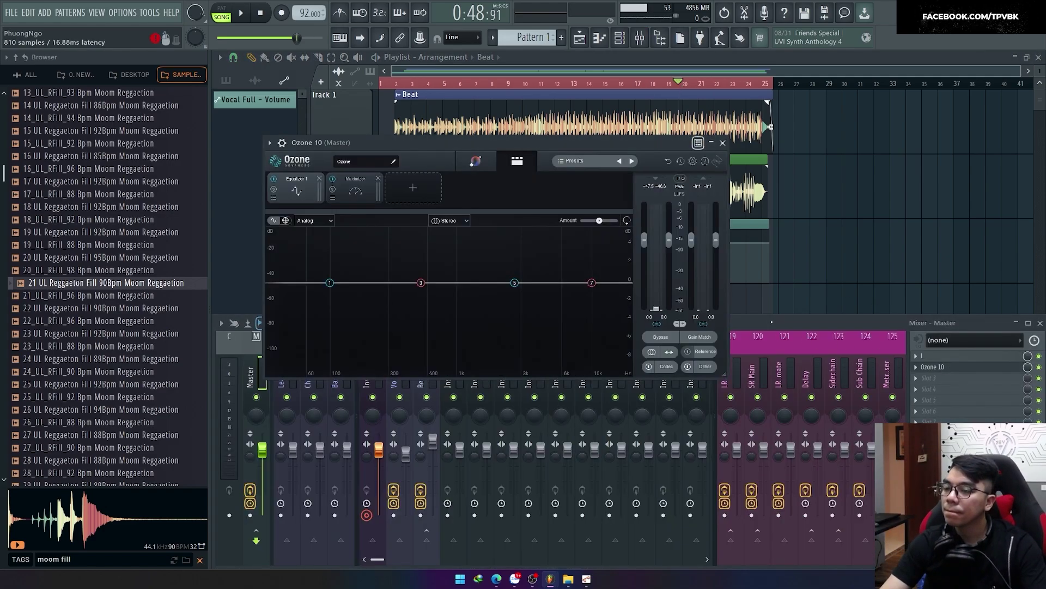
click(319, 180)
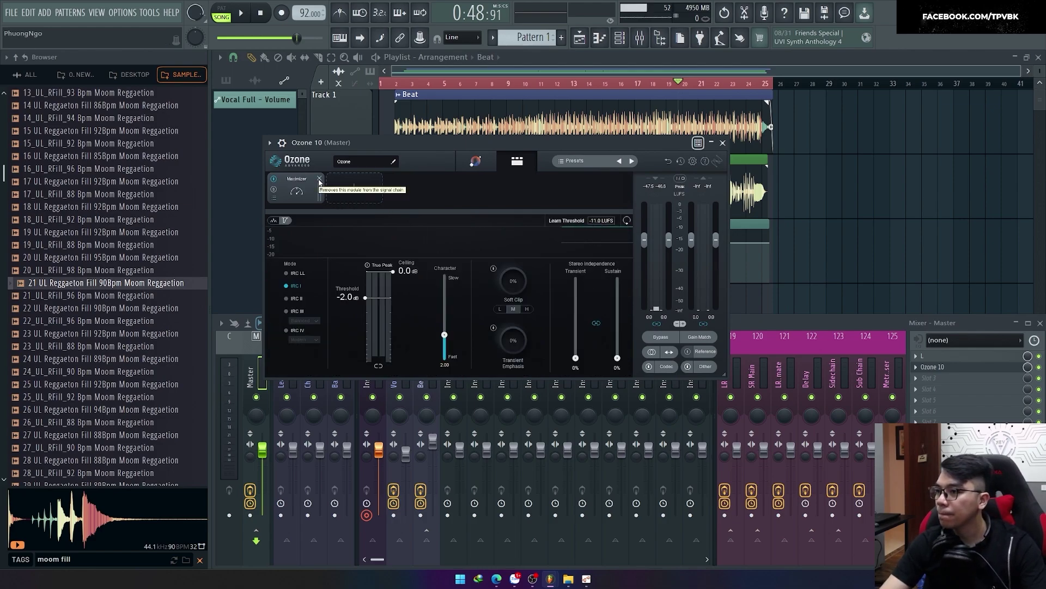
click(319, 180)
Start Ozone's mastering assistant and play the song from about bar 20 for its analysis.
click(477, 165)
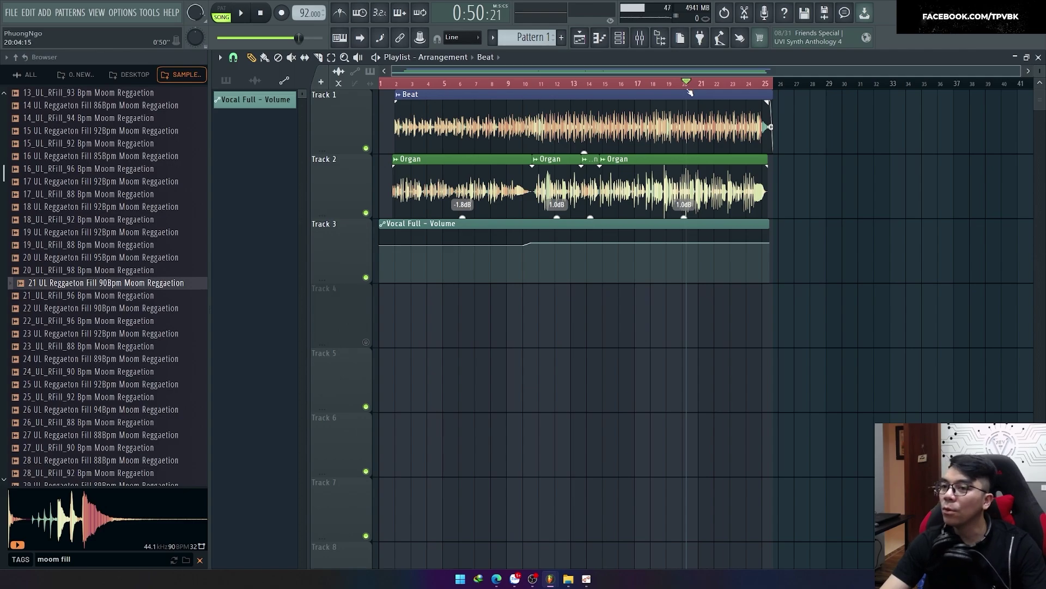
key(space)
key(F9)
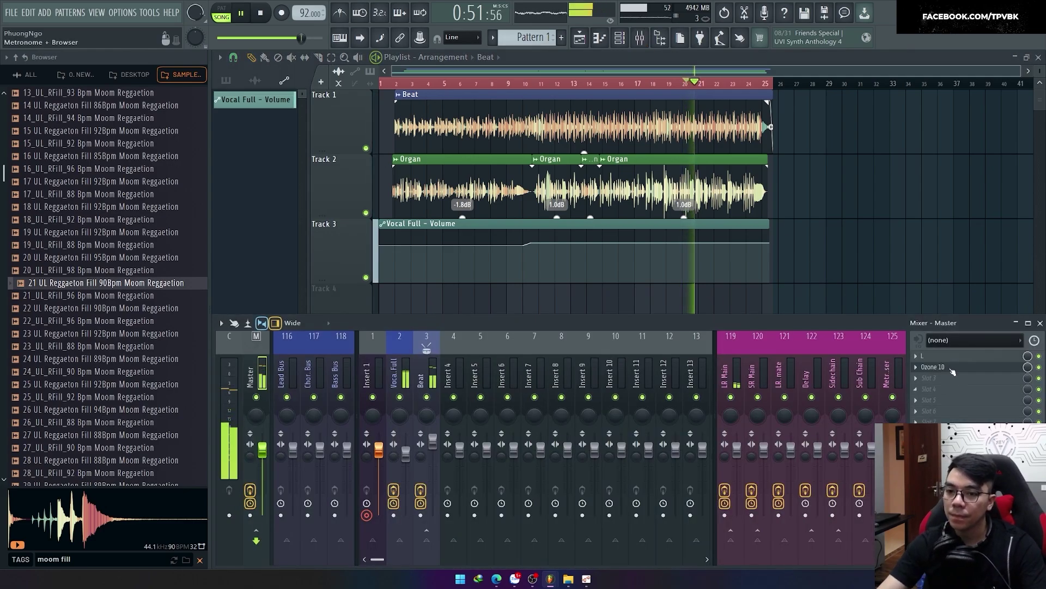
click(933, 367)
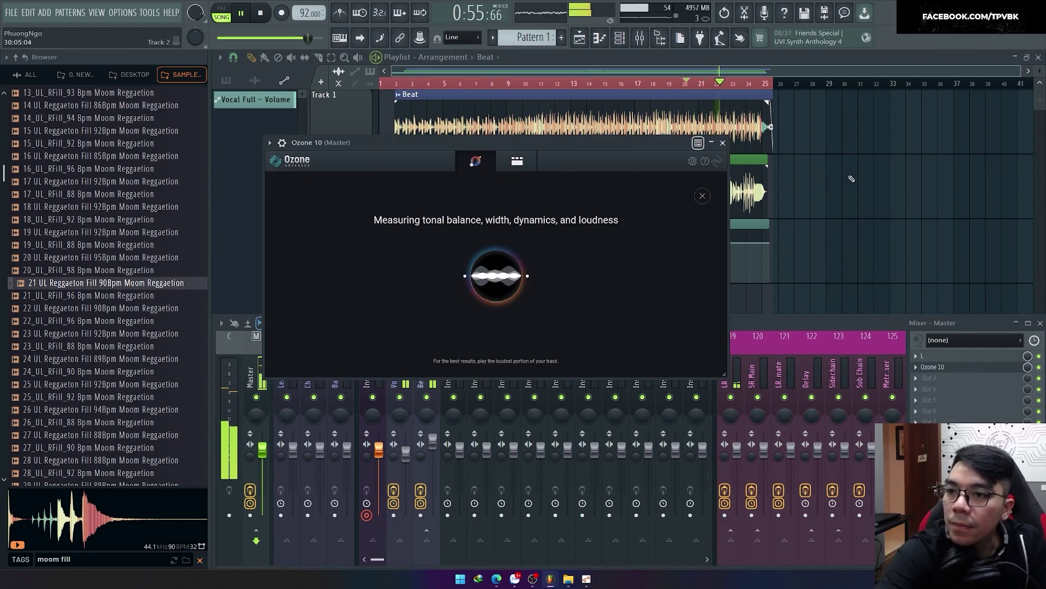
Loop the loud section from bar 19 to about bar 24 and return to Ozone 10 for the analysis.
click(852, 178)
drag(670, 83, 761, 102)
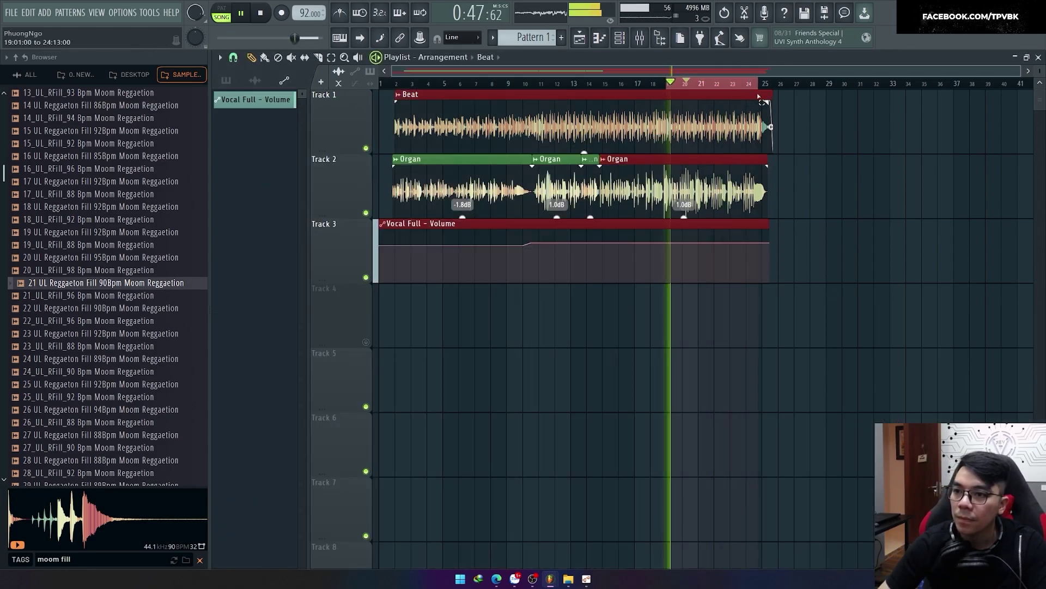
key(F9)
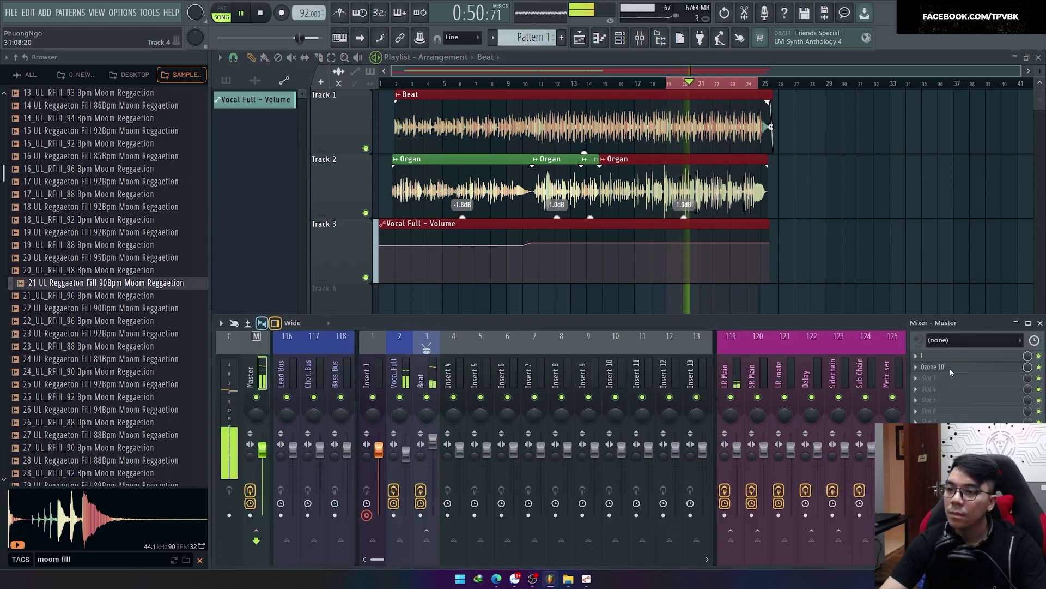
click(933, 367)
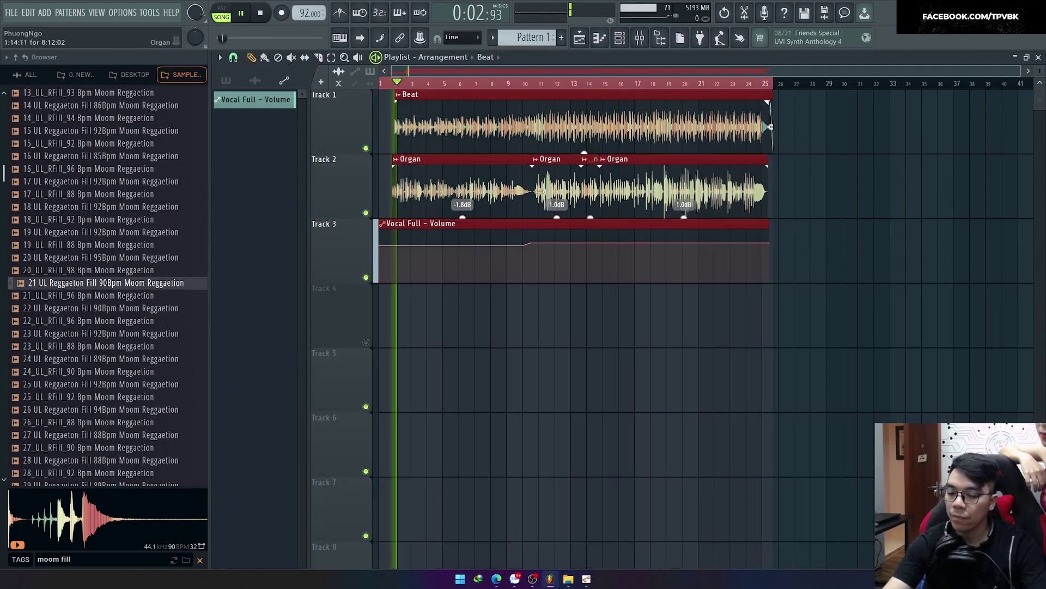
In Ozone 10 on the Master track, lower the Equalizer amount to about 22% and the Stabilizer amount to 32%, and close it.
key(F9)
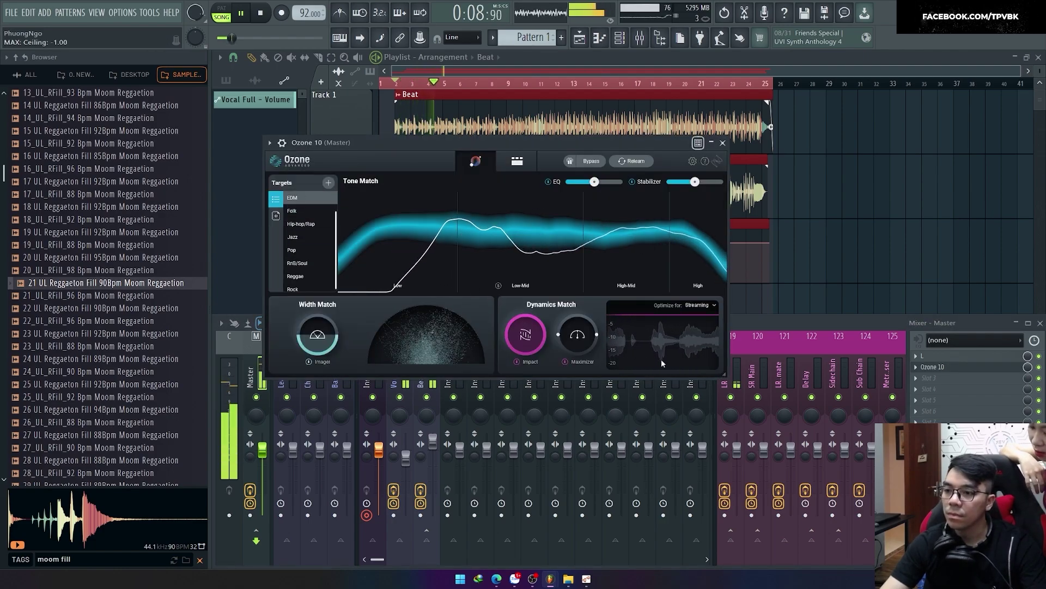
click(505, 165)
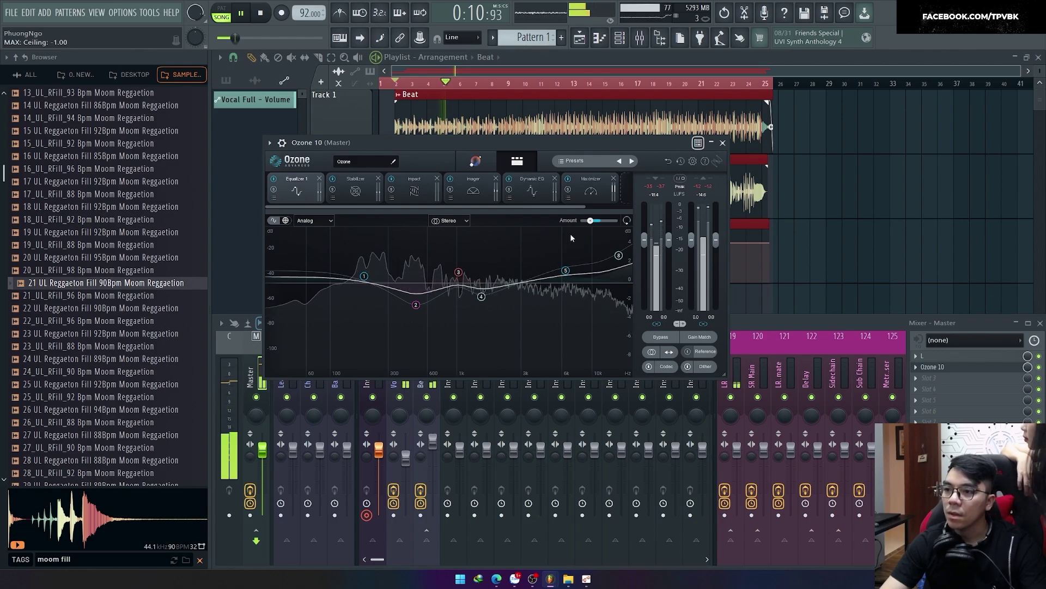
drag(590, 221, 587, 220)
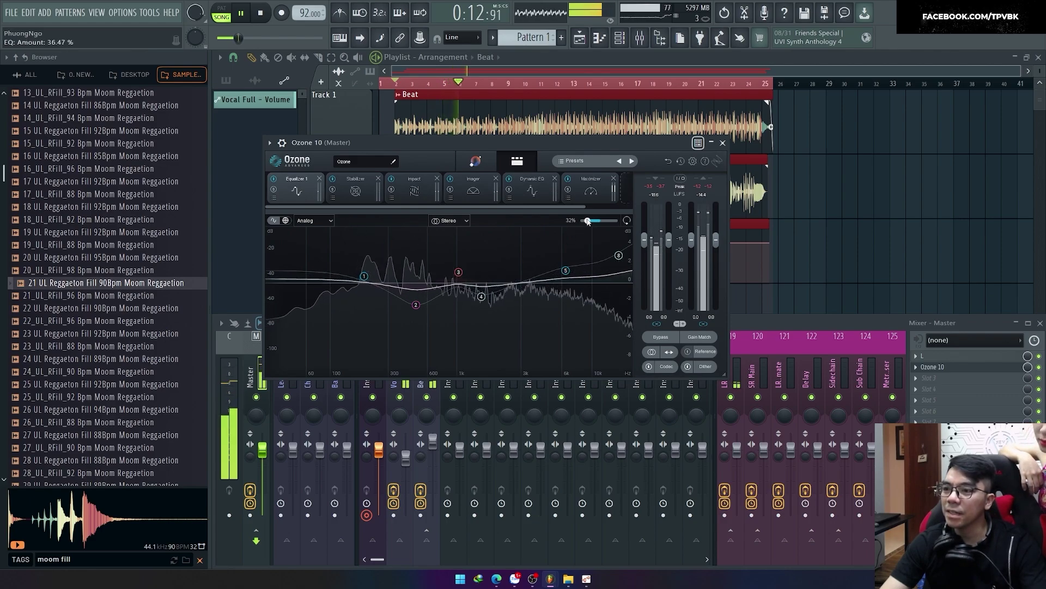
click(354, 196)
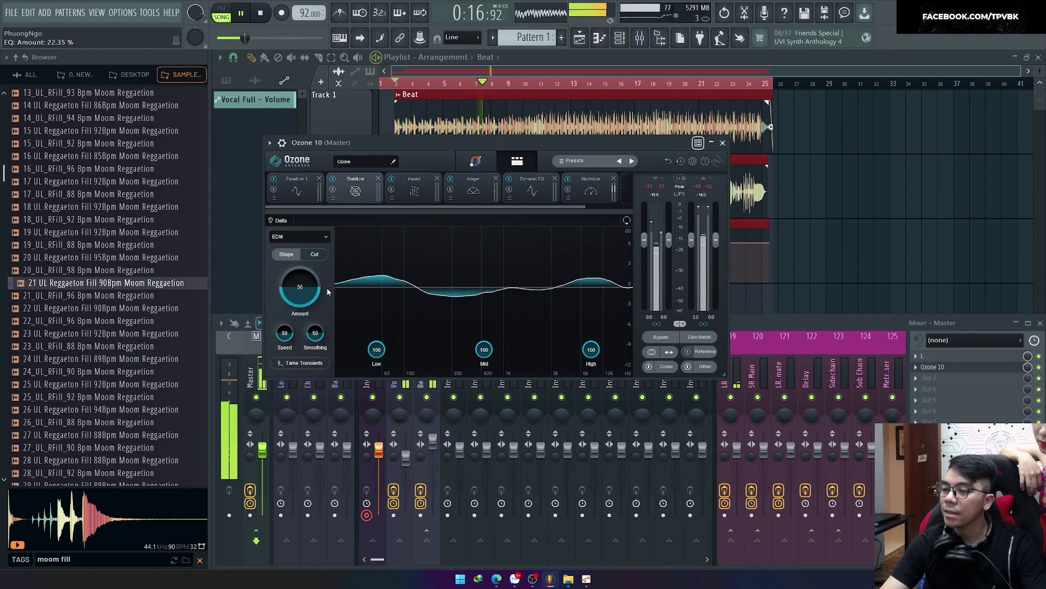
drag(308, 289, 310, 314)
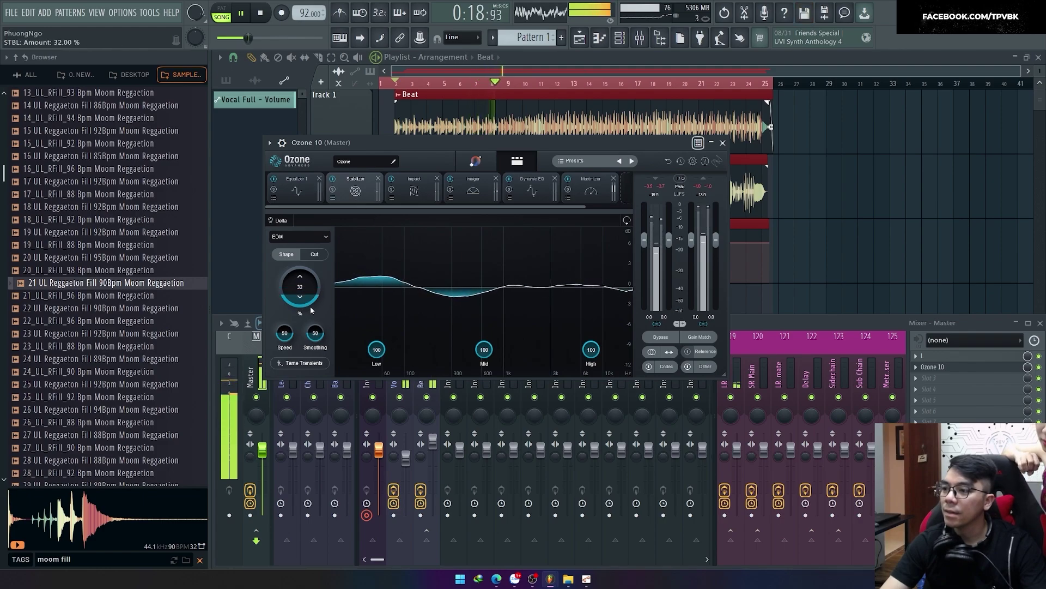
click(414, 191)
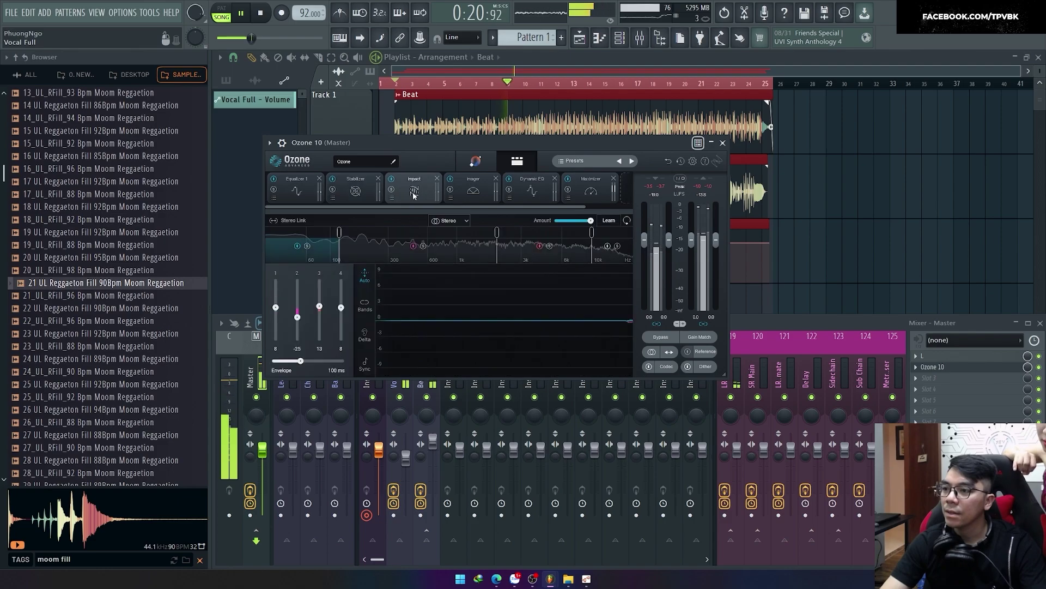
click(723, 143)
Set the Vocal Full volume automation to 73% at the raised point after bar 10 and level the end point with it.
click(406, 458)
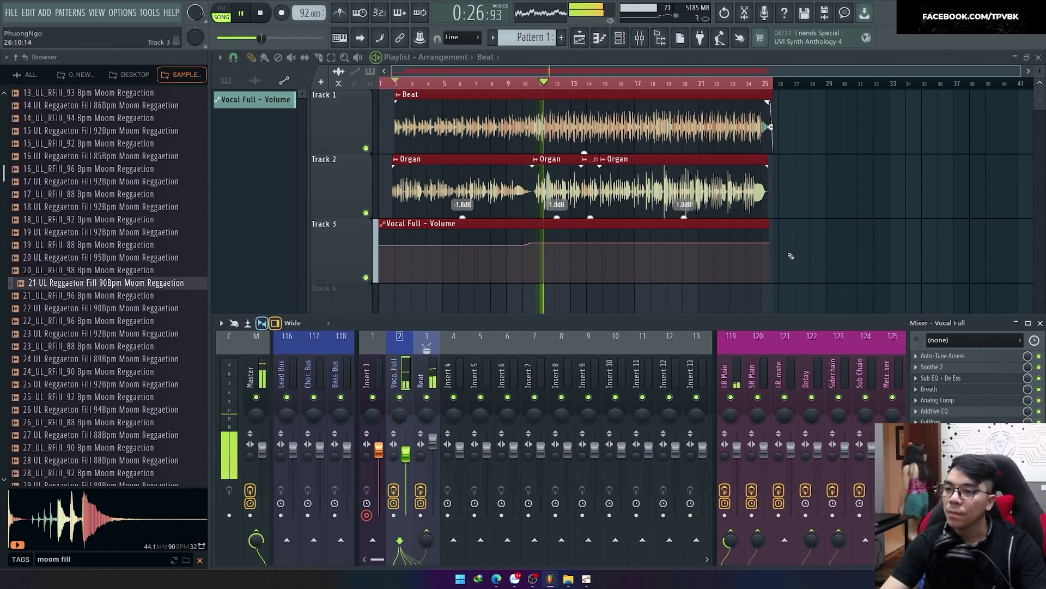
key(F9)
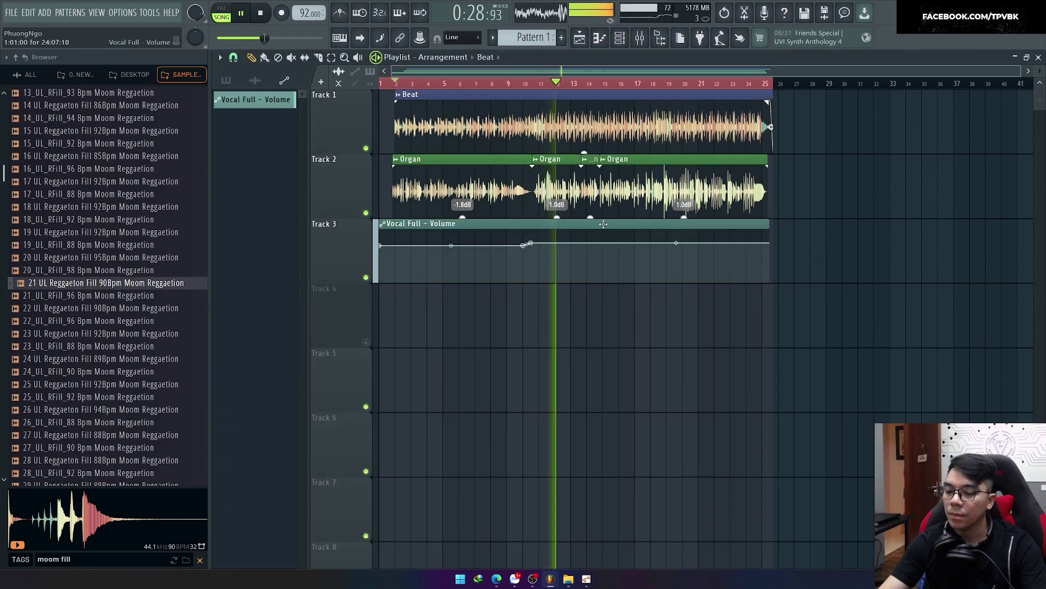
right_click(531, 245)
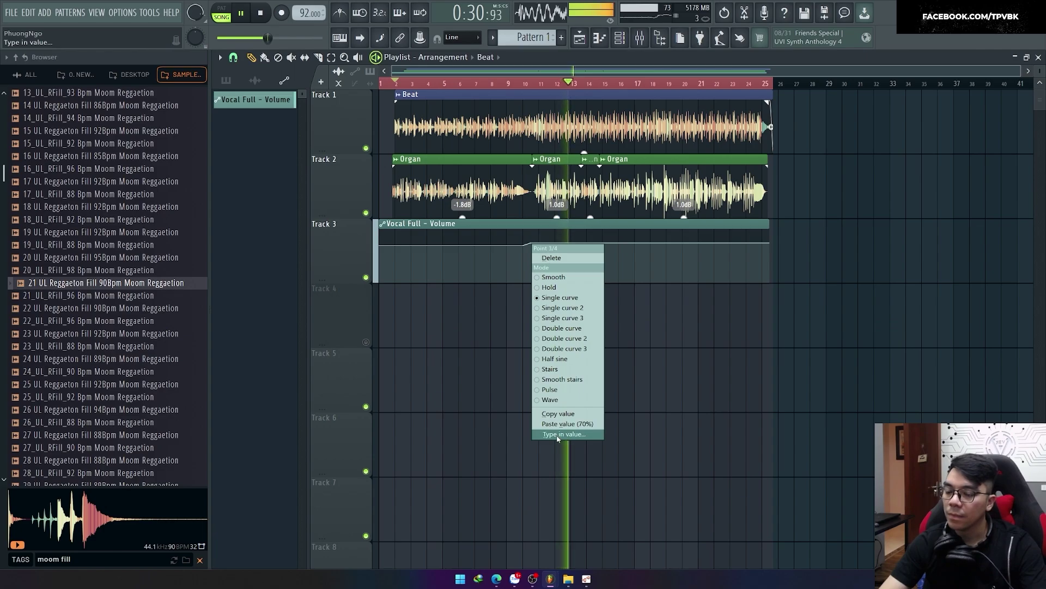
click(557, 435)
text(73)
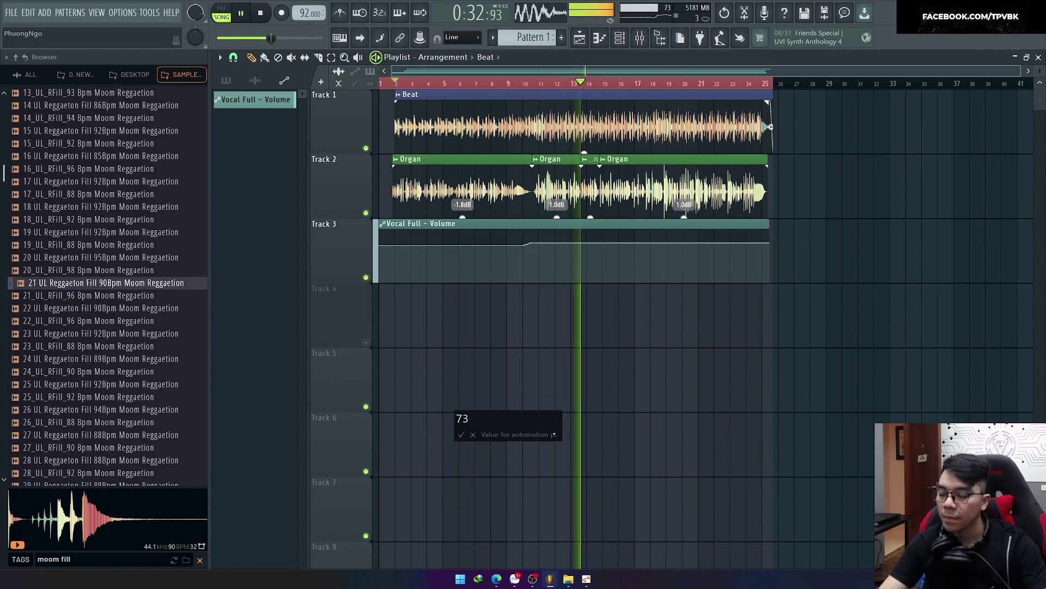
key(Return)
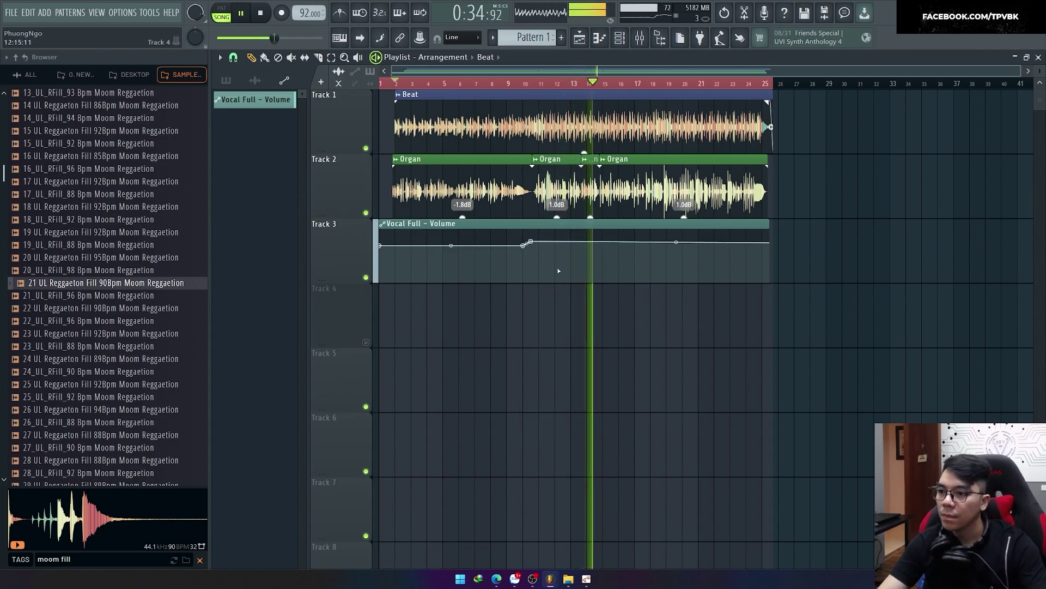
click(768, 242)
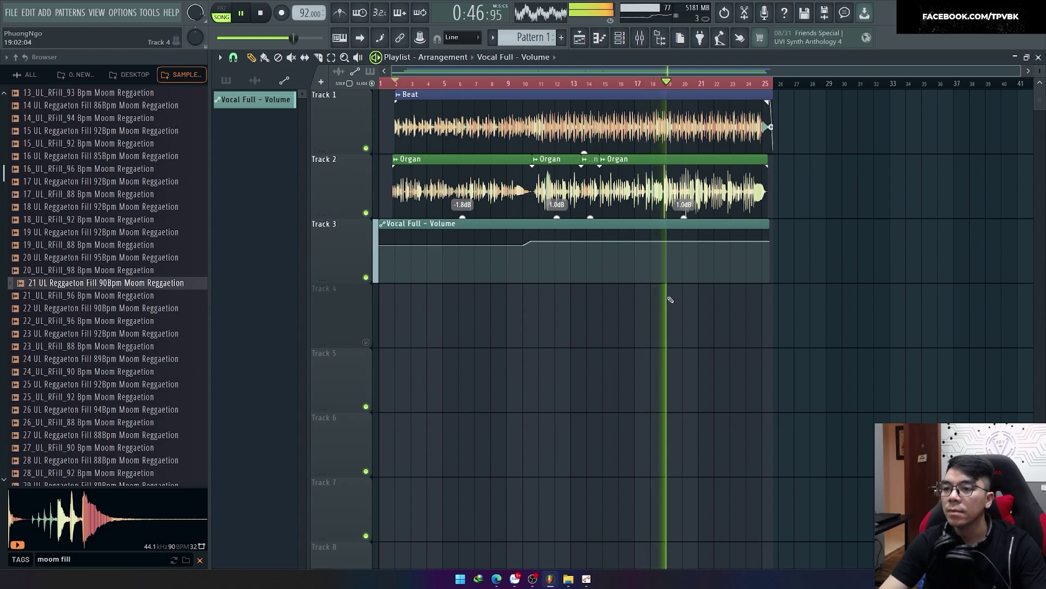
Lower the Tape saturation amount on the Vocal Full track to 27%, close its plugin windows and return to the playlist.
key(F9)
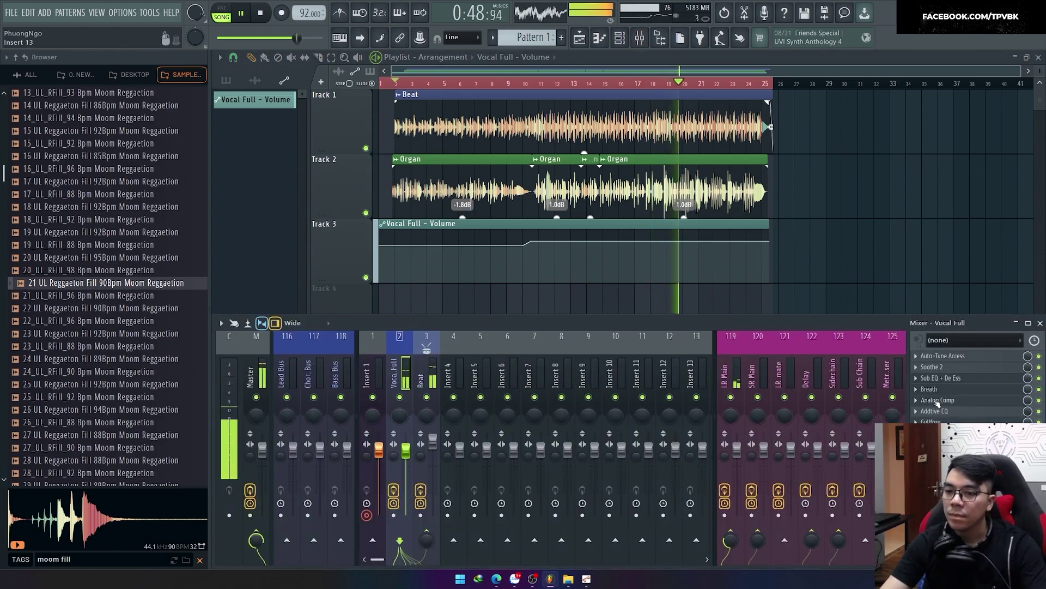
click(950, 402)
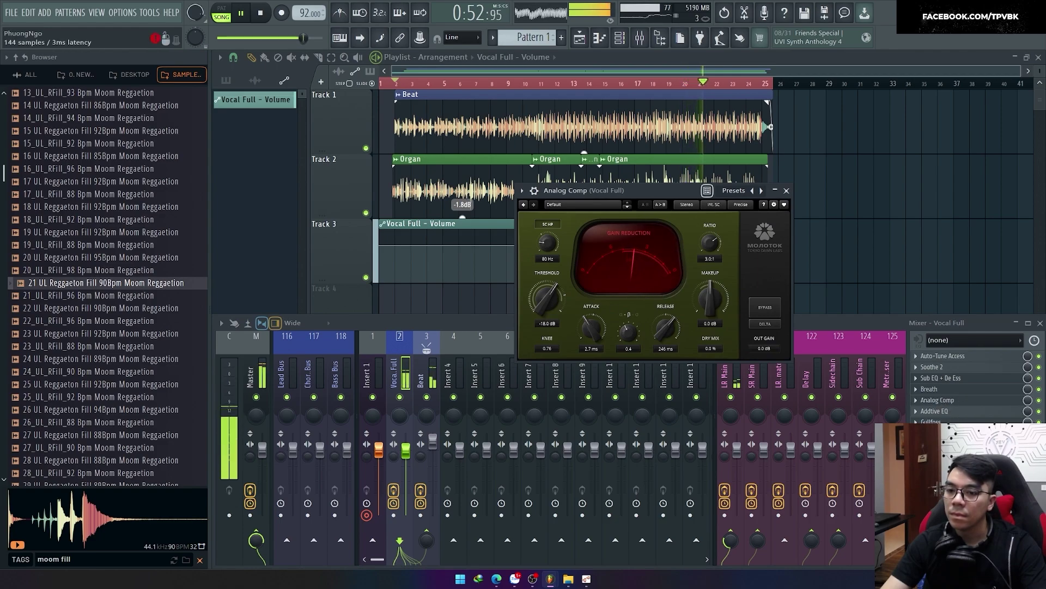
key(F9)
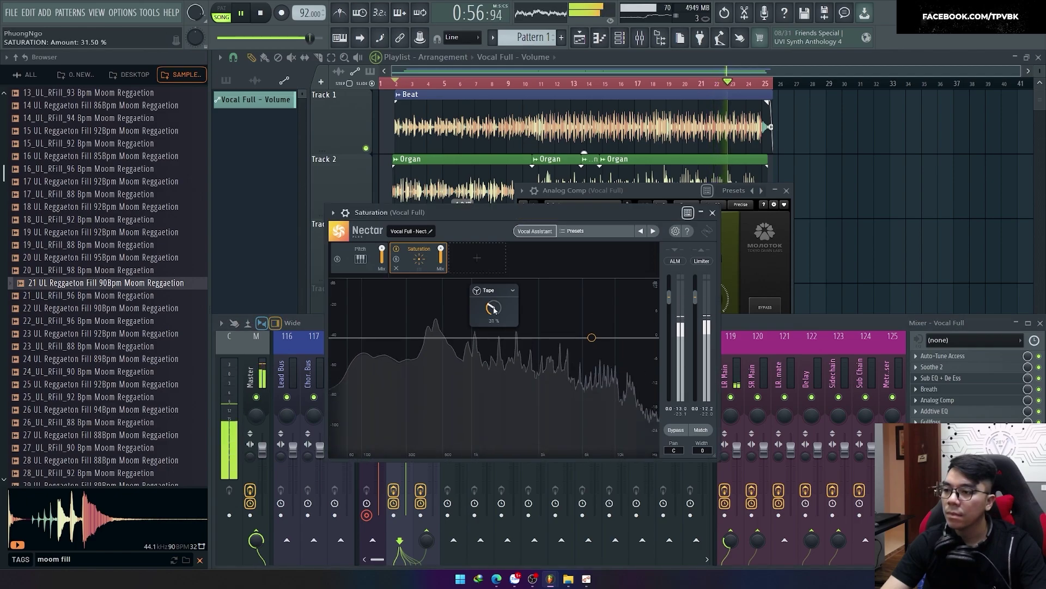
scroll(493, 309, down, 3)
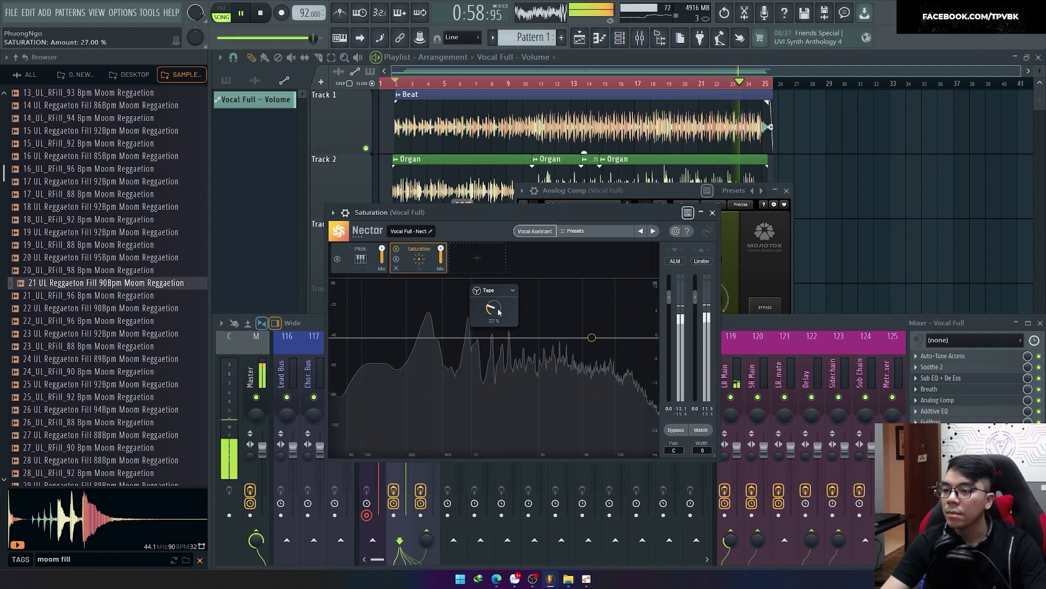
click(712, 212)
click(776, 204)
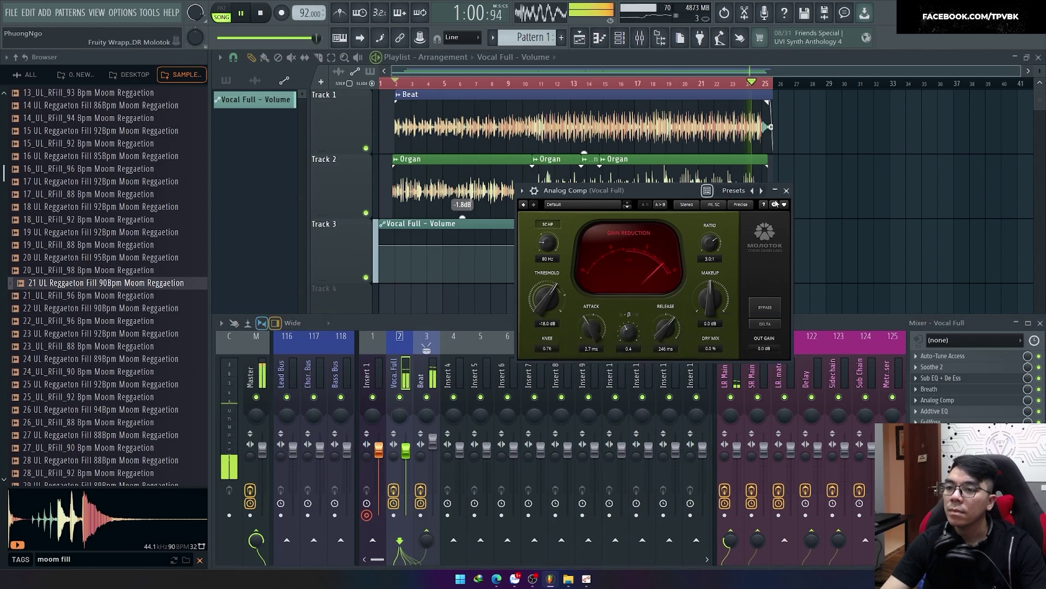
click(786, 190)
key(F9)
key(ctrl+a)
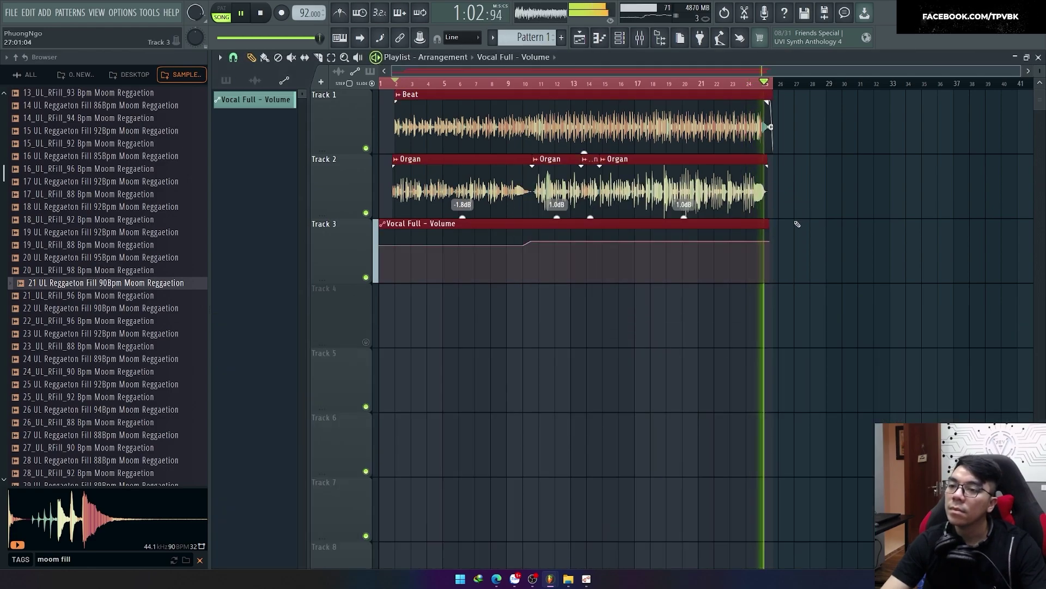
click(619, 355)
key(space)
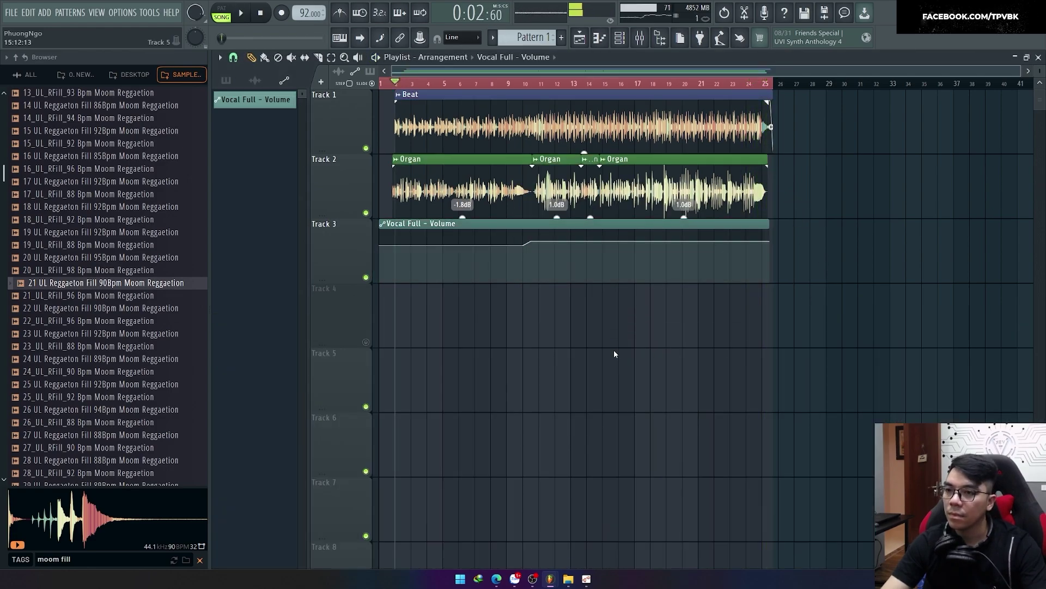
key(ctrl+r)
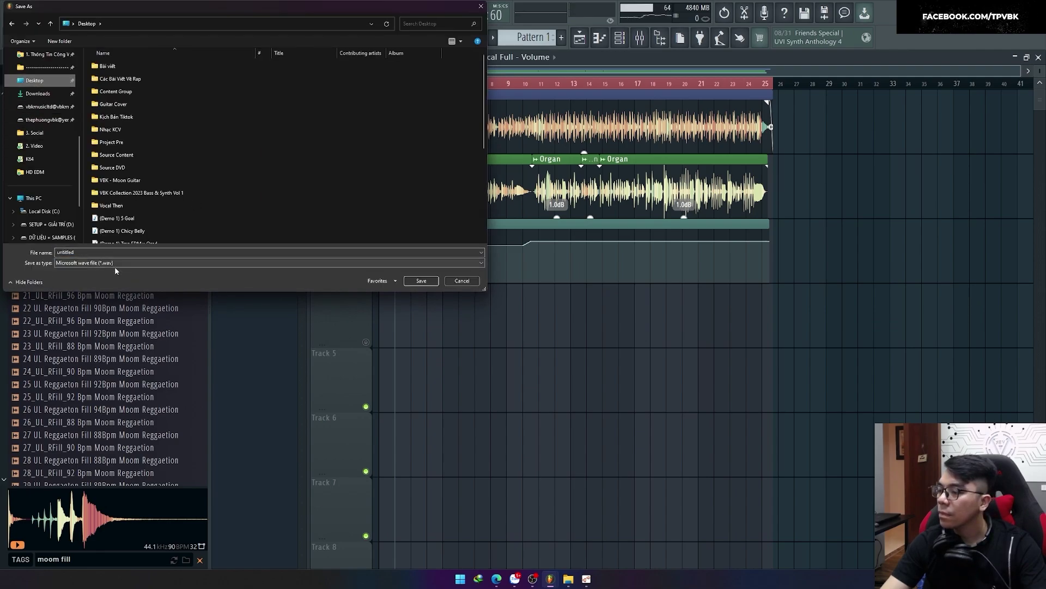
key(Escape)
Restart playback and create an automation clip for the Vocal Full track's send to LR Main.
key(F9)
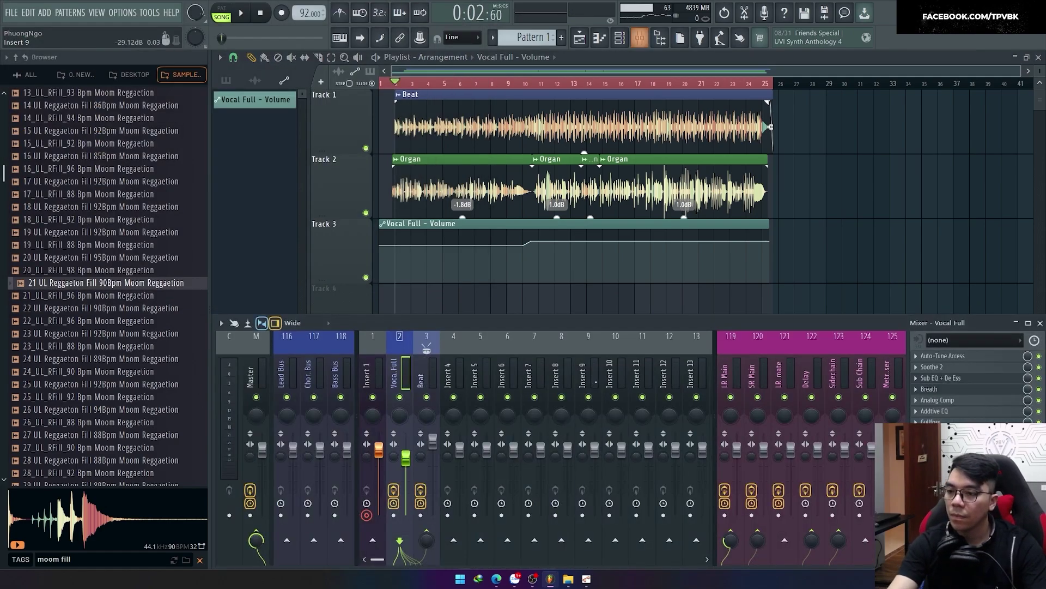
click(264, 380)
key(space)
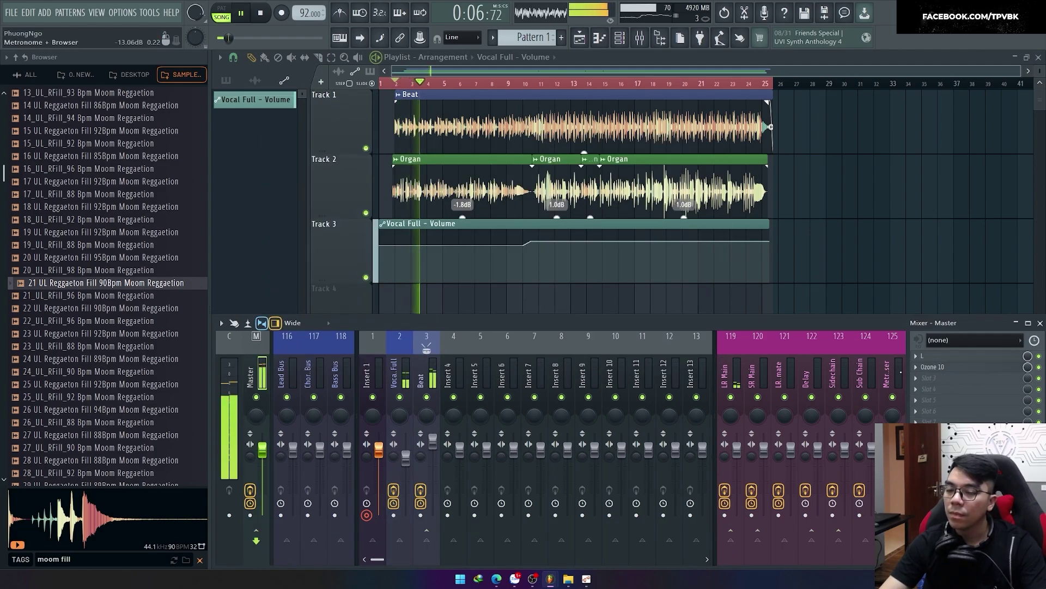
click(398, 412)
right_click(730, 540)
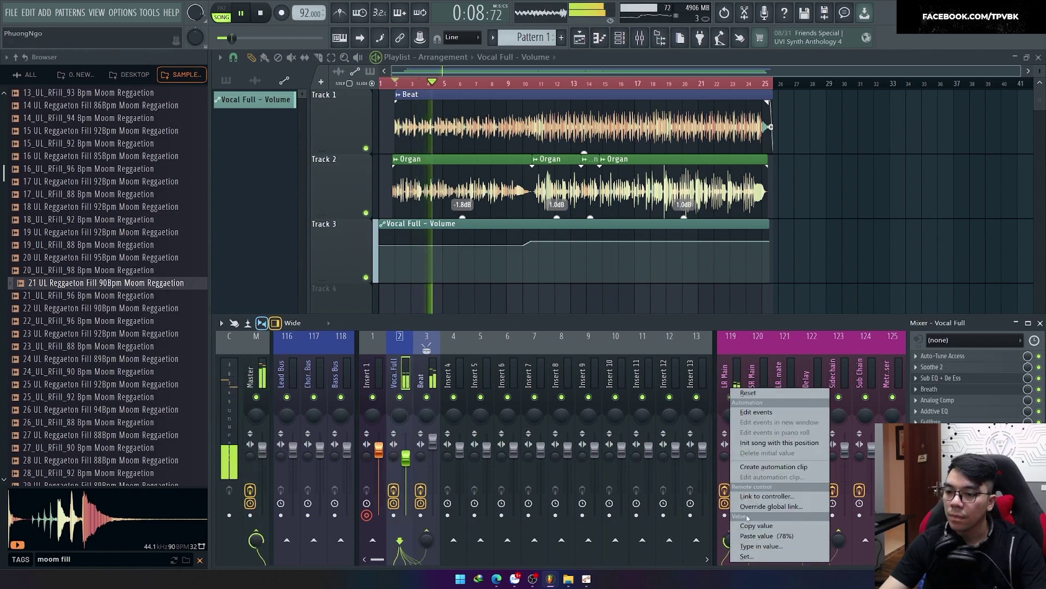
click(765, 468)
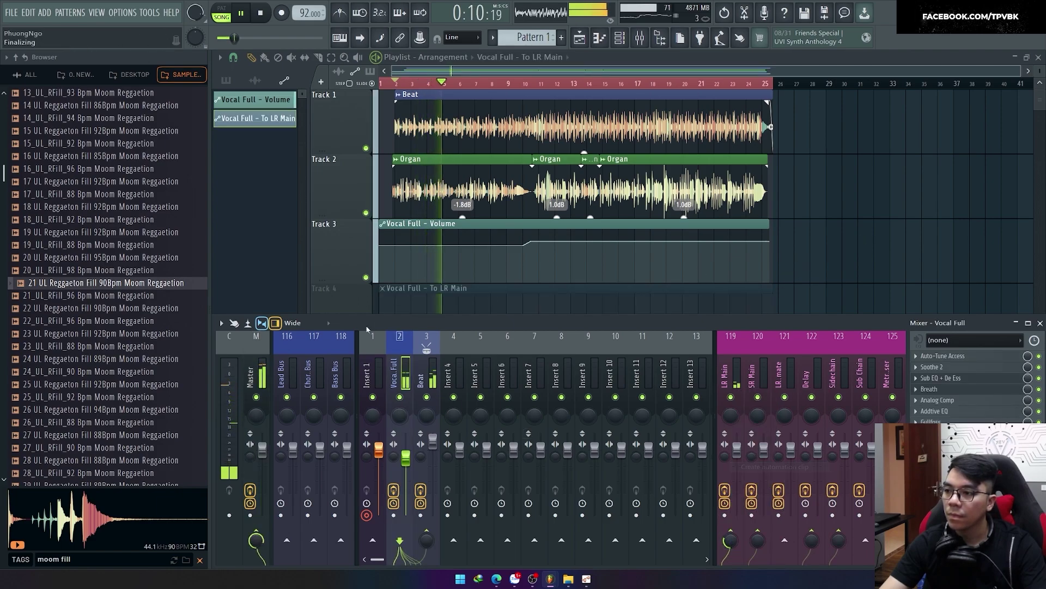
key(F9)
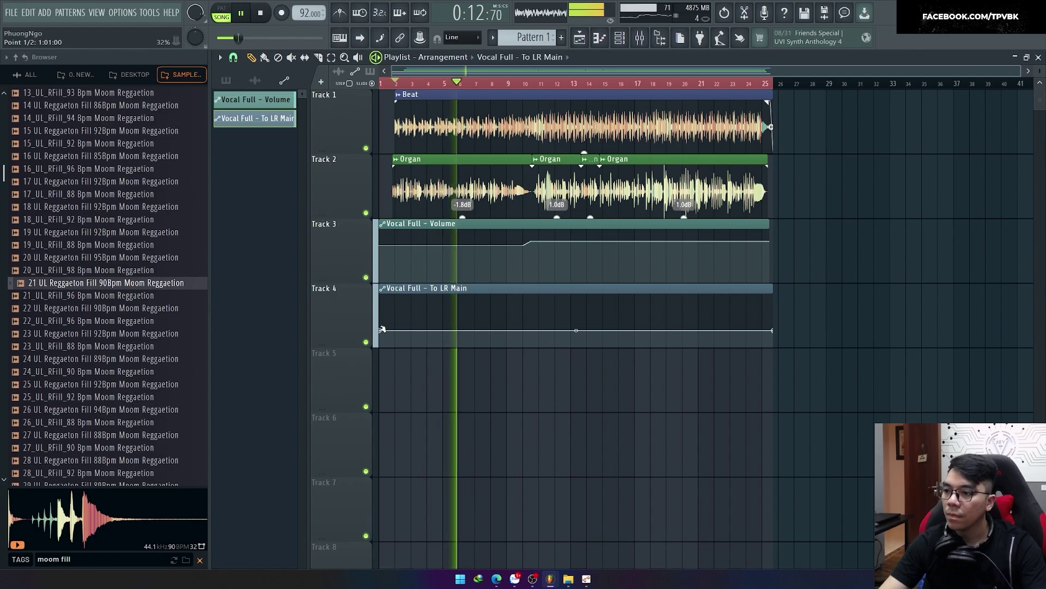
Add two points around bar 10 in the Vocal Full to LR Main automation and lower the earlier one to about 20%.
right_click(533, 331)
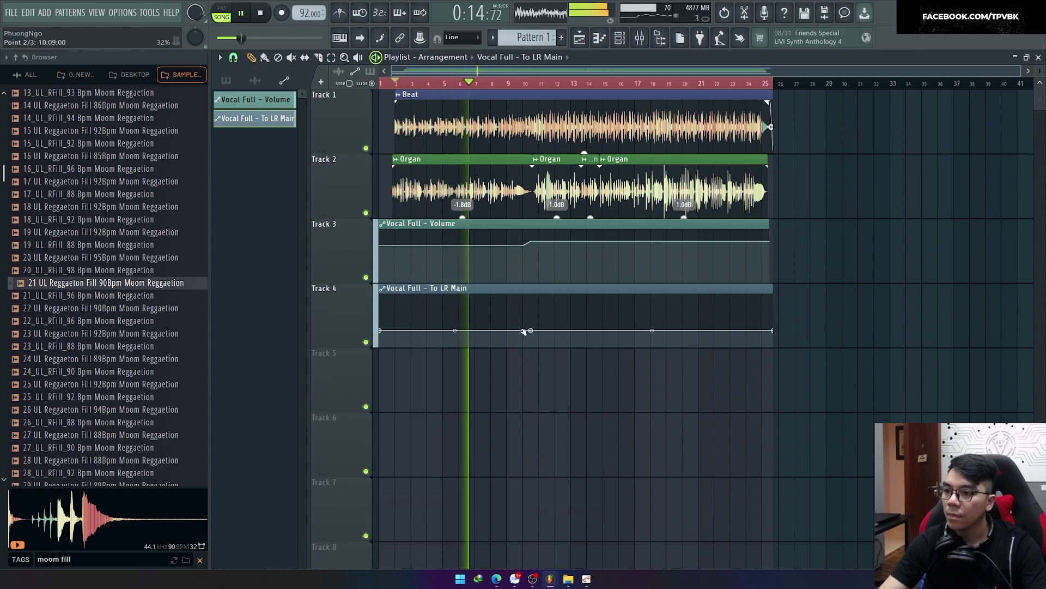
right_click(523, 330)
key(Escape)
click(232, 57)
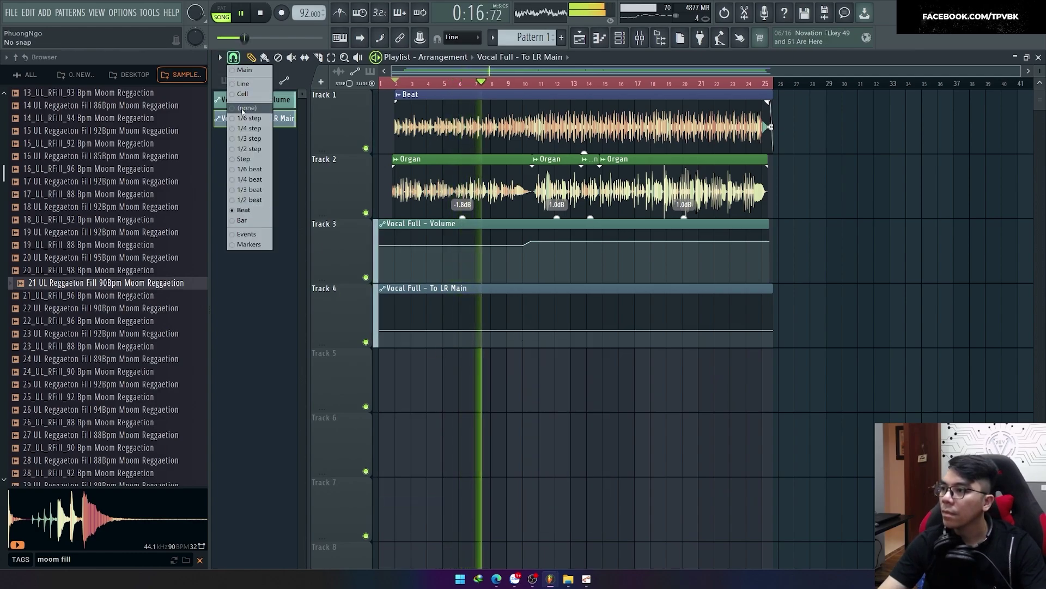
key(Escape)
scroll(508, 332, up, 3)
right_click(606, 331)
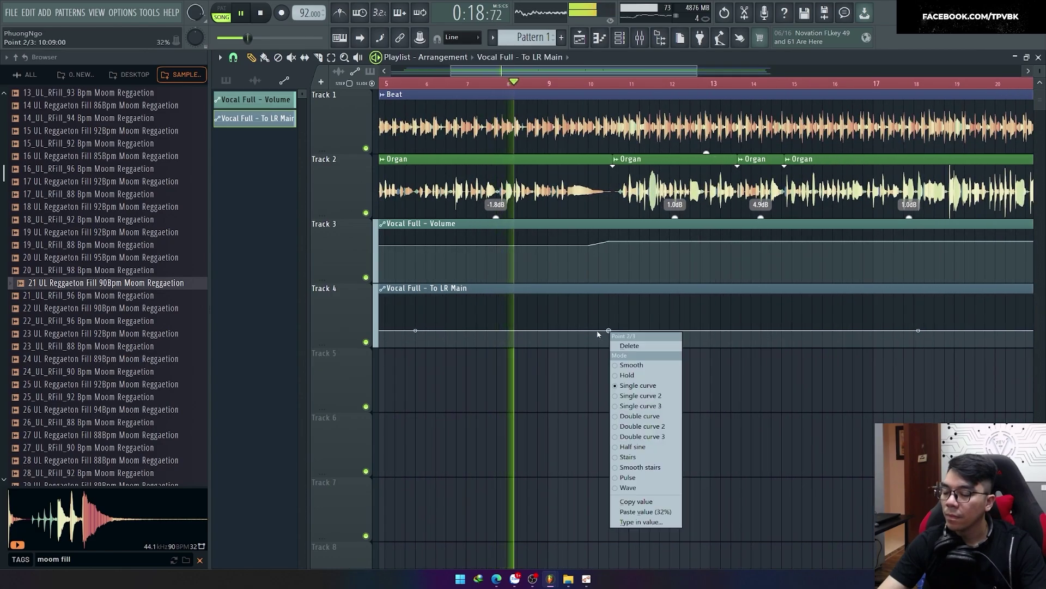
key(Escape)
right_click(594, 335)
right_click(595, 334)
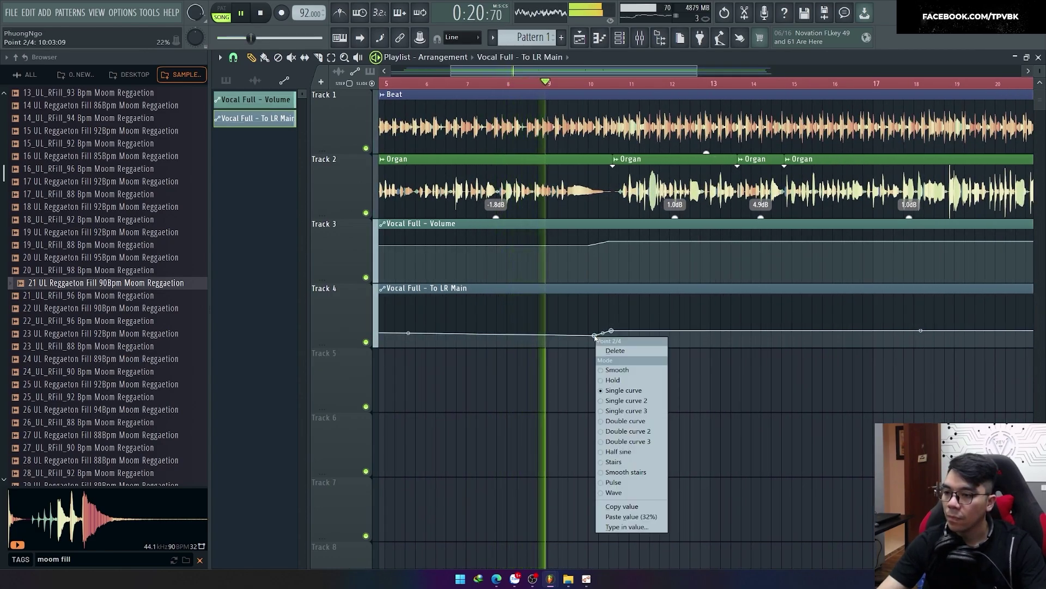
key(Escape)
Apply the lowered point's value to the start of the LR Main send automation and replay the song from the beginning.
scroll(594, 334, down, 4)
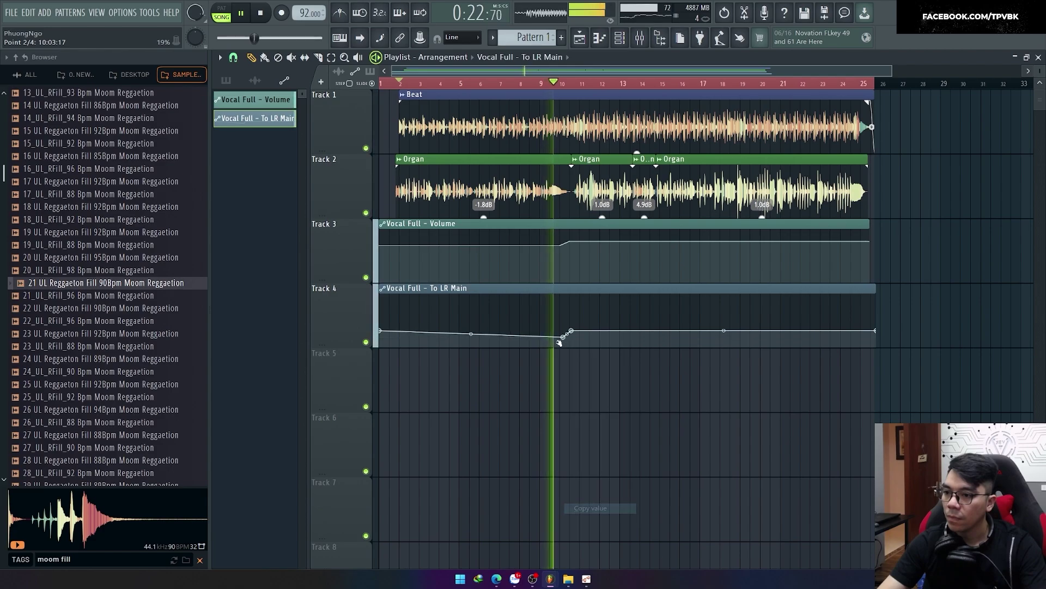
scroll(525, 335, down, 2)
right_click(381, 331)
click(406, 509)
key(space)
key(space)
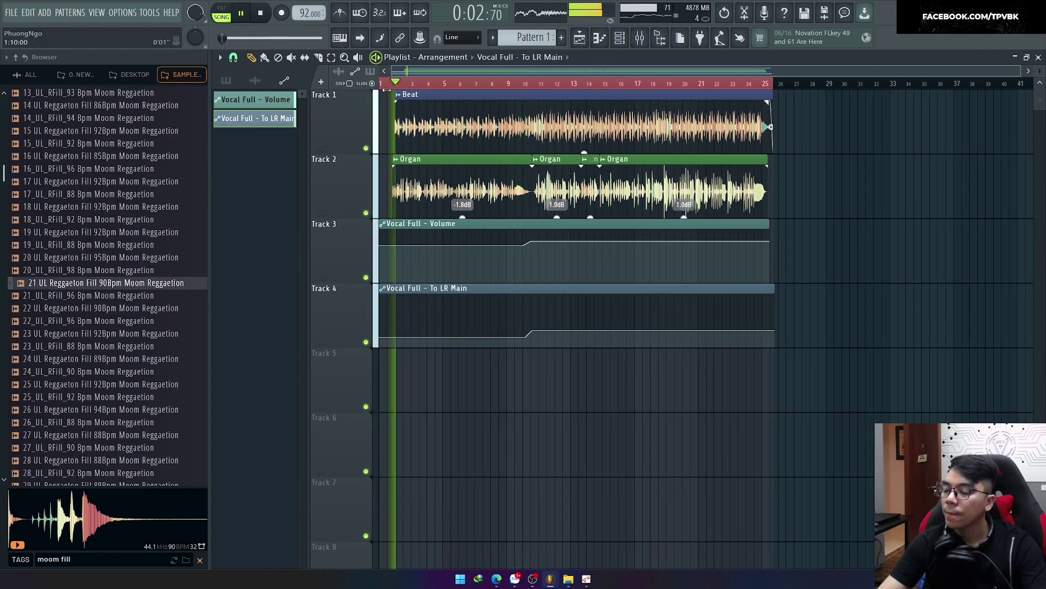
Check the ValhallaRoom reverb settings on the LR Main track and return to the send automation in the playlist.
scroll(401, 222, up, 3)
key(F9)
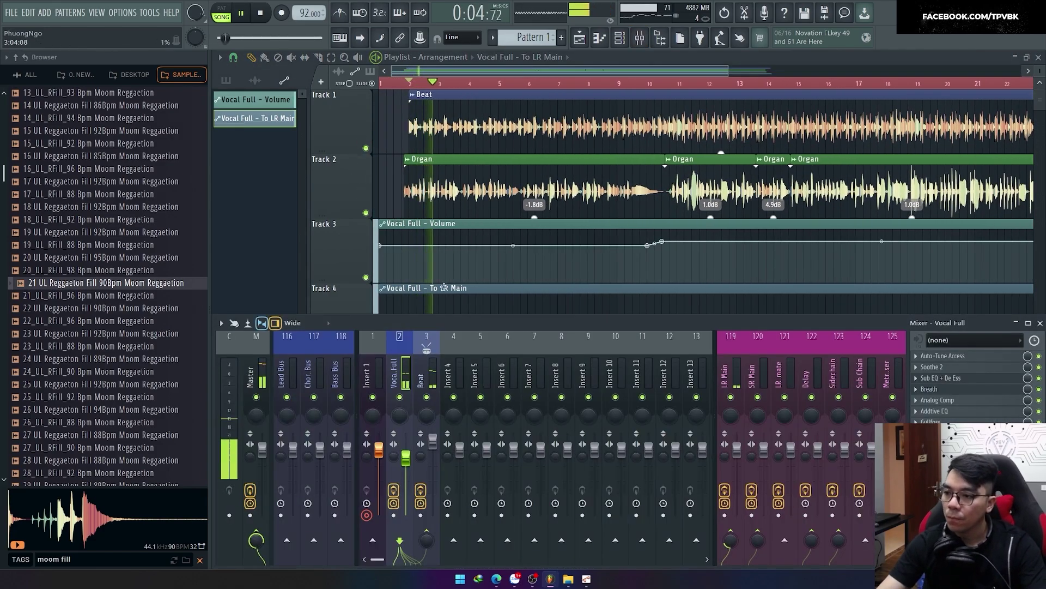
click(728, 376)
click(939, 356)
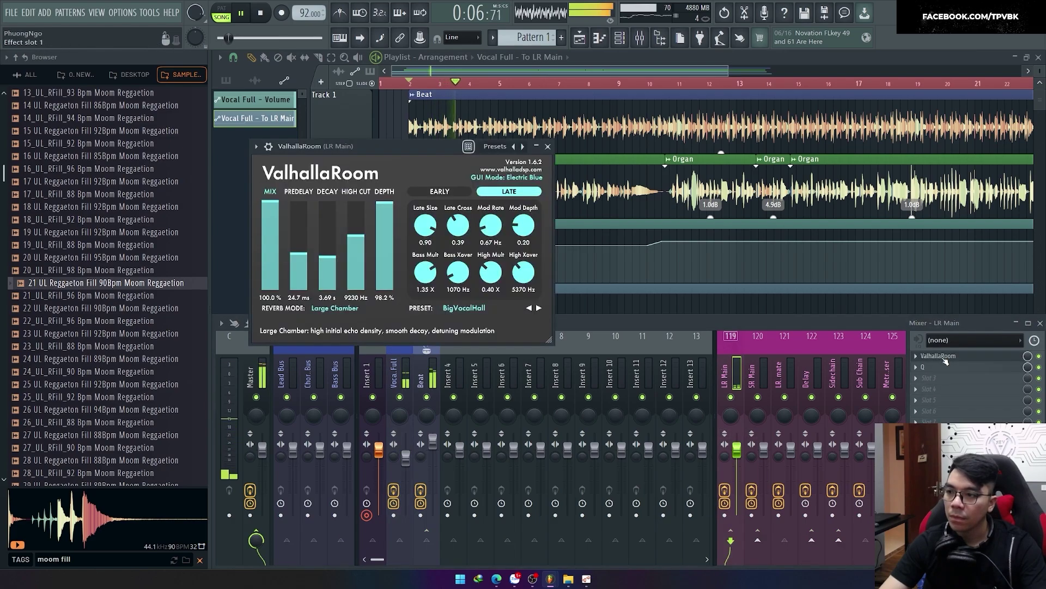
click(548, 147)
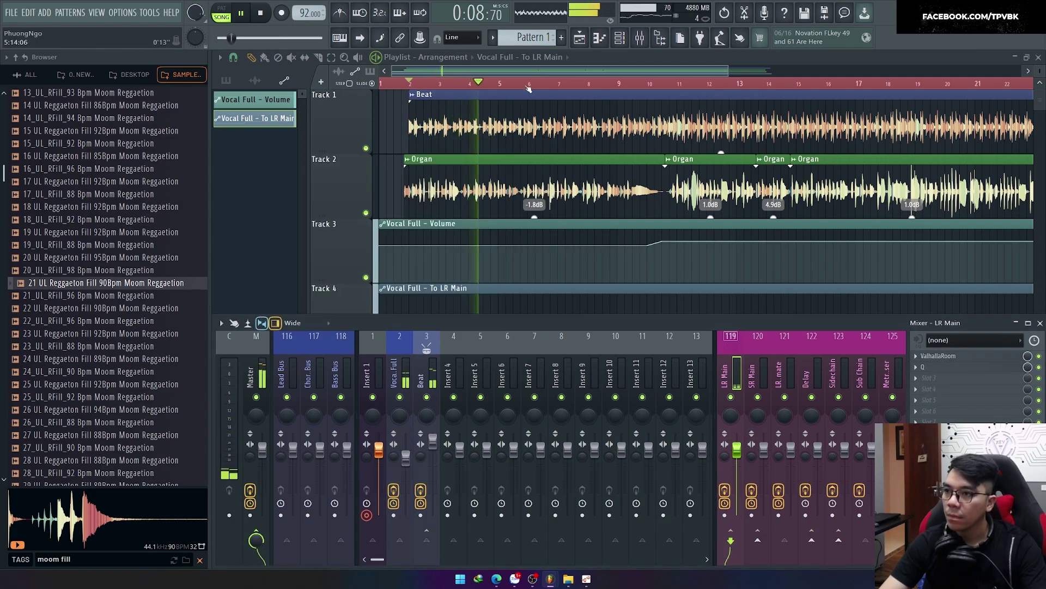
key(F9)
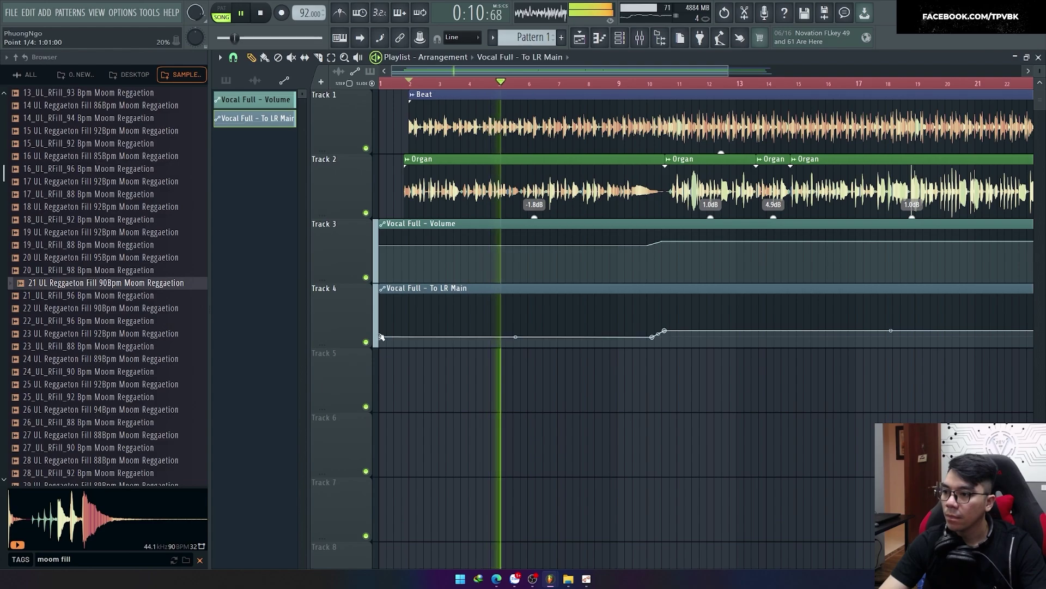
Paste the start point's value (24%) onto the point before the rise near bar 10 in the LR Main send automation.
mouse_move(653, 337)
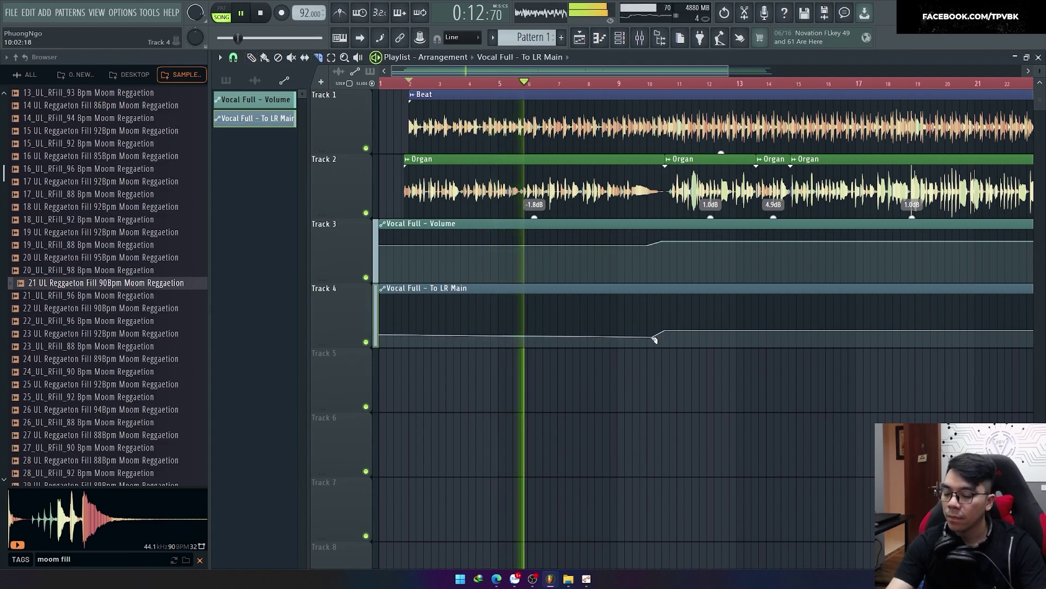
right_click(659, 334)
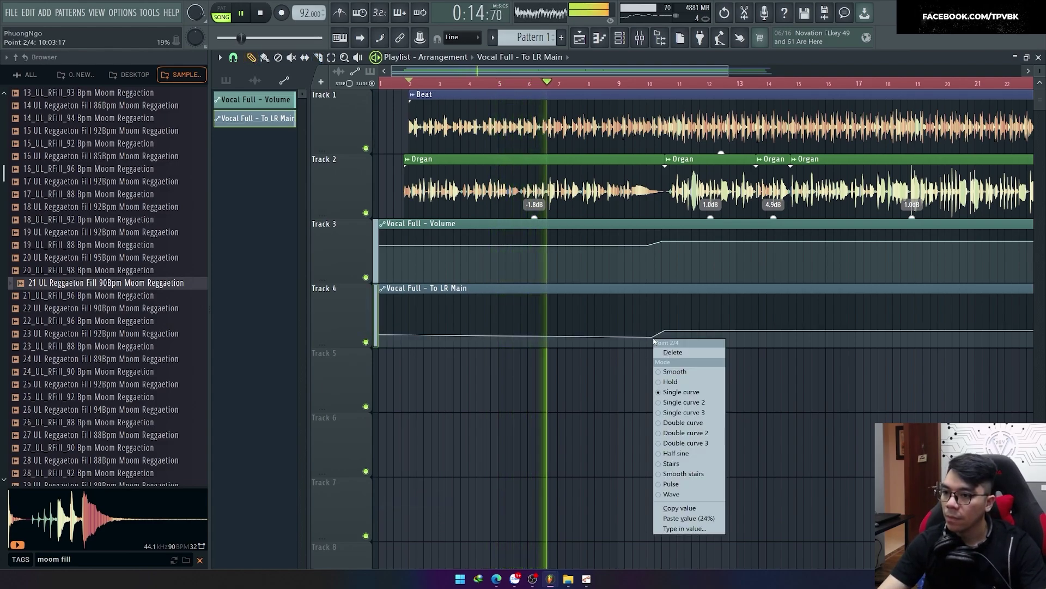
key(Escape)
Slightly lower the point after the rise in the LR Main send automation and match the clip's end point to it.
scroll(449, 342, down, 2)
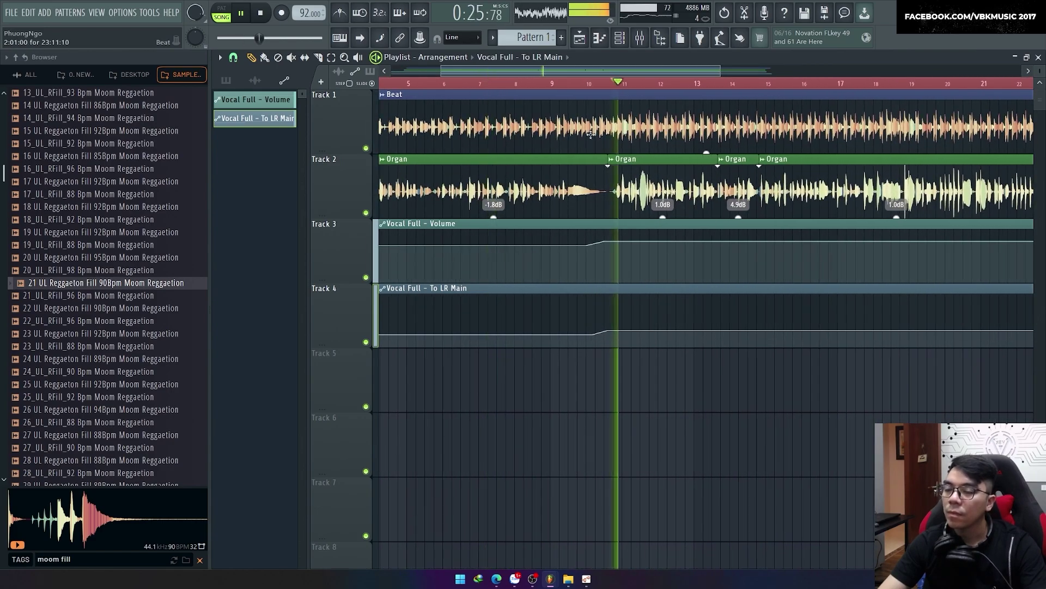
scroll(558, 191, down, 1)
scroll(539, 411, down, 1)
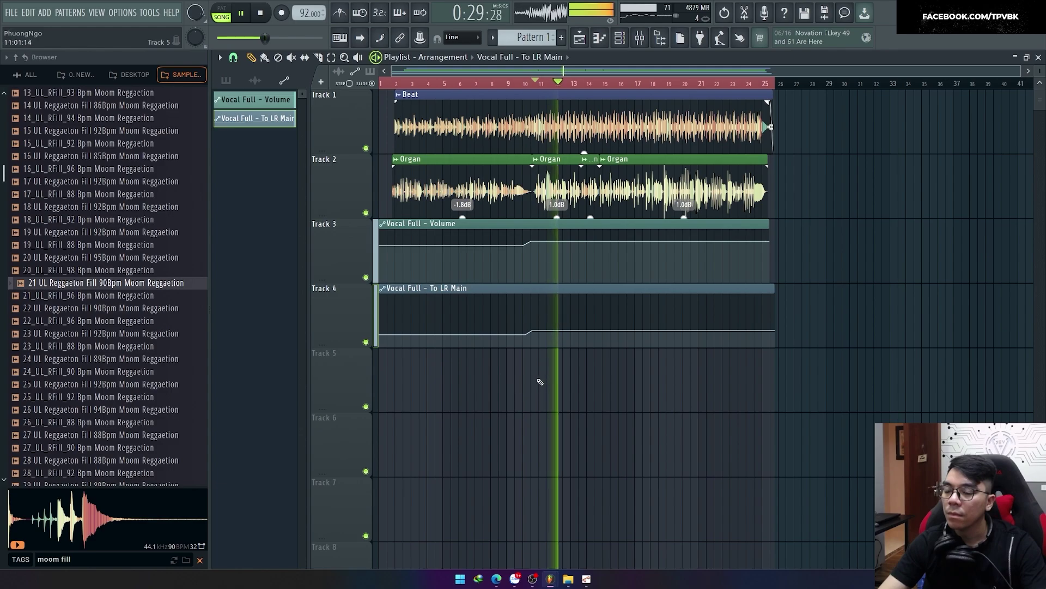
scroll(538, 380, up, 1)
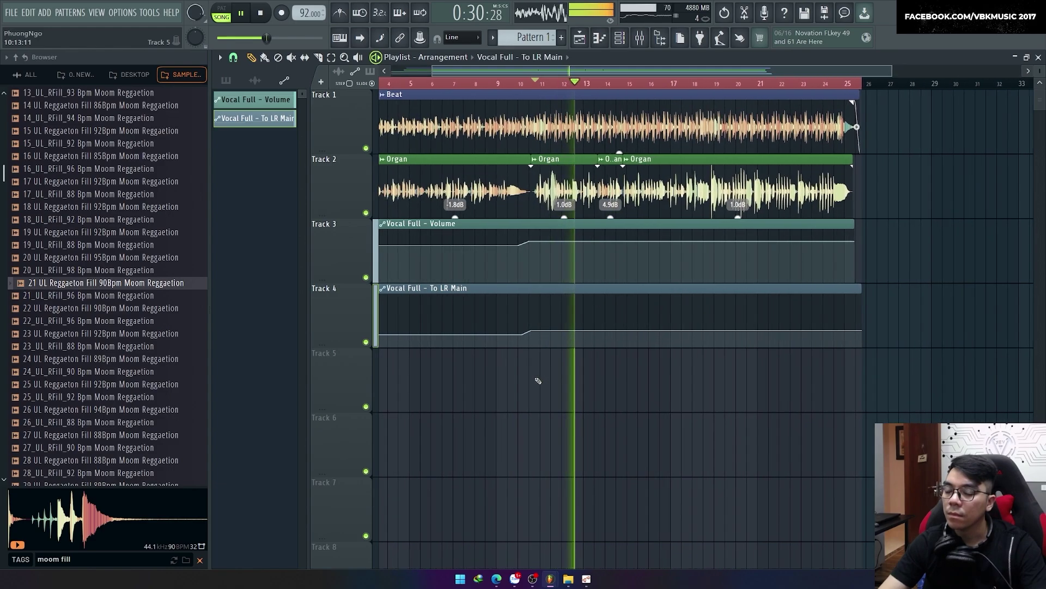
right_click(532, 332)
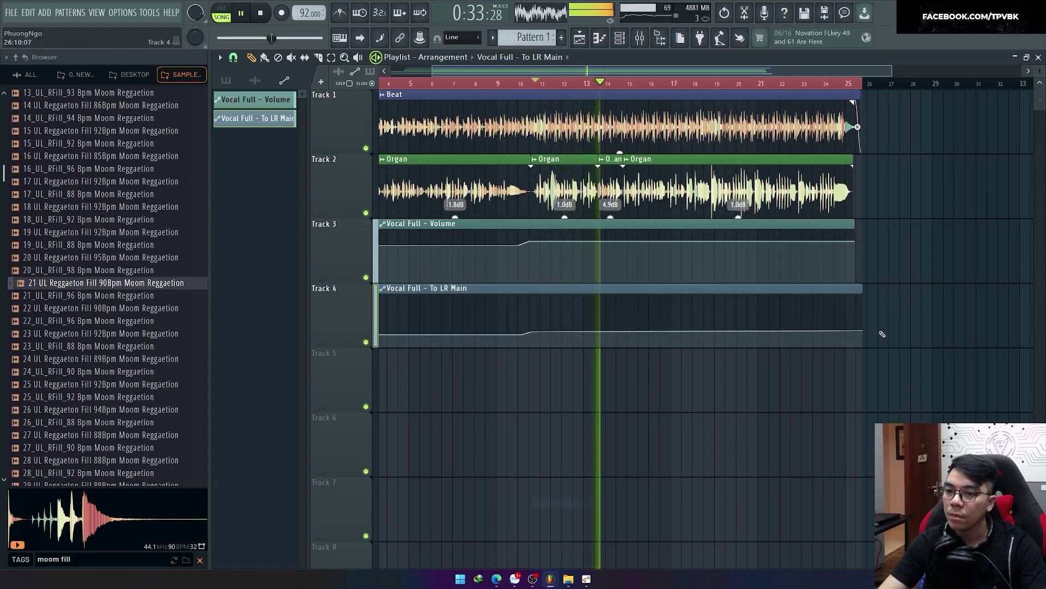
right_click(861, 330)
scroll(858, 371, down, 2)
Check the ValhallaRoom reverb on the LR Main track and lower that track's mixer fader slightly.
key(F9)
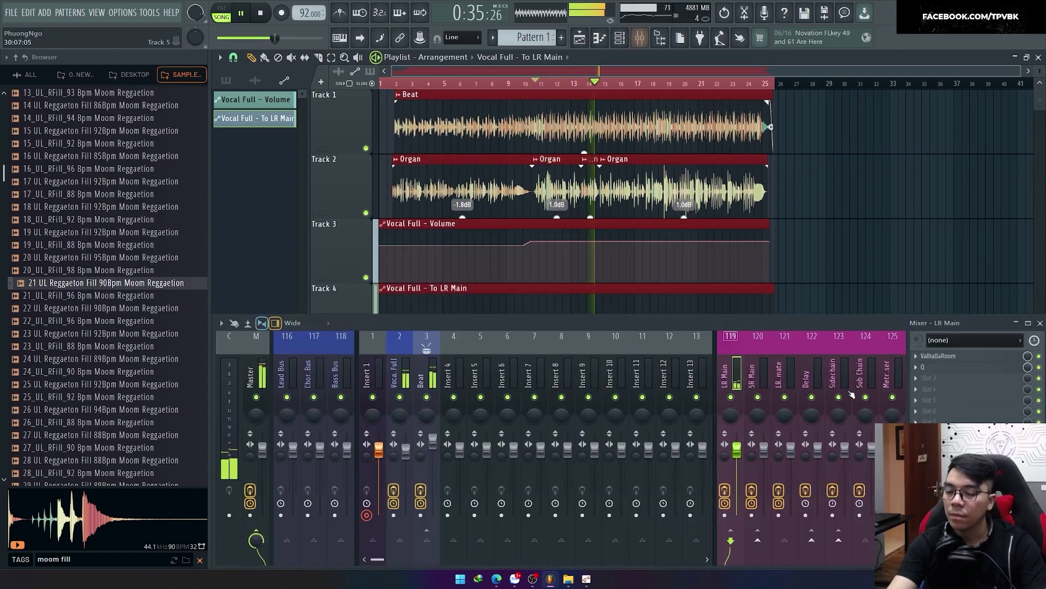
click(946, 358)
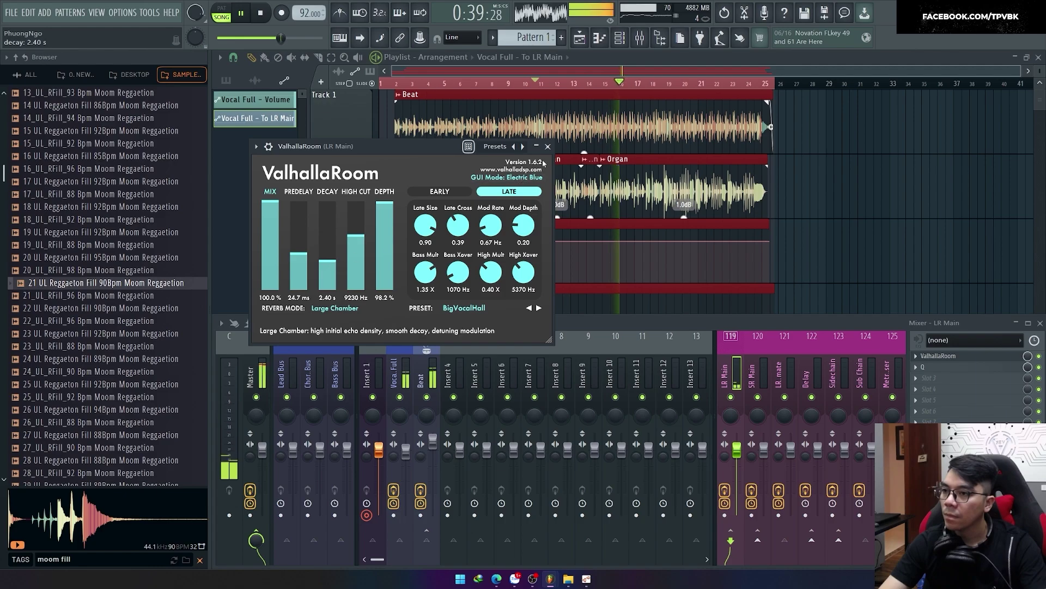
click(548, 146)
key(F9)
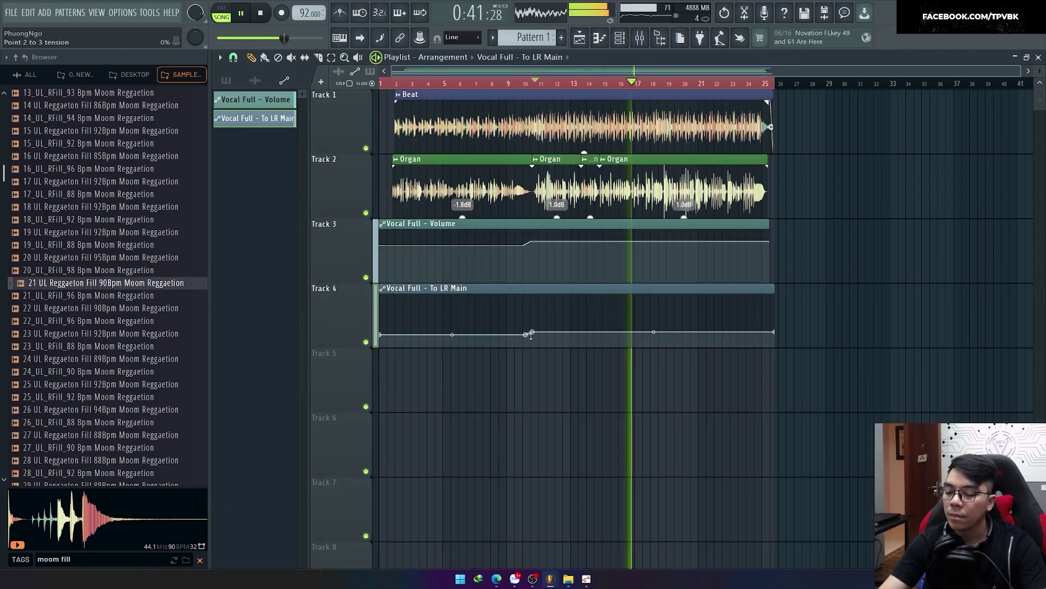
key(F9)
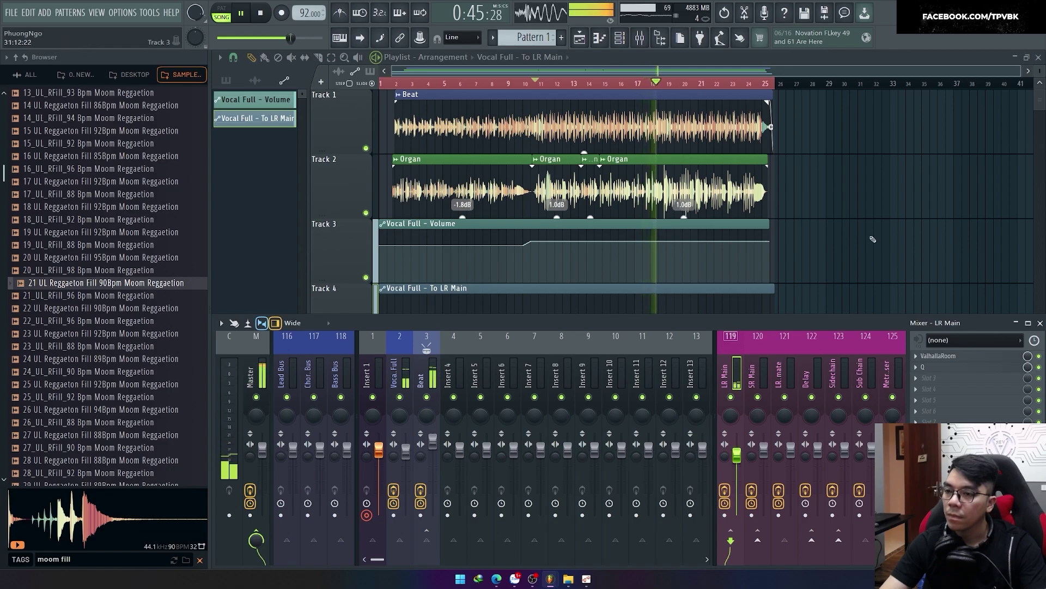
key(F9)
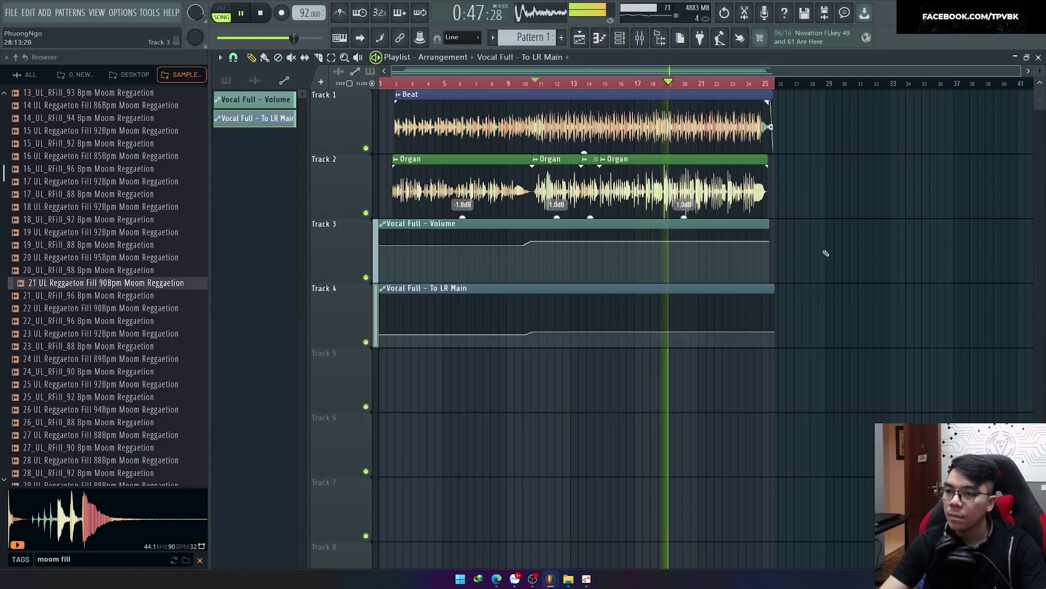
Select all playlist clips and render the song as a WAV file named "Cây Đa Quán Dốc - Hà Myo" to the Desktop.
key(ctrl+a)
key(ctrl+r)
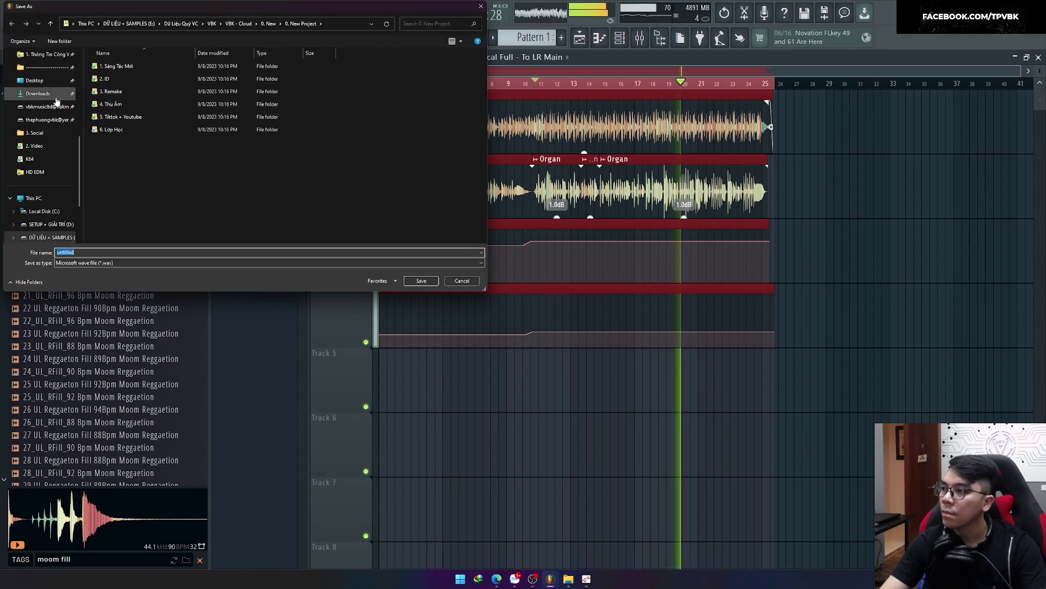
click(32, 82)
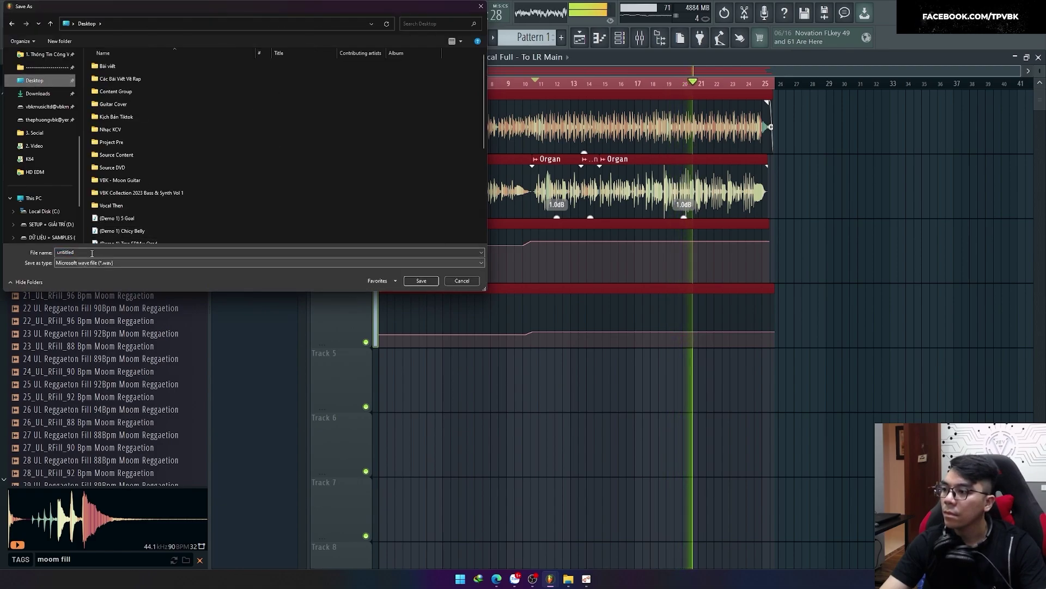
double_click(96, 251)
text(Cây)
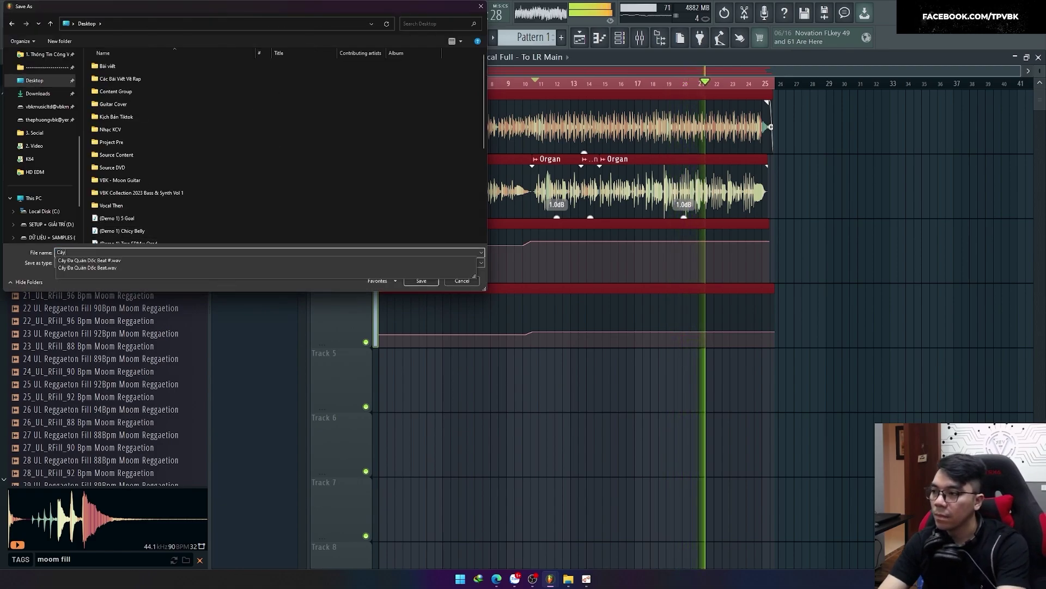
text( Đa Quan Dốc - Hà Myo)
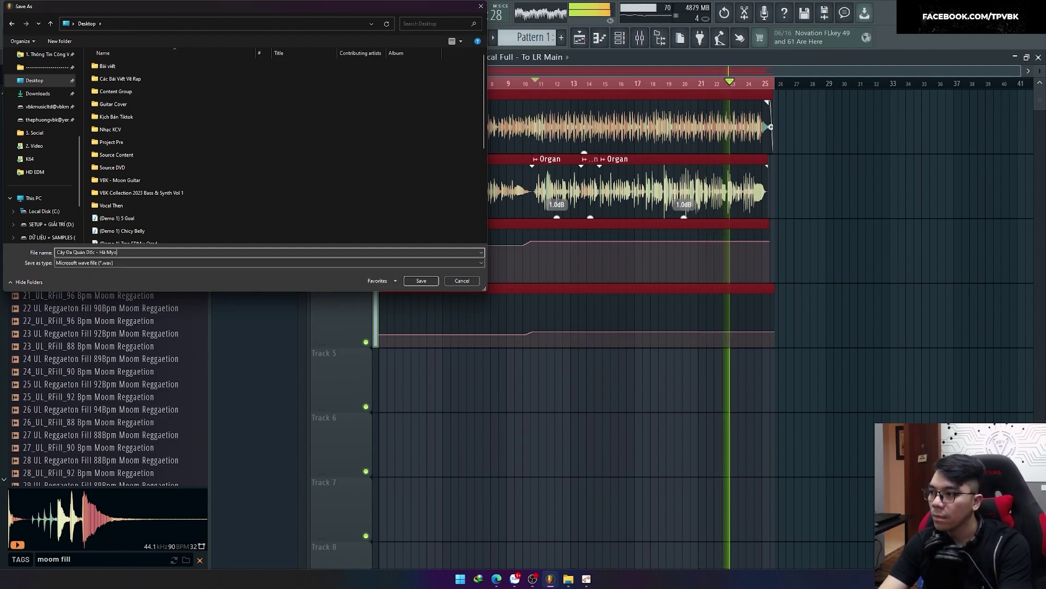
key(Return)
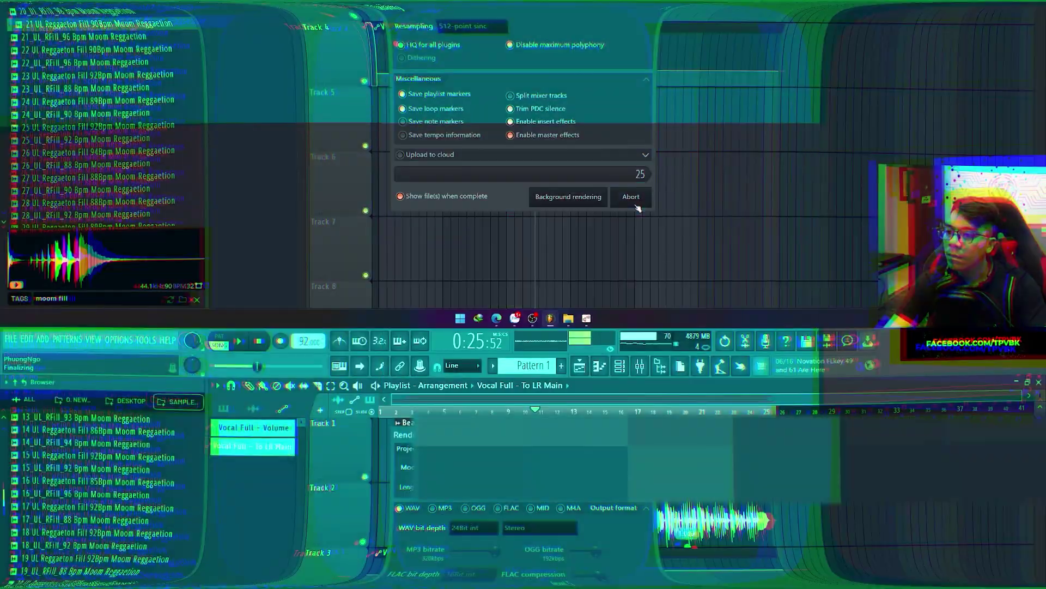